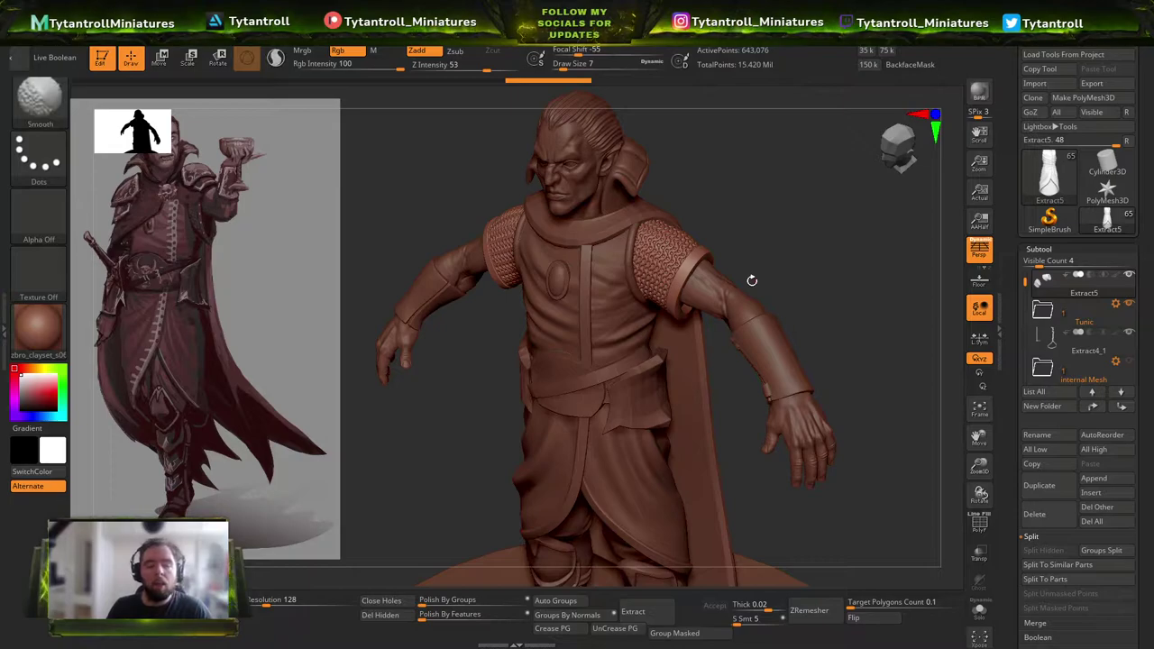
# Examine the sculpted character from the front, at the head and collar, and down to the boots and leg armour.
pyautogui.keyDown('shift'); pyautogui.moveTo(752, 280); pyautogui.dragTo(765, 257); pyautogui.keyUp('shift')
pyautogui.keyDown('ctrl'); pyautogui.moveTo(519, 233); pyautogui.dragTo(622, 378, button='right'); pyautogui.keyUp('ctrl')
pyautogui.keyDown('ctrl'); pyautogui.moveTo(622, 378); pyautogui.dragTo(638, 275, button='right'); pyautogui.keyUp('ctrl')
pyautogui.moveTo(638, 273); pyautogui.dragTo(687, 287)
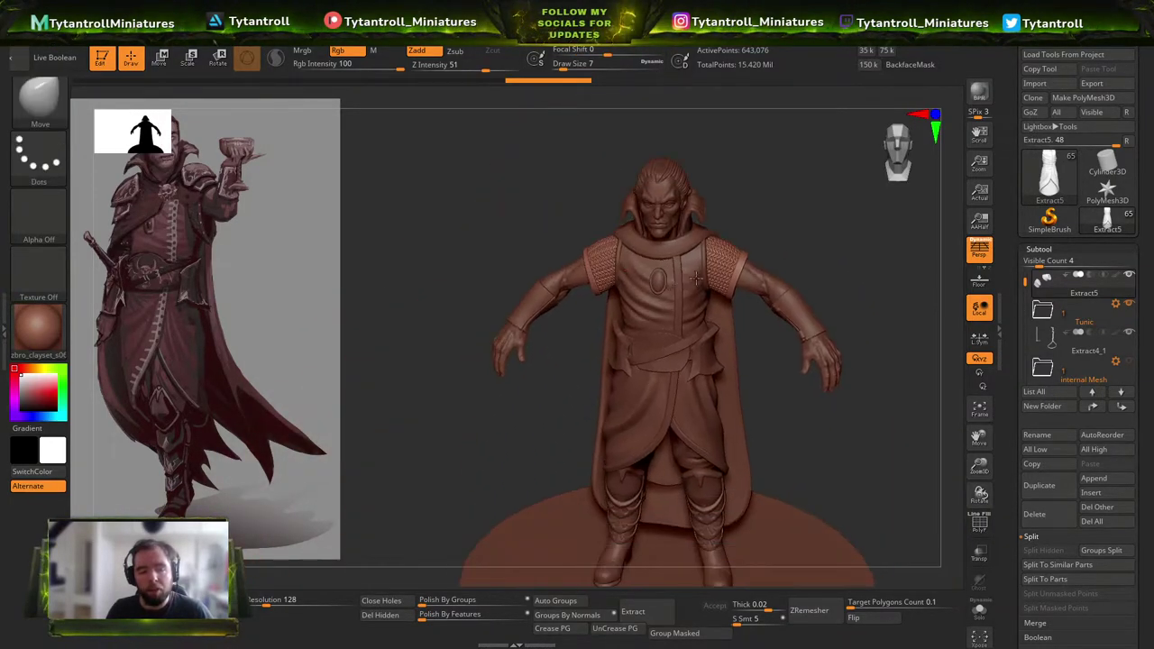
pyautogui.moveTo(746, 192); pyautogui.dragTo(728, 273)
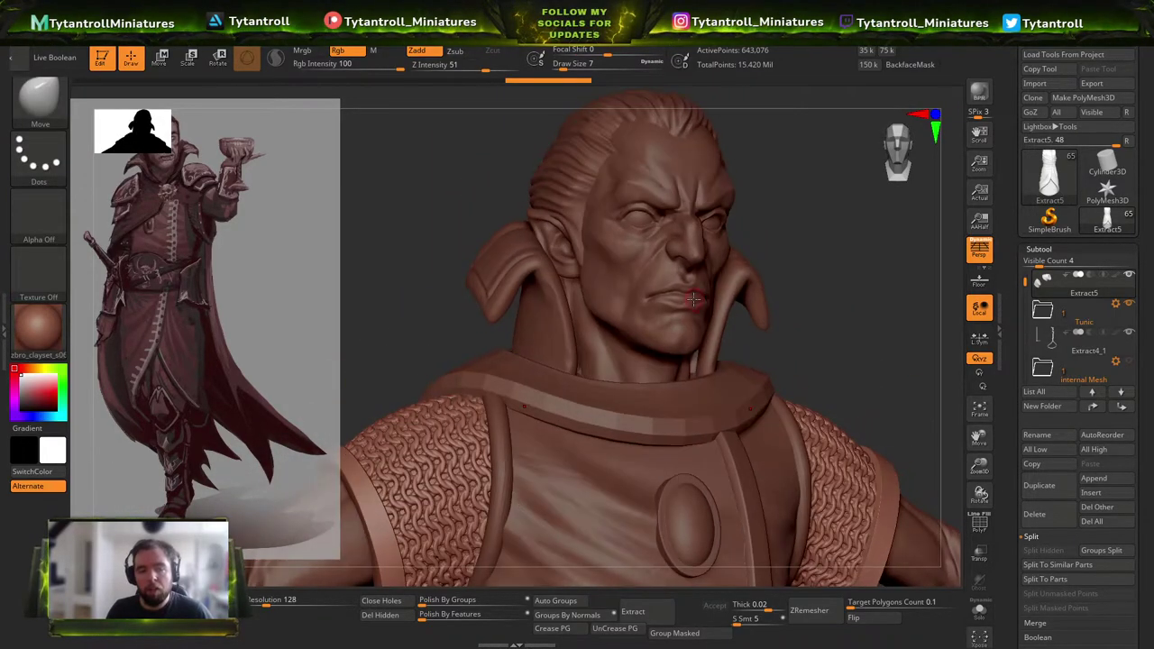
pyautogui.moveTo(847, 343); pyautogui.dragTo(797, 295)
pyautogui.keyDown('shift'); pyautogui.moveTo(797, 296); pyautogui.dragTo(807, 243, button='right'); pyautogui.keyUp('shift')
pyautogui.keyDown('alt'); pyautogui.moveTo(793, 532); pyautogui.dragTo(789, 117, button='right'); pyautogui.keyUp('alt')
pyautogui.keyDown('ctrl'); pyautogui.moveTo(753, 360); pyautogui.dragTo(668, 299, button='right'); pyautogui.keyUp('ctrl')
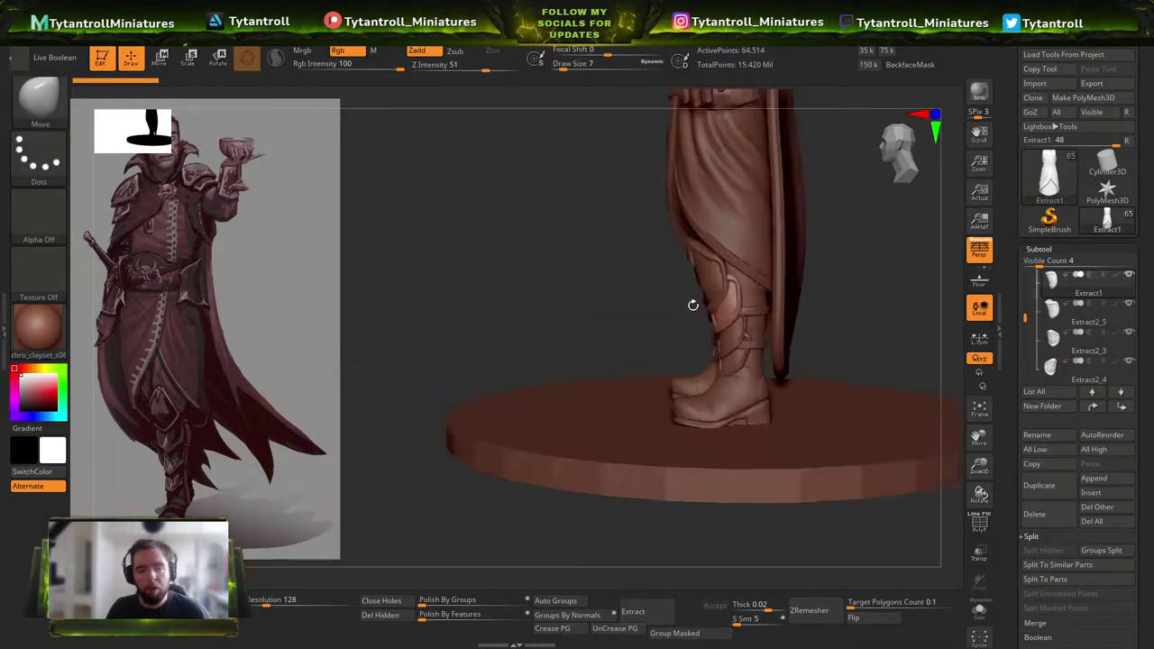
# Select the boots subtool, isolate it, and set the masking brush to MaskLasso.
pyautogui.moveTo(690, 304); pyautogui.dragTo(734, 291)
pyautogui.moveTo(734, 291); pyautogui.dragTo(676, 302, button='right')
pyautogui.keyDown('ctrl'); pyautogui.moveTo(676, 302); pyautogui.dragTo(758, 285, button='right'); pyautogui.keyUp('ctrl')
pyautogui.moveTo(758, 284); pyautogui.dragTo(813, 265)
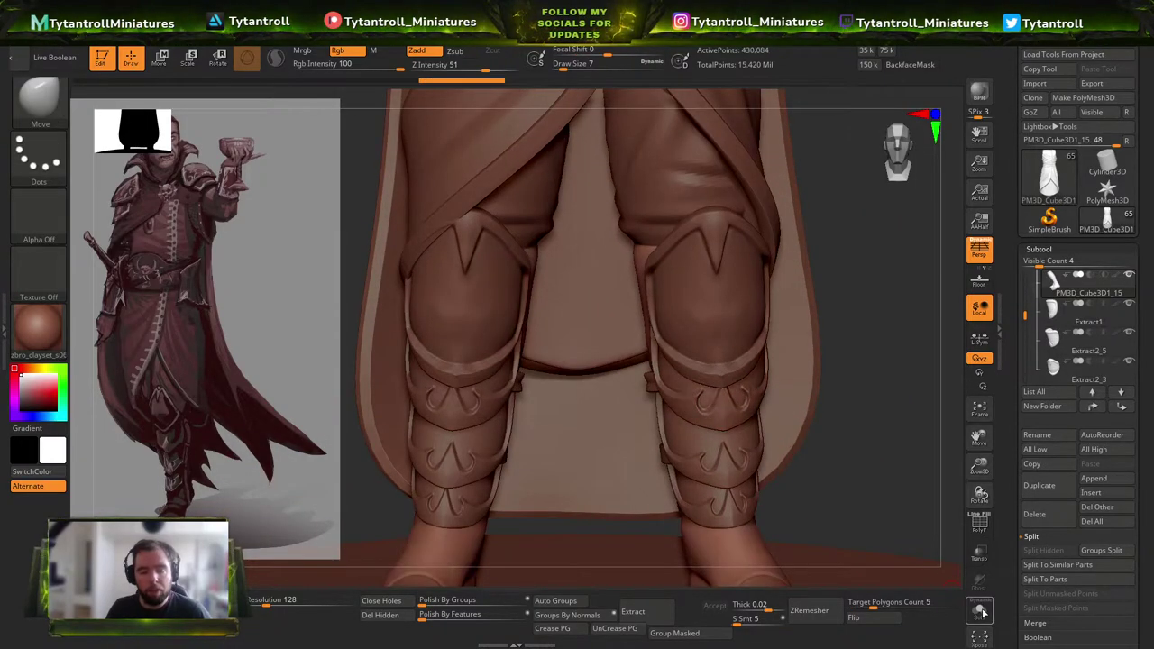
pyautogui.click(980, 611)
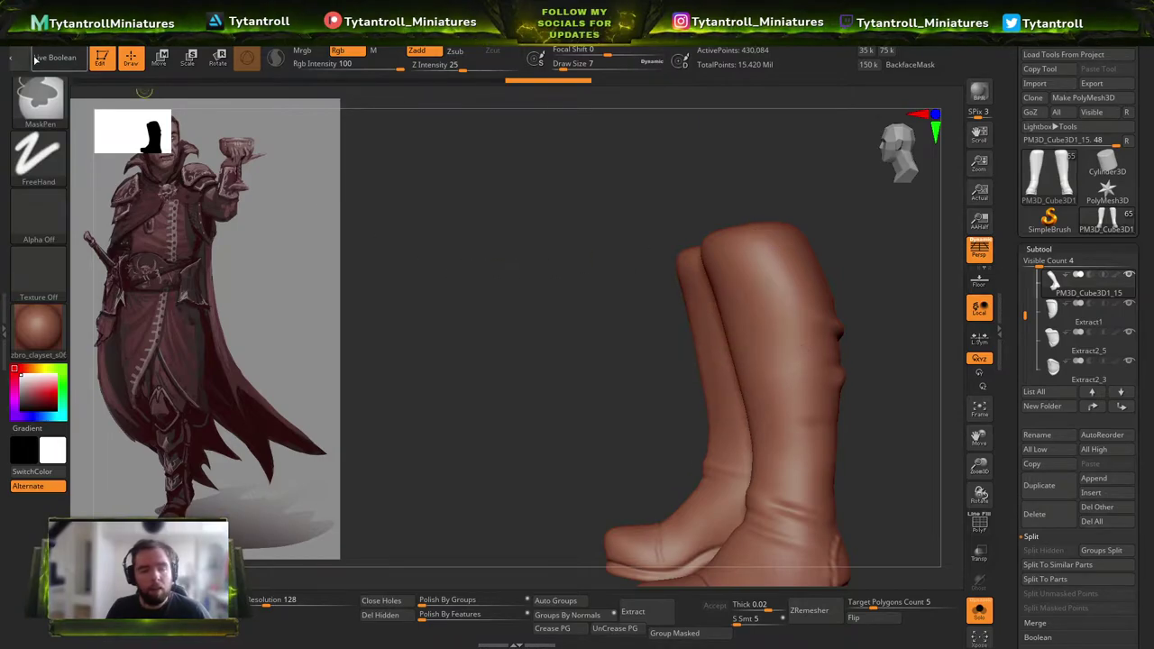
pyautogui.click(38, 99)
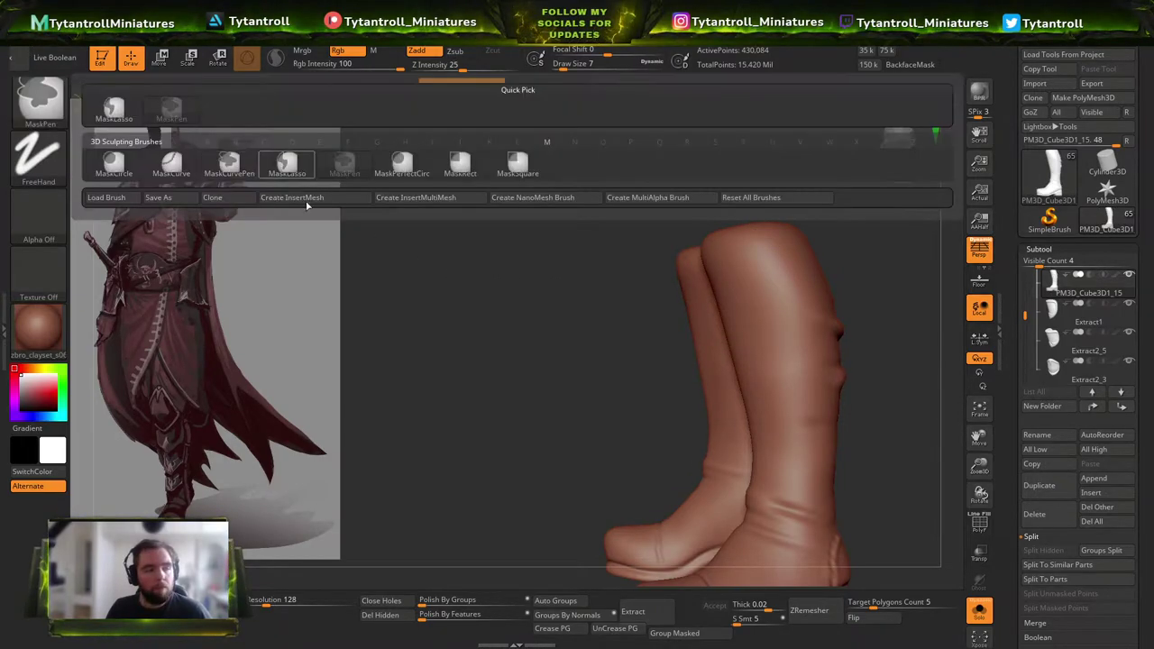
pyautogui.click(305, 163)
pyautogui.click(981, 613)
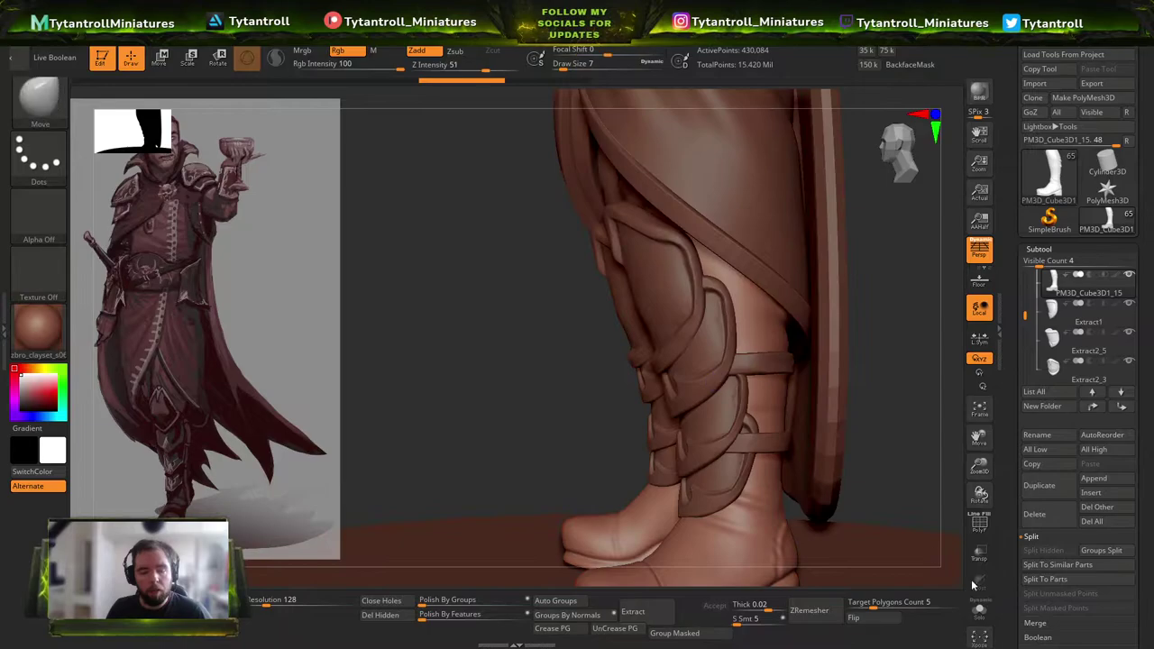
pyautogui.click(981, 614)
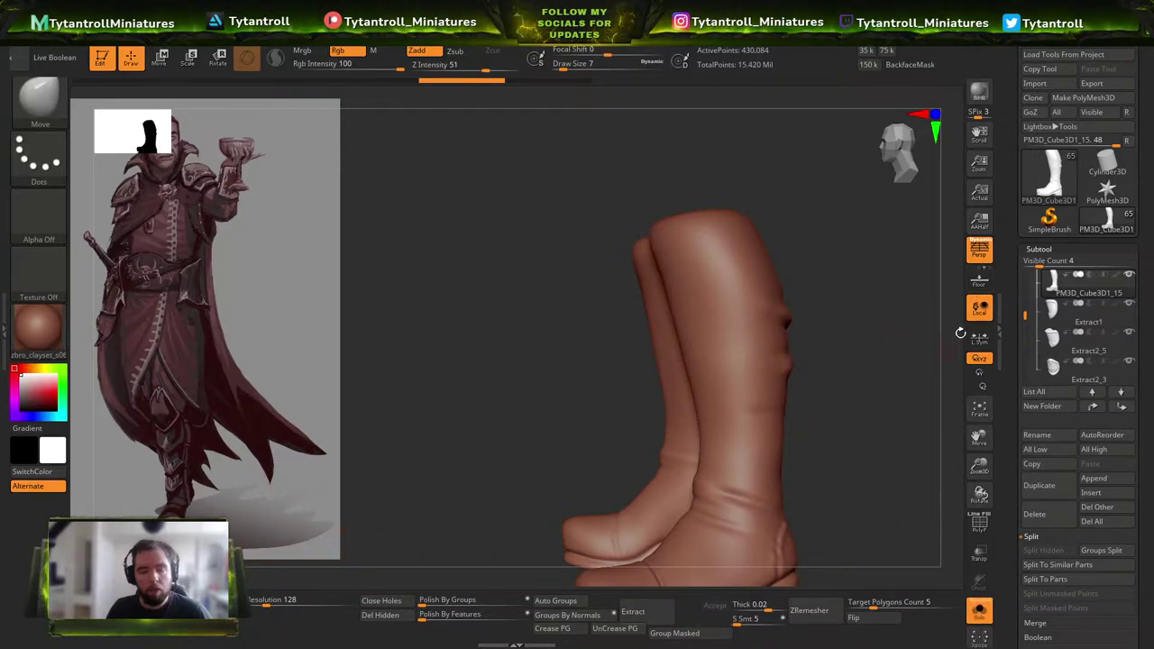
# Turn off perspective, lasso-mask a wedge on the upper shins in side view, and extract it at thickness 0.
pyautogui.click(980, 251)
pyautogui.press('shift')
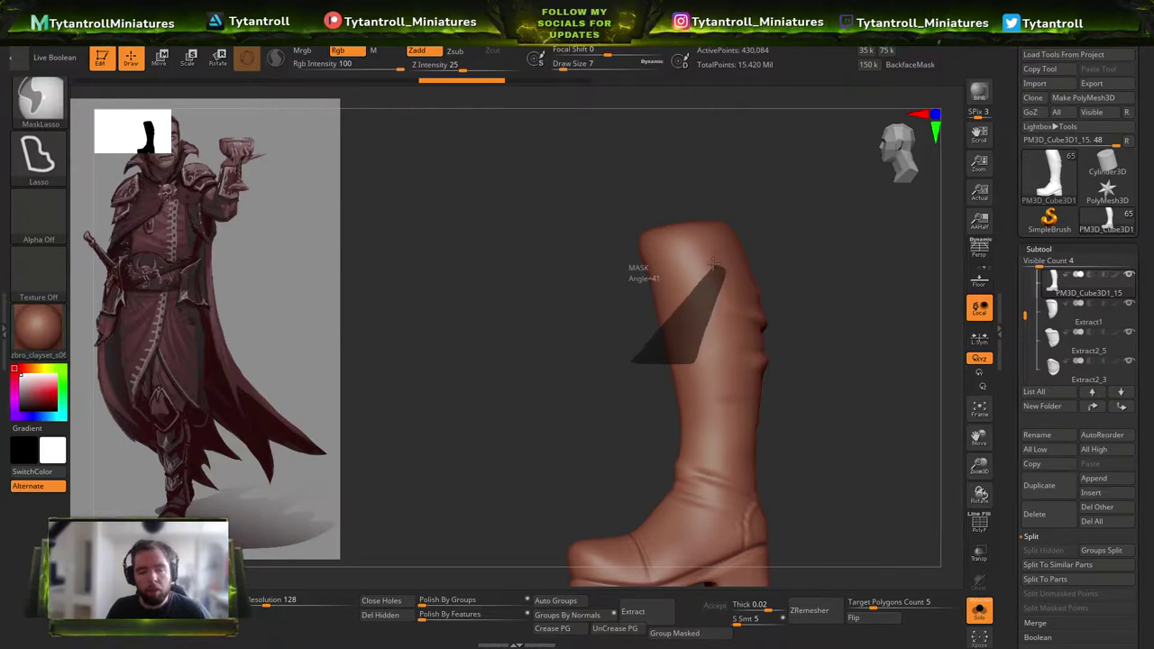
pyautogui.click(744, 611)
pyautogui.write('0.02')
pyautogui.press('Return')
pyautogui.click(649, 612)
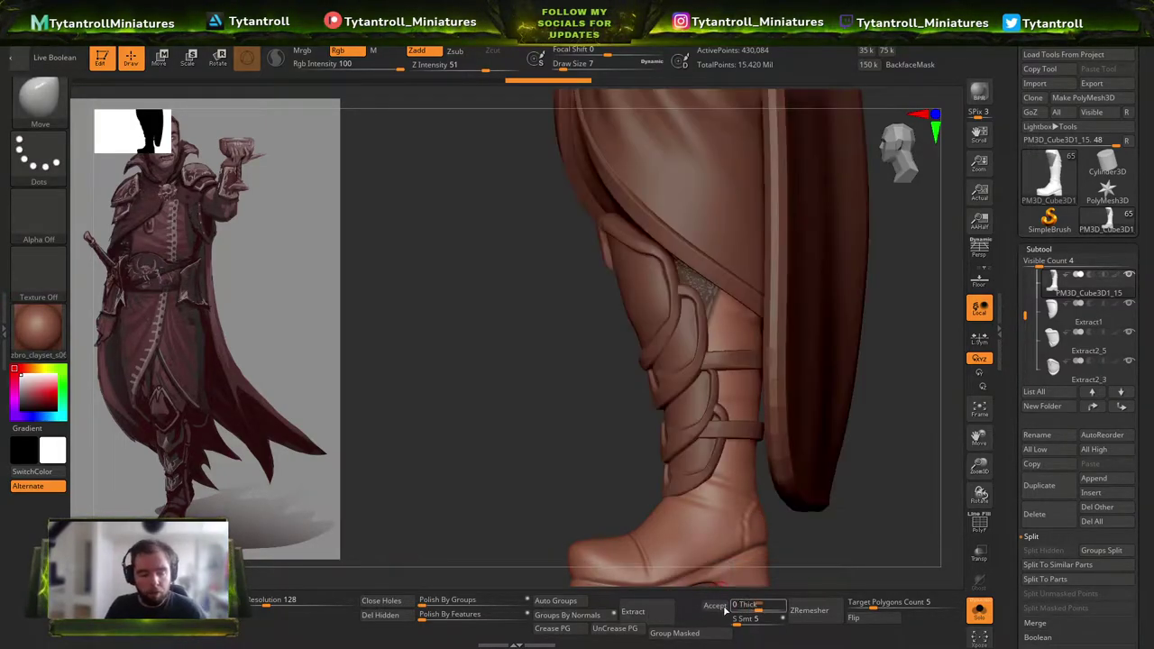
pyautogui.click(721, 607)
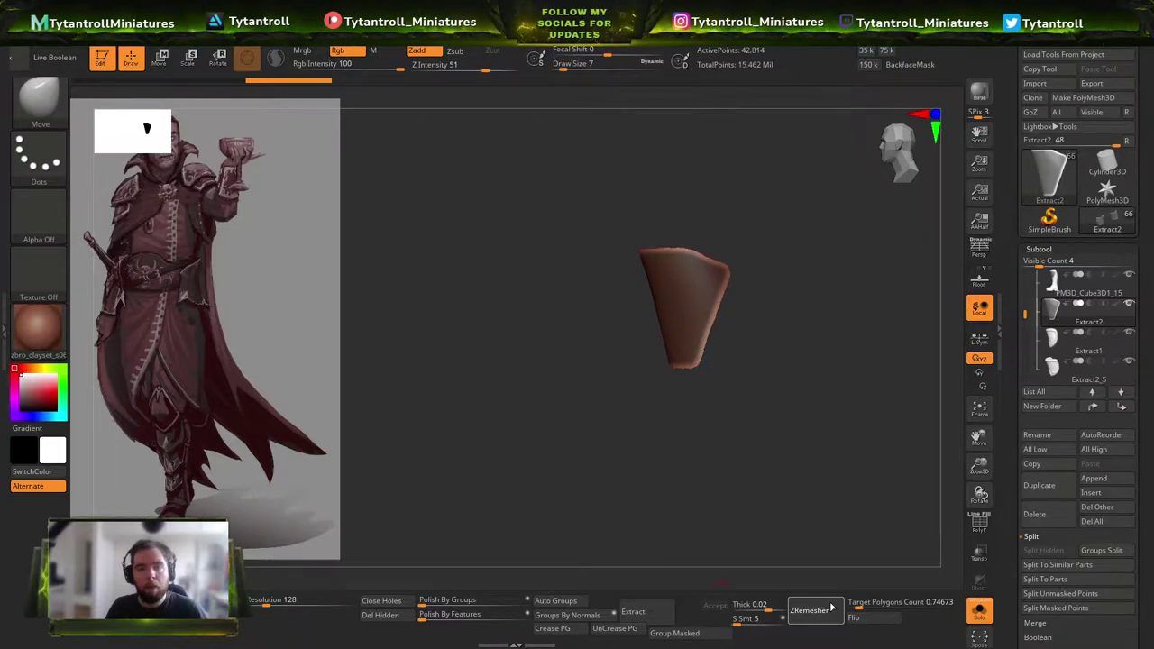
# Remesh the extracted shin panels with ZRemesher and check them against the full figure.
pyautogui.click(811, 609)
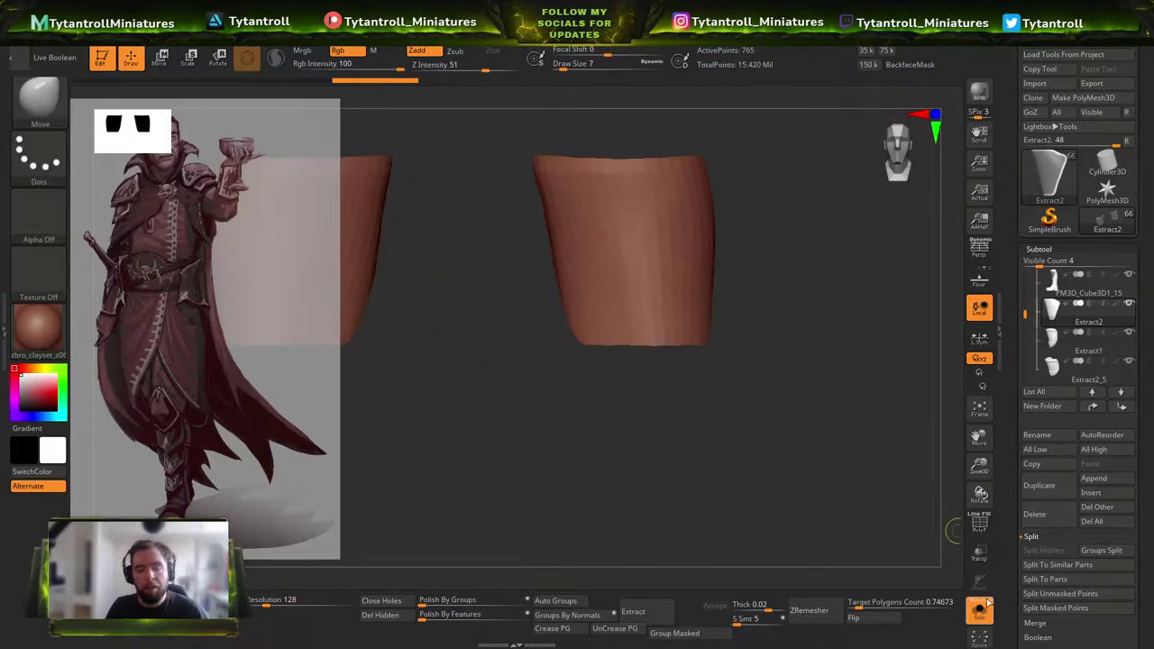
pyautogui.click(987, 601)
pyautogui.press('w')
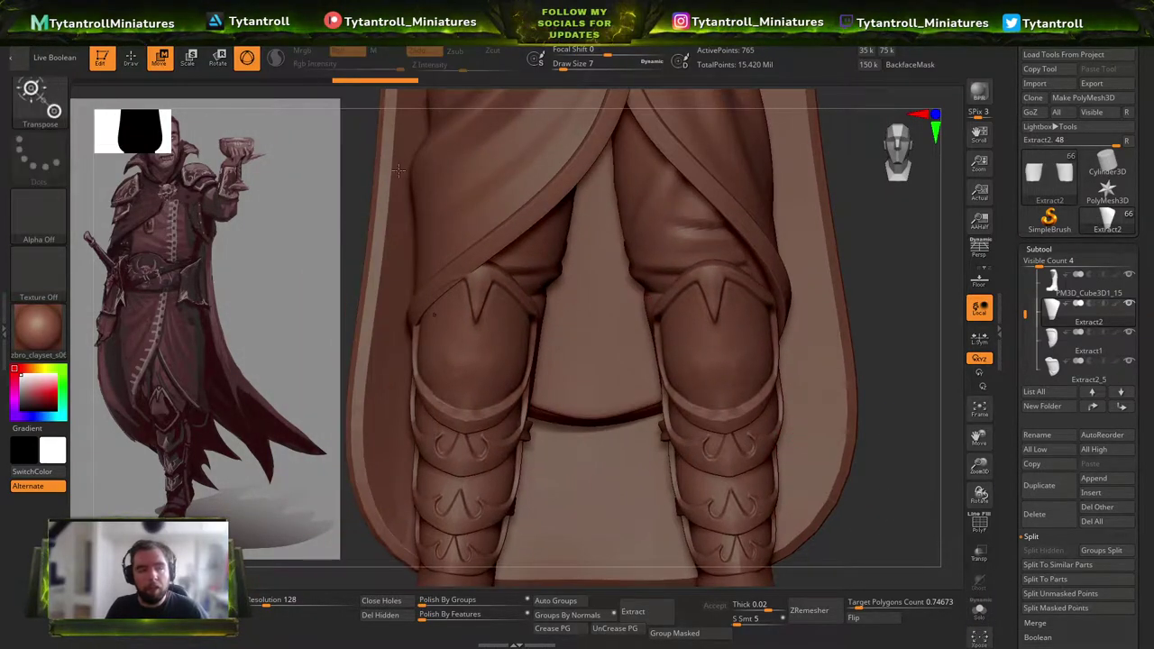
pyautogui.press('b')
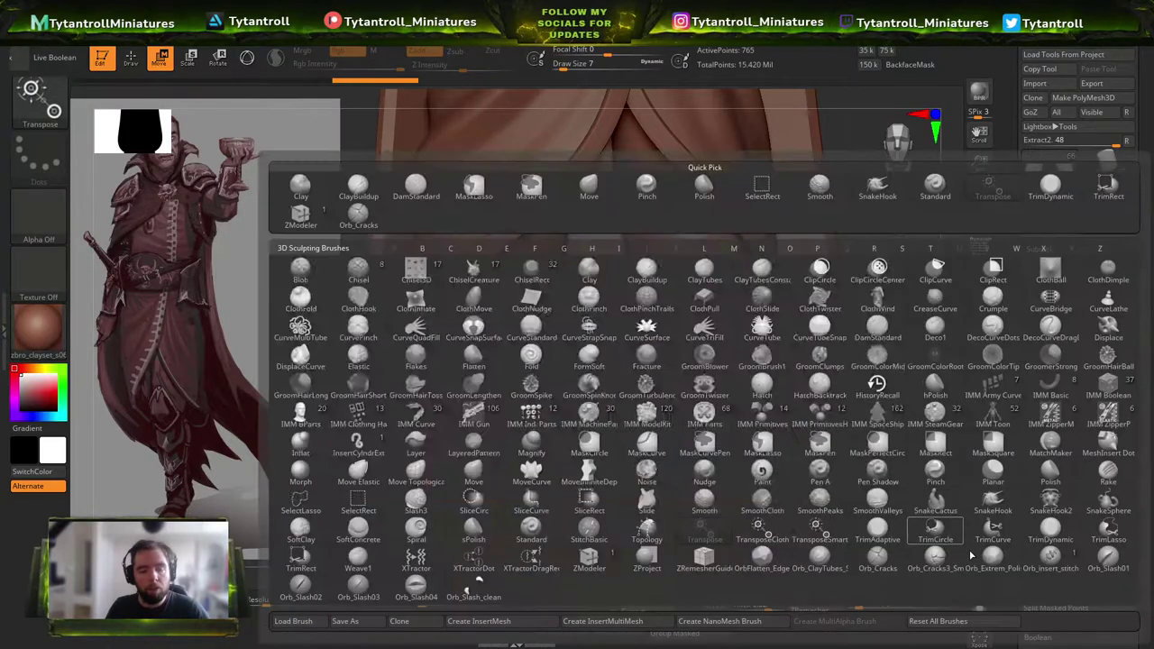
pyautogui.press('m')
pyautogui.press('v')
pyautogui.click(981, 611)
# Thicken the isolated shin panels with the ZModeler brush's QMesh Polygroup All action, showing the polygroup wireframe.
pyautogui.press('b')
pyautogui.press('z')
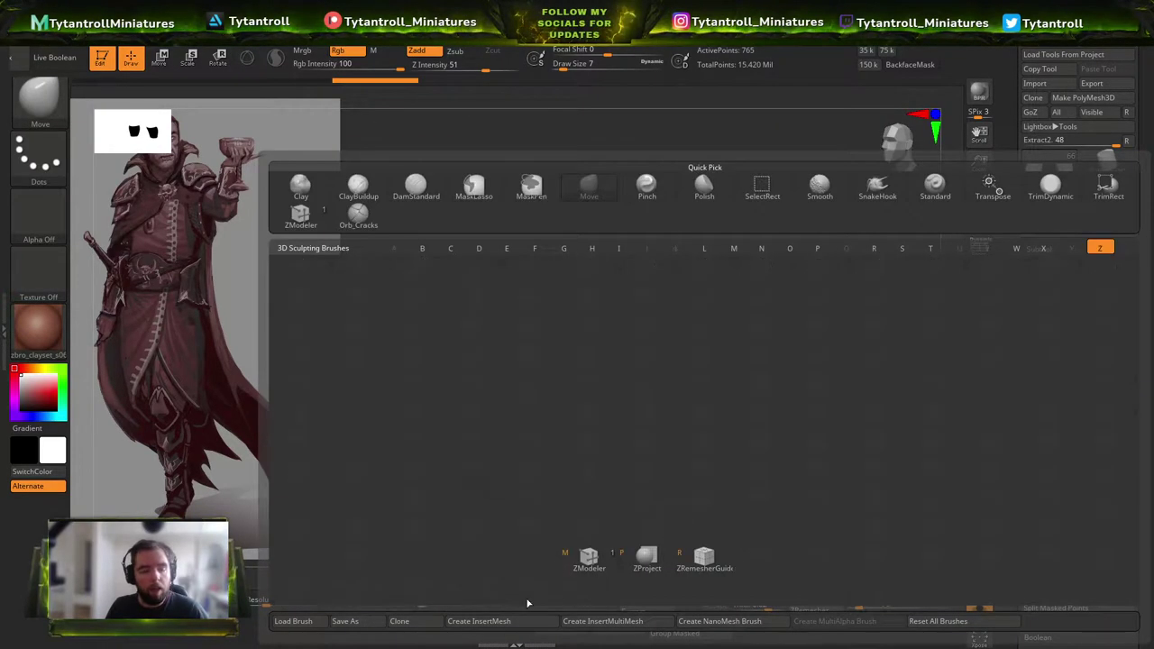
pyautogui.click(595, 564)
pyautogui.keyDown('ctrl'); pyautogui.moveTo(703, 309); pyautogui.dragTo(748, 237, button='right'); pyautogui.keyUp('ctrl')
pyautogui.press('space')
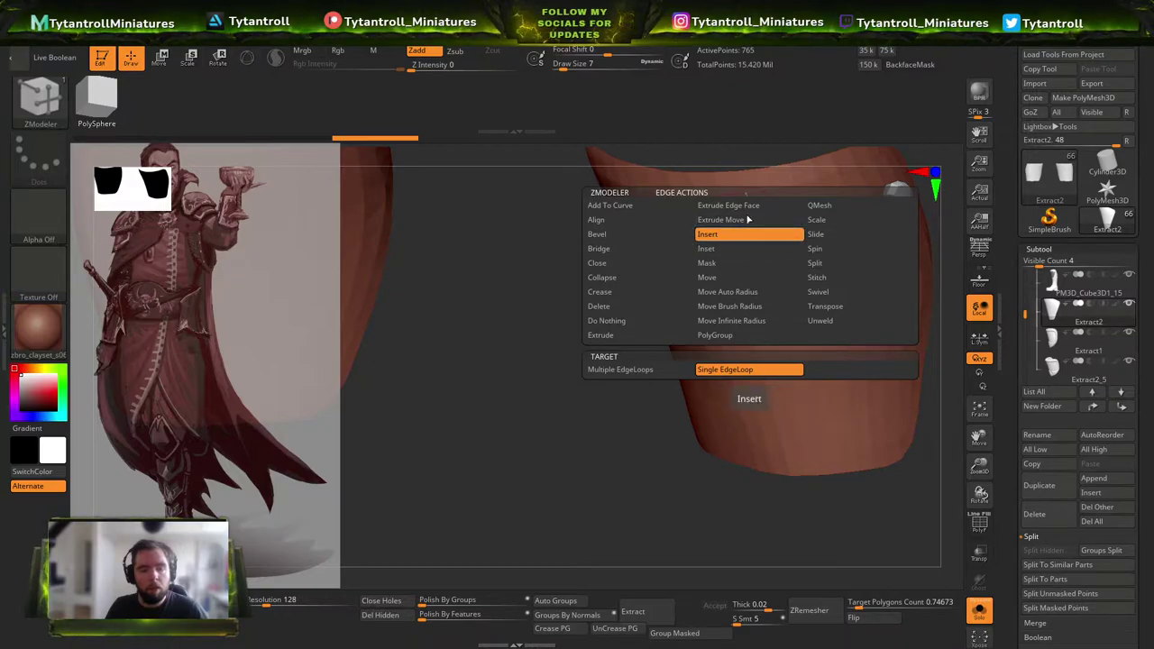
pyautogui.press('space')
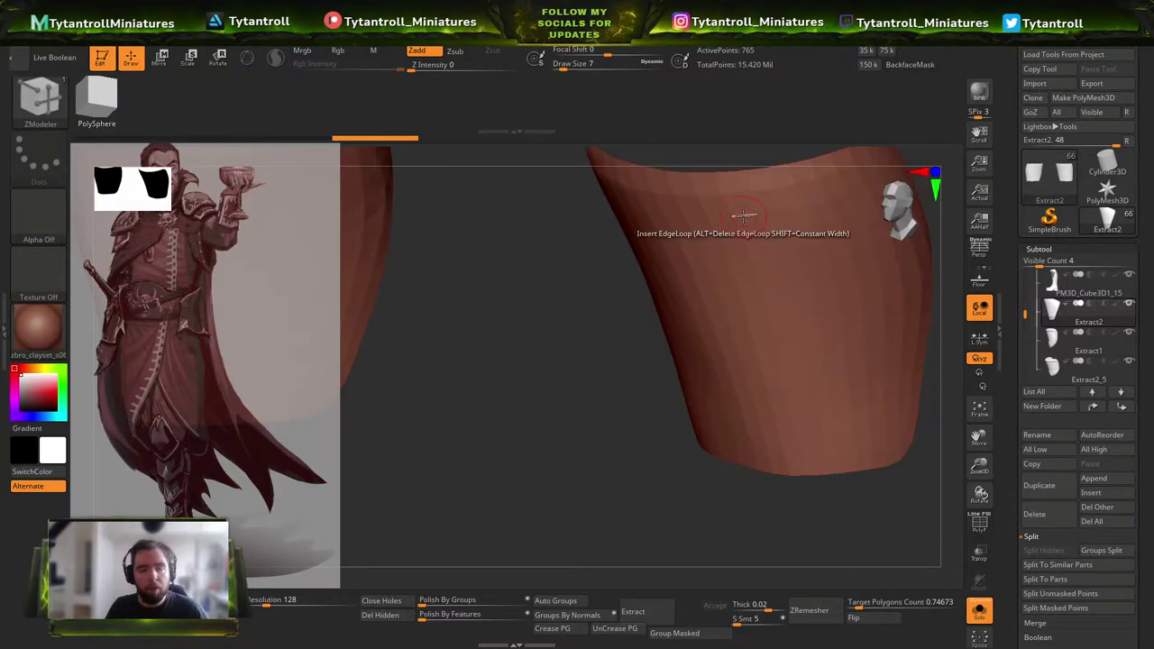
pyautogui.hotkey('shift', 'f')
pyautogui.moveTo(768, 209); pyautogui.dragTo(690, 342)
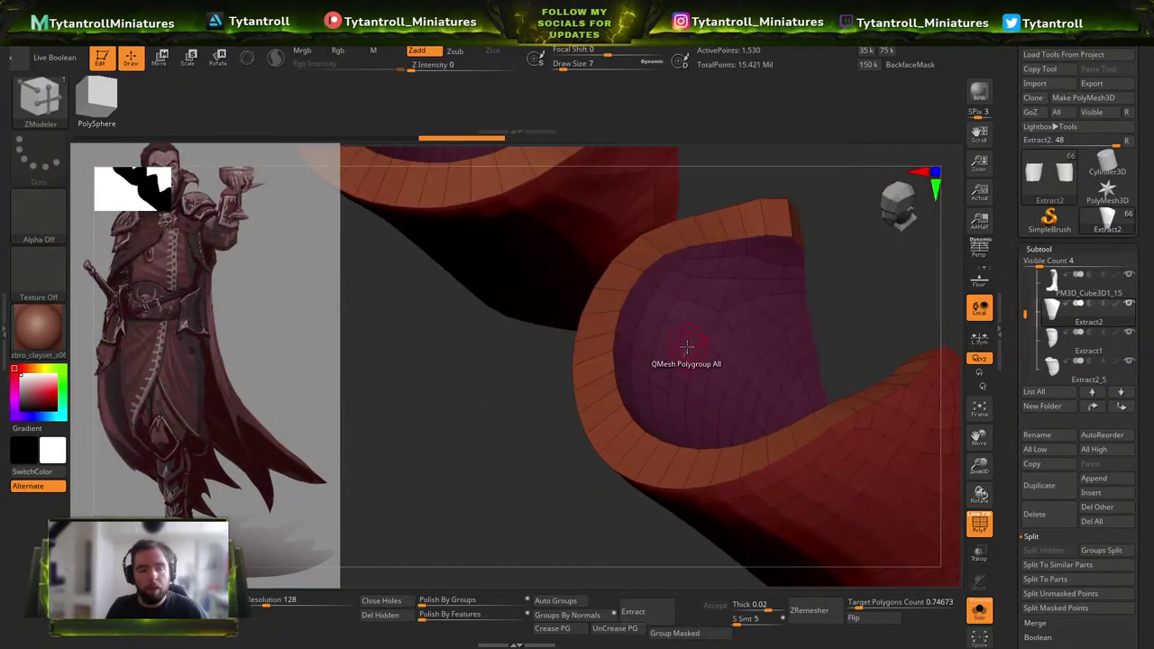
# Check the thickened shin panels on the full figure and delete their subtool.
pyautogui.click(988, 619)
pyautogui.keyDown('ctrl'); pyautogui.moveTo(865, 505); pyautogui.dragTo(765, 359, button='right'); pyautogui.keyUp('ctrl')
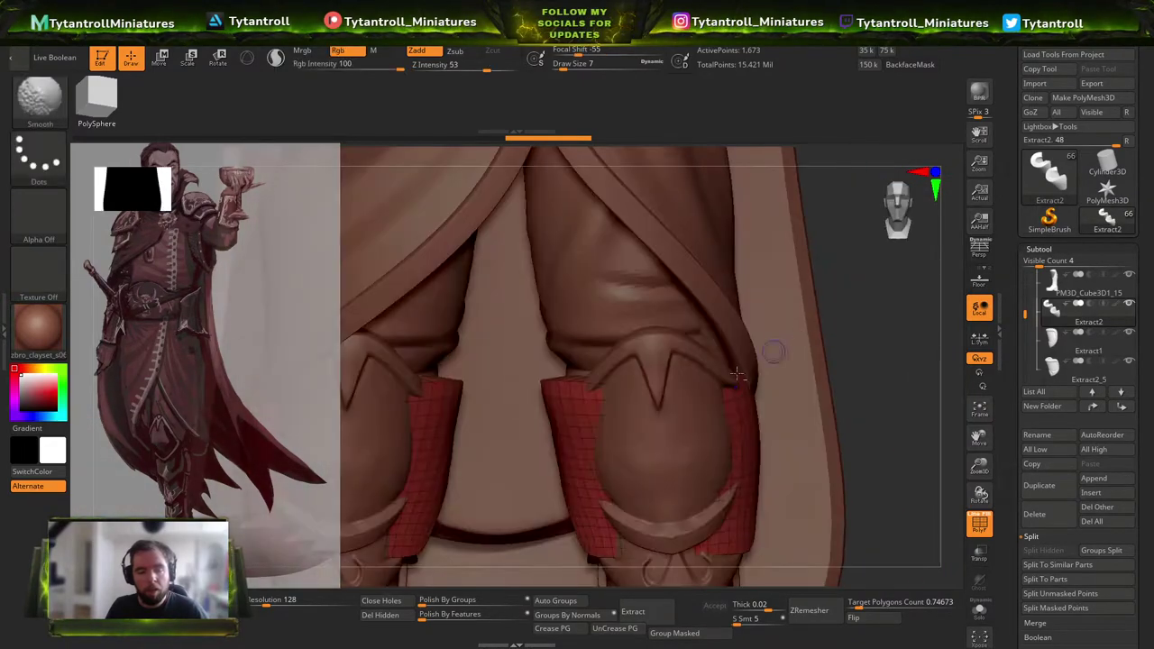
pyautogui.keyDown('alt'); pyautogui.moveTo(710, 393); pyautogui.dragTo(751, 308, button='right'); pyautogui.keyUp('alt')
pyautogui.moveTo(741, 361); pyautogui.dragTo(830, 394, button='right')
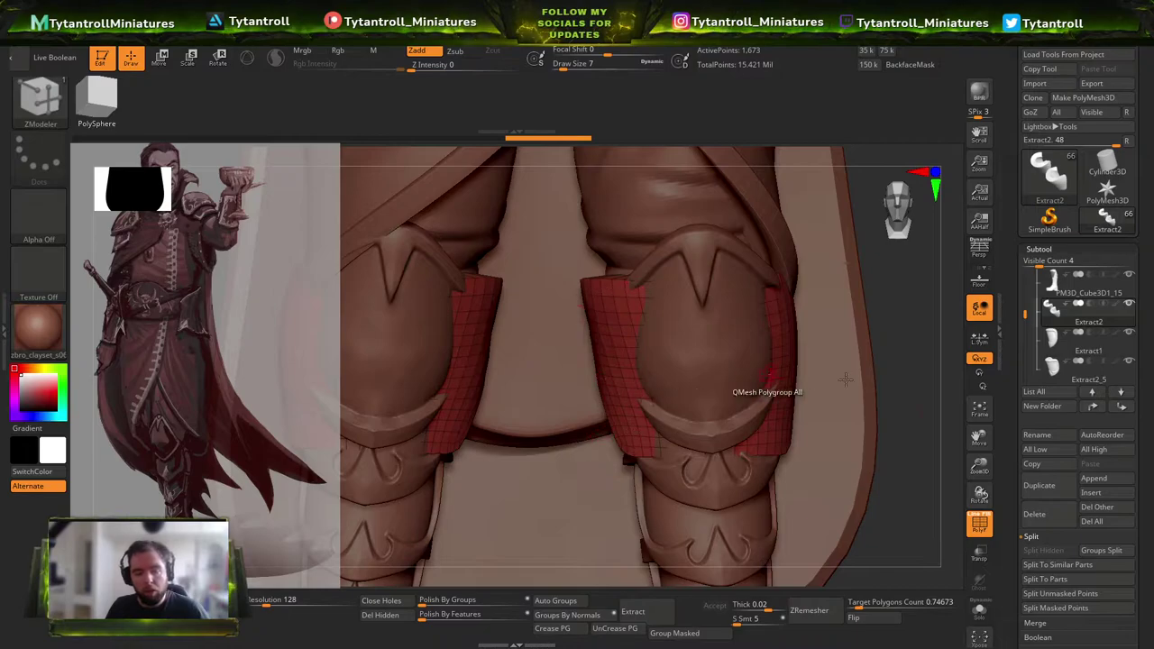
pyautogui.click(1056, 491)
pyautogui.moveTo(896, 459); pyautogui.dragTo(854, 333)
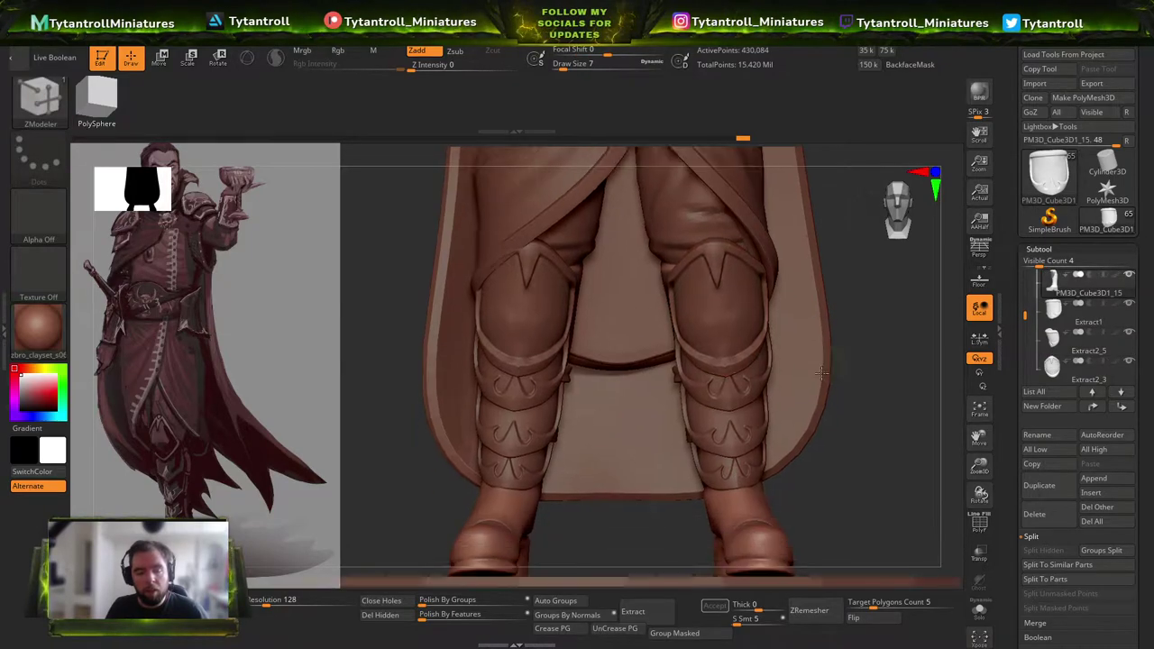
# Try to move and rotate the boots independently of the leg armour with the transform gizmo.
pyautogui.press('shift')
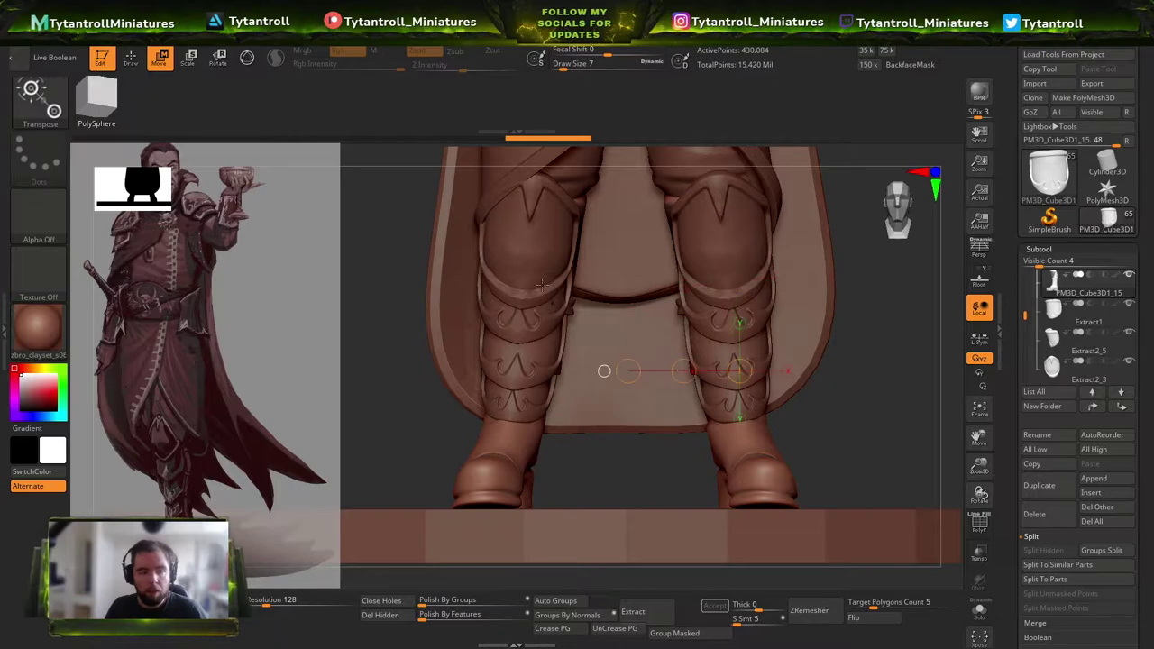
pyautogui.click(247, 57)
pyautogui.moveTo(795, 324); pyautogui.dragTo(699, 321)
pyautogui.hotkey('ctrl', 'z')
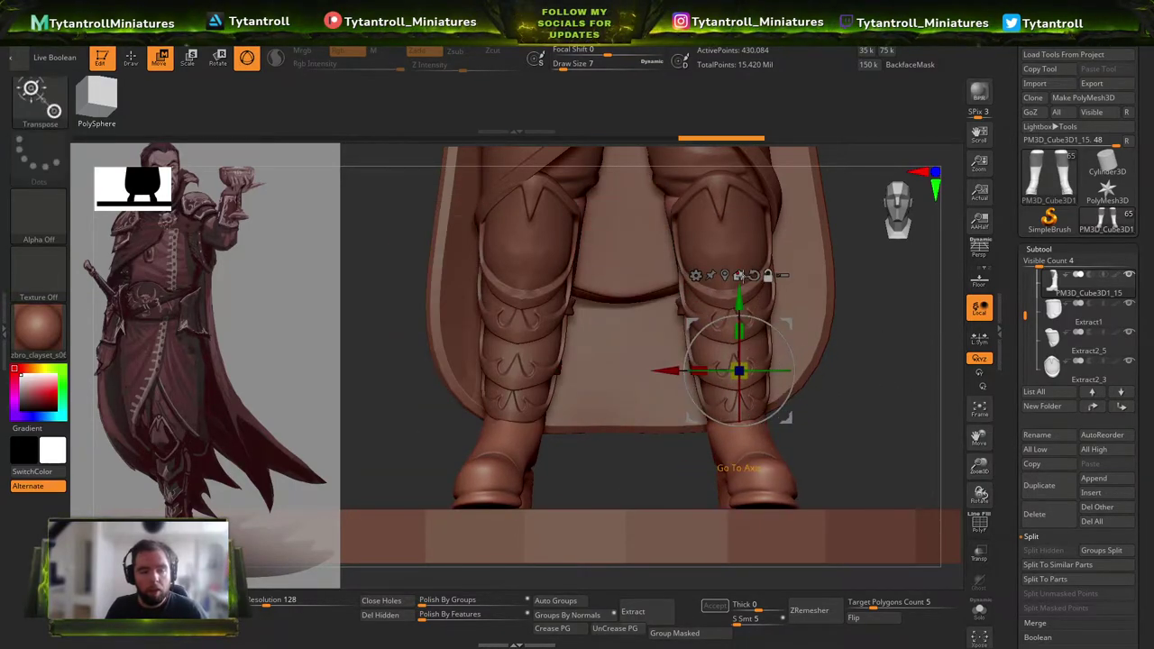
pyautogui.moveTo(791, 348); pyautogui.dragTo(795, 363)
pyautogui.moveTo(788, 323); pyautogui.dragTo(682, 335)
pyautogui.press('q')
pyautogui.keyDown('alt'); pyautogui.click(762, 249); pyautogui.keyUp('alt')
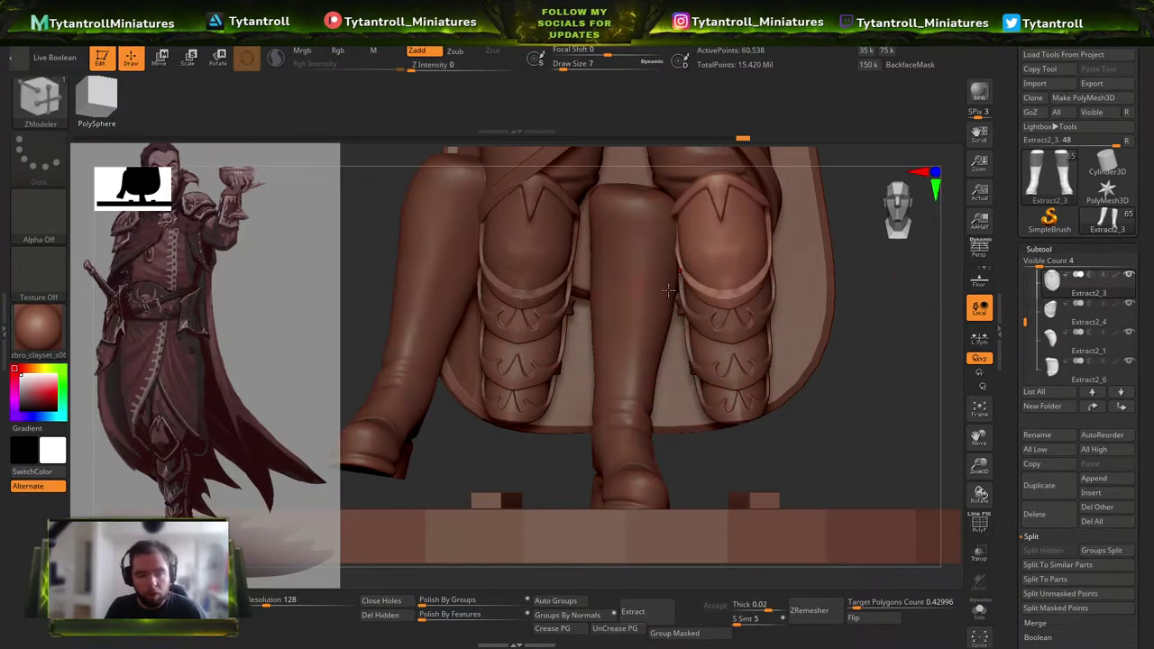
pyautogui.keyDown('alt'); pyautogui.click(638, 322); pyautogui.keyUp('alt')
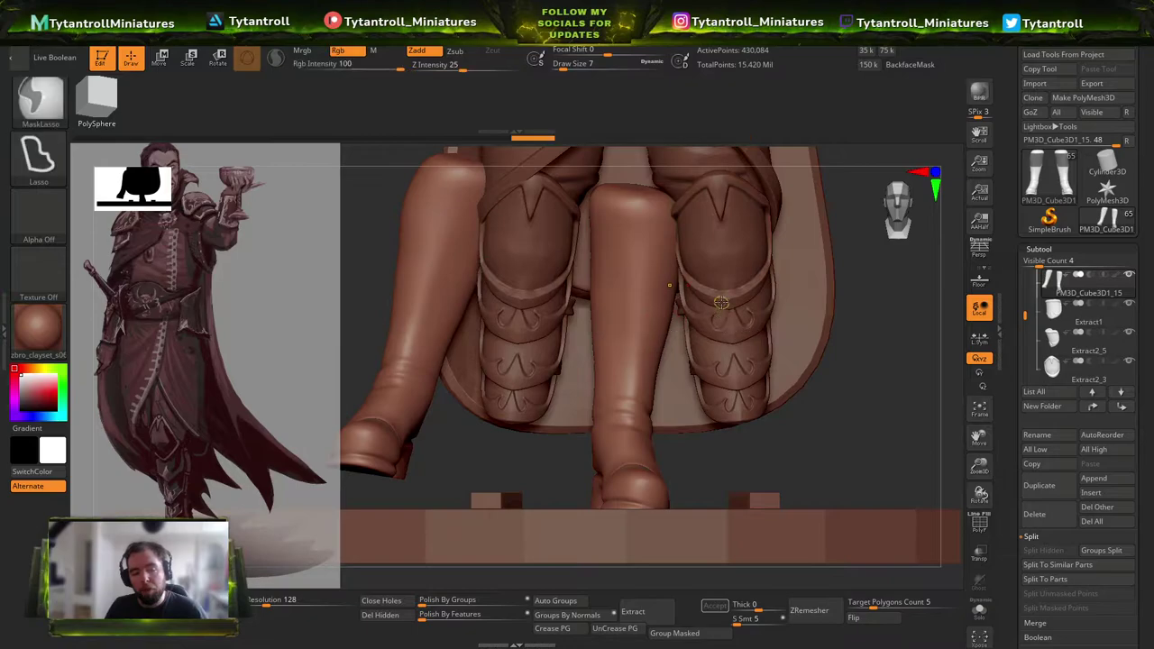
pyautogui.hotkey('ctrl', 'z')
pyautogui.hotkey('ctrl', 'z')
# Examine the leg armour, tunic trim and belt as separate subtools, selecting each on the figure.
pyautogui.keyDown('ctrl'); pyautogui.moveTo(826, 331); pyautogui.dragTo(756, 445, button='right'); pyautogui.keyUp('ctrl')
pyautogui.moveTo(802, 389); pyautogui.dragTo(701, 342, button='right')
pyautogui.keyDown('alt'); pyautogui.click(636, 346); pyautogui.keyUp('alt')
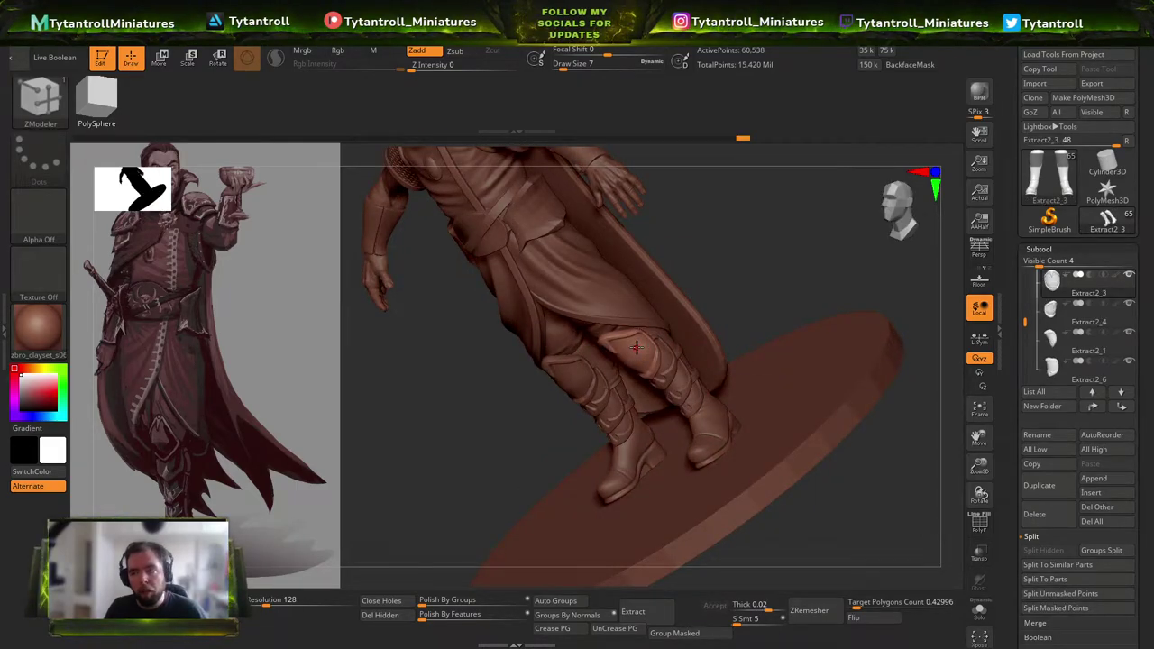
pyautogui.moveTo(812, 323); pyautogui.dragTo(649, 334, button='right')
pyautogui.keyDown('alt'); pyautogui.click(603, 329); pyautogui.keyUp('alt')
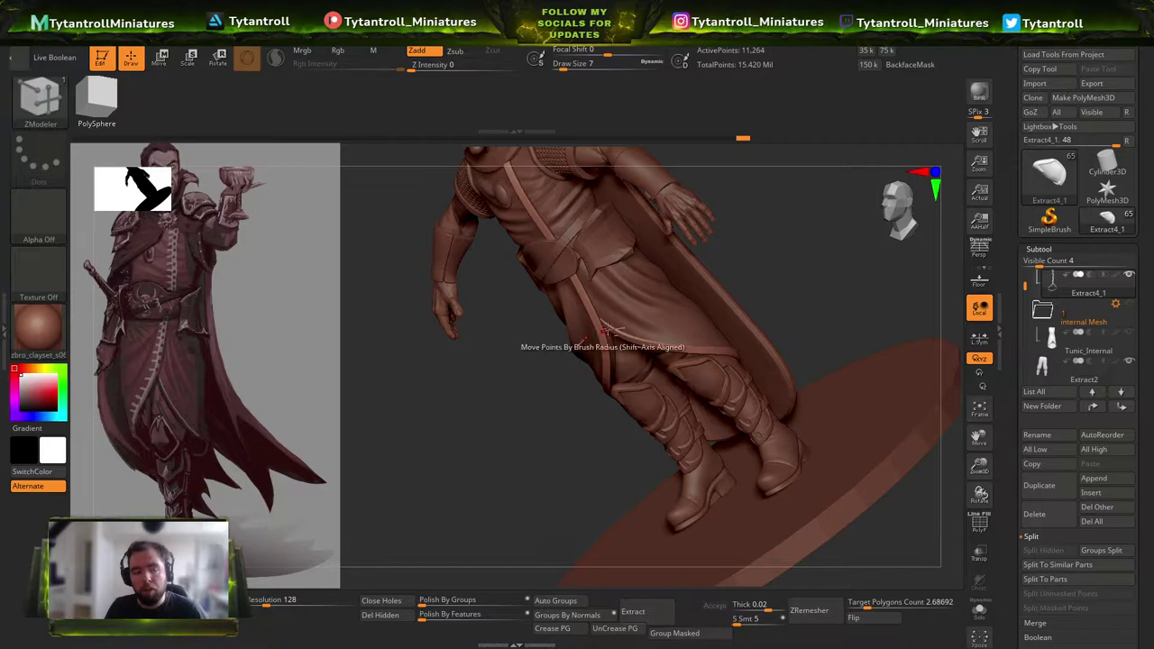
pyautogui.moveTo(467, 393); pyautogui.dragTo(541, 370, button='right')
pyautogui.keyDown('alt'); pyautogui.click(550, 322); pyautogui.keyUp('alt')
pyautogui.keyDown('alt'); pyautogui.moveTo(541, 270); pyautogui.dragTo(711, 252, button='right'); pyautogui.keyUp('alt')
pyautogui.keyDown('alt'); pyautogui.moveTo(710, 253); pyautogui.dragTo(796, 386, button='right'); pyautogui.keyUp('alt')
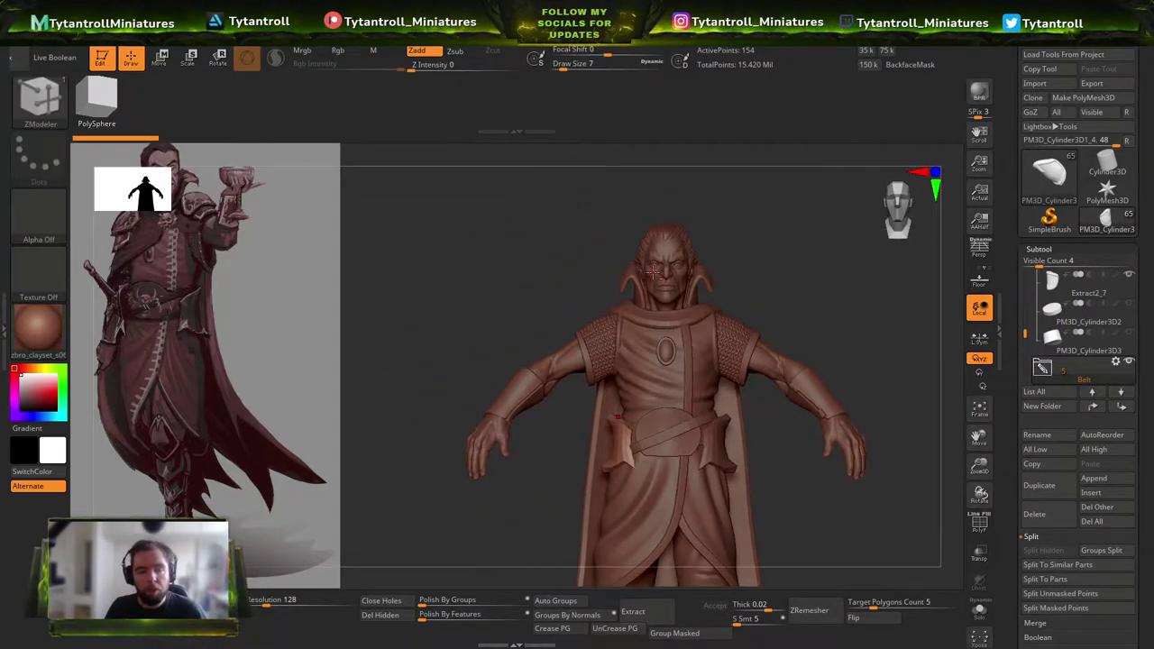
# Examine the tunic and the parts around the arms and waist, selecting individual subtools on the figure.
pyautogui.keyDown('alt'); pyautogui.click(561, 357); pyautogui.keyUp('alt')
pyautogui.keyDown('ctrl'); pyautogui.moveTo(550, 343); pyautogui.dragTo(547, 387, button='right'); pyautogui.keyUp('ctrl')
pyautogui.moveTo(478, 334); pyautogui.dragTo(577, 378, button='right')
pyautogui.keyDown('alt'); pyautogui.click(622, 397); pyautogui.keyUp('alt')
pyautogui.moveTo(769, 452)
pyautogui.keyDown('ctrl'); pyautogui.mouseDown(button='right')
pyautogui.moveTo(721, 424)
pyautogui.moveTo(820, 370)
pyautogui.moveTo(711, 370)
pyautogui.moveTo(768, 432)
pyautogui.mouseUp(button='right'); pyautogui.keyUp('ctrl')
pyautogui.keyDown('alt'); pyautogui.moveTo(768, 181); pyautogui.dragTo(783, 265, button='right'); pyautogui.keyUp('alt')
pyautogui.keyDown('alt'); pyautogui.moveTo(629, 271); pyautogui.dragTo(665, 333, button='right'); pyautogui.keyUp('alt')
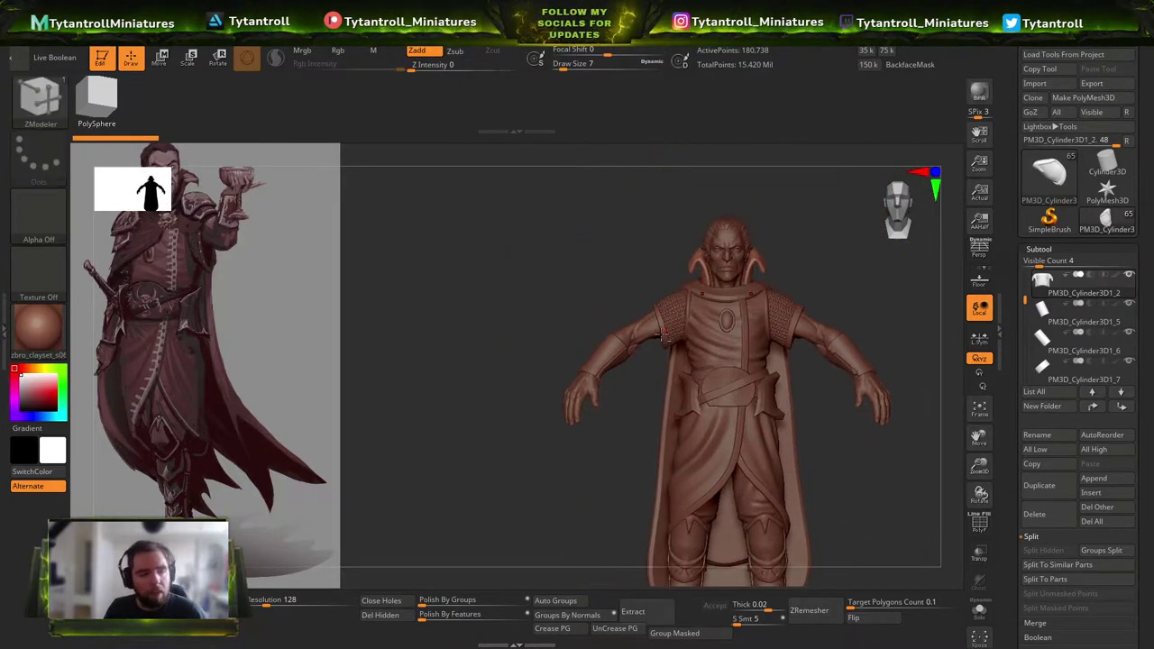
pyautogui.moveTo(785, 306); pyautogui.dragTo(766, 384, button='right')
pyautogui.moveTo(766, 384); pyautogui.dragTo(811, 386, button='right')
# Examine the belt flaps, forearm bracers and knee armour up close, selecting their subtools.
pyautogui.keyDown('alt'); pyautogui.moveTo(919, 406); pyautogui.dragTo(876, 274, button='right'); pyautogui.keyUp('alt')
pyautogui.keyDown('alt'); pyautogui.click(837, 356); pyautogui.keyUp('alt')
pyautogui.keyDown('alt'); pyautogui.click(732, 315); pyautogui.keyUp('alt')
pyautogui.moveTo(761, 315); pyautogui.dragTo(714, 320, button='right')
pyautogui.keyDown('alt'); pyautogui.click(717, 316); pyautogui.keyUp('alt')
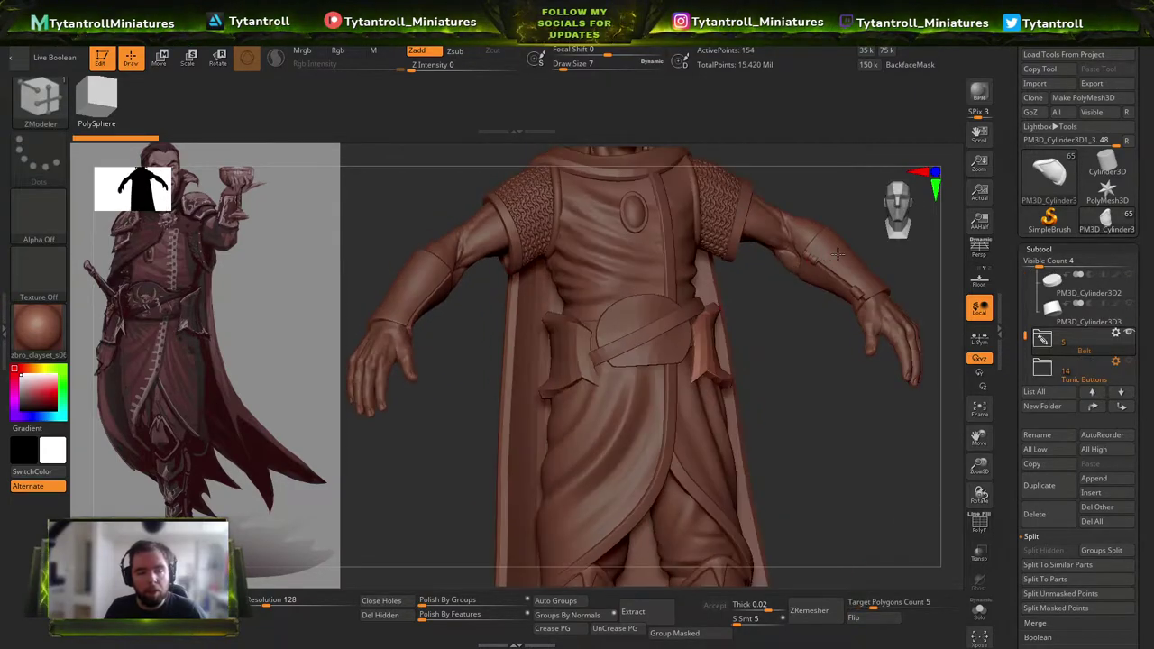
pyautogui.moveTo(767, 281)
pyautogui.mouseDown(button='right')
pyautogui.moveTo(834, 307)
pyautogui.moveTo(767, 286)
pyautogui.mouseUp(button='right')
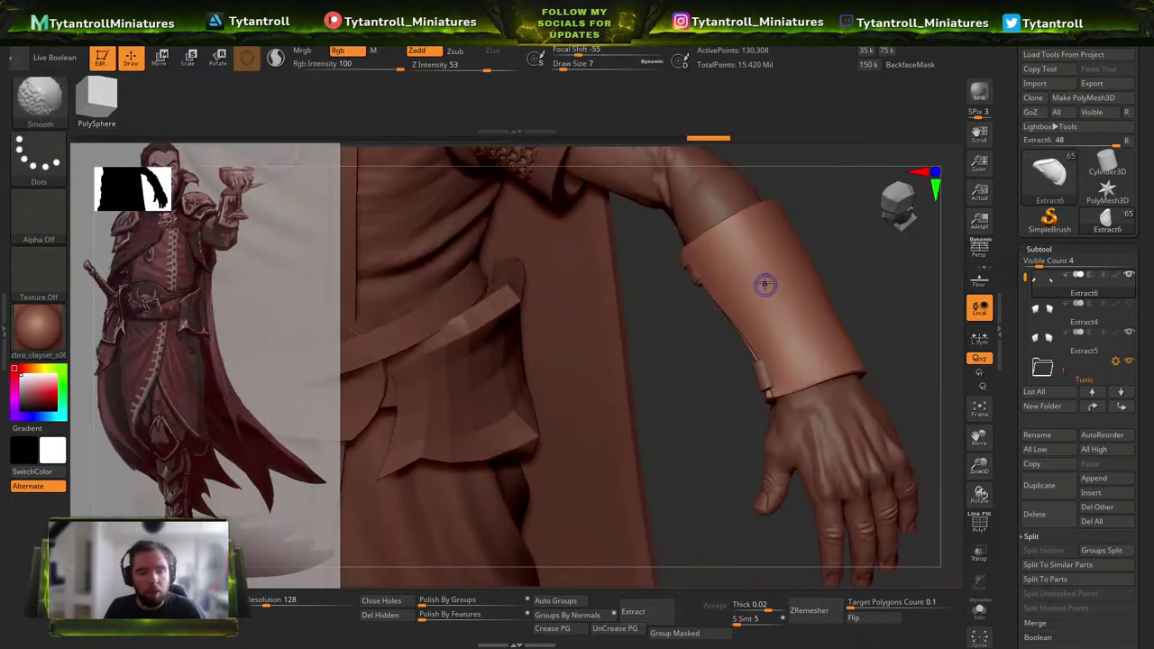
pyautogui.moveTo(682, 269); pyautogui.dragTo(722, 242, button='right')
pyautogui.moveTo(777, 389); pyautogui.dragTo(739, 410, button='right')
pyautogui.keyDown('ctrl'); pyautogui.moveTo(739, 410); pyautogui.dragTo(712, 246, button='right'); pyautogui.keyUp('ctrl')
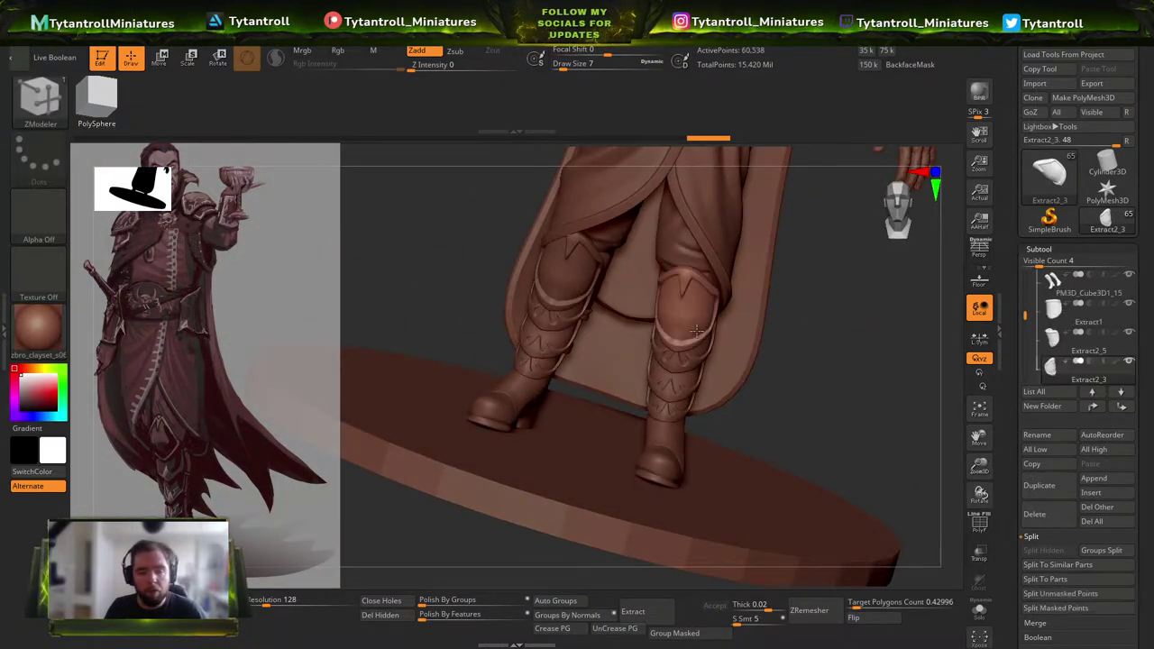
# Select the forearm bracers, isolate them, and turn the view to their inner sides.
pyautogui.moveTo(793, 280); pyautogui.dragTo(814, 309, button='right')
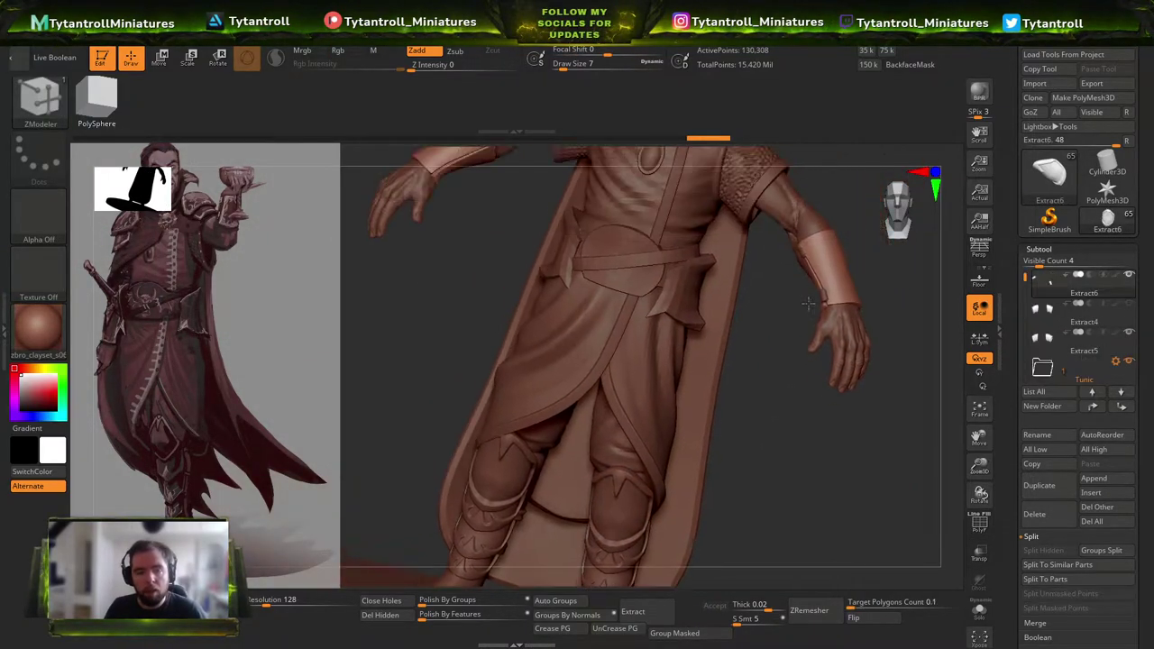
pyautogui.moveTo(811, 270); pyautogui.dragTo(891, 378, button='right')
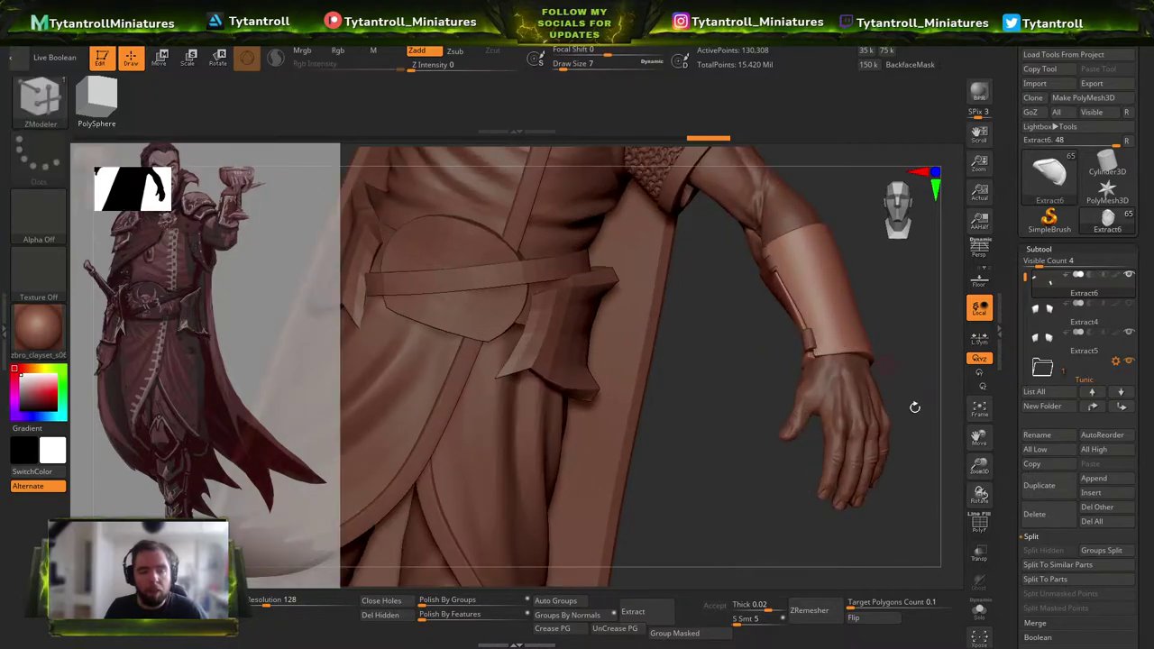
pyautogui.hotkey('shift', 'f')
pyautogui.hotkey('shift', 'f')
pyautogui.click(979, 610)
pyautogui.keyDown('ctrl'); pyautogui.moveTo(662, 406); pyautogui.dragTo(712, 360, button='right'); pyautogui.keyUp('ctrl')
pyautogui.moveTo(712, 361); pyautogui.dragTo(806, 381, button='right')
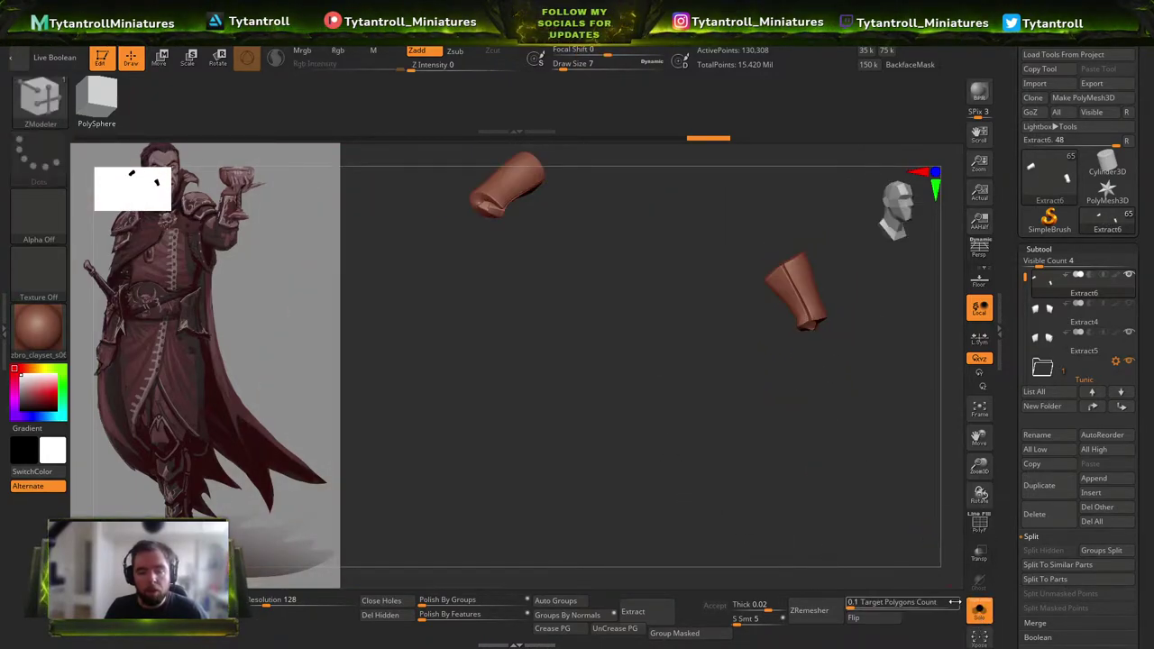
# Examine the forearm bracers in place on the figure's arms, and isolate them again.
pyautogui.click(978, 610)
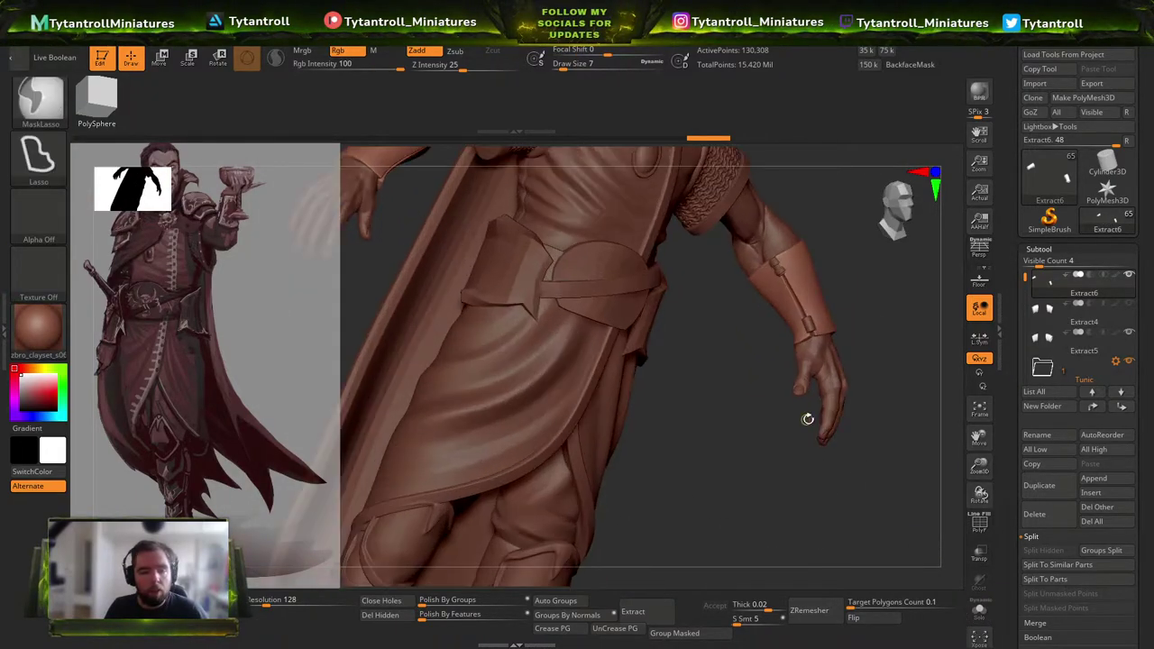
pyautogui.moveTo(806, 418); pyautogui.dragTo(811, 383, button='right')
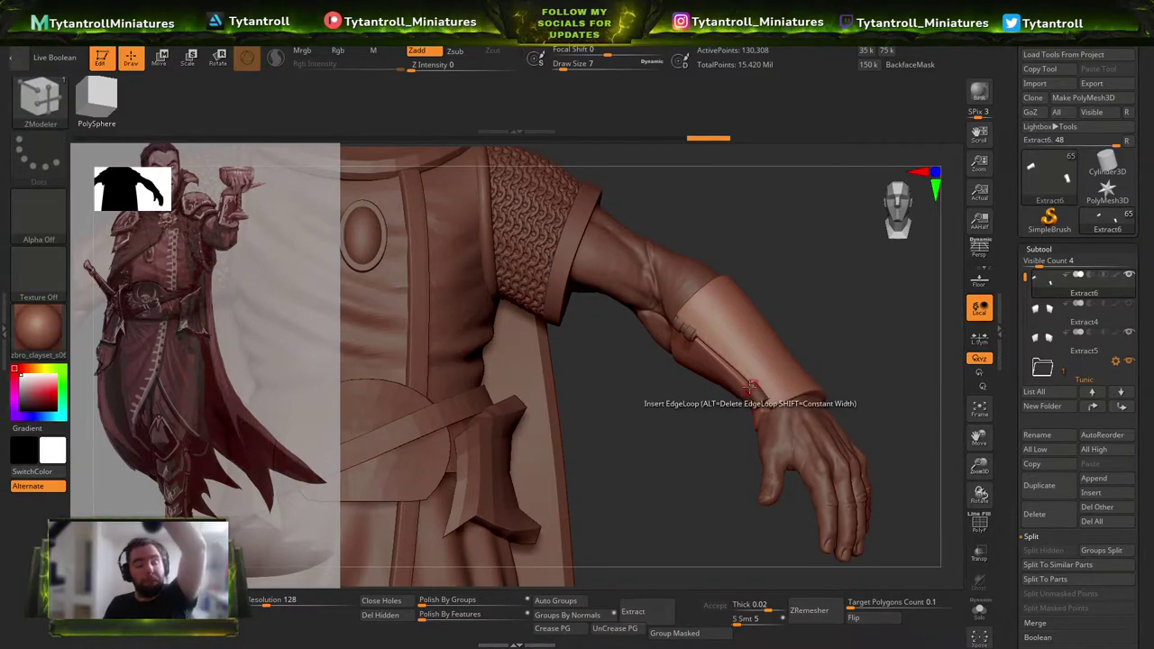
pyautogui.click(979, 610)
pyautogui.click(979, 610)
pyautogui.click(979, 610)
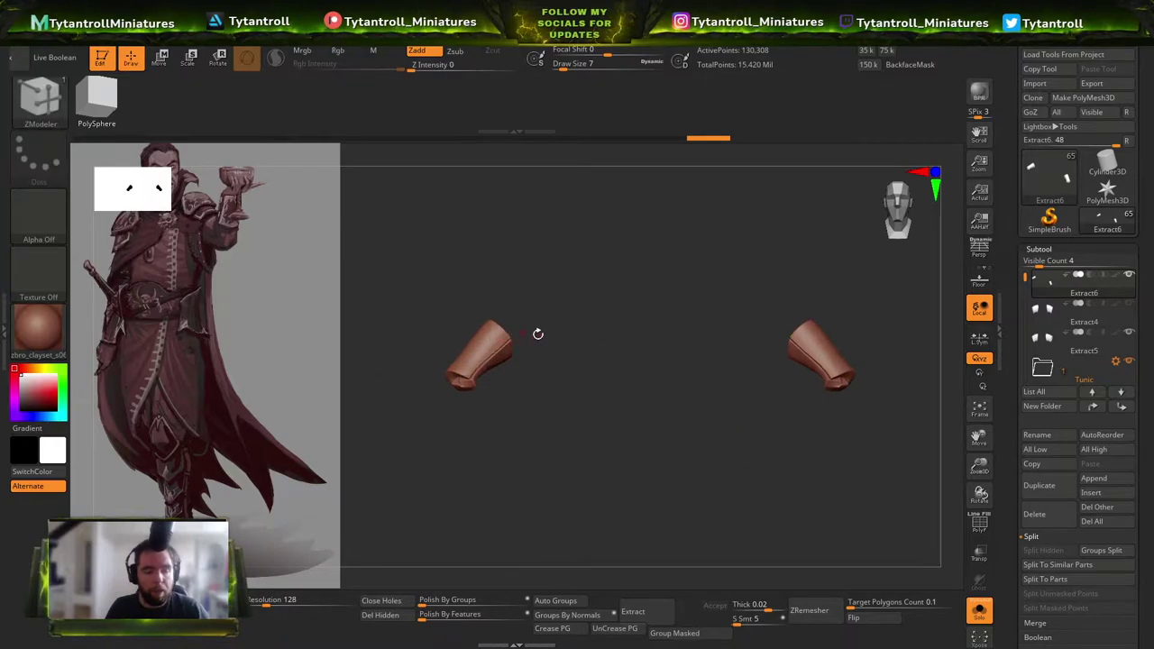
# Delete the isolated bracers' lower subdivision levels, keeping only level 5.
pyautogui.click(1046, 249)
pyautogui.click(1043, 265)
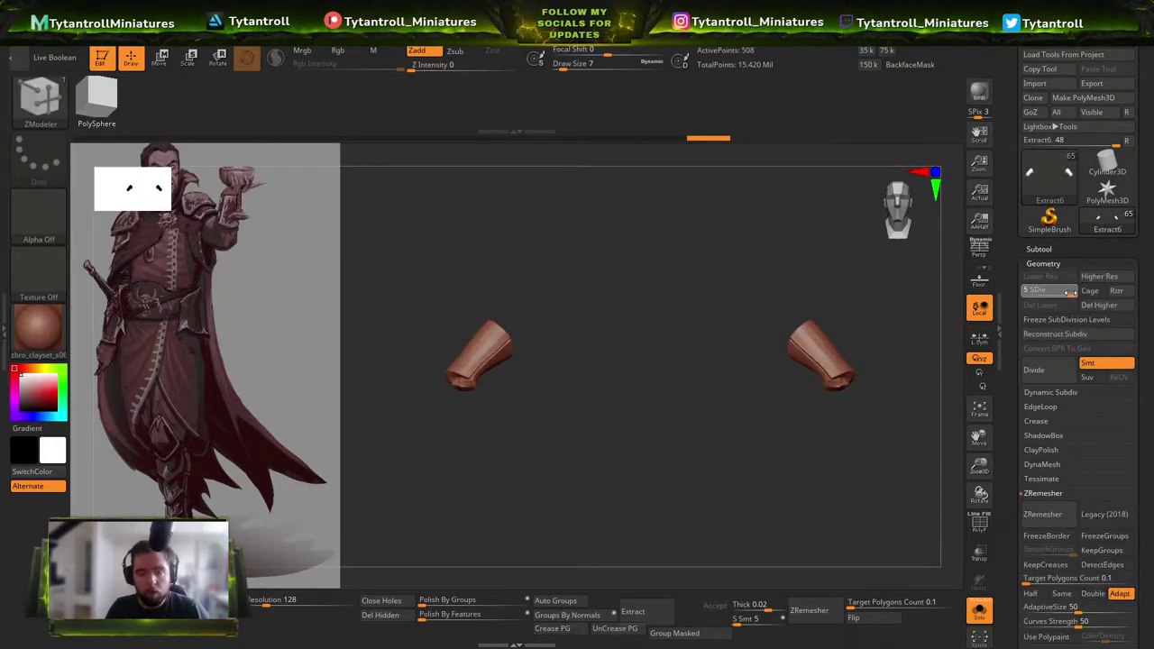
pyautogui.click(1057, 309)
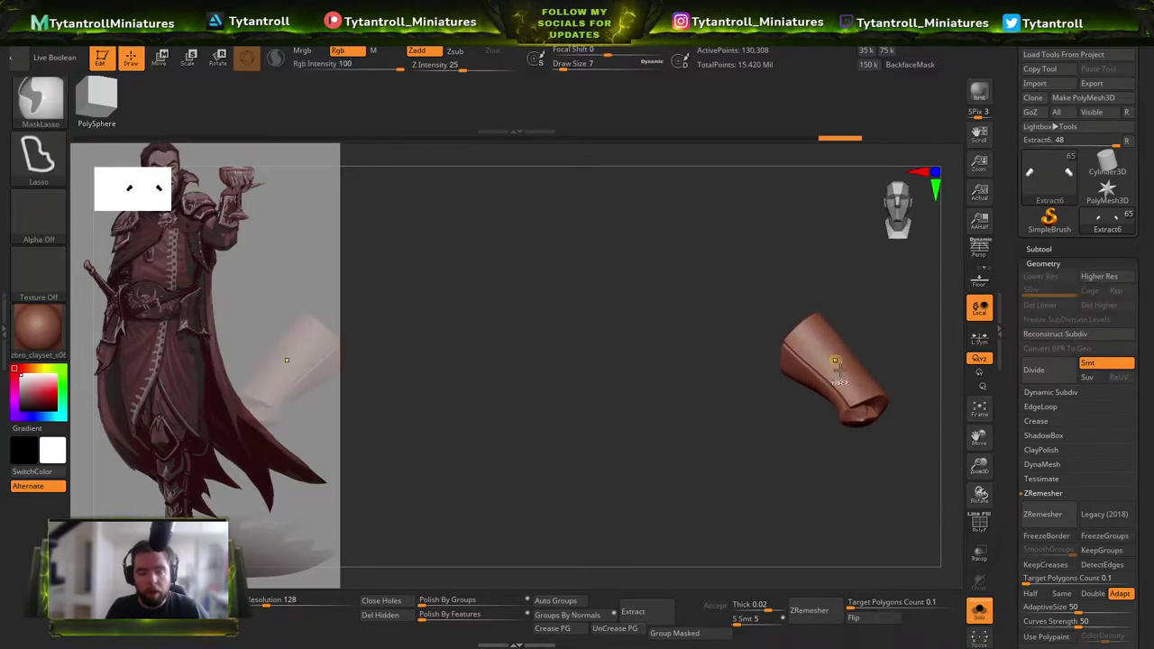
pyautogui.hotkey('shift', 'f')
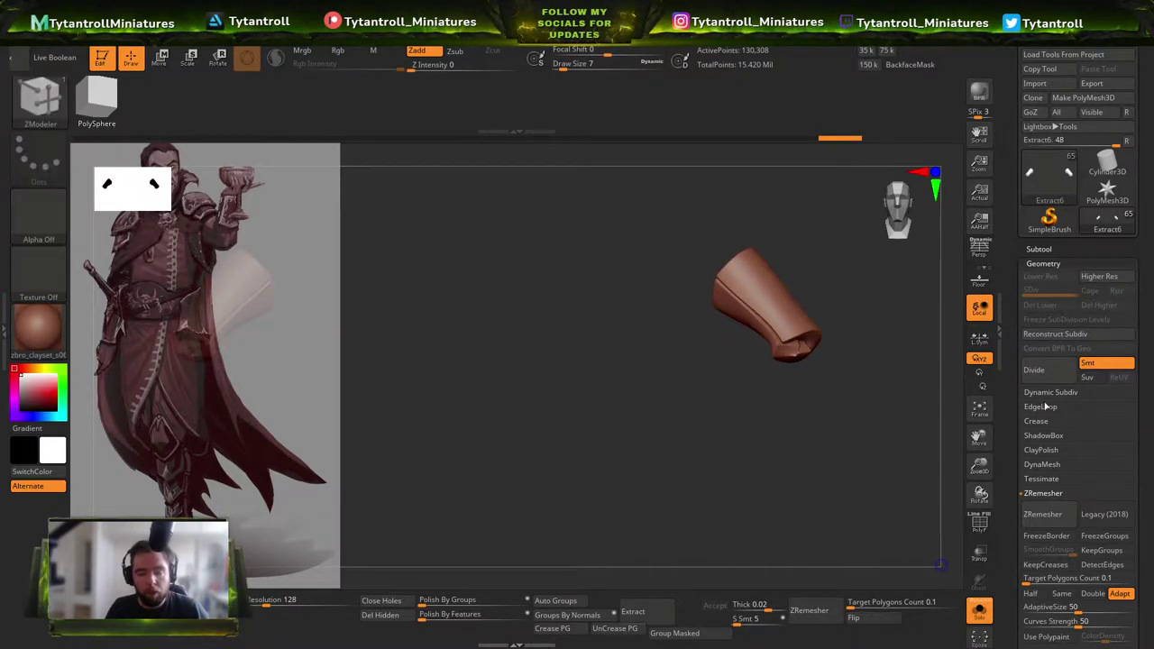
# Split the pair of bracers into separate subtools with Split To Parts.
pyautogui.click(1050, 249)
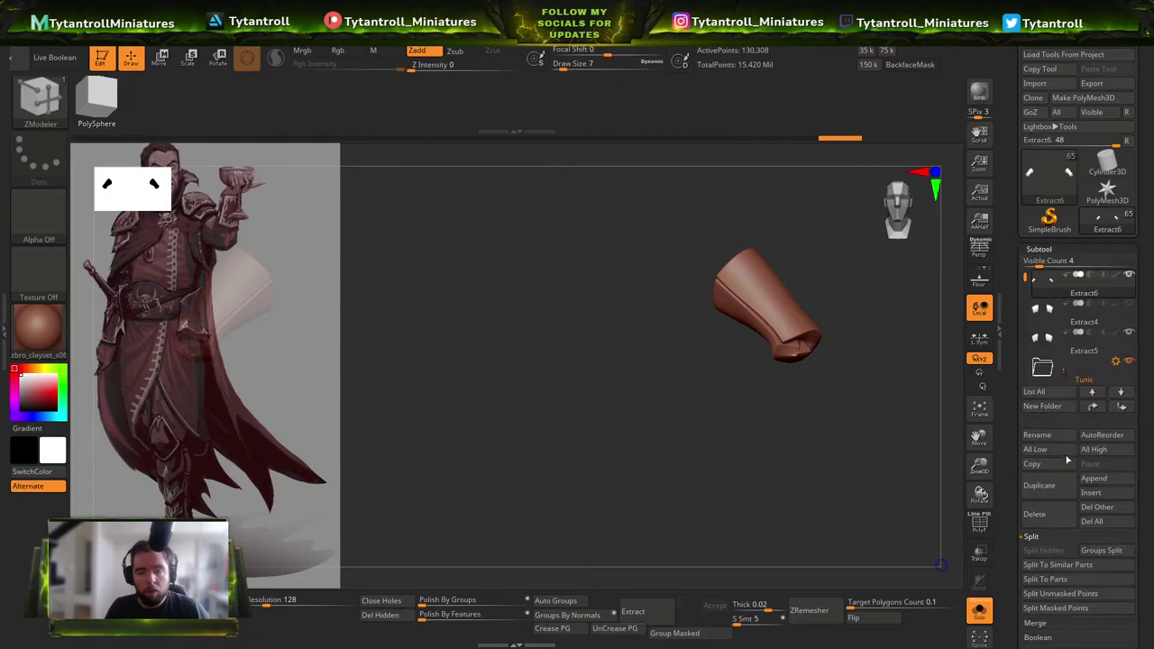
pyautogui.click(1049, 581)
pyautogui.click(1012, 608)
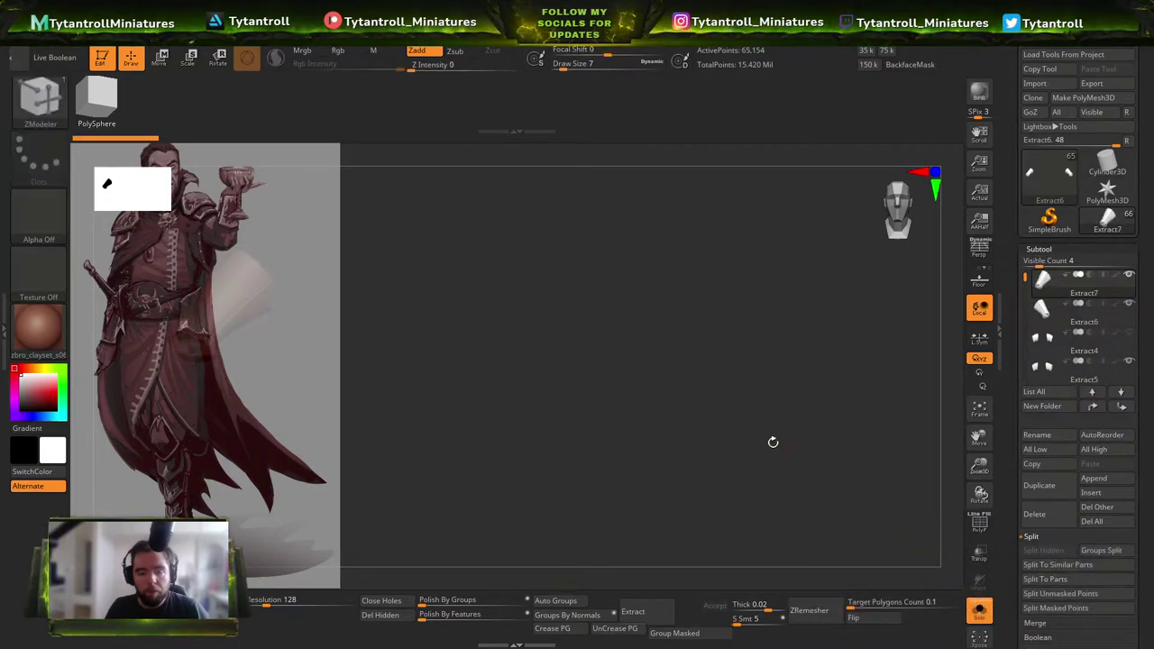
# Show the full figure and delete the bracer subtool on the character's right forearm.
pyautogui.click(979, 610)
pyautogui.click(1041, 308)
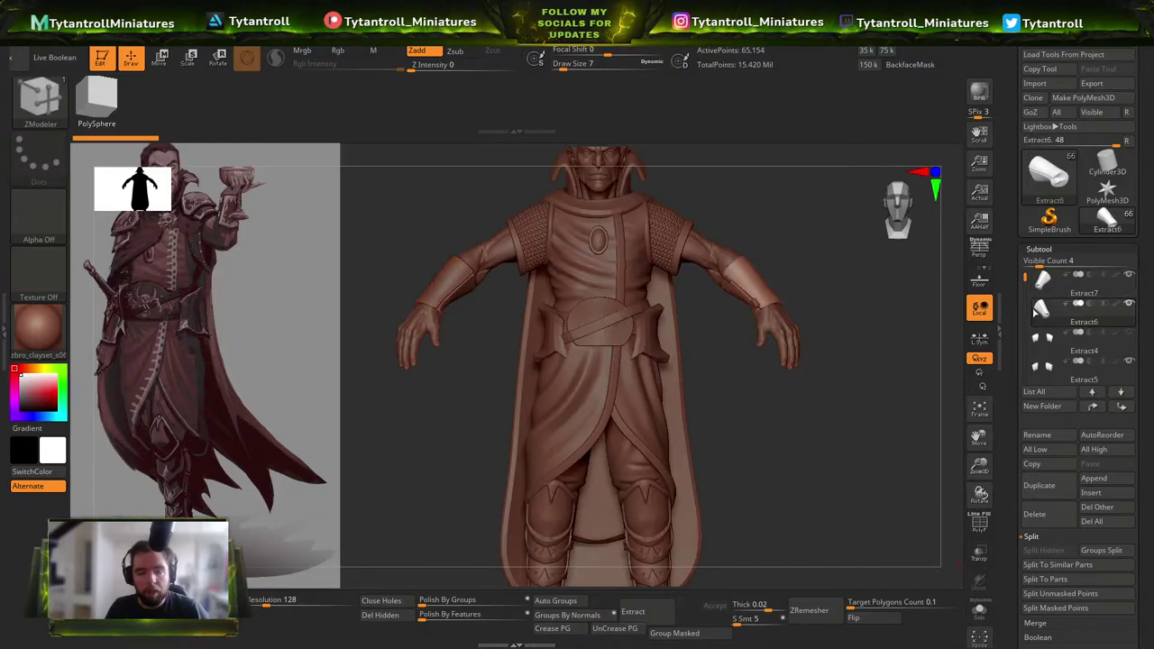
pyautogui.keyDown('alt'); pyautogui.click(472, 281); pyautogui.keyUp('alt')
pyautogui.hotkey('shift', 'f')
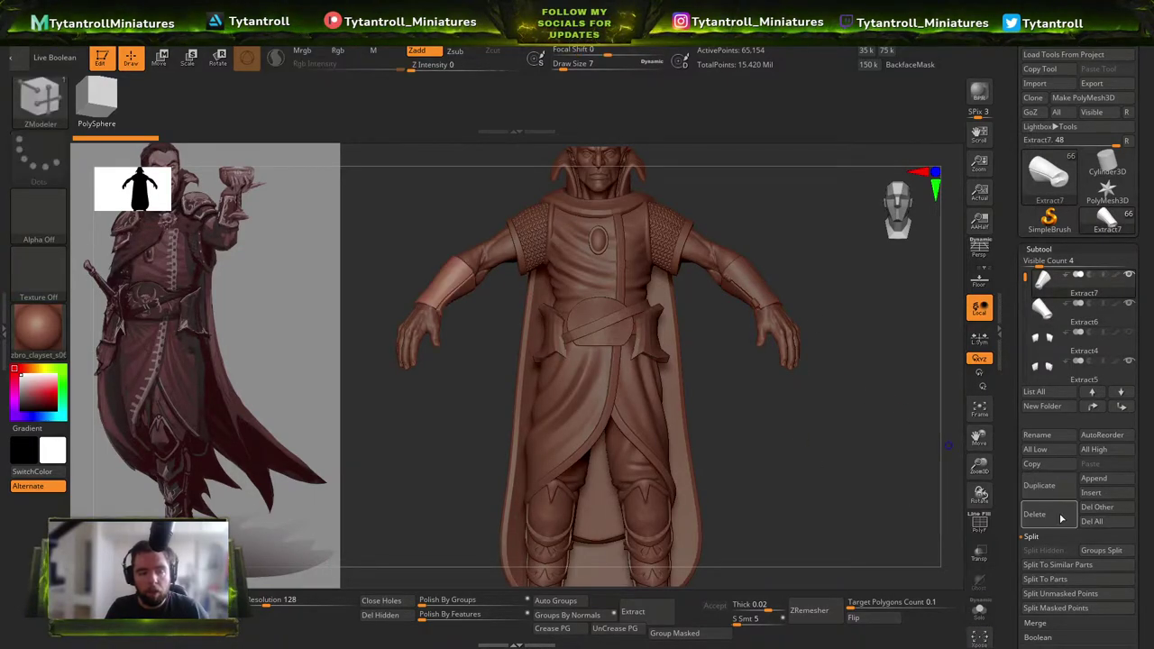
pyautogui.click(1061, 517)
# Rebuild four lower subdivision levels on the remaining left bracer with Reconstruct Subdiv and check the low-poly mesh.
pyautogui.keyDown('ctrl'); pyautogui.moveTo(856, 376); pyautogui.dragTo(712, 360, button='right'); pyautogui.keyUp('ctrl')
pyautogui.keyDown('ctrl'); pyautogui.moveTo(712, 360); pyautogui.dragTo(721, 409, button='right'); pyautogui.keyUp('ctrl')
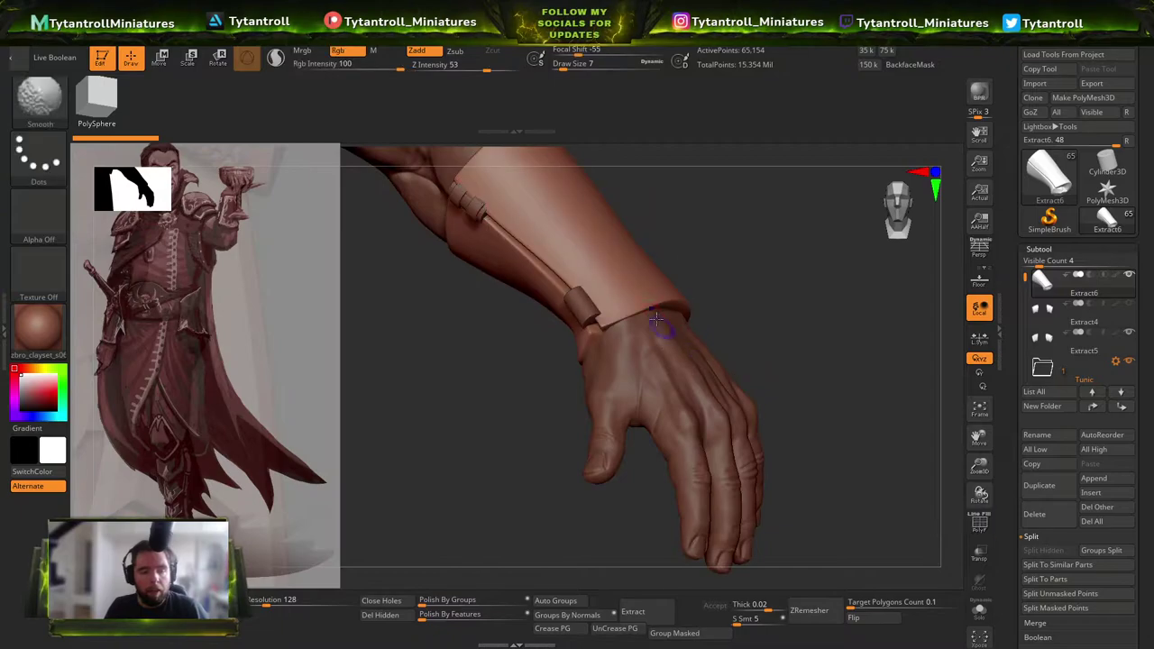
pyautogui.moveTo(623, 283); pyautogui.dragTo(742, 301, button='right')
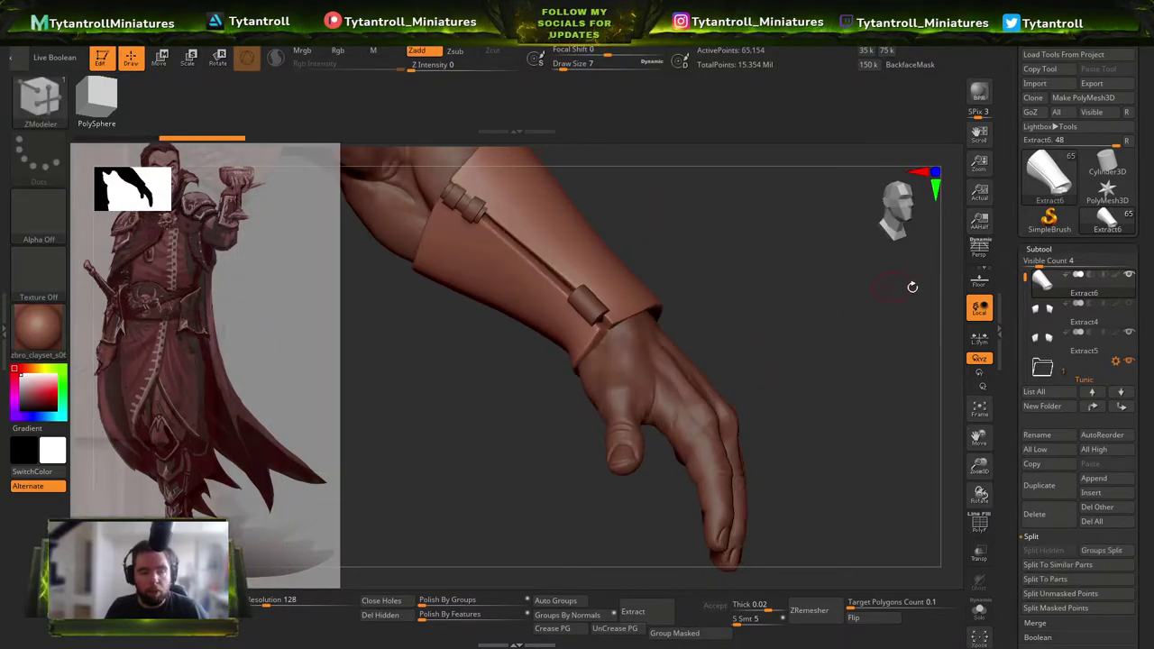
pyautogui.click(1038, 250)
pyautogui.click(1043, 263)
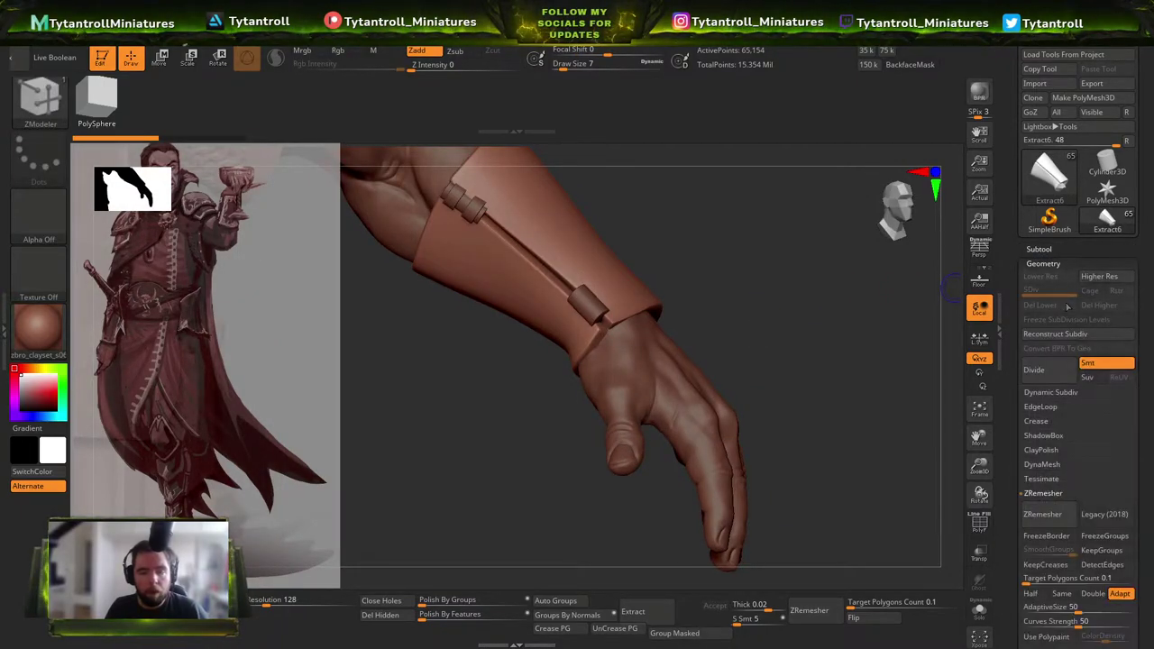
pyautogui.click(1068, 334)
pyautogui.click(1069, 334)
pyautogui.click(1063, 335)
pyautogui.click(1052, 334)
pyautogui.moveTo(942, 338)
pyautogui.mouseDown(button='right')
pyautogui.moveTo(795, 365)
pyautogui.moveTo(757, 289)
pyautogui.moveTo(860, 346)
pyautogui.moveTo(833, 343)
pyautogui.mouseUp(button='right')
pyautogui.hotkey('shift', 'f')
pyautogui.hotkey('shift', 'f')
pyautogui.click(979, 611)
pyautogui.click(980, 611)
# Enlarge and reposition the reference image so the character's forearm bracer is shown close up.
pyautogui.keyDown('ctrl'); pyautogui.moveTo(552, 444); pyautogui.dragTo(242, 283, button='right'); pyautogui.keyUp('ctrl')
pyautogui.press('z')
pyautogui.moveTo(232, 211); pyautogui.dragTo(223, 287)
pyautogui.moveTo(232, 237); pyautogui.dragTo(171, 351)
pyautogui.press('z')
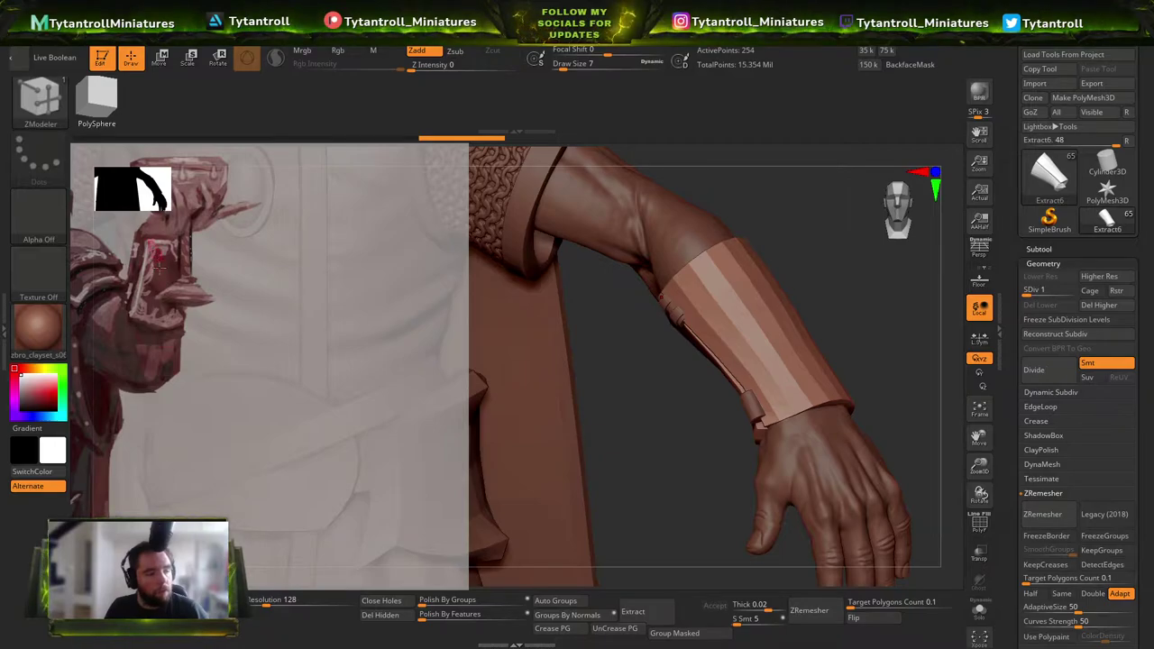
pyautogui.moveTo(192, 301); pyautogui.dragTo(167, 275, button='right')
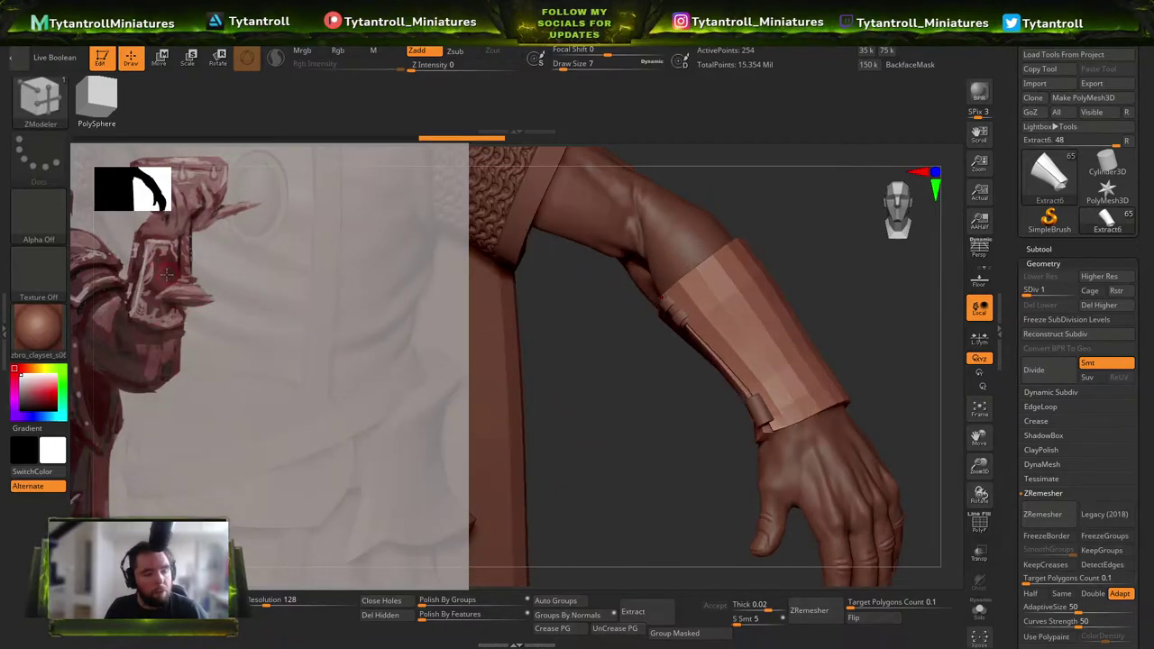
pyautogui.moveTo(177, 327); pyautogui.dragTo(777, 362, button='right')
pyautogui.press('space')
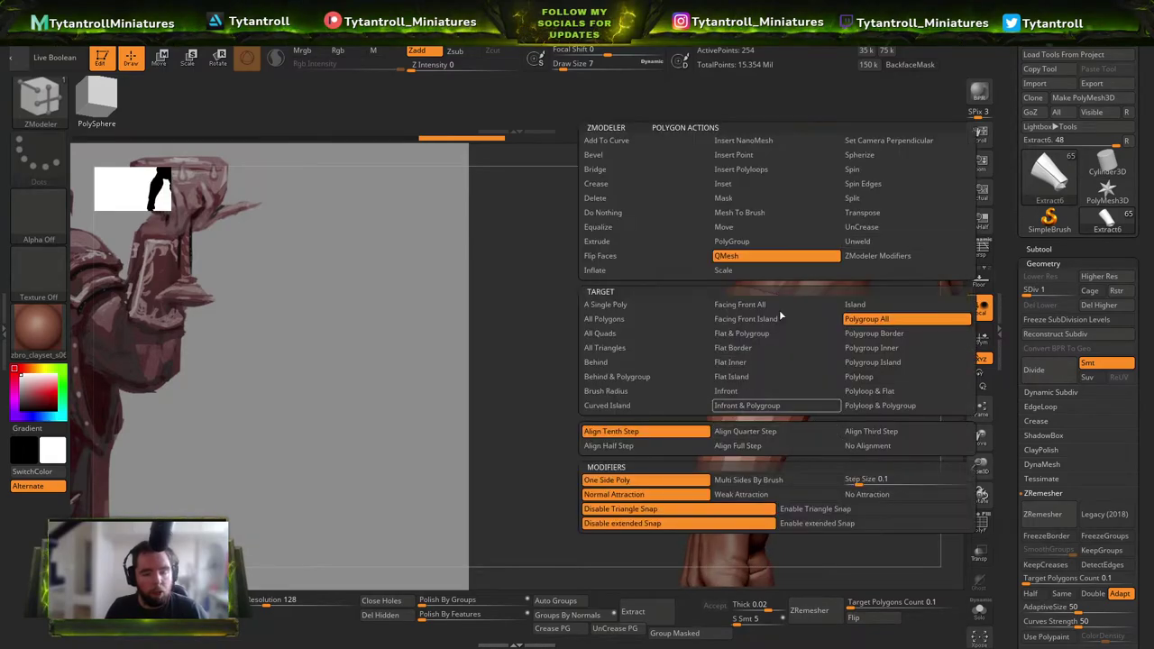
pyautogui.moveTo(813, 286)
pyautogui.mouseDown(button='right')
pyautogui.moveTo(830, 383)
pyautogui.moveTo(833, 370)
pyautogui.moveTo(766, 343)
pyautogui.moveTo(750, 318)
pyautogui.moveTo(732, 373)
pyautogui.moveTo(685, 396)
pyautogui.moveTo(753, 402)
pyautogui.moveTo(801, 440)
pyautogui.moveTo(740, 367)
pyautogui.moveTo(715, 405)
pyautogui.moveTo(777, 396)
pyautogui.mouseUp(button='right')
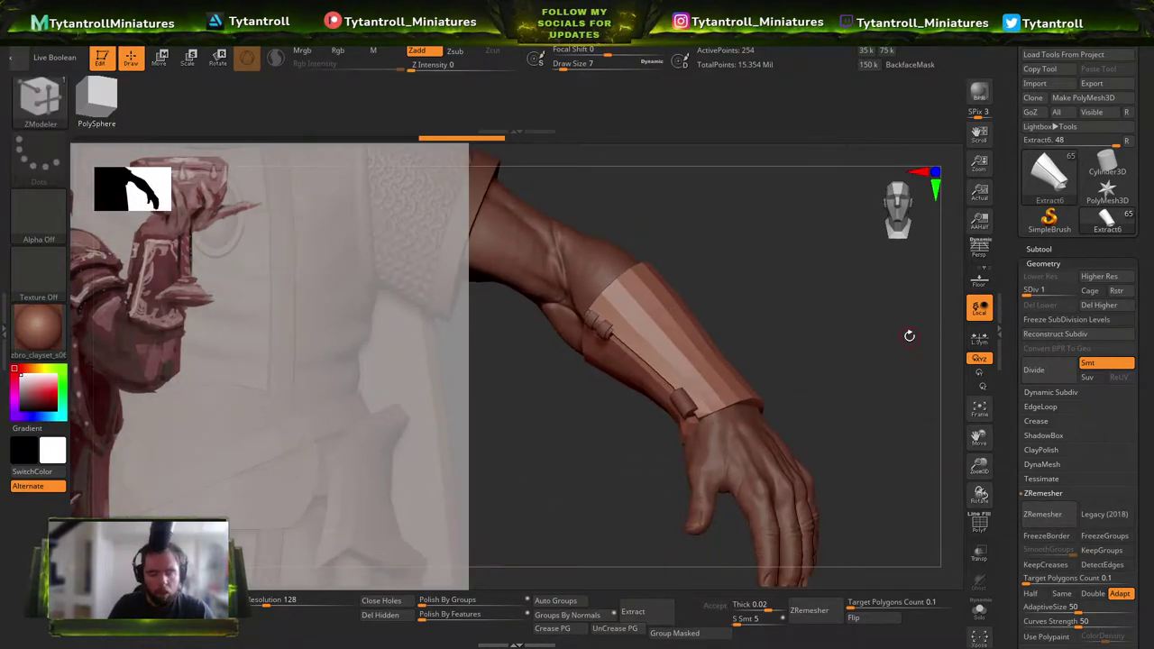
# Raise the left bracer to its highest subdivision level and show only its outer surface polygroup.
pyautogui.press('b')
pyautogui.press('m')
pyautogui.press('v')
pyautogui.moveTo(821, 308); pyautogui.dragTo(811, 340)
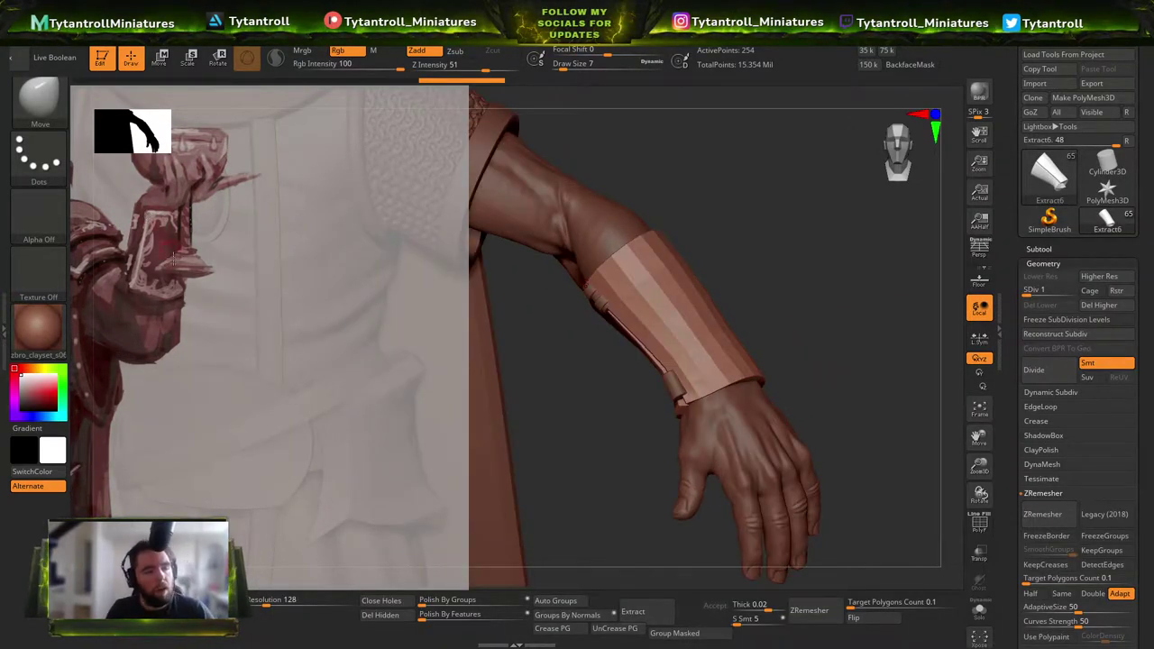
pyautogui.moveTo(828, 269); pyautogui.dragTo(793, 330)
pyautogui.press('d')
pyautogui.moveTo(734, 370); pyautogui.dragTo(803, 346, button='right')
pyautogui.keyDown('ctrl'); pyautogui.keyDown('shift'); pyautogui.click(783, 325); pyautogui.keyUp('shift'); pyautogui.keyUp('ctrl')
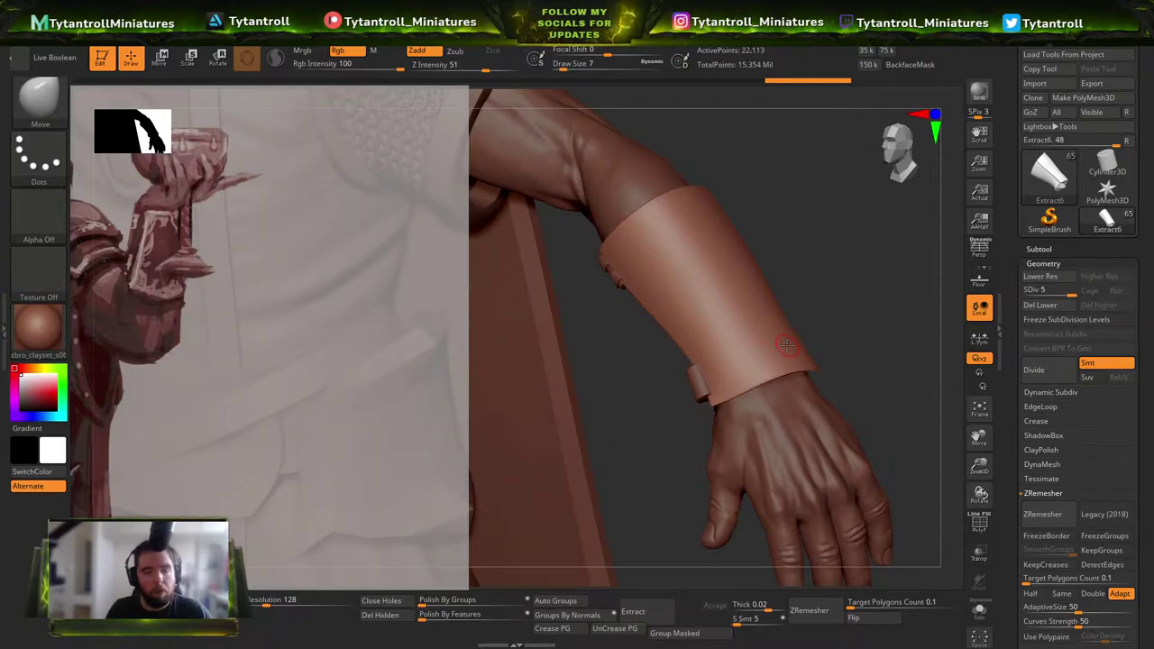
# Isolate the bracer and carve a groove along the length of its outer surface using the Orb_Cracks brush at draw size 8.
pyautogui.press('b')
pyautogui.press('c')
pyautogui.press('l')
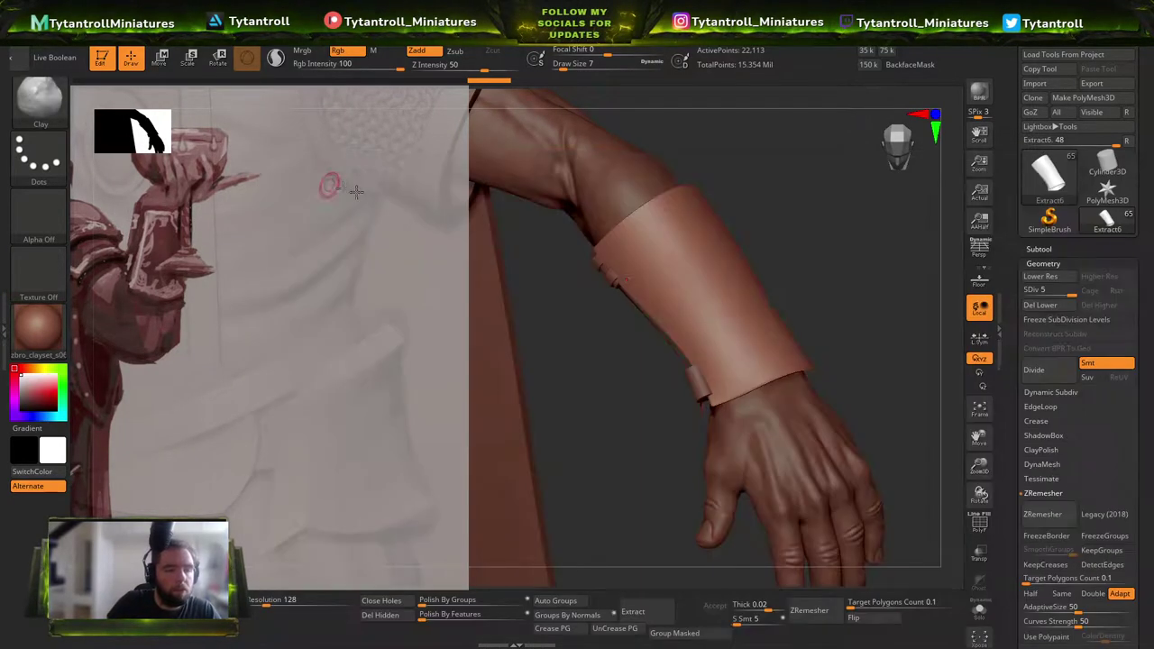
pyautogui.click(979, 610)
pyautogui.moveTo(899, 505)
pyautogui.mouseDown()
pyautogui.moveTo(908, 403)
pyautogui.moveTo(814, 418)
pyautogui.mouseUp()
pyautogui.press('b')
pyautogui.press('d')
pyautogui.press('s')
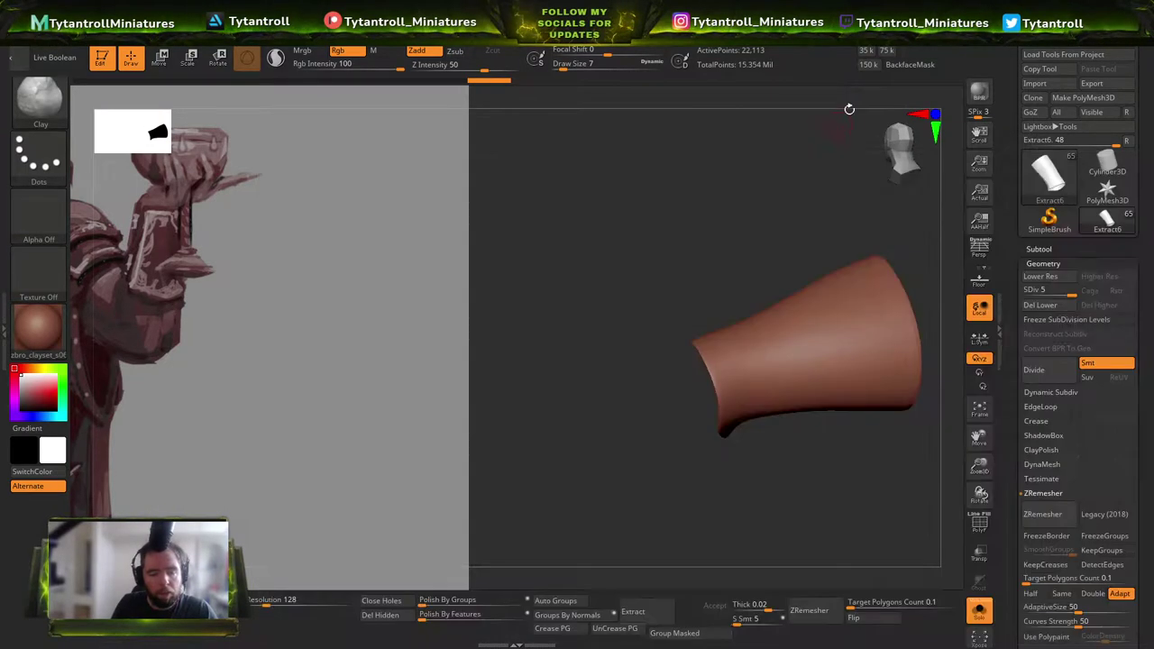
pyautogui.press('b')
pyautogui.press('o')
pyautogui.press('c')
pyautogui.press(']')
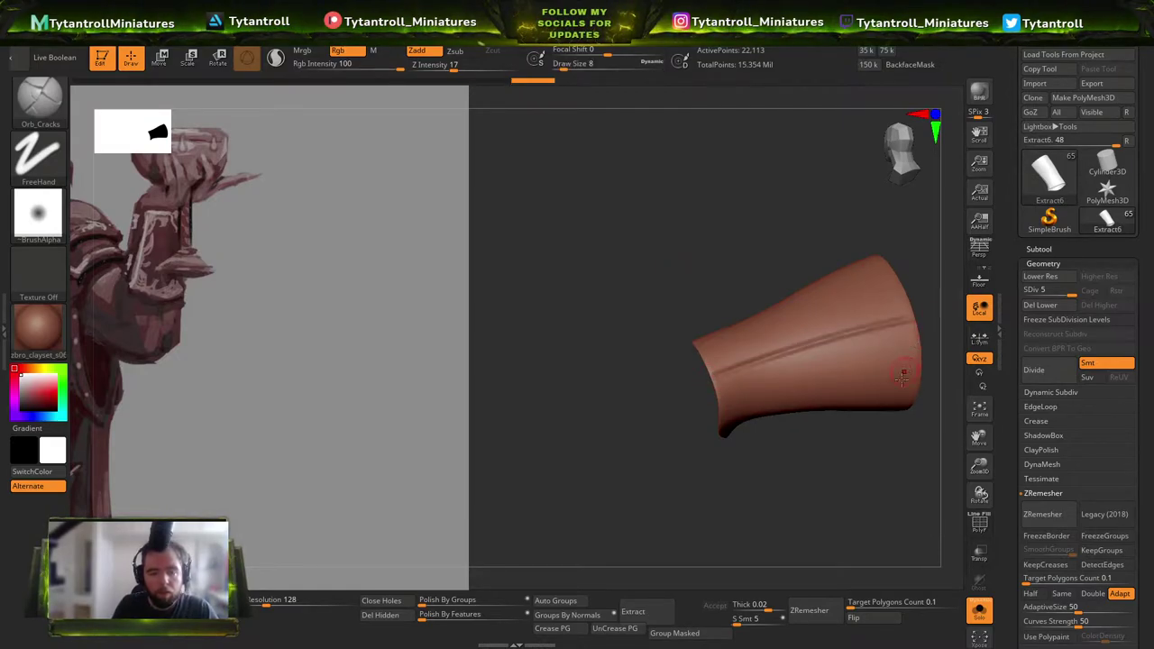
pyautogui.moveTo(899, 488); pyautogui.dragTo(888, 514)
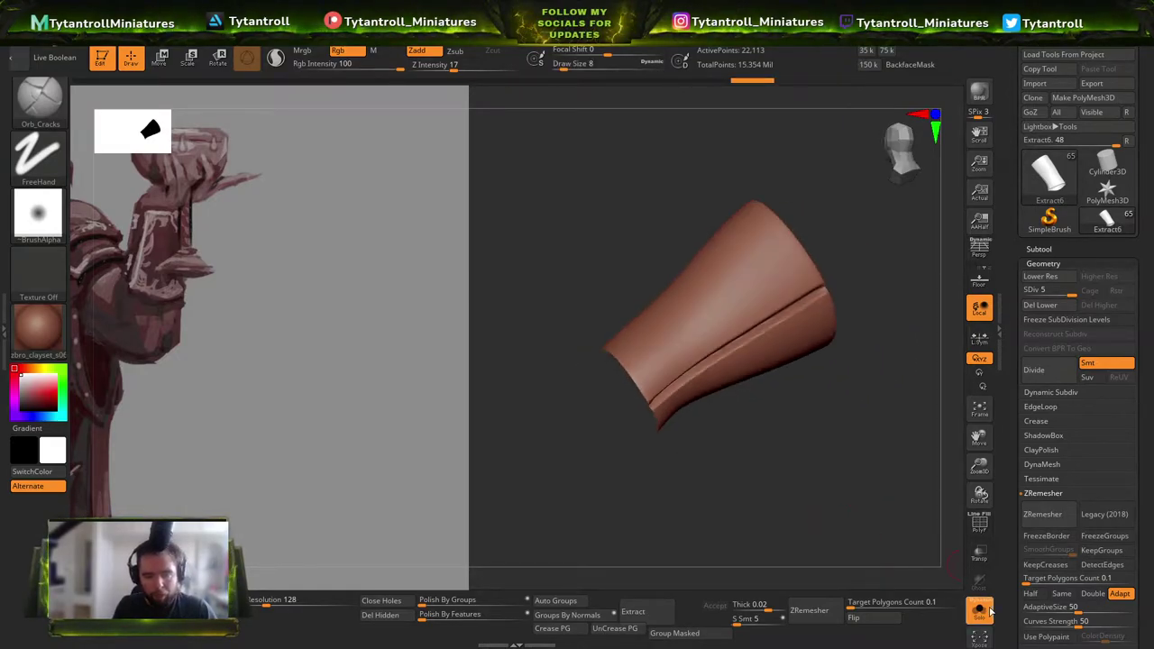
# Check the grooved bracer on the arm with all its polygroups shown, and isolate it again.
pyautogui.click(979, 610)
pyautogui.moveTo(683, 533); pyautogui.dragTo(599, 408)
pyautogui.moveTo(900, 431)
pyautogui.mouseDown()
pyautogui.moveTo(909, 458)
pyautogui.moveTo(694, 471)
pyautogui.moveTo(965, 538)
pyautogui.mouseUp()
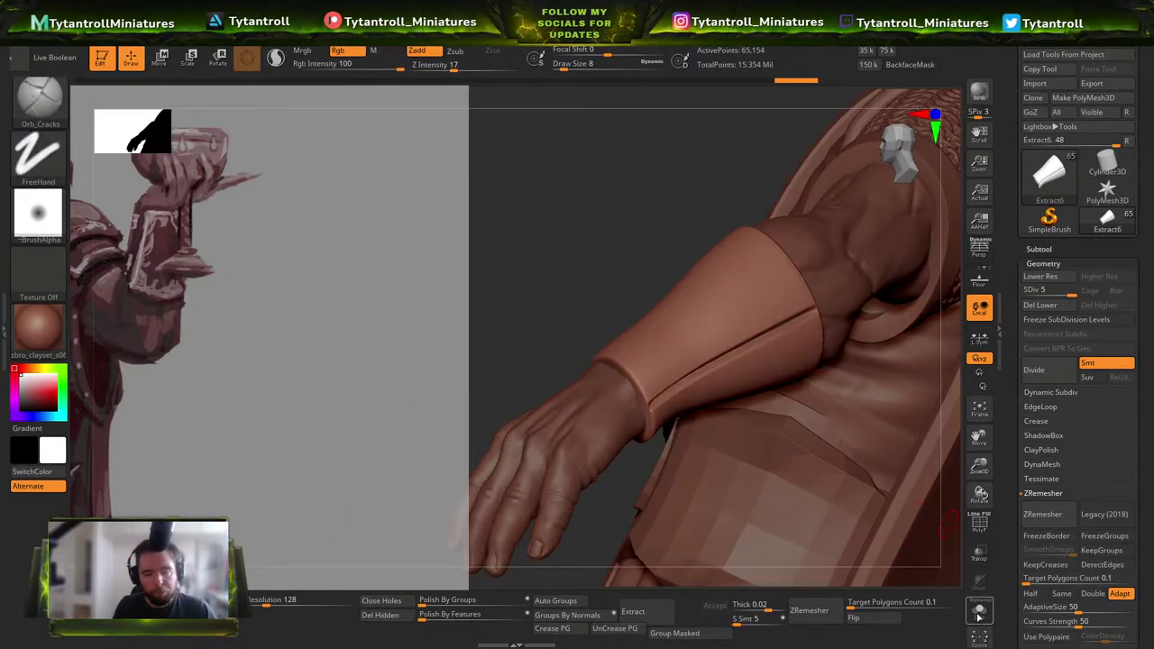
pyautogui.click(979, 610)
pyautogui.moveTo(577, 385); pyautogui.dragTo(881, 414)
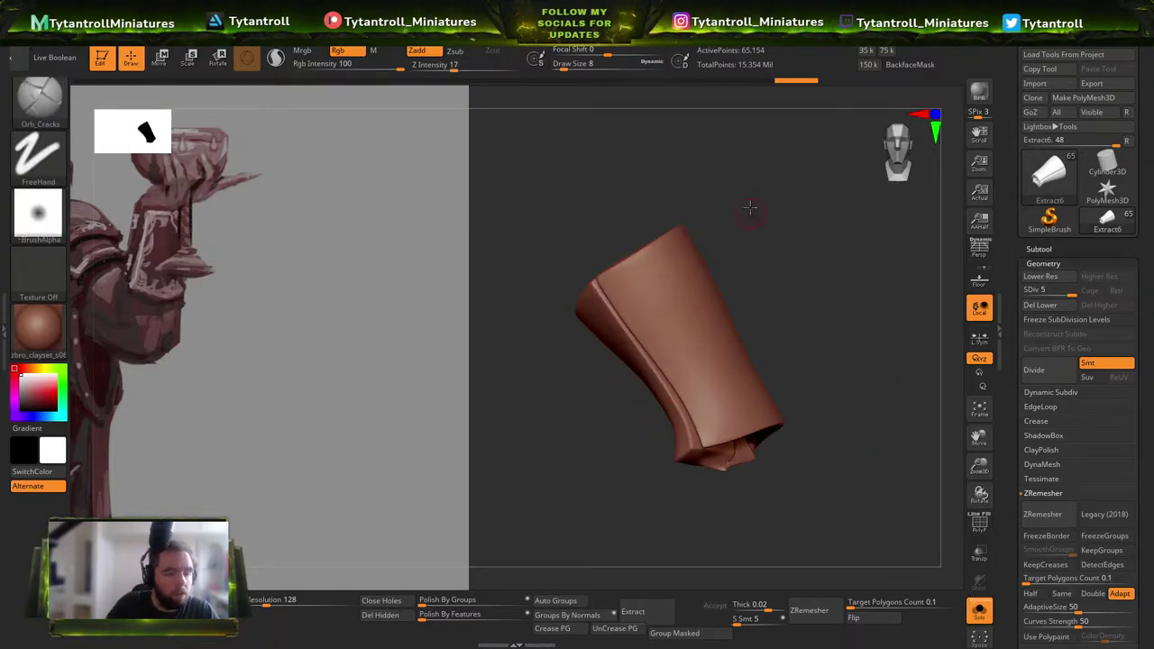
pyautogui.moveTo(752, 212); pyautogui.dragTo(777, 193)
# Choose MaskCurvePen for masking, show only the bracer's outer surface, and try masking along its open edge.
pyautogui.keyDown('ctrl'); pyautogui.click(45, 101); pyautogui.keyUp('ctrl')
pyautogui.keyDown('ctrl'); pyautogui.click(325, 171); pyautogui.keyUp('ctrl')
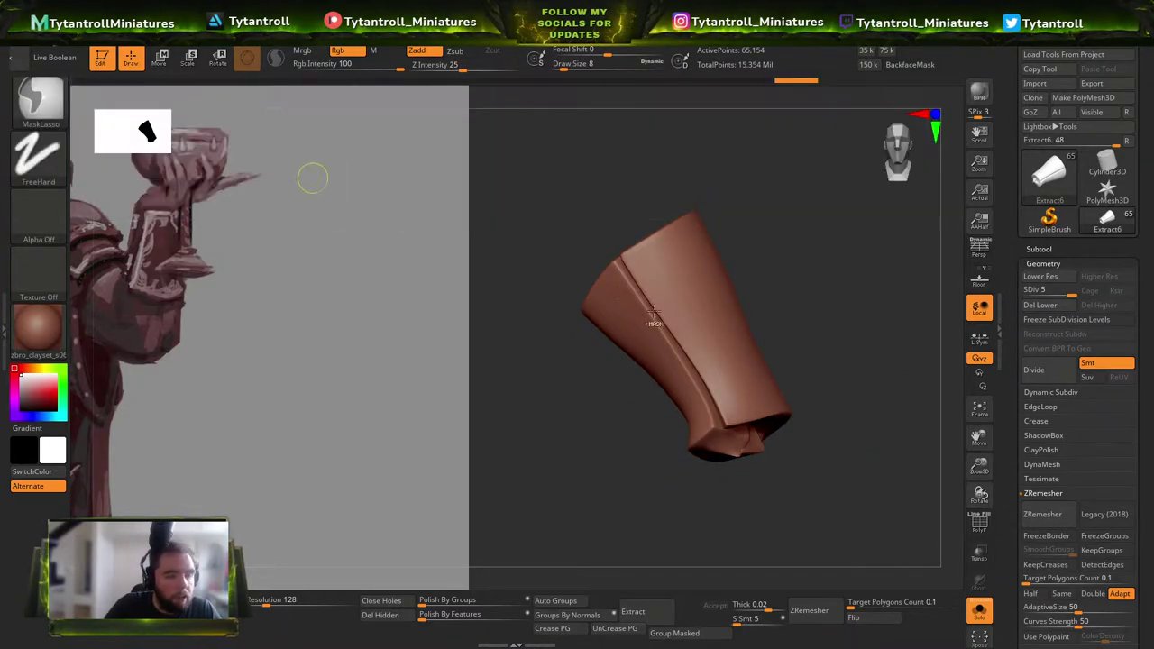
pyautogui.keyDown('ctrl'); pyautogui.keyDown('shift'); pyautogui.click(712, 317); pyautogui.keyUp('shift'); pyautogui.keyUp('ctrl')
pyautogui.moveTo(783, 167); pyautogui.dragTo(790, 226)
pyautogui.keyDown('ctrl'); pyautogui.moveTo(623, 259); pyautogui.dragTo(664, 333); pyautogui.keyUp('ctrl')
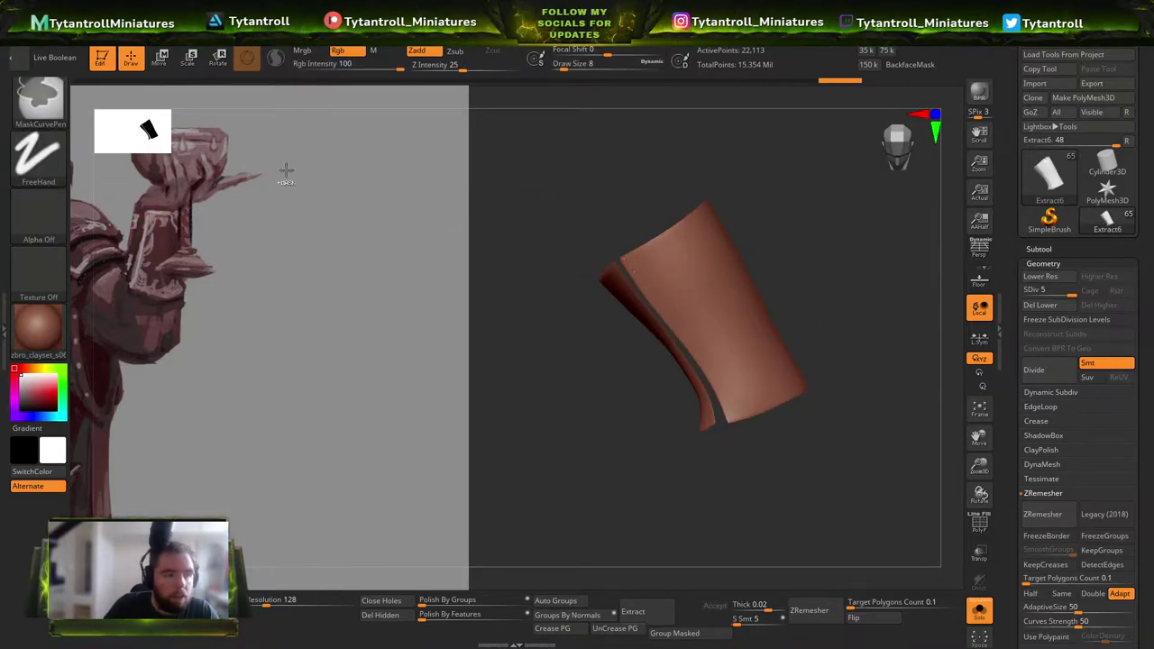
# Switch the masking brush to MaskPen and undo the last change on the bracer.
pyautogui.click(38, 99)
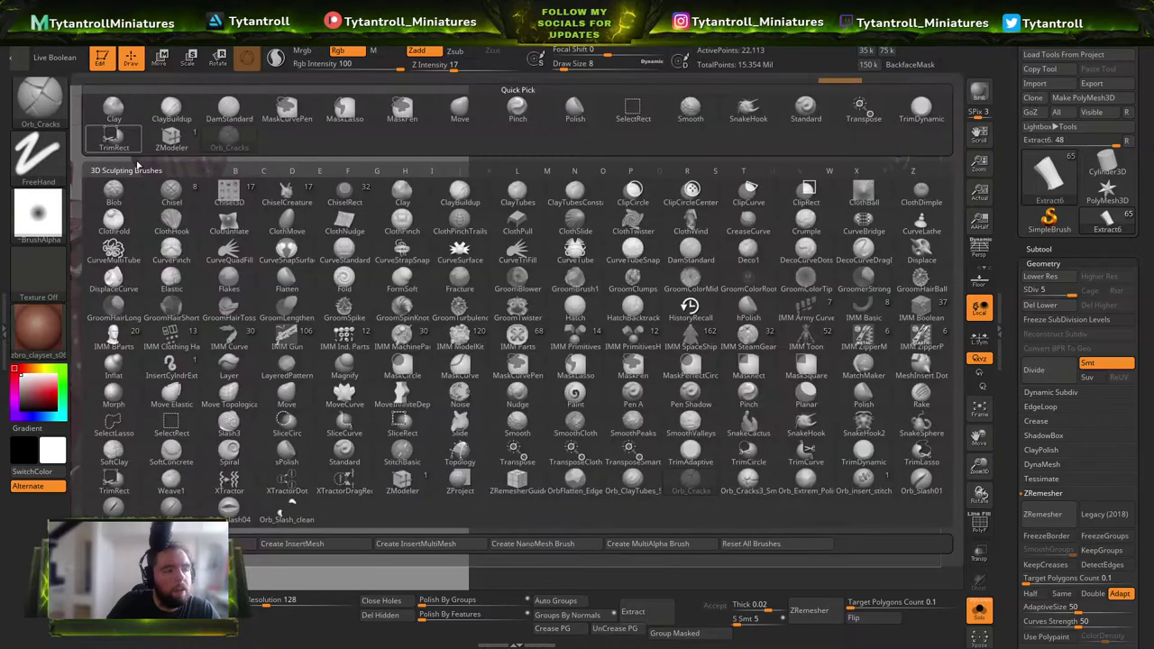
pyautogui.click(632, 366)
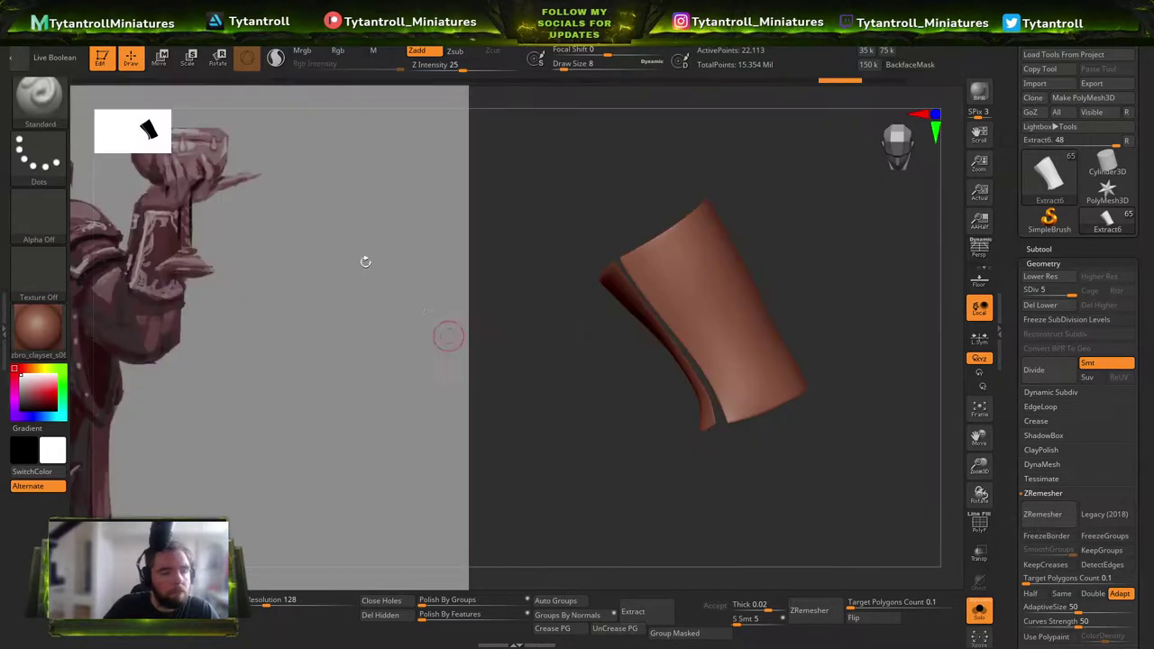
pyautogui.moveTo(554, 361)
pyautogui.mouseDown()
pyautogui.moveTo(600, 286)
pyautogui.moveTo(681, 331)
pyautogui.mouseUp()
pyautogui.moveTo(532, 317); pyautogui.dragTo(568, 314)
pyautogui.hotkey('ctrl', 'z')
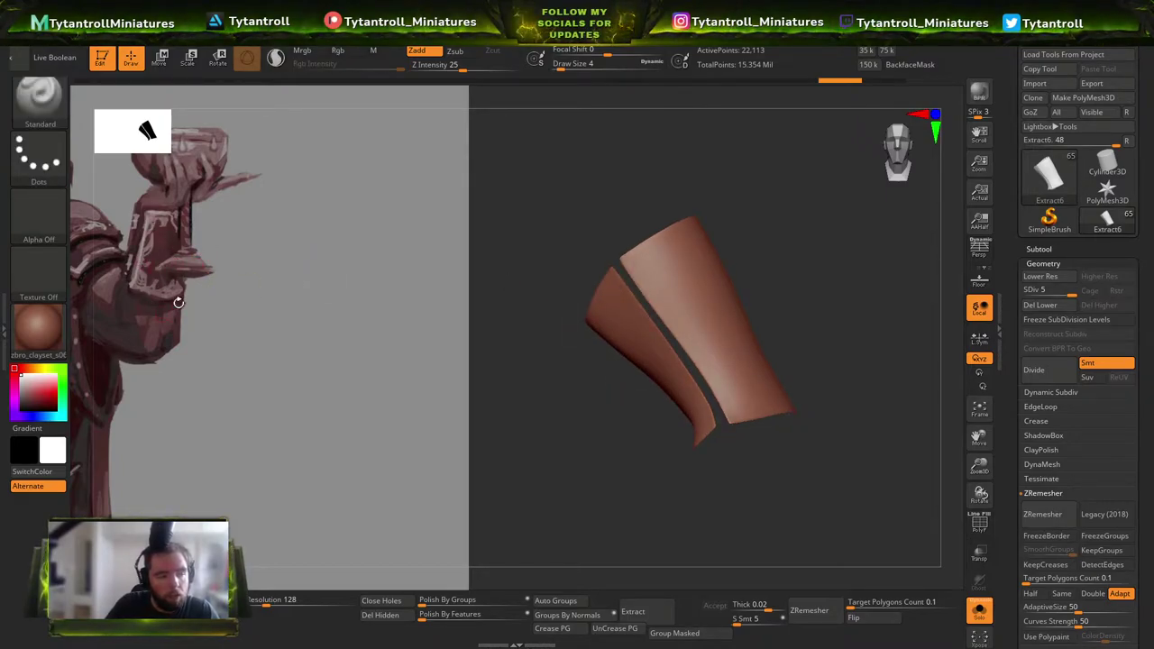
# Paint a mask strip along the bracer's open edge and its elbow-end rim.
pyautogui.moveTo(711, 159); pyautogui.dragTo(676, 206)
pyautogui.moveTo(620, 256)
pyautogui.keyDown('ctrl'); pyautogui.mouseDown()
pyautogui.moveTo(688, 338)
pyautogui.moveTo(722, 410)
pyautogui.mouseUp(); pyautogui.keyUp('ctrl')
pyautogui.keyDown('ctrl'); pyautogui.moveTo(657, 297); pyautogui.dragTo(656, 310); pyautogui.keyUp('ctrl')
pyautogui.moveTo(759, 199); pyautogui.dragTo(758, 261)
pyautogui.keyDown('ctrl'); pyautogui.moveTo(657, 243); pyautogui.dragTo(636, 253); pyautogui.keyUp('ctrl')
pyautogui.moveTo(692, 226); pyautogui.dragTo(751, 202)
pyautogui.moveTo(646, 298); pyautogui.dragTo(691, 183)
# Paint mask strips along both sides of the bracer's lengthwise seam, setting the mask brush's draw size to 6.
pyautogui.keyDown('ctrl'); pyautogui.moveTo(745, 211); pyautogui.dragTo(794, 348); pyautogui.keyUp('ctrl')
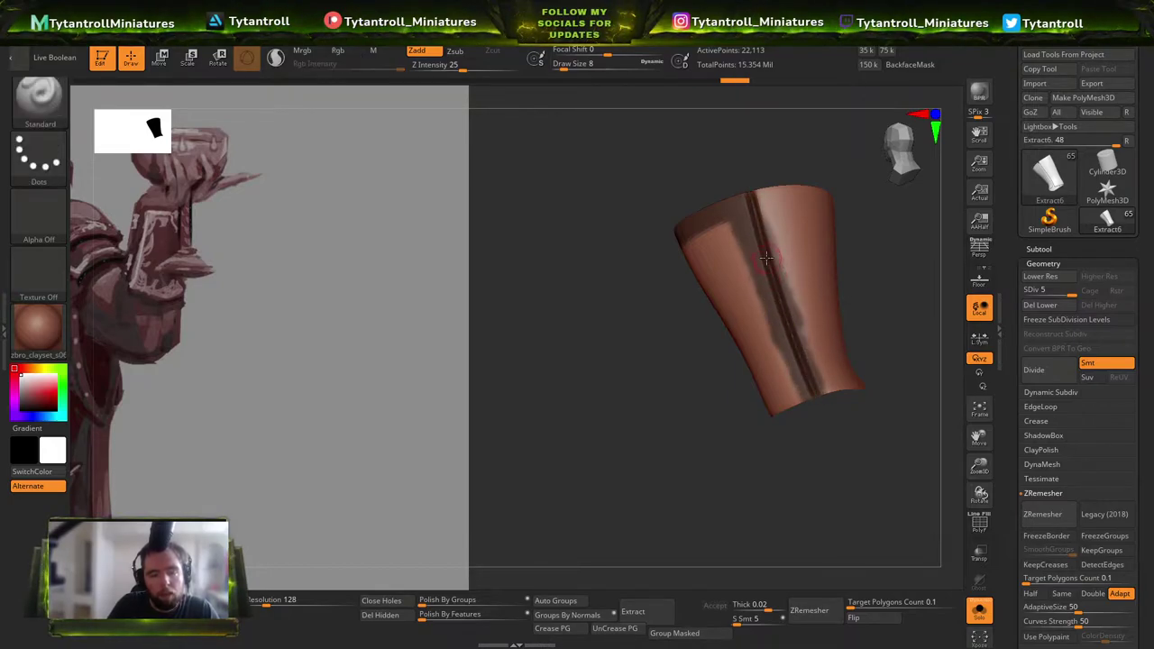
pyautogui.keyDown('ctrl'); pyautogui.moveTo(739, 178); pyautogui.dragTo(772, 304); pyautogui.keyUp('ctrl')
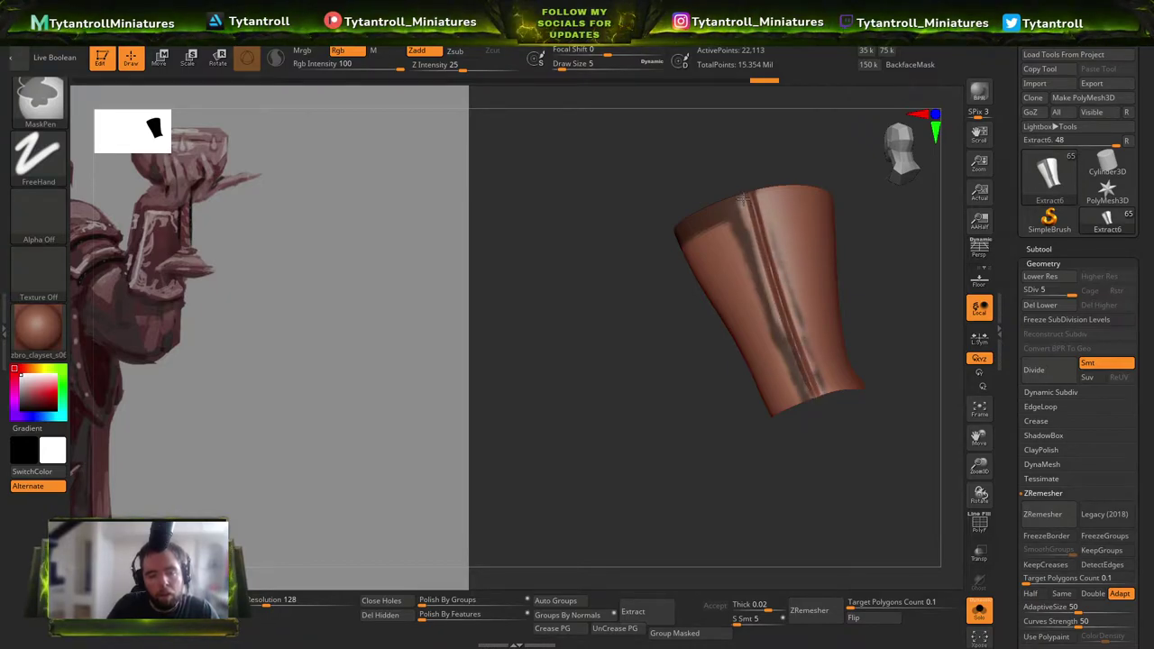
pyautogui.keyDown('ctrl'); pyautogui.moveTo(741, 208); pyautogui.dragTo(744, 200); pyautogui.keyUp('ctrl')
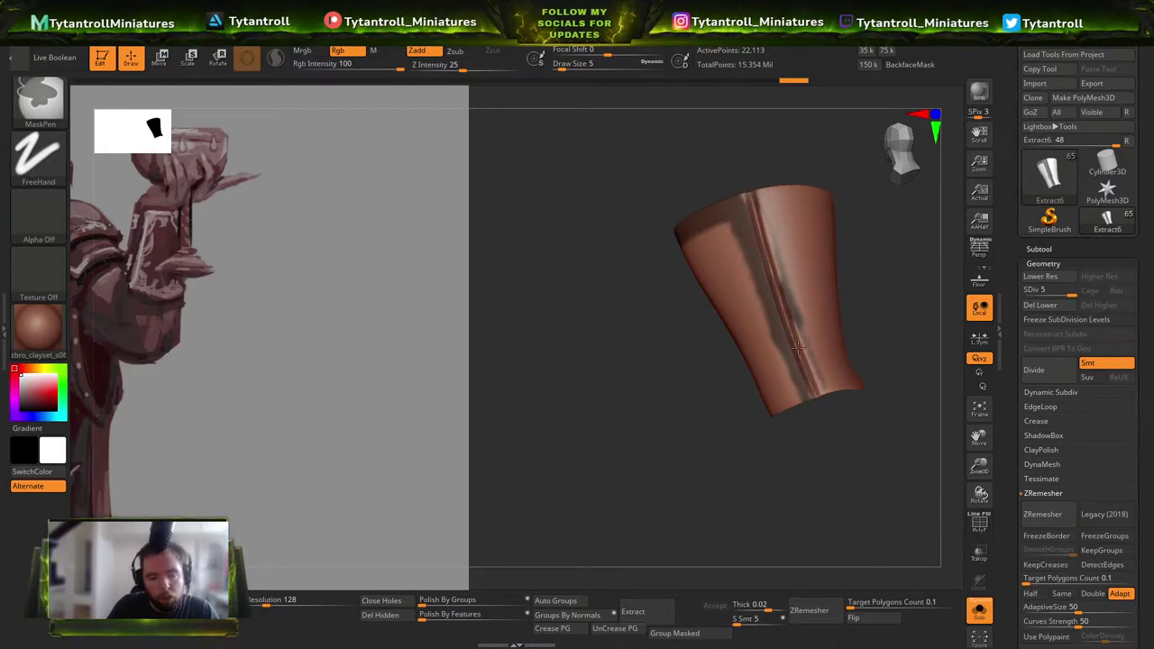
pyautogui.moveTo(791, 171); pyautogui.dragTo(786, 173)
pyautogui.press('s')
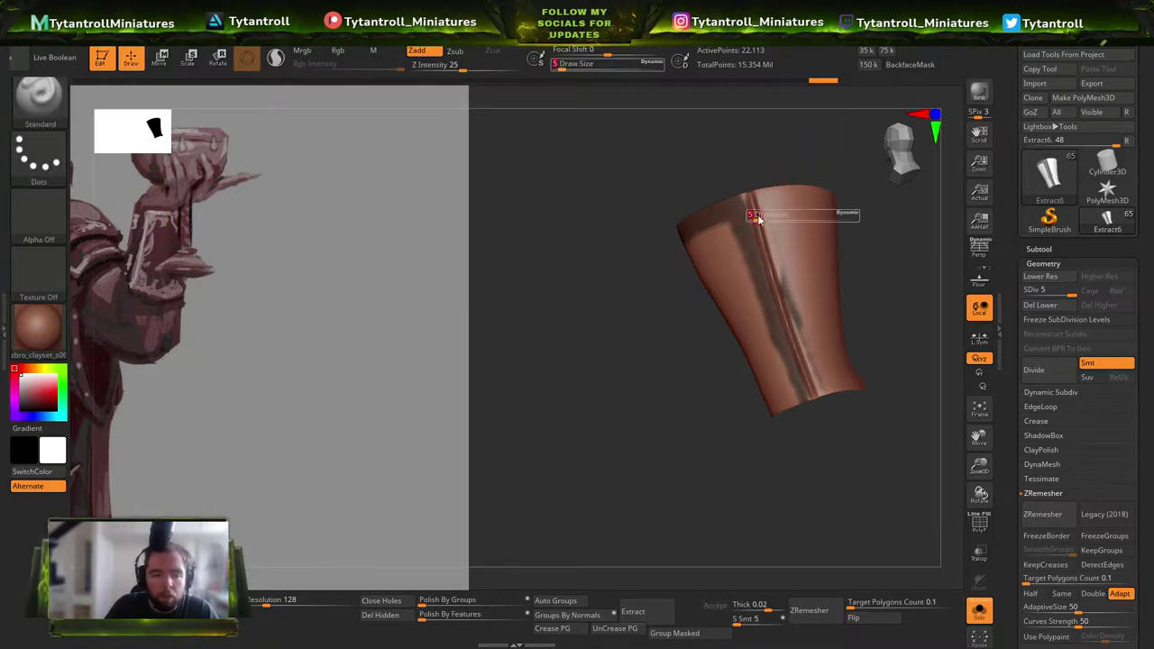
pyautogui.click(757, 220)
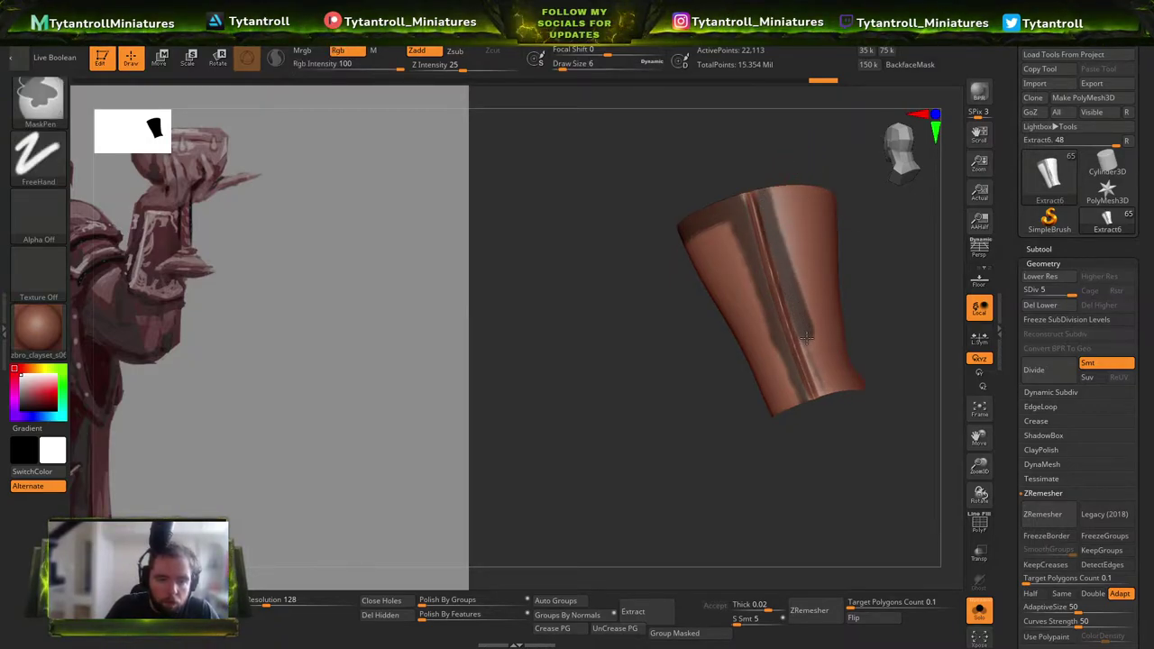
# Refine the mask strips beside the bracer's seam with draw sizes 4 and 5.
pyautogui.moveTo(867, 350); pyautogui.dragTo(886, 333)
pyautogui.press('s')
pyautogui.click(796, 367)
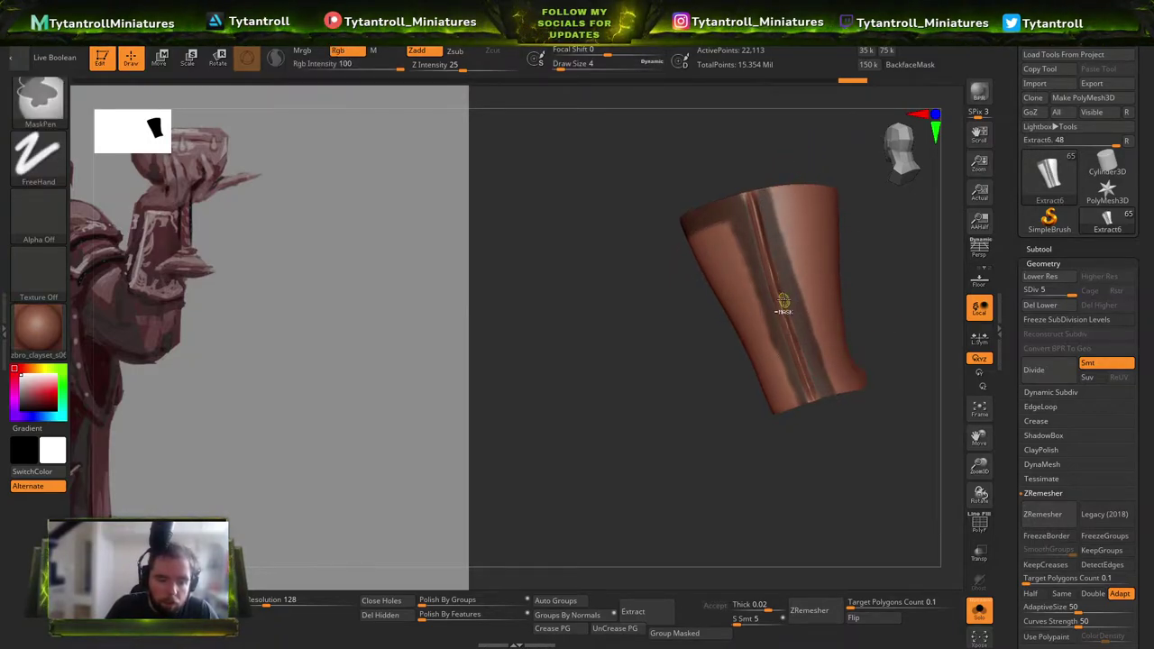
pyautogui.moveTo(762, 135); pyautogui.dragTo(760, 96)
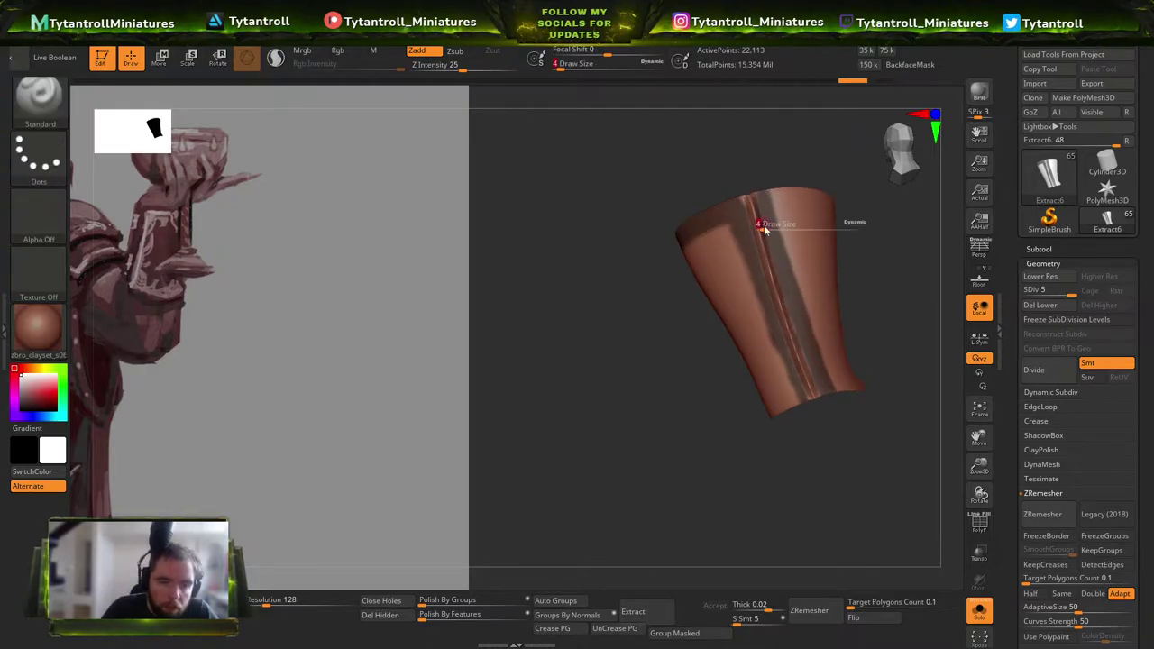
pyautogui.click(764, 229)
pyautogui.moveTo(769, 171); pyautogui.dragTo(754, 186)
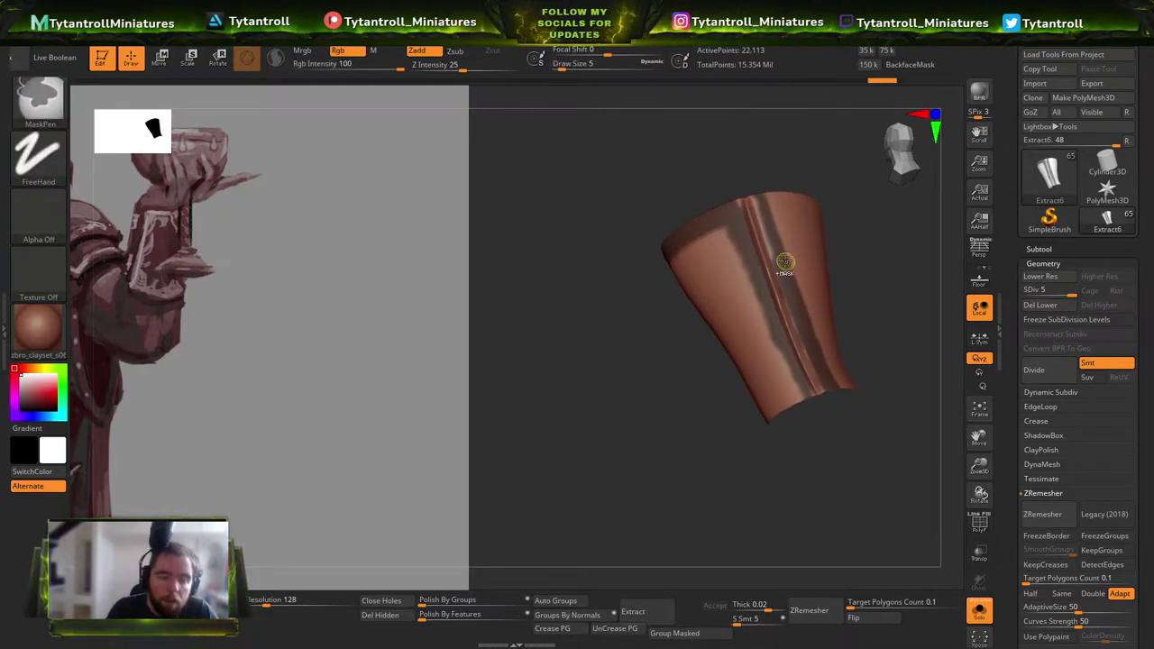
# Touch up the mask's edge along the bracer's groove with a draw size of 4.
pyautogui.keyDown('ctrl'); pyautogui.moveTo(796, 262); pyautogui.dragTo(860, 304, button='right'); pyautogui.keyUp('ctrl')
pyautogui.moveTo(928, 274); pyautogui.dragTo(908, 359)
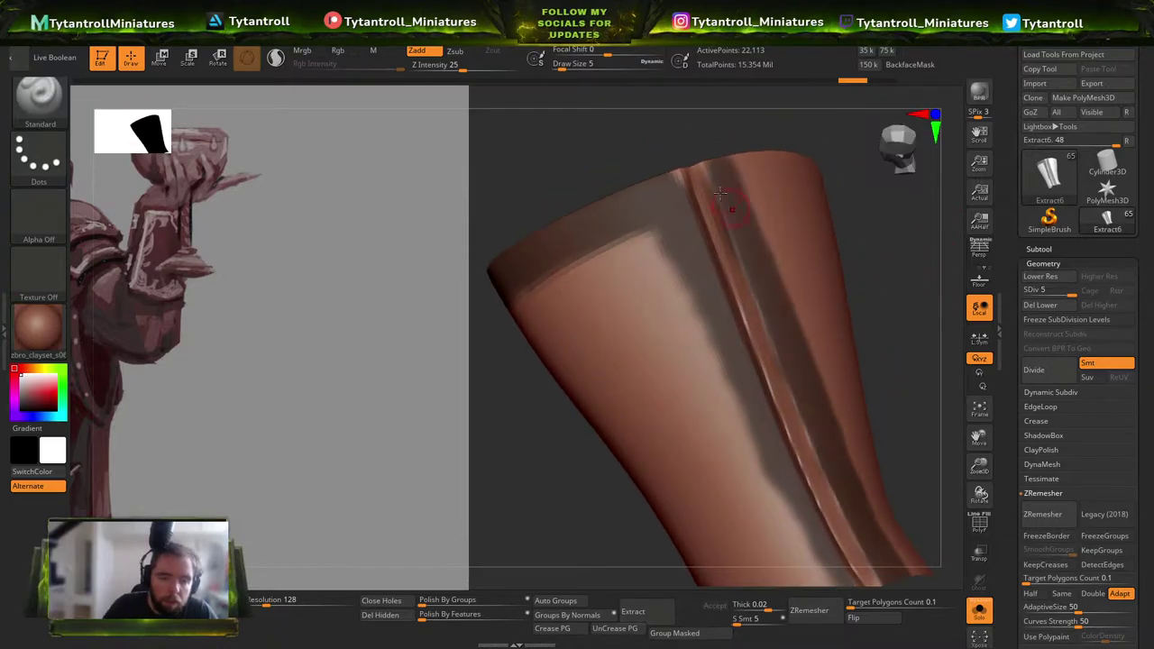
pyautogui.press('[')
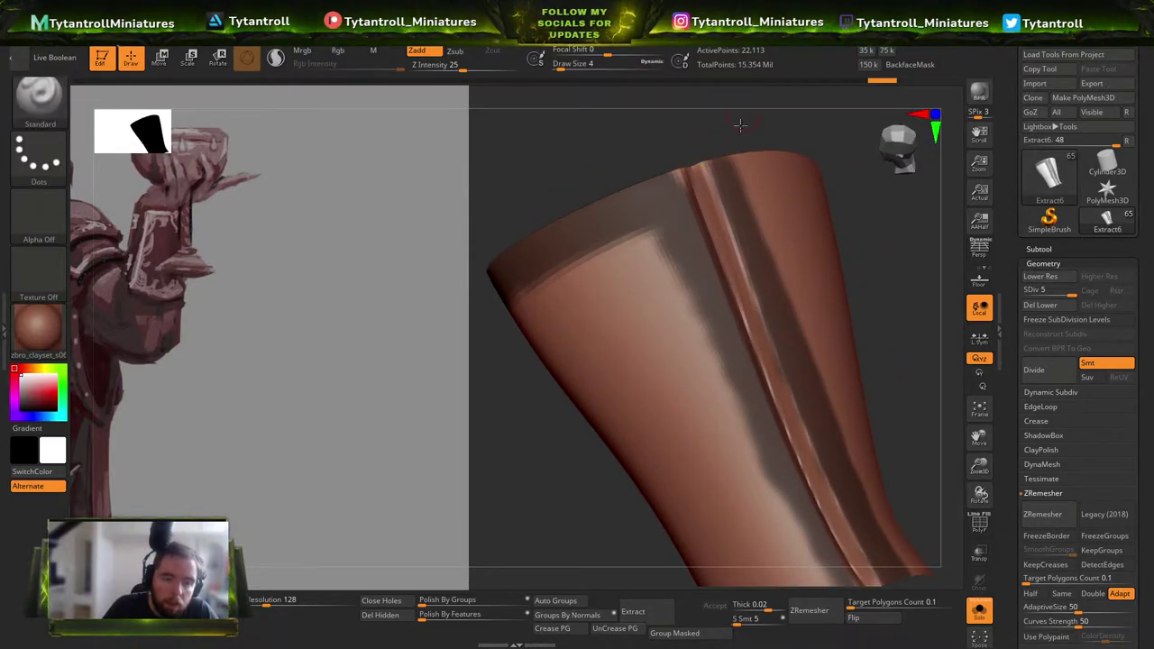
pyautogui.hotkey('shift', 'f')
pyautogui.hotkey('shift', 'f')
pyautogui.moveTo(869, 398); pyautogui.dragTo(872, 288)
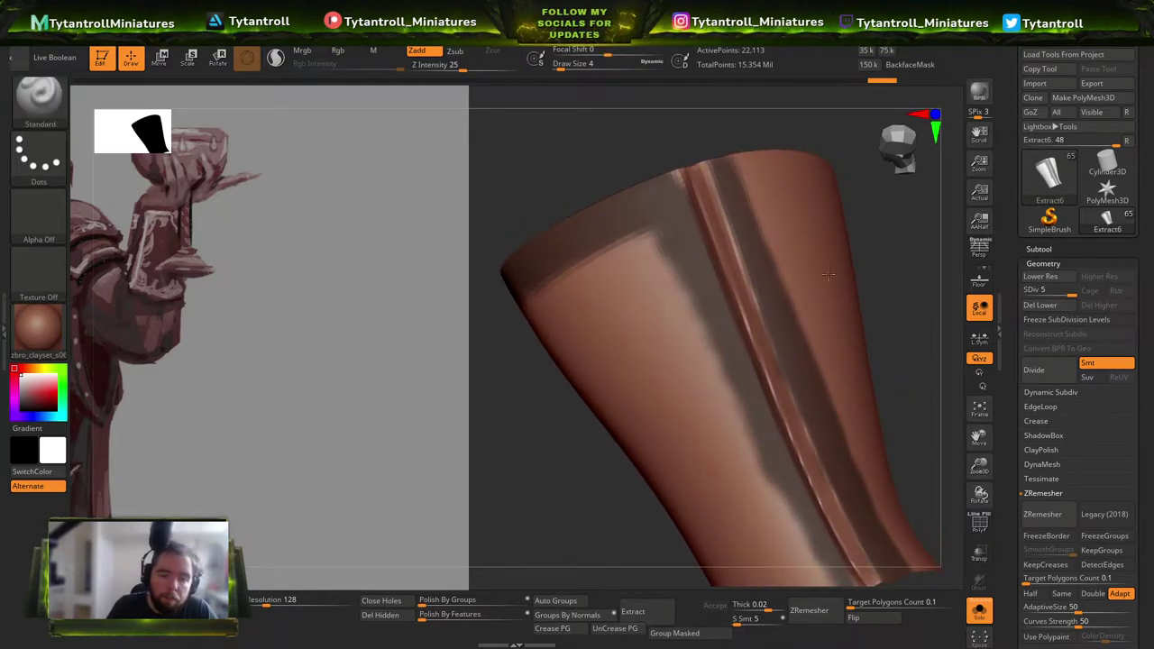
pyautogui.press('ctrl')
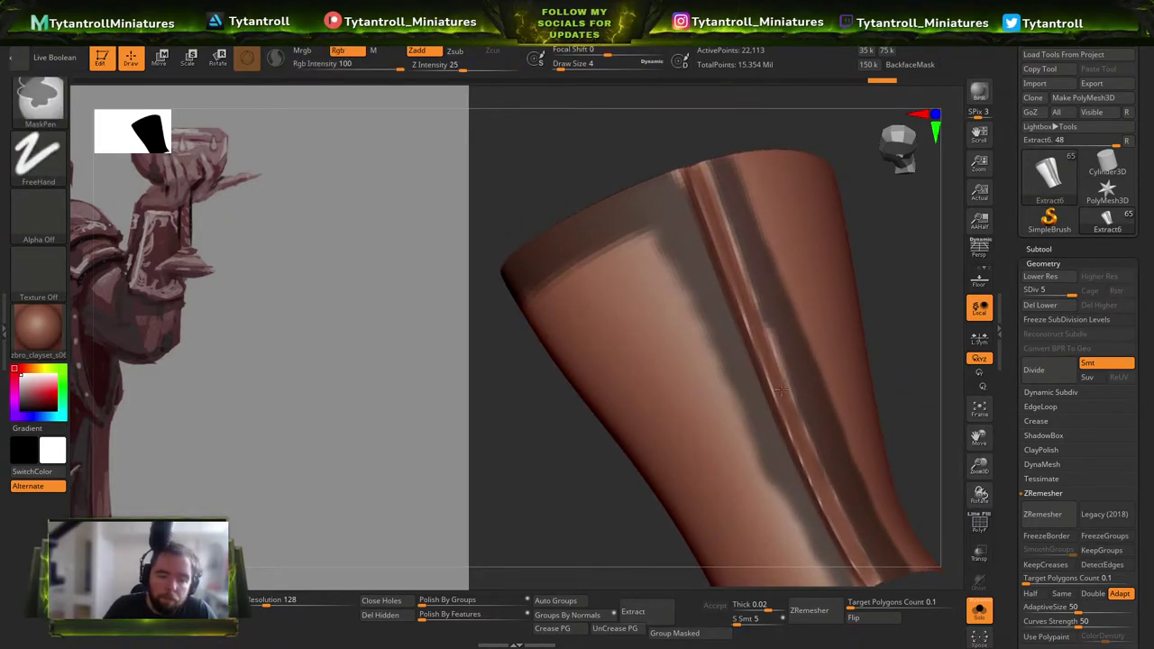
pyautogui.keyDown('ctrl'); pyautogui.moveTo(816, 245); pyautogui.dragTo(776, 358, button='right'); pyautogui.keyUp('ctrl')
pyautogui.hotkey('shift', 'f')
pyautogui.moveTo(776, 358)
pyautogui.mouseDown()
pyautogui.moveTo(857, 448)
pyautogui.moveTo(773, 424)
pyautogui.moveTo(827, 432)
pyautogui.moveTo(909, 382)
pyautogui.moveTo(928, 466)
pyautogui.moveTo(919, 518)
pyautogui.mouseUp()
# Show the rest of the character and step the bracer's undo history back to its ungrooved state at subdivision level 1.
pyautogui.click(979, 611)
pyautogui.keyDown('ctrl'); pyautogui.keyDown('shift'); pyautogui.click(777, 413); pyautogui.keyUp('shift'); pyautogui.keyUp('ctrl')
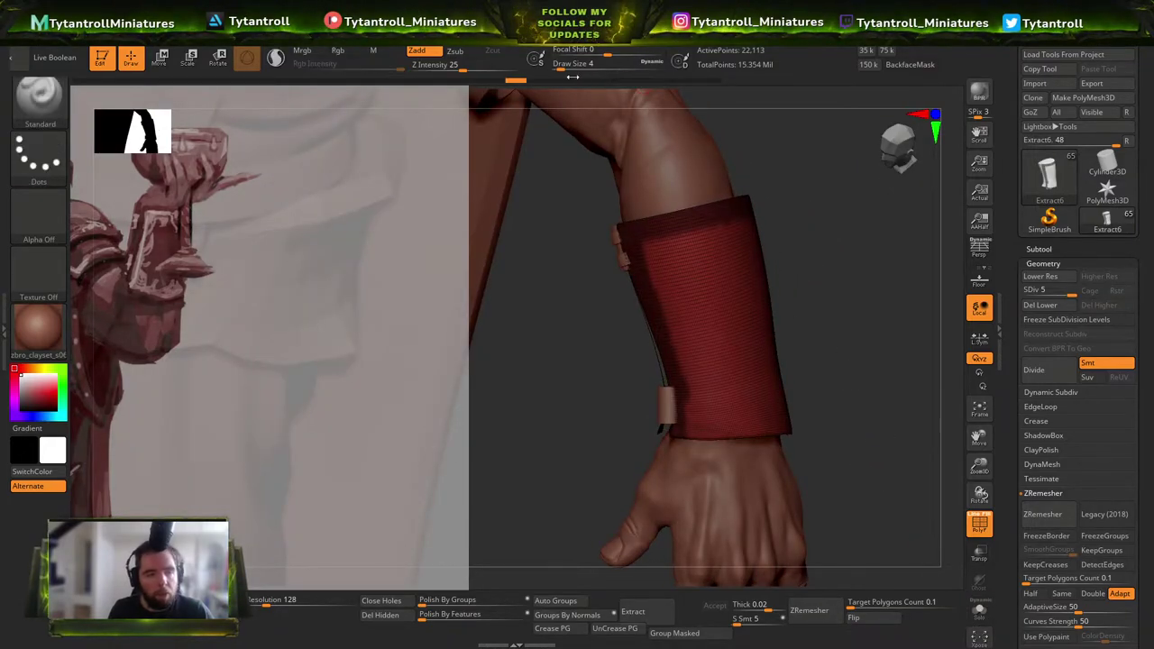
pyautogui.moveTo(802, 240); pyautogui.dragTo(837, 249)
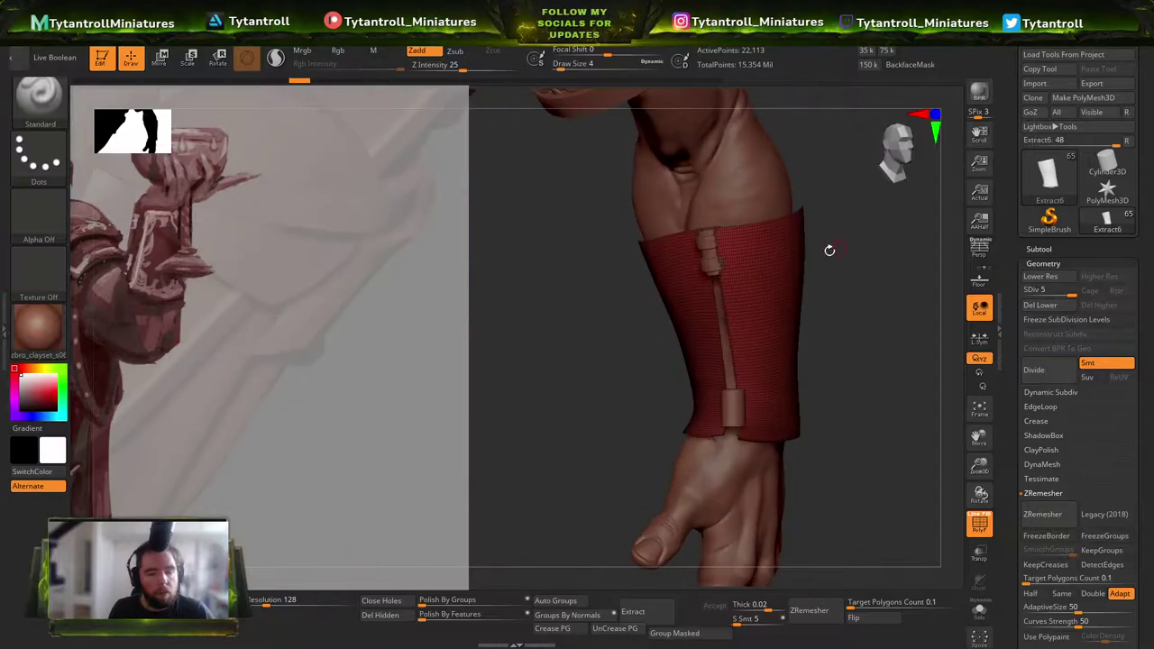
pyautogui.click(256, 81)
pyautogui.click(235, 81)
pyautogui.click(213, 81)
pyautogui.click(169, 81)
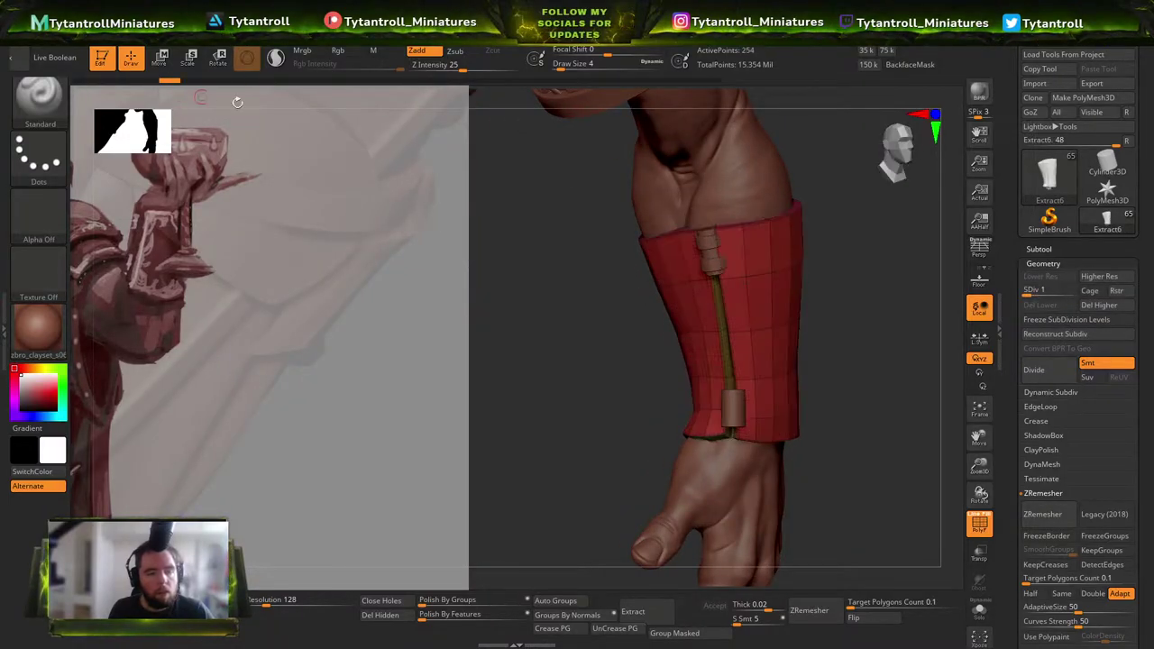
# Isolate the bracer's outer surface and delete its higher subdivision levels and its hidden polygons.
pyautogui.moveTo(819, 303); pyautogui.dragTo(700, 319)
pyautogui.keyDown('ctrl'); pyautogui.keyDown('shift'); pyautogui.click(737, 281); pyautogui.keyUp('shift'); pyautogui.keyUp('ctrl')
pyautogui.click(734, 328)
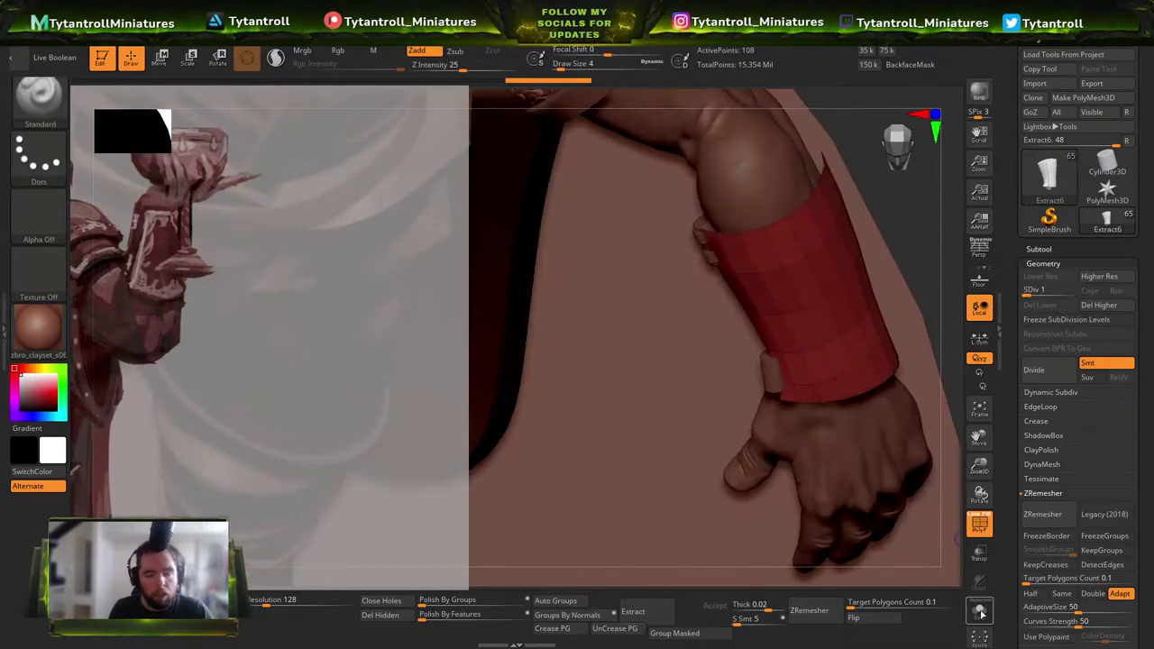
pyautogui.click(979, 610)
pyautogui.moveTo(700, 287)
pyautogui.mouseDown()
pyautogui.moveTo(667, 265)
pyautogui.moveTo(793, 286)
pyautogui.moveTo(772, 337)
pyautogui.moveTo(780, 329)
pyautogui.moveTo(733, 306)
pyautogui.moveTo(716, 241)
pyautogui.mouseUp()
pyautogui.moveTo(668, 178)
pyautogui.keyDown('ctrl'); pyautogui.keyDown('shift'); pyautogui.mouseDown()
pyautogui.moveTo(679, 230)
pyautogui.moveTo(704, 218)
pyautogui.moveTo(677, 225)
pyautogui.moveTo(791, 237)
pyautogui.moveTo(822, 252)
pyautogui.mouseUp(); pyautogui.keyUp('shift'); pyautogui.keyUp('ctrl')
pyautogui.moveTo(830, 292); pyautogui.dragTo(357, 551)
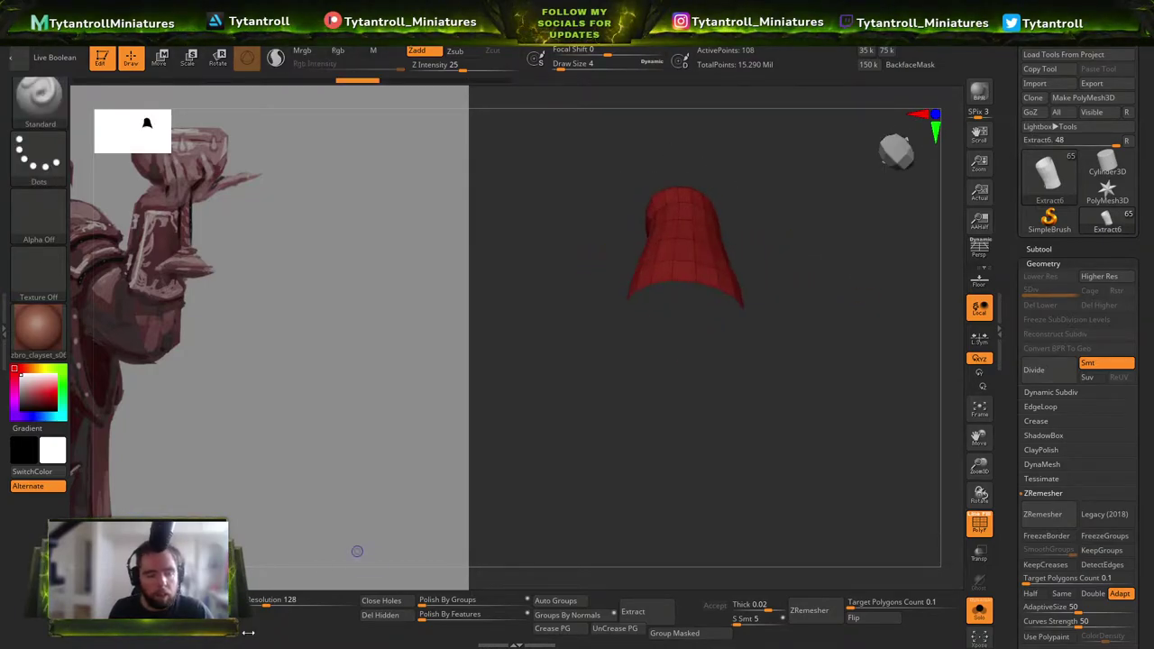
pyautogui.click(390, 617)
# Hide and delete one lengthwise strip of polygons along the bracer's closed side, splitting it into two halves on the forearm.
pyautogui.keyDown('ctrl'); pyautogui.moveTo(586, 433); pyautogui.dragTo(623, 469, button='right'); pyautogui.keyUp('ctrl')
pyautogui.moveTo(623, 469); pyautogui.dragTo(858, 387)
pyautogui.click(979, 610)
pyautogui.moveTo(793, 432); pyautogui.dragTo(829, 383)
pyautogui.moveTo(829, 384); pyautogui.dragTo(762, 416, button='right')
pyautogui.moveTo(761, 414); pyautogui.dragTo(522, 220)
pyautogui.moveTo(654, 240)
pyautogui.mouseDown()
pyautogui.moveTo(712, 231)
pyautogui.moveTo(747, 271)
pyautogui.mouseUp()
pyautogui.hotkey('ctrl', 'shift')
pyautogui.keyDown('ctrl'); pyautogui.keyDown('alt'); pyautogui.keyDown('shift'); pyautogui.moveTo(690, 303); pyautogui.dragTo(687, 307); pyautogui.keyUp('shift'); pyautogui.keyUp('alt'); pyautogui.keyUp('ctrl')
pyautogui.moveTo(781, 291)
pyautogui.mouseDown()
pyautogui.moveTo(734, 307)
pyautogui.moveTo(694, 279)
pyautogui.mouseUp()
pyautogui.hotkey('ctrl', 'shift')
pyautogui.keyDown('ctrl'); pyautogui.keyDown('shift'); pyautogui.moveTo(826, 271); pyautogui.dragTo(657, 288); pyautogui.keyUp('shift'); pyautogui.keyUp('ctrl')
pyautogui.keyDown('ctrl'); pyautogui.keyDown('alt'); pyautogui.keyDown('shift'); pyautogui.moveTo(450, 243); pyautogui.dragTo(671, 260); pyautogui.keyUp('shift'); pyautogui.keyUp('alt'); pyautogui.keyUp('ctrl')
pyautogui.keyDown('ctrl'); pyautogui.keyDown('alt'); pyautogui.keyDown('shift'); pyautogui.moveTo(812, 268); pyautogui.dragTo(814, 274); pyautogui.keyUp('shift'); pyautogui.keyUp('alt'); pyautogui.keyUp('ctrl')
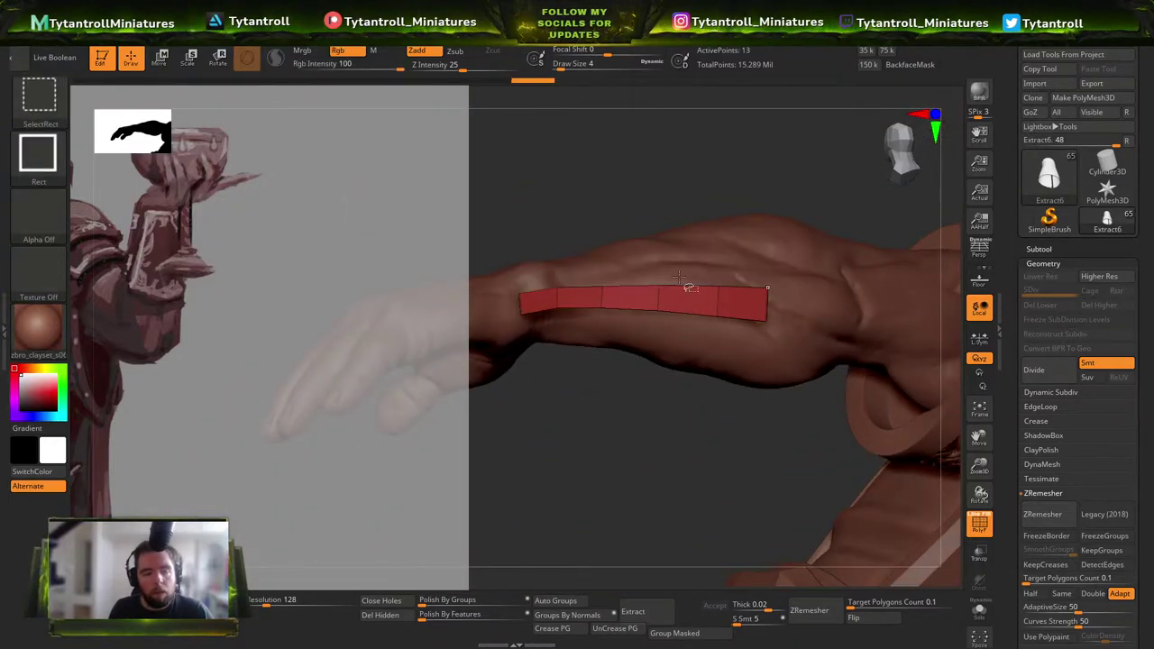
pyautogui.keyDown('ctrl'); pyautogui.moveTo(641, 282); pyautogui.dragTo(637, 185, button='right'); pyautogui.keyUp('ctrl')
pyautogui.moveTo(637, 179)
pyautogui.keyDown('ctrl'); pyautogui.keyDown('shift'); pyautogui.mouseDown()
pyautogui.moveTo(777, 231)
pyautogui.moveTo(671, 328)
pyautogui.moveTo(691, 369)
pyautogui.moveTo(600, 342)
pyautogui.moveTo(767, 325)
pyautogui.moveTo(685, 296)
pyautogui.moveTo(662, 324)
pyautogui.moveTo(688, 358)
pyautogui.moveTo(677, 366)
pyautogui.moveTo(799, 424)
pyautogui.moveTo(696, 410)
pyautogui.mouseUp(); pyautogui.keyUp('shift'); pyautogui.keyUp('ctrl')
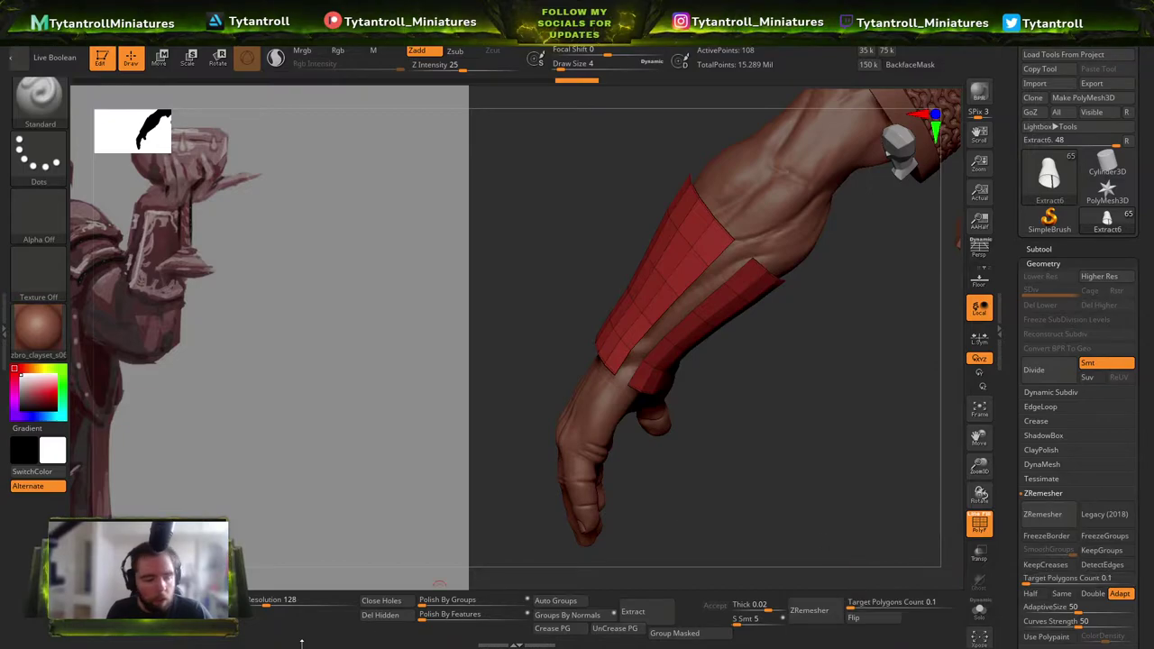
pyautogui.click(378, 617)
# Choose the ZModeler brush, flip the normals of both bracer halves and isolate the bracer.
pyautogui.press('b')
pyautogui.press('z')
pyautogui.press('m')
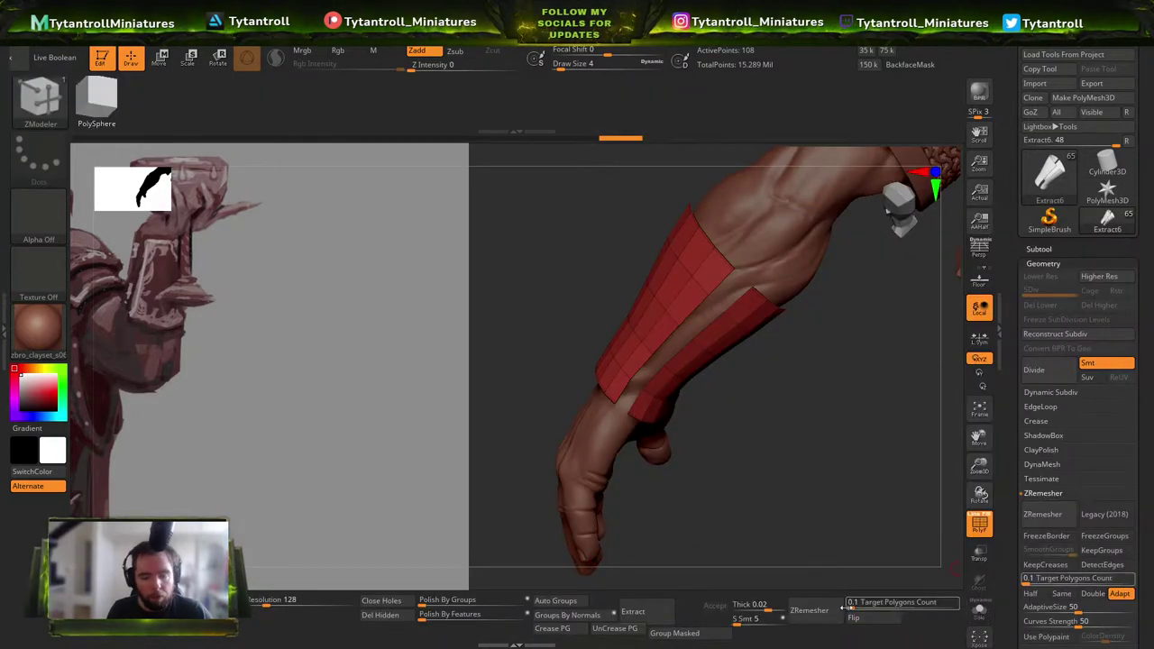
pyautogui.click(888, 620)
pyautogui.click(978, 615)
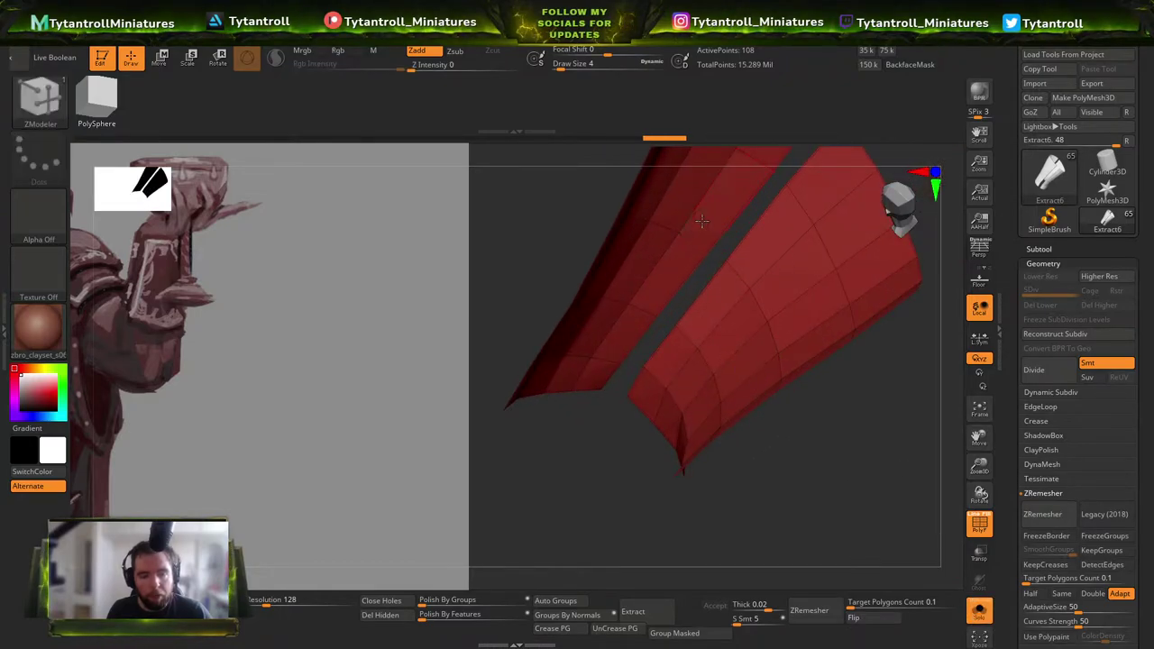
# Use the QMesh polygon action with the Polygroup All target to thicken both bracer halves inward, and show the other subtools again.
pyautogui.press('space')
pyautogui.click(857, 318)
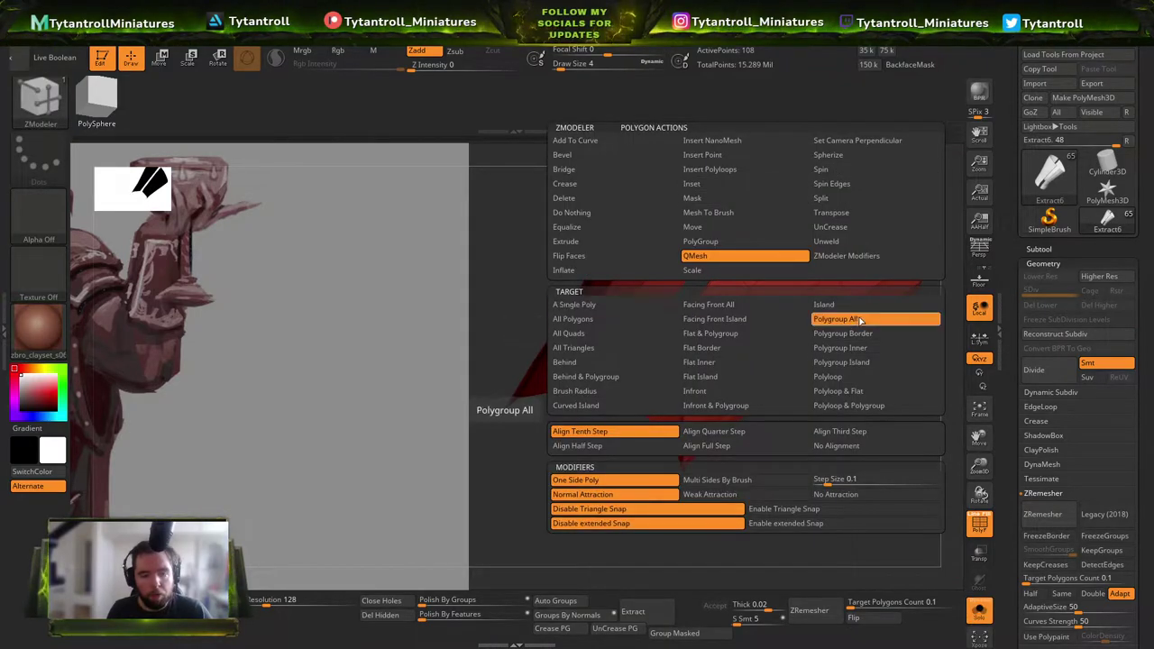
pyautogui.moveTo(782, 256); pyautogui.dragTo(663, 257, button='right')
pyautogui.moveTo(662, 257); pyautogui.dragTo(539, 256)
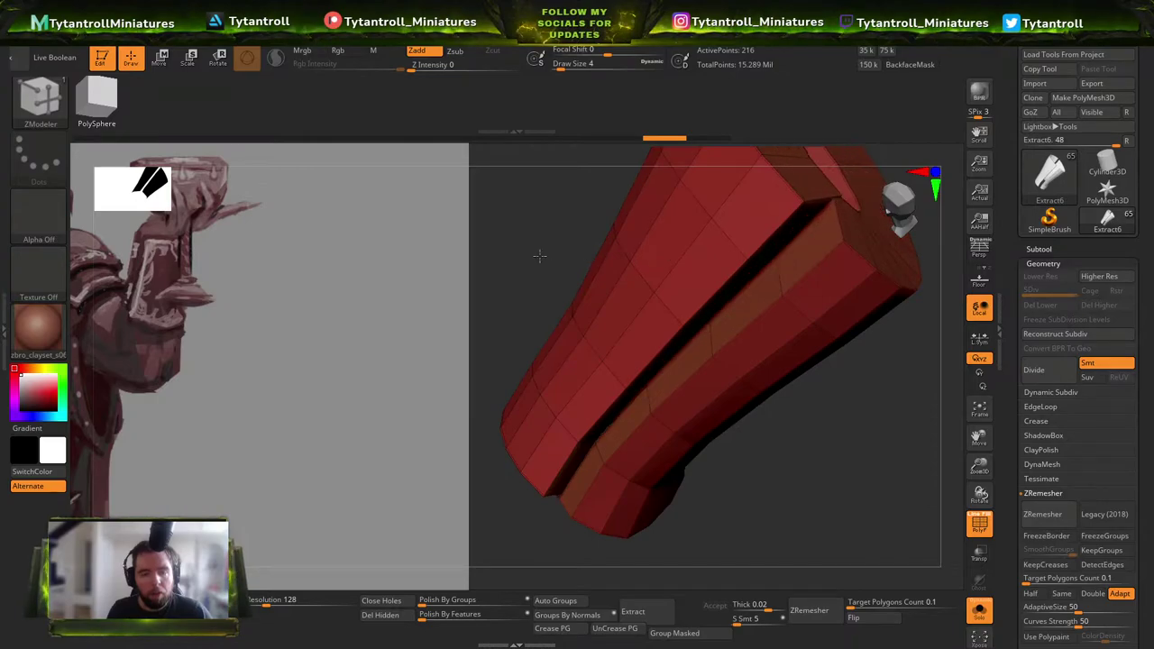
pyautogui.moveTo(582, 269); pyautogui.dragTo(636, 361, button='right')
pyautogui.keyDown('ctrl'); pyautogui.moveTo(636, 360); pyautogui.dragTo(962, 520, button='right'); pyautogui.keyUp('ctrl')
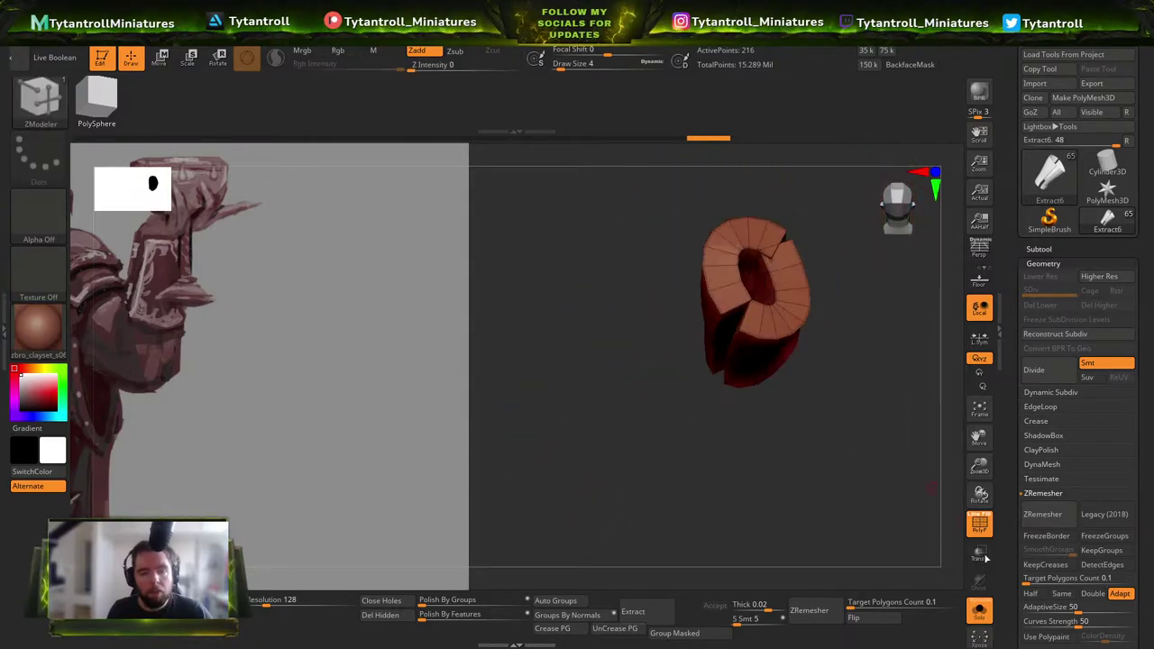
pyautogui.click(991, 615)
# Try the Pinch brush on the bracer and undo the strokes.
pyautogui.moveTo(644, 382)
pyautogui.mouseDown(button='right')
pyautogui.moveTo(780, 315)
pyautogui.moveTo(708, 334)
pyautogui.moveTo(707, 285)
pyautogui.moveTo(675, 361)
pyautogui.moveTo(586, 351)
pyautogui.moveTo(600, 335)
pyautogui.mouseUp(button='right')
pyautogui.hotkey('shift', 'f')
pyautogui.hotkey('shift', 'f')
pyautogui.press('b')
pyautogui.press('p')
pyautogui.press('i')
pyautogui.press('[')
pyautogui.press('[')
pyautogui.press('[')
pyautogui.press('[')
pyautogui.press('[')
pyautogui.moveTo(636, 296); pyautogui.dragTo(621, 304)
pyautogui.hotkey('ctrl', 'z')
pyautogui.hotkey('ctrl', 'z')
pyautogui.press(']')
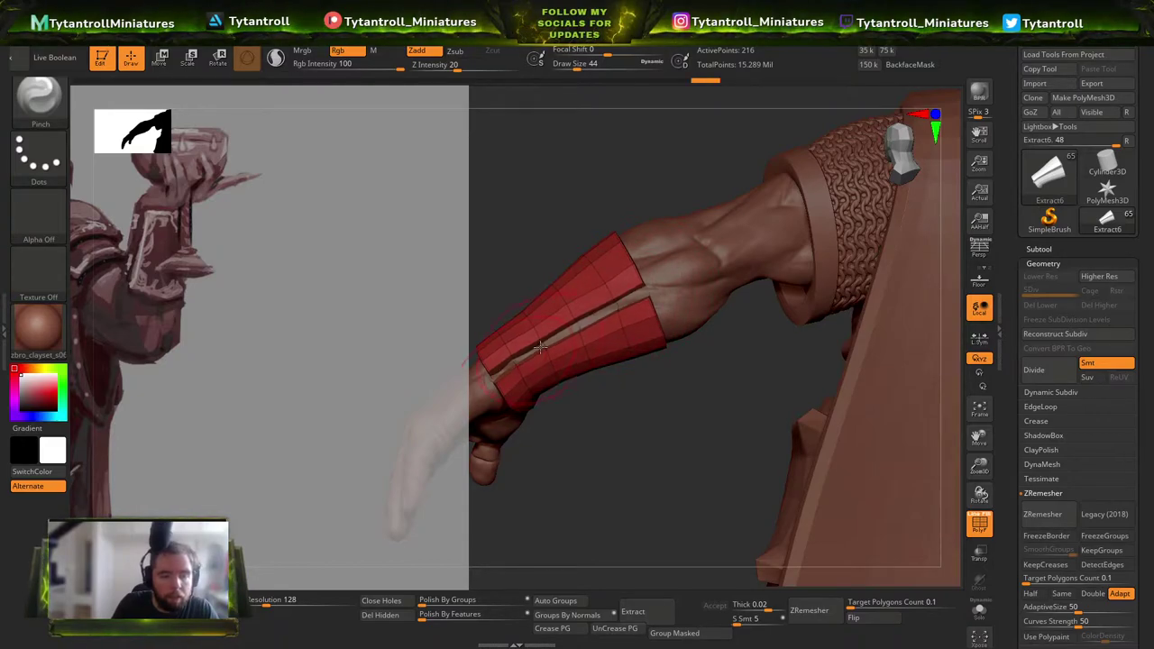
# Adjust the bracer's shape on the forearm with the Move brush.
pyautogui.moveTo(631, 193)
pyautogui.mouseDown(button='right')
pyautogui.moveTo(667, 186)
pyautogui.moveTo(819, 271)
pyautogui.moveTo(637, 355)
pyautogui.mouseUp(button='right')
pyautogui.press('b')
pyautogui.press('m')
pyautogui.press('v')
pyautogui.moveTo(641, 368); pyautogui.dragTo(782, 370)
pyautogui.moveTo(783, 369); pyautogui.dragTo(888, 550, button='right')
pyautogui.hotkey('shift', 'f')
pyautogui.hotkey('shift', 'f')
pyautogui.press('shift')
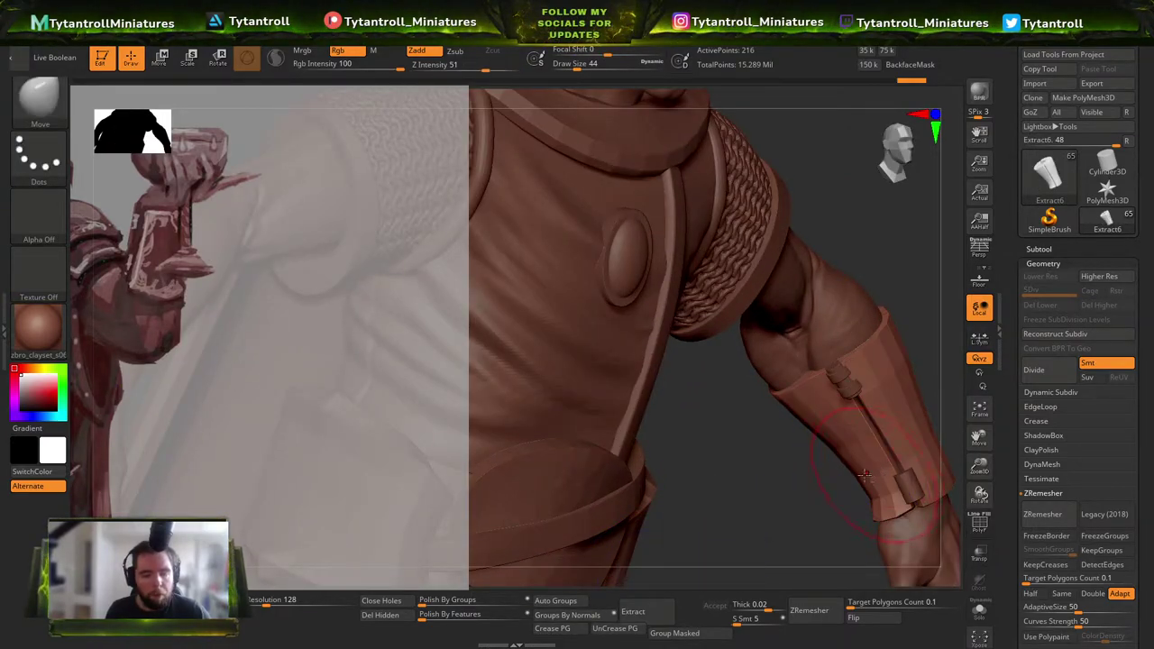
# Try subdividing the bracer to level 3, undo it, and isolate the bracer with its polygroups shown.
pyautogui.keyDown('alt'); pyautogui.moveTo(871, 475); pyautogui.dragTo(828, 475, button='right'); pyautogui.keyUp('alt')
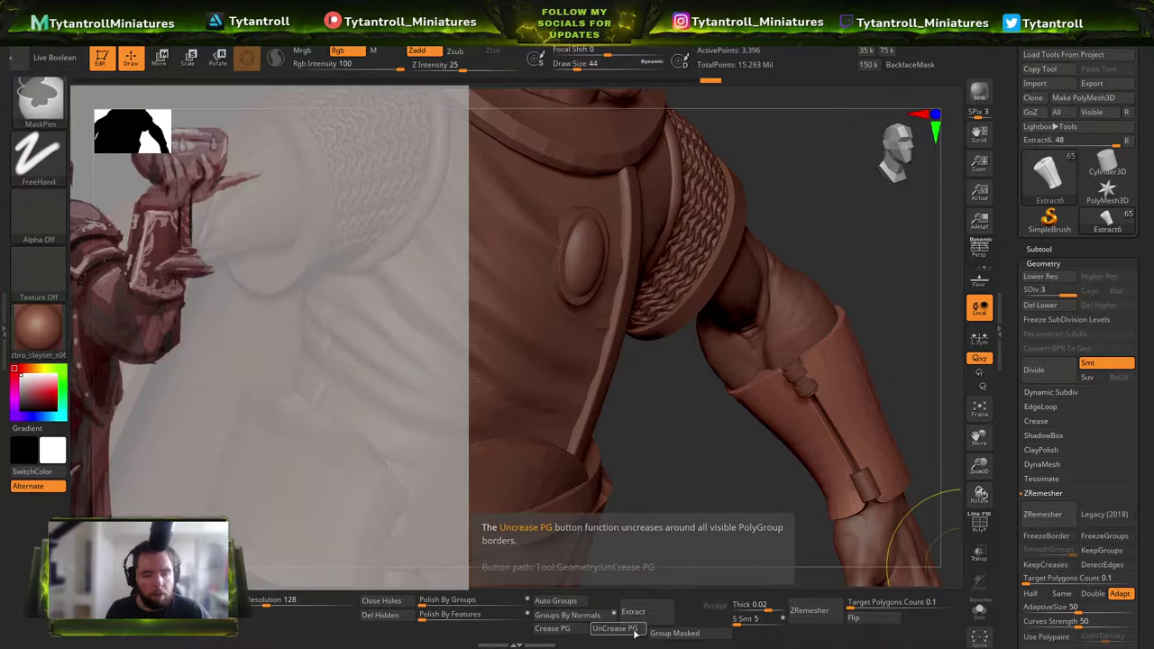
pyautogui.hotkey('shift', 'f')
pyautogui.hotkey('shift', 's')
pyautogui.hotkey('shift', 'f')
pyautogui.keyDown('ctrl'); pyautogui.moveTo(803, 399); pyautogui.dragTo(432, 307, button='right'); pyautogui.keyUp('ctrl')
pyautogui.hotkey('shift', 'f')
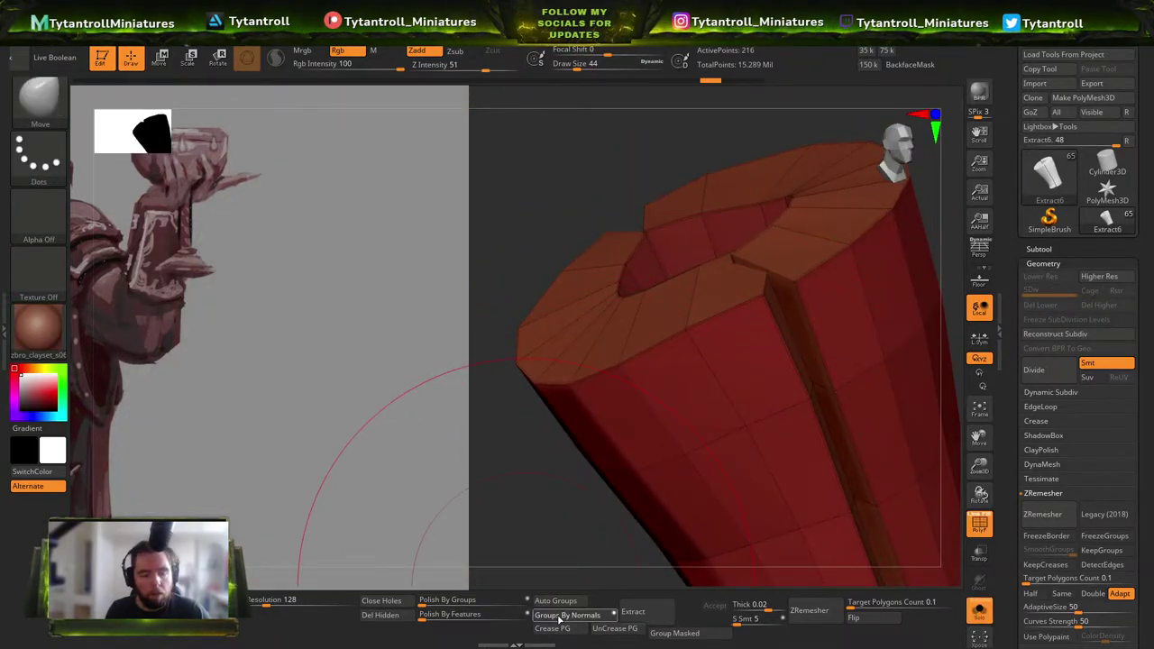
# Regroup the bracer's polygons with Groups By Normals and subdivide it to level 6.
pyautogui.click(541, 615)
pyautogui.hotkey('ctrl', 'd')
pyautogui.hotkey('ctrl', 'd')
pyautogui.hotkey('ctrl', 'd')
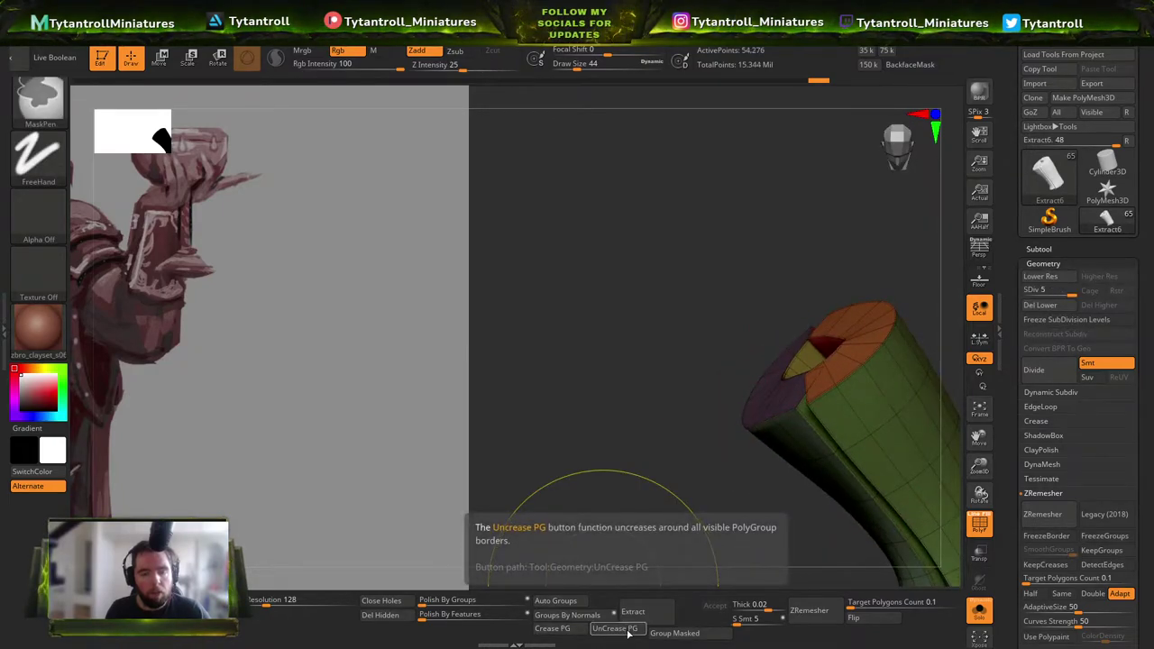
pyautogui.hotkey('ctrl', 'd')
# Show only the outer surface of one bracer half, check it on the arm, and isolate it.
pyautogui.click(978, 615)
pyautogui.keyDown('ctrl'); pyautogui.moveTo(673, 329); pyautogui.dragTo(830, 406, button='right'); pyautogui.keyUp('ctrl')
pyautogui.keyDown('ctrl'); pyautogui.keyDown('shift'); pyautogui.click(742, 390); pyautogui.keyUp('shift'); pyautogui.keyUp('ctrl')
pyautogui.keyDown('ctrl'); pyautogui.moveTo(830, 405); pyautogui.dragTo(839, 496, button='right'); pyautogui.keyUp('ctrl')
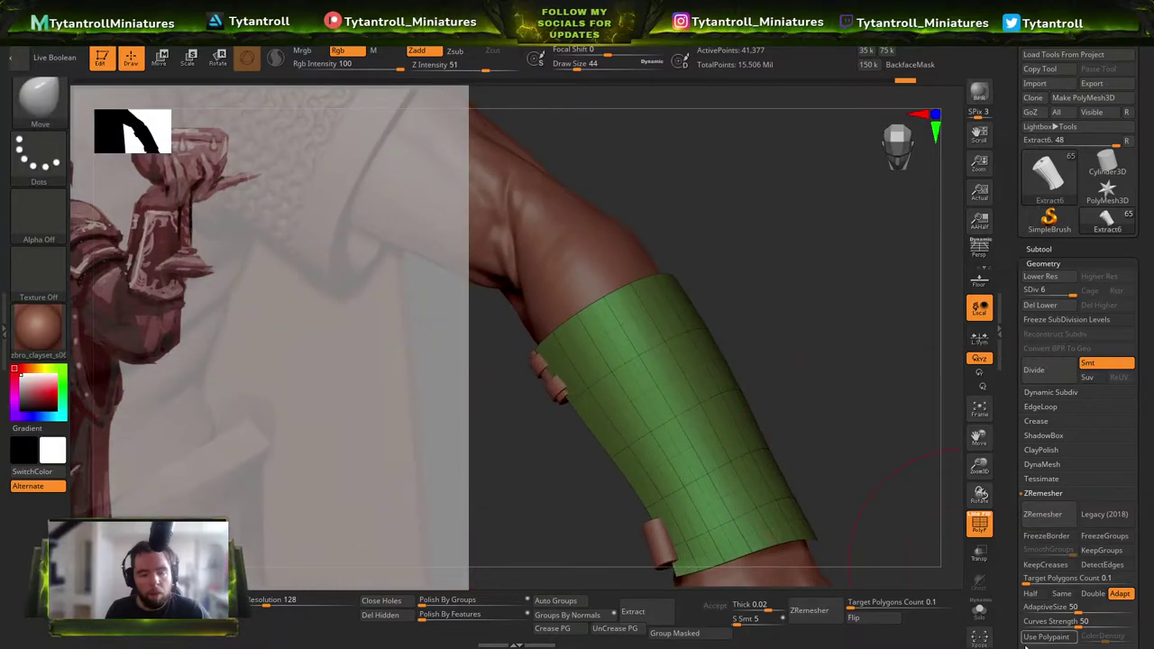
pyautogui.click(978, 614)
pyautogui.moveTo(656, 283); pyautogui.dragTo(601, 284)
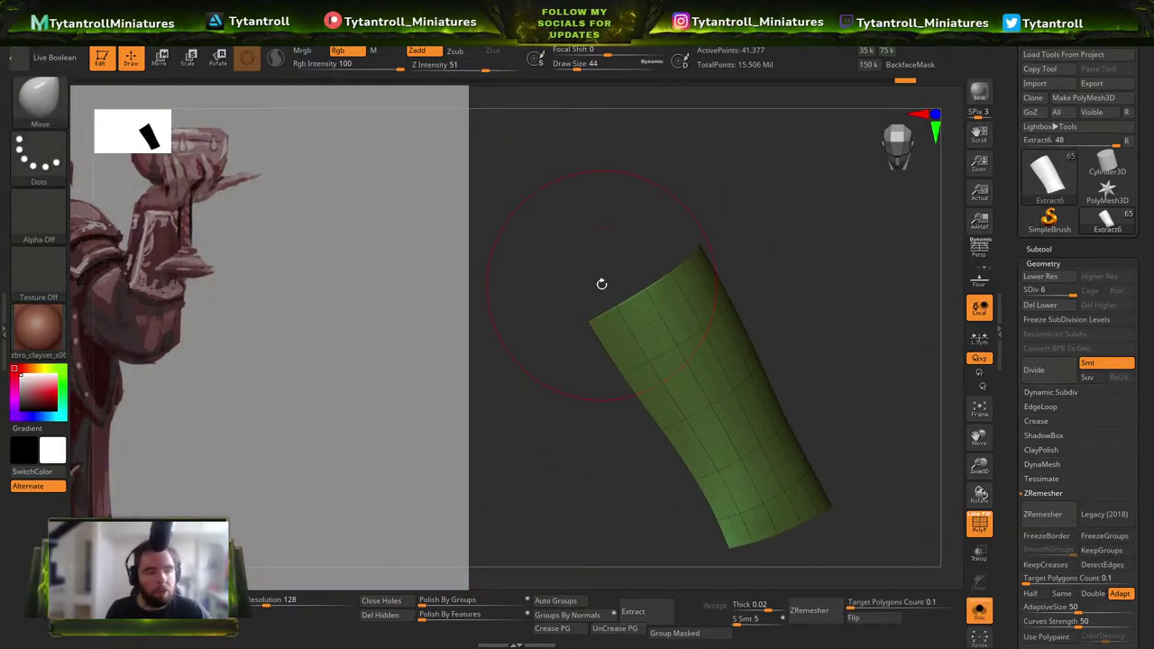
# Look through the masking brushes and inspect the isolated bracer from several sides with all its polygroups shown.
pyautogui.hotkey('ctrl', 'b')
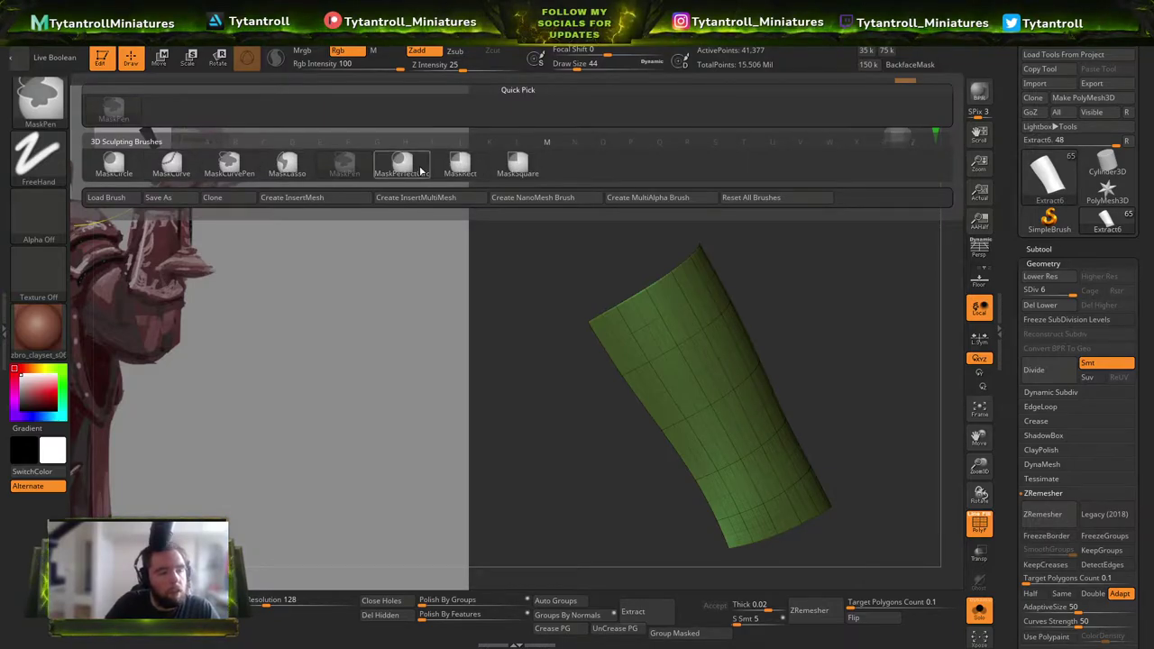
pyautogui.moveTo(904, 459)
pyautogui.mouseDown()
pyautogui.moveTo(600, 452)
pyautogui.moveTo(513, 432)
pyautogui.mouseUp()
pyautogui.moveTo(724, 420); pyautogui.dragTo(919, 405)
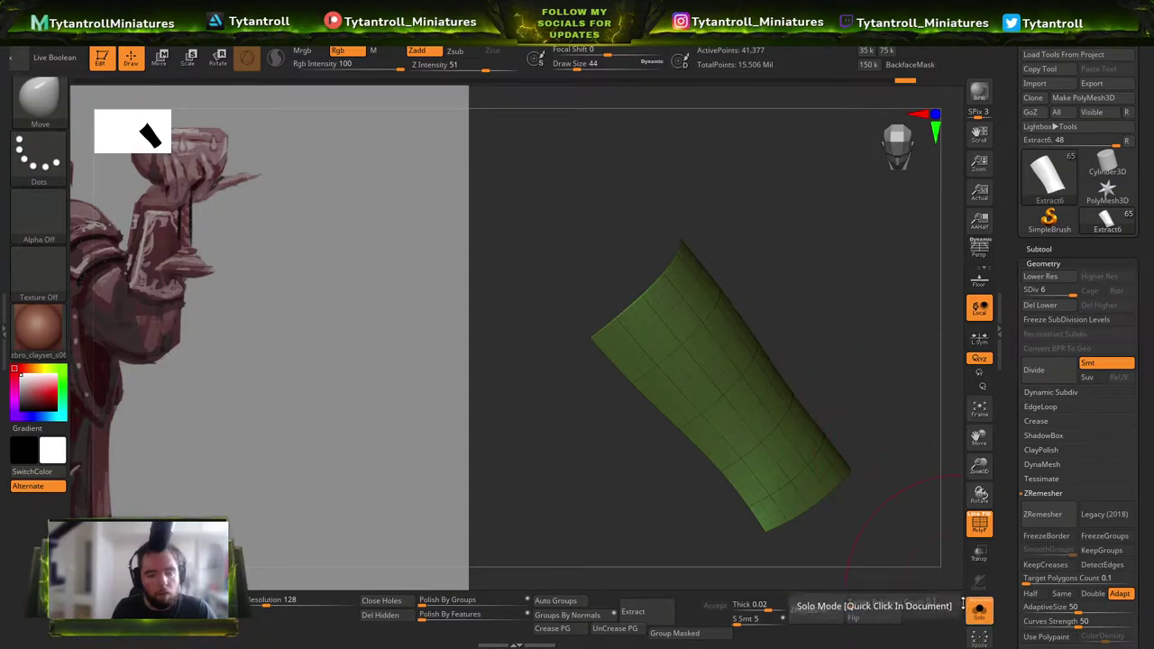
pyautogui.moveTo(860, 303); pyautogui.dragTo(842, 275)
pyautogui.moveTo(560, 395); pyautogui.dragTo(587, 433)
pyautogui.hotkey('shift', 'f')
pyautogui.hotkey('shift', 'f')
pyautogui.moveTo(914, 314); pyautogui.dragTo(796, 427)
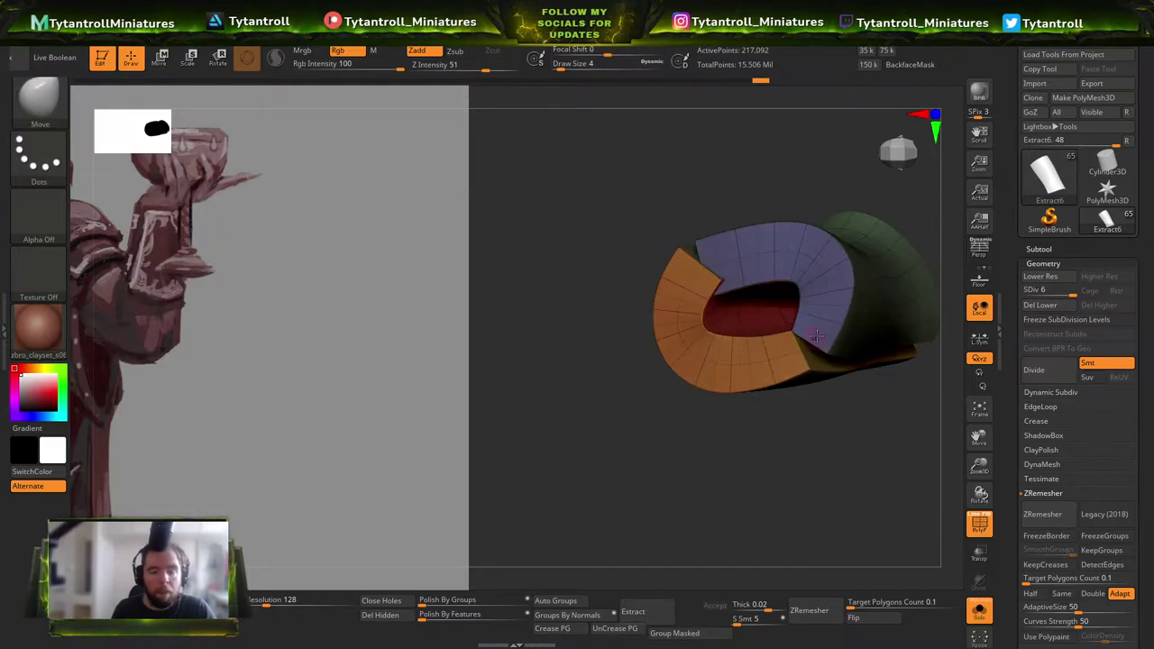
pyautogui.moveTo(858, 340); pyautogui.dragTo(1050, 317)
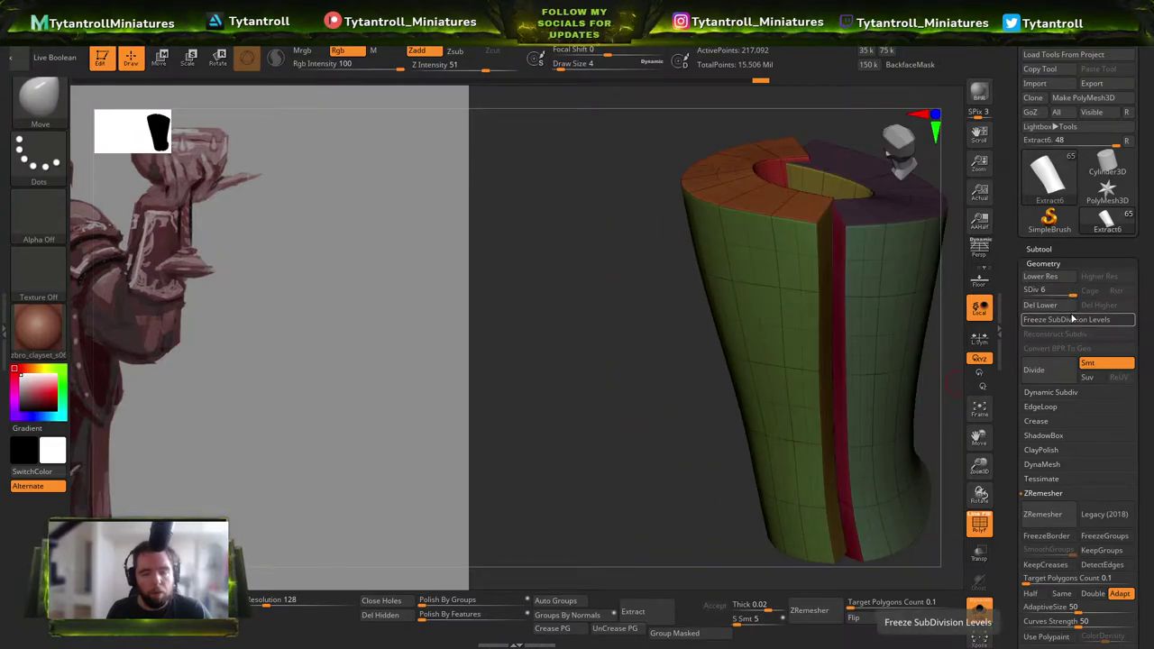
# Delete the bracer's lower subdivision levels and split its two halves into separate subtools with Split To Parts.
pyautogui.click(1062, 309)
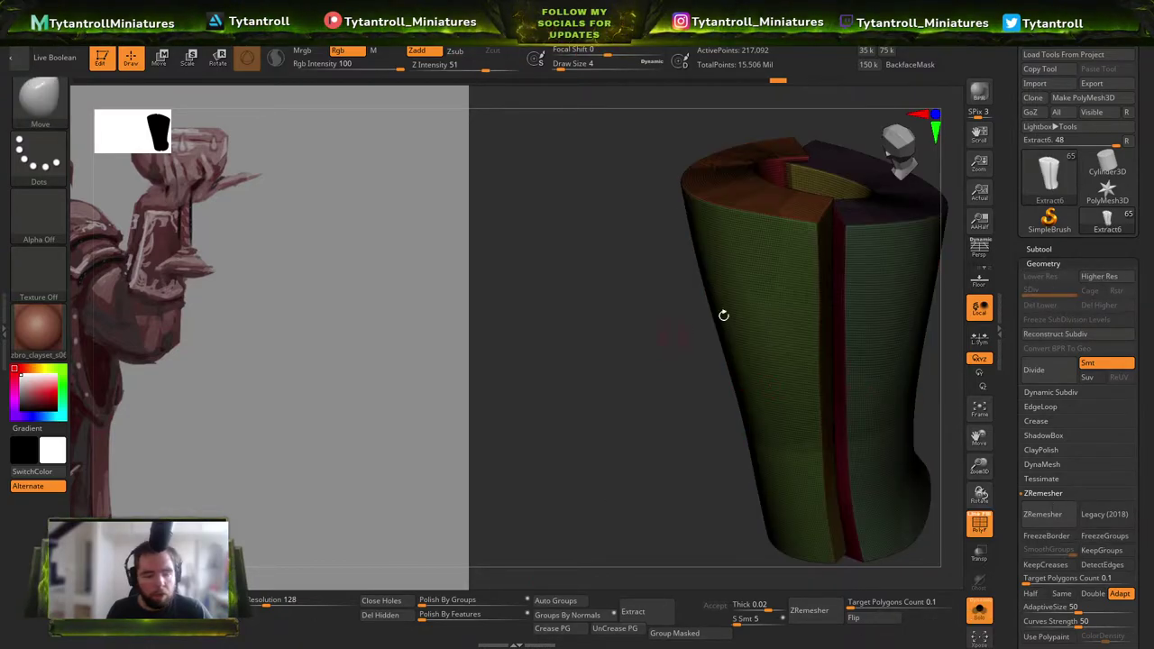
pyautogui.click(1061, 249)
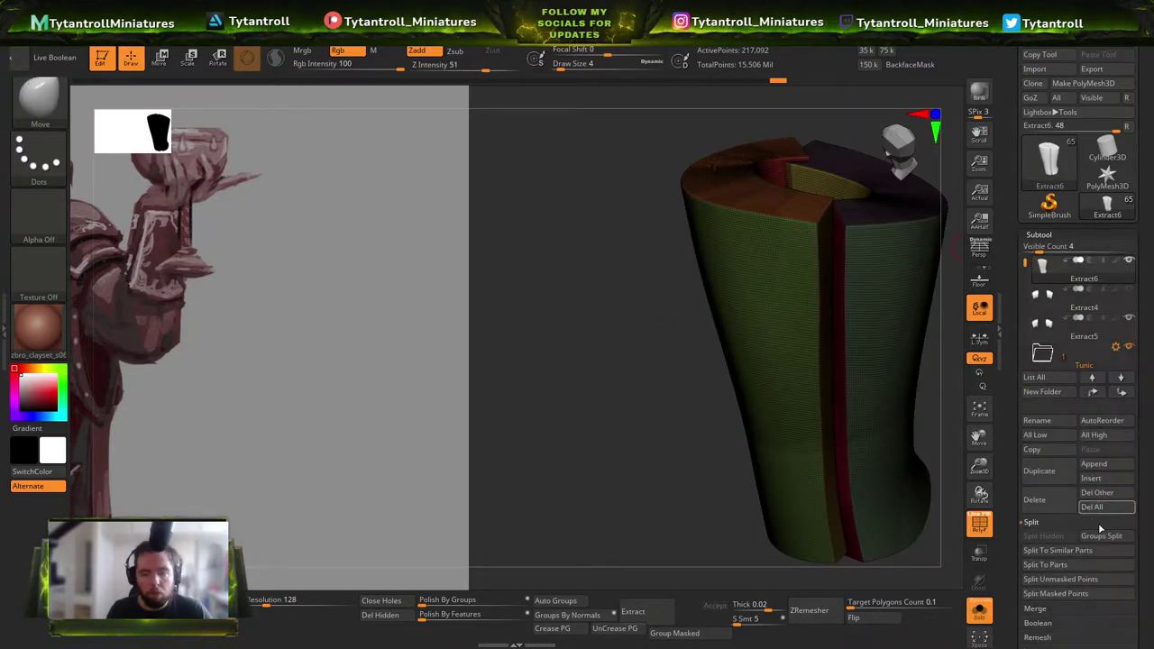
pyautogui.click(1046, 564)
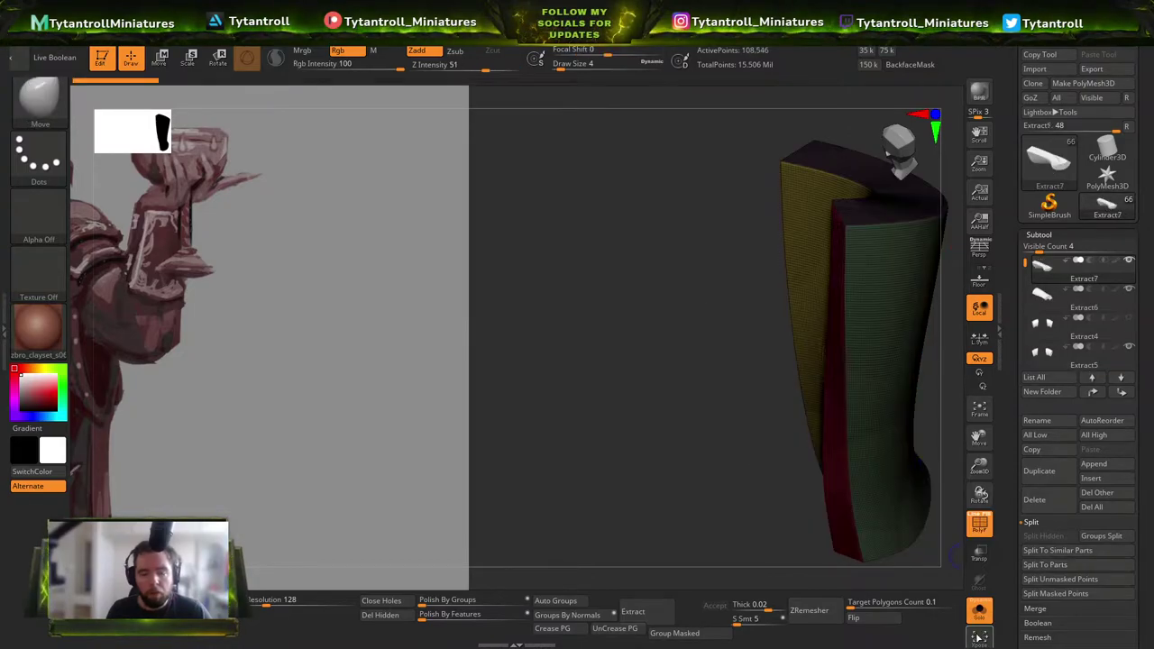
# Show the whole figure again and reconstruct the lower subdivision levels of each bracer half in turn.
pyautogui.click(979, 610)
pyautogui.keyDown('alt'); pyautogui.click(777, 322); pyautogui.keyUp('alt')
pyautogui.click(1039, 234)
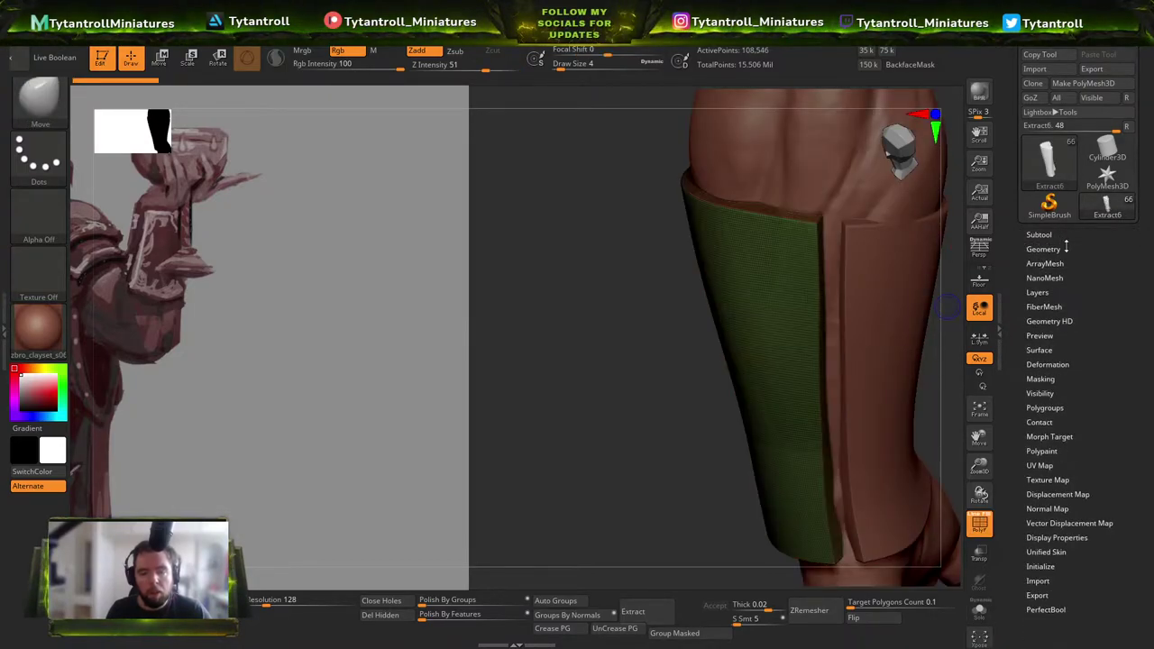
pyautogui.click(1043, 249)
pyautogui.click(1069, 320)
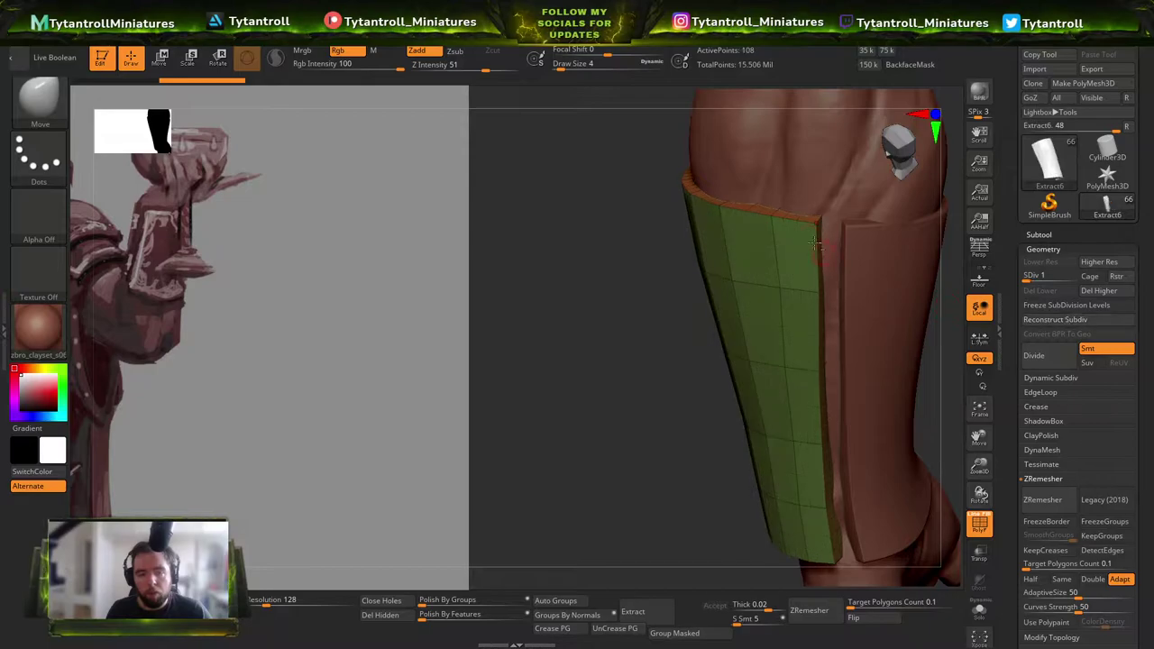
pyautogui.keyDown('alt'); pyautogui.click(843, 237); pyautogui.keyUp('alt')
pyautogui.click(1068, 319)
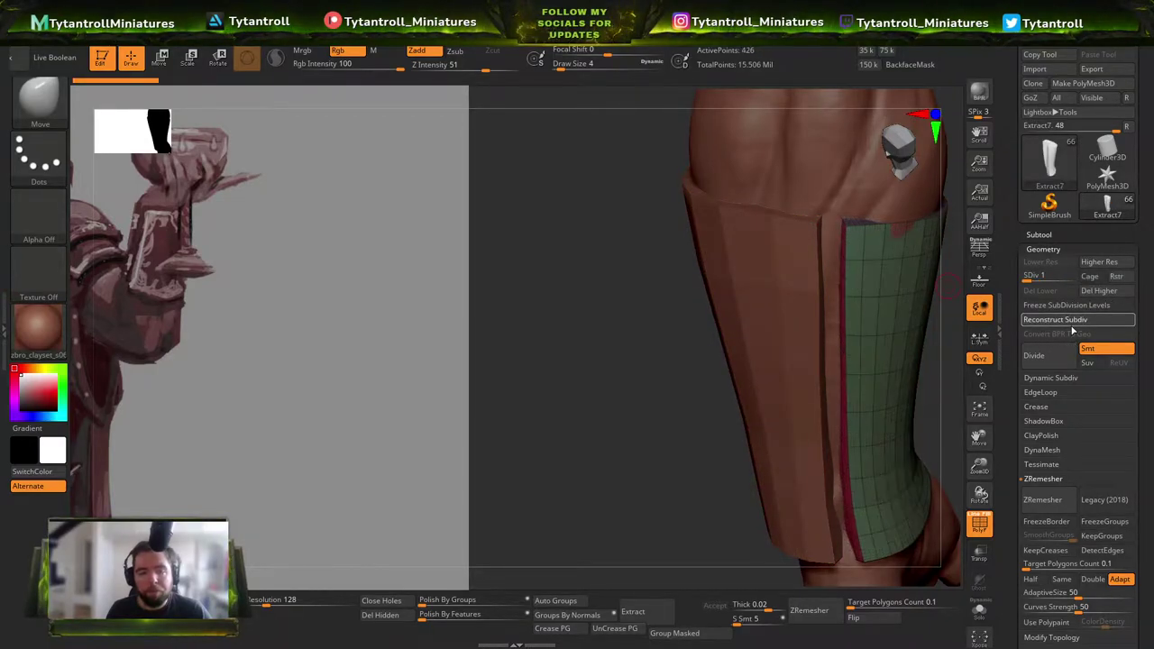
# Raise the first bracer half to subdivision level 4, show only its outer surface polygroup, and isolate it.
pyautogui.moveTo(841, 321)
pyautogui.mouseDown(button='right')
pyautogui.moveTo(808, 291)
pyautogui.moveTo(836, 327)
pyautogui.moveTo(758, 322)
pyautogui.mouseUp(button='right')
pyautogui.keyDown('alt'); pyautogui.click(788, 300); pyautogui.keyUp('alt')
pyautogui.press('d')
pyautogui.press('d')
pyautogui.press('d')
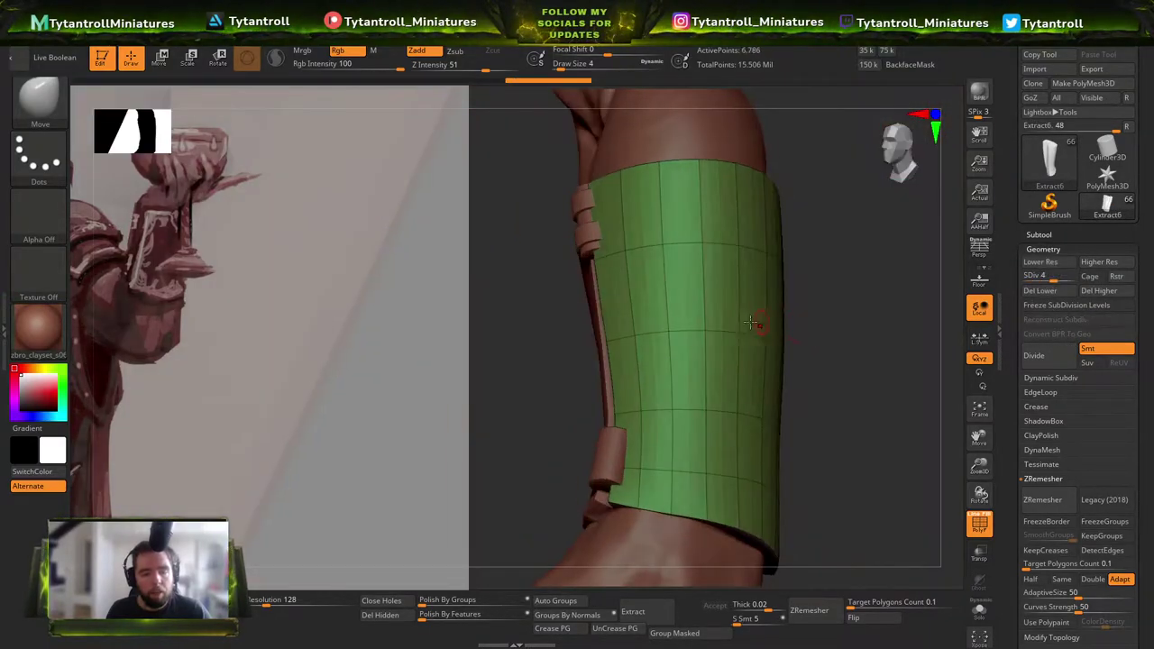
pyautogui.keyDown('ctrl'); pyautogui.keyDown('shift'); pyautogui.click(662, 267); pyautogui.keyUp('shift'); pyautogui.keyUp('ctrl')
pyautogui.moveTo(802, 397); pyautogui.dragTo(940, 490, button='right')
pyautogui.moveTo(907, 410); pyautogui.dragTo(786, 327, button='right')
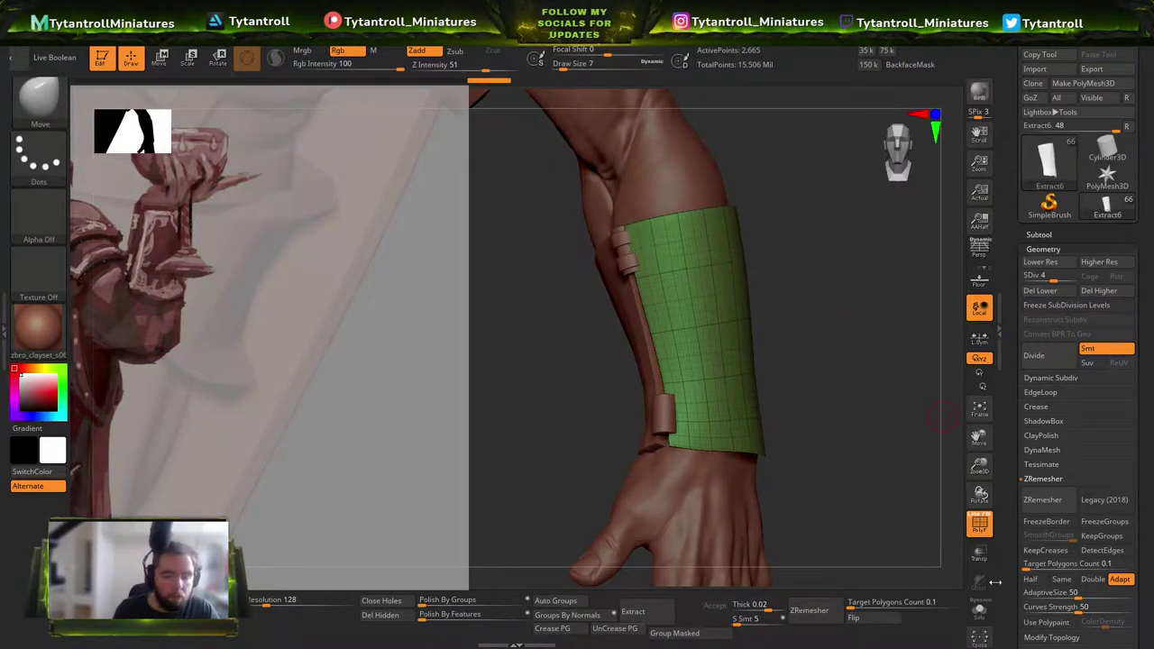
pyautogui.click(980, 611)
pyautogui.moveTo(953, 548)
pyautogui.mouseDown(button='right')
pyautogui.moveTo(844, 399)
pyautogui.moveTo(791, 294)
pyautogui.moveTo(767, 275)
pyautogui.mouseUp(button='right')
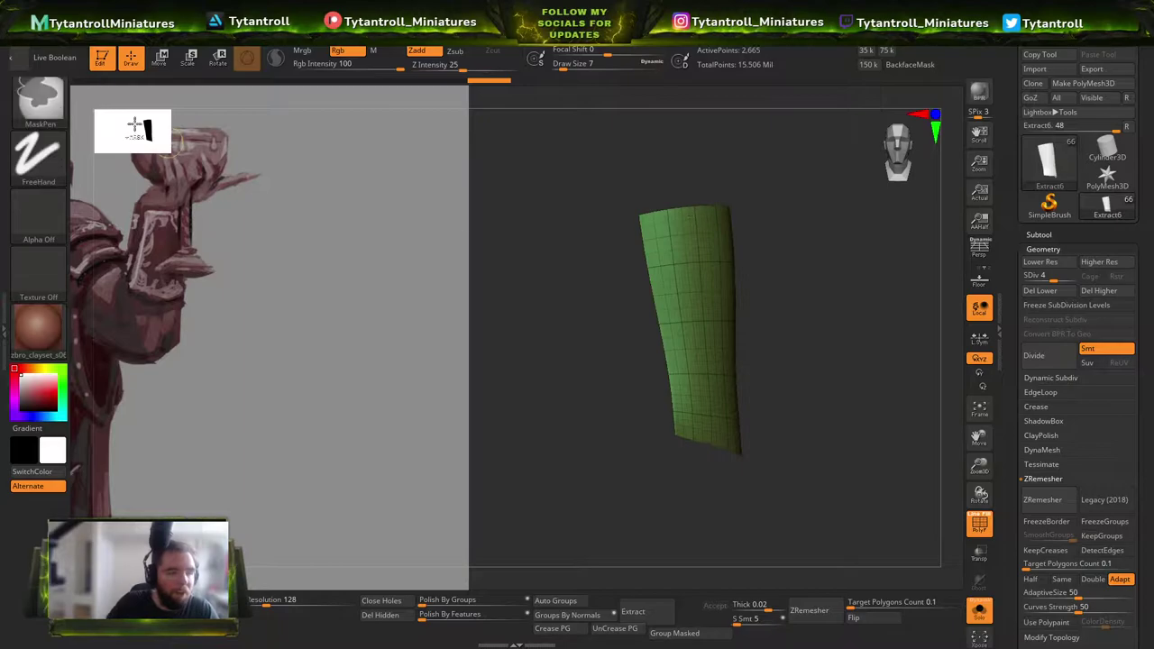
# Choose the MaskLasso brush, raise the surface to subdivision level 6, and mask a band along its upper edge.
pyautogui.keyDown('ctrl'); pyautogui.click(43, 105); pyautogui.keyUp('ctrl')
pyautogui.keyDown('ctrl'); pyautogui.click(277, 158); pyautogui.keyUp('ctrl')
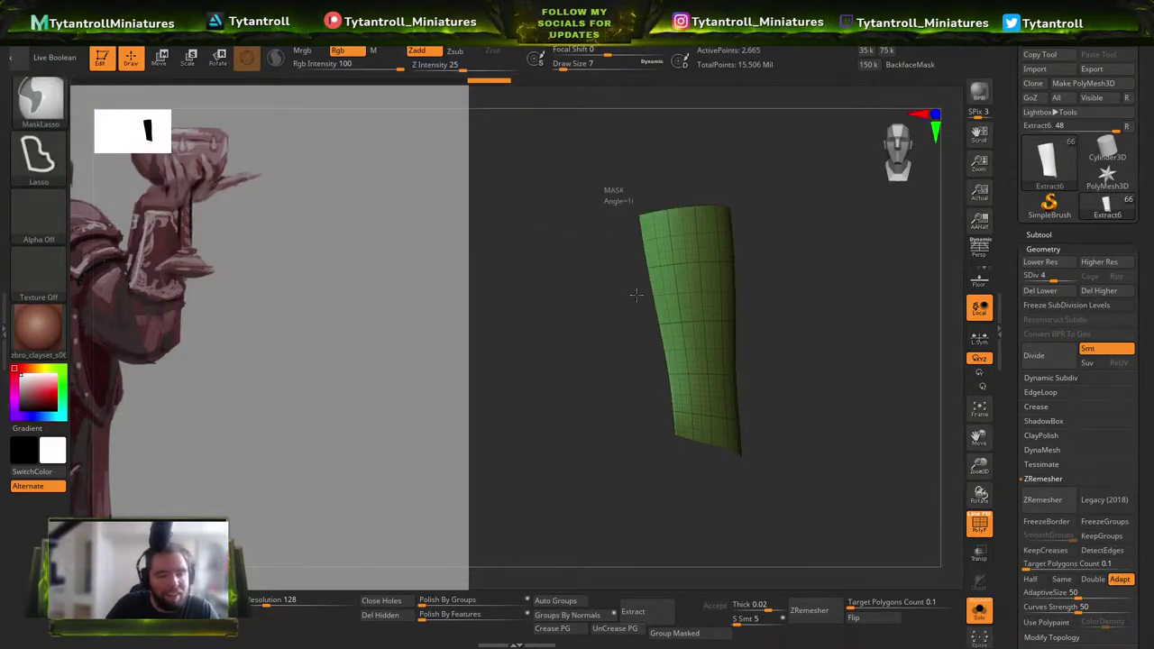
pyautogui.moveTo(686, 477)
pyautogui.keyDown('ctrl'); pyautogui.mouseDown()
pyautogui.moveTo(681, 391)
pyautogui.moveTo(635, 193)
pyautogui.mouseUp(); pyautogui.keyUp('ctrl')
pyautogui.moveTo(876, 227); pyautogui.dragTo(718, 205, button='right')
pyautogui.moveTo(717, 204); pyautogui.dragTo(657, 193)
pyautogui.moveTo(695, 147)
pyautogui.mouseDown()
pyautogui.moveTo(863, 216)
pyautogui.moveTo(643, 224)
pyautogui.mouseUp()
pyautogui.moveTo(824, 233)
pyautogui.keyDown('ctrl'); pyautogui.mouseDown()
pyautogui.moveTo(605, 177)
pyautogui.moveTo(904, 256)
pyautogui.moveTo(599, 216)
pyautogui.moveTo(726, 235)
pyautogui.moveTo(887, 215)
pyautogui.moveTo(876, 205)
pyautogui.moveTo(847, 224)
pyautogui.mouseUp(); pyautogui.keyUp('ctrl')
pyautogui.moveTo(818, 308)
pyautogui.keyDown('ctrl'); pyautogui.mouseDown()
pyautogui.moveTo(791, 535)
pyautogui.moveTo(856, 225)
pyautogui.moveTo(857, 253)
pyautogui.moveTo(818, 315)
pyautogui.mouseUp(); pyautogui.keyUp('ctrl')
pyautogui.hotkey('ctrl', 'z')
# Mask a matching band along the lower edge of the bracer surface.
pyautogui.moveTo(780, 465); pyautogui.dragTo(831, 461)
pyautogui.moveTo(701, 433)
pyautogui.keyDown('ctrl'); pyautogui.mouseDown()
pyautogui.moveTo(794, 502)
pyautogui.moveTo(822, 496)
pyautogui.mouseUp(); pyautogui.keyUp('ctrl')
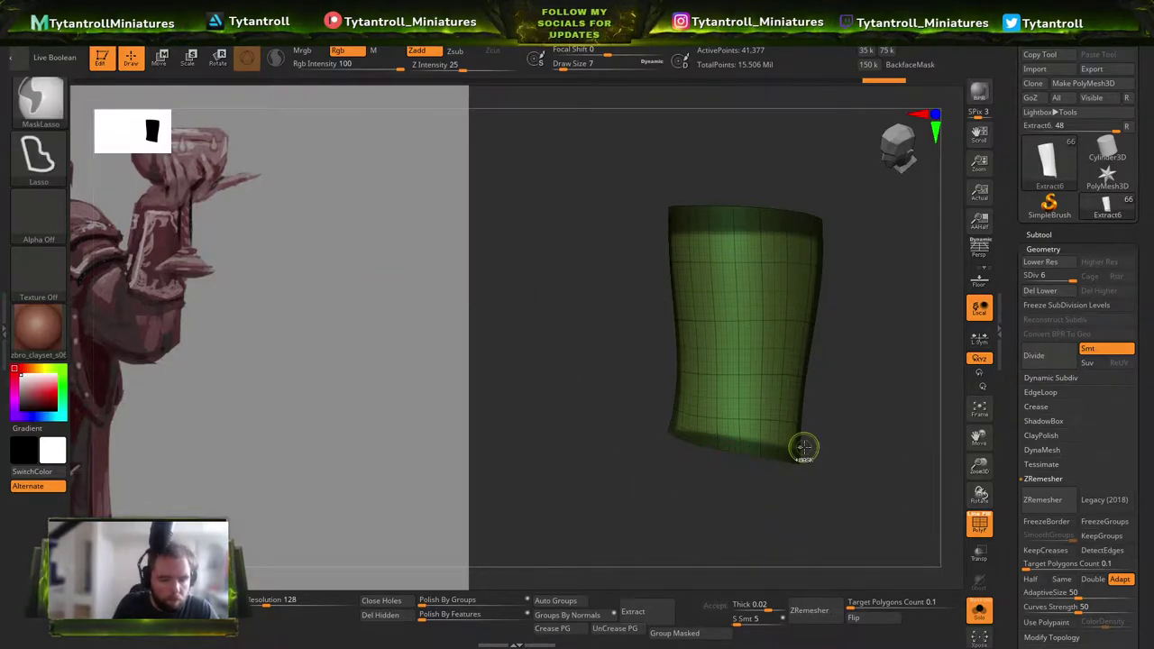
pyautogui.moveTo(757, 436)
pyautogui.keyDown('ctrl'); pyautogui.mouseDown()
pyautogui.moveTo(618, 420)
pyautogui.moveTo(888, 496)
pyautogui.mouseUp(); pyautogui.keyUp('ctrl')
# Mask a narrow band down one side edge, joining the upper and lower bands.
pyautogui.moveTo(947, 467)
pyautogui.mouseDown()
pyautogui.moveTo(636, 484)
pyautogui.moveTo(643, 465)
pyautogui.mouseUp()
pyautogui.moveTo(615, 302); pyautogui.dragTo(595, 301)
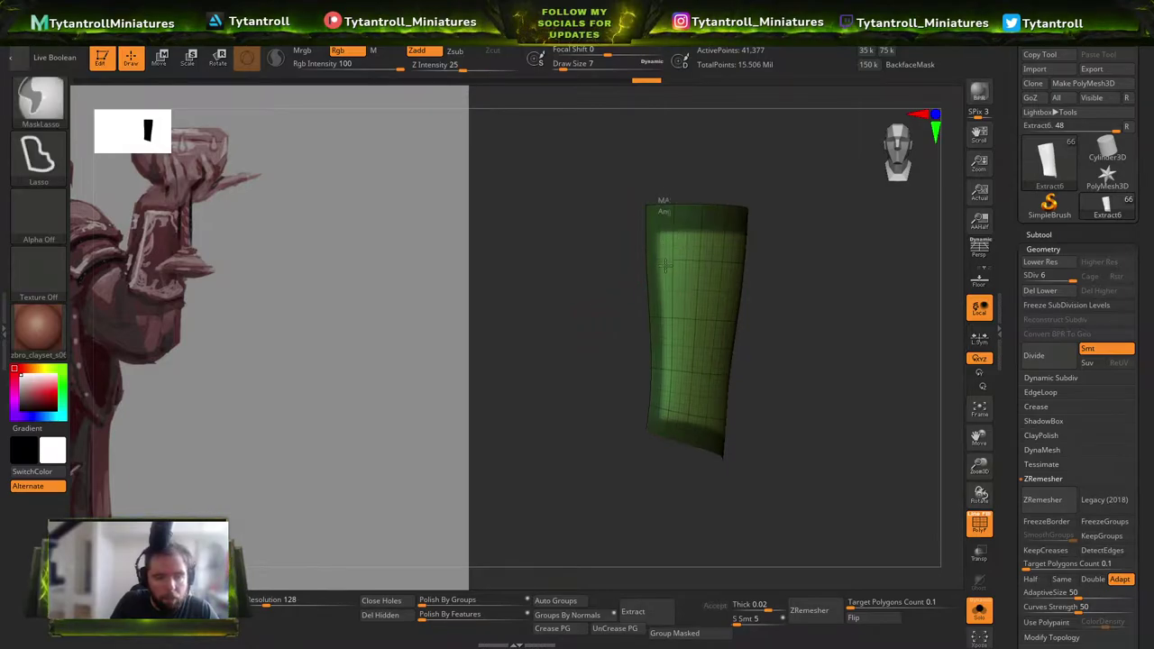
pyautogui.moveTo(670, 331)
pyautogui.keyDown('ctrl'); pyautogui.mouseDown()
pyautogui.moveTo(603, 450)
pyautogui.moveTo(613, 270)
pyautogui.mouseUp(); pyautogui.keyUp('ctrl')
# Mask a narrow band down the opposite side edge to close the border around the bracer surface.
pyautogui.moveTo(832, 267)
pyautogui.mouseDown()
pyautogui.moveTo(759, 523)
pyautogui.moveTo(734, 514)
pyautogui.mouseUp()
pyautogui.moveTo(820, 347); pyautogui.dragTo(836, 237)
pyautogui.moveTo(793, 408)
pyautogui.keyDown('ctrl'); pyautogui.mouseDown()
pyautogui.moveTo(906, 309)
pyautogui.moveTo(892, 281)
pyautogui.mouseUp(); pyautogui.keyUp('ctrl')
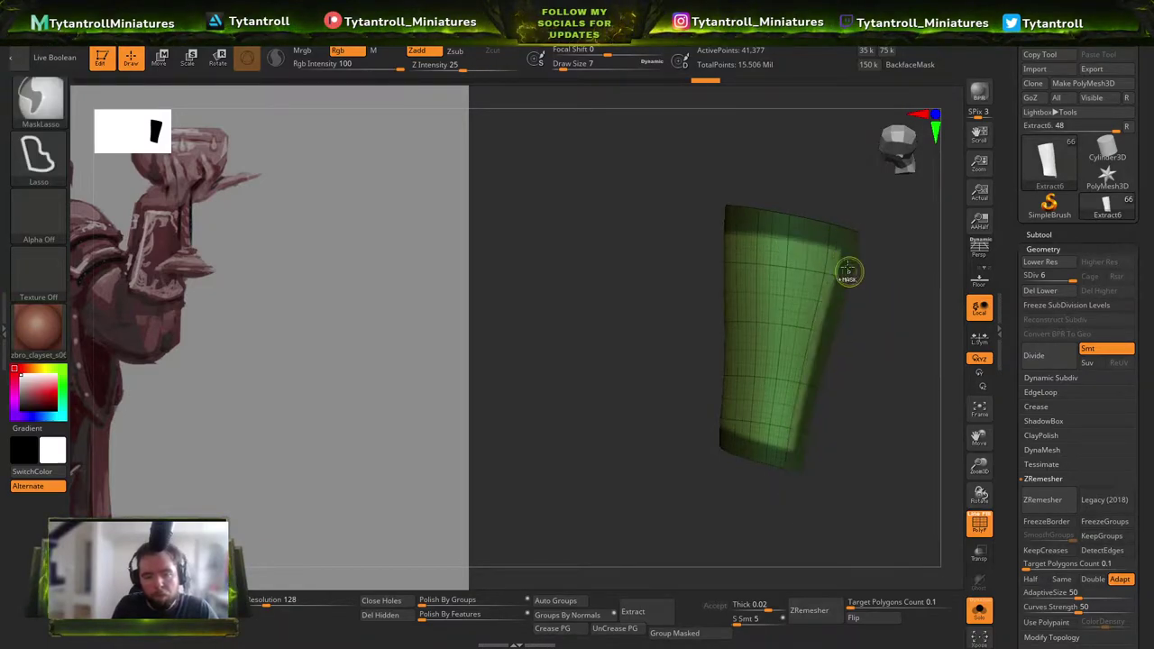
pyautogui.keyDown('ctrl'); pyautogui.moveTo(784, 453); pyautogui.dragTo(917, 245); pyautogui.keyUp('ctrl')
pyautogui.moveTo(905, 292)
pyautogui.mouseDown()
pyautogui.moveTo(880, 299)
pyautogui.moveTo(863, 286)
pyautogui.mouseUp()
pyautogui.moveTo(819, 244); pyautogui.dragTo(846, 262)
pyautogui.moveTo(789, 490)
pyautogui.keyDown('ctrl'); pyautogui.mouseDown()
pyautogui.moveTo(852, 298)
pyautogui.moveTo(802, 525)
pyautogui.moveTo(843, 259)
pyautogui.mouseUp(); pyautogui.keyUp('ctrl')
pyautogui.moveTo(816, 324)
pyautogui.keyDown('ctrl'); pyautogui.mouseDown()
pyautogui.moveTo(790, 528)
pyautogui.moveTo(852, 250)
pyautogui.mouseUp(); pyautogui.keyUp('ctrl')
# Switch the masking brush from MaskLasso to MaskPen.
pyautogui.moveTo(901, 423)
pyautogui.mouseDown()
pyautogui.moveTo(934, 412)
pyautogui.moveTo(923, 405)
pyautogui.moveTo(949, 571)
pyautogui.mouseUp()
pyautogui.press('b')
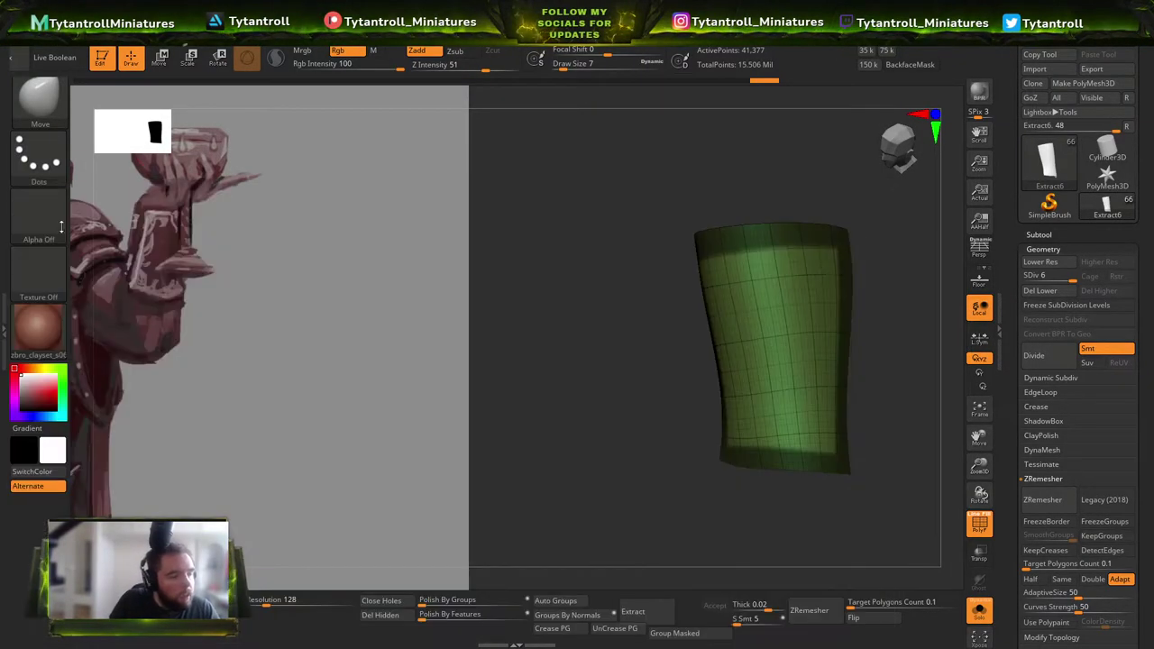
pyautogui.keyDown('ctrl'); pyautogui.click(40, 103); pyautogui.keyUp('ctrl')
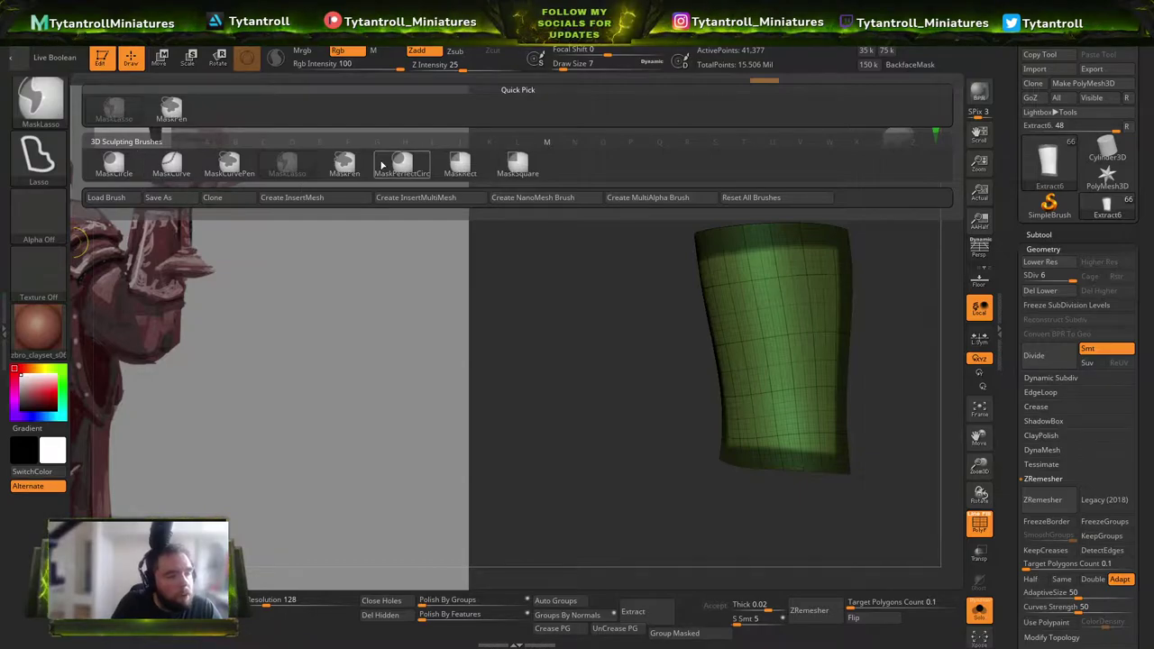
pyautogui.moveTo(425, 240)
pyautogui.mouseDown()
pyautogui.moveTo(613, 402)
pyautogui.moveTo(662, 379)
pyautogui.moveTo(708, 189)
pyautogui.mouseUp()
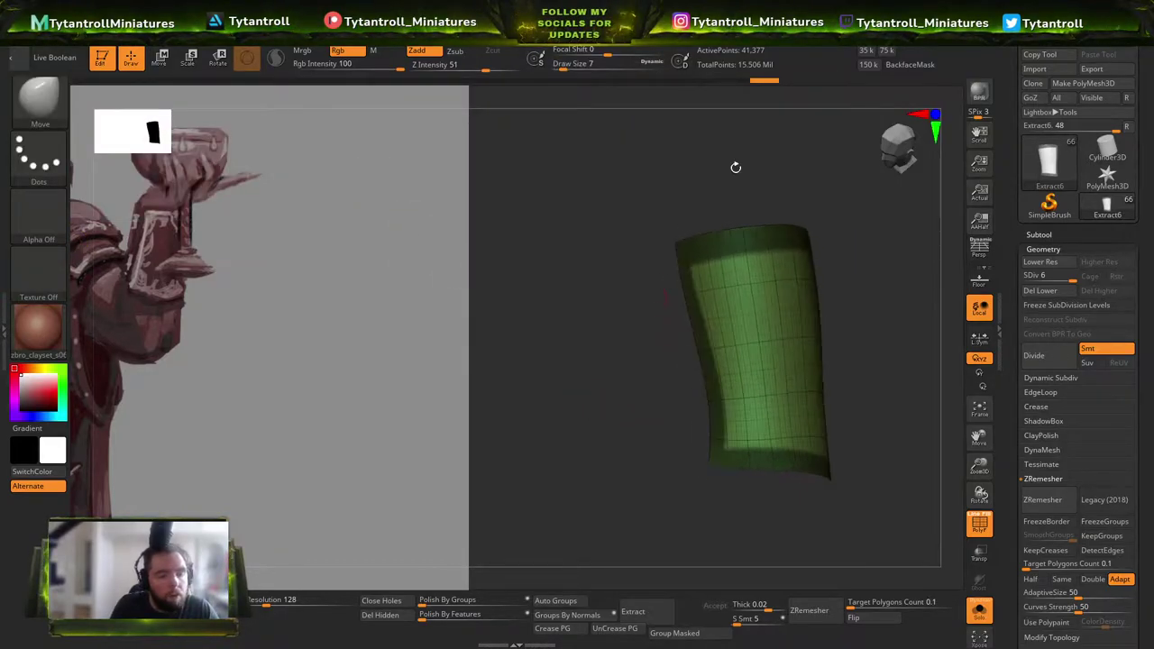
# Touch up the masked border around the bracer surface, using draw sizes 2 and 5.
pyautogui.moveTo(707, 231); pyautogui.dragTo(717, 235)
pyautogui.moveTo(902, 287); pyautogui.dragTo(727, 438)
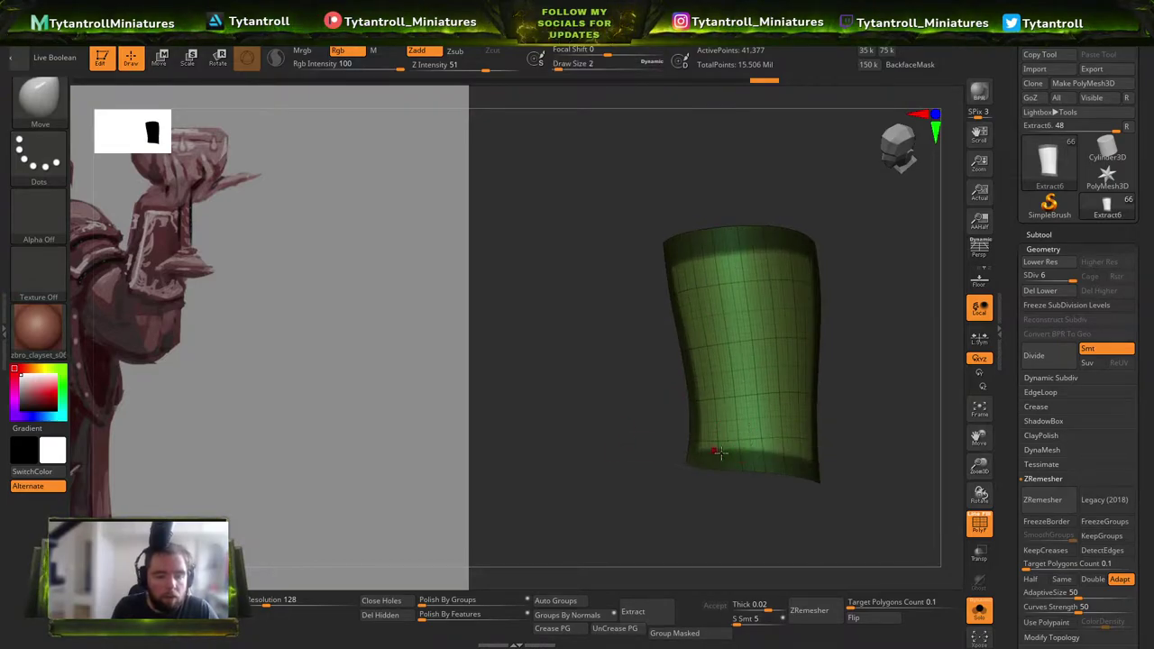
pyautogui.moveTo(785, 491); pyautogui.dragTo(690, 451)
pyautogui.moveTo(480, 319); pyautogui.dragTo(572, 419)
pyautogui.moveTo(851, 359); pyautogui.dragTo(868, 325)
pyautogui.moveTo(818, 202)
pyautogui.mouseDown()
pyautogui.moveTo(853, 268)
pyautogui.moveTo(837, 287)
pyautogui.mouseUp()
pyautogui.press(']')
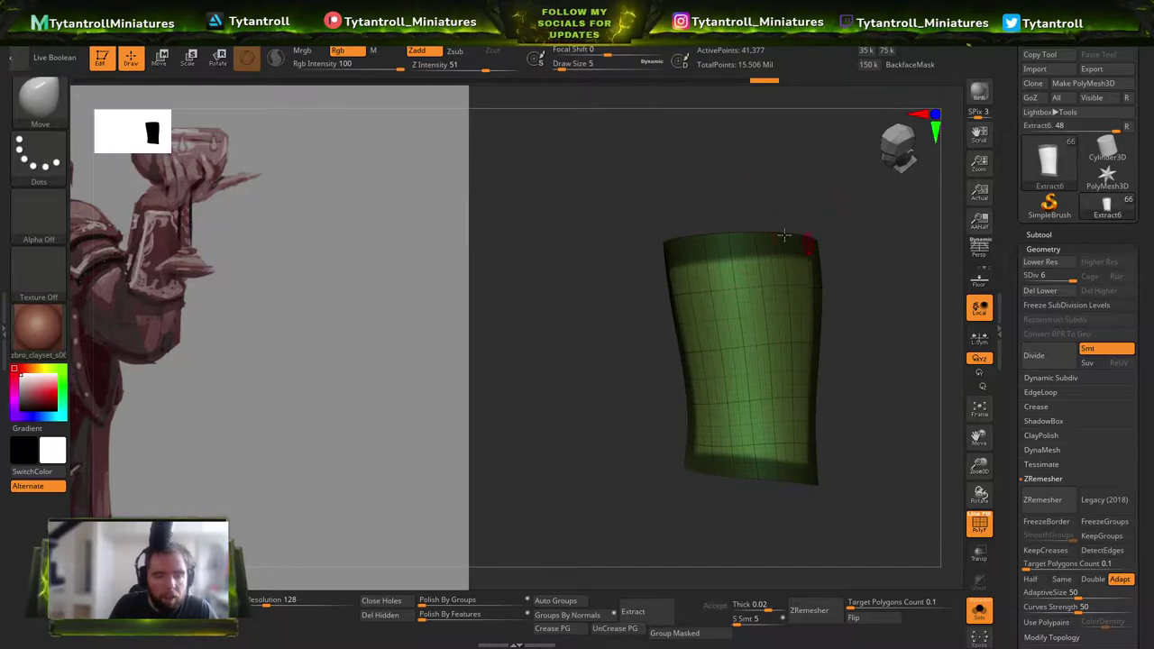
pyautogui.keyDown('ctrl'); pyautogui.moveTo(749, 268); pyautogui.dragTo(788, 295); pyautogui.keyUp('ctrl')
pyautogui.keyDown('ctrl'); pyautogui.moveTo(864, 274); pyautogui.dragTo(881, 289); pyautogui.keyUp('ctrl')
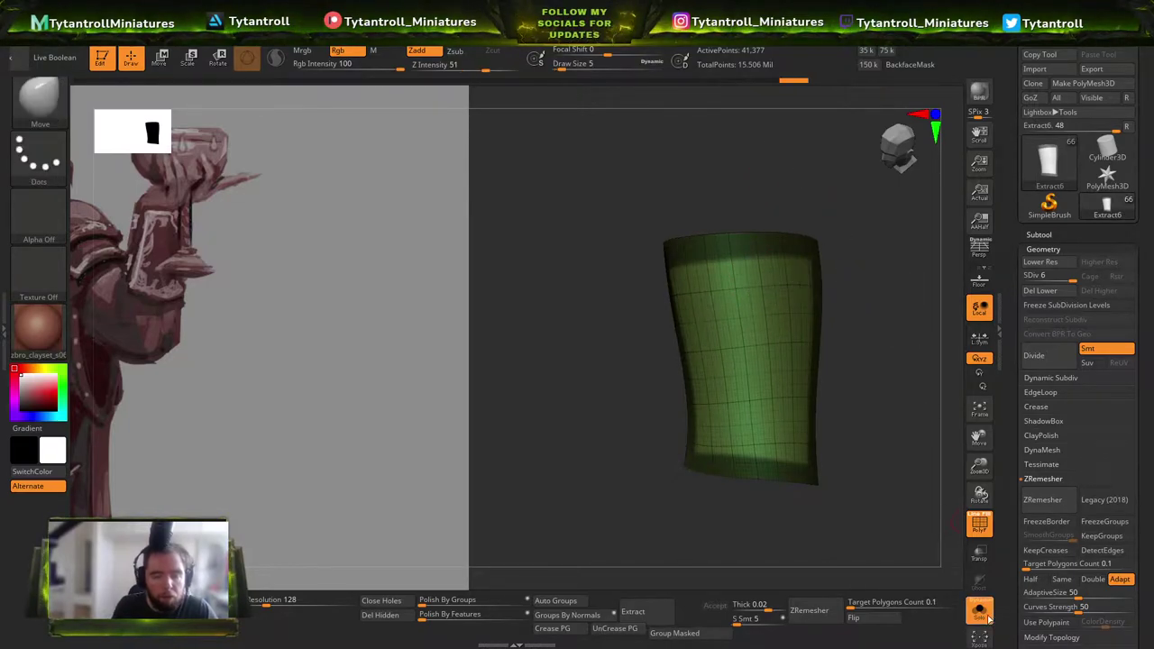
# Check the masked border on the character's arm, then isolate the bracer surface again.
pyautogui.click(980, 611)
pyautogui.moveTo(904, 401); pyautogui.dragTo(980, 502)
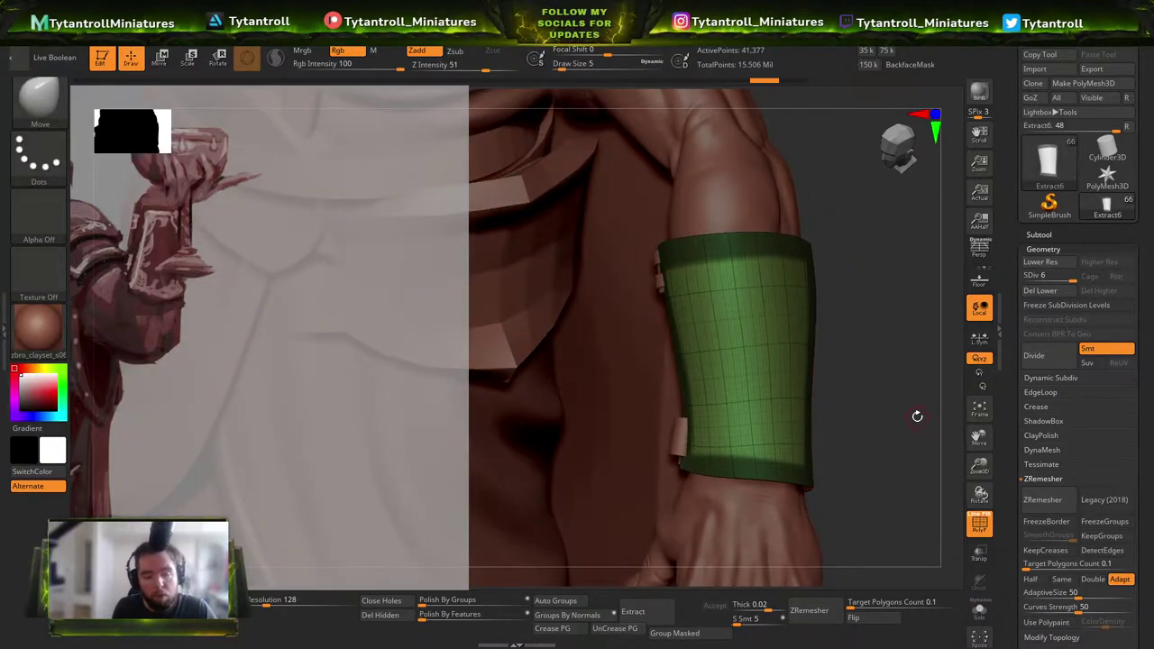
pyautogui.click(980, 611)
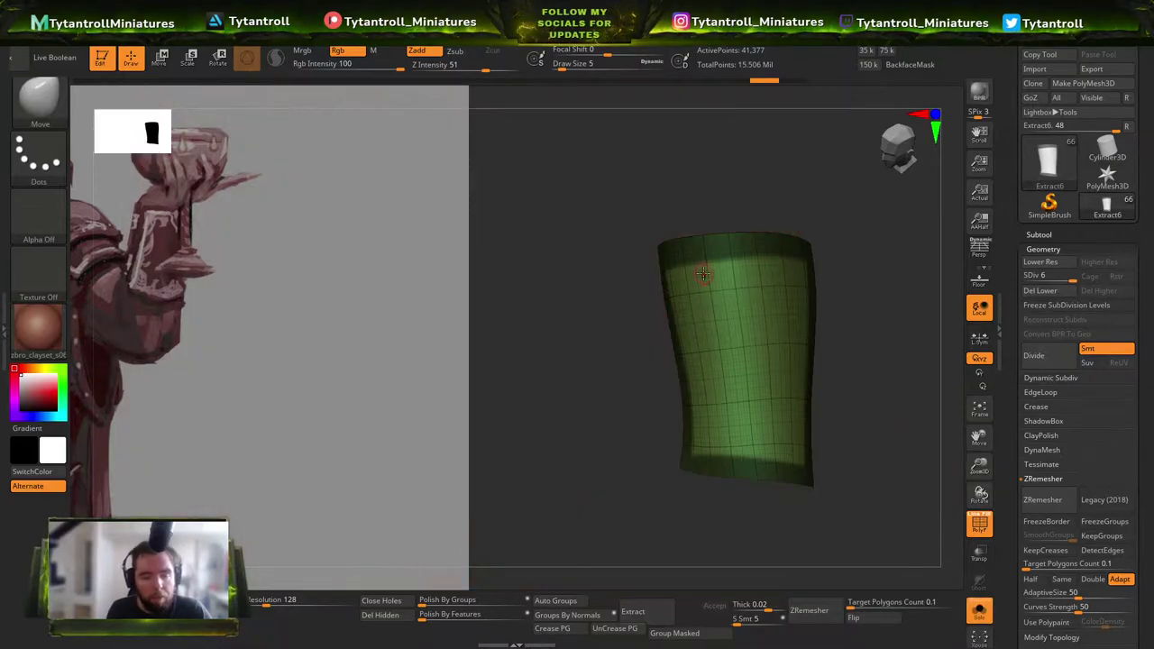
# Paint a curved mask hook descending from the upper border near one side, using MaskPen at draw size 2.
pyautogui.moveTo(884, 360); pyautogui.dragTo(881, 349)
pyautogui.press('s')
pyautogui.click(692, 269)
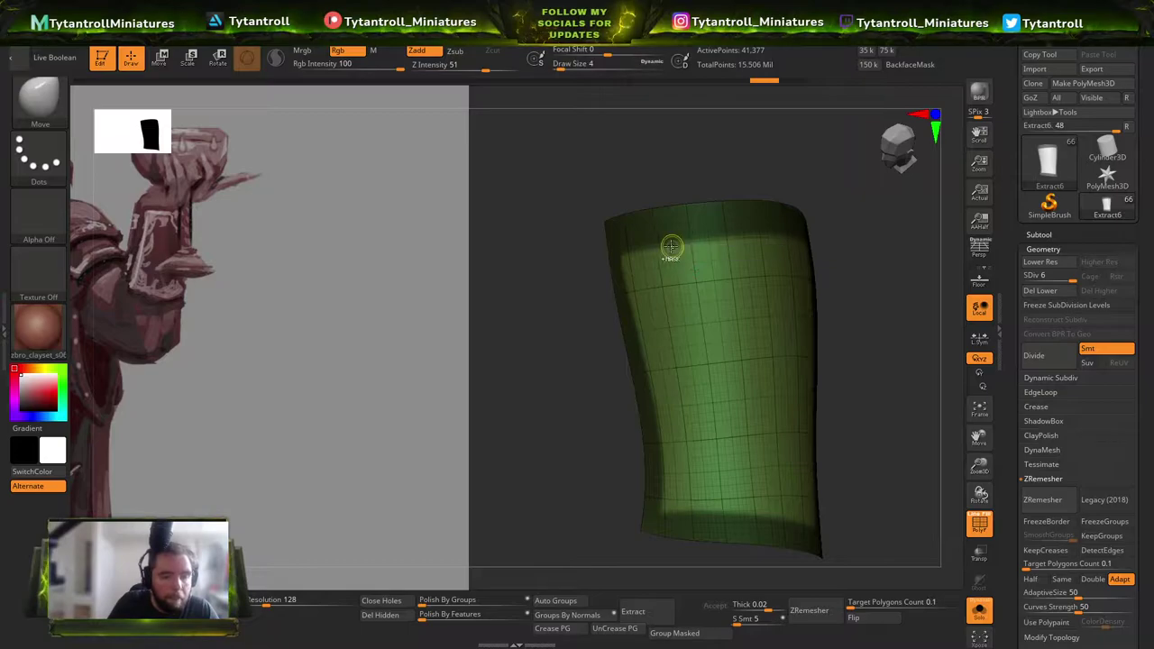
pyautogui.press('ctrl')
pyautogui.hotkey('ctrl', 'z')
pyautogui.press('s')
pyautogui.click(681, 283)
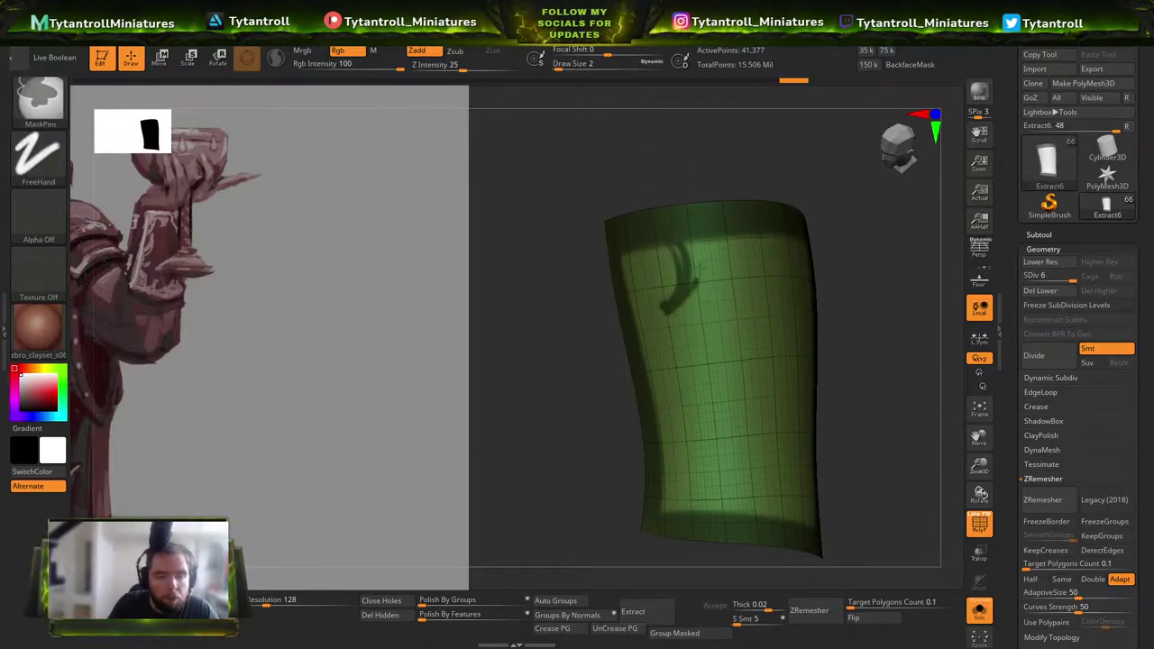
pyautogui.moveTo(679, 295)
pyautogui.keyDown('ctrl'); pyautogui.mouseDown()
pyautogui.moveTo(693, 261)
pyautogui.moveTo(683, 259)
pyautogui.mouseUp(); pyautogui.keyUp('ctrl')
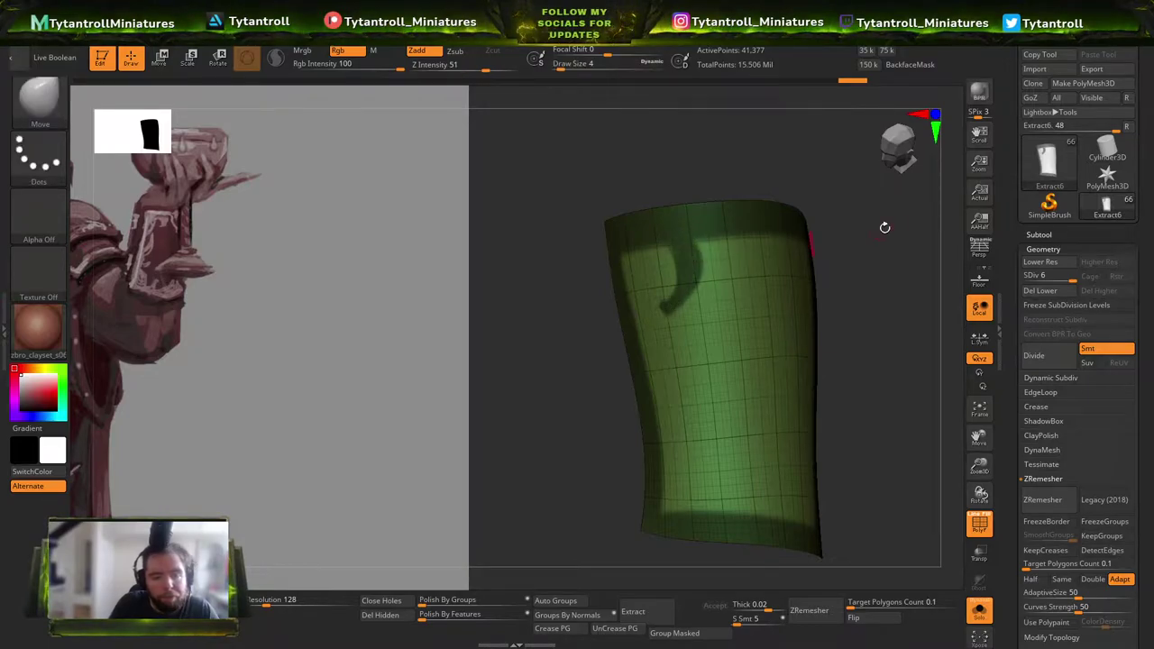
# Paint a mirrored mask hook from the upper border near the other side at draw size 3.
pyautogui.moveTo(863, 231); pyautogui.dragTo(843, 222)
pyautogui.press('ctrl')
pyautogui.press('s')
pyautogui.click(812, 303)
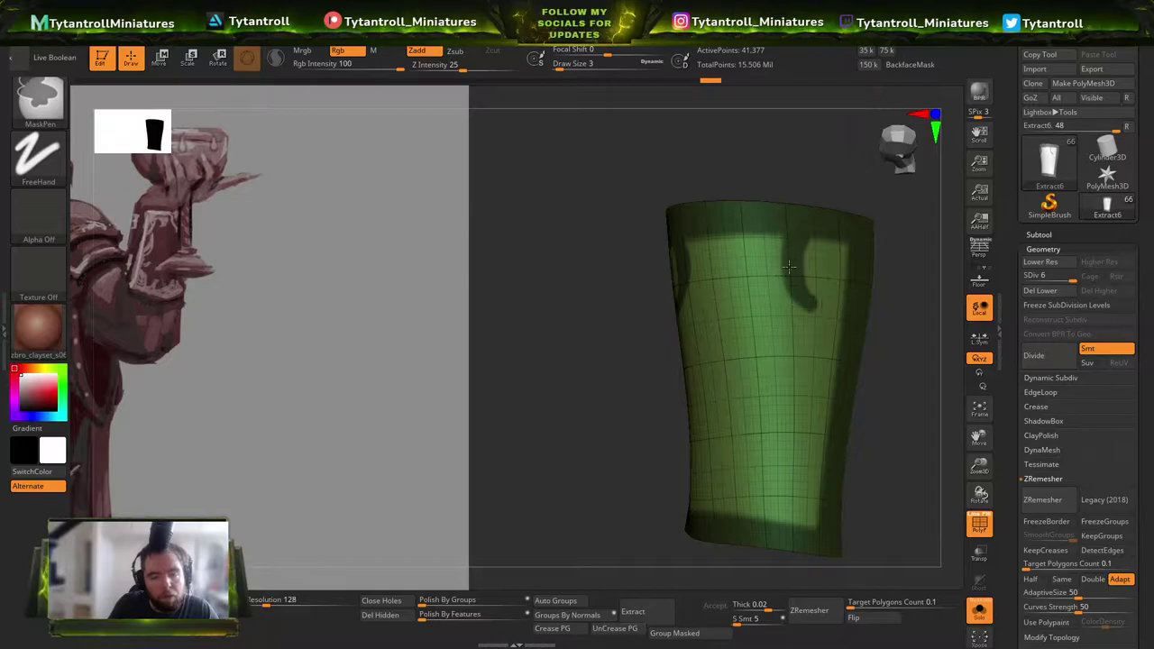
pyautogui.press('ctrl')
# Extend both mask hooks and taper their tips with MaskPen at draw sizes 1 and 2.
pyautogui.moveTo(892, 273); pyautogui.dragTo(908, 234)
pyautogui.moveTo(610, 336); pyautogui.dragTo(615, 358)
pyautogui.moveTo(915, 275); pyautogui.dragTo(816, 302)
pyautogui.moveTo(605, 394); pyautogui.dragTo(671, 347)
pyautogui.moveTo(861, 236); pyautogui.dragTo(810, 223)
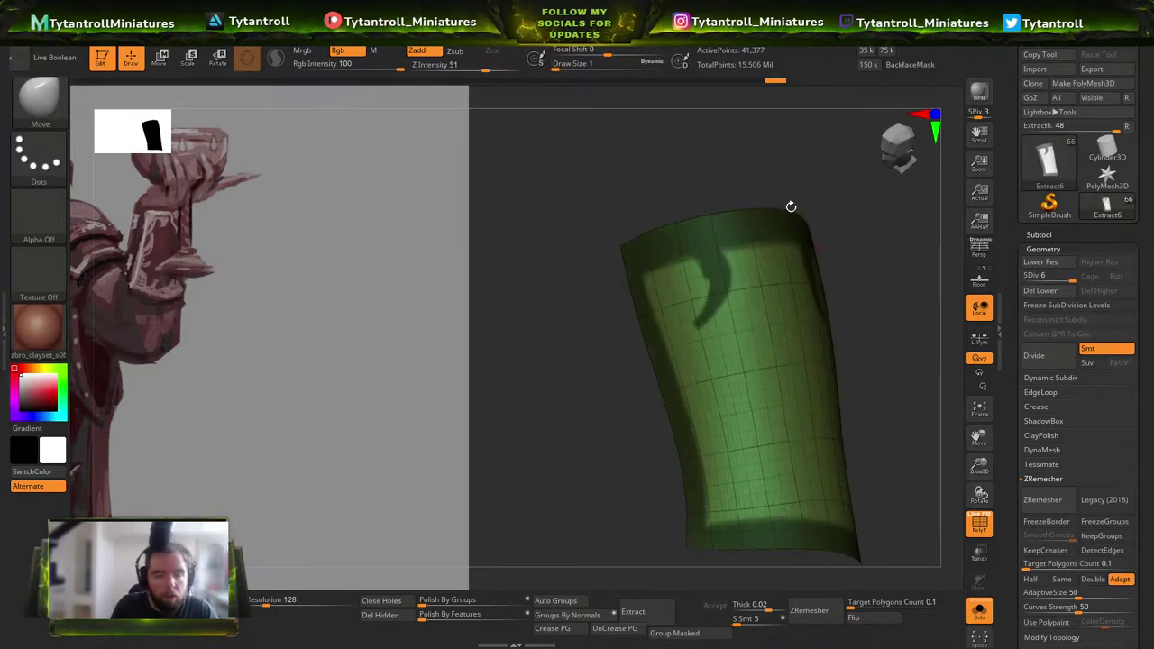
pyautogui.moveTo(915, 270); pyautogui.dragTo(833, 280)
pyautogui.moveTo(631, 374); pyautogui.dragTo(692, 326)
pyautogui.press('ctrl')
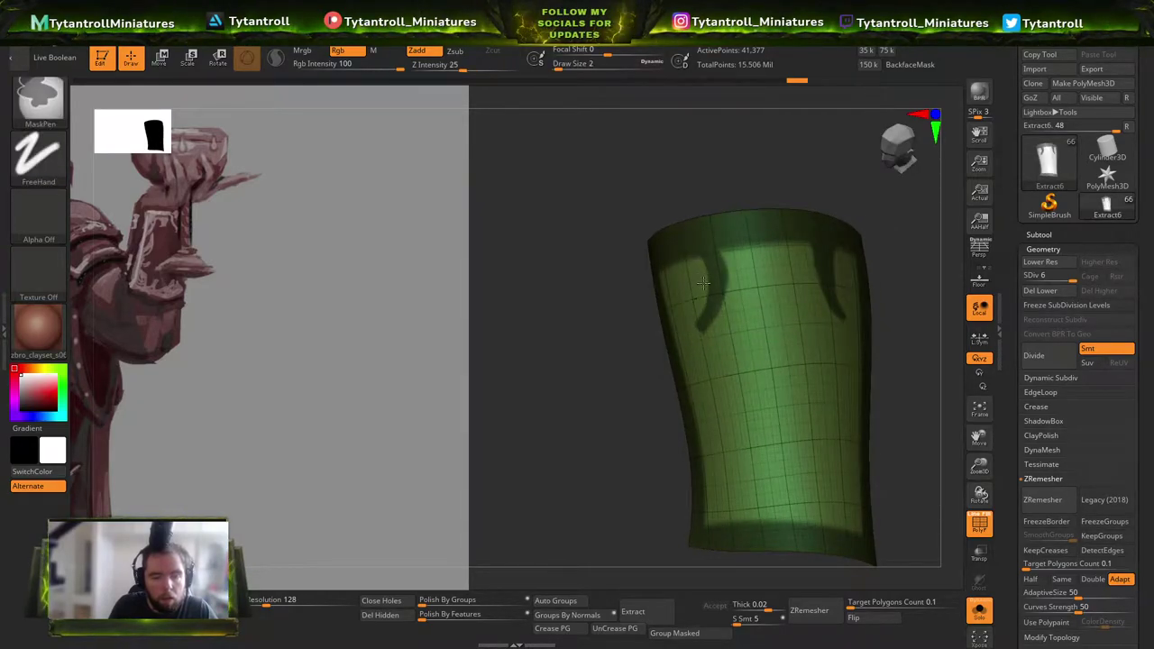
# Thicken both mask hooks and smooth their curves into the upper border, using draw sizes 4 and 2.
pyautogui.moveTo(877, 278)
pyautogui.mouseDown()
pyautogui.moveTo(891, 275)
pyautogui.moveTo(876, 276)
pyautogui.moveTo(875, 303)
pyautogui.moveTo(852, 293)
pyautogui.mouseUp()
pyautogui.moveTo(893, 219); pyautogui.dragTo(880, 221)
pyautogui.press('ctrl')
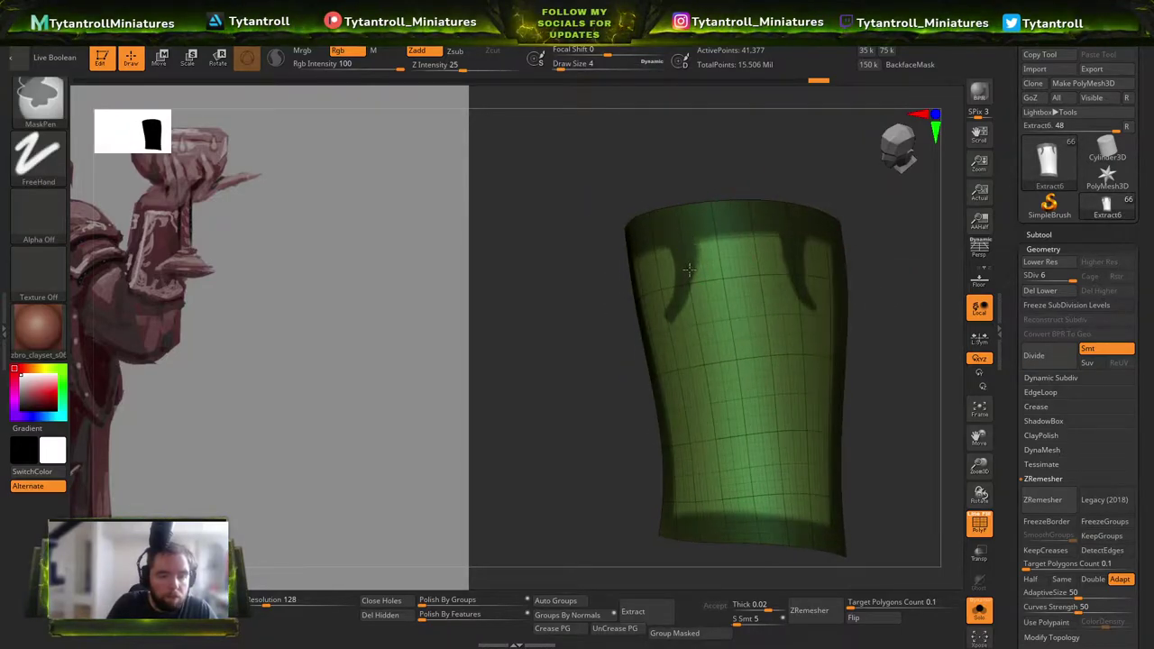
pyautogui.moveTo(672, 309); pyautogui.dragTo(806, 258)
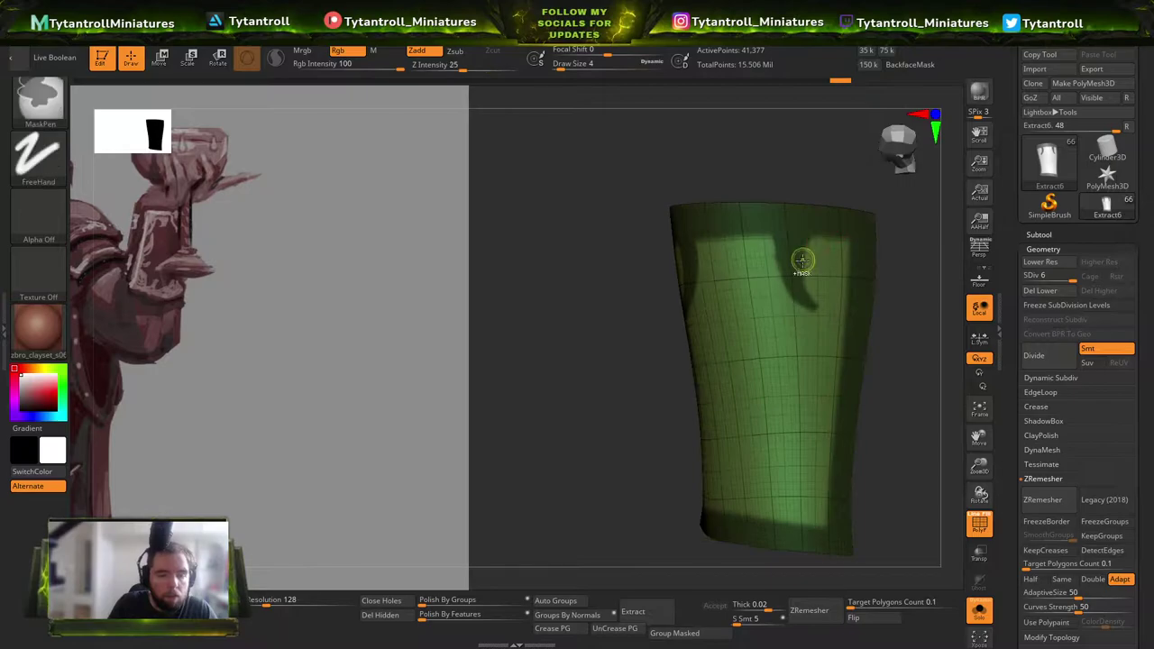
pyautogui.keyDown('ctrl'); pyautogui.moveTo(812, 298); pyautogui.dragTo(814, 304); pyautogui.keyUp('ctrl')
pyautogui.press('[')
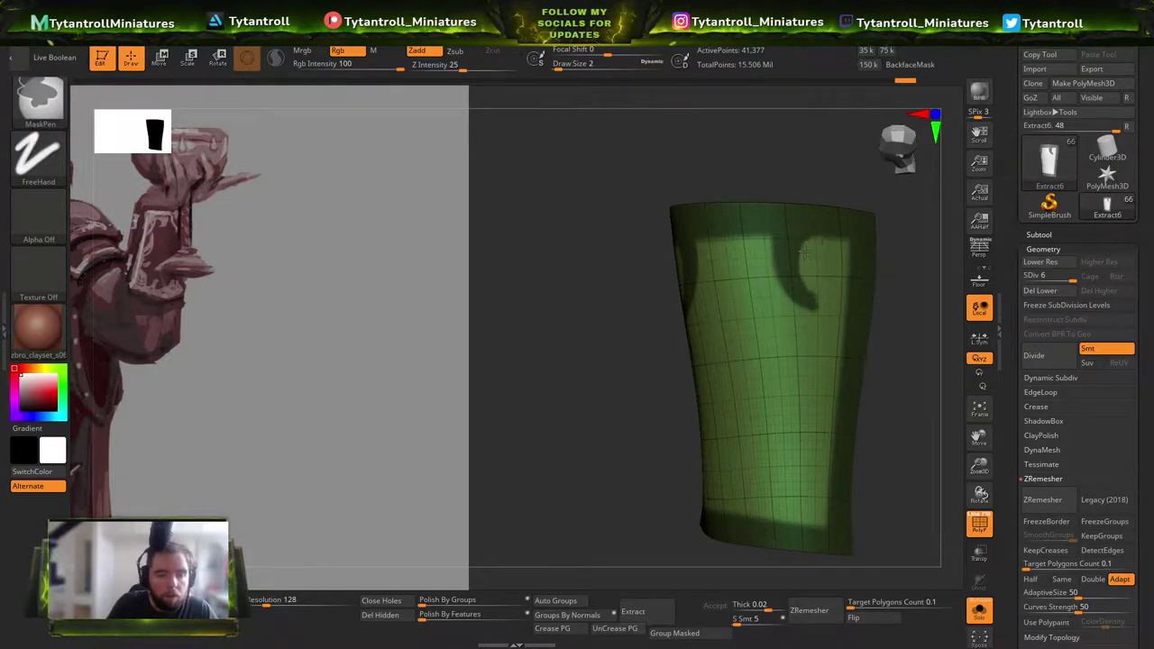
pyautogui.moveTo(908, 253)
pyautogui.mouseDown()
pyautogui.moveTo(919, 246)
pyautogui.moveTo(907, 237)
pyautogui.moveTo(713, 324)
pyautogui.mouseUp()
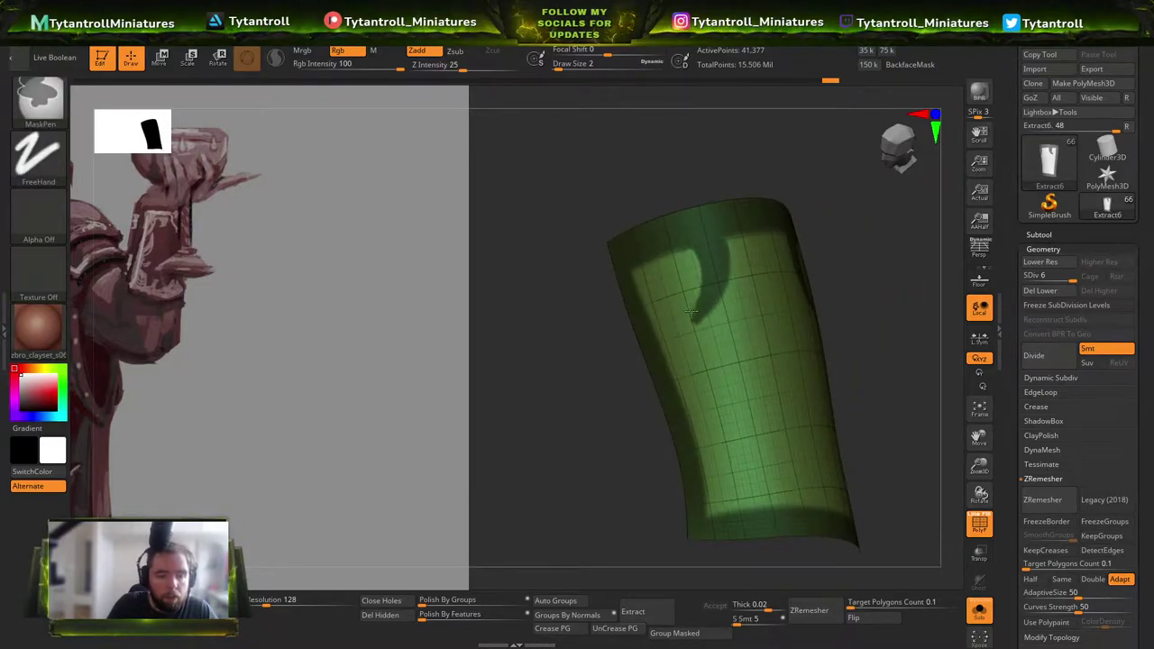
pyautogui.moveTo(689, 256)
pyautogui.mouseDown()
pyautogui.moveTo(588, 325)
pyautogui.moveTo(595, 368)
pyautogui.moveTo(629, 348)
pyautogui.moveTo(894, 296)
pyautogui.moveTo(572, 368)
pyautogui.moveTo(668, 309)
pyautogui.moveTo(822, 318)
pyautogui.moveTo(669, 335)
pyautogui.moveTo(819, 326)
pyautogui.moveTo(724, 329)
pyautogui.mouseUp()
# Paint two parallel mask bands across the middle of the bracer between its side borders at draw size 3.
pyautogui.press('ctrl')
pyautogui.hotkey('ctrl', 'z')
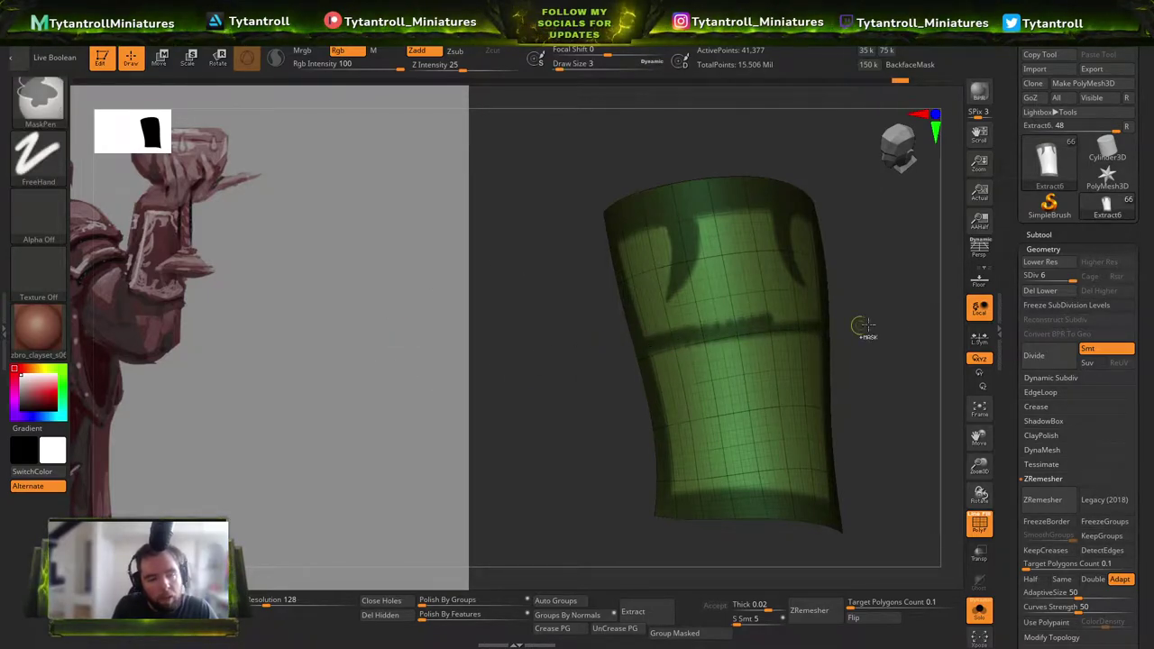
pyautogui.moveTo(847, 327); pyautogui.dragTo(738, 339)
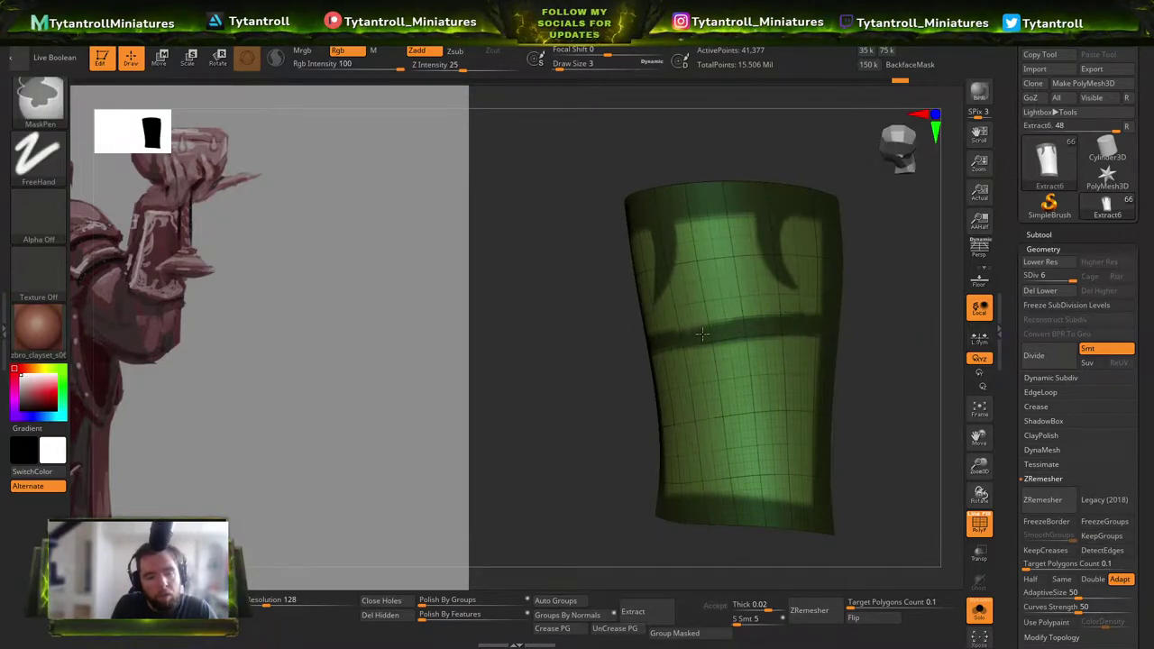
pyautogui.moveTo(600, 404)
pyautogui.mouseDown()
pyautogui.moveTo(640, 379)
pyautogui.moveTo(752, 368)
pyautogui.moveTo(726, 367)
pyautogui.mouseUp()
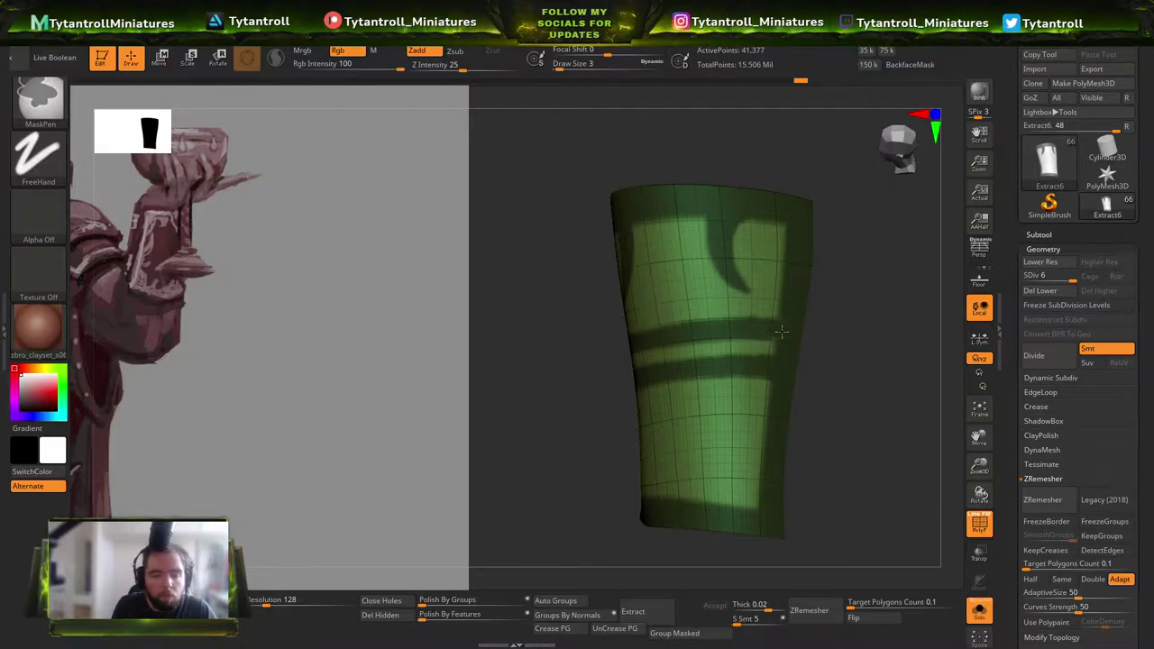
pyautogui.moveTo(875, 322); pyautogui.dragTo(684, 345)
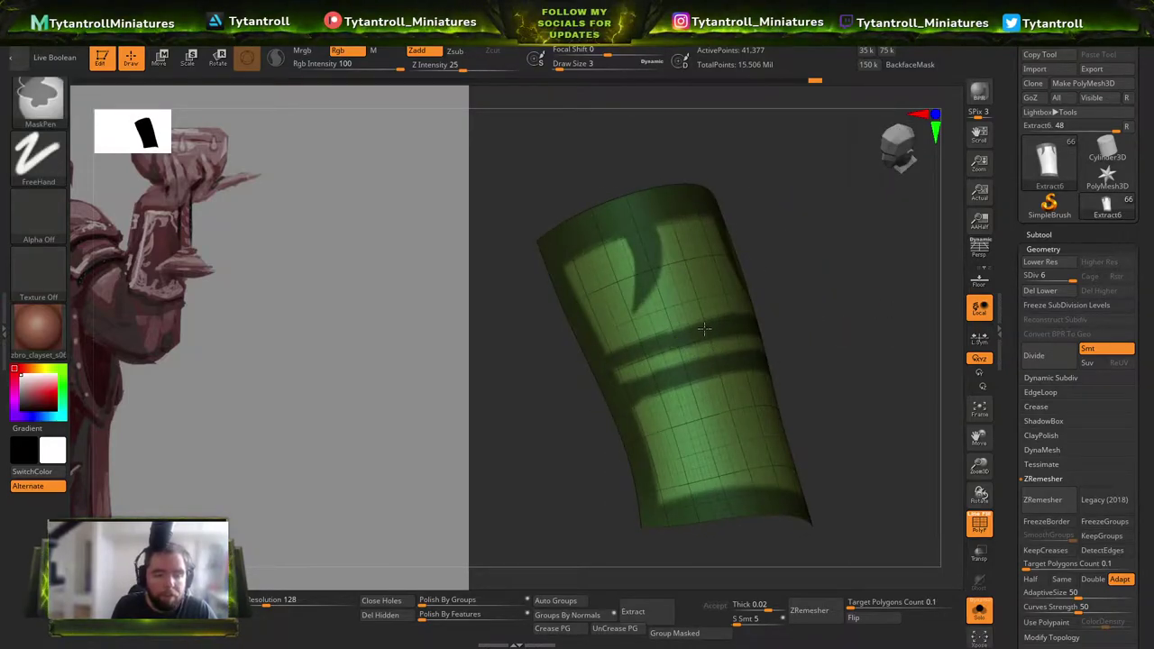
# Mask a curved fillet in the upper corner of the bracer's near side border with MaskPen at draw size 2.
pyautogui.keyDown('alt'); pyautogui.moveTo(840, 284); pyautogui.dragTo(842, 275); pyautogui.keyUp('alt')
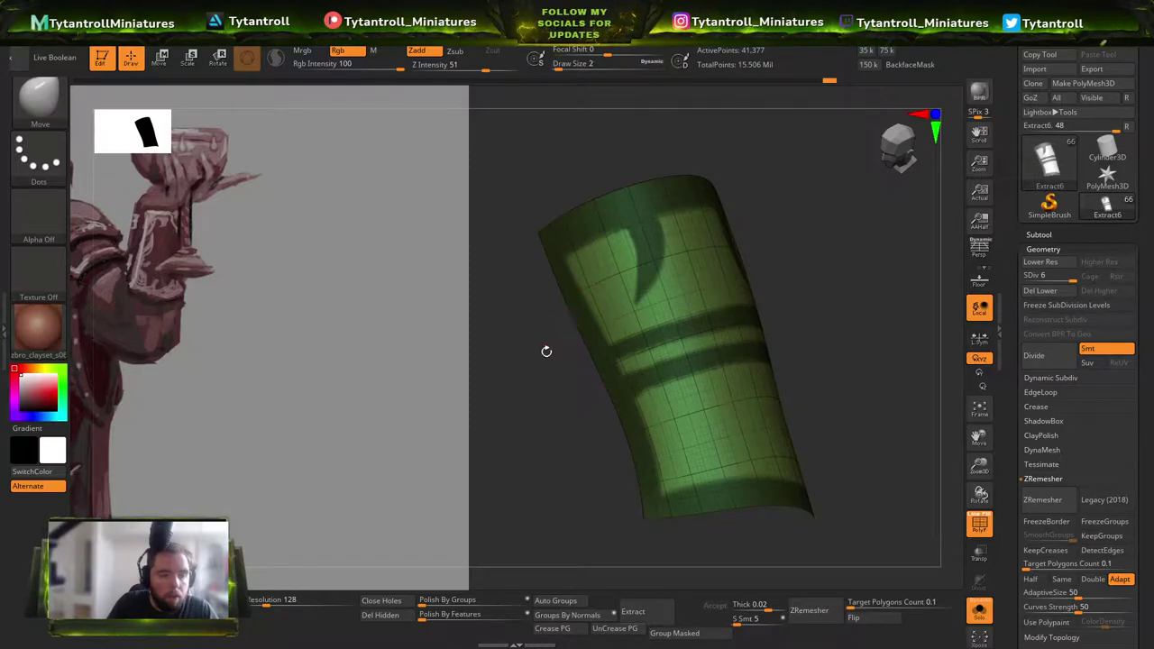
pyautogui.keyDown('shift'); pyautogui.moveTo(547, 348); pyautogui.dragTo(532, 343); pyautogui.keyUp('shift')
pyautogui.keyDown('ctrl'); pyautogui.moveTo(592, 229); pyautogui.dragTo(598, 287); pyautogui.keyUp('ctrl')
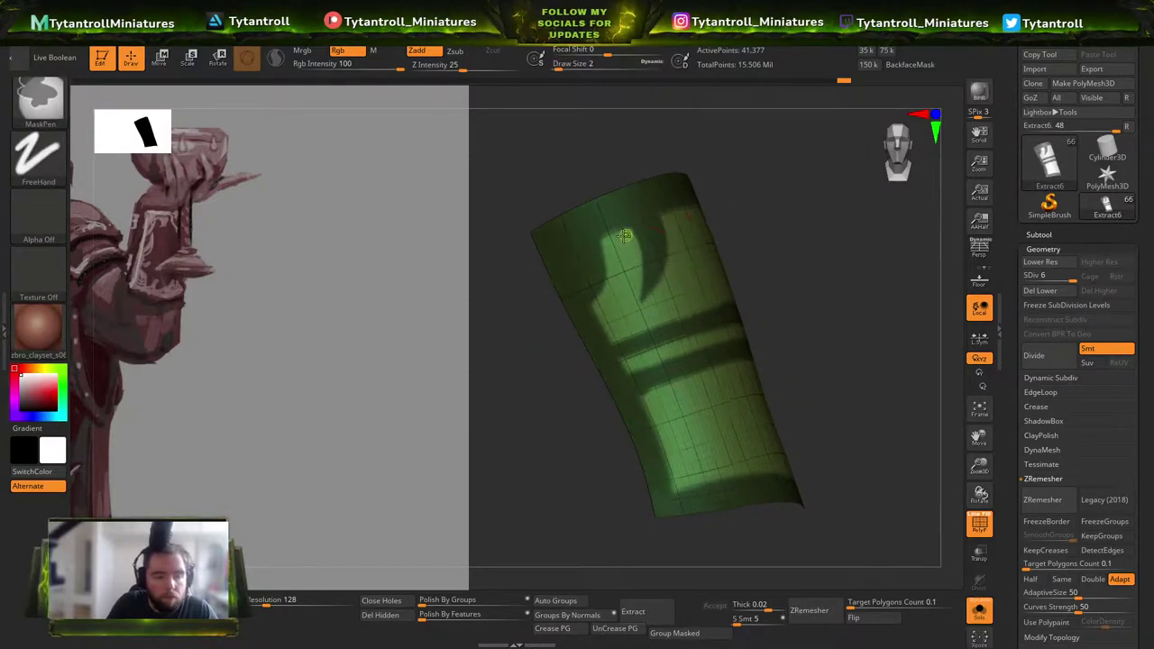
pyautogui.moveTo(829, 183); pyautogui.dragTo(610, 274)
# Erase the second hook's mask and mask a matching curved fillet in the bracer's other upper corner at draw size 3.
pyautogui.moveTo(887, 216)
pyautogui.mouseDown()
pyautogui.moveTo(907, 204)
pyautogui.moveTo(854, 221)
pyautogui.mouseUp()
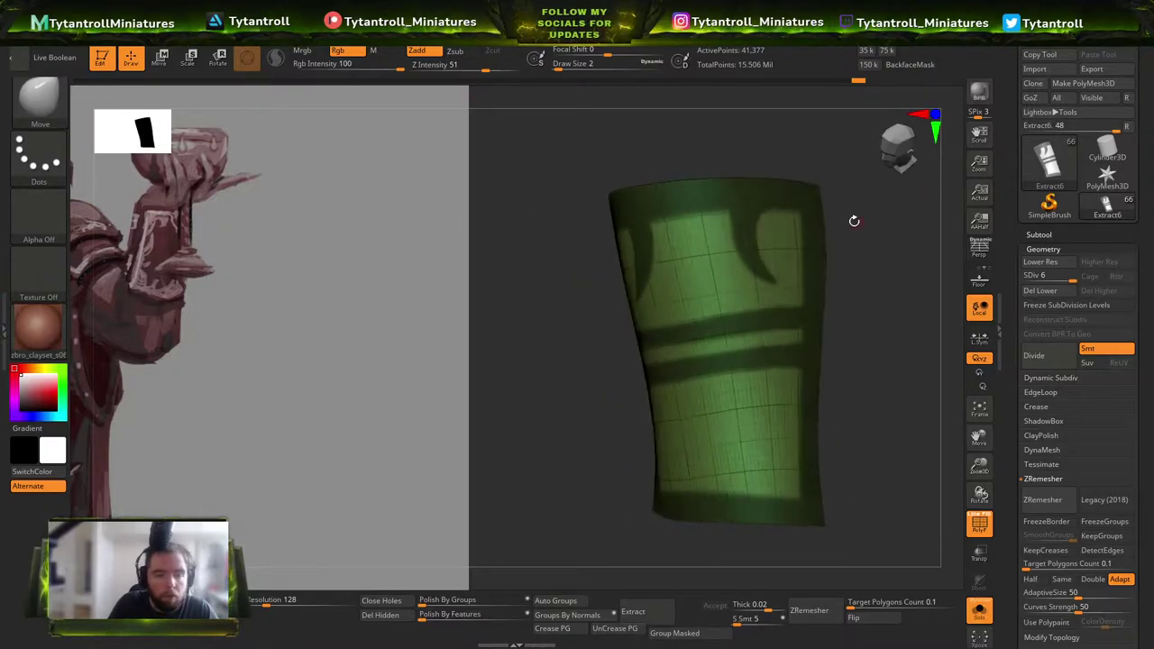
pyautogui.keyDown('ctrl'); pyautogui.keyDown('alt'); pyautogui.moveTo(734, 224); pyautogui.dragTo(766, 219); pyautogui.keyUp('alt'); pyautogui.keyUp('ctrl')
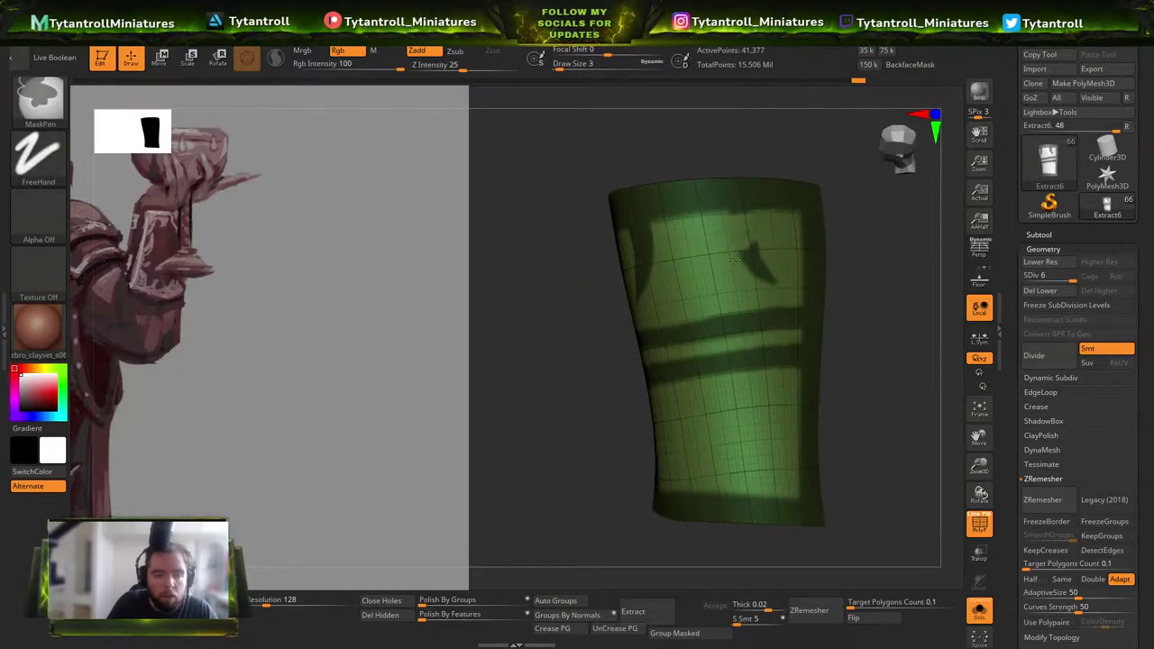
pyautogui.moveTo(860, 214); pyautogui.dragTo(845, 214)
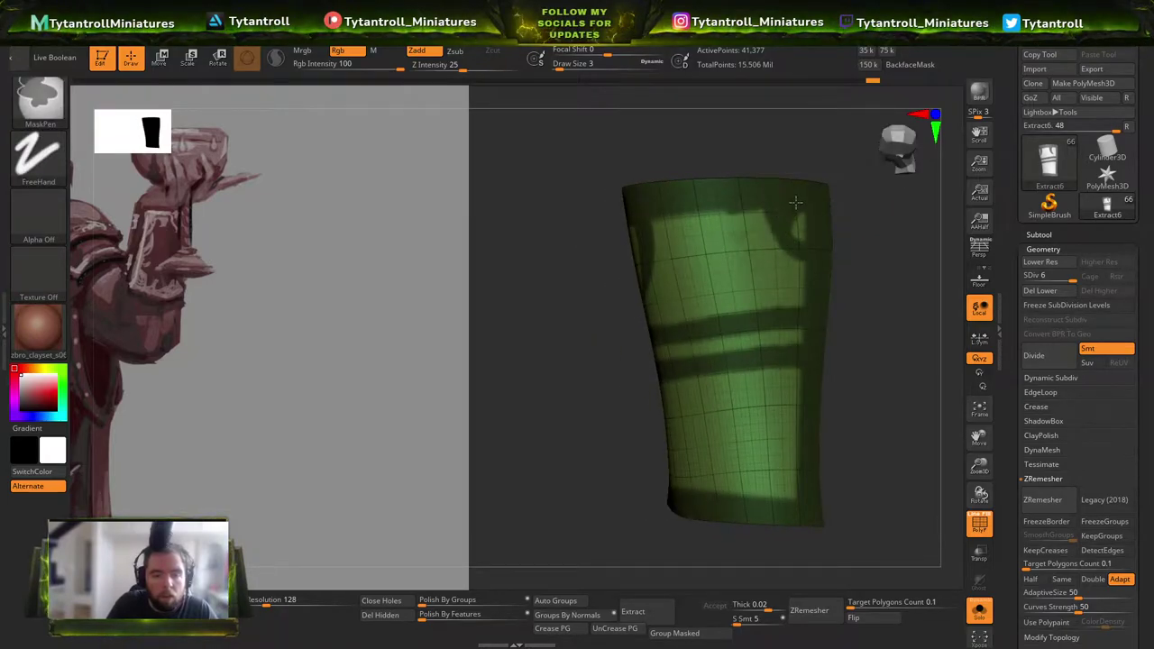
pyautogui.moveTo(860, 258)
pyautogui.mouseDown()
pyautogui.moveTo(829, 239)
pyautogui.moveTo(865, 223)
pyautogui.moveTo(834, 218)
pyautogui.mouseUp()
pyautogui.keyDown('ctrl'); pyautogui.keyDown('alt'); pyautogui.moveTo(731, 237); pyautogui.dragTo(765, 223); pyautogui.keyUp('alt'); pyautogui.keyUp('ctrl')
pyautogui.moveTo(844, 215); pyautogui.dragTo(817, 204)
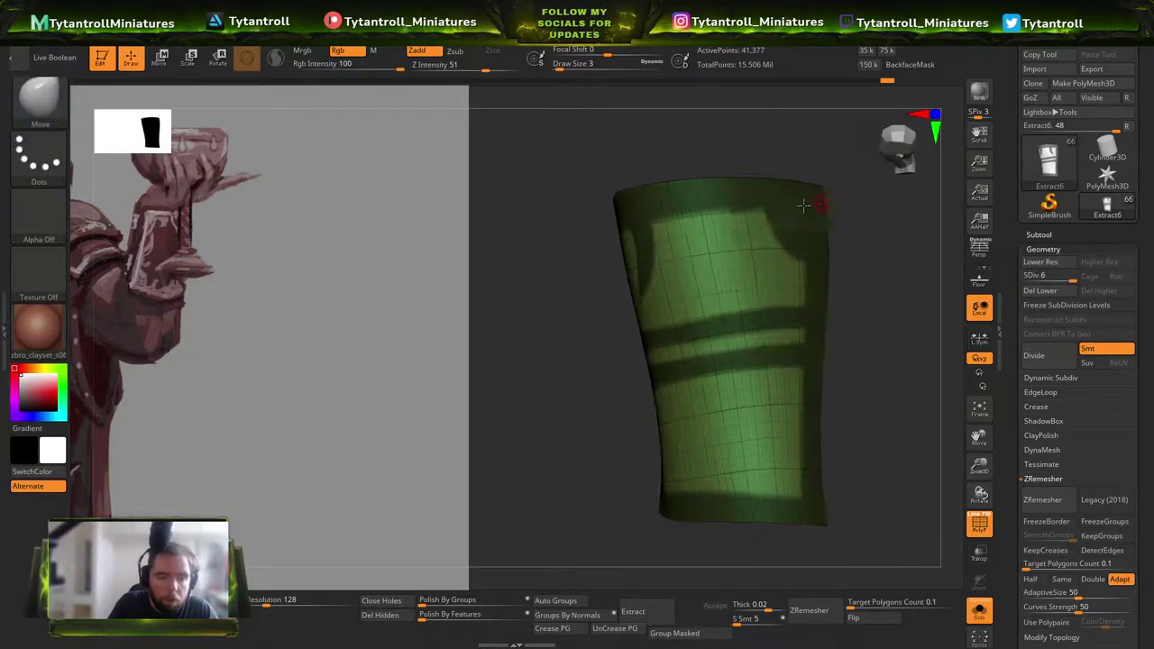
# Repaint the second mask hook from the upper border, blending its base and tapering its tip into a smooth curve.
pyautogui.press('ctrl')
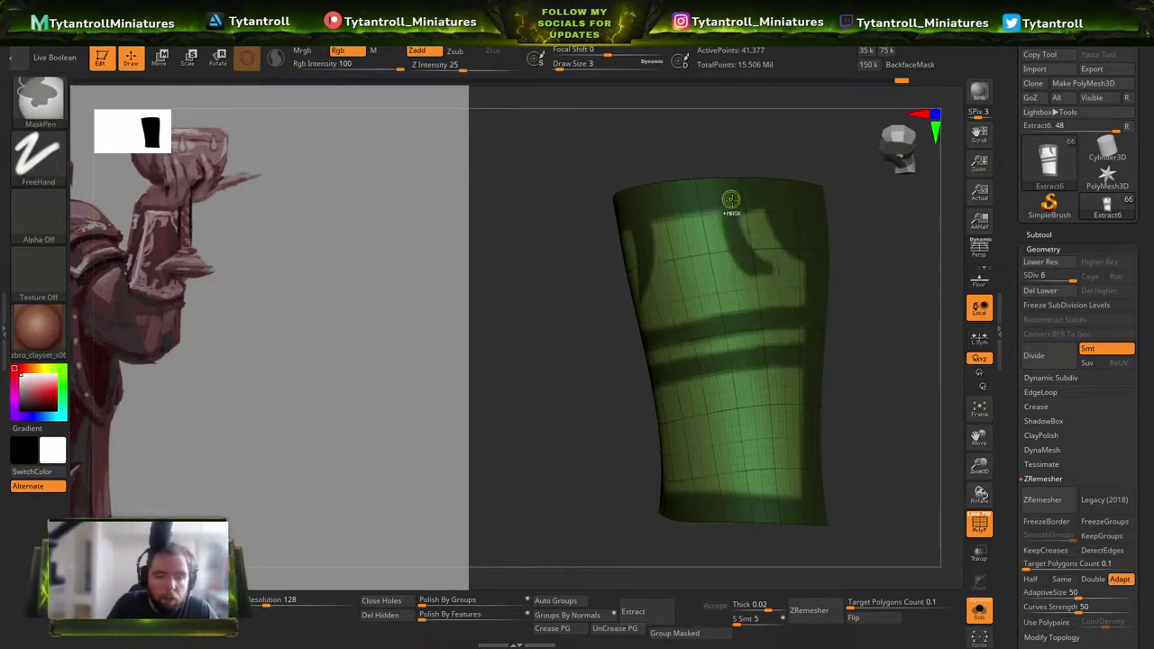
pyautogui.hotkey('ctrl', 'z')
pyautogui.press('s')
pyautogui.click(755, 274)
pyautogui.keyDown('ctrl'); pyautogui.moveTo(757, 273); pyautogui.dragTo(735, 219); pyautogui.keyUp('ctrl')
pyautogui.press('s')
pyautogui.click(749, 259)
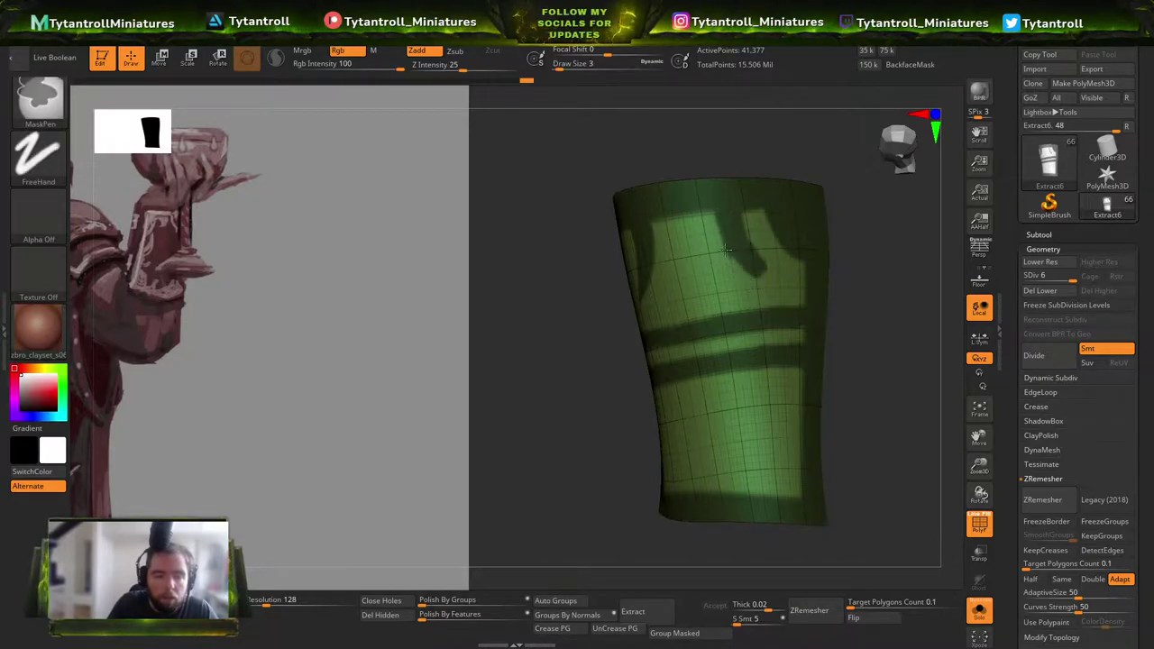
pyautogui.moveTo(871, 214)
pyautogui.mouseDown()
pyautogui.moveTo(891, 206)
pyautogui.moveTo(857, 221)
pyautogui.mouseUp()
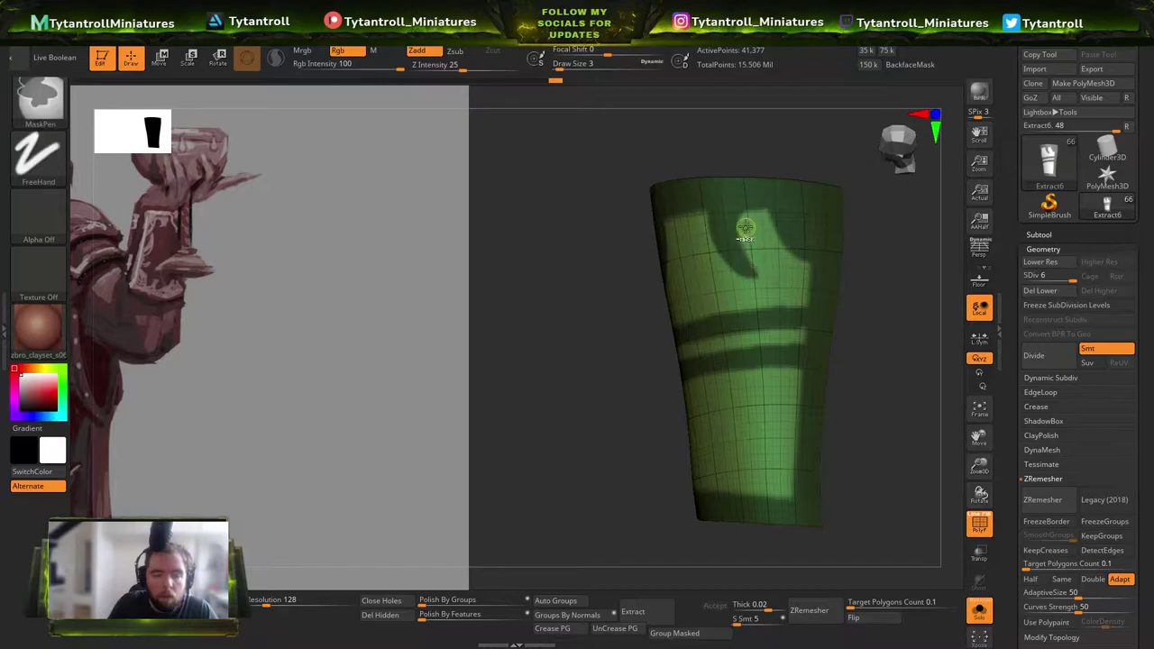
pyautogui.moveTo(850, 260)
pyautogui.mouseDown()
pyautogui.moveTo(909, 286)
pyautogui.moveTo(872, 258)
pyautogui.moveTo(772, 265)
pyautogui.mouseUp()
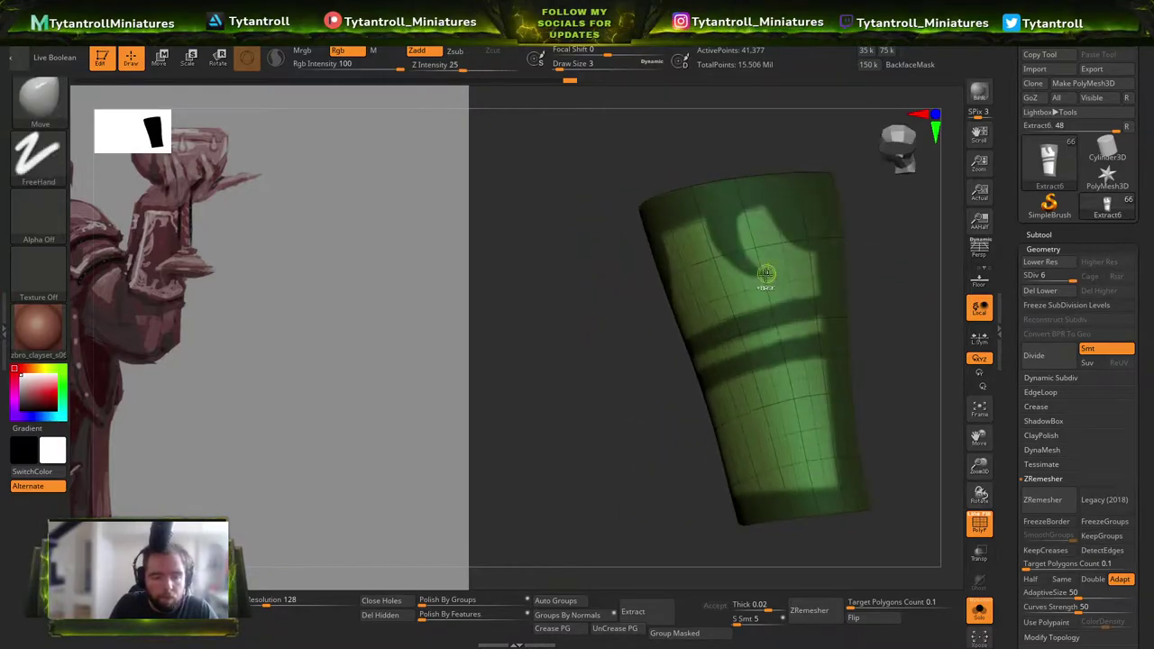
# Mask a round dot between the two hooks on the upper half of the bracer.
pyautogui.moveTo(865, 255)
pyautogui.mouseDown()
pyautogui.moveTo(944, 243)
pyautogui.moveTo(878, 240)
pyautogui.moveTo(888, 266)
pyautogui.mouseUp()
pyautogui.moveTo(623, 345)
pyautogui.mouseDown()
pyautogui.moveTo(875, 240)
pyautogui.moveTo(708, 297)
pyautogui.moveTo(714, 282)
pyautogui.moveTo(863, 268)
pyautogui.moveTo(590, 343)
pyautogui.moveTo(856, 193)
pyautogui.moveTo(777, 262)
pyautogui.moveTo(881, 255)
pyautogui.moveTo(850, 279)
pyautogui.mouseUp()
pyautogui.press(']')
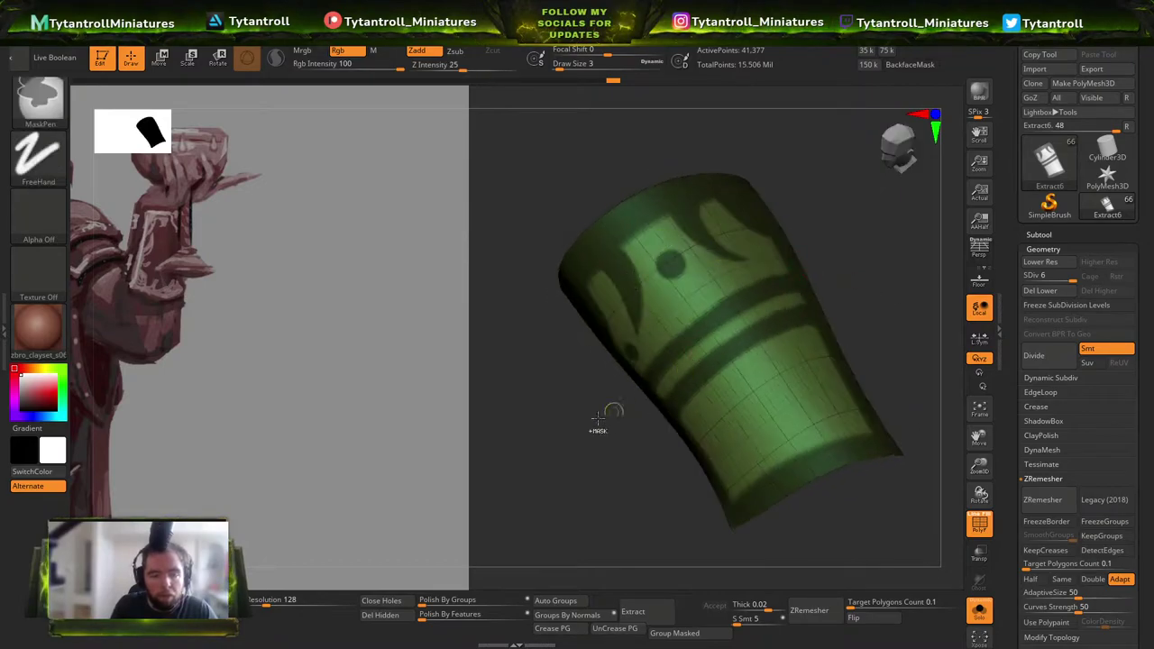
# Paint a curled mask scroll rising from the lower border on the near side of the bracer, redoing the unsuitable stroke.
pyautogui.moveTo(597, 456)
pyautogui.mouseDown()
pyautogui.moveTo(631, 424)
pyautogui.moveTo(559, 443)
pyautogui.moveTo(904, 301)
pyautogui.moveTo(837, 335)
pyautogui.moveTo(762, 412)
pyautogui.moveTo(775, 297)
pyautogui.moveTo(723, 348)
pyautogui.moveTo(721, 429)
pyautogui.moveTo(728, 358)
pyautogui.mouseUp()
pyautogui.moveTo(868, 334)
pyautogui.mouseDown()
pyautogui.moveTo(838, 360)
pyautogui.moveTo(793, 342)
pyautogui.moveTo(803, 415)
pyautogui.moveTo(712, 455)
pyautogui.moveTo(703, 416)
pyautogui.moveTo(694, 428)
pyautogui.moveTo(720, 439)
pyautogui.moveTo(684, 445)
pyautogui.mouseUp()
pyautogui.hotkey('ctrl', 'z')
pyautogui.press('[')
pyautogui.moveTo(774, 372)
pyautogui.mouseDown()
pyautogui.moveTo(448, 466)
pyautogui.moveTo(670, 474)
pyautogui.moveTo(875, 443)
pyautogui.moveTo(893, 457)
pyautogui.moveTo(842, 378)
pyautogui.moveTo(772, 459)
pyautogui.mouseUp()
# Paint a mirrored curled mask scroll from the lower border near the bracer's other side at draw size 3.
pyautogui.press('ctrl')
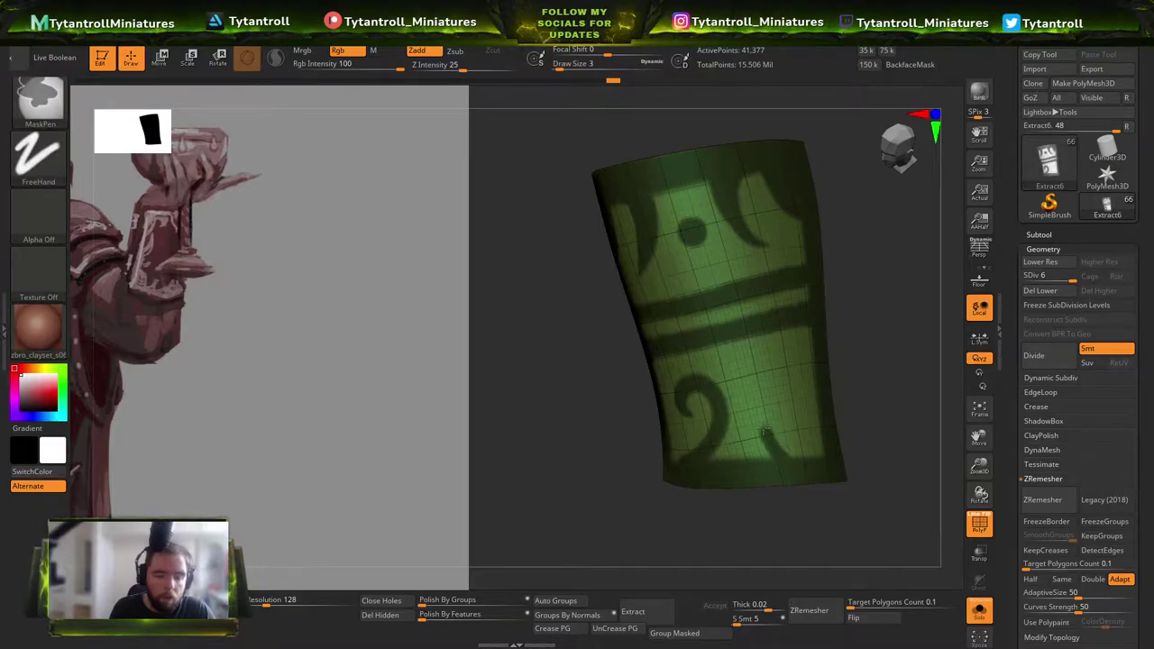
pyautogui.press(']')
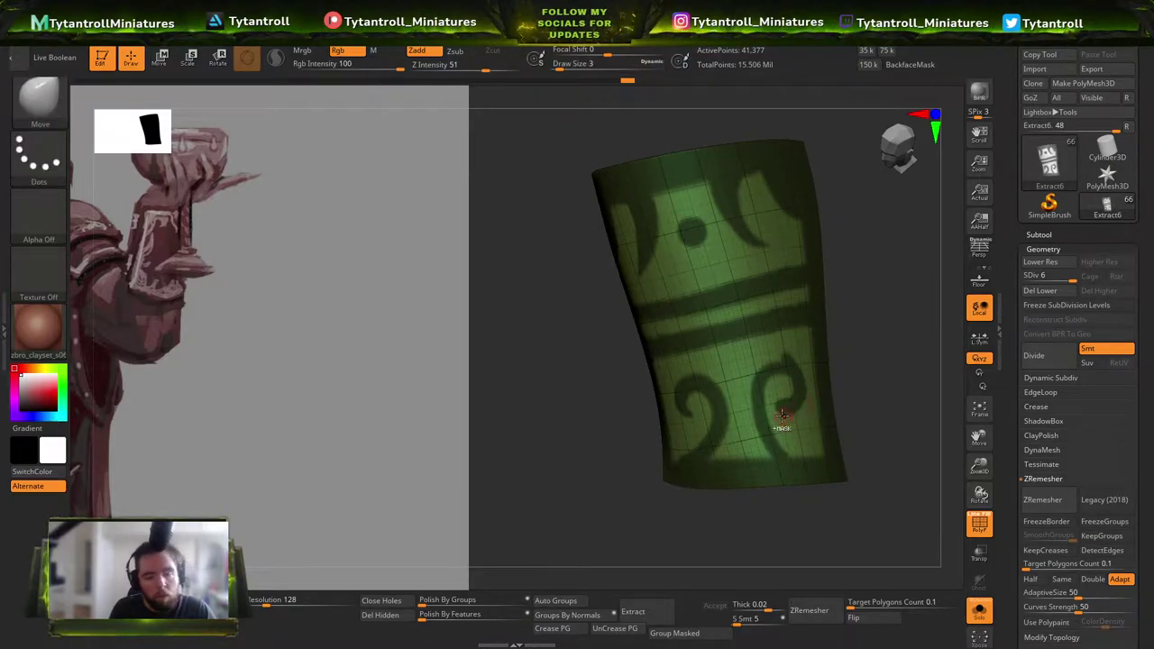
pyautogui.press('[')
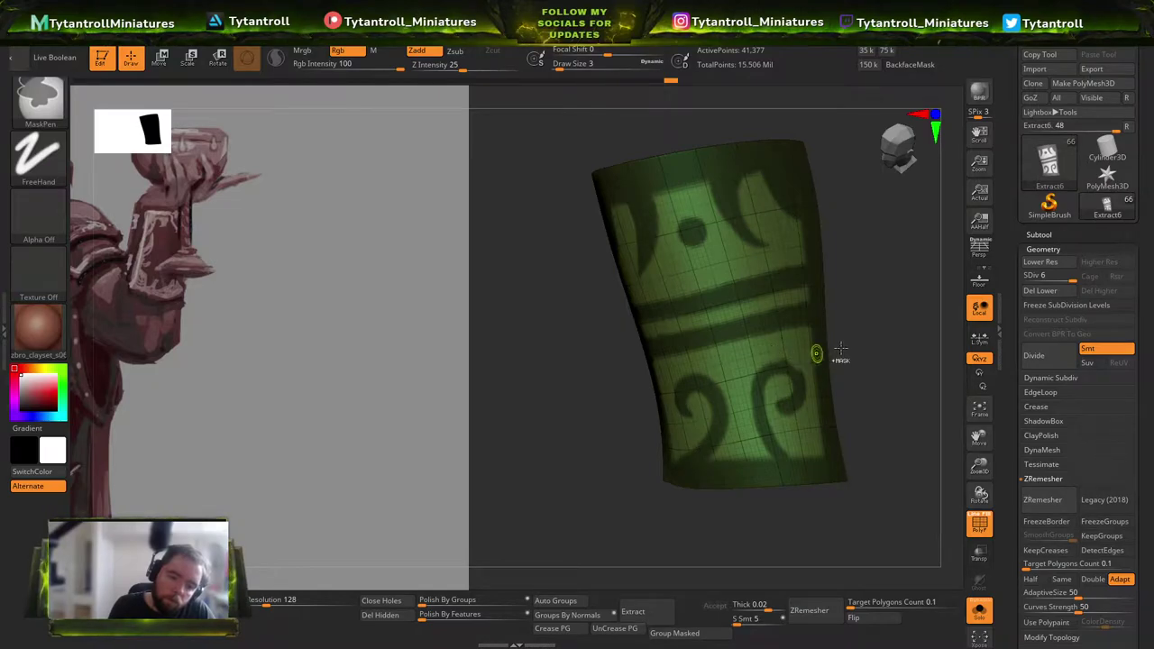
# Refine the outlines of both lower mask scrolls with MaskPen at draw sizes 3 and 2.
pyautogui.moveTo(851, 356); pyautogui.dragTo(831, 357)
pyautogui.press('s')
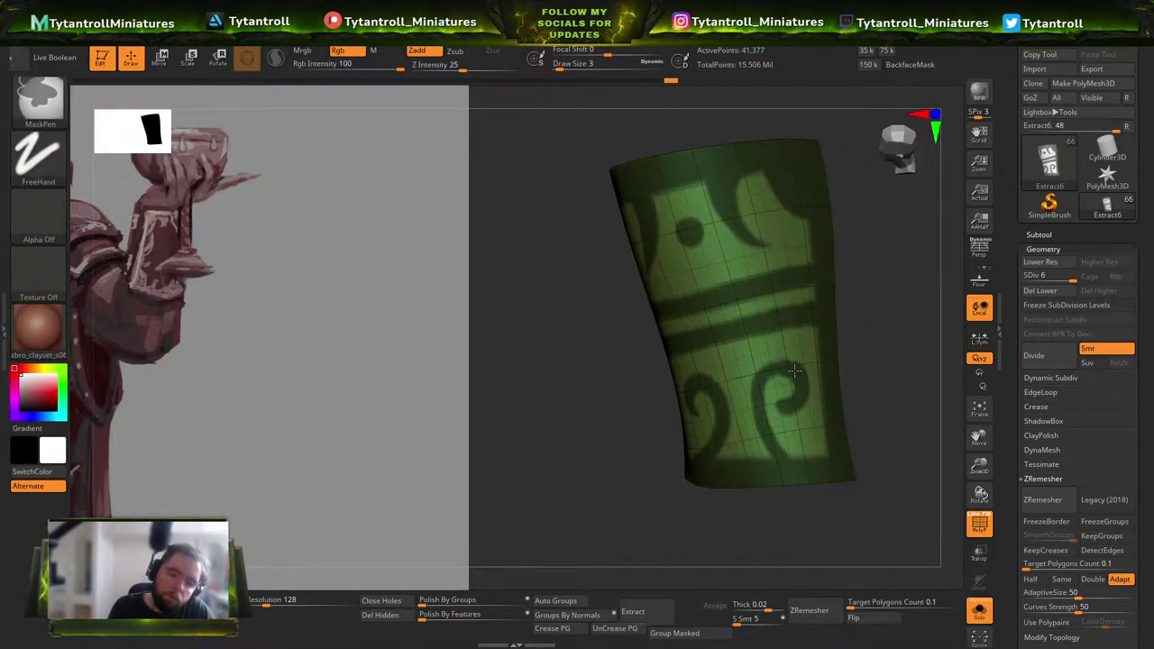
pyautogui.moveTo(875, 338); pyautogui.dragTo(815, 398, button='right')
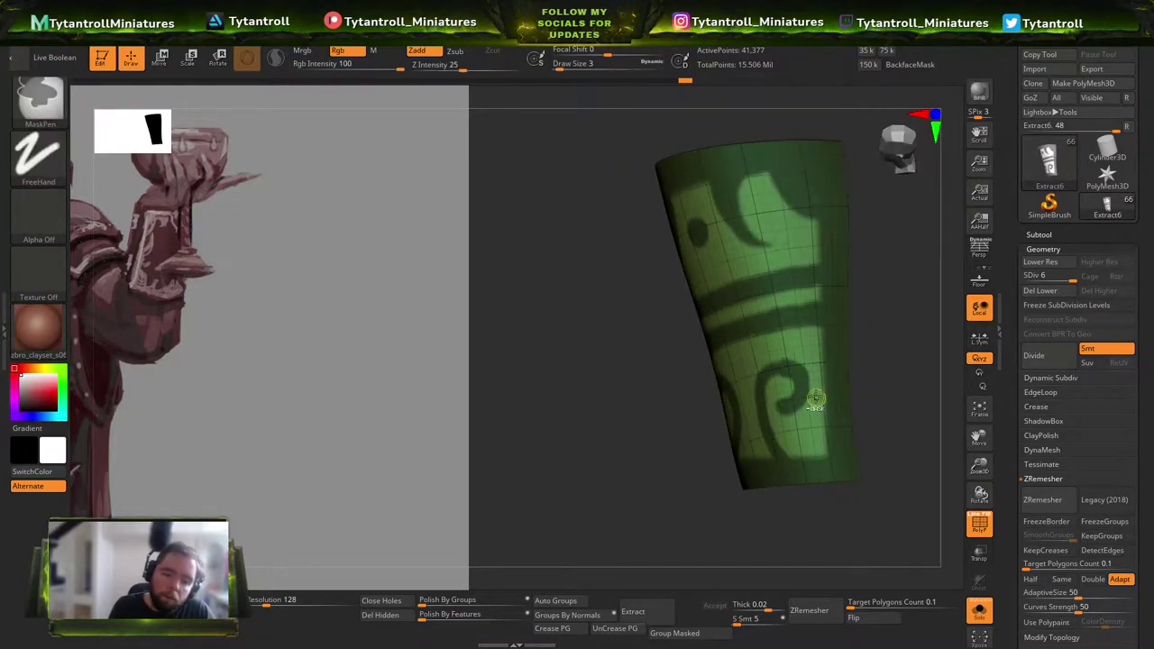
pyautogui.moveTo(805, 345)
pyautogui.mouseDown(button='right')
pyautogui.moveTo(781, 371)
pyautogui.moveTo(856, 357)
pyautogui.moveTo(810, 415)
pyautogui.mouseUp(button='right')
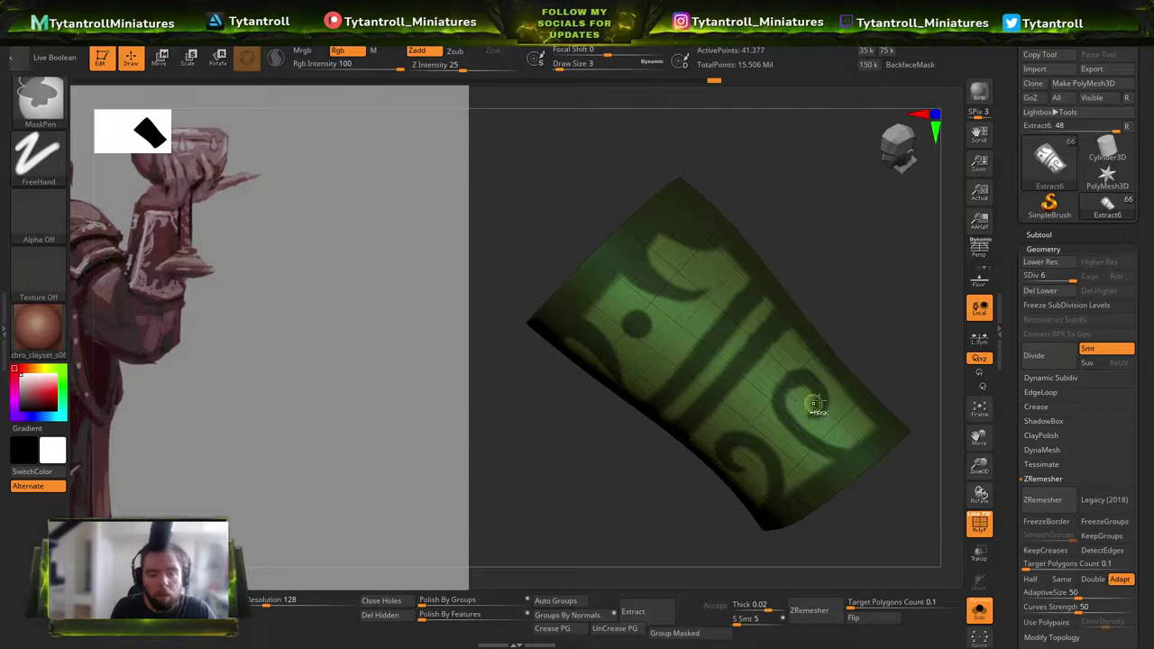
pyautogui.keyDown('ctrl'); pyautogui.moveTo(885, 344); pyautogui.dragTo(886, 307); pyautogui.keyUp('ctrl')
pyautogui.moveTo(886, 306); pyautogui.dragTo(848, 360, button='right')
pyautogui.hotkey('ctrl', 'z')
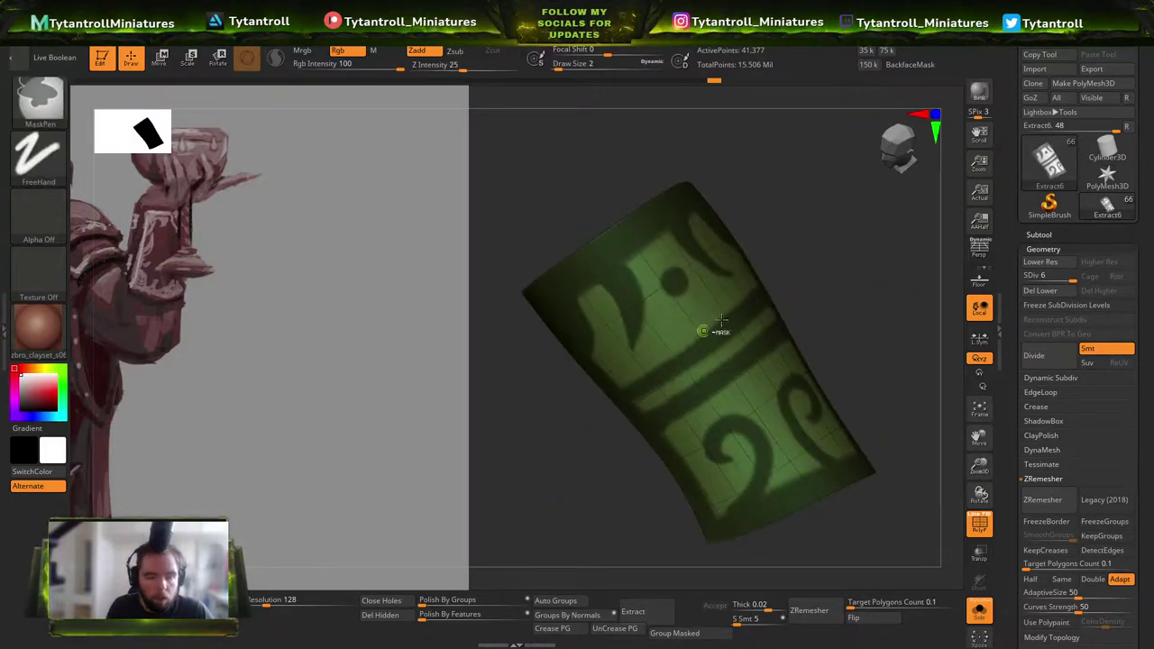
pyautogui.moveTo(840, 278)
pyautogui.mouseDown(button='right')
pyautogui.moveTo(587, 394)
pyautogui.moveTo(647, 339)
pyautogui.moveTo(671, 245)
pyautogui.moveTo(767, 186)
pyautogui.moveTo(702, 238)
pyautogui.mouseUp(button='right')
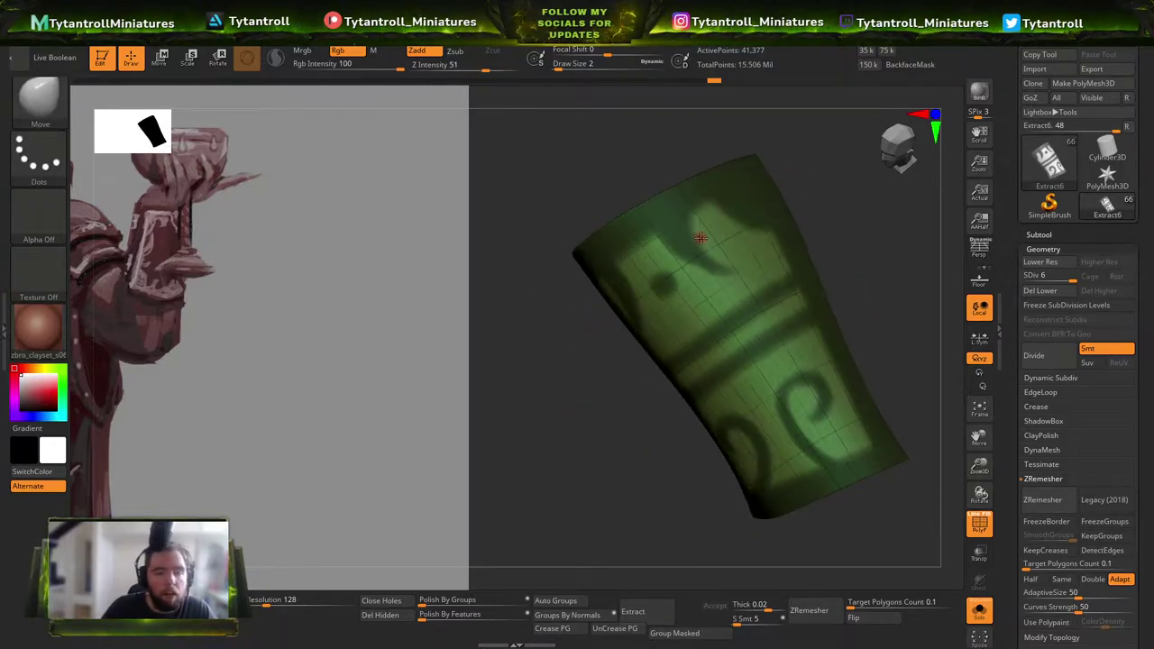
pyautogui.keyDown('ctrl'); pyautogui.click(624, 482); pyautogui.keyUp('ctrl')
pyautogui.moveTo(631, 487); pyautogui.dragTo(627, 225, button='right')
pyautogui.press('w')
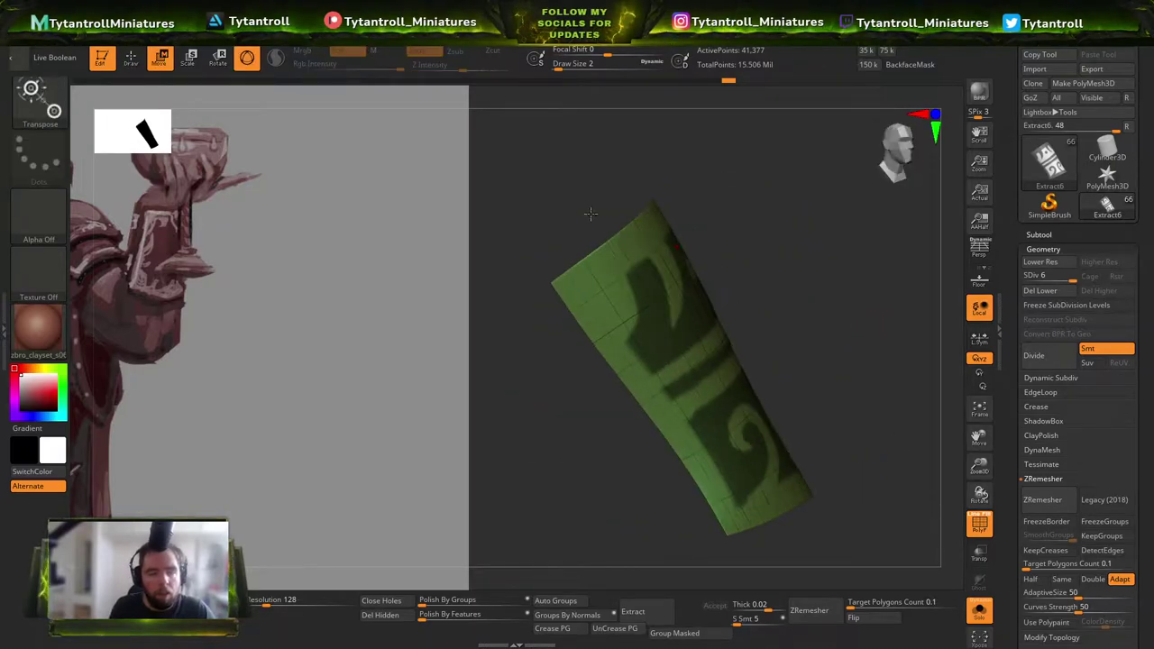
pyautogui.hotkey('shift', 'f')
pyautogui.hotkey('shift', 'f')
pyautogui.moveTo(685, 138); pyautogui.dragTo(652, 305, button='right')
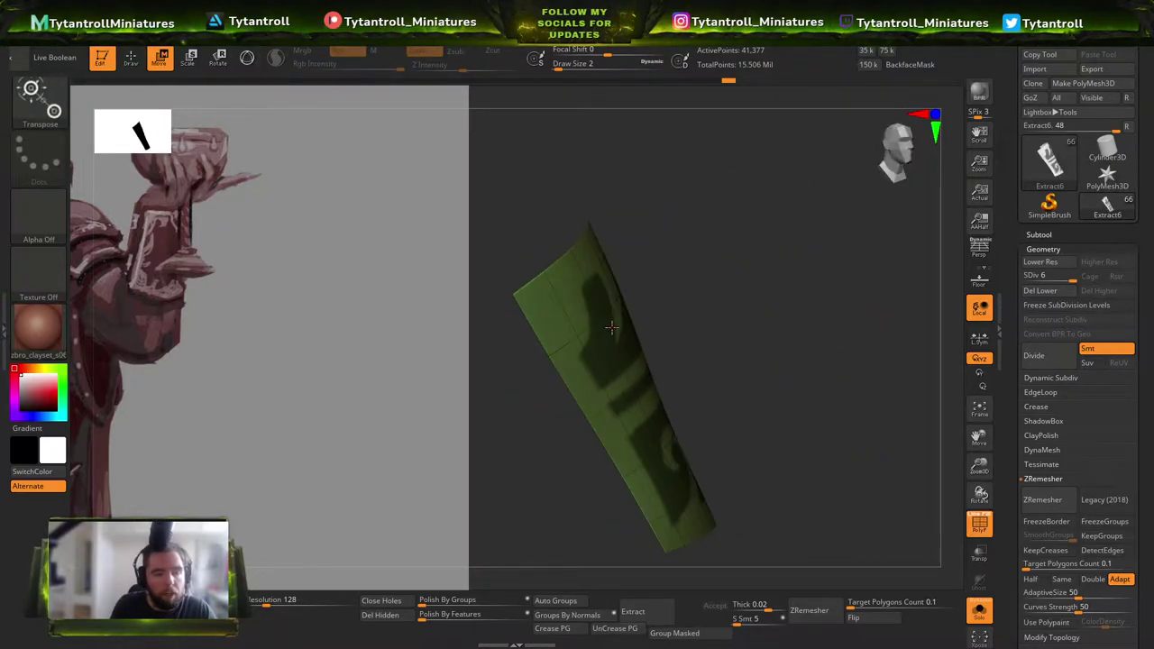
pyautogui.keyDown('ctrl'); pyautogui.click(712, 325); pyautogui.keyUp('ctrl')
pyautogui.moveTo(638, 348); pyautogui.dragTo(638, 349)
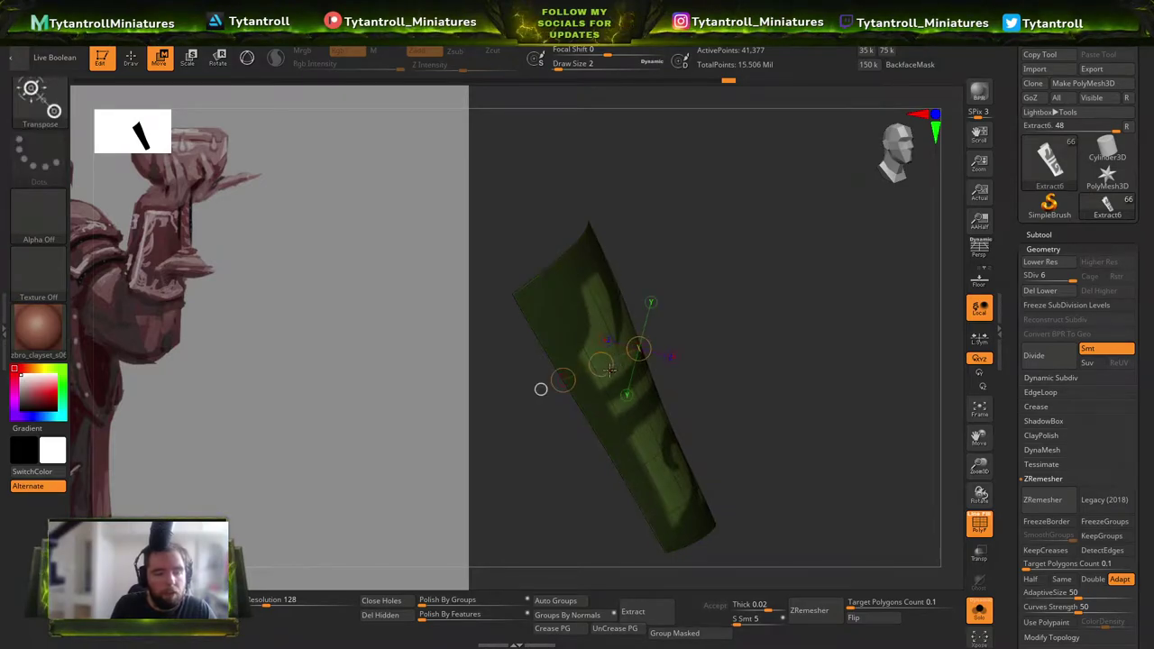
pyautogui.moveTo(601, 365); pyautogui.dragTo(590, 367, button='right')
pyautogui.hotkey('ctrl', 'z')
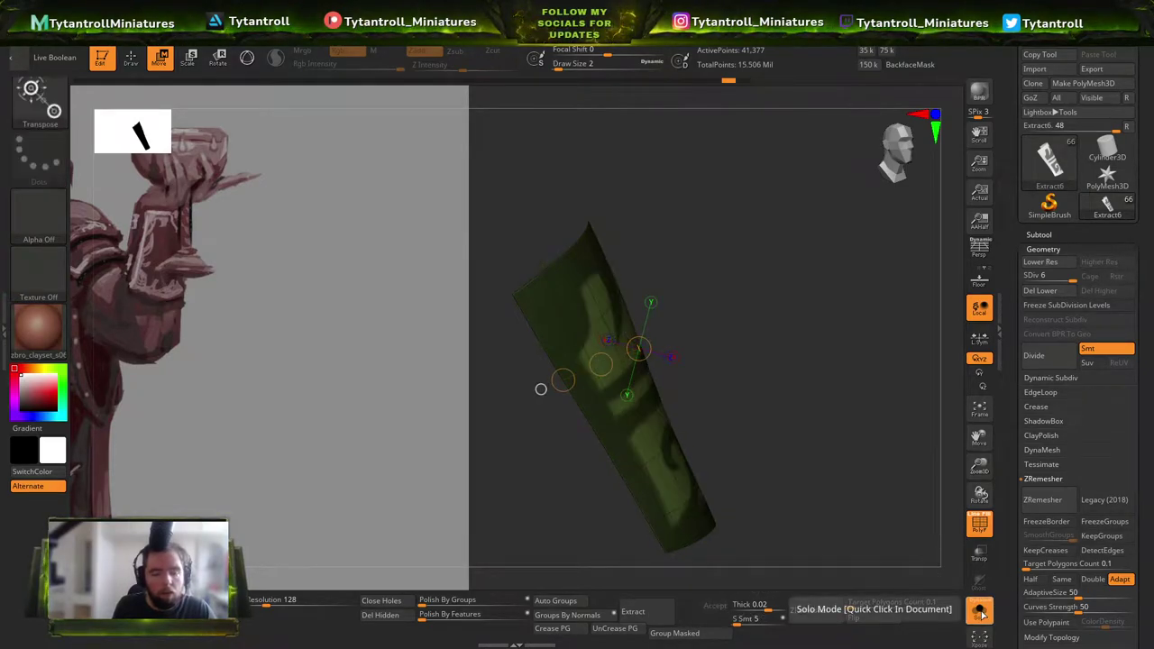
# Unhide the rest of the bracer and turn off Solo mode to show the whole character.
pyautogui.press('q')
pyautogui.keyDown('ctrl'); pyautogui.keyDown('shift'); pyautogui.click(826, 408); pyautogui.keyUp('shift'); pyautogui.keyUp('ctrl')
pyautogui.moveTo(868, 402); pyautogui.dragTo(821, 407, button='right')
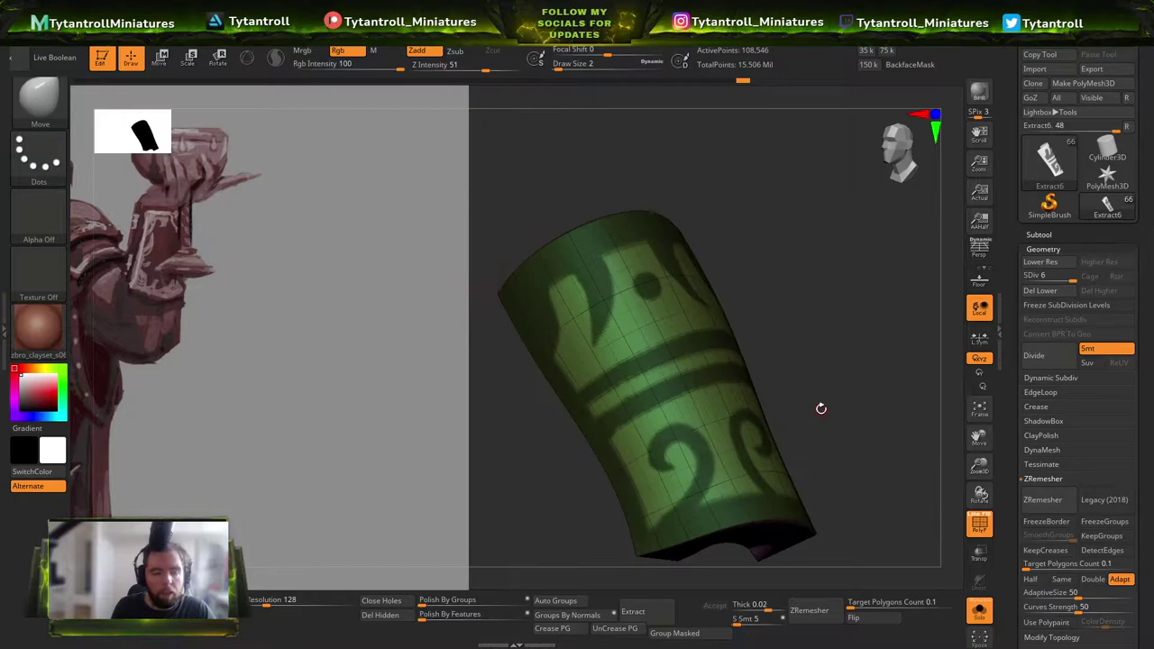
pyautogui.keyDown('ctrl'); pyautogui.moveTo(804, 359); pyautogui.dragTo(860, 436, button='right'); pyautogui.keyUp('ctrl')
pyautogui.click(980, 617)
# Invert the bracer's mask and move the border, hooks, bands and scrolls outward with Transpose to form raised trim.
pyautogui.keyDown('ctrl'); pyautogui.moveTo(806, 505); pyautogui.dragTo(626, 350, button='right'); pyautogui.keyUp('ctrl')
pyautogui.keyDown('ctrl'); pyautogui.click(763, 286); pyautogui.keyUp('ctrl')
pyautogui.press('w')
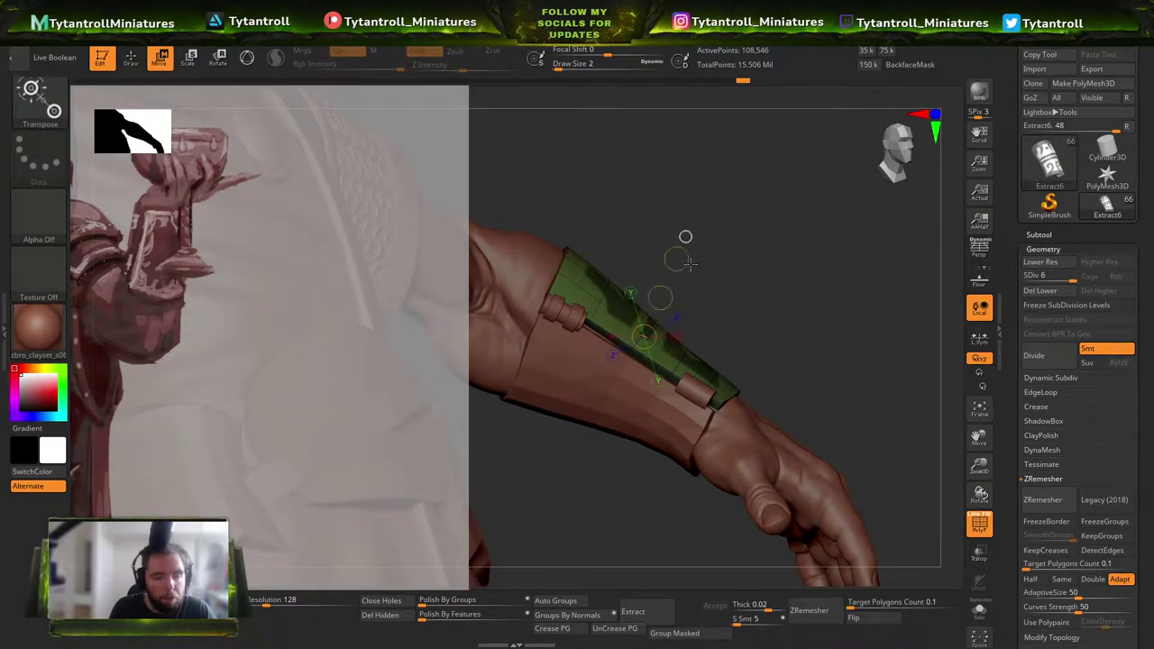
pyautogui.moveTo(668, 300); pyautogui.dragTo(671, 294)
pyautogui.press('q')
pyautogui.moveTo(781, 278); pyautogui.dragTo(667, 316, button='right')
pyautogui.keyDown('ctrl'); pyautogui.click(912, 357); pyautogui.keyUp('ctrl')
pyautogui.keyDown('ctrl'); pyautogui.click(913, 359); pyautogui.keyUp('ctrl')
pyautogui.moveTo(878, 358)
pyautogui.mouseDown()
pyautogui.moveTo(834, 288)
pyautogui.moveTo(852, 257)
pyautogui.moveTo(887, 235)
pyautogui.mouseUp()
pyautogui.press('w')
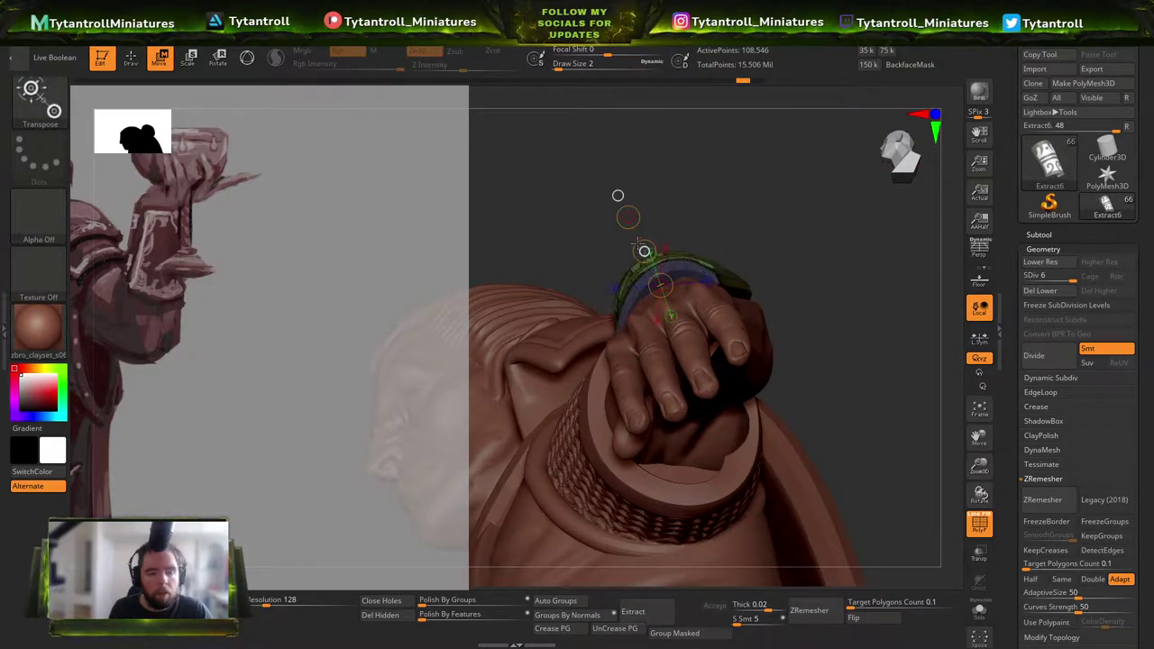
pyautogui.moveTo(617, 196)
pyautogui.mouseDown()
pyautogui.moveTo(625, 216)
pyautogui.moveTo(802, 171)
pyautogui.mouseUp()
# Adjust the bracer's raised trim and edges around the forearm with the Move brush at draw sizes 49 and 27.
pyautogui.press('b')
pyautogui.press('m')
pyautogui.press('v')
pyautogui.moveTo(875, 268)
pyautogui.mouseDown()
pyautogui.moveTo(757, 311)
pyautogui.moveTo(754, 299)
pyautogui.moveTo(777, 298)
pyautogui.mouseUp()
pyautogui.press('[')
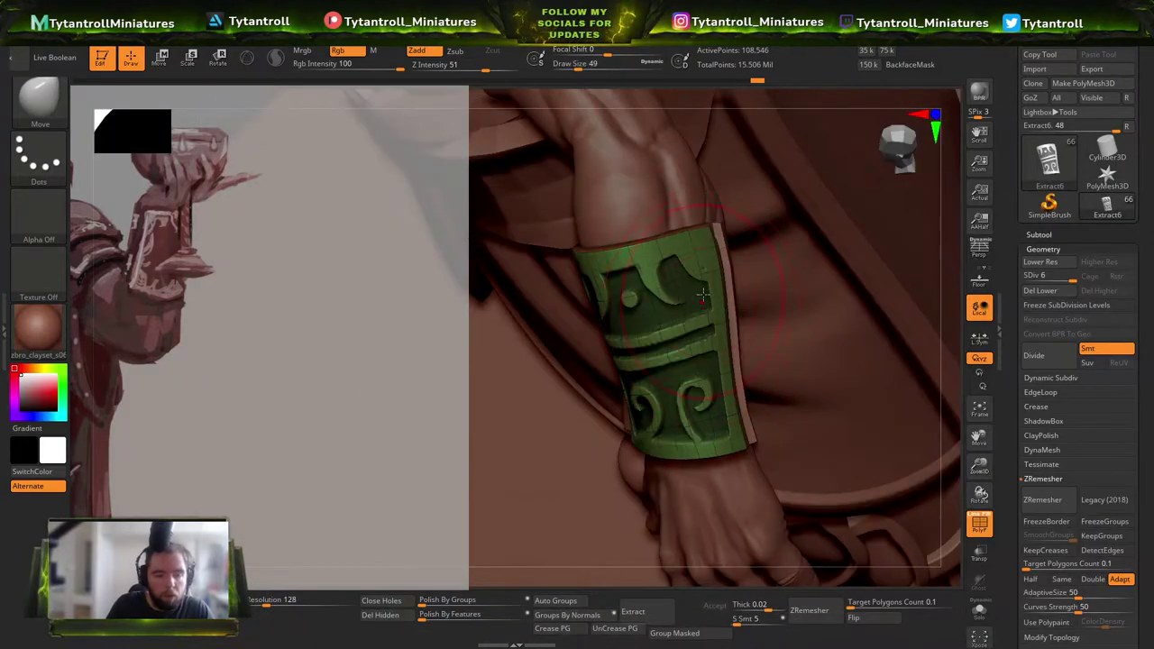
pyautogui.moveTo(508, 562)
pyautogui.mouseDown()
pyautogui.moveTo(721, 340)
pyautogui.moveTo(732, 434)
pyautogui.mouseUp()
pyautogui.press('s')
pyautogui.moveTo(661, 566); pyautogui.dragTo(649, 392)
pyautogui.moveTo(754, 332); pyautogui.dragTo(640, 338)
pyautogui.moveTo(775, 277); pyautogui.dragTo(662, 281)
# Turn off the polyframe and mask display on the bracer.
pyautogui.moveTo(814, 198); pyautogui.dragTo(862, 339)
pyautogui.press('f')
pyautogui.hotkey('shift', 'f')
pyautogui.press('f')
pyautogui.moveTo(717, 379)
pyautogui.mouseDown()
pyautogui.moveTo(785, 333)
pyautogui.moveTo(695, 322)
pyautogui.moveTo(721, 401)
pyautogui.moveTo(818, 296)
pyautogui.mouseUp()
pyautogui.keyDown('ctrl'); pyautogui.moveTo(817, 297); pyautogui.dragTo(794, 271, button='right'); pyautogui.keyUp('ctrl')
pyautogui.moveTo(793, 270); pyautogui.dragTo(736, 307, button='right')
pyautogui.hotkey('ctrl', 'h')
# Examine the raised bracer trim on the full figure from the side and from above.
pyautogui.moveTo(845, 219)
pyautogui.mouseDown()
pyautogui.moveTo(832, 214)
pyautogui.moveTo(750, 264)
pyautogui.mouseUp()
pyautogui.moveTo(887, 219); pyautogui.dragTo(659, 314, button='right')
pyautogui.hotkey('shift', 'f')
pyautogui.hotkey('shift', 'f')
pyautogui.moveTo(556, 402); pyautogui.dragTo(695, 326, button='right')
pyautogui.moveTo(695, 326); pyautogui.dragTo(790, 224)
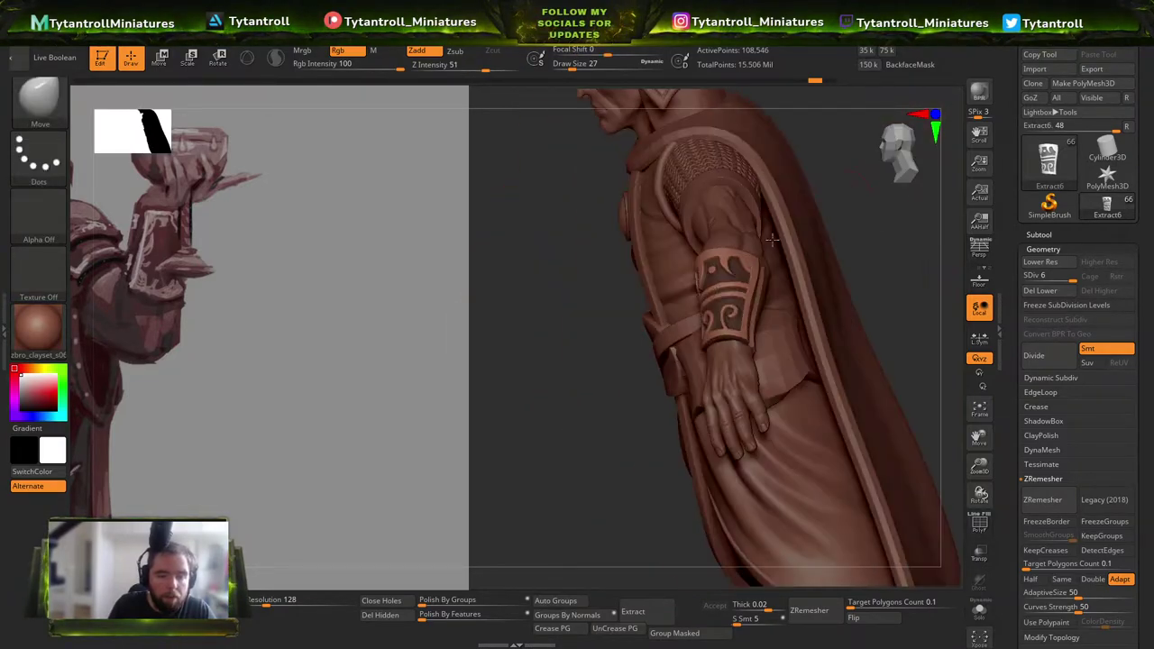
pyautogui.moveTo(744, 259); pyautogui.dragTo(728, 326)
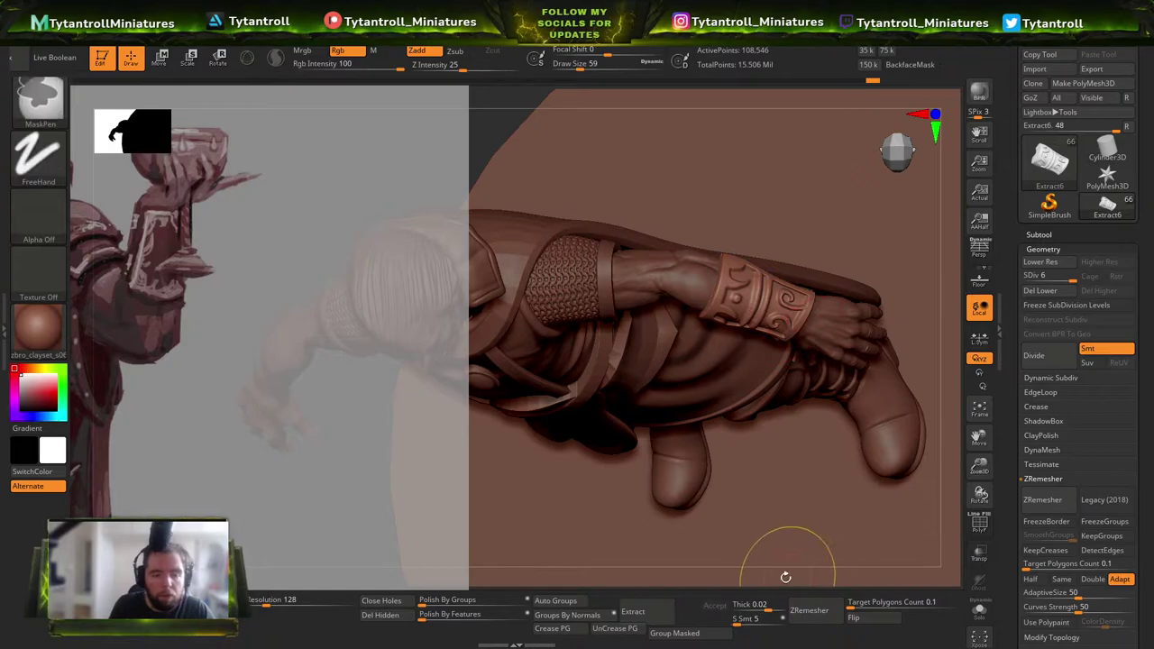
pyautogui.moveTo(783, 581); pyautogui.dragTo(797, 451)
pyautogui.moveTo(795, 292); pyautogui.dragTo(751, 366)
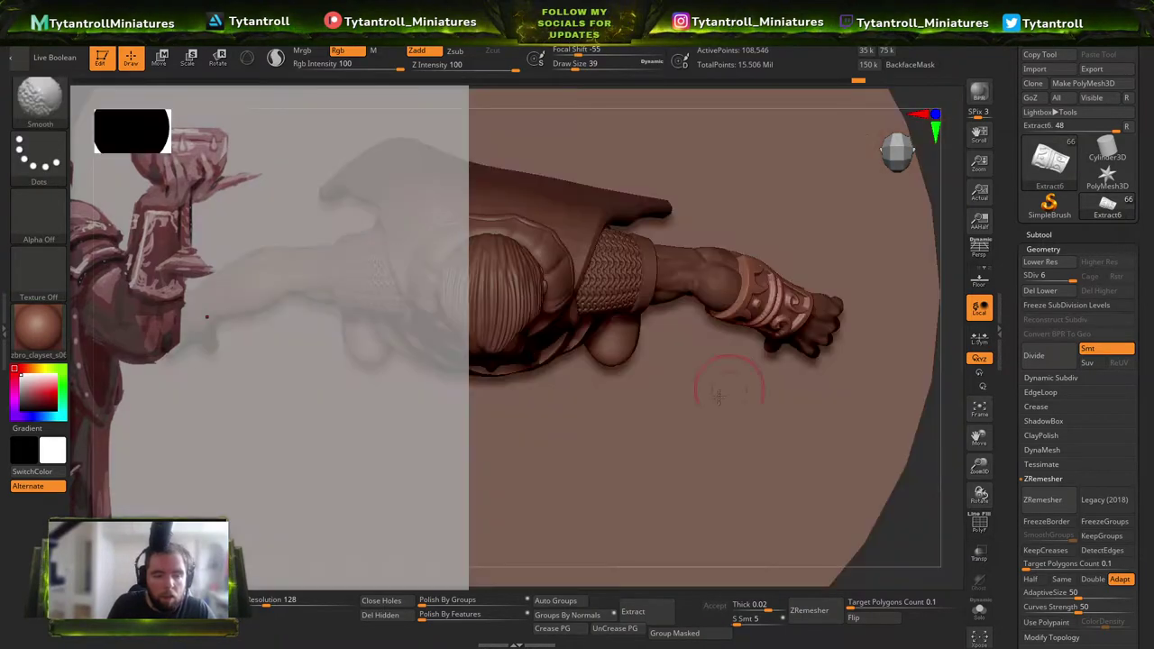
pyautogui.moveTo(902, 538)
pyautogui.mouseDown()
pyautogui.moveTo(890, 337)
pyautogui.moveTo(558, 330)
pyautogui.moveTo(526, 348)
pyautogui.moveTo(930, 287)
pyautogui.moveTo(675, 391)
pyautogui.moveTo(564, 401)
pyautogui.moveTo(769, 263)
pyautogui.mouseUp()
# Lower the bracer to subdivision level 3 and adjust its fit with the Move brush at draw size 35.
pyautogui.press('b')
pyautogui.press('m')
pyautogui.press('v')
pyautogui.moveTo(598, 278)
pyautogui.mouseDown()
pyautogui.moveTo(893, 211)
pyautogui.moveTo(788, 256)
pyautogui.mouseUp()
pyautogui.press('b')
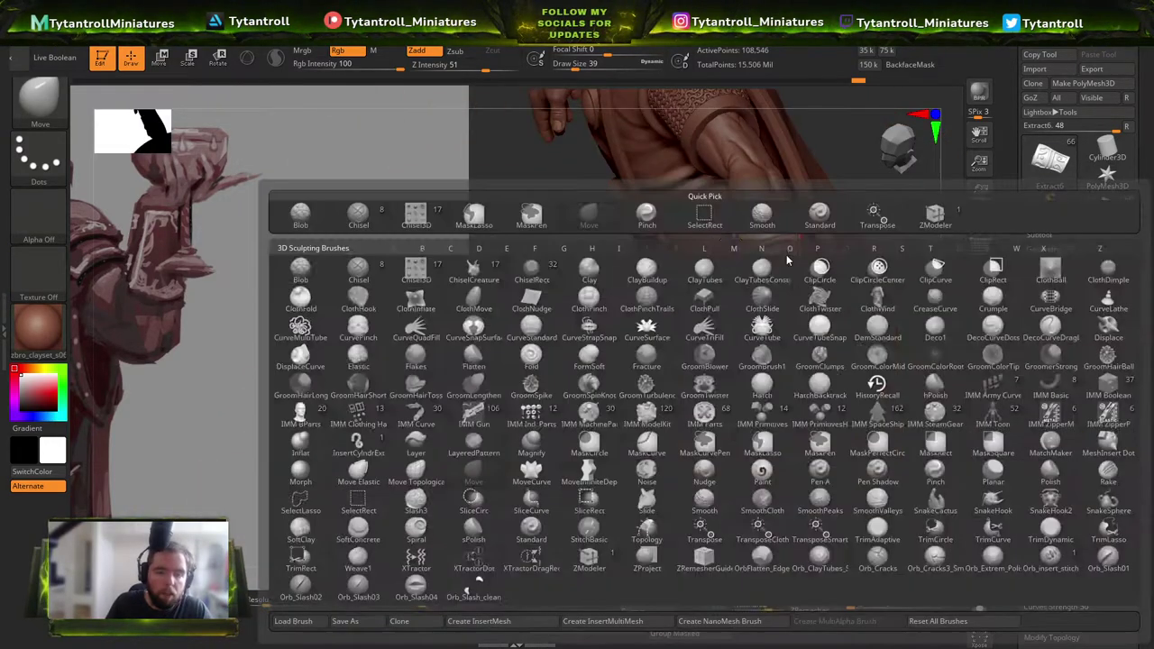
pyautogui.press('m')
pyautogui.press('v')
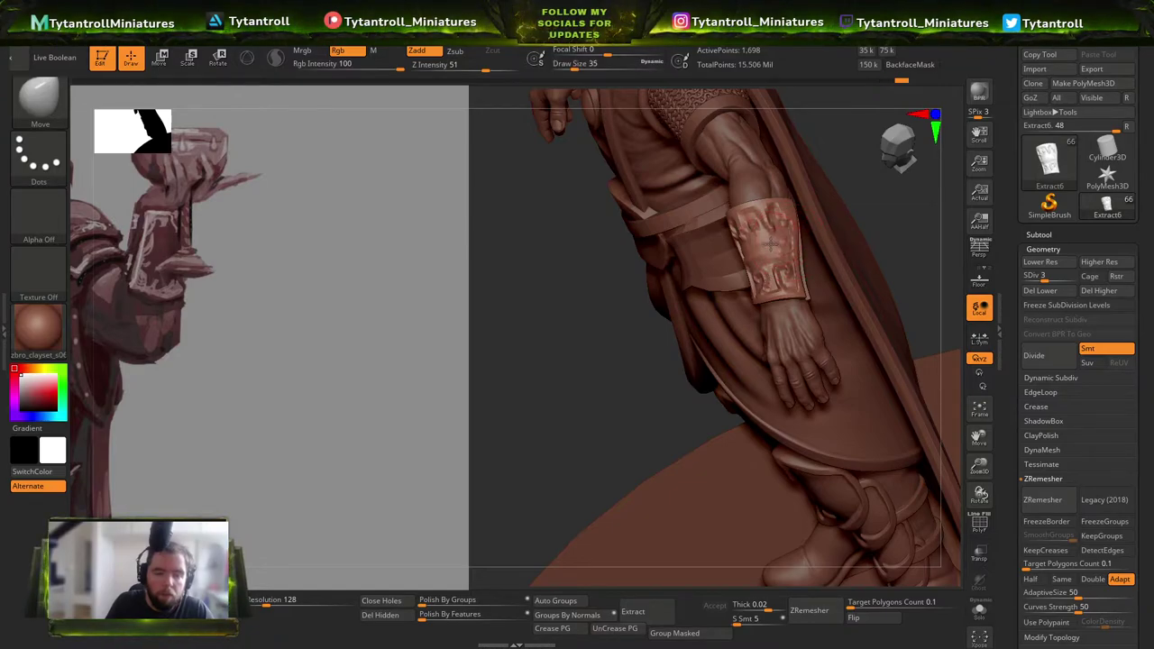
pyautogui.moveTo(877, 205)
pyautogui.mouseDown()
pyautogui.moveTo(631, 312)
pyautogui.moveTo(749, 376)
pyautogui.moveTo(716, 246)
pyautogui.moveTo(571, 392)
pyautogui.moveTo(489, 180)
pyautogui.moveTo(541, 270)
pyautogui.moveTo(652, 406)
pyautogui.moveTo(649, 394)
pyautogui.moveTo(767, 360)
pyautogui.moveTo(855, 309)
pyautogui.moveTo(740, 269)
pyautogui.mouseUp()
# Select the Extract5 subtool and examine the whole figure's outfit from the front, side and a distance.
pyautogui.moveTo(740, 268)
pyautogui.keyDown('ctrl'); pyautogui.mouseDown(button='right')
pyautogui.moveTo(775, 360)
pyautogui.moveTo(832, 196)
pyautogui.moveTo(808, 281)
pyautogui.moveTo(834, 410)
pyautogui.moveTo(807, 324)
pyautogui.moveTo(871, 370)
pyautogui.moveTo(764, 336)
pyautogui.moveTo(676, 271)
pyautogui.moveTo(694, 316)
pyautogui.moveTo(709, 271)
pyautogui.mouseUp(button='right'); pyautogui.keyUp('ctrl')
pyautogui.keyDown('alt'); pyautogui.click(726, 311); pyautogui.keyUp('alt')
pyautogui.keyDown('ctrl'); pyautogui.moveTo(709, 311); pyautogui.dragTo(698, 248, button='right'); pyautogui.keyUp('ctrl')
pyautogui.moveTo(699, 248); pyautogui.dragTo(688, 274, button='right')
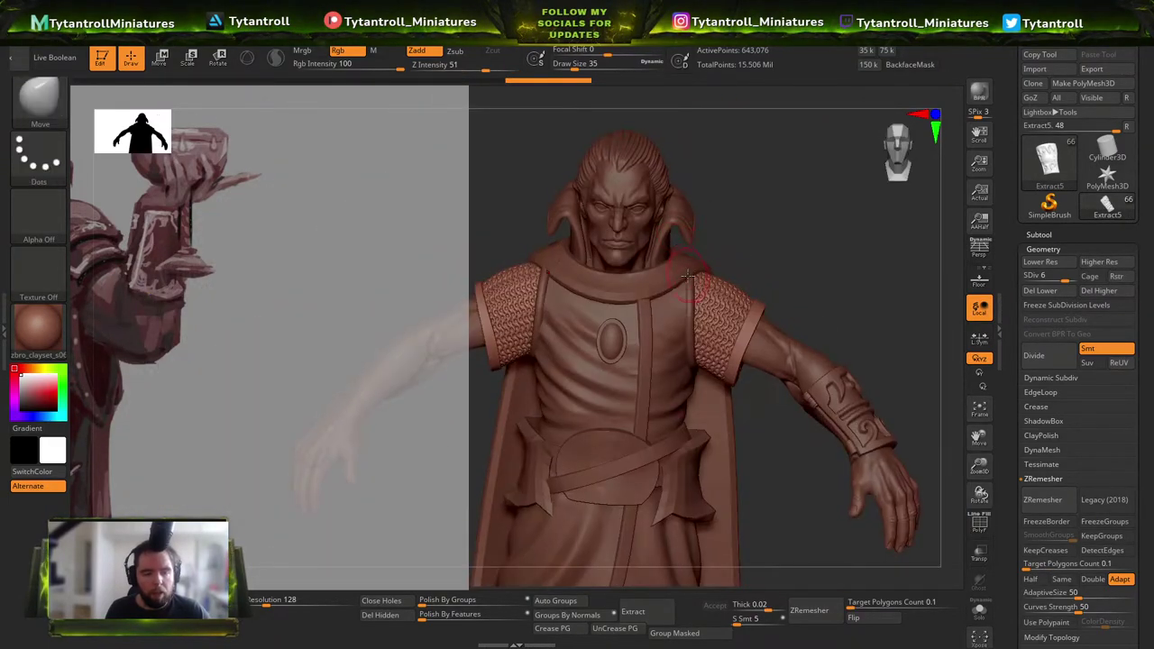
pyautogui.hotkey('shift', 'f')
pyautogui.hotkey('shift', 'f')
pyautogui.moveTo(718, 309); pyautogui.dragTo(739, 293, button='right')
pyautogui.moveTo(739, 293); pyautogui.dragTo(794, 289, button='right')
pyautogui.moveTo(793, 288); pyautogui.dragTo(771, 253)
pyautogui.moveTo(771, 253)
pyautogui.mouseDown(button='right')
pyautogui.moveTo(796, 245)
pyautogui.moveTo(749, 195)
pyautogui.moveTo(773, 265)
pyautogui.moveTo(749, 256)
pyautogui.mouseUp(button='right')
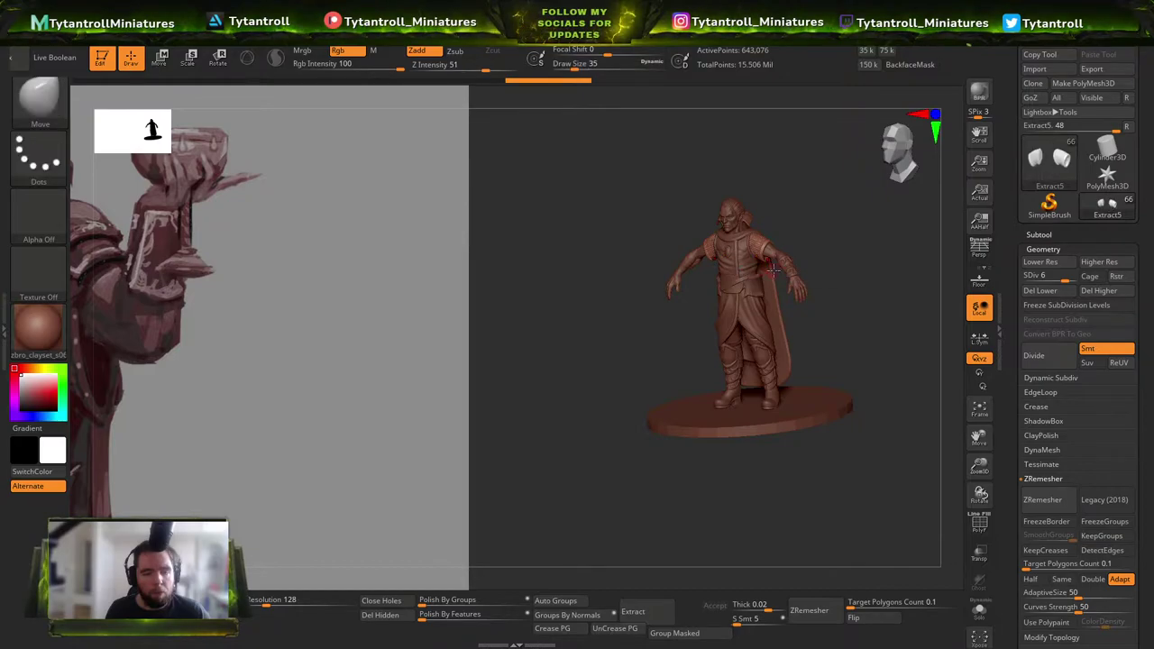
pyautogui.moveTo(768, 230); pyautogui.dragTo(710, 270)
pyautogui.moveTo(832, 262)
pyautogui.mouseDown(button='right')
pyautogui.moveTo(806, 270)
pyautogui.moveTo(782, 315)
pyautogui.moveTo(821, 220)
pyautogui.mouseUp(button='right')
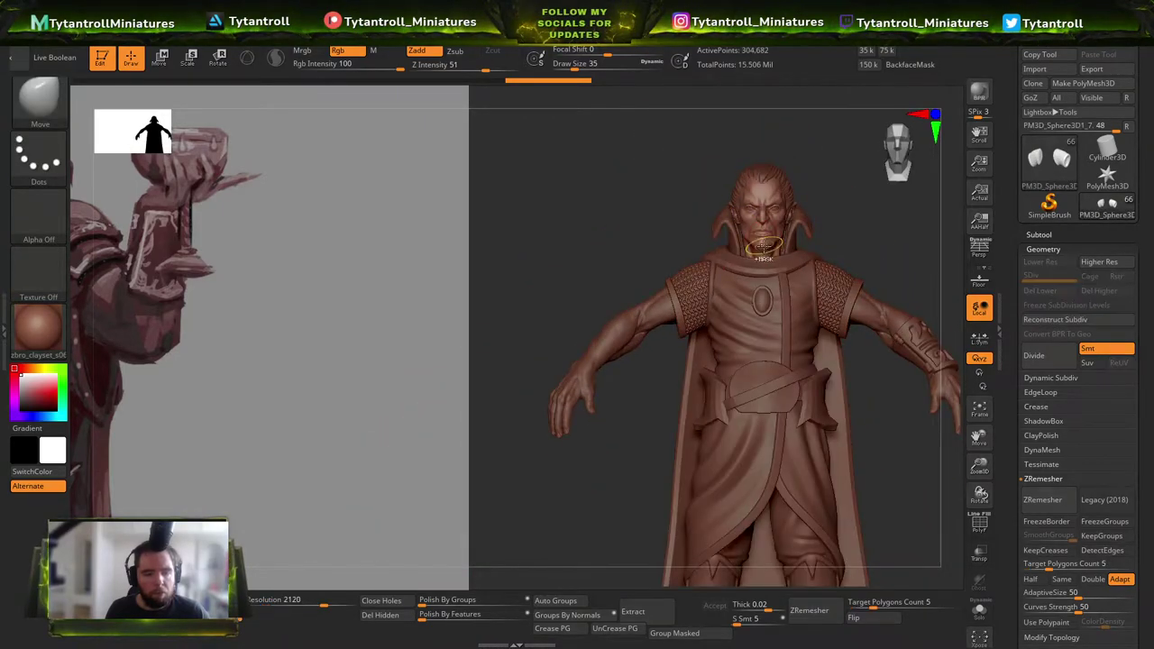
# Select the tunic subtool and reposition the reference image so the character's raised arm and torso are visible.
pyautogui.keyDown('ctrl'); pyautogui.moveTo(763, 248); pyautogui.dragTo(750, 281, button='right'); pyautogui.keyUp('ctrl')
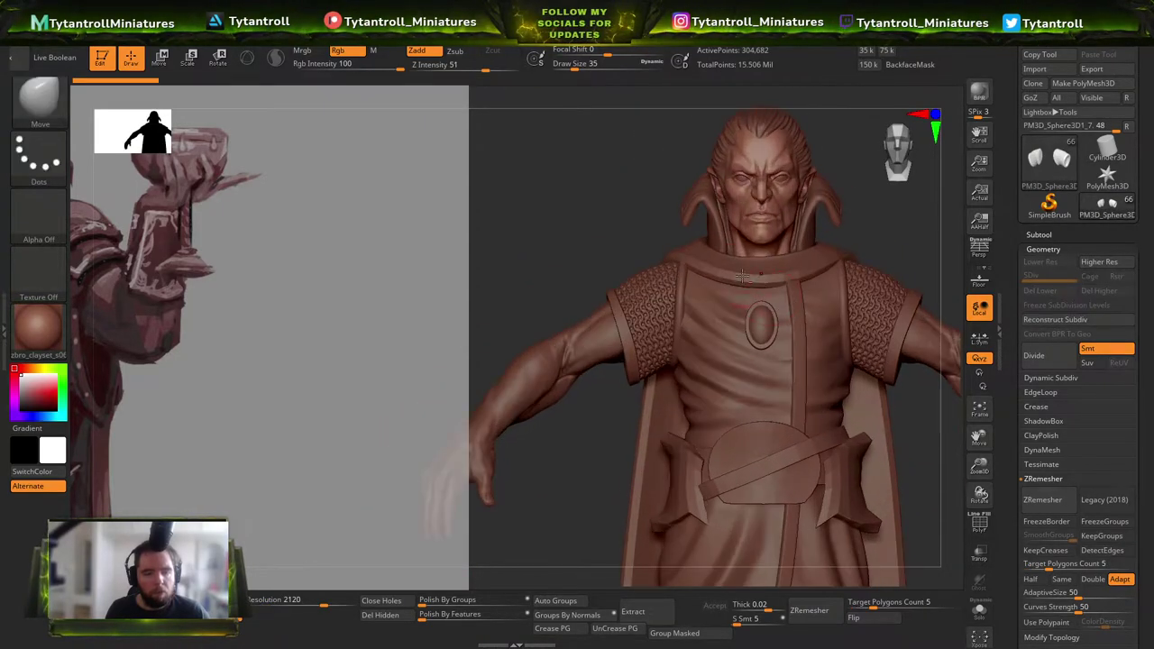
pyautogui.keyDown('alt'); pyautogui.click(790, 333); pyautogui.keyUp('alt')
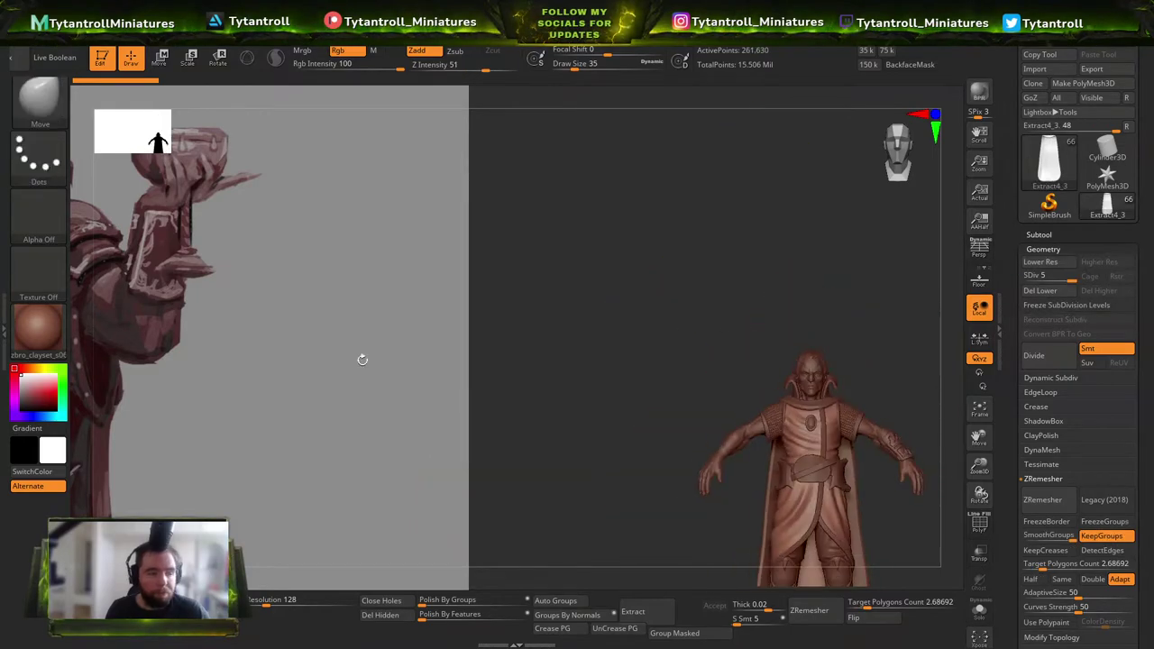
pyautogui.moveTo(415, 166); pyautogui.dragTo(383, 178)
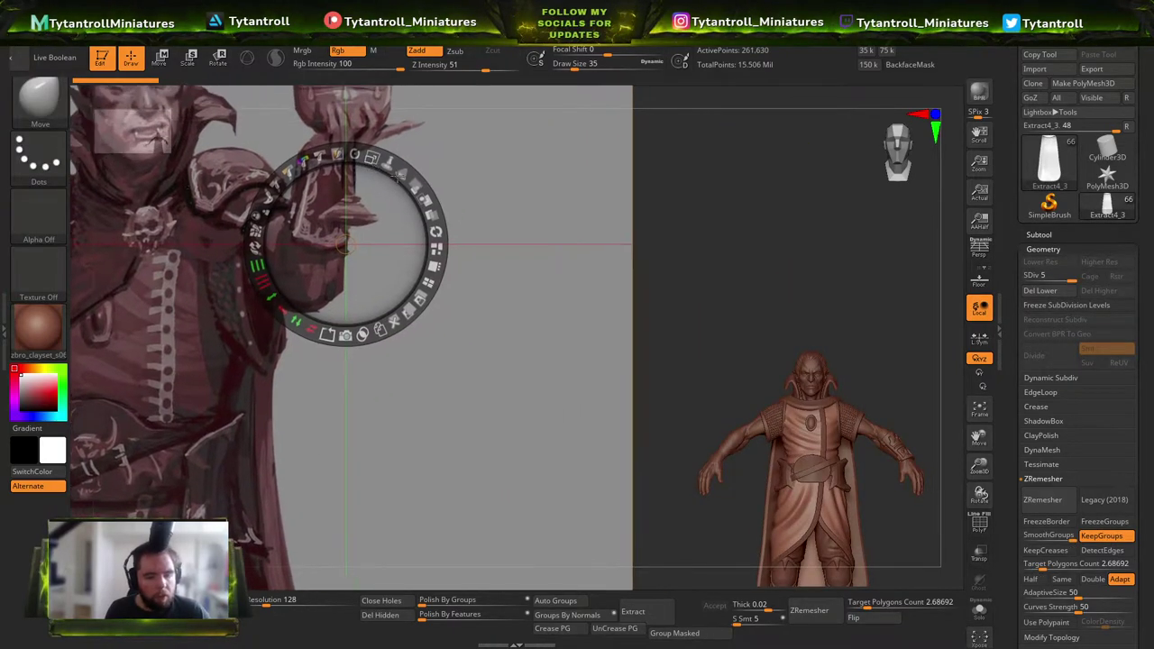
# Show the Tunic Buttons folder on the figure in the subtool list.
pyautogui.click(1036, 234)
pyautogui.click(1128, 346)
pyautogui.click(1129, 346)
pyautogui.click(854, 423)
pyautogui.moveTo(1025, 324)
pyautogui.mouseDown()
pyautogui.moveTo(1024, 340)
pyautogui.moveTo(1023, 327)
pyautogui.mouseUp()
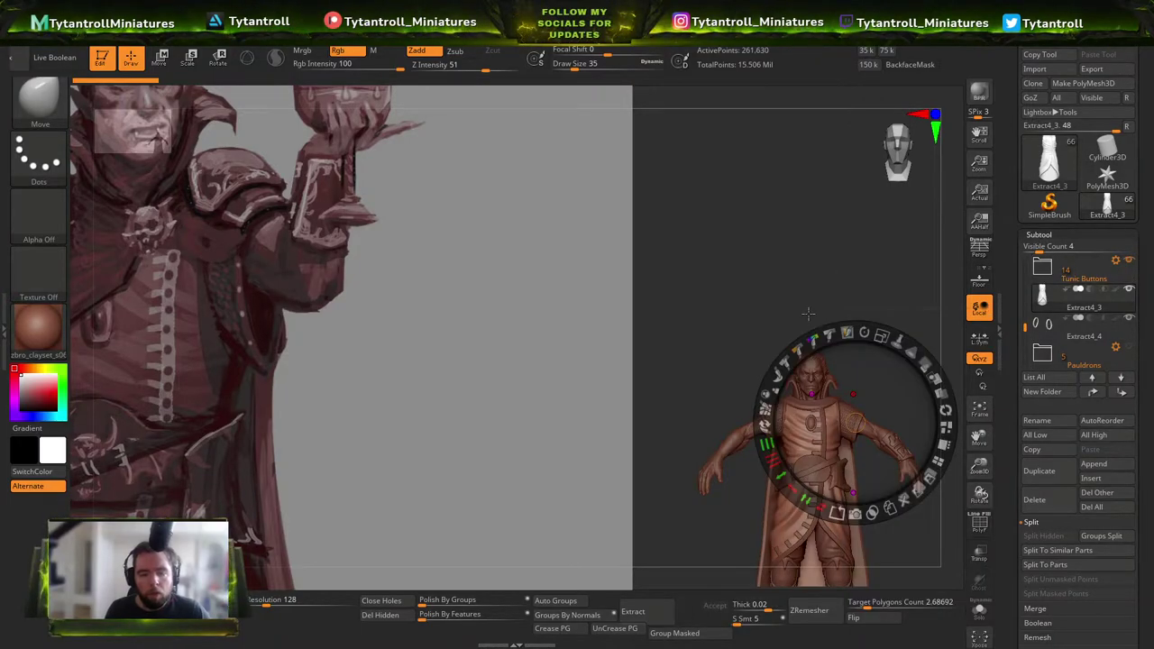
# Delete the old underside forearm piece Extract7 and duplicate the ornamented bracer Extract6.
pyautogui.keyDown('alt'); pyautogui.moveTo(884, 331); pyautogui.dragTo(858, 278); pyautogui.keyUp('alt')
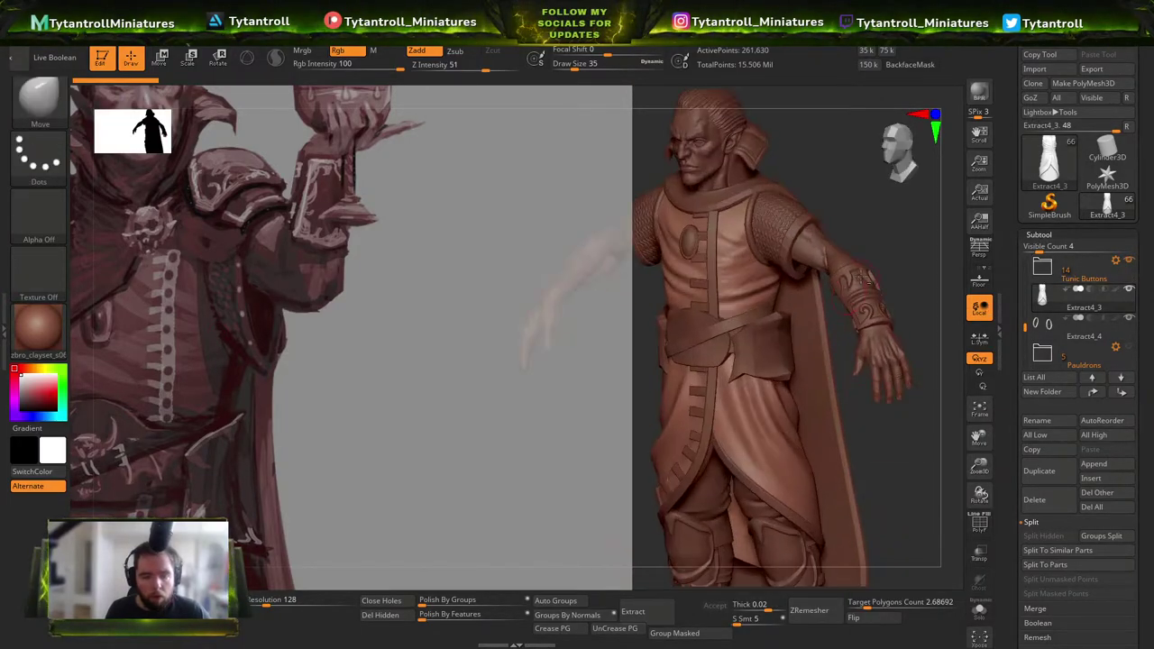
pyautogui.keyDown('alt'); pyautogui.click(861, 277); pyautogui.keyUp('alt')
pyautogui.moveTo(863, 275); pyautogui.dragTo(815, 319, button='right')
pyautogui.keyDown('alt'); pyautogui.click(772, 294); pyautogui.keyUp('alt')
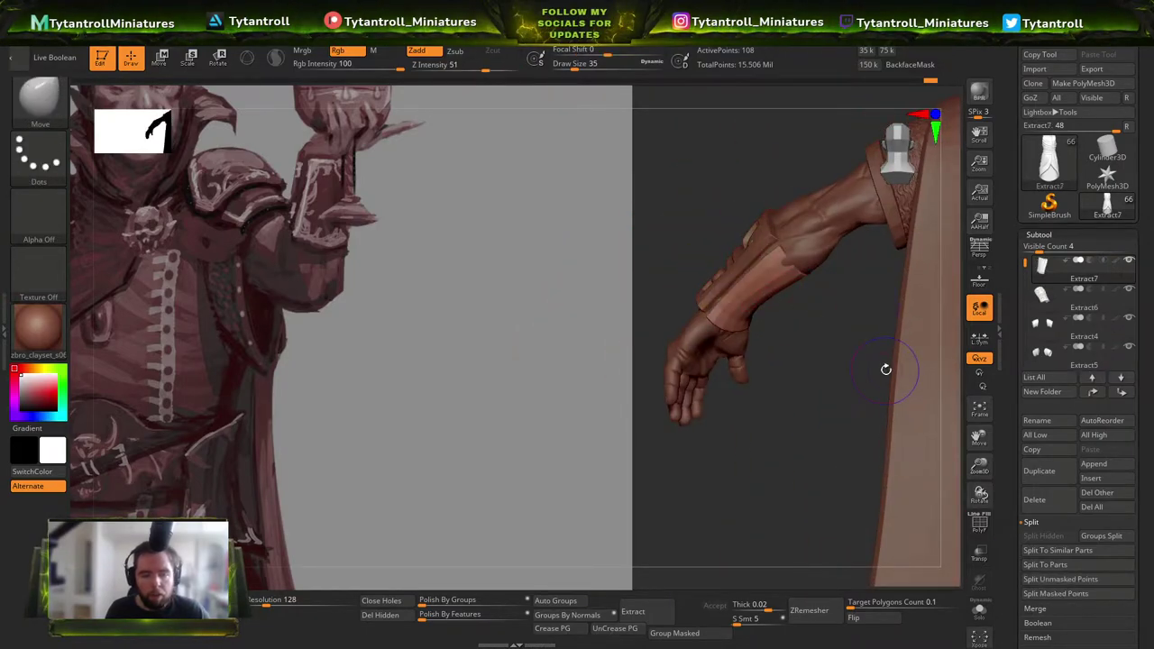
pyautogui.click(1060, 503)
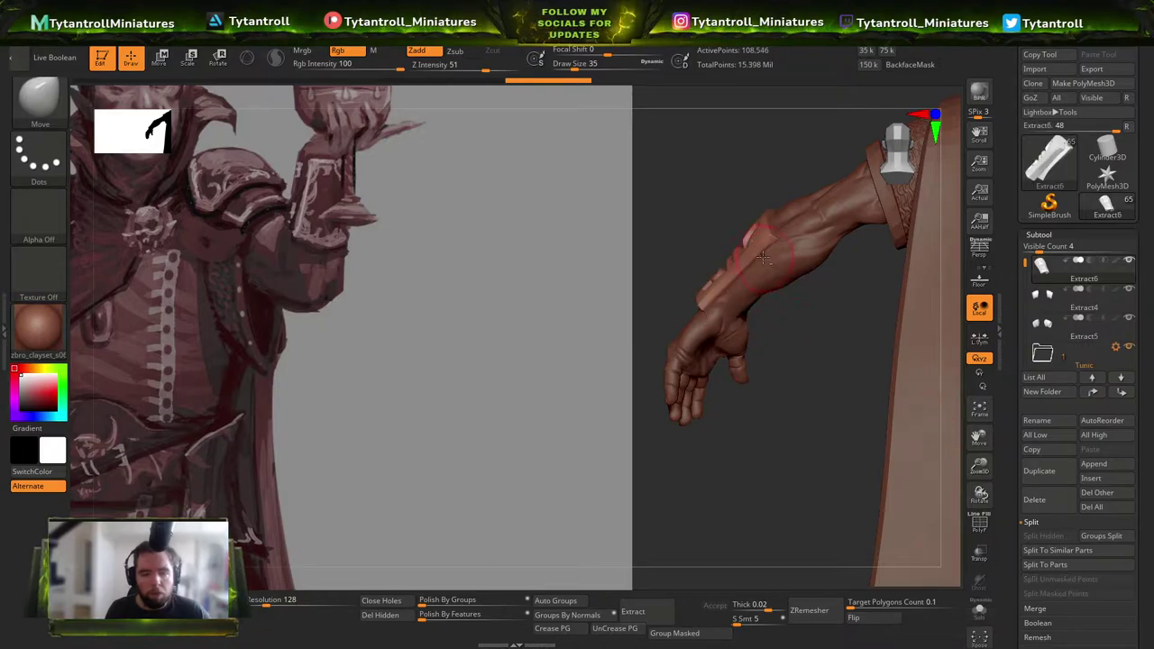
pyautogui.hotkey('ctrl', 'z')
# Turn the duplicated bracer around the forearm with the gizmo so it faces the underside of the arm.
pyautogui.press('w')
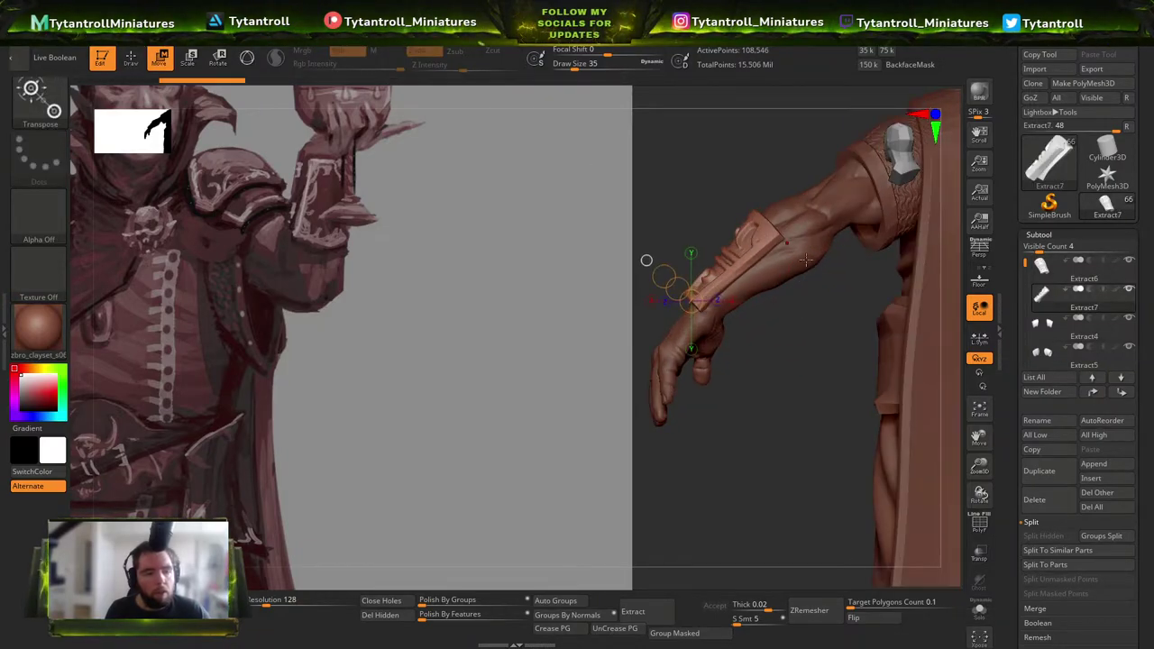
pyautogui.press('y')
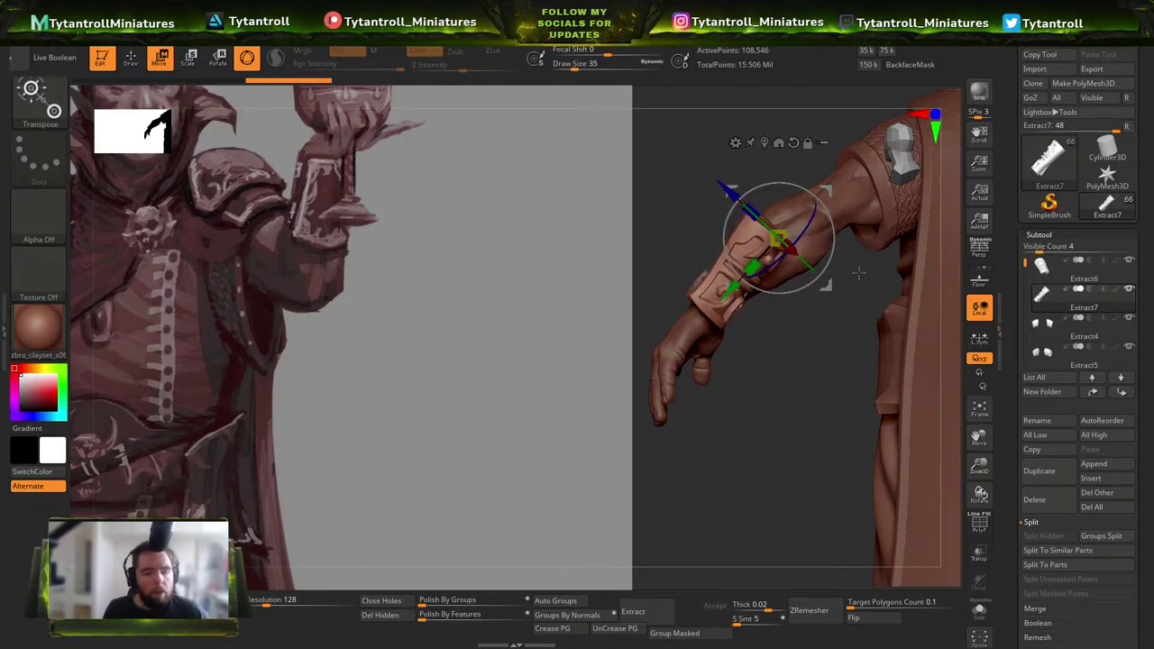
pyautogui.moveTo(850, 266); pyautogui.dragTo(824, 306)
pyautogui.moveTo(737, 287); pyautogui.dragTo(653, 314)
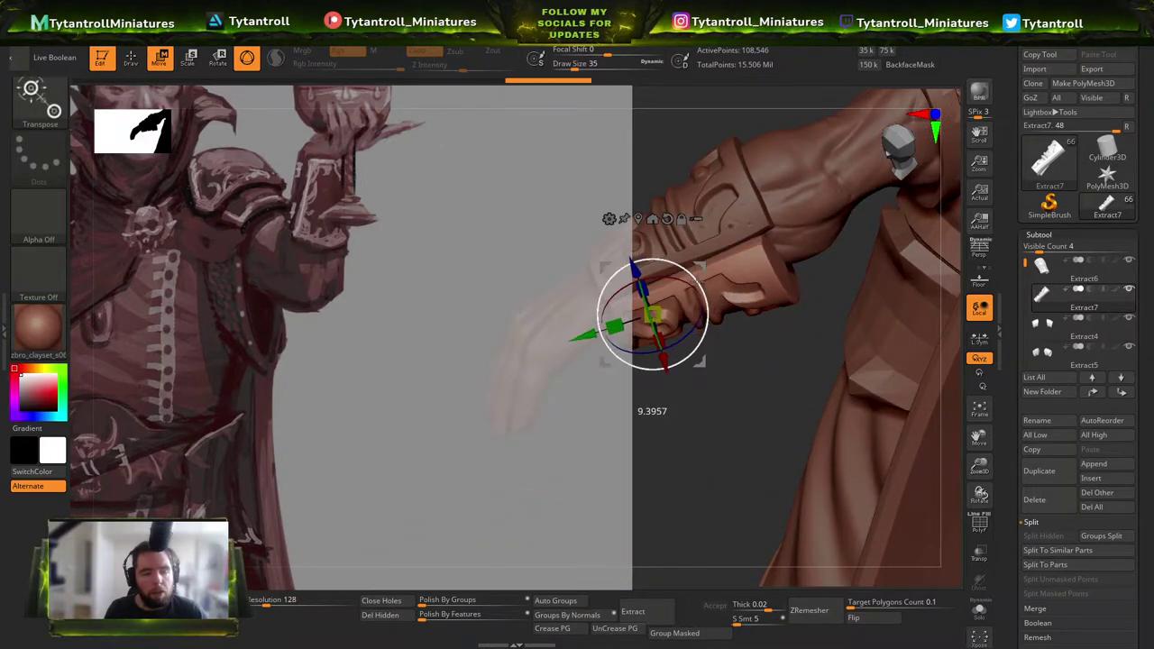
# Move the duplicated bracer closer to the underside of the forearm, checking its placement from several sides.
pyautogui.press('q')
pyautogui.moveTo(662, 245)
pyautogui.mouseDown(button='right')
pyautogui.moveTo(690, 230)
pyautogui.moveTo(759, 226)
pyautogui.moveTo(837, 308)
pyautogui.moveTo(856, 359)
pyautogui.mouseUp(button='right')
pyautogui.press('w')
pyautogui.moveTo(926, 254); pyautogui.dragTo(892, 243)
pyautogui.moveTo(879, 291); pyautogui.dragTo(872, 236)
pyautogui.press('q')
pyautogui.moveTo(884, 278)
pyautogui.mouseDown(button='right')
pyautogui.moveTo(856, 225)
pyautogui.moveTo(865, 293)
pyautogui.moveTo(852, 230)
pyautogui.moveTo(824, 311)
pyautogui.moveTo(829, 338)
pyautogui.moveTo(883, 341)
pyautogui.mouseUp(button='right')
pyautogui.press('w')
# Rotate and shift the duplicated bracer with the transpose line to follow the forearm's angle.
pyautogui.click(248, 63)
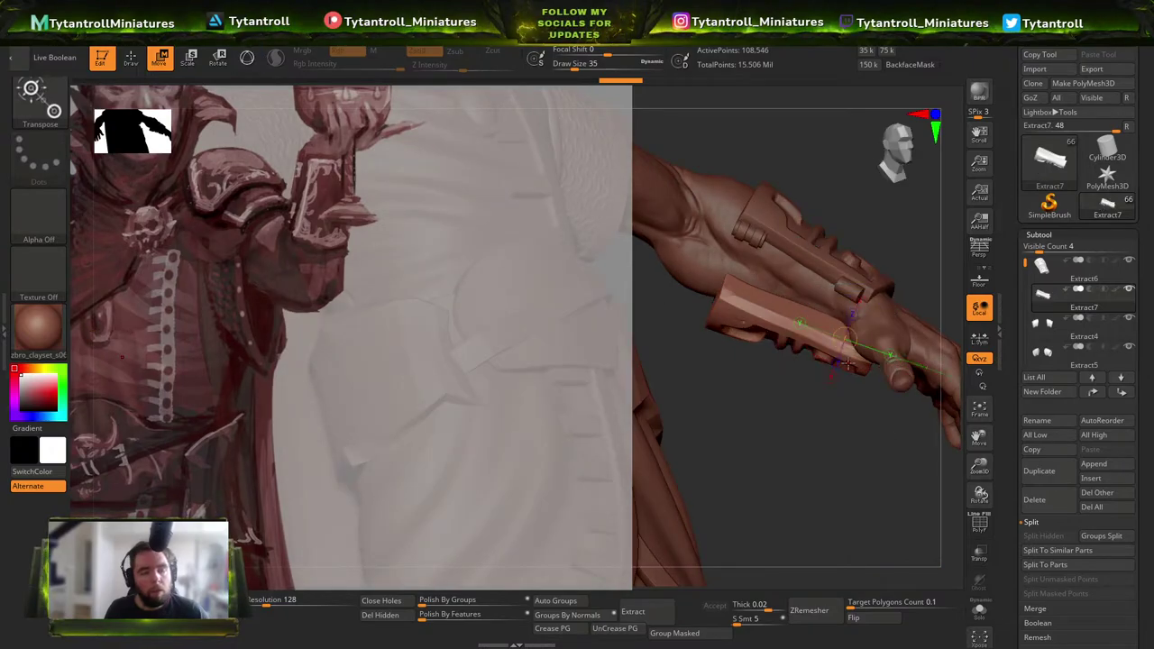
pyautogui.press('r')
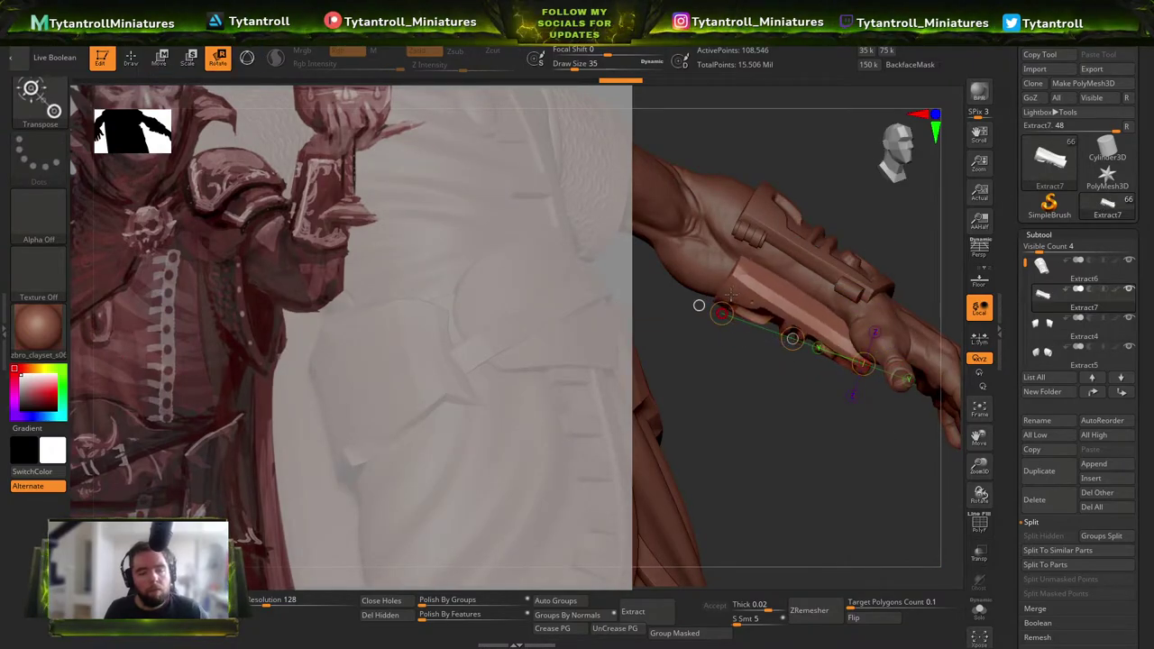
pyautogui.moveTo(791, 337); pyautogui.dragTo(782, 318)
pyautogui.press('r')
pyautogui.moveTo(733, 266); pyautogui.dragTo(725, 281)
pyautogui.moveTo(773, 416)
pyautogui.mouseDown()
pyautogui.moveTo(760, 351)
pyautogui.moveTo(781, 369)
pyautogui.moveTo(712, 311)
pyautogui.mouseUp()
# Reshape the duplicate at its lowest subdivision level with the Move brush at draw sizes 90 and 74, then shift it toward the forearm.
pyautogui.press('q')
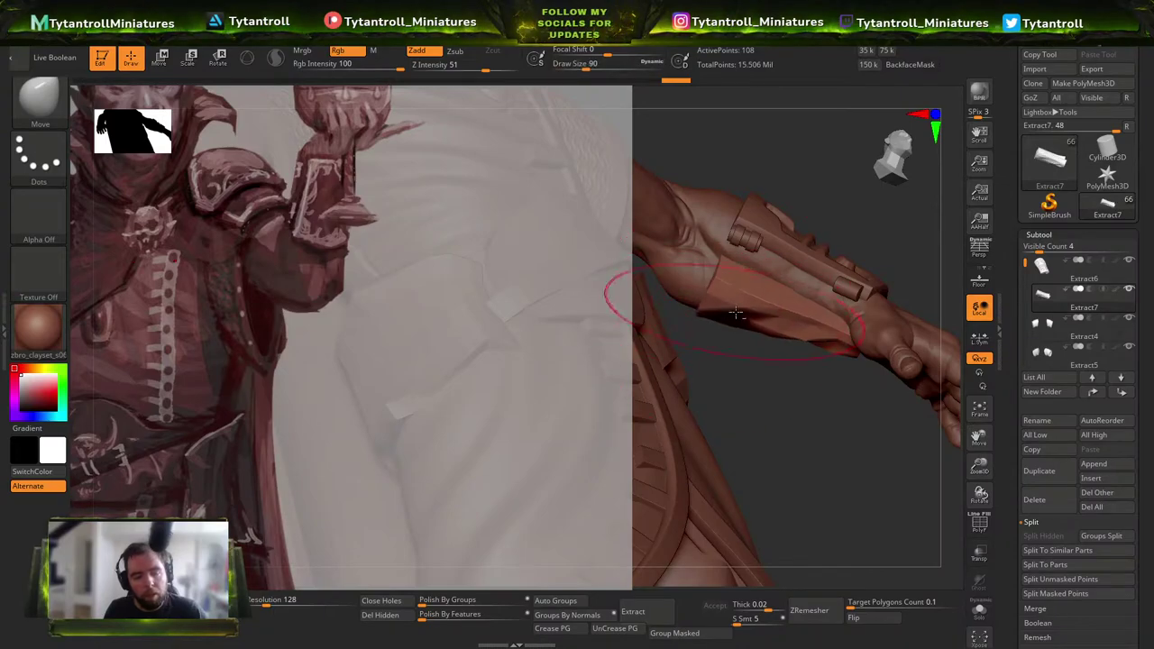
pyautogui.moveTo(782, 274); pyautogui.dragTo(790, 244)
pyautogui.press('[')
pyautogui.press('[')
pyautogui.press('[')
pyautogui.moveTo(809, 397)
pyautogui.mouseDown()
pyautogui.moveTo(793, 337)
pyautogui.moveTo(786, 352)
pyautogui.mouseUp()
pyautogui.press('w')
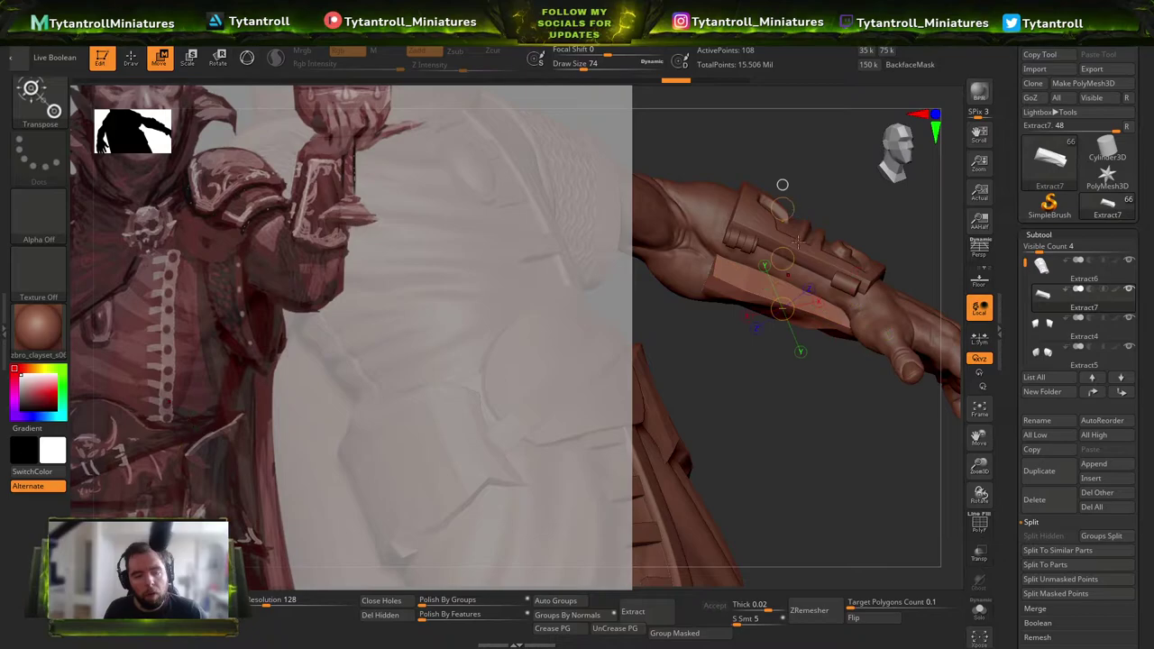
pyautogui.moveTo(782, 259); pyautogui.dragTo(789, 238)
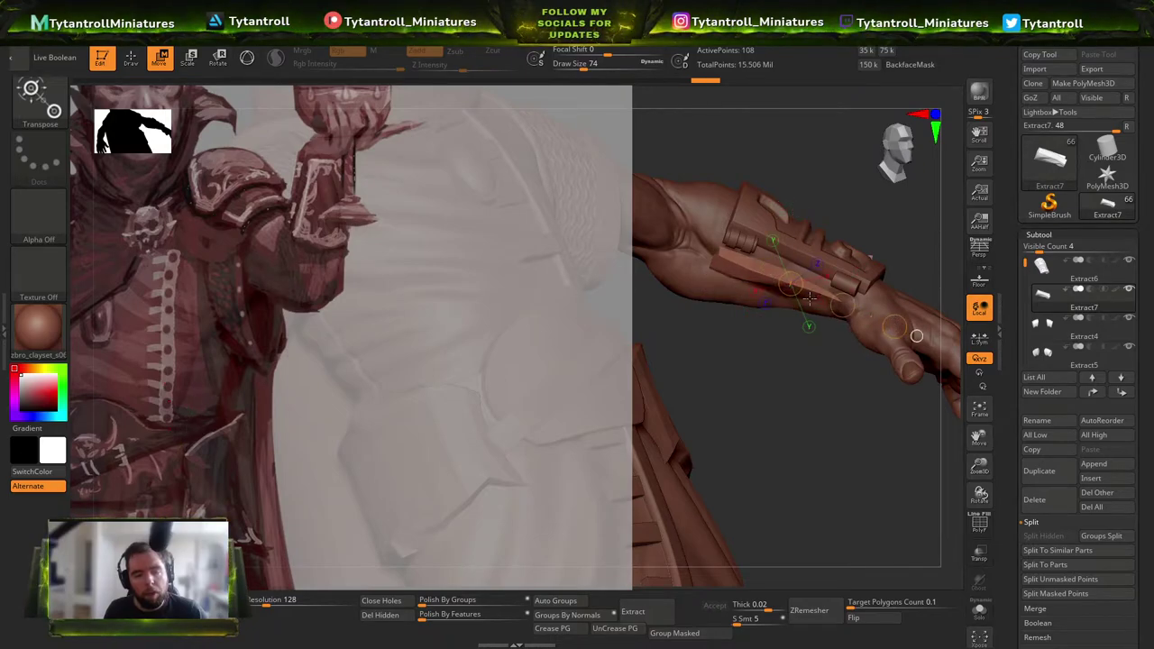
# Stretch the underside bracer toward the upper bracer with the Move brush at draw size 136.
pyautogui.press('q')
pyautogui.press('b')
pyautogui.press('m')
pyautogui.press('v')
pyautogui.press('[')
pyautogui.moveTo(717, 280)
pyautogui.mouseDown()
pyautogui.moveTo(713, 293)
pyautogui.moveTo(785, 298)
pyautogui.moveTo(695, 283)
pyautogui.mouseUp()
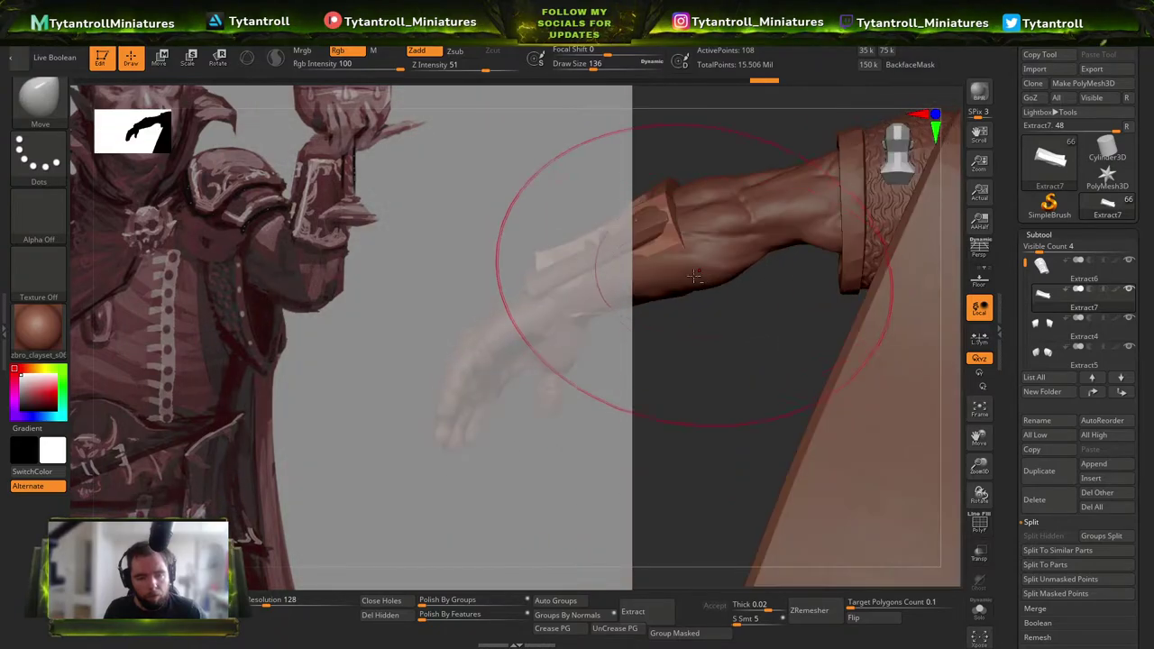
pyautogui.moveTo(622, 270)
pyautogui.mouseDown()
pyautogui.moveTo(795, 278)
pyautogui.moveTo(695, 269)
pyautogui.mouseUp()
# Hide the reference image and shape the underside bracer around the inner forearm with the Move brush at draw sizes 80 and 128.
pyautogui.hotkey('shift', 'z')
pyautogui.press('s')
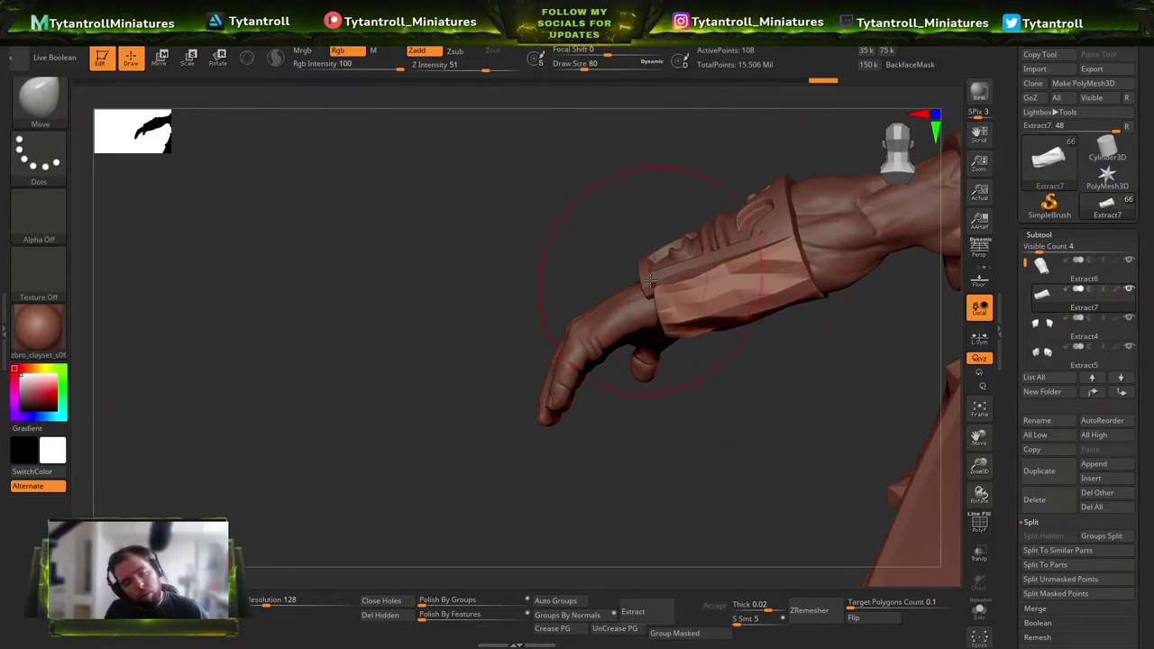
pyautogui.moveTo(650, 289)
pyautogui.mouseDown(button='right')
pyautogui.moveTo(734, 258)
pyautogui.moveTo(716, 237)
pyautogui.moveTo(608, 285)
pyautogui.mouseUp(button='right')
pyautogui.press('s')
pyautogui.moveTo(578, 297)
pyautogui.mouseDown()
pyautogui.moveTo(568, 281)
pyautogui.moveTo(582, 280)
pyautogui.mouseUp()
pyautogui.press('s')
pyautogui.moveTo(582, 279)
pyautogui.mouseDown(button='right')
pyautogui.moveTo(604, 306)
pyautogui.moveTo(655, 260)
pyautogui.moveTo(704, 284)
pyautogui.mouseUp(button='right')
pyautogui.press('s')
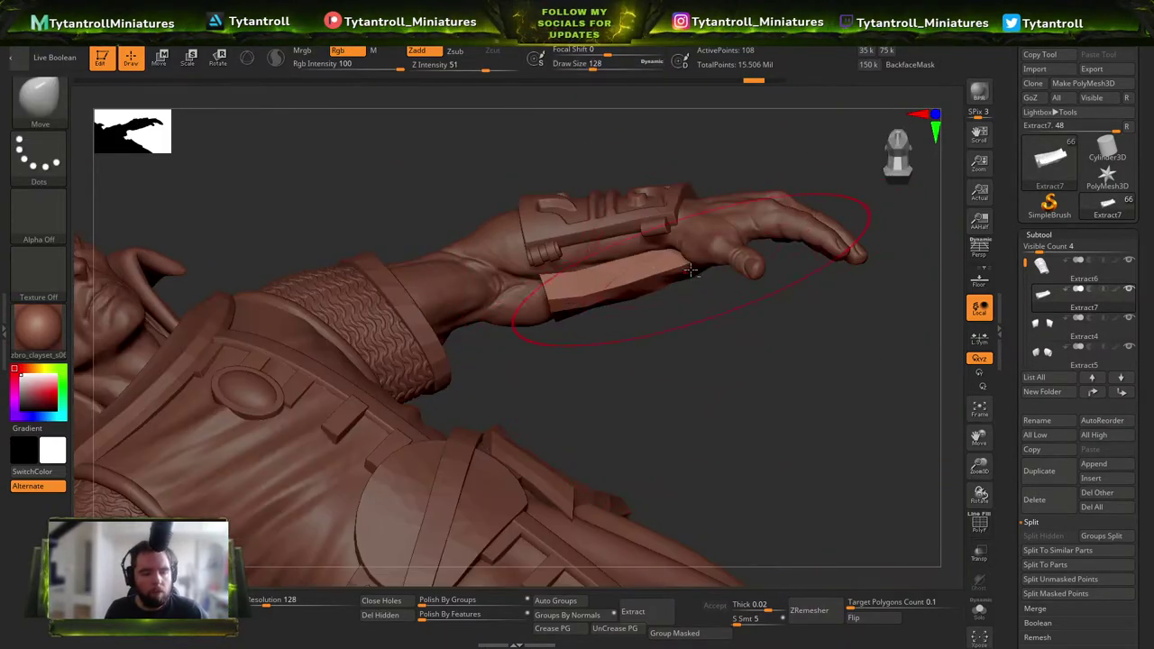
pyautogui.moveTo(698, 272)
pyautogui.mouseDown()
pyautogui.moveTo(712, 254)
pyautogui.moveTo(667, 255)
pyautogui.moveTo(702, 257)
pyautogui.mouseUp()
# Wrap the underside bracer more closely around the forearm with the Move brush at draw sizes 140 and 83.
pyautogui.press('s')
pyautogui.moveTo(703, 257); pyautogui.dragTo(670, 268, button='right')
pyautogui.press('s')
pyautogui.moveTo(670, 267); pyautogui.dragTo(647, 236)
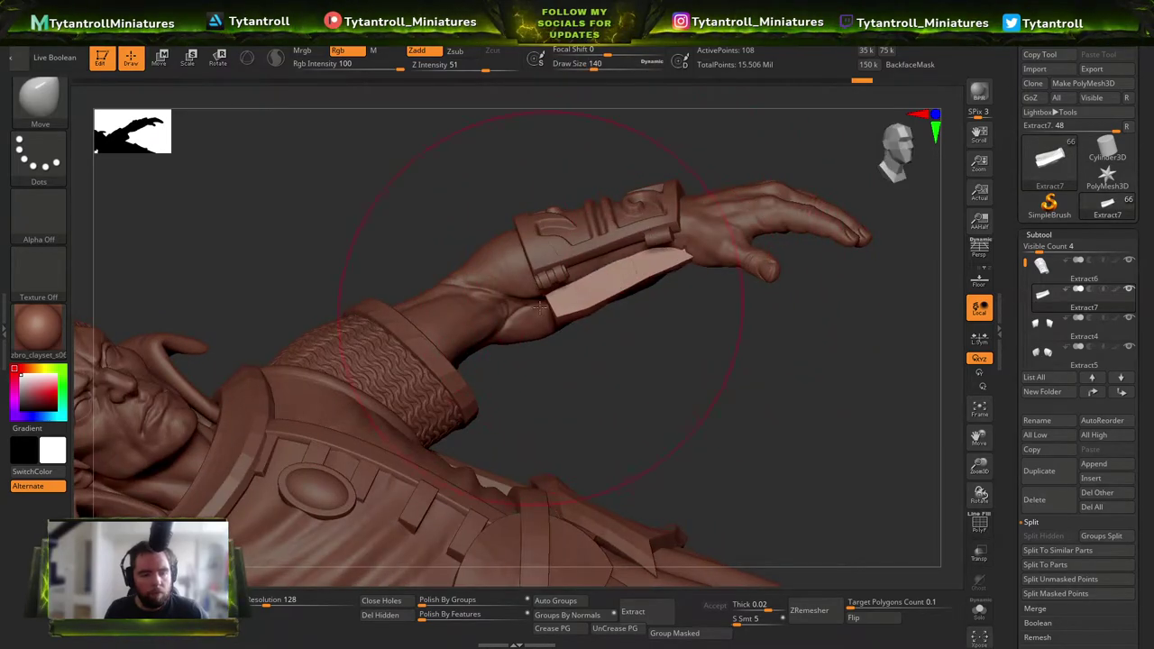
pyautogui.moveTo(541, 309)
pyautogui.mouseDown()
pyautogui.moveTo(587, 271)
pyautogui.moveTo(666, 297)
pyautogui.moveTo(678, 287)
pyautogui.moveTo(709, 311)
pyautogui.moveTo(696, 323)
pyautogui.moveTo(656, 318)
pyautogui.mouseUp()
pyautogui.press('s')
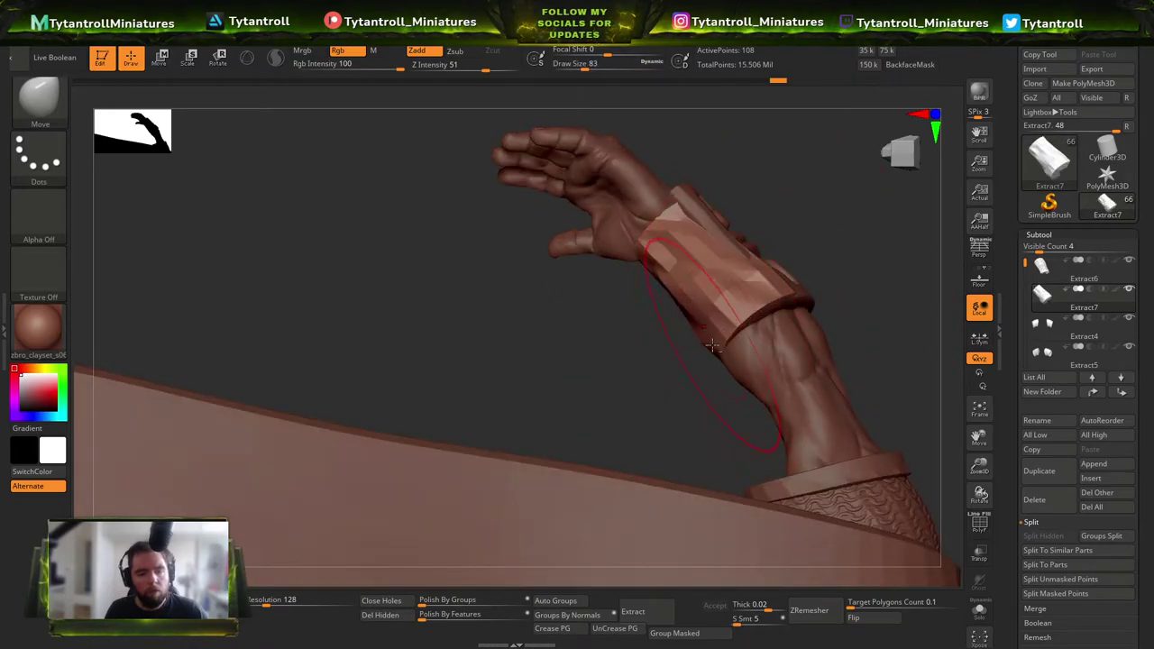
pyautogui.moveTo(781, 270)
pyautogui.mouseDown()
pyautogui.moveTo(767, 278)
pyautogui.moveTo(814, 328)
pyautogui.mouseUp()
pyautogui.moveTo(721, 311); pyautogui.dragTo(701, 319)
# Adjust the underside bracer's wrist end and long sides with the Move brush at draw sizes 108 and 51.
pyautogui.press('s')
pyautogui.moveTo(631, 216)
pyautogui.mouseDown()
pyautogui.moveTo(651, 253)
pyautogui.moveTo(672, 263)
pyautogui.mouseUp()
pyautogui.moveTo(577, 244); pyautogui.dragTo(591, 306)
pyautogui.moveTo(665, 263); pyautogui.dragTo(674, 249)
pyautogui.press('s')
pyautogui.click(670, 215)
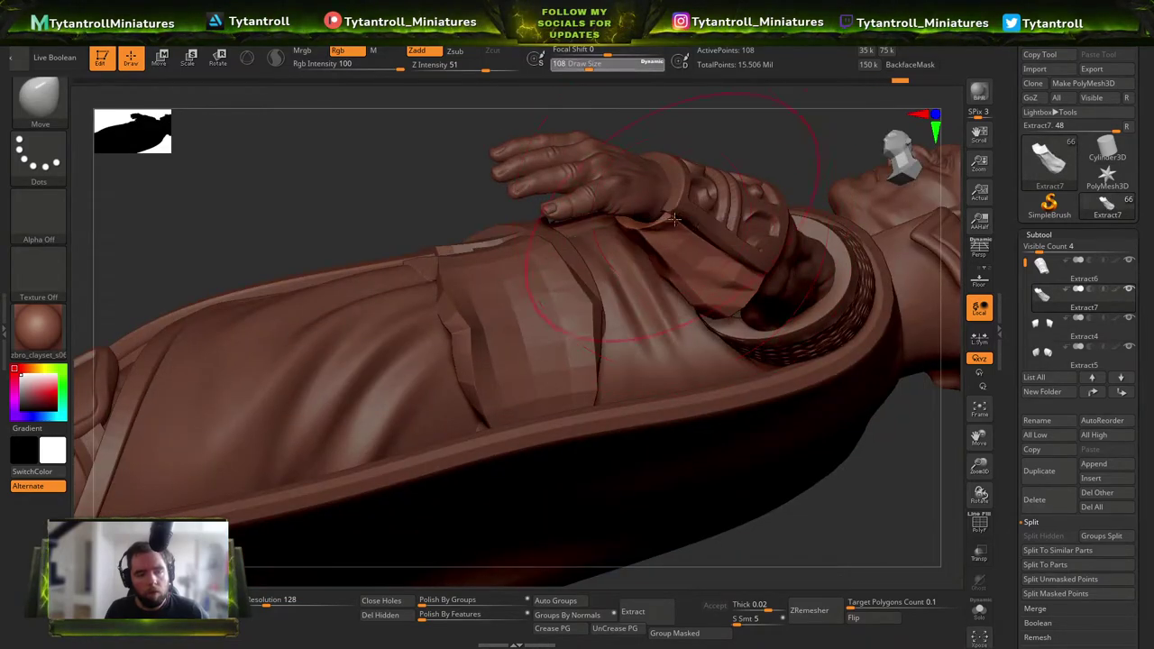
pyautogui.moveTo(833, 185); pyautogui.dragTo(811, 135)
pyautogui.moveTo(710, 251); pyautogui.dragTo(703, 267)
pyautogui.moveTo(631, 270)
pyautogui.mouseDown()
pyautogui.moveTo(709, 231)
pyautogui.moveTo(712, 191)
pyautogui.moveTo(692, 171)
pyautogui.mouseUp()
pyautogui.moveTo(690, 256); pyautogui.dragTo(689, 245)
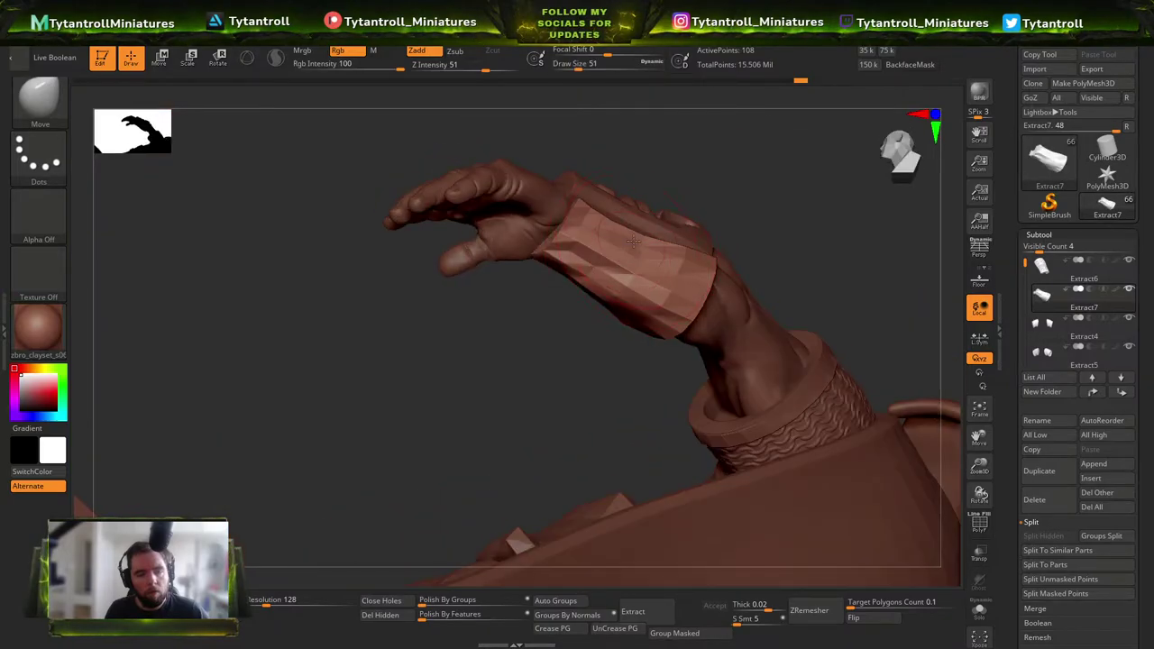
# Fit the underside bracer's outer edge against the upper bracer, using draw size 29 near the elbow end.
pyautogui.moveTo(642, 231)
pyautogui.mouseDown(button='right')
pyautogui.moveTo(622, 222)
pyautogui.moveTo(622, 236)
pyautogui.moveTo(658, 223)
pyautogui.moveTo(595, 244)
pyautogui.moveTo(617, 241)
pyautogui.mouseUp(button='right')
pyautogui.press('s')
pyautogui.moveTo(613, 243); pyautogui.dragTo(605, 210)
pyautogui.keyDown('alt'); pyautogui.moveTo(776, 256); pyautogui.dragTo(786, 303); pyautogui.keyUp('alt')
pyautogui.press('s')
pyautogui.moveTo(741, 192); pyautogui.dragTo(733, 192)
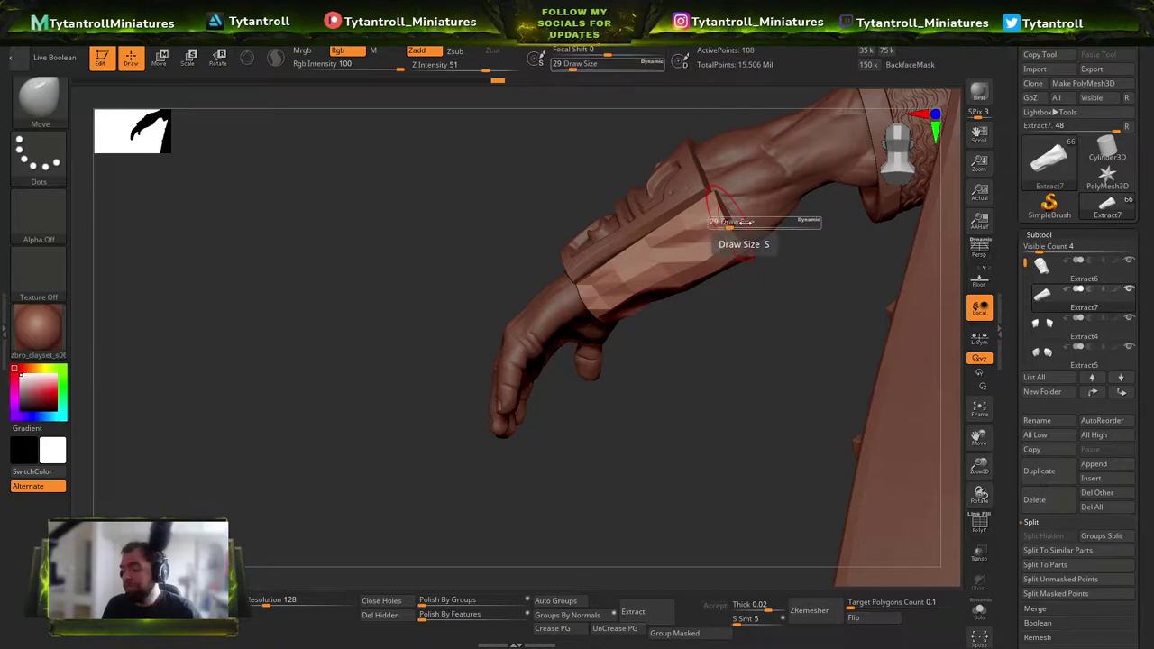
pyautogui.press('s')
# Refine the underside bracer's middle section along the forearm with Move brush strokes from several angles.
pyautogui.moveTo(766, 253)
pyautogui.keyDown('ctrl'); pyautogui.mouseDown(button='right')
pyautogui.moveTo(690, 244)
pyautogui.moveTo(732, 225)
pyautogui.moveTo(475, 267)
pyautogui.moveTo(526, 260)
pyautogui.moveTo(466, 235)
pyautogui.mouseUp(button='right'); pyautogui.keyUp('ctrl')
pyautogui.moveTo(470, 216); pyautogui.dragTo(492, 209)
pyautogui.press('s')
pyautogui.moveTo(506, 243)
pyautogui.mouseDown(button='right')
pyautogui.moveTo(525, 291)
pyautogui.moveTo(480, 315)
pyautogui.mouseUp(button='right')
pyautogui.moveTo(480, 263); pyautogui.dragTo(469, 267)
pyautogui.moveTo(492, 302); pyautogui.dragTo(535, 310, button='right')
pyautogui.moveTo(572, 271); pyautogui.dragTo(500, 222, button='right')
pyautogui.moveTo(433, 174); pyautogui.dragTo(488, 184, button='right')
# Pull the underside bracer's elbow and wrist ends toward the hinges with the Move brush at draw size 97.
pyautogui.press('s')
pyautogui.moveTo(484, 167); pyautogui.dragTo(509, 162)
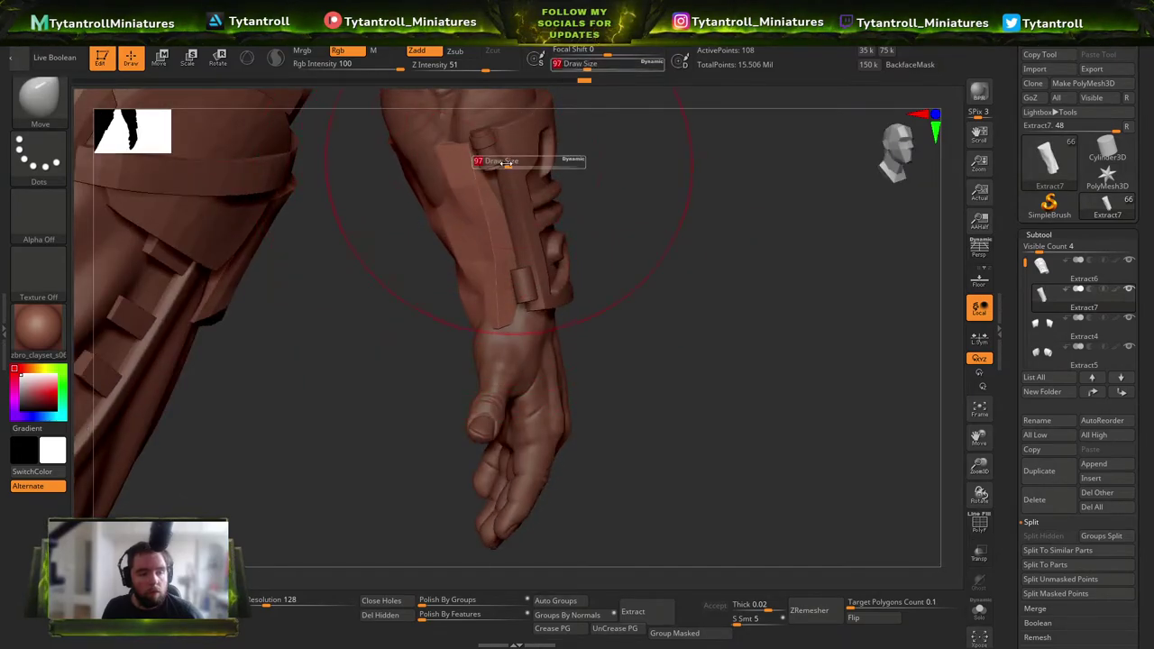
pyautogui.moveTo(405, 156)
pyautogui.mouseDown()
pyautogui.moveTo(431, 164)
pyautogui.moveTo(522, 144)
pyautogui.mouseUp()
pyautogui.moveTo(488, 287)
pyautogui.mouseDown()
pyautogui.moveTo(503, 277)
pyautogui.moveTo(515, 299)
pyautogui.mouseUp()
# Tighten the underside bracer's fit around the wrist with the Move brush at draw size 44.
pyautogui.press('s')
pyautogui.moveTo(635, 273); pyautogui.dragTo(599, 274)
pyautogui.press('s')
pyautogui.moveTo(480, 292); pyautogui.dragTo(484, 292)
pyautogui.moveTo(462, 255)
pyautogui.mouseDown(button='right')
pyautogui.moveTo(414, 258)
pyautogui.moveTo(528, 181)
pyautogui.moveTo(489, 257)
pyautogui.moveTo(494, 237)
pyautogui.mouseUp(button='right')
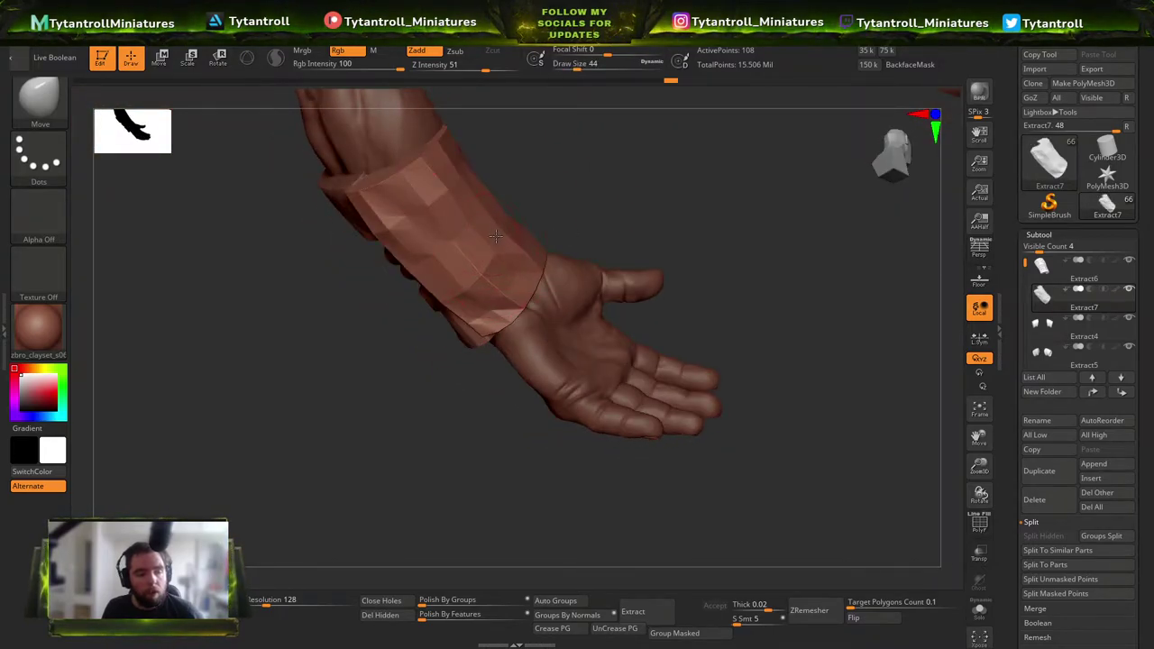
pyautogui.moveTo(451, 173); pyautogui.dragTo(458, 176, button='right')
pyautogui.moveTo(462, 131)
pyautogui.mouseDown(button='right')
pyautogui.moveTo(450, 268)
pyautogui.moveTo(433, 264)
pyautogui.mouseUp(button='right')
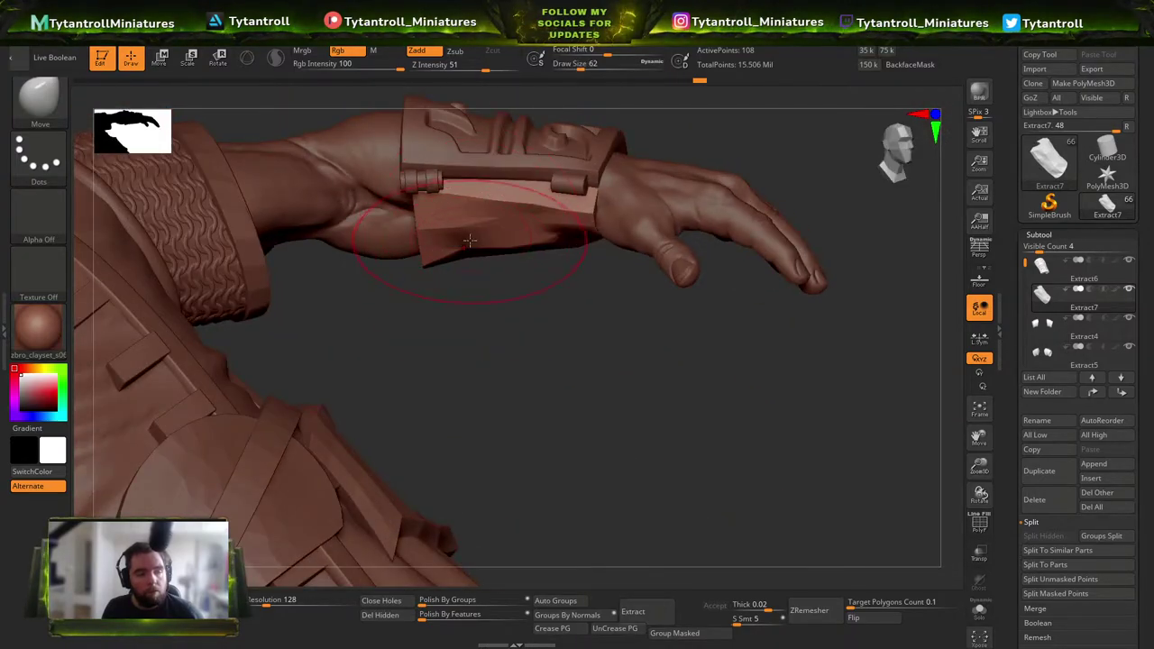
# Raise the underside bracer by two subdivision levels and adjust its edges beneath the hinges with the Move brush at draw size 62.
pyautogui.moveTo(468, 242); pyautogui.dragTo(484, 233)
pyautogui.press('d')
pyautogui.press('d')
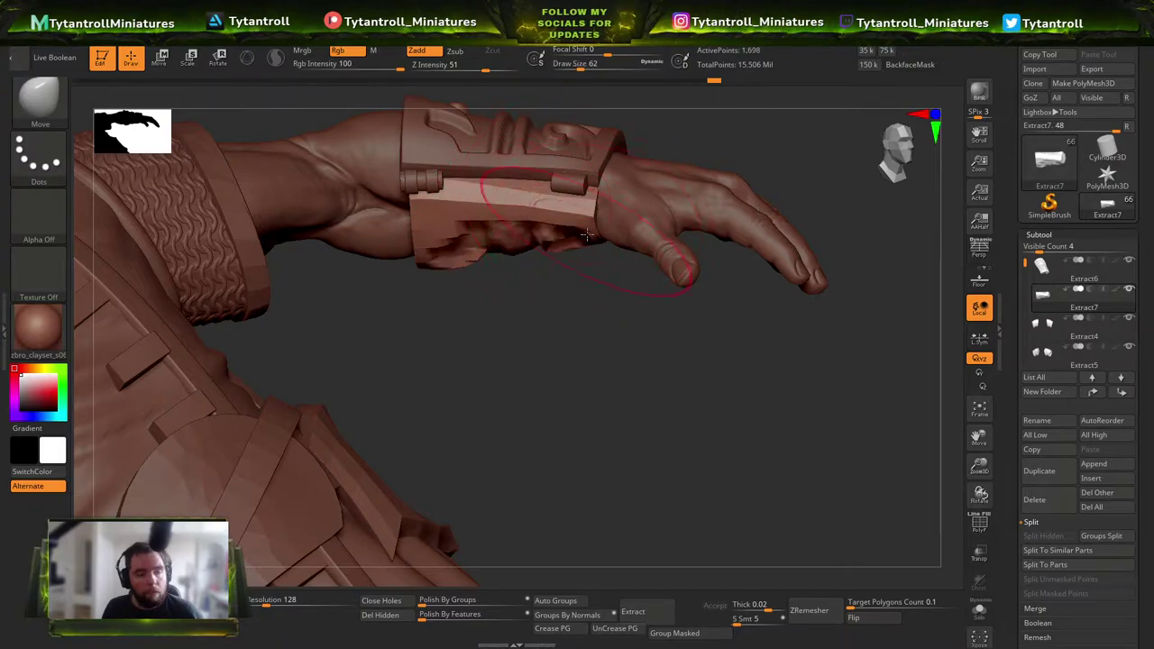
pyautogui.moveTo(586, 230); pyautogui.dragTo(570, 239)
pyautogui.moveTo(609, 193); pyautogui.dragTo(600, 216)
pyautogui.moveTo(559, 315); pyautogui.dragTo(518, 314, button='right')
pyautogui.moveTo(422, 202); pyautogui.dragTo(420, 182)
# Return the underside bracer to its lowest subdivision level and rework its wrist-side edge, undoing one stroke.
pyautogui.moveTo(420, 231)
pyautogui.mouseDown(button='right')
pyautogui.moveTo(618, 192)
pyautogui.moveTo(655, 171)
pyautogui.moveTo(631, 252)
pyautogui.moveTo(657, 227)
pyautogui.mouseUp(button='right')
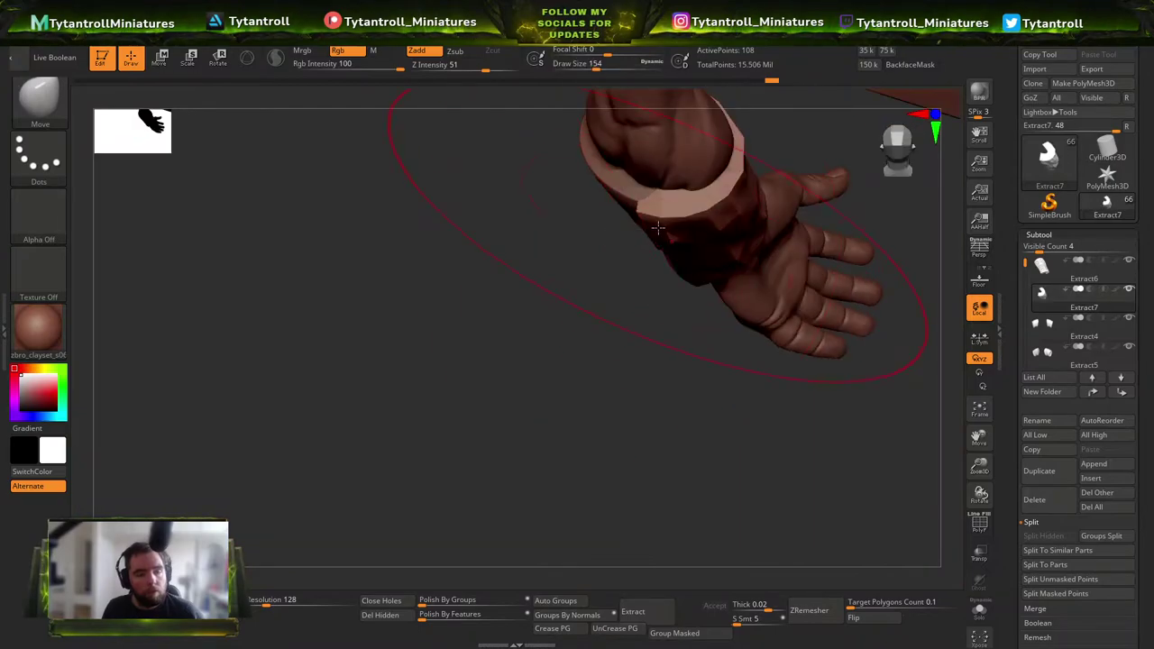
pyautogui.moveTo(701, 274); pyautogui.dragTo(720, 218, button='right')
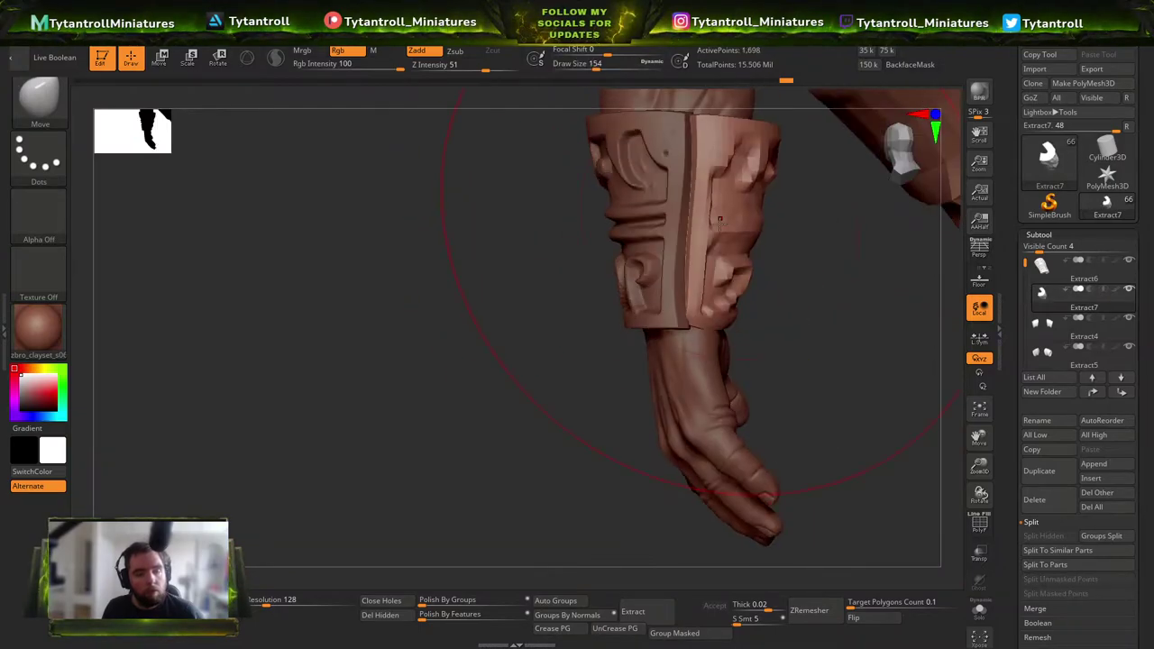
pyautogui.hotkey('shift', 'd')
pyautogui.hotkey('shift', 'd')
pyautogui.press('s')
pyautogui.moveTo(695, 315); pyautogui.dragTo(682, 319)
pyautogui.moveTo(685, 319)
pyautogui.mouseDown(button='right')
pyautogui.moveTo(671, 328)
pyautogui.moveTo(668, 316)
pyautogui.mouseUp(button='right')
pyautogui.hotkey('ctrl', 'z')
pyautogui.press('s')
pyautogui.moveTo(668, 317); pyautogui.dragTo(671, 316)
pyautogui.moveTo(685, 295)
pyautogui.mouseDown(button='right')
pyautogui.moveTo(687, 262)
pyautogui.moveTo(768, 173)
pyautogui.moveTo(704, 219)
pyautogui.mouseUp(button='right')
# Refine the outer seam between the two bracer halves with the Move brush at draw sizes 18 and 23.
pyautogui.press('b')
pyautogui.press('m')
pyautogui.press('v')
pyautogui.press('s')
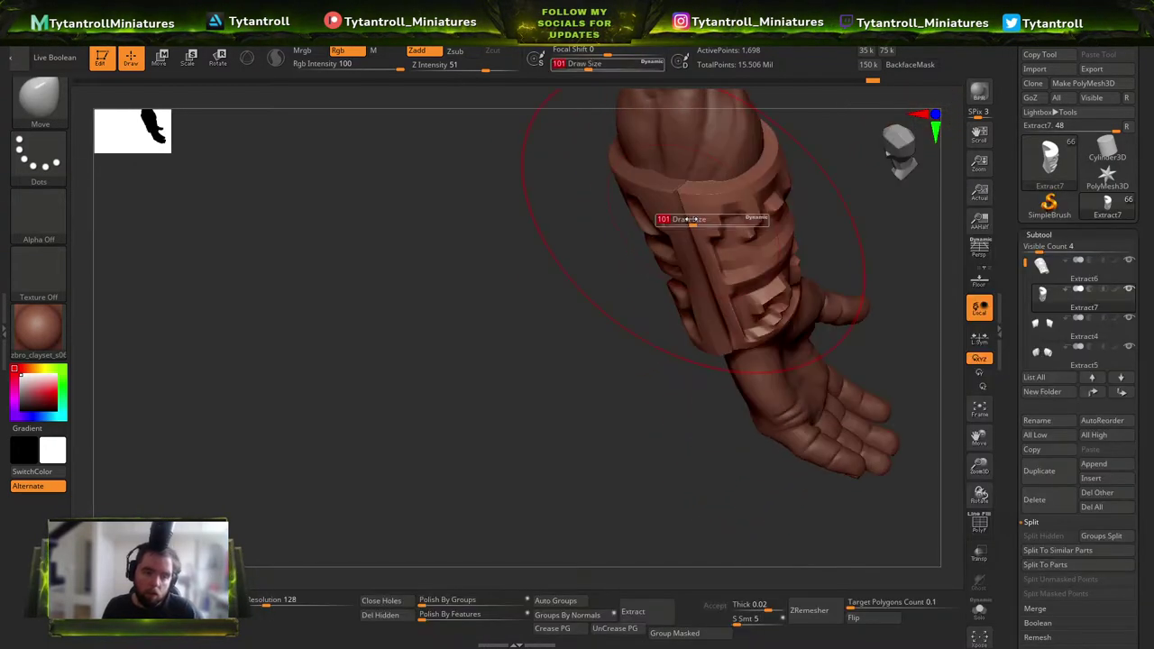
pyautogui.moveTo(679, 171)
pyautogui.mouseDown(button='right')
pyautogui.moveTo(699, 159)
pyautogui.moveTo(679, 186)
pyautogui.mouseUp(button='right')
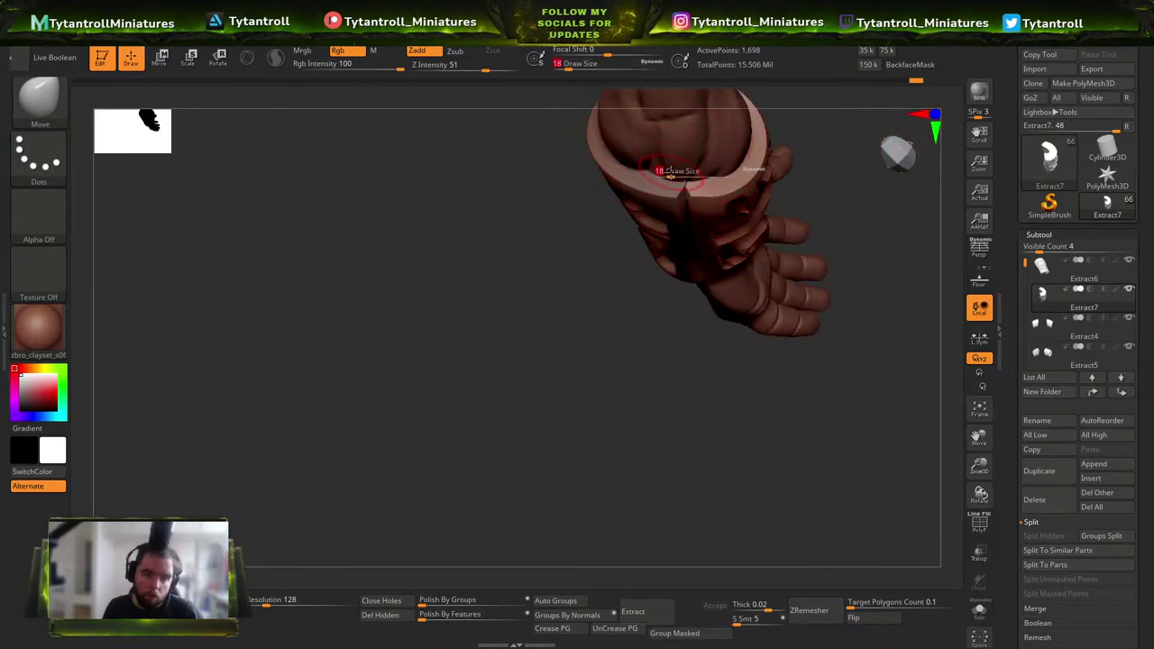
pyautogui.moveTo(680, 172)
pyautogui.mouseDown(button='right')
pyautogui.moveTo(694, 318)
pyautogui.moveTo(683, 367)
pyautogui.mouseUp(button='right')
pyautogui.press('s')
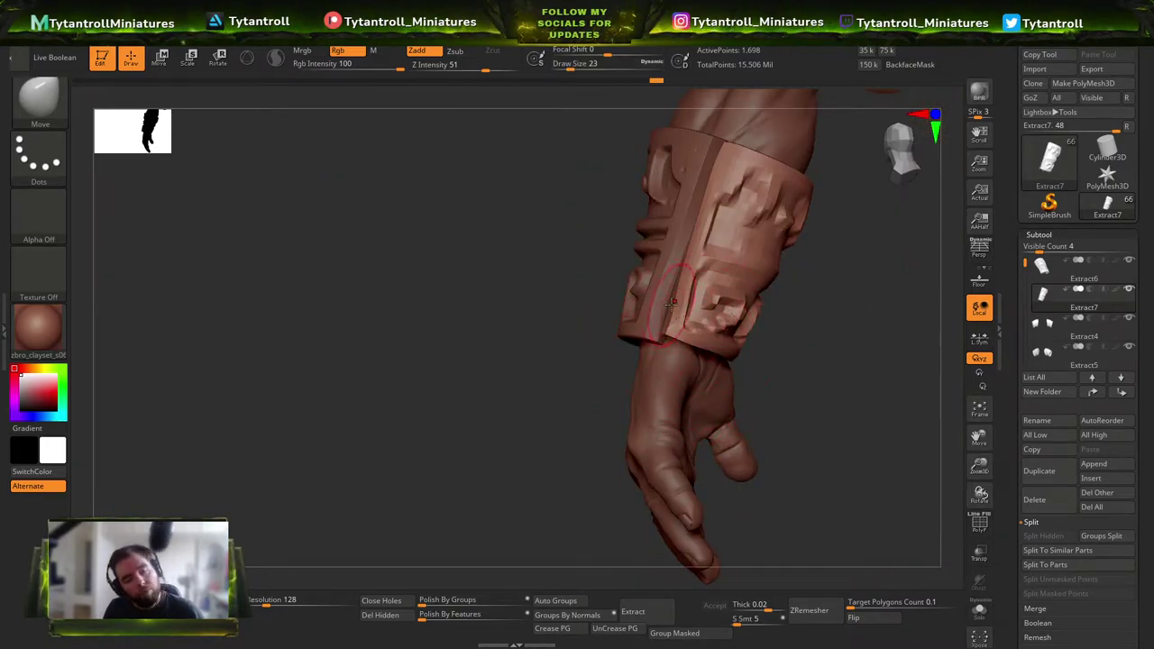
# Push the underside bracer's ornamented face and elbow rim into shape with the Move brush at draw sizes 49 and 80.
pyautogui.moveTo(728, 332); pyautogui.dragTo(750, 344, button='right')
pyautogui.moveTo(762, 332); pyautogui.dragTo(751, 327)
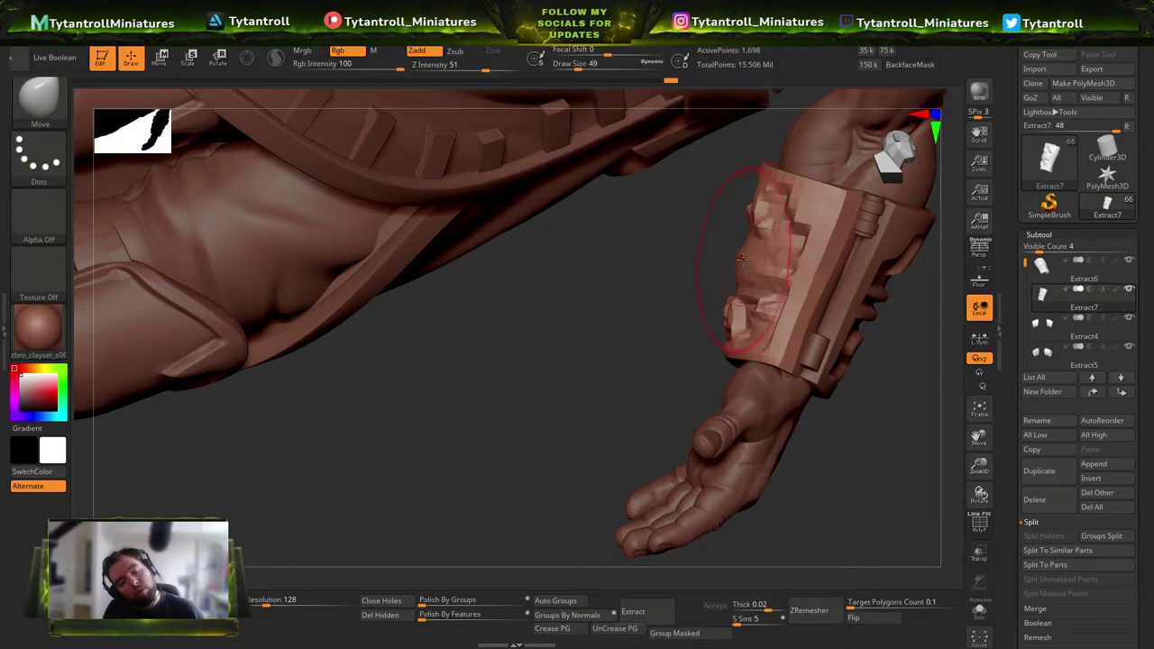
pyautogui.moveTo(741, 256); pyautogui.dragTo(761, 256)
pyautogui.moveTo(762, 258)
pyautogui.mouseDown(button='right')
pyautogui.moveTo(712, 262)
pyautogui.moveTo(728, 273)
pyautogui.moveTo(728, 248)
pyautogui.mouseUp(button='right')
pyautogui.press('s')
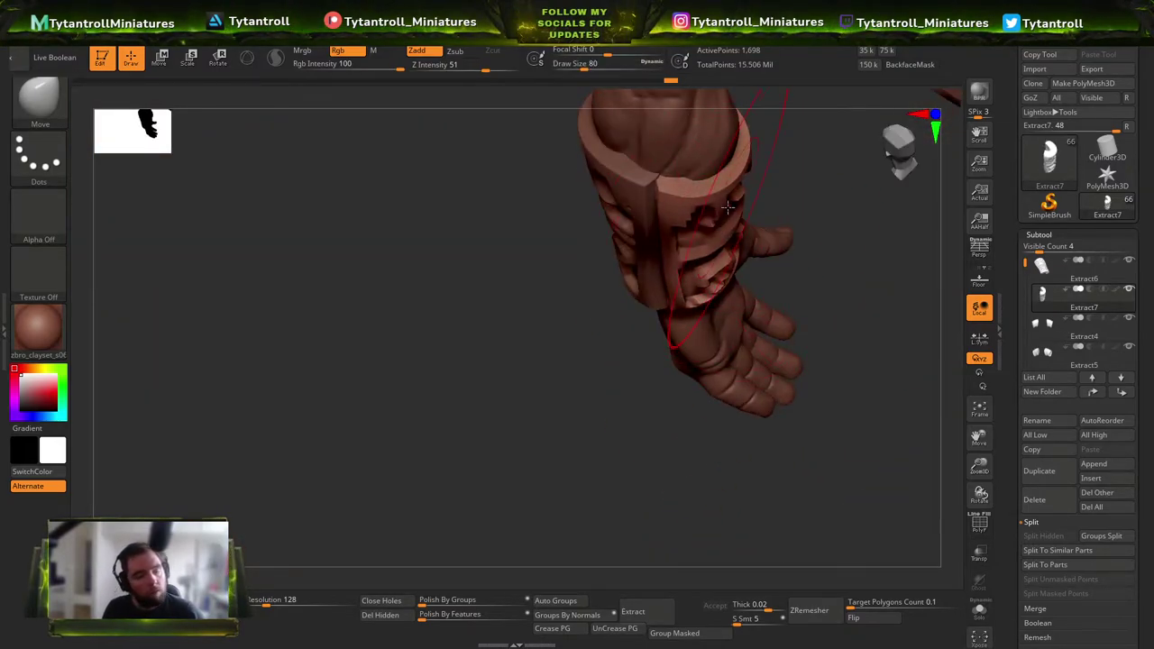
pyautogui.moveTo(727, 208); pyautogui.dragTo(684, 216, button='right')
pyautogui.press('s')
pyautogui.rightClick(755, 210)
pyautogui.moveTo(754, 210)
pyautogui.mouseDown(button='right')
pyautogui.moveTo(756, 178)
pyautogui.moveTo(728, 178)
pyautogui.mouseUp(button='right')
pyautogui.press('s')
pyautogui.press('s')
# Check the joined bracer halves from several sides, raise the underside half to its highest subdivision level and set the draw size to 7.
pyautogui.moveTo(755, 126)
pyautogui.mouseDown(button='right')
pyautogui.moveTo(686, 152)
pyautogui.moveTo(685, 242)
pyautogui.mouseUp(button='right')
pyautogui.press('shift')
pyautogui.moveTo(644, 166)
pyautogui.mouseDown(button='right')
pyautogui.moveTo(631, 179)
pyautogui.moveTo(674, 197)
pyautogui.moveTo(596, 155)
pyautogui.mouseUp(button='right')
pyautogui.moveTo(647, 108)
pyautogui.mouseDown(button='right')
pyautogui.moveTo(687, 134)
pyautogui.moveTo(726, 201)
pyautogui.moveTo(649, 271)
pyautogui.mouseUp(button='right')
pyautogui.hotkey('ctrl', 'd')
pyautogui.hotkey('ctrl', 'd')
pyautogui.hotkey('ctrl', 'd')
pyautogui.press('space')
pyautogui.click(676, 204)
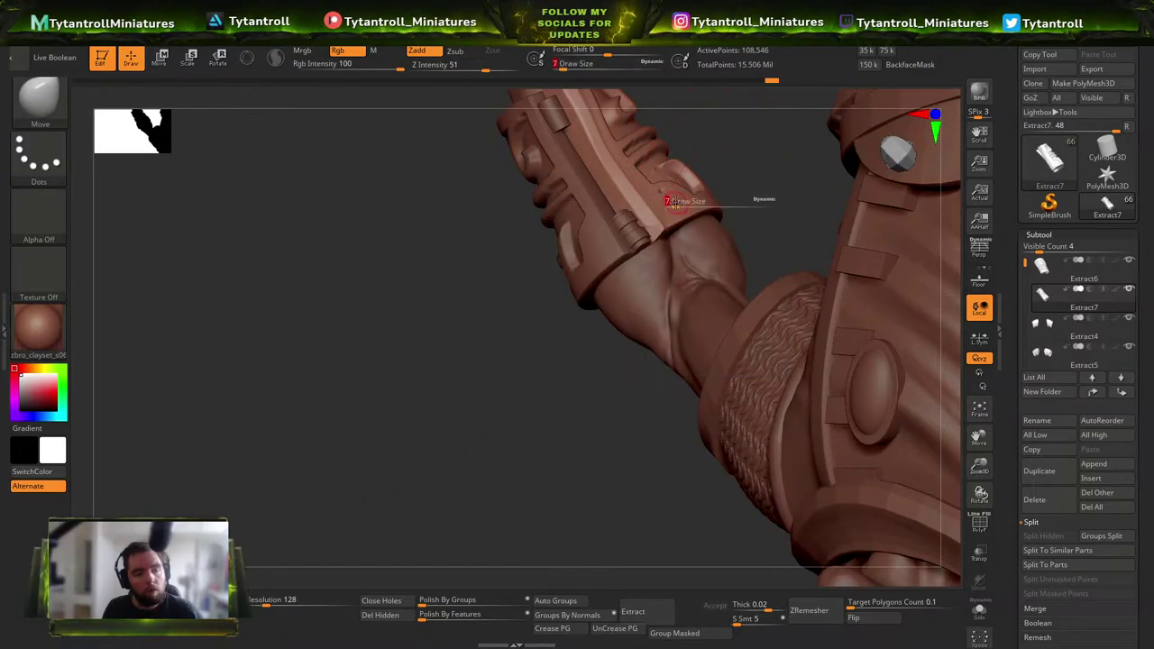
# Lower the underside bracer's subdivision and adjust its wrist and elbow ends with the Move brush at draw sizes 56 and 83.
pyautogui.hotkey('shift', 'd')
pyautogui.moveTo(681, 259)
pyautogui.mouseDown(button='right')
pyautogui.moveTo(678, 301)
pyautogui.moveTo(685, 281)
pyautogui.moveTo(624, 234)
pyautogui.mouseUp(button='right')
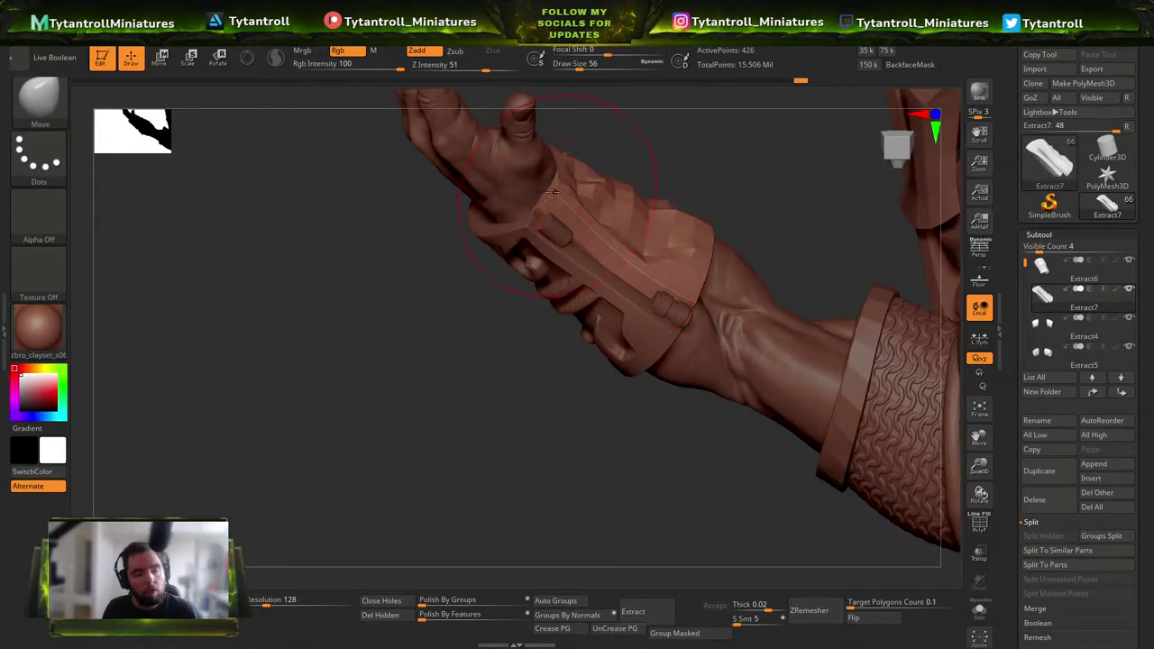
pyautogui.moveTo(519, 180)
pyautogui.mouseDown(button='right')
pyautogui.moveTo(570, 169)
pyautogui.moveTo(586, 278)
pyautogui.moveTo(607, 258)
pyautogui.moveTo(596, 278)
pyautogui.moveTo(612, 290)
pyautogui.moveTo(641, 254)
pyautogui.mouseUp(button='right')
pyautogui.press('b')
pyautogui.press('m')
pyautogui.press('v')
pyautogui.press('s')
pyautogui.click(568, 168)
pyautogui.press('s')
pyautogui.click(598, 280)
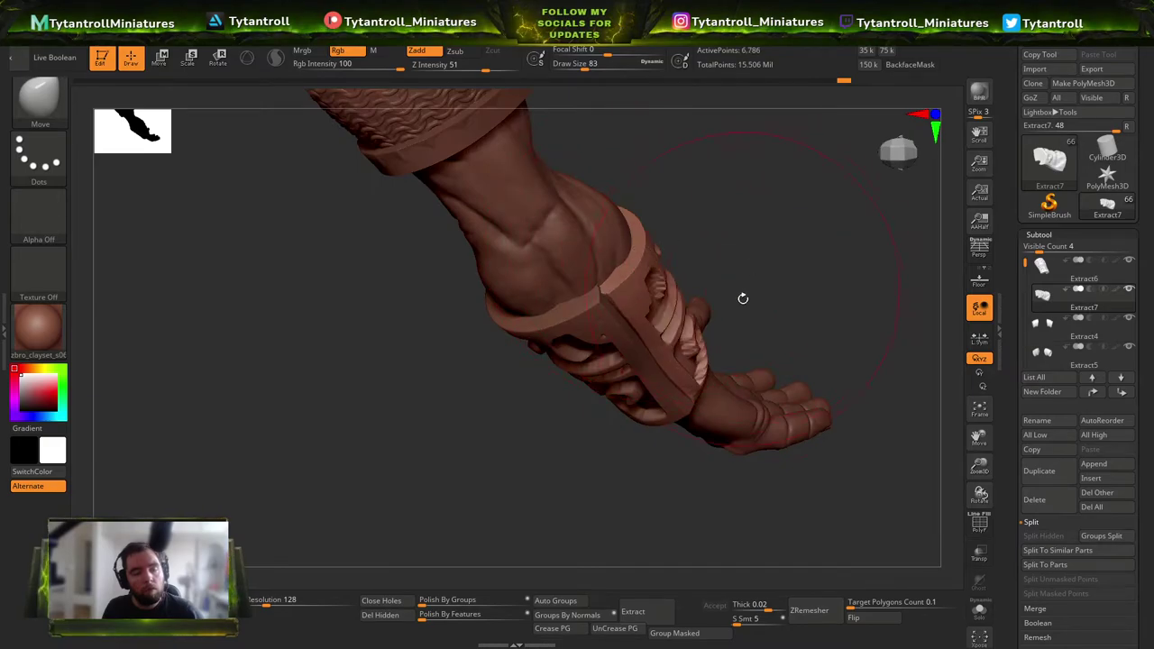
# Push the outer seam between the bracer halves closer together with the Move brush, setting the draw size to 56.
pyautogui.moveTo(758, 355)
pyautogui.mouseDown(button='right')
pyautogui.moveTo(757, 288)
pyautogui.moveTo(675, 426)
pyautogui.moveTo(640, 408)
pyautogui.mouseUp(button='right')
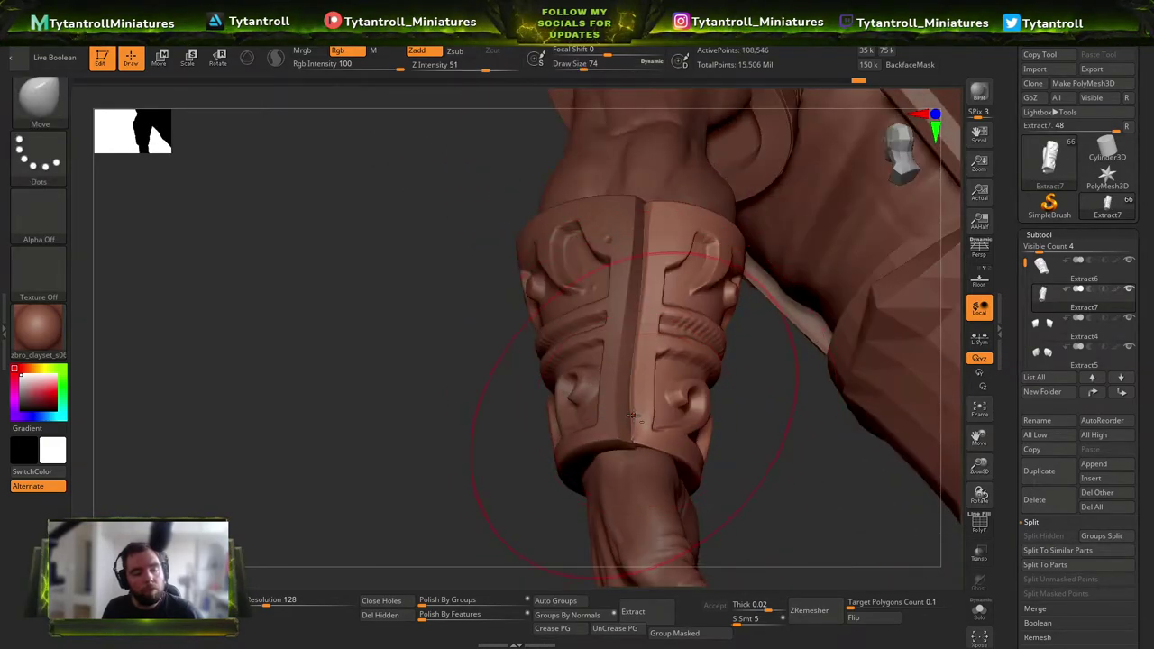
pyautogui.press('s')
pyautogui.moveTo(640, 408); pyautogui.dragTo(643, 420)
pyautogui.click(630, 428)
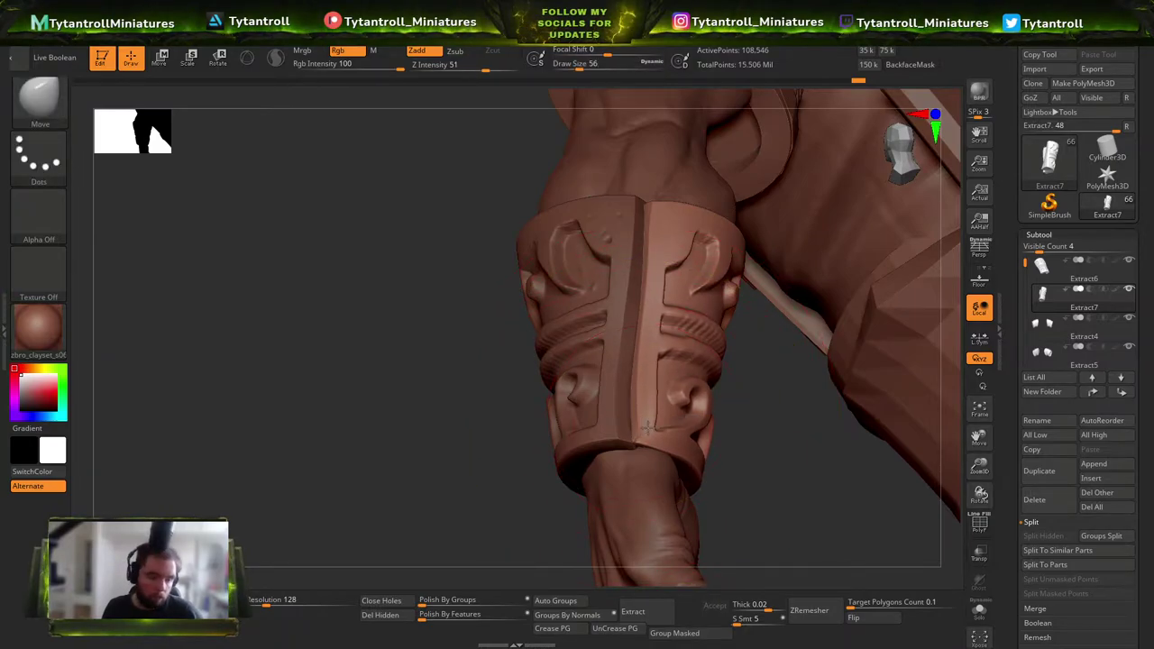
pyautogui.moveTo(665, 351); pyautogui.dragTo(741, 357, button='right')
pyautogui.press('space')
pyautogui.moveTo(745, 357); pyautogui.dragTo(735, 358)
# Return the underside bracer to subdivision level 3 and set the Move brush to draw size 29 for its ornamented side.
pyautogui.hotkey('shift', 'd')
pyautogui.hotkey('shift', 'd')
pyautogui.hotkey('shift', 'd')
pyautogui.moveTo(812, 353)
pyautogui.mouseDown(button='right')
pyautogui.moveTo(822, 327)
pyautogui.moveTo(798, 344)
pyautogui.moveTo(708, 349)
pyautogui.moveTo(764, 349)
pyautogui.mouseUp(button='right')
pyautogui.press('s')
pyautogui.click(794, 341)
pyautogui.press('space')
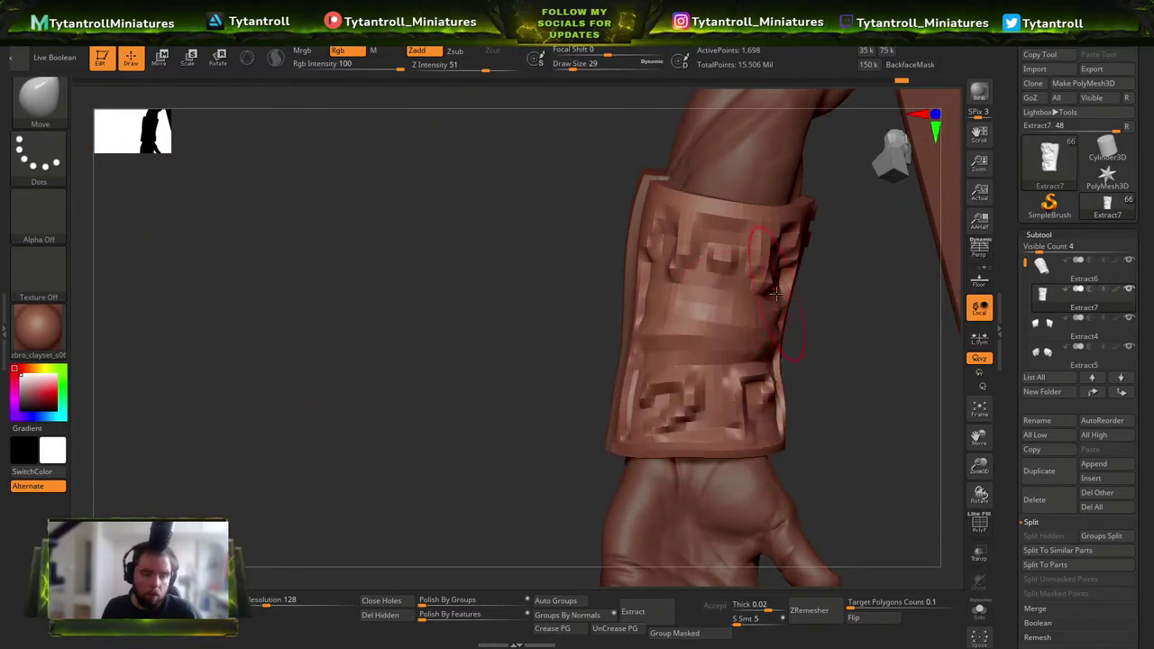
# Compare the underside bracer's ornament across subdivision levels and return it to level 3.
pyautogui.press('d')
pyautogui.press('d')
pyautogui.hotkey('shift', 'd')
pyautogui.hotkey('shift', 'd')
pyautogui.keyDown('ctrl'); pyautogui.moveTo(750, 261); pyautogui.dragTo(755, 338, button='right'); pyautogui.keyUp('ctrl')
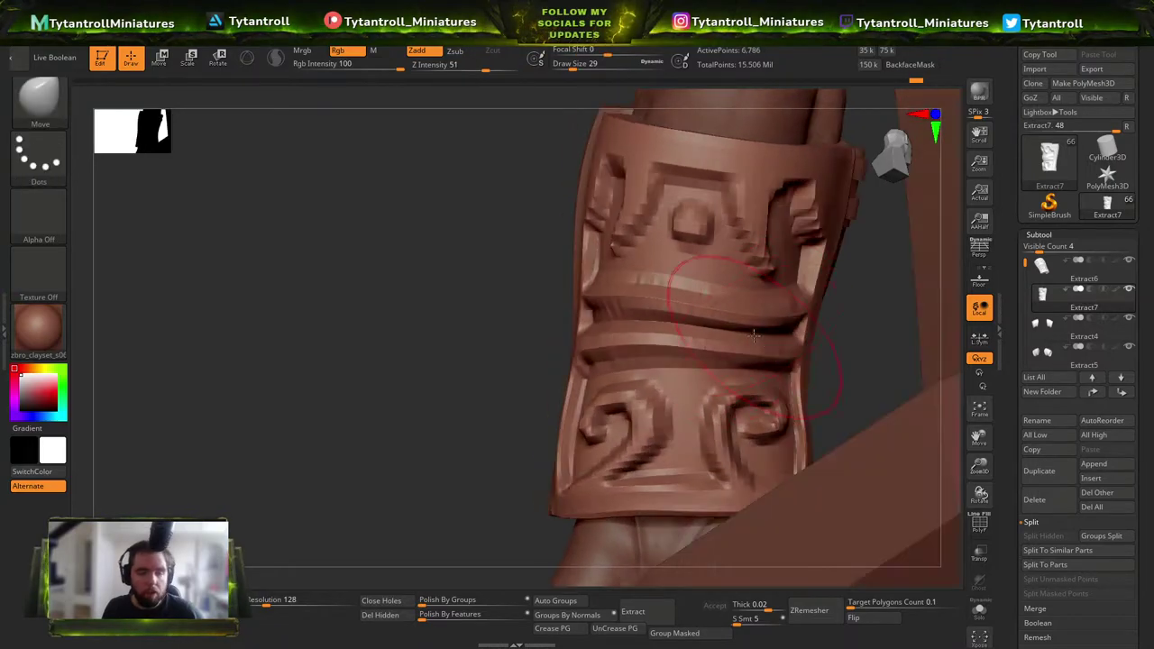
pyautogui.hotkey('shift', 'd')
pyautogui.press('w')
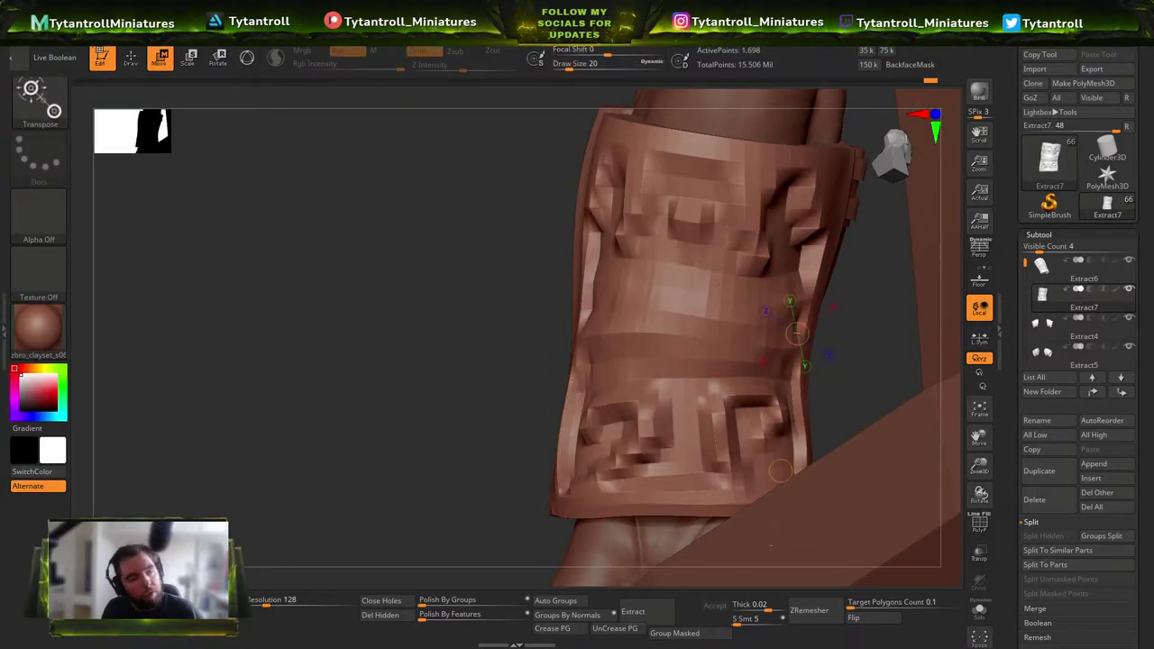
pyautogui.press('t')
pyautogui.click(137, 75)
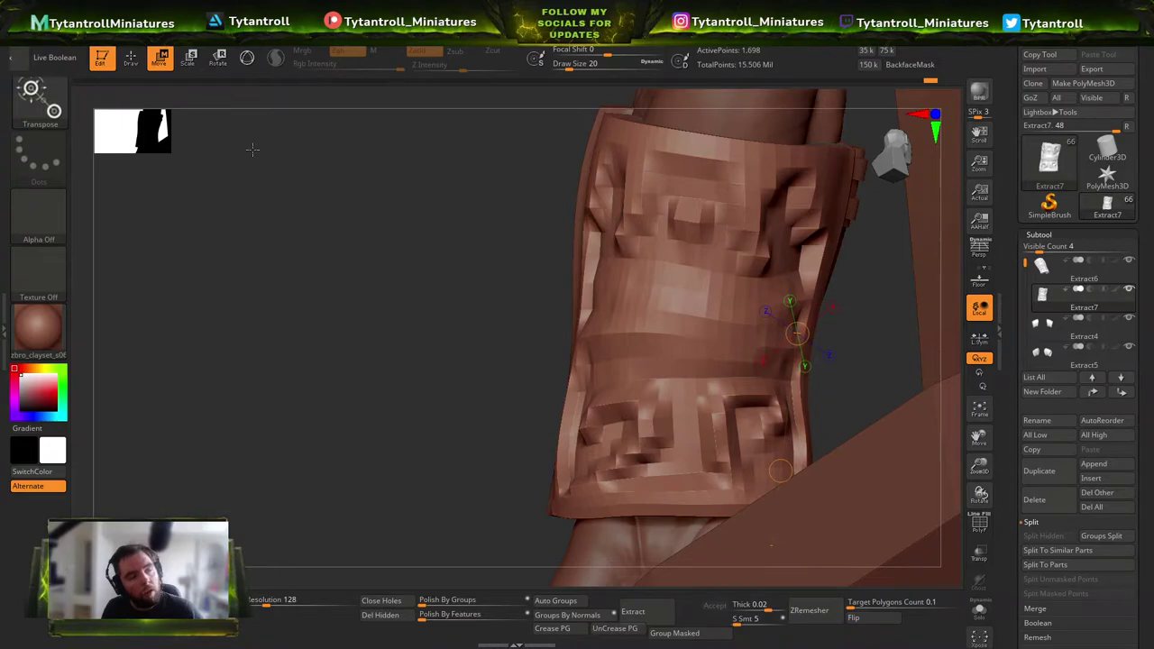
pyautogui.click(132, 60)
# Nudge the raised bands across the underside bracer with the Move brush at draw size 33.
pyautogui.moveTo(730, 338); pyautogui.dragTo(732, 314)
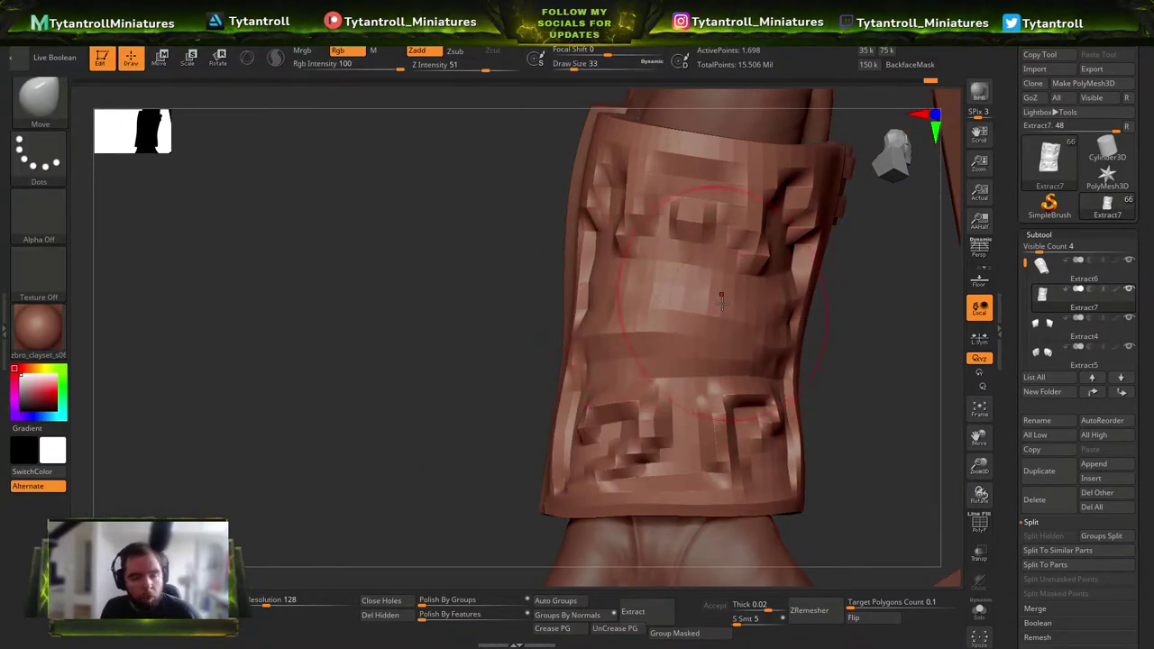
pyautogui.press('s')
pyautogui.click(791, 306)
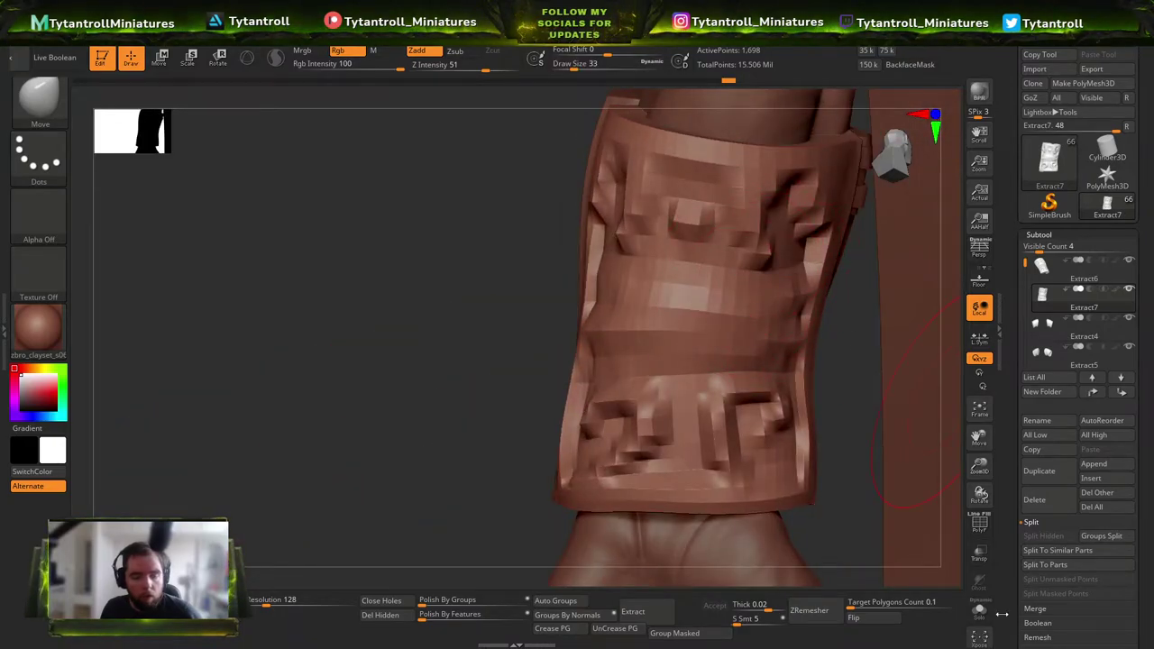
# Isolate the underside bracer and reshape its ornamented face with the Move brush at draw sizes 25 and 11.
pyautogui.click(982, 613)
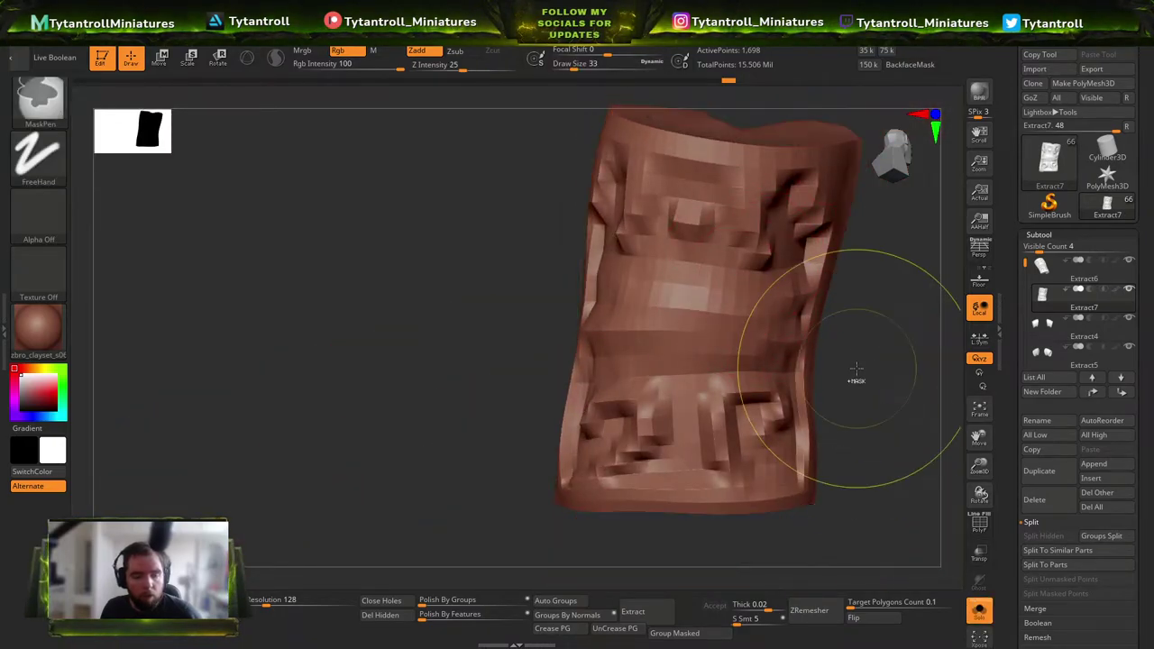
pyautogui.keyDown('ctrl'); pyautogui.moveTo(855, 380); pyautogui.dragTo(811, 417, button='right'); pyautogui.keyUp('ctrl')
pyautogui.press('space')
pyautogui.moveTo(764, 310); pyautogui.dragTo(775, 310)
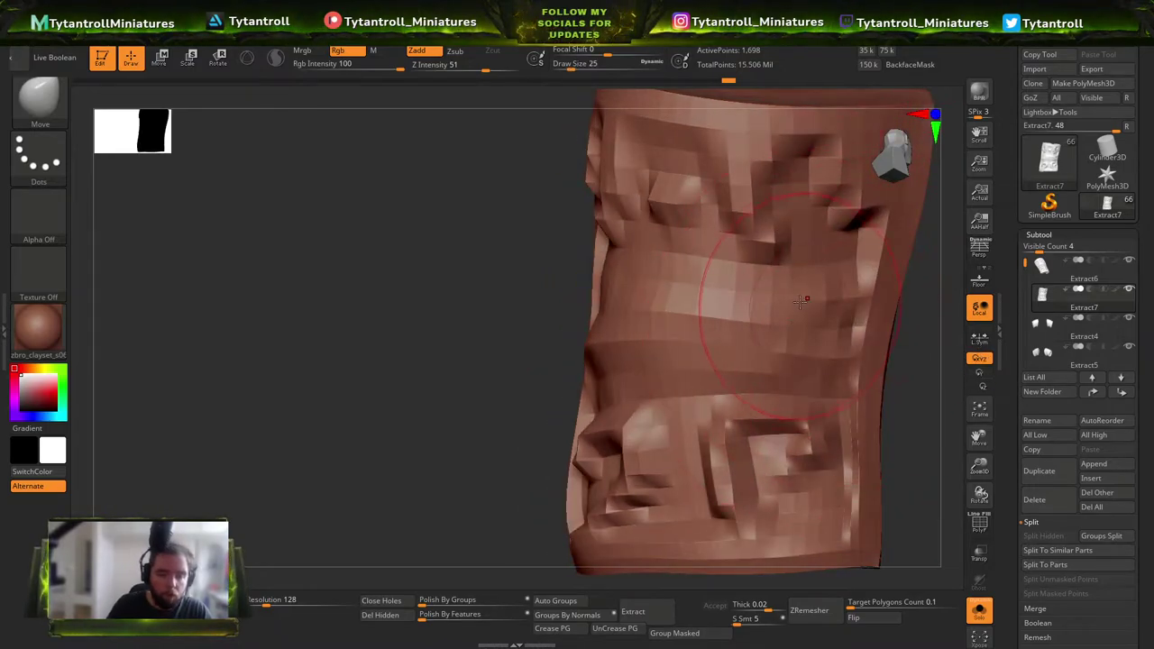
pyautogui.press('s')
pyautogui.click(846, 291)
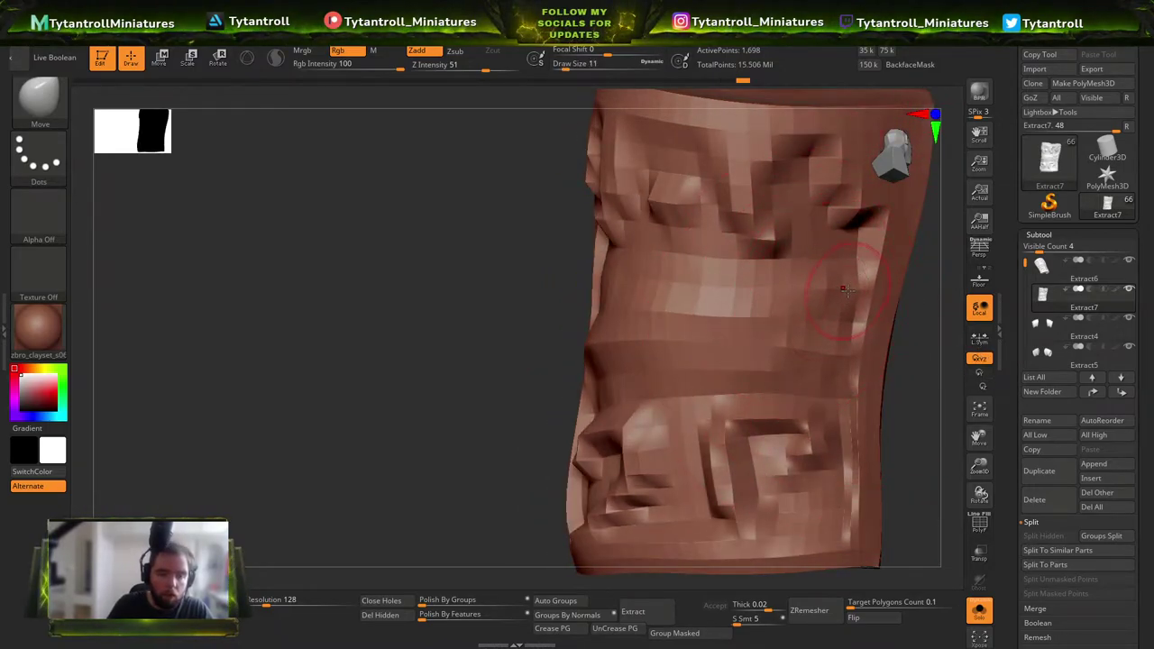
# Show the bracer's wireframe and even out its middle bands with the Move brush at draw sizes 17 and 35.
pyautogui.moveTo(739, 292); pyautogui.dragTo(513, 342, button='right')
pyautogui.hotkey('shift', 'f')
pyautogui.moveTo(707, 282); pyautogui.dragTo(711, 345, button='right')
pyautogui.moveTo(776, 315); pyautogui.dragTo(678, 351, button='right')
pyautogui.press('s')
pyautogui.click(685, 353)
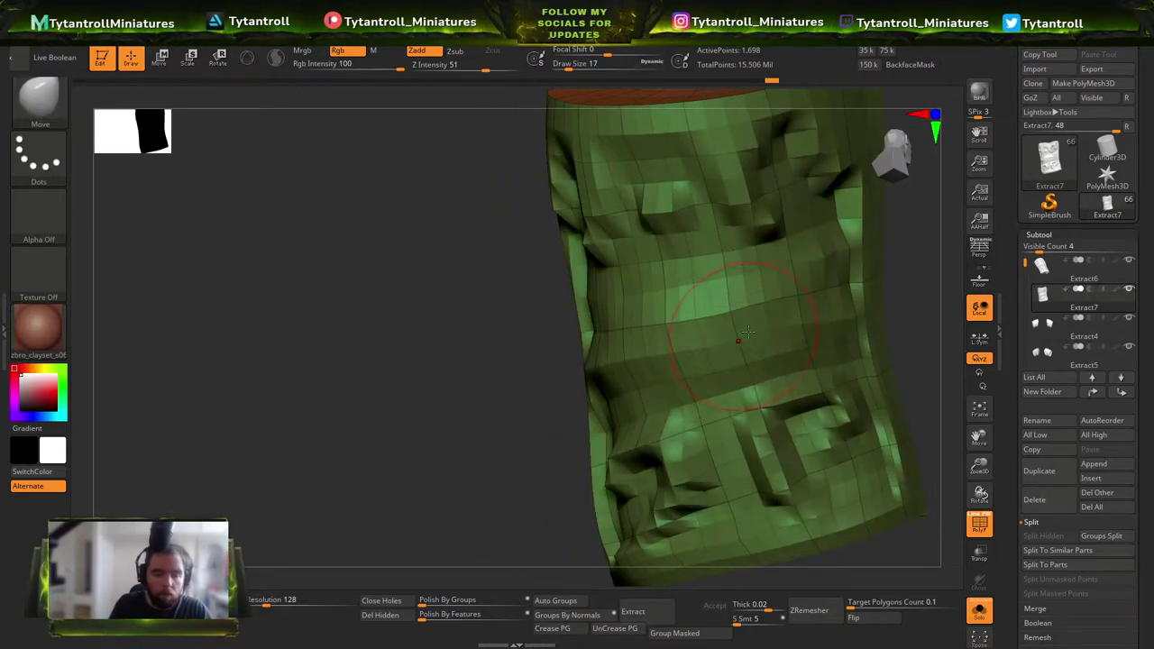
pyautogui.moveTo(806, 324)
pyautogui.mouseDown(button='right')
pyautogui.moveTo(937, 255)
pyautogui.moveTo(842, 279)
pyautogui.mouseUp(button='right')
pyautogui.press('s')
pyautogui.click(631, 363)
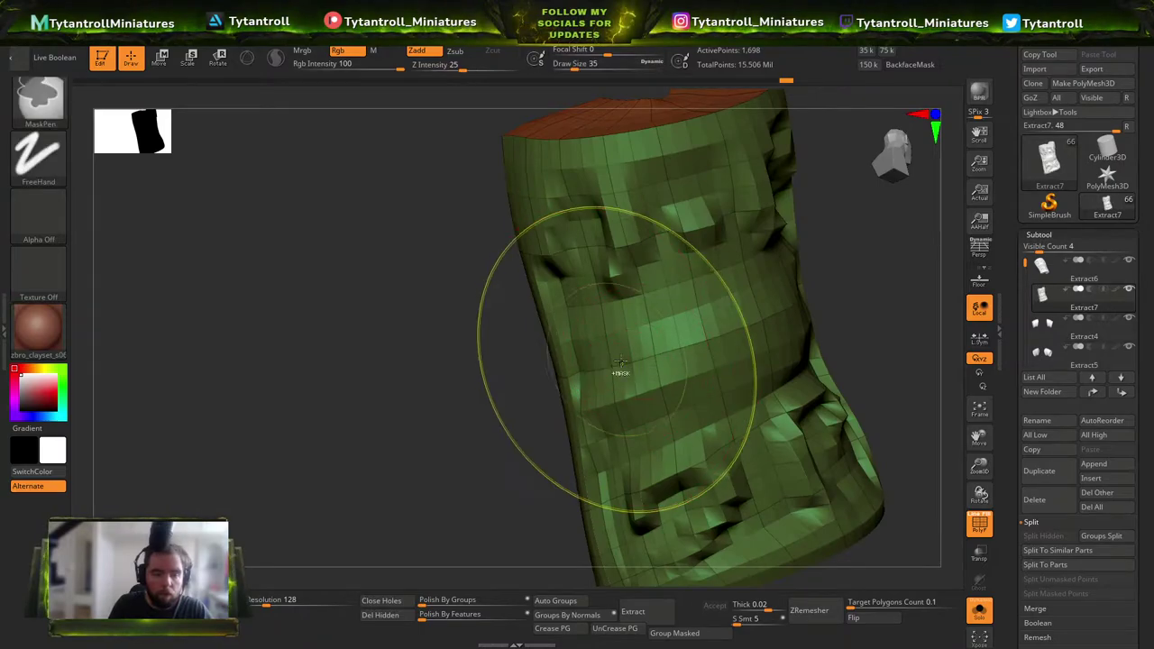
# Check the isolated bracer's ornament at its highest subdivision level and lower it to level 4.
pyautogui.press('b')
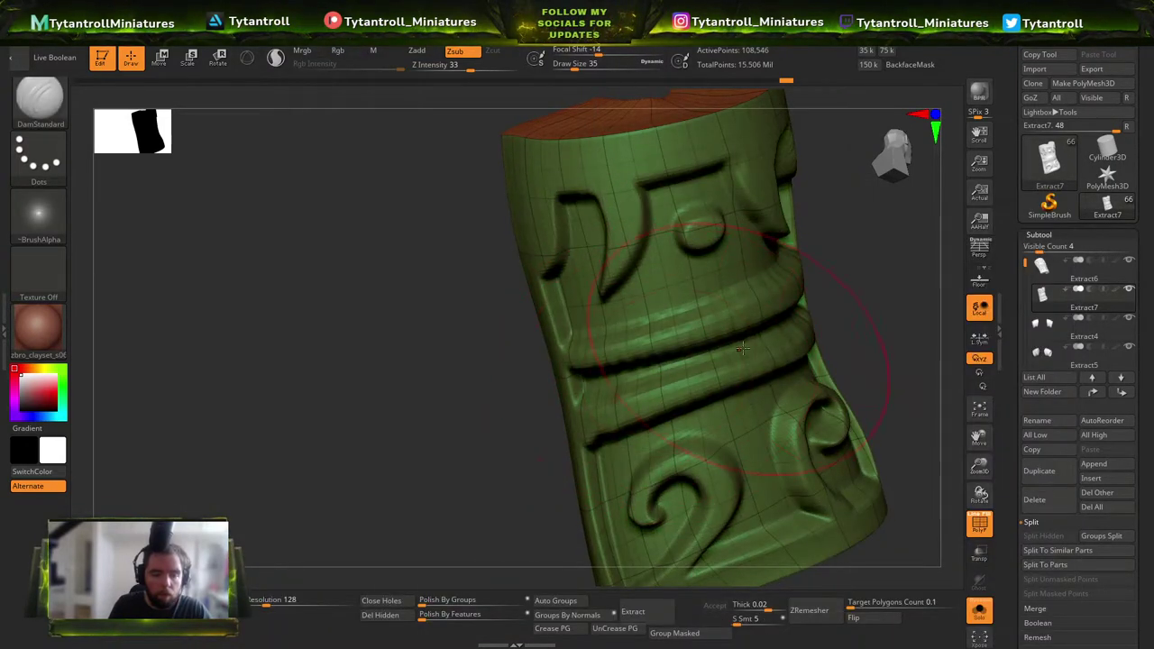
pyautogui.moveTo(834, 329); pyautogui.dragTo(785, 322, button='right')
pyautogui.hotkey('shift', 'd')
pyautogui.hotkey('shift', 'd')
pyautogui.moveTo(558, 471)
pyautogui.mouseDown(button='right')
pyautogui.moveTo(497, 478)
pyautogui.moveTo(591, 441)
pyautogui.mouseUp(button='right')
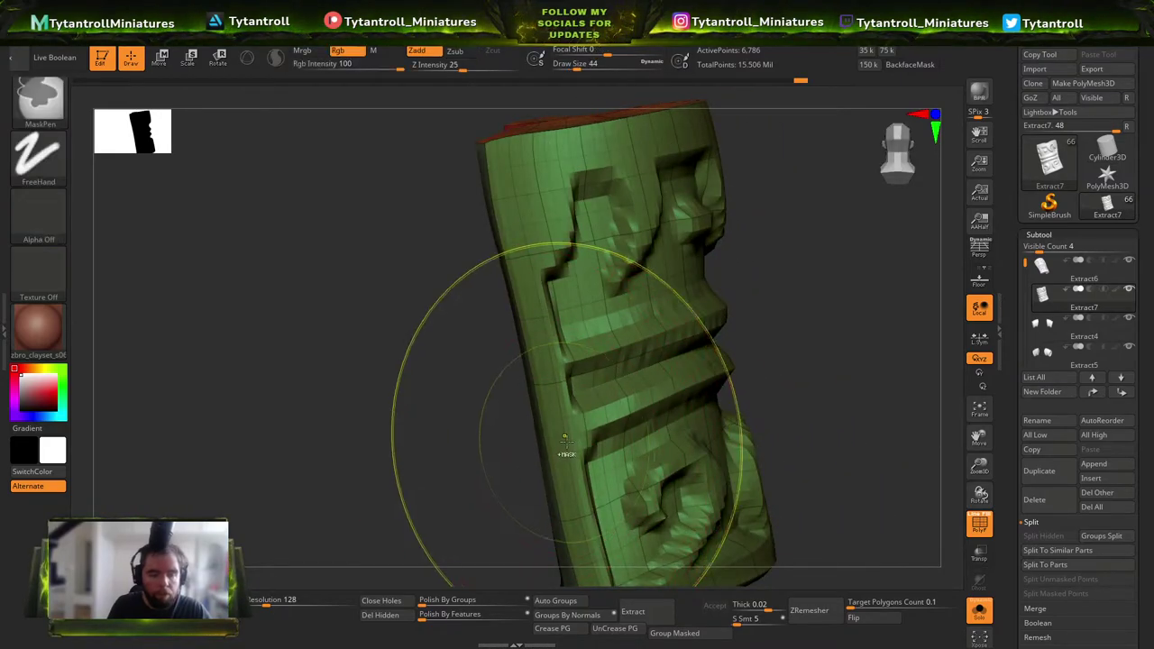
pyautogui.press('b')
pyautogui.press('m')
pyautogui.press('c')
pyautogui.click(544, 475)
pyautogui.press('d')
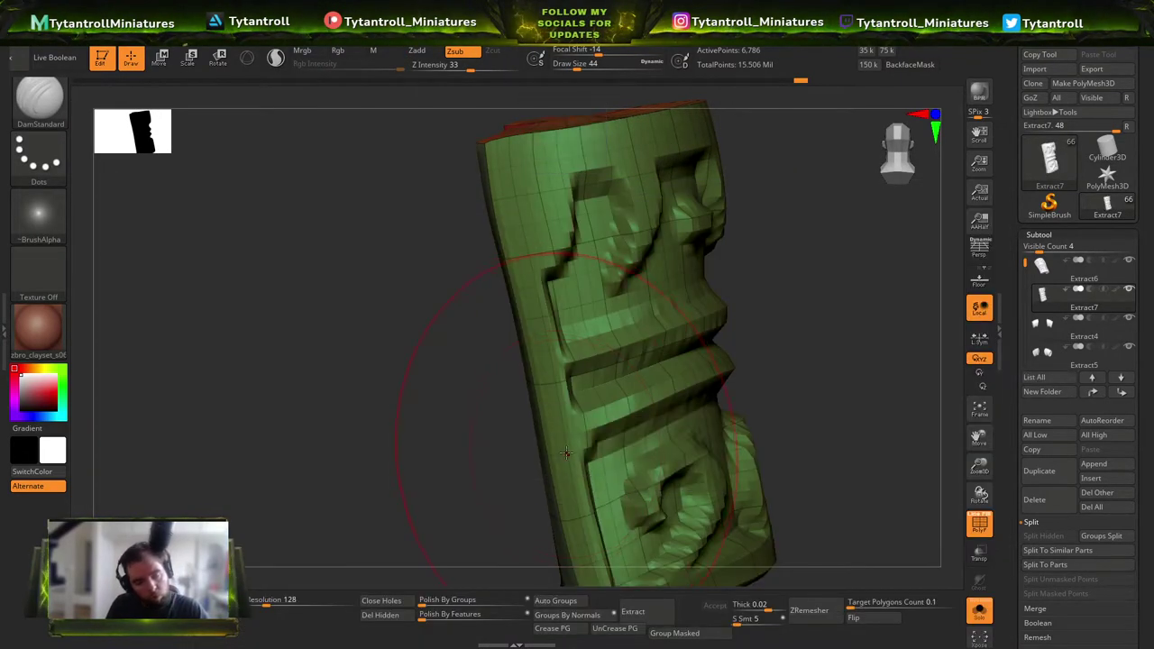
pyautogui.moveTo(573, 454); pyautogui.dragTo(565, 454)
pyautogui.hotkey('shift', 'd')
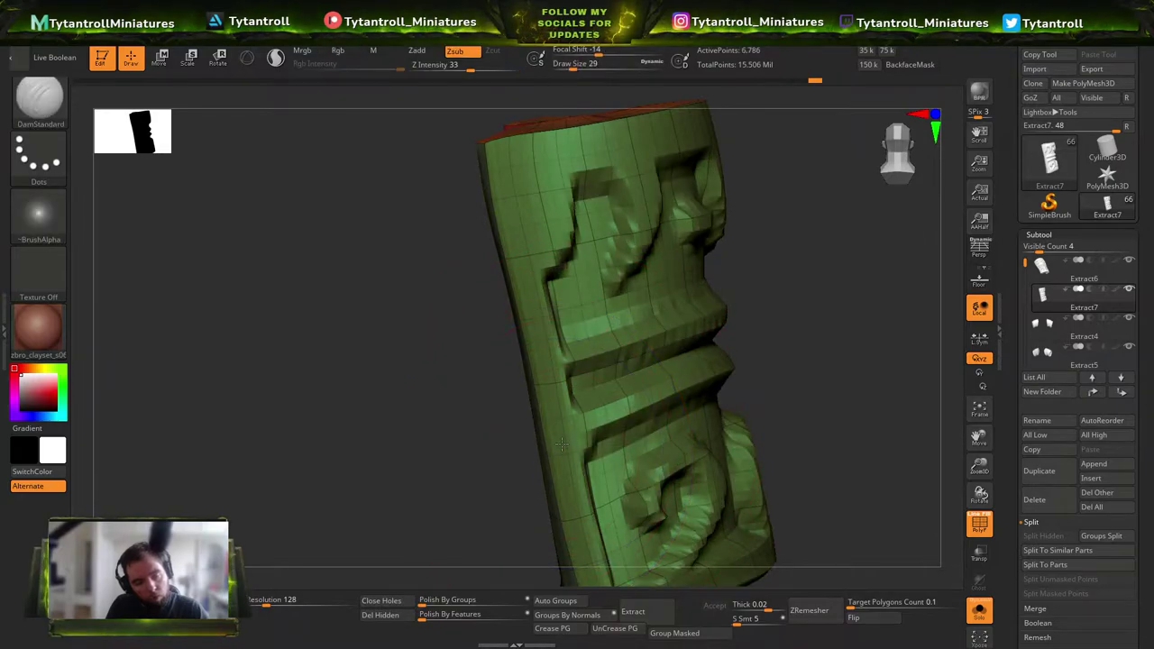
# Switch to the SnakeHook brush and work around the isolated bracer's long edges at draw sizes 27, 22 and 31.
pyautogui.press('b')
pyautogui.press('s')
pyautogui.press('h')
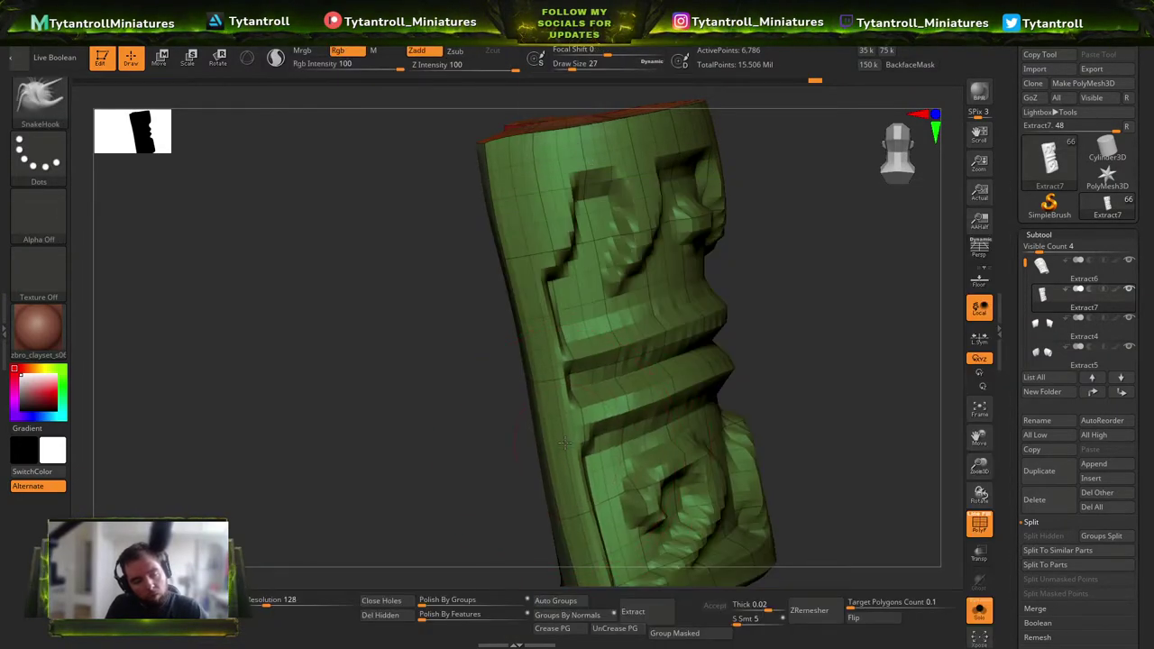
pyautogui.moveTo(564, 439); pyautogui.dragTo(728, 385)
pyautogui.press('s')
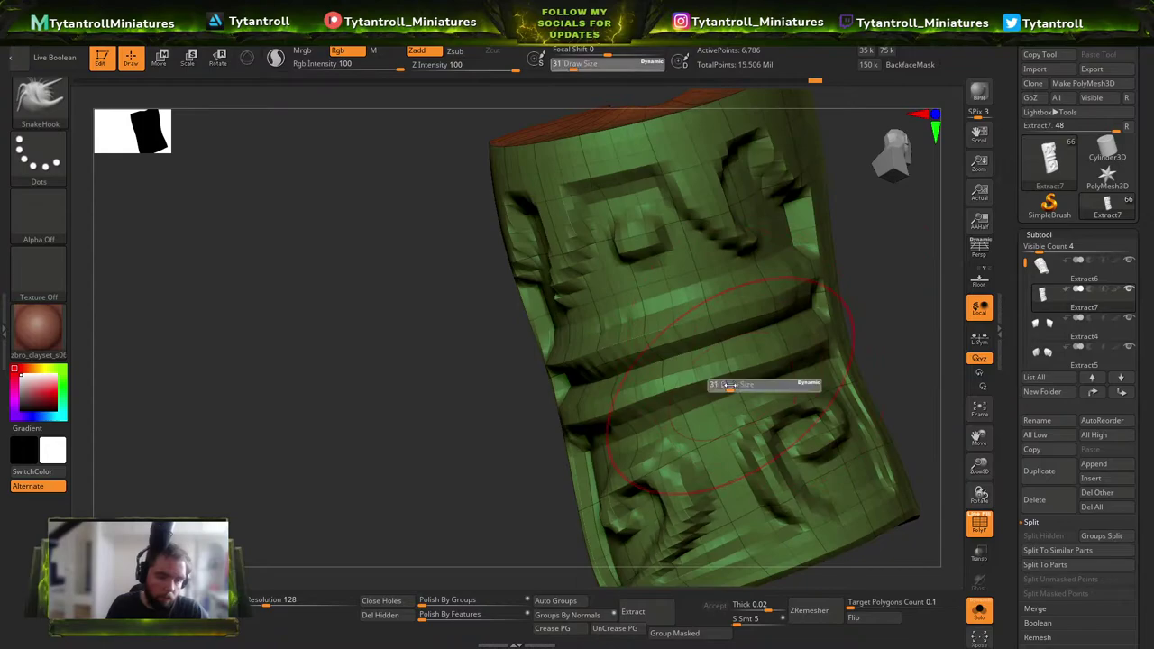
pyautogui.moveTo(510, 492)
pyautogui.mouseDown()
pyautogui.moveTo(886, 312)
pyautogui.moveTo(821, 355)
pyautogui.moveTo(905, 354)
pyautogui.moveTo(884, 268)
pyautogui.moveTo(897, 302)
pyautogui.moveTo(699, 213)
pyautogui.moveTo(712, 295)
pyautogui.mouseUp()
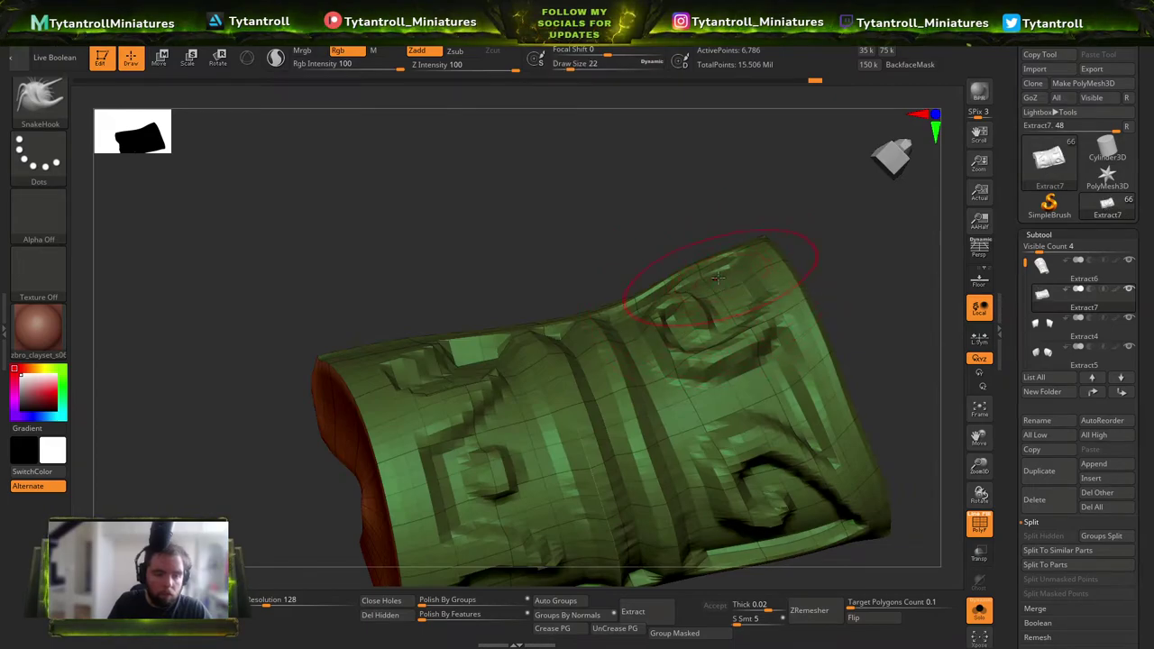
pyautogui.moveTo(712, 221)
pyautogui.mouseDown()
pyautogui.moveTo(622, 261)
pyautogui.moveTo(527, 352)
pyautogui.mouseUp()
pyautogui.moveTo(492, 386)
pyautogui.mouseDown()
pyautogui.moveTo(495, 410)
pyautogui.moveTo(918, 260)
pyautogui.mouseUp()
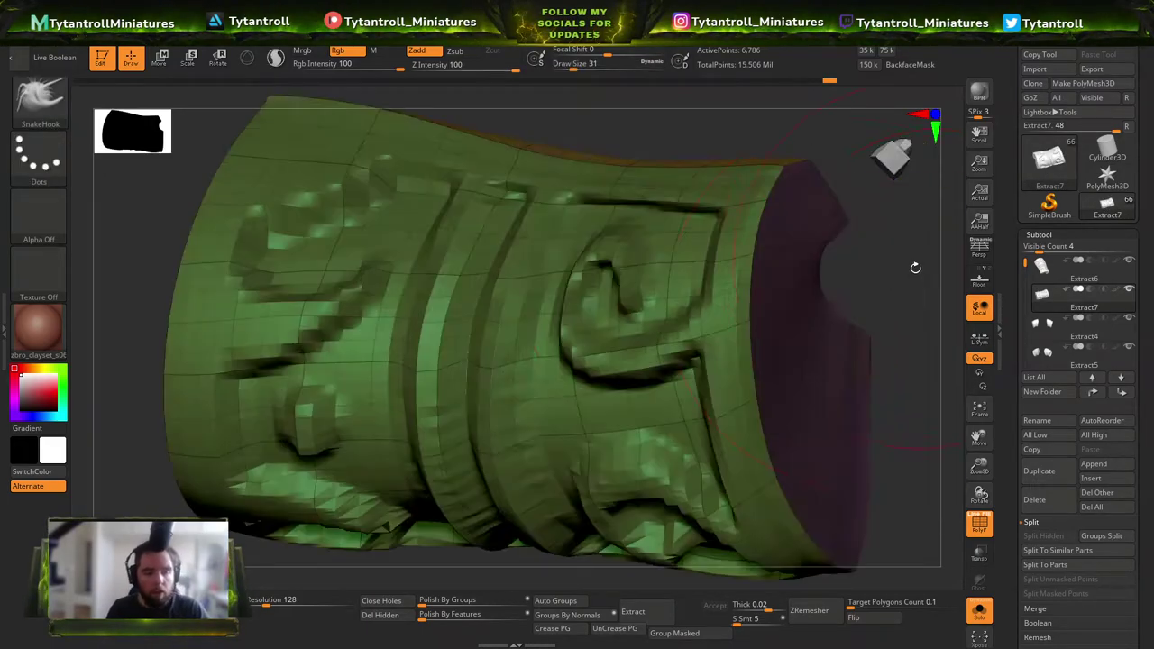
# Show the other subtools again, raise the underside bracer to its highest subdivision level and hide the wireframe.
pyautogui.click(981, 611)
pyautogui.press('f')
pyautogui.moveTo(691, 392); pyautogui.dragTo(531, 389)
pyautogui.hotkey('ctrl', 'd')
pyautogui.hotkey('ctrl', 'd')
pyautogui.hotkey('shift', 'f')
pyautogui.moveTo(649, 397); pyautogui.dragTo(661, 309)
pyautogui.press('space')
pyautogui.click(702, 323)
# Lower the underside bracer to subdivision level 3 and pull its wrist-side edge with the SnakeHook brush at draw size 25.
pyautogui.moveTo(660, 309)
pyautogui.mouseDown(button='right')
pyautogui.moveTo(699, 323)
pyautogui.moveTo(721, 405)
pyautogui.mouseUp(button='right')
pyautogui.hotkey('shift', 'd')
pyautogui.hotkey('shift', 'd')
pyautogui.hotkey('shift', 'd')
pyautogui.press('s')
pyautogui.moveTo(721, 405); pyautogui.dragTo(687, 406)
pyautogui.moveTo(681, 404)
pyautogui.keyDown('alt'); pyautogui.mouseDown(button='right')
pyautogui.moveTo(614, 334)
pyautogui.moveTo(646, 318)
pyautogui.mouseUp(button='right'); pyautogui.keyUp('alt')
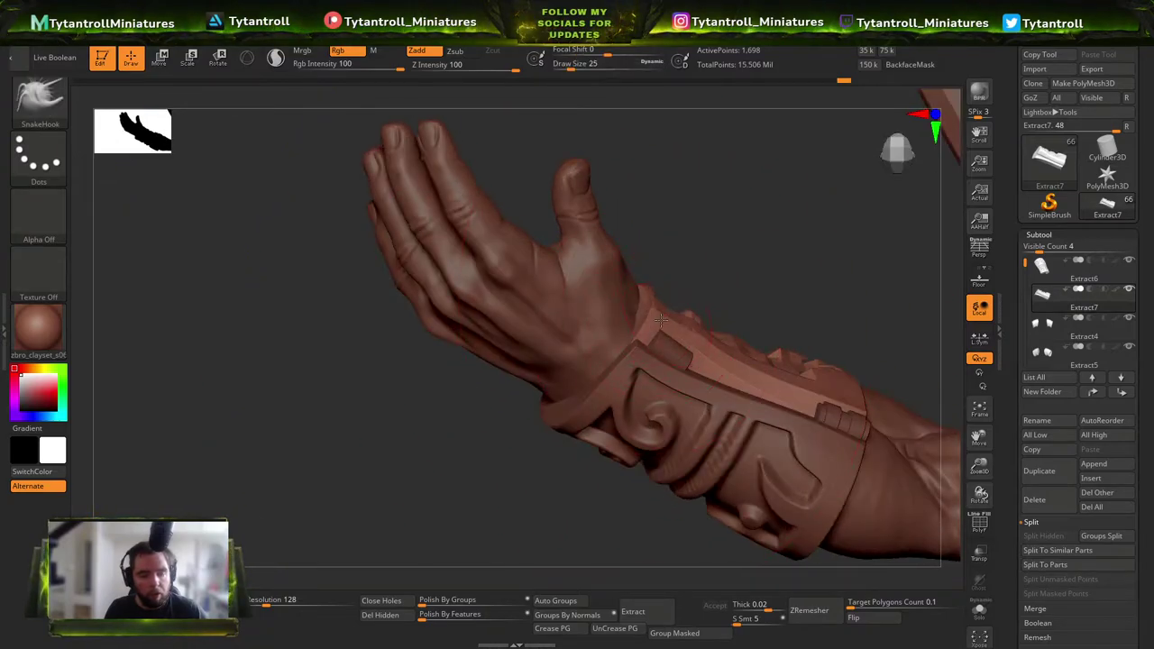
pyautogui.moveTo(678, 327); pyautogui.dragTo(676, 310)
pyautogui.moveTo(676, 310); pyautogui.dragTo(673, 326, button='right')
pyautogui.press('s')
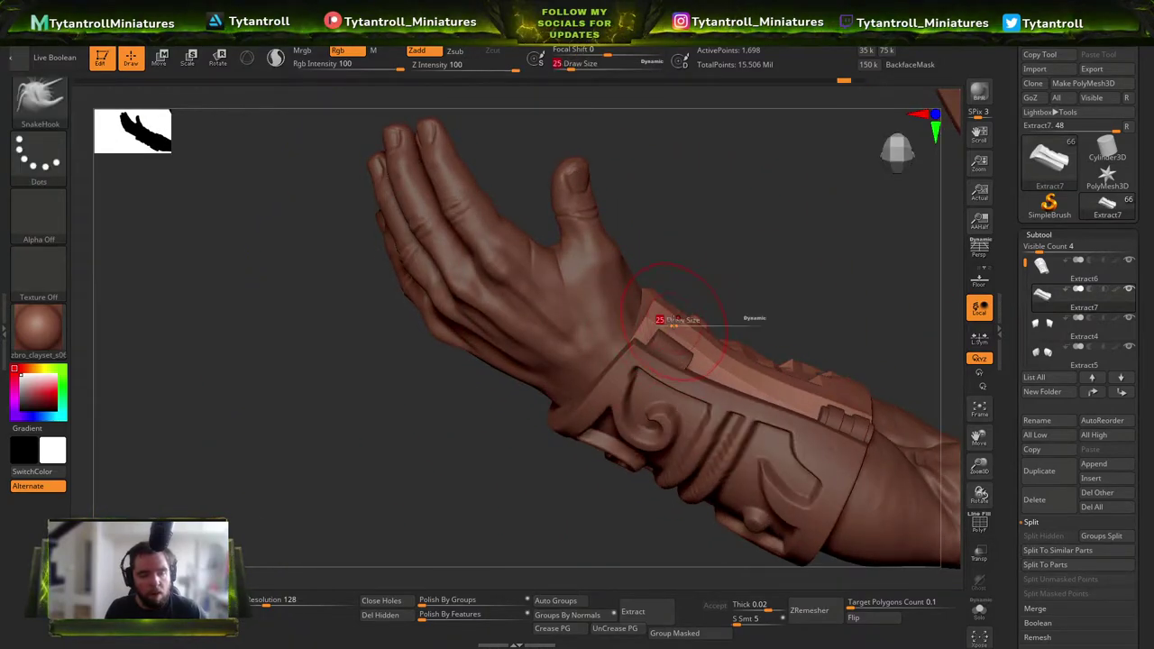
pyautogui.moveTo(667, 332); pyautogui.dragTo(684, 328)
pyautogui.moveTo(684, 328)
pyautogui.mouseDown(button='right')
pyautogui.moveTo(663, 212)
pyautogui.moveTo(649, 330)
pyautogui.moveTo(653, 300)
pyautogui.mouseUp(button='right')
# Switch to the Move brush and adjust the underside bracer's elbow-side edge, enlarging the draw size to 59.
pyautogui.press(']')
pyautogui.press('b')
pyautogui.press('m')
pyautogui.press('v')
pyautogui.moveTo(896, 336); pyautogui.dragTo(876, 305)
pyautogui.press(']')
pyautogui.moveTo(880, 219); pyautogui.dragTo(874, 229)
pyautogui.moveTo(867, 252)
pyautogui.mouseDown(button='right')
pyautogui.moveTo(793, 379)
pyautogui.moveTo(793, 297)
pyautogui.moveTo(802, 323)
pyautogui.moveTo(871, 274)
pyautogui.mouseUp(button='right')
# Duplicate the upper bracer half, delete the lower subdivision levels and mirror the copy onto the other arm.
pyautogui.keyDown('alt'); pyautogui.click(741, 287); pyautogui.keyUp('alt')
pyautogui.click(1032, 238)
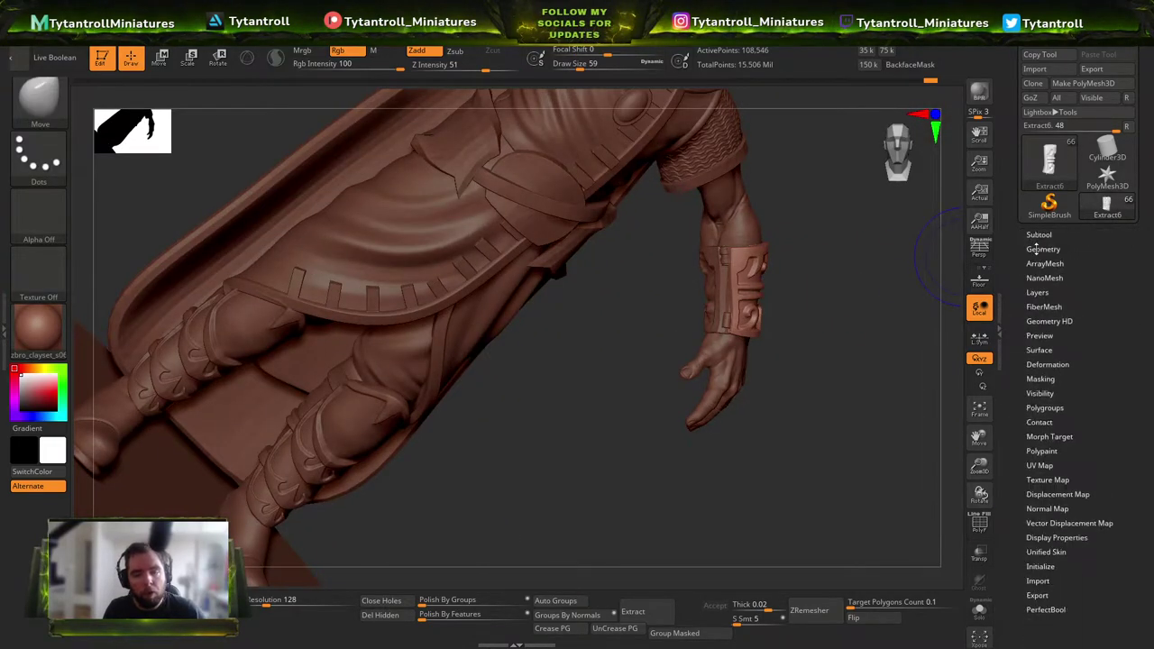
pyautogui.click(1057, 250)
pyautogui.keyDown('alt'); pyautogui.moveTo(679, 333); pyautogui.dragTo(733, 406, button='right'); pyautogui.keyUp('alt')
pyautogui.hotkey('ctrl', 'shift', 'd')
pyautogui.click(1056, 292)
pyautogui.press('shift')
pyautogui.keyDown('alt'); pyautogui.moveTo(663, 392); pyautogui.dragTo(706, 381, button='right'); pyautogui.keyUp('alt')
pyautogui.moveTo(915, 307); pyautogui.dragTo(541, 333, button='right')
# Raise the underside bracer half to subdivision level 6, delete its lower levels, and mirror a duplicate onto the other arm.
pyautogui.keyDown('alt'); pyautogui.click(478, 322); pyautogui.keyUp('alt')
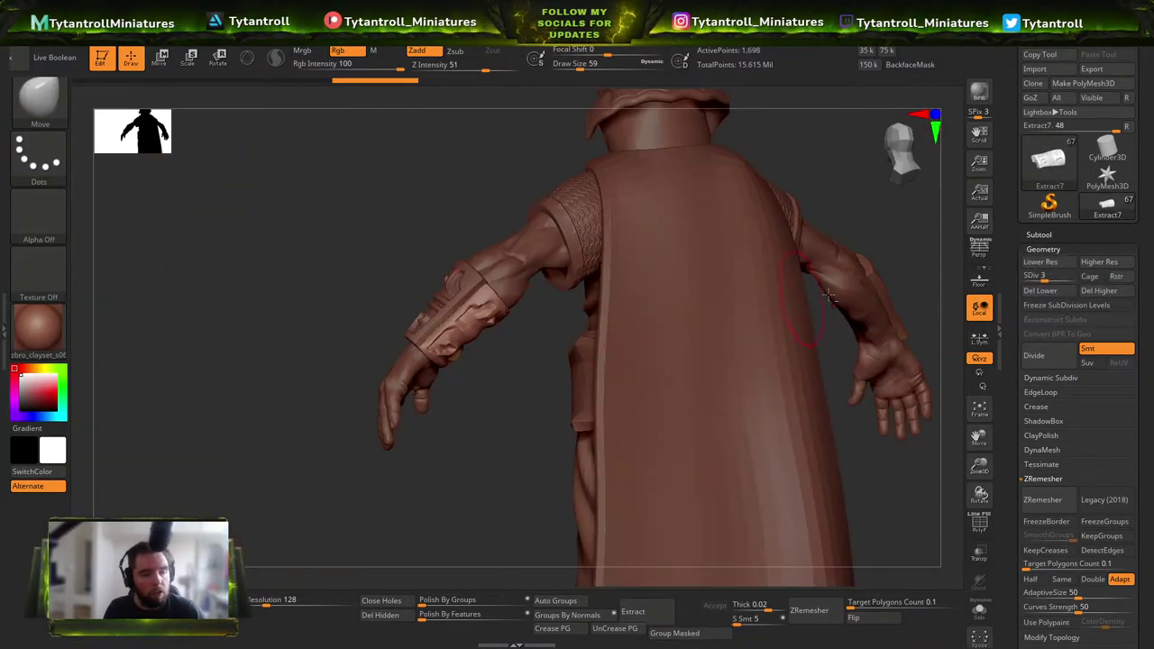
pyautogui.moveTo(1038, 277); pyautogui.dragTo(1072, 278)
pyautogui.click(1056, 291)
pyautogui.hotkey('ctrl', 'shift', 'd')
pyautogui.hotkey('ctrl', 'm')
pyautogui.moveTo(559, 384); pyautogui.dragTo(942, 291, button='right')
# Reconstruct the lower subdivision levels of the mirrored underside half and raise it back to its highest level.
pyautogui.click(1059, 323)
pyautogui.click(1062, 323)
pyautogui.keyDown('alt'); pyautogui.moveTo(888, 361); pyautogui.dragTo(570, 354, button='right'); pyautogui.keyUp('alt')
pyautogui.keyDown('alt'); pyautogui.click(943, 346); pyautogui.keyUp('alt')
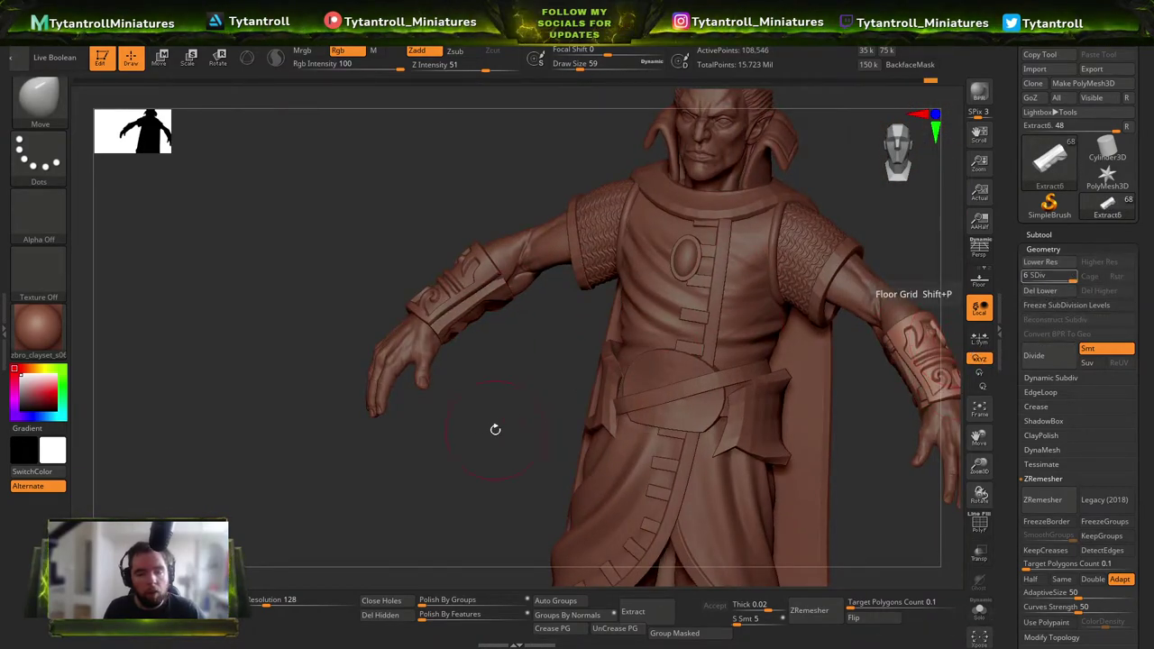
pyautogui.keyDown('alt'); pyautogui.click(449, 286); pyautogui.keyUp('alt')
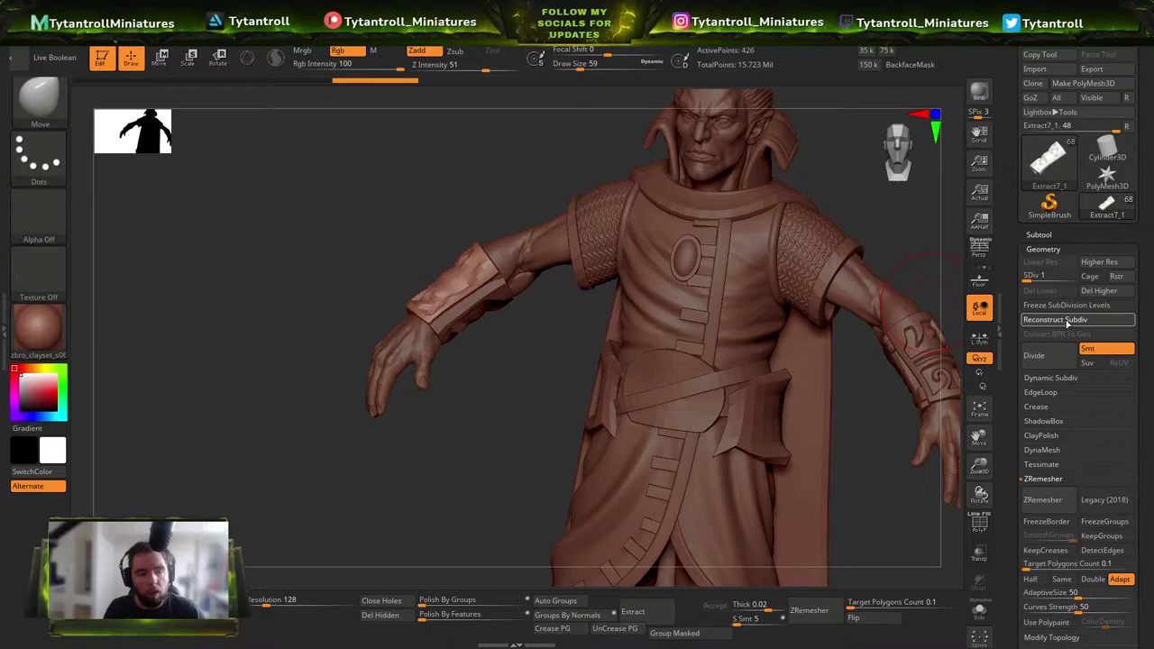
pyautogui.click(1065, 322)
pyautogui.moveTo(1030, 278); pyautogui.dragTo(1091, 276)
# Select the original upper bracer half and try to smooth the small pits near its elbow rim.
pyautogui.moveTo(888, 331); pyautogui.dragTo(627, 401, button='right')
pyautogui.keyDown('alt'); pyautogui.click(523, 352); pyautogui.keyUp('alt')
pyautogui.moveTo(627, 401); pyautogui.dragTo(667, 342, button='right')
pyautogui.hotkey('shift', 'f')
pyautogui.hotkey('shift', 'f')
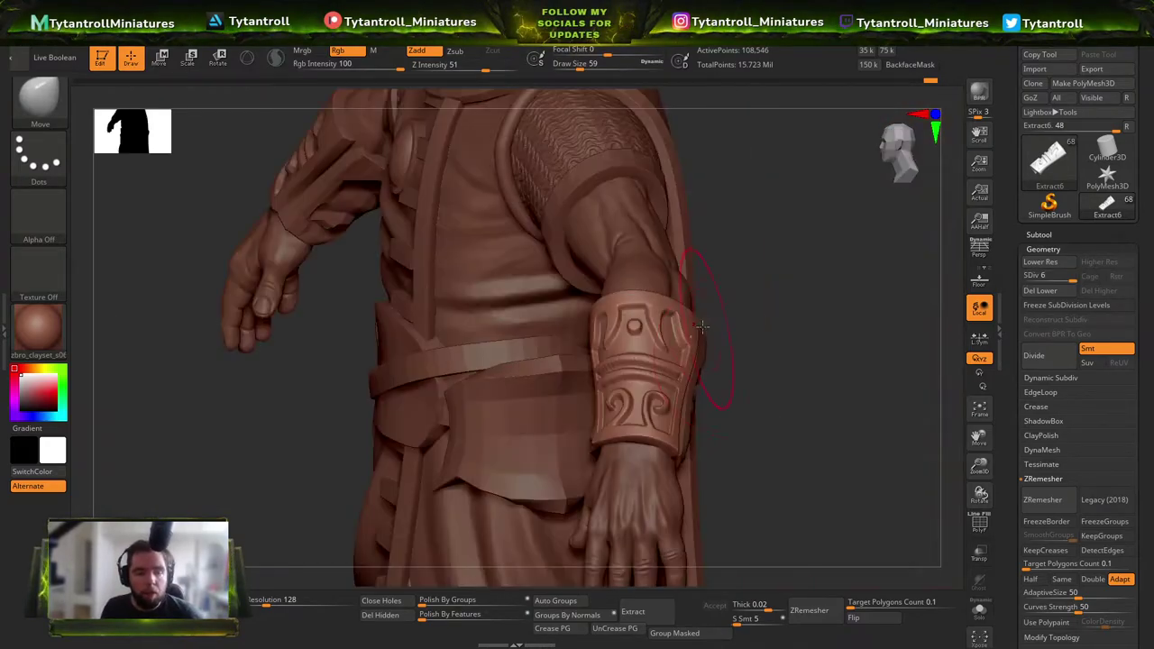
pyautogui.press('s')
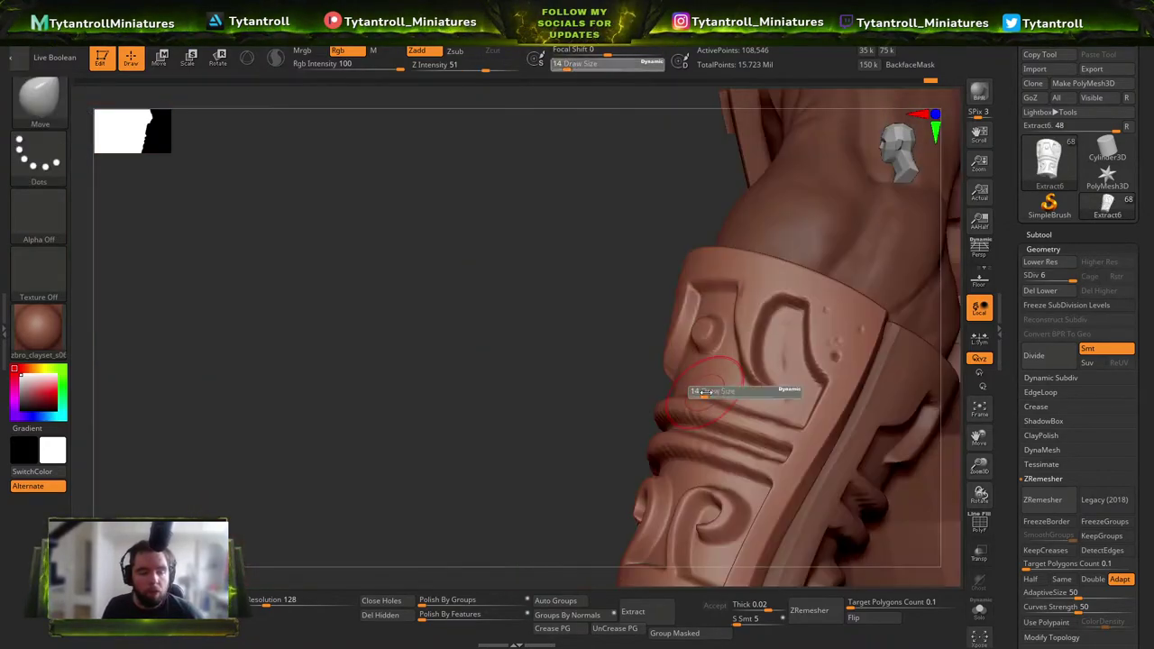
pyautogui.press('s')
pyautogui.keyDown('shift'); pyautogui.moveTo(849, 335); pyautogui.dragTo(837, 326); pyautogui.keyUp('shift')
pyautogui.hotkey('ctrl', 'z')
pyautogui.press('s')
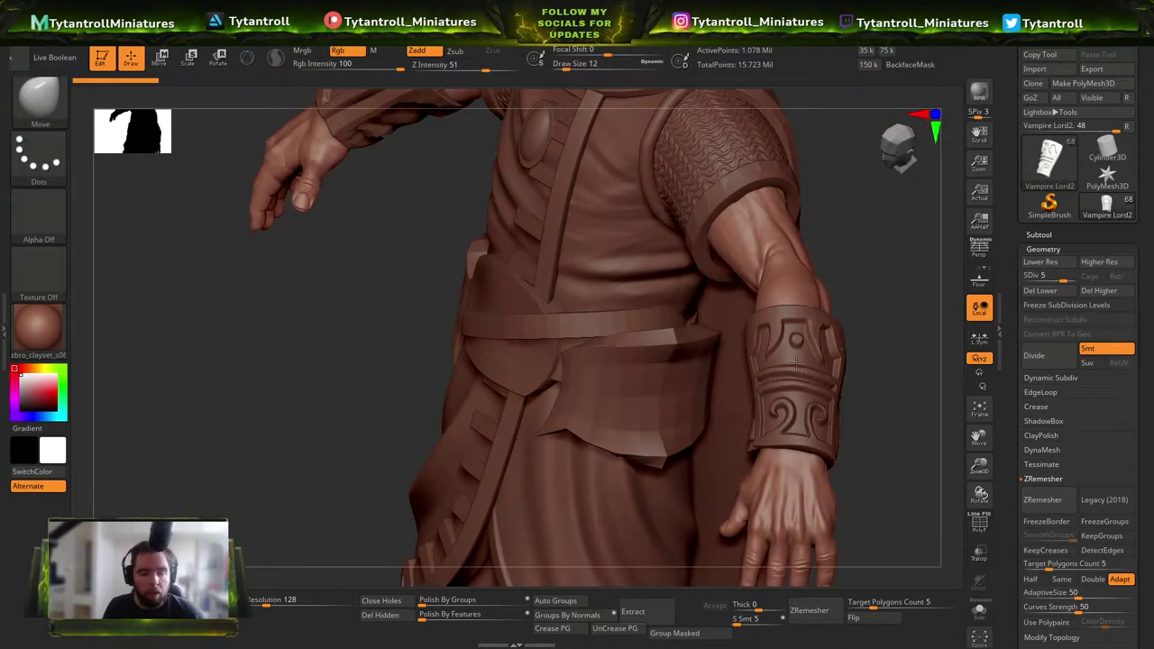
# Check the bracers on both arms from the front and examine the original bracer's hinge side up close.
pyautogui.keyDown('ctrl'); pyautogui.moveTo(796, 364); pyautogui.dragTo(887, 313, button='right'); pyautogui.keyUp('ctrl')
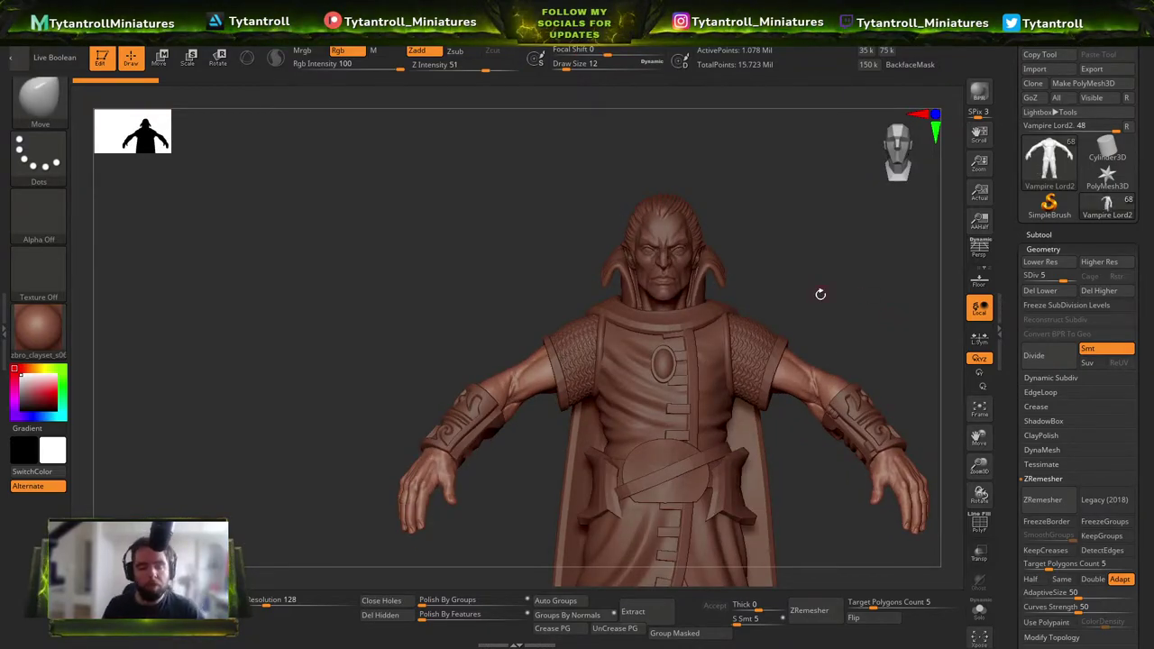
pyautogui.moveTo(740, 455); pyautogui.dragTo(757, 424)
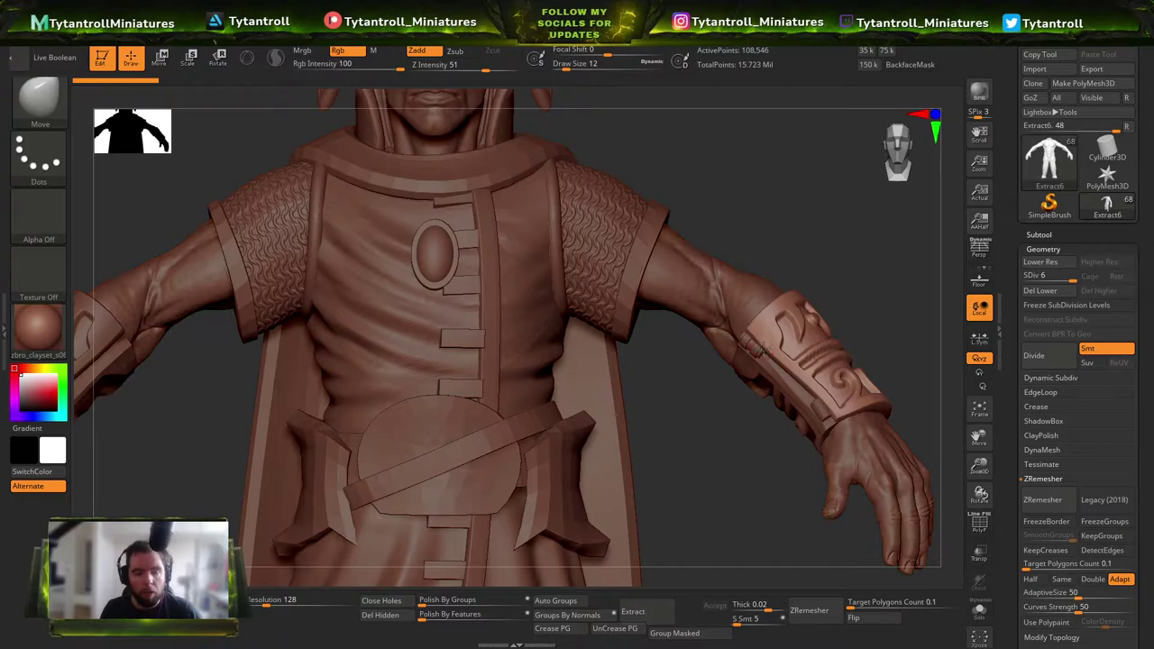
pyautogui.moveTo(760, 351); pyautogui.dragTo(899, 288, button='right')
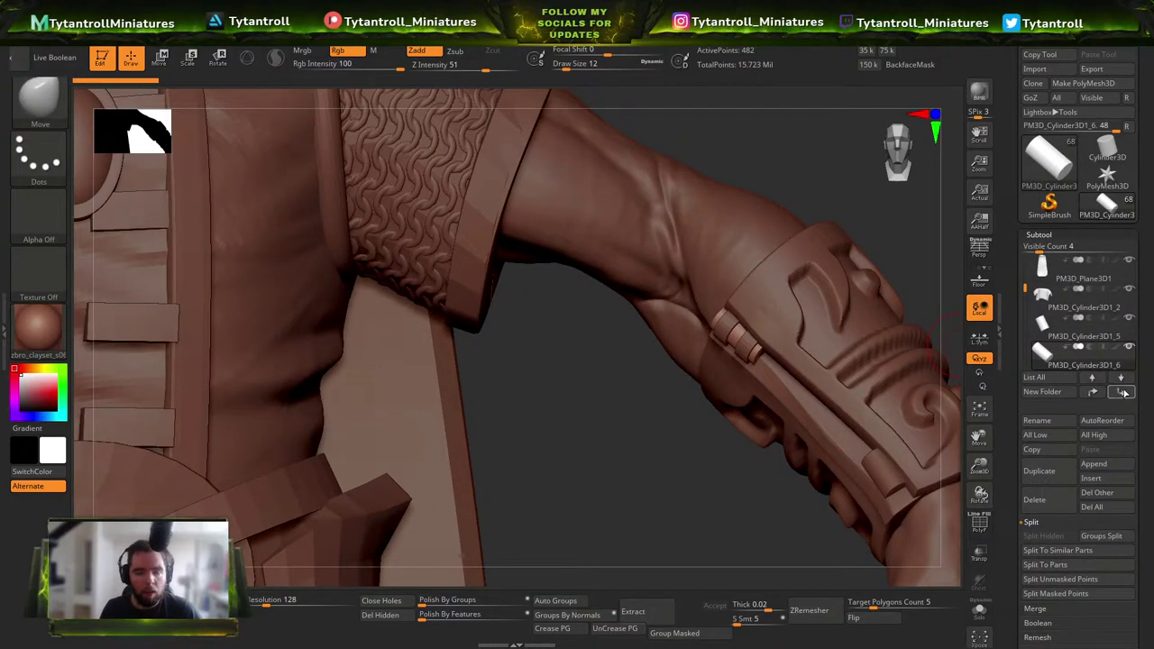
# Move the elbow-end hinge cylinders of the original bracer to the end of the subtool list.
pyautogui.keyDown('shift'); pyautogui.click(1123, 393); pyautogui.keyUp('shift')
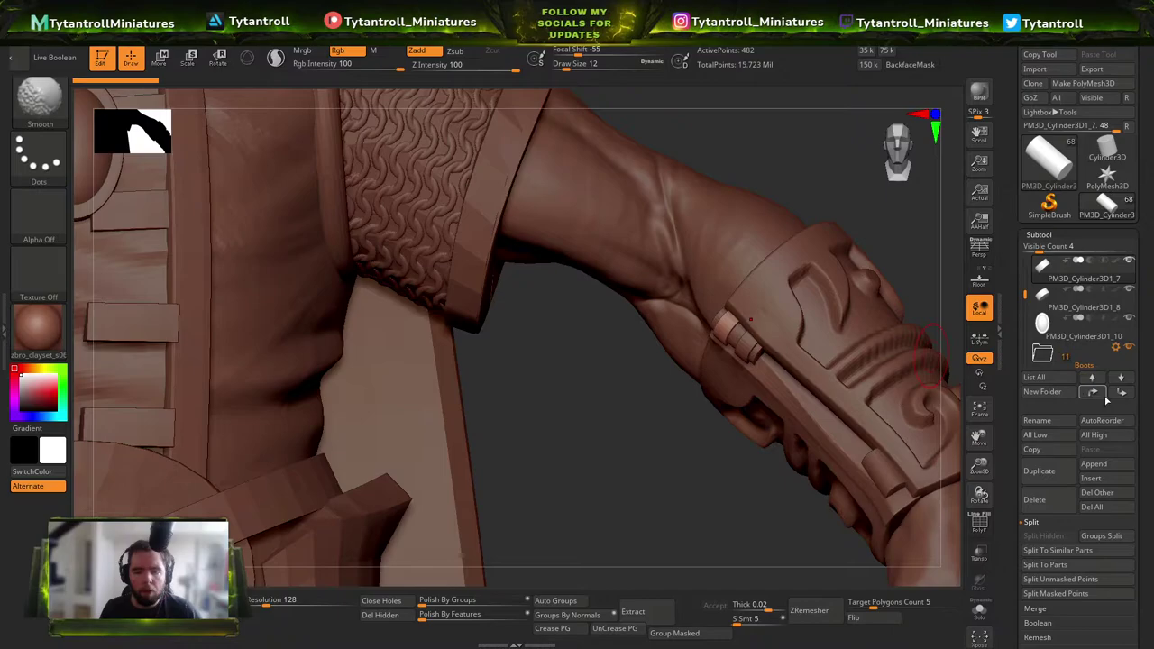
pyautogui.click(1104, 397)
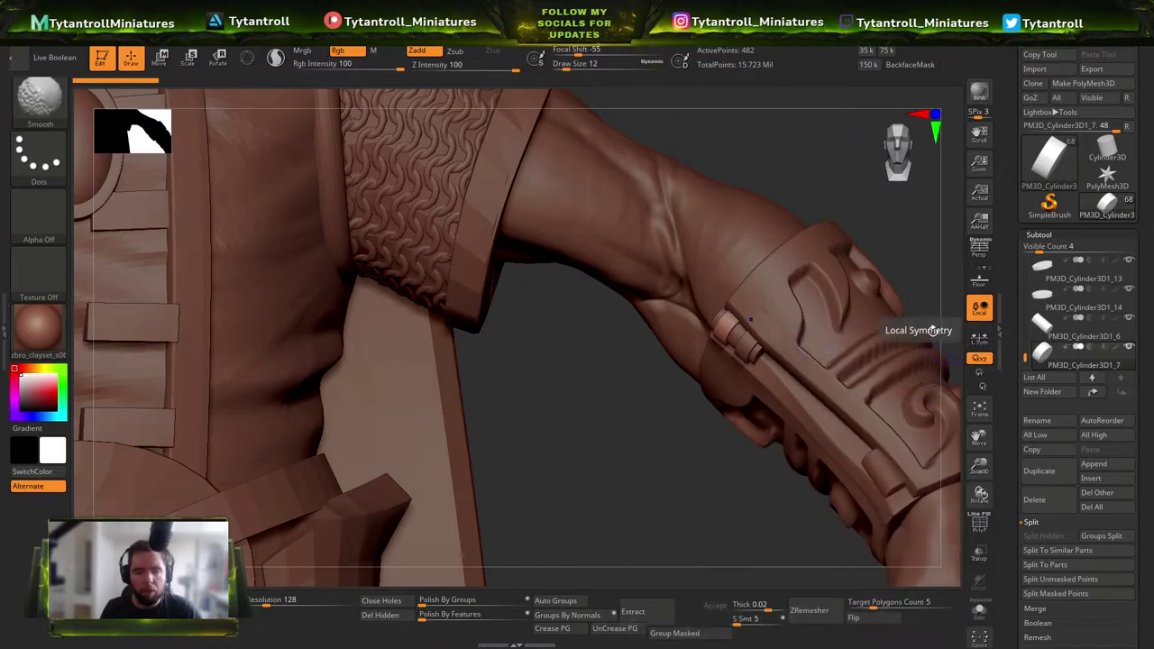
pyautogui.keyDown('alt'); pyautogui.click(757, 340); pyautogui.keyUp('alt')
pyautogui.click(1108, 391)
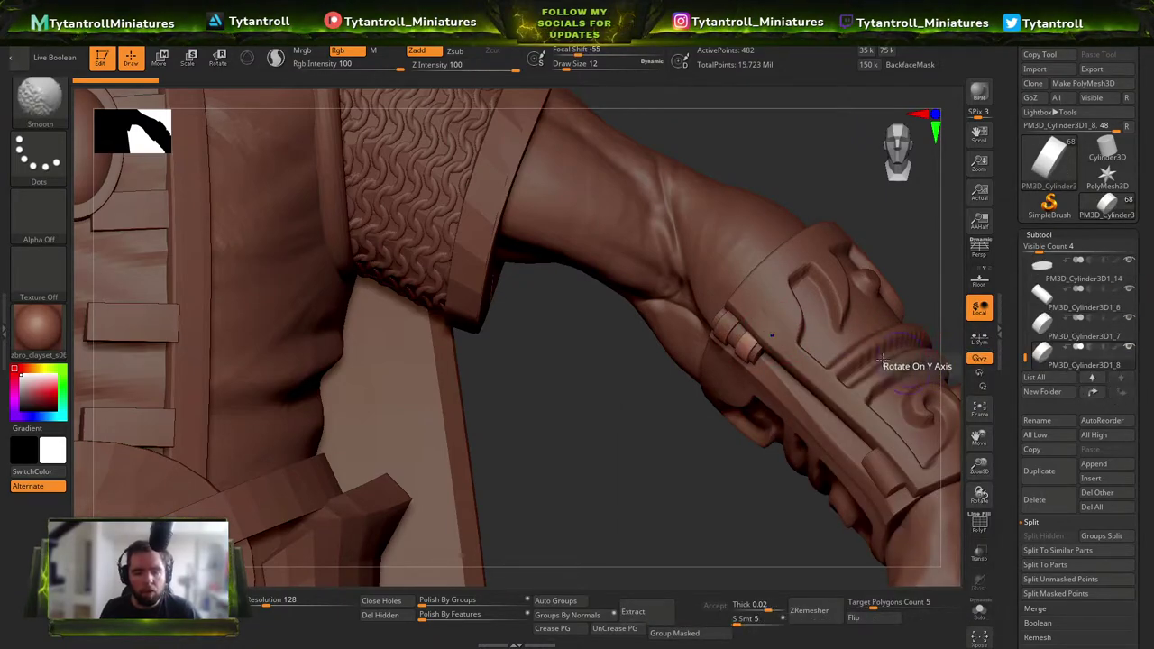
pyautogui.keyDown('alt'); pyautogui.click(731, 337); pyautogui.keyUp('alt')
# Examine the bracer on the opposite arm, and return to the hinge side of the original bracer.
pyautogui.keyDown('ctrl'); pyautogui.moveTo(785, 386); pyautogui.dragTo(436, 541, button='right'); pyautogui.keyUp('ctrl')
pyautogui.keyDown('alt'); pyautogui.moveTo(437, 541); pyautogui.dragTo(690, 312, button='right'); pyautogui.keyUp('alt')
pyautogui.keyDown('alt'); pyautogui.click(689, 312); pyautogui.keyUp('alt')
pyautogui.press('f')
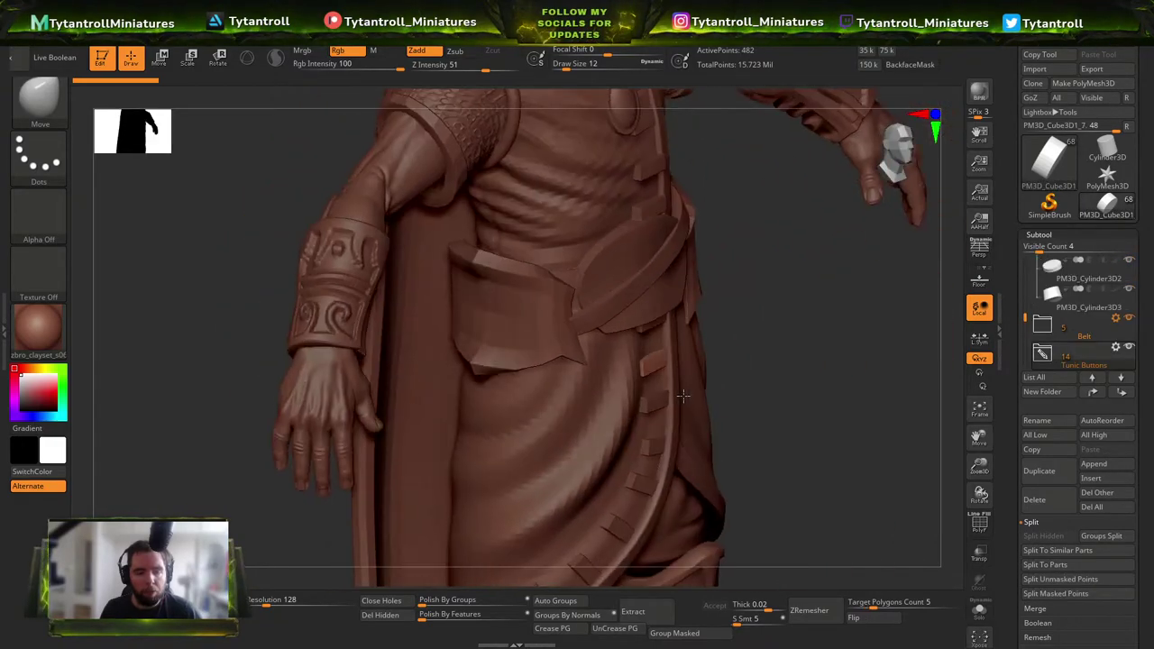
pyautogui.hotkey('shift', 'f')
pyautogui.moveTo(811, 351)
pyautogui.keyDown('alt'); pyautogui.mouseDown(button='right')
pyautogui.moveTo(816, 425)
pyautogui.moveTo(636, 313)
pyautogui.moveTo(505, 351)
pyautogui.moveTo(802, 365)
pyautogui.moveTo(760, 384)
pyautogui.moveTo(842, 338)
pyautogui.mouseUp(button='right'); pyautogui.keyUp('alt')
pyautogui.keyDown('alt'); pyautogui.click(859, 300); pyautogui.keyUp('alt')
pyautogui.moveTo(860, 300)
pyautogui.keyDown('alt'); pyautogui.mouseDown(button='right')
pyautogui.moveTo(799, 335)
pyautogui.moveTo(856, 357)
pyautogui.moveTo(795, 363)
pyautogui.moveTo(808, 392)
pyautogui.moveTo(846, 316)
pyautogui.moveTo(812, 341)
pyautogui.moveTo(844, 291)
pyautogui.mouseUp(button='right'); pyautogui.keyUp('alt')
pyautogui.keyDown('alt'); pyautogui.click(813, 357); pyautogui.keyUp('alt')
pyautogui.keyDown('alt'); pyautogui.click(839, 302); pyautogui.keyUp('alt')
# Drop the original upper bracer half to a low subdivision level and set the Move brush size to 33.
pyautogui.press('s')
pyautogui.click(811, 340)
pyautogui.hotkey('shift', 'd')
pyautogui.hotkey('shift', 'd')
pyautogui.hotkey('shift', 'd')
pyautogui.press('s')
# Select the wrist-end hinge cylinder and rotate it to line up with the groove between the bracer halves.
pyautogui.keyDown('alt'); pyautogui.click(671, 281); pyautogui.keyUp('alt')
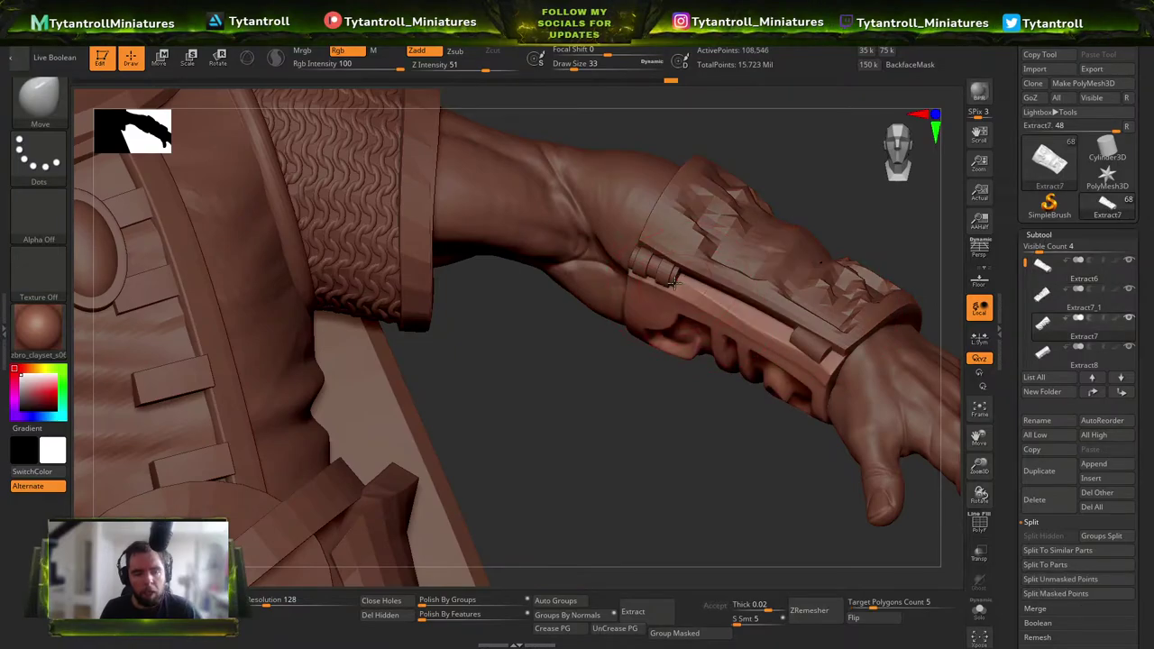
pyautogui.press('w')
pyautogui.moveTo(877, 351); pyautogui.dragTo(822, 340, button='right')
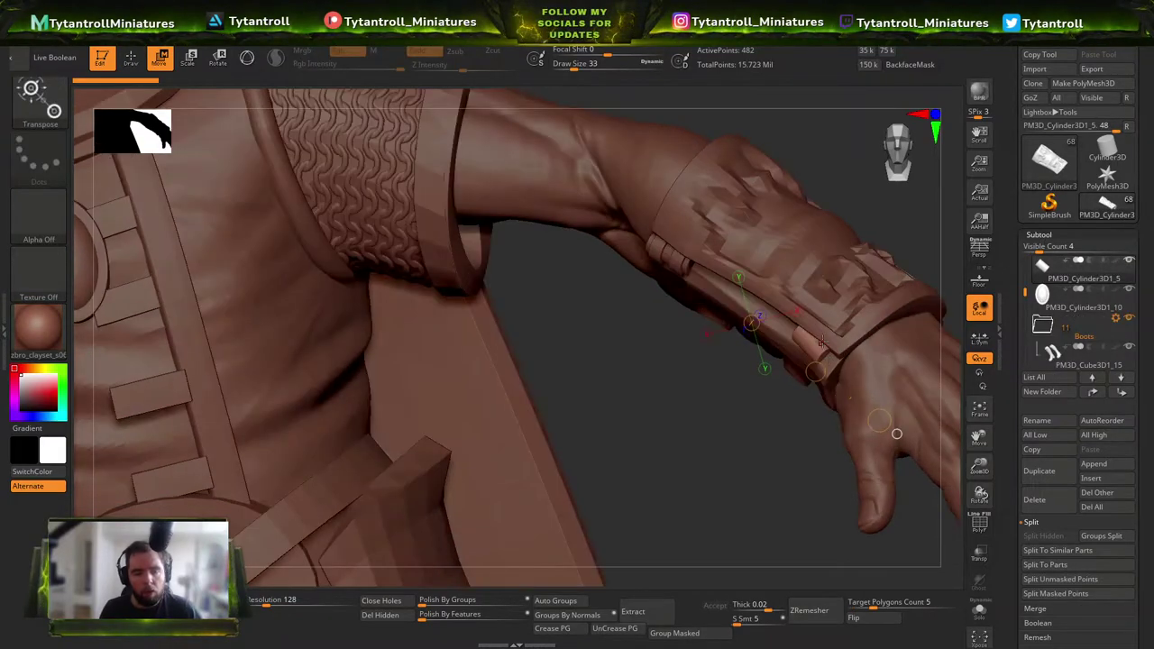
pyautogui.moveTo(871, 427); pyautogui.dragTo(887, 432, button='right')
pyautogui.rightClick(887, 431)
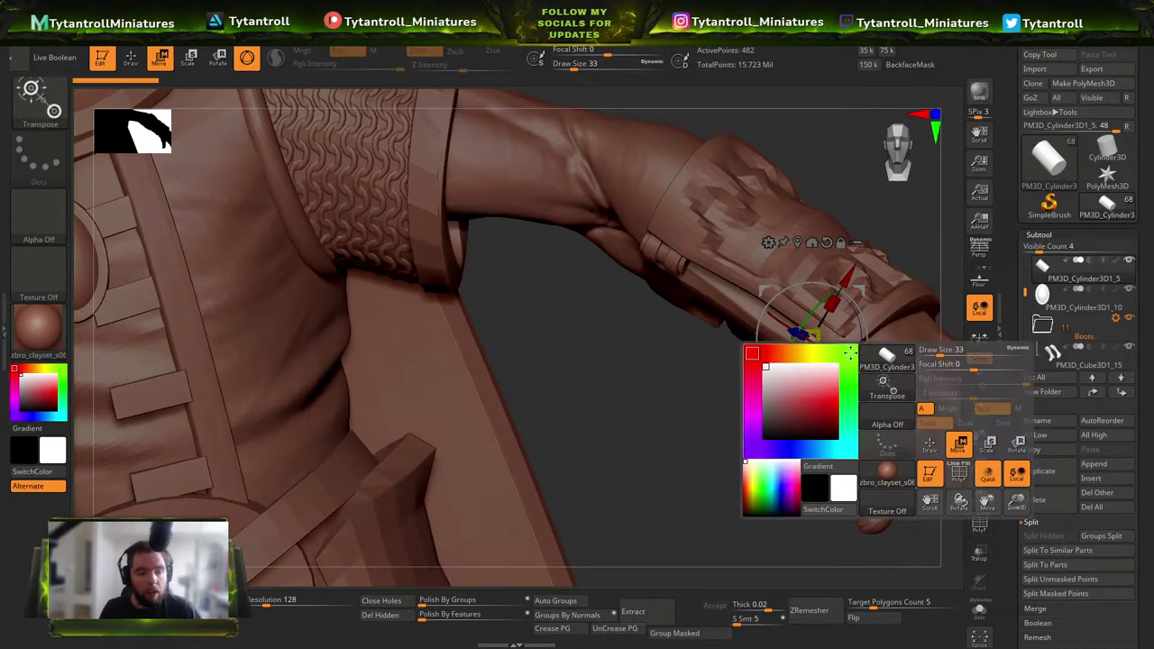
pyautogui.moveTo(822, 353); pyautogui.dragTo(828, 388, button='right')
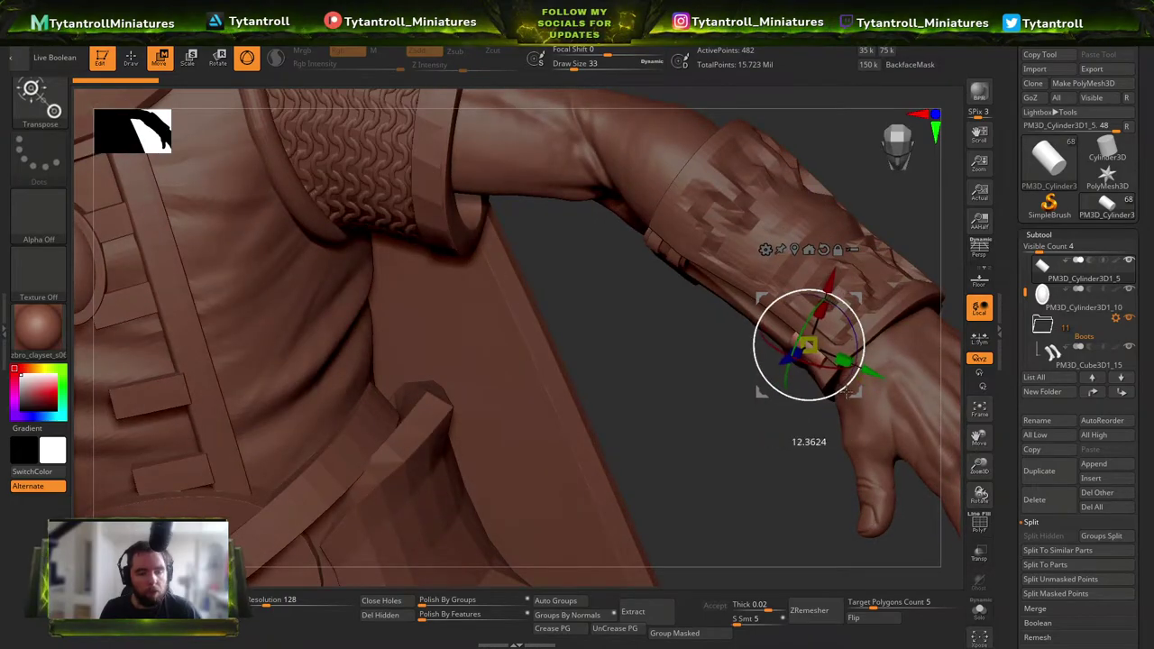
pyautogui.press('q')
# Duplicate a wide ring from the elbow-end hinge and place the copy around the wrist-end hinge cylinder.
pyautogui.keyDown('alt'); pyautogui.click(702, 183); pyautogui.keyUp('alt')
pyautogui.moveTo(787, 300); pyautogui.dragTo(363, 524, button='right')
pyautogui.hotkey('ctrl', 'shift', 'd')
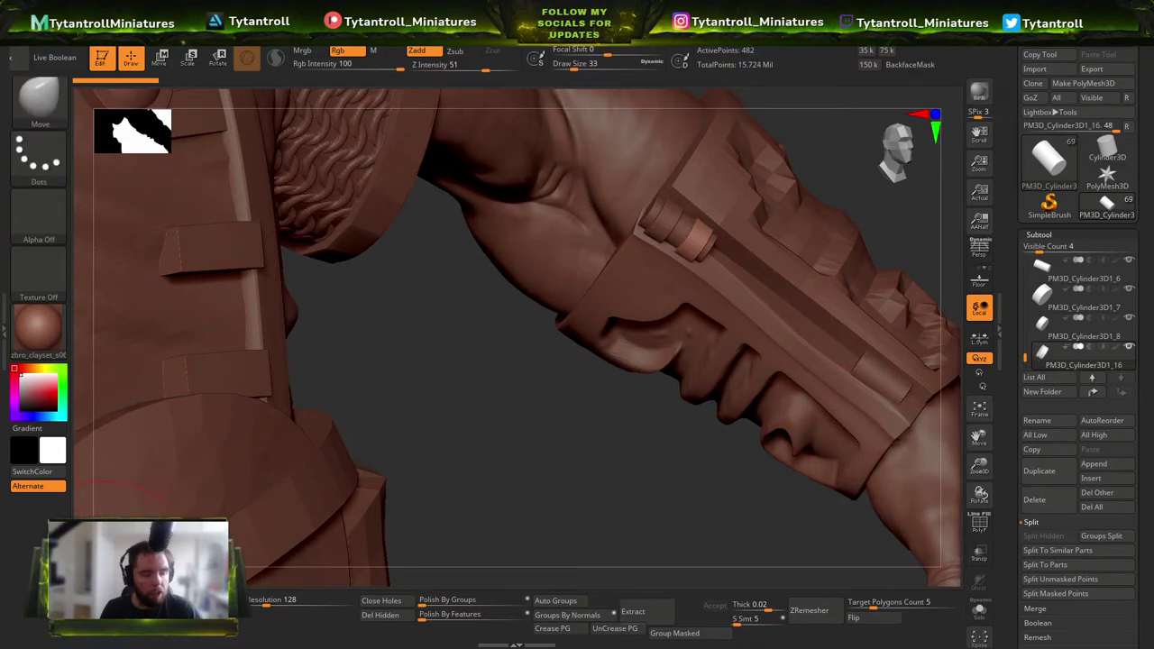
pyautogui.press('w')
pyautogui.moveTo(746, 286); pyautogui.dragTo(948, 428)
pyautogui.keyDown('ctrl'); pyautogui.moveTo(945, 427); pyautogui.dragTo(671, 318, button='right'); pyautogui.keyUp('ctrl')
pyautogui.moveTo(672, 318); pyautogui.dragTo(744, 376, button='right')
pyautogui.moveTo(801, 307); pyautogui.dragTo(779, 228, button='right')
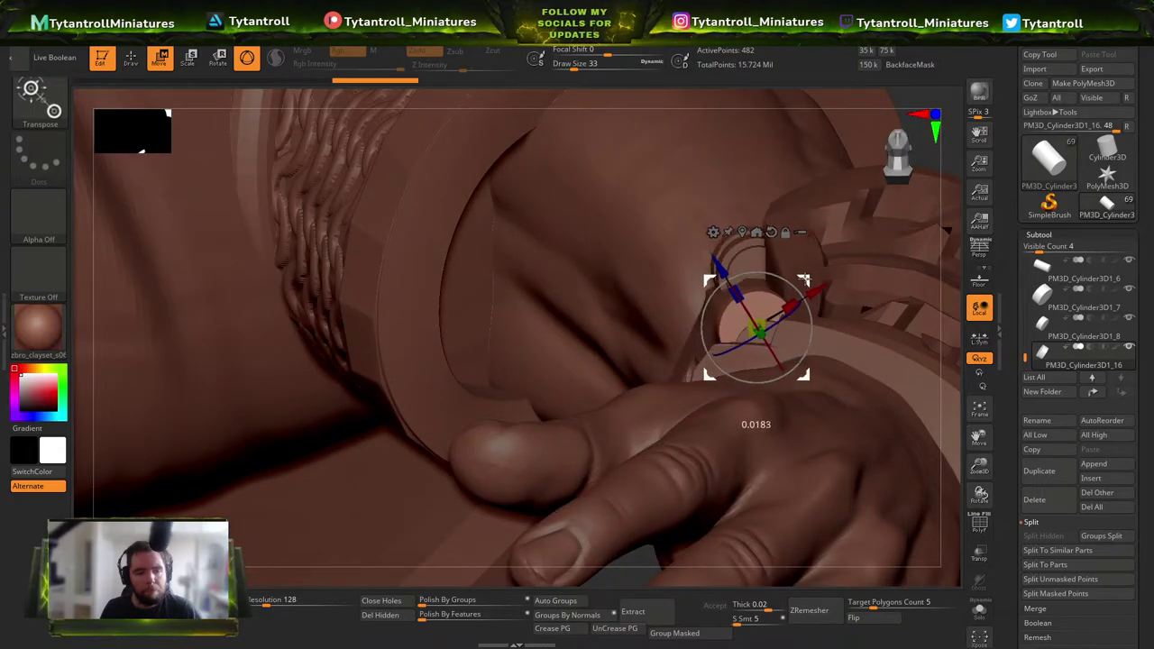
pyautogui.moveTo(814, 294); pyautogui.dragTo(791, 434, button='right')
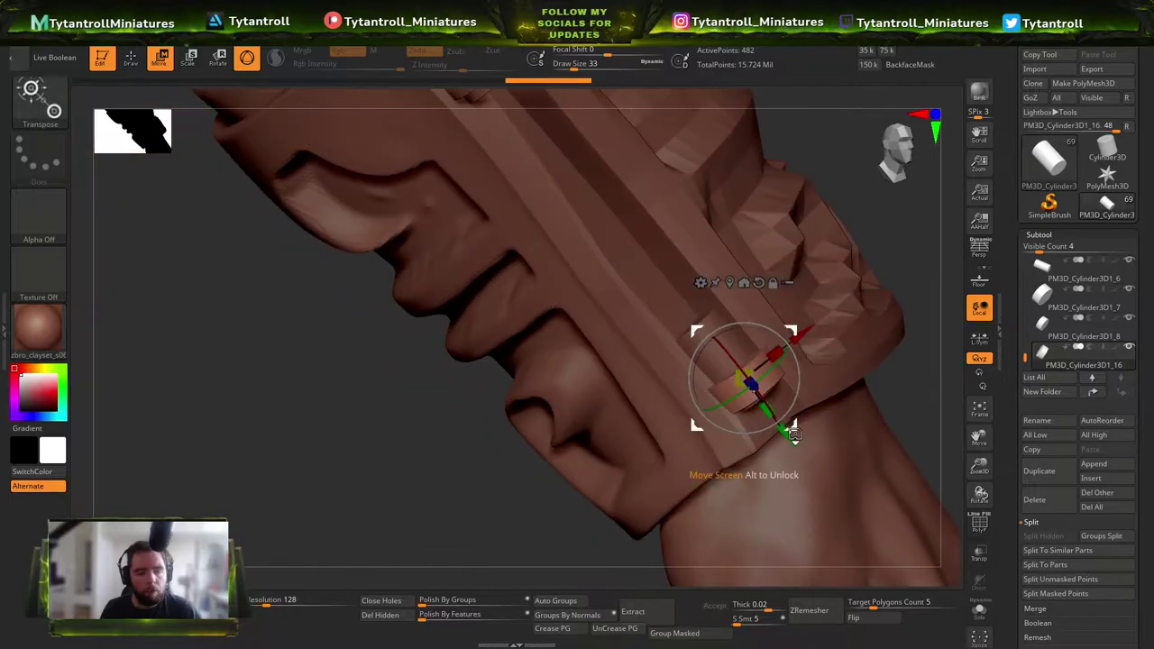
# Duplicate the wrist-end ring and offset the copy along the hinge axis to form the second ring.
pyautogui.keyDown('ctrl'); pyautogui.moveTo(781, 439); pyautogui.dragTo(751, 399); pyautogui.keyUp('ctrl')
pyautogui.moveTo(749, 395); pyautogui.dragTo(753, 326, button='right')
pyautogui.moveTo(780, 351); pyautogui.dragTo(737, 328)
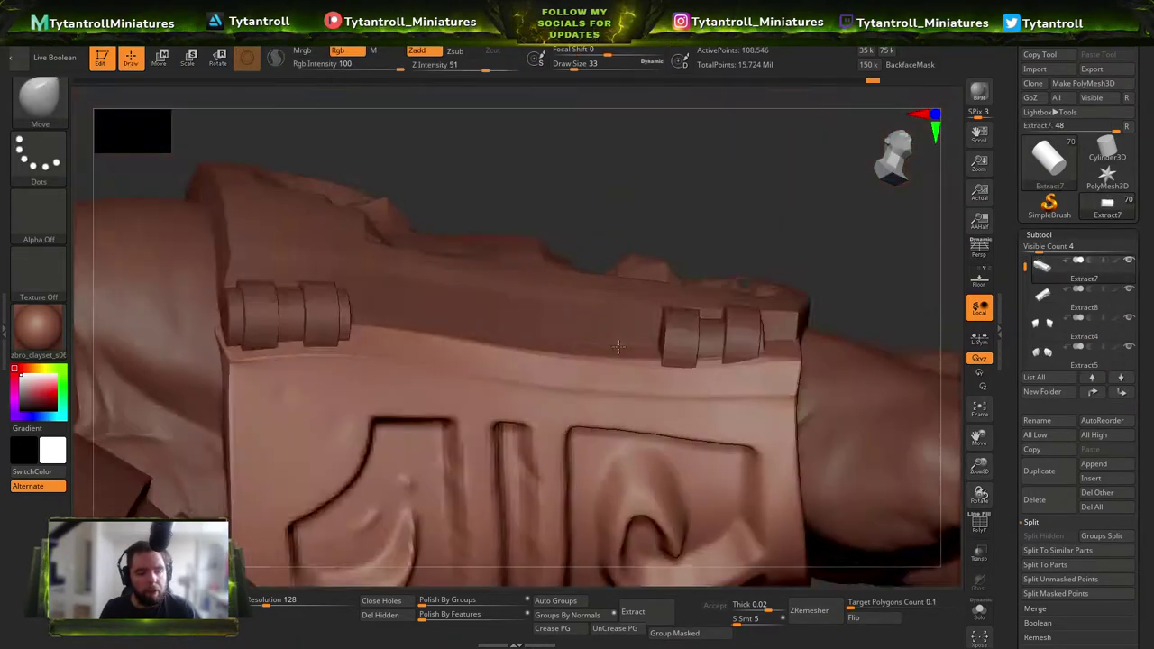
# Pull the upper bracer half's edge to fit around the hinges using the Move brush, reducing its size to 16.
pyautogui.press('b')
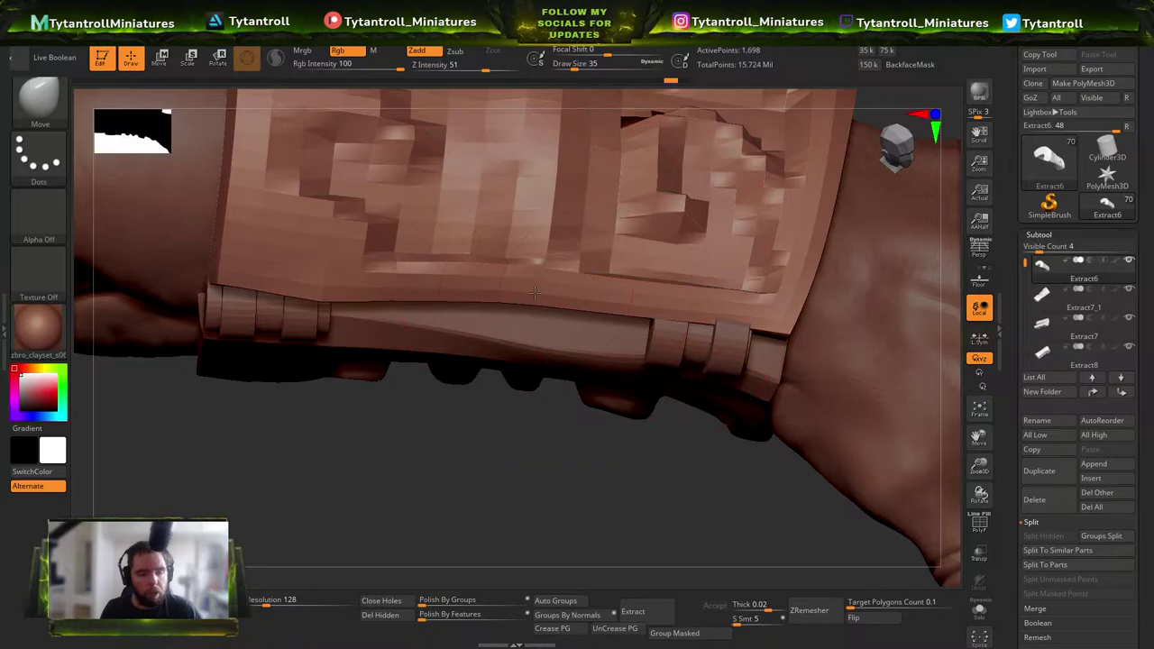
pyautogui.moveTo(310, 294); pyautogui.dragTo(317, 285)
pyautogui.press('[')
pyautogui.press('[')
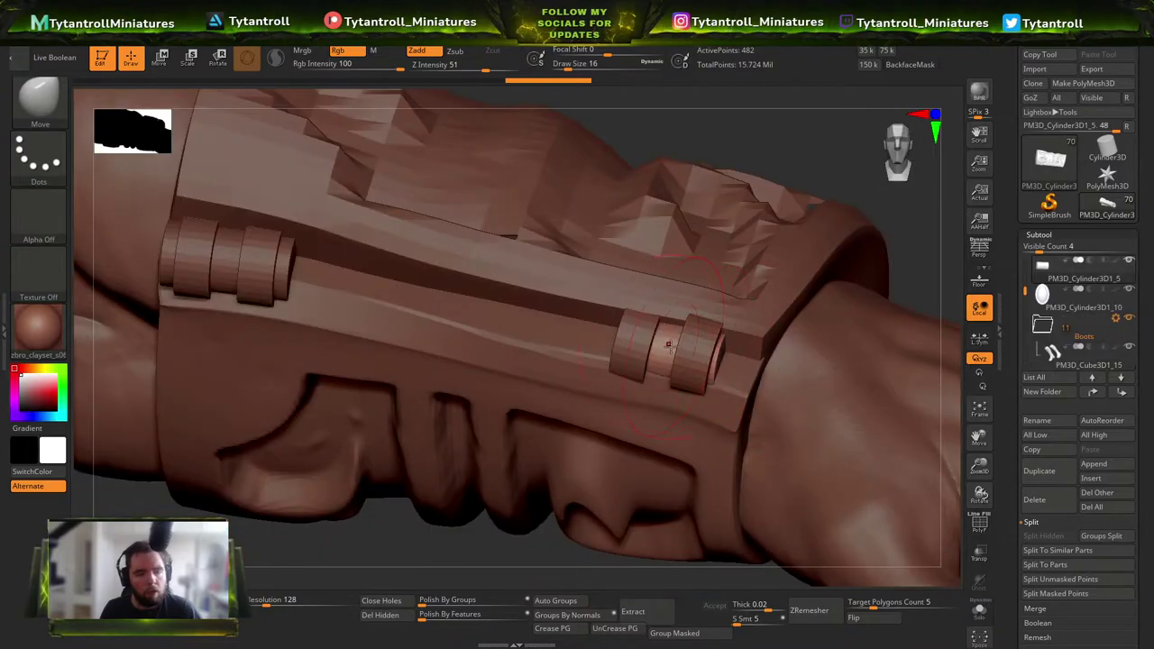
# Adjust the placement of the wrist-end hinge's central cylinder and its ring nearer the elbow.
pyautogui.press('w')
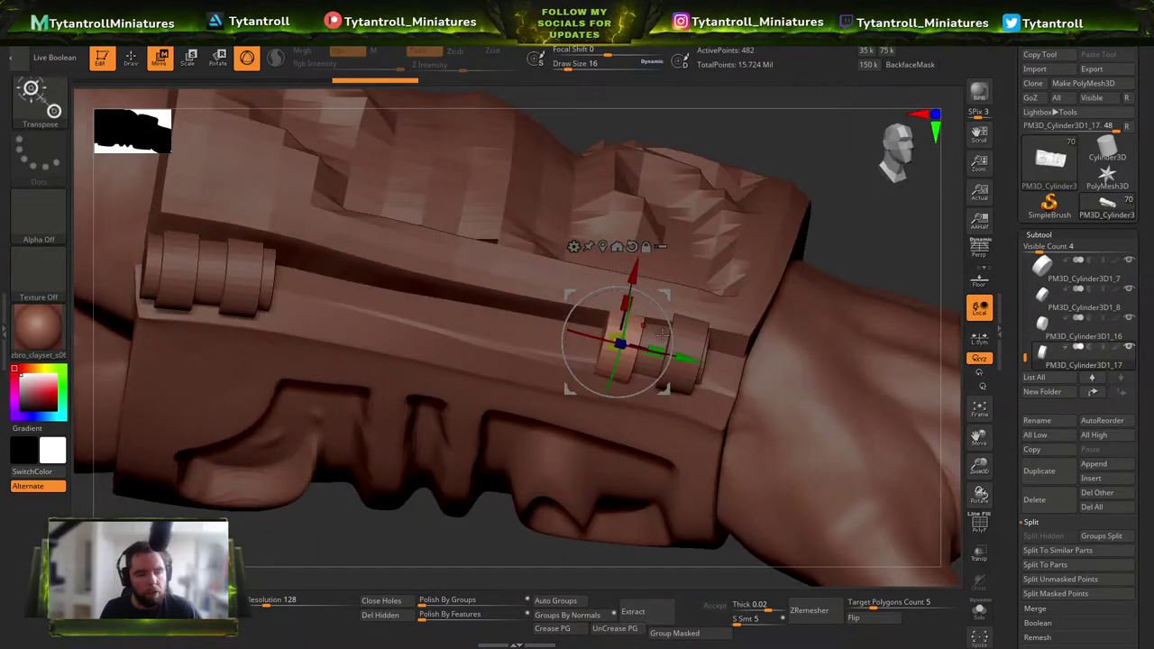
pyautogui.press('q')
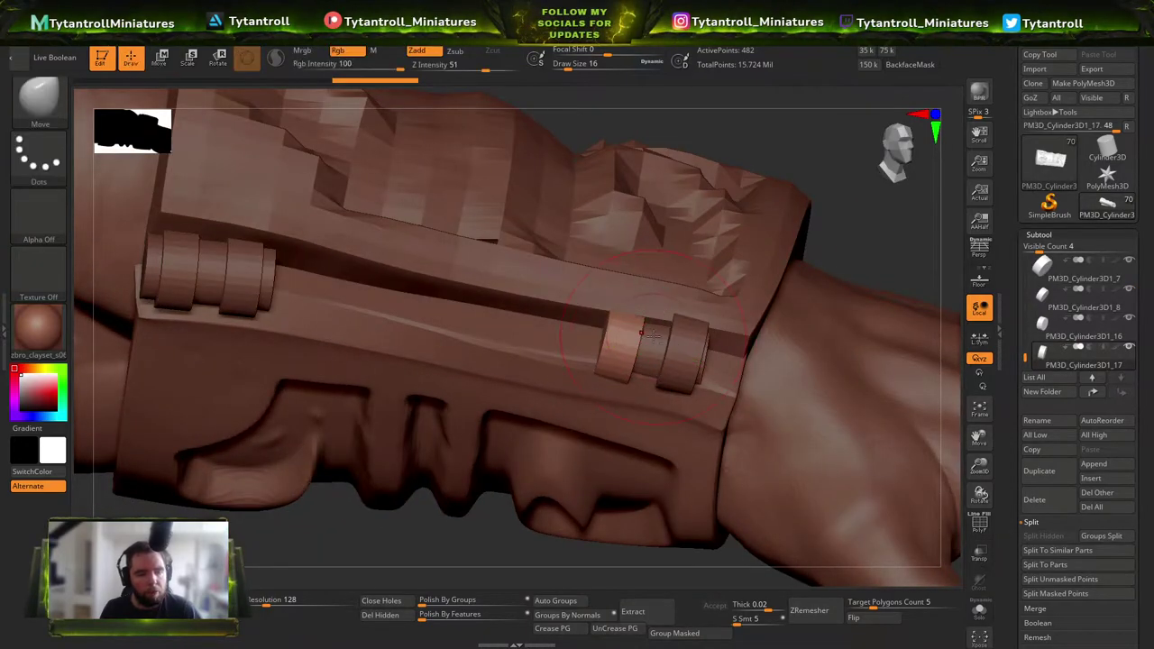
pyautogui.keyDown('alt'); pyautogui.click(685, 359); pyautogui.keyUp('alt')
pyautogui.press('w')
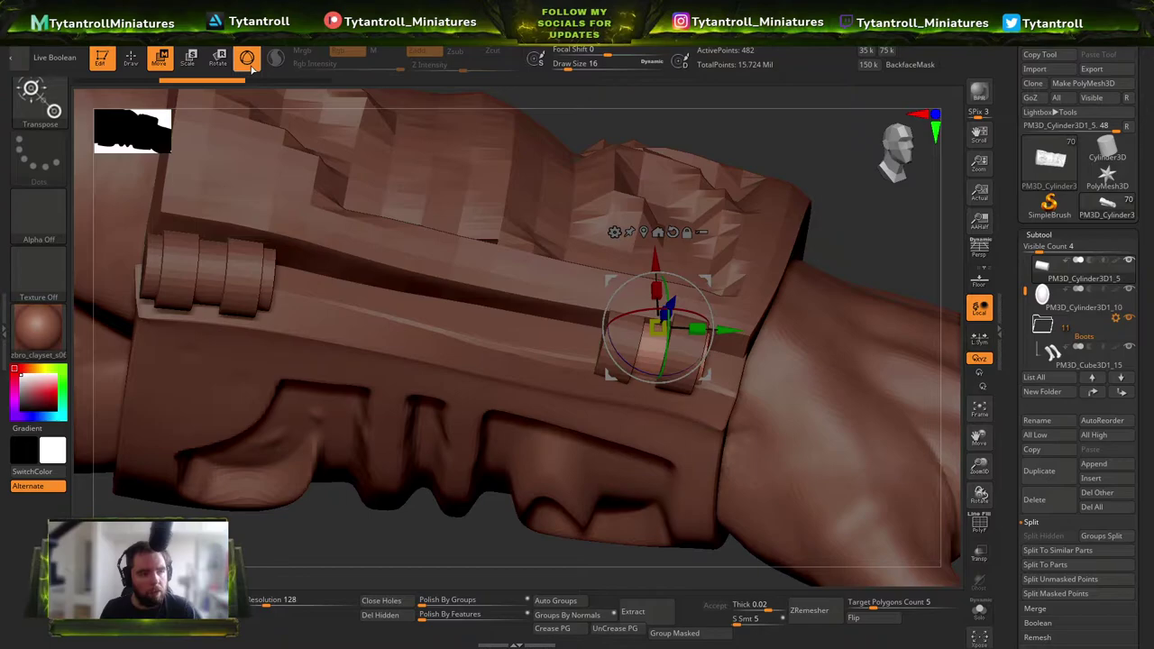
pyautogui.click(248, 59)
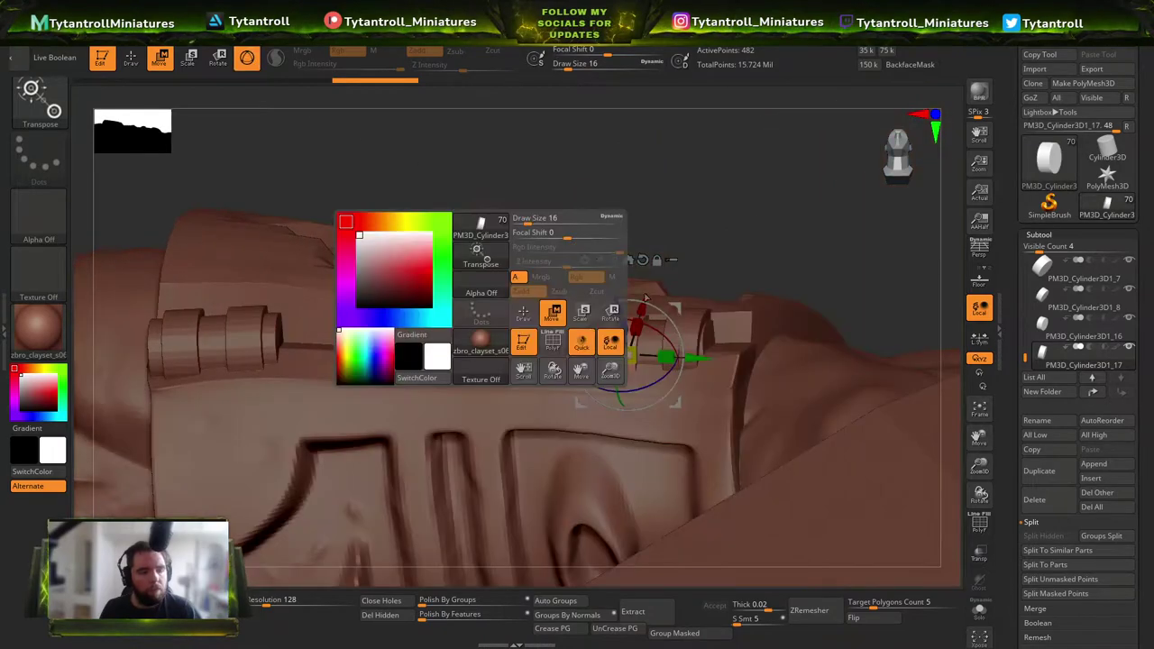
pyautogui.press('q')
pyautogui.press('w')
pyautogui.press('q')
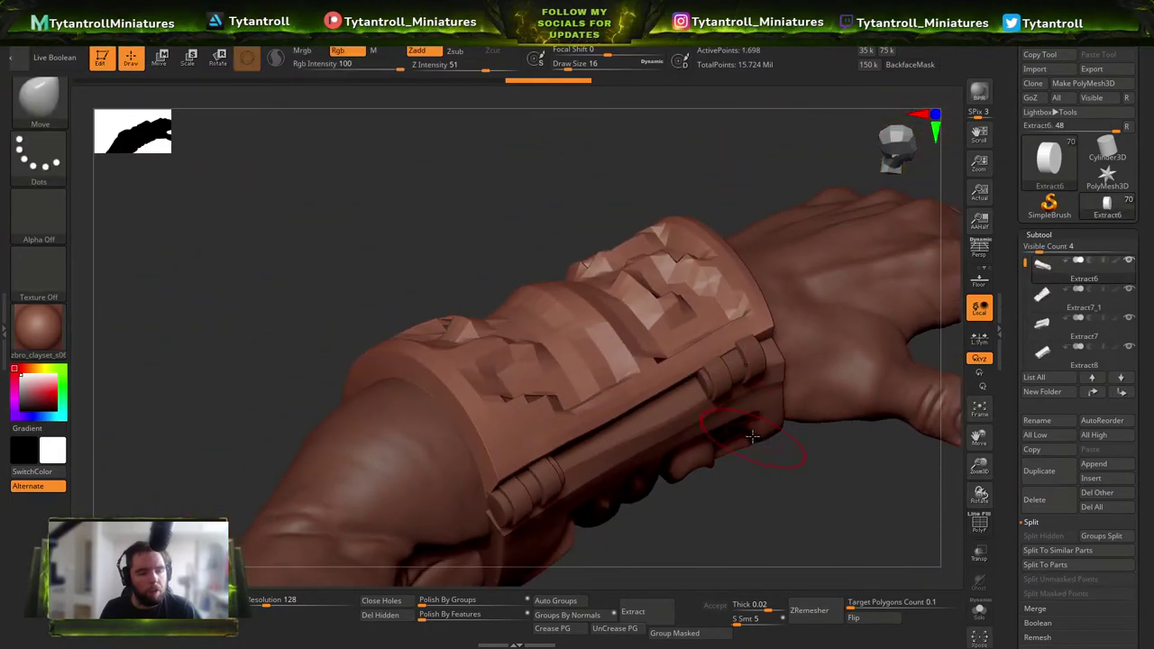
# Reshape the upper bracer half's far edge to meet the underside half, using the Move brush at size 49.
pyautogui.press('b')
pyautogui.press('s')
pyautogui.press('h')
pyautogui.press('s')
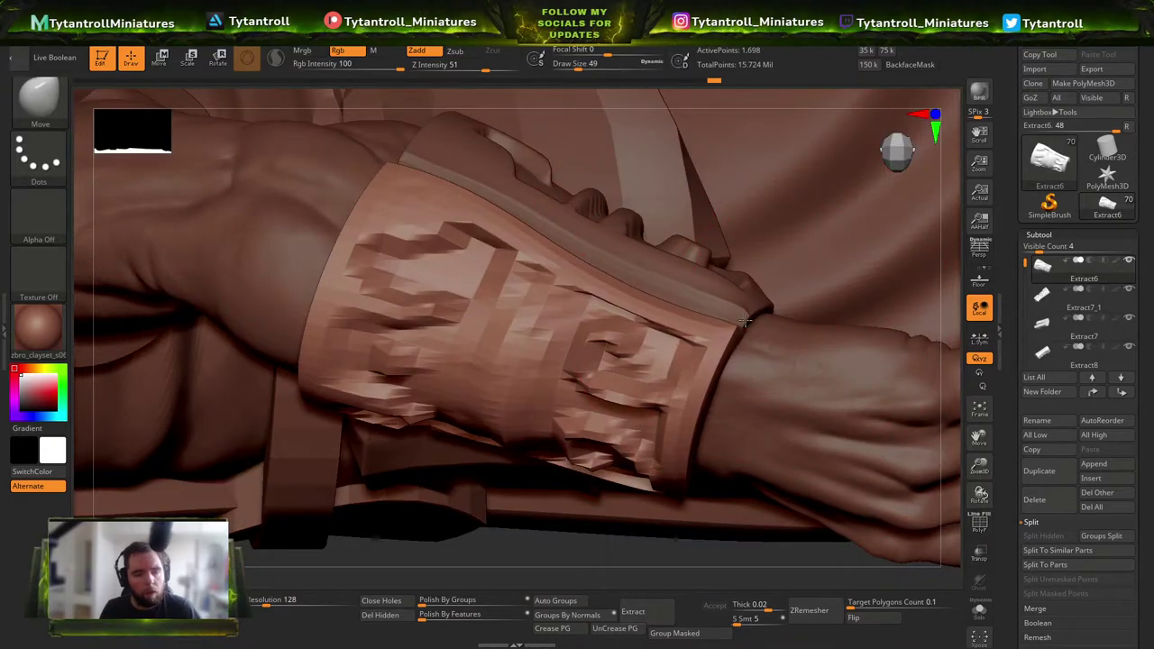
pyautogui.press('s')
pyautogui.moveTo(644, 271); pyautogui.dragTo(641, 270)
pyautogui.press('s')
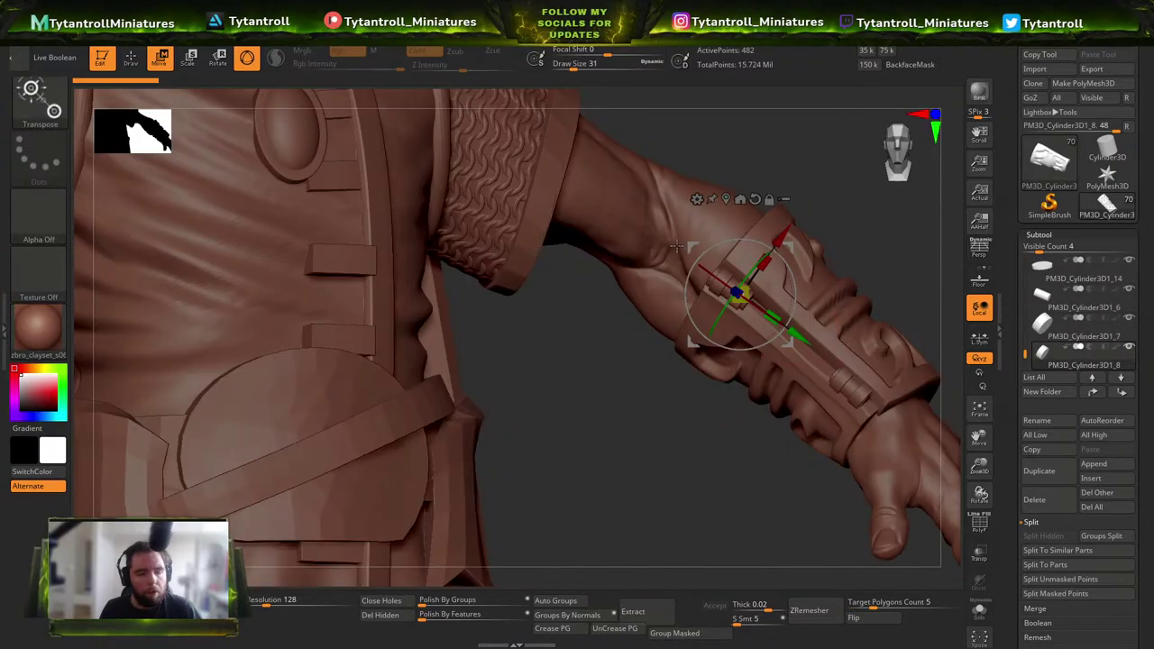
# Select only the six hinge pieces for multi-transpose and group them in a new folder with the default name.
pyautogui.keyDown('ctrl'); pyautogui.keyDown('shift'); pyautogui.click(743, 390); pyautogui.keyUp('shift'); pyautogui.keyUp('ctrl')
pyautogui.keyDown('ctrl'); pyautogui.keyDown('shift'); pyautogui.moveTo(881, 264); pyautogui.dragTo(627, 429); pyautogui.keyUp('shift'); pyautogui.keyUp('ctrl')
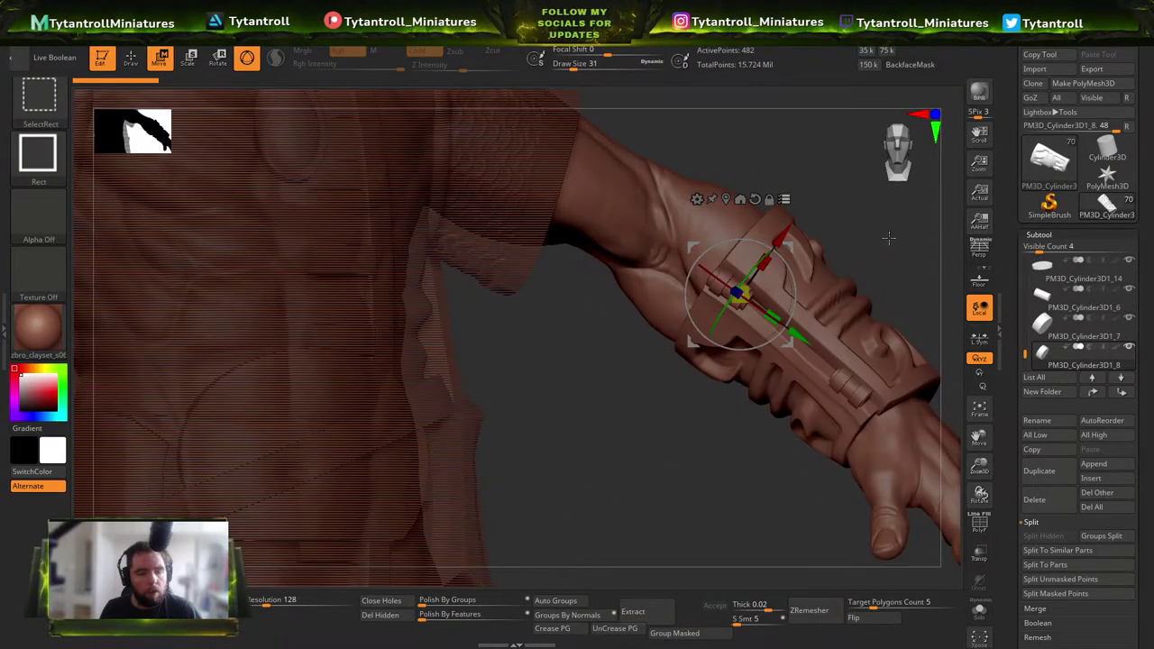
pyautogui.keyDown('ctrl'); pyautogui.keyDown('shift'); pyautogui.click(810, 331); pyautogui.keyUp('shift'); pyautogui.keyUp('ctrl')
pyautogui.keyDown('ctrl'); pyautogui.keyDown('alt'); pyautogui.keyDown('shift'); pyautogui.moveTo(646, 268); pyautogui.dragTo(681, 370); pyautogui.keyUp('shift'); pyautogui.keyUp('alt'); pyautogui.keyUp('ctrl')
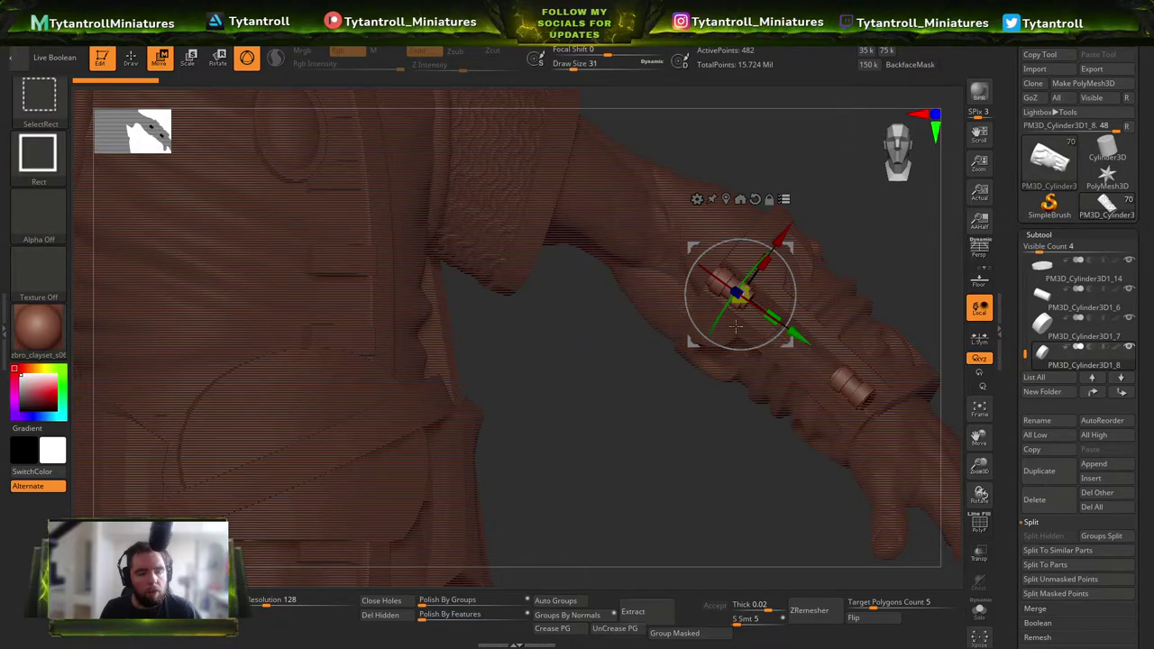
pyautogui.click(1041, 391)
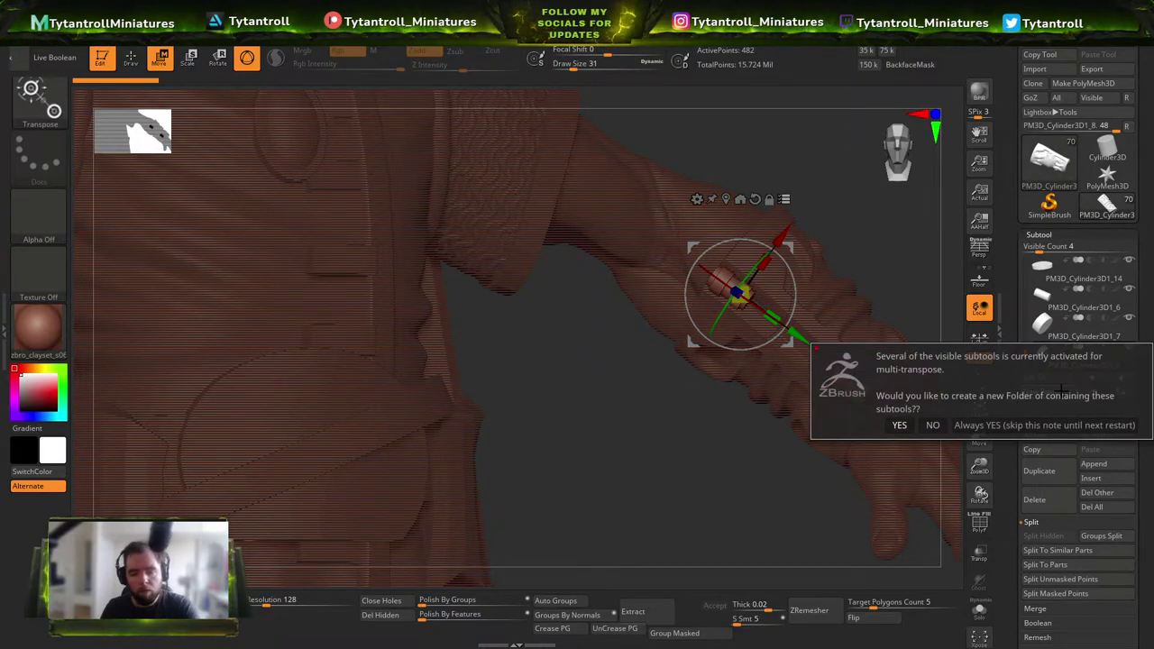
pyautogui.click(934, 430)
pyautogui.press('Return')
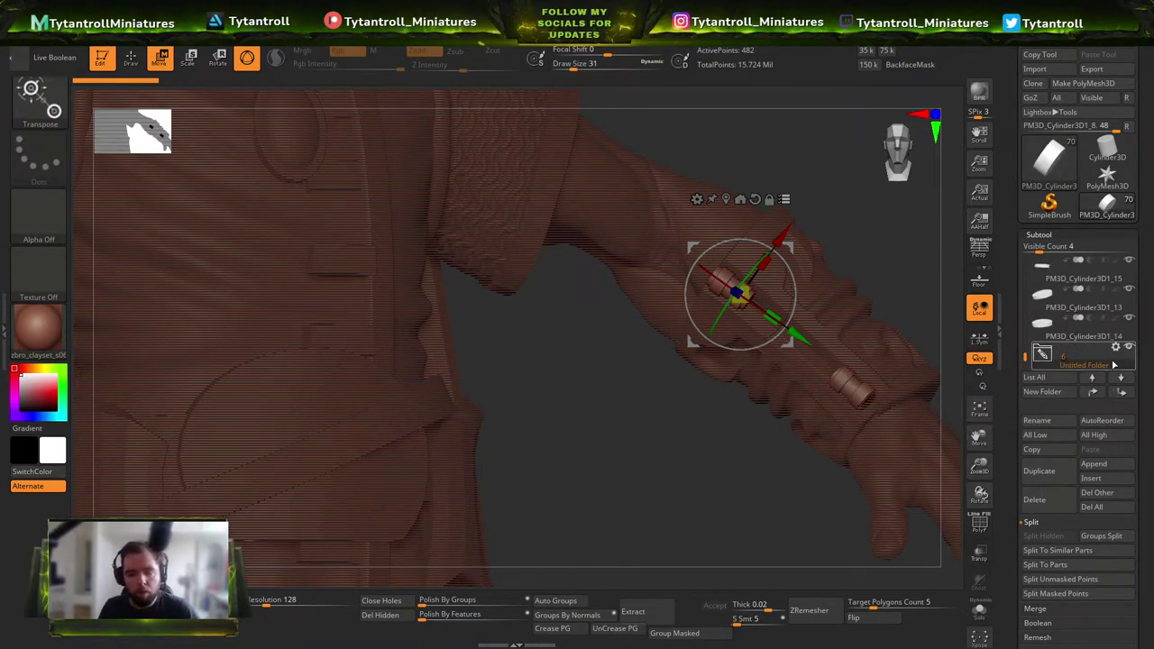
# Merge the foldered hinge pieces into one subtool with a mirrored copy for the other arm, and delete the folder of separate pieces.
pyautogui.click(1116, 347)
pyautogui.click(1045, 526)
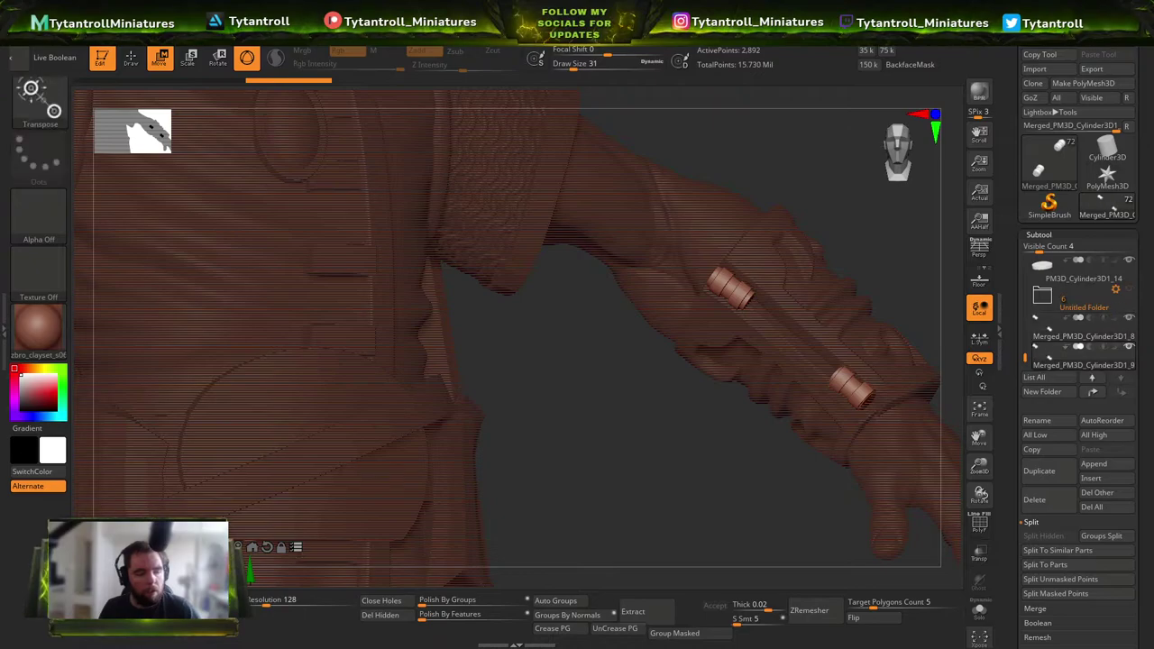
pyautogui.click(1038, 310)
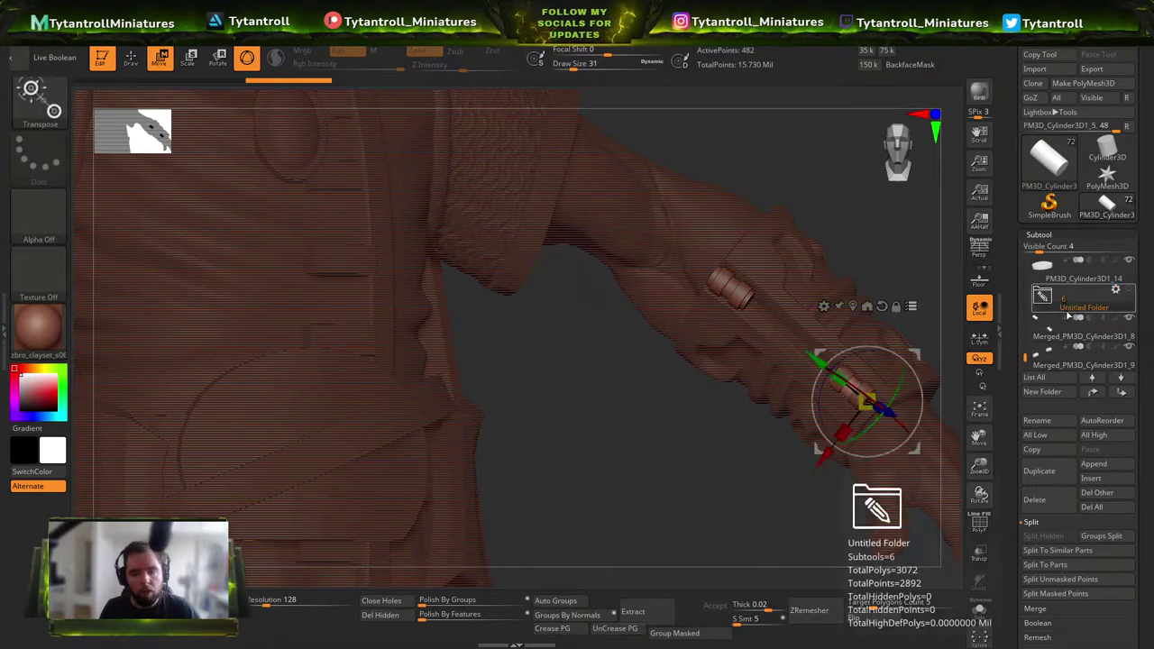
pyautogui.click(1034, 499)
pyautogui.click(938, 545)
# Check the hinged bracers on both arms from the front, and examine the tunic's button straps up close.
pyautogui.keyDown('ctrl'); pyautogui.moveTo(793, 415); pyautogui.dragTo(421, 335, button='right'); pyautogui.keyUp('ctrl')
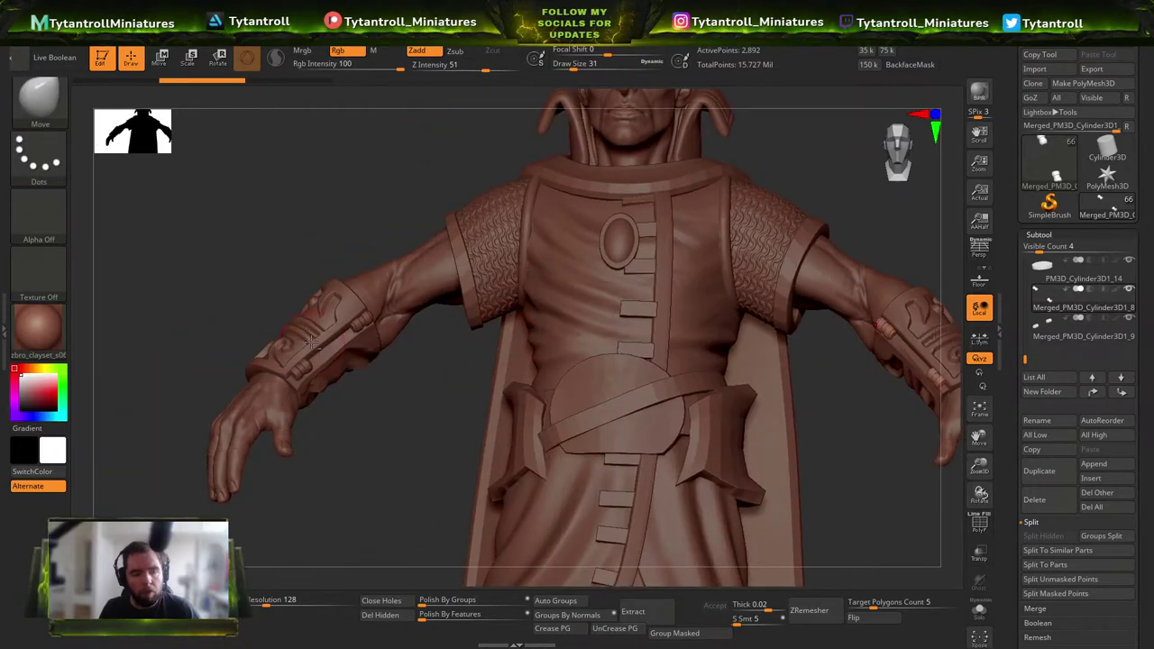
pyautogui.moveTo(423, 335); pyautogui.dragTo(369, 335)
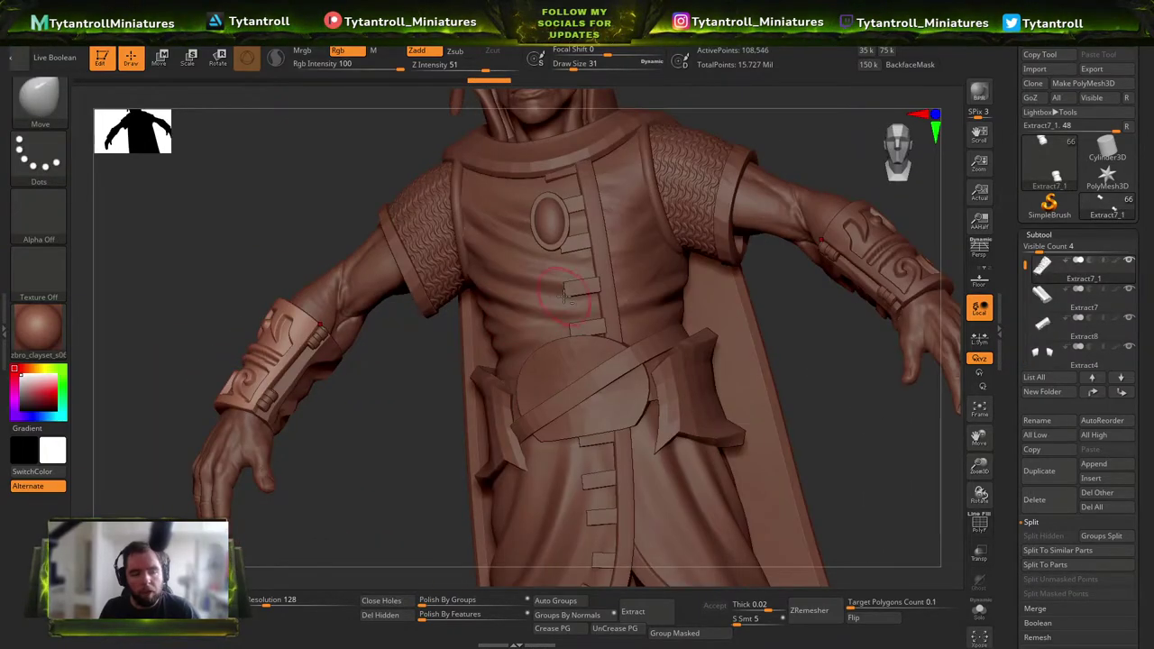
pyautogui.moveTo(469, 332); pyautogui.dragTo(533, 330)
pyautogui.keyDown('alt'); pyautogui.click(535, 351); pyautogui.keyUp('alt')
pyautogui.moveTo(682, 325)
pyautogui.mouseDown(button='right')
pyautogui.moveTo(563, 336)
pyautogui.moveTo(552, 347)
pyautogui.moveTo(621, 290)
pyautogui.moveTo(597, 396)
pyautogui.moveTo(523, 370)
pyautogui.moveTo(558, 386)
pyautogui.mouseUp(button='right')
pyautogui.keyDown('alt'); pyautogui.click(544, 335); pyautogui.keyUp('alt')
pyautogui.keyDown('alt'); pyautogui.click(523, 370); pyautogui.keyUp('alt')
pyautogui.press('b')
pyautogui.press('m')
pyautogui.press('v')
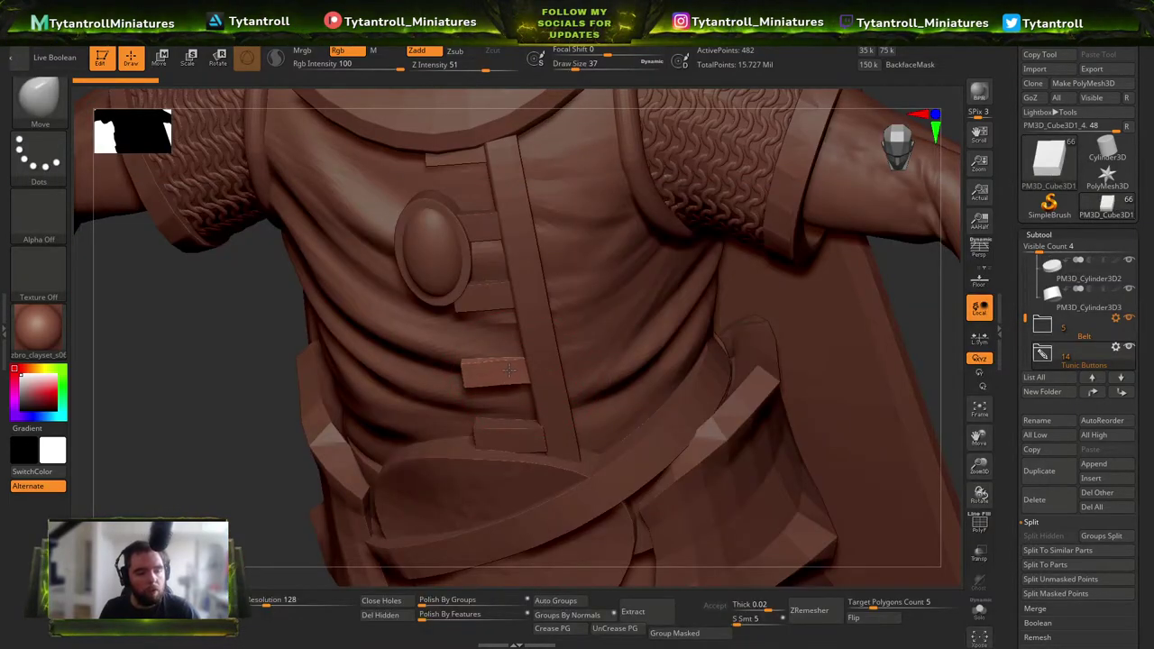
# Show and reposition the concept reference to study the tunic fastening and belt emblem, and hide it again.
pyautogui.hotkey('shift', 'z')
pyautogui.moveTo(218, 252); pyautogui.dragTo(304, 234)
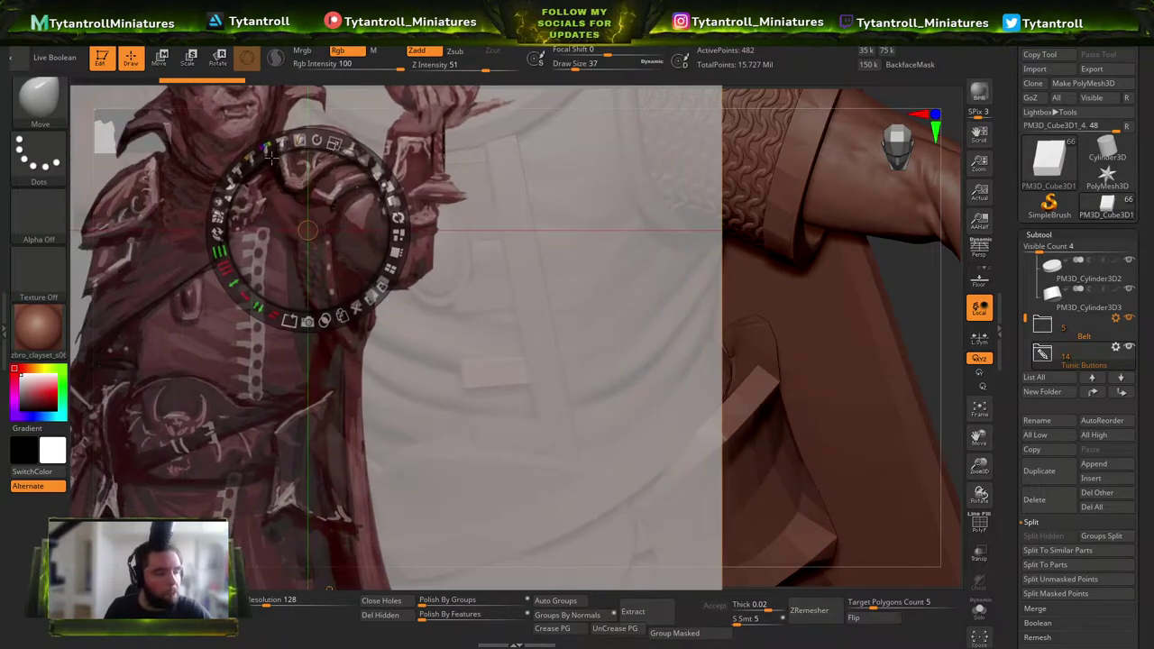
pyautogui.moveTo(205, 356); pyautogui.dragTo(216, 346)
pyautogui.press('z')
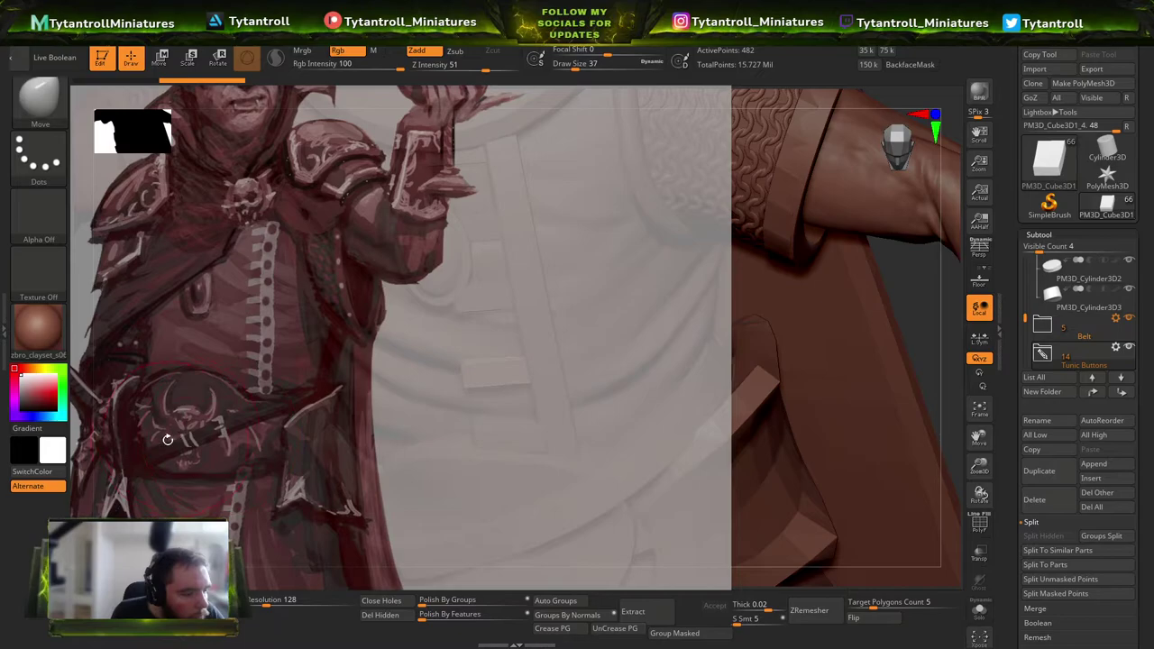
pyautogui.press('z')
pyautogui.hotkey('shift', 'z')
# Append a sphere as a new subtool, select it, and display the concept reference over the model.
pyautogui.keyDown('ctrl'); pyautogui.moveTo(662, 443); pyautogui.dragTo(719, 386, button='right'); pyautogui.keyUp('ctrl')
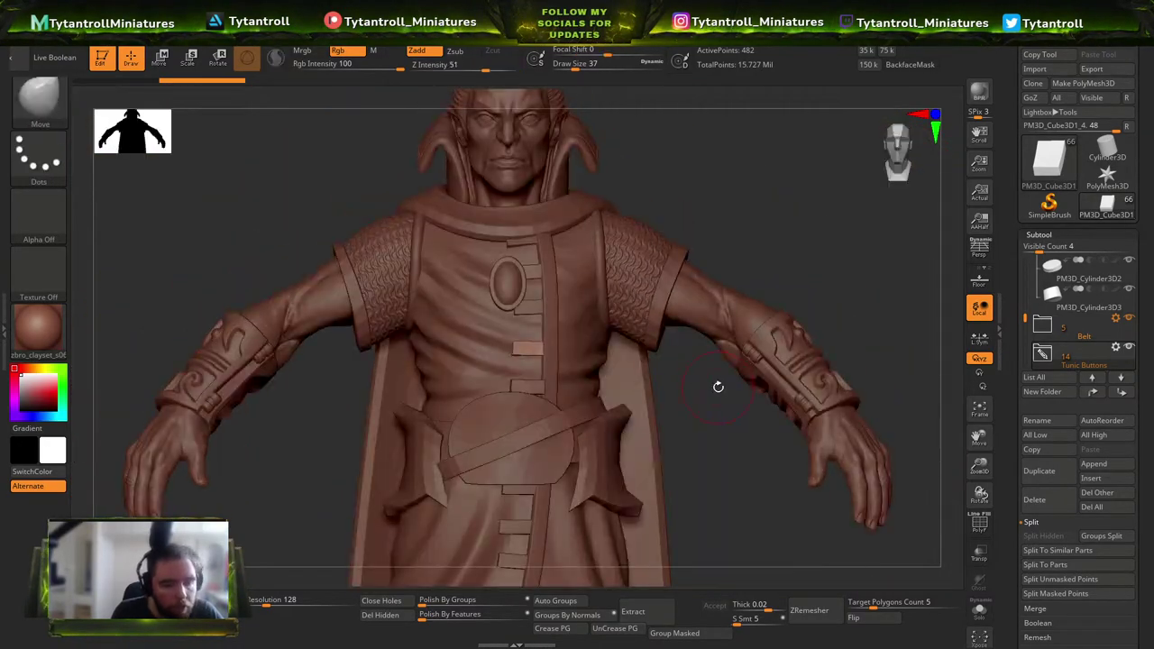
pyautogui.click(1111, 464)
pyautogui.click(692, 393)
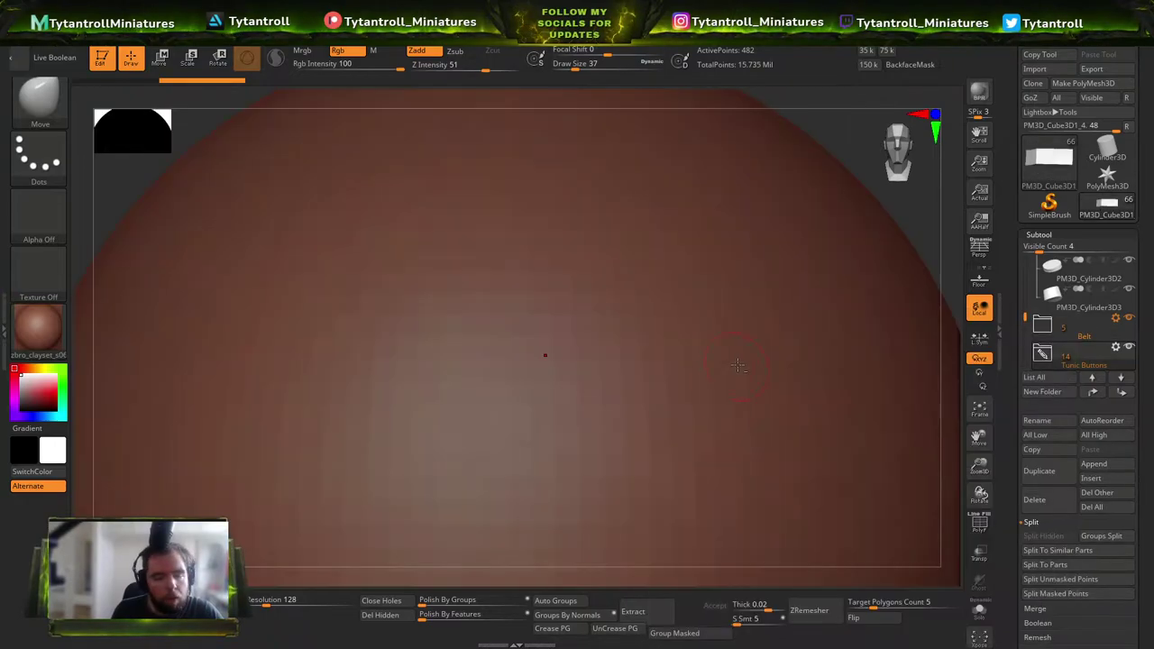
pyautogui.keyDown('alt'); pyautogui.click(719, 388); pyautogui.keyUp('alt')
pyautogui.keyDown('ctrl'); pyautogui.moveTo(718, 389); pyautogui.dragTo(610, 289, button='right'); pyautogui.keyUp('ctrl')
pyautogui.hotkey('shift', 'z')
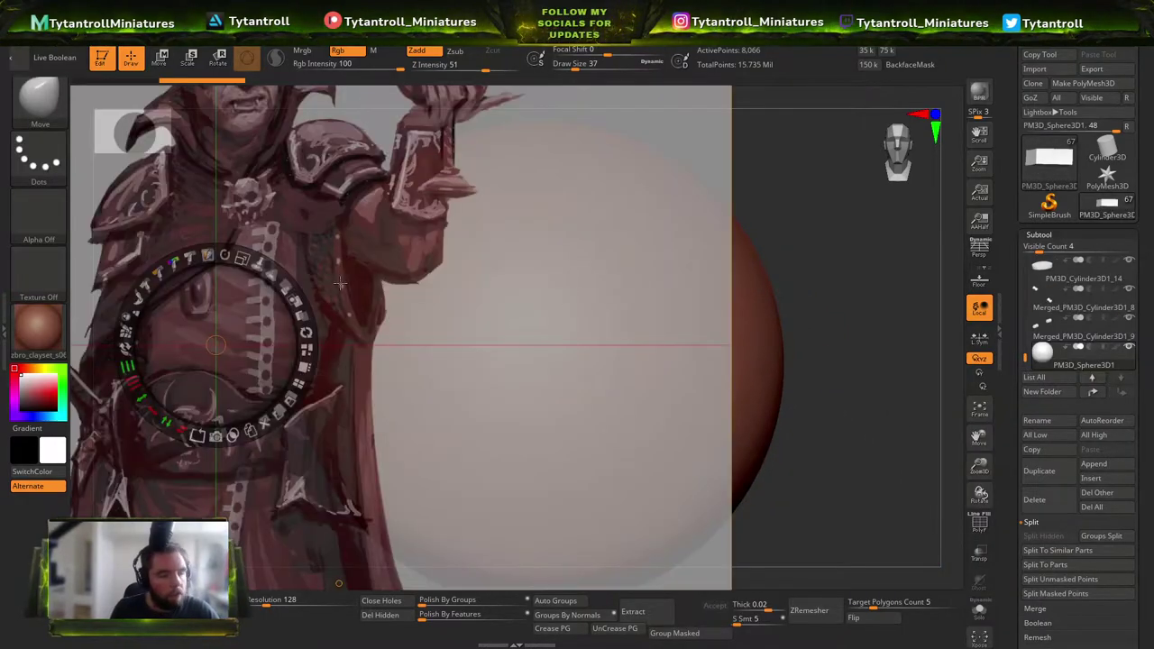
# Scale down the concept reference, place it beside the model, and leave Spotlight editing.
pyautogui.moveTo(442, 88); pyautogui.dragTo(350, 177)
pyautogui.moveTo(376, 100); pyautogui.dragTo(309, 105)
pyautogui.moveTo(360, 169); pyautogui.dragTo(274, 176)
pyautogui.press('z')
# Scale the appended sphere down to roughly the width of the character's torso.
pyautogui.keyDown('alt'); pyautogui.moveTo(640, 251); pyautogui.dragTo(730, 261, button='right'); pyautogui.keyUp('alt')
pyautogui.keyDown('alt'); pyautogui.moveTo(730, 261); pyautogui.dragTo(720, 238, button='right'); pyautogui.keyUp('alt')
pyautogui.press('w')
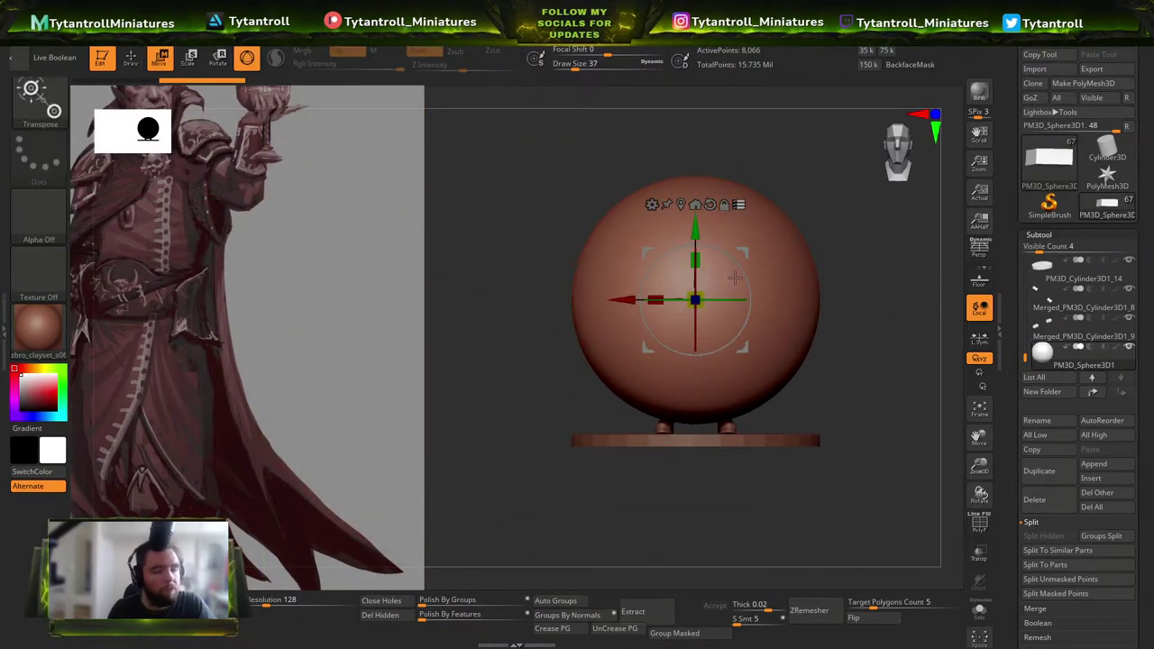
pyautogui.press('q')
pyautogui.press('w')
pyautogui.moveTo(697, 298); pyautogui.dragTo(623, 296)
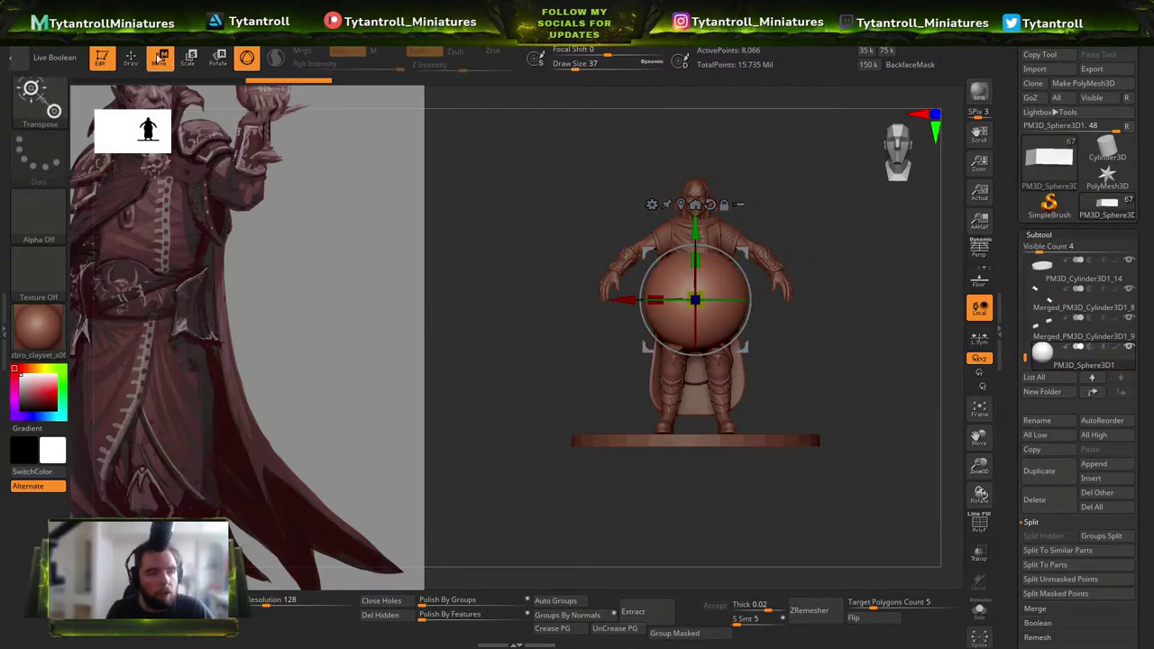
# Stretch the sphere vertically into an egg shape in front of the character's torso.
pyautogui.press('b')
pyautogui.press('s')
pyautogui.press('t')
pyautogui.press('b')
pyautogui.press('s')
pyautogui.press('t')
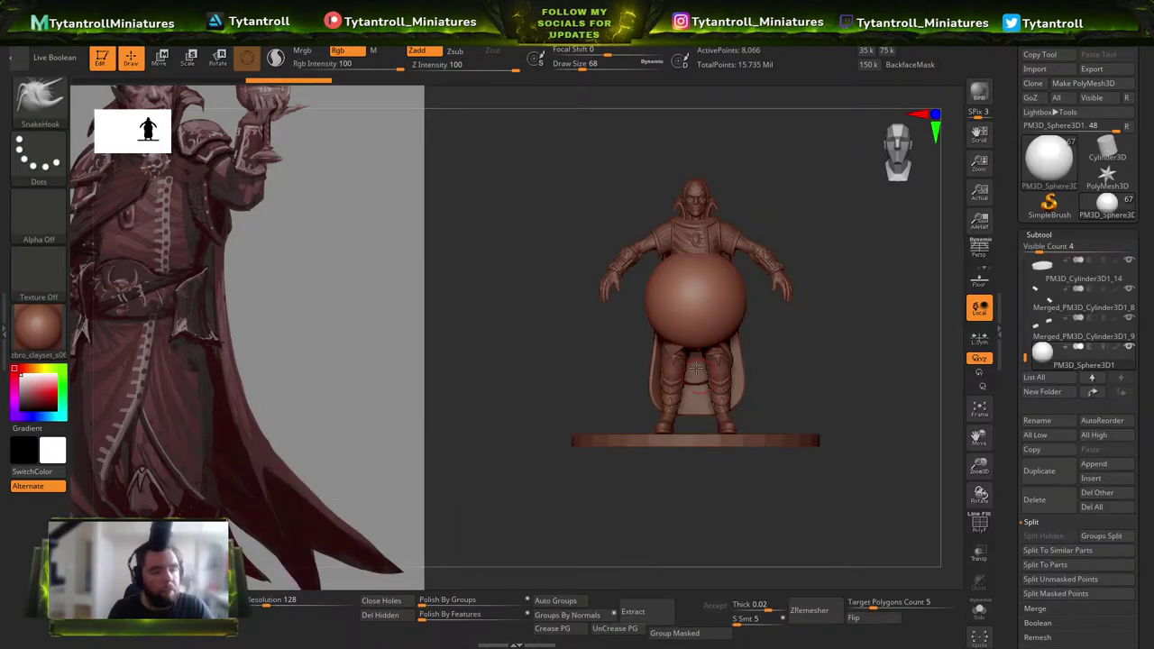
pyautogui.press('w')
pyautogui.moveTo(696, 260); pyautogui.dragTo(715, 236)
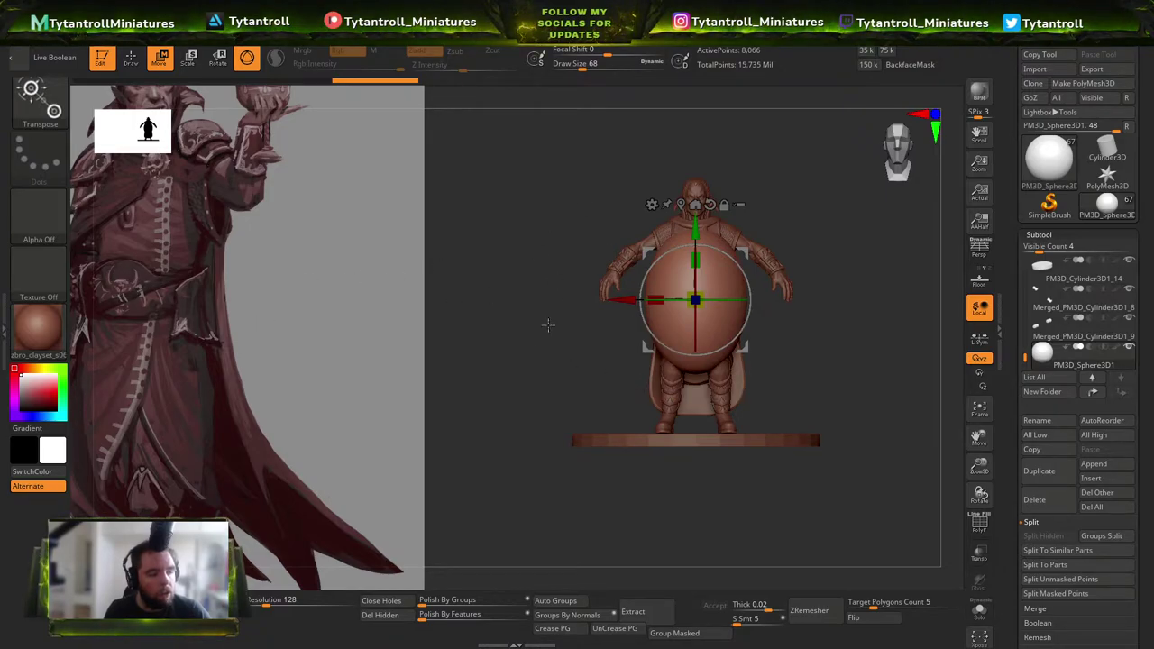
# Try a SnakeHook stroke at draw size 120 on the upper part of the egg, and undo it.
pyautogui.keyDown('ctrl'); pyautogui.moveTo(625, 396); pyautogui.dragTo(780, 370, button='right'); pyautogui.keyUp('ctrl')
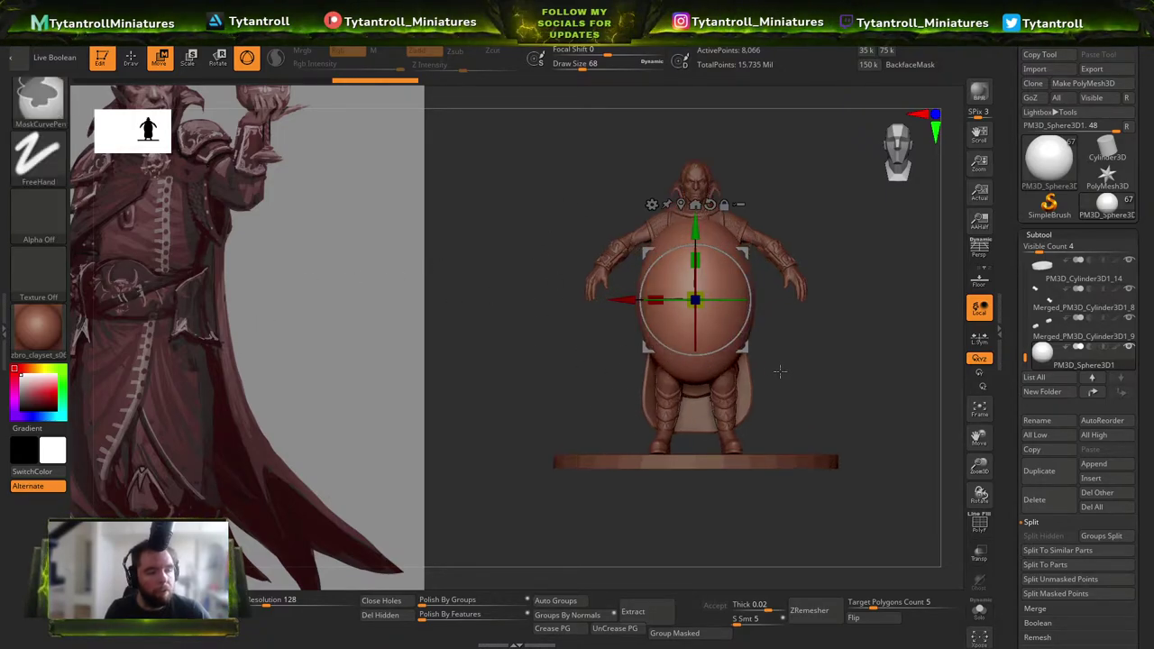
pyautogui.press('b')
pyautogui.press('s')
pyautogui.press('h')
pyautogui.press('s')
pyautogui.moveTo(672, 288); pyautogui.dragTo(672, 275)
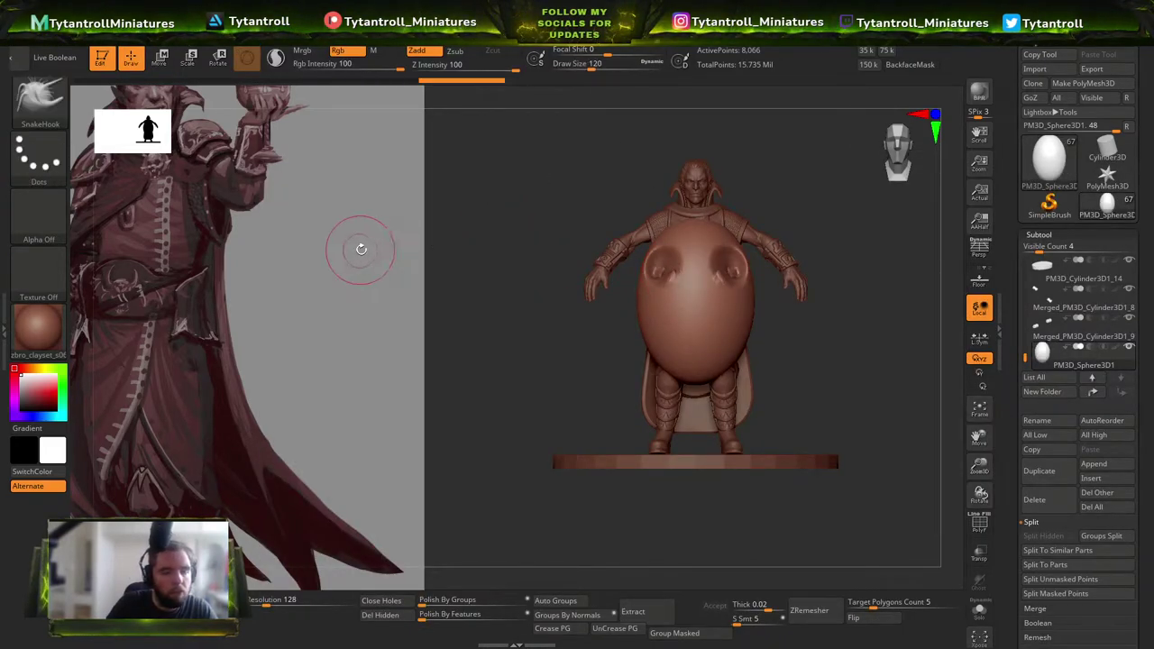
pyautogui.hotkey('ctrl', 'z')
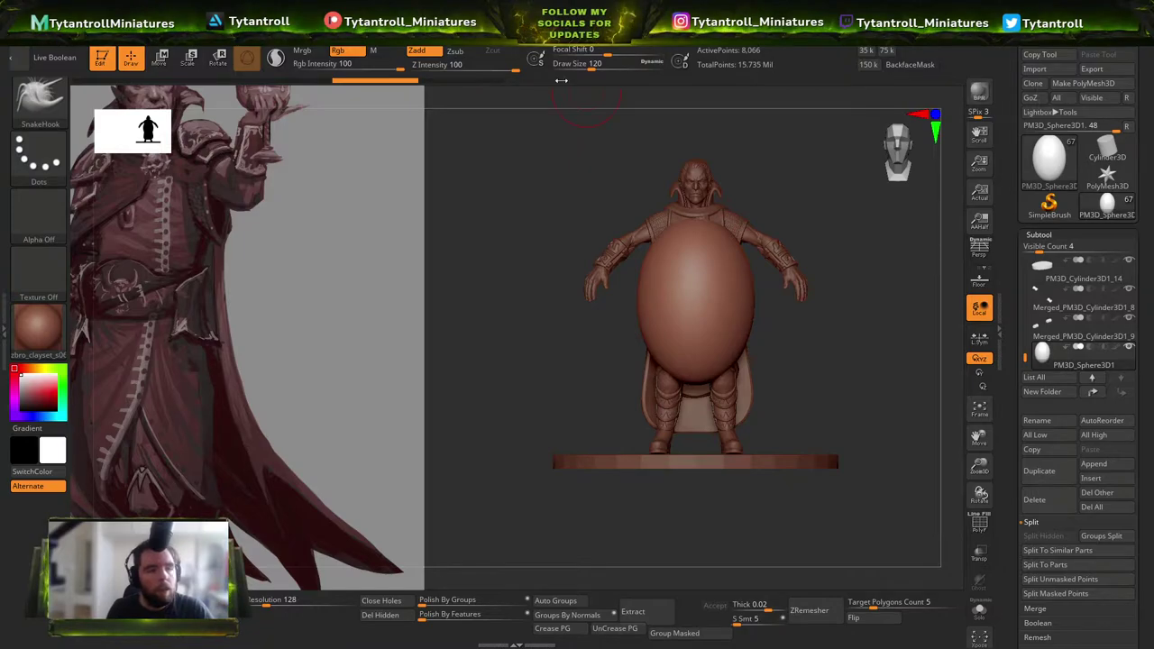
# Try a Standard brush stroke on the middle of the egg, and undo it.
pyautogui.press('b')
pyautogui.press('s')
pyautogui.press('t')
pyautogui.moveTo(690, 306); pyautogui.dragTo(693, 313)
pyautogui.hotkey('ctrl', 'z')
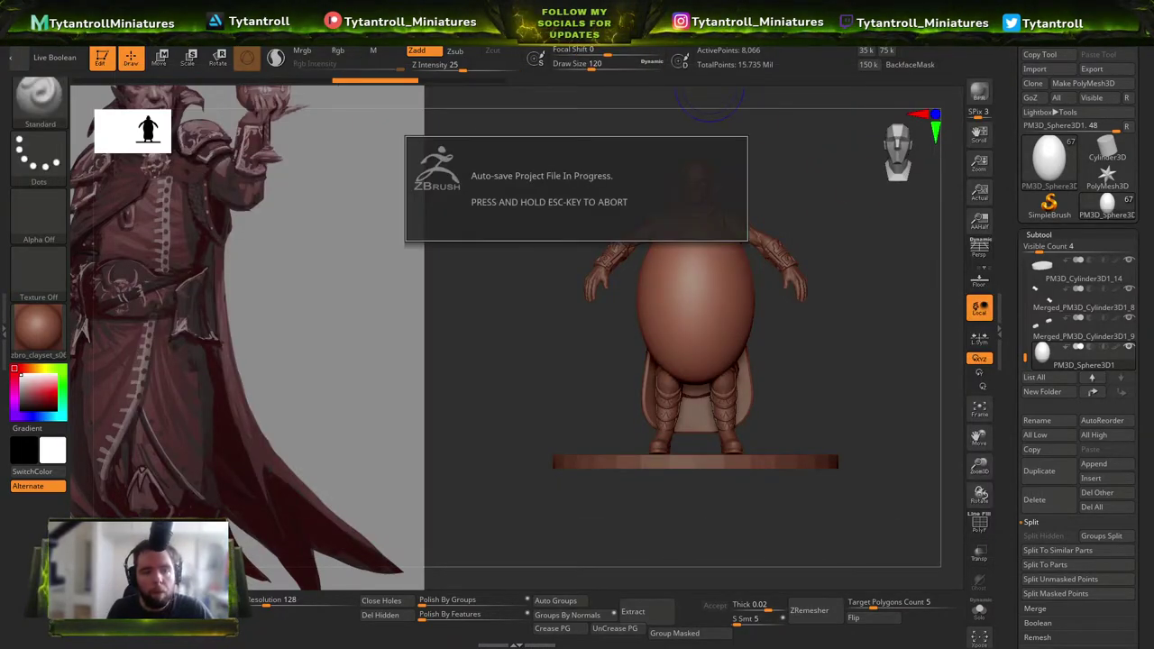
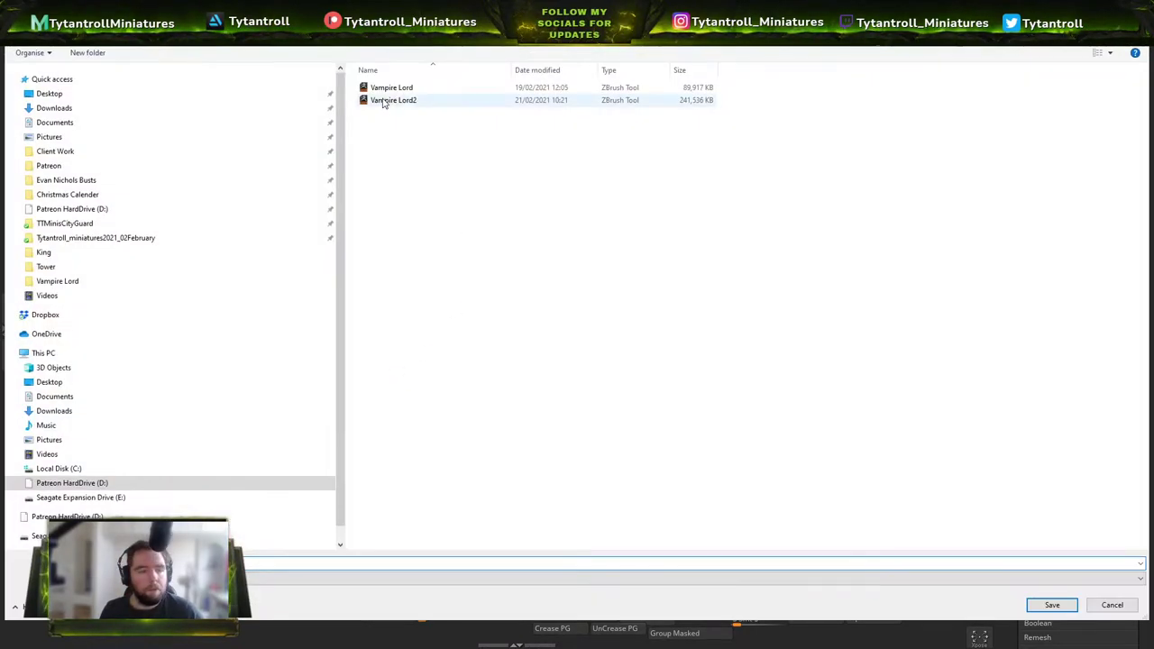
# Save the character as a tool file alongside the existing Vampire Lord files.
pyautogui.click(386, 103)
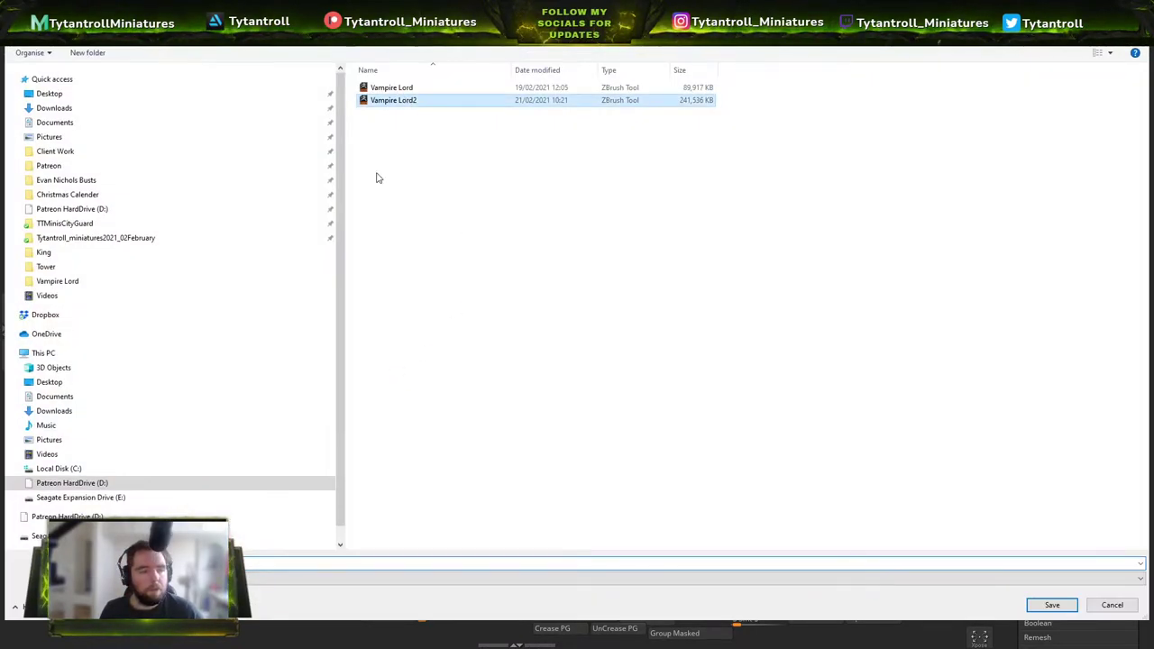
pyautogui.click(180, 563)
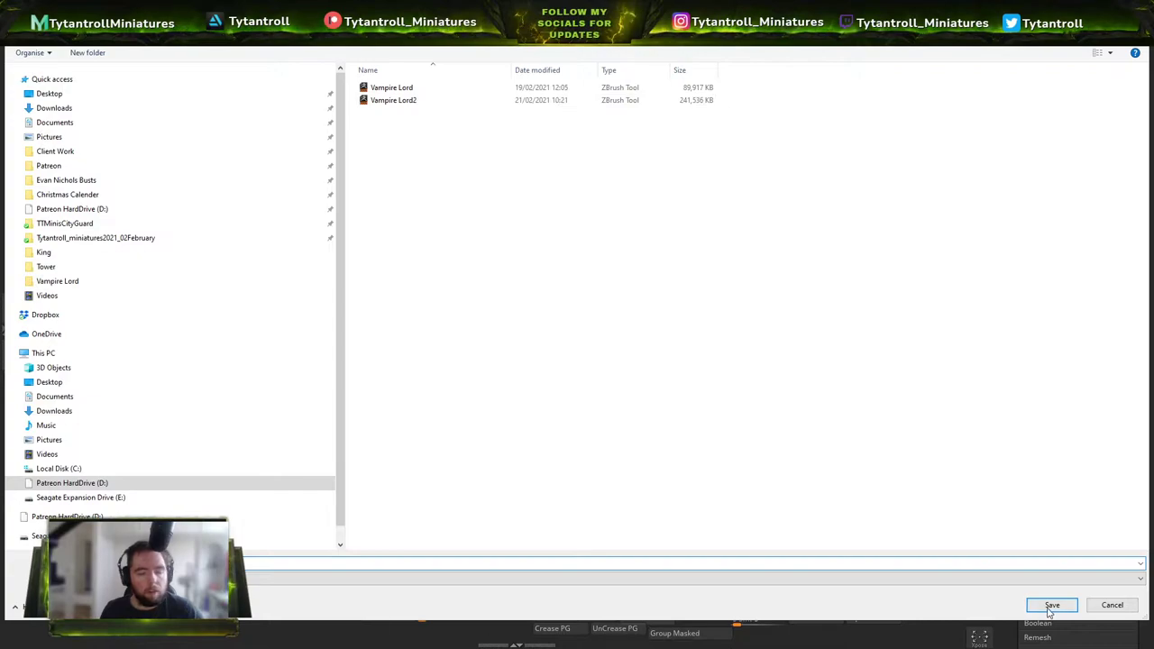
pyautogui.click(1050, 607)
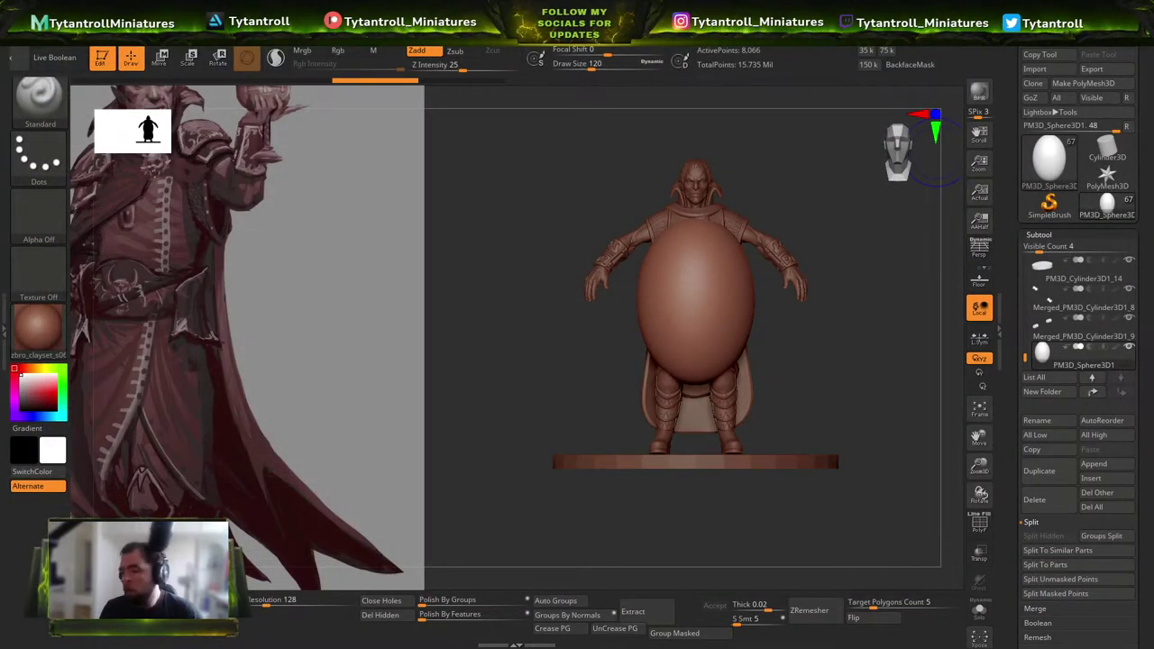
# Close ZBrush without saving the project changes.
pyautogui.hotkey('alt', 'Tab')
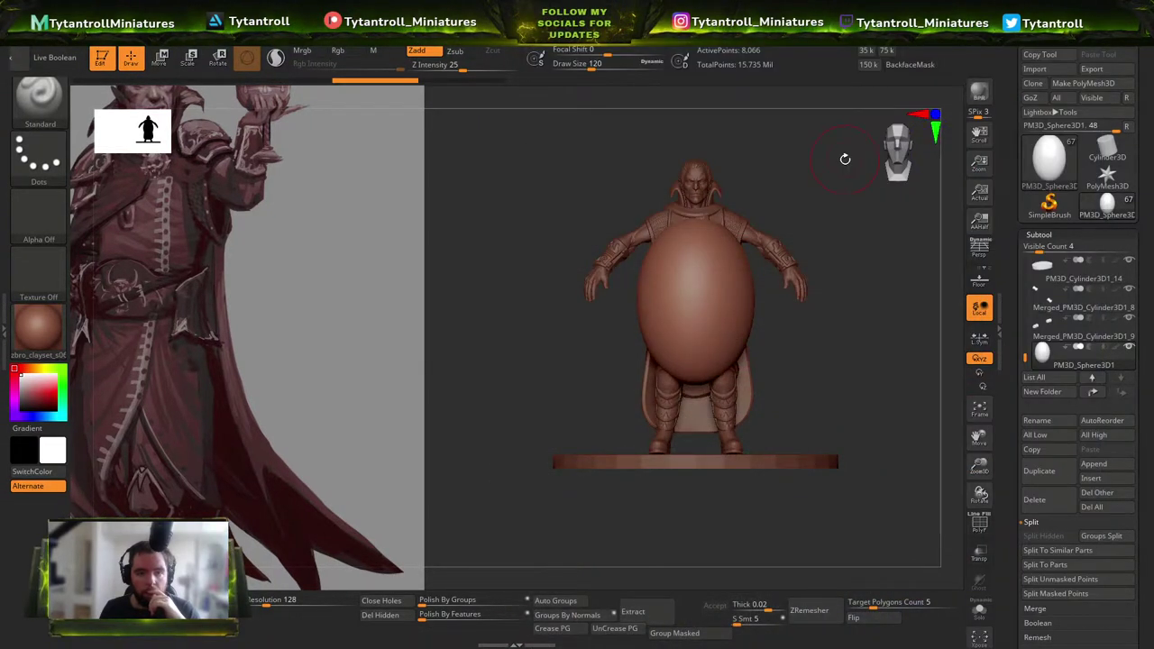
pyautogui.moveTo(842, 157)
pyautogui.mouseDown()
pyautogui.moveTo(892, 118)
pyautogui.moveTo(770, 196)
pyautogui.moveTo(808, 250)
pyautogui.moveTo(946, 208)
pyautogui.mouseUp()
pyautogui.hotkey('shift', 'f')
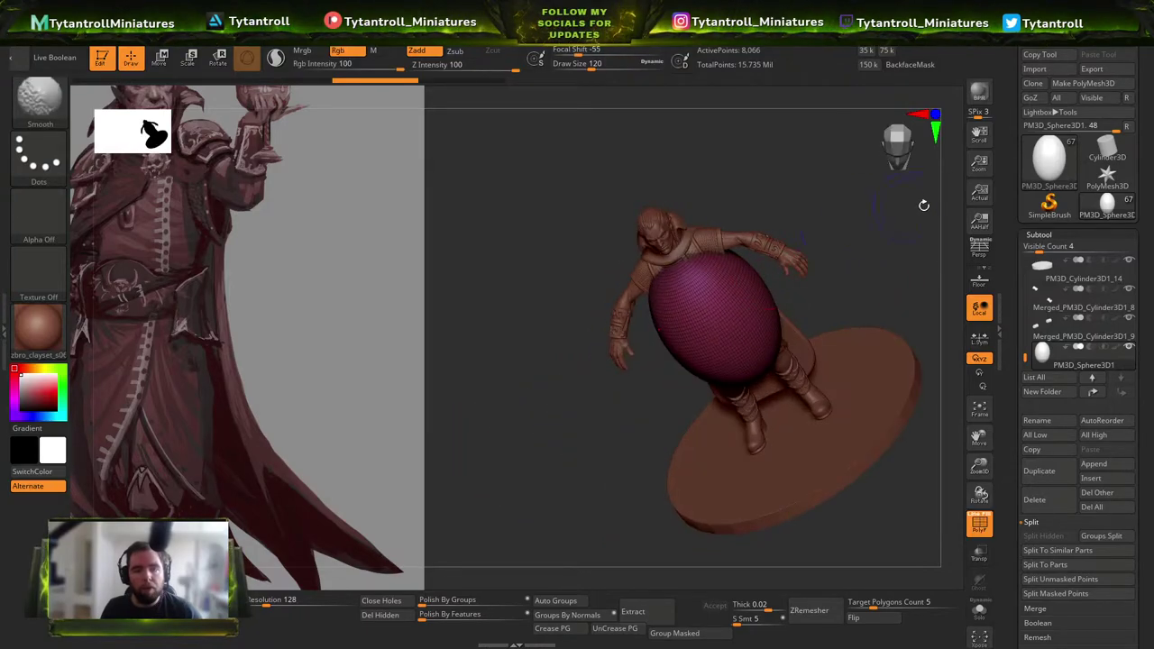
pyautogui.click(23, 56)
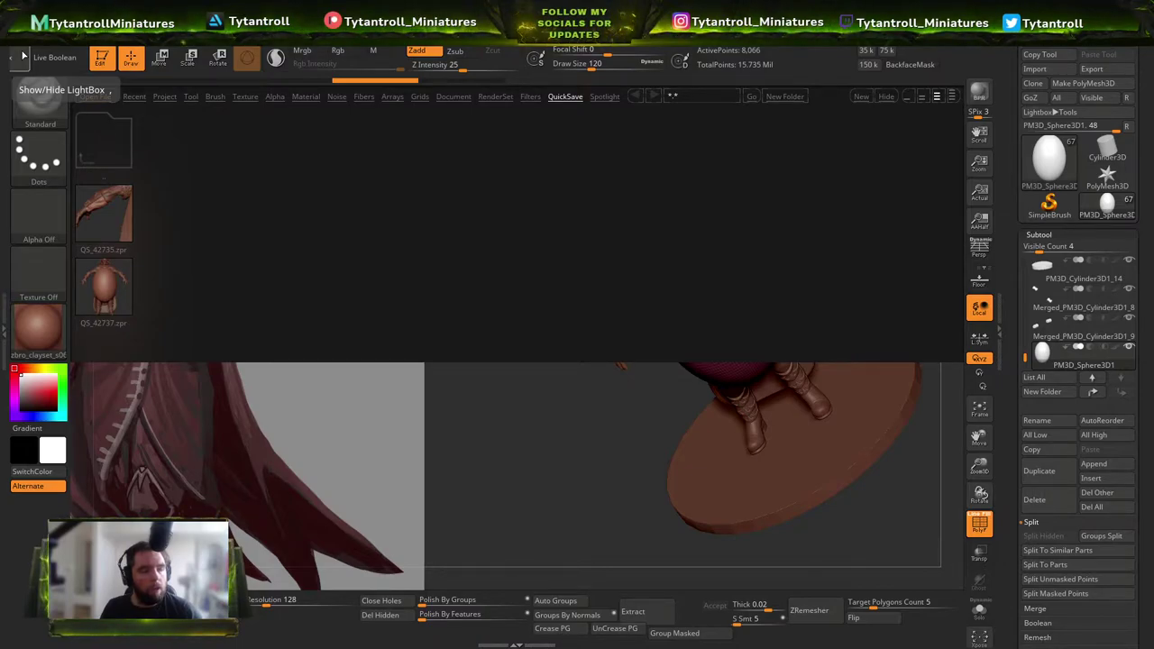
pyautogui.click(1145, 6)
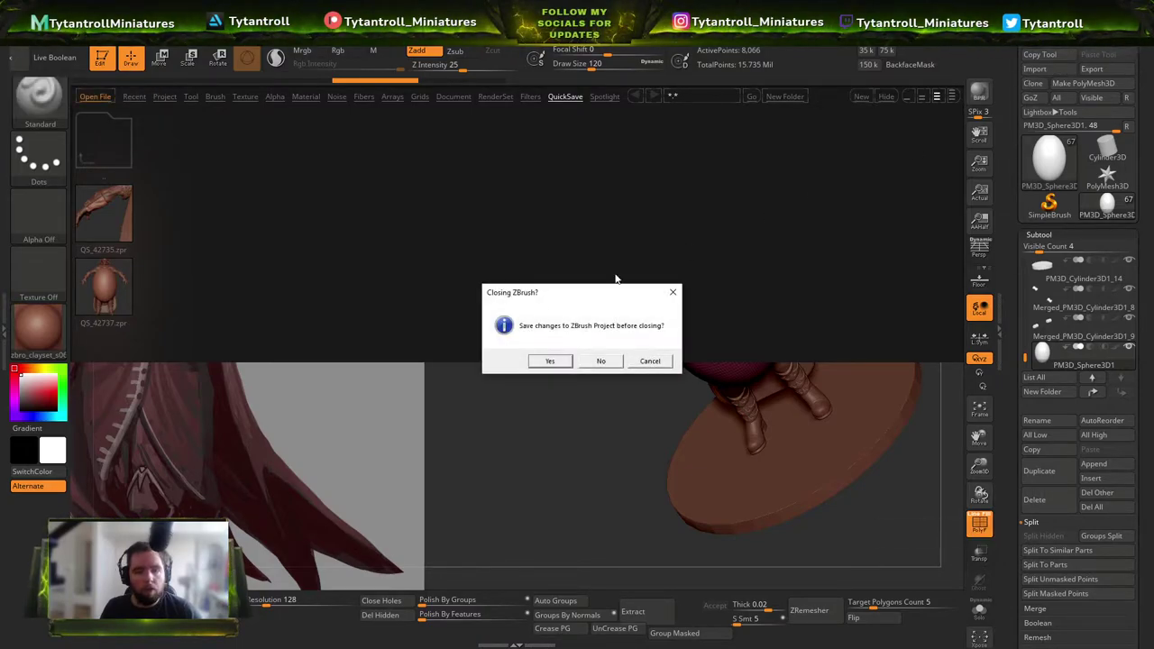
pyautogui.click(609, 362)
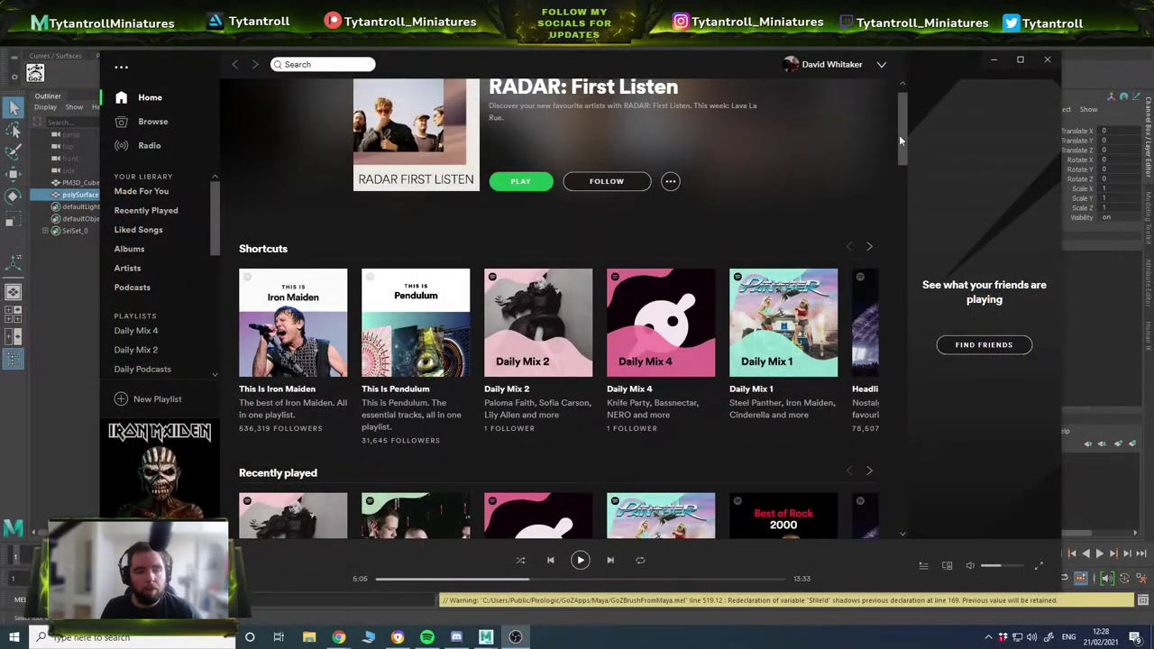
# Relaunch ZBrush 2021 and dismiss its home page.
pyautogui.press('super')
pyautogui.write('zbr')
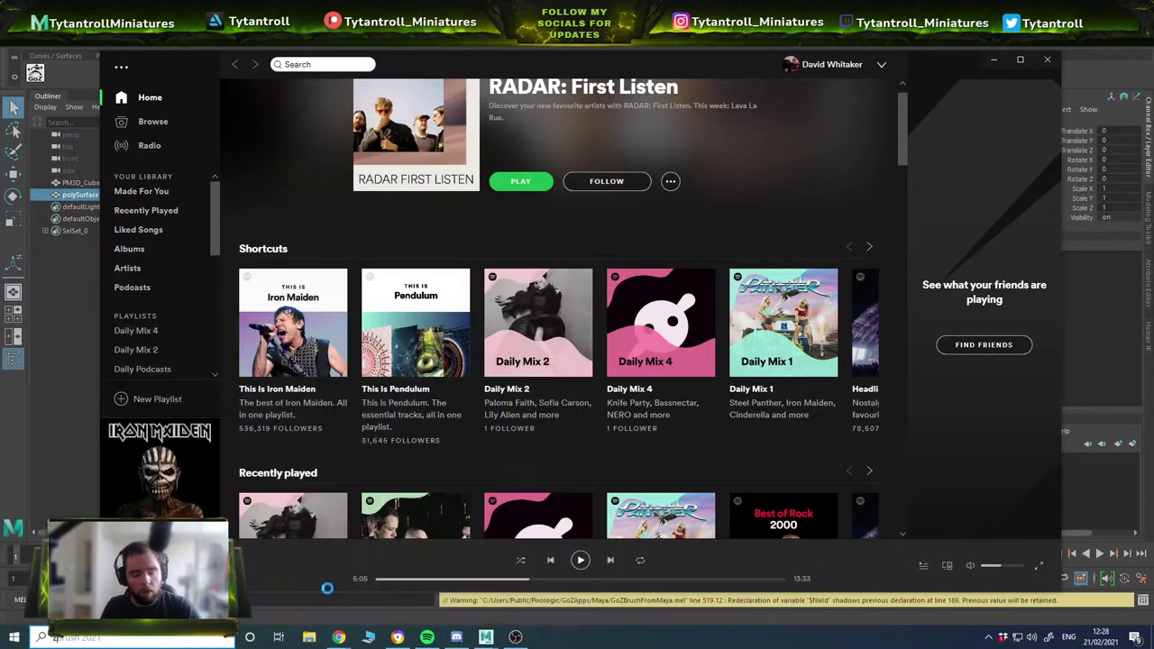
pyautogui.click(123, 309)
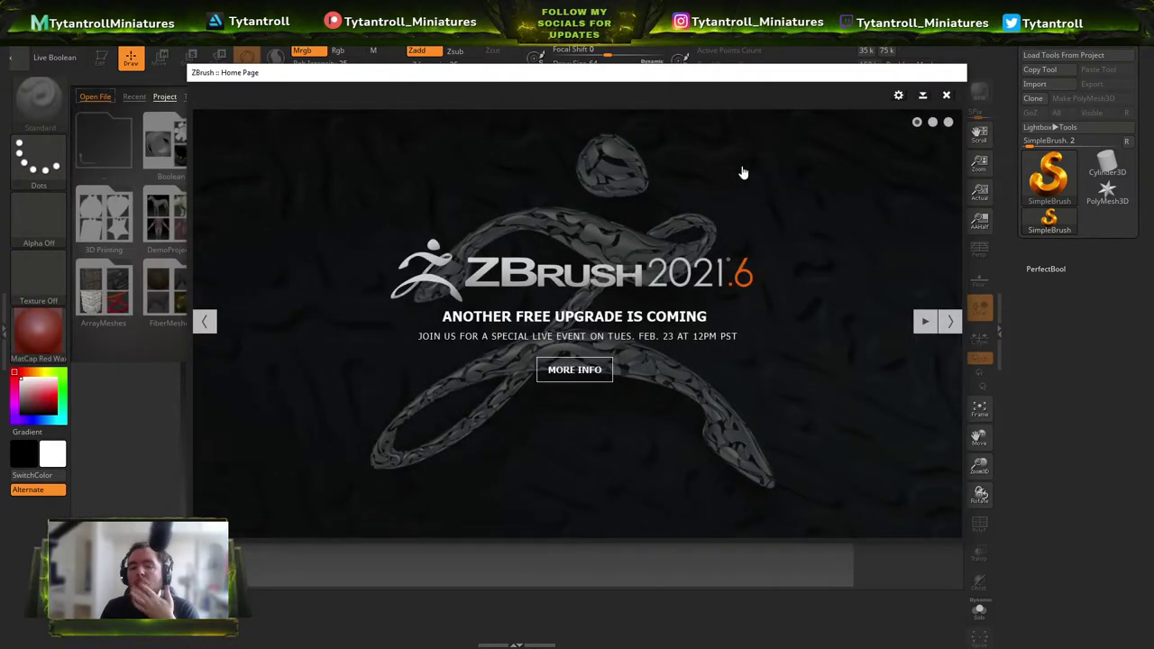
pyautogui.click(945, 95)
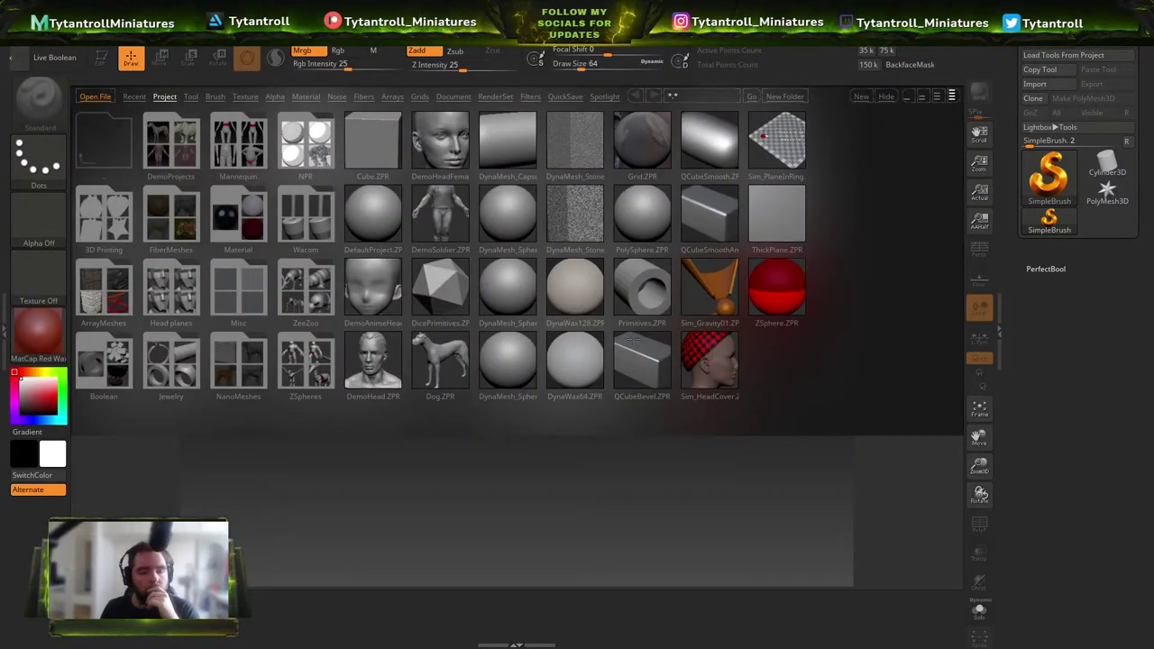
# Open the DefaultProject and load the saved character tool from the Vampire Lord folder, framing it from the front.
pyautogui.doubleClick(372, 214)
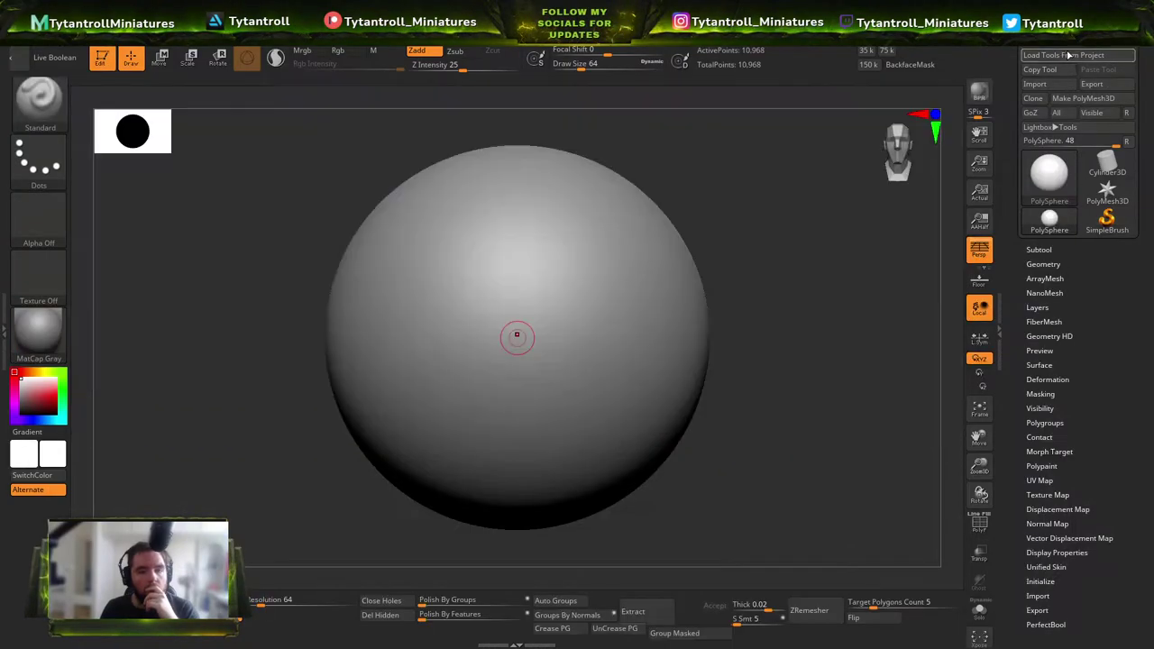
pyautogui.click(1060, 48)
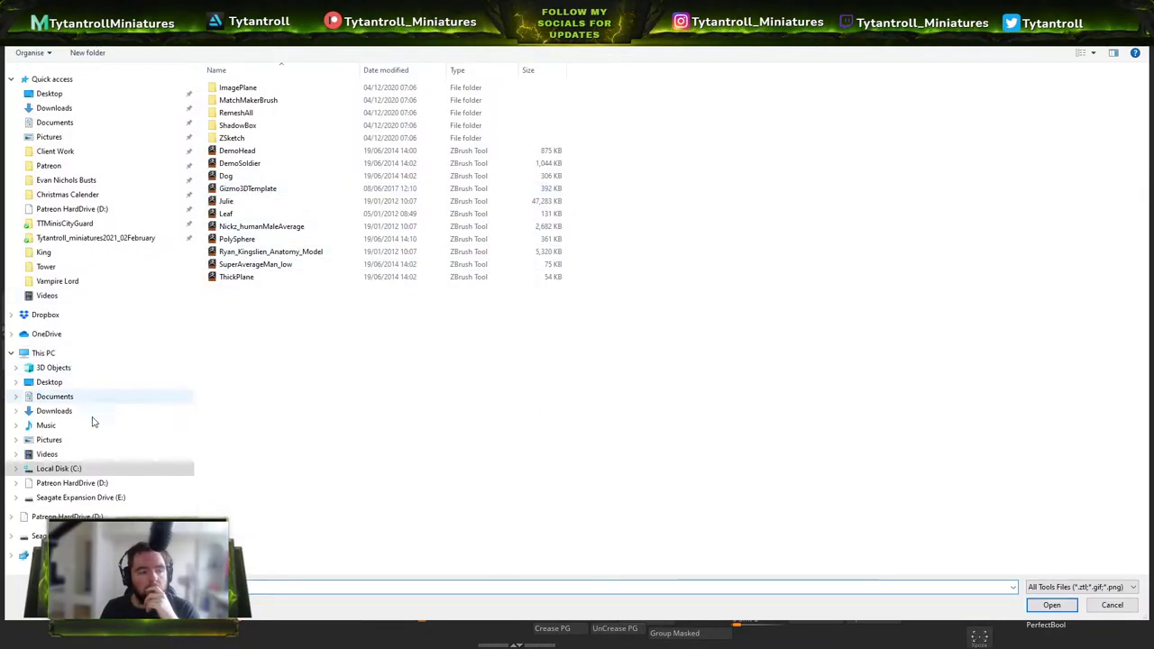
pyautogui.click(57, 281)
pyautogui.doubleClick(280, 112)
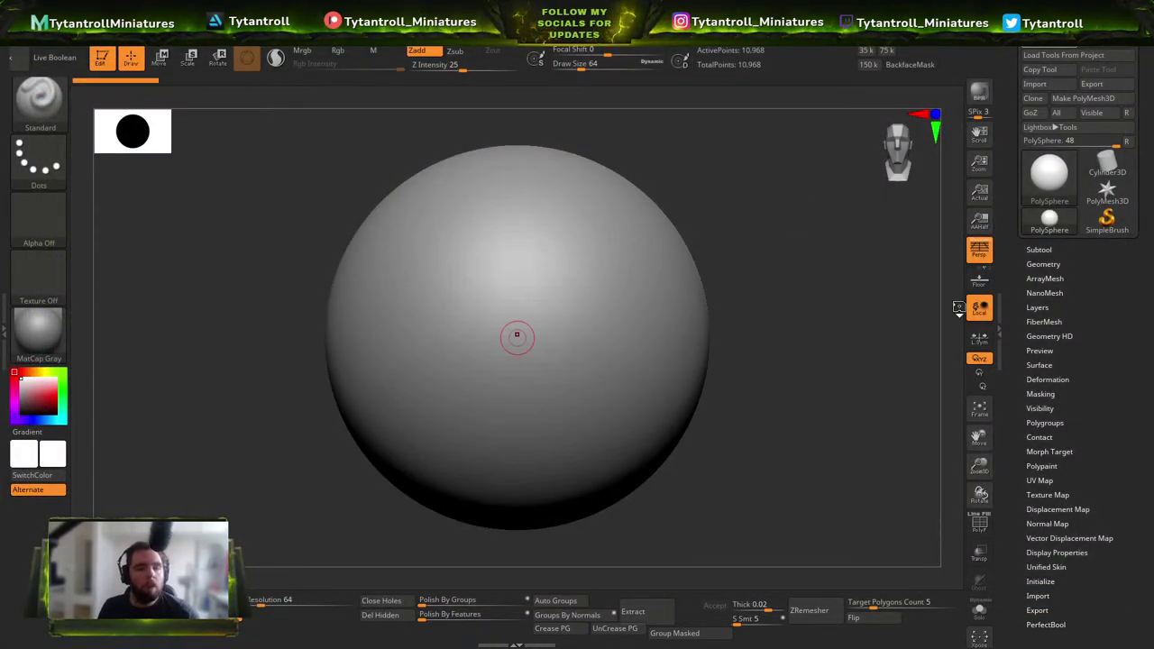
pyautogui.moveTo(938, 296); pyautogui.dragTo(577, 255)
pyautogui.press('w')
pyautogui.keyDown('alt'); pyautogui.moveTo(369, 229); pyautogui.dragTo(369, 272); pyautogui.keyUp('alt')
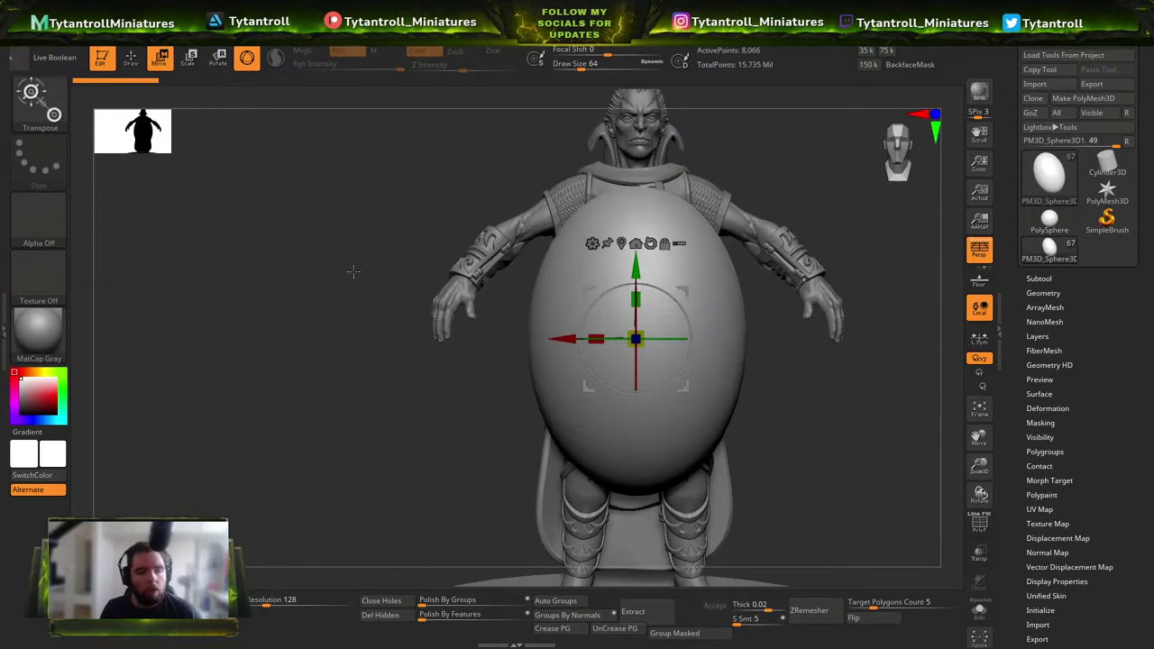
# Import the vampire concept image from the Pictures folder as a texture and add it to Spotlight.
pyautogui.moveTo(652, 36)
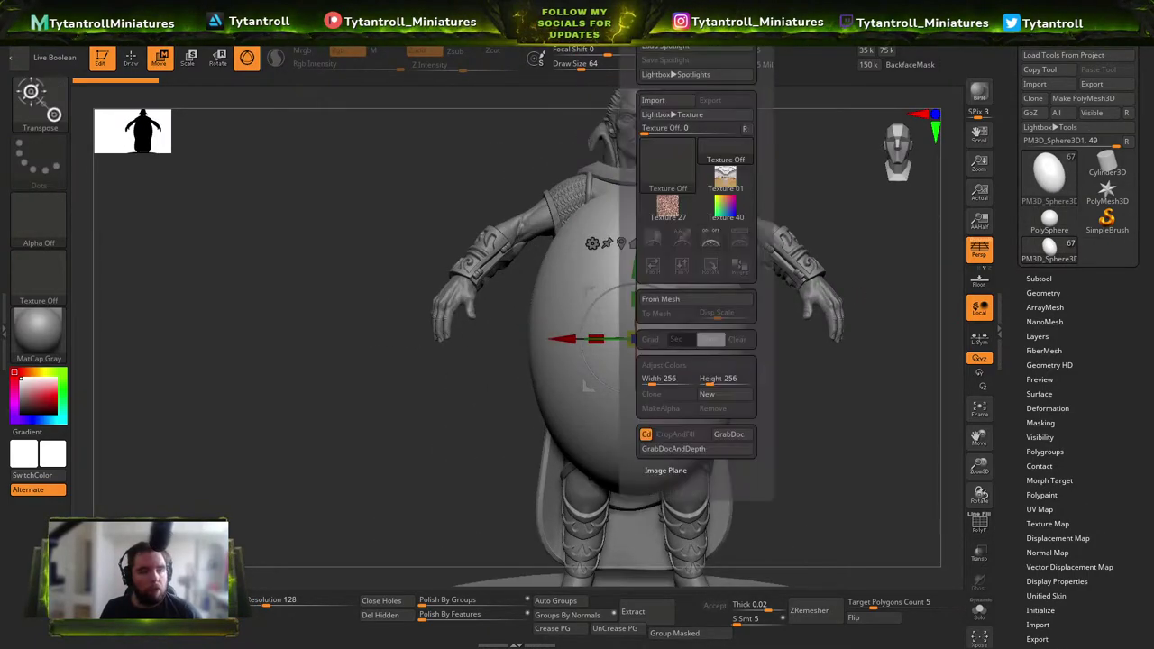
pyautogui.click(653, 100)
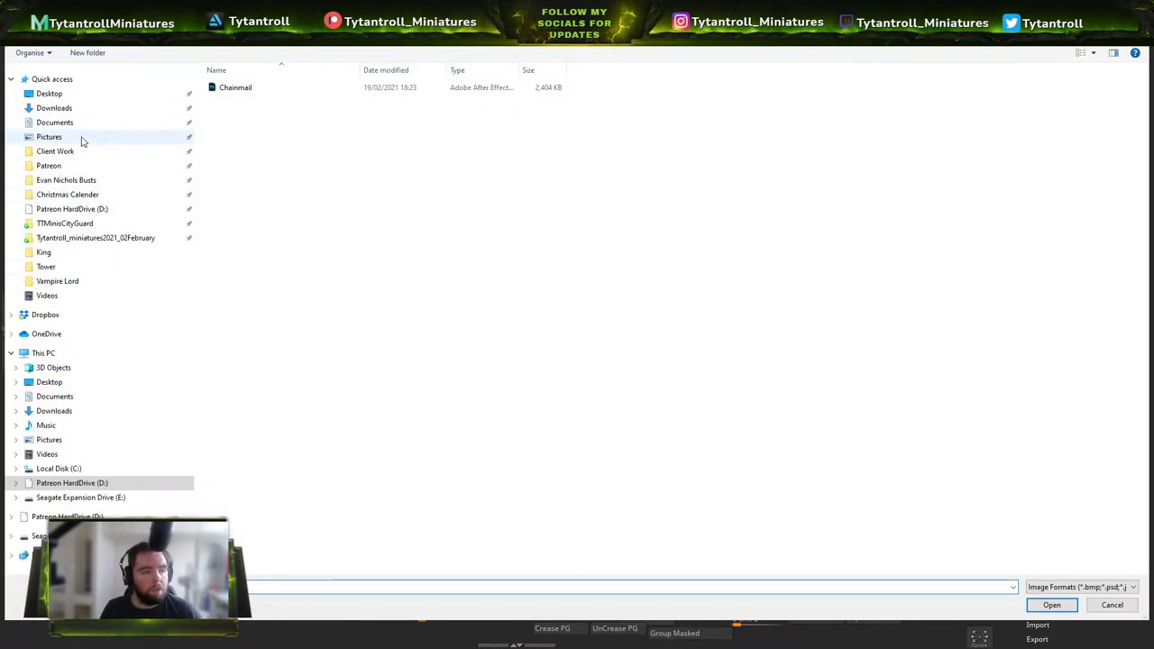
pyautogui.click(50, 137)
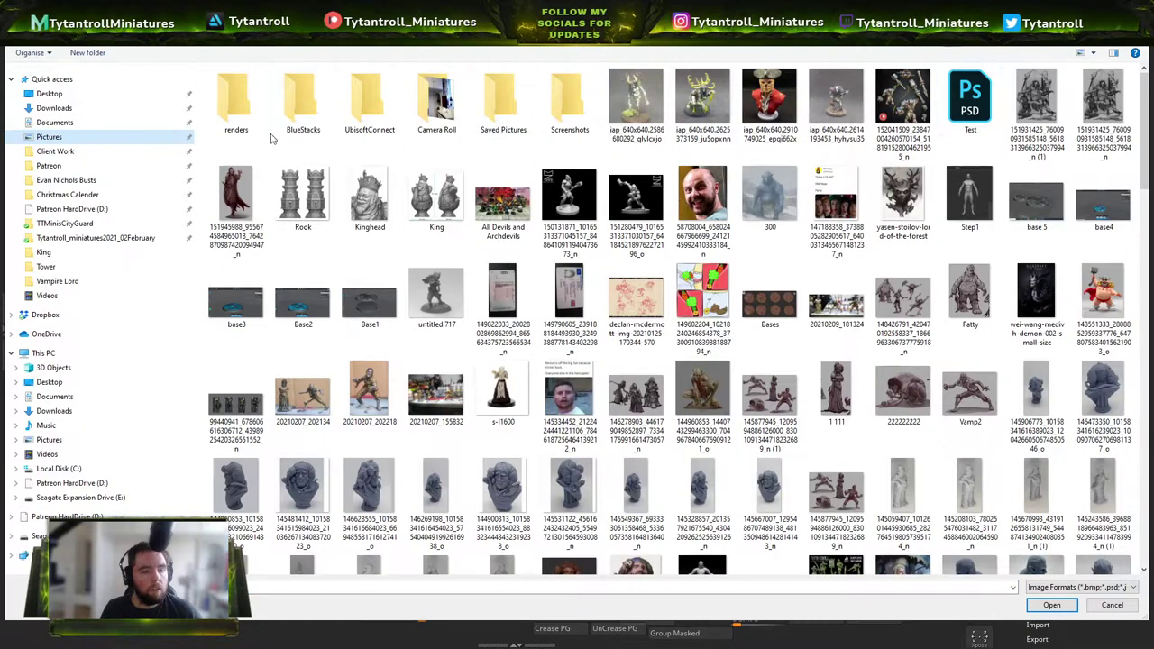
pyautogui.doubleClick(284, 191)
pyautogui.click(651, 20)
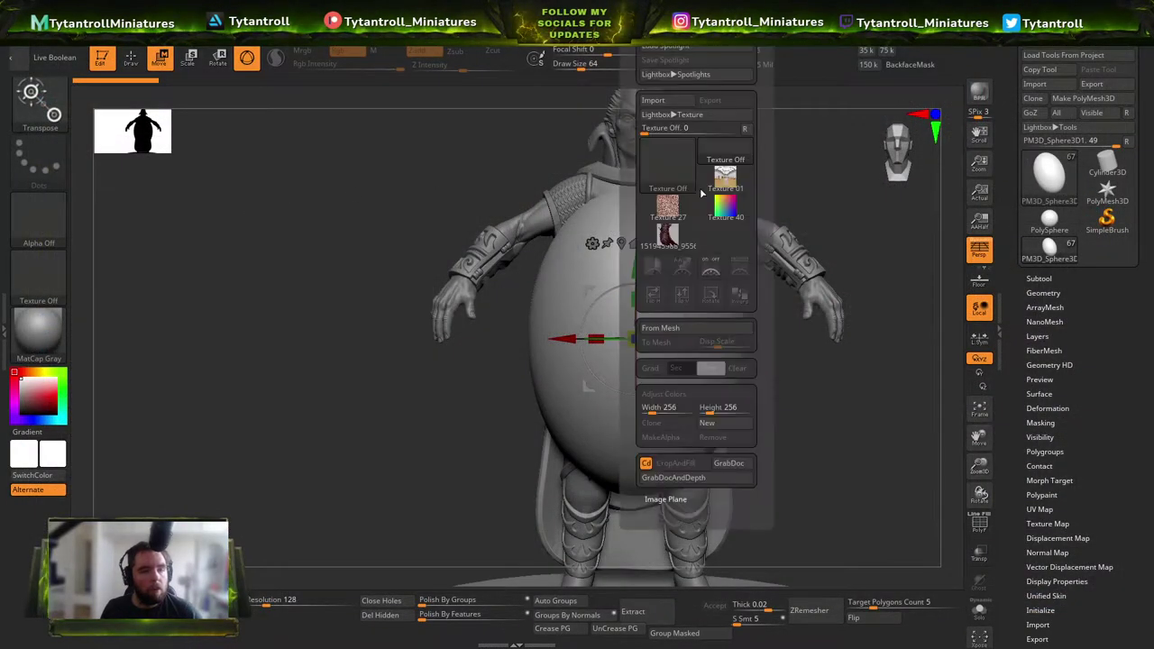
pyautogui.click(665, 237)
pyautogui.click(653, 294)
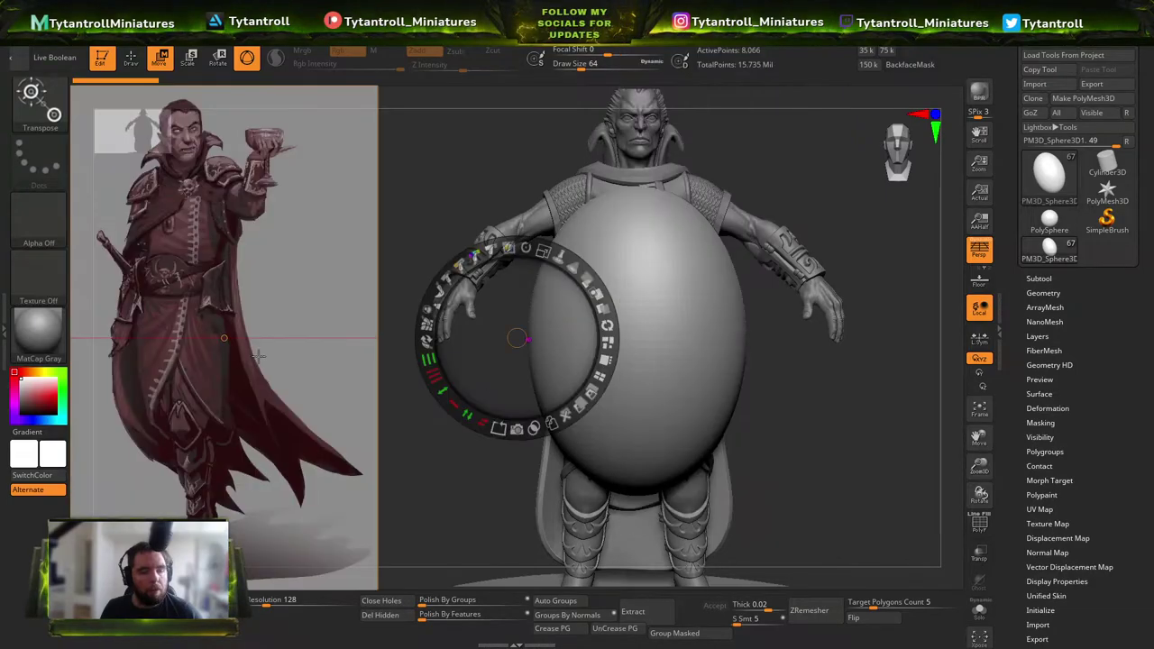
# Scale and place the concept reference beside the character, and leave Spotlight editing with the image displayed.
pyautogui.moveTo(255, 234); pyautogui.dragTo(274, 276)
pyautogui.press('z')
pyautogui.press('z')
pyautogui.press('z')
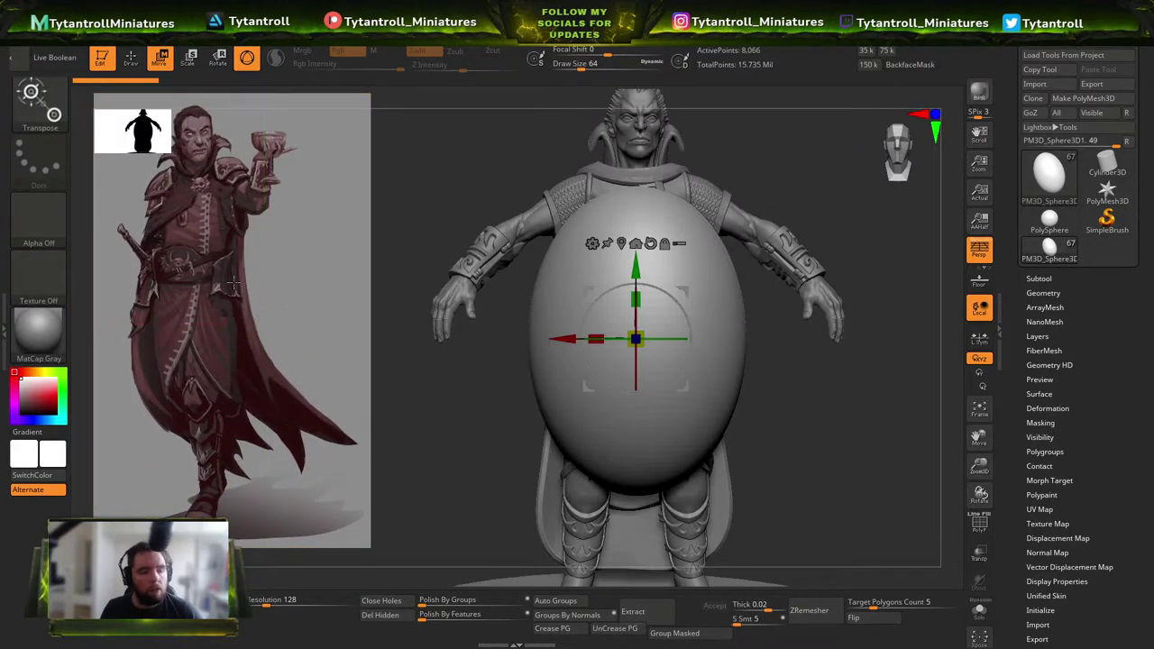
pyautogui.press('z')
pyautogui.press('z')
pyautogui.press('z')
pyautogui.press('z')
# Turn off Spotlight Projection in the brush's sample settings.
pyautogui.click(101, 20)
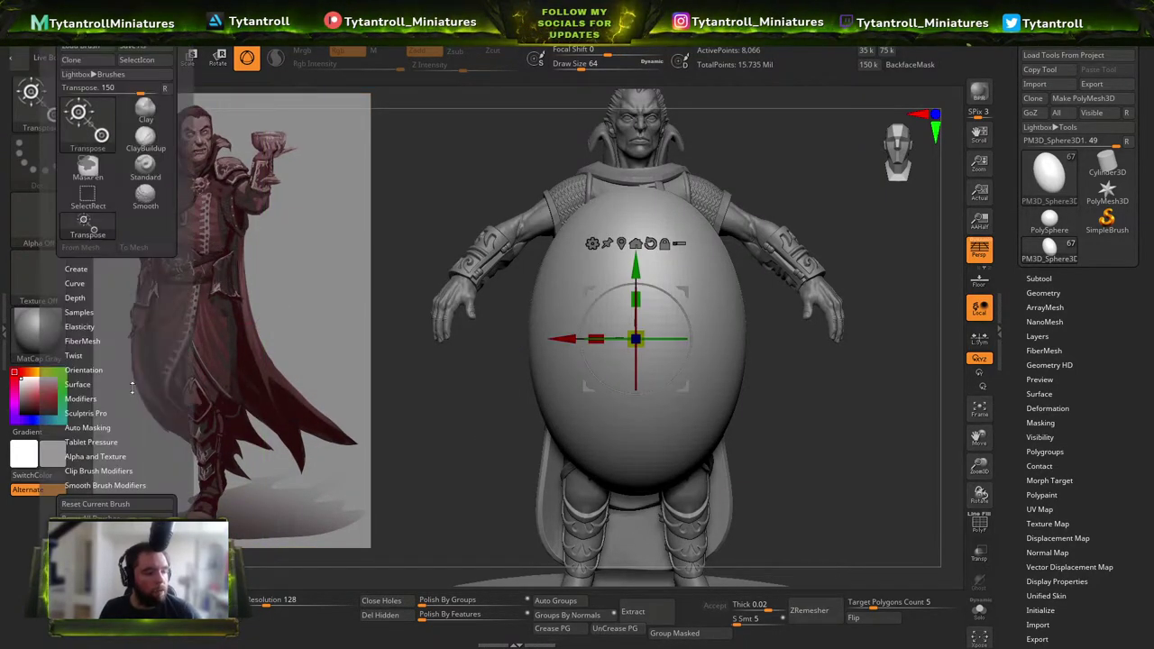
pyautogui.click(79, 312)
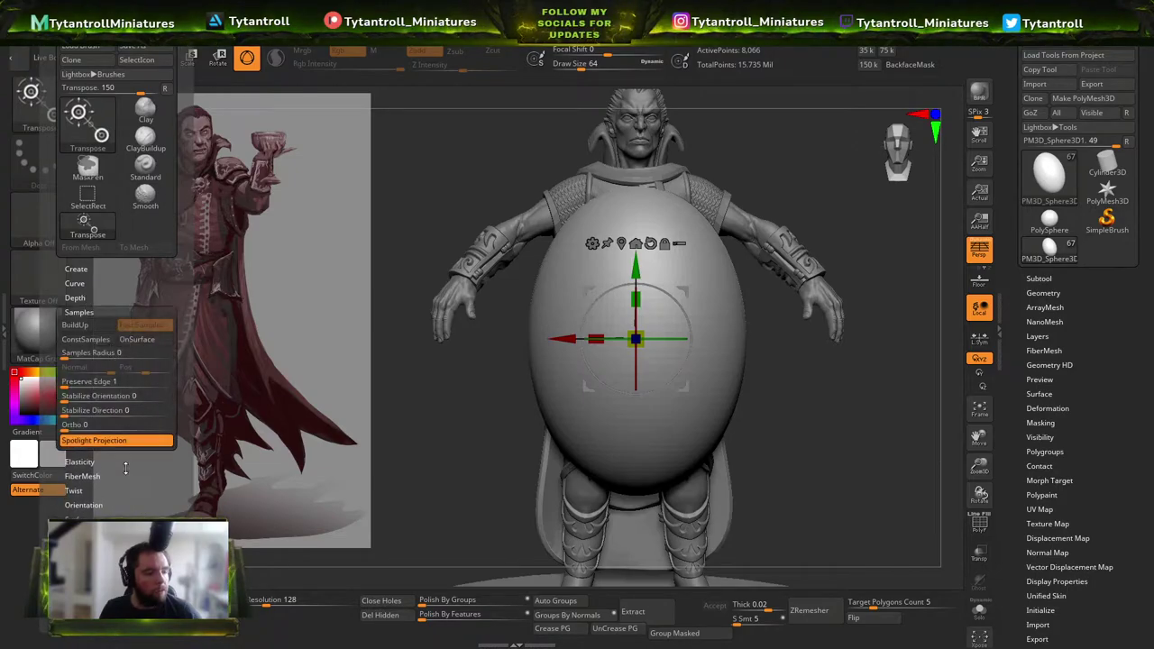
pyautogui.press('z')
pyautogui.press('z')
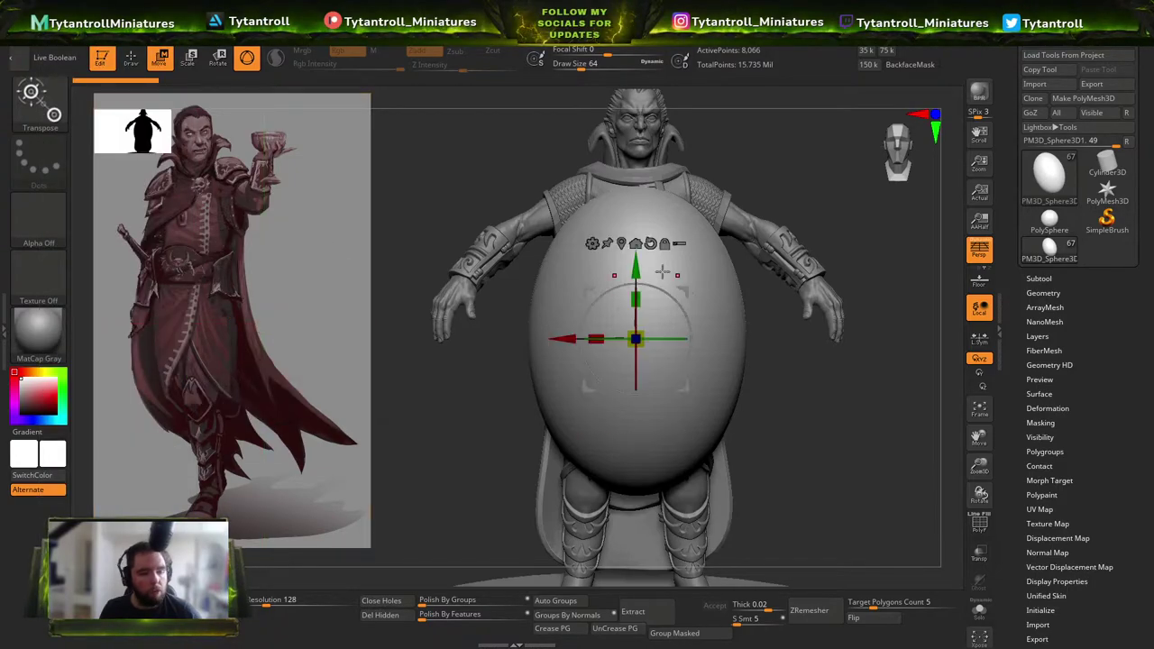
# Return to draw mode with the Standard brush and subdivide the egg twice.
pyautogui.press('q')
pyautogui.press('b')
pyautogui.press('b')
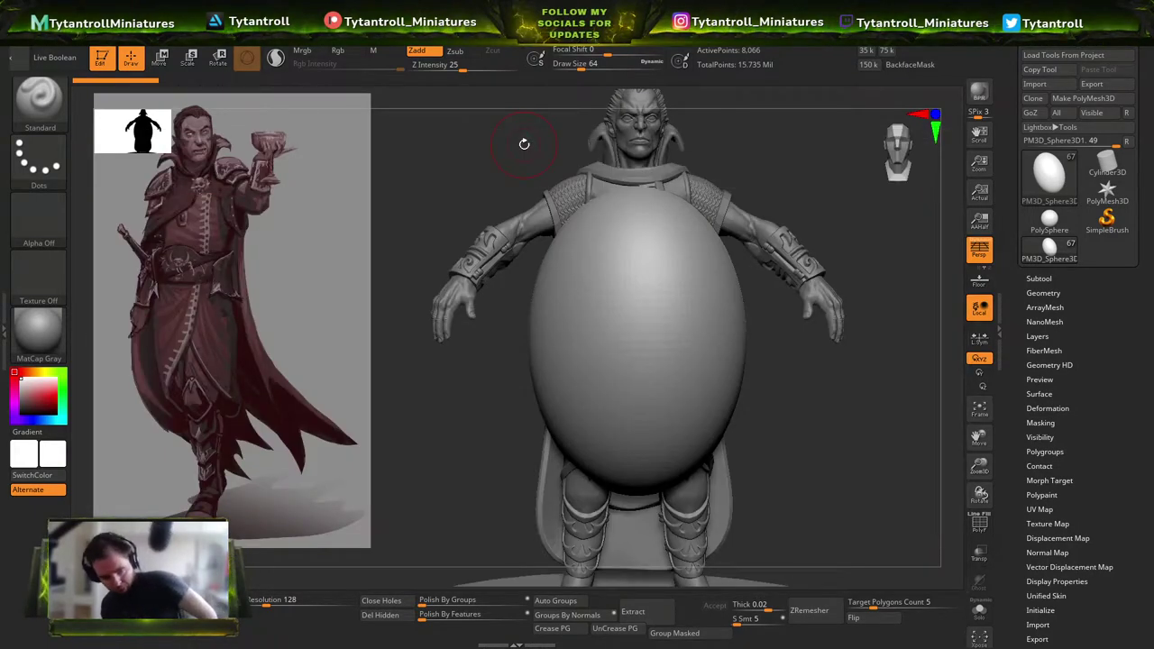
pyautogui.hotkey('ctrl', 'd')
pyautogui.hotkey('ctrl', 'd')
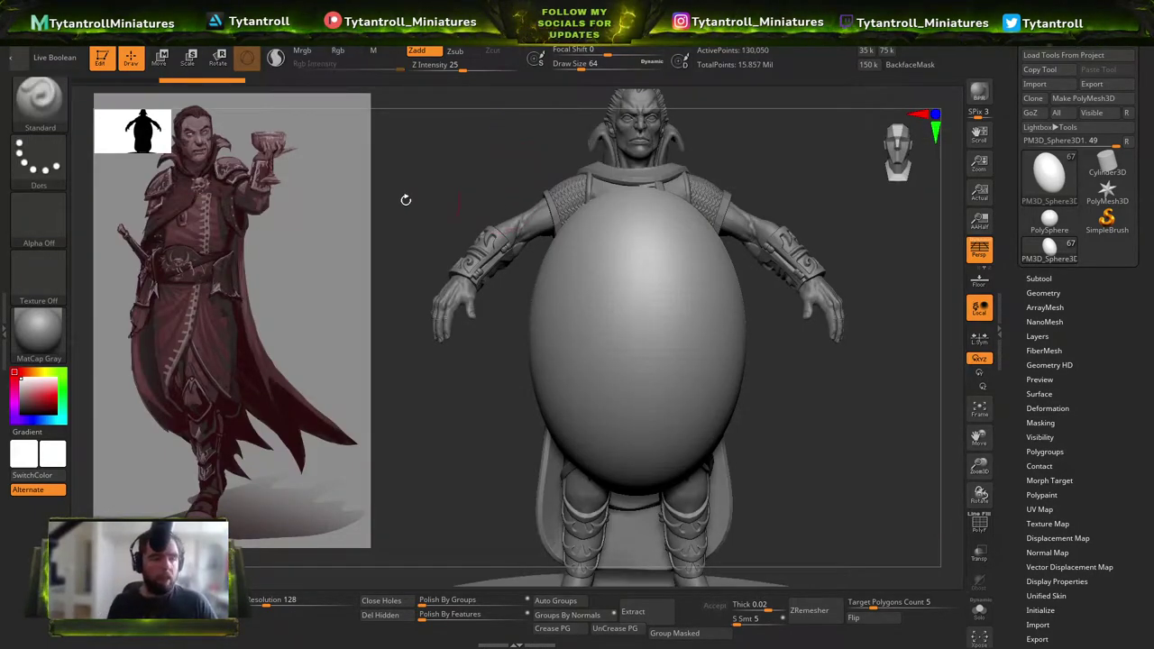
# Move the concept reference over the egg and turn on Spotlight Projection for the Standard brush.
pyautogui.press('z')
pyautogui.moveTo(269, 308)
pyautogui.mouseDown()
pyautogui.moveTo(571, 346)
pyautogui.moveTo(695, 330)
pyautogui.mouseUp()
pyautogui.press('b')
pyautogui.click(102, 58)
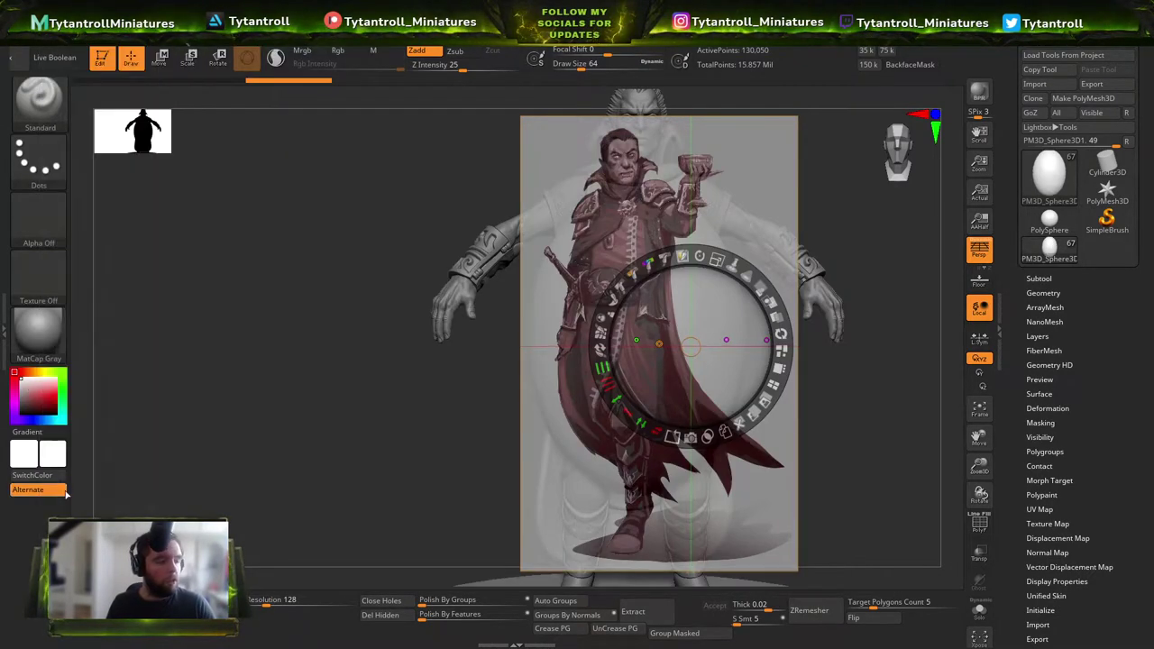
pyautogui.moveTo(56, 23)
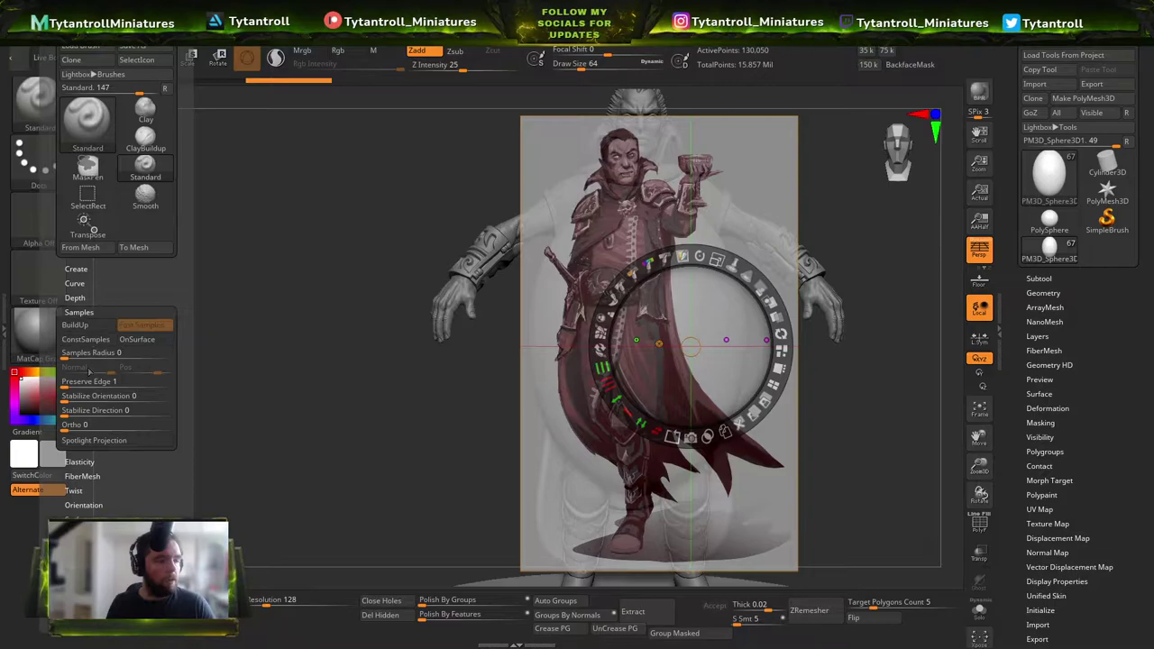
pyautogui.click(94, 443)
# Paint the projected concept image onto the egg with RGB at draw size 132.
pyautogui.press('b')
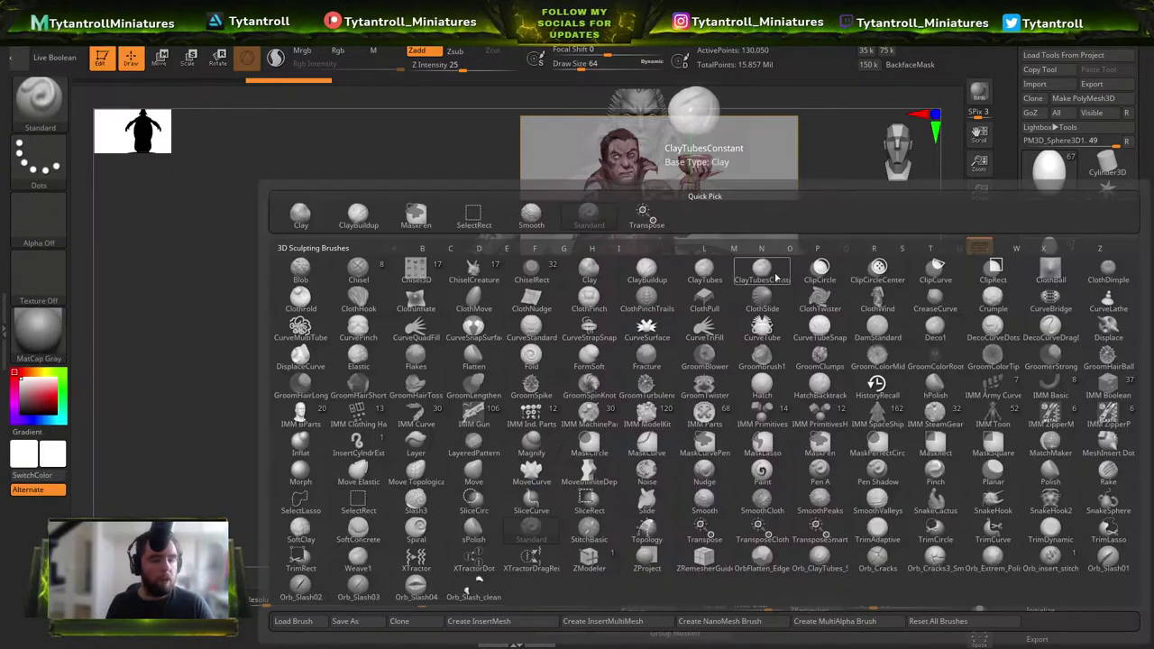
pyautogui.press('z')
pyautogui.press('b')
pyautogui.press('s')
pyautogui.moveTo(530, 258); pyautogui.dragTo(548, 257)
pyautogui.press('s')
pyautogui.moveTo(618, 288)
pyautogui.mouseDown()
pyautogui.moveTo(637, 302)
pyautogui.moveTo(629, 311)
pyautogui.moveTo(622, 263)
pyautogui.moveTo(624, 342)
pyautogui.mouseUp()
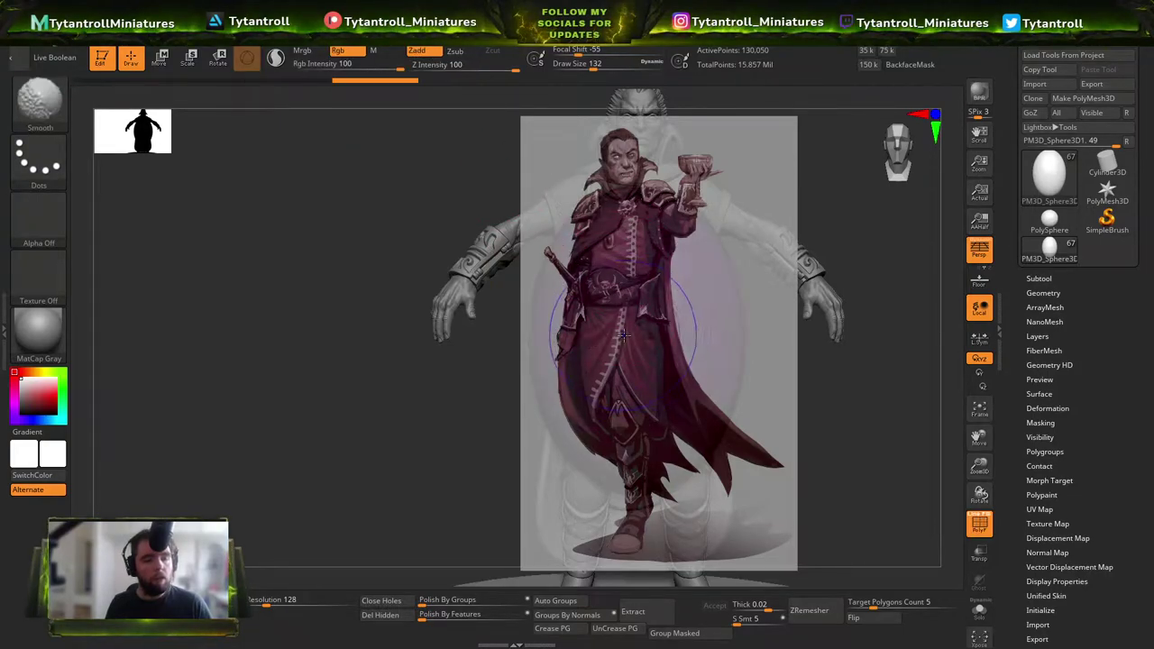
# Hide the reference to examine the painted egg, and try subdividing the egg once more.
pyautogui.hotkey('shift', 'z')
pyautogui.moveTo(699, 309)
pyautogui.keyDown('ctrl'); pyautogui.mouseDown(button='right')
pyautogui.moveTo(761, 373)
pyautogui.moveTo(580, 279)
pyautogui.moveTo(528, 270)
pyautogui.moveTo(613, 361)
pyautogui.moveTo(576, 289)
pyautogui.moveTo(731, 444)
pyautogui.moveTo(622, 355)
pyautogui.moveTo(657, 379)
pyautogui.mouseUp(button='right'); pyautogui.keyUp('ctrl')
pyautogui.hotkey('ctrl', 'd')
pyautogui.hotkey('ctrl', 'z')
# Show the reference again, shift it across the egg, paint its colours onto that area, and hide it.
pyautogui.hotkey('shift', 'z')
pyautogui.moveTo(663, 315); pyautogui.dragTo(753, 336)
pyautogui.press('z')
pyautogui.moveTo(691, 274); pyautogui.dragTo(705, 296)
pyautogui.hotkey('shift', 'z')
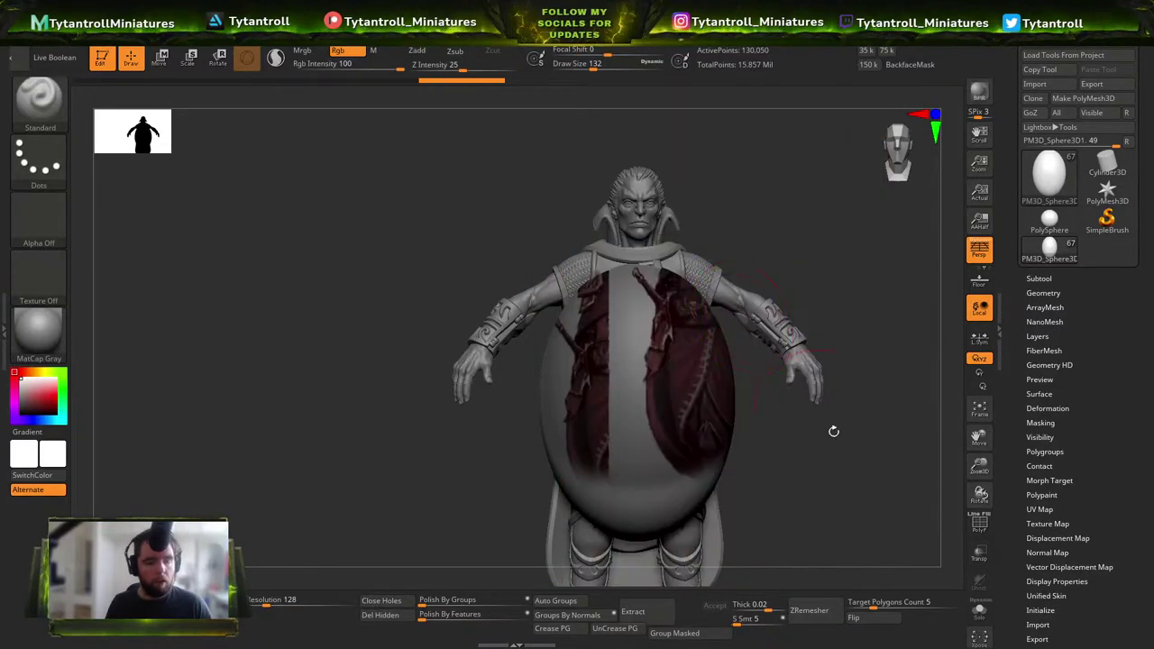
# Overlay the Spotlight reference image on the character's egg-shaped sphere, hide the image again and check the projected paint from an angle.
pyautogui.hotkey('shift', 'z')
pyautogui.press('z')
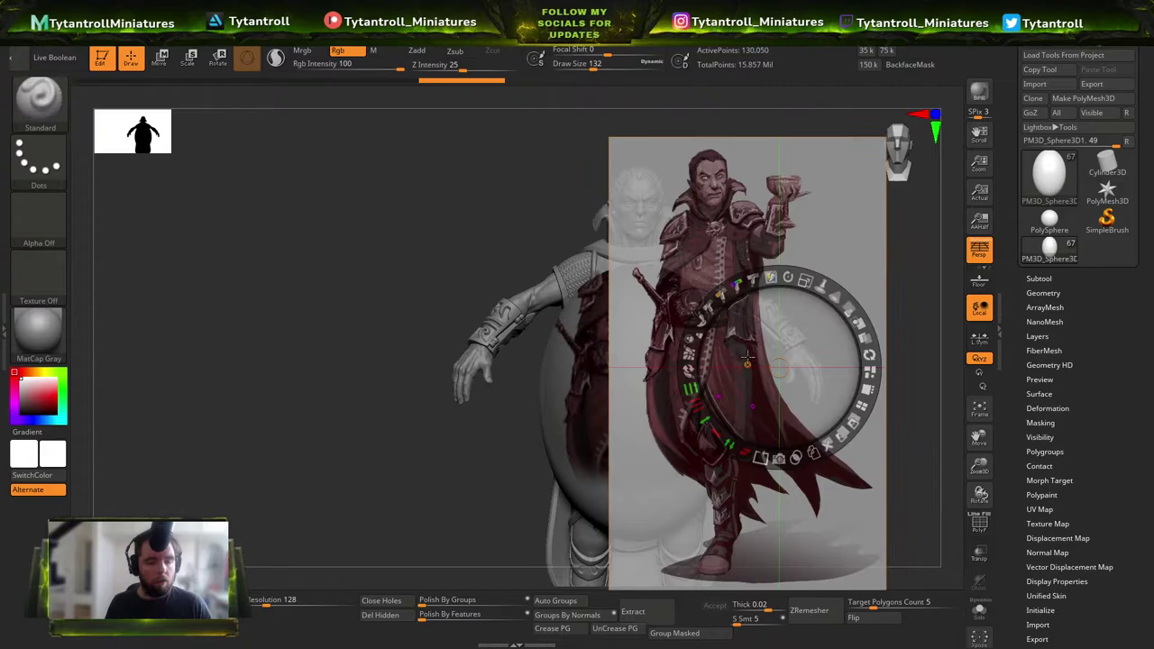
pyautogui.moveTo(736, 354); pyautogui.dragTo(647, 361)
pyautogui.press('z')
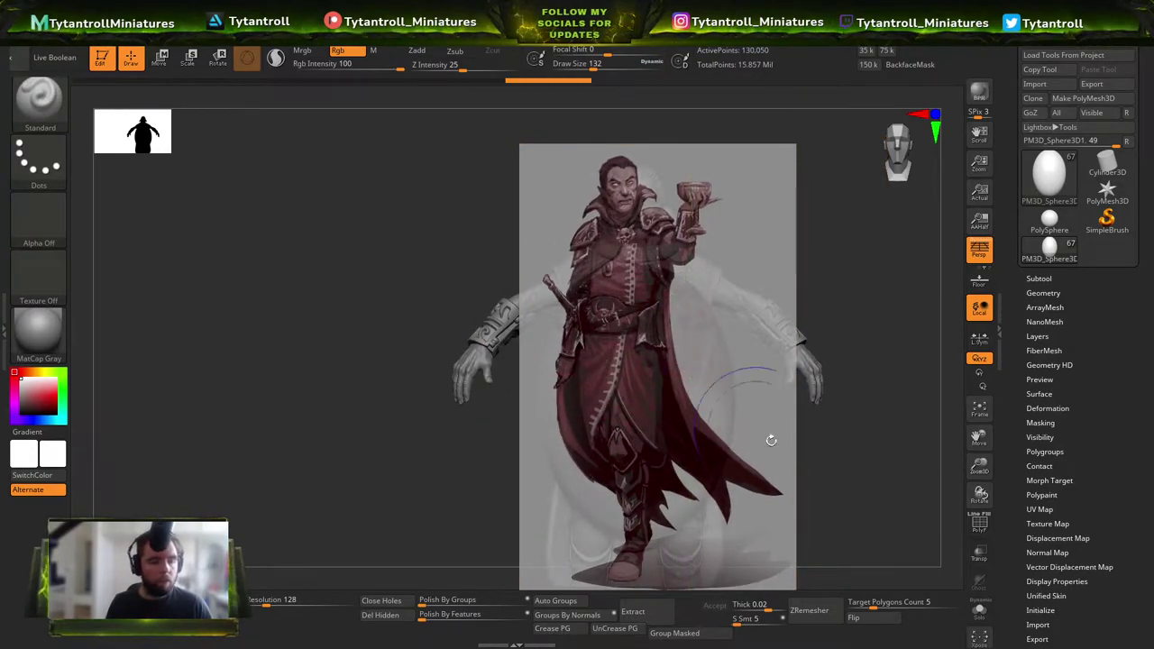
pyautogui.hotkey('shift', 'z')
pyautogui.moveTo(622, 406)
pyautogui.mouseDown(button='right')
pyautogui.moveTo(721, 408)
pyautogui.moveTo(631, 396)
pyautogui.mouseUp(button='right')
pyautogui.moveTo(631, 397)
pyautogui.keyDown('ctrl'); pyautogui.mouseDown(button='right')
pyautogui.moveTo(656, 445)
pyautogui.moveTo(507, 509)
pyautogui.moveTo(811, 265)
pyautogui.moveTo(708, 568)
pyautogui.moveTo(711, 443)
pyautogui.moveTo(655, 481)
pyautogui.moveTo(763, 478)
pyautogui.moveTo(837, 364)
pyautogui.moveTo(811, 270)
pyautogui.mouseUp(button='right'); pyautogui.keyUp('ctrl')
pyautogui.moveTo(811, 270)
pyautogui.mouseDown(button='right')
pyautogui.moveTo(802, 291)
pyautogui.moveTo(595, 307)
pyautogui.mouseUp(button='right')
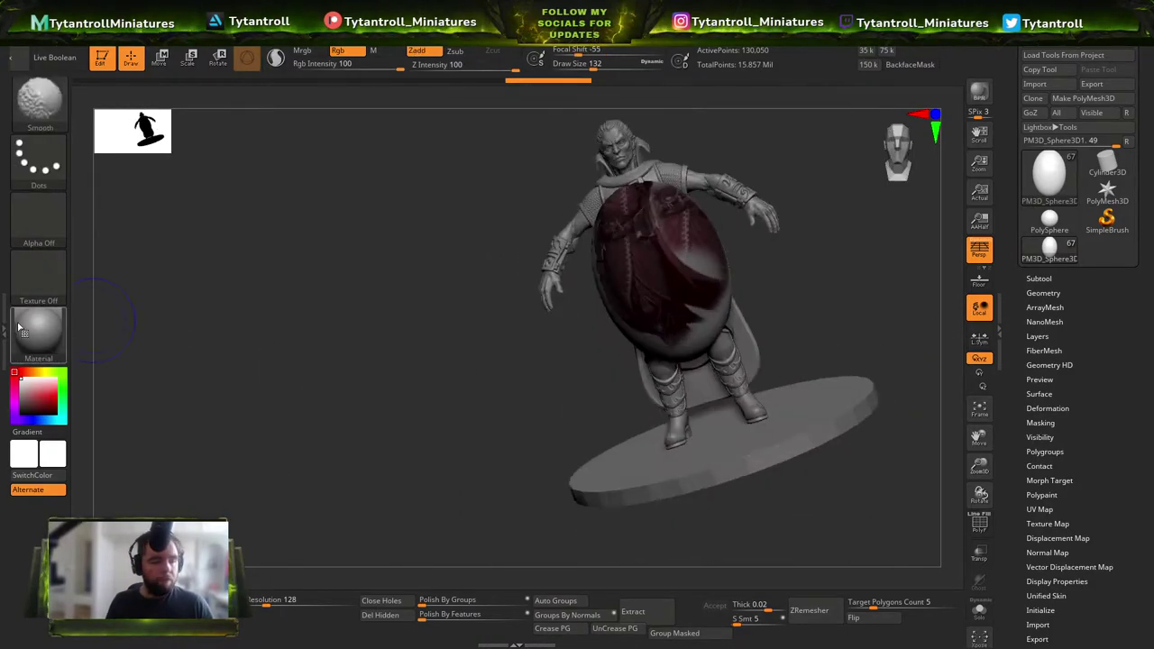
# Choose BasicMaterial, restrict painting to material only and fill the painted sphere with it.
pyautogui.click(39, 334)
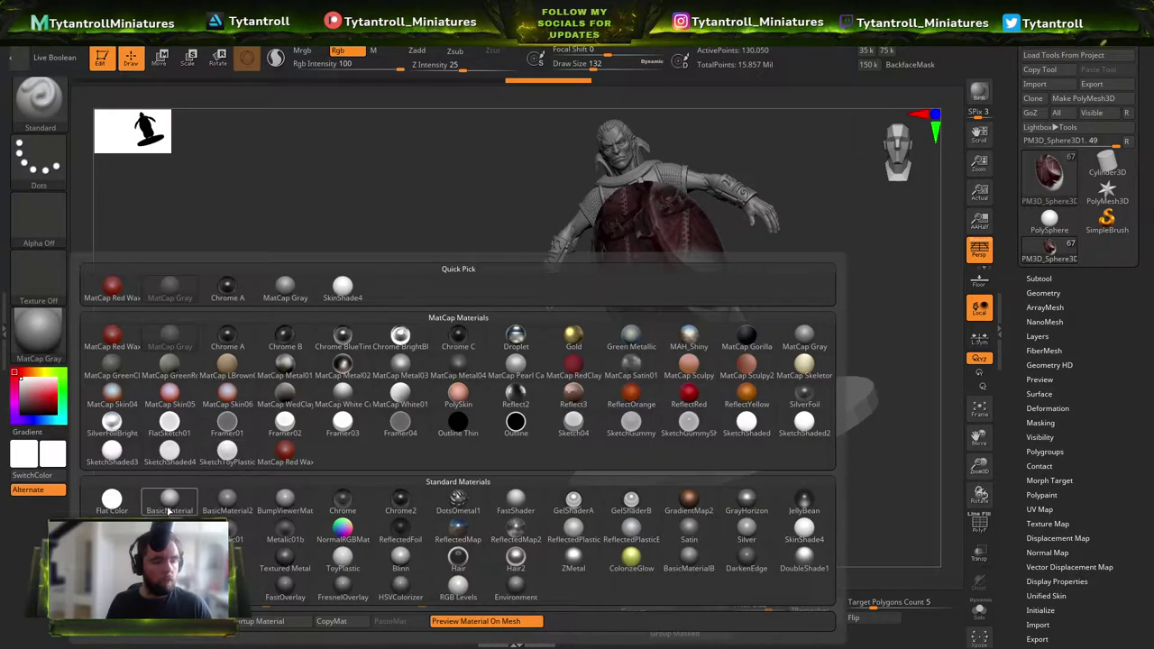
pyautogui.click(170, 508)
pyautogui.moveTo(466, 348); pyautogui.dragTo(513, 123, button='right')
pyautogui.click(417, 51)
pyautogui.moveTo(83, 31)
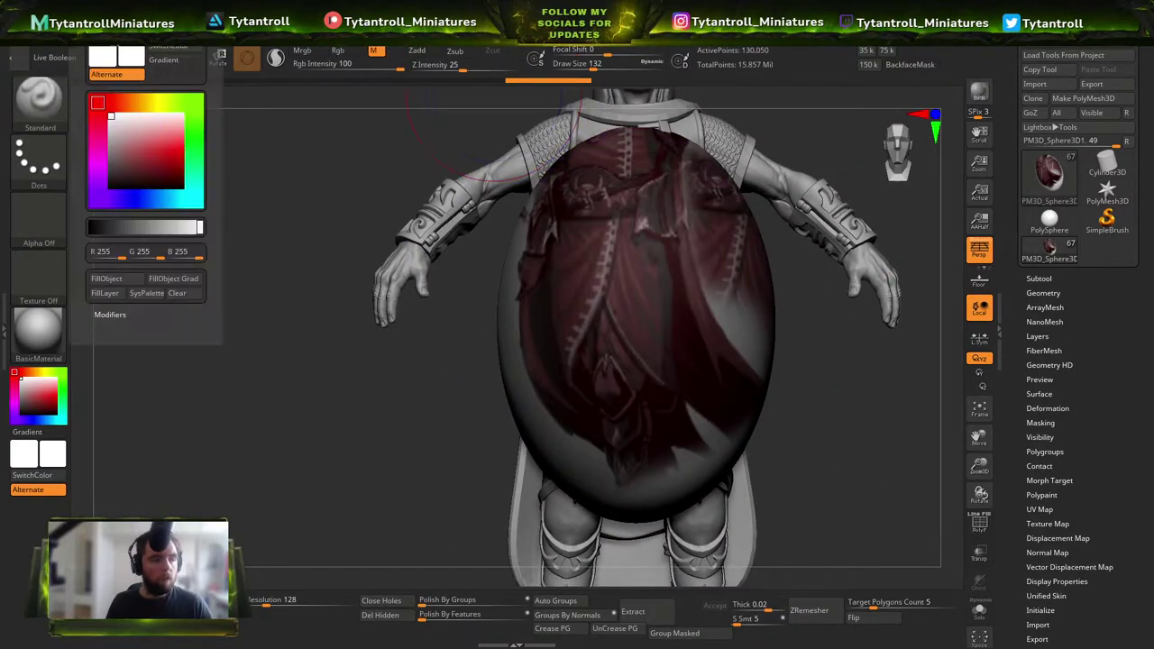
pyautogui.click(126, 283)
# Delete the painted egg-shaped sphere subtool and append a fresh Sphere3D.
pyautogui.keyDown('alt'); pyautogui.moveTo(609, 277); pyautogui.dragTo(558, 391, button='right'); pyautogui.keyUp('alt')
pyautogui.hotkey('shift', 'f')
pyautogui.hotkey('shift', 'f')
pyautogui.click(1042, 277)
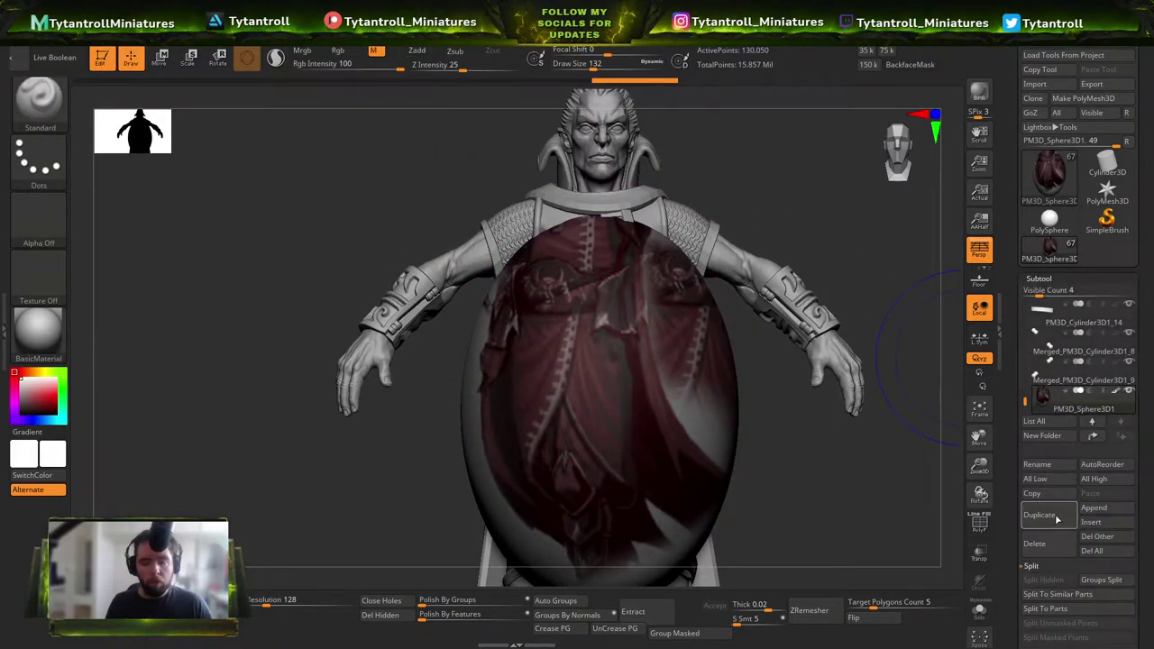
pyautogui.click(1063, 545)
pyautogui.click(938, 573)
pyautogui.click(1093, 507)
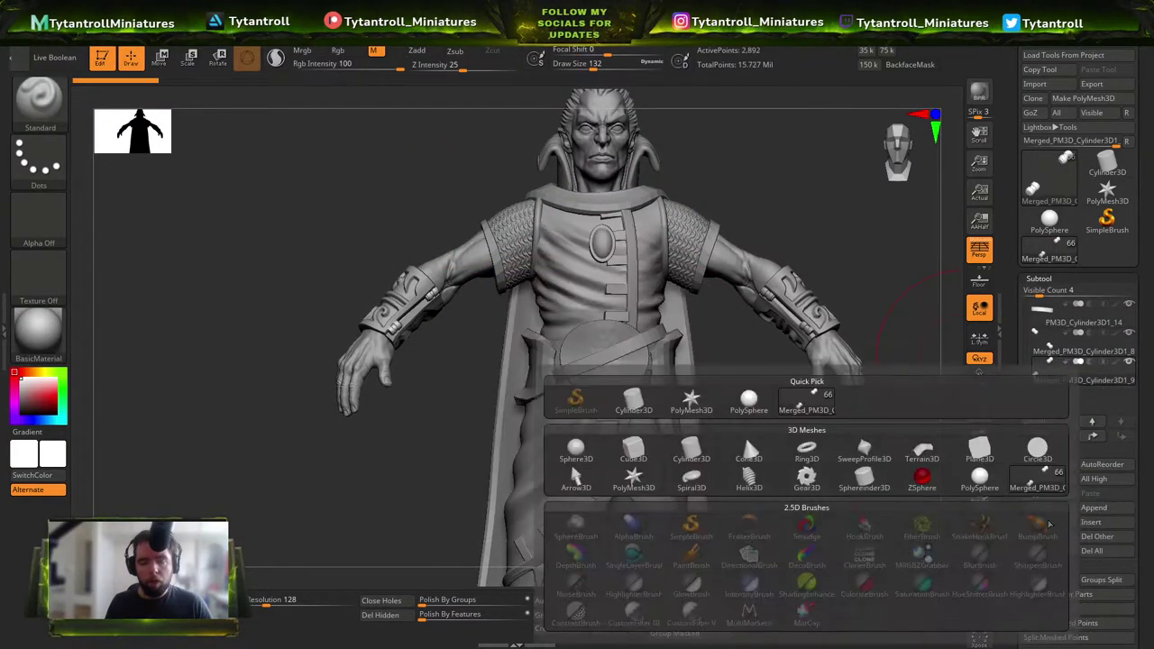
pyautogui.click(577, 447)
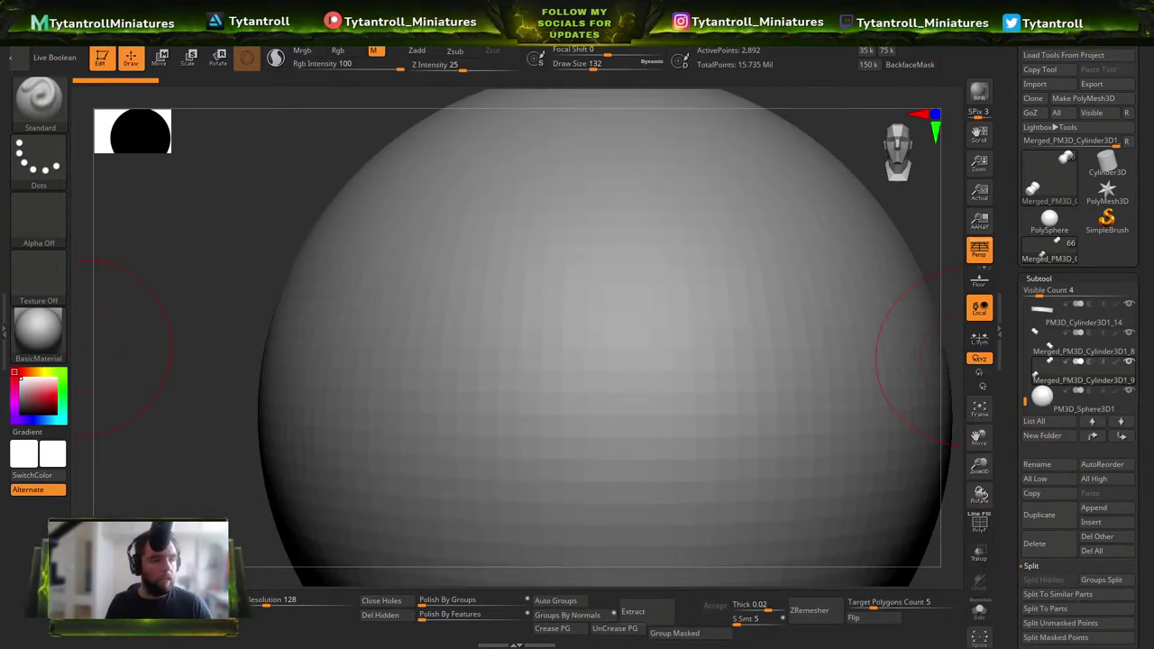
# Select the new sphere subtool, frame it and scale it down uniformly in front of the torso.
pyautogui.moveTo(53, 24)
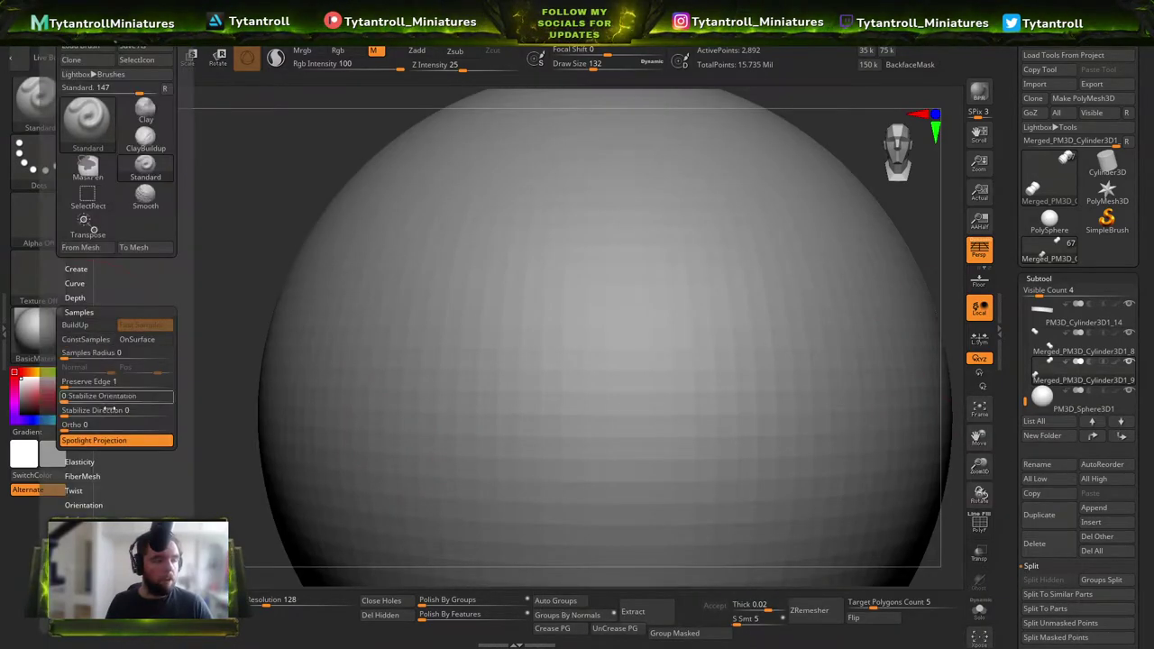
pyautogui.press('w')
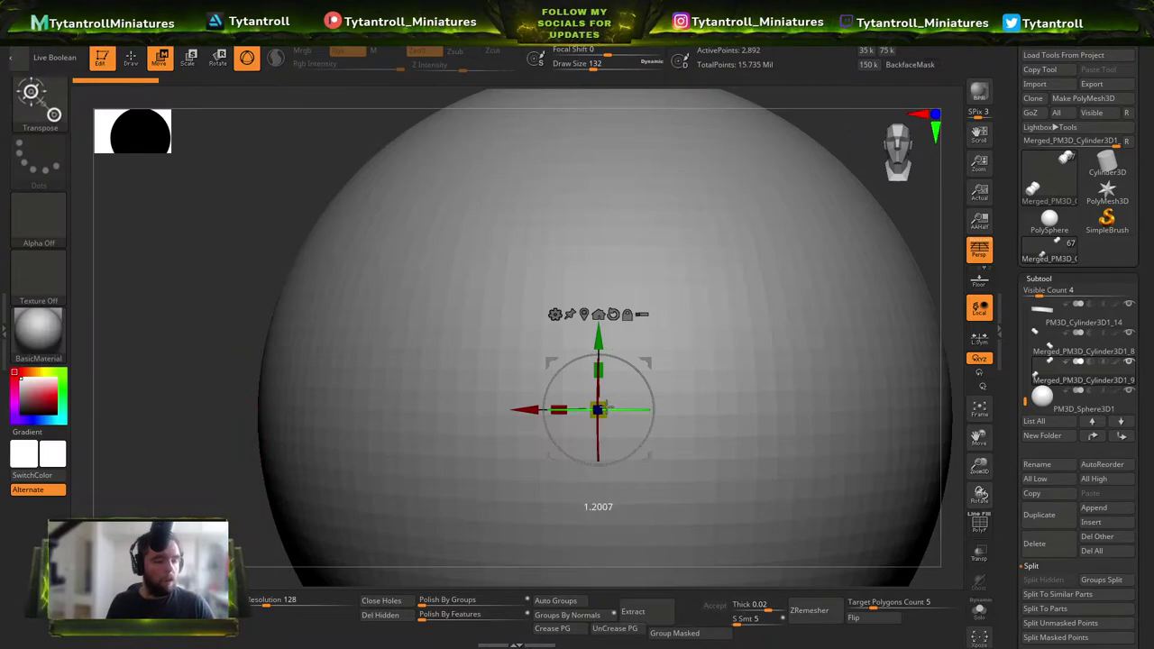
pyautogui.press('q')
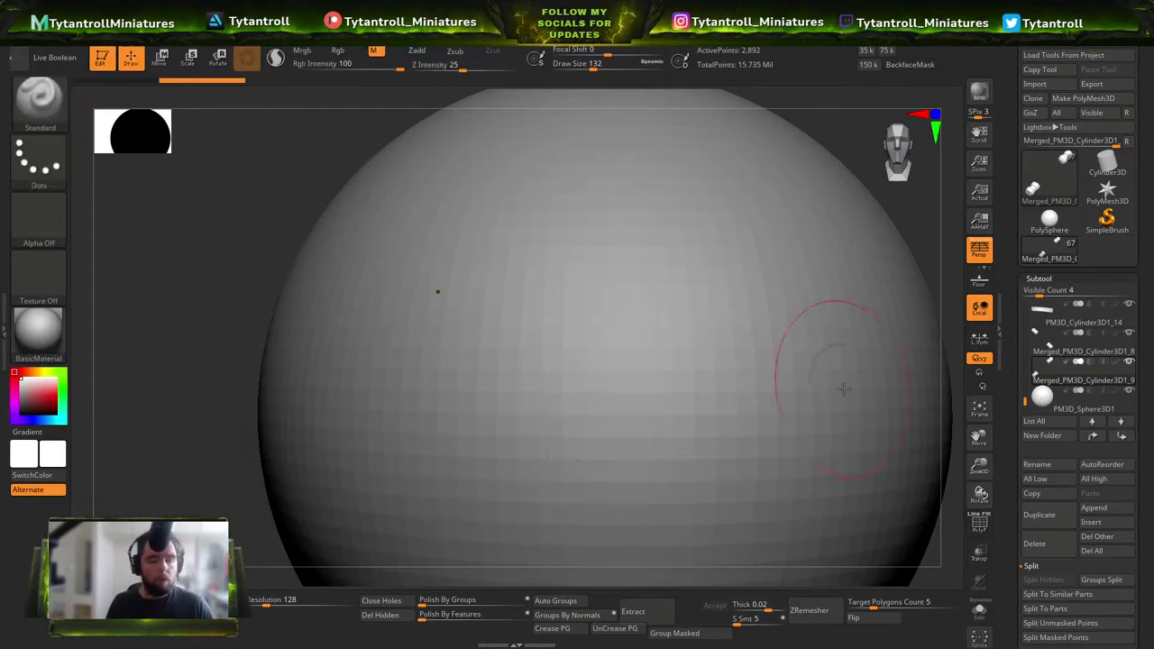
pyautogui.click(1060, 401)
pyautogui.press('f')
pyautogui.press('r')
pyautogui.moveTo(523, 328); pyautogui.dragTo(402, 347)
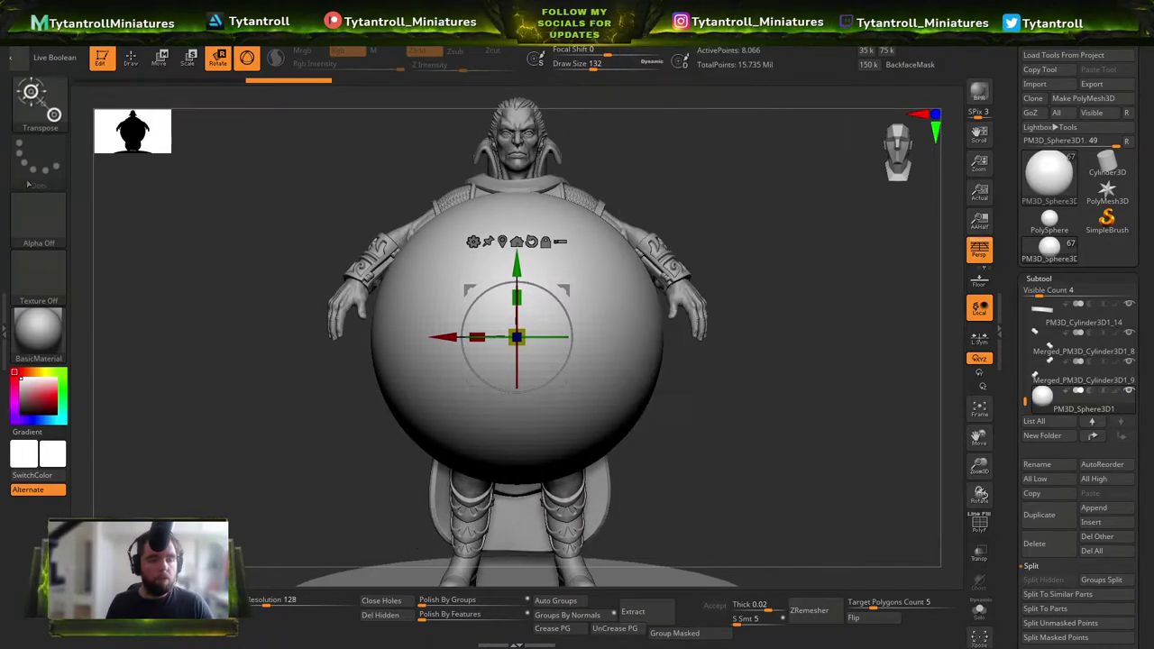
# Show the Spotlight reference image, park it beside the character, keep it displayed without its control ring and return to Draw mode.
pyautogui.hotkey('shift', 'z')
pyautogui.press('z')
pyautogui.moveTo(752, 228); pyautogui.dragTo(339, 225)
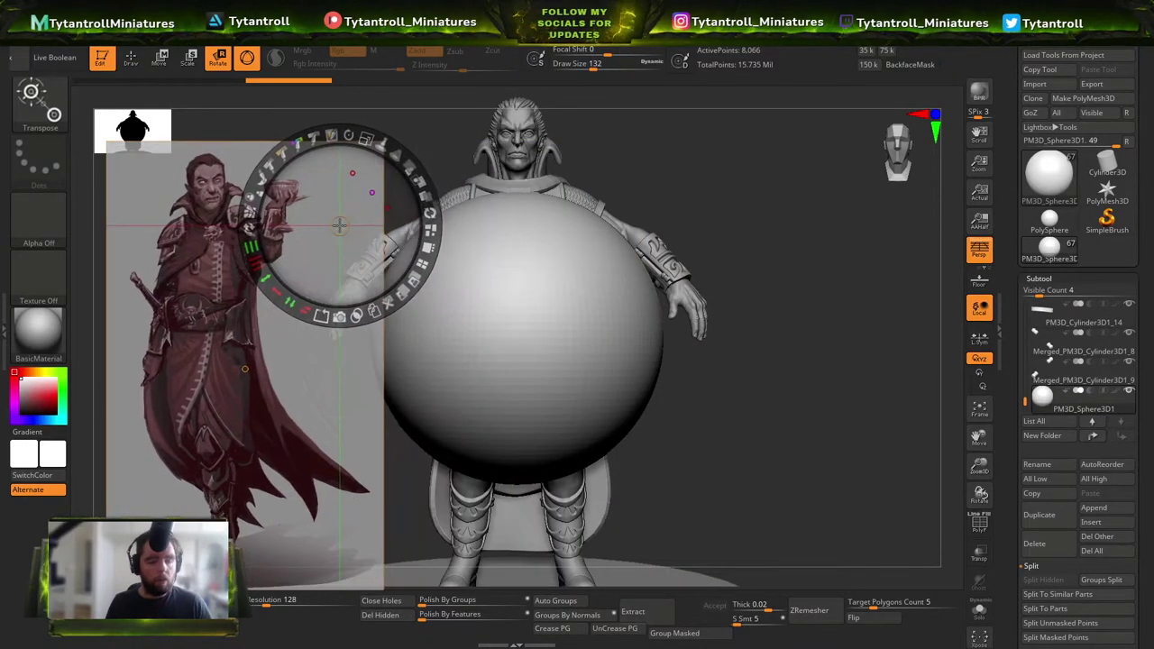
pyautogui.hotkey('shift', 'z')
pyautogui.hotkey('shift', 'z')
pyautogui.hotkey('shift', 'z')
pyautogui.hotkey('shift', 'z')
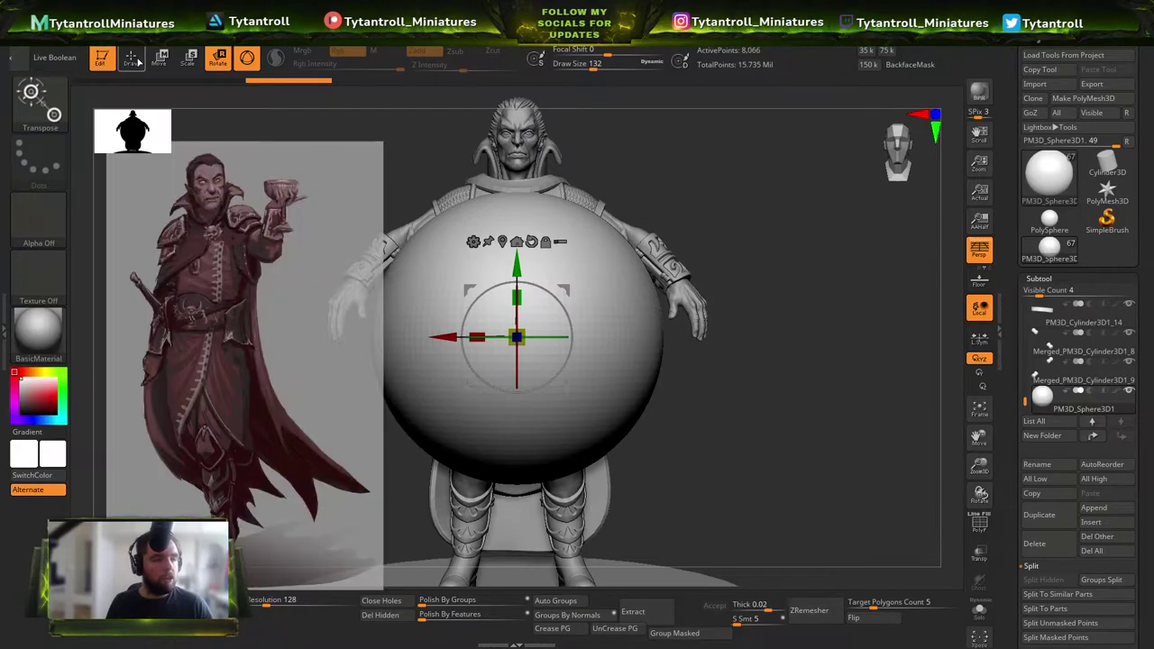
pyautogui.click(130, 60)
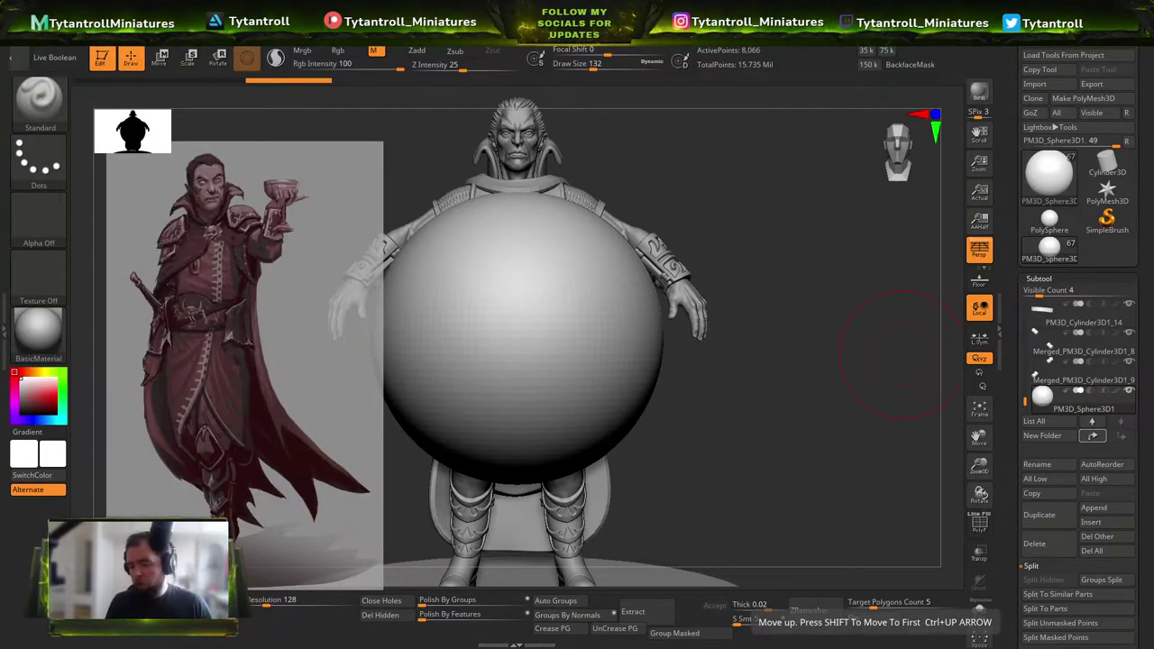
# Switch to File Explorer, open the red-cloaked vampire image from the Pictures folder and send its window to the other monitor.
pyautogui.press('super+e')
pyautogui.click(117, 183)
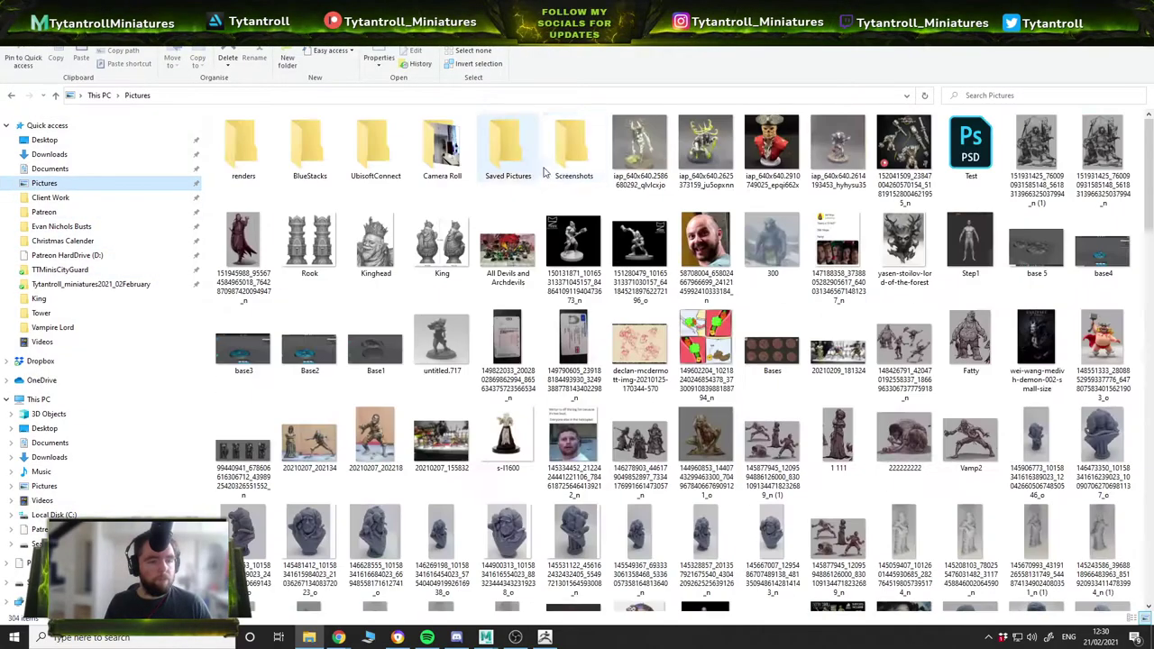
pyautogui.doubleClick(242, 244)
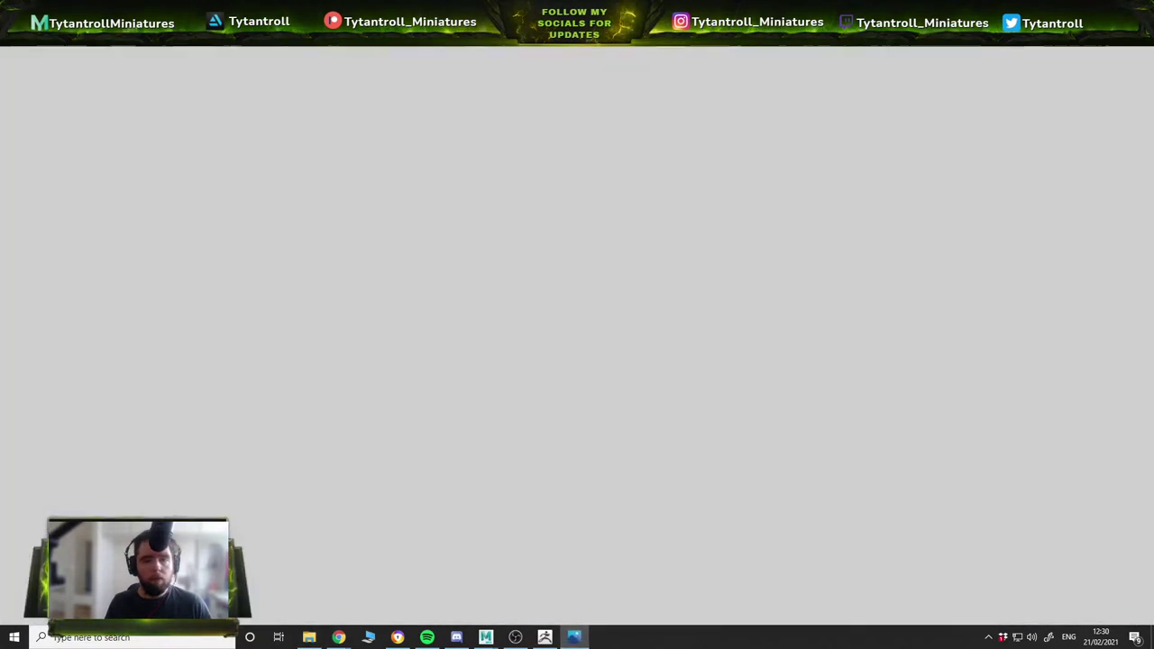
pyautogui.press('super+shift+Right')
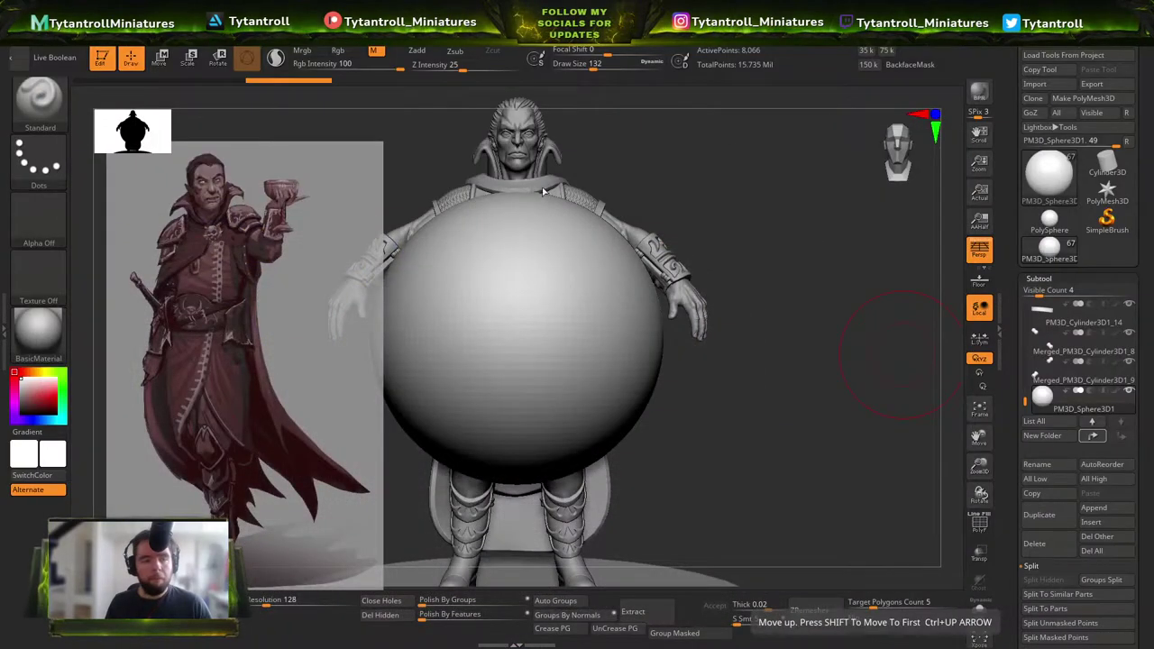
# Shrink the sphere further and move it forward so it floats in front of the character's waist.
pyautogui.moveTo(631, 160)
pyautogui.mouseDown()
pyautogui.moveTo(656, 159)
pyautogui.moveTo(632, 160)
pyautogui.mouseUp()
pyautogui.keyDown('alt'); pyautogui.moveTo(670, 204); pyautogui.dragTo(757, 217); pyautogui.keyUp('alt')
pyautogui.press('w')
pyautogui.press('q')
pyautogui.press('w')
pyautogui.moveTo(629, 333)
pyautogui.mouseDown()
pyautogui.moveTo(462, 347)
pyautogui.moveTo(554, 329)
pyautogui.moveTo(487, 333)
pyautogui.moveTo(509, 329)
pyautogui.mouseUp()
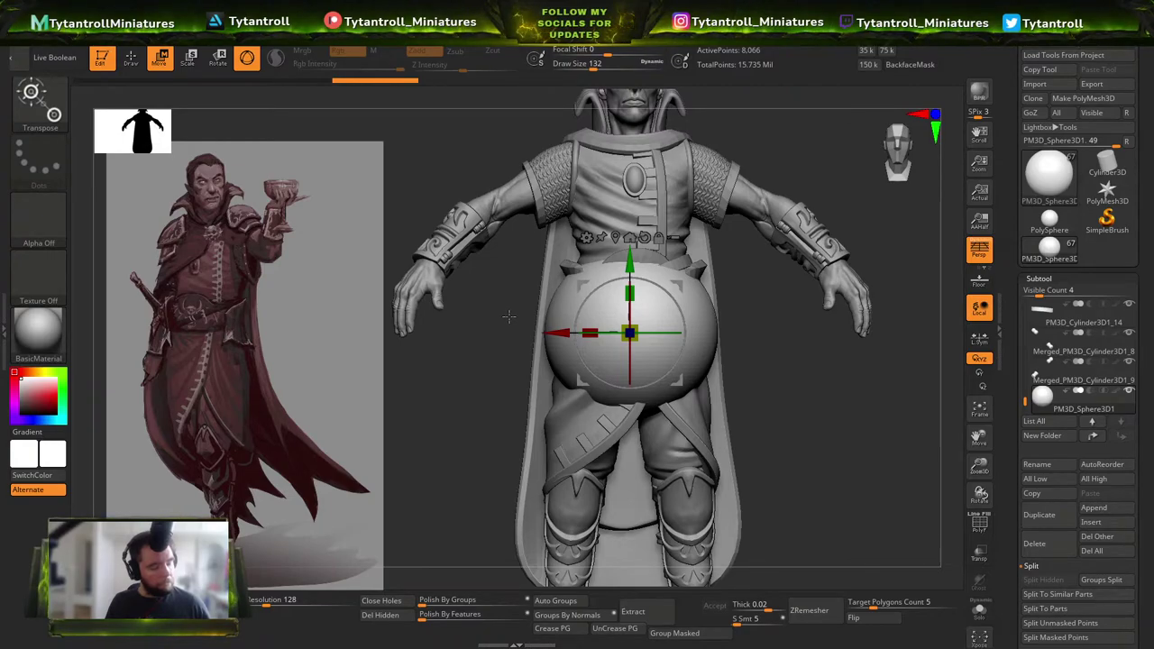
pyautogui.moveTo(570, 301); pyautogui.dragTo(698, 307)
pyautogui.moveTo(549, 333)
pyautogui.mouseDown()
pyautogui.moveTo(265, 332)
pyautogui.moveTo(360, 331)
pyautogui.moveTo(829, 270)
pyautogui.moveTo(783, 290)
pyautogui.mouseUp()
pyautogui.press('q')
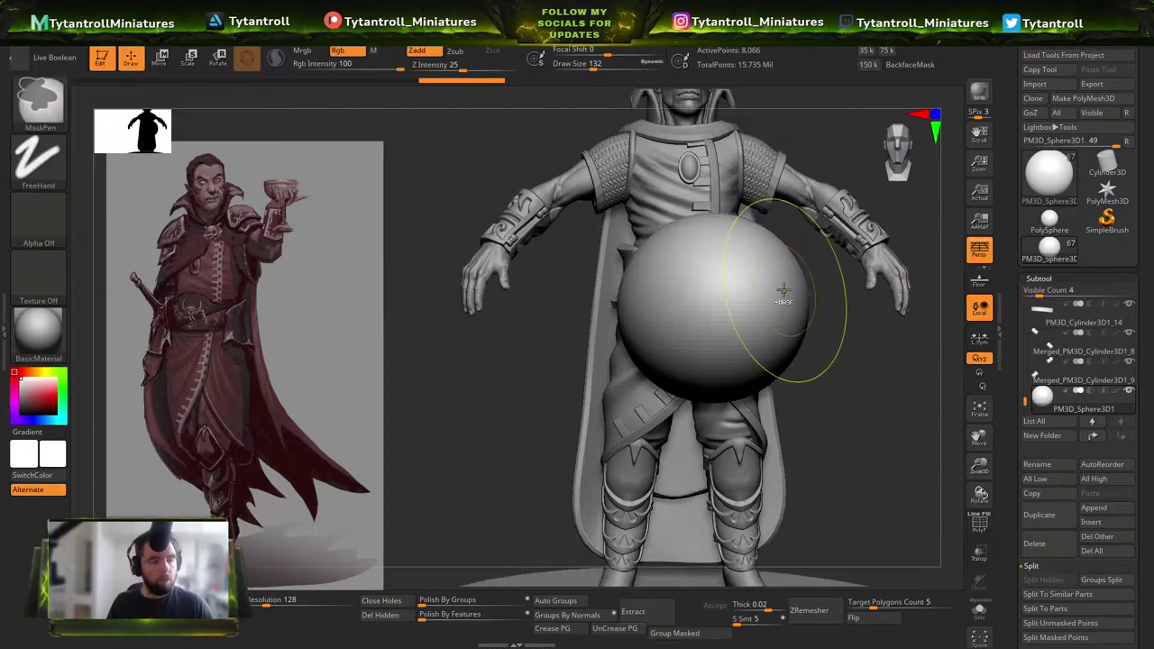
pyautogui.keyDown('ctrl'); pyautogui.moveTo(784, 290); pyautogui.dragTo(748, 348, button='right'); pyautogui.keyUp('ctrl')
pyautogui.press('b')
pyautogui.press('m')
pyautogui.press('v')
pyautogui.press('b')
pyautogui.press('d')
pyautogui.press('s')
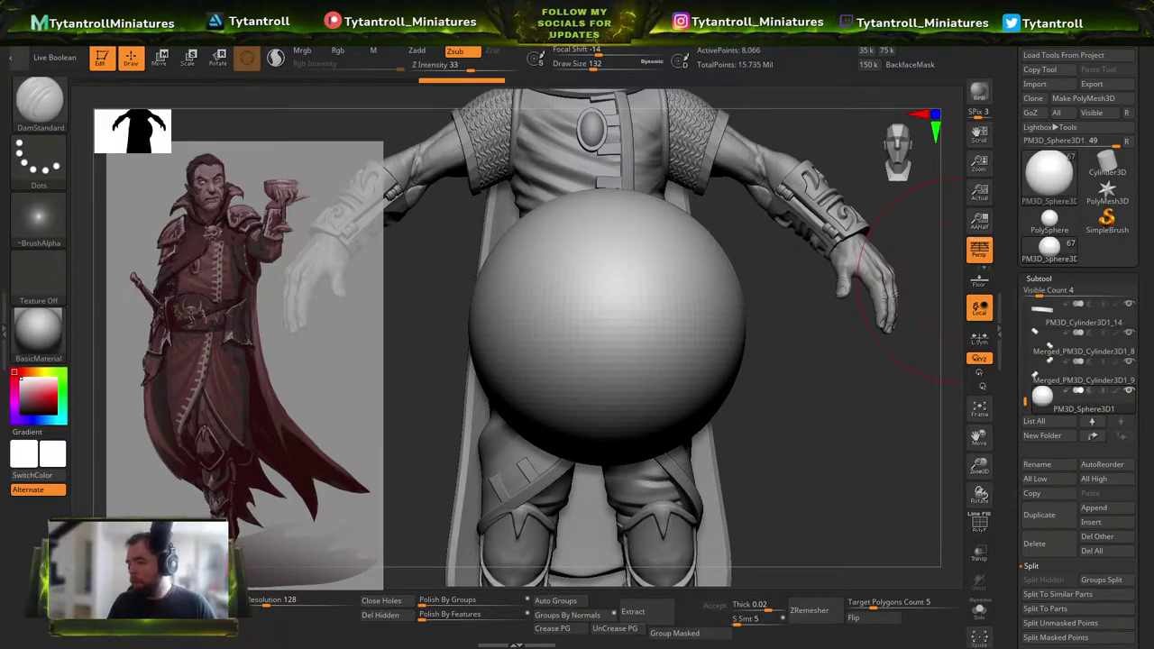
pyautogui.keyDown('ctrl'); pyautogui.moveTo(760, 309); pyautogui.dragTo(772, 267, button='right'); pyautogui.keyUp('ctrl')
pyautogui.press('b')
pyautogui.press('d')
pyautogui.press('s')
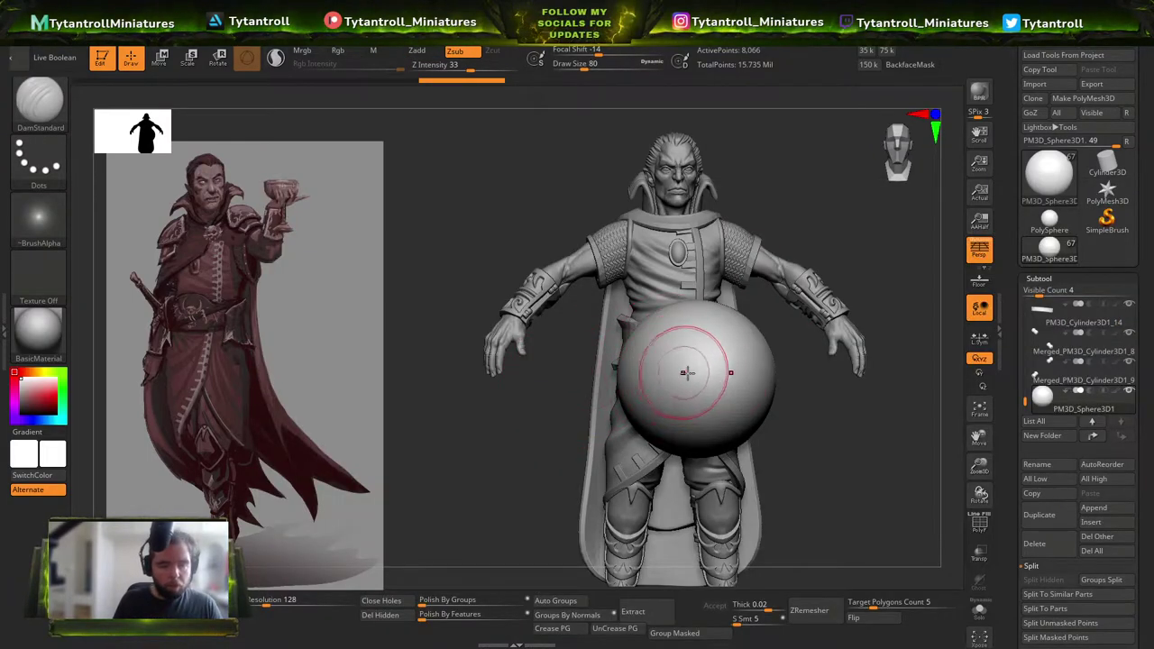
# Stretch the sphere downward into a long face and pull two symmetrical upright horns out of its upper edge with SnakeHook.
pyautogui.keyDown('alt'); pyautogui.moveTo(745, 356); pyautogui.dragTo(716, 268, button='right'); pyautogui.keyUp('alt')
pyautogui.press('b')
pyautogui.press('s')
pyautogui.press('h')
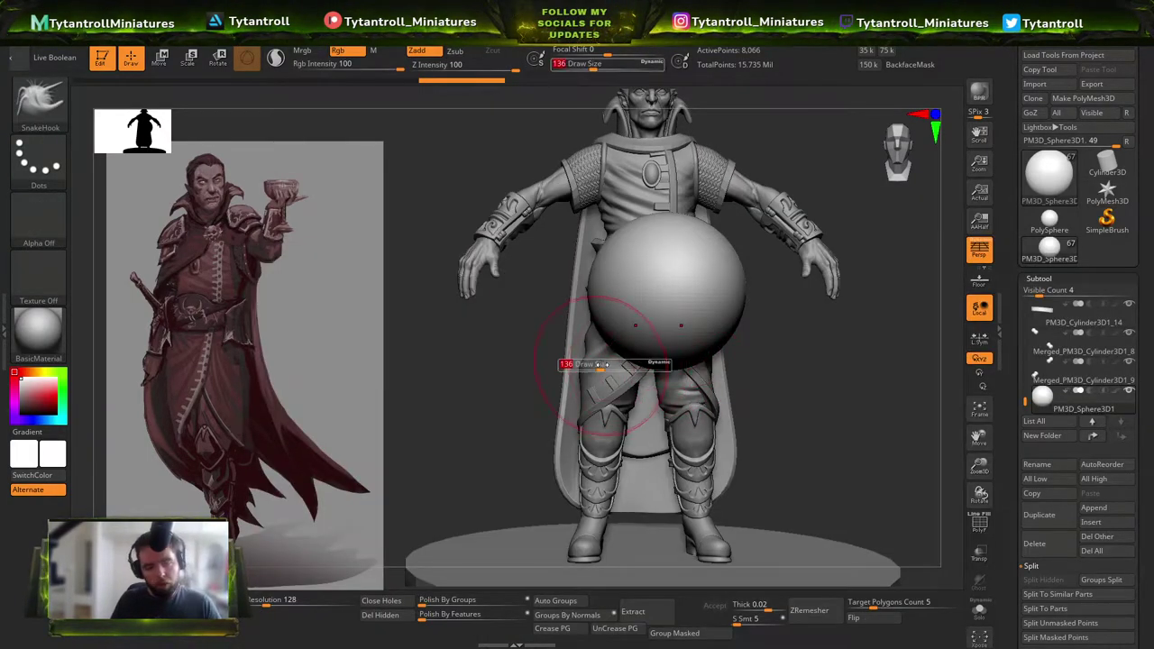
pyautogui.moveTo(833, 348)
pyautogui.keyDown('alt'); pyautogui.mouseDown(button='right')
pyautogui.moveTo(821, 417)
pyautogui.moveTo(750, 413)
pyautogui.mouseUp(button='right'); pyautogui.keyUp('alt')
pyautogui.moveTo(731, 372)
pyautogui.mouseDown()
pyautogui.moveTo(759, 342)
pyautogui.moveTo(777, 221)
pyautogui.mouseUp()
pyautogui.moveTo(888, 218)
pyautogui.keyDown('shift'); pyautogui.mouseDown(button='right')
pyautogui.moveTo(907, 297)
pyautogui.moveTo(880, 258)
pyautogui.mouseUp(button='right'); pyautogui.keyUp('shift')
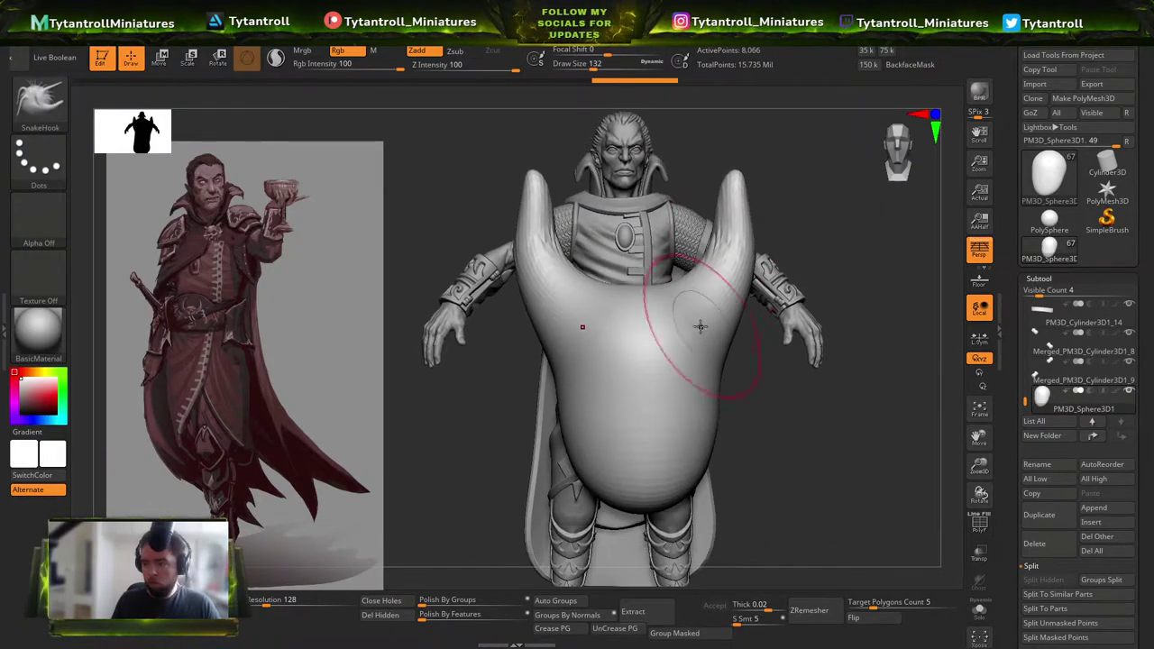
# Carve the eye hollows and the sides of the nose into the horned head with DamStandard.
pyautogui.press('b')
pyautogui.press('d')
pyautogui.press('s')
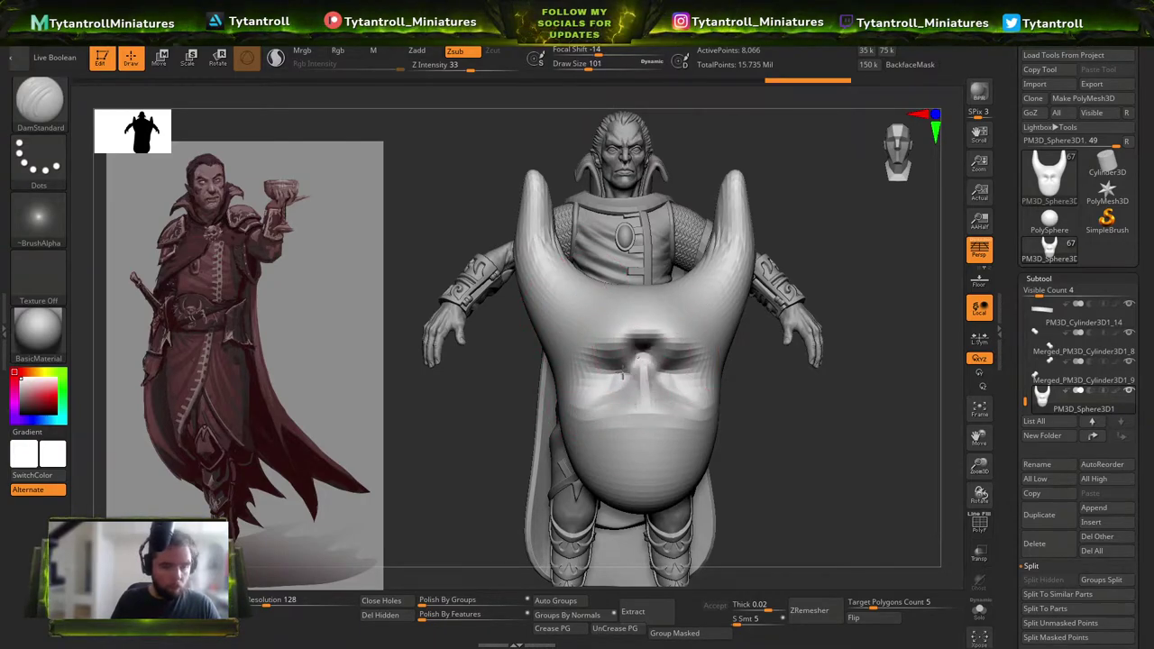
# Pull out an overhanging brow ridge and shape the nose with the SnakeHook brush.
pyautogui.press('b')
pyautogui.press('s')
pyautogui.press('h')
pyautogui.press('s')
pyautogui.moveTo(767, 360); pyautogui.dragTo(670, 375, button='right')
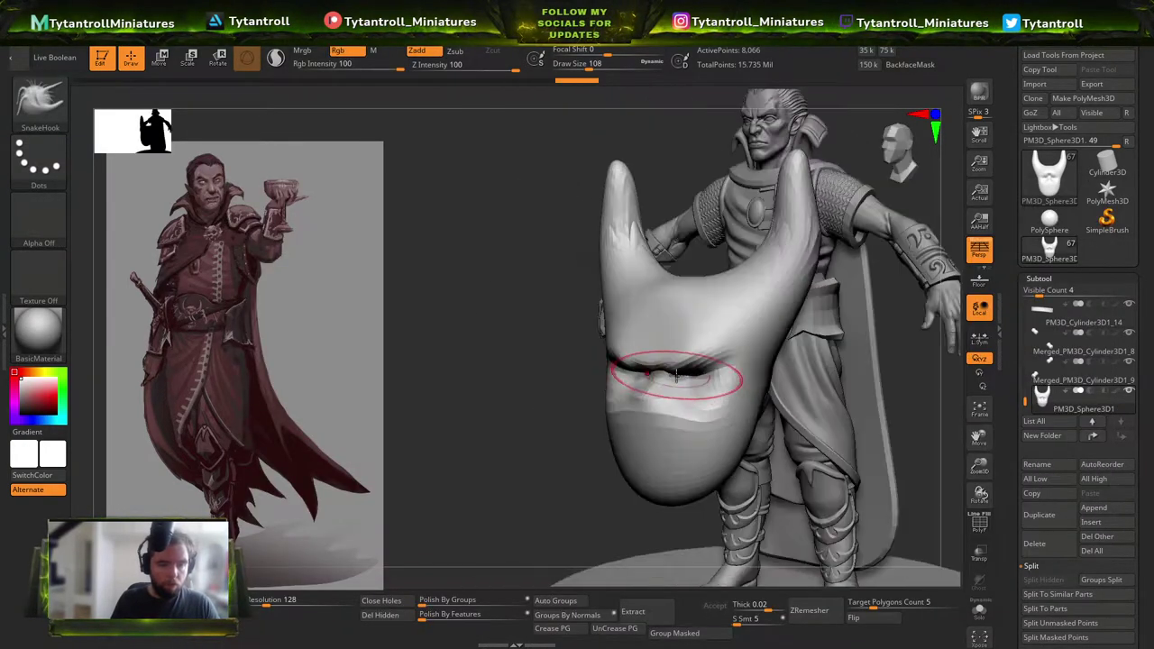
pyautogui.moveTo(669, 376); pyautogui.dragTo(674, 341)
pyautogui.moveTo(494, 362)
pyautogui.keyDown('shift'); pyautogui.mouseDown(button='right')
pyautogui.moveTo(513, 368)
pyautogui.moveTo(514, 392)
pyautogui.moveTo(585, 401)
pyautogui.mouseUp(button='right'); pyautogui.keyUp('shift')
# Switch to DamStandard and remesh the horned head with DynaMesh at resolution 128.
pyautogui.press('b')
pyautogui.press('d')
pyautogui.press('s')
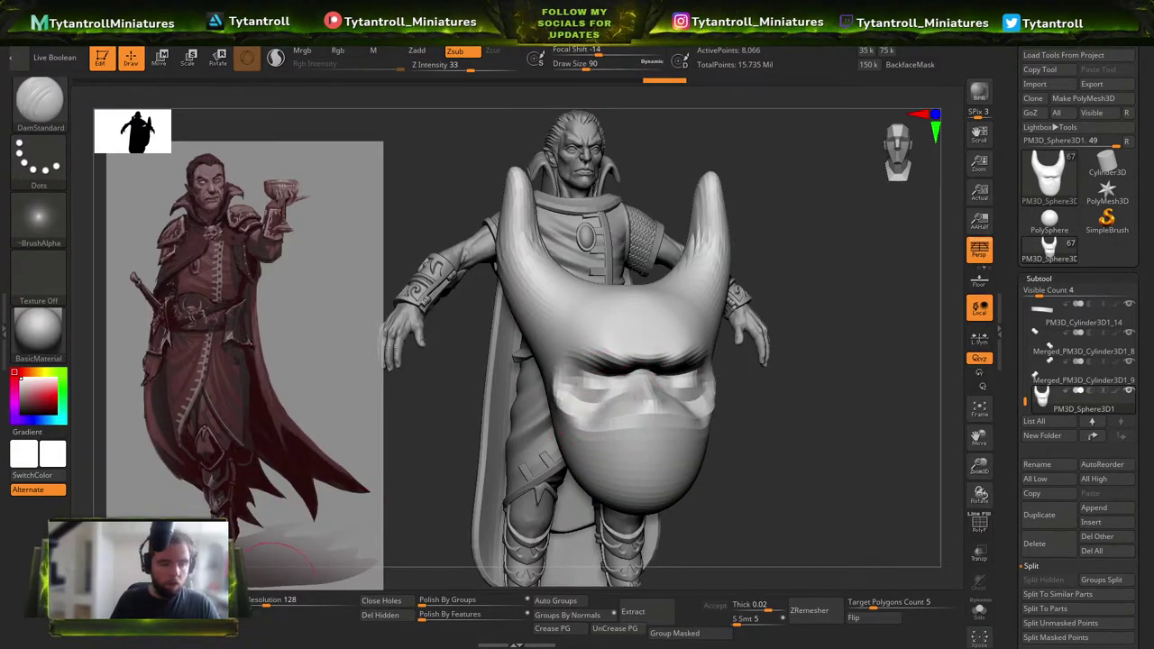
pyautogui.keyDown('ctrl'); pyautogui.moveTo(303, 407); pyautogui.dragTo(324, 374); pyautogui.keyUp('ctrl')
pyautogui.hotkey('ctrl', 'z')
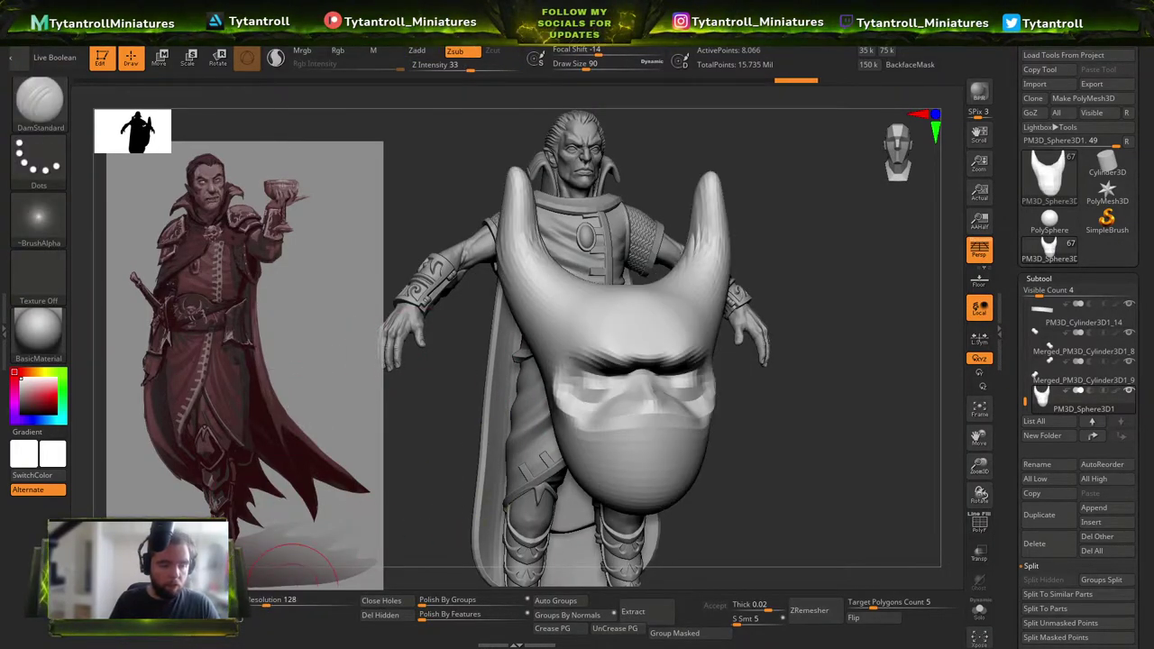
pyautogui.keyDown('ctrl'); pyautogui.moveTo(293, 586); pyautogui.dragTo(347, 547); pyautogui.keyUp('ctrl')
# Carve the nostrils, the creases beside the nose and a downturned mouth with DamStandard at draw size 41.
pyautogui.moveTo(424, 456)
pyautogui.mouseDown()
pyautogui.moveTo(536, 414)
pyautogui.moveTo(618, 438)
pyautogui.mouseUp()
pyautogui.moveTo(741, 438)
pyautogui.mouseDown()
pyautogui.moveTo(649, 428)
pyautogui.moveTo(658, 387)
pyautogui.mouseUp()
pyautogui.press('s')
pyautogui.moveTo(783, 414); pyautogui.dragTo(759, 371)
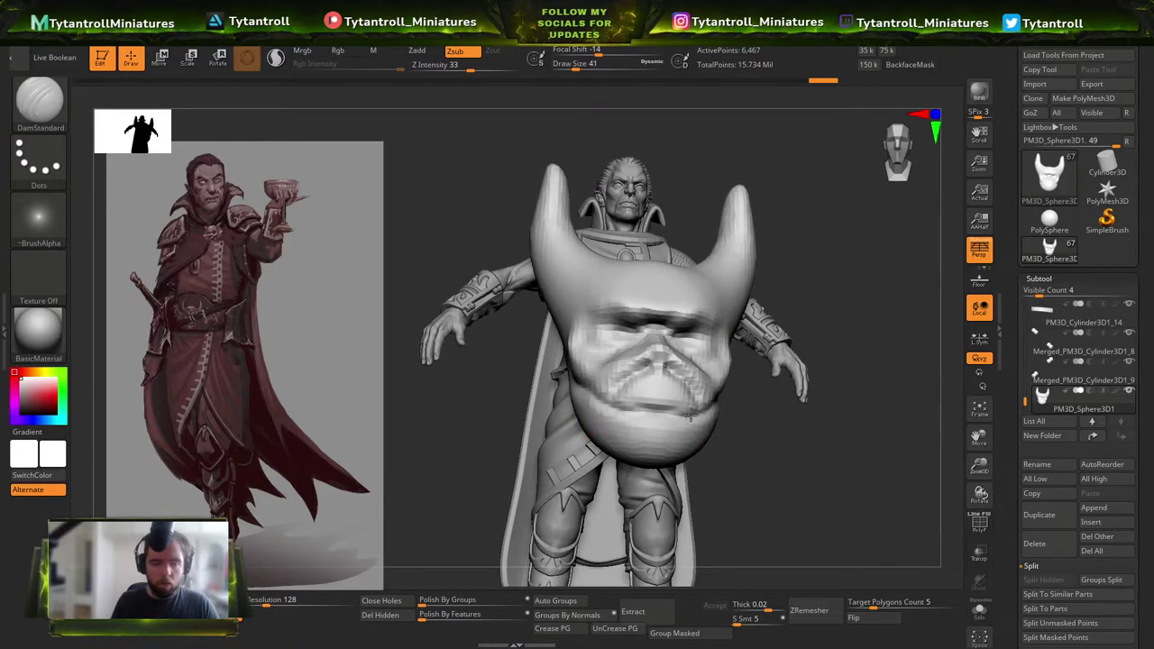
pyautogui.moveTo(667, 412)
pyautogui.mouseDown()
pyautogui.moveTo(700, 412)
pyautogui.moveTo(649, 415)
pyautogui.moveTo(658, 393)
pyautogui.mouseUp()
# Pull out the chin, jaw and cheeks with SnakeHook and smooth the lower face from the side.
pyautogui.press('s')
pyautogui.press('b')
pyautogui.press('s')
pyautogui.press('h')
pyautogui.moveTo(824, 371)
pyautogui.mouseDown()
pyautogui.moveTo(723, 411)
pyautogui.moveTo(738, 416)
pyautogui.mouseUp()
pyautogui.press('b')
pyautogui.press('d')
pyautogui.moveTo(704, 478)
pyautogui.mouseDown()
pyautogui.moveTo(762, 473)
pyautogui.moveTo(647, 478)
pyautogui.mouseUp()
pyautogui.press('s')
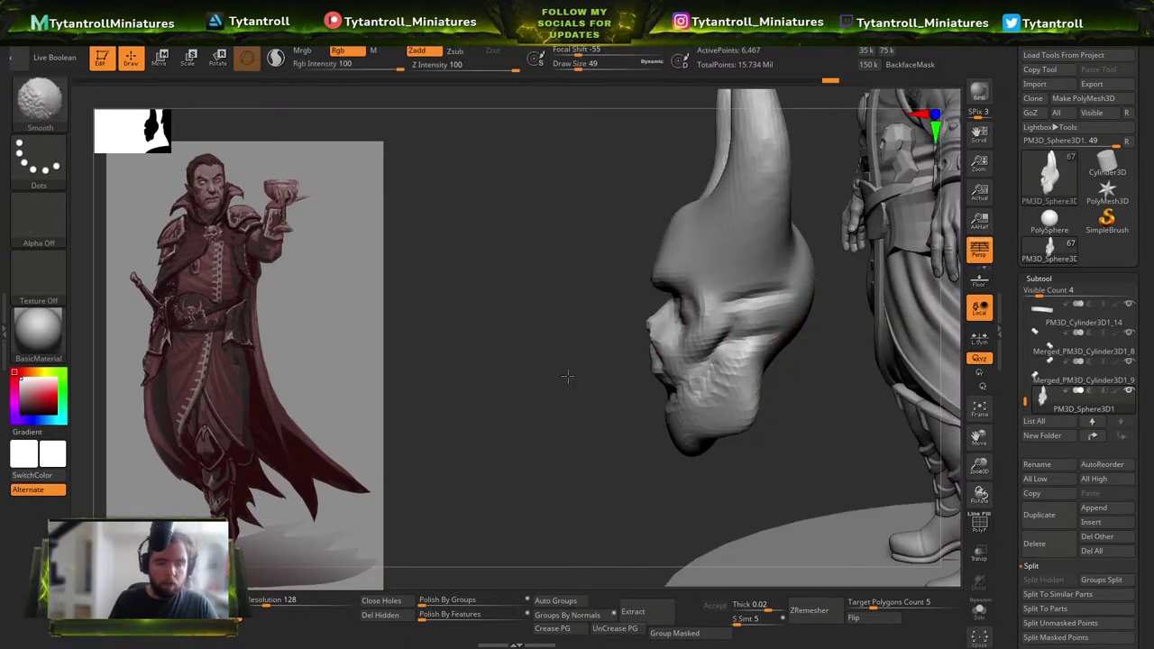
pyautogui.moveTo(562, 388); pyautogui.dragTo(591, 368)
# Nudge the horned head with the transform gizmo from several angles and return to a front view in Draw mode.
pyautogui.press('w')
pyautogui.moveTo(682, 273); pyautogui.dragTo(673, 276)
pyautogui.press('q')
pyautogui.moveTo(567, 374)
pyautogui.keyDown('shift'); pyautogui.mouseDown()
pyautogui.moveTo(902, 335)
pyautogui.moveTo(812, 348)
pyautogui.mouseUp(); pyautogui.keyUp('shift')
pyautogui.moveTo(749, 425); pyautogui.dragTo(471, 459)
pyautogui.press('w')
pyautogui.moveTo(598, 300); pyautogui.dragTo(619, 303)
pyautogui.press('q')
pyautogui.moveTo(550, 361); pyautogui.dragTo(861, 338)
# Choose the Clay brush, raise the DynaMesh resolution to 296 and remesh the horned head.
pyautogui.press('b')
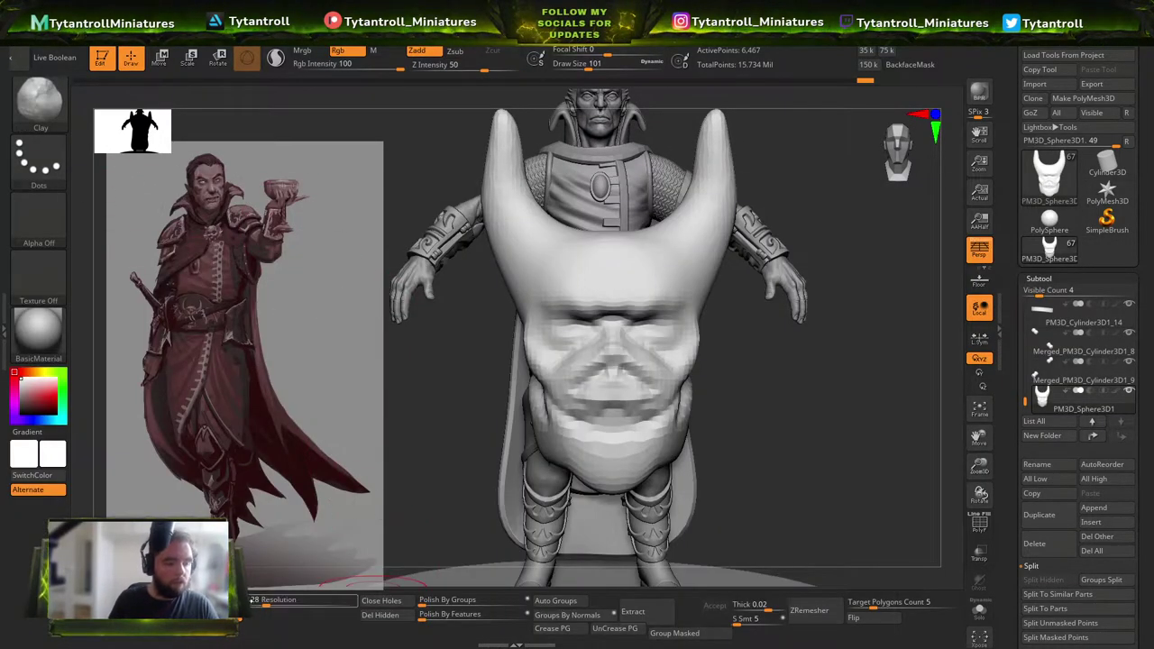
pyautogui.keyDown('ctrl'); pyautogui.moveTo(318, 426); pyautogui.dragTo(310, 464); pyautogui.keyUp('ctrl')
pyautogui.keyDown('ctrl'); pyautogui.moveTo(395, 427); pyautogui.dragTo(424, 493); pyautogui.keyUp('ctrl')
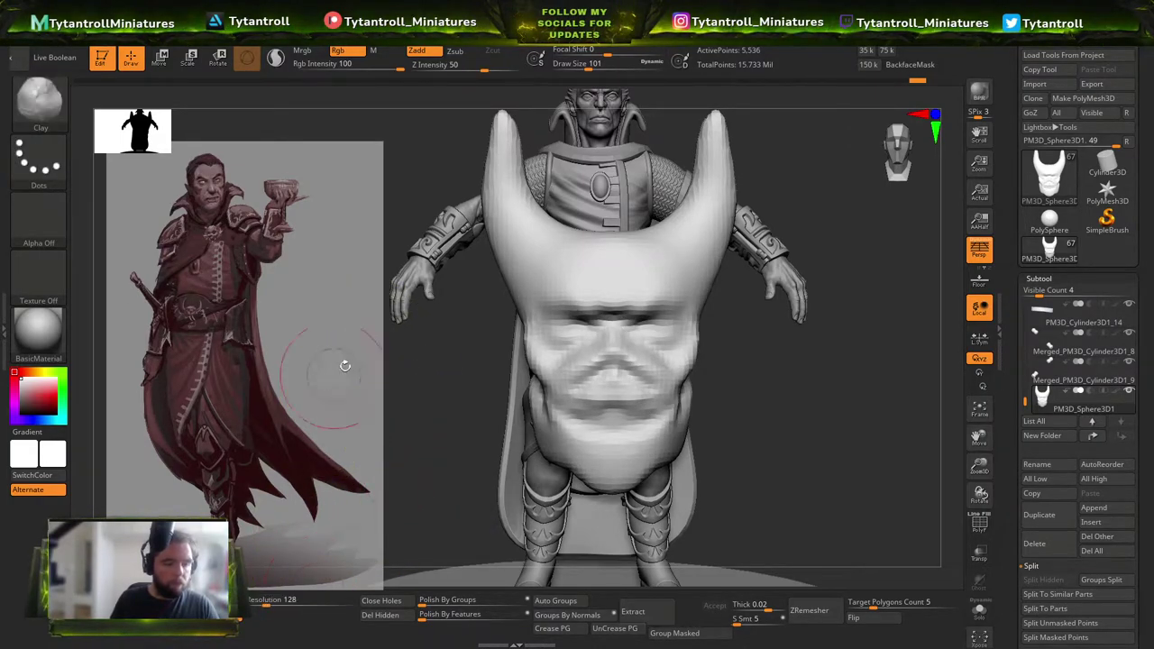
pyautogui.press('Return')
pyautogui.keyDown('ctrl'); pyautogui.moveTo(396, 433); pyautogui.dragTo(418, 369); pyautogui.keyUp('ctrl')
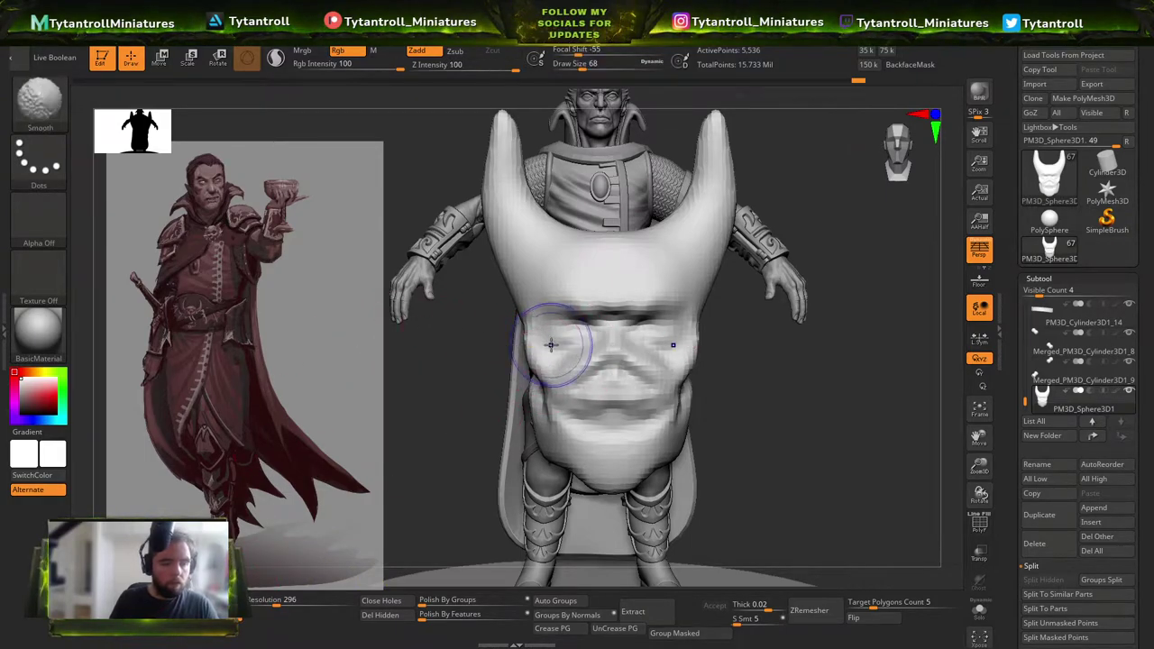
pyautogui.press('ctrl')
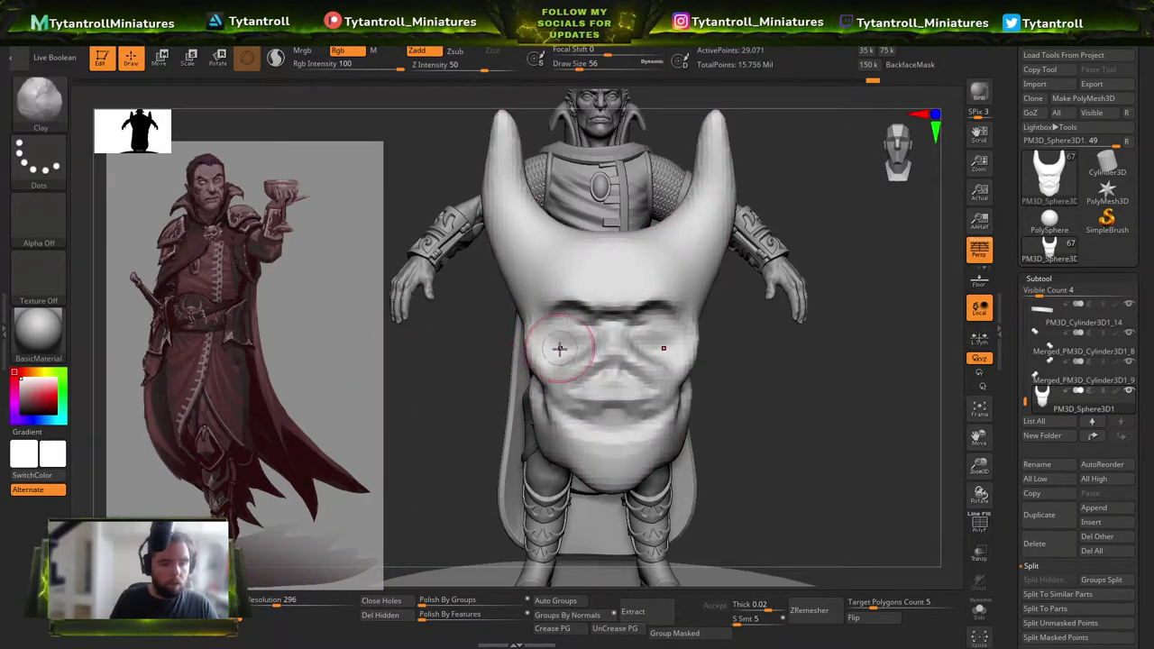
# Reshape the brow and eye area of the horned head with the Move brush.
pyautogui.moveTo(839, 337); pyautogui.dragTo(721, 208)
pyautogui.press('b')
pyautogui.press('m')
pyautogui.press('v')
pyautogui.moveTo(653, 319)
pyautogui.mouseDown()
pyautogui.moveTo(643, 343)
pyautogui.moveTo(668, 273)
pyautogui.moveTo(631, 349)
pyautogui.mouseUp()
# Carve deep angry eye lines and frown creases above the nose with a smaller DamStandard brush.
pyautogui.press('b')
pyautogui.press('d')
pyautogui.press('s')
pyautogui.press('[')
pyautogui.press('[')
pyautogui.moveTo(775, 355)
pyautogui.mouseDown()
pyautogui.moveTo(541, 302)
pyautogui.moveTo(559, 260)
pyautogui.moveTo(545, 307)
pyautogui.moveTo(533, 265)
pyautogui.moveTo(536, 315)
pyautogui.mouseUp()
# Refine the ridges and furrows of the forehead with another brush and return to DamStandard.
pyautogui.press('b')
pyautogui.click(163, 215)
pyautogui.moveTo(401, 355)
pyautogui.keyDown('alt'); pyautogui.mouseDown()
pyautogui.moveTo(430, 408)
pyautogui.moveTo(734, 383)
pyautogui.moveTo(568, 360)
pyautogui.mouseUp(); pyautogui.keyUp('alt')
pyautogui.press('b')
pyautogui.click(277, 217)
pyautogui.moveTo(437, 401)
pyautogui.mouseDown()
pyautogui.moveTo(404, 416)
pyautogui.moveTo(452, 393)
pyautogui.mouseUp()
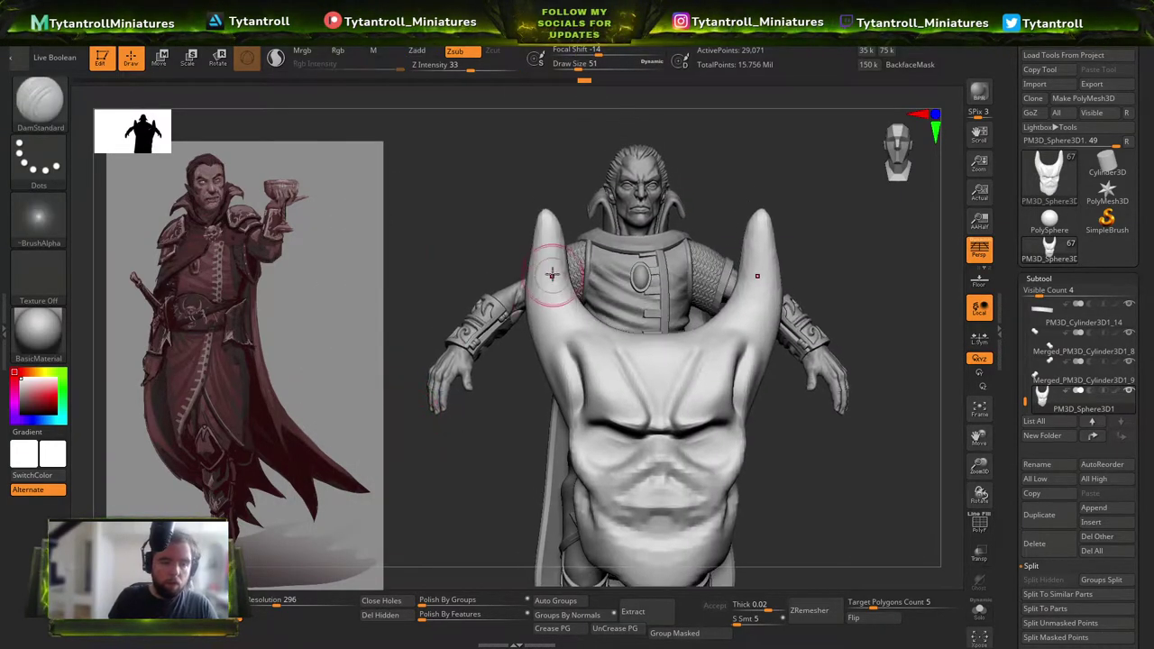
pyautogui.moveTo(545, 217); pyautogui.dragTo(558, 350)
pyautogui.hotkey('ctrl', 'z')
pyautogui.press('b')
pyautogui.press('s')
pyautogui.press('h')
pyautogui.press('b')
pyautogui.press('s')
pyautogui.press('f')
pyautogui.press('b')
pyautogui.press('s')
pyautogui.press('p')
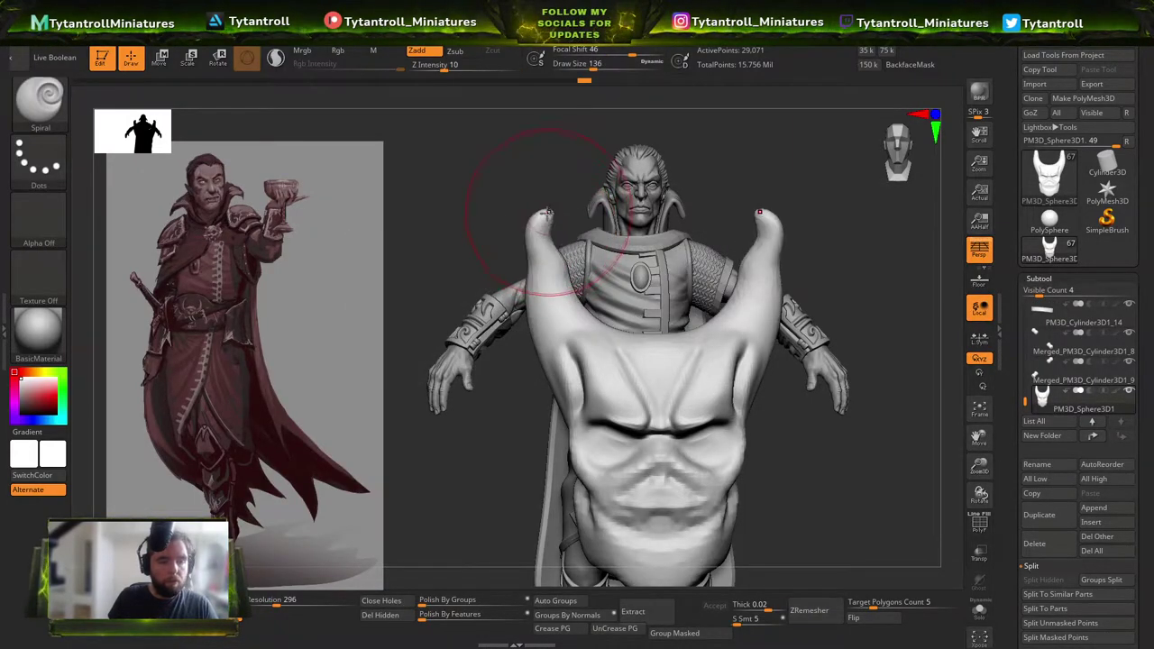
pyautogui.hotkey('ctrl', 'z')
pyautogui.press(']')
pyautogui.moveTo(553, 245); pyautogui.dragTo(550, 227)
pyautogui.hotkey('ctrl', 'z')
pyautogui.press('b')
pyautogui.press('s')
pyautogui.press('h')
pyautogui.press('b')
pyautogui.press('s')
pyautogui.press('p')
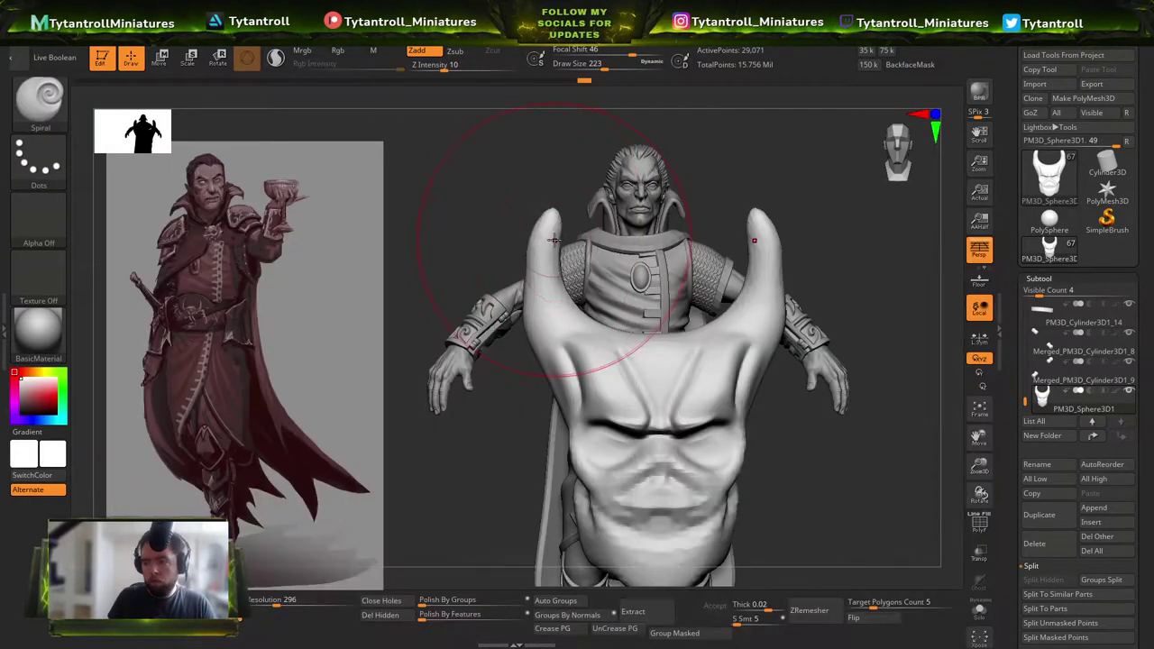
pyautogui.press('d')
pyautogui.press('Escape')
# Reshape both horns with the SnakeHook brush into thicker curves that bow outward and end in inward-leaning tips.
pyautogui.press('b')
pyautogui.press('s')
pyautogui.press('h')
pyautogui.press('s')
pyautogui.moveTo(550, 225)
pyautogui.mouseDown()
pyautogui.moveTo(569, 215)
pyautogui.moveTo(576, 224)
pyautogui.mouseUp()
pyautogui.press('s')
pyautogui.moveTo(552, 274); pyautogui.dragTo(537, 276)
pyautogui.moveTo(460, 399); pyautogui.dragTo(495, 337)
pyautogui.press('s')
pyautogui.moveTo(546, 273); pyautogui.dragTo(563, 275)
pyautogui.moveTo(516, 306); pyautogui.dragTo(522, 356)
pyautogui.moveTo(584, 181); pyautogui.dragTo(595, 182)
pyautogui.moveTo(513, 291); pyautogui.dragTo(512, 248)
pyautogui.moveTo(682, 296); pyautogui.dragTo(675, 260)
pyautogui.press('s')
pyautogui.moveTo(675, 270); pyautogui.dragTo(663, 270)
pyautogui.moveTo(614, 311); pyautogui.dragTo(594, 306)
pyautogui.moveTo(492, 376)
pyautogui.keyDown('alt'); pyautogui.mouseDown()
pyautogui.moveTo(474, 368)
pyautogui.moveTo(466, 339)
pyautogui.mouseUp(); pyautogui.keyUp('alt')
# Build up the cheeks, brow and forehead of the horned head with a small Clay brush.
pyautogui.press('b')
pyautogui.press('b')
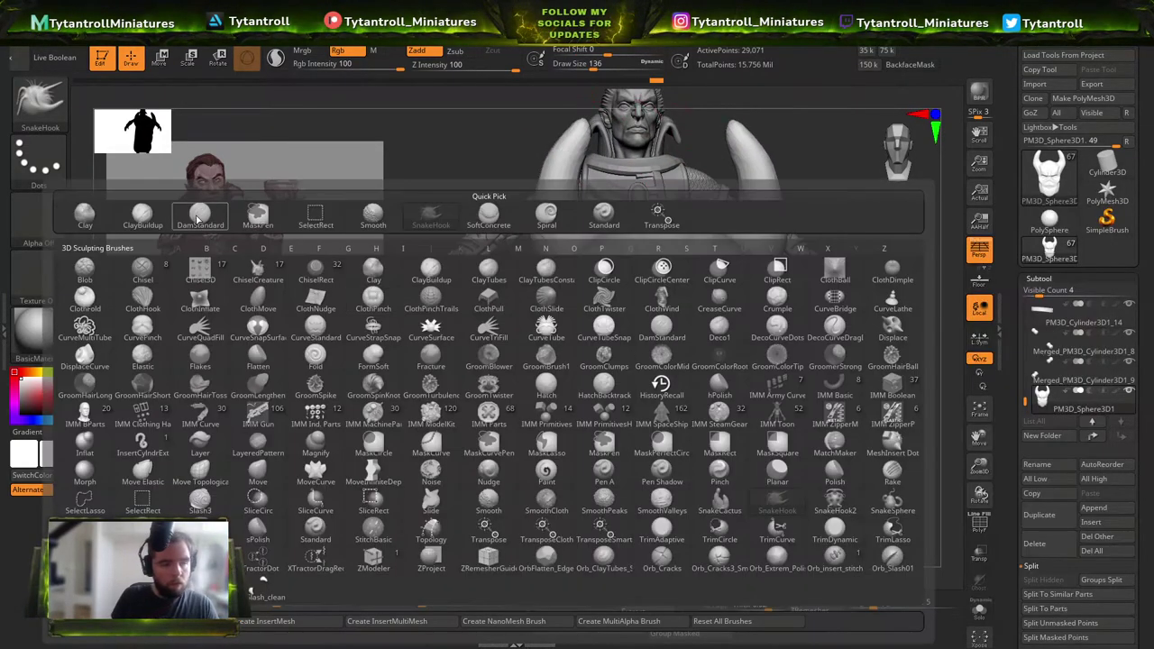
pyautogui.click(85, 213)
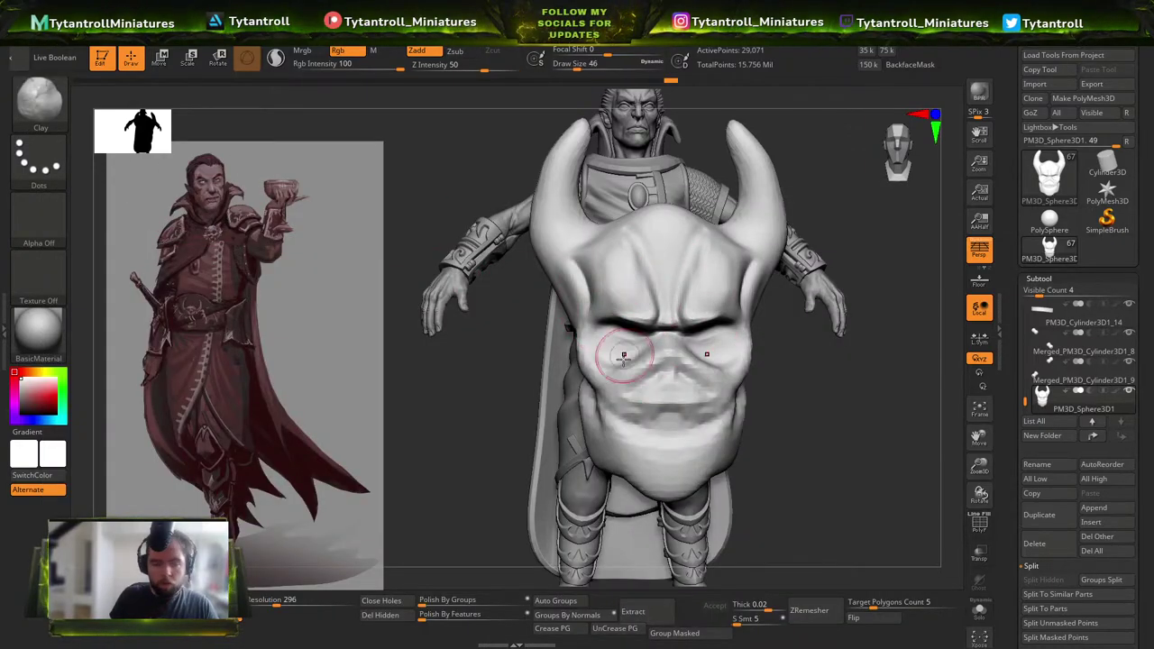
pyautogui.press('s')
pyautogui.moveTo(606, 381)
pyautogui.mouseDown()
pyautogui.moveTo(658, 377)
pyautogui.moveTo(601, 374)
pyautogui.mouseUp()
pyautogui.moveTo(760, 340)
pyautogui.mouseDown(button='right')
pyautogui.moveTo(654, 330)
pyautogui.moveTo(558, 380)
pyautogui.mouseUp(button='right')
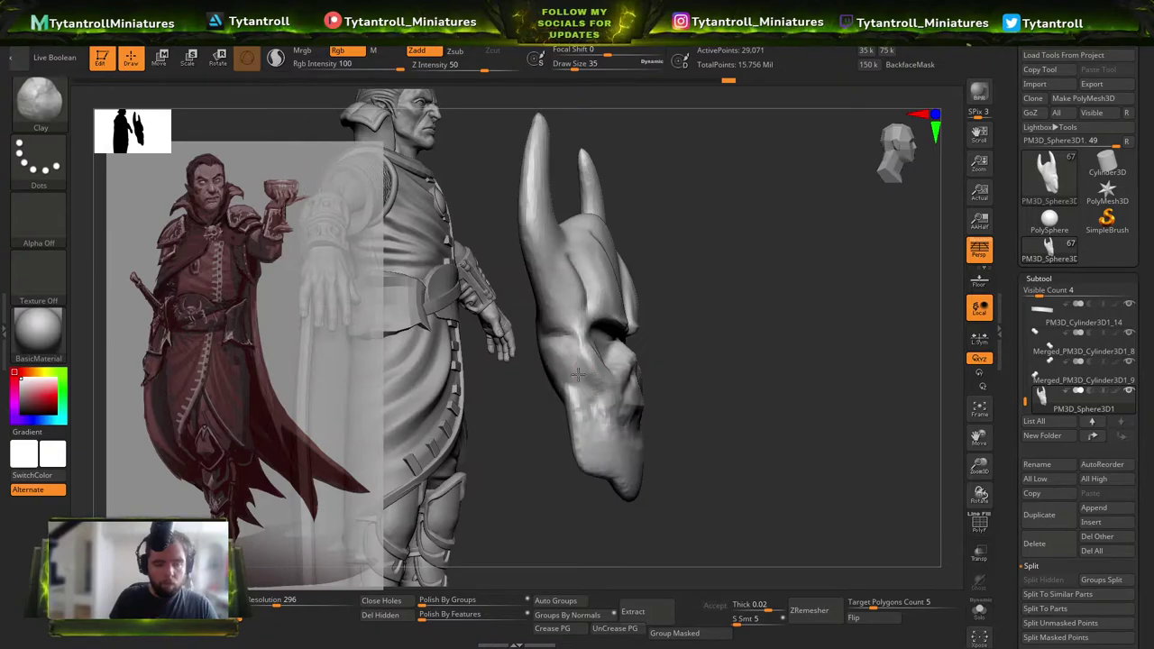
pyautogui.moveTo(570, 331); pyautogui.dragTo(572, 322, button='right')
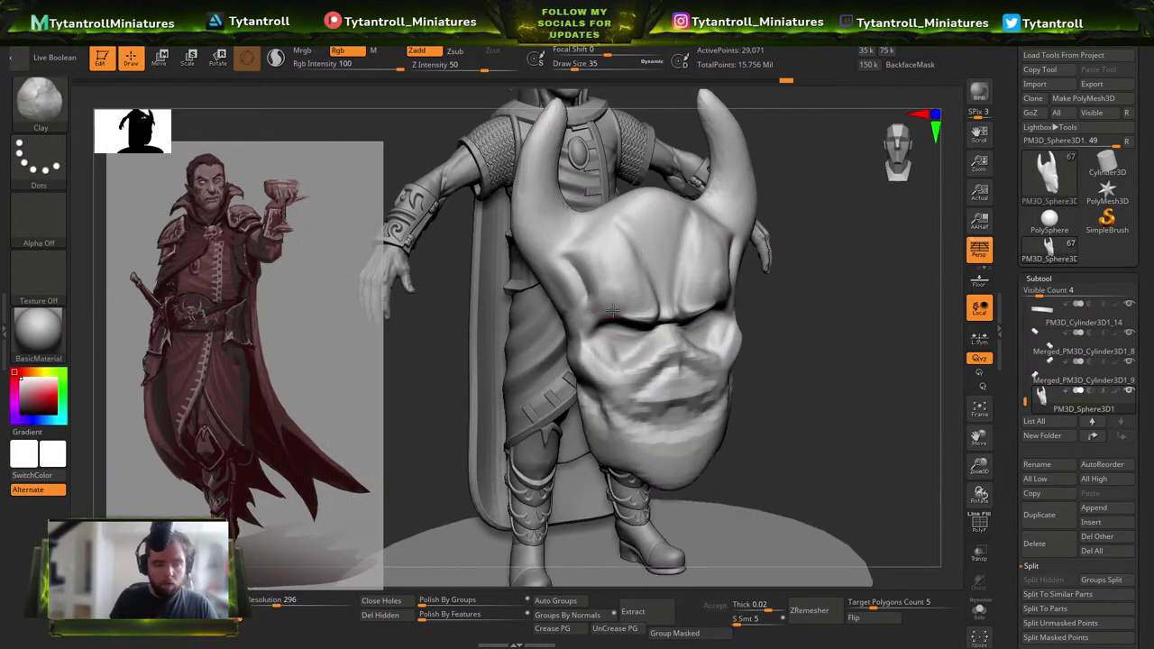
pyautogui.moveTo(649, 304); pyautogui.dragTo(720, 248, button='right')
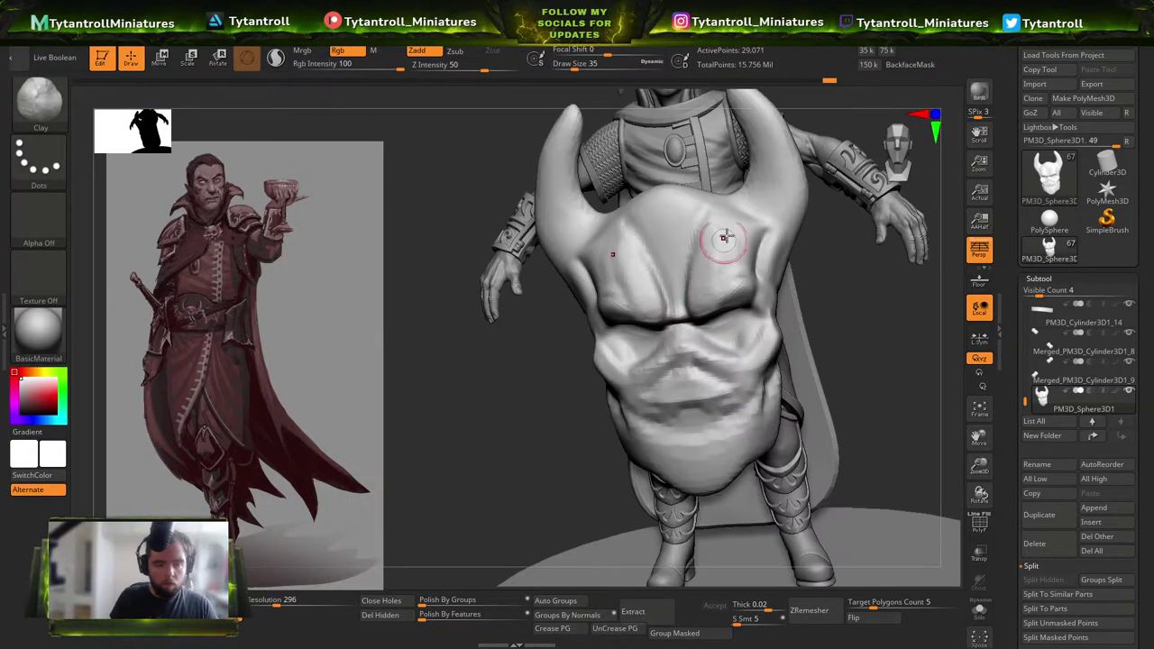
pyautogui.moveTo(869, 331); pyautogui.dragTo(671, 304, button='right')
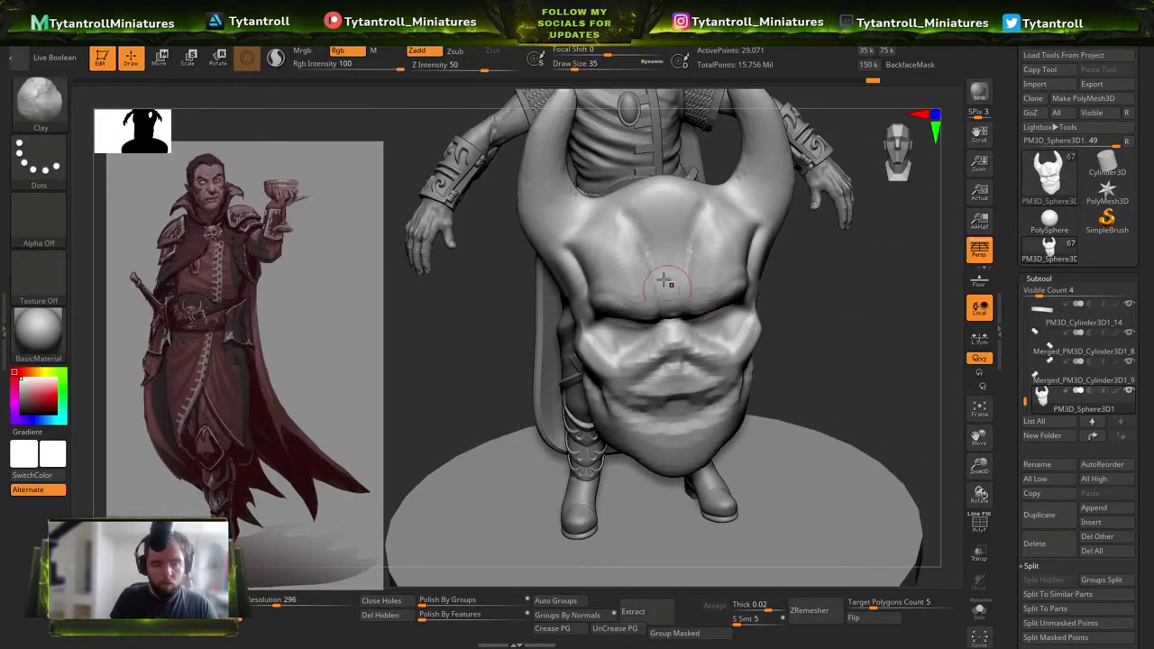
# Push the forehead and brow into a heavier overhanging shape with the Move brush at size 116.
pyautogui.press('b')
pyautogui.press('m')
pyautogui.moveTo(818, 317)
pyautogui.mouseDown(button='right')
pyautogui.moveTo(734, 296)
pyautogui.moveTo(878, 273)
pyautogui.moveTo(1048, 348)
pyautogui.mouseUp(button='right')
pyautogui.press('v')
pyautogui.press('b')
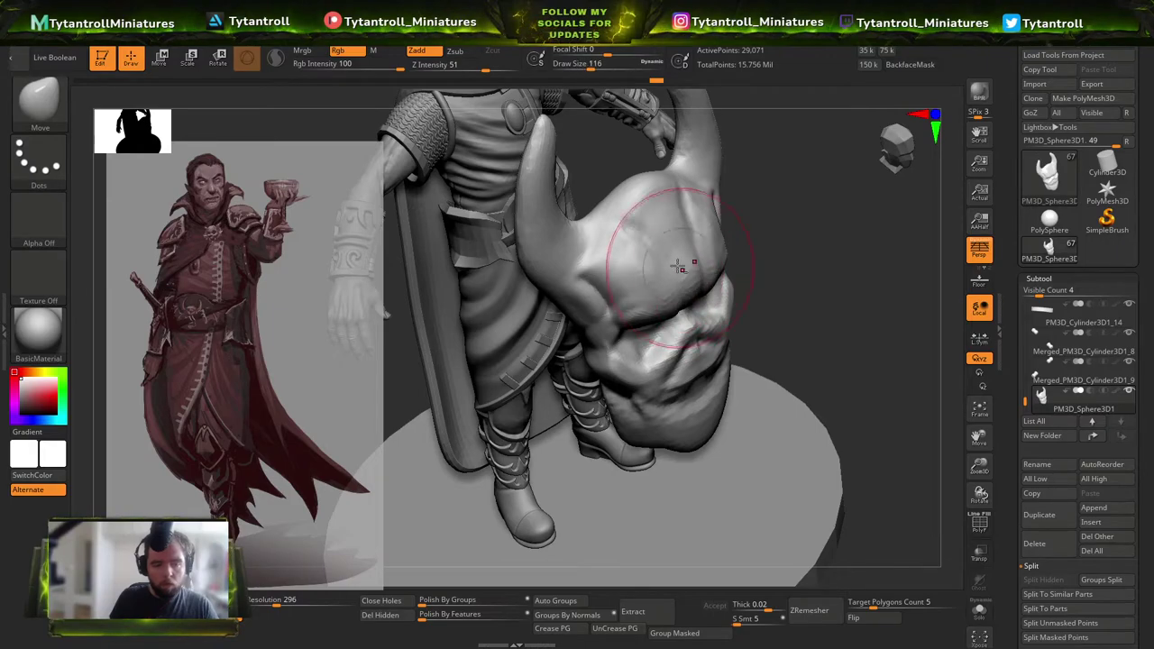
pyautogui.moveTo(733, 239)
pyautogui.mouseDown(button='right')
pyautogui.moveTo(433, 337)
pyautogui.moveTo(395, 284)
pyautogui.mouseUp(button='right')
# Carve two nostril grooves below the brow with a small DamStandard brush.
pyautogui.press('b')
pyautogui.press('d')
pyautogui.press('s')
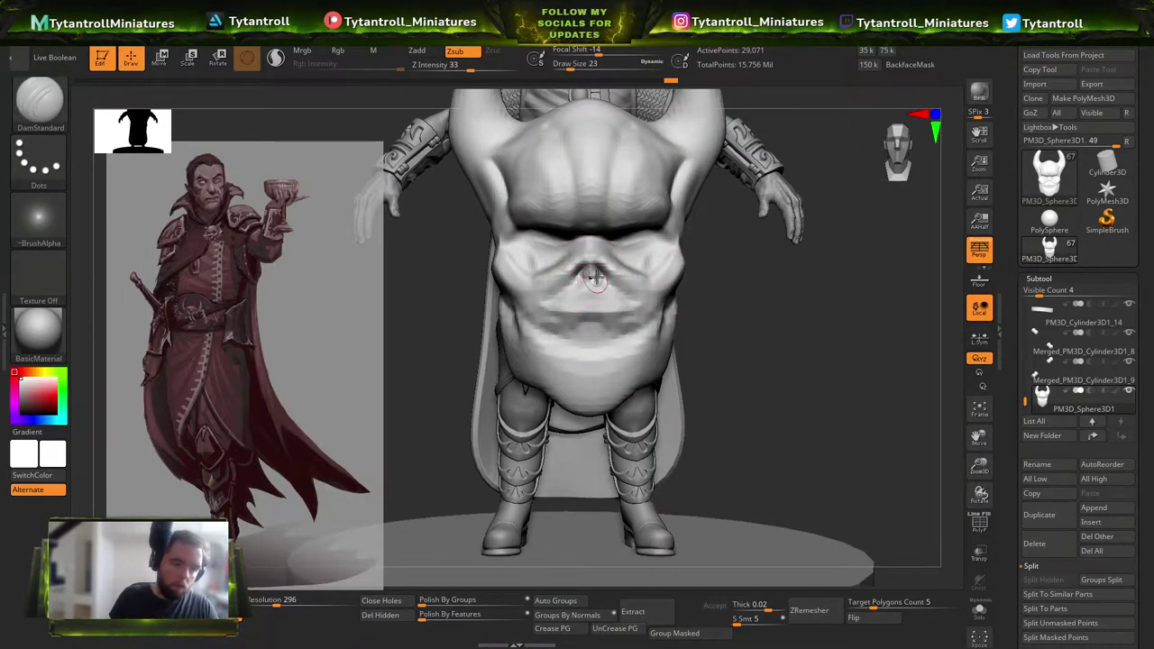
pyautogui.moveTo(794, 310); pyautogui.dragTo(703, 284, button='right')
pyautogui.moveTo(585, 281); pyautogui.dragTo(597, 287)
pyautogui.moveTo(406, 287); pyautogui.dragTo(472, 276, button='right')
pyautogui.press('shift')
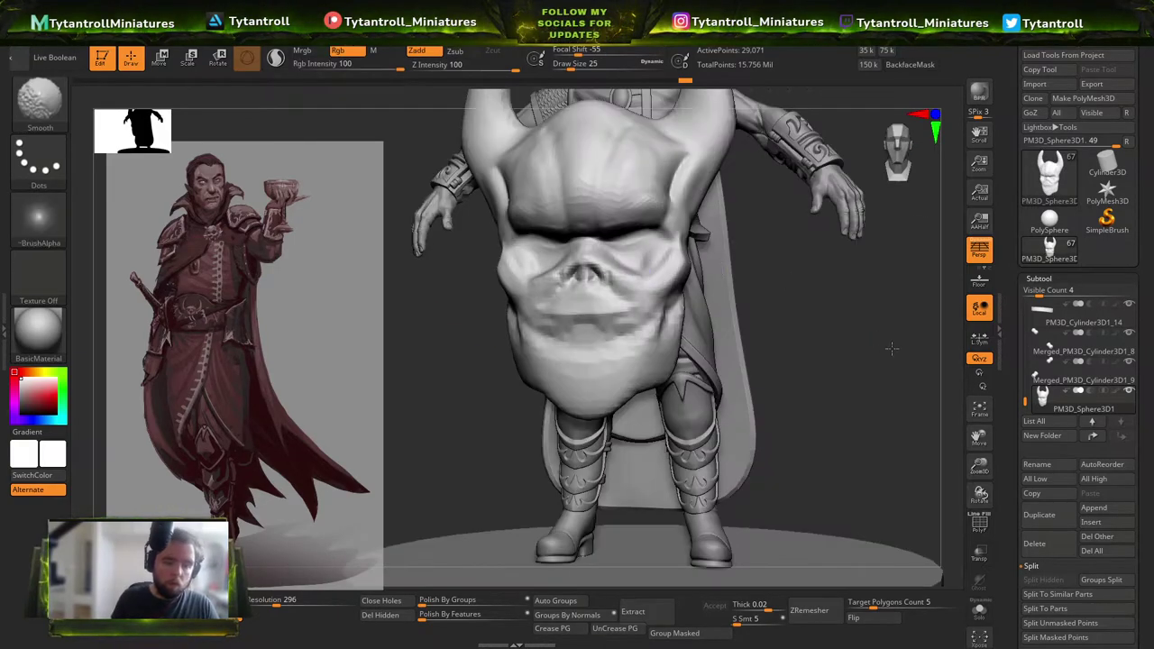
# Adjust the nose shape with the SnakeHook brush at draw size 37.
pyautogui.keyDown('alt'); pyautogui.moveTo(880, 342); pyautogui.dragTo(918, 366, button='right'); pyautogui.keyUp('alt')
pyautogui.press('b')
pyautogui.press('s')
pyautogui.press('h')
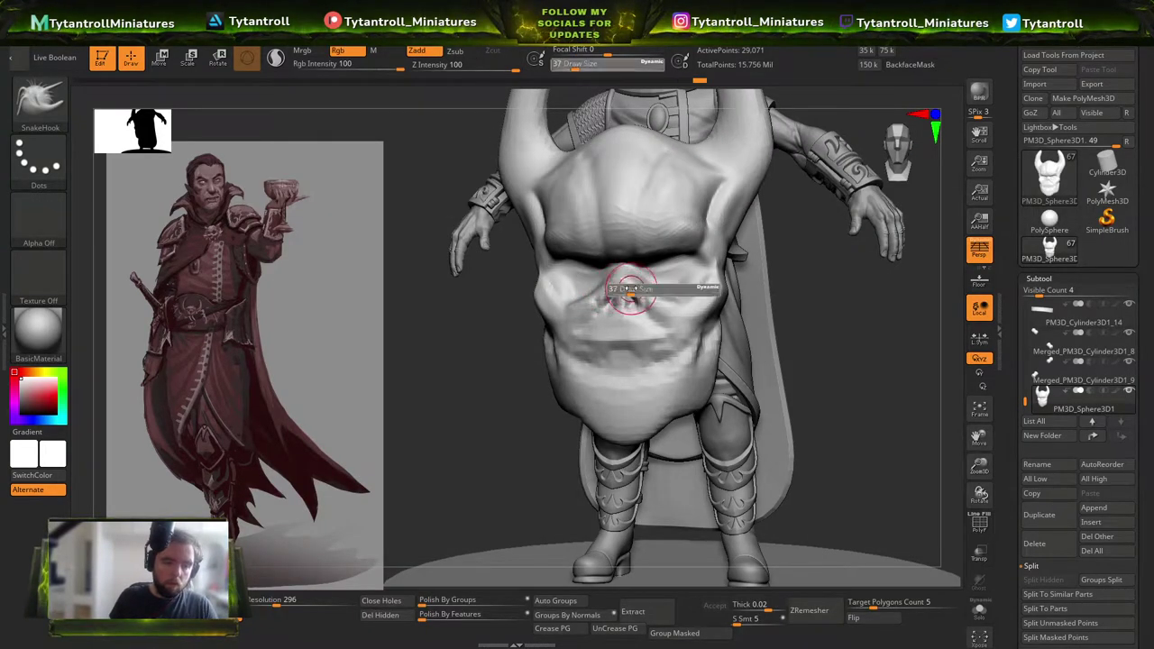
# Carve skull-like eye sockets and deepen the nose cavity with the DamStandard brush.
pyautogui.press('b')
pyautogui.moveTo(438, 370)
pyautogui.mouseDown(button='right')
pyautogui.moveTo(505, 393)
pyautogui.moveTo(541, 379)
pyautogui.mouseUp(button='right')
pyautogui.press('d')
pyautogui.press('s')
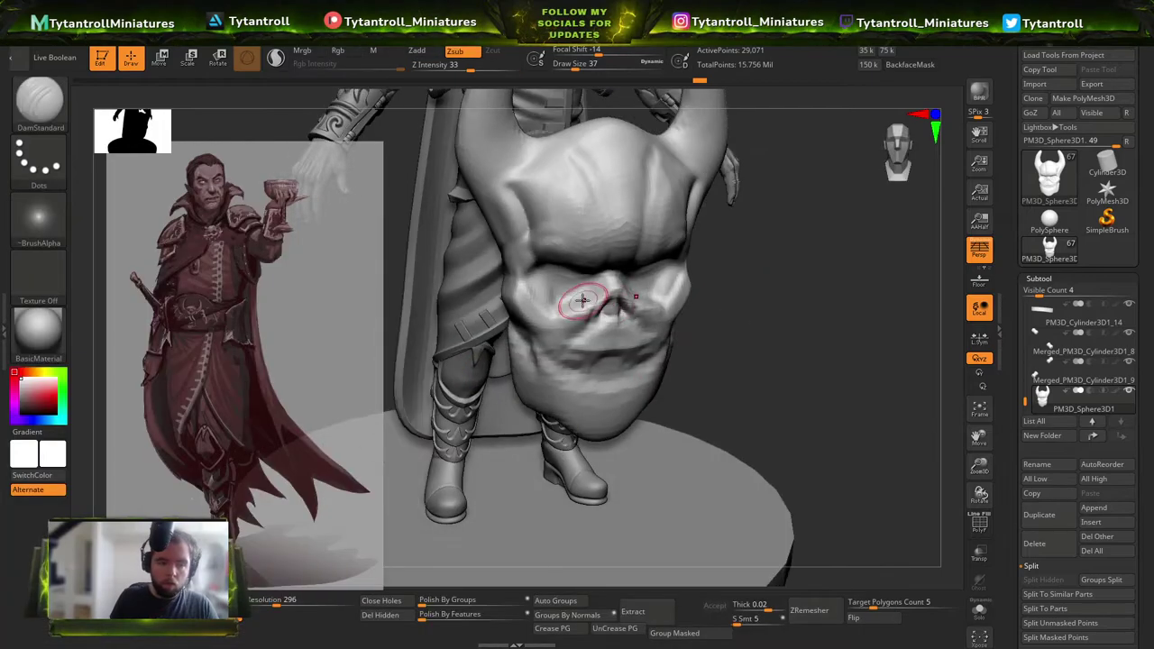
pyautogui.moveTo(590, 301); pyautogui.dragTo(567, 302)
pyautogui.moveTo(721, 298)
pyautogui.mouseDown(button='right')
pyautogui.moveTo(681, 277)
pyautogui.moveTo(635, 290)
pyautogui.mouseUp(button='right')
pyautogui.moveTo(793, 371)
pyautogui.keyDown('shift'); pyautogui.mouseDown(button='right')
pyautogui.moveTo(838, 391)
pyautogui.moveTo(857, 385)
pyautogui.mouseUp(button='right'); pyautogui.keyUp('shift')
pyautogui.moveTo(610, 252); pyautogui.dragTo(604, 268)
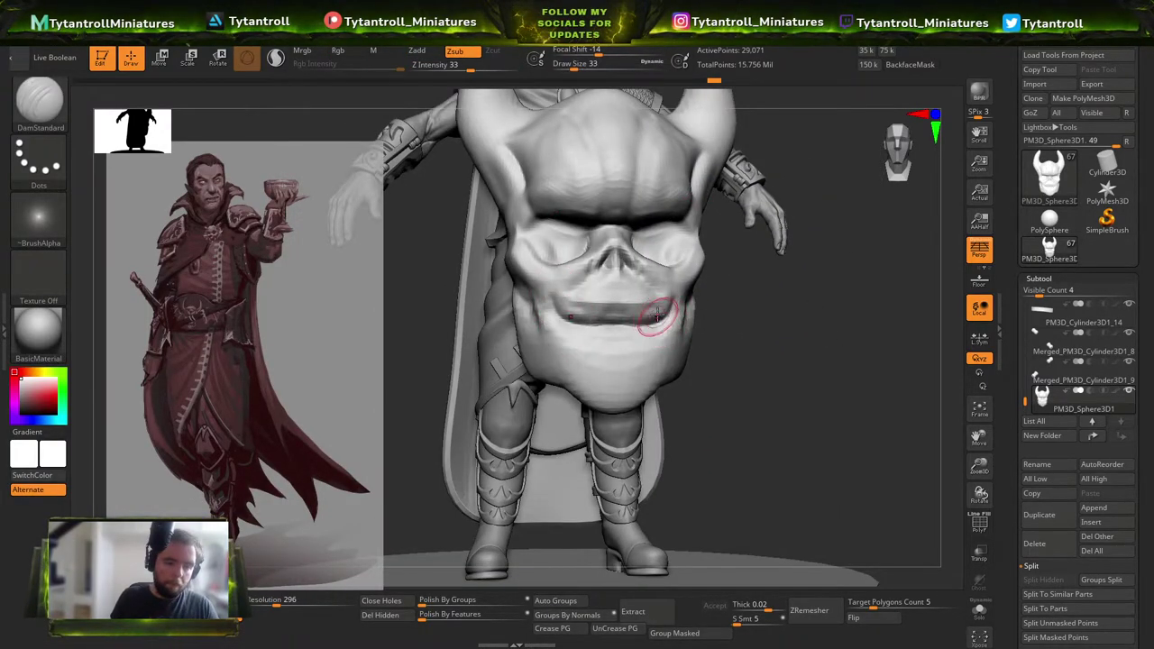
# Carve the mouth line and the creases running from its corners down to the chin with DamStandard.
pyautogui.moveTo(570, 318); pyautogui.dragTo(692, 309, button='right')
pyautogui.moveTo(637, 342)
pyautogui.mouseDown(button='right')
pyautogui.moveTo(829, 312)
pyautogui.moveTo(683, 291)
pyautogui.mouseUp(button='right')
pyautogui.moveTo(791, 306)
pyautogui.mouseDown(button='right')
pyautogui.moveTo(822, 310)
pyautogui.moveTo(731, 345)
pyautogui.mouseUp(button='right')
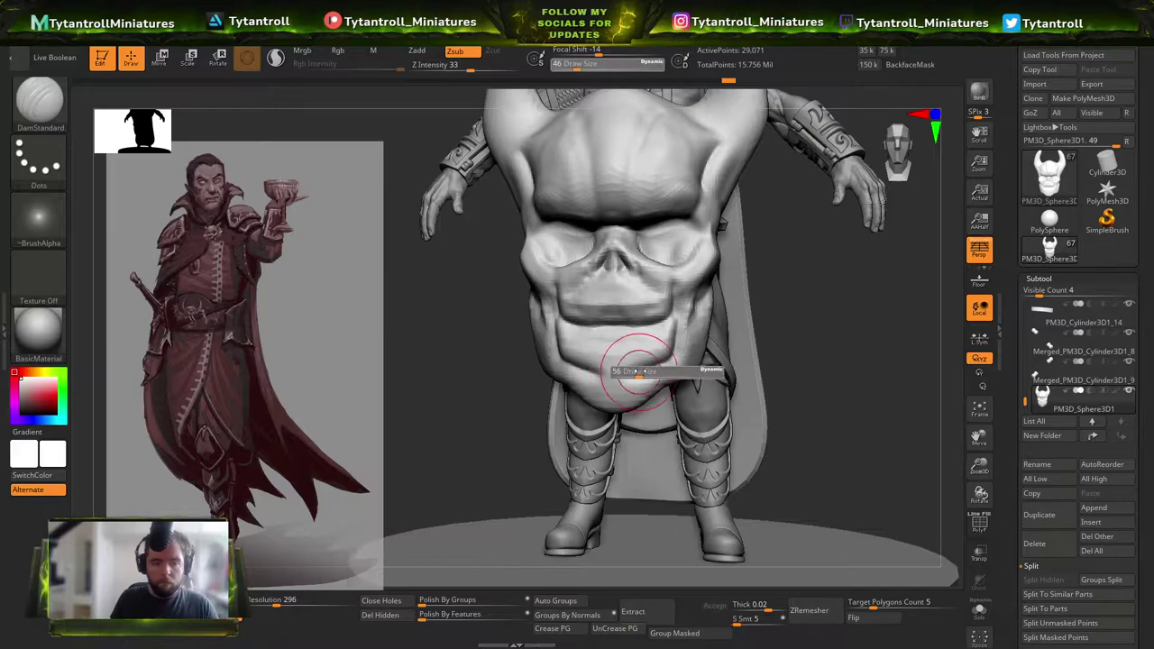
pyautogui.moveTo(557, 356); pyautogui.dragTo(584, 362, button='right')
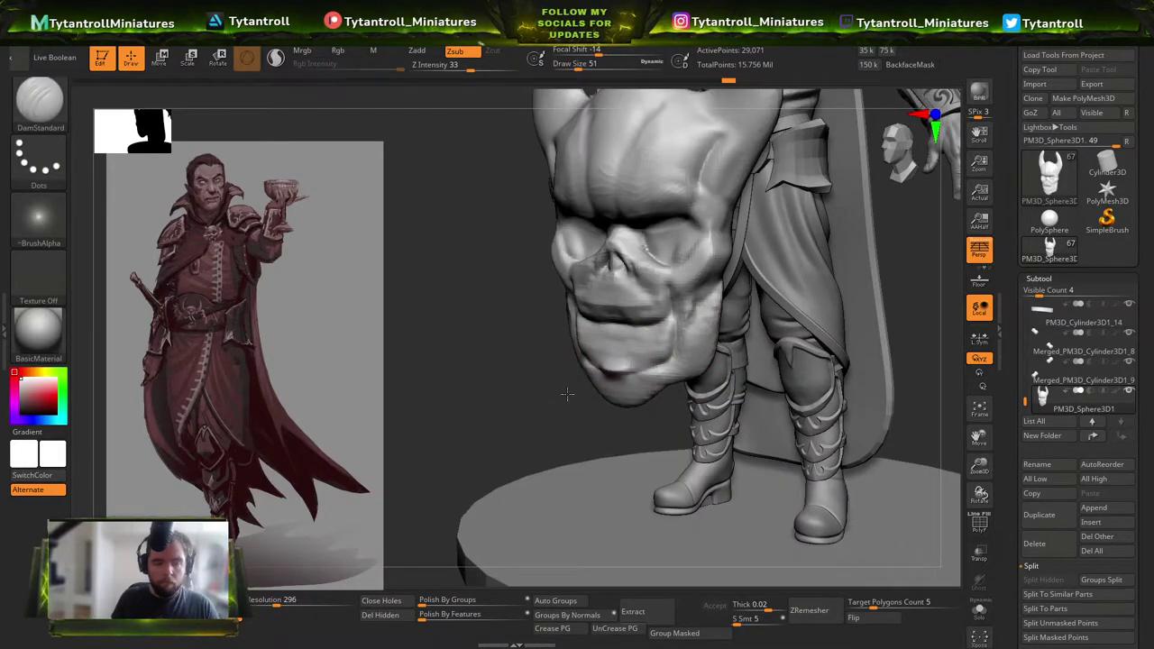
pyautogui.moveTo(558, 399); pyautogui.dragTo(640, 353, button='right')
# Build up the chin and jawline of the horned head with the Clay brush.
pyautogui.press('b')
pyautogui.press('c')
pyautogui.press('l')
pyautogui.moveTo(619, 292)
pyautogui.mouseDown(button='right')
pyautogui.moveTo(635, 312)
pyautogui.moveTo(753, 216)
pyautogui.moveTo(607, 351)
pyautogui.mouseUp(button='right')
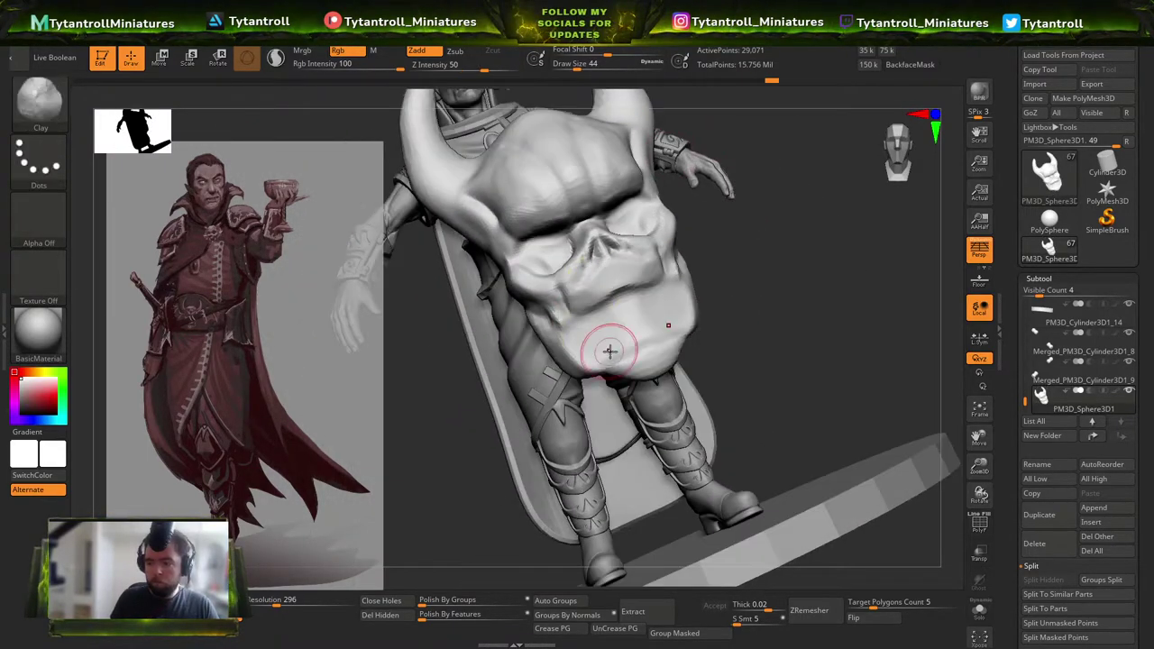
pyautogui.moveTo(660, 322); pyautogui.dragTo(685, 301, button='right')
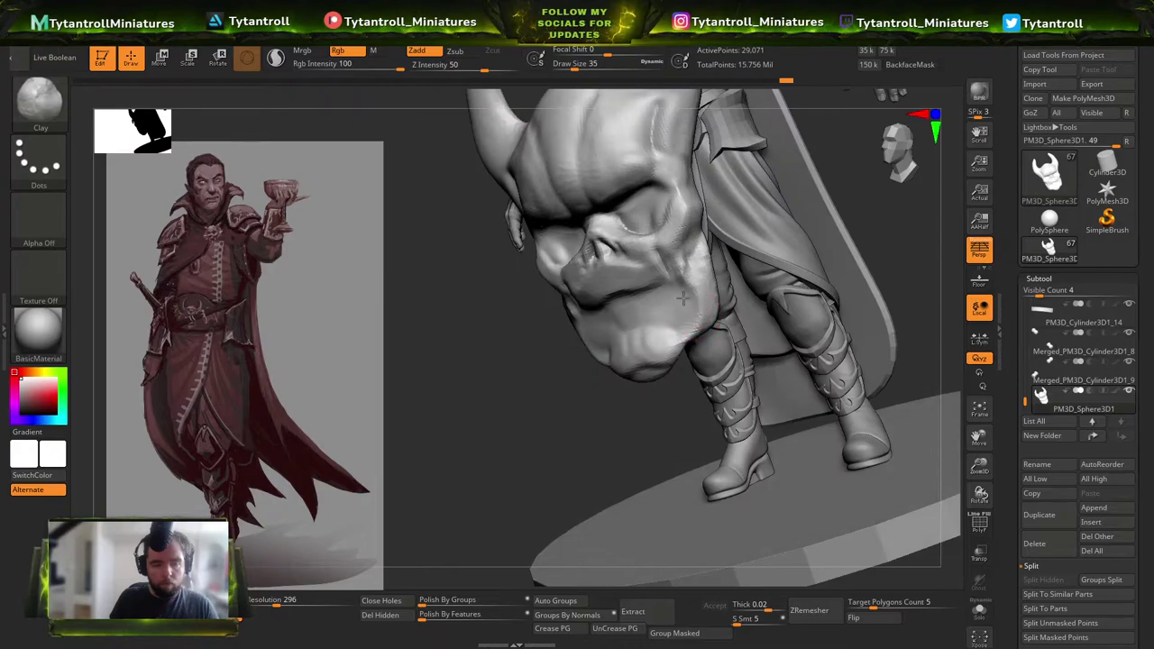
pyautogui.moveTo(643, 343)
pyautogui.mouseDown(button='right')
pyautogui.moveTo(553, 369)
pyautogui.moveTo(631, 270)
pyautogui.mouseUp(button='right')
# Pull the rear edge of the jaw downward with the SnakeHook brush at size 94.
pyautogui.press('b')
pyautogui.press('s')
pyautogui.press('h')
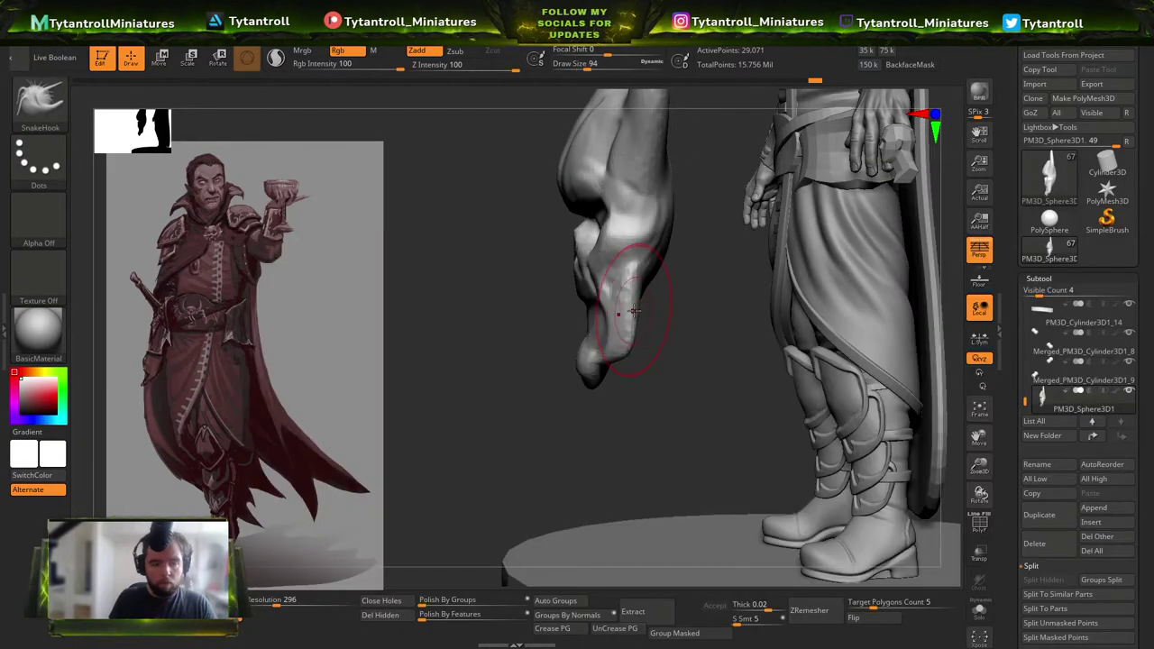
pyautogui.moveTo(647, 259); pyautogui.dragTo(644, 343)
pyautogui.moveTo(517, 404); pyautogui.dragTo(571, 326, button='right')
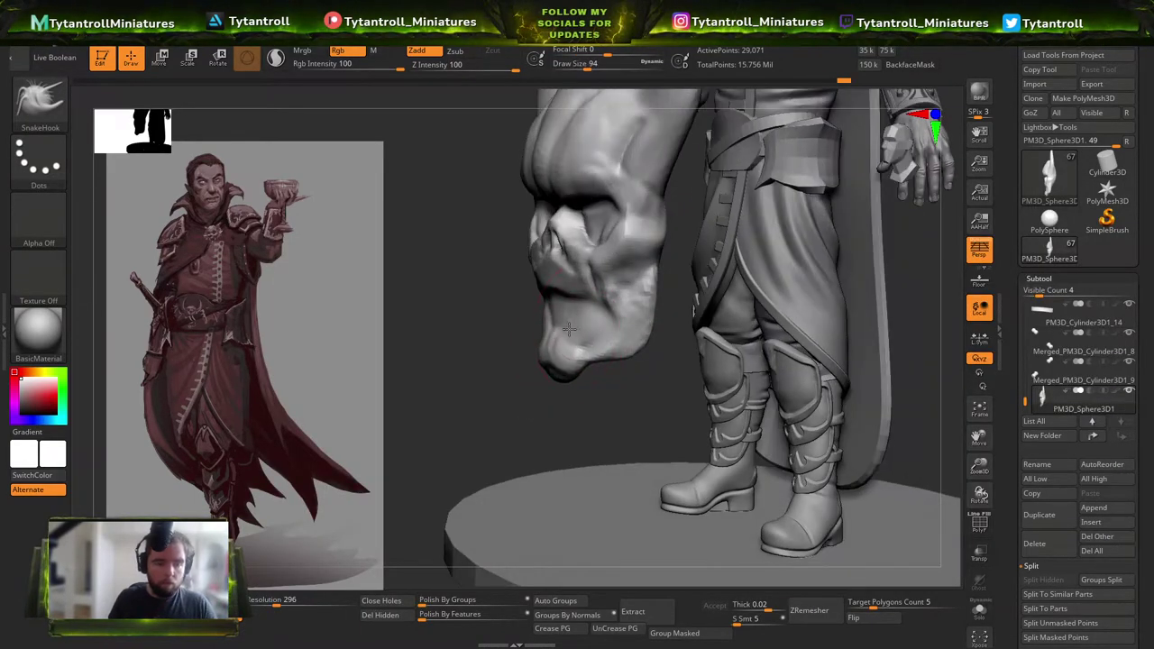
# Sharpen the upper jaw's edge around the mouth with the DamStandard brush at size 27.
pyautogui.moveTo(504, 387)
pyautogui.mouseDown(button='right')
pyautogui.moveTo(842, 322)
pyautogui.moveTo(730, 338)
pyautogui.mouseUp(button='right')
pyautogui.press('b')
pyautogui.press('d')
pyautogui.press('s')
pyautogui.press('s')
pyautogui.moveTo(595, 345); pyautogui.dragTo(582, 346)
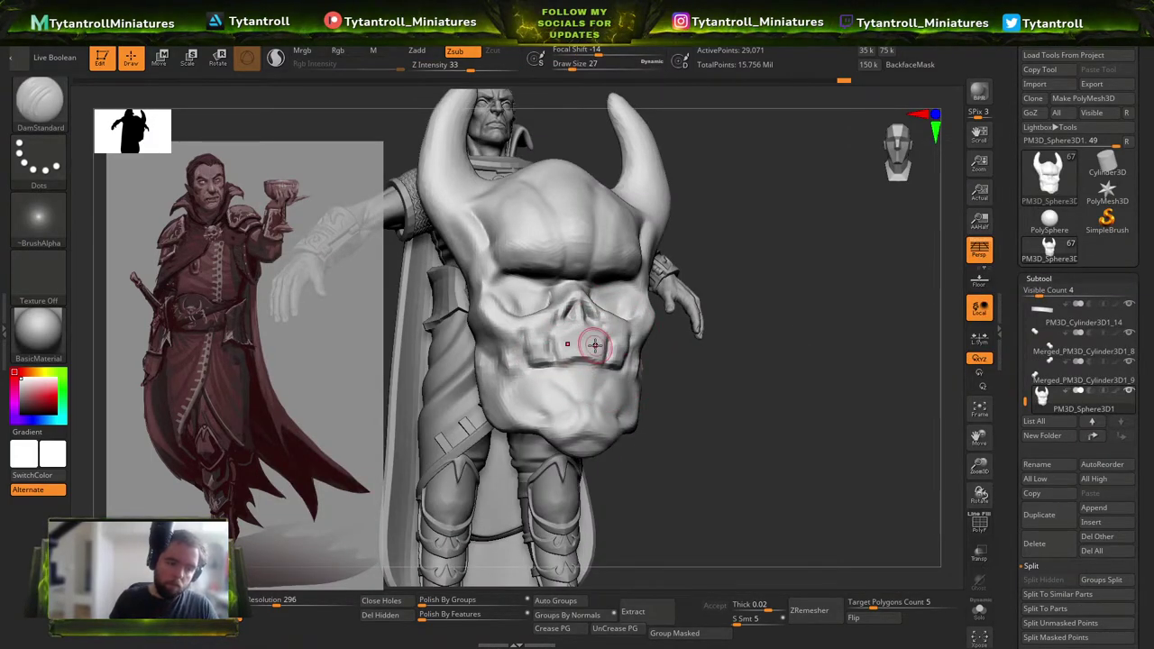
# Subdivide the horned head once to get finer detail for the teeth.
pyautogui.moveTo(828, 364)
pyautogui.keyDown('ctrl'); pyautogui.mouseDown(button='right')
pyautogui.moveTo(848, 580)
pyautogui.moveTo(902, 507)
pyautogui.mouseUp(button='right'); pyautogui.keyUp('ctrl')
pyautogui.hotkey('ctrl', 'd')
pyautogui.moveTo(706, 352)
pyautogui.keyDown('ctrl'); pyautogui.mouseDown(button='right')
pyautogui.moveTo(763, 456)
pyautogui.moveTo(811, 487)
pyautogui.mouseUp(button='right'); pyautogui.keyUp('ctrl')
# Carve a long pointed upper fang at each side of the mouth with DamStandard at about size 13.
pyautogui.press('b')
pyautogui.press('d')
pyautogui.press('s')
pyautogui.moveTo(937, 428)
pyautogui.mouseDown(button='right')
pyautogui.moveTo(968, 438)
pyautogui.moveTo(904, 426)
pyautogui.moveTo(902, 436)
pyautogui.mouseUp(button='right')
pyautogui.press('b')
pyautogui.press('d')
pyautogui.press('s')
pyautogui.press('s')
pyautogui.moveTo(594, 350)
pyautogui.mouseDown()
pyautogui.moveTo(600, 431)
pyautogui.moveTo(594, 423)
pyautogui.mouseUp()
pyautogui.press('s')
pyautogui.moveTo(566, 377); pyautogui.dragTo(587, 445)
pyautogui.press('s')
pyautogui.moveTo(618, 374); pyautogui.dragTo(595, 444)
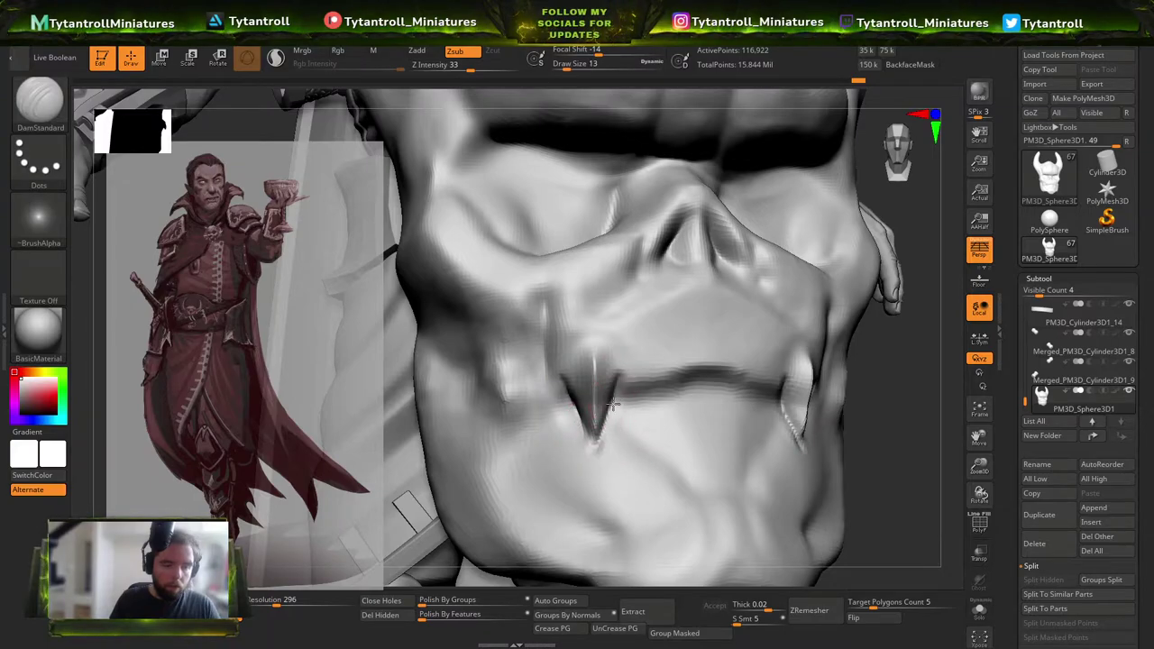
# Carve smaller pointed upper teeth between the two fangs with the DamStandard brush.
pyautogui.keyDown('shift'); pyautogui.moveTo(910, 417); pyautogui.dragTo(865, 396, button='right'); pyautogui.keyUp('shift')
pyautogui.press('s')
pyautogui.moveTo(638, 404); pyautogui.dragTo(642, 404)
pyautogui.moveTo(644, 364); pyautogui.dragTo(649, 445)
pyautogui.hotkey('ctrl', 'z')
pyautogui.press('s')
pyautogui.moveTo(641, 404); pyautogui.dragTo(638, 404)
pyautogui.moveTo(619, 368); pyautogui.dragTo(649, 443)
pyautogui.moveTo(650, 443)
pyautogui.mouseDown()
pyautogui.moveTo(671, 364)
pyautogui.moveTo(683, 444)
pyautogui.mouseUp()
pyautogui.hotkey('ctrl', 'z')
pyautogui.moveTo(695, 372)
pyautogui.mouseDown()
pyautogui.moveTo(683, 438)
pyautogui.moveTo(705, 368)
pyautogui.mouseUp()
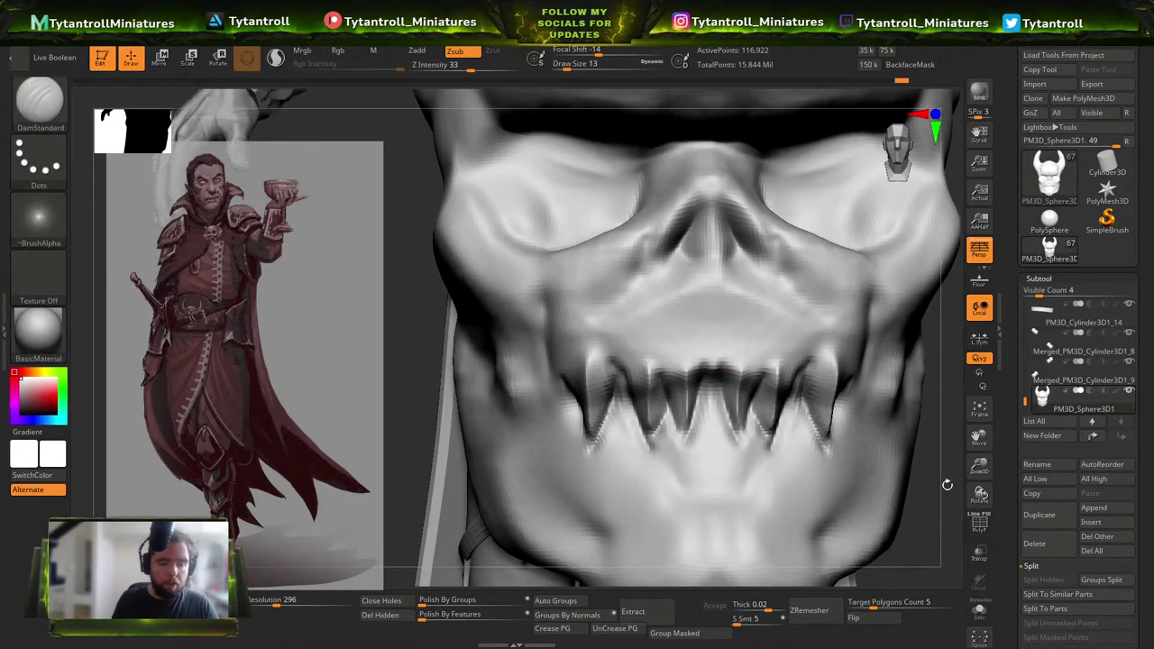
# Outline the rounded gum edges around the roots of the upper teeth with DamStandard at size 12.
pyautogui.moveTo(706, 370); pyautogui.dragTo(760, 382, button='right')
pyautogui.moveTo(762, 369); pyautogui.dragTo(859, 362)
pyautogui.hotkey('ctrl', 'z')
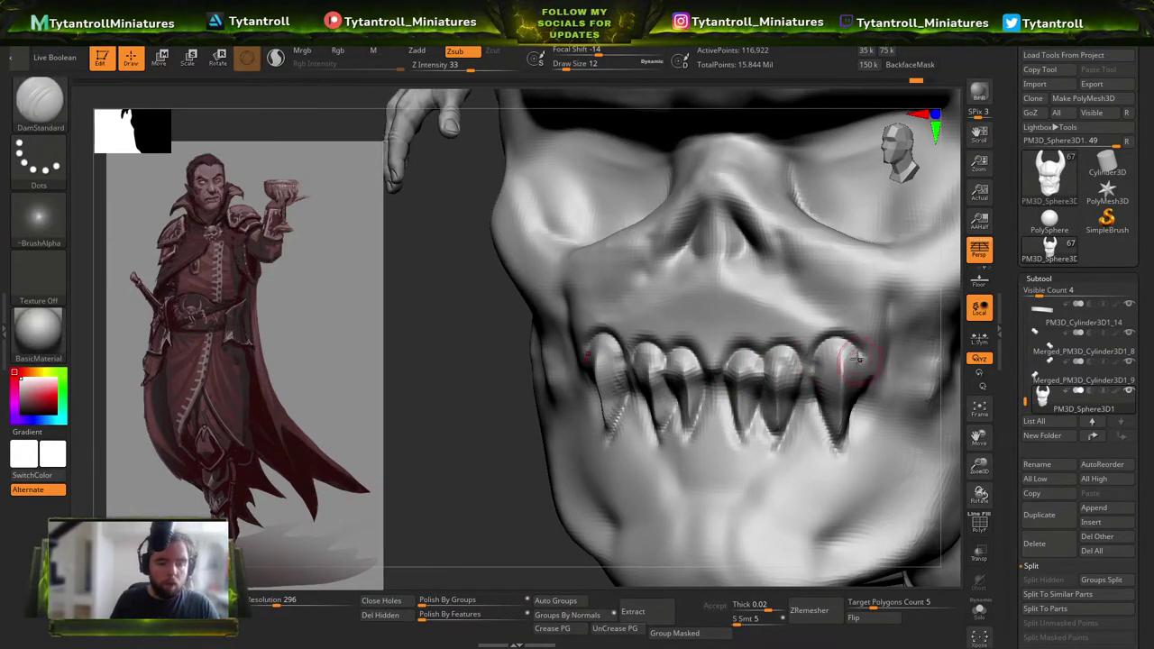
pyautogui.moveTo(822, 365); pyautogui.dragTo(889, 413, button='right')
# Carve an upward-pointing lower fang on each side of the jaw with the DamStandard brush.
pyautogui.moveTo(510, 417)
pyautogui.mouseDown()
pyautogui.moveTo(525, 378)
pyautogui.moveTo(557, 424)
pyautogui.mouseUp()
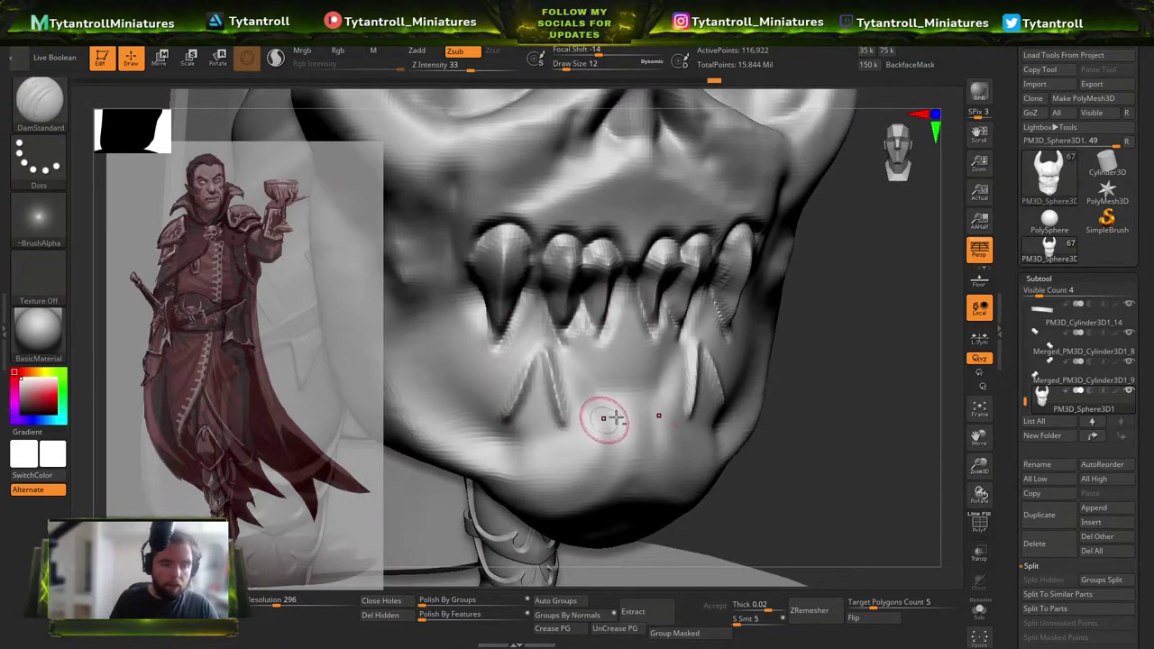
pyautogui.moveTo(898, 375); pyautogui.dragTo(863, 373)
pyautogui.press(']')
pyautogui.moveTo(537, 359); pyautogui.dragTo(533, 439)
pyautogui.press('s')
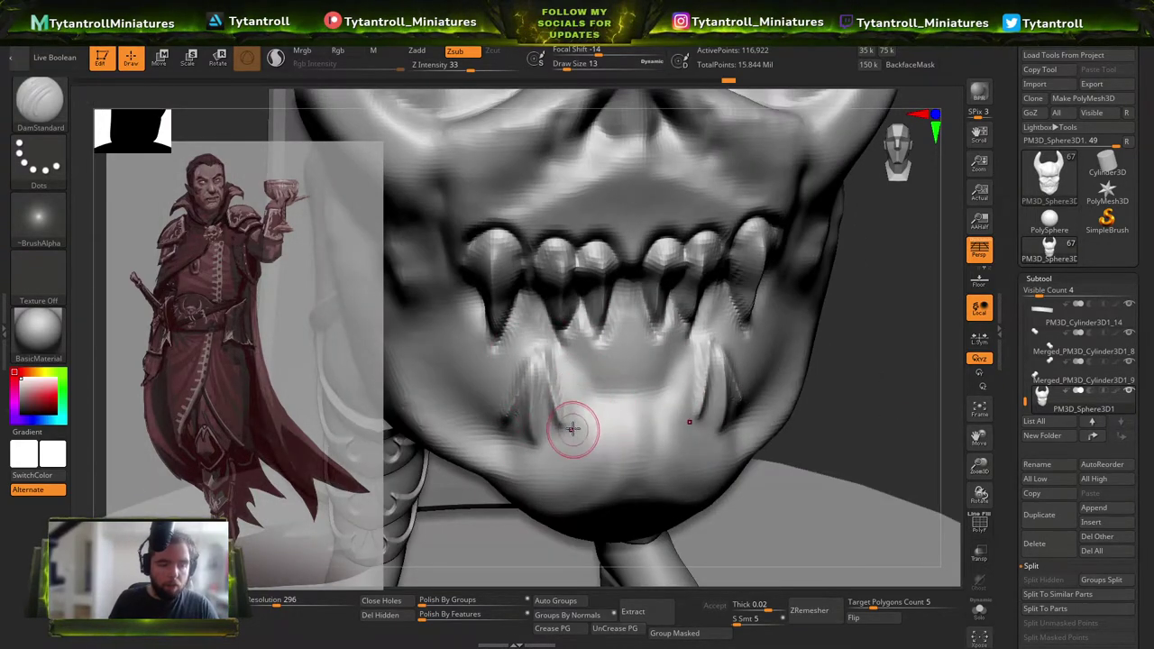
pyautogui.moveTo(618, 424); pyautogui.dragTo(617, 432)
pyautogui.moveTo(811, 311); pyautogui.dragTo(778, 260, button='right')
pyautogui.hotkey('ctrl', 'z')
pyautogui.hotkey('ctrl', 'z')
pyautogui.moveTo(580, 430)
pyautogui.mouseDown()
pyautogui.moveTo(587, 373)
pyautogui.moveTo(617, 429)
pyautogui.mouseUp()
pyautogui.hotkey('ctrl', 'z')
pyautogui.hotkey('ctrl', 'z')
pyautogui.hotkey('ctrl', 'z')
# Carve two pointed middle teeth between the lower fangs and fill them out with the Clay brush at size 14.
pyautogui.moveTo(901, 342)
pyautogui.mouseDown()
pyautogui.moveTo(858, 340)
pyautogui.moveTo(898, 336)
pyautogui.mouseUp()
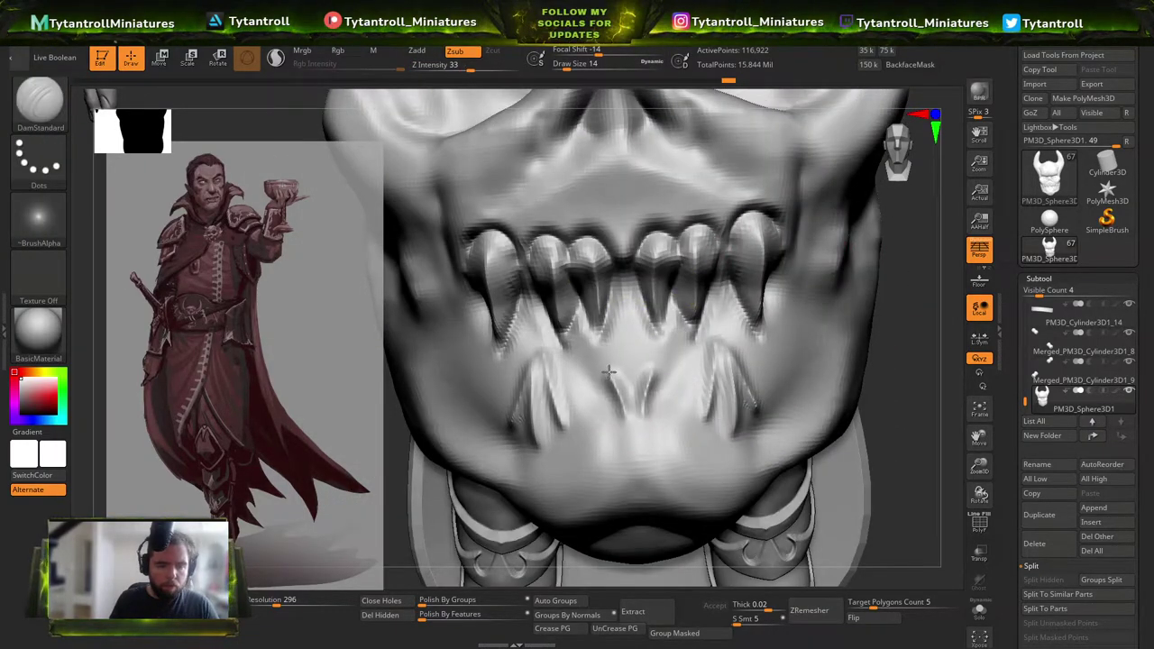
pyautogui.keyDown('shift'); pyautogui.moveTo(597, 437); pyautogui.dragTo(626, 399); pyautogui.keyUp('shift')
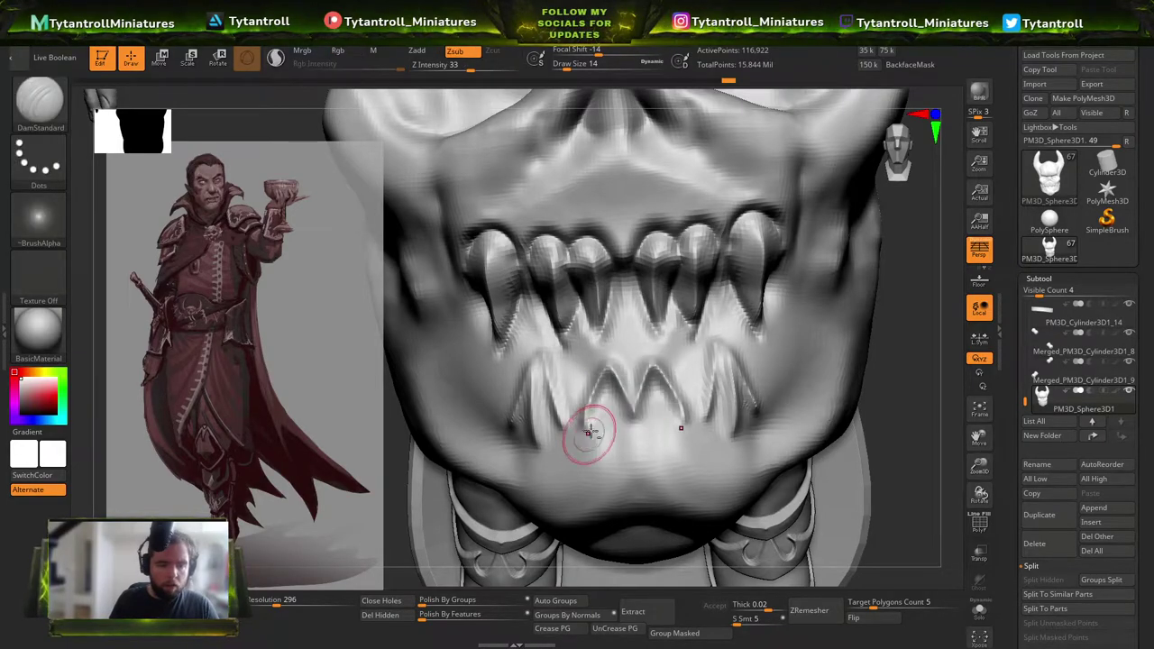
pyautogui.press('b')
pyautogui.click(82, 219)
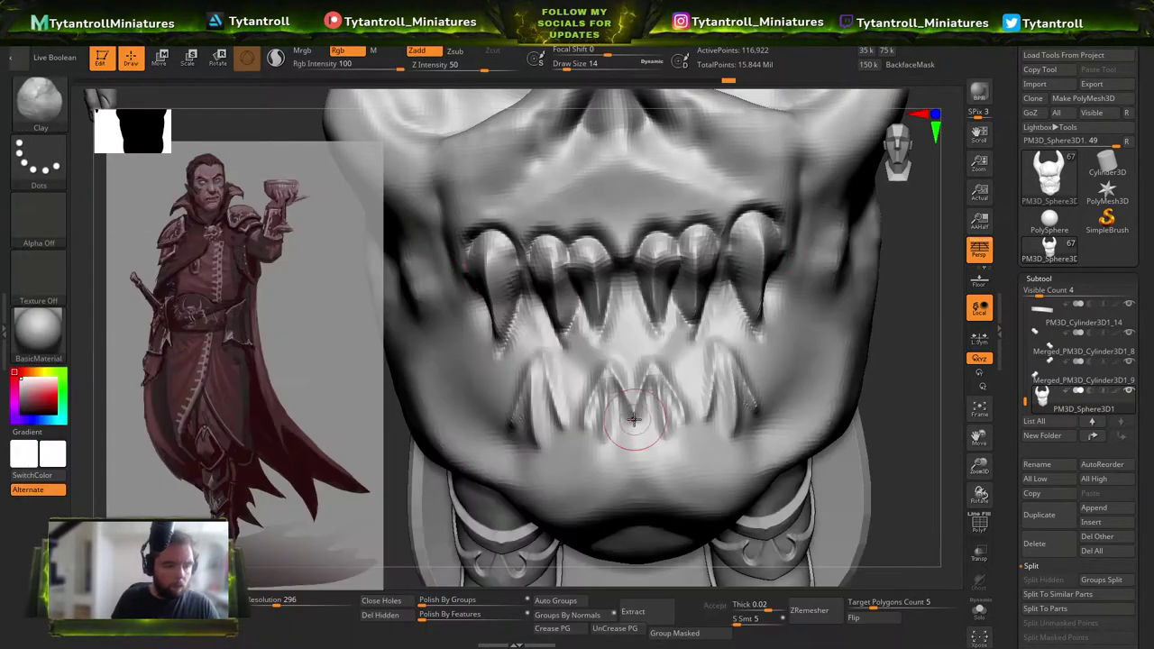
pyautogui.press('b')
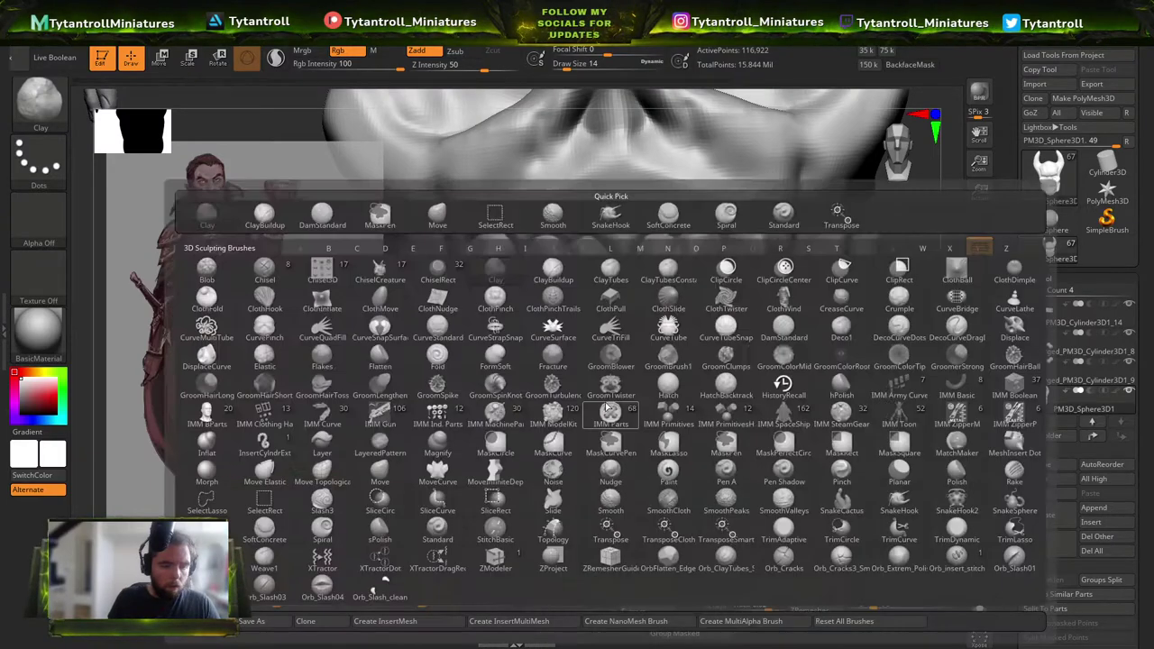
# Deepen the outlines of the lower fangs with DamStandard at size 16 and smooth the carving.
pyautogui.press('d')
pyautogui.press('s')
pyautogui.moveTo(904, 362)
pyautogui.mouseDown()
pyautogui.moveTo(717, 379)
pyautogui.moveTo(783, 411)
pyautogui.mouseUp()
pyautogui.moveTo(747, 356); pyautogui.dragTo(773, 422)
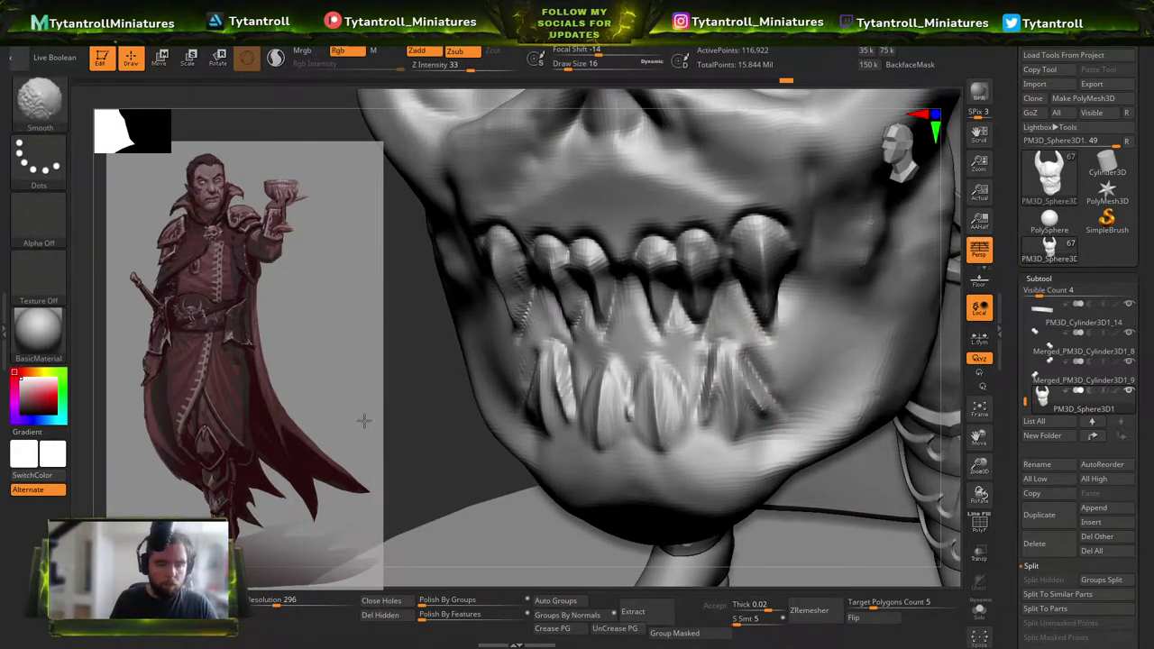
pyautogui.keyDown('shift'); pyautogui.moveTo(364, 427); pyautogui.dragTo(297, 393); pyautogui.keyUp('shift')
# Build up the chin and the lower edge of the jaw with the Standard brush at size 37.
pyautogui.moveTo(879, 430)
pyautogui.mouseDown()
pyautogui.moveTo(908, 328)
pyautogui.moveTo(888, 303)
pyautogui.mouseUp()
pyautogui.press('b')
pyautogui.press('s')
pyautogui.press('t')
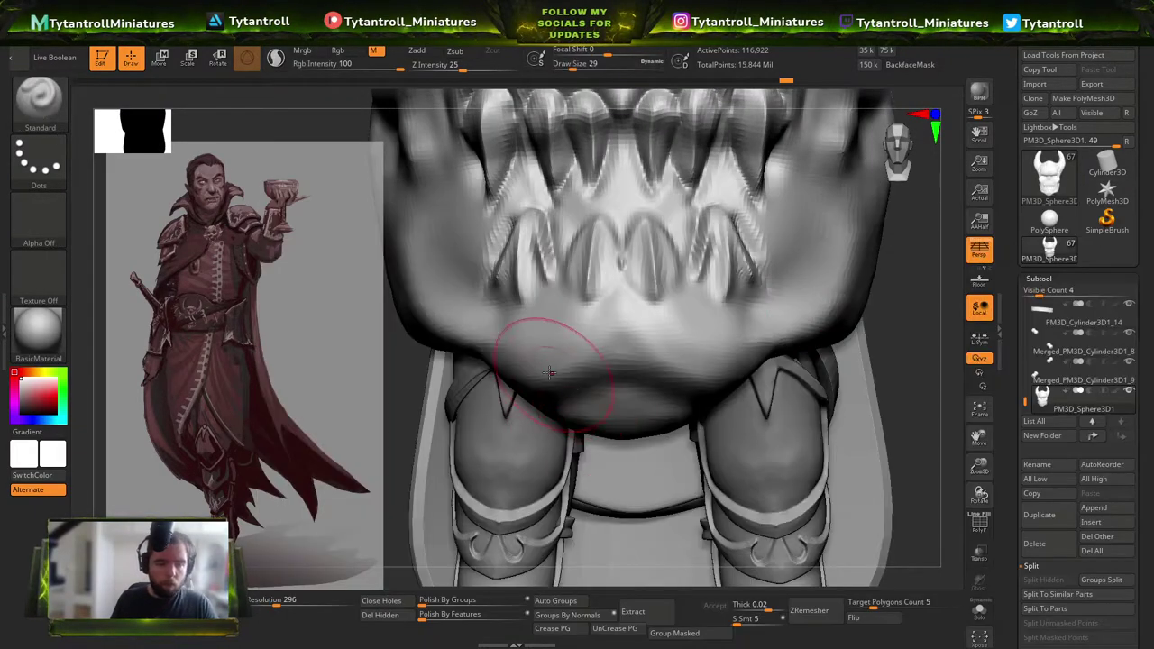
pyautogui.moveTo(958, 373)
pyautogui.mouseDown()
pyautogui.moveTo(907, 361)
pyautogui.moveTo(687, 366)
pyautogui.mouseUp()
pyautogui.moveTo(481, 396); pyautogui.dragTo(847, 391)
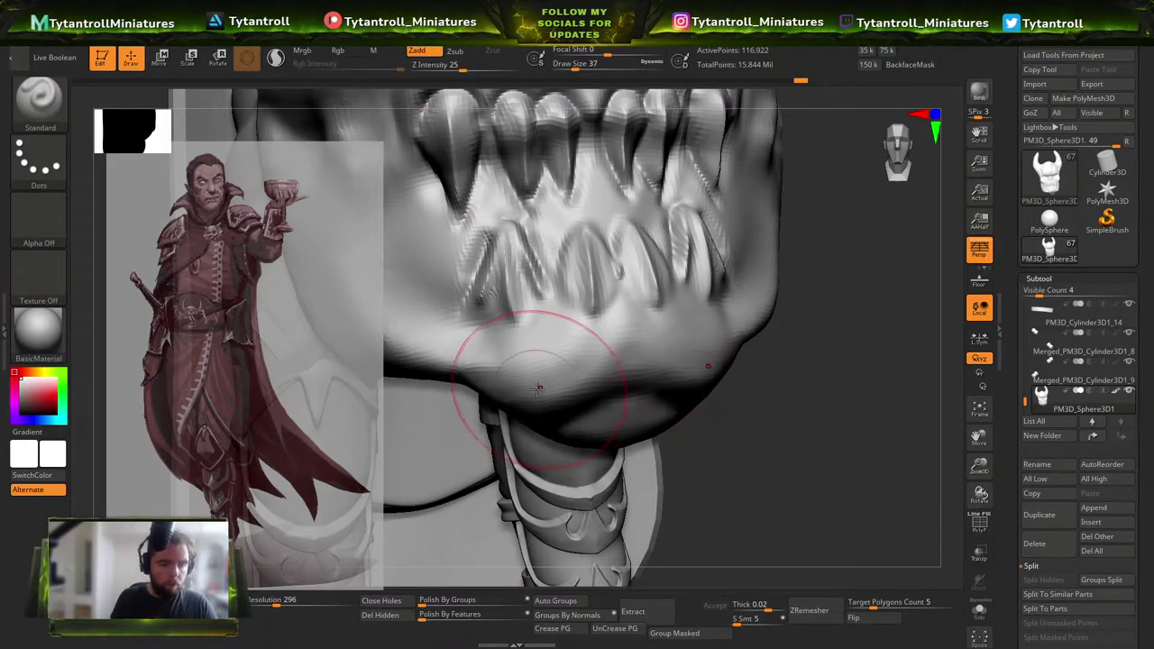
pyautogui.moveTo(824, 368); pyautogui.dragTo(726, 347)
pyautogui.moveTo(442, 392); pyautogui.dragTo(544, 363)
pyautogui.moveTo(901, 374); pyautogui.dragTo(740, 372)
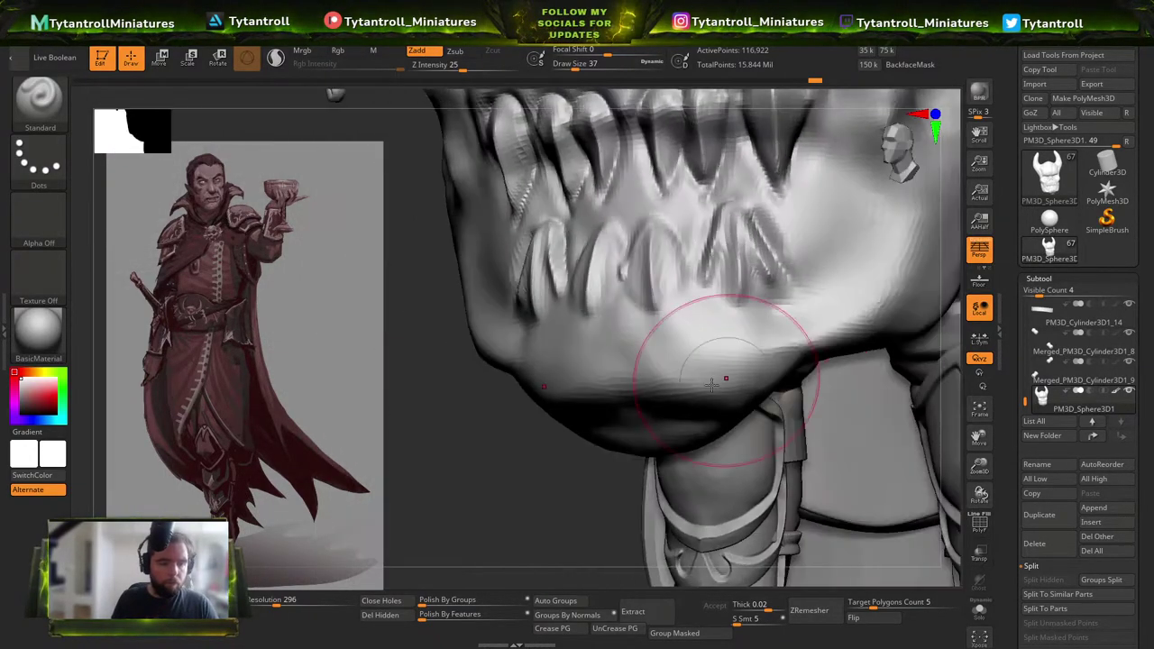
# Flatten the lower front of the chin with the TrimDynamic brush at size 27.
pyautogui.press('b')
pyautogui.press('t')
pyautogui.press('d')
pyautogui.moveTo(644, 394)
pyautogui.mouseDown()
pyautogui.moveTo(651, 423)
pyautogui.moveTo(570, 402)
pyautogui.mouseUp()
pyautogui.moveTo(462, 437); pyautogui.dragTo(466, 481)
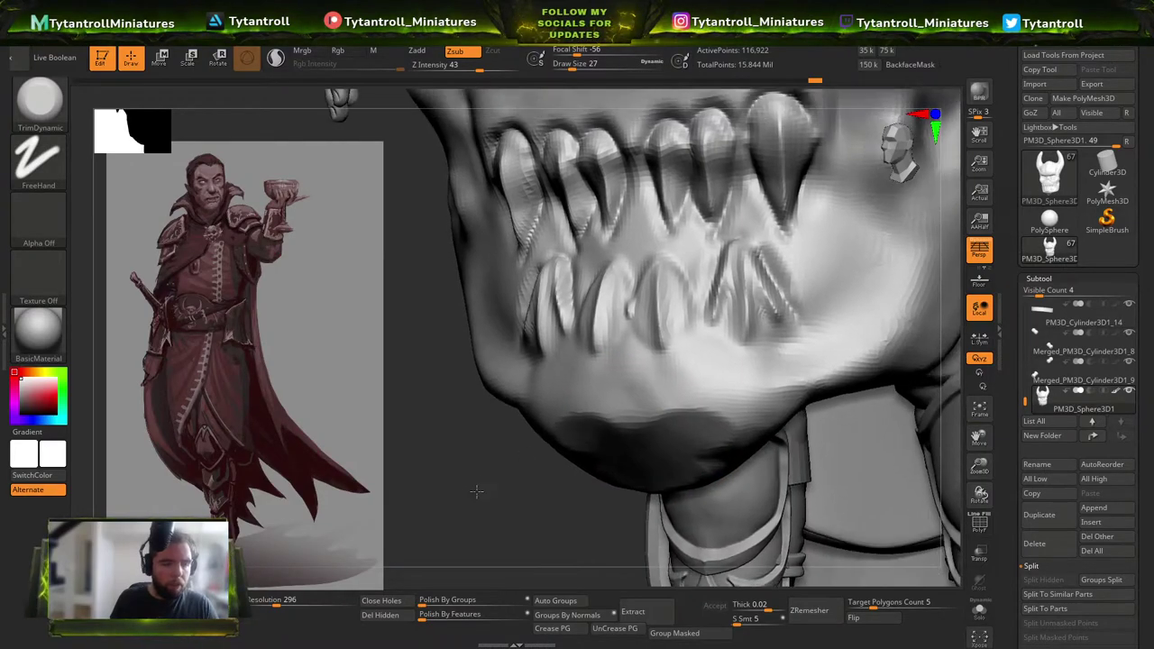
# Build up rounded roots beneath the two middle lower teeth with the Clay brush at size 16.
pyautogui.press('b')
pyautogui.click(55, 209)
pyautogui.click(65, 125)
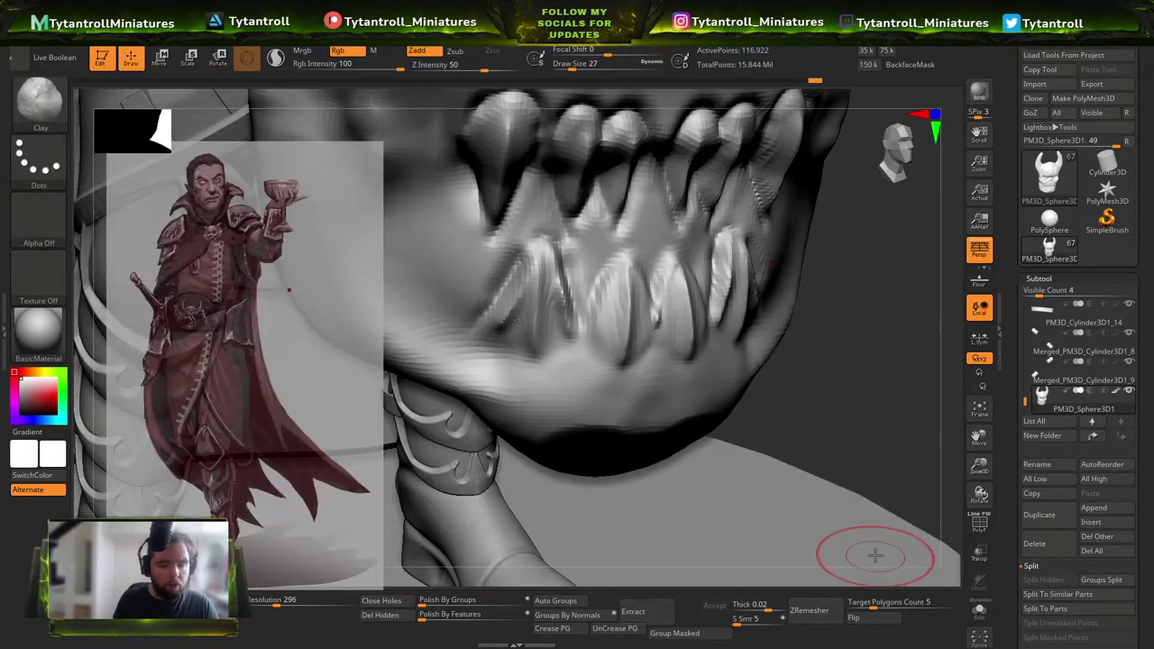
pyautogui.moveTo(875, 554); pyautogui.dragTo(820, 527)
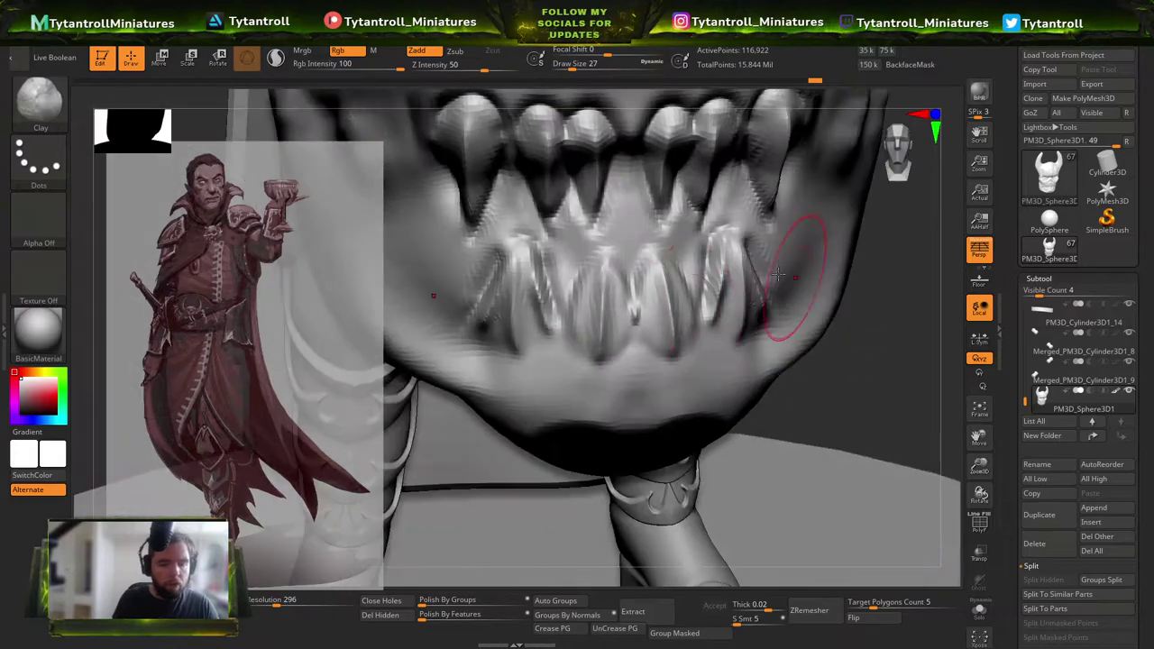
pyautogui.moveTo(888, 383)
pyautogui.mouseDown()
pyautogui.moveTo(940, 363)
pyautogui.moveTo(937, 383)
pyautogui.mouseUp()
pyautogui.moveTo(631, 405); pyautogui.dragTo(667, 399)
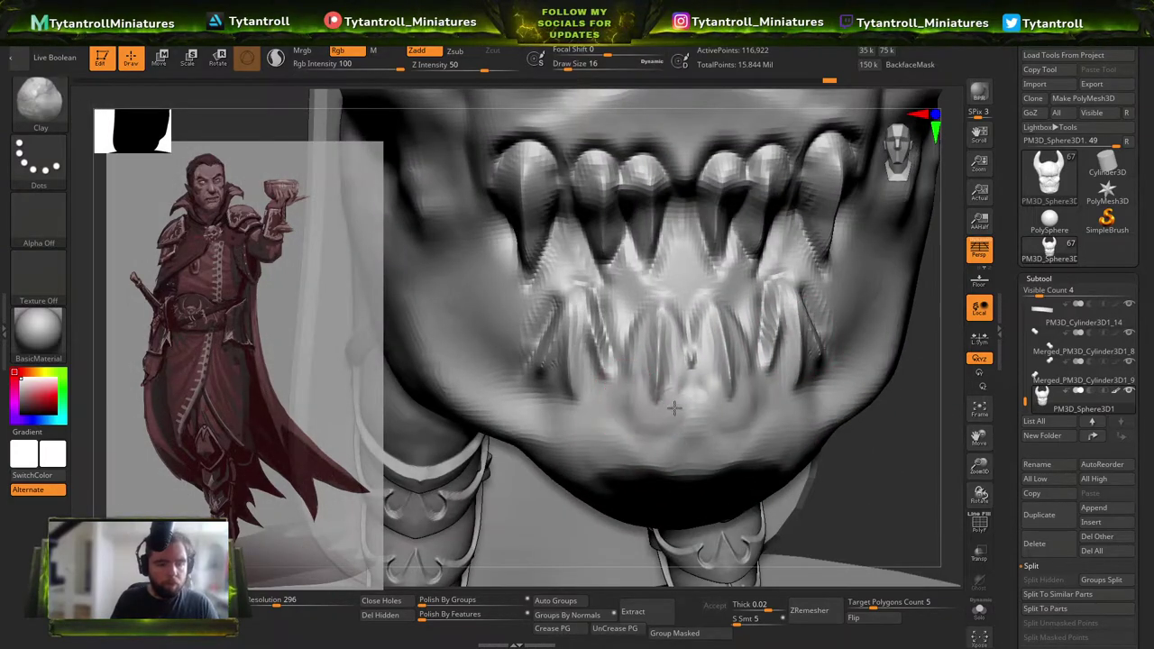
# Subdivide the skull mesh once and outline the rounded bases of the middle lower teeth with DamStandard at size 7.
pyautogui.press('b')
pyautogui.press('d')
pyautogui.press('s')
pyautogui.hotkey('ctrl', 'd')
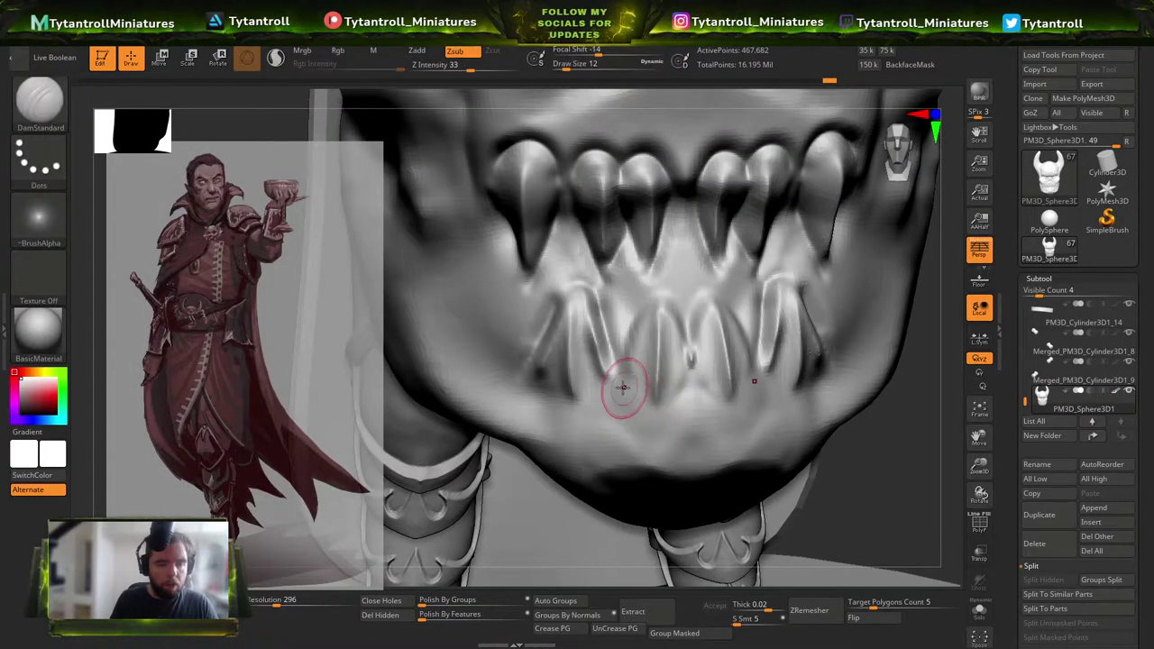
pyautogui.moveTo(888, 437); pyautogui.dragTo(753, 379)
pyautogui.press('[')
pyautogui.moveTo(729, 314); pyautogui.dragTo(749, 384)
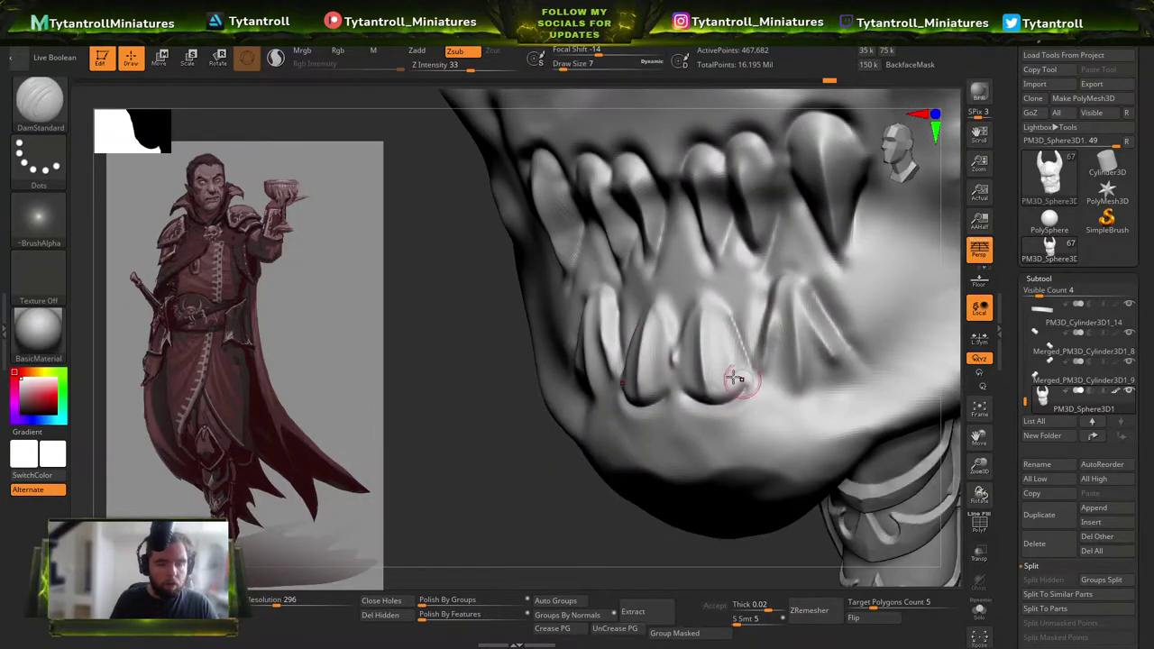
pyautogui.moveTo(509, 424); pyautogui.dragTo(631, 393)
pyautogui.moveTo(682, 358); pyautogui.dragTo(703, 294)
# Sharpen the side edges and pointed tips of the lower teeth with the size 7 DamStandard brush.
pyautogui.moveTo(884, 407); pyautogui.dragTo(721, 304, button='right')
pyautogui.moveTo(721, 304); pyautogui.dragTo(762, 381)
pyautogui.moveTo(763, 381)
pyautogui.mouseDown(button='right')
pyautogui.moveTo(497, 420)
pyautogui.moveTo(645, 367)
pyautogui.mouseUp(button='right')
pyautogui.moveTo(622, 323); pyautogui.dragTo(640, 402)
pyautogui.moveTo(518, 402); pyautogui.dragTo(622, 343, button='right')
pyautogui.moveTo(620, 319); pyautogui.dragTo(556, 412)
pyautogui.moveTo(766, 388); pyautogui.dragTo(663, 350, button='right')
# Fill out the lower fangs and middle teeth with the Clay brush at size 13.
pyautogui.press('b')
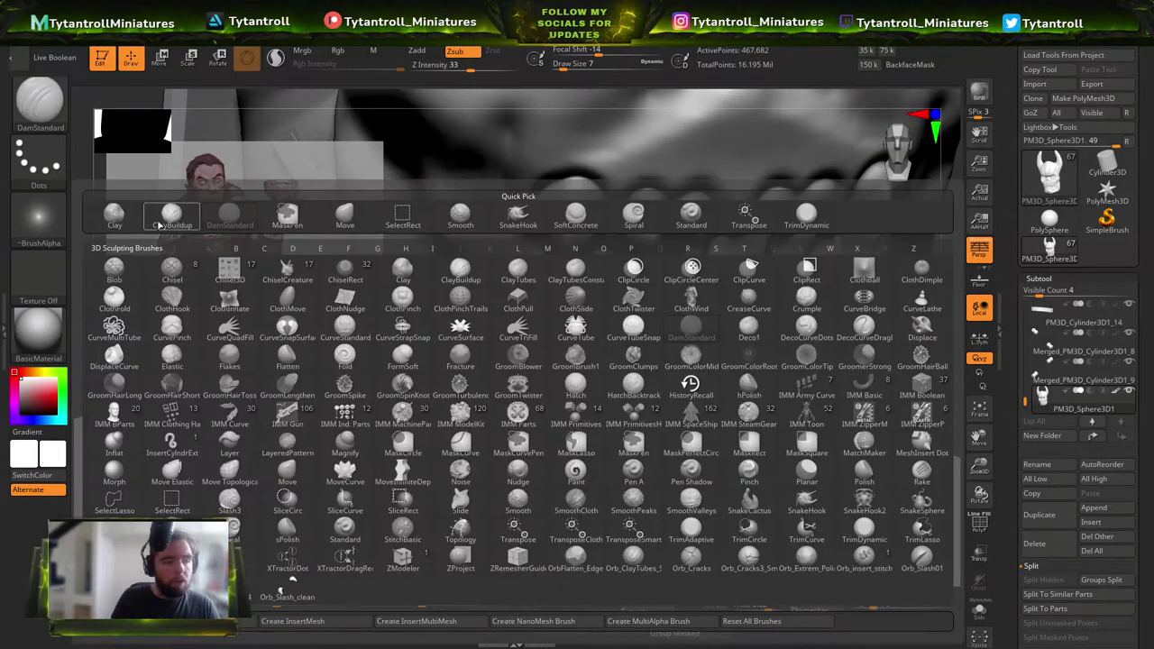
pyautogui.click(435, 264)
pyautogui.press('[')
pyautogui.moveTo(568, 330); pyautogui.dragTo(552, 369)
pyautogui.moveTo(938, 423)
pyautogui.mouseDown()
pyautogui.moveTo(943, 387)
pyautogui.moveTo(932, 377)
pyautogui.mouseUp()
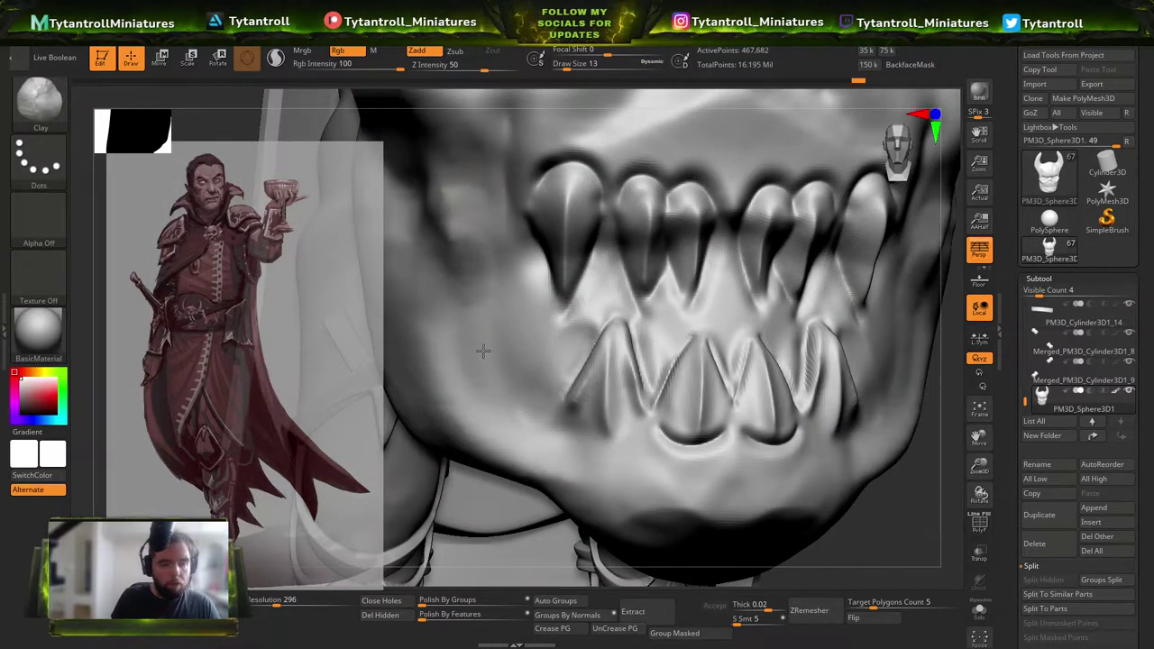
# Examine the whole skull from front and three-quarter views to judge its overall shape.
pyautogui.press(']')
pyautogui.press(']')
pyautogui.press(']')
pyautogui.press('f')
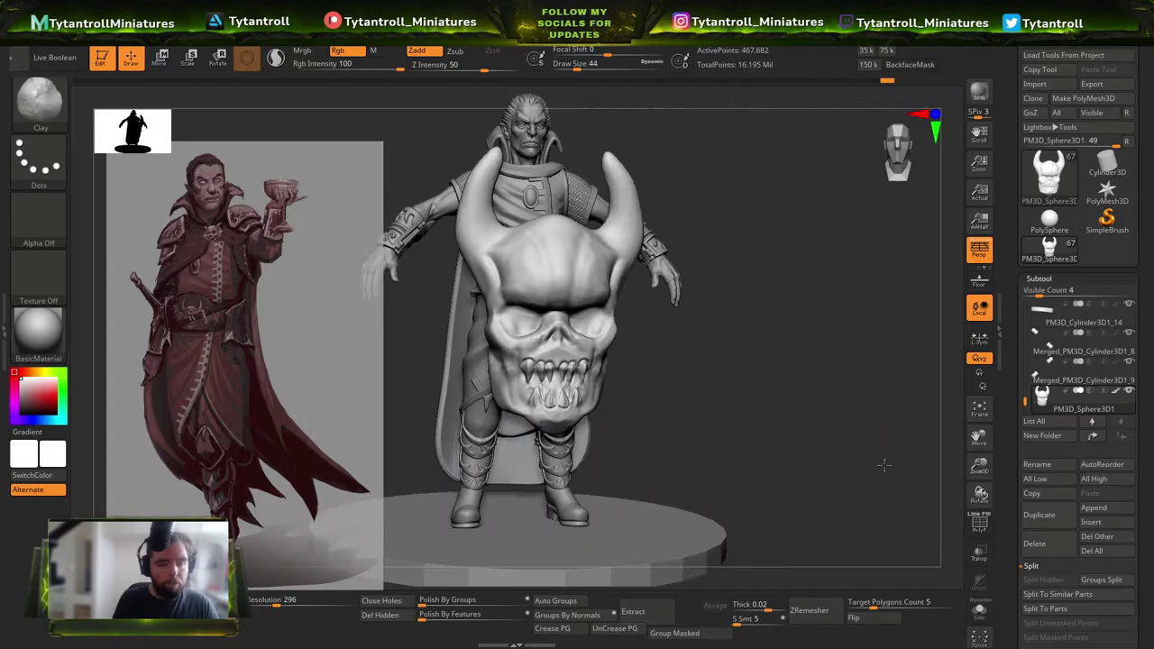
pyautogui.moveTo(742, 327); pyautogui.dragTo(676, 311)
pyautogui.press('b')
pyautogui.press('t')
pyautogui.press('d')
pyautogui.press('s')
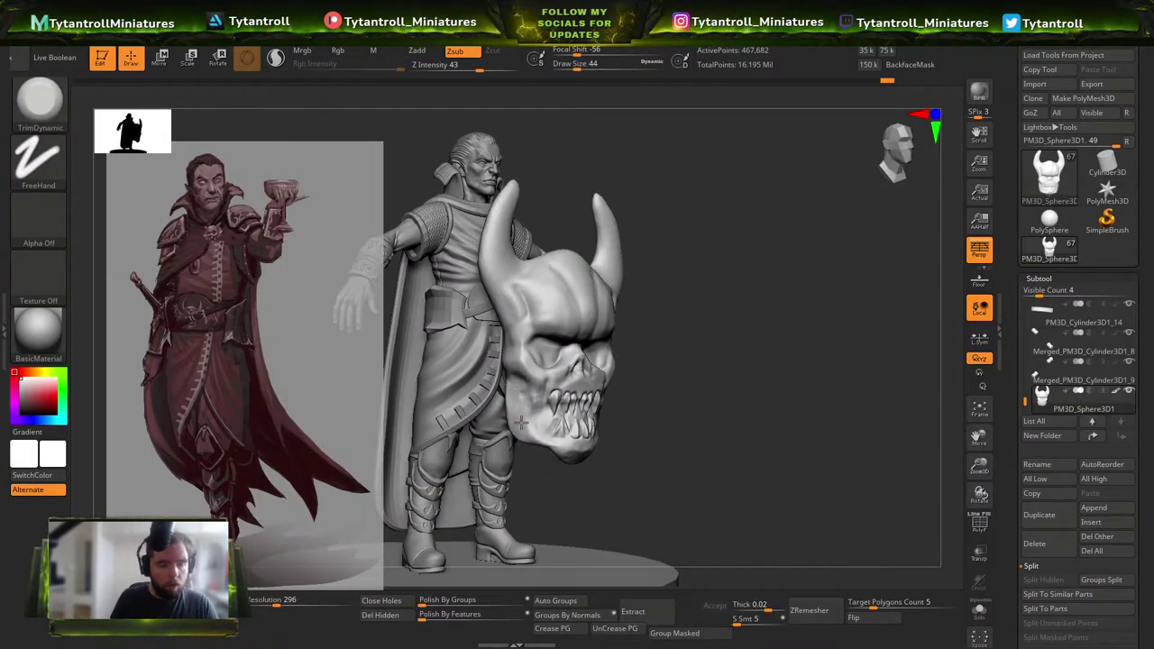
pyautogui.moveTo(749, 399)
pyautogui.mouseDown()
pyautogui.moveTo(668, 401)
pyautogui.moveTo(718, 192)
pyautogui.mouseUp()
pyautogui.moveTo(731, 167)
pyautogui.keyDown('ctrl'); pyautogui.mouseDown(button='right')
pyautogui.moveTo(527, 369)
pyautogui.moveTo(574, 262)
pyautogui.mouseUp(button='right'); pyautogui.keyUp('ctrl')
pyautogui.moveTo(836, 421)
pyautogui.mouseDown()
pyautogui.moveTo(824, 425)
pyautogui.moveTo(772, 363)
pyautogui.mouseUp()
# Carve creases running up from the brow across the forehead with the Orb_Cracks brush.
pyautogui.press('b')
pyautogui.press('o')
pyautogui.press('e')
pyautogui.press('b')
pyautogui.press('o')
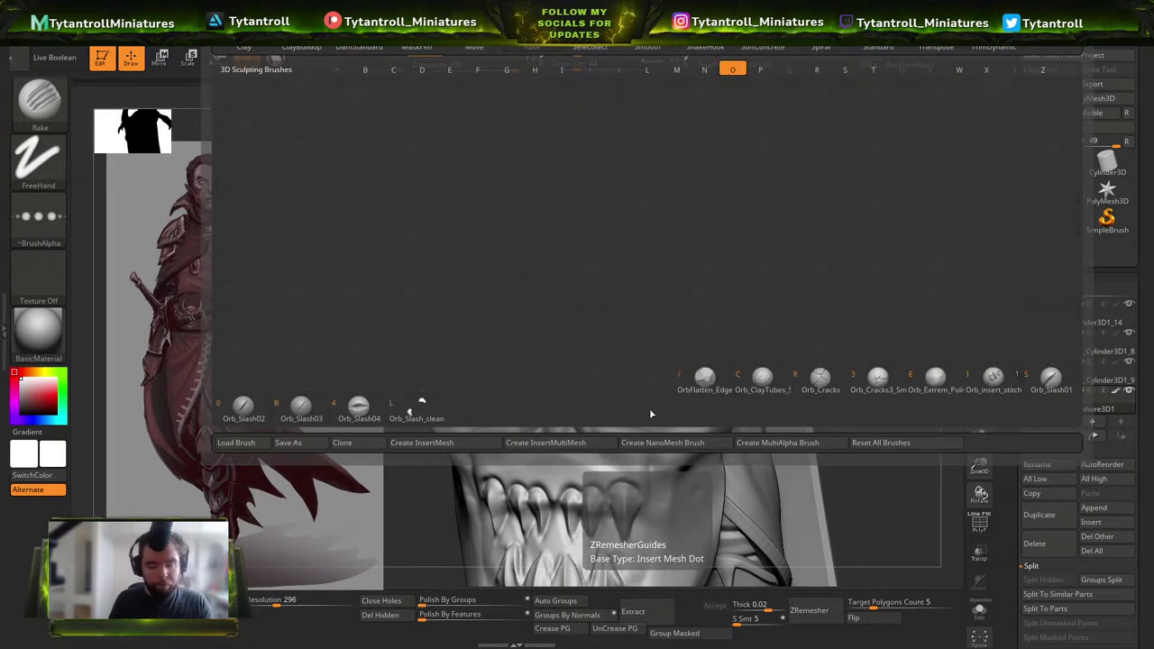
pyautogui.press('r')
pyautogui.press(']')
pyautogui.press(']')
pyautogui.press('[')
pyautogui.moveTo(580, 349); pyautogui.dragTo(656, 219)
pyautogui.moveTo(840, 193); pyautogui.dragTo(783, 241)
pyautogui.moveTo(633, 263); pyautogui.dragTo(583, 381)
# Deepen the temple grooves beside the horn bases with Orb_Cracks at size 59 and plane them with TrimDynamic.
pyautogui.press('[')
pyautogui.press('[')
pyautogui.press('[')
pyautogui.moveTo(595, 412)
pyautogui.mouseDown(button='right')
pyautogui.moveTo(823, 381)
pyautogui.moveTo(578, 325)
pyautogui.mouseUp(button='right')
pyautogui.moveTo(872, 403); pyautogui.dragTo(797, 345)
pyautogui.press(']')
pyautogui.press(']')
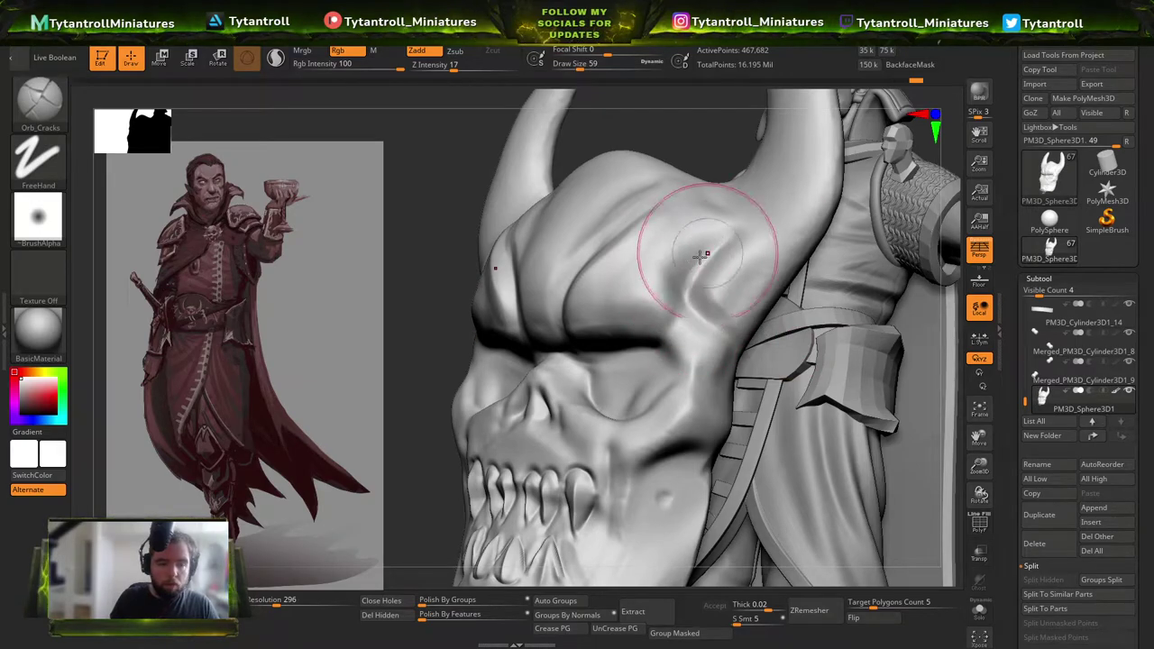
pyautogui.moveTo(712, 251); pyautogui.dragTo(716, 241)
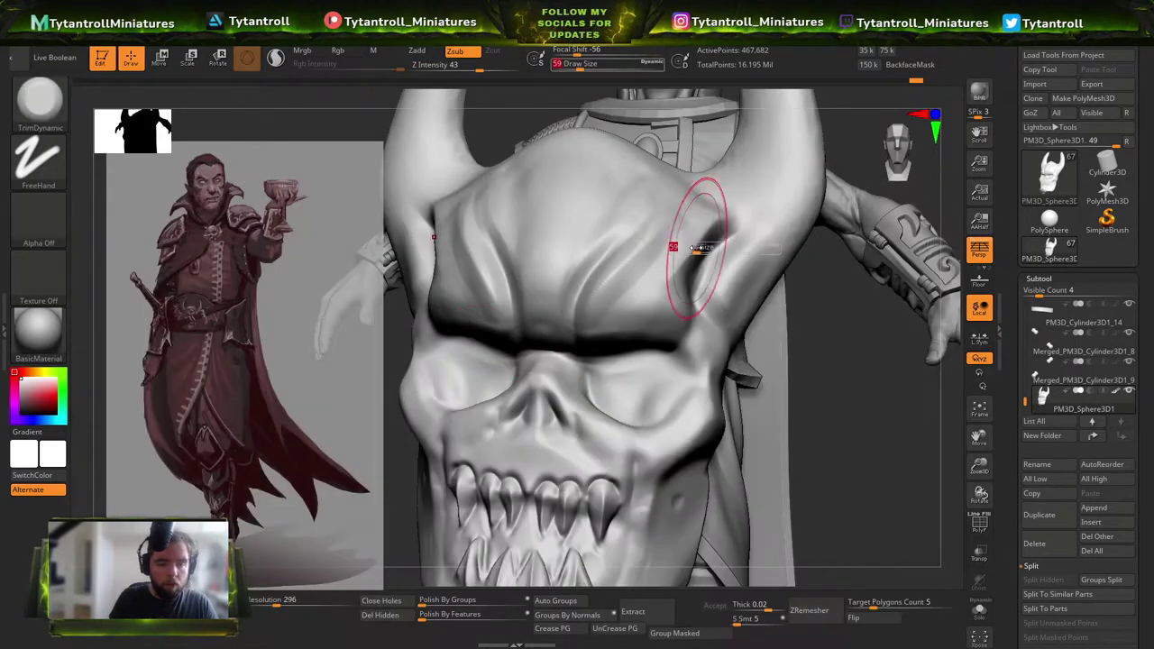
pyautogui.moveTo(865, 388); pyautogui.dragTo(893, 430, button='right')
pyautogui.moveTo(894, 431); pyautogui.dragTo(873, 383)
# Reshape the inner eye sockets under the brow with the SnakeHook brush.
pyautogui.press('b')
pyautogui.press('s')
pyautogui.press('h')
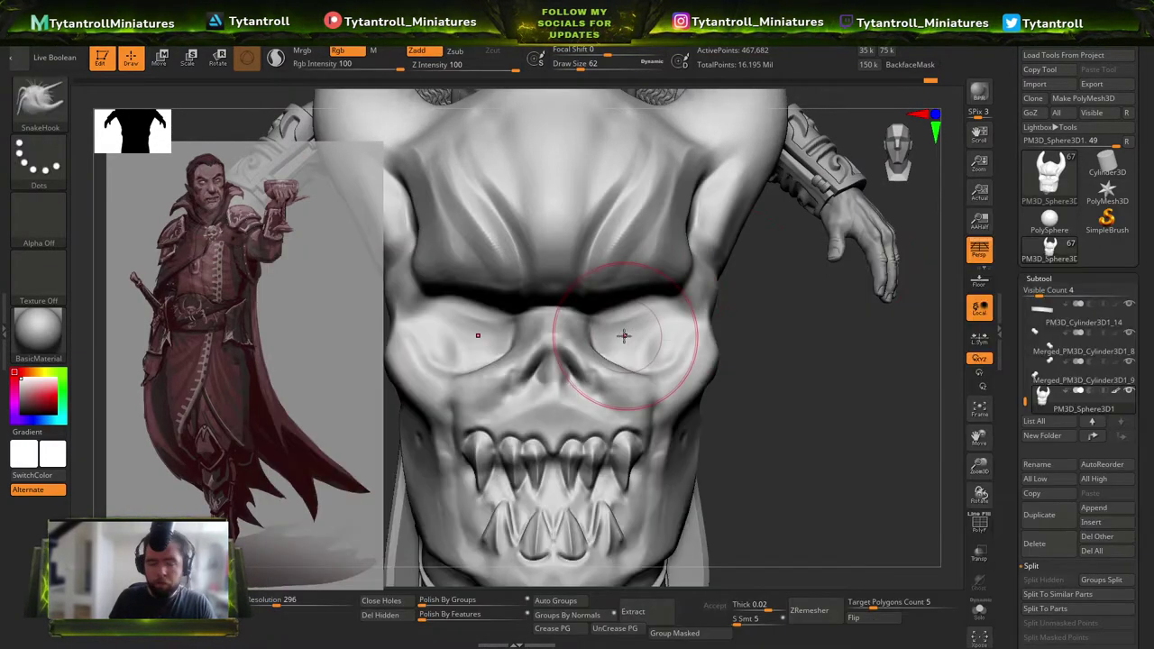
pyautogui.moveTo(582, 322); pyautogui.dragTo(609, 314)
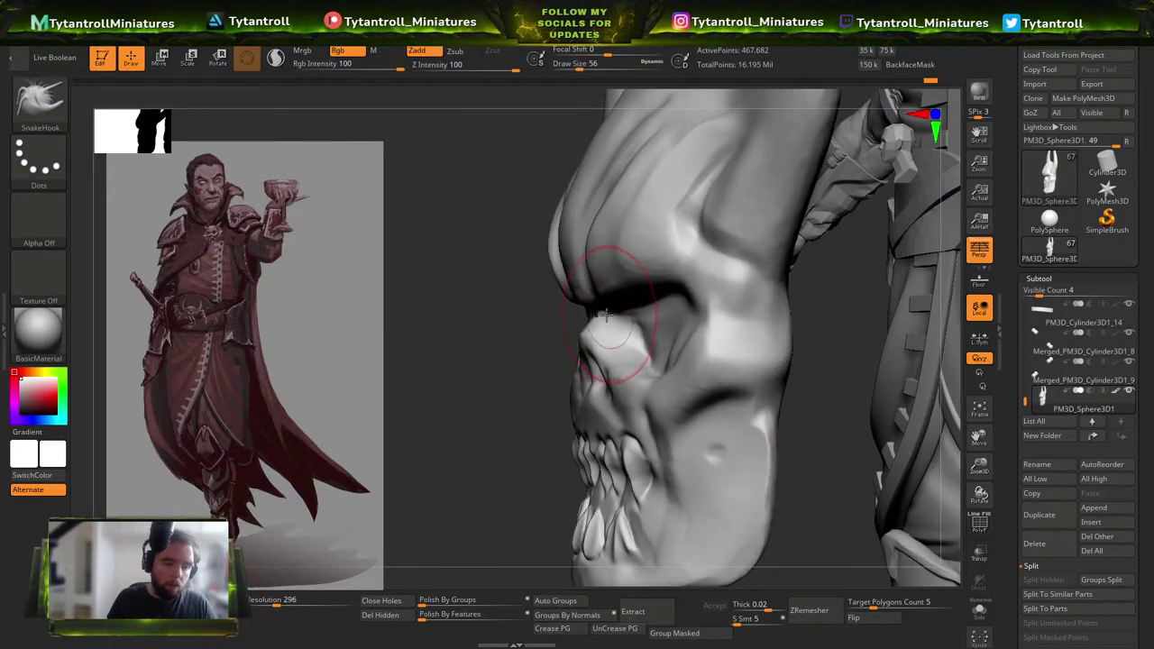
pyautogui.moveTo(476, 393)
pyautogui.mouseDown()
pyautogui.moveTo(744, 312)
pyautogui.moveTo(746, 281)
pyautogui.moveTo(739, 311)
pyautogui.moveTo(680, 343)
pyautogui.mouseUp()
# Carve the insides of the eye sockets with DamStandard and add surface ridges with Clay at size 27.
pyautogui.press('b')
pyautogui.press('d')
pyautogui.press('s')
pyautogui.moveTo(587, 361); pyautogui.dragTo(482, 366, button='right')
pyautogui.press('b')
pyautogui.click(45, 217)
pyautogui.moveTo(894, 430); pyautogui.dragTo(687, 325, button='right')
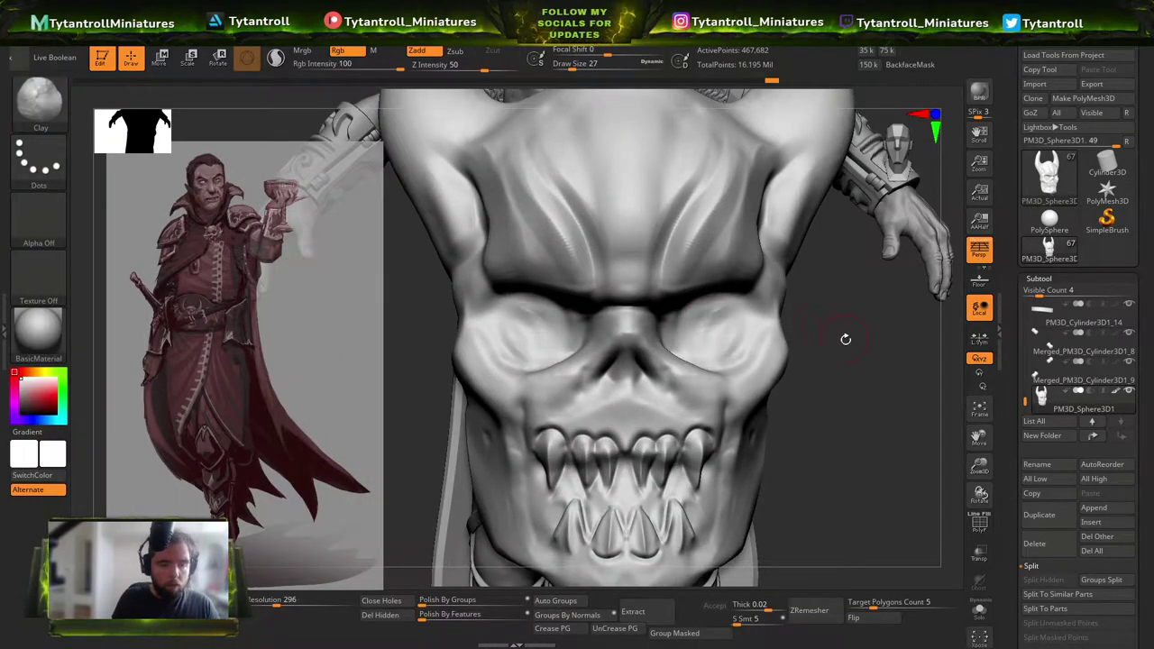
pyautogui.moveTo(844, 337); pyautogui.dragTo(714, 311, button='right')
pyautogui.moveTo(724, 352); pyautogui.dragTo(577, 275, button='right')
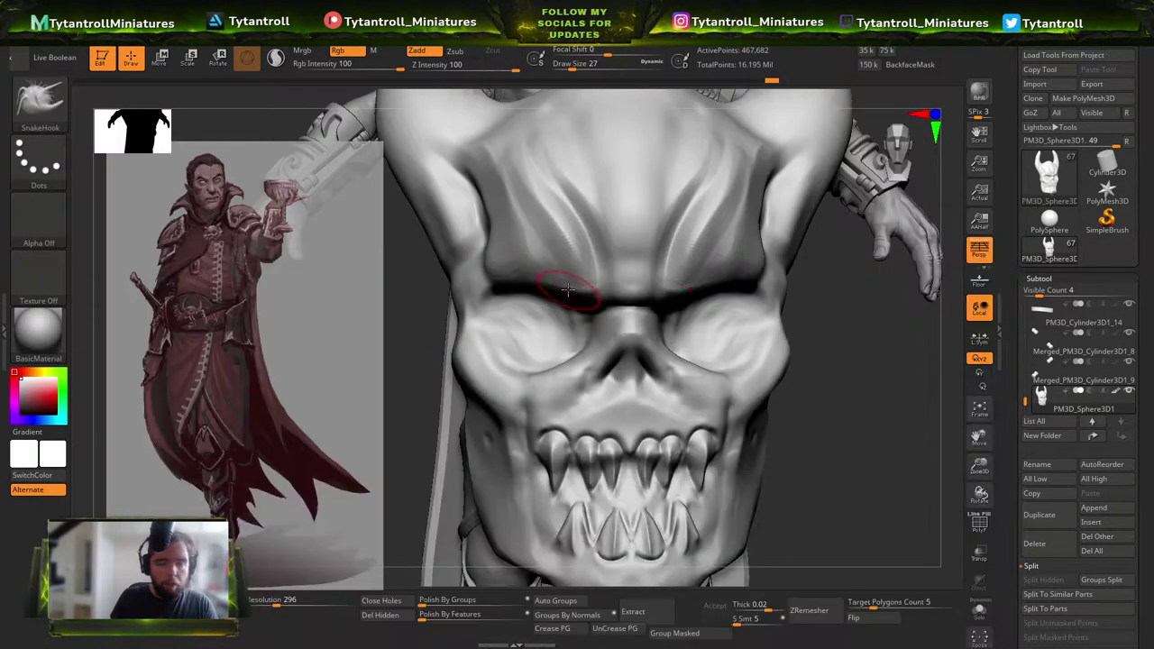
# Carve an angled crease into the brow above each eye with DamStandard at size 33 and smooth around it.
pyautogui.press('b')
pyautogui.press('s')
pyautogui.press('h')
pyautogui.press('b')
pyautogui.press('d')
pyautogui.press('s')
pyautogui.moveTo(400, 445); pyautogui.dragTo(575, 352, button='right')
pyautogui.moveTo(745, 308); pyautogui.dragTo(586, 366, button='right')
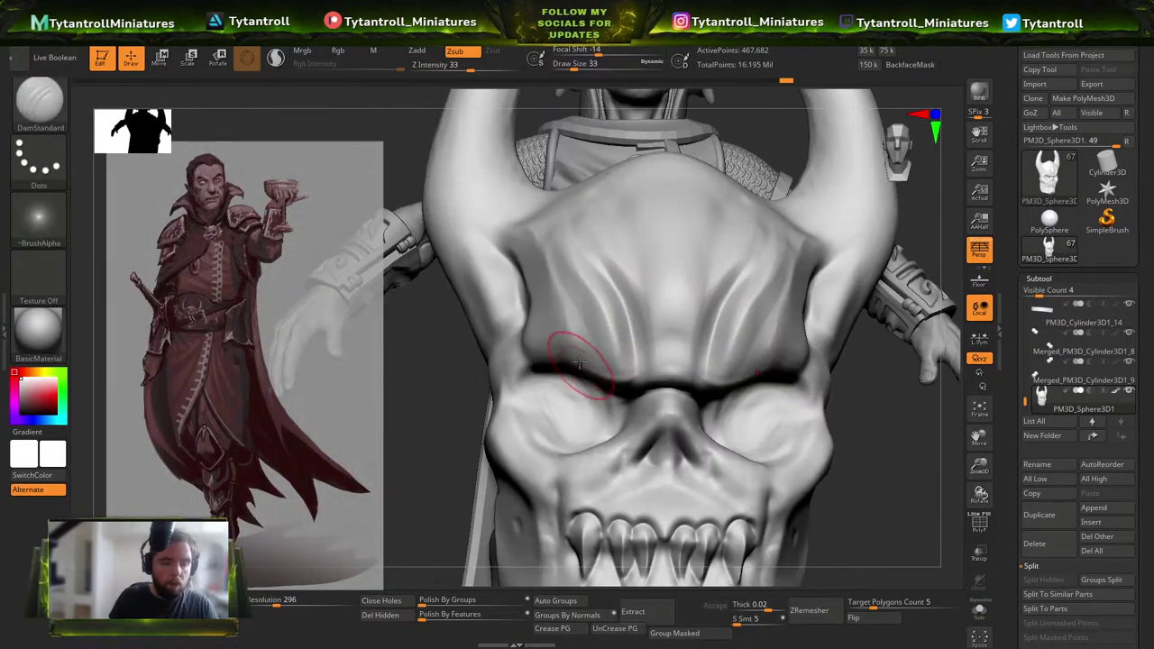
pyautogui.moveTo(536, 302); pyautogui.dragTo(545, 308)
pyautogui.moveTo(401, 387); pyautogui.dragTo(576, 363, button='right')
pyautogui.keyDown('shift'); pyautogui.moveTo(528, 311); pyautogui.dragTo(541, 335); pyautogui.keyUp('shift')
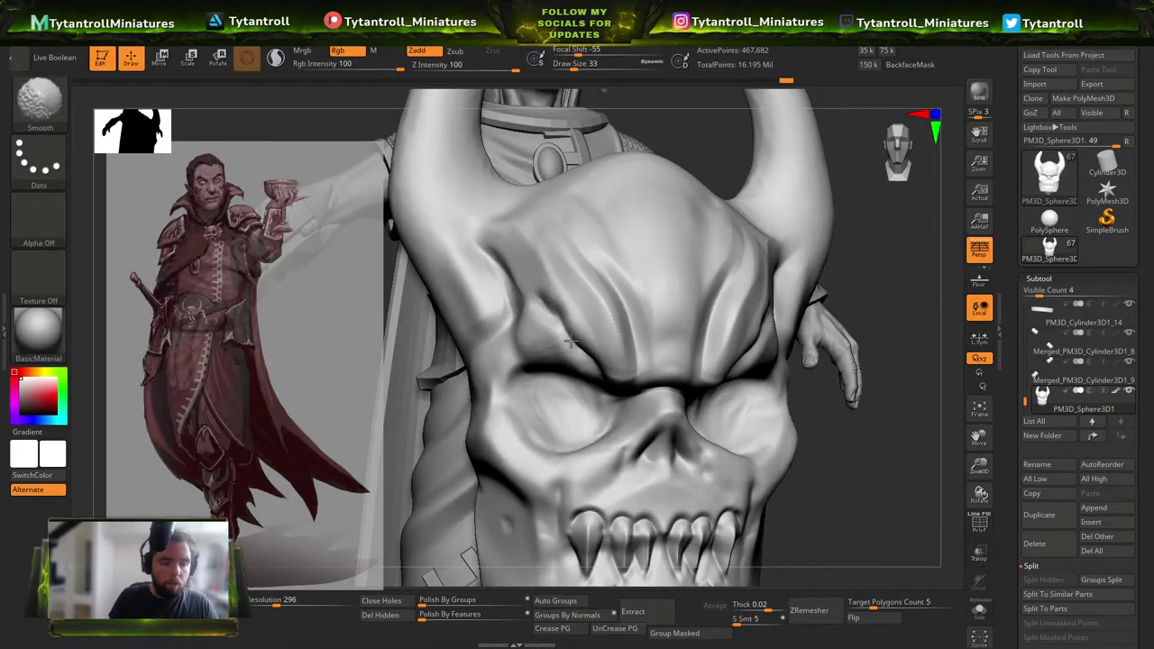
pyautogui.moveTo(811, 387); pyautogui.dragTo(541, 406, button='right')
# Build up the brow folds above the eyes with ClayBuildup and adjust their shape with the Move brush.
pyautogui.press('b')
pyautogui.click(192, 217)
pyautogui.keyDown('shift'); pyautogui.moveTo(353, 351); pyautogui.dragTo(267, 305, button='right'); pyautogui.keyUp('shift')
pyautogui.moveTo(845, 350)
pyautogui.mouseDown(button='right')
pyautogui.moveTo(832, 370)
pyautogui.moveTo(766, 311)
pyautogui.mouseUp(button='right')
pyautogui.moveTo(765, 276); pyautogui.dragTo(772, 291)
pyautogui.moveTo(773, 292)
pyautogui.mouseDown(button='right')
pyautogui.moveTo(859, 402)
pyautogui.moveTo(806, 221)
pyautogui.moveTo(856, 322)
pyautogui.moveTo(811, 343)
pyautogui.mouseUp(button='right')
pyautogui.press('b')
pyautogui.click(343, 216)
# Pull the tip of the nasal bone forward in profile with the SnakeHook brush.
pyautogui.press('b')
pyautogui.press('s')
pyautogui.press('t')
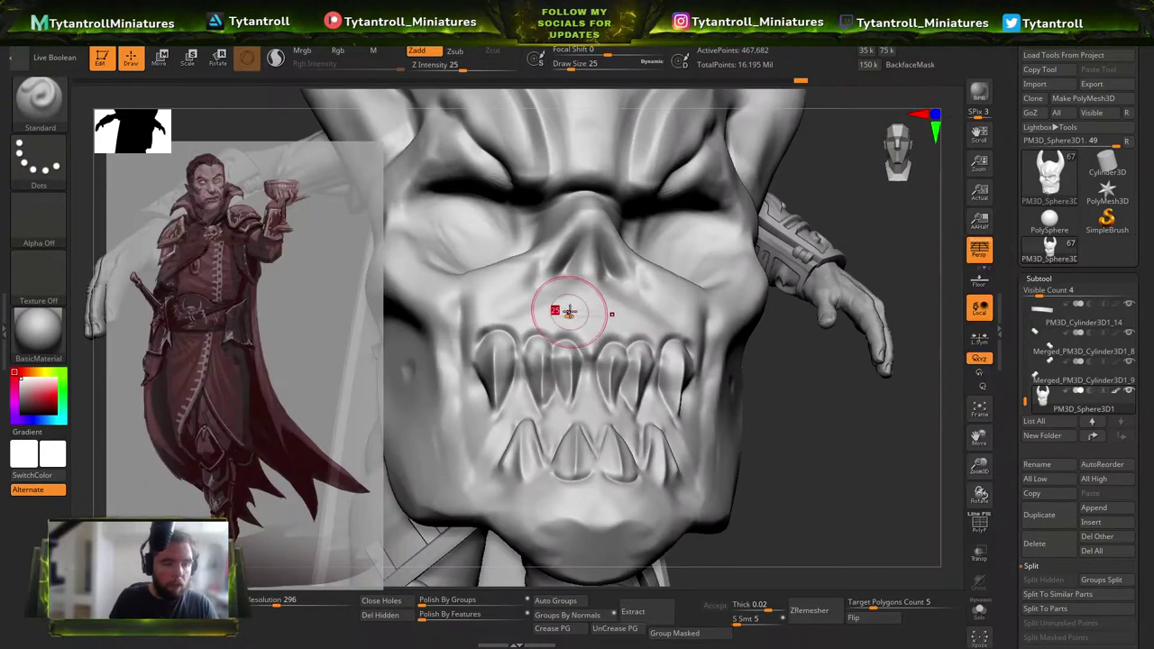
pyautogui.moveTo(861, 387)
pyautogui.mouseDown(button='right')
pyautogui.moveTo(881, 384)
pyautogui.moveTo(675, 201)
pyautogui.moveTo(598, 232)
pyautogui.moveTo(582, 219)
pyautogui.mouseUp(button='right')
pyautogui.press('b')
pyautogui.press('s')
pyautogui.press('h')
pyautogui.hotkey('ctrl', 'z')
pyautogui.moveTo(582, 219); pyautogui.dragTo(602, 232)
# Mask the brow band above the nose and eye sockets with the MaskPen brush.
pyautogui.keyDown('ctrl'); pyautogui.moveTo(596, 162); pyautogui.dragTo(631, 119); pyautogui.keyUp('ctrl')
pyautogui.hotkey('ctrl', 'z')
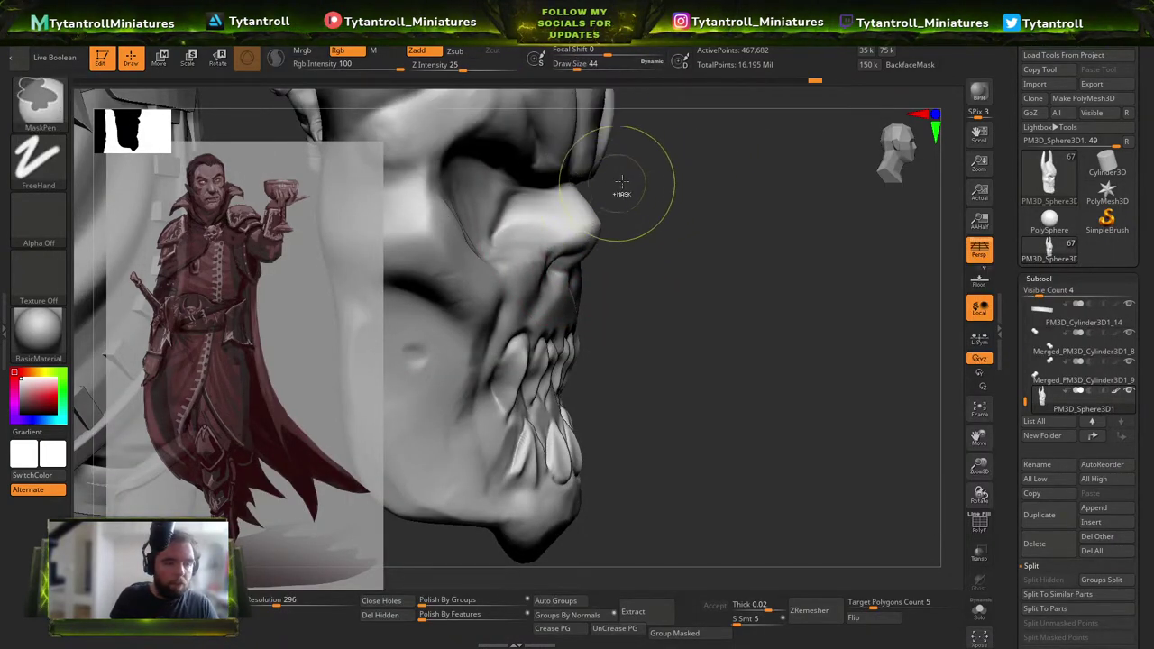
pyautogui.keyDown('ctrl'); pyautogui.moveTo(615, 181); pyautogui.dragTo(303, 90); pyautogui.keyUp('ctrl')
# Shape the nostril cavities beneath the nose with ClayBuildup and the Standard brush at sizes 6 and 14.
pyautogui.press('s')
pyautogui.moveTo(598, 225)
pyautogui.mouseDown(button='right')
pyautogui.moveTo(567, 245)
pyautogui.moveTo(597, 281)
pyautogui.mouseUp(button='right')
pyautogui.press('b')
pyautogui.click(166, 218)
pyautogui.moveTo(811, 206)
pyautogui.mouseDown(button='right')
pyautogui.moveTo(761, 257)
pyautogui.moveTo(803, 249)
pyautogui.moveTo(793, 236)
pyautogui.mouseUp(button='right')
pyautogui.press('b')
pyautogui.click(721, 185)
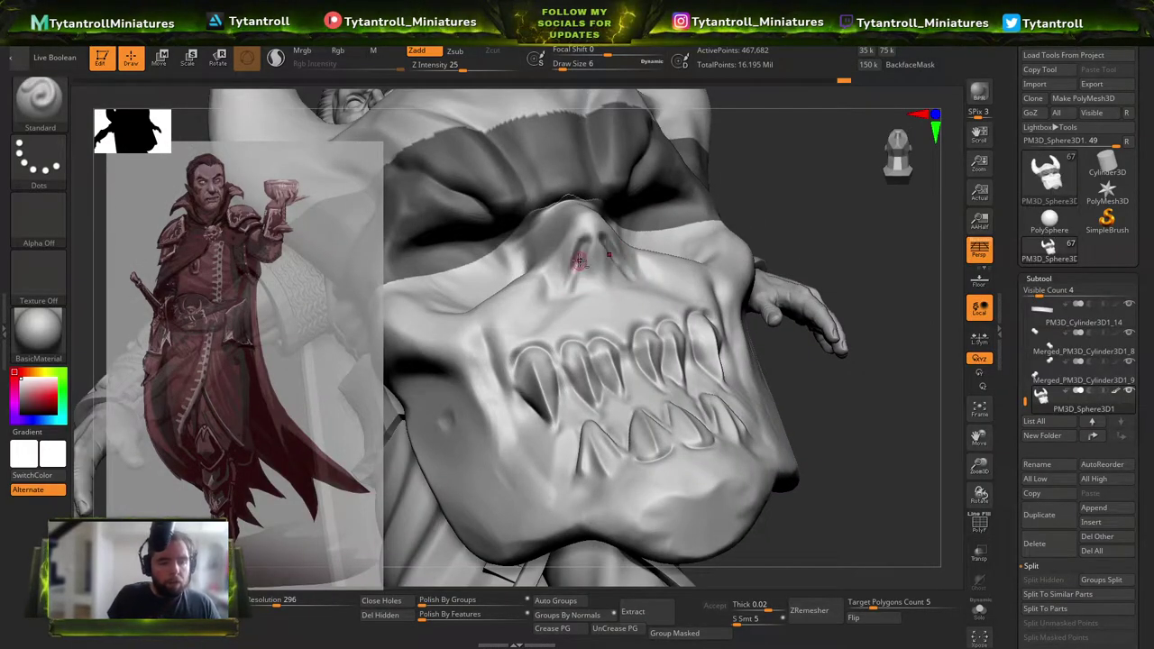
pyautogui.moveTo(583, 265); pyautogui.dragTo(597, 276, button='right')
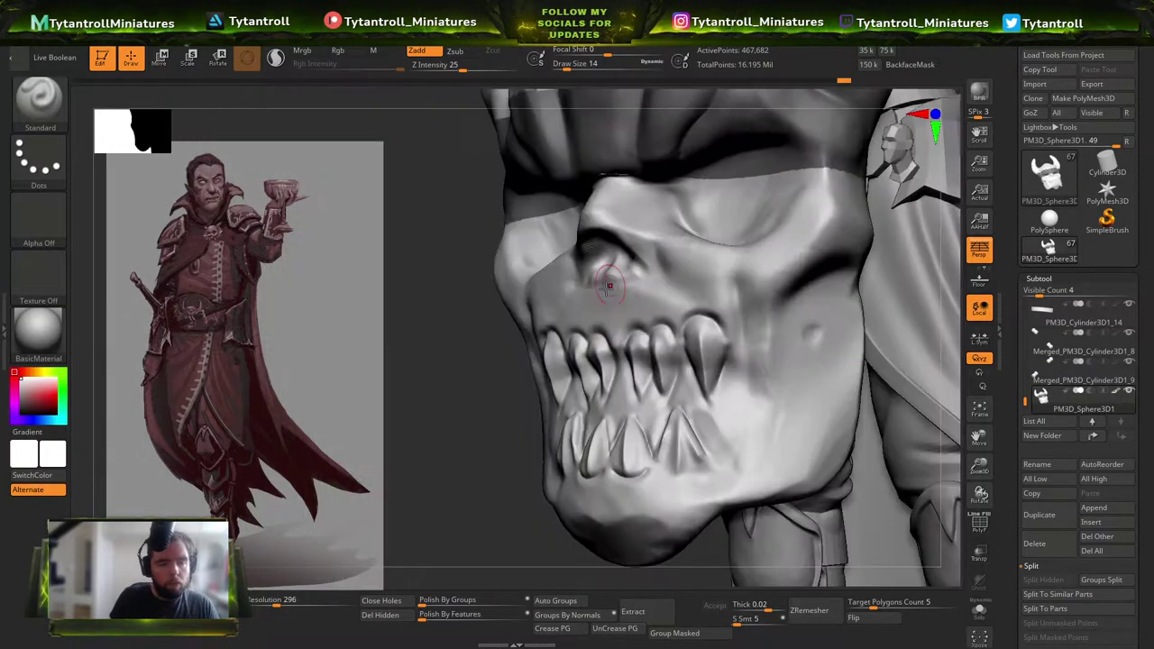
pyautogui.moveTo(486, 330); pyautogui.dragTo(586, 350)
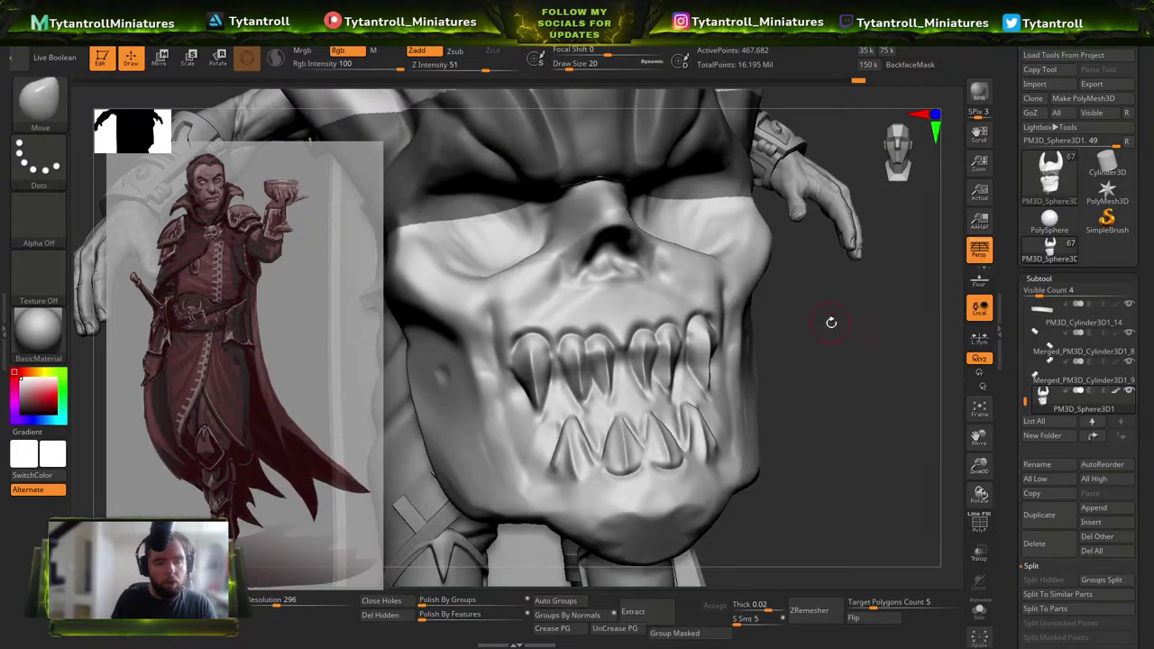
# Adjust the profile of the upper jaw beneath the nose with the Move brush at size 59.
pyautogui.moveTo(829, 322); pyautogui.dragTo(901, 306)
pyautogui.press('b')
pyautogui.press('m')
pyautogui.press('v')
pyautogui.press('s')
pyautogui.moveTo(611, 298); pyautogui.dragTo(623, 299)
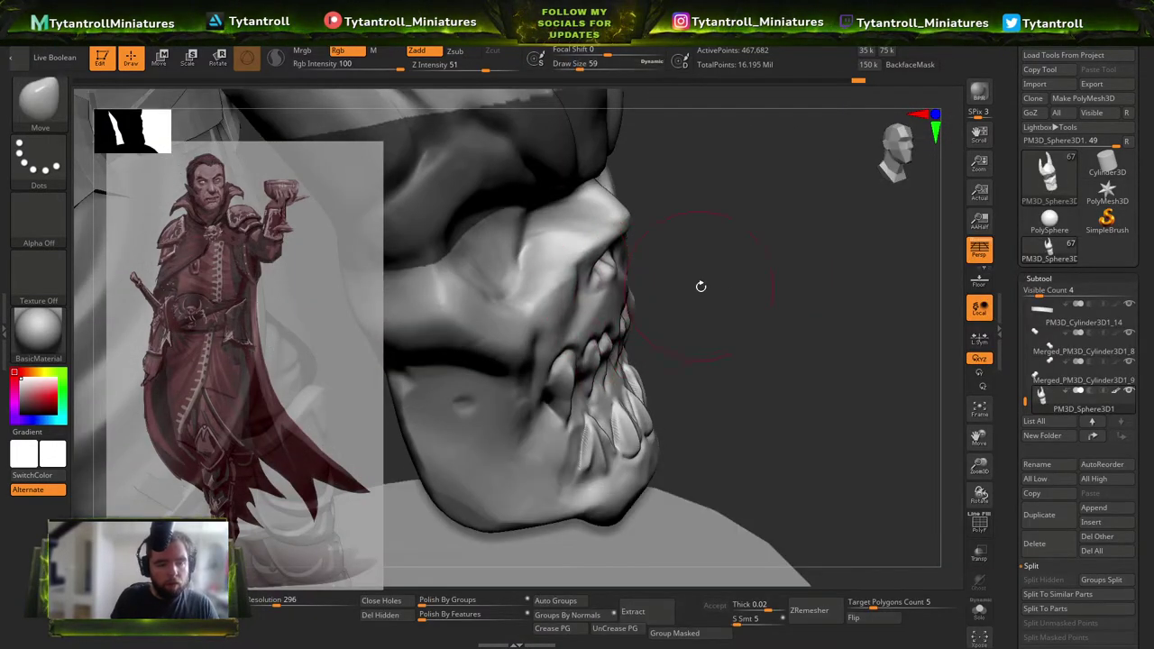
pyautogui.moveTo(695, 285); pyautogui.dragTo(569, 336, button='right')
pyautogui.moveTo(739, 322)
pyautogui.mouseDown()
pyautogui.moveTo(641, 144)
pyautogui.moveTo(638, 171)
pyautogui.mouseUp()
# Carve creases into the cheek between the nose and the upper fang with DamStandard at size 29.
pyautogui.press('b')
pyautogui.press('d')
pyautogui.press('s')
pyautogui.press('s')
pyautogui.moveTo(537, 322); pyautogui.dragTo(528, 321)
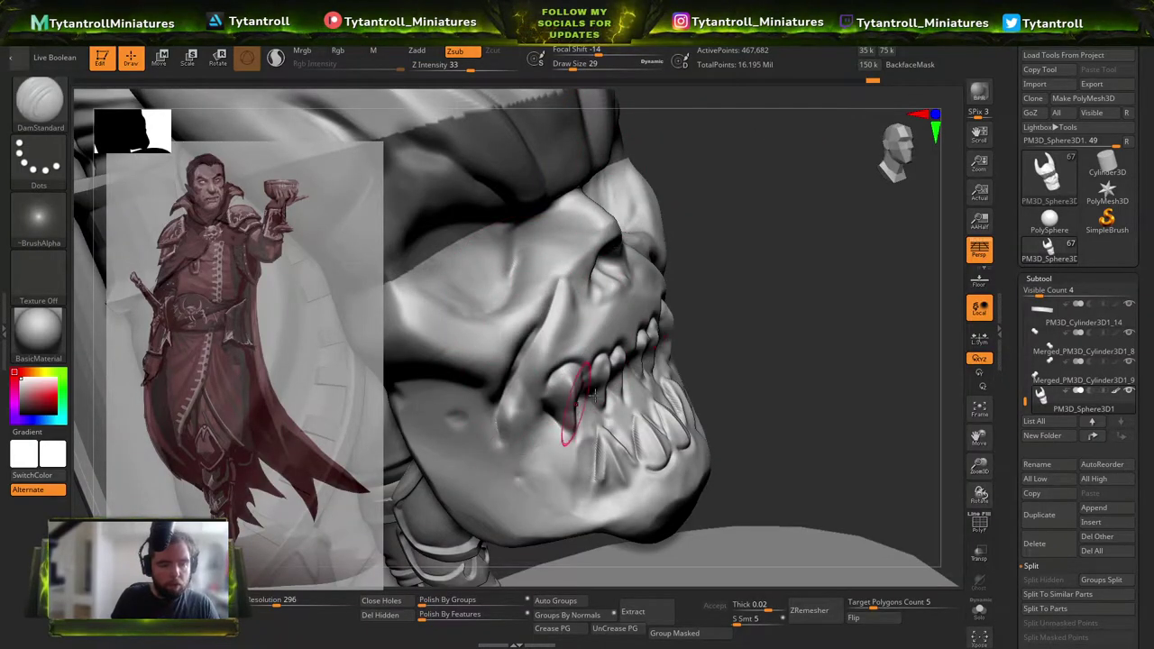
pyautogui.moveTo(568, 406); pyautogui.dragTo(486, 417, button='right')
pyautogui.press('s')
# Plane the cheek ridges beside the nose with TrimDynamic at size 22 and smooth them.
pyautogui.press('b')
pyautogui.press('t')
pyautogui.press('d')
pyautogui.moveTo(490, 334); pyautogui.dragTo(547, 320, button='right')
pyautogui.press('s')
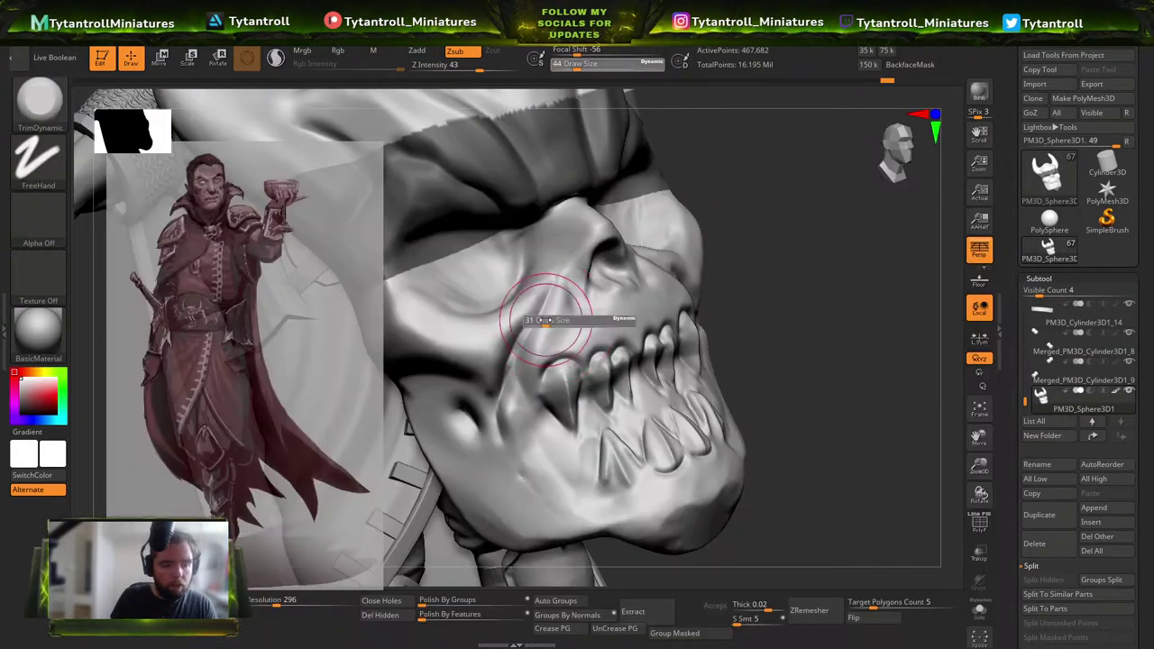
pyautogui.moveTo(785, 246); pyautogui.dragTo(530, 263, button='right')
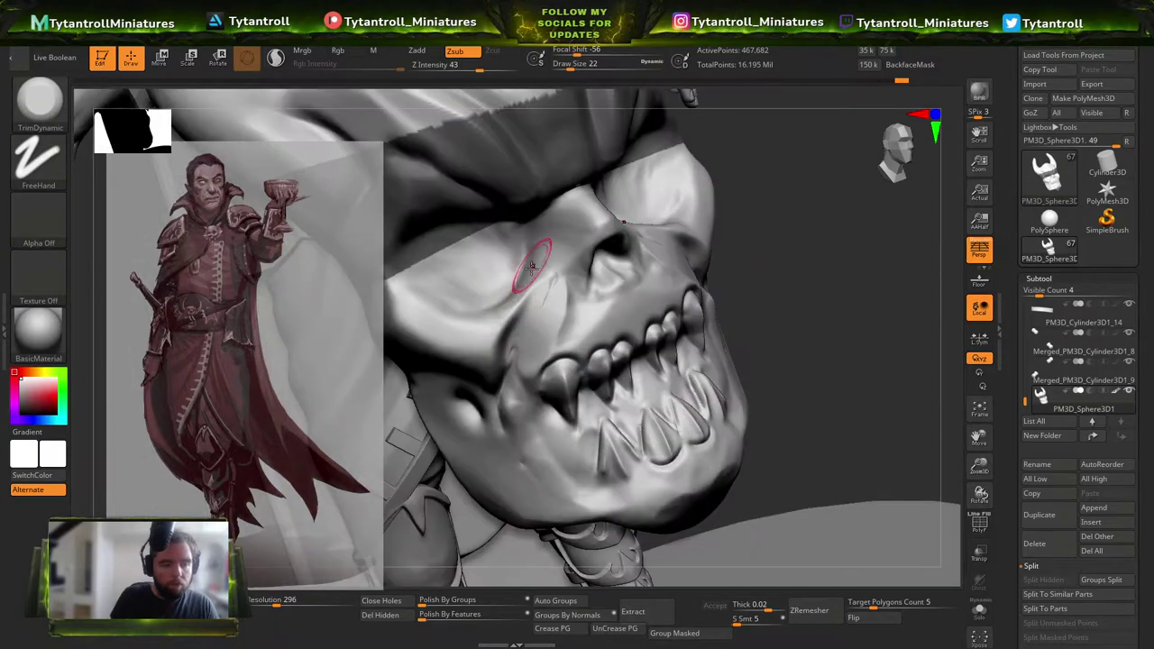
pyautogui.moveTo(815, 273); pyautogui.dragTo(355, 299, button='right')
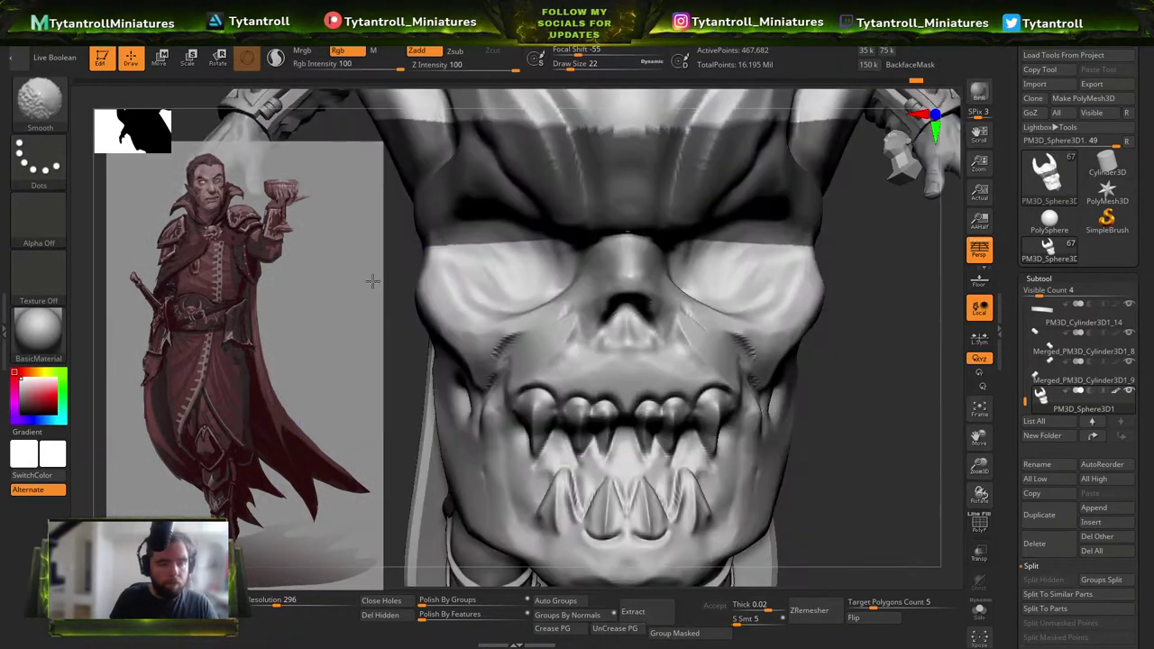
# Adjust the shapes of the fangs along the mouth with the SnakeHook brush.
pyautogui.moveTo(888, 386); pyautogui.dragTo(870, 356, button='right')
pyautogui.press('b')
pyautogui.press('s')
pyautogui.press('h')
pyautogui.press('s')
pyautogui.moveTo(660, 436); pyautogui.dragTo(689, 425)
pyautogui.moveTo(888, 401)
pyautogui.mouseDown(button='right')
pyautogui.moveTo(872, 369)
pyautogui.moveTo(884, 315)
pyautogui.mouseUp(button='right')
pyautogui.moveTo(556, 385); pyautogui.dragTo(571, 357)
# Build up the side of the jaw below the cheekbone with the Standard brush.
pyautogui.moveTo(287, 375); pyautogui.dragTo(661, 330, button='right')
pyautogui.press('b')
pyautogui.press('s')
pyautogui.press('t')
pyautogui.press('[')
pyautogui.press('[')
pyautogui.press('[')
pyautogui.press('[')
pyautogui.press('[')
pyautogui.moveTo(426, 286); pyautogui.dragTo(480, 439)
# Fill the cheek hollow beside the upper fang with ClayTubes at size 27 and intensity 34, and smooth it.
pyautogui.moveTo(775, 335)
pyautogui.mouseDown(button='right')
pyautogui.moveTo(572, 216)
pyautogui.moveTo(516, 301)
pyautogui.mouseUp(button='right')
pyautogui.press('b')
pyautogui.press('d')
pyautogui.press('s')
pyautogui.press('s')
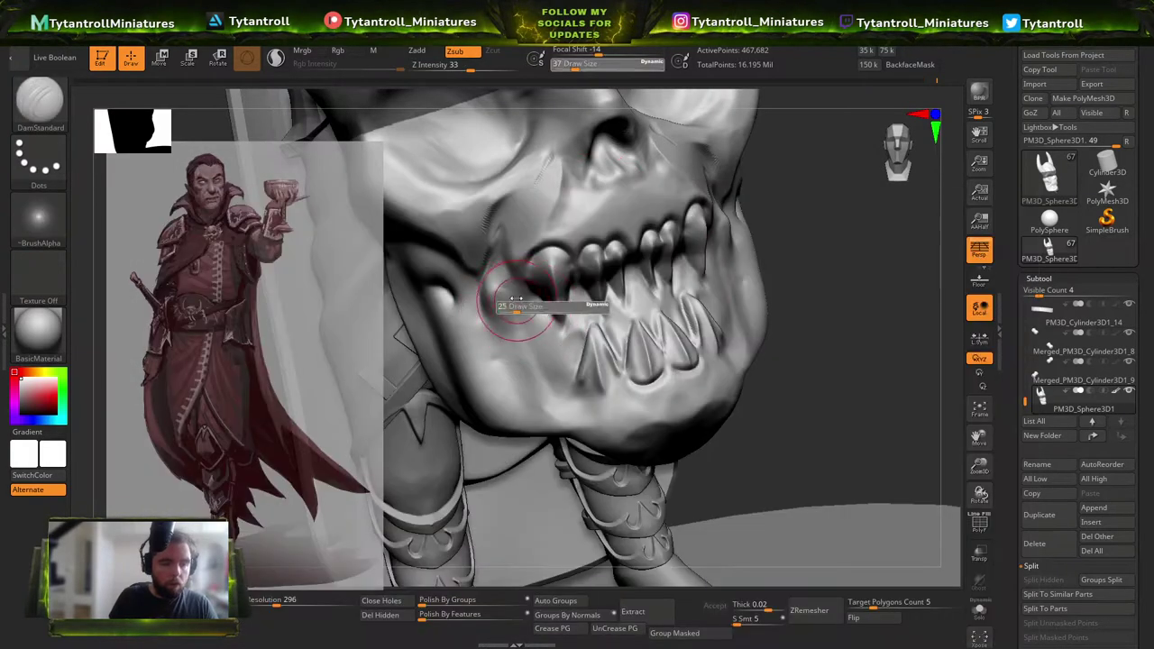
pyautogui.press('b')
pyautogui.press('c')
pyautogui.press('t')
pyautogui.moveTo(510, 365)
pyautogui.mouseDown()
pyautogui.moveTo(524, 338)
pyautogui.moveTo(532, 356)
pyautogui.mouseUp()
pyautogui.hotkey('ctrl', 'z')
pyautogui.click(447, 65)
pyautogui.moveTo(837, 262); pyautogui.dragTo(897, 320)
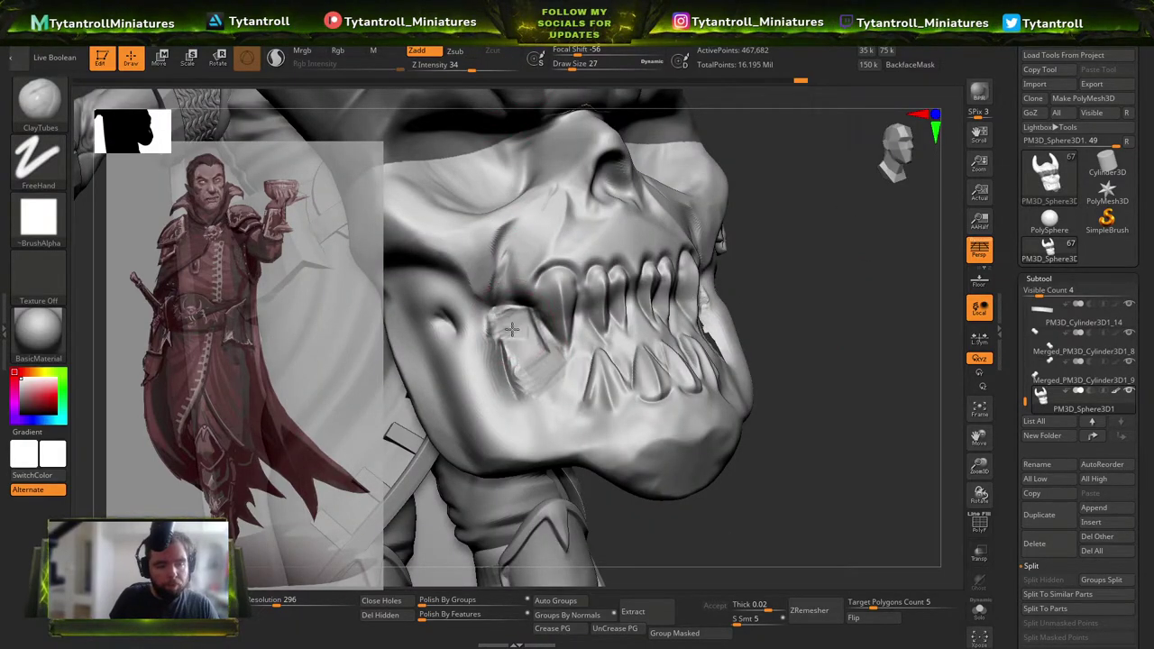
pyautogui.moveTo(789, 270)
pyautogui.mouseDown()
pyautogui.moveTo(829, 255)
pyautogui.moveTo(786, 243)
pyautogui.mouseUp()
pyautogui.keyDown('shift'); pyautogui.moveTo(559, 347); pyautogui.dragTo(526, 340); pyautogui.keyUp('shift')
# Build up the surface between the upper and lower fangs with ClayTubes at size 9.
pyautogui.moveTo(838, 261); pyautogui.dragTo(798, 293)
pyautogui.press('[')
pyautogui.press('[')
pyautogui.moveTo(577, 336)
pyautogui.mouseDown()
pyautogui.moveTo(573, 315)
pyautogui.moveTo(622, 329)
pyautogui.moveTo(611, 308)
pyautogui.moveTo(604, 314)
pyautogui.mouseUp()
pyautogui.press('s')
pyautogui.click(604, 323)
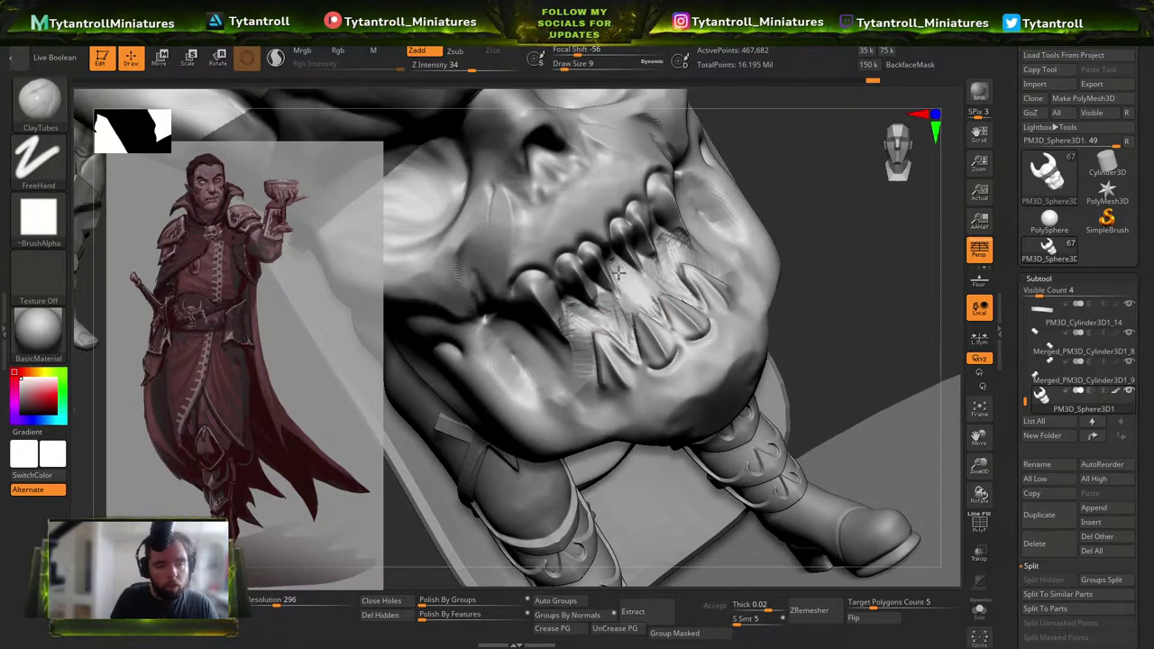
# Flatten the clay strokes between the upper and lower fangs with TrimDynamic at sizes 11 and 8.
pyautogui.moveTo(876, 237); pyautogui.dragTo(816, 356)
pyautogui.press('b')
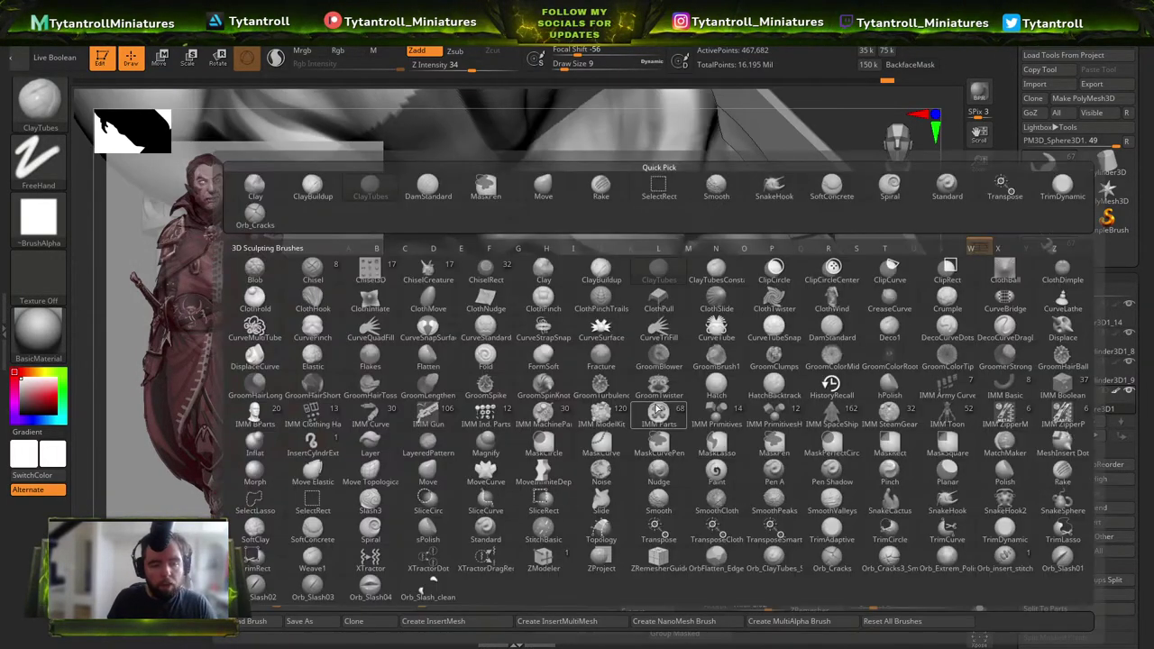
pyautogui.press('t')
pyautogui.press('d')
pyautogui.moveTo(635, 395); pyautogui.dragTo(647, 409)
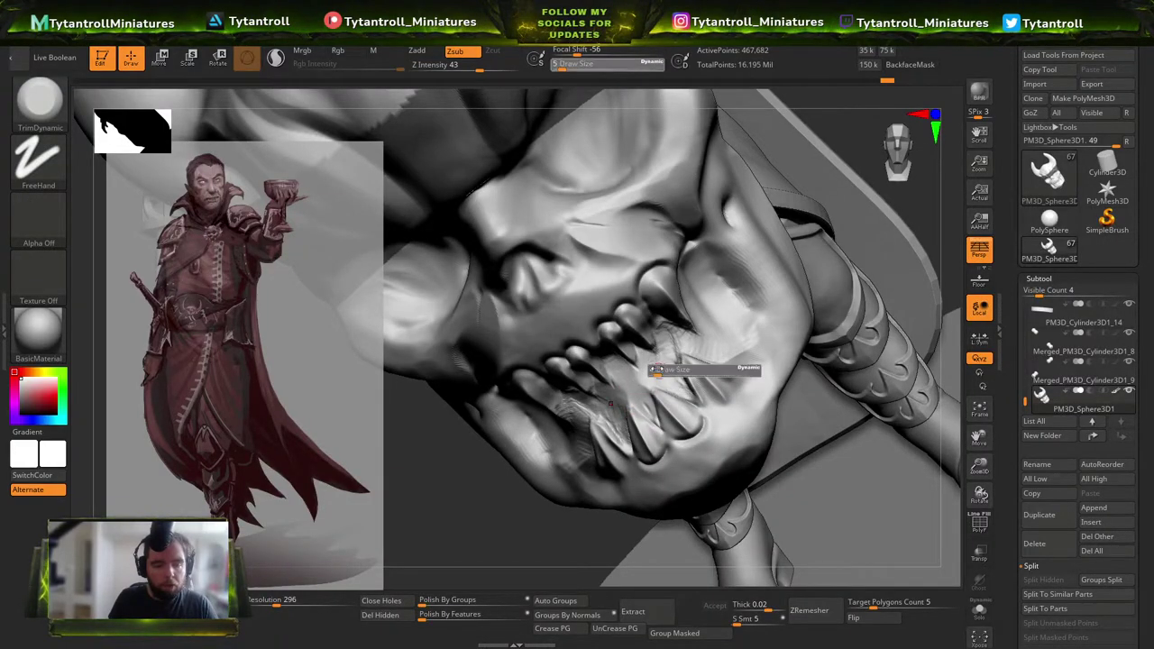
pyautogui.press('s')
pyautogui.moveTo(672, 335); pyautogui.dragTo(676, 334)
pyautogui.moveTo(683, 333); pyautogui.dragTo(715, 344)
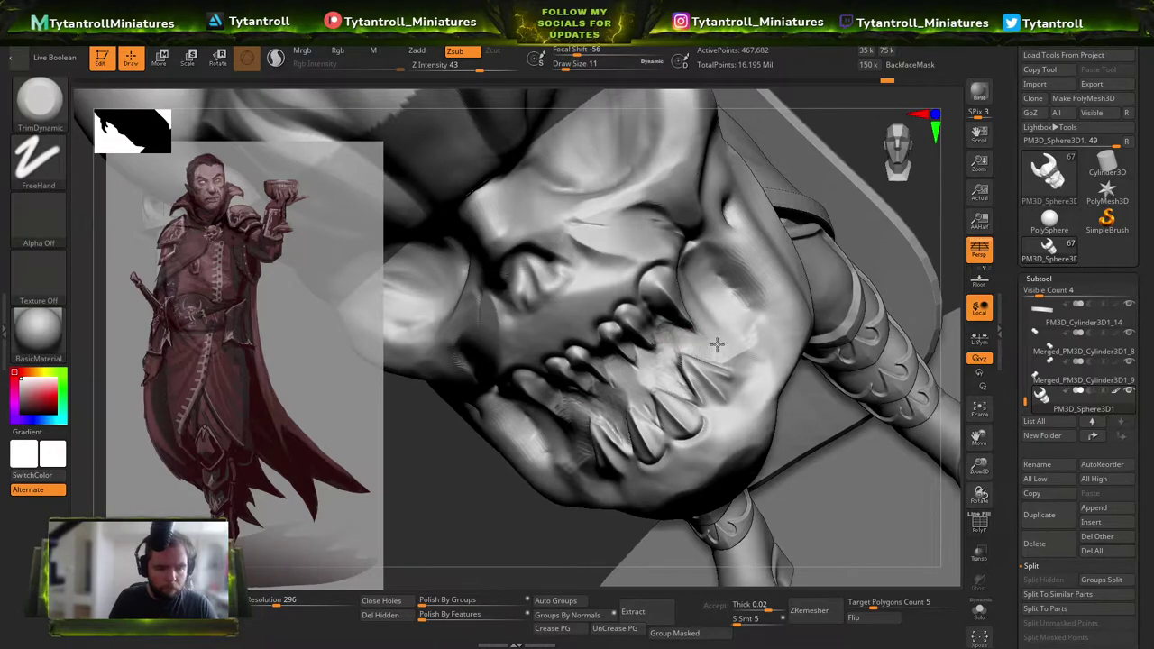
pyautogui.hotkey('ctrl', 'z')
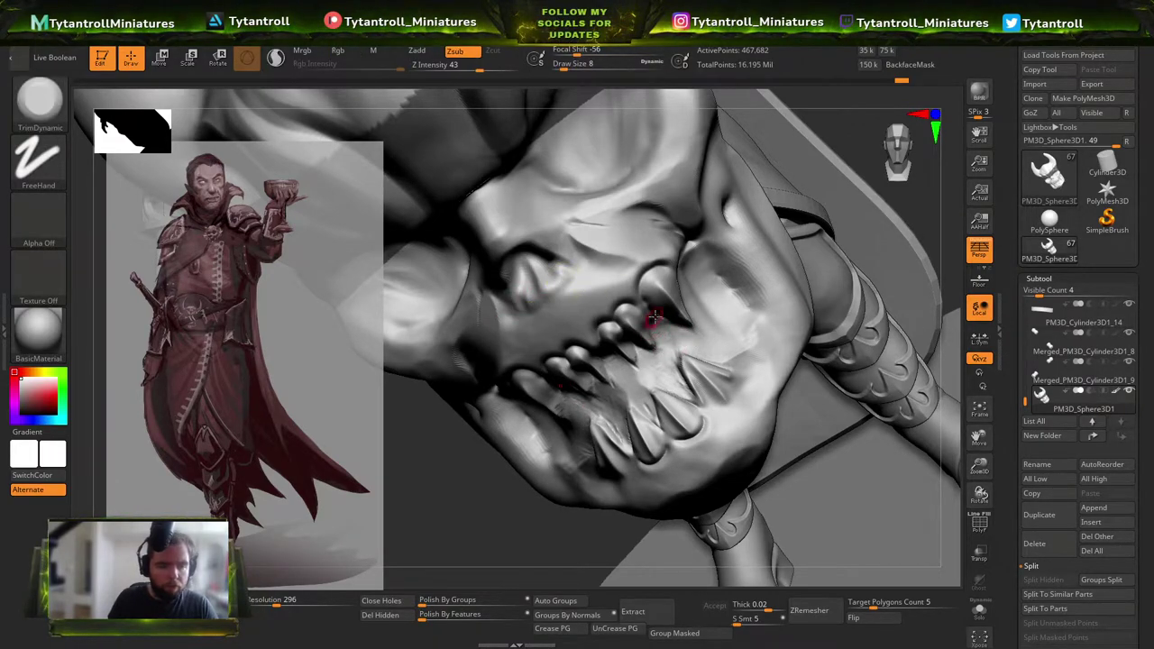
# Deepen the crease at the corner of the mouth above the large fang with DamStandard at size 16.
pyautogui.moveTo(548, 464); pyautogui.dragTo(691, 291, button='right')
pyautogui.press('b')
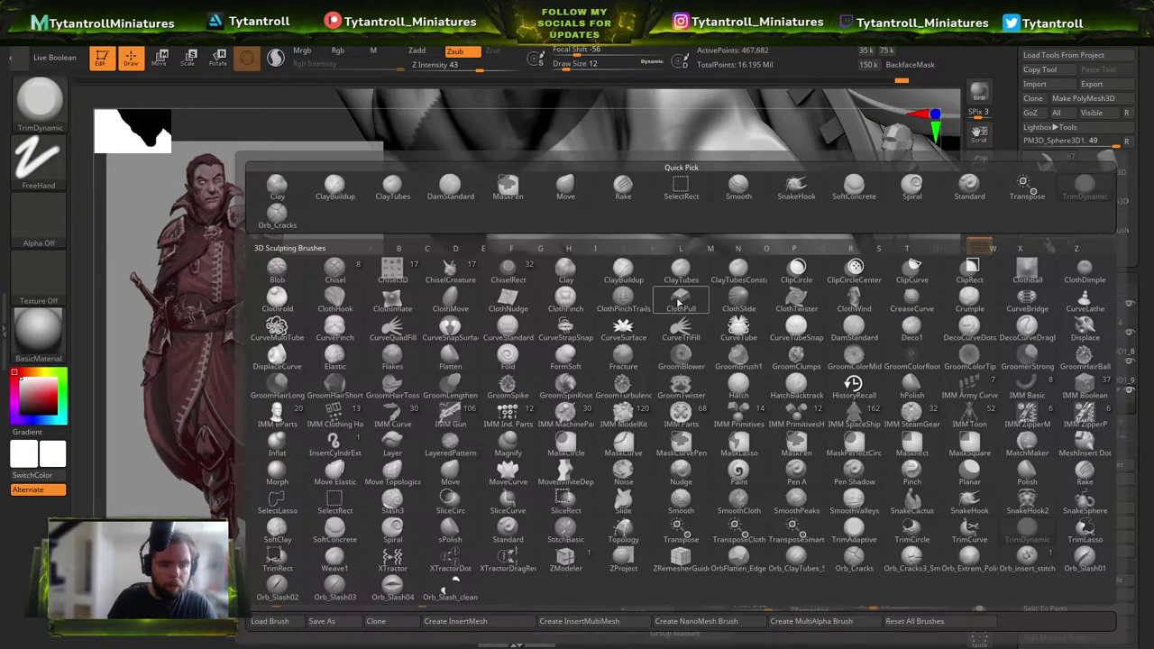
pyautogui.press('d')
pyautogui.press('s')
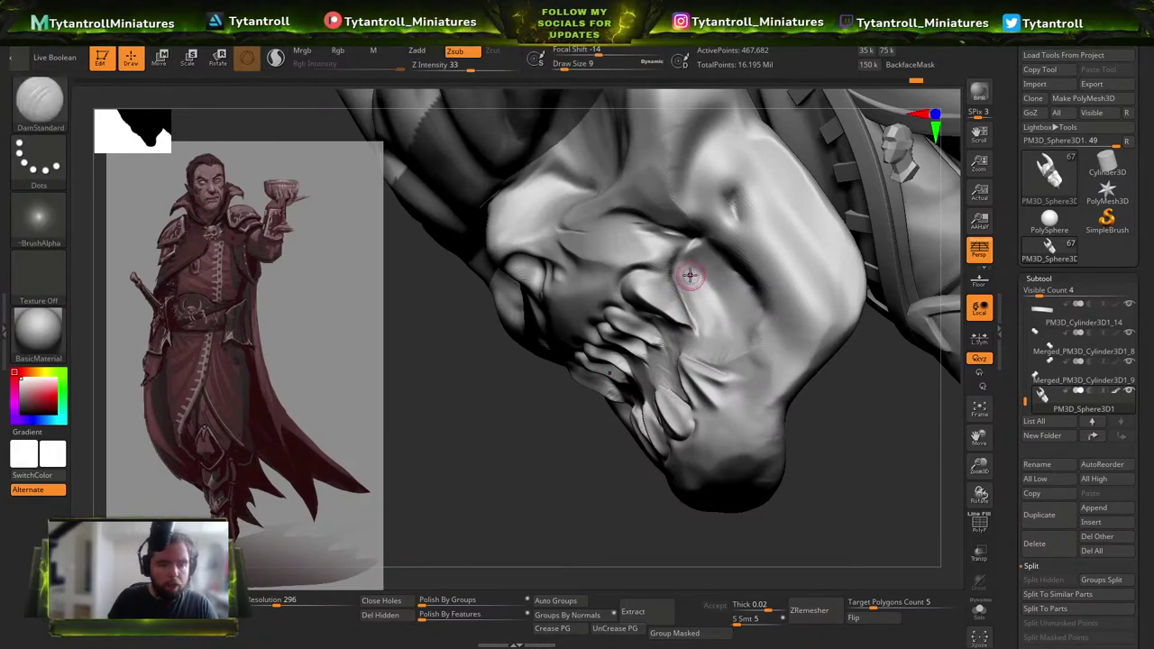
pyautogui.moveTo(696, 262); pyautogui.dragTo(699, 229, button='right')
pyautogui.press(']')
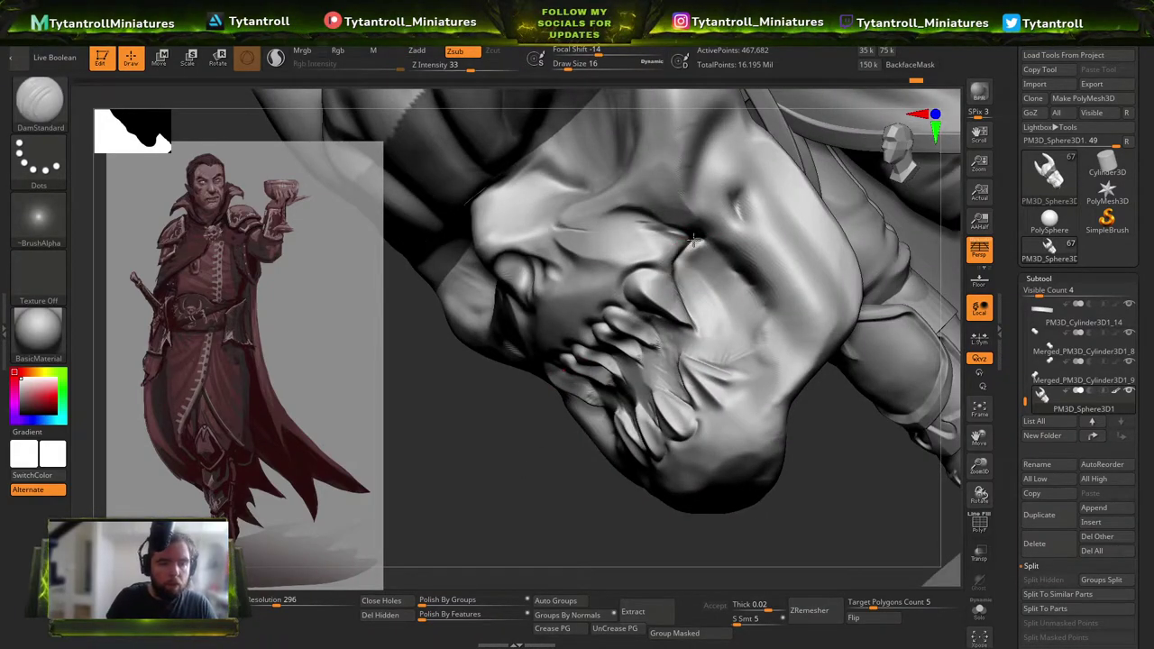
# Examine the skull's forehead, eye sockets and jaw from several angles.
pyautogui.moveTo(411, 484)
pyautogui.mouseDown(button='right')
pyautogui.moveTo(414, 505)
pyautogui.moveTo(789, 327)
pyautogui.mouseUp(button='right')
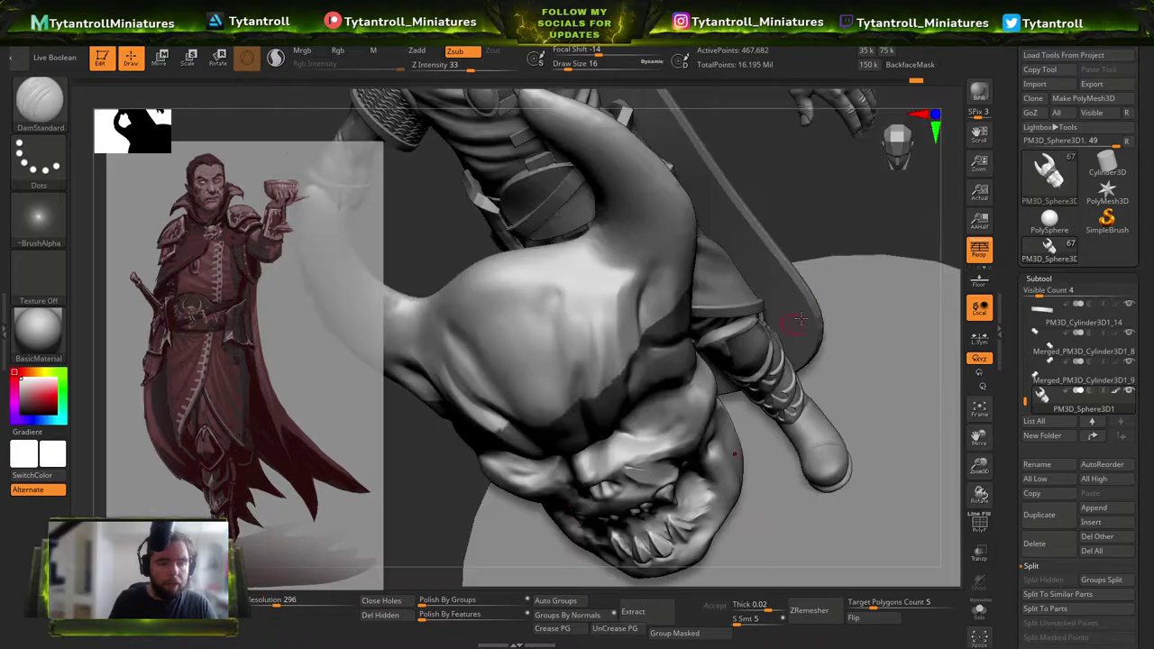
pyautogui.moveTo(850, 270)
pyautogui.mouseDown(button='right')
pyautogui.moveTo(875, 308)
pyautogui.moveTo(627, 293)
pyautogui.mouseUp(button='right')
pyautogui.press('shift')
pyautogui.press('b')
pyautogui.click(219, 206)
pyautogui.moveTo(236, 270)
pyautogui.mouseDown(button='right')
pyautogui.moveTo(283, 348)
pyautogui.moveTo(785, 327)
pyautogui.moveTo(676, 340)
pyautogui.moveTo(837, 188)
pyautogui.mouseUp(button='right')
pyautogui.press('b')
pyautogui.press('t')
pyautogui.press('d')
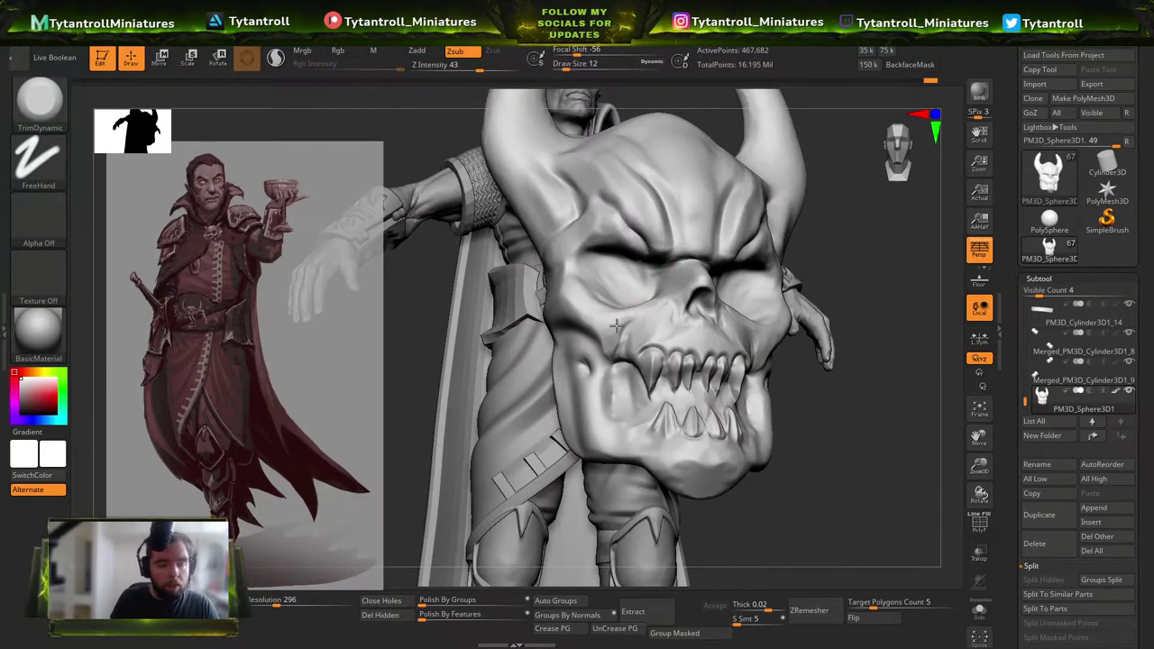
# Refine the creases beneath the eye socket with DamStandard at size 29 and intensity 15.
pyautogui.press('b')
pyautogui.press('d')
pyautogui.press('s')
pyautogui.moveTo(881, 435); pyautogui.dragTo(682, 297, button='right')
pyautogui.moveTo(469, 65); pyautogui.dragTo(457, 64)
pyautogui.moveTo(822, 304); pyautogui.dragTo(671, 285, button='right')
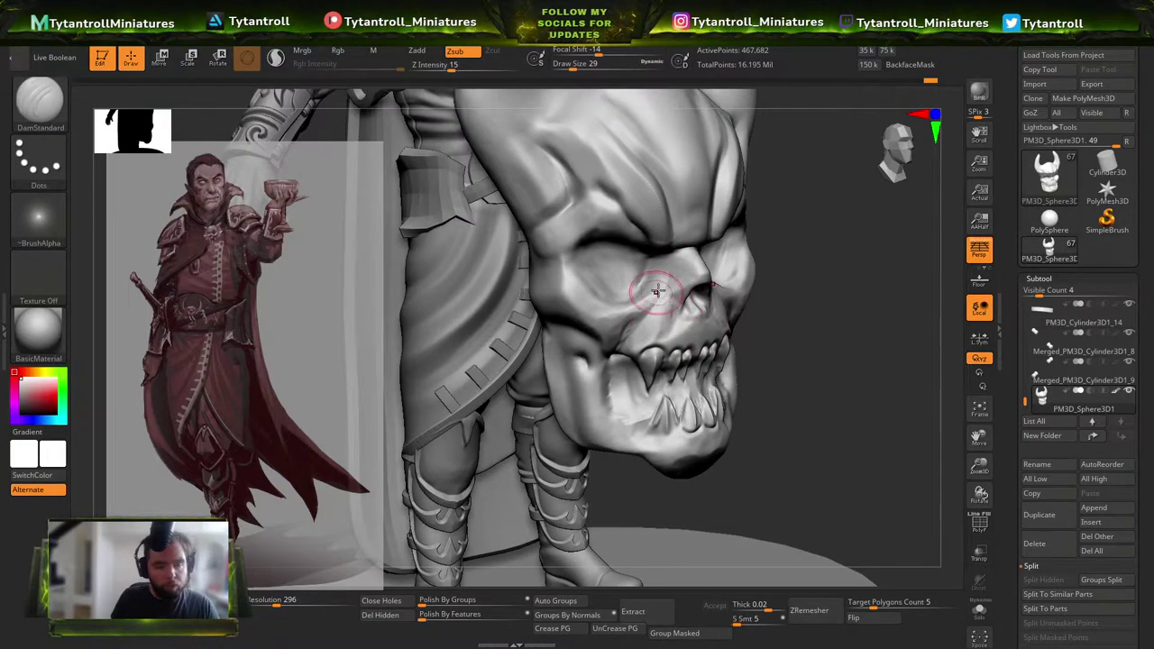
# Reshape the brow ridges above the eye sockets with SnakeHook at sizes 62 and 101.
pyautogui.moveTo(920, 315)
pyautogui.mouseDown()
pyautogui.moveTo(874, 319)
pyautogui.moveTo(886, 378)
pyautogui.moveTo(847, 288)
pyautogui.mouseUp()
pyautogui.press('b')
pyautogui.press('s')
pyautogui.press('h')
pyautogui.press(']')
pyautogui.press(']')
pyautogui.press(']')
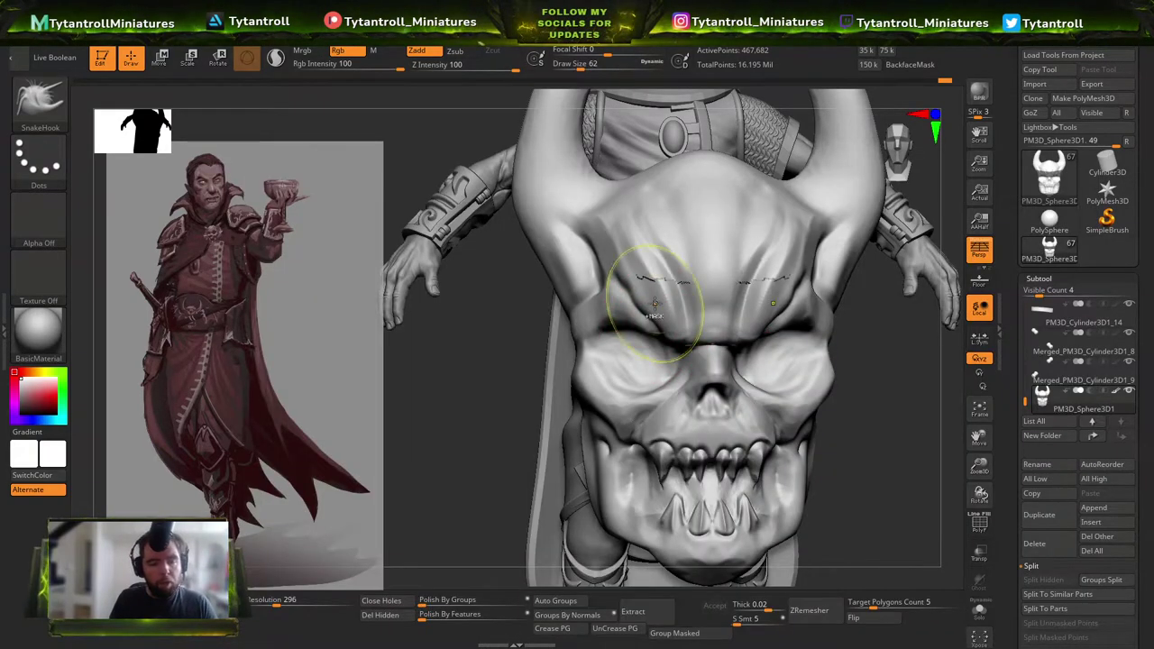
pyautogui.moveTo(450, 363)
pyautogui.mouseDown()
pyautogui.moveTo(834, 368)
pyautogui.moveTo(622, 383)
pyautogui.mouseUp()
pyautogui.press(']')
pyautogui.press(']')
pyautogui.press(']')
pyautogui.press(']')
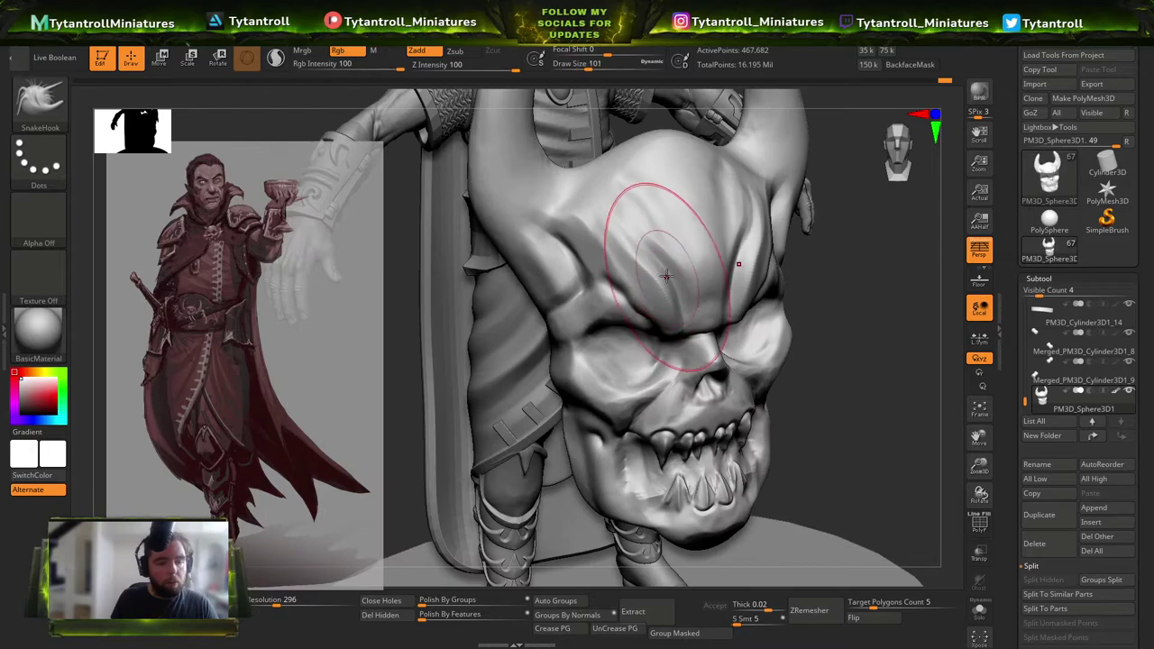
# Readjust the inner brow with SnakeHook at size 116 and check the skull's polygon wireframe.
pyautogui.moveTo(816, 284)
pyautogui.mouseDown()
pyautogui.moveTo(567, 316)
pyautogui.moveTo(595, 302)
pyautogui.moveTo(662, 218)
pyautogui.mouseUp()
pyautogui.hotkey('ctrl', 'z')
pyautogui.moveTo(863, 228); pyautogui.dragTo(775, 334)
pyautogui.hotkey('shift', 'f')
pyautogui.hotkey('ctrl', 'z')
pyautogui.moveTo(675, 284); pyautogui.dragTo(683, 260)
pyautogui.moveTo(923, 345); pyautogui.dragTo(553, 334, button='right')
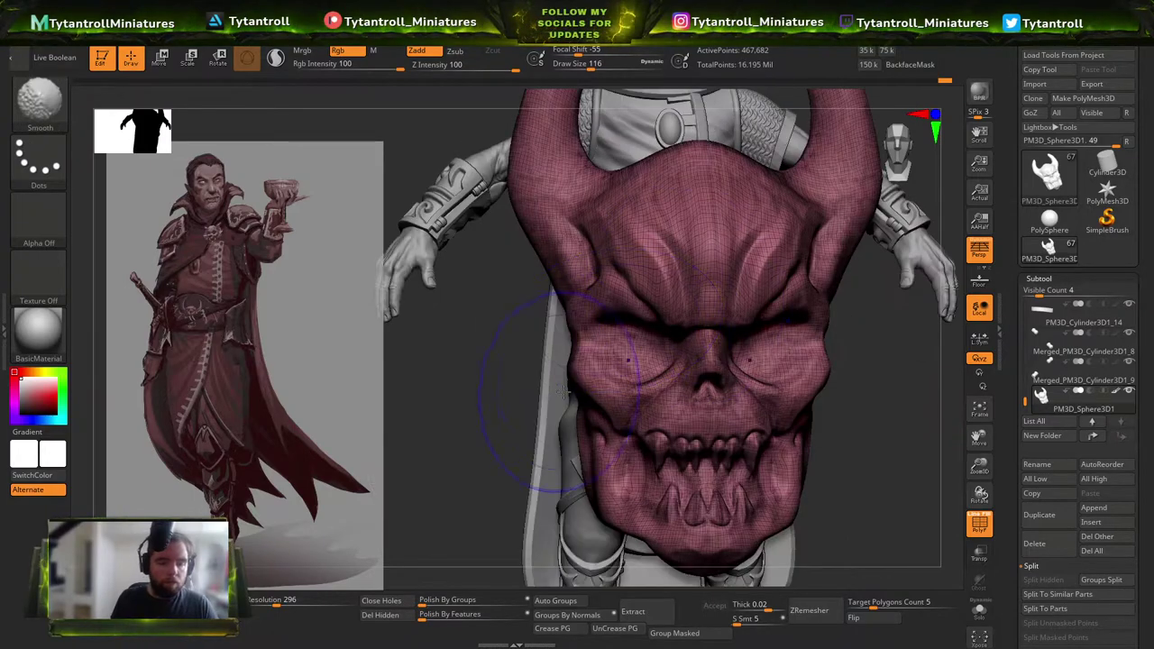
pyautogui.hotkey('shift', 'f')
# Accentuate the cheek and jaw creases with DamStandard at sizes 35 and 39.
pyautogui.moveTo(415, 447)
pyautogui.mouseDown(button='right')
pyautogui.moveTo(832, 319)
pyautogui.moveTo(822, 277)
pyautogui.moveTo(852, 229)
pyautogui.mouseUp(button='right')
pyautogui.moveTo(881, 342); pyautogui.dragTo(746, 393, button='right')
pyautogui.moveTo(912, 351); pyautogui.dragTo(759, 415, button='right')
pyautogui.press('b')
pyautogui.press('d')
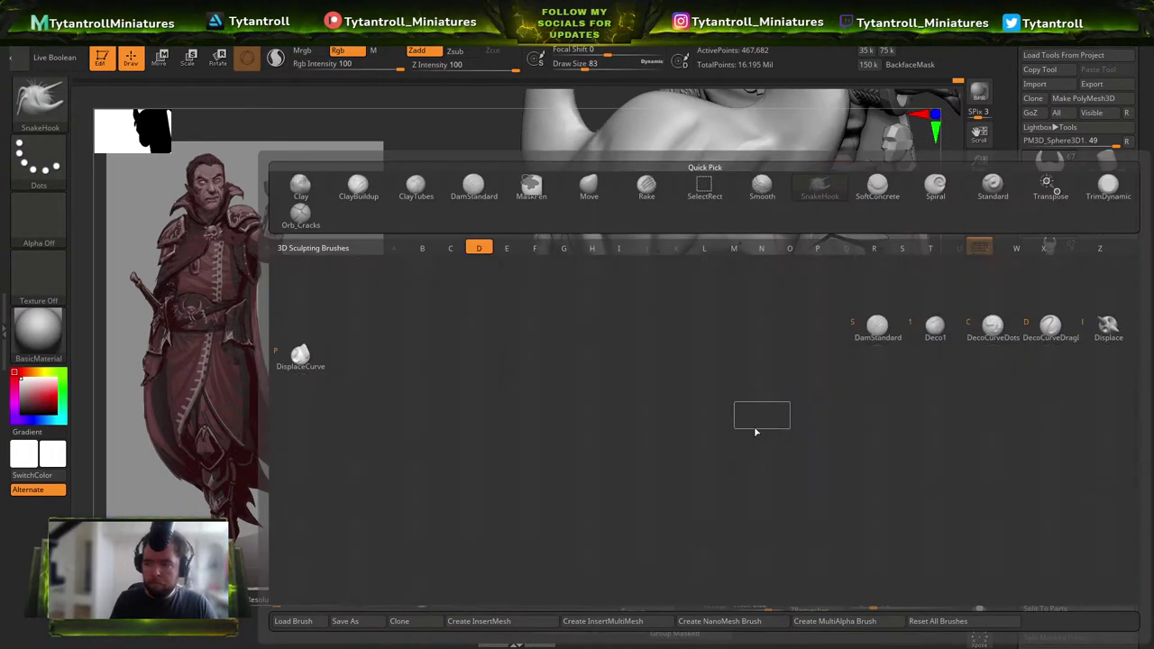
pyautogui.press('s')
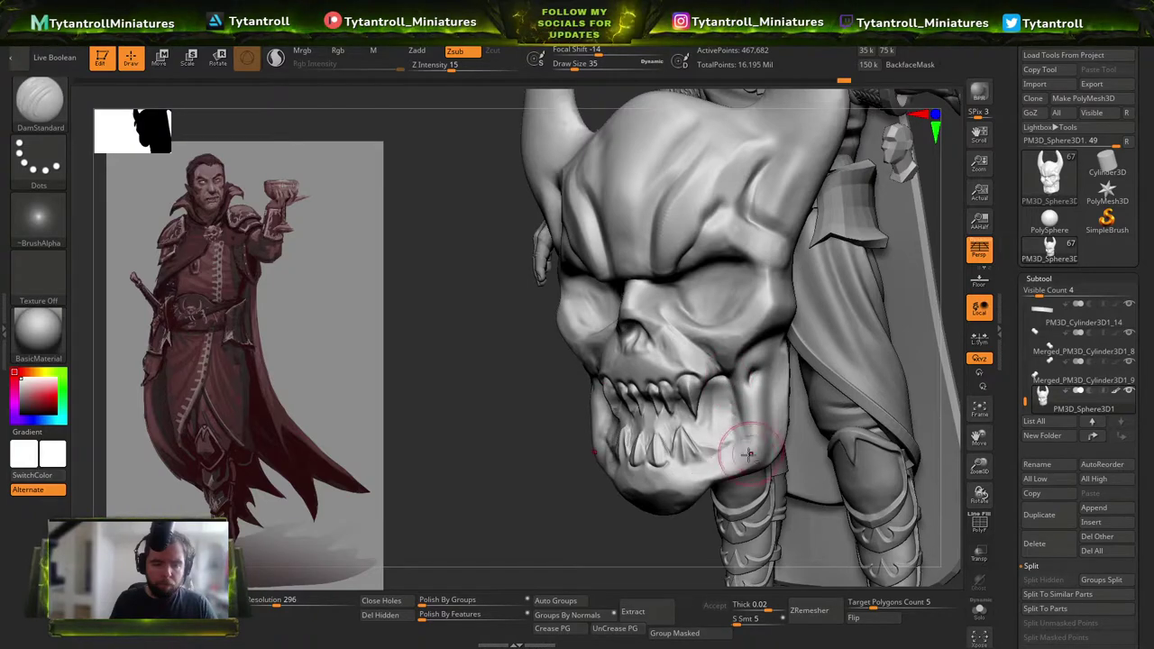
pyautogui.moveTo(737, 379); pyautogui.dragTo(695, 309, button='right')
pyautogui.moveTo(801, 366); pyautogui.dragTo(716, 349, button='right')
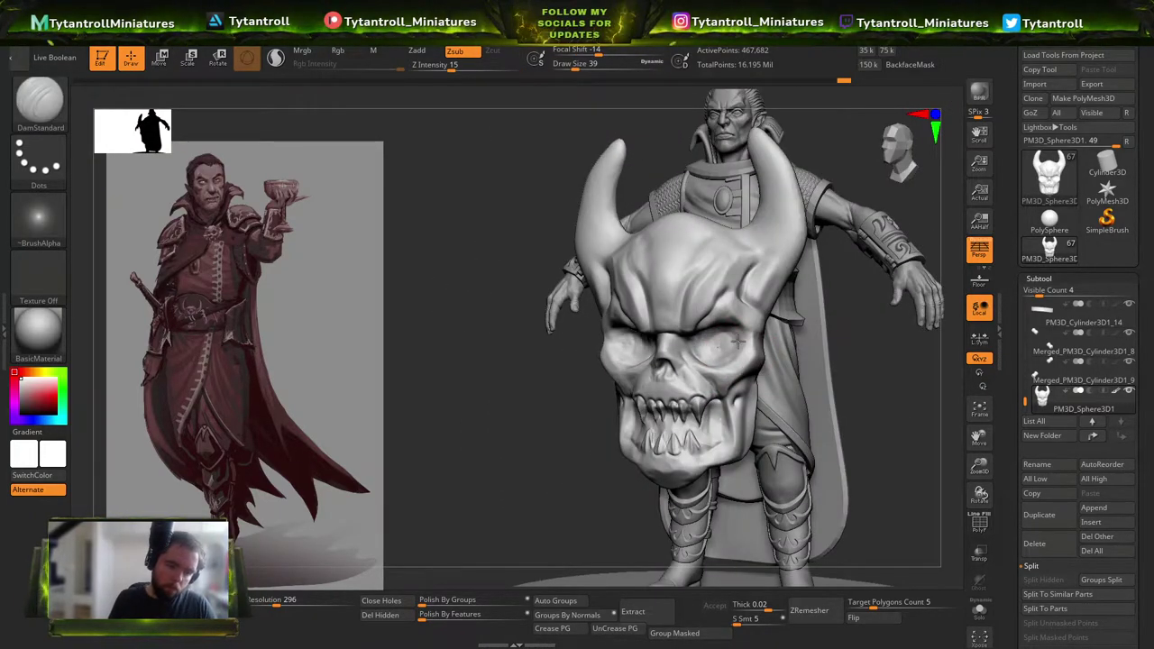
# Adjust the curve of the horns with SnakeHook at size 128.
pyautogui.keyDown('shift'); pyautogui.moveTo(816, 346); pyautogui.dragTo(888, 343, button='right'); pyautogui.keyUp('shift')
pyautogui.press('b')
pyautogui.press('s')
pyautogui.press('h')
pyautogui.moveTo(817, 327)
pyautogui.mouseDown(button='right')
pyautogui.moveTo(721, 325)
pyautogui.moveTo(784, 298)
pyautogui.moveTo(841, 298)
pyautogui.moveTo(775, 290)
pyautogui.moveTo(838, 302)
pyautogui.mouseUp(button='right')
pyautogui.press('b')
pyautogui.press('s')
pyautogui.press('m')
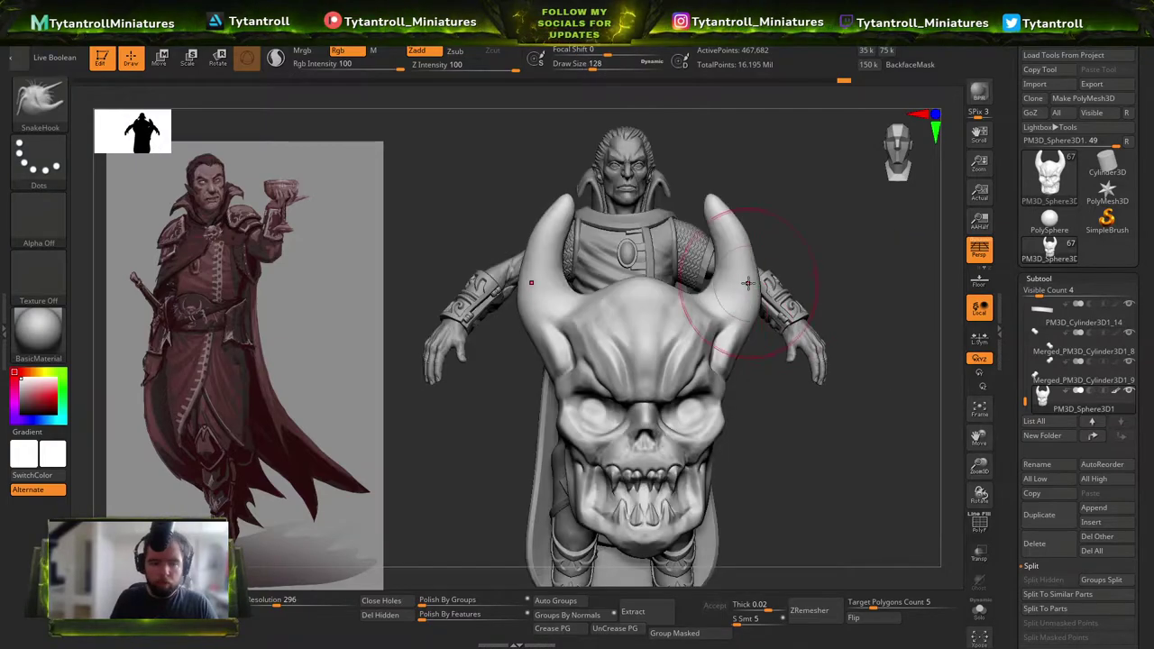
pyautogui.moveTo(747, 283); pyautogui.dragTo(731, 285, button='right')
# Build up a flared ridge around the base of the horns with the Clay brush.
pyautogui.press('b')
pyautogui.press('c')
pyautogui.press('l')
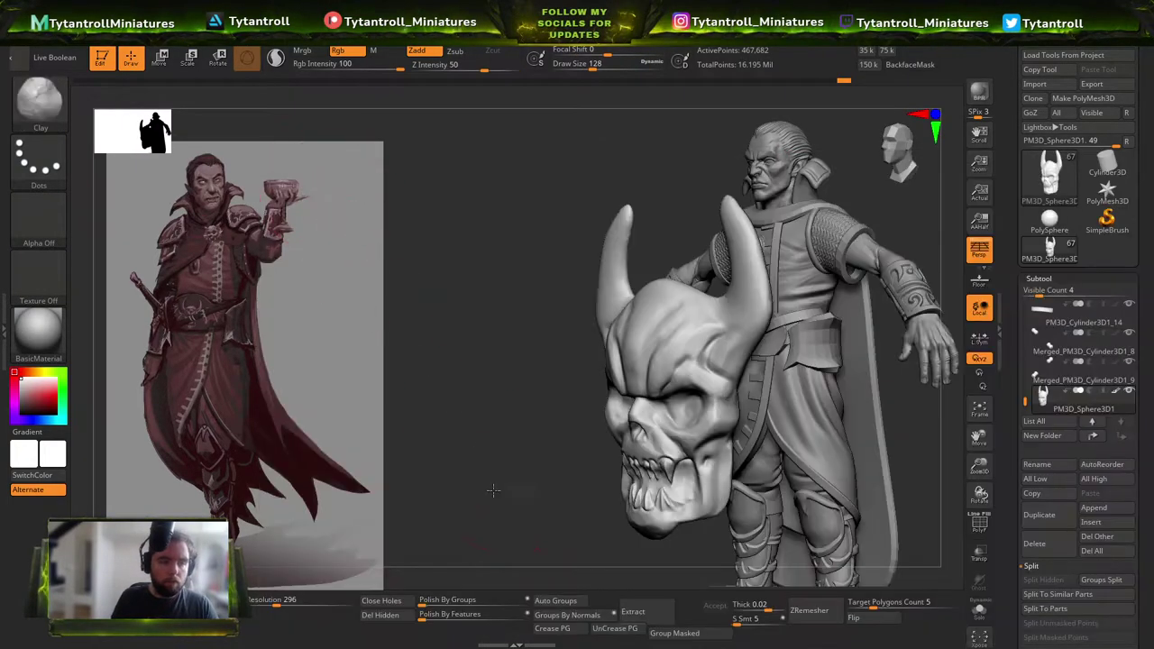
pyautogui.moveTo(501, 494); pyautogui.dragTo(423, 494)
pyautogui.press('s')
pyautogui.moveTo(759, 364); pyautogui.dragTo(746, 364)
pyautogui.moveTo(821, 338)
pyautogui.mouseDown()
pyautogui.moveTo(874, 396)
pyautogui.moveTo(816, 342)
pyautogui.moveTo(741, 346)
pyautogui.mouseUp()
pyautogui.press('s')
pyautogui.moveTo(741, 350); pyautogui.dragTo(734, 368)
pyautogui.moveTo(811, 297); pyautogui.dragTo(862, 260)
pyautogui.moveTo(862, 260)
pyautogui.mouseDown(button='right')
pyautogui.moveTo(851, 285)
pyautogui.moveTo(793, 297)
pyautogui.mouseUp(button='right')
# Carve and smooth the crease where the horn base meets the skull with DamStandard at size 39.
pyautogui.press('b')
pyautogui.press('d')
pyautogui.press('s')
pyautogui.press('s')
pyautogui.moveTo(750, 311); pyautogui.dragTo(743, 311)
pyautogui.moveTo(734, 284); pyautogui.dragTo(764, 315)
pyautogui.moveTo(837, 275); pyautogui.dragTo(825, 293, button='right')
pyautogui.keyDown('shift'); pyautogui.moveTo(733, 304); pyautogui.dragTo(727, 316); pyautogui.keyUp('shift')
pyautogui.moveTo(720, 283); pyautogui.dragTo(763, 317)
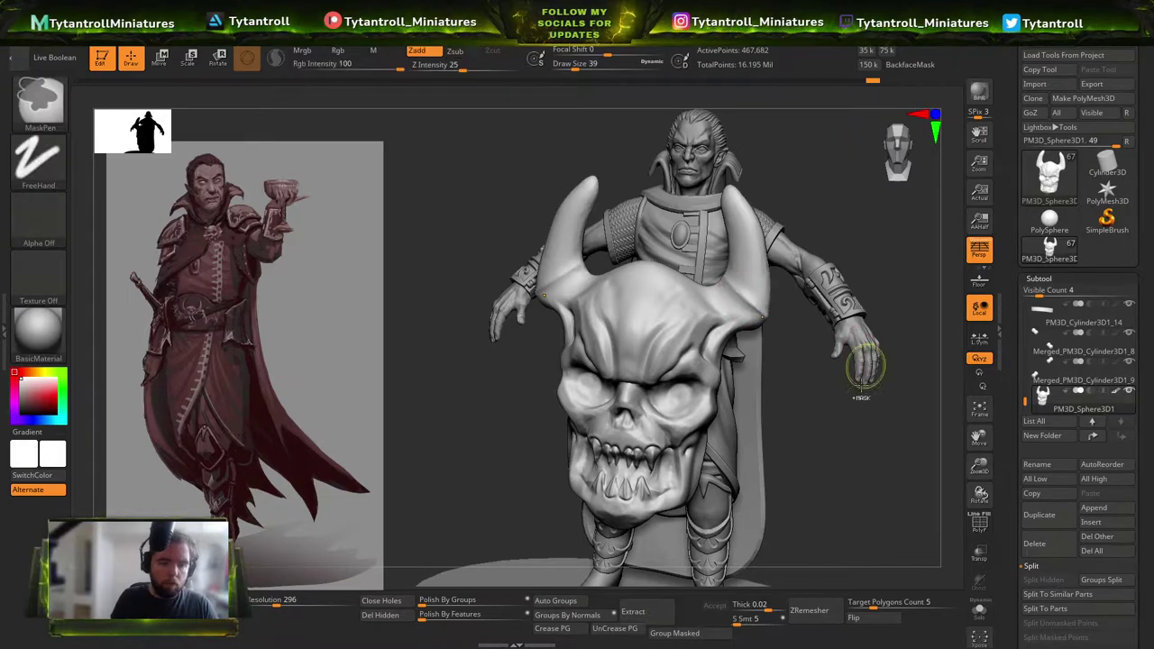
# Try to DynaMesh the skull at resolution 296.
pyautogui.click(210, 606)
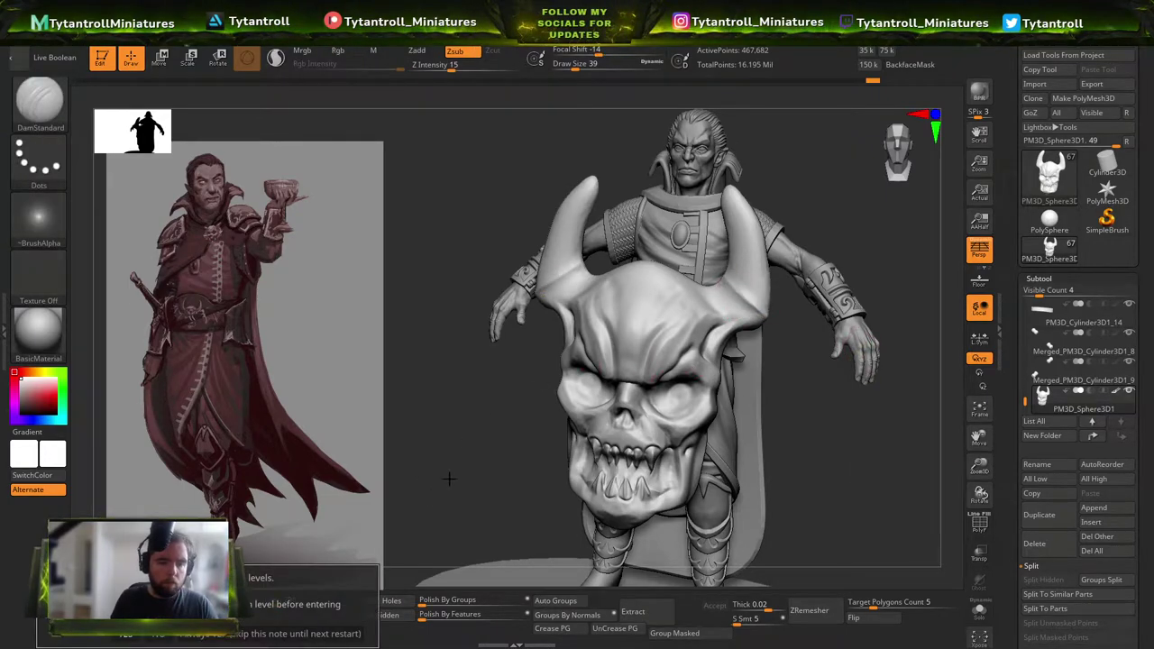
pyautogui.click(326, 630)
pyautogui.keyDown('shift'); pyautogui.moveTo(375, 546); pyautogui.dragTo(381, 531, button='right'); pyautogui.keyUp('shift')
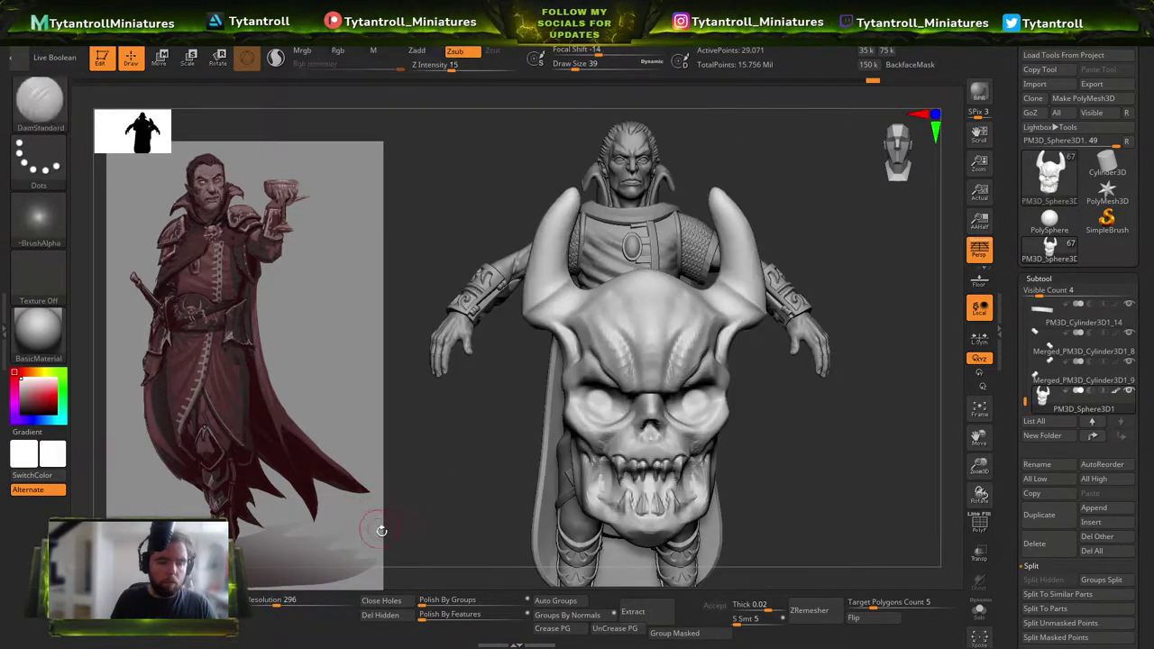
# Delete the skull's lower subdivision levels and DynaMesh it at resolution 896.
pyautogui.click(1042, 277)
pyautogui.click(1043, 292)
pyautogui.click(1045, 333)
pyautogui.click(209, 607)
pyautogui.press('d')
pyautogui.moveTo(256, 611); pyautogui.dragTo(279, 610)
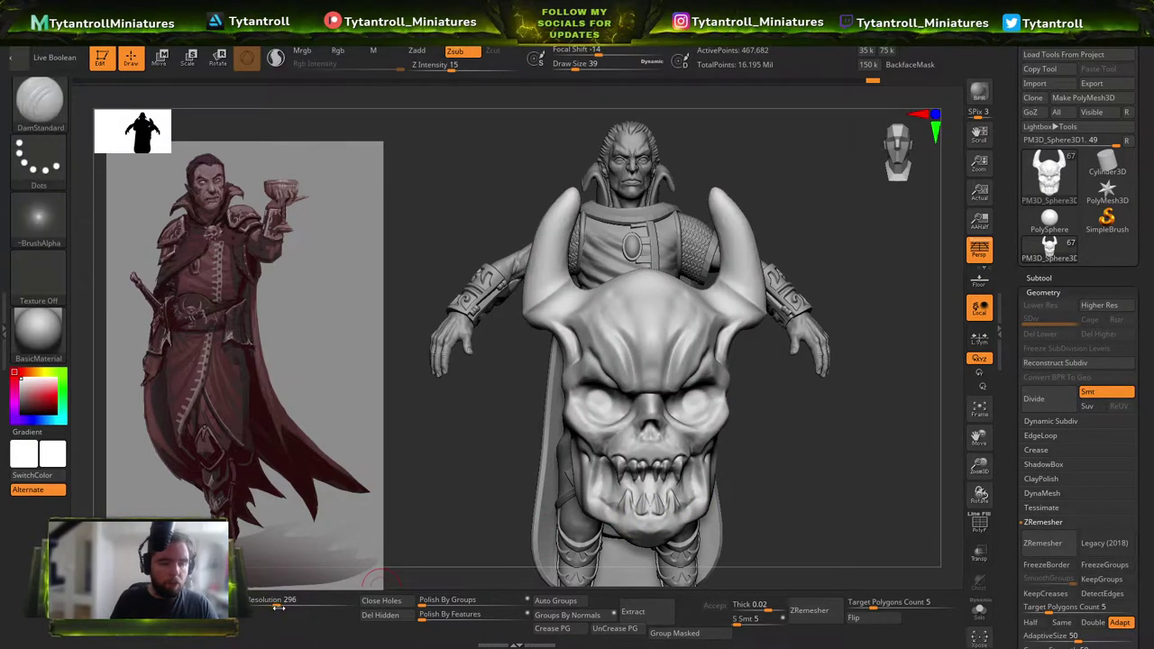
# Plane the surfaces around the horn bases with TrimDynamic at size 39.
pyautogui.moveTo(795, 476); pyautogui.dragTo(856, 460)
pyautogui.press('b')
pyautogui.press('t')
pyautogui.press('d')
pyautogui.moveTo(829, 361)
pyautogui.mouseDown()
pyautogui.moveTo(896, 343)
pyautogui.moveTo(825, 406)
pyautogui.mouseUp()
pyautogui.press('s')
pyautogui.moveTo(622, 357); pyautogui.dragTo(642, 354)
pyautogui.moveTo(856, 440); pyautogui.dragTo(881, 369)
pyautogui.press('s')
pyautogui.moveTo(675, 375); pyautogui.dragTo(655, 375)
# Pull the horns into a cleaner curve with SnakeHook at size 112.
pyautogui.press('b')
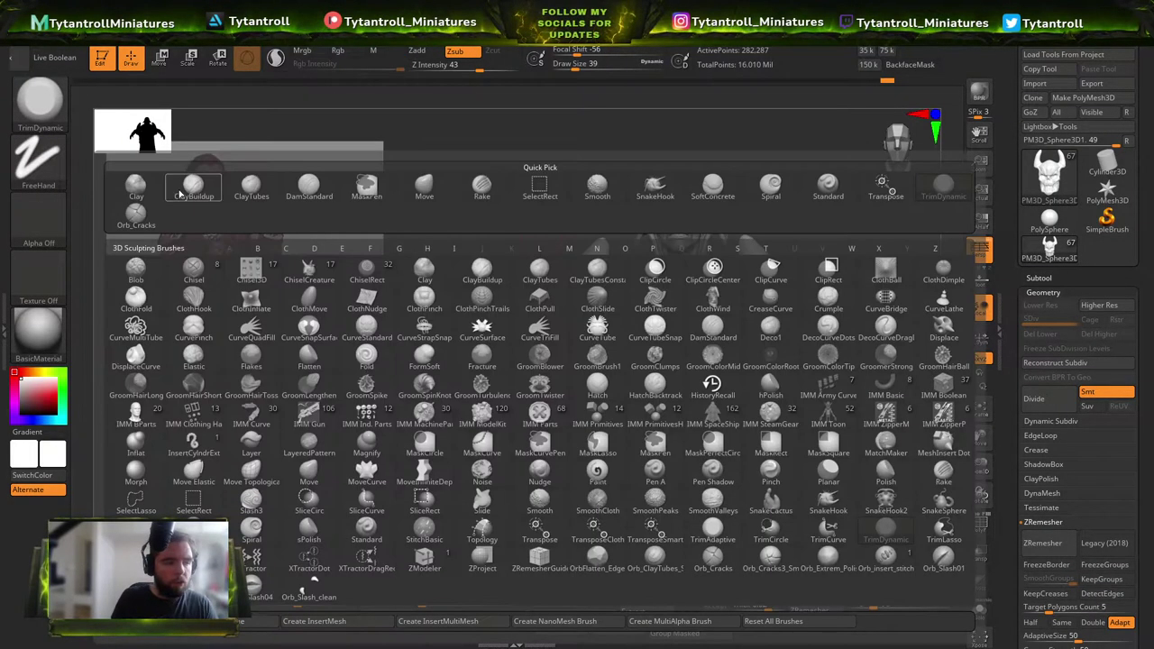
pyautogui.click(136, 186)
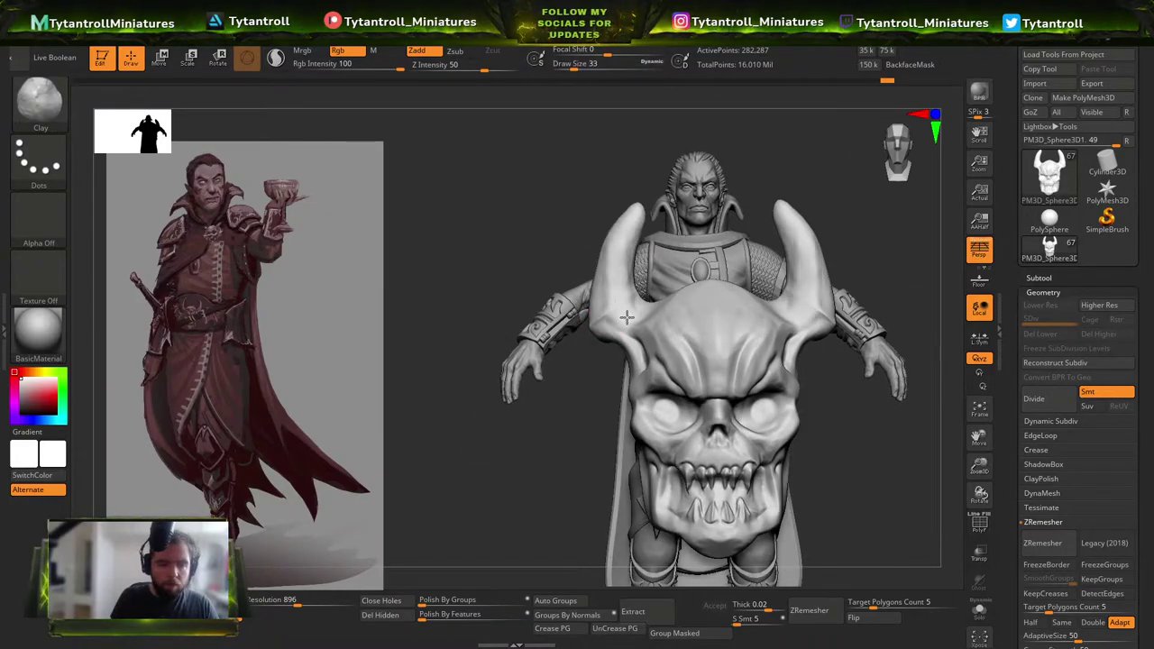
pyautogui.press('b')
pyautogui.press('s')
pyautogui.press('h')
pyautogui.press('s')
pyautogui.moveTo(602, 272)
pyautogui.mouseDown()
pyautogui.moveTo(633, 272)
pyautogui.moveTo(614, 237)
pyautogui.mouseUp()
# Sharpen the horn tips with the Pinch brush at size 149.
pyautogui.press('b')
pyautogui.press('i')
pyautogui.press('b')
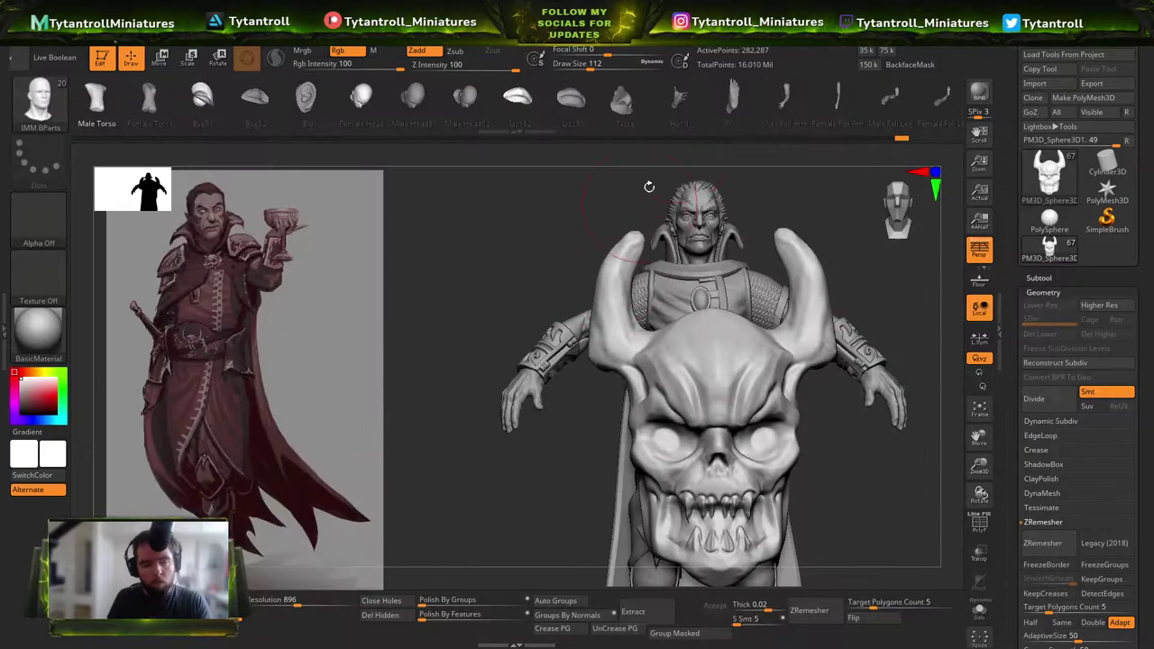
pyautogui.press('b')
pyautogui.press('p')
pyautogui.press('i')
pyautogui.moveTo(630, 200)
pyautogui.mouseDown()
pyautogui.moveTo(667, 208)
pyautogui.moveTo(590, 207)
pyautogui.moveTo(450, 418)
pyautogui.mouseUp()
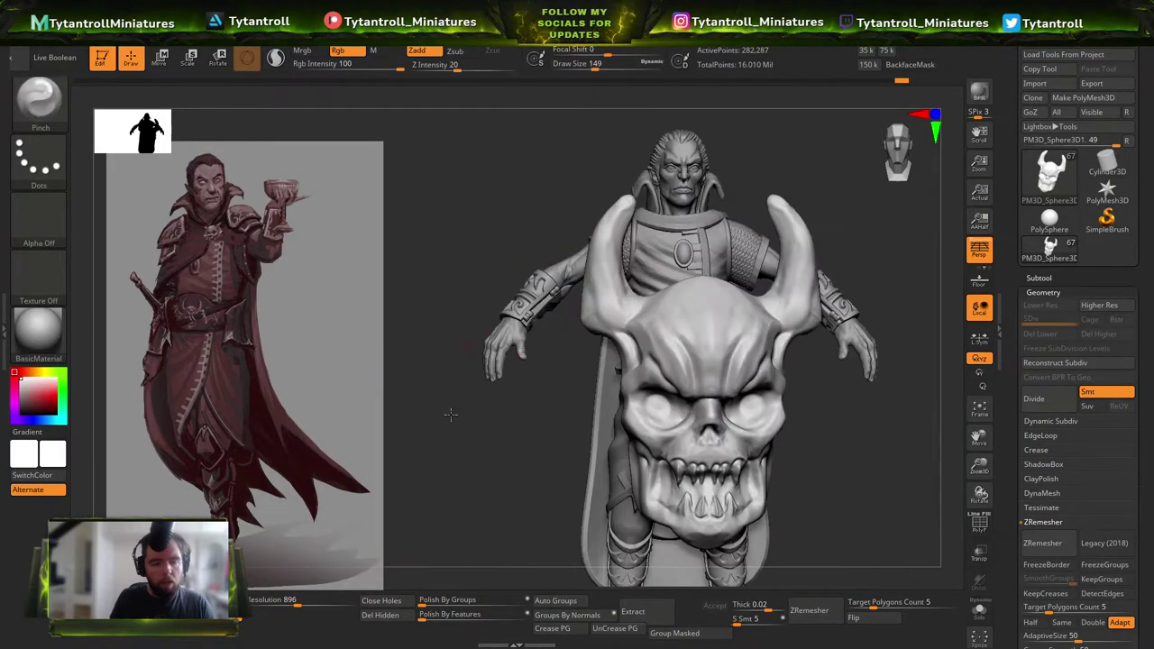
# Adjust the shape of the skull's crown with SnakeHook, starting at size 182 and reducing to 108.
pyautogui.press('b')
pyautogui.press('s')
pyautogui.press('h')
pyautogui.press(']')
pyautogui.press(']')
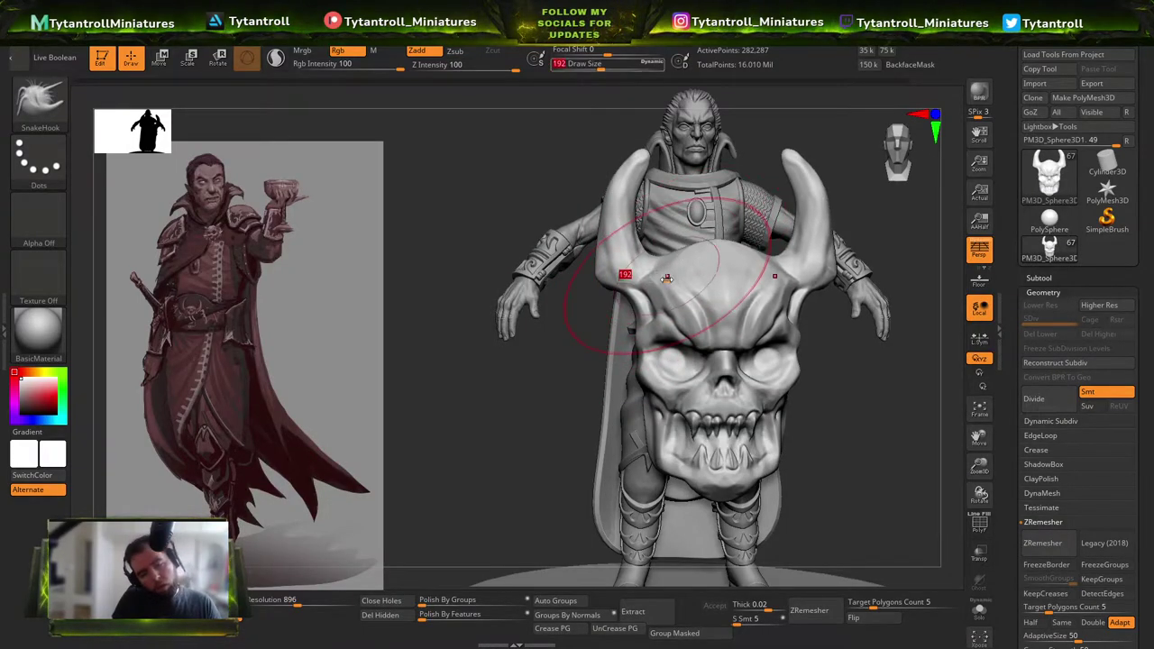
pyautogui.moveTo(703, 248); pyautogui.dragTo(701, 258)
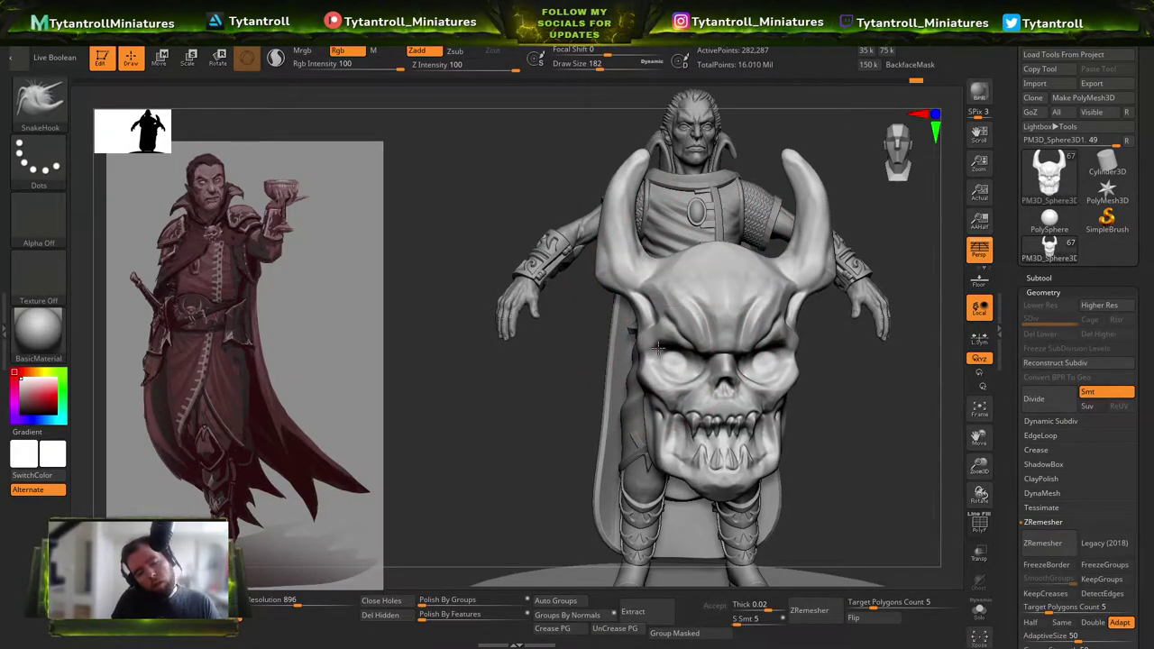
pyautogui.keyDown('alt'); pyautogui.moveTo(565, 316); pyautogui.dragTo(516, 215); pyautogui.keyUp('alt')
pyautogui.moveTo(791, 322); pyautogui.dragTo(717, 334)
pyautogui.moveTo(695, 343)
pyautogui.mouseDown(button='right')
pyautogui.moveTo(448, 399)
pyautogui.moveTo(603, 355)
pyautogui.mouseUp(button='right')
pyautogui.press('[')
pyautogui.moveTo(823, 335); pyautogui.dragTo(667, 332, button='right')
# Tighten the horn tips with the Pinch brush at size 80.
pyautogui.press('b')
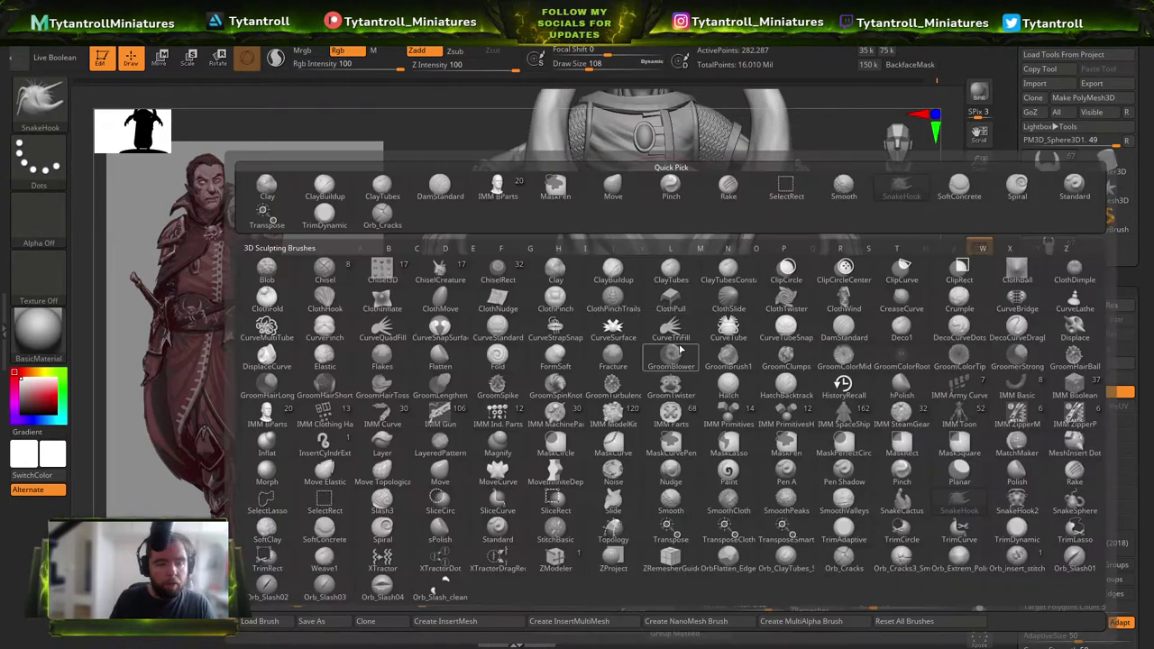
pyautogui.press('d')
pyautogui.press('s')
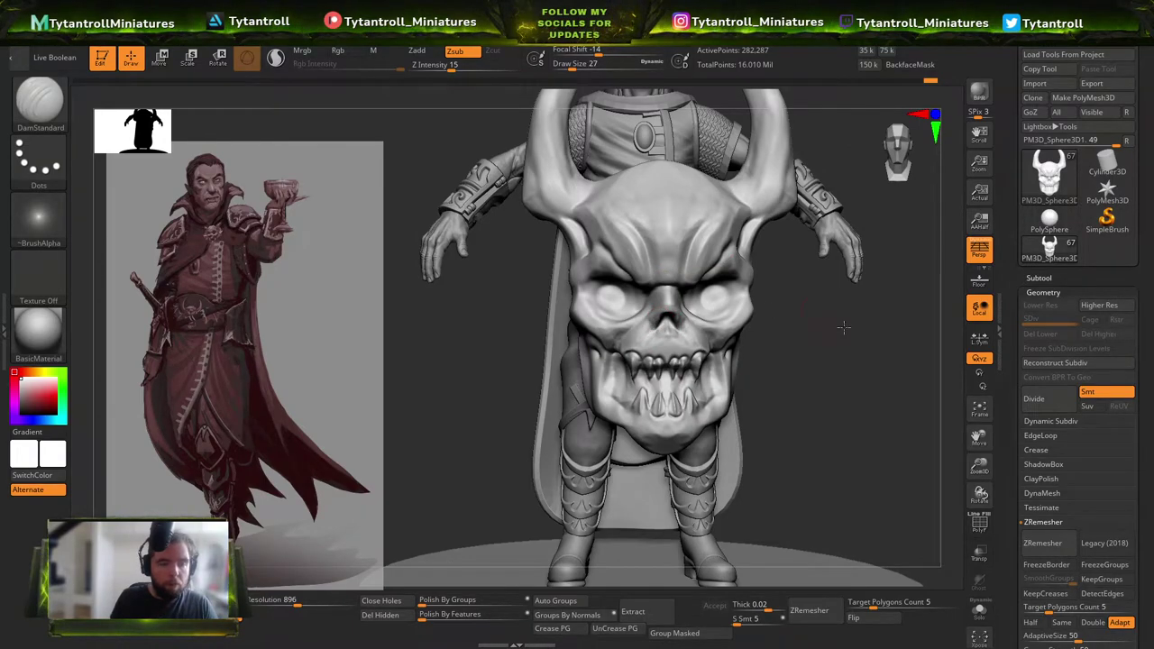
pyautogui.moveTo(841, 318); pyautogui.dragTo(839, 328, button='right')
pyautogui.keyDown('alt'); pyautogui.moveTo(786, 258); pyautogui.dragTo(793, 306, button='right'); pyautogui.keyUp('alt')
pyautogui.press('b')
pyautogui.press('t')
pyautogui.press('d')
pyautogui.moveTo(833, 151)
pyautogui.mouseDown(button='right')
pyautogui.moveTo(857, 140)
pyautogui.moveTo(803, 201)
pyautogui.mouseUp(button='right')
pyautogui.press('b')
pyautogui.press('p')
pyautogui.press('i')
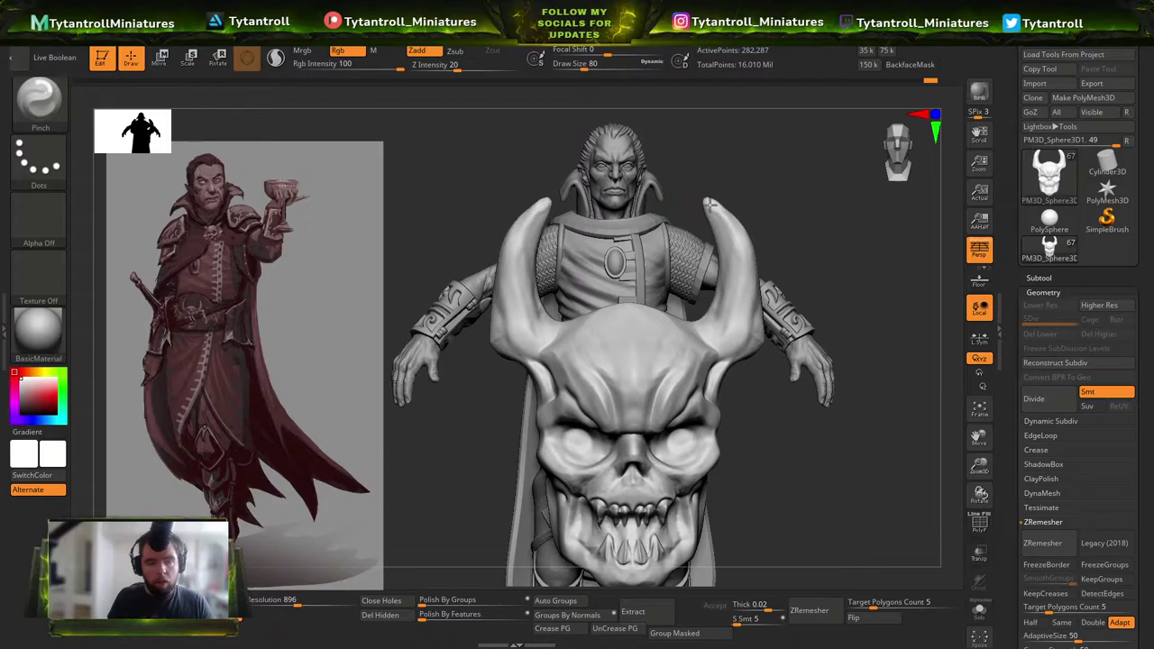
pyautogui.moveTo(851, 273); pyautogui.dragTo(799, 316, button='right')
pyautogui.moveTo(799, 315); pyautogui.dragTo(837, 309, button='right')
pyautogui.keyDown('shift'); pyautogui.moveTo(826, 292); pyautogui.dragTo(803, 304); pyautogui.keyUp('shift')
# Duplicate the skull subtool, hide the large original, and shrink and move the copy toward the belt.
pyautogui.click(1041, 278)
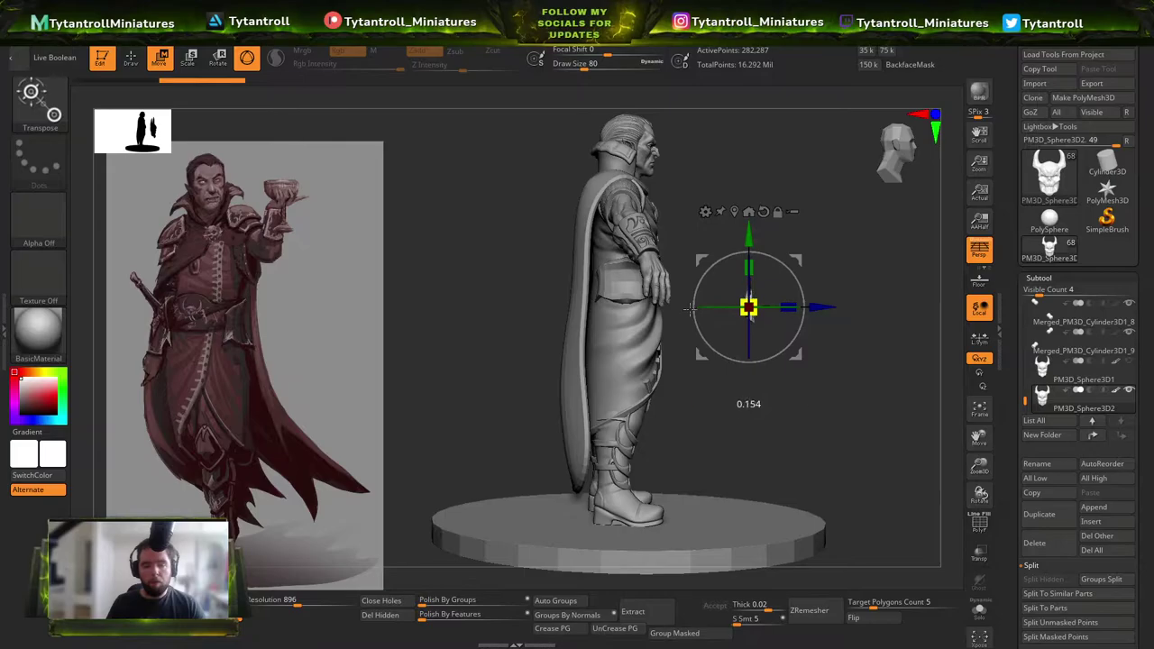
pyautogui.moveTo(798, 261); pyautogui.dragTo(712, 239)
pyautogui.press('q')
pyautogui.moveTo(838, 243)
pyautogui.mouseDown()
pyautogui.moveTo(748, 241)
pyautogui.moveTo(772, 245)
pyautogui.mouseUp()
pyautogui.moveTo(772, 246)
pyautogui.keyDown('ctrl'); pyautogui.mouseDown(button='right')
pyautogui.moveTo(775, 283)
pyautogui.moveTo(747, 376)
pyautogui.moveTo(799, 373)
pyautogui.moveTo(773, 353)
pyautogui.moveTo(852, 338)
pyautogui.mouseUp(button='right'); pyautogui.keyUp('ctrl')
pyautogui.press('w')
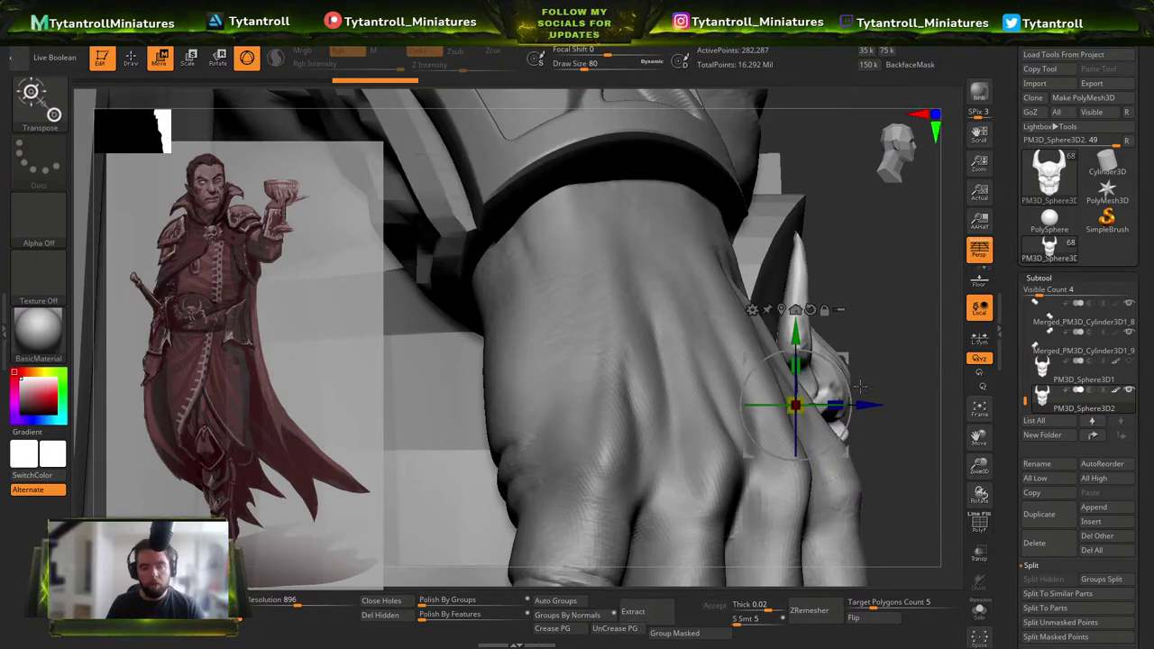
pyautogui.moveTo(842, 363); pyautogui.dragTo(818, 342)
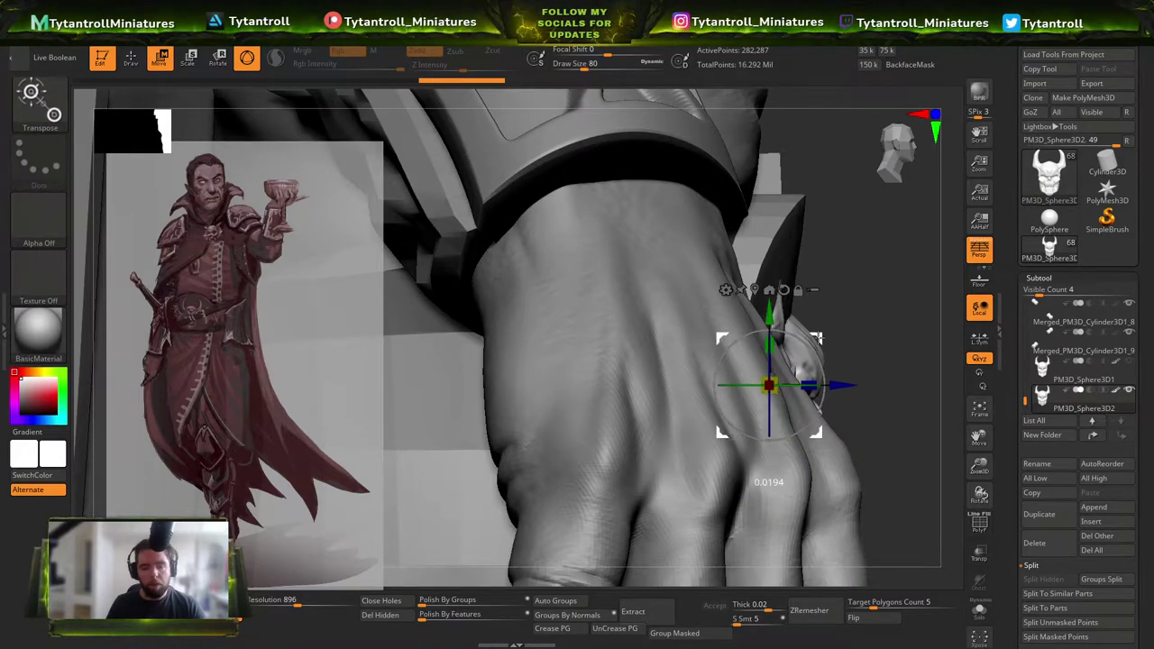
# Fit the small skull copy against the front of the belt, positioning it in side view.
pyautogui.press('q')
pyautogui.moveTo(832, 340); pyautogui.dragTo(755, 355, button='right')
pyautogui.press('w')
pyautogui.moveTo(734, 342)
pyautogui.mouseDown()
pyautogui.moveTo(734, 295)
pyautogui.moveTo(734, 336)
pyautogui.mouseUp()
pyautogui.moveTo(815, 388); pyautogui.dragTo(766, 395, button='right')
pyautogui.moveTo(769, 397); pyautogui.dragTo(762, 405)
pyautogui.moveTo(878, 407); pyautogui.dragTo(828, 404, button='right')
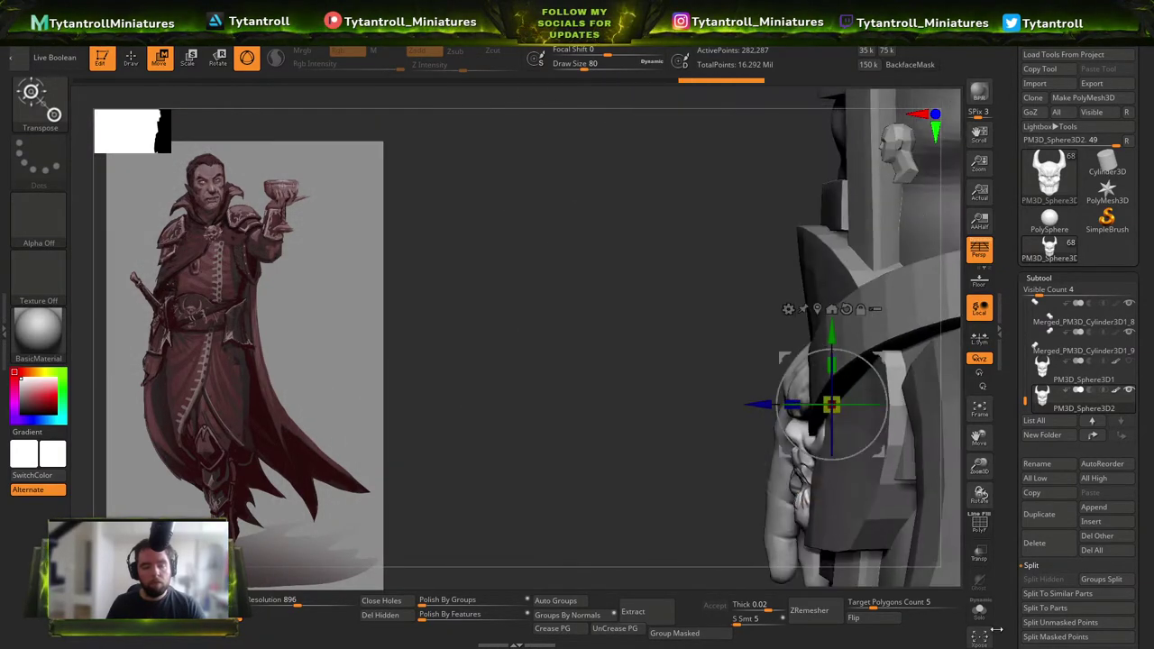
# Isolate the small skull, mask half its depth in side view with MaskRect, and shift the unmasked half toward the belt.
pyautogui.click(980, 611)
pyautogui.keyDown('alt'); pyautogui.moveTo(799, 478); pyautogui.dragTo(540, 375, button='right'); pyautogui.keyUp('alt')
pyautogui.keyDown('ctrl'); pyautogui.moveTo(721, 304); pyautogui.dragTo(822, 356, button='right'); pyautogui.keyUp('ctrl')
pyautogui.keyDown('alt'); pyautogui.moveTo(822, 356); pyautogui.dragTo(824, 403, button='right'); pyautogui.keyUp('alt')
pyautogui.keyDown('ctrl'); pyautogui.click(33, 116); pyautogui.keyUp('ctrl')
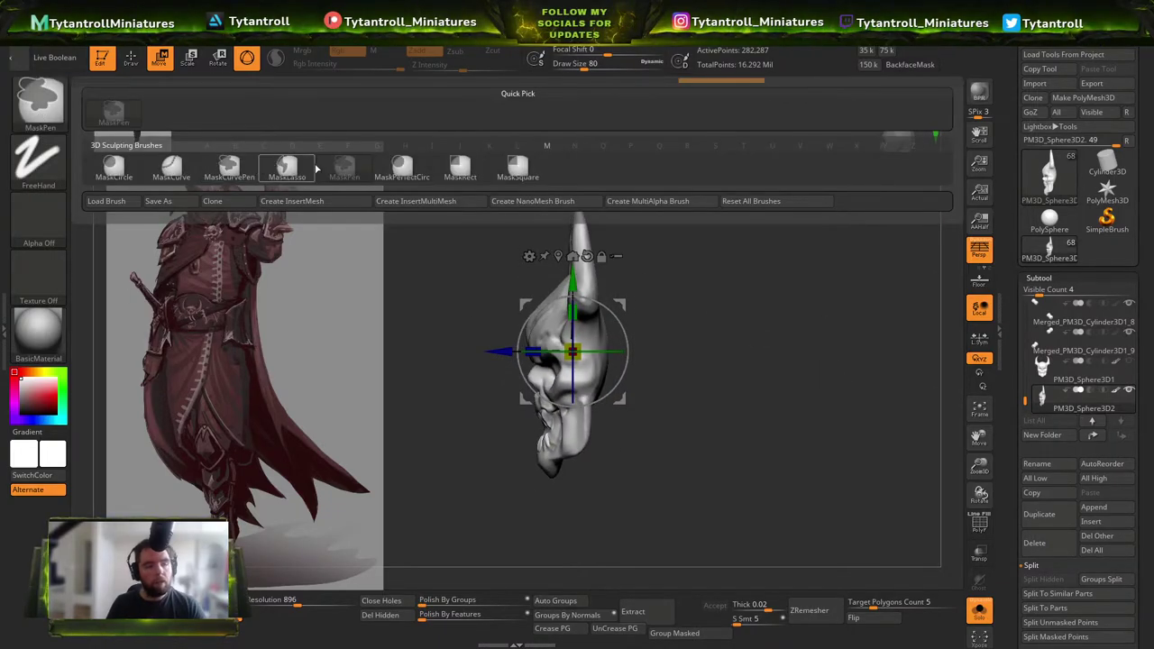
pyautogui.click(459, 167)
pyautogui.moveTo(766, 197)
pyautogui.keyDown('ctrl'); pyautogui.mouseDown()
pyautogui.moveTo(588, 536)
pyautogui.moveTo(579, 531)
pyautogui.mouseUp(); pyautogui.keyUp('ctrl')
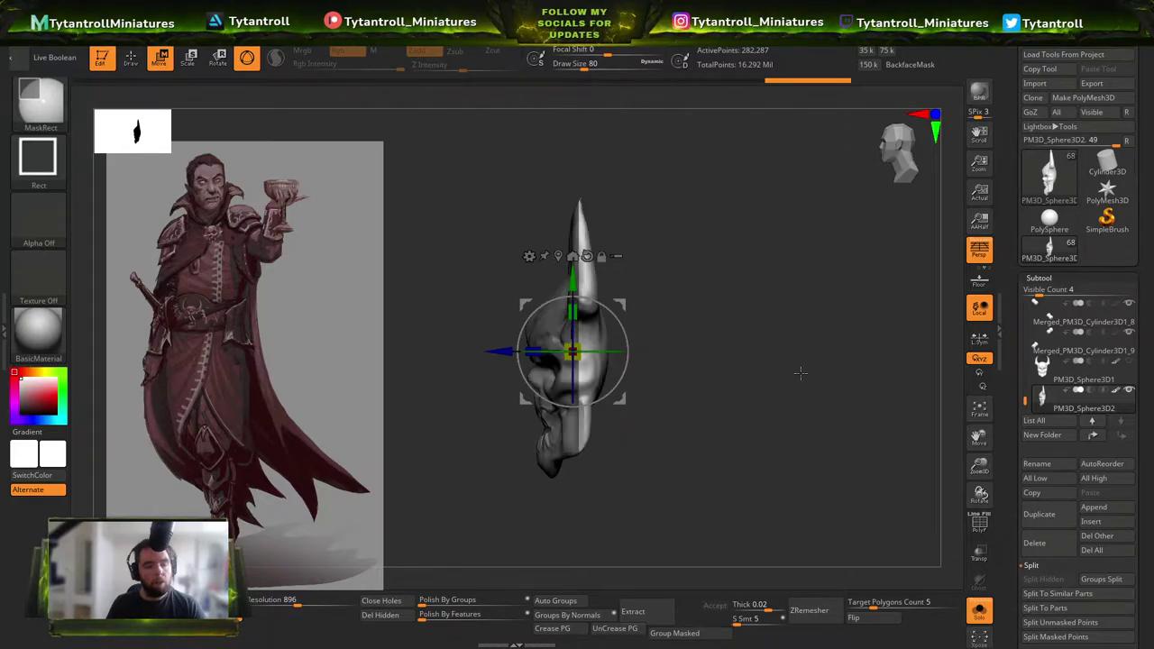
pyautogui.keyDown('ctrl'); pyautogui.click(675, 351); pyautogui.keyUp('ctrl')
pyautogui.moveTo(502, 351); pyautogui.dragTo(545, 350)
pyautogui.keyDown('ctrl'); pyautogui.click(848, 350); pyautogui.keyUp('ctrl')
pyautogui.click(974, 615)
# Enlarge the small skull and seat it centred on the belt's buckle plate.
pyautogui.moveTo(685, 308); pyautogui.dragTo(792, 277, button='right')
pyautogui.press('b')
pyautogui.press('m')
pyautogui.press('v')
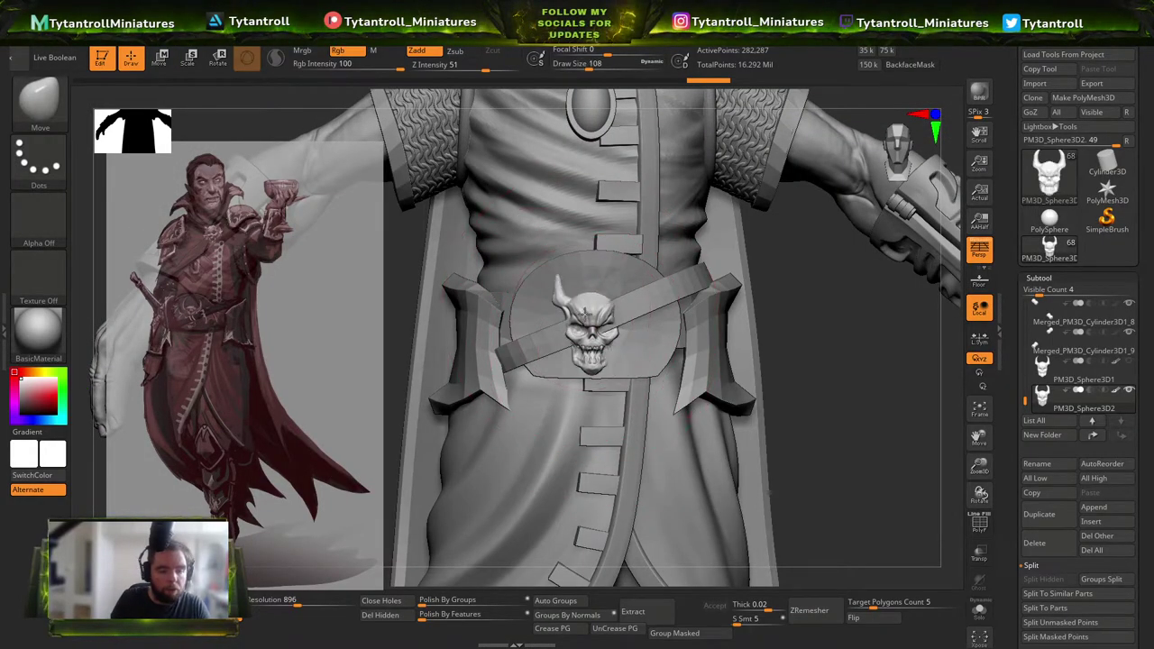
pyautogui.moveTo(647, 263)
pyautogui.mouseDown(button='right')
pyautogui.moveTo(840, 309)
pyautogui.moveTo(863, 288)
pyautogui.moveTo(679, 276)
pyautogui.mouseUp(button='right')
pyautogui.press('w')
pyautogui.moveTo(562, 491); pyautogui.dragTo(667, 225, button='right')
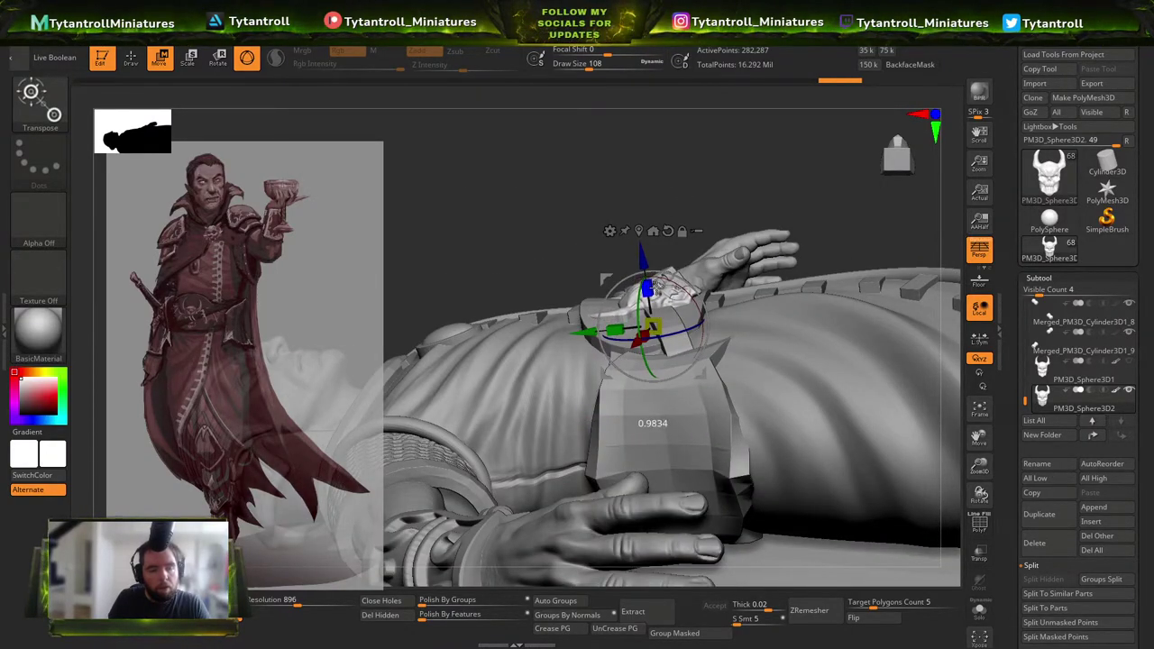
pyautogui.moveTo(677, 219)
pyautogui.mouseDown(button='right')
pyautogui.moveTo(571, 519)
pyautogui.moveTo(715, 233)
pyautogui.moveTo(736, 344)
pyautogui.moveTo(741, 284)
pyautogui.moveTo(667, 360)
pyautogui.moveTo(453, 490)
pyautogui.mouseUp(button='right')
pyautogui.press('q')
pyautogui.press('w')
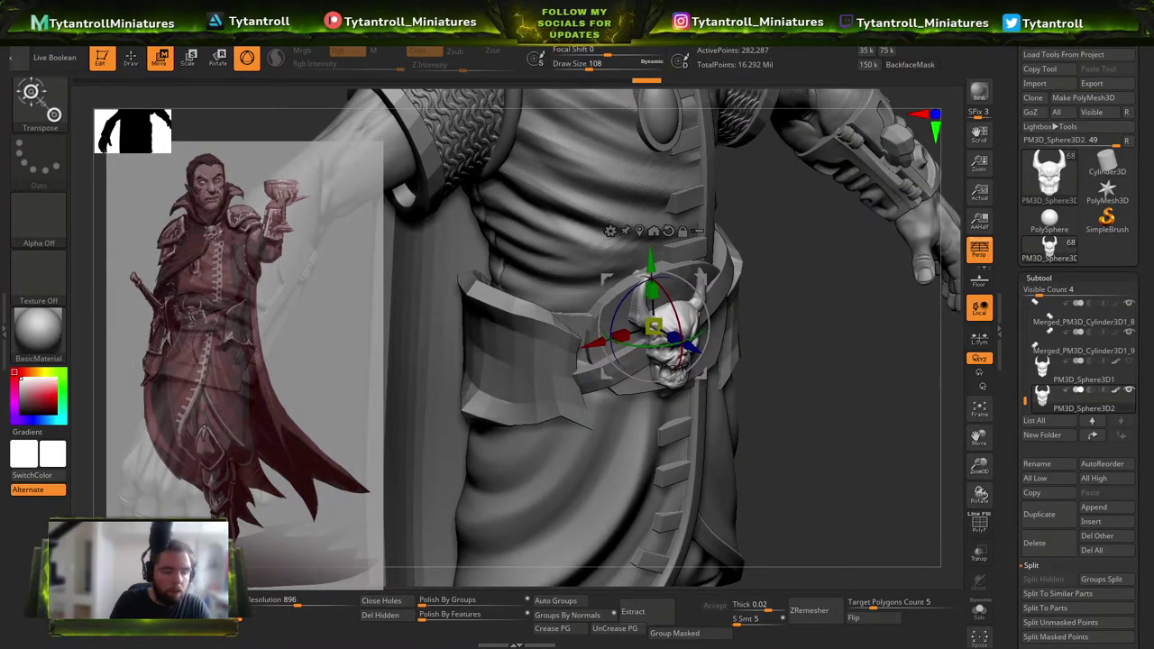
pyautogui.moveTo(849, 366); pyautogui.dragTo(721, 378, button='right')
pyautogui.keyDown('shift'); pyautogui.moveTo(873, 313); pyautogui.dragTo(811, 324, button='right'); pyautogui.keyUp('shift')
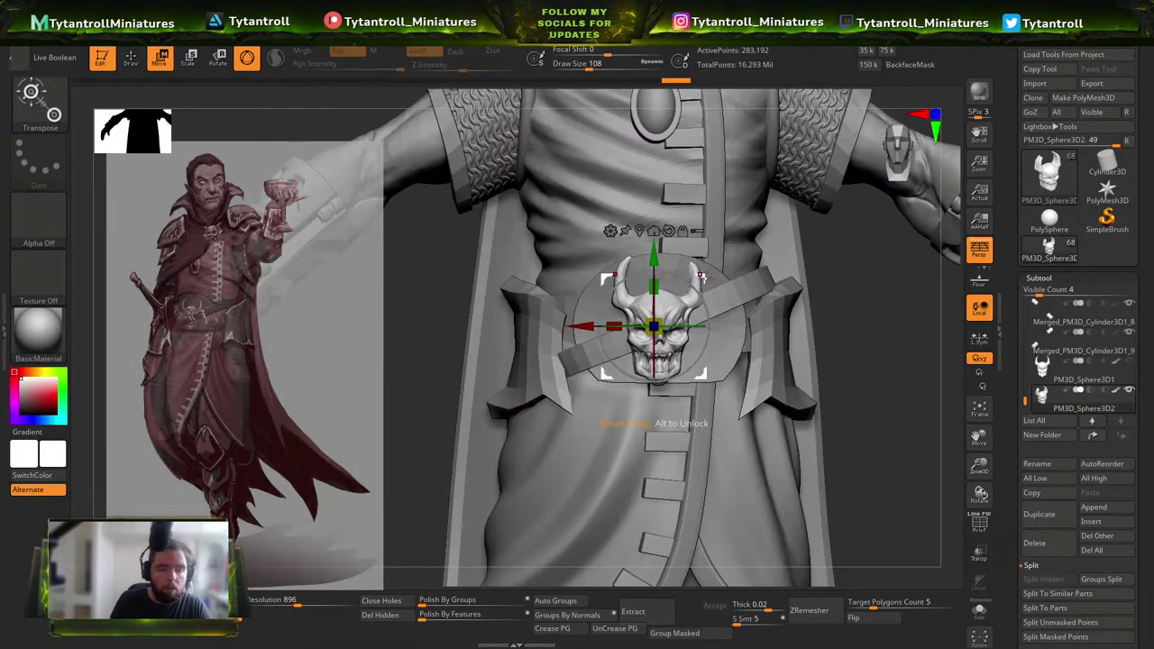
# Select the buckle plate behind the skull and even out its outline on both sides.
pyautogui.press('q')
pyautogui.keyDown('alt'); pyautogui.click(722, 322); pyautogui.keyUp('alt')
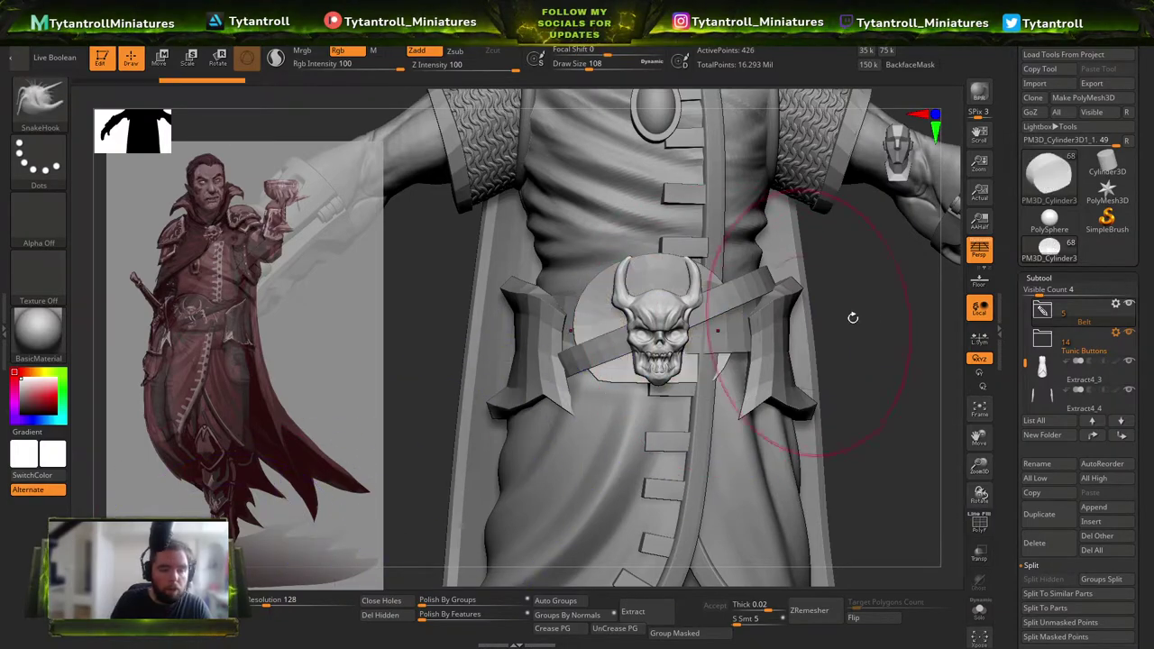
pyautogui.hotkey('ctrl', 'z')
pyautogui.hotkey('ctrl', 'shift', 'z')
pyautogui.hotkey('ctrl', 'shift', 'z')
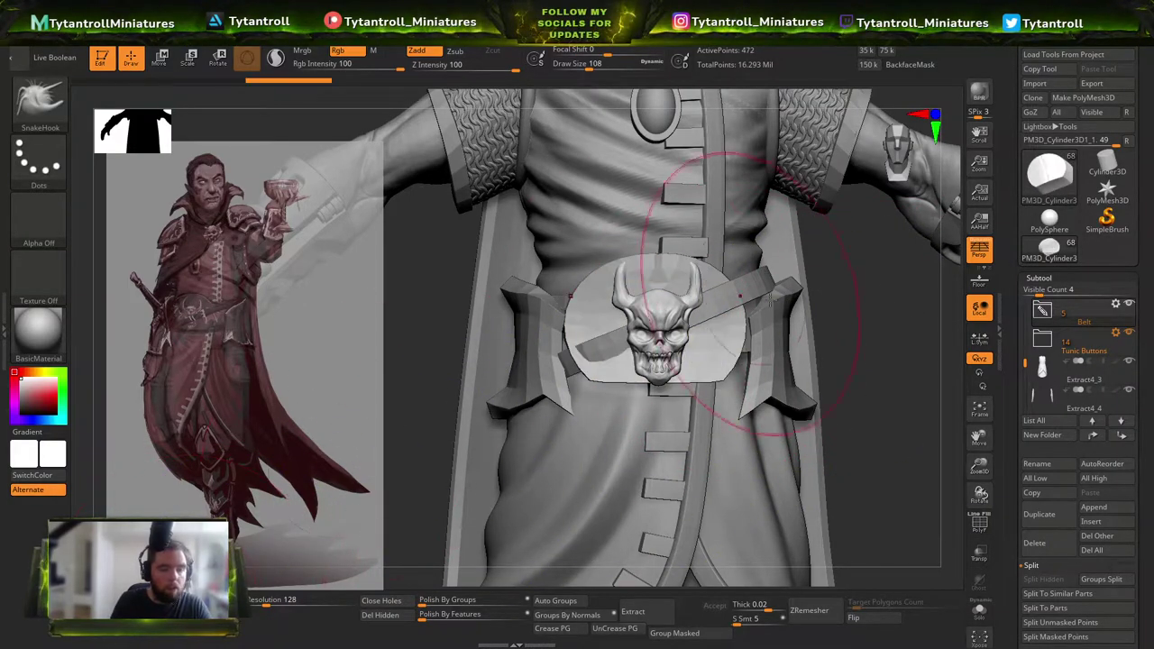
pyautogui.press('b')
pyautogui.press('m')
pyautogui.press('v')
pyautogui.moveTo(858, 346)
pyautogui.mouseDown(button='right')
pyautogui.moveTo(924, 352)
pyautogui.moveTo(906, 386)
pyautogui.moveTo(775, 234)
pyautogui.moveTo(786, 256)
pyautogui.mouseUp(button='right')
pyautogui.moveTo(780, 386); pyautogui.dragTo(804, 199, button='right')
# Touch up the small skull against the plate with the Move brush at sizes 22 and 14.
pyautogui.keyDown('alt'); pyautogui.click(653, 348); pyautogui.keyUp('alt')
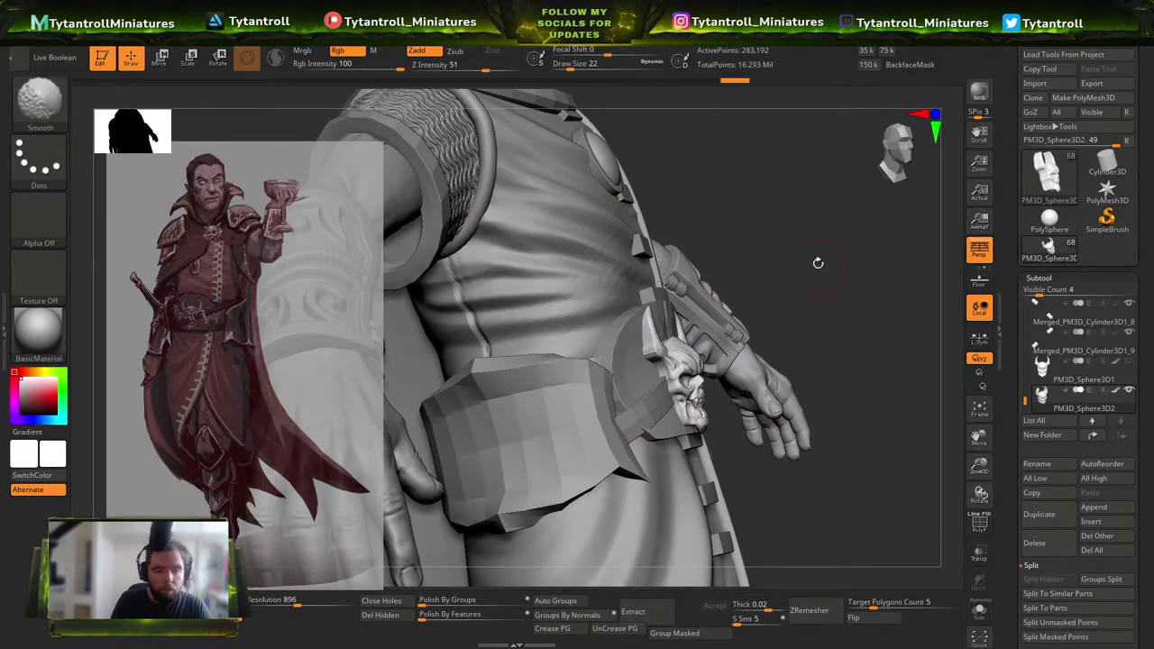
pyautogui.keyDown('shift'); pyautogui.moveTo(813, 270); pyautogui.dragTo(658, 365, button='right'); pyautogui.keyUp('shift')
pyautogui.moveTo(857, 407)
pyautogui.mouseDown(button='right')
pyautogui.moveTo(708, 387)
pyautogui.moveTo(699, 372)
pyautogui.moveTo(778, 404)
pyautogui.mouseUp(button='right')
pyautogui.keyDown('alt'); pyautogui.moveTo(778, 404); pyautogui.dragTo(756, 343, button='right'); pyautogui.keyUp('alt')
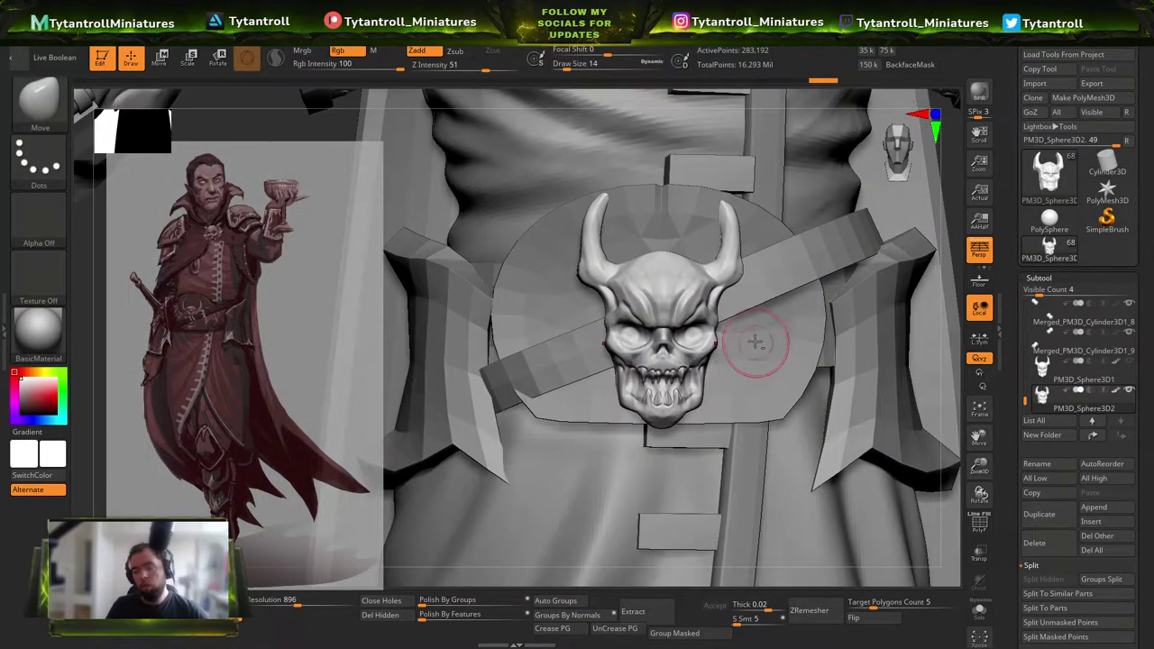
# Select the diagonal strap on the belt and make it narrower with Transpose.
pyautogui.keyDown('alt'); pyautogui.click(750, 285); pyautogui.keyUp('alt')
pyautogui.press('w')
pyautogui.keyDown('ctrl'); pyautogui.moveTo(721, 287); pyautogui.dragTo(454, 168, button='right'); pyautogui.keyUp('ctrl')
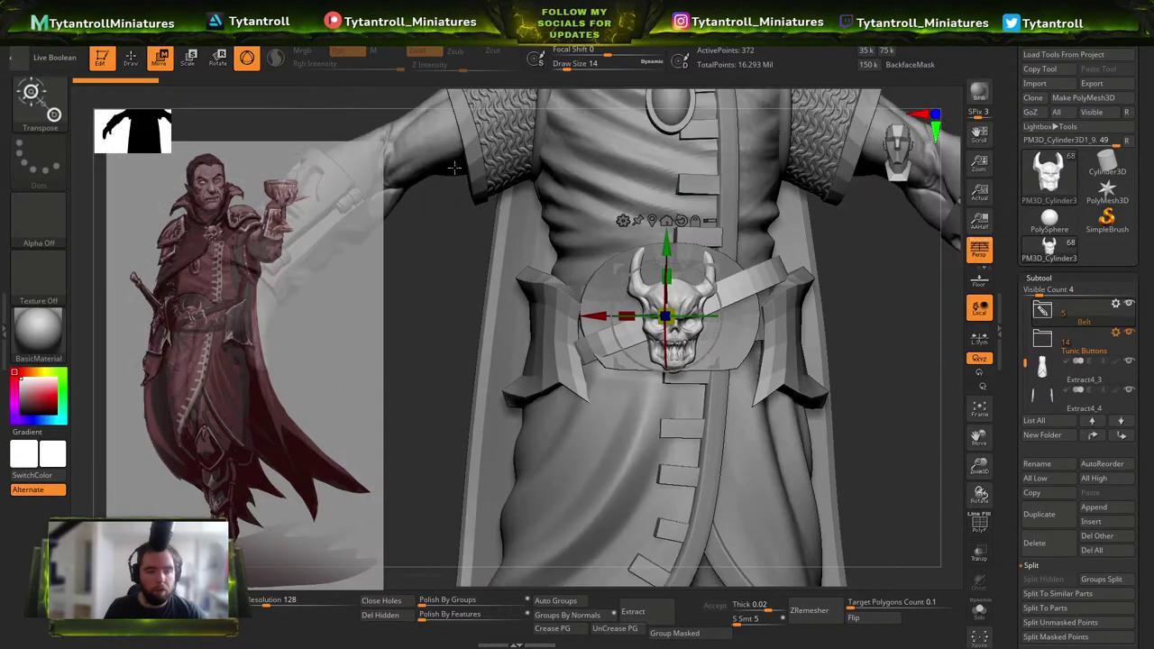
pyautogui.click(249, 56)
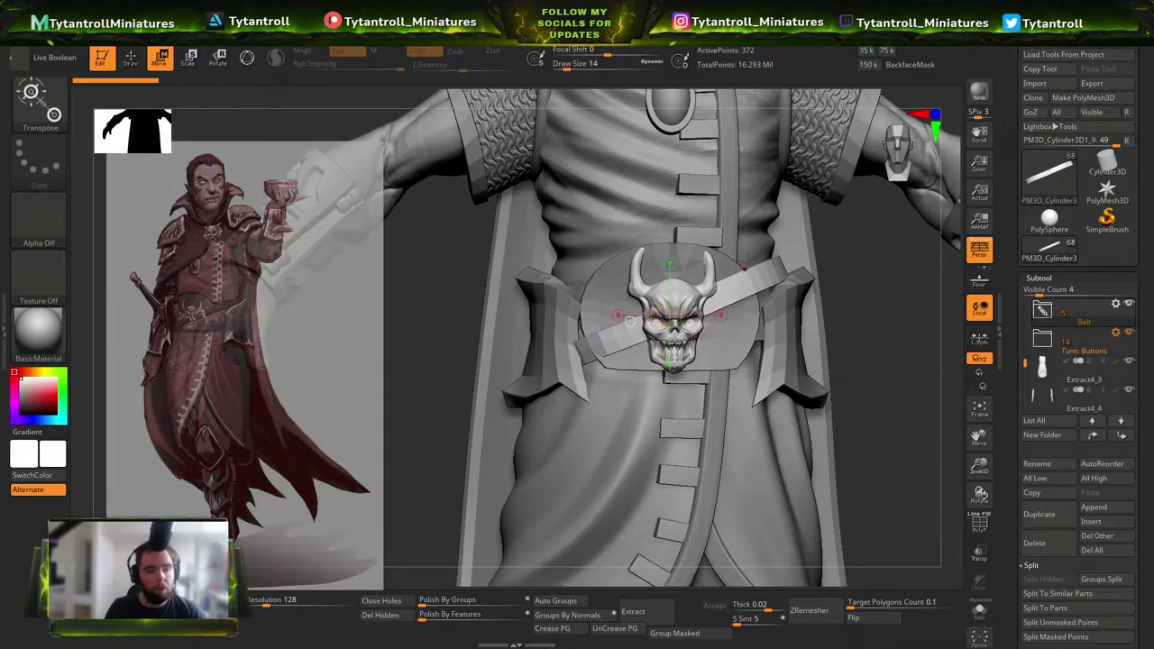
pyautogui.click(247, 58)
pyautogui.press('q')
# Bend the diagonal strap outward over the skull with the Move brush at size 74.
pyautogui.press('b')
pyautogui.press('m')
pyautogui.press('v')
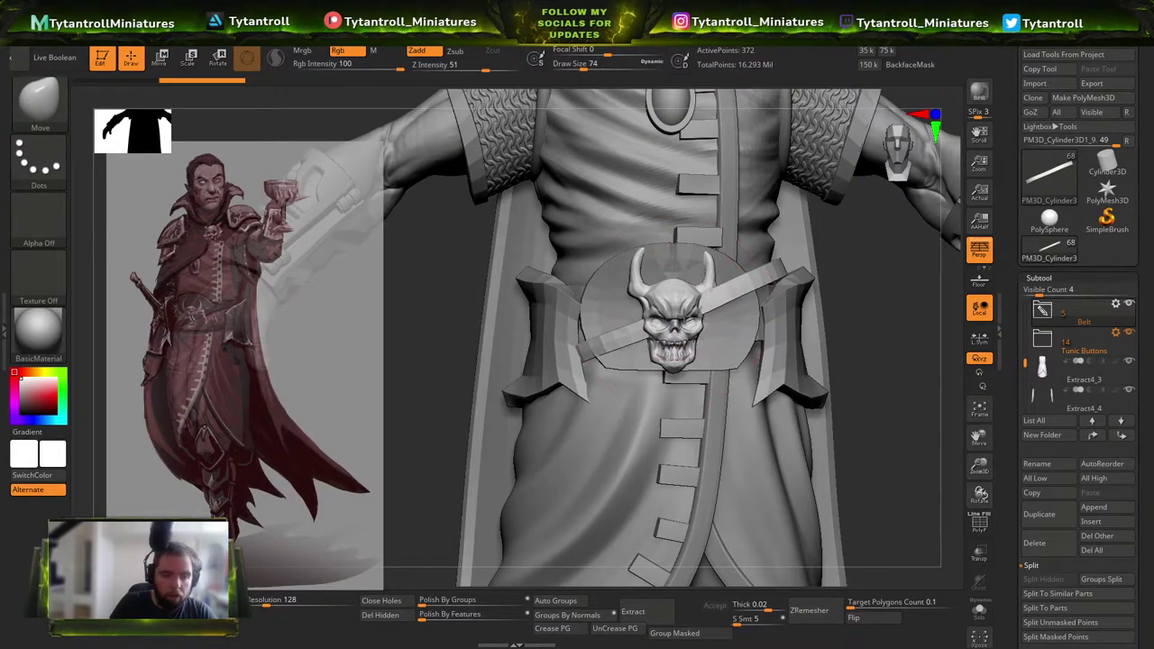
pyautogui.moveTo(848, 311)
pyautogui.mouseDown()
pyautogui.moveTo(743, 294)
pyautogui.moveTo(661, 351)
pyautogui.mouseUp()
pyautogui.press('s')
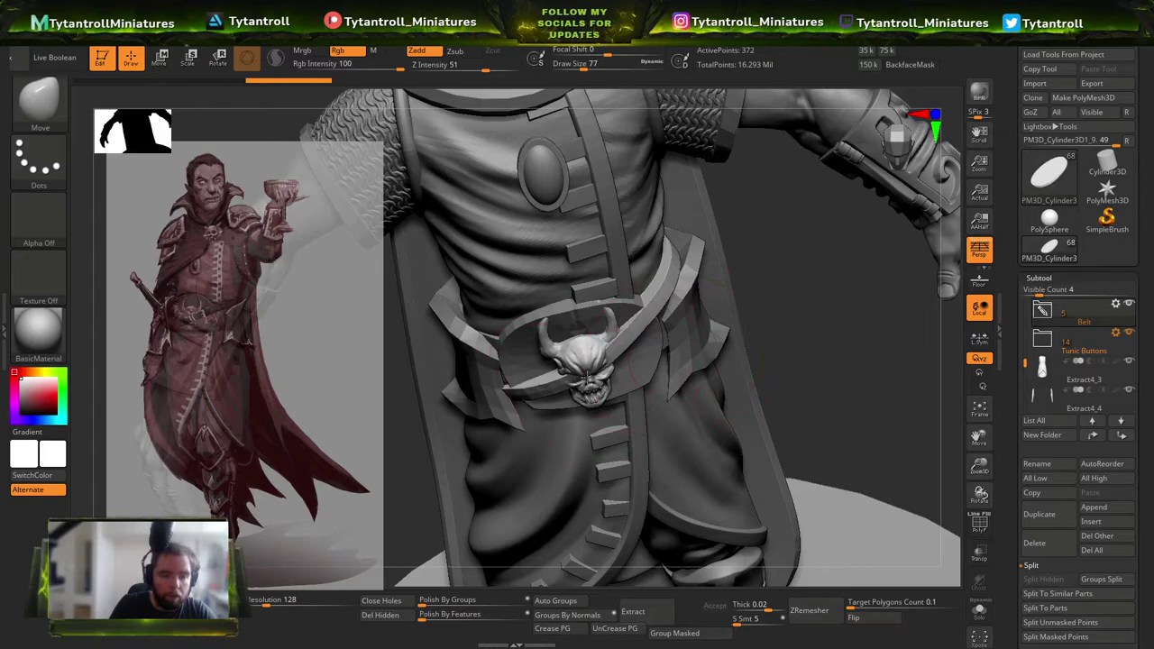
pyautogui.moveTo(633, 354); pyautogui.dragTo(601, 376, button='right')
pyautogui.press('s')
pyautogui.press('s')
pyautogui.moveTo(594, 366); pyautogui.dragTo(595, 373)
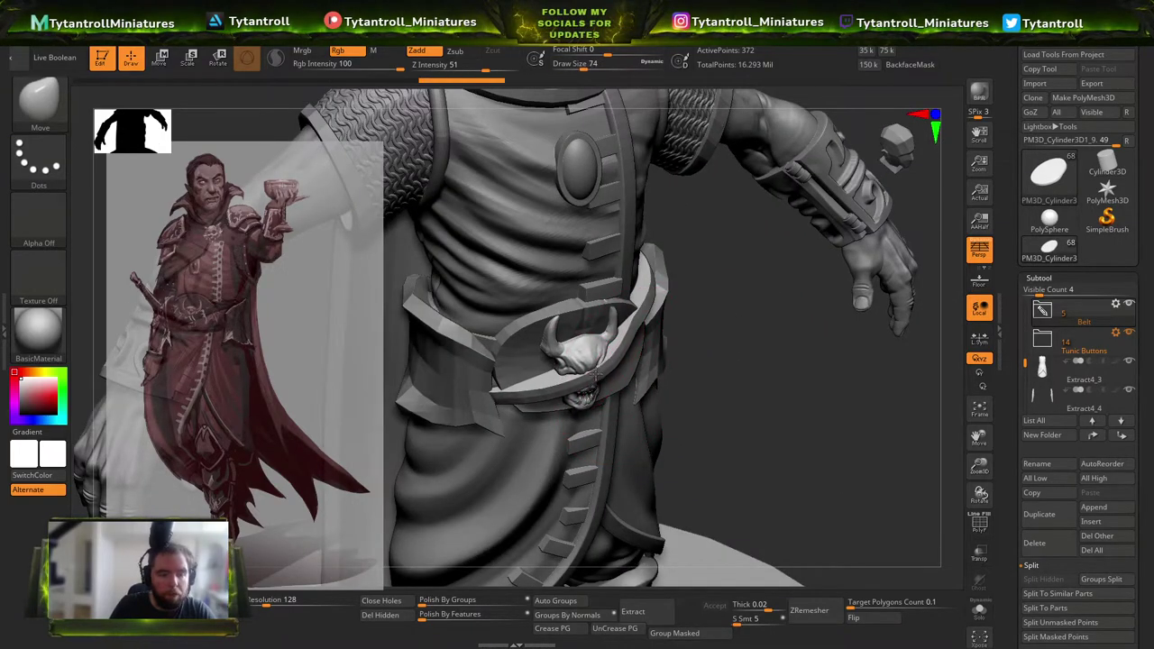
# Refine the strap's curve around the buckle in side view with the Move brush at sizes 33 and 46.
pyautogui.moveTo(737, 338); pyautogui.dragTo(624, 334)
pyautogui.moveTo(720, 307)
pyautogui.mouseDown()
pyautogui.moveTo(710, 275)
pyautogui.moveTo(755, 315)
pyautogui.moveTo(793, 319)
pyautogui.moveTo(768, 326)
pyautogui.mouseUp()
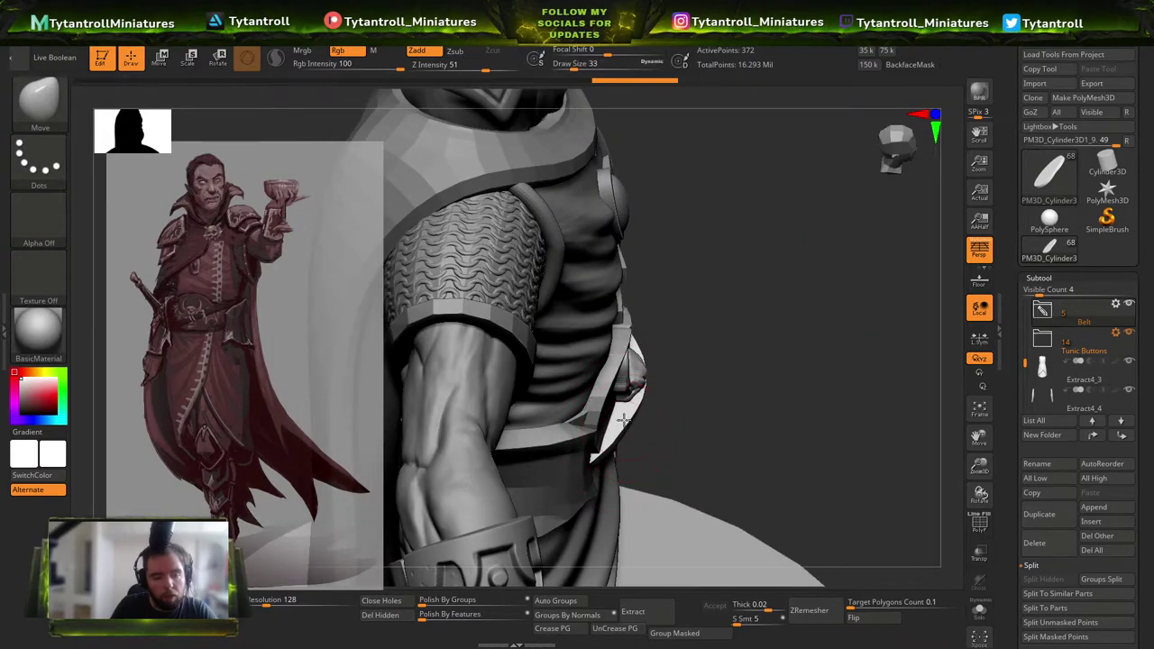
pyautogui.moveTo(618, 420)
pyautogui.mouseDown()
pyautogui.moveTo(643, 389)
pyautogui.moveTo(721, 356)
pyautogui.moveTo(453, 492)
pyautogui.moveTo(837, 392)
pyautogui.moveTo(507, 444)
pyautogui.moveTo(850, 322)
pyautogui.moveTo(624, 433)
pyautogui.mouseUp()
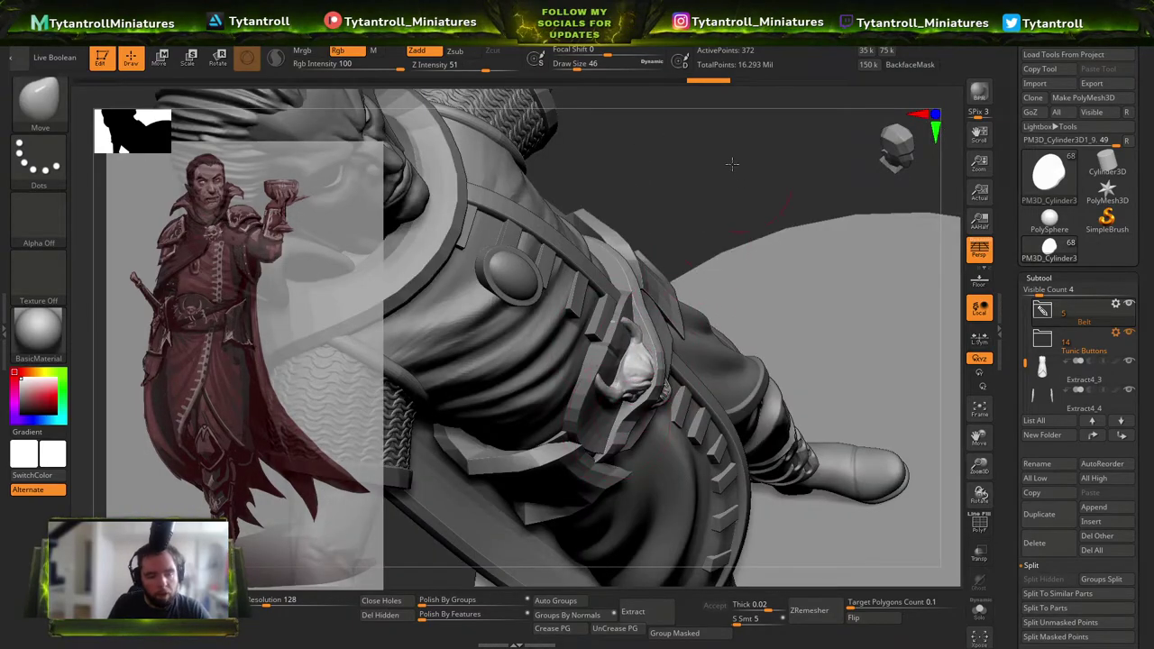
pyautogui.moveTo(731, 168); pyautogui.dragTo(804, 265)
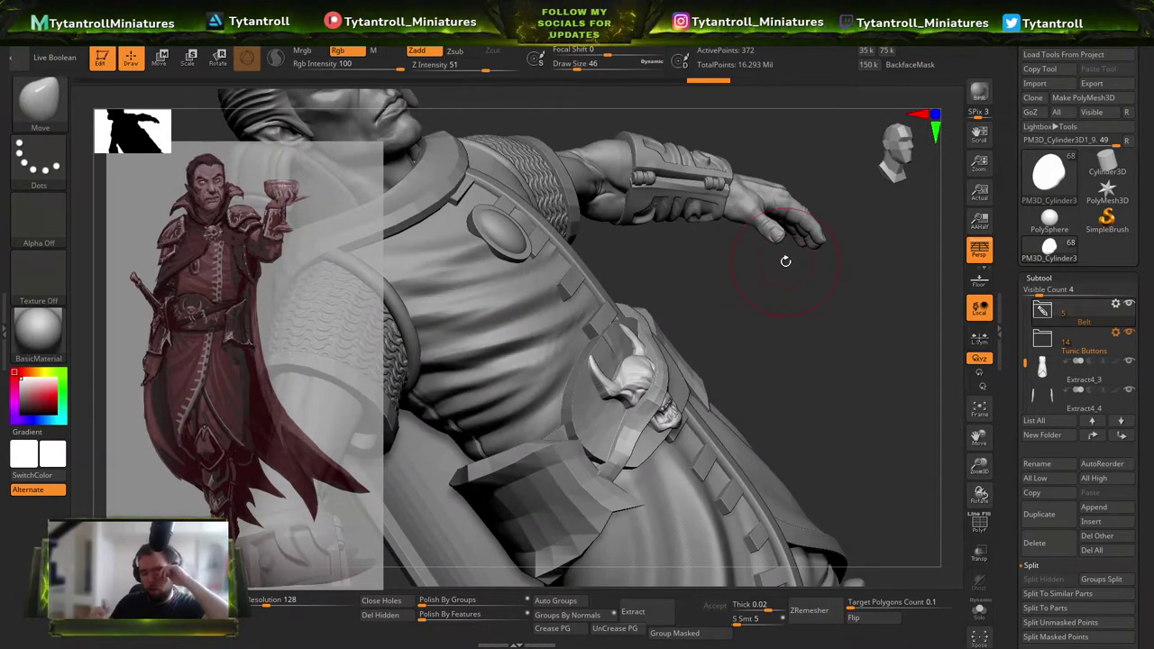
# Crease the diagonal strap by polygroups, divide it three times, and return it to its lowest subdivision level.
pyautogui.keyDown('ctrl'); pyautogui.moveTo(785, 270); pyautogui.dragTo(777, 303, button='right'); pyautogui.keyUp('ctrl')
pyautogui.keyDown('ctrl'); pyautogui.moveTo(696, 357); pyautogui.dragTo(639, 471, button='right'); pyautogui.keyUp('ctrl')
pyautogui.hotkey('shift', 'f')
pyautogui.hotkey('shift', 'f')
pyautogui.press('d')
pyautogui.press('Escape')
pyautogui.click(567, 626)
pyautogui.hotkey('ctrl', 'd')
pyautogui.hotkey('ctrl', 'd')
pyautogui.hotkey('ctrl', 'd')
pyautogui.hotkey('shift', 'f')
pyautogui.hotkey('shift', 'f')
pyautogui.hotkey('shift', 'd')
pyautogui.hotkey('shift', 'd')
pyautogui.moveTo(712, 476)
pyautogui.keyDown('shift'); pyautogui.mouseDown(button='right')
pyautogui.moveTo(676, 426)
pyautogui.moveTo(680, 502)
pyautogui.moveTo(704, 400)
pyautogui.mouseUp(button='right'); pyautogui.keyUp('shift')
# Curve the diagonal strap across the skull and buckle plate with SnakeHook at sizes 94 and 68.
pyautogui.press('b')
pyautogui.press('s')
pyautogui.press('h')
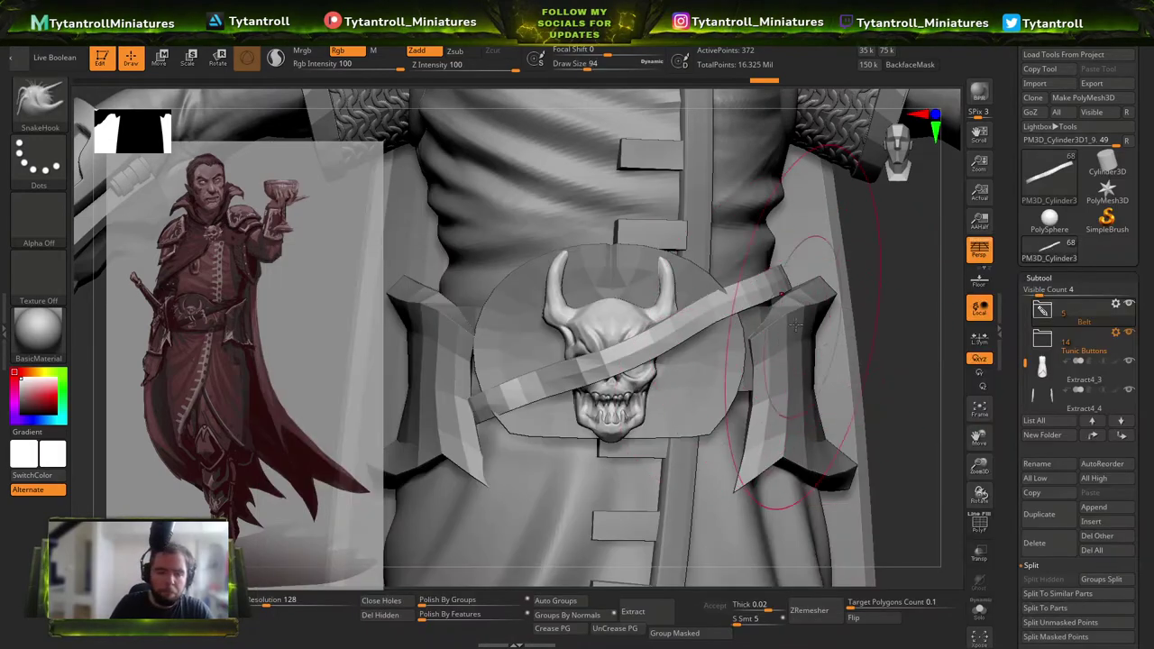
pyautogui.moveTo(766, 275); pyautogui.dragTo(761, 290)
pyautogui.moveTo(948, 271)
pyautogui.mouseDown()
pyautogui.moveTo(790, 265)
pyautogui.moveTo(871, 214)
pyautogui.mouseUp()
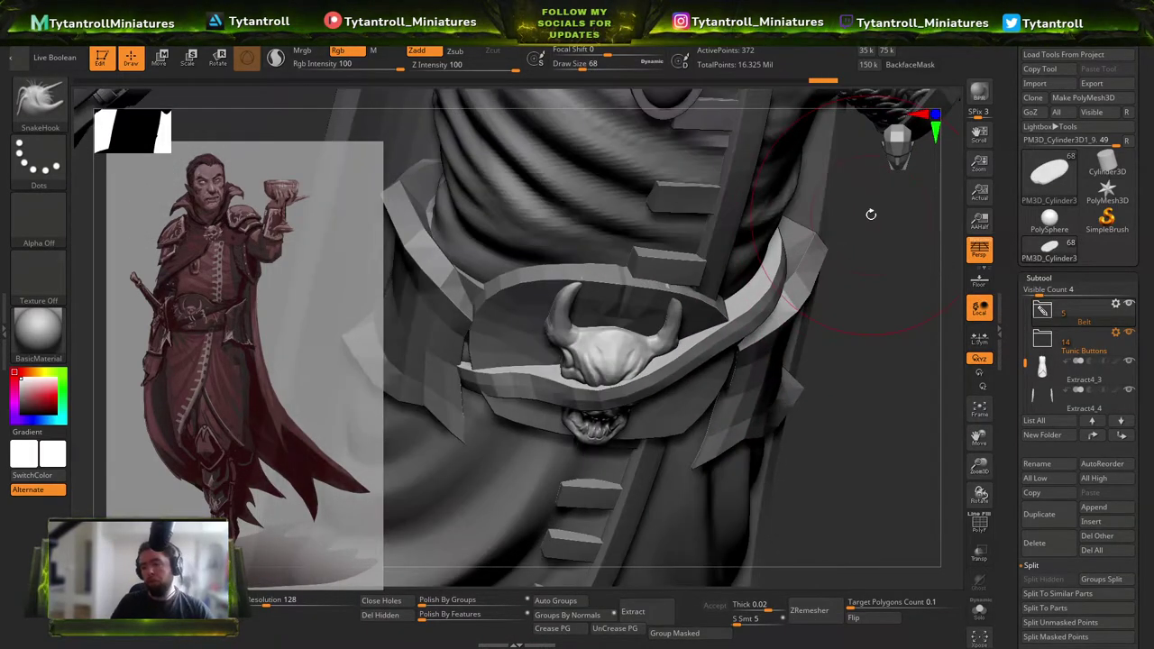
pyautogui.moveTo(651, 184)
pyautogui.keyDown('ctrl'); pyautogui.mouseDown(button='right')
pyautogui.moveTo(649, 135)
pyautogui.moveTo(642, 200)
pyautogui.mouseUp(button='right'); pyautogui.keyUp('ctrl')
pyautogui.moveTo(641, 200)
pyautogui.keyDown('ctrl'); pyautogui.mouseDown(button='right')
pyautogui.moveTo(628, 155)
pyautogui.moveTo(680, 221)
pyautogui.mouseUp(button='right'); pyautogui.keyUp('ctrl')
pyautogui.moveTo(783, 298)
pyautogui.mouseDown(button='right')
pyautogui.moveTo(805, 345)
pyautogui.moveTo(690, 366)
pyautogui.moveTo(607, 264)
pyautogui.moveTo(724, 367)
pyautogui.moveTo(712, 311)
pyautogui.mouseUp(button='right')
pyautogui.moveTo(712, 243)
pyautogui.keyDown('ctrl'); pyautogui.mouseDown(button='right')
pyautogui.moveTo(735, 293)
pyautogui.moveTo(707, 284)
pyautogui.moveTo(731, 259)
pyautogui.moveTo(742, 305)
pyautogui.mouseUp(button='right'); pyautogui.keyUp('ctrl')
# Select the large skull subtool and append a Sphere3D.
pyautogui.moveTo(1024, 364); pyautogui.dragTo(1018, 382)
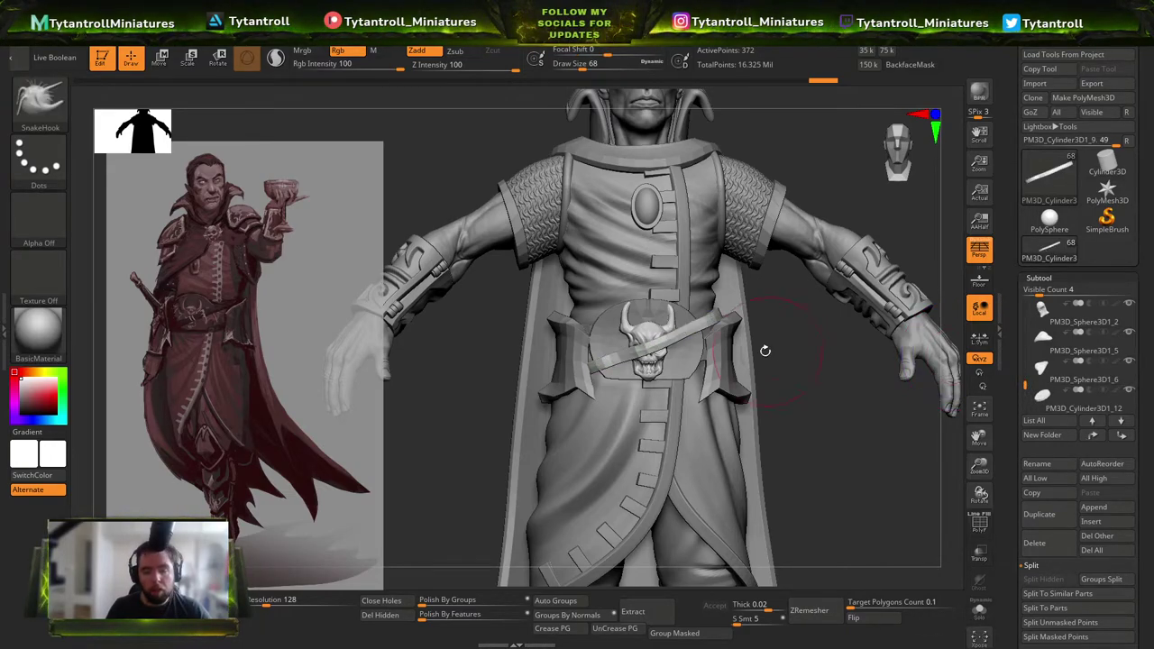
pyautogui.keyDown('alt'); pyautogui.click(647, 335); pyautogui.keyUp('alt')
pyautogui.click(1045, 375)
pyautogui.keyDown('ctrl'); pyautogui.moveTo(860, 354); pyautogui.dragTo(735, 383, button='right'); pyautogui.keyUp('ctrl')
pyautogui.click(1102, 507)
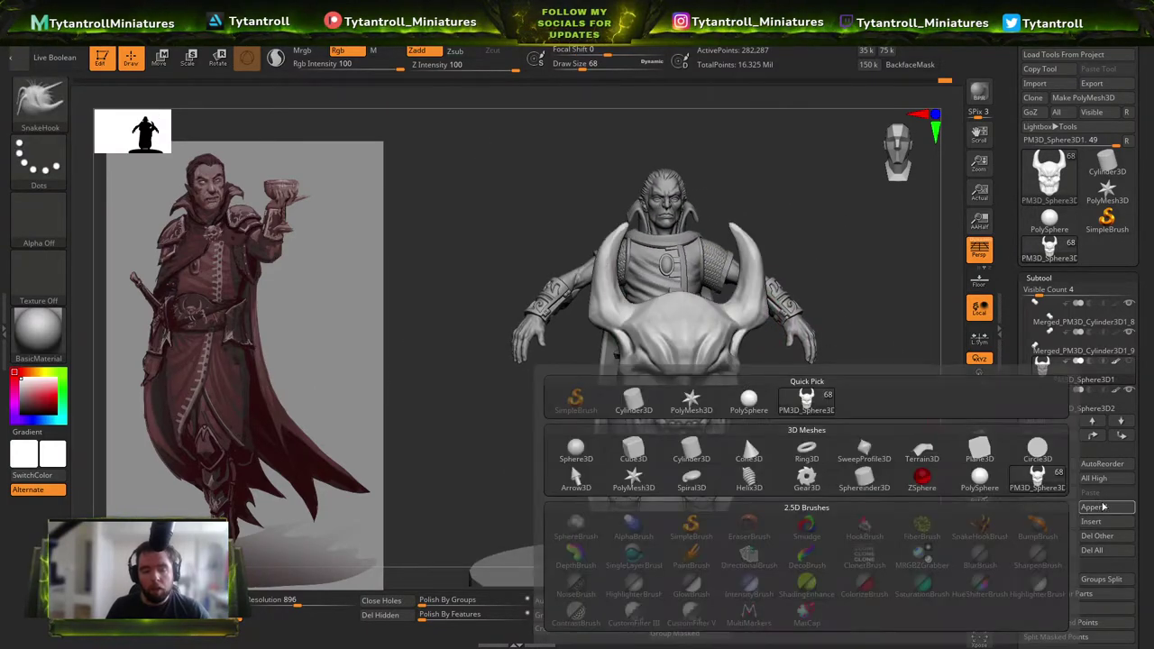
pyautogui.click(575, 447)
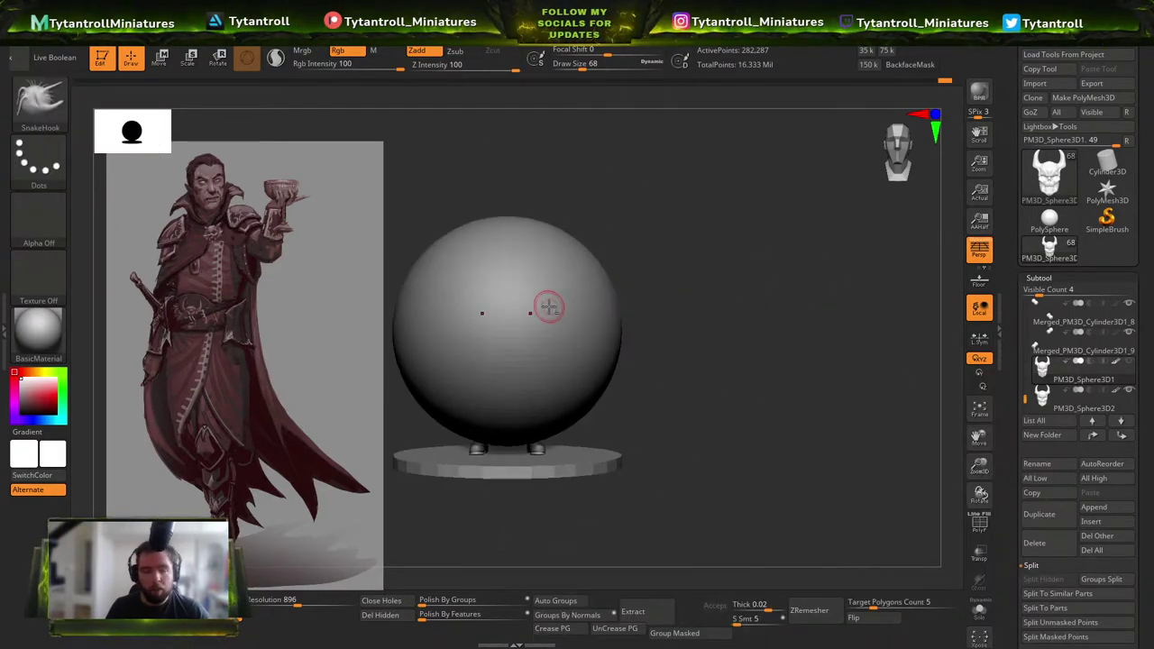
# Try scaling down the appended sphere, and delete its subtool.
pyautogui.press('w')
pyautogui.moveTo(520, 320); pyautogui.dragTo(402, 326)
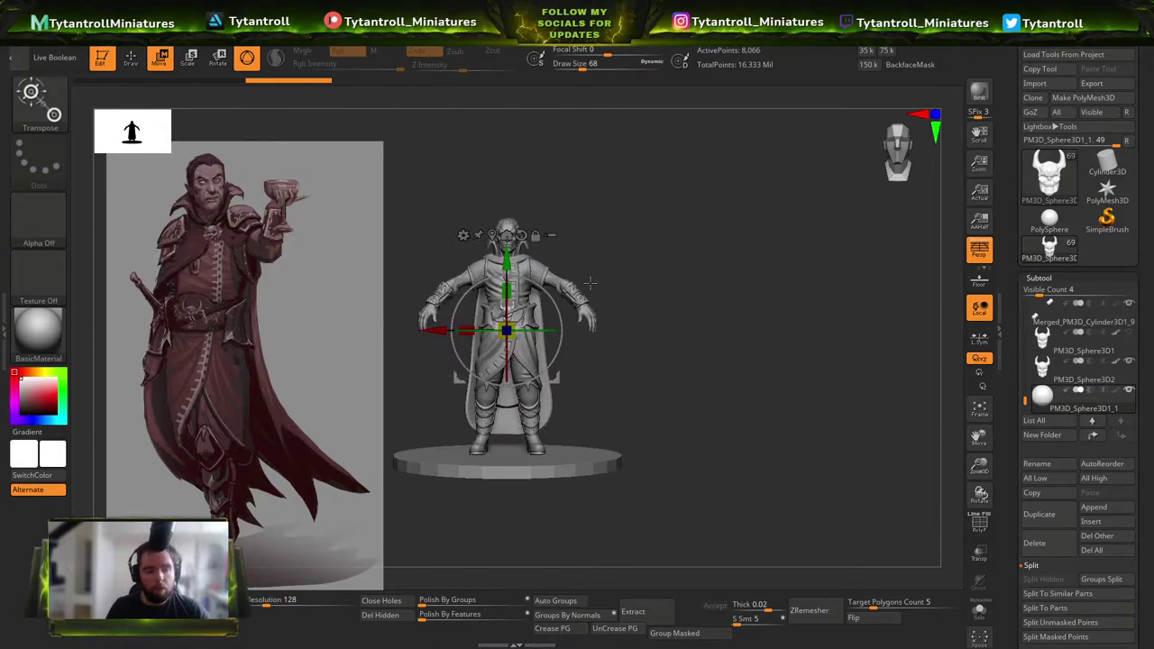
pyautogui.hotkey('ctrl', 'z')
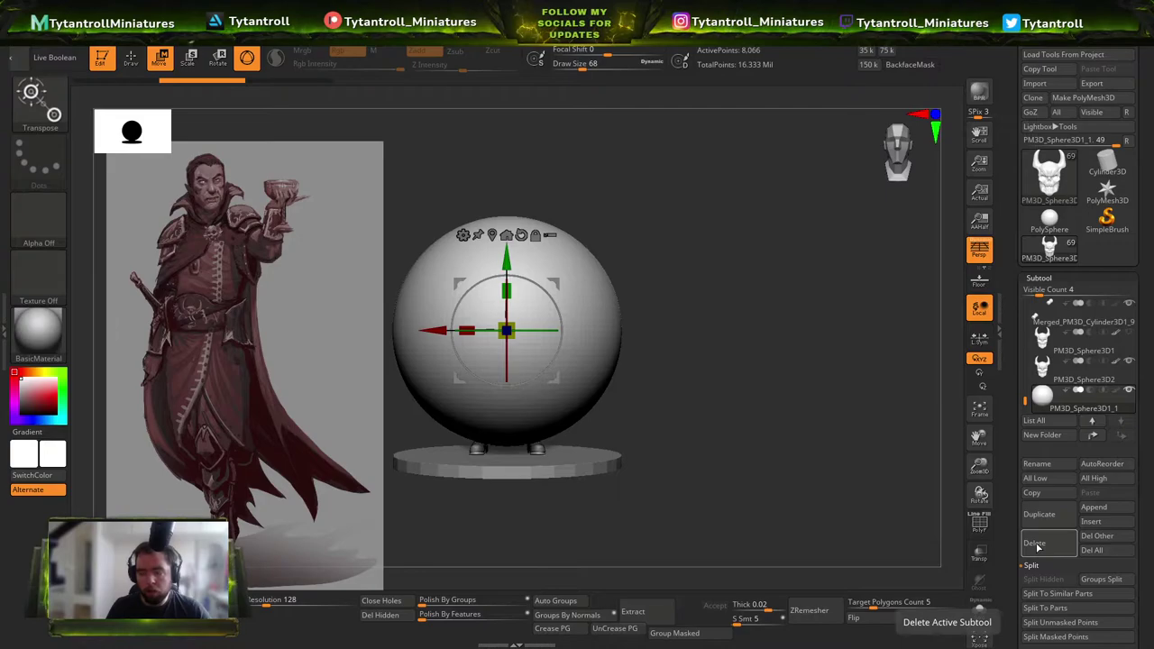
pyautogui.click(1035, 544)
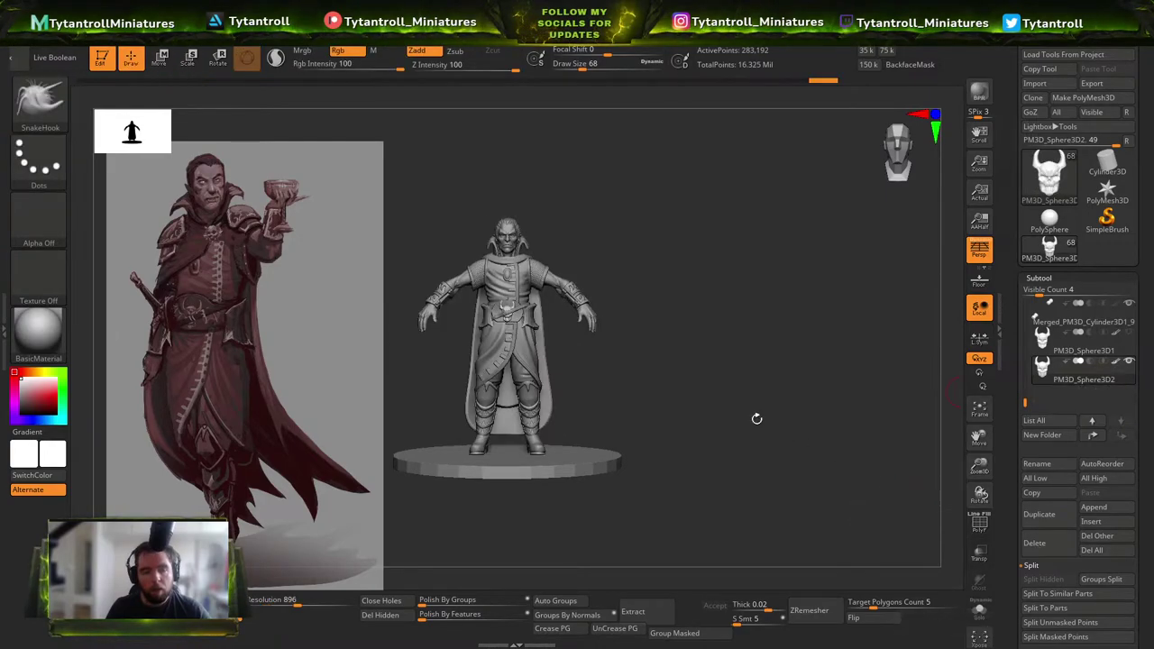
# Show and select the large skull subtool and append a Cube3D to the model.
pyautogui.click(1130, 333)
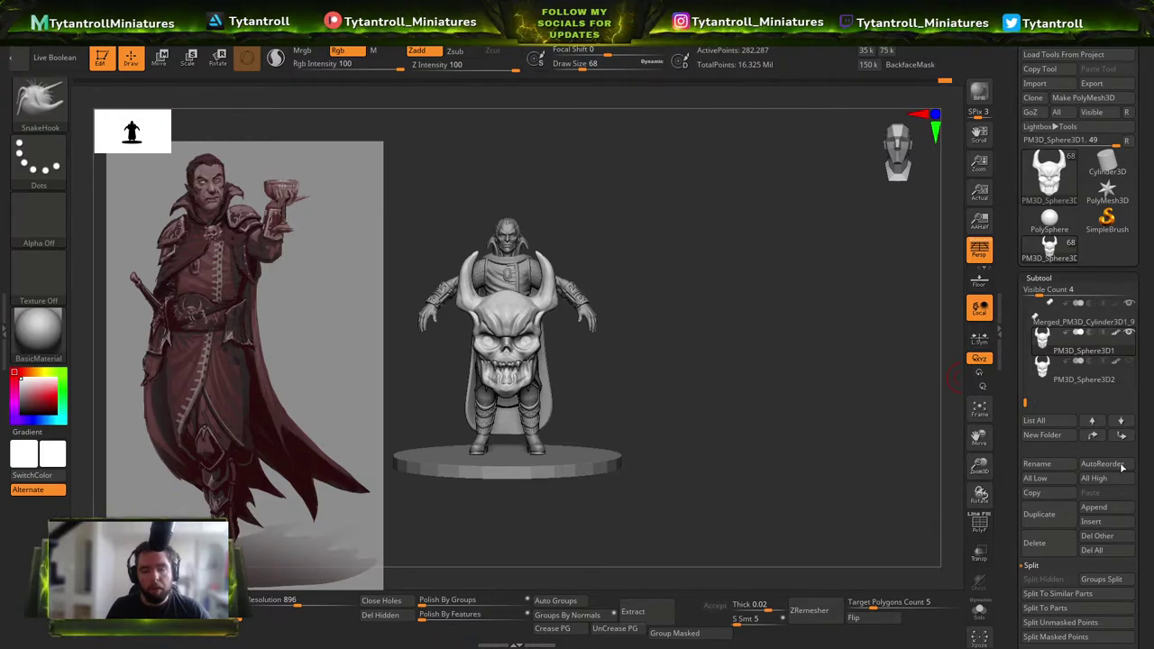
pyautogui.click(1107, 512)
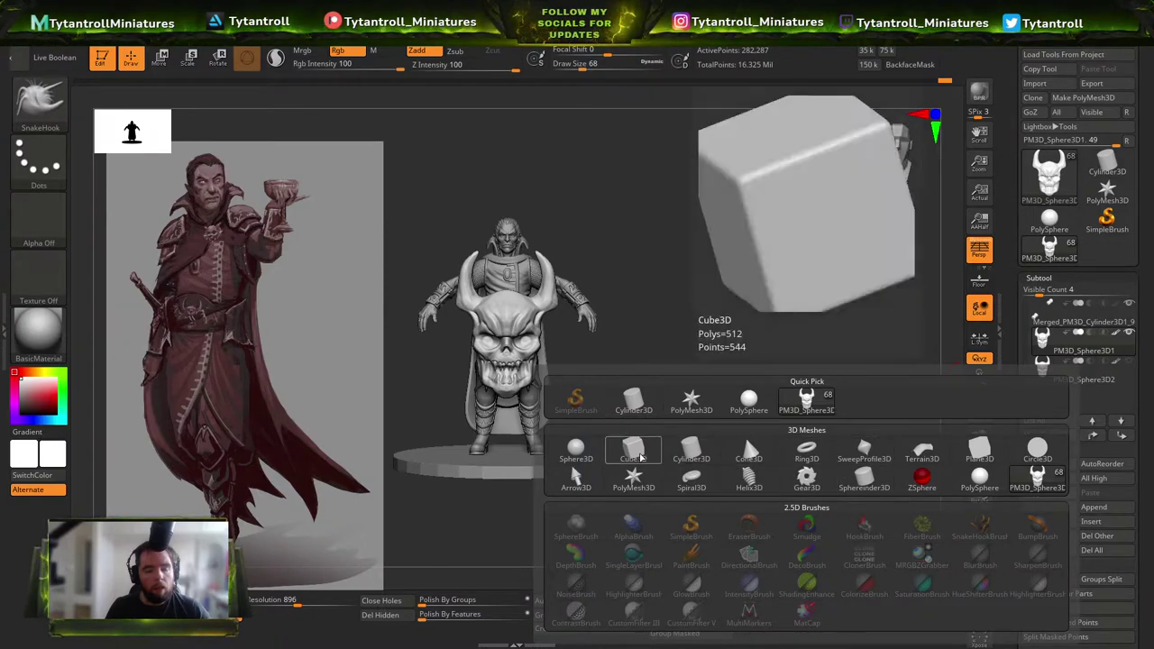
pyautogui.click(633, 448)
pyautogui.press('w')
pyautogui.moveTo(507, 332); pyautogui.dragTo(399, 335)
pyautogui.keyDown('alt'); pyautogui.moveTo(717, 256); pyautogui.dragTo(812, 272); pyautogui.keyUp('alt')
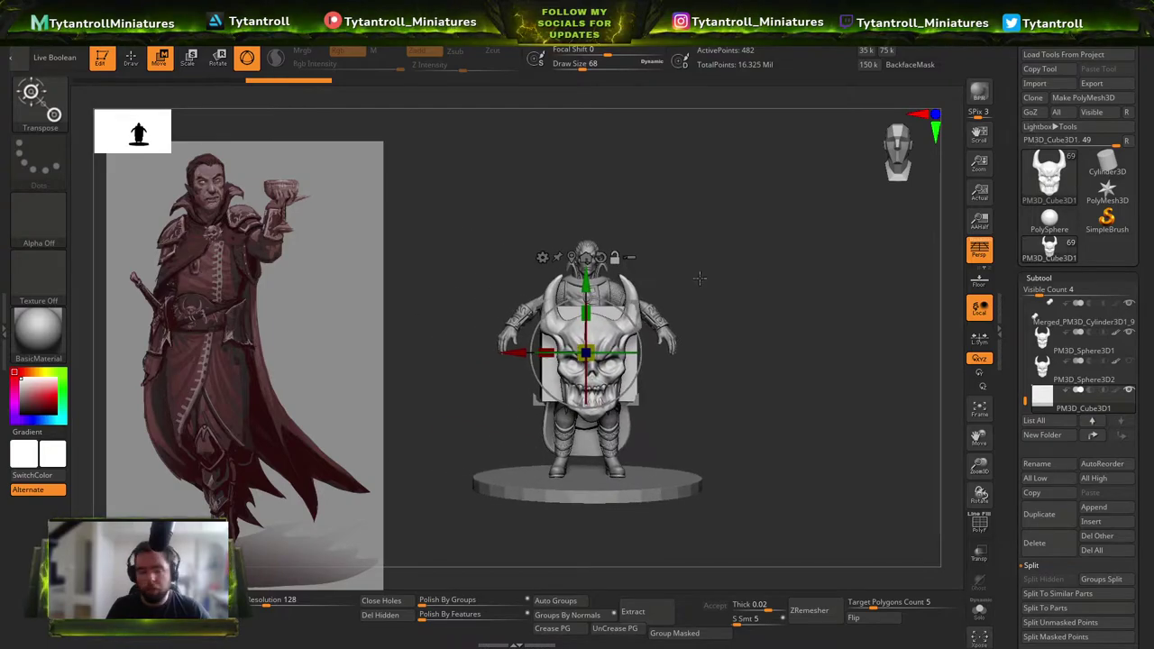
# Move the cube to one side of the large skull's jaw and flatten its depth into a thin plate.
pyautogui.moveTo(586, 352); pyautogui.dragTo(644, 385)
pyautogui.keyDown('ctrl'); pyautogui.moveTo(688, 274); pyautogui.dragTo(730, 302, button='right'); pyautogui.keyUp('ctrl')
pyautogui.press('b')
pyautogui.press('s')
pyautogui.press('h')
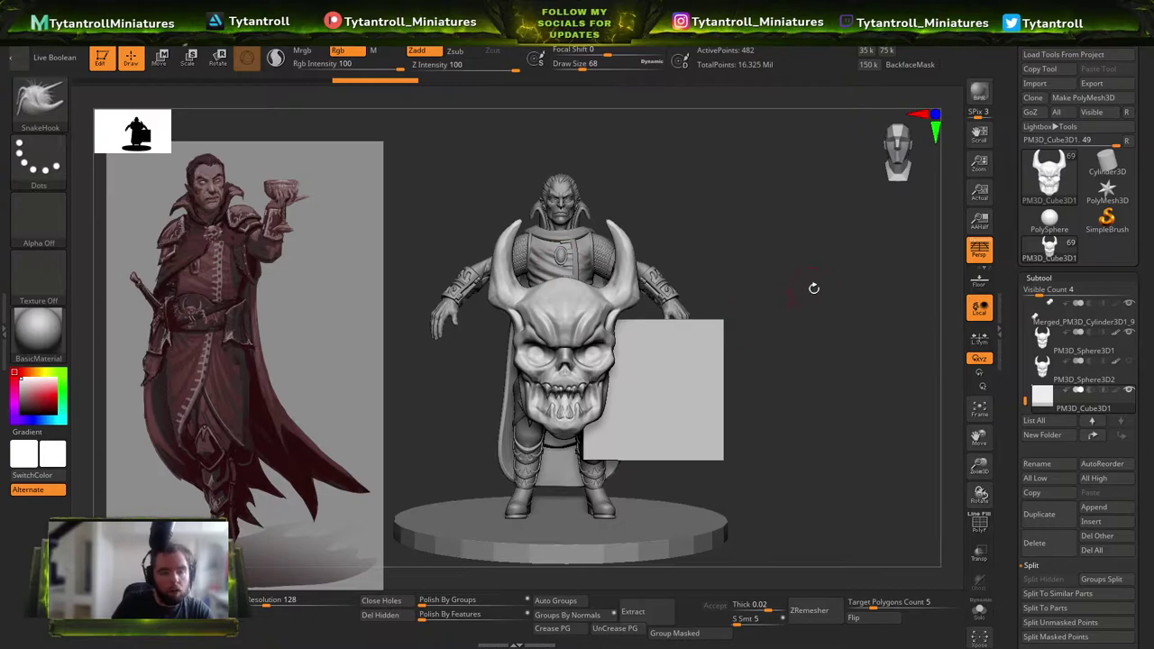
pyautogui.keyDown('shift'); pyautogui.moveTo(811, 289); pyautogui.dragTo(433, 327); pyautogui.keyUp('shift')
pyautogui.press('w')
pyautogui.moveTo(614, 384); pyautogui.dragTo(640, 386)
pyautogui.moveTo(598, 339); pyautogui.dragTo(496, 328)
pyautogui.moveTo(478, 316); pyautogui.dragTo(827, 263)
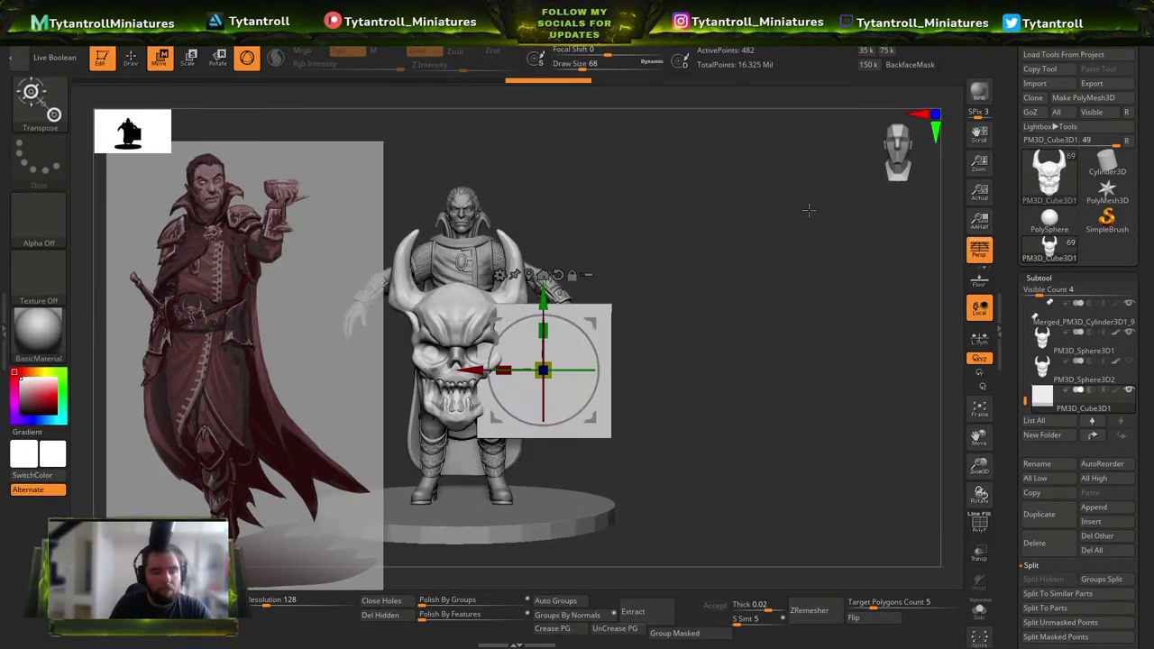
# Try to pull the plate's upper outer corner outward with SnakeHook at size 318.
pyautogui.press('q')
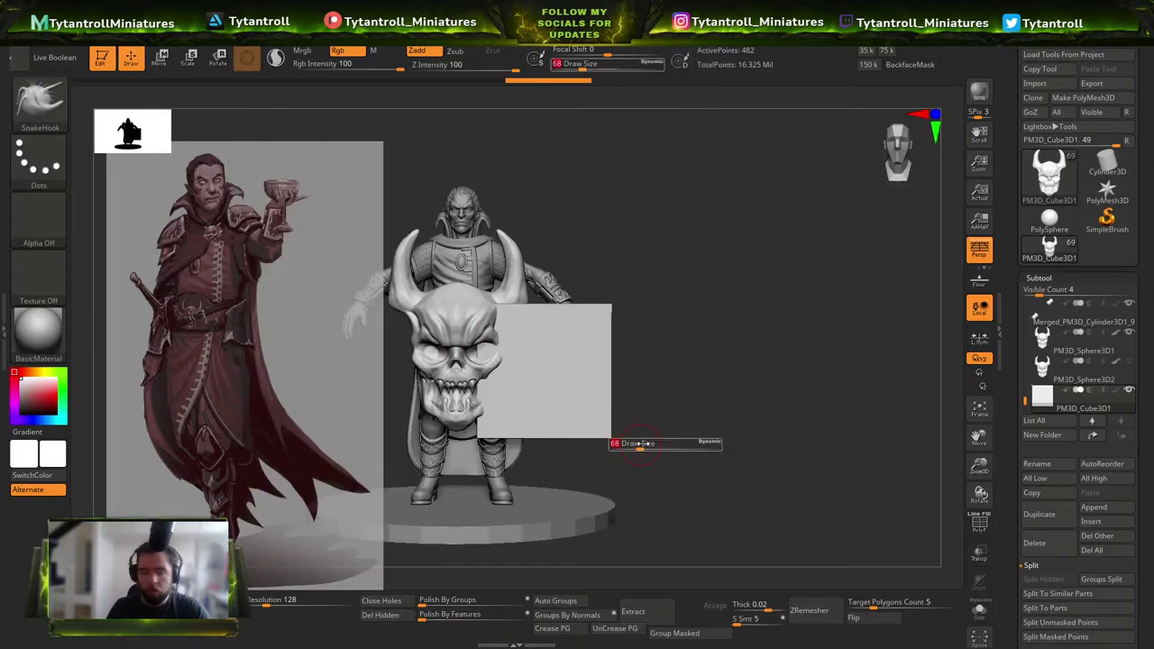
pyautogui.moveTo(610, 307); pyautogui.dragTo(767, 318)
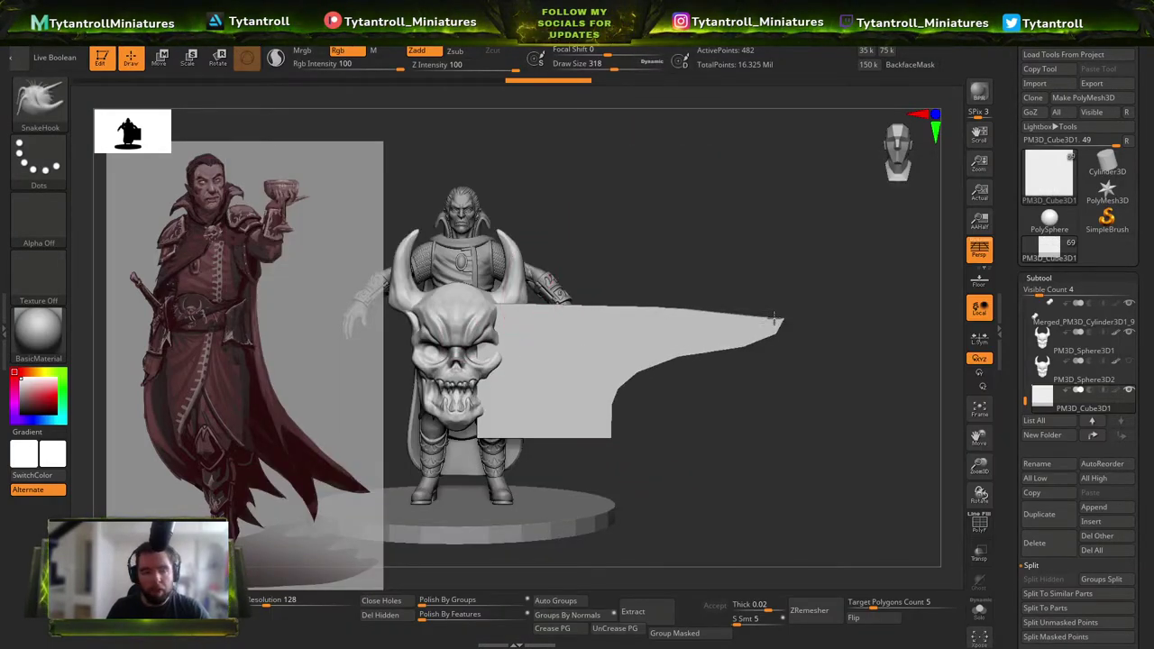
pyautogui.press('shift')
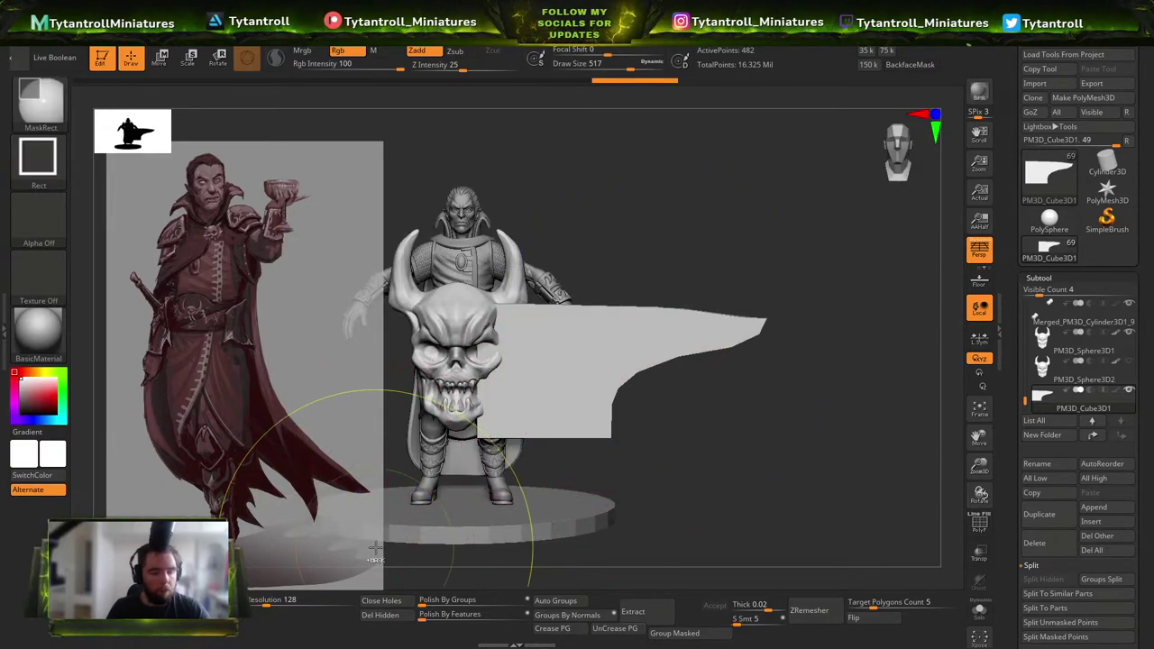
pyautogui.hotkey('ctrl', 'z')
# Stretch the plate sideways into a long horizontal rectangle extending outward from the skull.
pyautogui.press('w')
pyautogui.moveTo(447, 368); pyautogui.dragTo(306, 368)
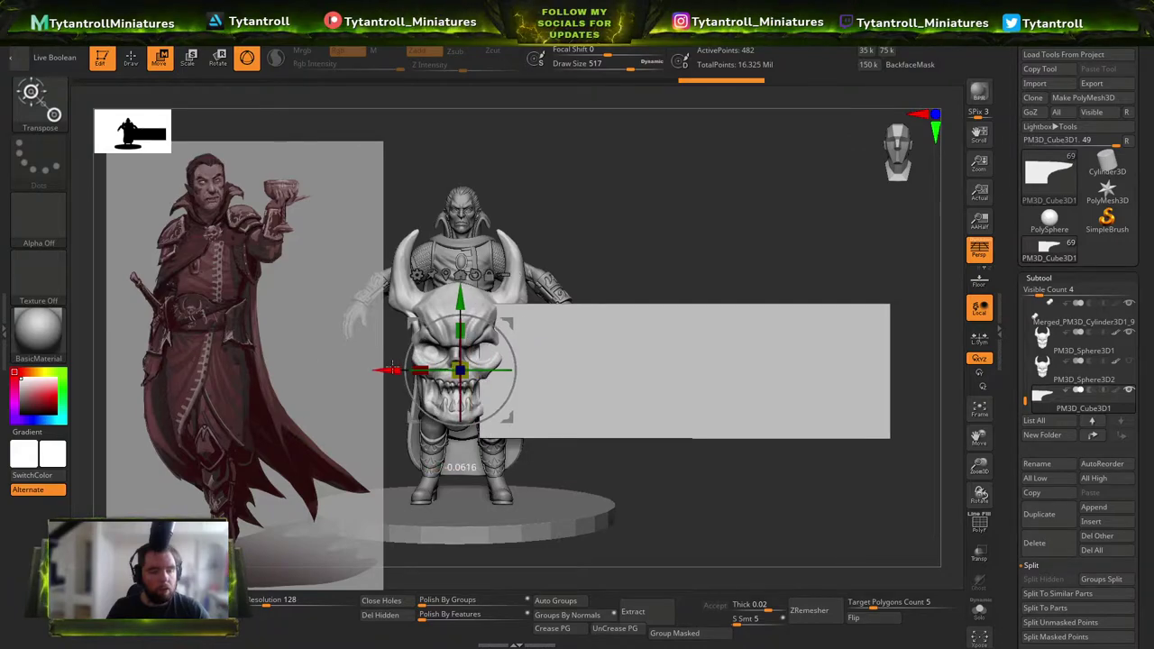
pyautogui.moveTo(422, 368)
pyautogui.mouseDown()
pyautogui.moveTo(455, 365)
pyautogui.moveTo(402, 369)
pyautogui.mouseUp()
pyautogui.press('q')
pyautogui.moveTo(519, 309)
pyautogui.mouseDown(button='right')
pyautogui.moveTo(515, 397)
pyautogui.moveTo(541, 317)
pyautogui.mouseUp(button='right')
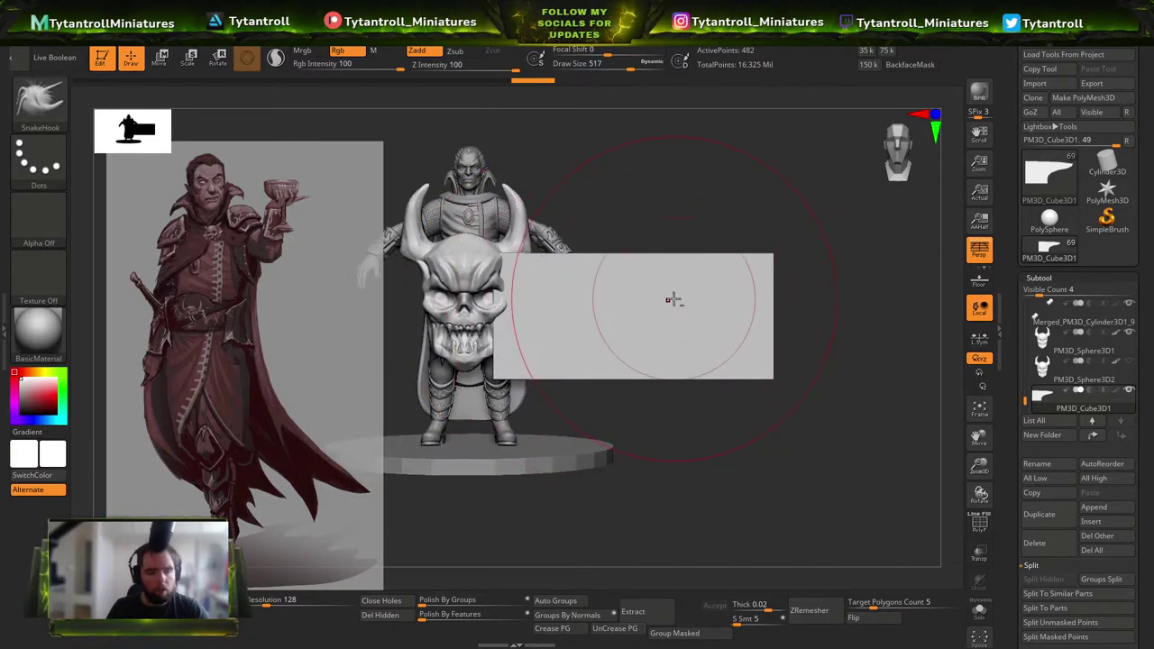
pyautogui.keyDown('alt'); pyautogui.moveTo(673, 299); pyautogui.dragTo(678, 343, button='right'); pyautogui.keyUp('alt')
# Remesh the stretched plate with DynaMesh at resolution 128.
pyautogui.click(61, 114)
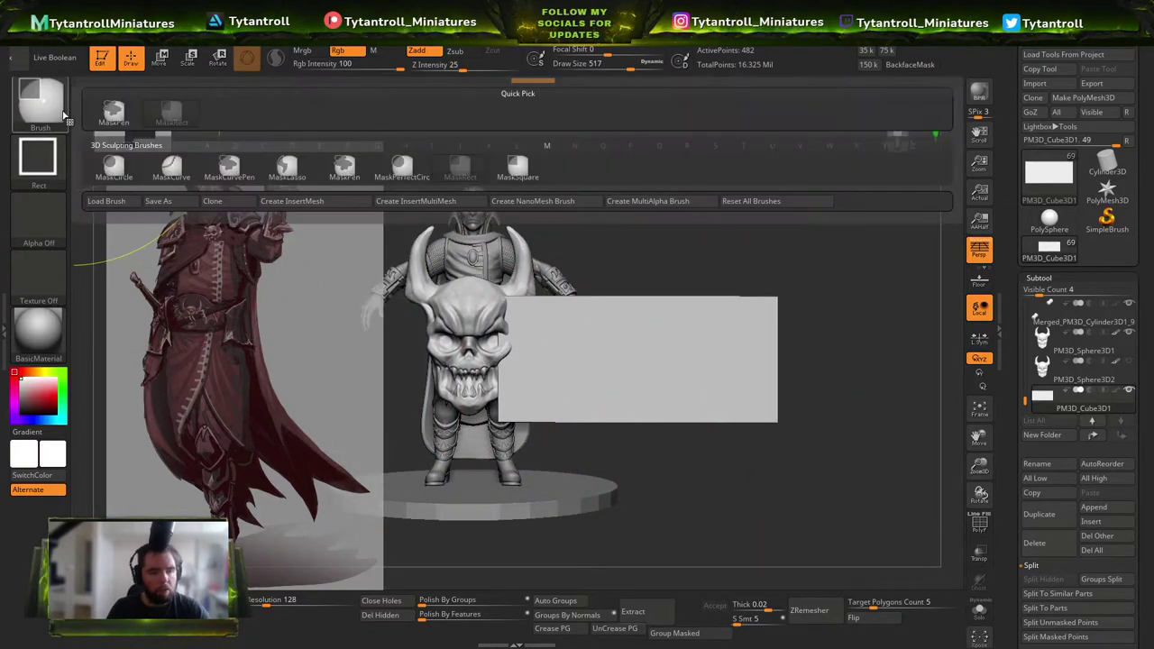
pyautogui.hotkey('shift', 'f')
pyautogui.hotkey('shift', 'f')
pyautogui.click(206, 607)
pyautogui.hotkey('shift', 'f')
pyautogui.hotkey('shift', 'f')
# Clip concave curves into the plate's upper edge and the corner beside the skull with ClipCurve.
pyautogui.hotkey('ctrl', 'shift')
pyautogui.click(39, 99)
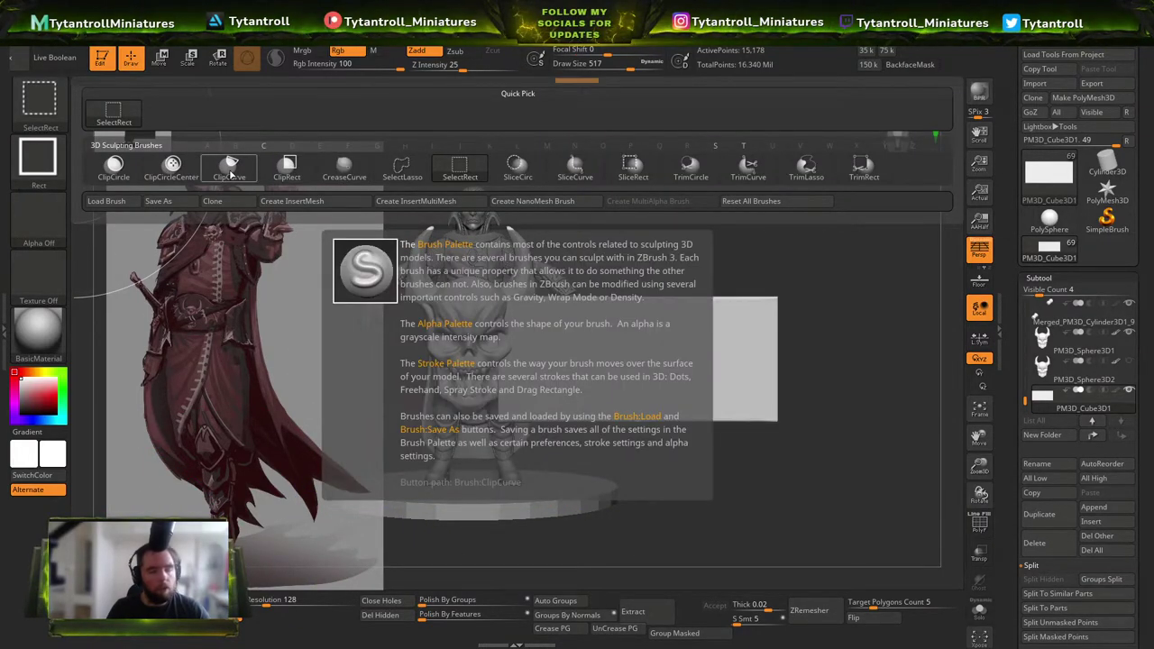
pyautogui.click(230, 170)
pyautogui.moveTo(473, 404)
pyautogui.keyDown('ctrl'); pyautogui.keyDown('shift'); pyautogui.mouseDown()
pyautogui.moveTo(567, 344)
pyautogui.moveTo(604, 254)
pyautogui.moveTo(852, 317)
pyautogui.moveTo(812, 315)
pyautogui.moveTo(870, 307)
pyautogui.moveTo(910, 275)
pyautogui.moveTo(837, 308)
pyautogui.mouseUp(); pyautogui.keyUp('shift'); pyautogui.keyUp('ctrl')
pyautogui.keyDown('alt'); pyautogui.moveTo(837, 308); pyautogui.dragTo(817, 305, button='right'); pyautogui.keyUp('alt')
pyautogui.keyDown('alt'); pyautogui.moveTo(492, 344); pyautogui.dragTo(685, 341, button='right'); pyautogui.keyUp('alt')
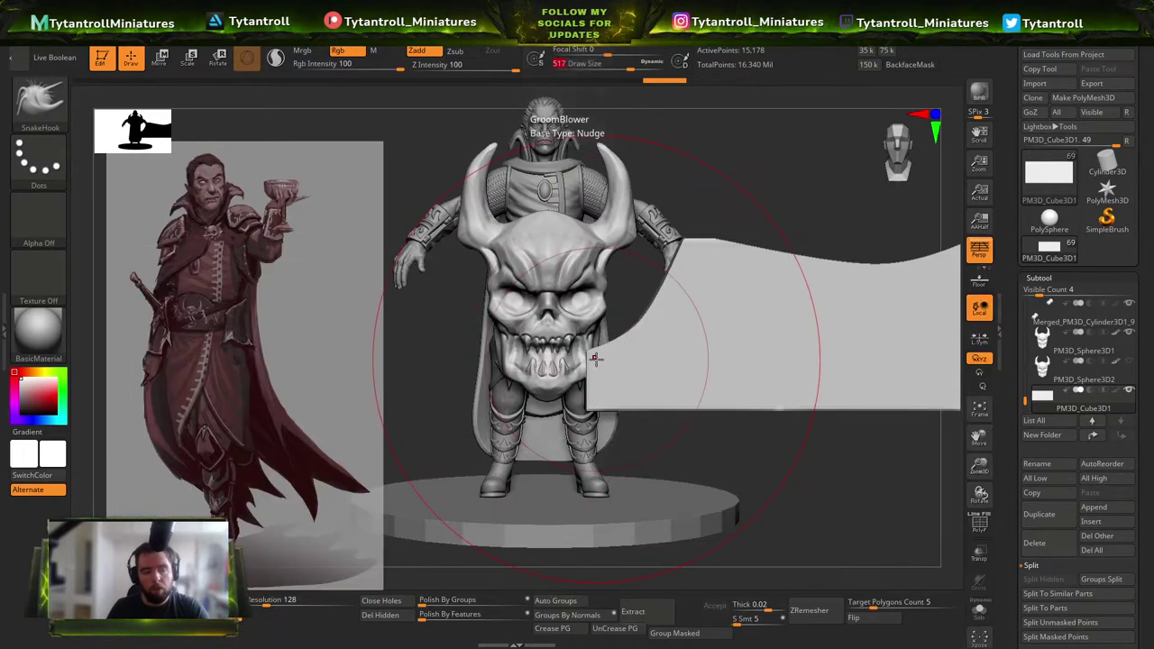
# Pull the inner part of the plate's lower edge down into a rounded bulge with SnakeHook at size 217.
pyautogui.press('[')
pyautogui.moveTo(594, 358); pyautogui.dragTo(590, 338)
pyautogui.keyDown('alt'); pyautogui.moveTo(653, 356); pyautogui.dragTo(596, 321, button='right'); pyautogui.keyUp('alt')
pyautogui.press('b')
pyautogui.press('s')
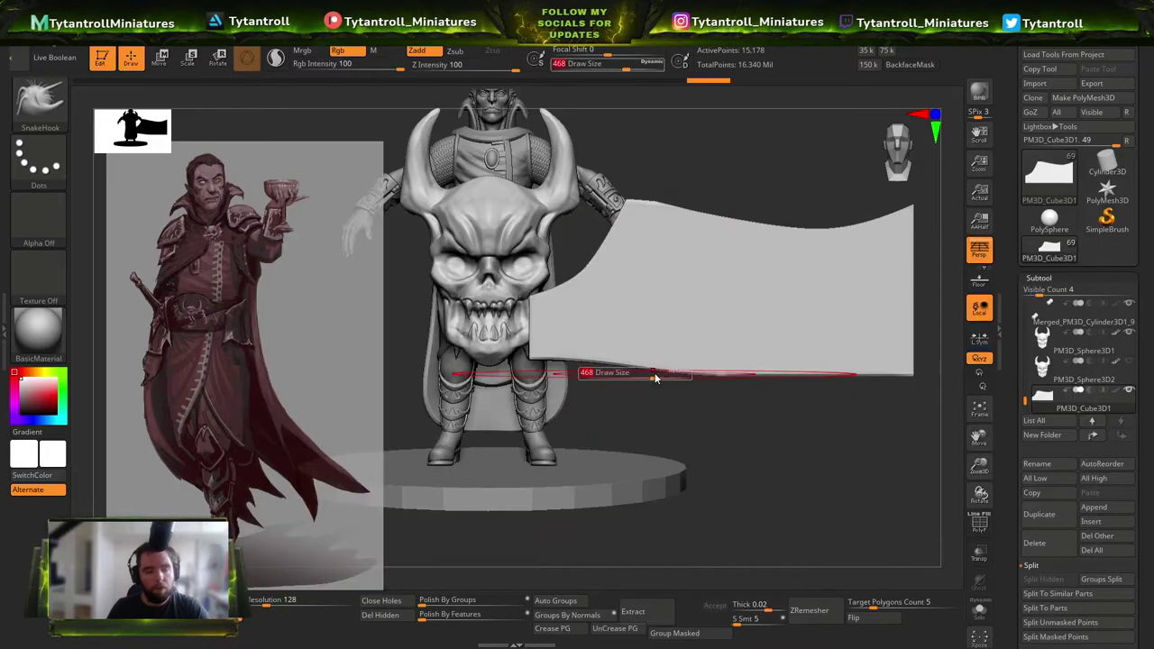
pyautogui.press('s')
pyautogui.moveTo(657, 366)
pyautogui.mouseDown()
pyautogui.moveTo(670, 389)
pyautogui.moveTo(649, 397)
pyautogui.mouseUp()
pyautogui.moveTo(656, 381); pyautogui.dragTo(663, 406)
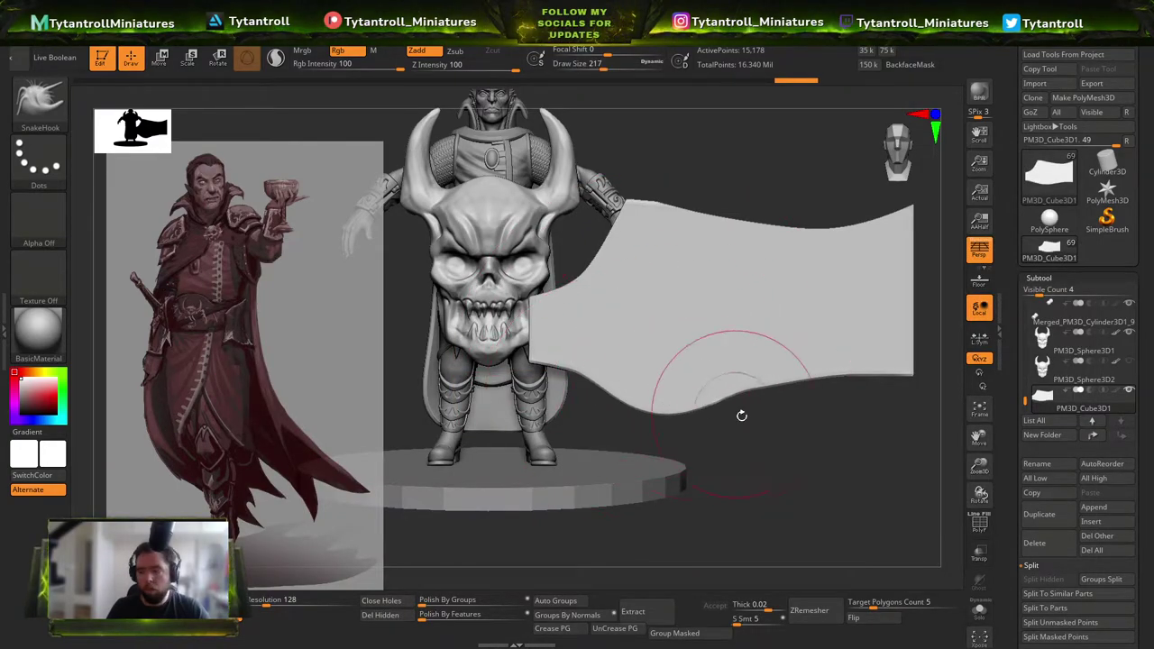
# Clip two arched scallops into the plate's lower edge with ClipCurve to form bat-wing points.
pyautogui.keyDown('alt'); pyautogui.moveTo(774, 426); pyautogui.dragTo(706, 411); pyautogui.keyUp('alt')
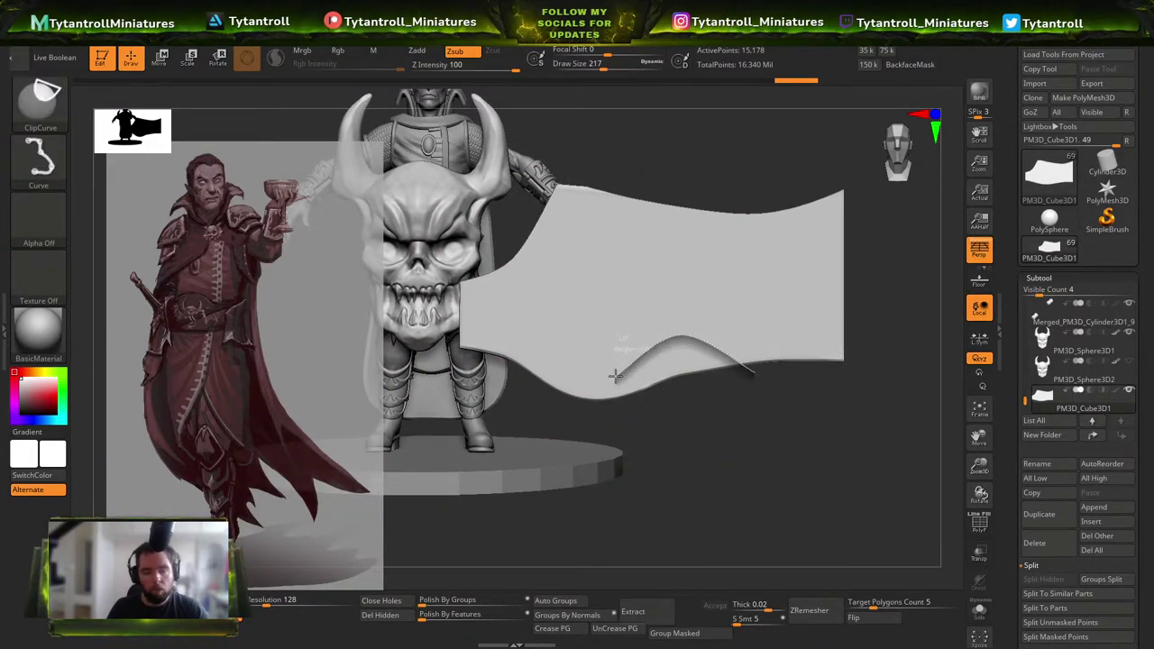
pyautogui.keyDown('ctrl'); pyautogui.keyDown('shift'); pyautogui.moveTo(588, 446); pyautogui.dragTo(589, 444); pyautogui.keyUp('shift'); pyautogui.keyUp('ctrl')
pyautogui.moveTo(744, 397); pyautogui.dragTo(700, 420, button='right')
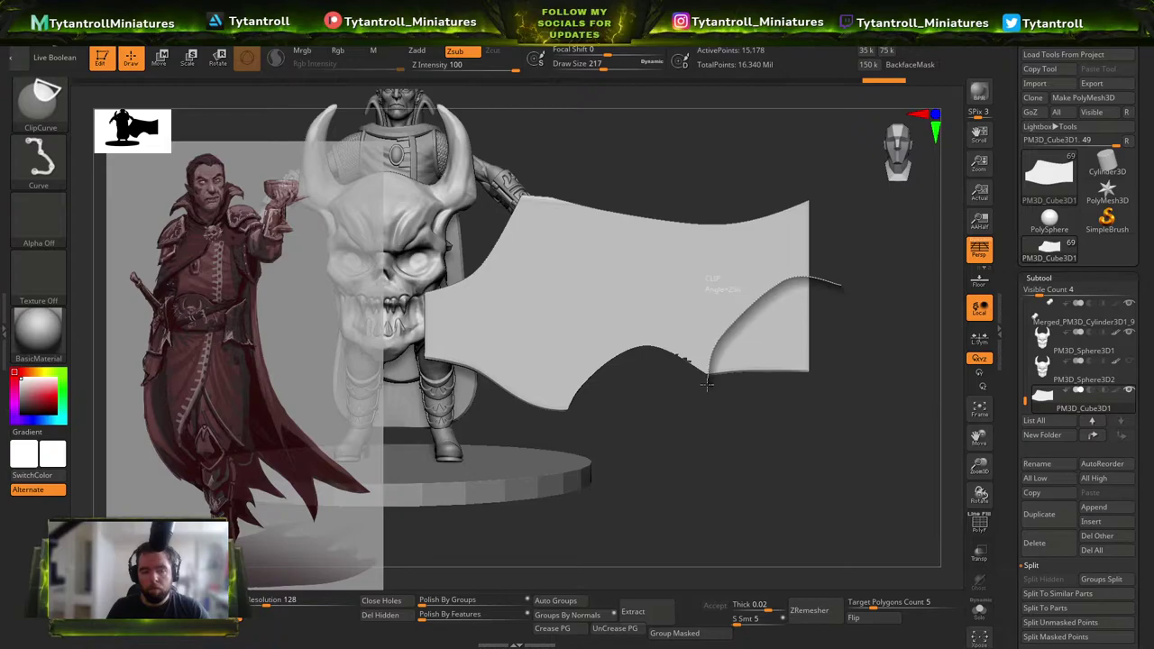
pyautogui.keyDown('ctrl'); pyautogui.keyDown('shift'); pyautogui.moveTo(708, 398); pyautogui.dragTo(707, 397); pyautogui.keyUp('shift'); pyautogui.keyUp('ctrl')
# Pull the wing's outer tip outward with SnakeHook and clip a concave scallop into its outer edge.
pyautogui.moveTo(758, 347)
pyautogui.mouseDown(button='right')
pyautogui.moveTo(767, 337)
pyautogui.moveTo(782, 348)
pyautogui.moveTo(822, 311)
pyautogui.moveTo(771, 348)
pyautogui.moveTo(739, 283)
pyautogui.moveTo(724, 295)
pyautogui.mouseUp(button='right')
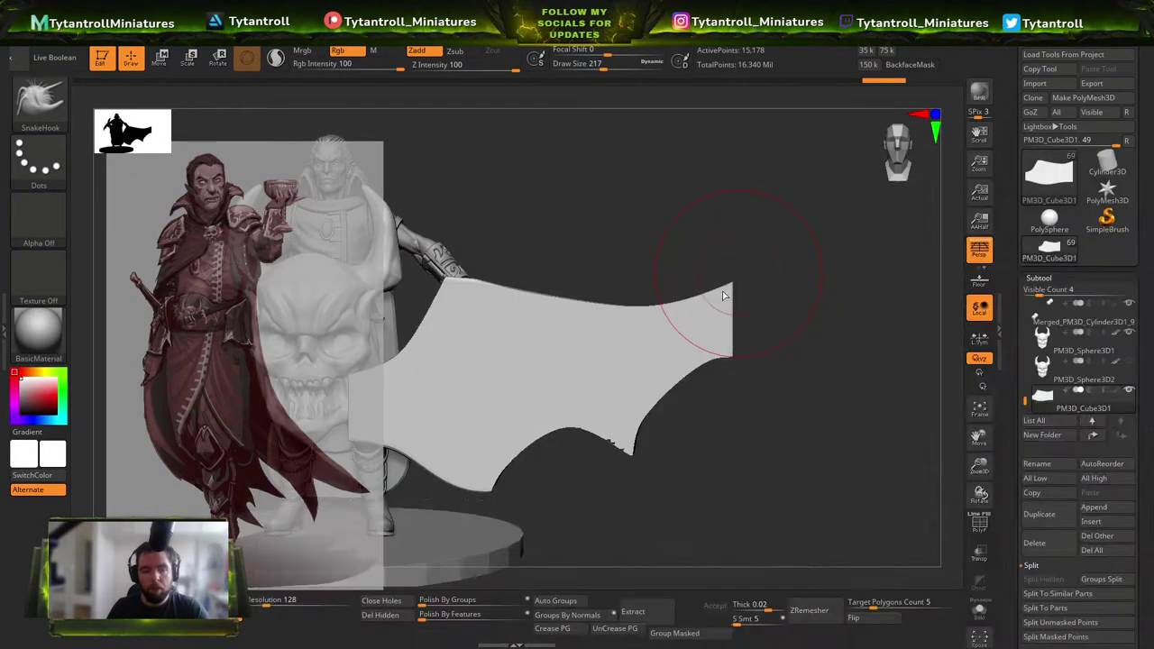
pyautogui.hotkey('ctrl', 'shift')
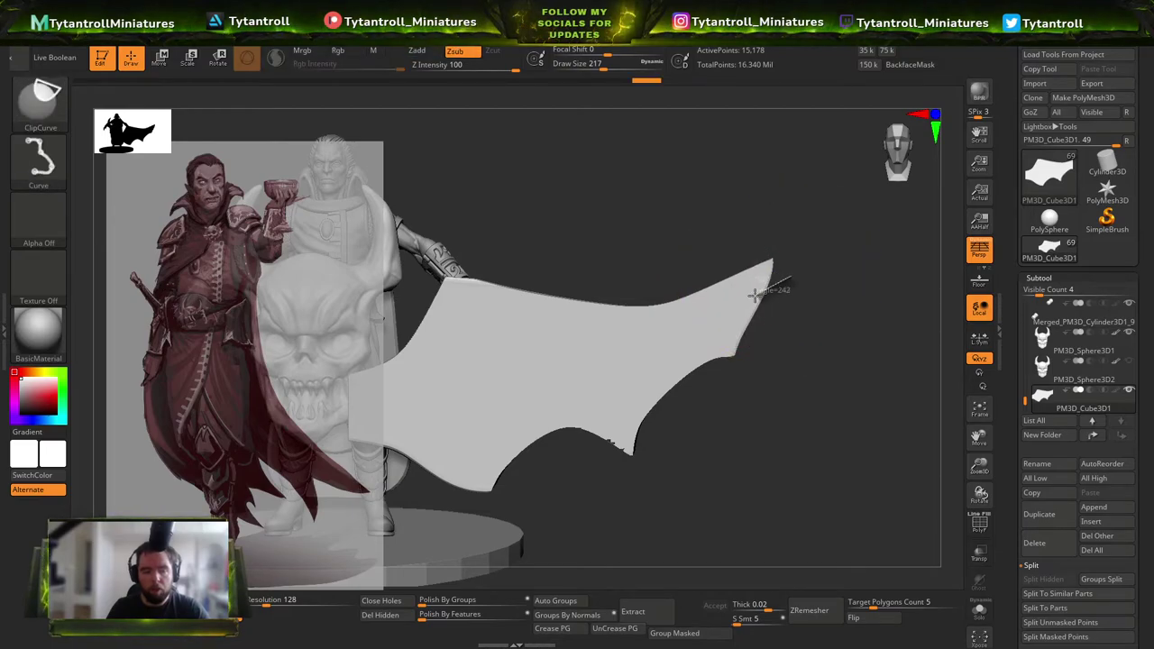
pyautogui.keyDown('ctrl'); pyautogui.keyDown('shift'); pyautogui.moveTo(753, 365); pyautogui.dragTo(755, 368); pyautogui.keyUp('shift'); pyautogui.keyUp('ctrl')
# Reduce the brush size to 116 and set MaskPen as the masking brush.
pyautogui.moveTo(829, 386)
pyautogui.keyDown('alt'); pyautogui.mouseDown(button='right')
pyautogui.moveTo(842, 397)
pyautogui.moveTo(789, 347)
pyautogui.moveTo(659, 368)
pyautogui.moveTo(785, 343)
pyautogui.moveTo(767, 443)
pyautogui.mouseUp(button='right'); pyautogui.keyUp('alt')
pyautogui.moveTo(631, 406)
pyautogui.keyDown('alt'); pyautogui.mouseDown(button='right')
pyautogui.moveTo(736, 339)
pyautogui.moveTo(747, 362)
pyautogui.moveTo(709, 395)
pyautogui.moveTo(718, 413)
pyautogui.mouseUp(button='right'); pyautogui.keyUp('alt')
pyautogui.press('[')
pyautogui.press('[')
pyautogui.press('[')
pyautogui.press('[')
pyautogui.moveTo(717, 413)
pyautogui.keyDown('ctrl'); pyautogui.mouseDown(button='right')
pyautogui.moveTo(726, 396)
pyautogui.moveTo(709, 366)
pyautogui.moveTo(710, 406)
pyautogui.mouseUp(button='right'); pyautogui.keyUp('ctrl')
pyautogui.keyDown('alt'); pyautogui.moveTo(710, 406); pyautogui.dragTo(701, 372, button='right'); pyautogui.keyUp('alt')
pyautogui.press('s')
pyautogui.moveTo(577, 385); pyautogui.dragTo(574, 385)
pyautogui.moveTo(577, 382)
pyautogui.mouseDown(button='right')
pyautogui.moveTo(610, 360)
pyautogui.moveTo(622, 319)
pyautogui.mouseUp(button='right')
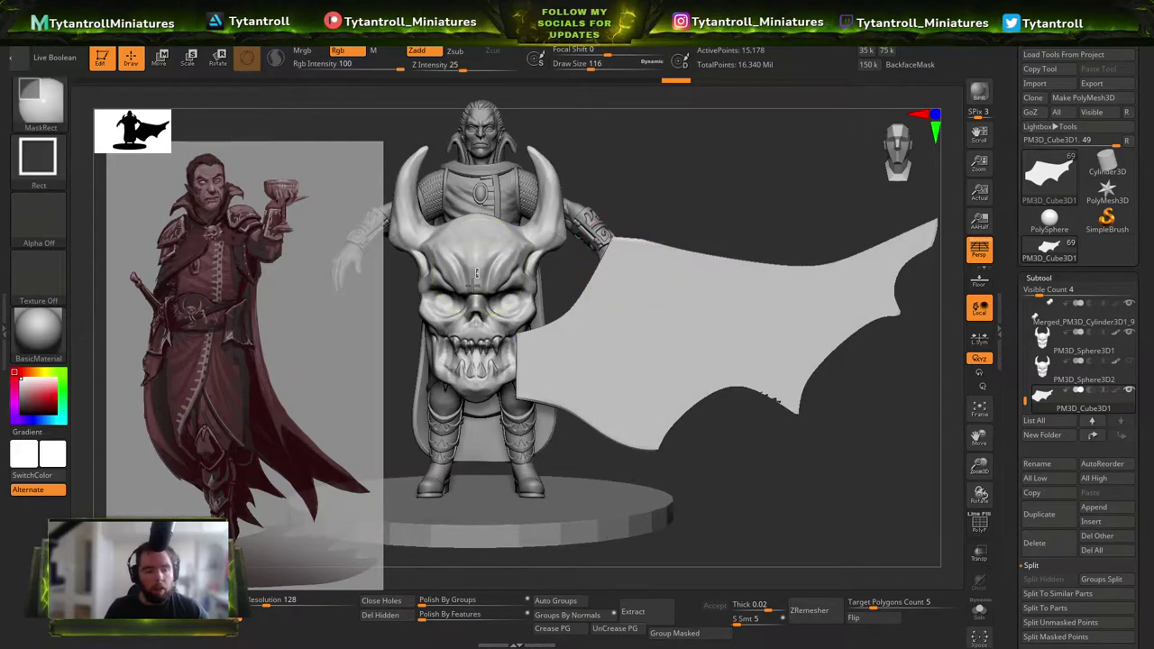
pyautogui.hotkey('ctrl', 'b')
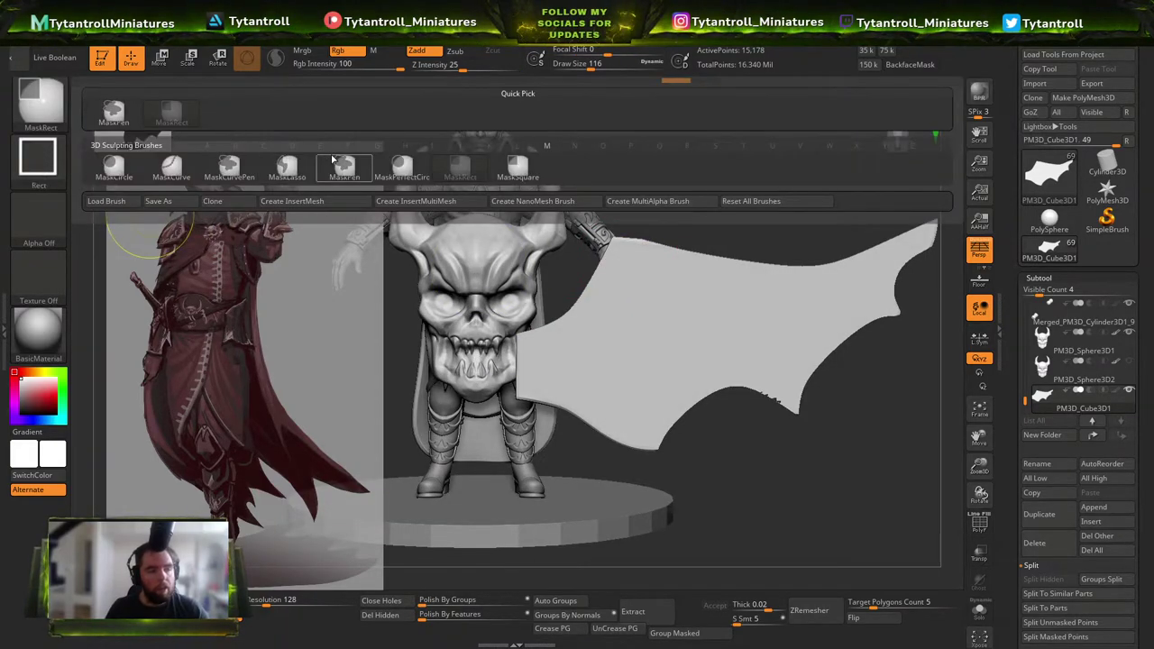
pyautogui.click(338, 163)
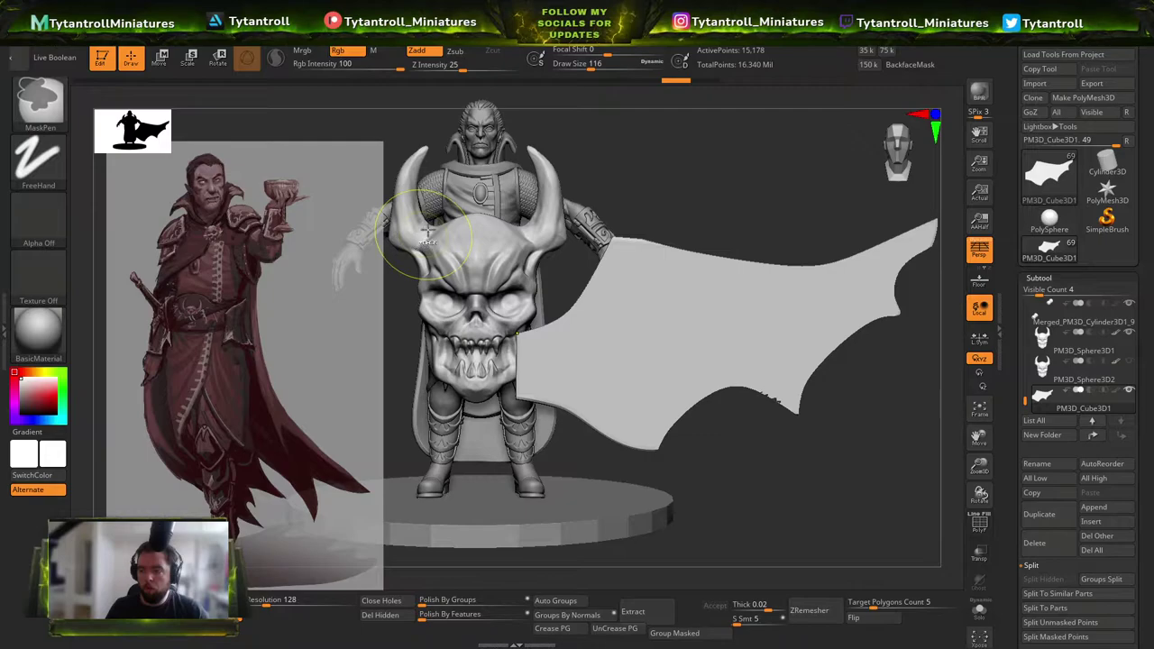
# Refine the wing's upper inner corner with SnakeHook at sizes 124 and 112.
pyautogui.press('b')
pyautogui.press('s')
pyautogui.press('h')
pyautogui.moveTo(636, 161); pyautogui.dragTo(618, 262, button='right')
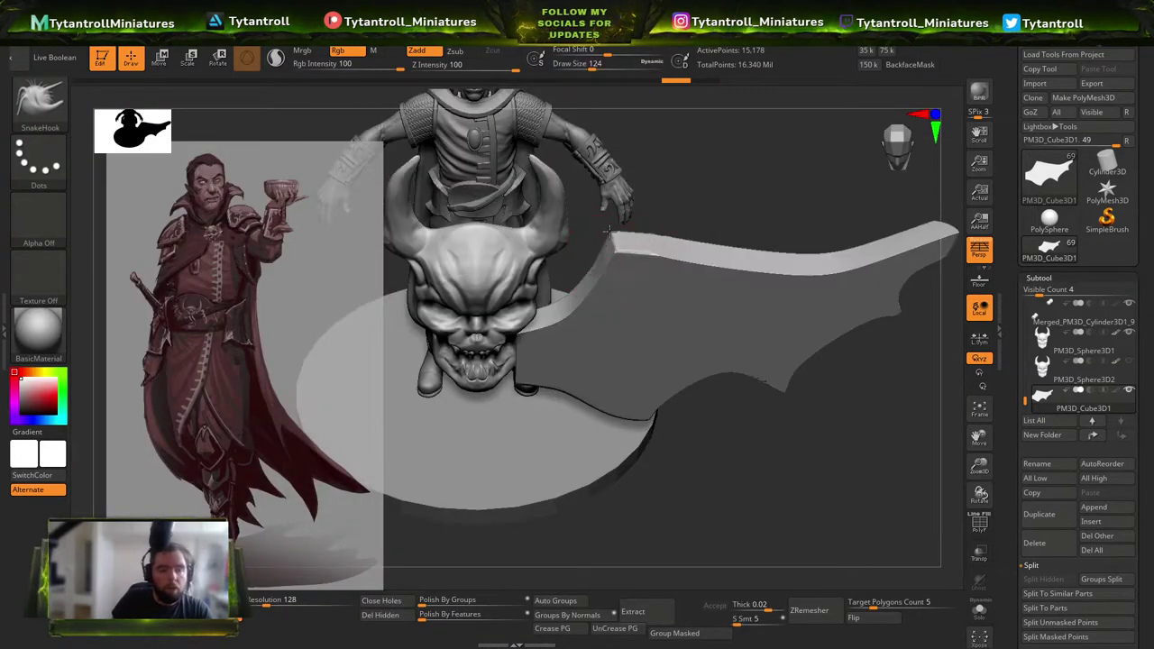
pyautogui.moveTo(676, 206); pyautogui.dragTo(620, 237, button='right')
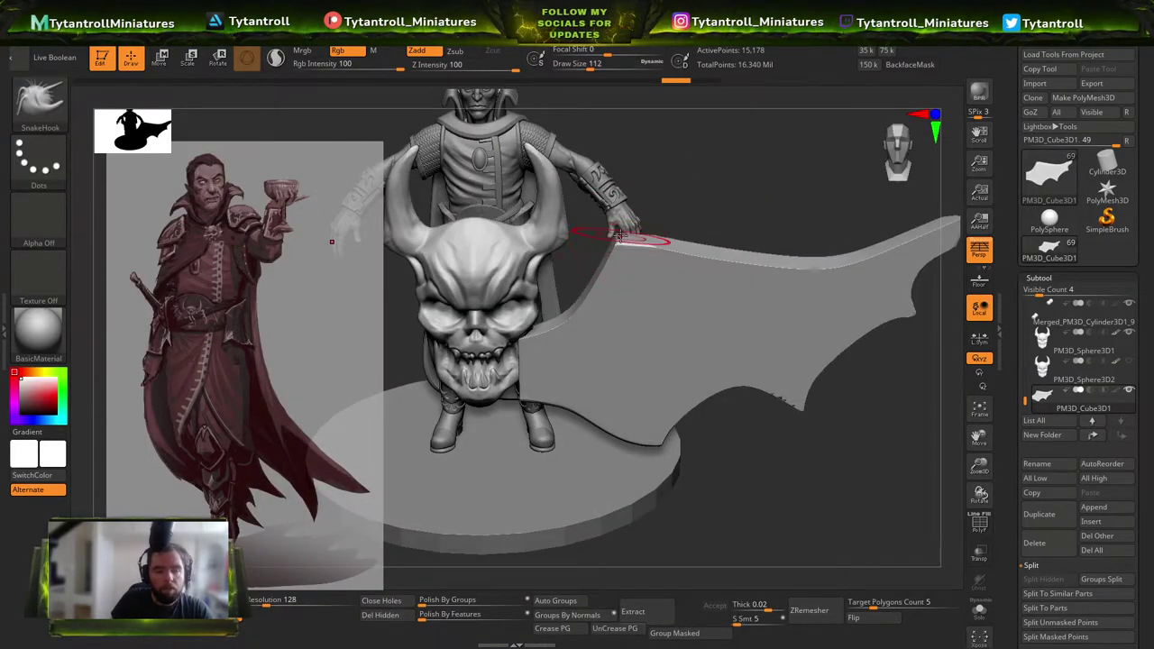
pyautogui.moveTo(677, 201); pyautogui.dragTo(609, 250, button='right')
pyautogui.moveTo(708, 205)
pyautogui.mouseDown(button='right')
pyautogui.moveTo(716, 169)
pyautogui.moveTo(580, 129)
pyautogui.mouseUp(button='right')
# Mask a band along the wing's upper edge and the curved inner edge near the skull with MaskLasso.
pyautogui.keyDown('ctrl'); pyautogui.click(61, 117); pyautogui.keyUp('ctrl')
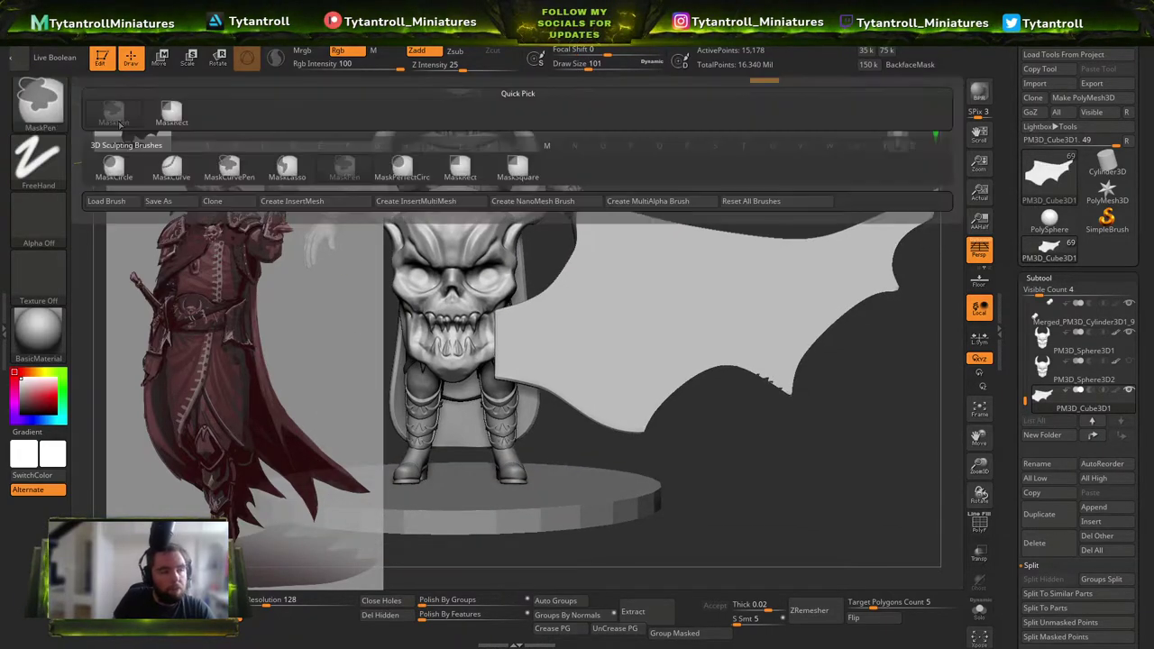
pyautogui.click(286, 171)
pyautogui.moveTo(449, 256)
pyautogui.keyDown('ctrl'); pyautogui.mouseDown()
pyautogui.moveTo(456, 284)
pyautogui.moveTo(509, 338)
pyautogui.moveTo(577, 302)
pyautogui.moveTo(587, 232)
pyautogui.moveTo(724, 241)
pyautogui.mouseUp(); pyautogui.keyUp('ctrl')
pyautogui.moveTo(817, 241)
pyautogui.keyDown('ctrl'); pyautogui.mouseDown()
pyautogui.moveTo(934, 200)
pyautogui.moveTo(683, 129)
pyautogui.mouseUp(); pyautogui.keyUp('ctrl')
pyautogui.keyDown('alt'); pyautogui.moveTo(626, 177); pyautogui.dragTo(562, 157, button='right'); pyautogui.keyUp('alt')
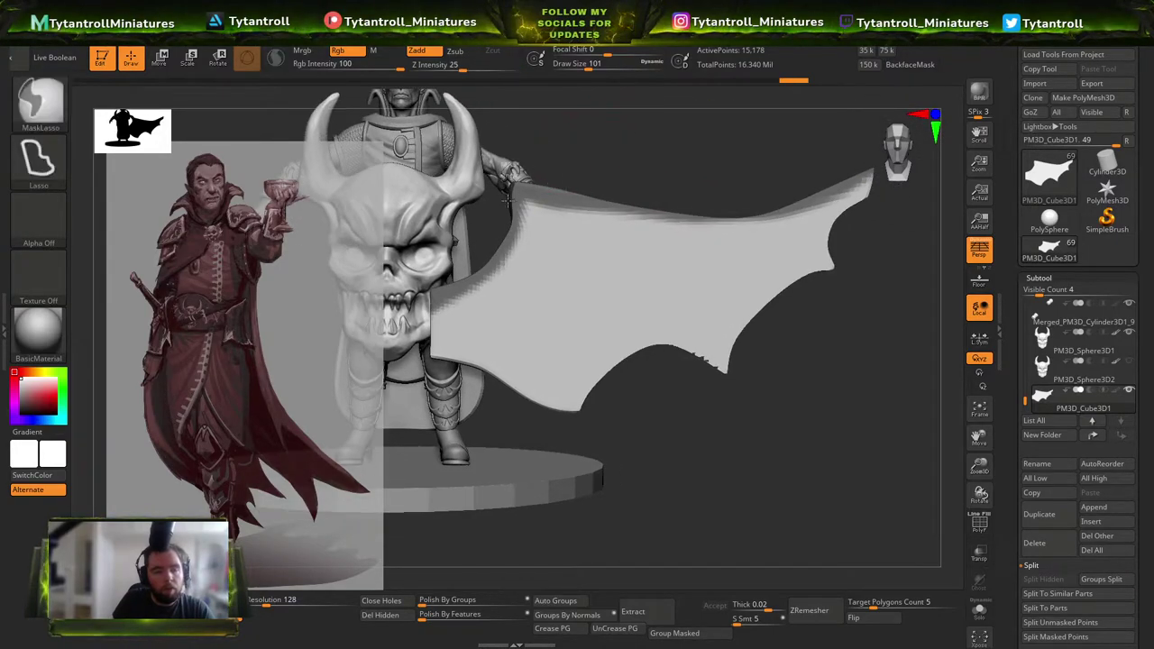
pyautogui.moveTo(631, 216)
pyautogui.keyDown('ctrl'); pyautogui.mouseDown()
pyautogui.moveTo(808, 213)
pyautogui.moveTo(797, 171)
pyautogui.mouseUp(); pyautogui.keyUp('ctrl')
pyautogui.moveTo(560, 133)
pyautogui.keyDown('ctrl'); pyautogui.mouseDown()
pyautogui.moveTo(548, 141)
pyautogui.moveTo(566, 222)
pyautogui.moveTo(713, 231)
pyautogui.moveTo(929, 121)
pyautogui.mouseUp(); pyautogui.keyUp('ctrl')
pyautogui.keyDown('alt'); pyautogui.moveTo(813, 226); pyautogui.dragTo(782, 194, button='right'); pyautogui.keyUp('alt')
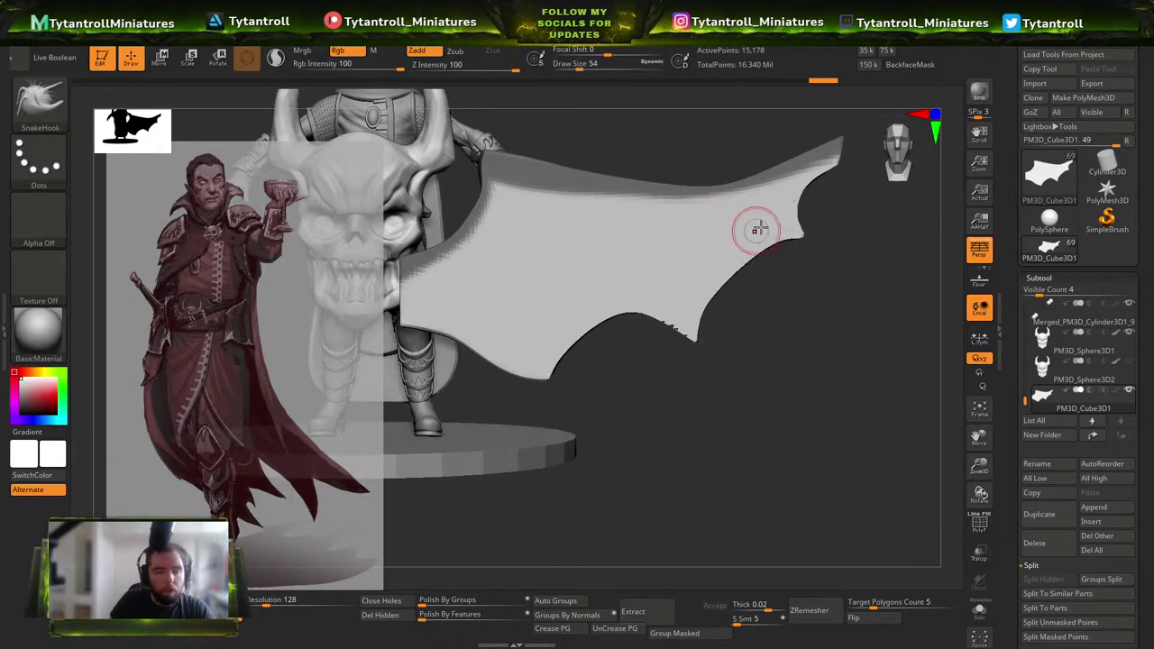
# Try masking an outer finger rib from the wing's upper edge to its outermost lower point.
pyautogui.moveTo(626, 193)
pyautogui.keyDown('ctrl'); pyautogui.mouseDown()
pyautogui.moveTo(682, 225)
pyautogui.moveTo(826, 267)
pyautogui.mouseUp(); pyautogui.keyUp('ctrl')
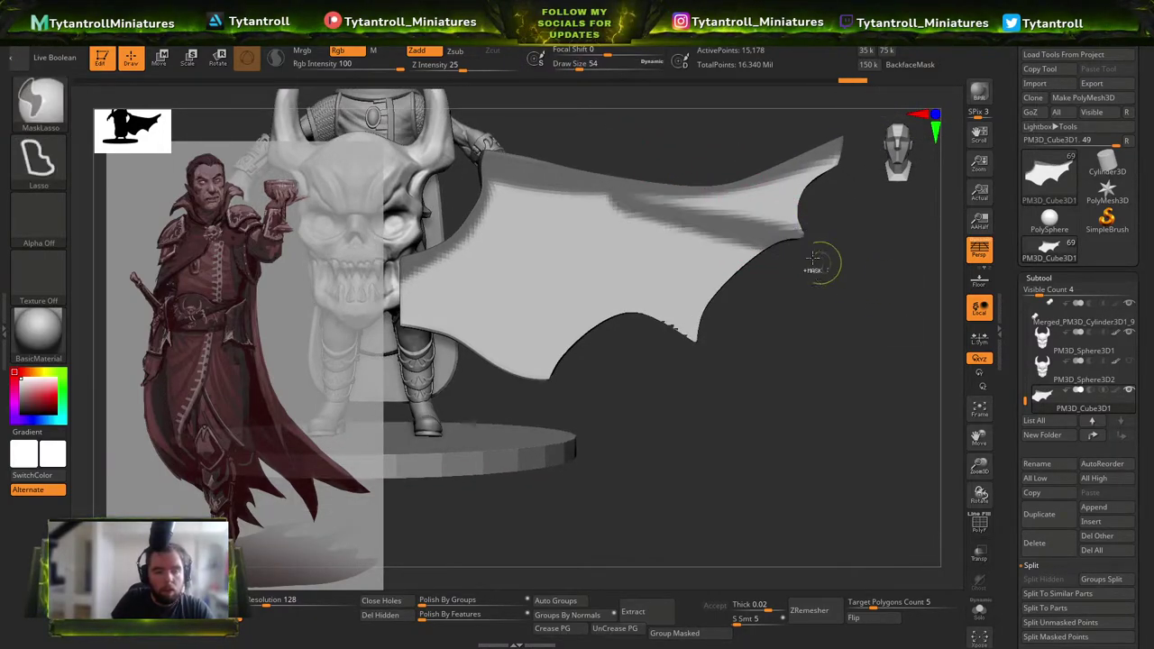
pyautogui.hotkey('ctrl', 'z')
pyautogui.keyDown('ctrl'); pyautogui.moveTo(613, 193); pyautogui.dragTo(903, 288); pyautogui.keyUp('ctrl')
pyautogui.hotkey('ctrl', 'z')
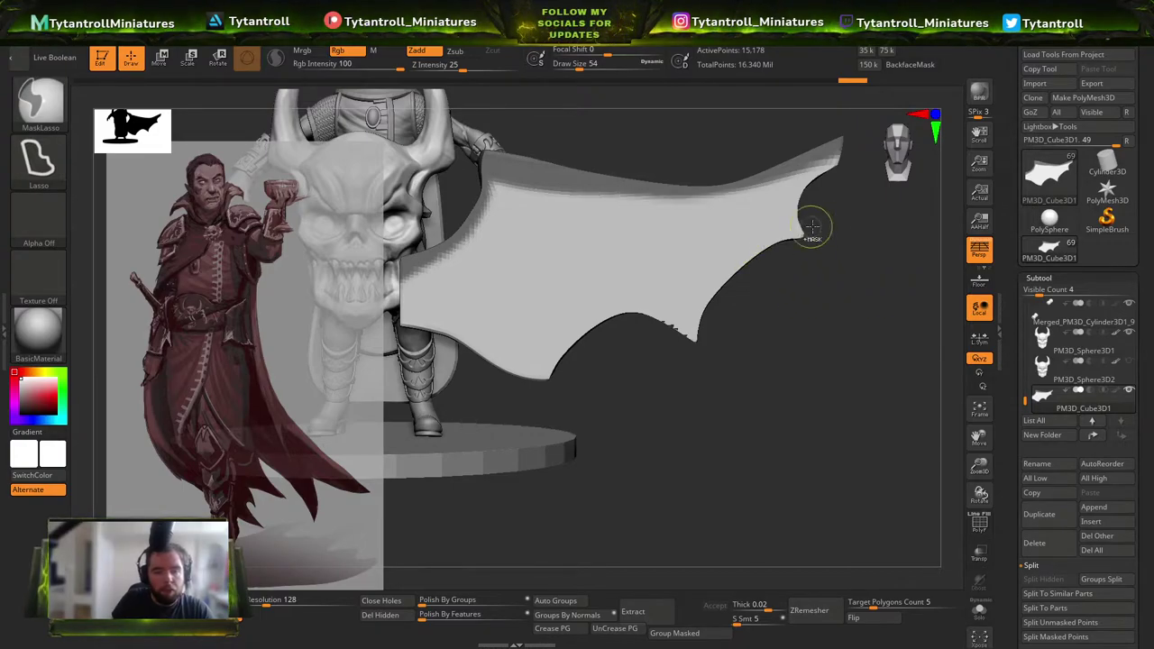
pyautogui.keyDown('ctrl'); pyautogui.moveTo(690, 190); pyautogui.dragTo(823, 253); pyautogui.keyUp('ctrl')
pyautogui.hotkey('ctrl', 'z')
# Try masking a short outer rib and a middle rib across the wing, and undo both masks.
pyautogui.moveTo(690, 192)
pyautogui.keyDown('ctrl'); pyautogui.mouseDown()
pyautogui.moveTo(823, 248)
pyautogui.moveTo(902, 258)
pyautogui.mouseUp(); pyautogui.keyUp('ctrl')
pyautogui.moveTo(657, 382)
pyautogui.mouseDown()
pyautogui.moveTo(752, 258)
pyautogui.moveTo(714, 270)
pyautogui.mouseUp()
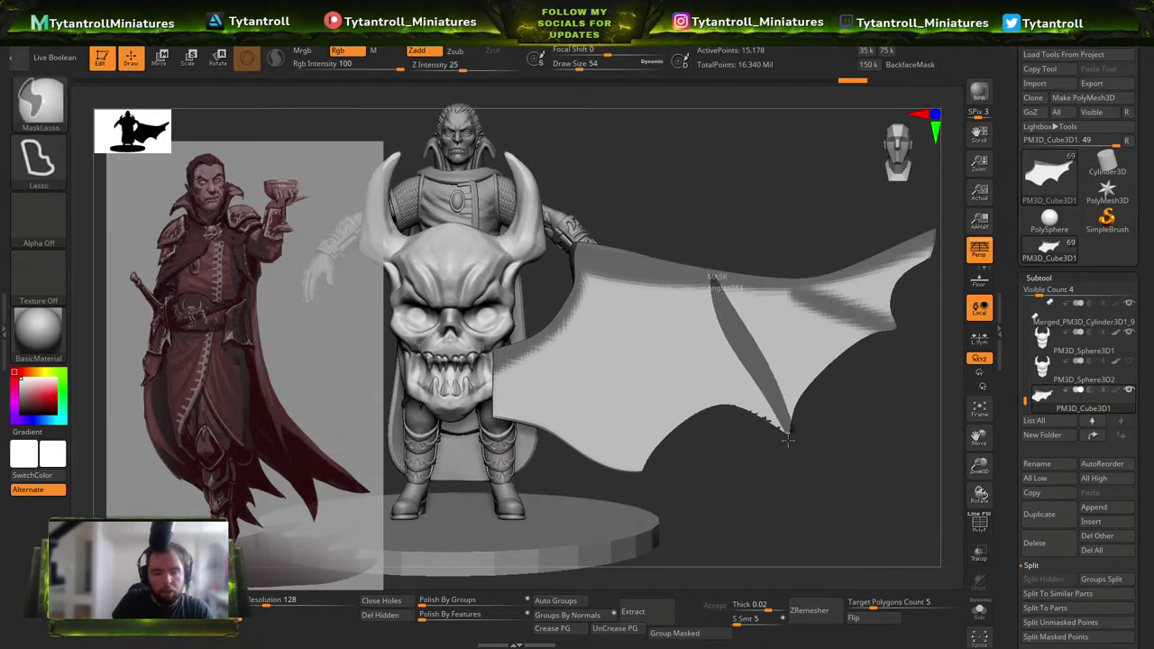
pyautogui.hotkey('ctrl', 'z')
pyautogui.moveTo(768, 383)
pyautogui.keyDown('ctrl'); pyautogui.mouseDown()
pyautogui.moveTo(605, 277)
pyautogui.moveTo(658, 320)
pyautogui.mouseUp(); pyautogui.keyUp('ctrl')
pyautogui.keyDown('ctrl'); pyautogui.moveTo(841, 478); pyautogui.dragTo(845, 475); pyautogui.keyUp('ctrl')
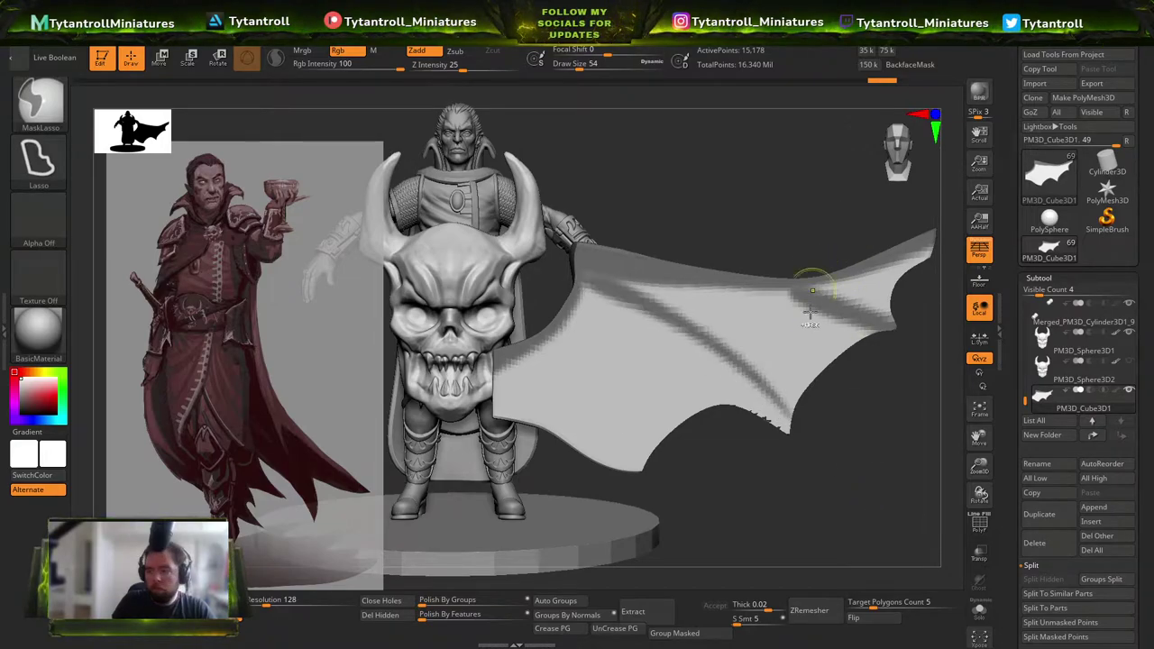
pyautogui.hotkey('ctrl', 'z')
pyautogui.hotkey('ctrl', 'z')
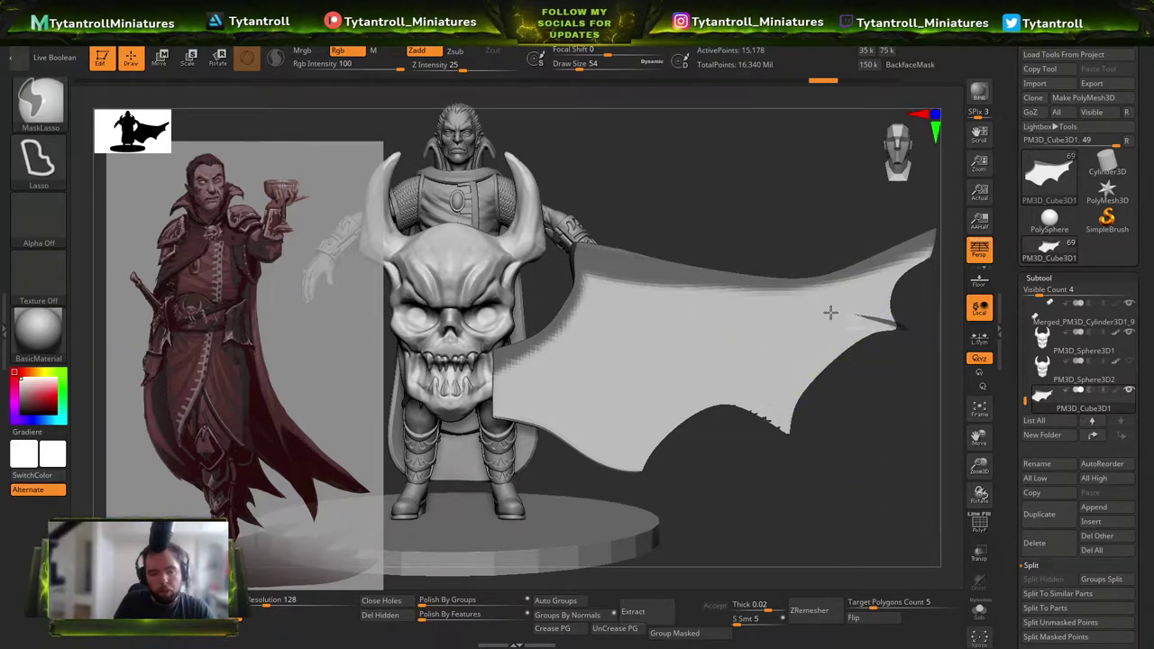
# Mask three finger ribs fanning from the wing's upper inner corner to its three lower points with MaskLasso.
pyautogui.keyDown('ctrl'); pyautogui.click(811, 419); pyautogui.keyUp('ctrl')
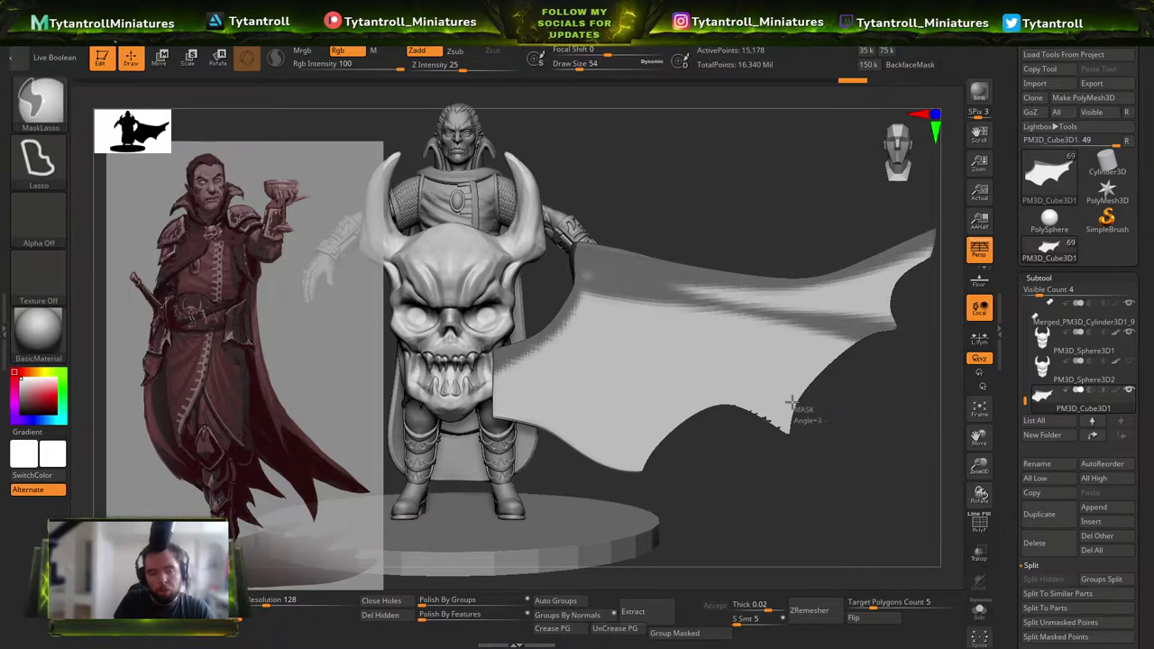
pyautogui.keyDown('ctrl'); pyautogui.moveTo(660, 318); pyautogui.dragTo(638, 337); pyautogui.keyUp('ctrl')
pyautogui.keyDown('ctrl'); pyautogui.click(628, 314); pyautogui.keyUp('ctrl')
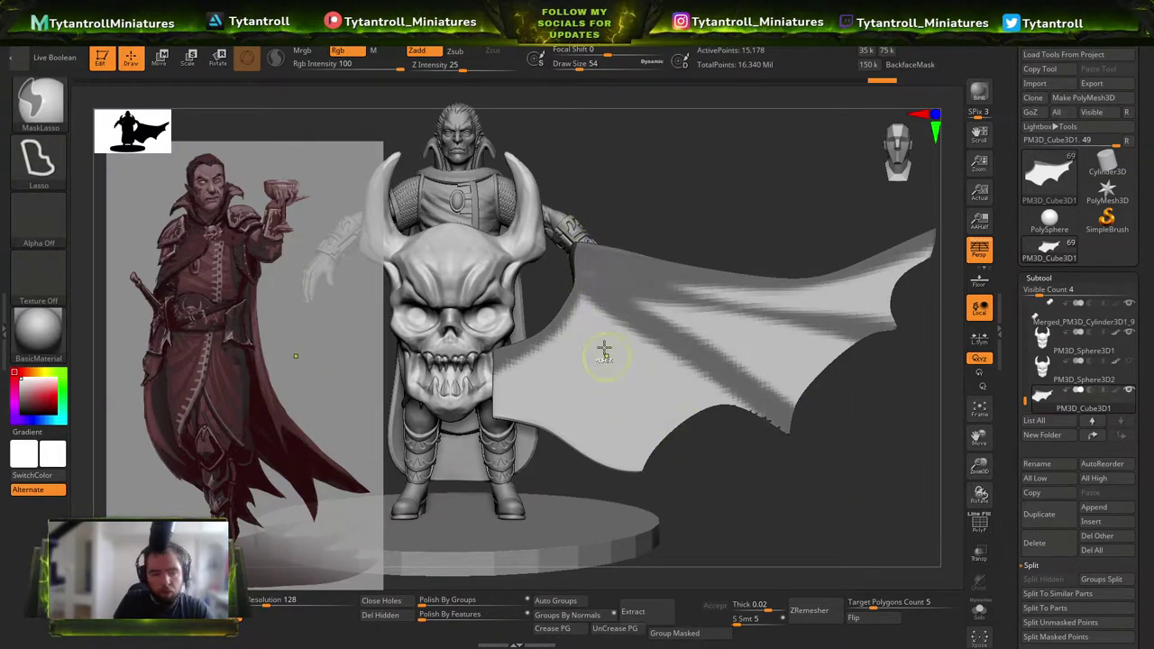
pyautogui.keyDown('ctrl'); pyautogui.moveTo(592, 305); pyautogui.dragTo(655, 469); pyautogui.keyUp('ctrl')
pyautogui.keyDown('ctrl'); pyautogui.moveTo(581, 269); pyautogui.dragTo(584, 272); pyautogui.keyUp('ctrl')
pyautogui.keyDown('ctrl'); pyautogui.click(688, 279); pyautogui.keyUp('ctrl')
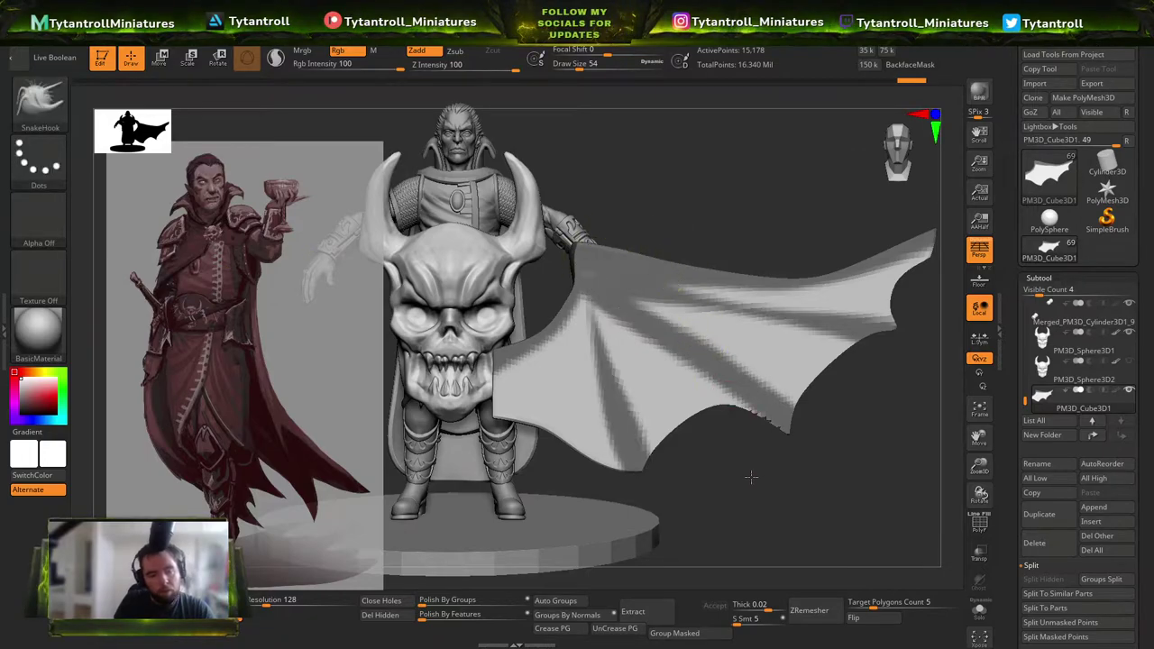
# Turn off the perspective view and check the masked wing's thickness from the side.
pyautogui.moveTo(751, 474); pyautogui.dragTo(713, 471)
pyautogui.keyDown('ctrl'); pyautogui.moveTo(613, 366); pyautogui.dragTo(611, 370); pyautogui.keyUp('ctrl')
pyautogui.keyDown('shift'); pyautogui.moveTo(742, 183); pyautogui.dragTo(767, 185); pyautogui.keyUp('shift')
pyautogui.moveTo(579, 293)
pyautogui.keyDown('ctrl'); pyautogui.mouseDown()
pyautogui.moveTo(609, 419)
pyautogui.moveTo(589, 292)
pyautogui.mouseUp(); pyautogui.keyUp('ctrl')
pyautogui.moveTo(920, 212); pyautogui.dragTo(848, 268)
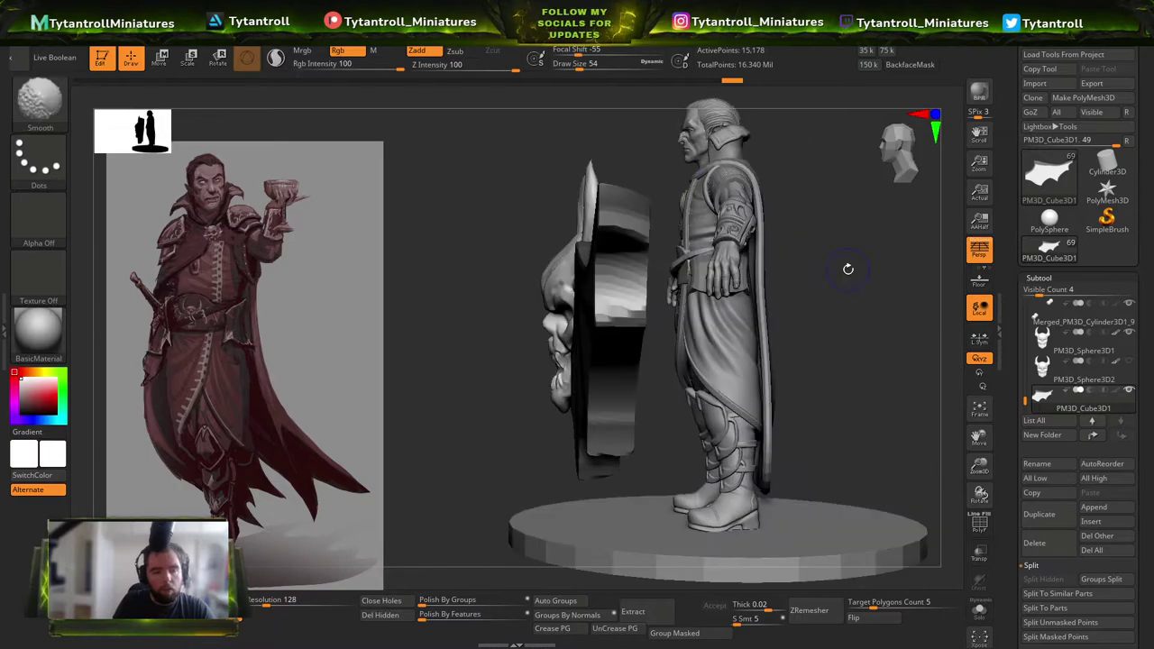
pyautogui.keyDown('ctrl'); pyautogui.moveTo(814, 268); pyautogui.dragTo(815, 217, button='right'); pyautogui.keyUp('ctrl')
pyautogui.click(980, 250)
pyautogui.hotkey('ctrl', 'shift')
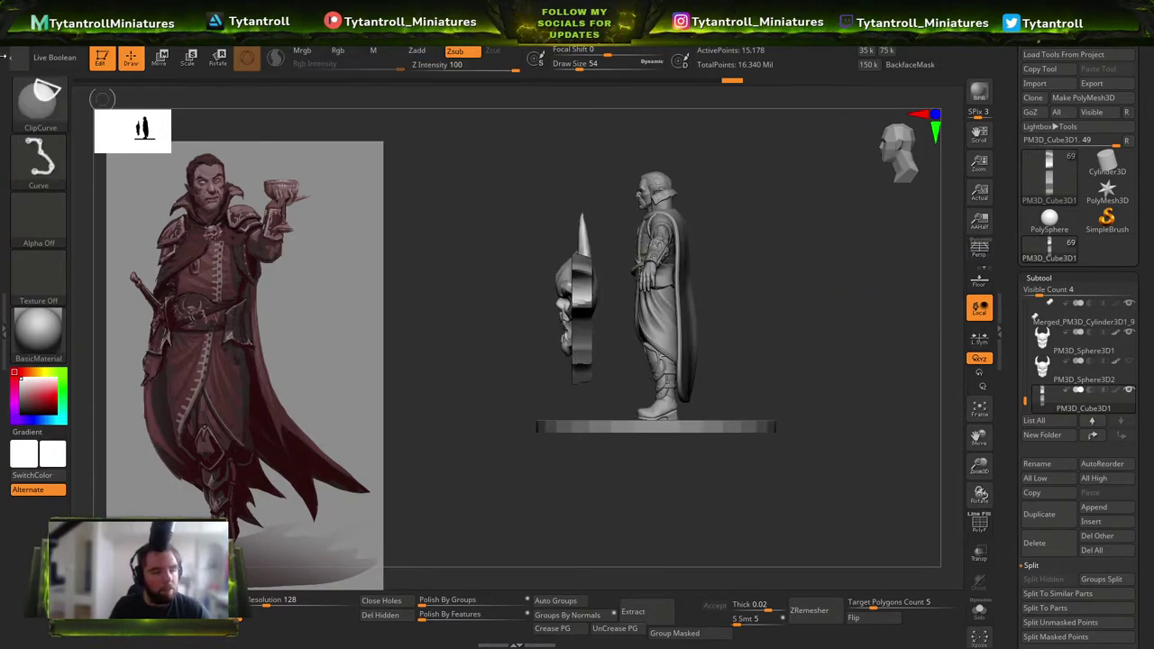
pyautogui.keyDown('ctrl'); pyautogui.click(41, 101); pyautogui.keyUp('ctrl')
pyautogui.moveTo(732, 248)
pyautogui.keyDown('ctrl'); pyautogui.mouseDown()
pyautogui.moveTo(743, 339)
pyautogui.moveTo(592, 424)
pyautogui.moveTo(584, 256)
pyautogui.mouseUp(); pyautogui.keyUp('ctrl')
pyautogui.moveTo(744, 261)
pyautogui.mouseDown(button='right')
pyautogui.moveTo(853, 276)
pyautogui.moveTo(811, 269)
pyautogui.moveTo(834, 533)
pyautogui.moveTo(832, 384)
pyautogui.moveTo(788, 268)
pyautogui.moveTo(715, 270)
pyautogui.mouseUp(button='right')
pyautogui.keyDown('ctrl'); pyautogui.moveTo(716, 271); pyautogui.dragTo(731, 332, button='right'); pyautogui.keyUp('ctrl')
# Subdivide the wing mesh for more detail and clear its coarse rib mask.
pyautogui.keyDown('ctrl'); pyautogui.moveTo(802, 264); pyautogui.dragTo(888, 144); pyautogui.keyUp('ctrl')
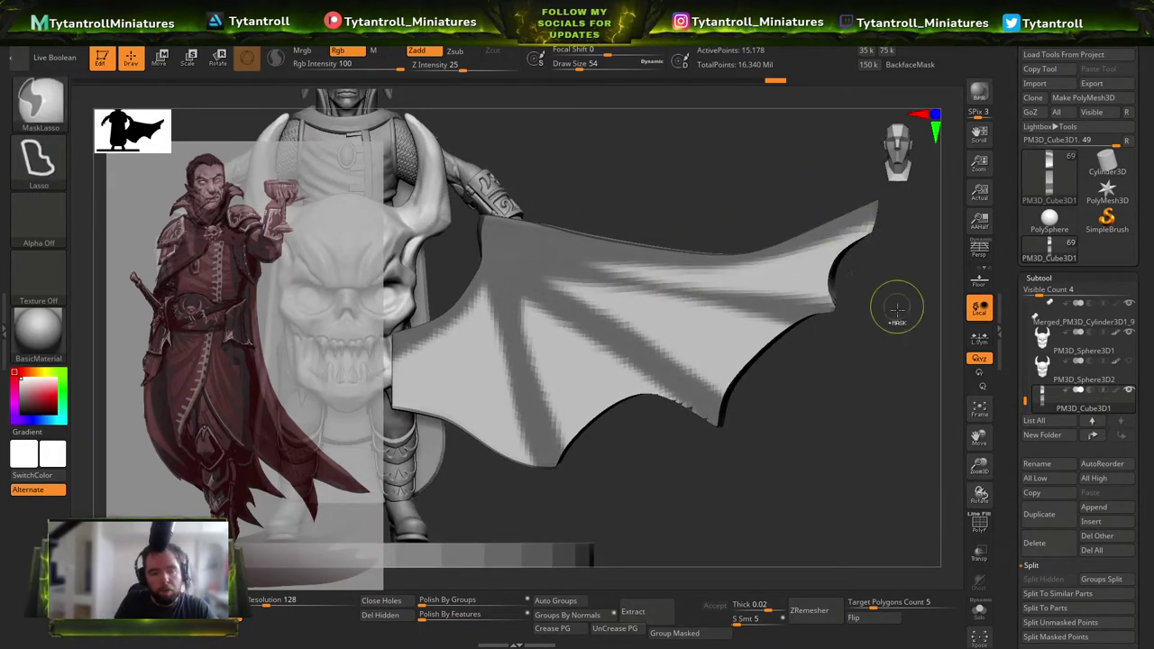
pyautogui.keyDown('ctrl'); pyautogui.moveTo(895, 306); pyautogui.dragTo(829, 335); pyautogui.keyUp('ctrl')
pyautogui.moveTo(838, 405); pyautogui.dragTo(857, 288)
# Mask the wing's upper and curved inner edge bands and its three finger ribs on the denser mesh with MaskLasso.
pyautogui.moveTo(369, 319)
pyautogui.keyDown('ctrl'); pyautogui.mouseDown()
pyautogui.moveTo(454, 334)
pyautogui.moveTo(563, 287)
pyautogui.moveTo(573, 236)
pyautogui.moveTo(770, 257)
pyautogui.mouseUp(); pyautogui.keyUp('ctrl')
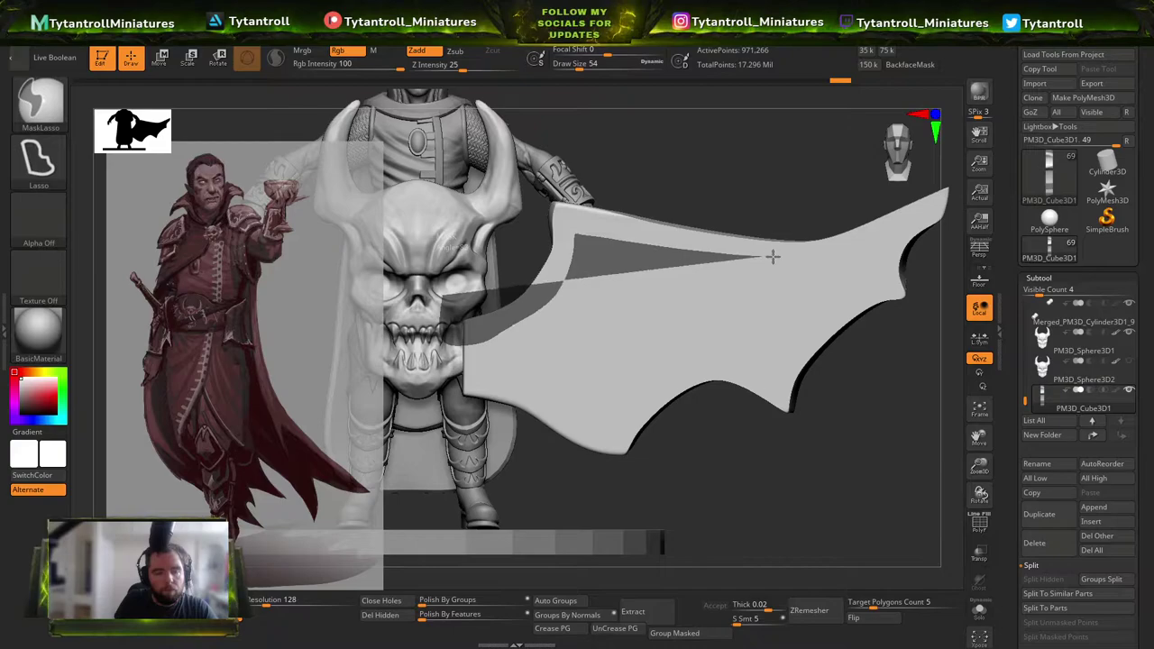
pyautogui.moveTo(864, 243)
pyautogui.keyDown('ctrl'); pyautogui.mouseDown()
pyautogui.moveTo(919, 230)
pyautogui.moveTo(965, 122)
pyautogui.moveTo(451, 271)
pyautogui.moveTo(444, 293)
pyautogui.mouseUp(); pyautogui.keyUp('ctrl')
pyautogui.keyDown('alt'); pyautogui.moveTo(744, 483); pyautogui.dragTo(735, 456); pyautogui.keyUp('alt')
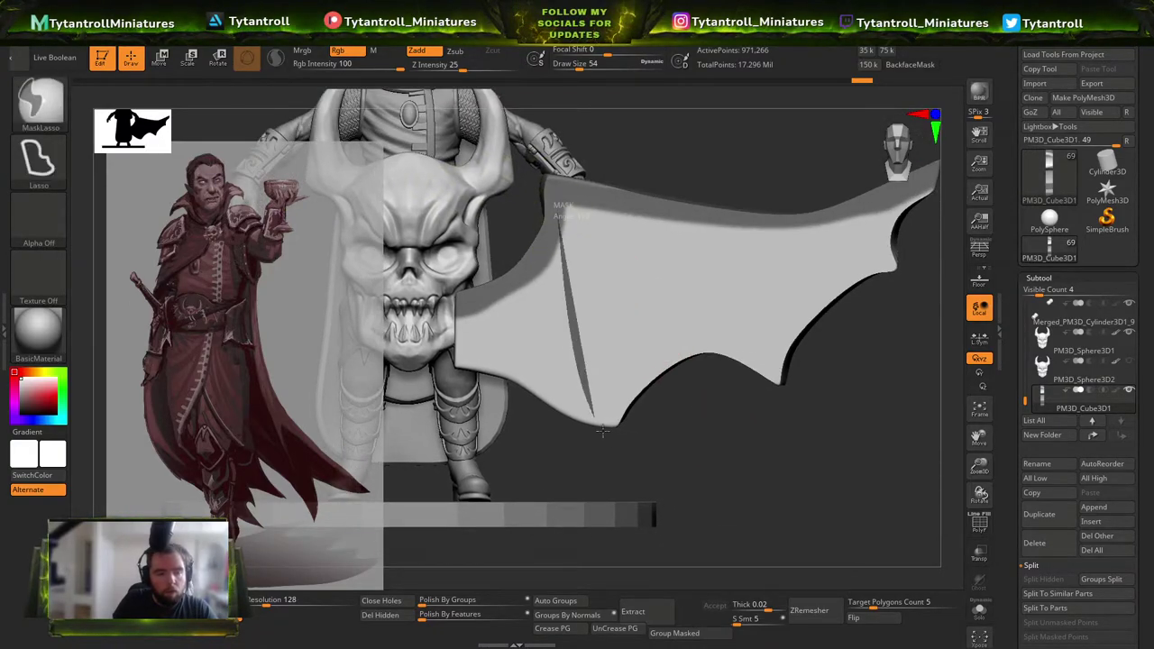
pyautogui.moveTo(597, 423); pyautogui.dragTo(622, 346)
pyautogui.moveTo(556, 191); pyautogui.dragTo(608, 261)
pyautogui.moveTo(783, 407)
pyautogui.keyDown('ctrl'); pyautogui.mouseDown()
pyautogui.moveTo(673, 270)
pyautogui.moveTo(561, 203)
pyautogui.mouseUp(); pyautogui.keyUp('ctrl')
pyautogui.moveTo(843, 281)
pyautogui.keyDown('ctrl'); pyautogui.mouseDown()
pyautogui.moveTo(900, 254)
pyautogui.moveTo(538, 194)
pyautogui.mouseUp(); pyautogui.keyUp('ctrl')
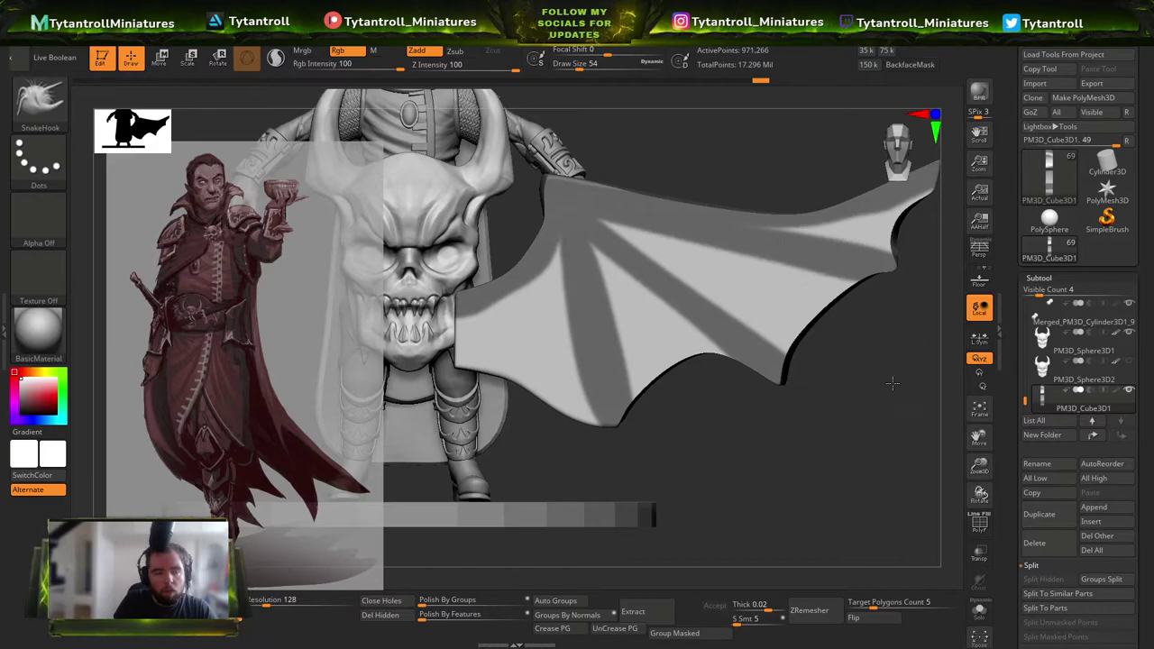
# Refine the mask around the outer finger rib and wing tip by adding and removing MaskLasso areas.
pyautogui.keyDown('alt'); pyautogui.moveTo(898, 371); pyautogui.dragTo(866, 423); pyautogui.keyUp('alt')
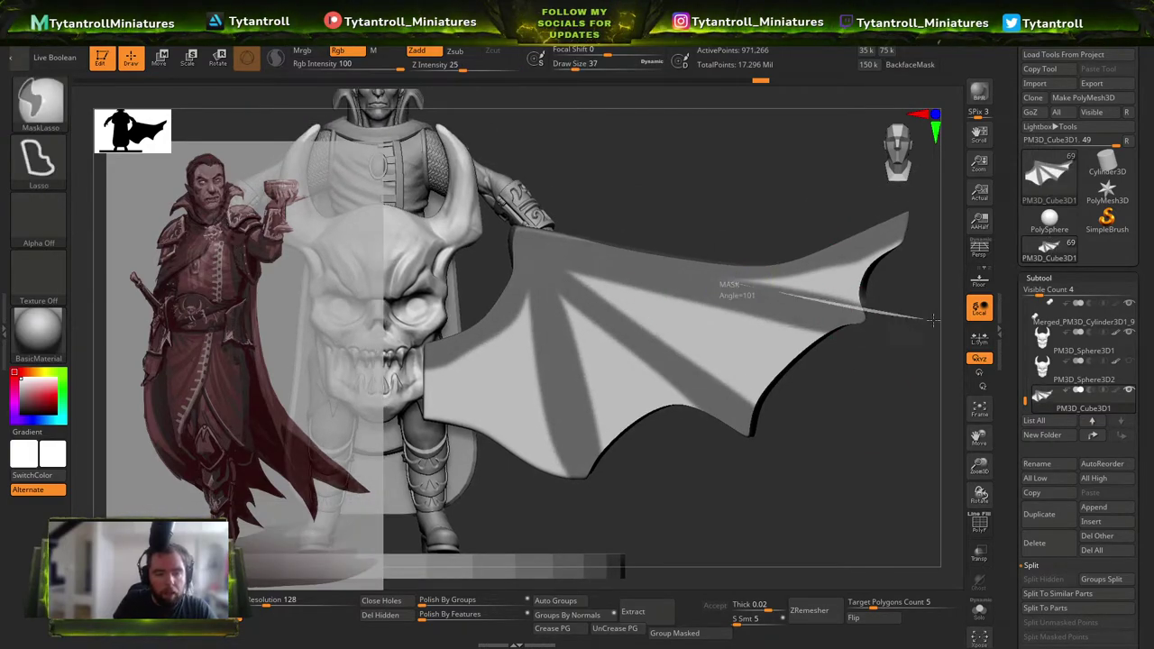
pyautogui.keyDown('ctrl'); pyautogui.keyDown('alt'); pyautogui.moveTo(929, 320); pyautogui.dragTo(826, 290); pyautogui.keyUp('alt'); pyautogui.keyUp('ctrl')
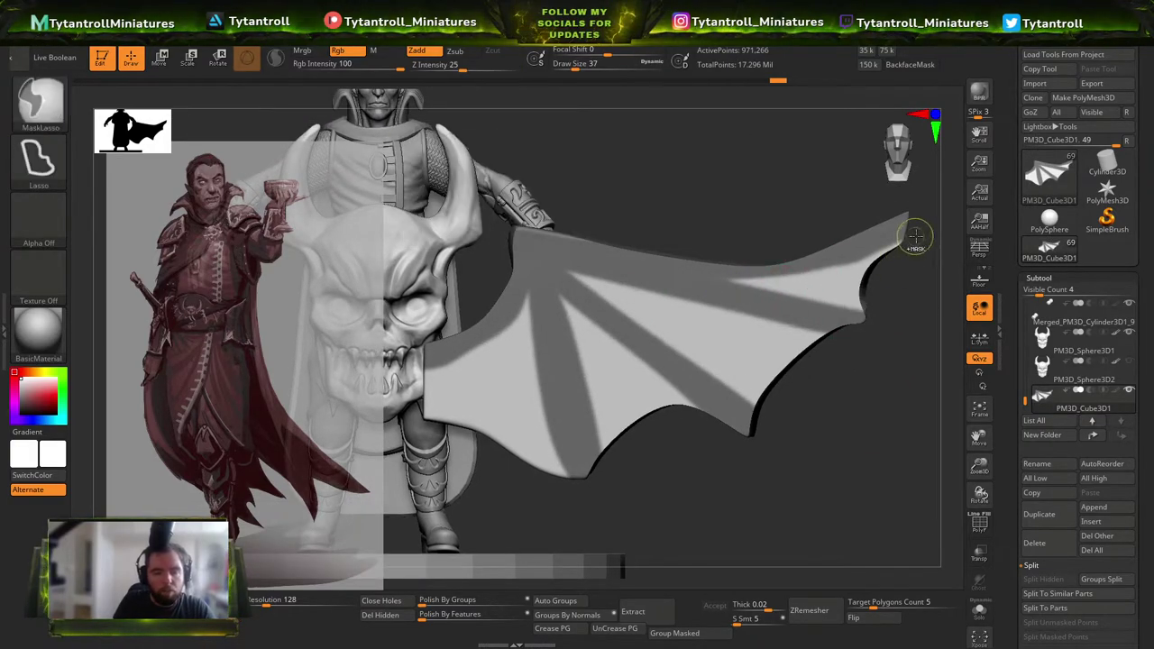
pyautogui.keyDown('ctrl'); pyautogui.moveTo(741, 296); pyautogui.dragTo(938, 214); pyautogui.keyUp('ctrl')
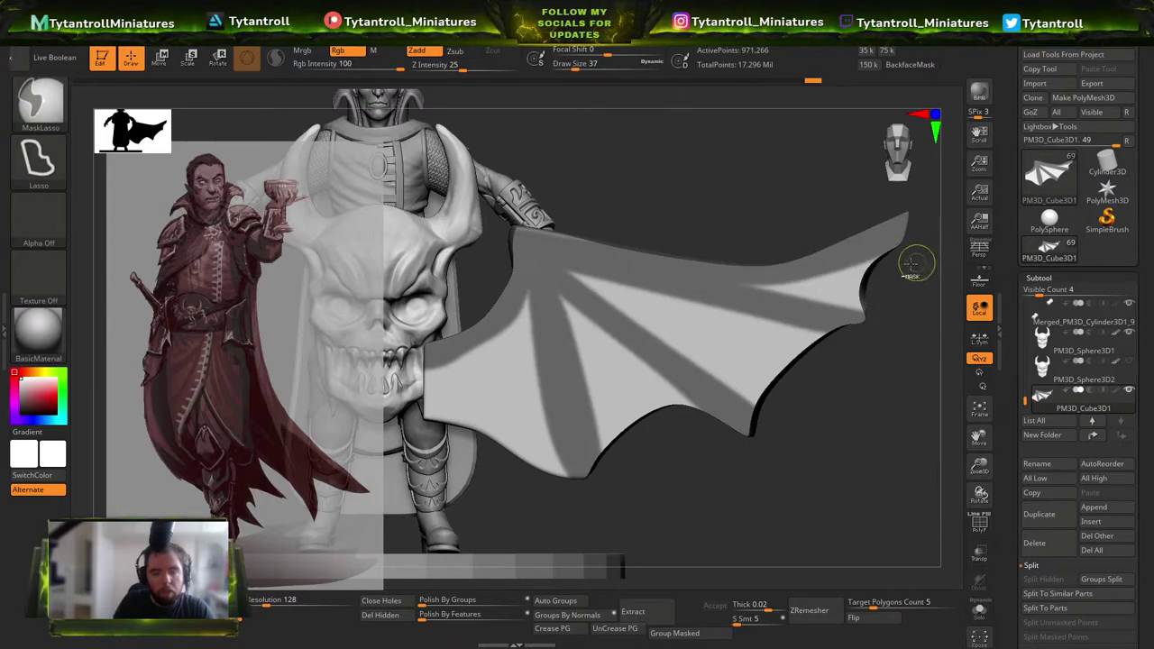
pyautogui.moveTo(783, 288)
pyautogui.keyDown('ctrl'); pyautogui.keyDown('alt'); pyautogui.mouseDown()
pyautogui.moveTo(892, 238)
pyautogui.moveTo(855, 266)
pyautogui.mouseUp(); pyautogui.keyUp('alt'); pyautogui.keyUp('ctrl')
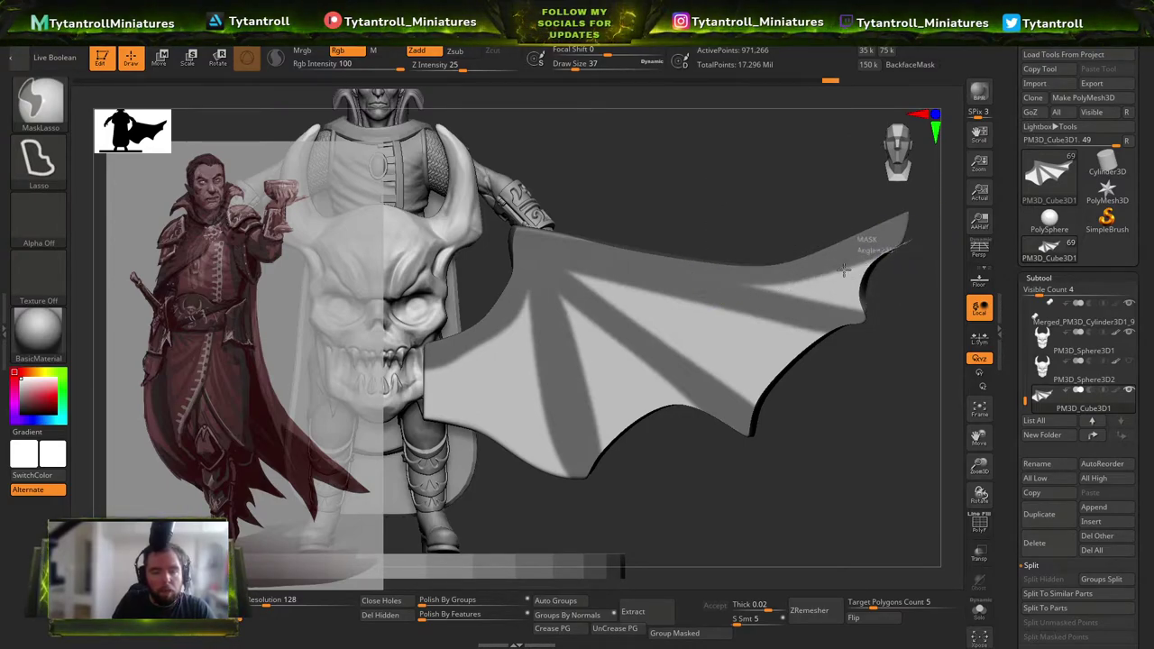
# Invert the wing's mask and mask the back half of its thickness from the side with MaskRect.
pyautogui.press('super+g')
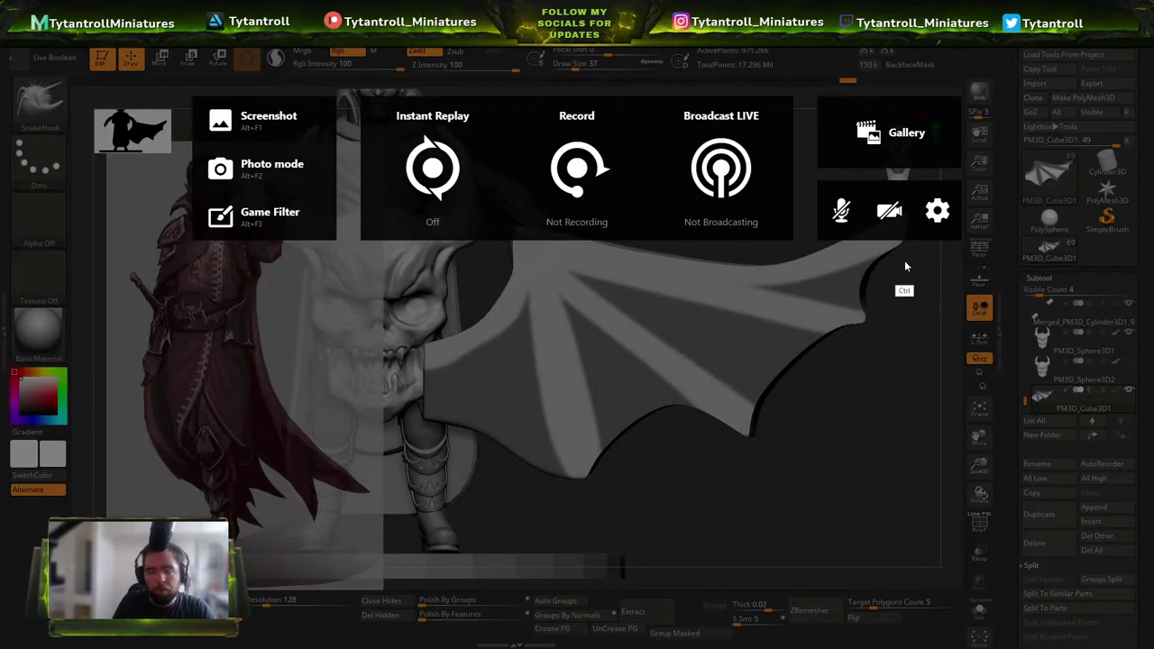
pyautogui.hotkey('alt', 'z')
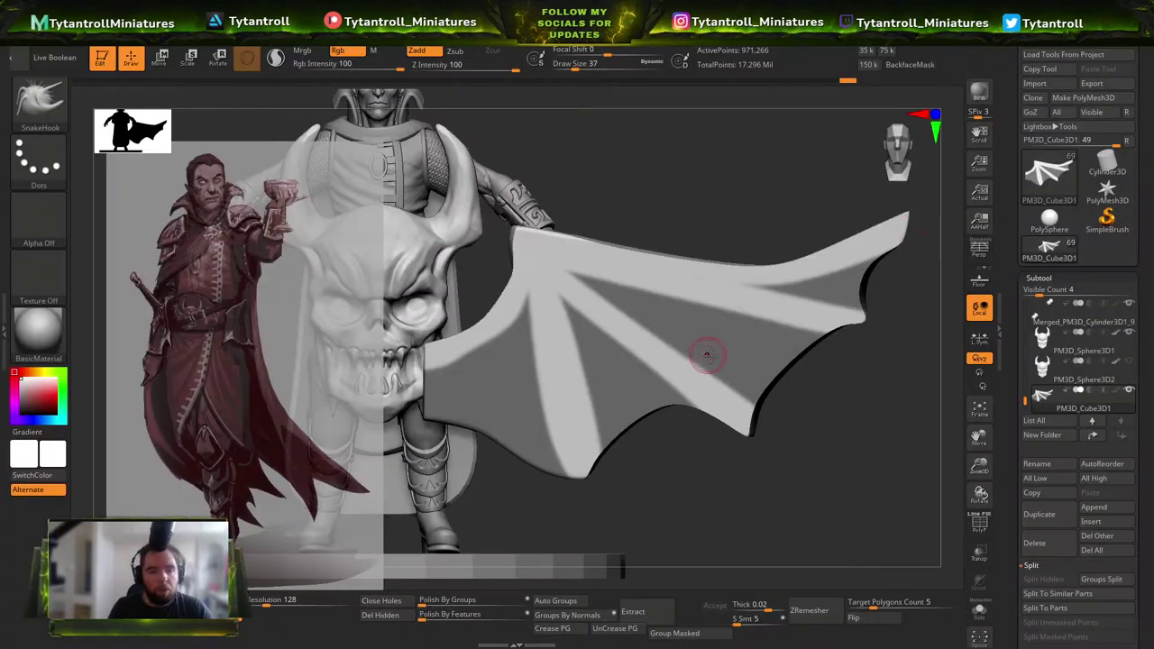
pyautogui.keyDown('ctrl'); pyautogui.click(881, 370); pyautogui.keyUp('ctrl')
pyautogui.keyDown('ctrl'); pyautogui.moveTo(795, 385); pyautogui.dragTo(809, 432, button='right'); pyautogui.keyUp('ctrl')
pyautogui.press('w')
pyautogui.moveTo(809, 431); pyautogui.dragTo(789, 375)
pyautogui.keyDown('alt'); pyautogui.moveTo(790, 375); pyautogui.dragTo(722, 294, button='right'); pyautogui.keyUp('alt')
pyautogui.moveTo(889, 457)
pyautogui.keyDown('ctrl'); pyautogui.mouseDown()
pyautogui.moveTo(763, 231)
pyautogui.moveTo(676, 261)
pyautogui.moveTo(684, 468)
pyautogui.mouseUp(); pyautogui.keyUp('ctrl')
pyautogui.click(37, 105)
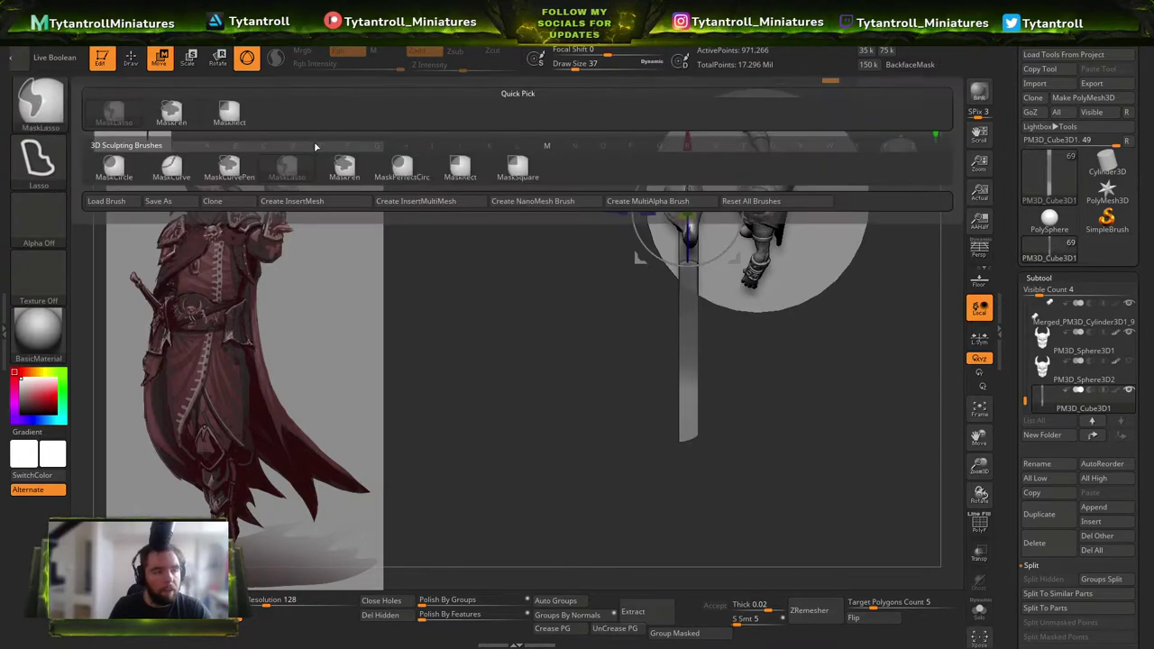
pyautogui.click(460, 172)
pyautogui.moveTo(820, 413)
pyautogui.keyDown('ctrl'); pyautogui.mouseDown()
pyautogui.moveTo(757, 144)
pyautogui.moveTo(697, 226)
pyautogui.moveTo(689, 199)
pyautogui.mouseUp(); pyautogui.keyUp('ctrl')
# Push the unmasked membrane panels back about 0.05 so they sit recessed between the finger ribs.
pyautogui.press('q')
pyautogui.moveTo(626, 265)
pyautogui.keyDown('shift'); pyautogui.mouseDown(button='right')
pyautogui.moveTo(749, 255)
pyautogui.moveTo(766, 271)
pyautogui.mouseUp(button='right'); pyautogui.keyUp('shift')
pyautogui.keyDown('ctrl'); pyautogui.moveTo(847, 301); pyautogui.dragTo(857, 387, button='right'); pyautogui.keyUp('ctrl')
pyautogui.moveTo(856, 388)
pyautogui.mouseDown(button='right')
pyautogui.moveTo(772, 334)
pyautogui.moveTo(811, 347)
pyautogui.moveTo(729, 358)
pyautogui.moveTo(748, 327)
pyautogui.mouseUp(button='right')
pyautogui.keyDown('shift'); pyautogui.moveTo(632, 238); pyautogui.dragTo(701, 251, button='right'); pyautogui.keyUp('shift')
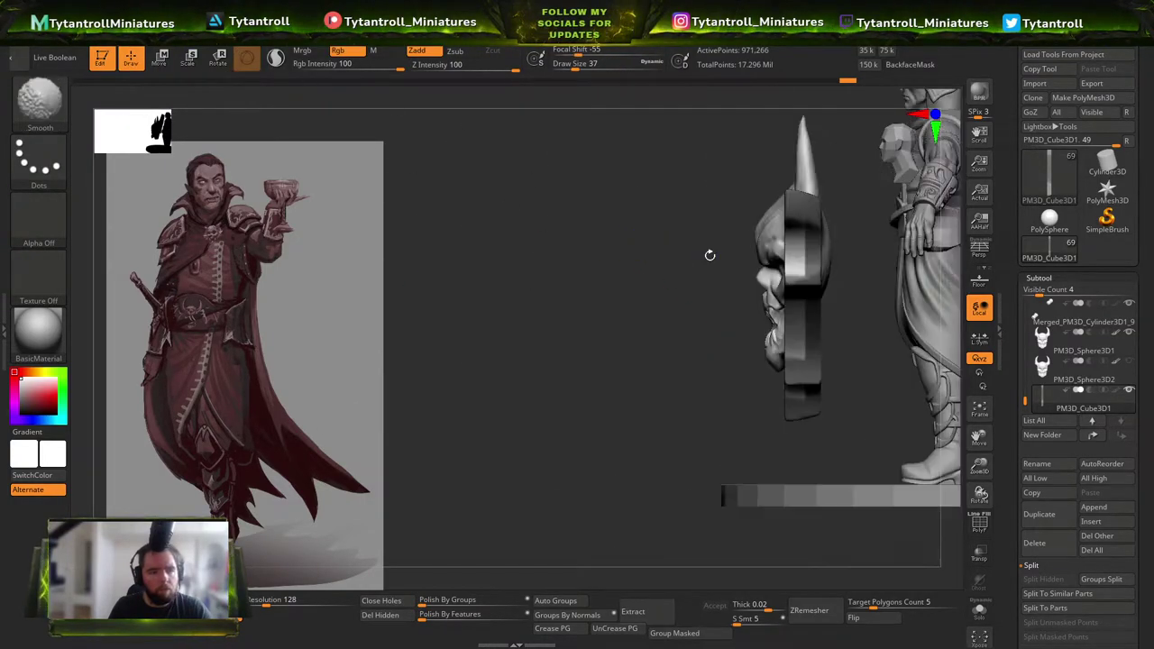
pyautogui.press('w')
pyautogui.moveTo(744, 297); pyautogui.dragTo(753, 297)
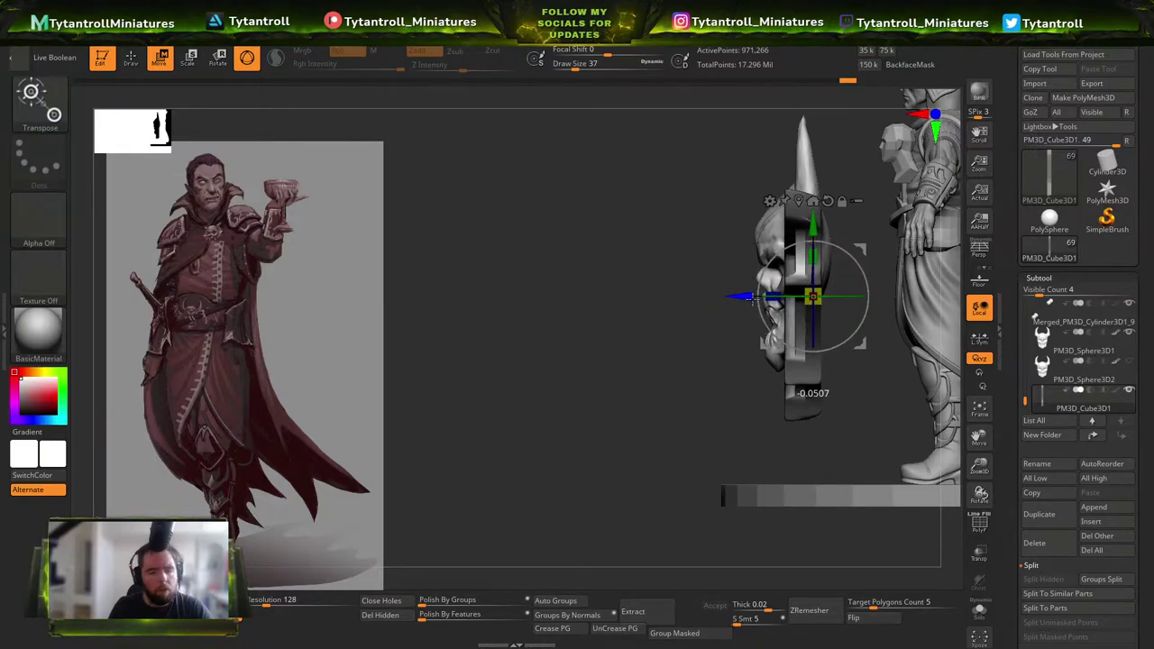
pyautogui.press('q')
pyautogui.moveTo(750, 301)
pyautogui.mouseDown(button='right')
pyautogui.moveTo(847, 327)
pyautogui.moveTo(809, 337)
pyautogui.moveTo(739, 327)
pyautogui.moveTo(748, 282)
pyautogui.moveTo(761, 311)
pyautogui.mouseUp(button='right')
pyautogui.press('w')
pyautogui.moveTo(762, 311); pyautogui.dragTo(721, 288)
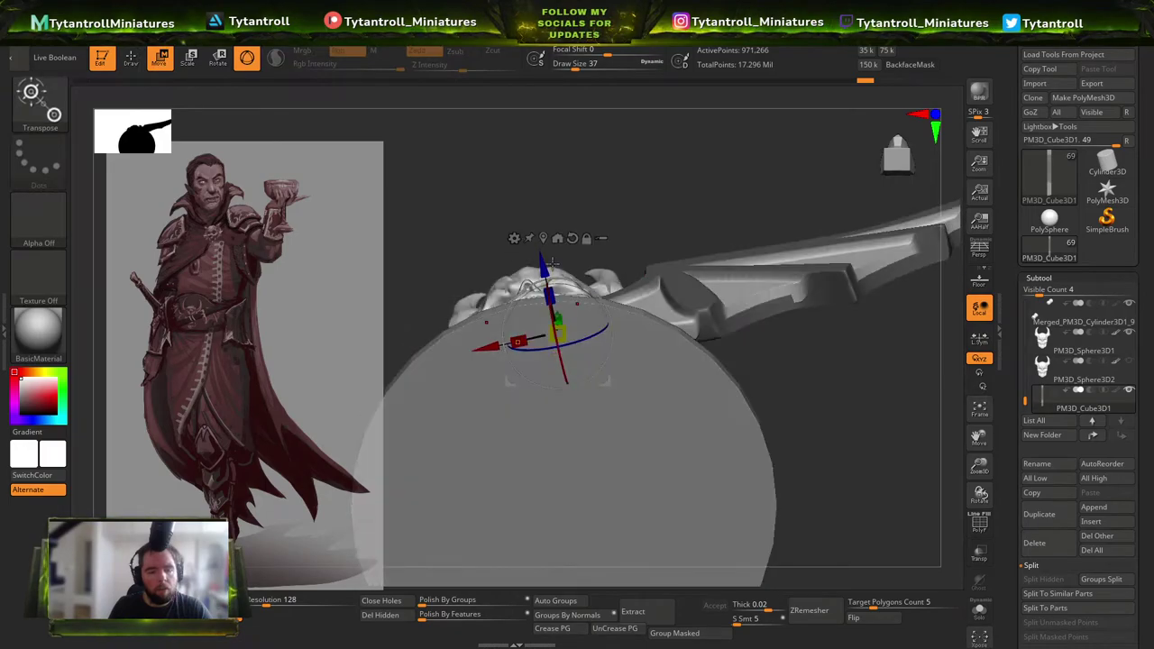
# Return to sculpting mode and clear the mask from the wing.
pyautogui.press('q')
pyautogui.moveTo(739, 243); pyautogui.dragTo(824, 340, button='right')
pyautogui.keyDown('ctrl'); pyautogui.moveTo(824, 340); pyautogui.dragTo(870, 406); pyautogui.keyUp('ctrl')
pyautogui.keyDown('alt'); pyautogui.moveTo(888, 451); pyautogui.dragTo(902, 504, button='right'); pyautogui.keyUp('alt')
# Pinch and smooth the inner finger rib with the Pinch brush at a large draw size, undoing the last stroke.
pyautogui.press('b')
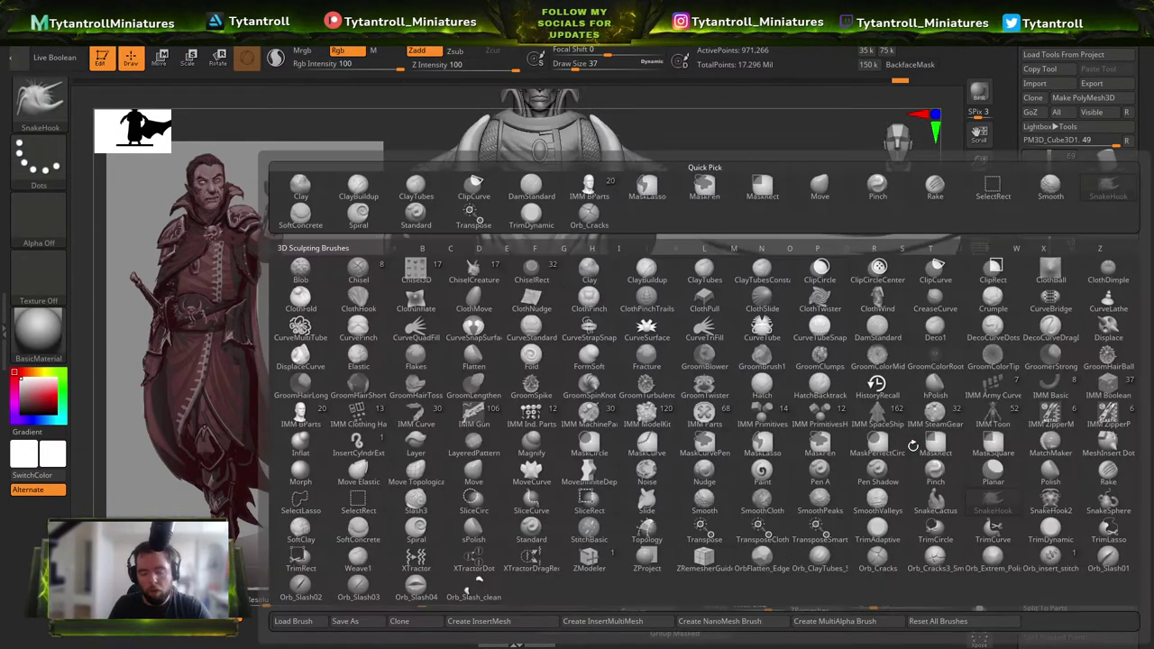
pyautogui.press('p')
pyautogui.press('i')
pyautogui.moveTo(790, 395); pyautogui.dragTo(793, 420, button='right')
pyautogui.keyDown('shift'); pyautogui.moveTo(706, 327); pyautogui.dragTo(722, 296, button='right'); pyautogui.keyUp('shift')
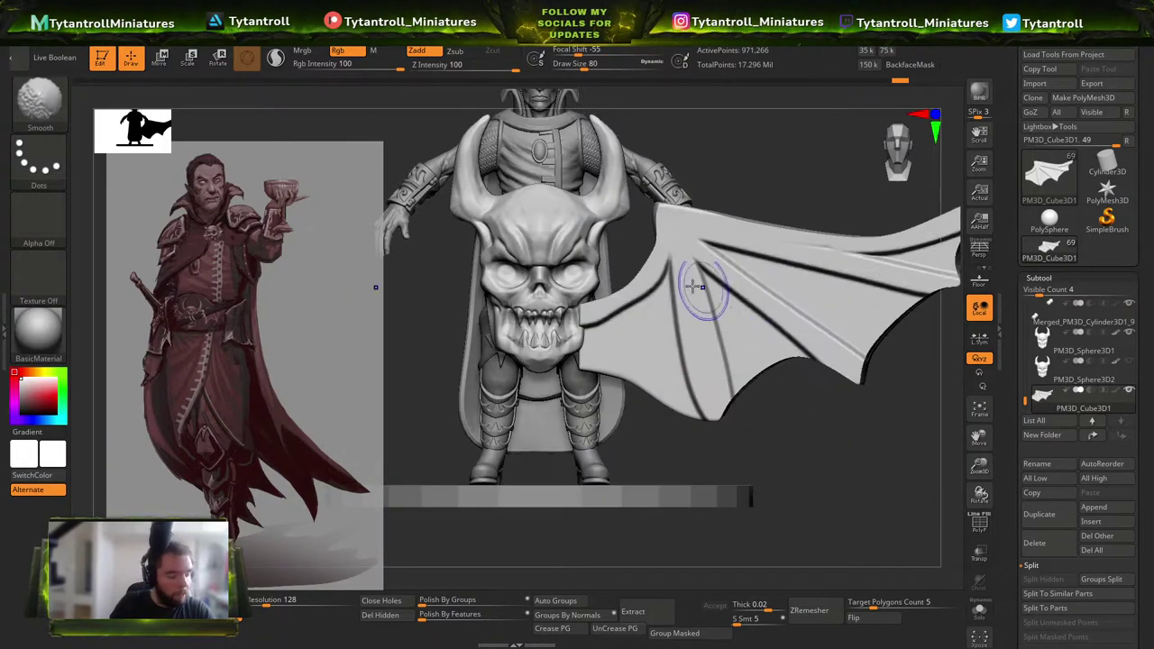
pyautogui.moveTo(709, 393)
pyautogui.mouseDown()
pyautogui.moveTo(685, 260)
pyautogui.moveTo(688, 276)
pyautogui.mouseUp()
pyautogui.keyDown('alt'); pyautogui.moveTo(802, 398); pyautogui.dragTo(803, 445, button='right'); pyautogui.keyUp('alt')
pyautogui.moveTo(803, 444); pyautogui.dragTo(734, 460)
pyautogui.keyDown('shift'); pyautogui.moveTo(763, 414); pyautogui.dragTo(741, 435); pyautogui.keyUp('shift')
pyautogui.moveTo(795, 471)
pyautogui.mouseDown()
pyautogui.moveTo(827, 507)
pyautogui.moveTo(916, 560)
pyautogui.mouseUp()
pyautogui.keyDown('shift'); pyautogui.moveTo(850, 505); pyautogui.dragTo(828, 492); pyautogui.keyUp('shift')
pyautogui.keyDown('alt'); pyautogui.moveTo(827, 492); pyautogui.dragTo(768, 485); pyautogui.keyUp('alt')
pyautogui.hotkey('ctrl', 'z')
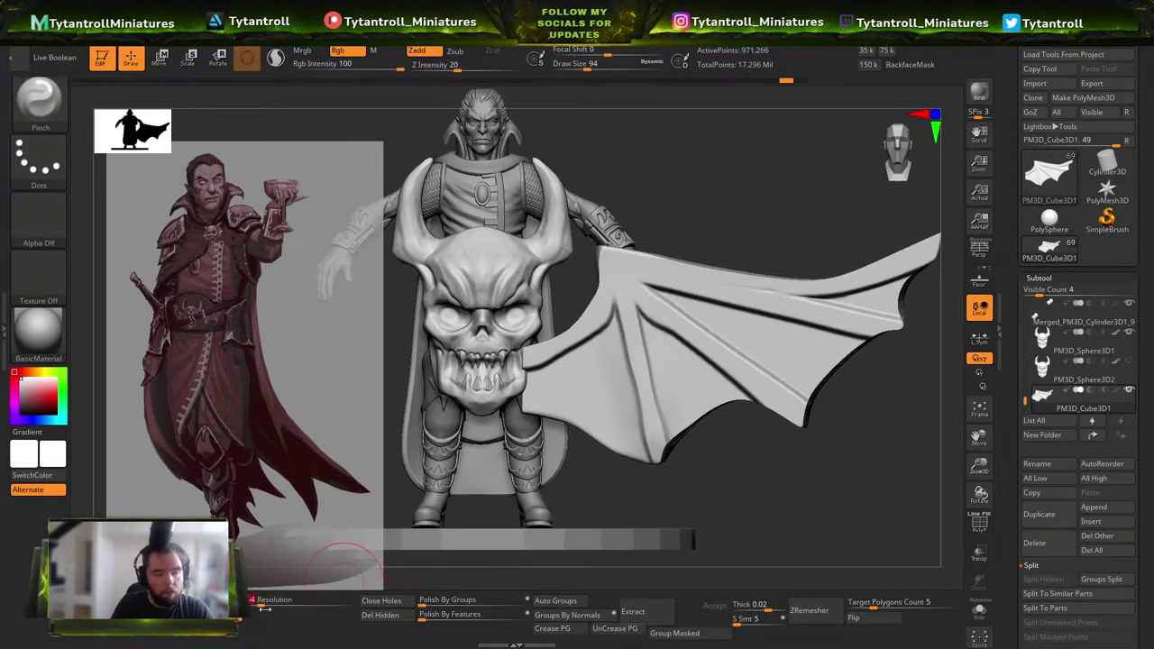
# Remesh the wing with DynaMesh at a resolution of 224.
pyautogui.moveTo(271, 602); pyautogui.dragTo(274, 602)
pyautogui.keyDown('ctrl'); pyautogui.moveTo(846, 486); pyautogui.dragTo(873, 533); pyautogui.keyUp('ctrl')
pyautogui.keyDown('alt'); pyautogui.moveTo(747, 474); pyautogui.dragTo(776, 500); pyautogui.keyUp('alt')
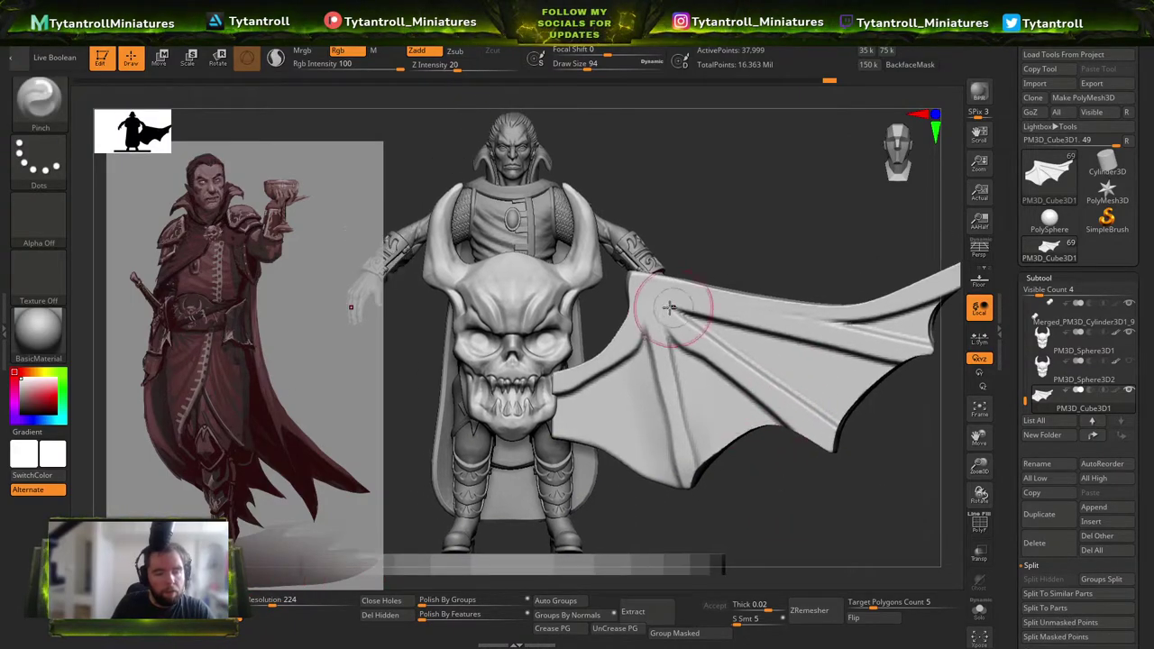
# Build up rounded volume along the wing's finger ribs with the Standard brush at draw size 51, undoing unwanted strokes.
pyautogui.press('b')
pyautogui.press('s')
pyautogui.press('t')
pyautogui.moveTo(647, 322)
pyautogui.mouseDown()
pyautogui.moveTo(681, 462)
pyautogui.moveTo(646, 298)
pyautogui.moveTo(683, 476)
pyautogui.mouseUp()
pyautogui.hotkey('ctrl', 'z')
pyautogui.press('[')
pyautogui.press('s')
pyautogui.click(695, 359)
pyautogui.moveTo(650, 301); pyautogui.dragTo(802, 427)
pyautogui.hotkey('ctrl', 'z')
pyautogui.moveTo(659, 307)
pyautogui.mouseDown()
pyautogui.moveTo(839, 440)
pyautogui.moveTo(670, 301)
pyautogui.moveTo(888, 348)
pyautogui.mouseUp()
pyautogui.moveTo(706, 311); pyautogui.dragTo(928, 349)
pyautogui.keyDown('alt'); pyautogui.moveTo(959, 403); pyautogui.dragTo(907, 414); pyautogui.keyUp('alt')
pyautogui.hotkey('ctrl', 'z')
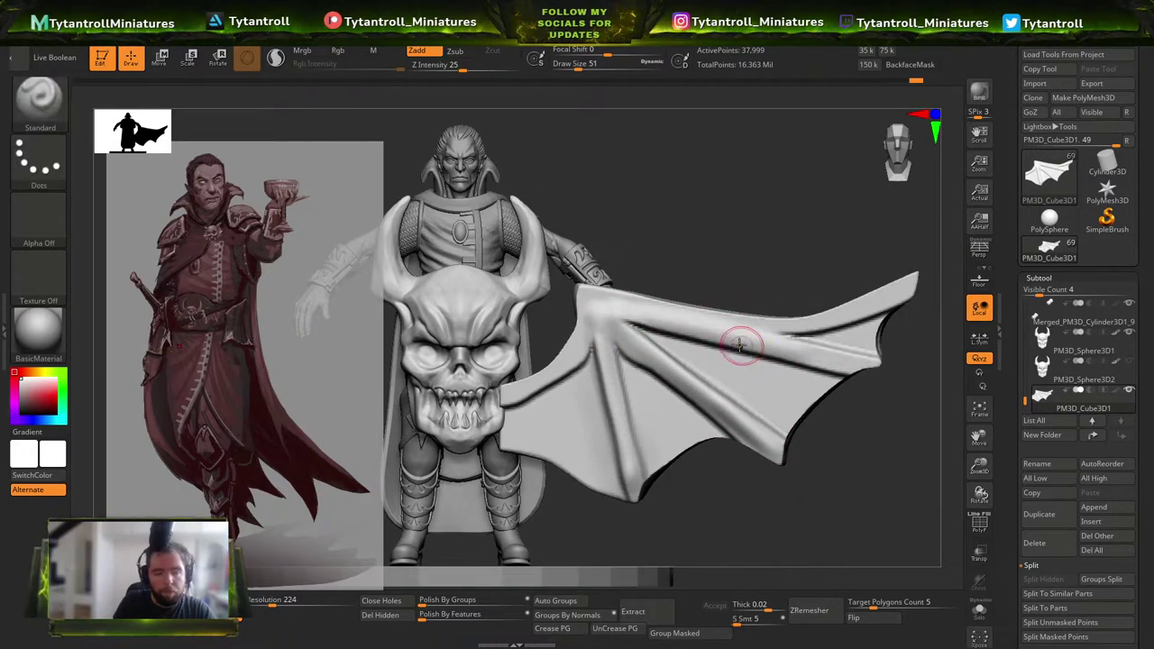
# Thicken the wing's upper edge and outer finger rib with smaller Standard brush strokes at draw sizes 49 and 37.
pyautogui.moveTo(588, 299); pyautogui.dragTo(854, 358)
pyautogui.moveTo(811, 214); pyautogui.dragTo(782, 220)
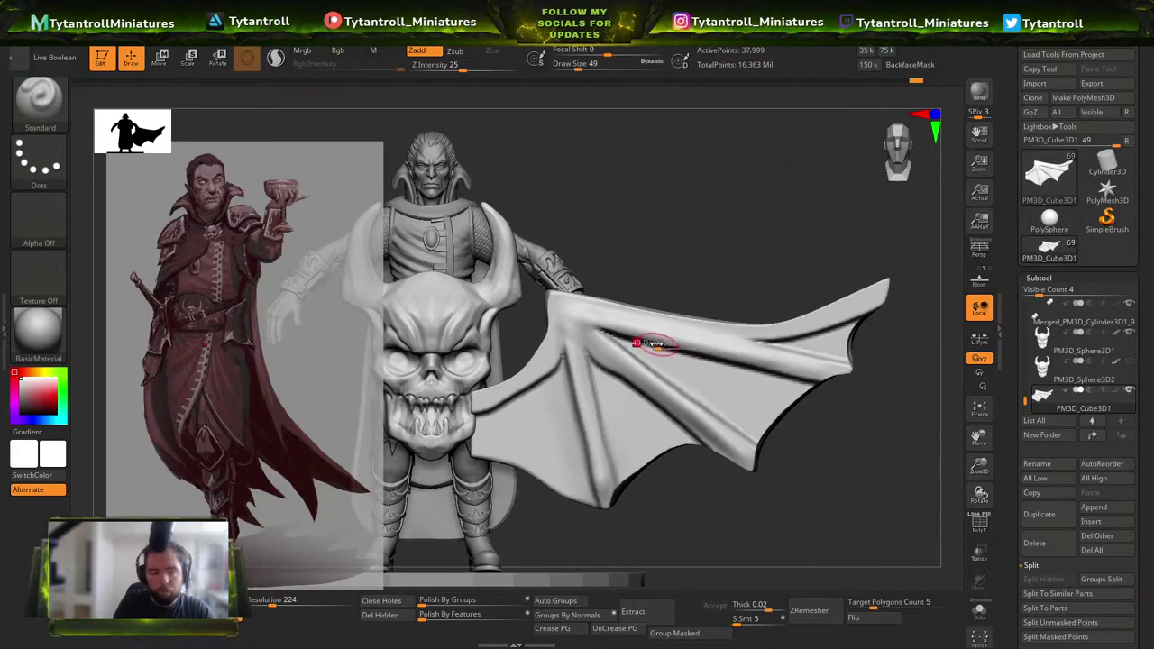
pyautogui.moveTo(600, 311)
pyautogui.mouseDown()
pyautogui.moveTo(682, 330)
pyautogui.moveTo(866, 297)
pyautogui.mouseUp()
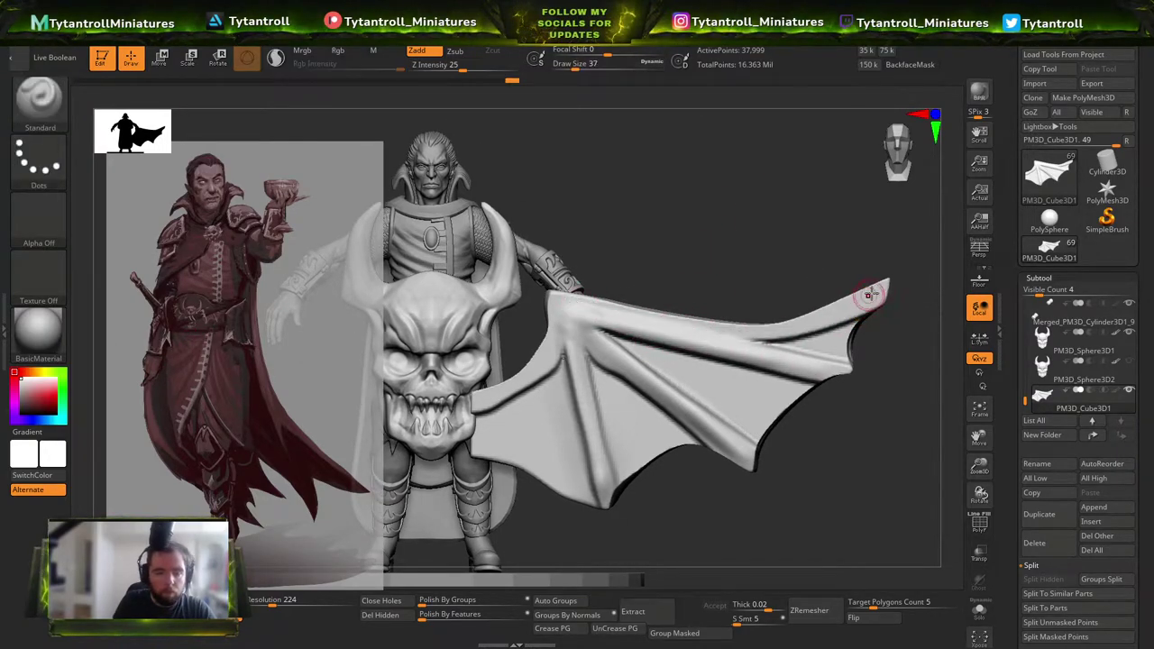
pyautogui.moveTo(654, 316)
pyautogui.mouseDown()
pyautogui.moveTo(795, 341)
pyautogui.moveTo(828, 373)
pyautogui.mouseUp()
# Sculpt soft wrinkles across the membrane panels with the Standard brush at draw size 29, undoing those in the middle panel.
pyautogui.moveTo(840, 436); pyautogui.dragTo(816, 389)
pyautogui.moveTo(703, 348); pyautogui.dragTo(813, 369)
pyautogui.moveTo(829, 410); pyautogui.dragTo(827, 425)
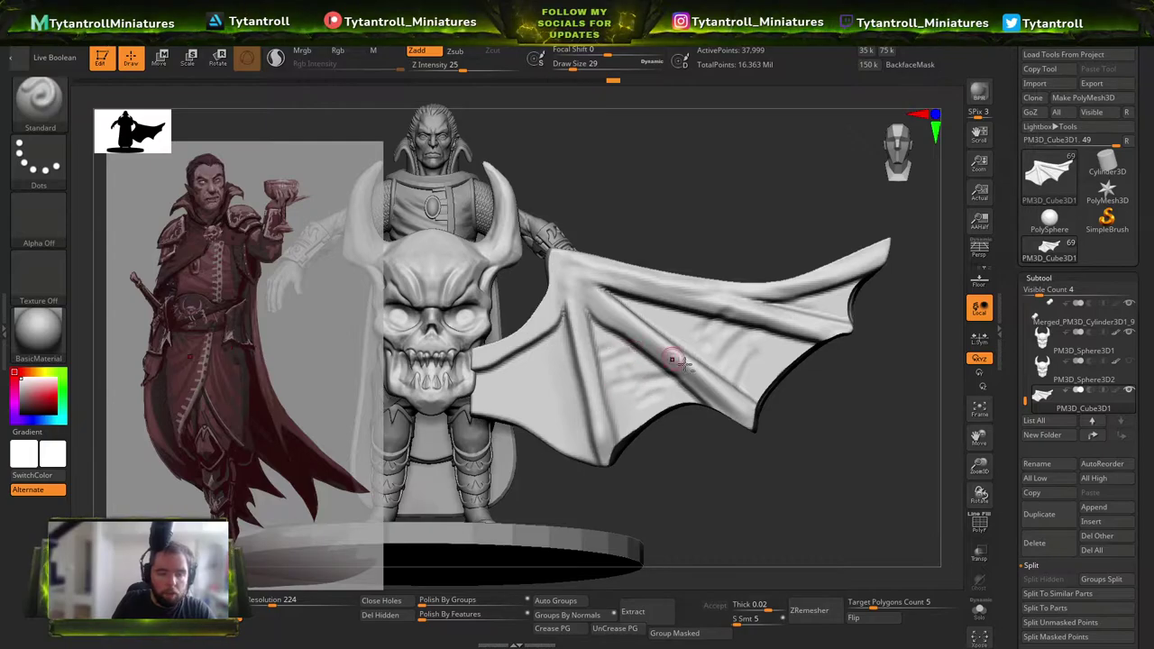
pyautogui.moveTo(671, 359); pyautogui.dragTo(641, 283, button='right')
pyautogui.hotkey('ctrl', 'z')
# Carve wrinkles into the panel beside the inner finger rib with the Orb_Cracks brush, undoing the unwanted strokes.
pyautogui.moveTo(727, 470); pyautogui.dragTo(762, 475)
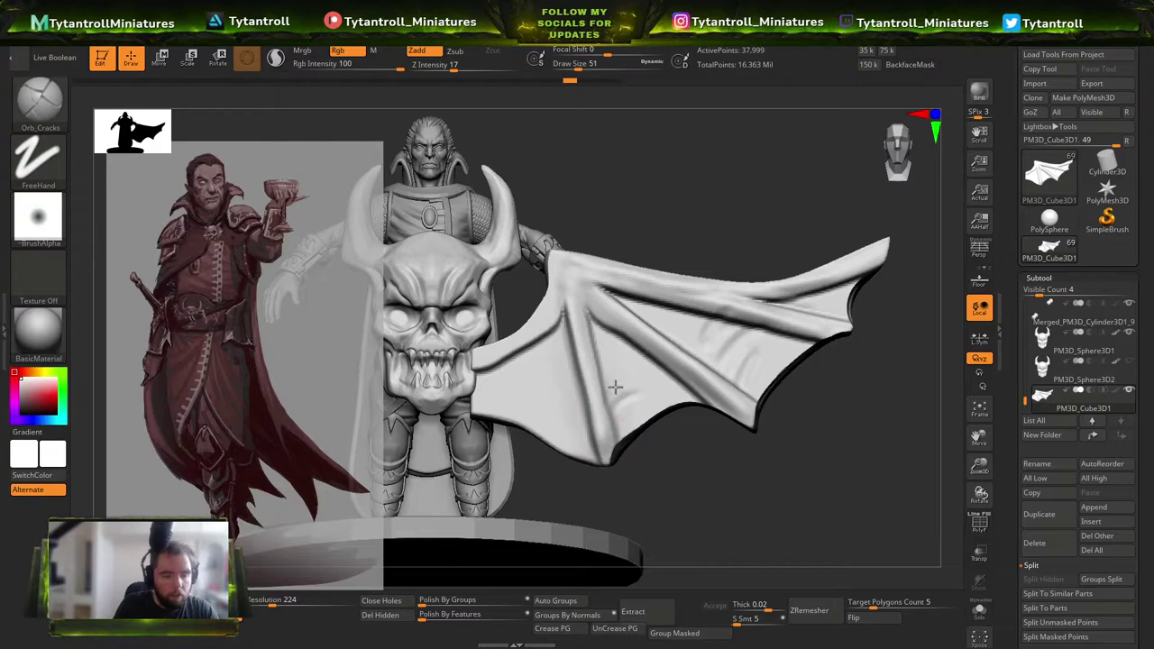
pyautogui.moveTo(620, 371); pyautogui.dragTo(670, 441)
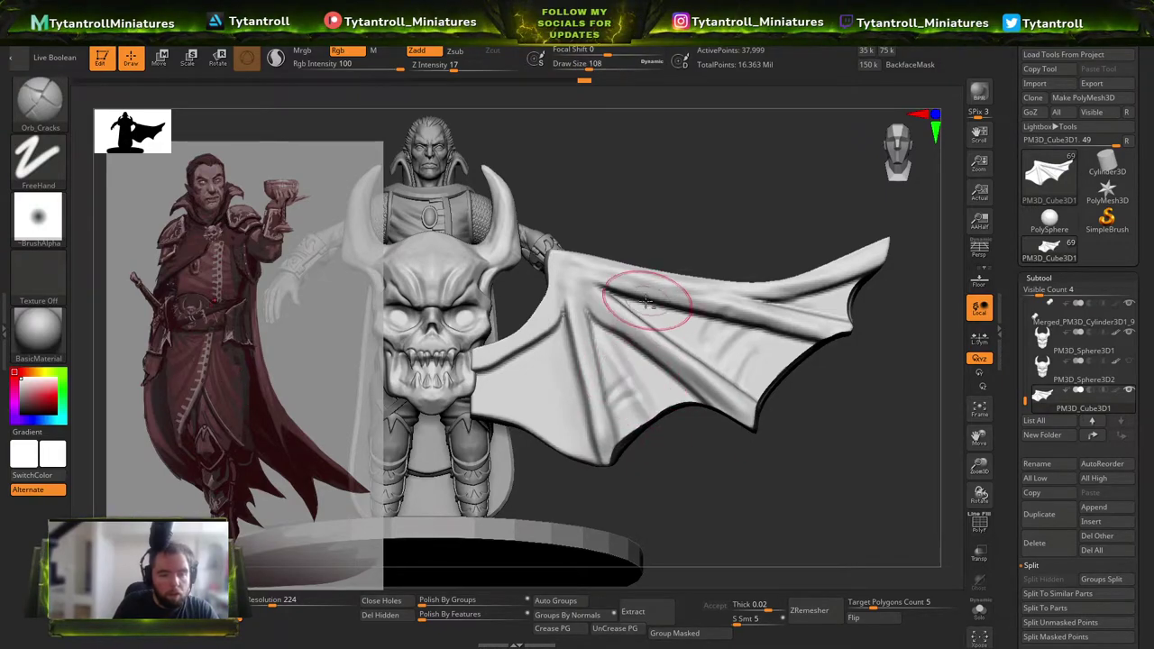
pyautogui.moveTo(647, 300); pyautogui.dragTo(826, 398)
pyautogui.moveTo(907, 346)
pyautogui.mouseDown()
pyautogui.moveTo(707, 293)
pyautogui.moveTo(721, 397)
pyautogui.moveTo(785, 487)
pyautogui.moveTo(806, 391)
pyautogui.moveTo(780, 389)
pyautogui.mouseUp()
pyautogui.hotkey('ctrl', 'z')
pyautogui.press('s')
pyautogui.moveTo(622, 372)
pyautogui.mouseDown()
pyautogui.moveTo(611, 373)
pyautogui.moveTo(655, 409)
pyautogui.mouseUp()
pyautogui.moveTo(724, 459); pyautogui.dragTo(646, 376)
pyautogui.hotkey('ctrl', 'z')
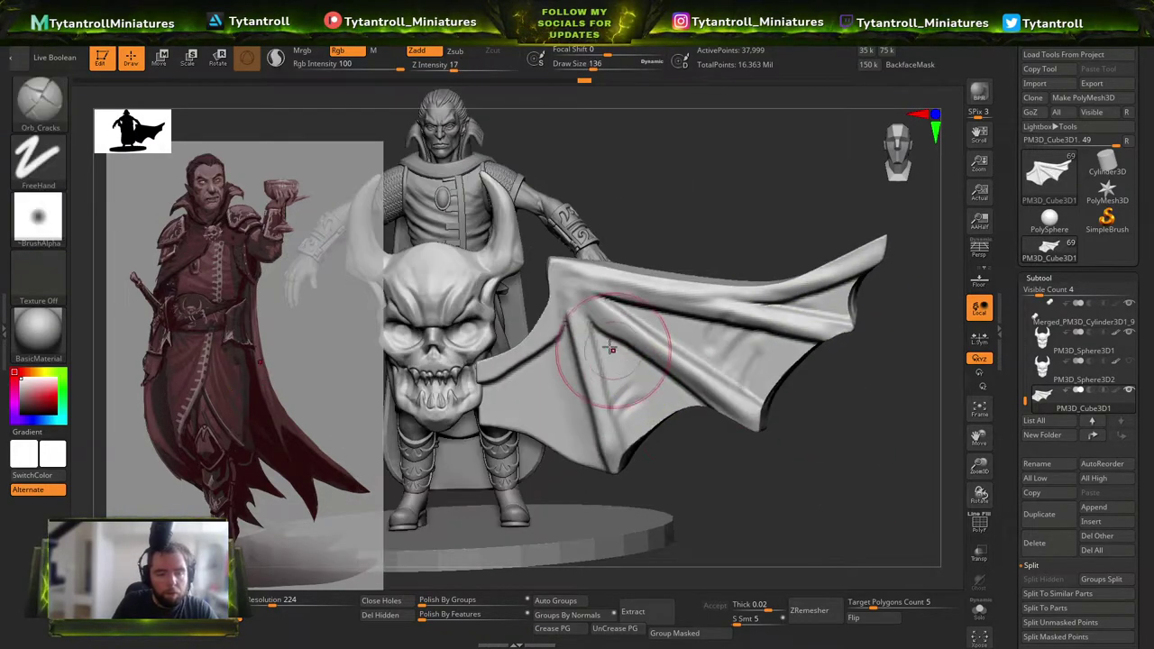
# Carve broad folds across the outer and wing-tip membrane panels with Orb_Cracks at draw size 136.
pyautogui.moveTo(760, 375); pyautogui.dragTo(775, 385)
pyautogui.moveTo(669, 327); pyautogui.dragTo(771, 367)
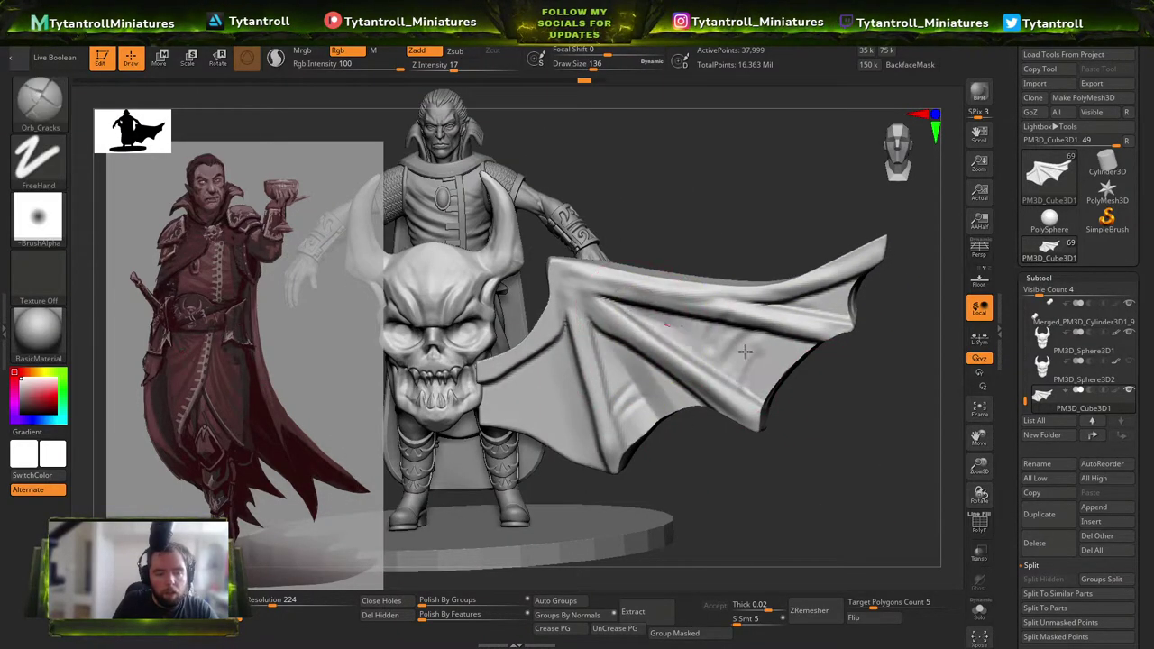
pyautogui.moveTo(721, 340); pyautogui.dragTo(794, 348)
pyautogui.moveTo(766, 311); pyautogui.dragTo(854, 316)
pyautogui.moveTo(926, 325); pyautogui.dragTo(912, 270)
# Carve folds into the membrane panel beside the skull with Orb_Cracks, reducing the draw size to 94, 71 and 65.
pyautogui.press('s')
pyautogui.moveTo(606, 354); pyautogui.dragTo(591, 353)
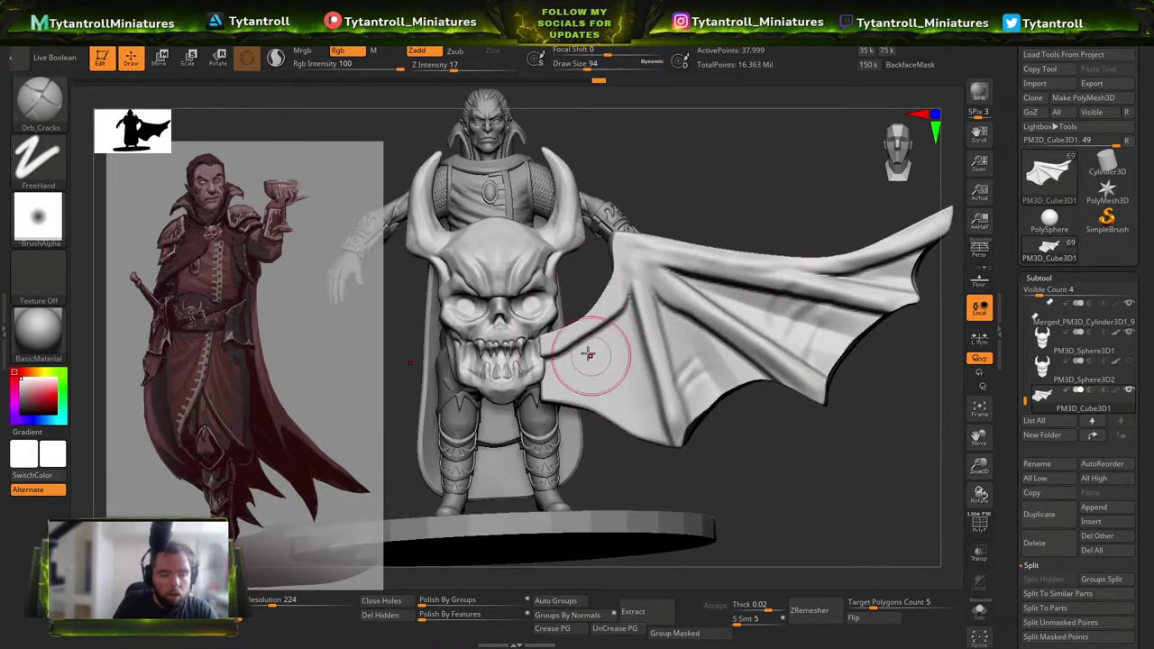
pyautogui.moveTo(602, 406); pyautogui.dragTo(599, 415)
pyautogui.press('s')
pyautogui.moveTo(614, 370); pyautogui.dragTo(537, 385)
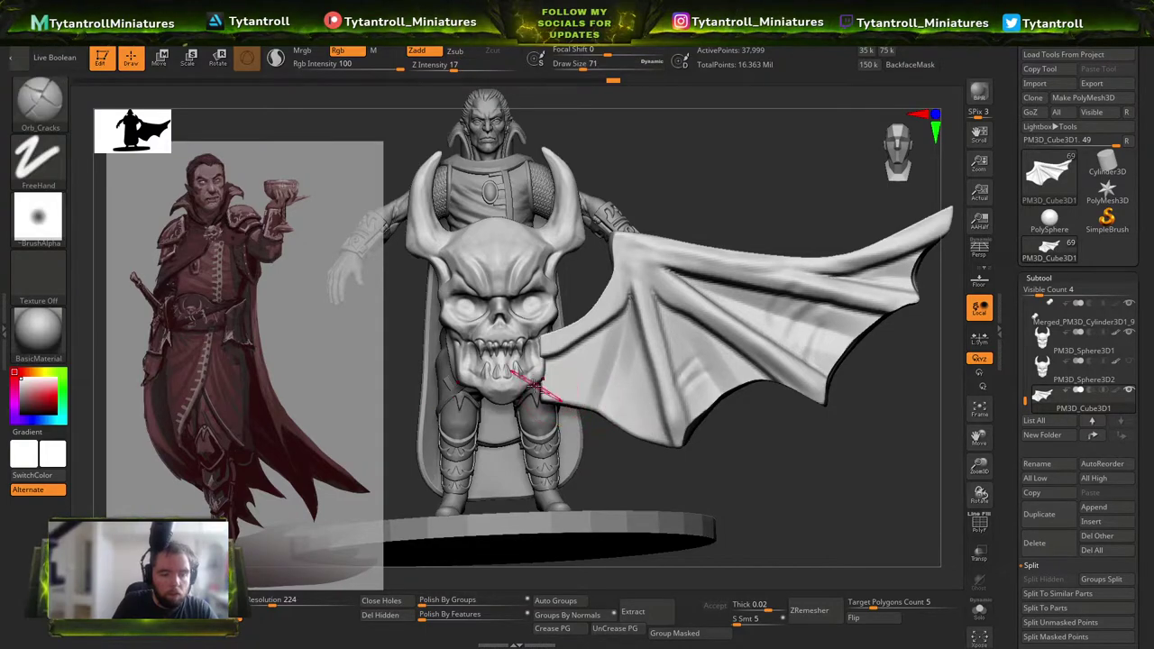
pyautogui.press('s')
pyautogui.moveTo(636, 417); pyautogui.dragTo(633, 418)
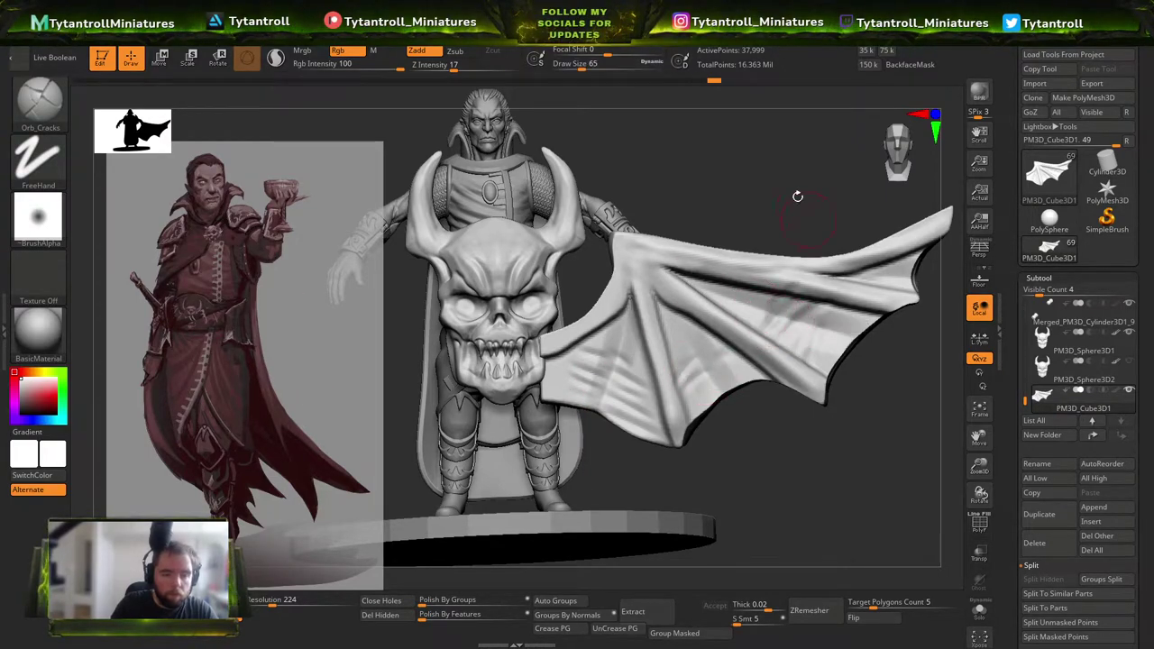
# Carve creases along both sides of the inner finger rib with Orb_Cracks at draw size 39.
pyautogui.moveTo(802, 207); pyautogui.dragTo(791, 175)
pyautogui.press('s')
pyautogui.moveTo(682, 350); pyautogui.dragTo(678, 350)
pyautogui.moveTo(657, 300)
pyautogui.mouseDown()
pyautogui.moveTo(676, 411)
pyautogui.moveTo(722, 458)
pyautogui.mouseUp()
pyautogui.press('s')
pyautogui.moveTo(670, 325); pyautogui.dragTo(667, 324)
pyautogui.moveTo(660, 306)
pyautogui.mouseDown()
pyautogui.moveTo(678, 419)
pyautogui.moveTo(754, 447)
pyautogui.mouseUp()
pyautogui.moveTo(632, 294); pyautogui.dragTo(668, 429)
pyautogui.moveTo(686, 473); pyautogui.dragTo(665, 469)
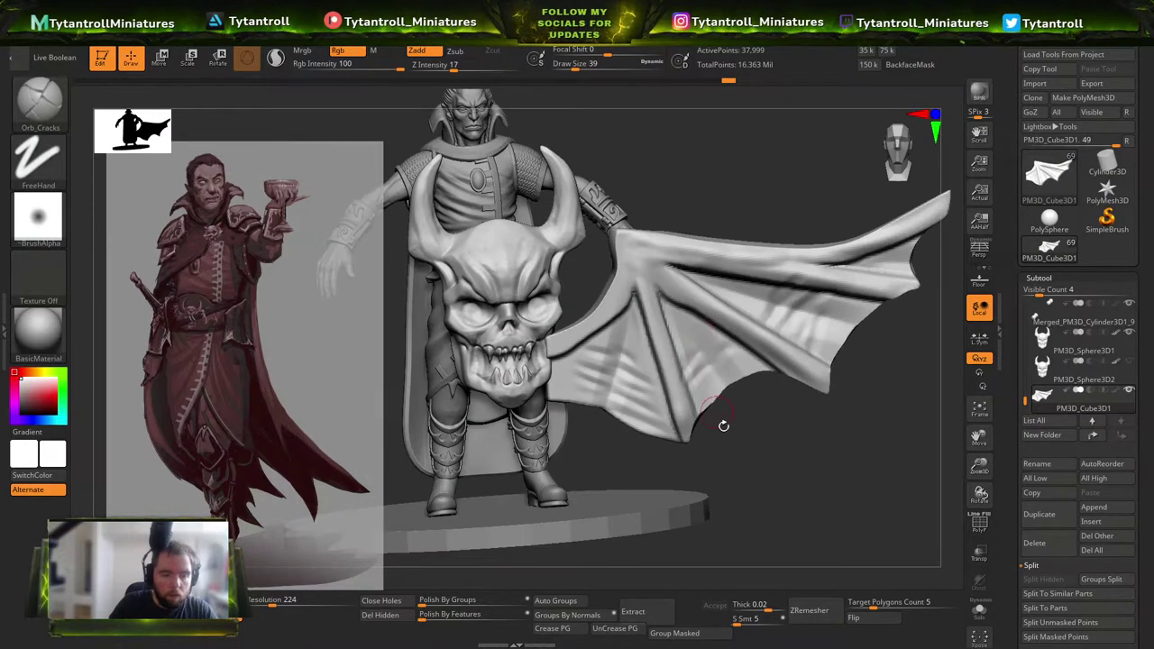
pyautogui.moveTo(716, 411); pyautogui.dragTo(723, 433)
# Smooth the wing's upper inner corner and pull it outward with the SnakeHook brush at draw size 56.
pyautogui.press('s')
pyautogui.moveTo(675, 280); pyautogui.dragTo(679, 281)
pyautogui.keyDown('shift'); pyautogui.moveTo(629, 264); pyautogui.dragTo(633, 240); pyautogui.keyUp('shift')
pyautogui.moveTo(658, 107)
pyautogui.mouseDown()
pyautogui.moveTo(686, 132)
pyautogui.moveTo(622, 106)
pyautogui.mouseUp()
pyautogui.press('b')
pyautogui.press('s')
pyautogui.press('h')
pyautogui.moveTo(606, 204)
pyautogui.mouseDown()
pyautogui.moveTo(609, 238)
pyautogui.moveTo(618, 219)
pyautogui.mouseUp()
pyautogui.press('s')
pyautogui.moveTo(610, 180); pyautogui.dragTo(601, 225)
# Apply the reddish-brown zbro_clayset clay material to the model.
pyautogui.press(',')
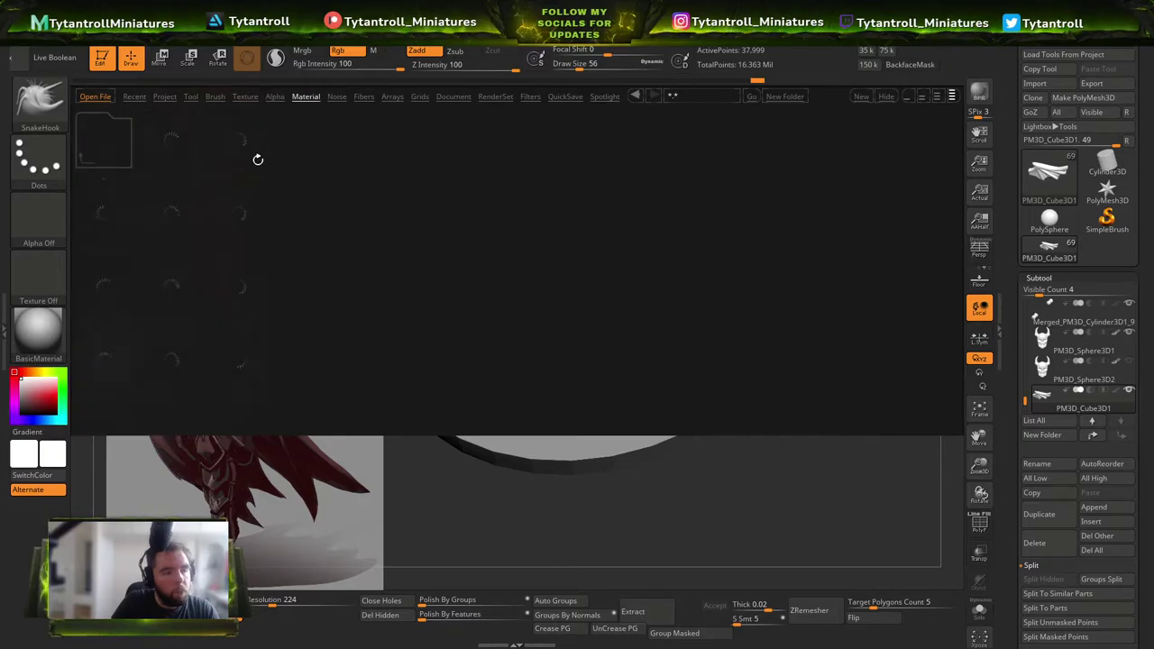
pyautogui.doubleClick(225, 156)
pyautogui.click(18, 59)
pyautogui.moveTo(790, 484)
pyautogui.mouseDown()
pyautogui.moveTo(820, 412)
pyautogui.moveTo(847, 472)
pyautogui.moveTo(829, 487)
pyautogui.mouseUp()
# Build up and smooth the wing's leading bone and finger ribs with the Standard brush at draw sizes 44 and 33.
pyautogui.press('b')
pyautogui.press('s')
pyautogui.press('t')
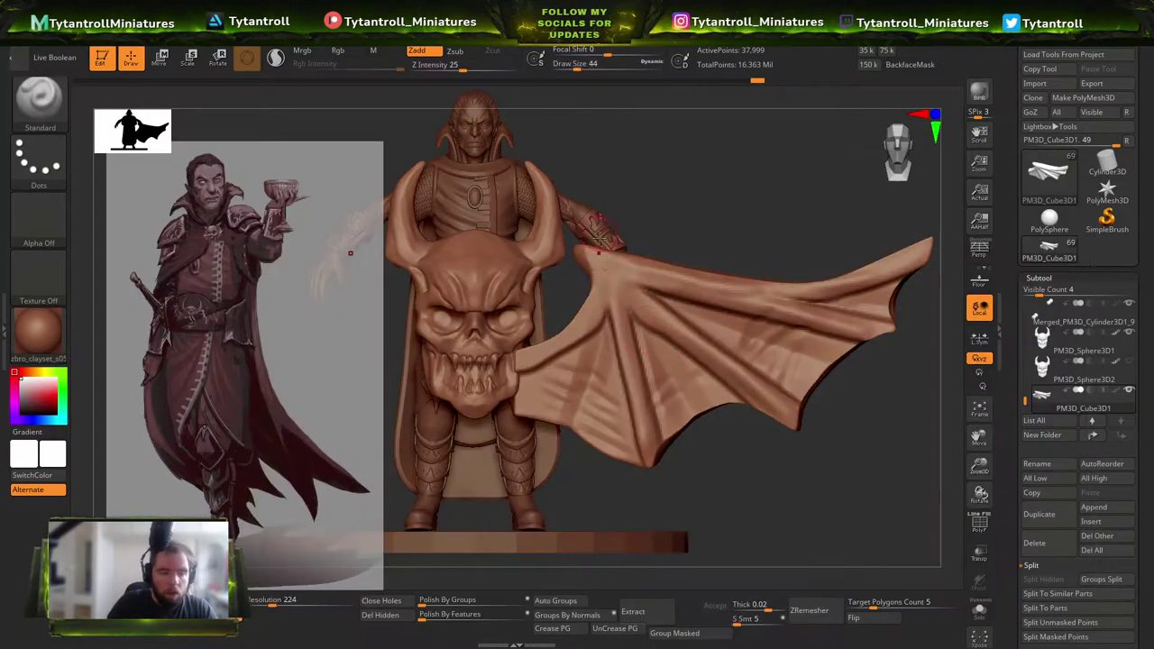
pyautogui.press('s')
pyautogui.click(644, 311)
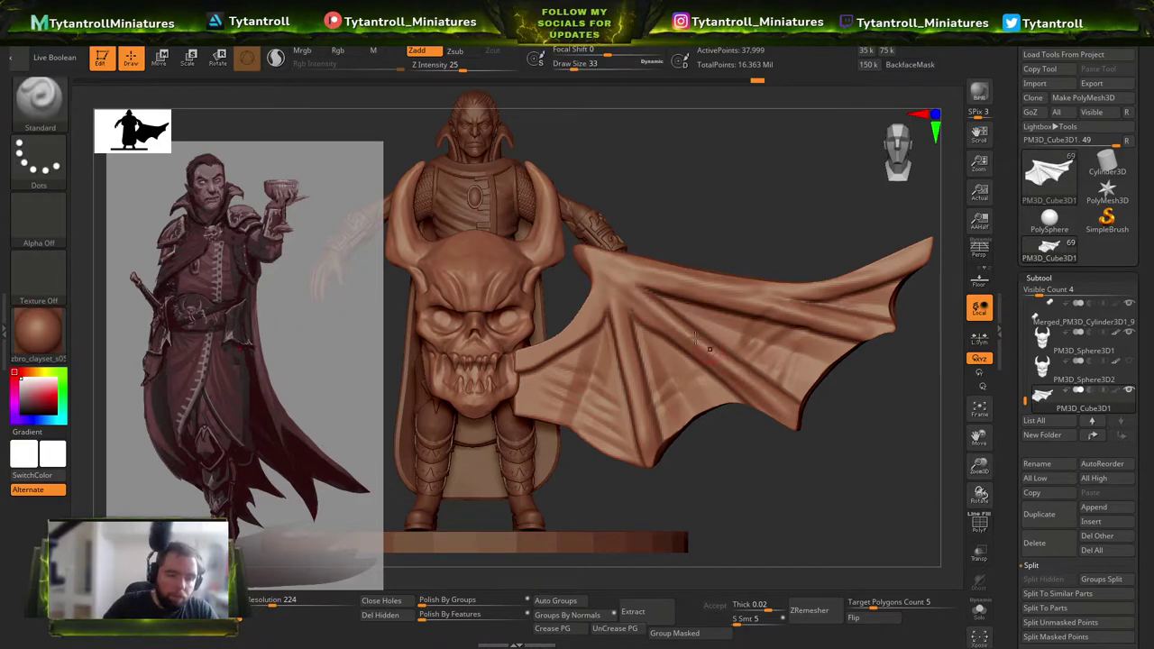
pyautogui.moveTo(628, 311)
pyautogui.keyDown('alt'); pyautogui.mouseDown(button='right')
pyautogui.moveTo(640, 333)
pyautogui.moveTo(690, 164)
pyautogui.mouseUp(button='right'); pyautogui.keyUp('alt')
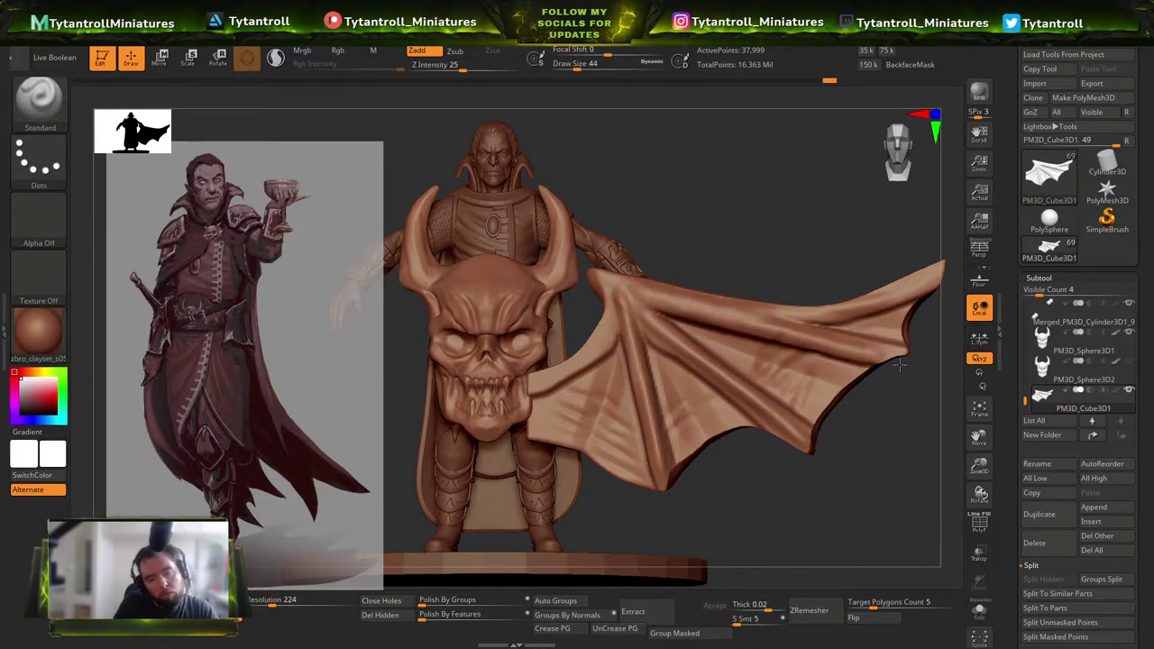
pyautogui.moveTo(857, 351); pyautogui.dragTo(720, 274, button='right')
pyautogui.keyDown('shift'); pyautogui.moveTo(871, 293); pyautogui.dragTo(810, 319); pyautogui.keyUp('shift')
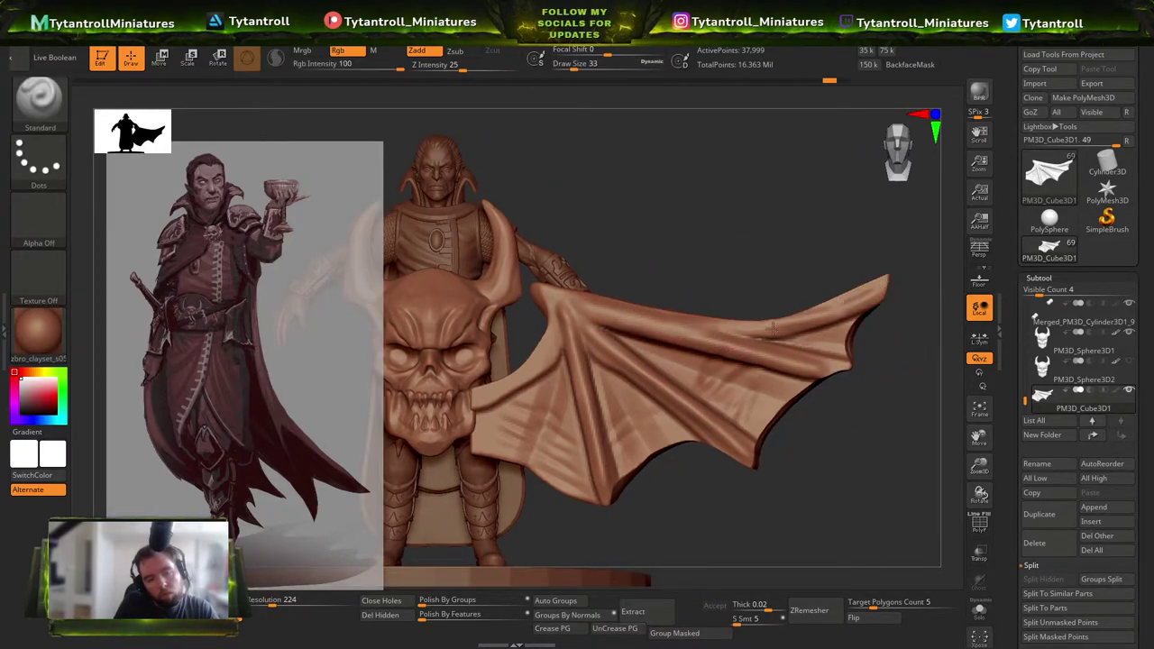
# Flatten the surface of the wing's leading bone with the TrimDynamic brush at draw sizes 54 and 41.
pyautogui.press('b')
pyautogui.press('t')
pyautogui.press('d')
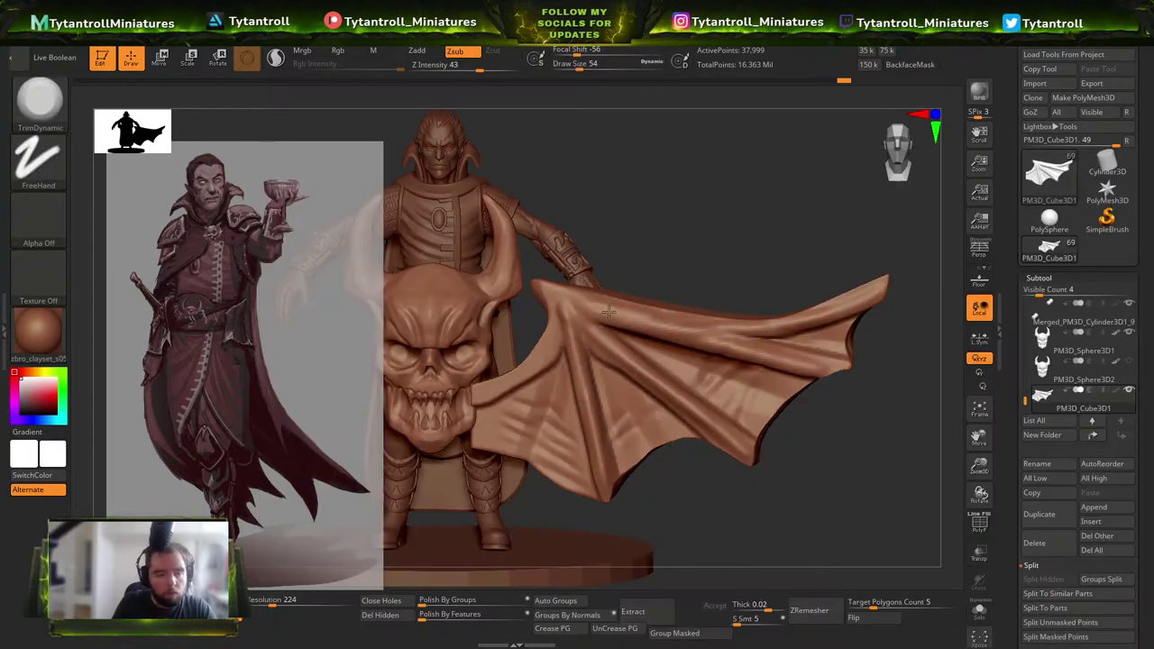
pyautogui.moveTo(762, 313)
pyautogui.mouseDown(button='right')
pyautogui.moveTo(893, 309)
pyautogui.moveTo(629, 336)
pyautogui.mouseUp(button='right')
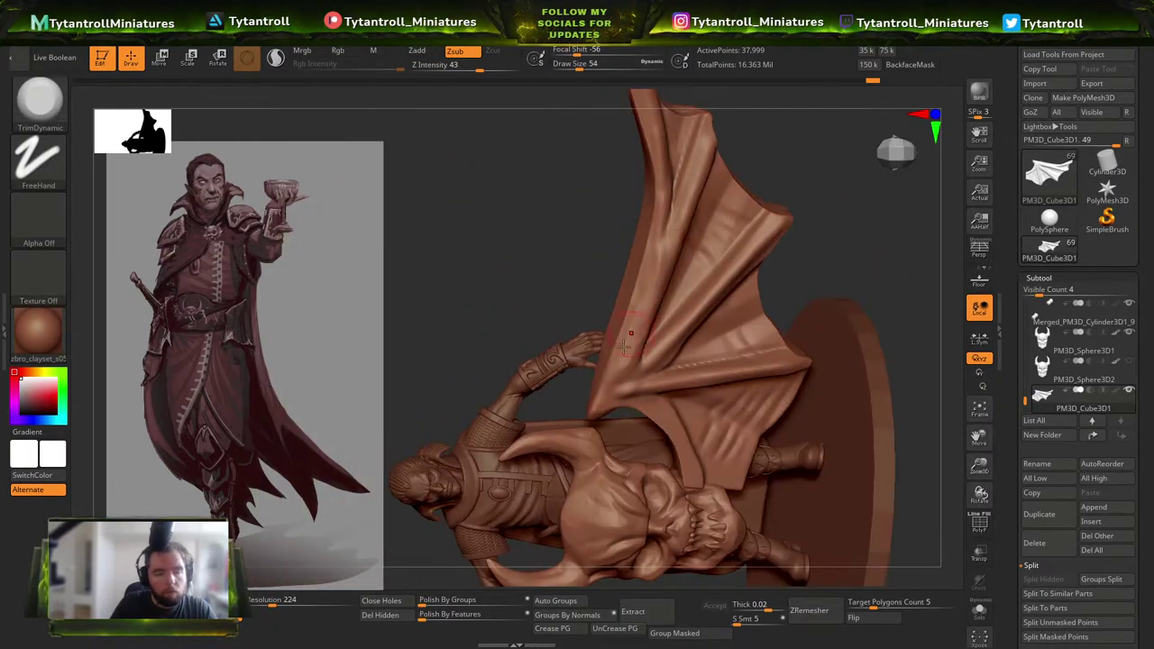
pyautogui.keyDown('alt'); pyautogui.moveTo(844, 167); pyautogui.dragTo(816, 333, button='right'); pyautogui.keyUp('alt')
pyautogui.moveTo(816, 333)
pyautogui.mouseDown(button='right')
pyautogui.moveTo(636, 280)
pyautogui.moveTo(608, 297)
pyautogui.mouseUp(button='right')
pyautogui.press('s')
pyautogui.click(607, 305)
pyautogui.moveTo(644, 372)
pyautogui.mouseDown(button='right')
pyautogui.moveTo(721, 279)
pyautogui.moveTo(667, 380)
pyautogui.mouseUp(button='right')
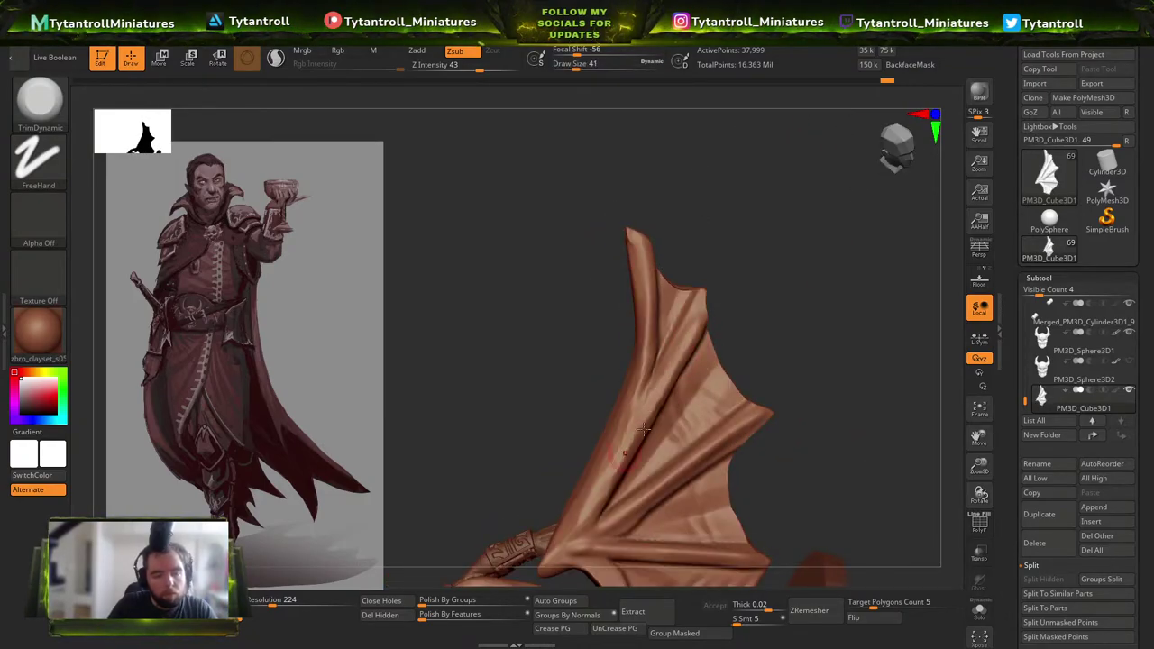
# Carve a crease along the wing's leading bone with the DamStandard brush at draw size 44.
pyautogui.keyDown('alt'); pyautogui.moveTo(625, 454); pyautogui.dragTo(625, 400, button='right'); pyautogui.keyUp('alt')
pyautogui.press('b')
pyautogui.press('d')
pyautogui.press('s')
pyautogui.press('s')
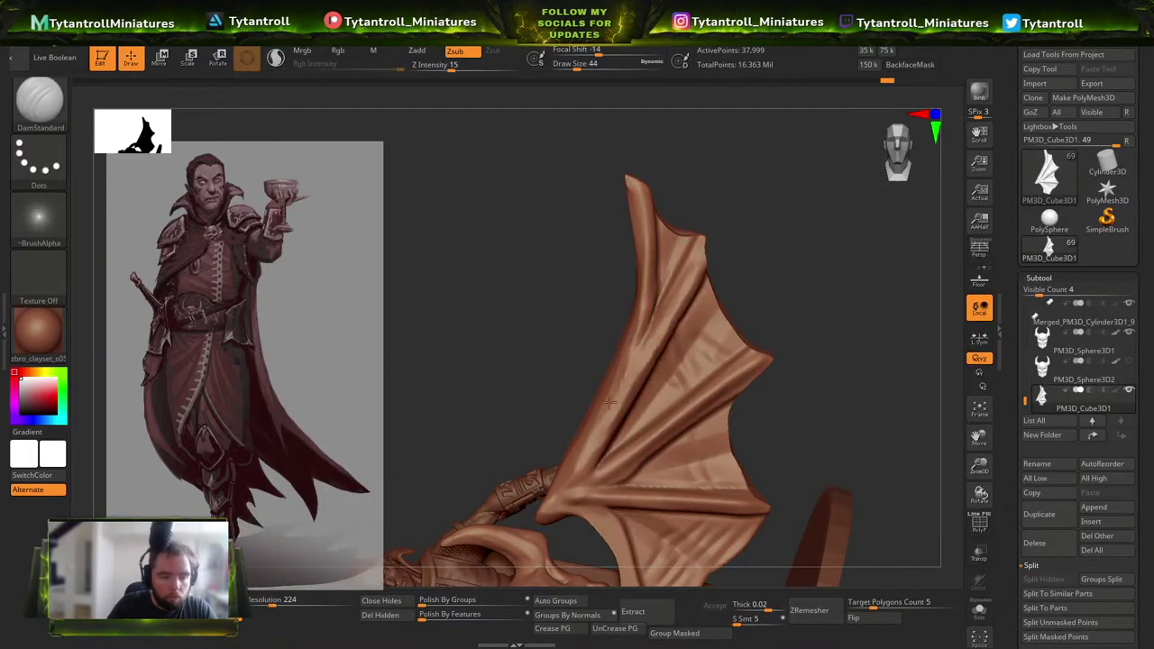
pyautogui.moveTo(770, 262); pyautogui.dragTo(759, 281, button='right')
# Soften the folds in the outer and middle membrane panels with the TrimDynamic brush at draw size 90.
pyautogui.press('b')
pyautogui.press('t')
pyautogui.press('d')
pyautogui.moveTo(795, 327)
pyautogui.mouseDown(button='right')
pyautogui.moveTo(721, 271)
pyautogui.moveTo(715, 304)
pyautogui.mouseUp(button='right')
pyautogui.moveTo(764, 355)
pyautogui.mouseDown(button='right')
pyautogui.moveTo(734, 426)
pyautogui.moveTo(790, 402)
pyautogui.mouseUp(button='right')
pyautogui.press('s')
pyautogui.moveTo(695, 447); pyautogui.dragTo(703, 447)
pyautogui.moveTo(709, 431); pyautogui.dragTo(749, 391)
pyautogui.moveTo(744, 377)
pyautogui.mouseDown(button='right')
pyautogui.moveTo(756, 398)
pyautogui.moveTo(514, 466)
pyautogui.moveTo(884, 433)
pyautogui.moveTo(916, 448)
pyautogui.mouseUp(button='right')
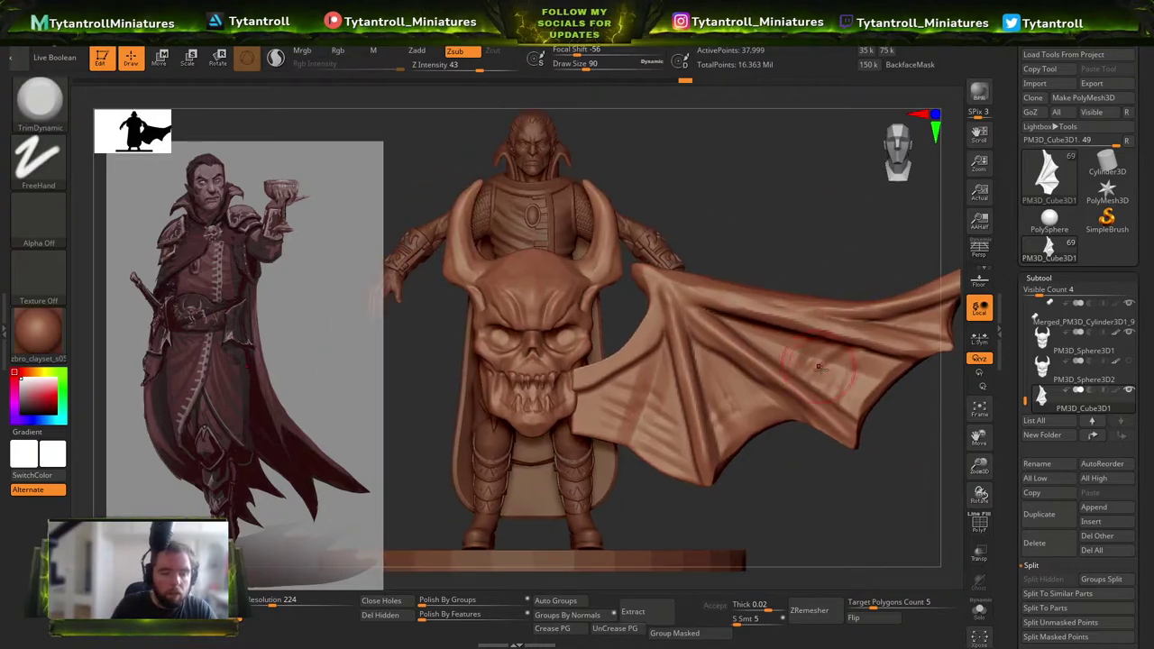
pyautogui.moveTo(830, 374); pyautogui.dragTo(853, 388)
# Flatten the membrane panel beside the skull and the wing's inner corner with TrimDynamic at draw size 74.
pyautogui.moveTo(858, 369)
pyautogui.mouseDown(button='right')
pyautogui.moveTo(782, 371)
pyautogui.moveTo(750, 388)
pyautogui.moveTo(765, 268)
pyautogui.moveTo(748, 306)
pyautogui.mouseUp(button='right')
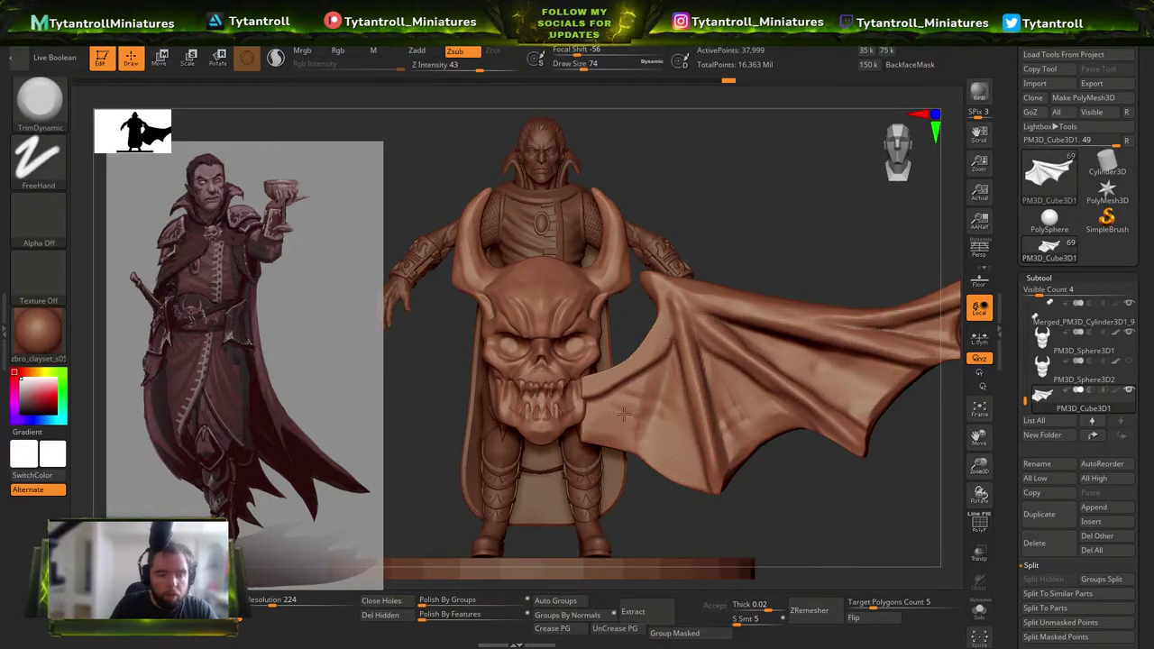
pyautogui.moveTo(621, 318); pyautogui.dragTo(659, 309, button='right')
pyautogui.moveTo(721, 256); pyautogui.dragTo(647, 291, button='right')
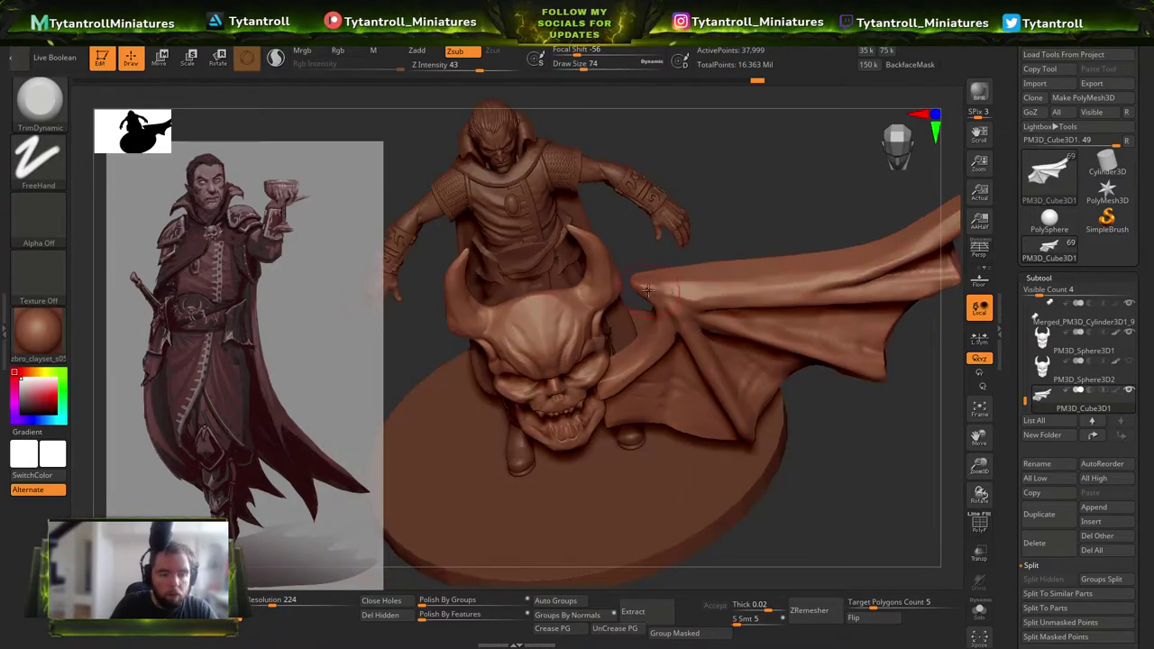
pyautogui.keyDown('shift'); pyautogui.moveTo(854, 258); pyautogui.dragTo(800, 183, button='right'); pyautogui.keyUp('shift')
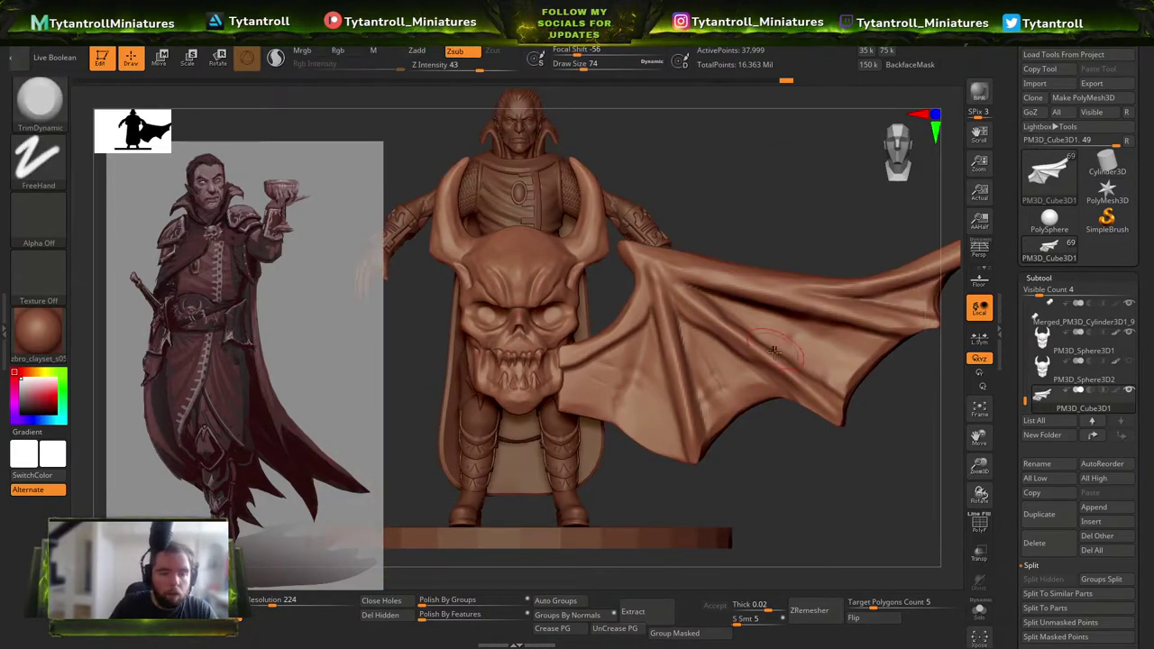
pyautogui.press('b')
pyautogui.press('d')
pyautogui.press('s')
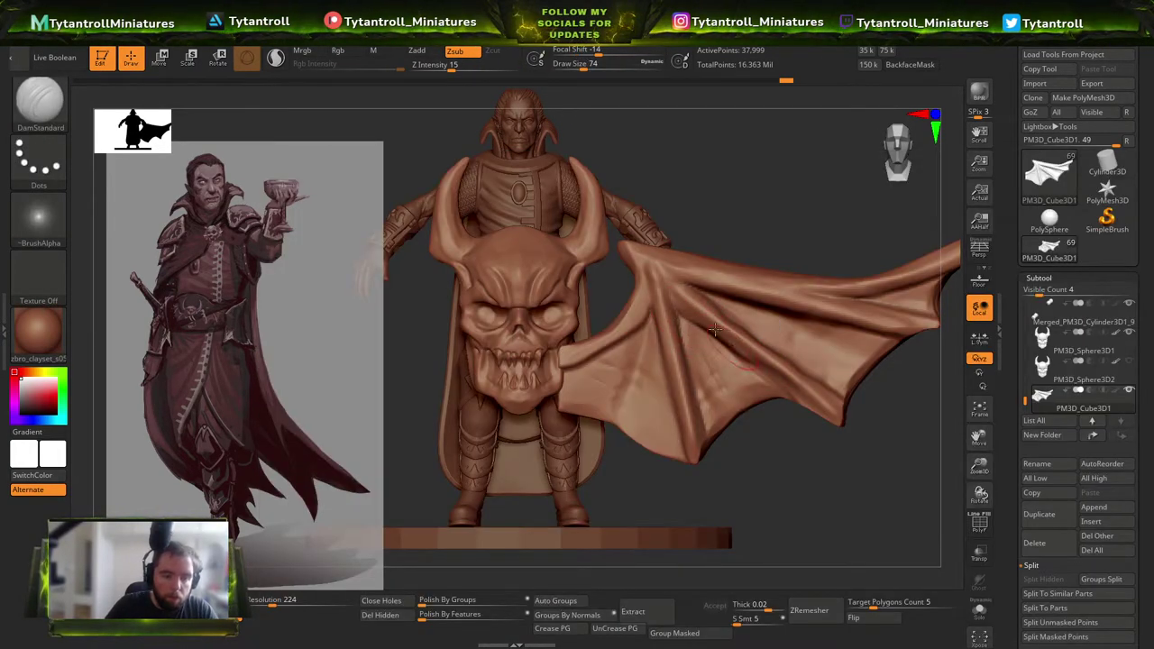
pyautogui.press('b')
pyautogui.press('o')
pyautogui.press('c')
pyautogui.press('s')
# Pull the lower ends of the two inner finger ribs into sharp points with SnakeHook at draw sizes 90 and 97.
pyautogui.moveTo(729, 470)
pyautogui.mouseDown()
pyautogui.moveTo(676, 497)
pyautogui.moveTo(681, 486)
pyautogui.mouseUp()
pyautogui.press('b')
pyautogui.press('s')
pyautogui.press('h')
pyautogui.press('s')
pyautogui.press('s')
pyautogui.moveTo(686, 480); pyautogui.dragTo(682, 487)
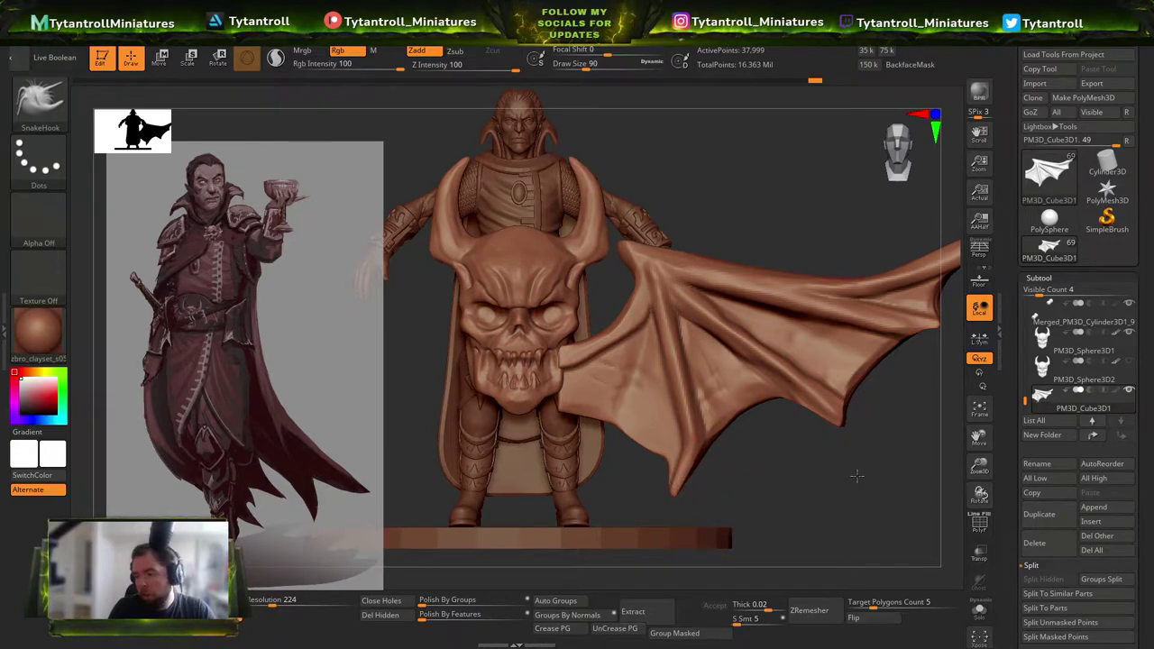
pyautogui.moveTo(865, 479); pyautogui.dragTo(806, 433)
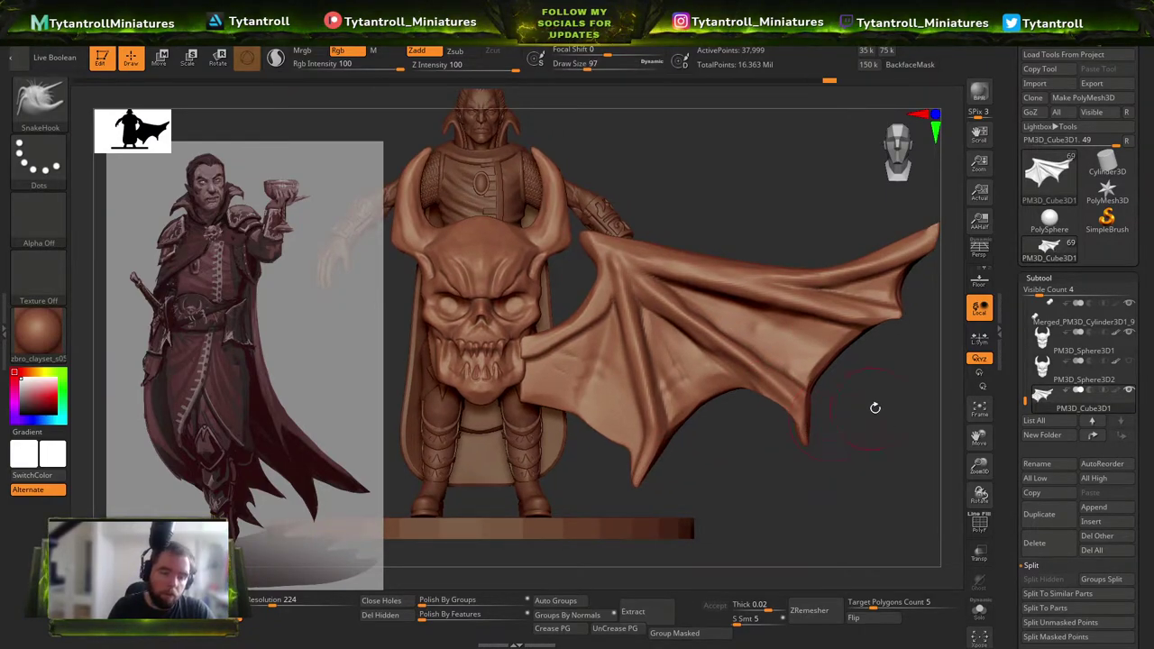
pyautogui.moveTo(883, 330); pyautogui.dragTo(868, 330)
pyautogui.hotkey('ctrl', 'z')
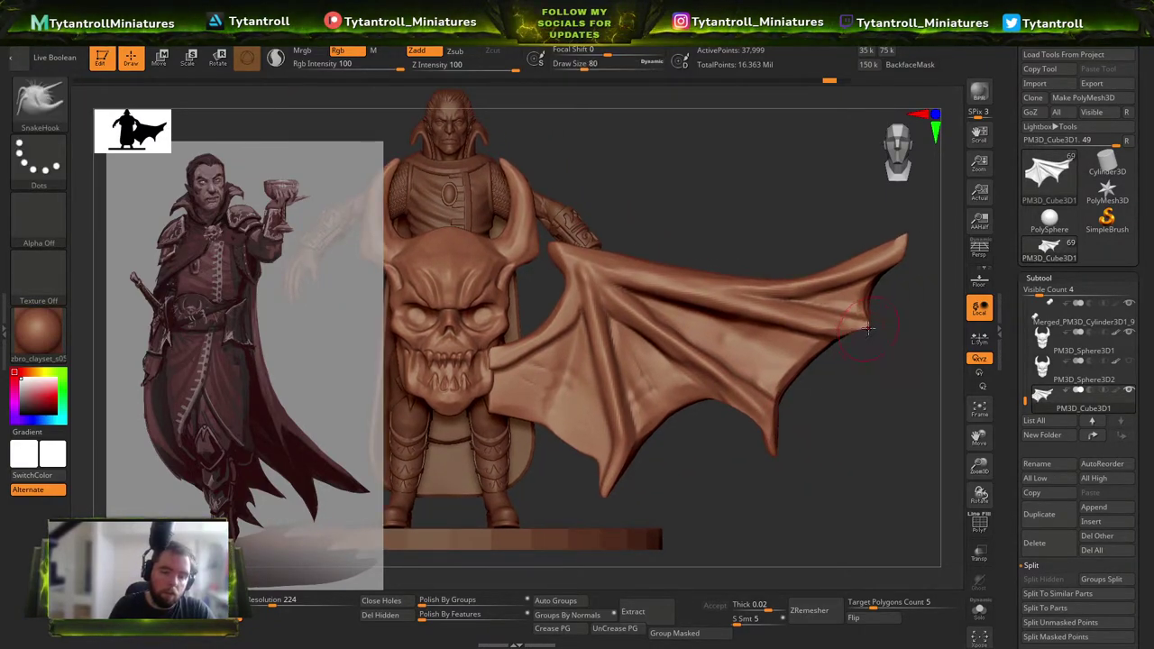
# Try to mask part of the wing in side view with the MaskLasso brush.
pyautogui.moveTo(862, 433)
pyautogui.mouseDown()
pyautogui.moveTo(766, 450)
pyautogui.moveTo(703, 414)
pyautogui.moveTo(597, 404)
pyautogui.mouseUp()
pyautogui.press('b')
pyautogui.press('t')
pyautogui.press('d')
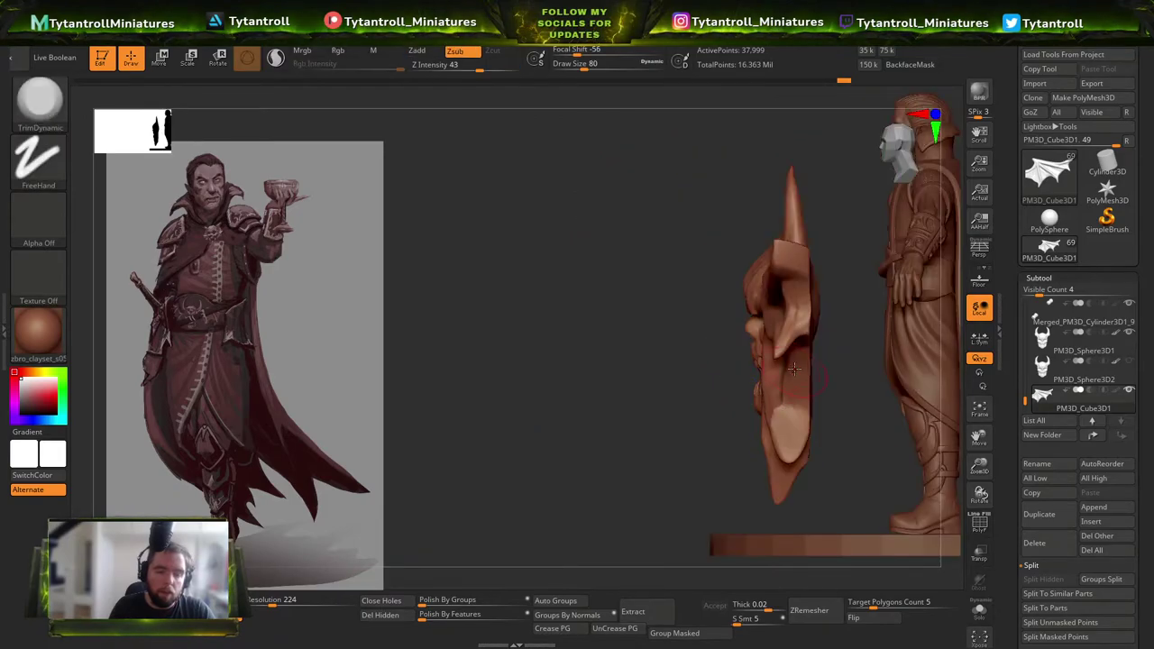
pyautogui.press('ctrl')
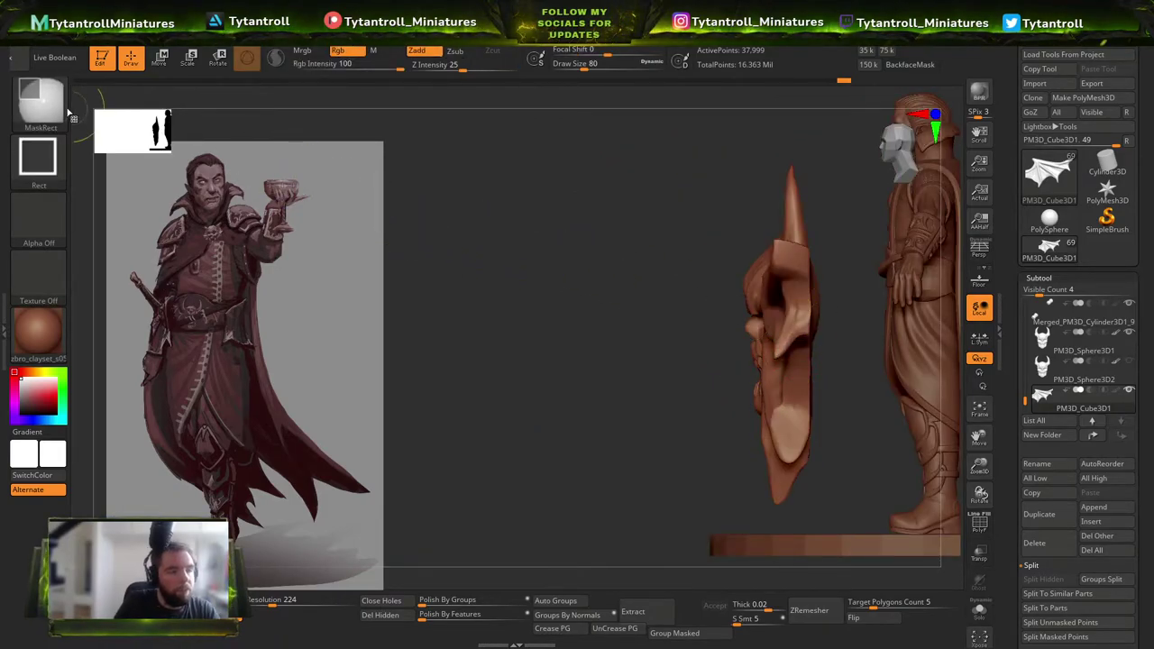
pyautogui.keyDown('ctrl'); pyautogui.click(54, 105); pyautogui.keyUp('ctrl')
pyautogui.keyDown('ctrl'); pyautogui.click(306, 172); pyautogui.keyUp('ctrl')
pyautogui.keyDown('alt'); pyautogui.moveTo(605, 333); pyautogui.dragTo(555, 231); pyautogui.keyUp('alt')
pyautogui.keyDown('ctrl'); pyautogui.moveTo(807, 216); pyautogui.dragTo(758, 206); pyautogui.keyUp('ctrl')
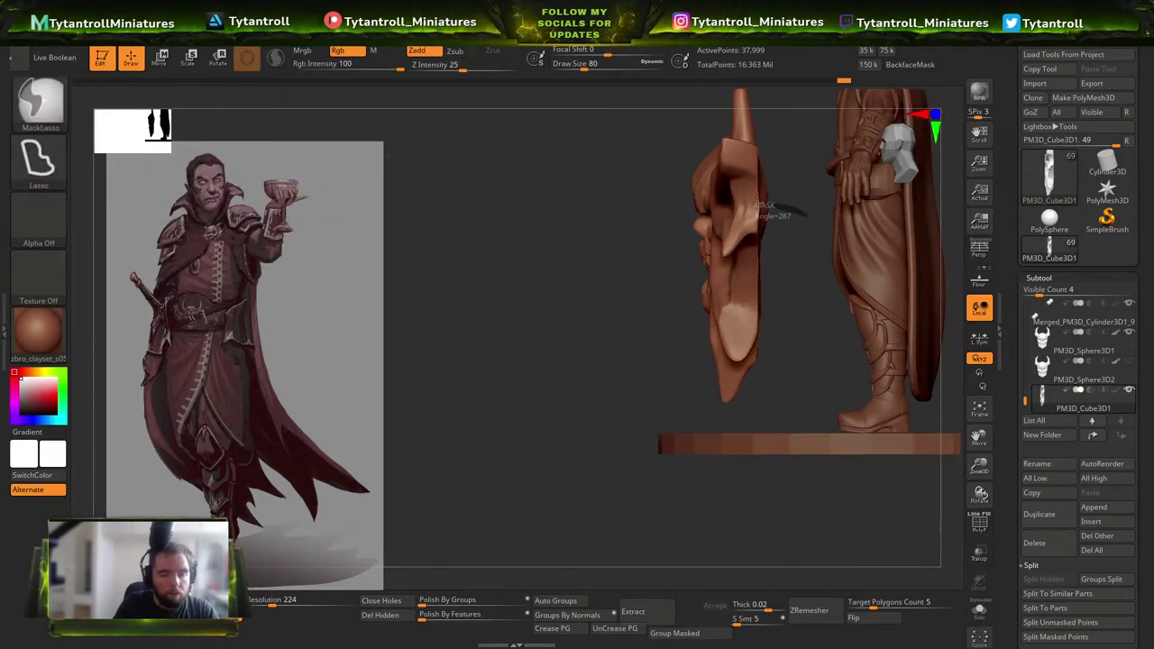
pyautogui.keyDown('ctrl'); pyautogui.moveTo(735, 279); pyautogui.dragTo(733, 344); pyautogui.keyUp('ctrl')
pyautogui.moveTo(722, 416); pyautogui.dragTo(877, 307)
pyautogui.moveTo(850, 228)
pyautogui.keyDown('ctrl'); pyautogui.keyDown('alt'); pyautogui.mouseDown()
pyautogui.moveTo(530, 238)
pyautogui.moveTo(846, 296)
pyautogui.moveTo(864, 286)
pyautogui.mouseUp(); pyautogui.keyUp('alt'); pyautogui.keyUp('ctrl')
pyautogui.moveTo(873, 340)
pyautogui.mouseDown()
pyautogui.moveTo(526, 360)
pyautogui.moveTo(567, 345)
pyautogui.moveTo(514, 327)
pyautogui.moveTo(541, 381)
pyautogui.moveTo(631, 298)
pyautogui.moveTo(683, 287)
pyautogui.mouseUp()
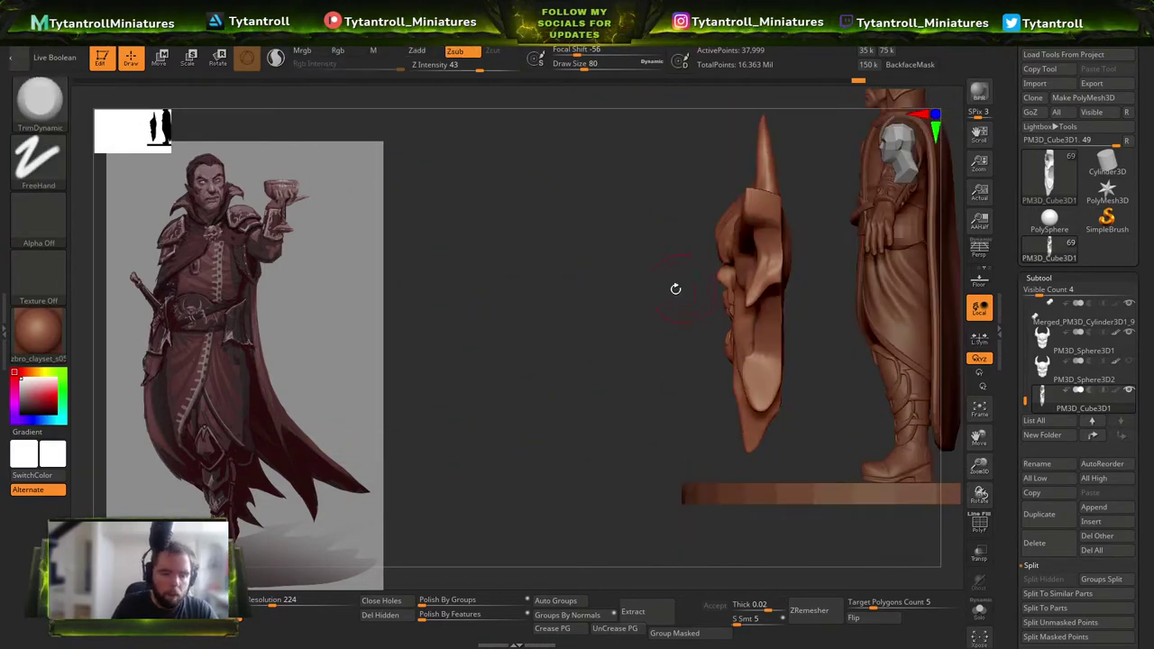
# Try to move the wing forward with the transform gizmo and undo the move.
pyautogui.moveTo(631, 392); pyautogui.dragTo(635, 352)
pyautogui.keyDown('ctrl'); pyautogui.click(598, 379); pyautogui.keyUp('ctrl')
pyautogui.press('w')
pyautogui.moveTo(715, 186); pyautogui.dragTo(676, 189)
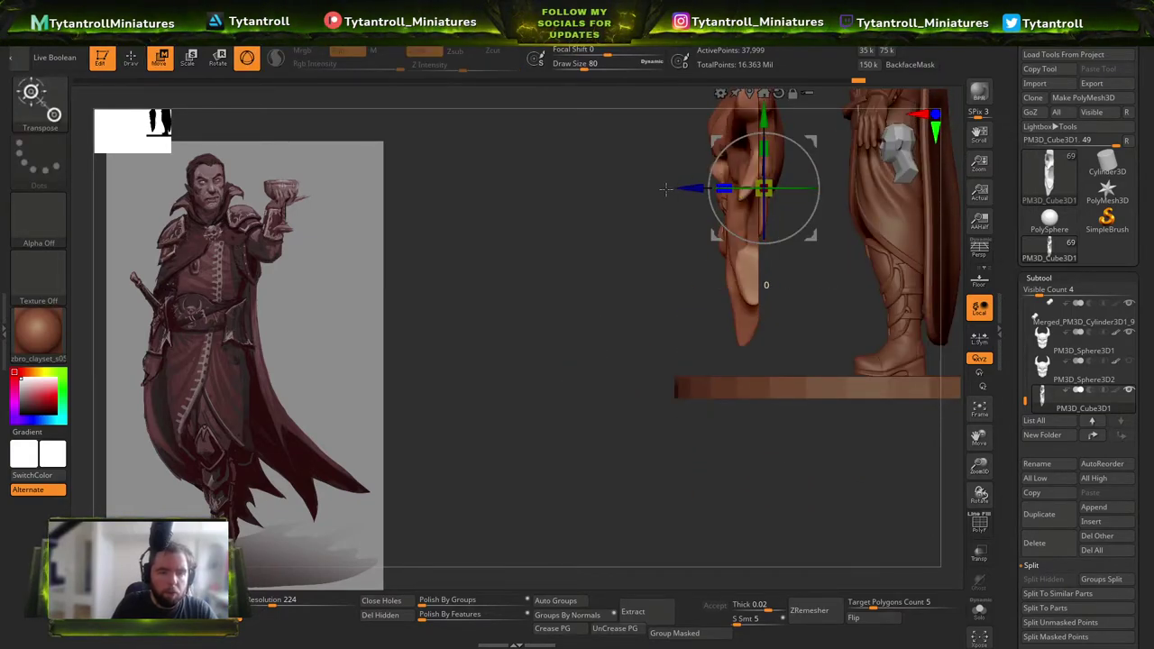
pyautogui.hotkey('ctrl', 'z')
pyautogui.keyDown('alt'); pyautogui.moveTo(582, 270); pyautogui.dragTo(552, 345); pyautogui.keyUp('alt')
pyautogui.press('q')
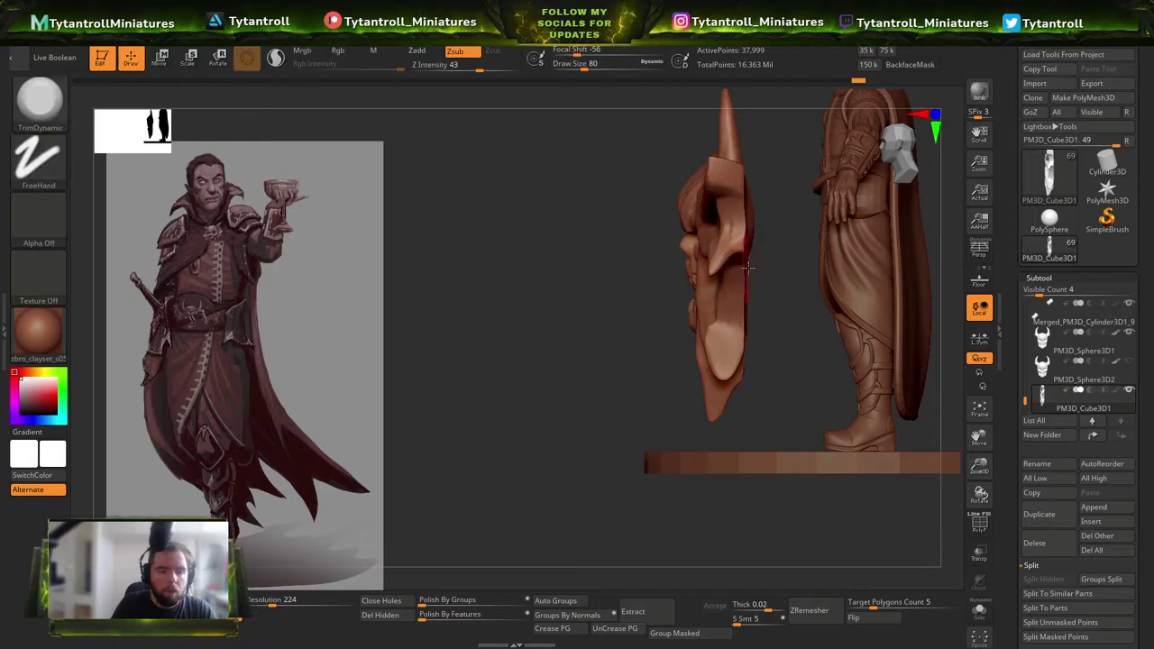
# Reshape the finger rib tips in side view with the SnakeHook brush at draw sizes 101 and 120.
pyautogui.press('b')
pyautogui.press('s')
pyautogui.press('h')
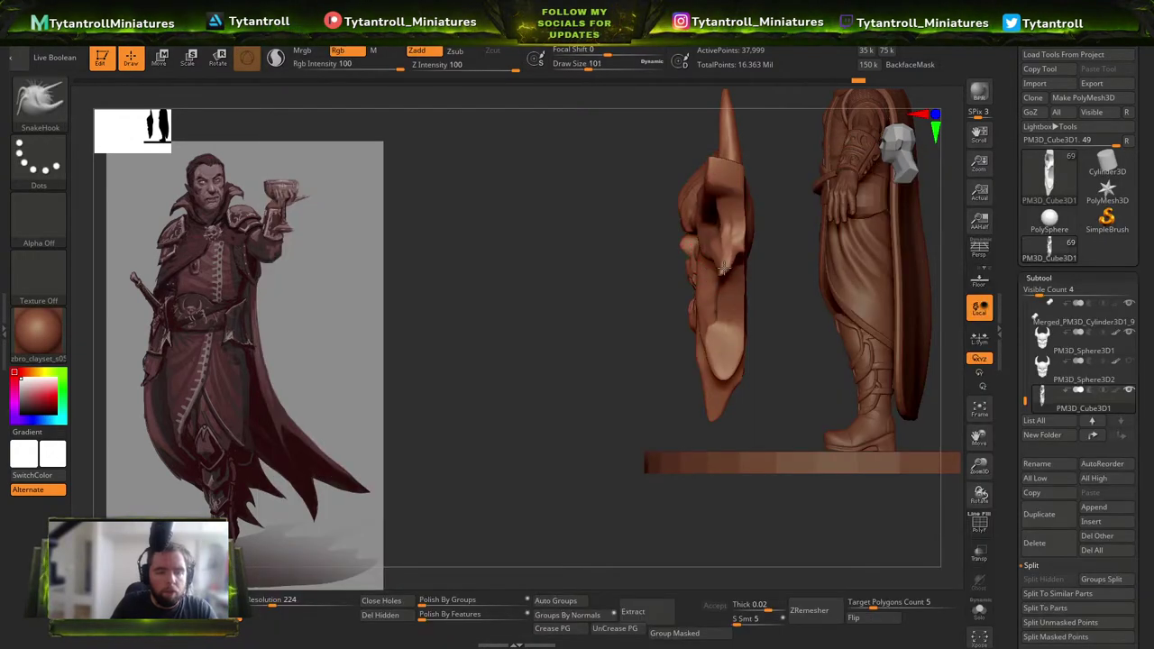
pyautogui.moveTo(744, 243); pyautogui.dragTo(751, 241)
pyautogui.press('s')
pyautogui.moveTo(722, 370); pyautogui.dragTo(726, 408)
pyautogui.keyDown('alt'); pyautogui.moveTo(760, 342); pyautogui.dragTo(720, 346); pyautogui.keyUp('alt')
# Mask the front portion of the wing in side view with the MaskRect brush, leaving its back edge free.
pyautogui.keyDown('ctrl'); pyautogui.click(40, 104); pyautogui.keyUp('ctrl')
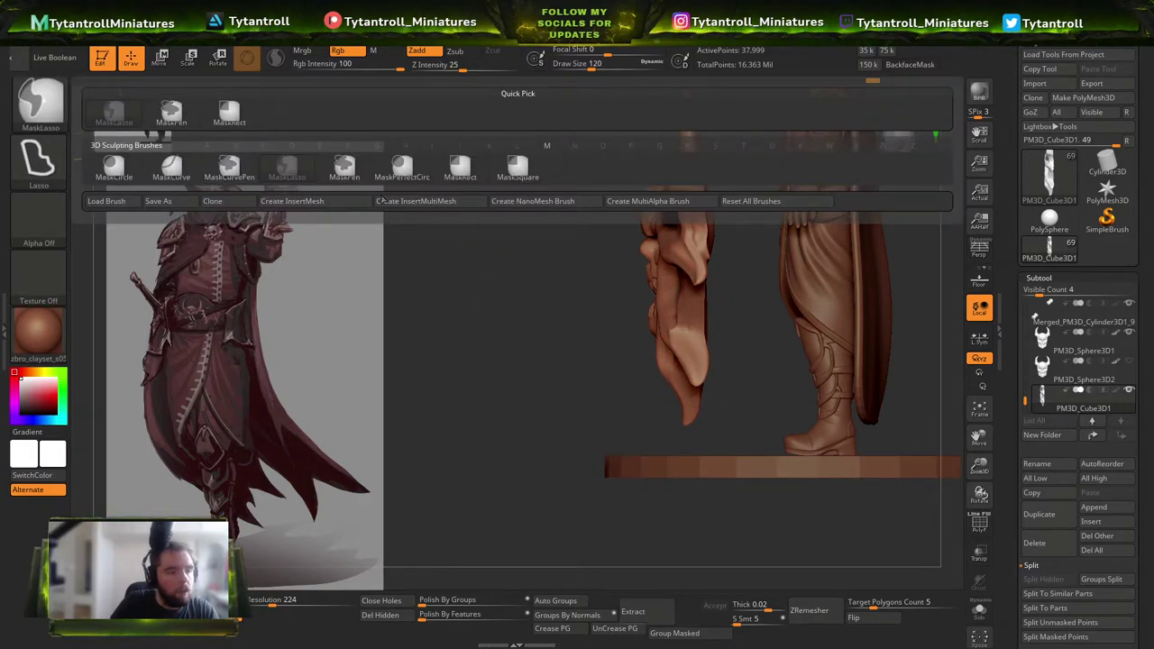
pyautogui.click(460, 166)
pyautogui.keyDown('ctrl'); pyautogui.moveTo(754, 120); pyautogui.dragTo(680, 467); pyautogui.keyUp('ctrl')
pyautogui.moveTo(586, 396); pyautogui.dragTo(628, 345)
pyautogui.keyDown('ctrl'); pyautogui.moveTo(577, 128); pyautogui.dragTo(697, 399); pyautogui.keyUp('ctrl')
pyautogui.keyDown('ctrl'); pyautogui.keyDown('alt'); pyautogui.moveTo(659, 361); pyautogui.dragTo(698, 442); pyautogui.keyUp('alt'); pyautogui.keyUp('ctrl')
pyautogui.keyDown('ctrl'); pyautogui.click(727, 400); pyautogui.keyUp('ctrl')
# Thicken the wing by moving its unmasked back toward the figure, and clear the mask.
pyautogui.press('w')
pyautogui.moveTo(622, 268); pyautogui.dragTo(659, 269)
pyautogui.keyDown('ctrl'); pyautogui.moveTo(604, 325); pyautogui.dragTo(625, 348); pyautogui.keyUp('ctrl')
pyautogui.moveTo(689, 267); pyautogui.dragTo(699, 268)
pyautogui.press('q')
pyautogui.moveTo(582, 344)
pyautogui.mouseDown()
pyautogui.moveTo(678, 311)
pyautogui.moveTo(487, 388)
pyautogui.mouseUp()
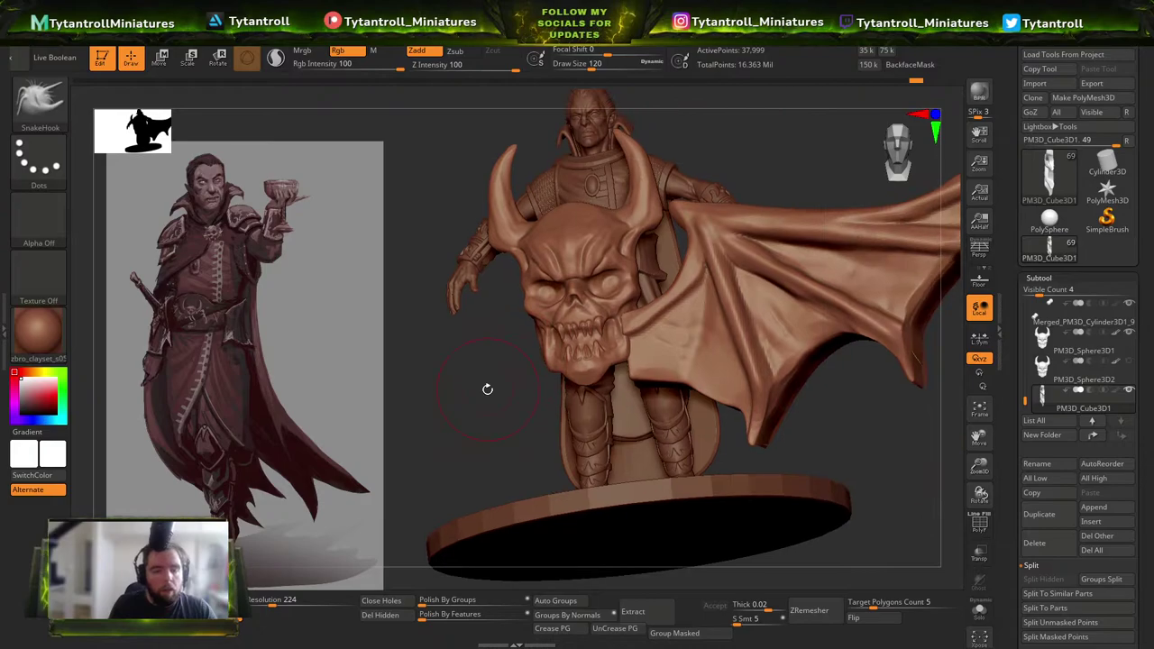
pyautogui.keyDown('shift'); pyautogui.moveTo(485, 291); pyautogui.dragTo(491, 275); pyautogui.keyUp('shift')
# Trim the thickened wing's outer rim around the rib tips with TrimDynamic at draw sizes 74, 59 and 49.
pyautogui.keyDown('alt'); pyautogui.moveTo(811, 433); pyautogui.dragTo(855, 427); pyautogui.keyUp('alt')
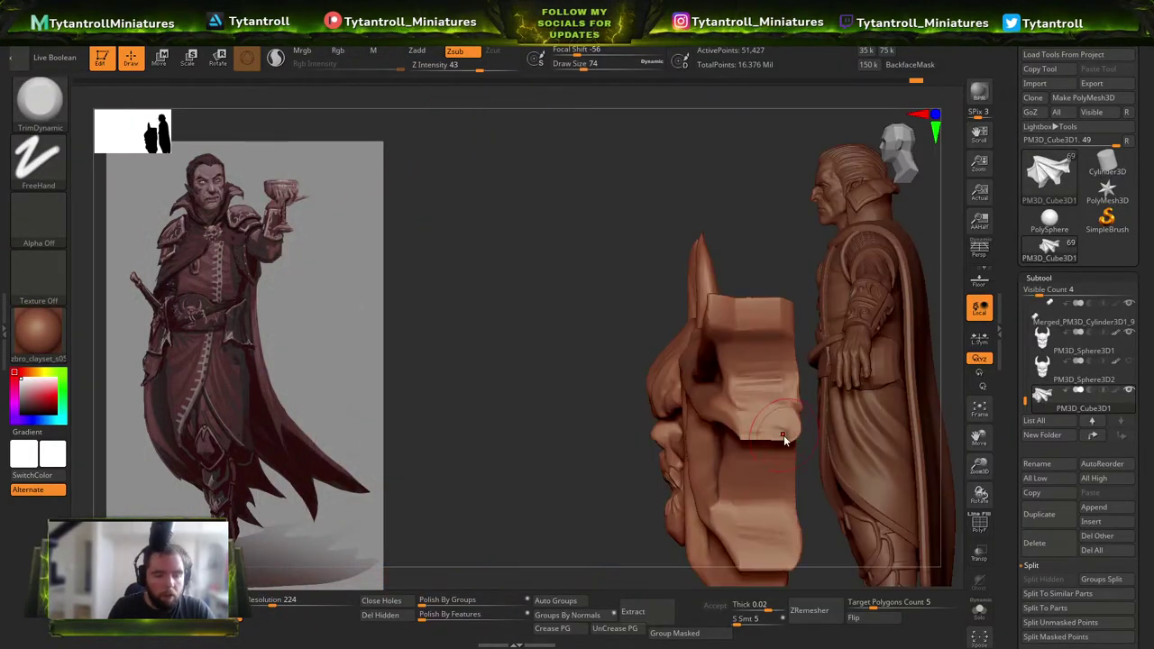
pyautogui.moveTo(784, 435); pyautogui.dragTo(742, 429)
pyautogui.moveTo(812, 306)
pyautogui.mouseDown()
pyautogui.moveTo(910, 312)
pyautogui.moveTo(892, 243)
pyautogui.mouseUp()
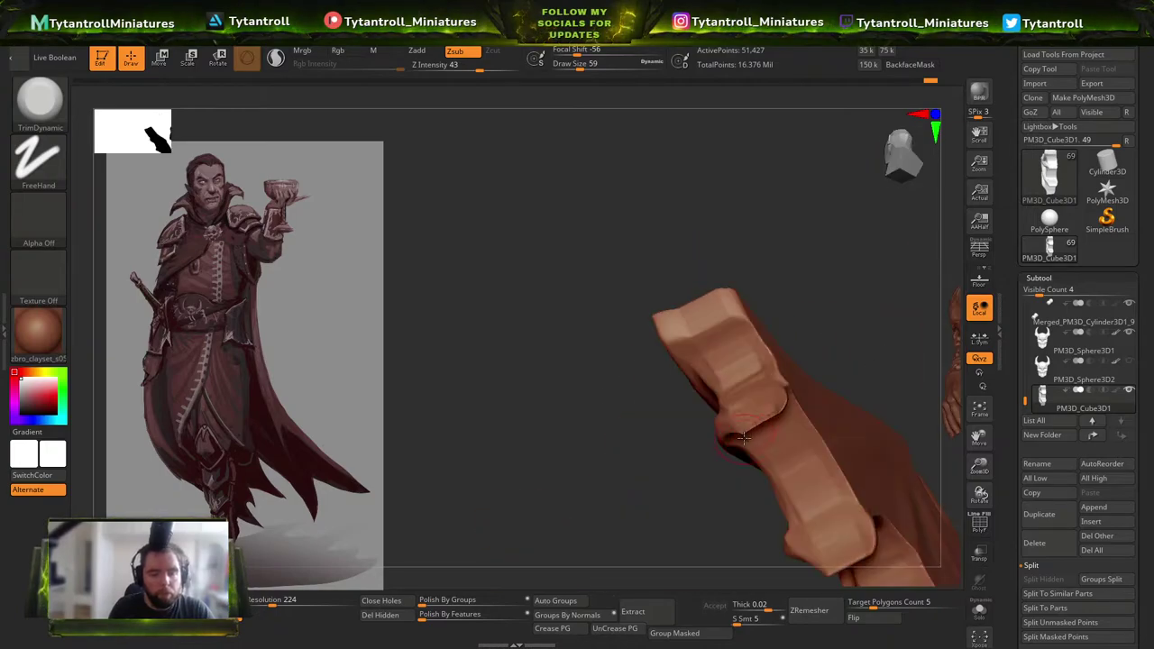
pyautogui.moveTo(791, 405); pyautogui.dragTo(766, 418)
pyautogui.press('s')
pyautogui.click(762, 423)
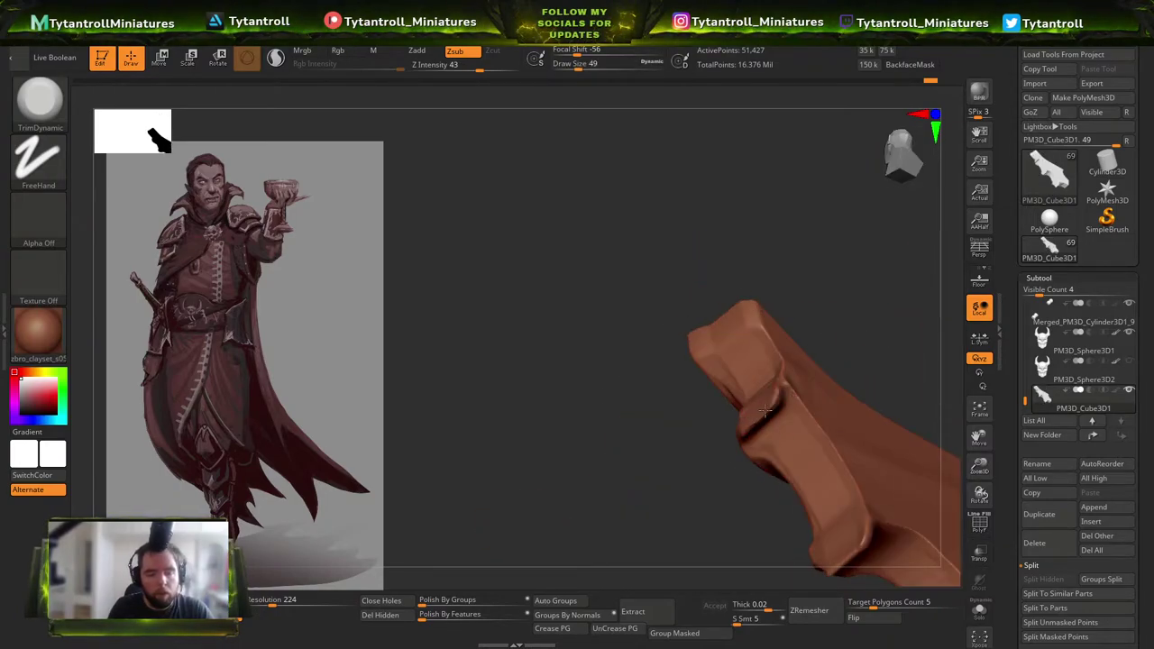
pyautogui.moveTo(788, 368); pyautogui.dragTo(787, 363)
pyautogui.press(']')
pyautogui.moveTo(781, 409)
pyautogui.mouseDown()
pyautogui.moveTo(922, 391)
pyautogui.moveTo(808, 373)
pyautogui.mouseUp()
pyautogui.moveTo(887, 352); pyautogui.dragTo(828, 367)
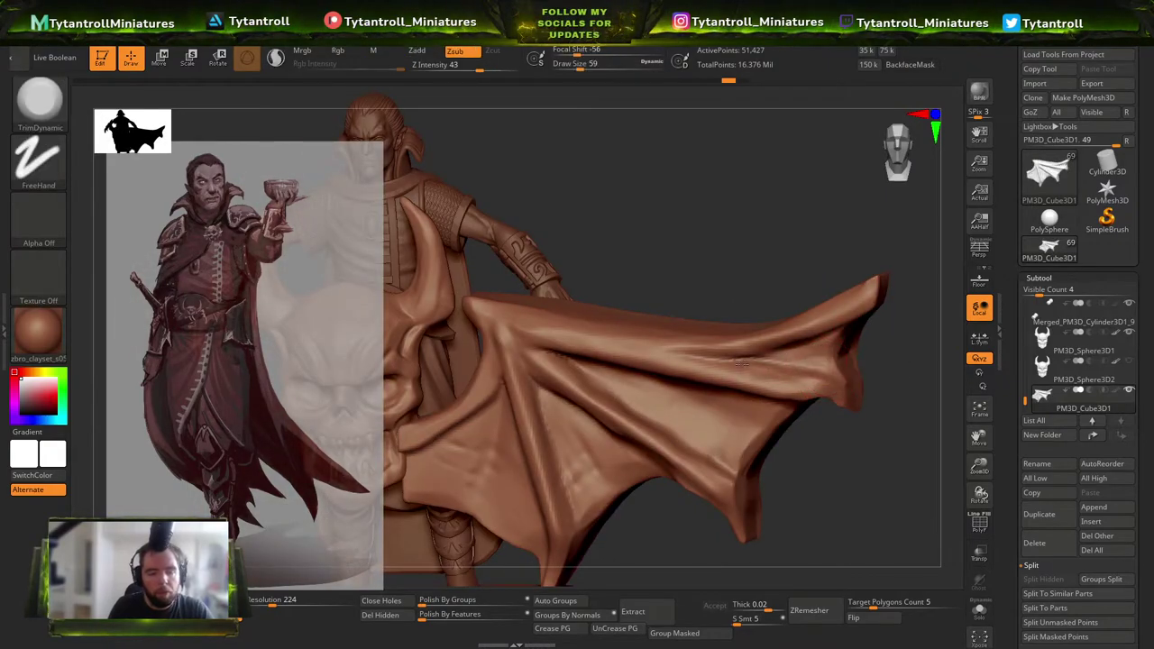
# Deepen the creases alongside the wing's ribs with the DamStandard brush at draw size 68.
pyautogui.press('b')
pyautogui.press('d')
pyautogui.press('s')
pyautogui.moveTo(689, 243)
pyautogui.mouseDown()
pyautogui.moveTo(623, 241)
pyautogui.moveTo(537, 269)
pyautogui.mouseUp()
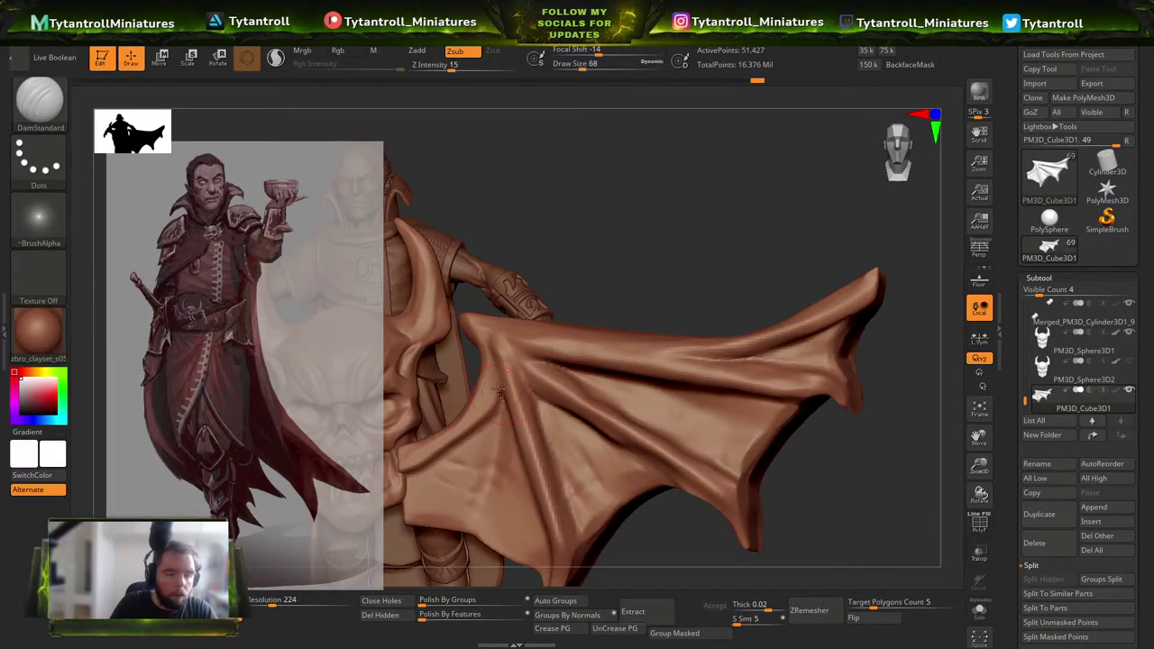
pyautogui.keyDown('ctrl'); pyautogui.moveTo(745, 379); pyautogui.dragTo(516, 153, button='right'); pyautogui.keyUp('ctrl')
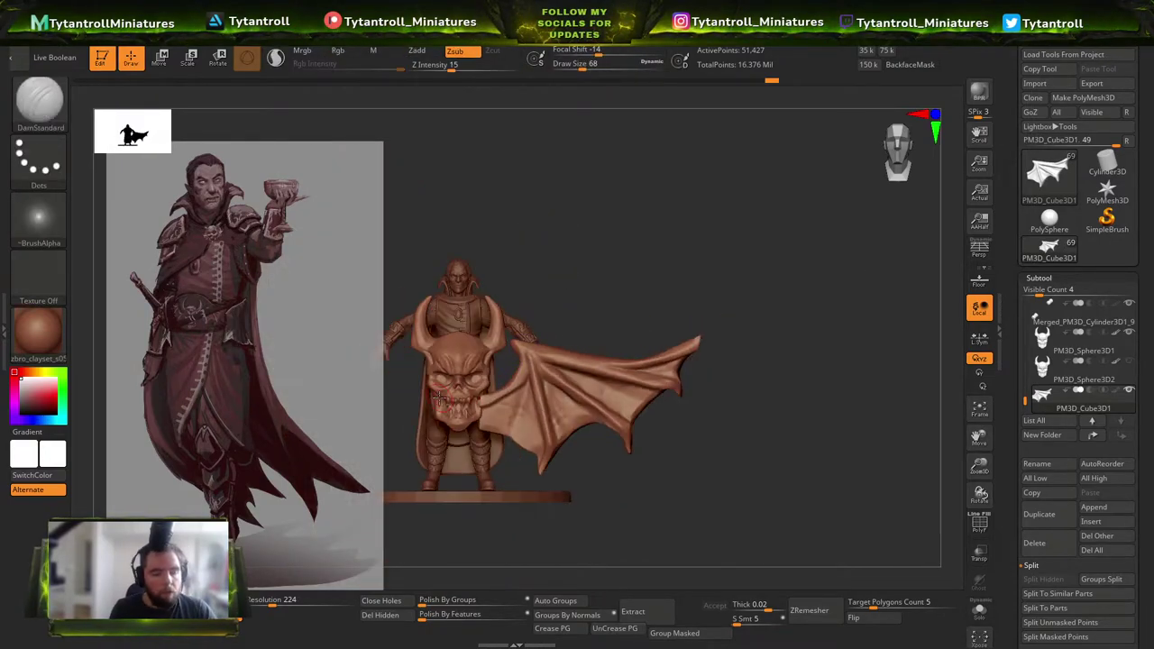
# Select the bat wing, scale it down and move it to the figure's waist beside the belt skull.
pyautogui.keyDown('alt'); pyautogui.click(481, 396); pyautogui.keyUp('alt')
pyautogui.keyDown('alt'); pyautogui.click(641, 385); pyautogui.keyUp('alt')
pyautogui.keyDown('ctrl'); pyautogui.moveTo(636, 347); pyautogui.dragTo(664, 374, button='right'); pyautogui.keyUp('ctrl')
pyautogui.press('w')
pyautogui.moveTo(604, 384); pyautogui.dragTo(577, 404)
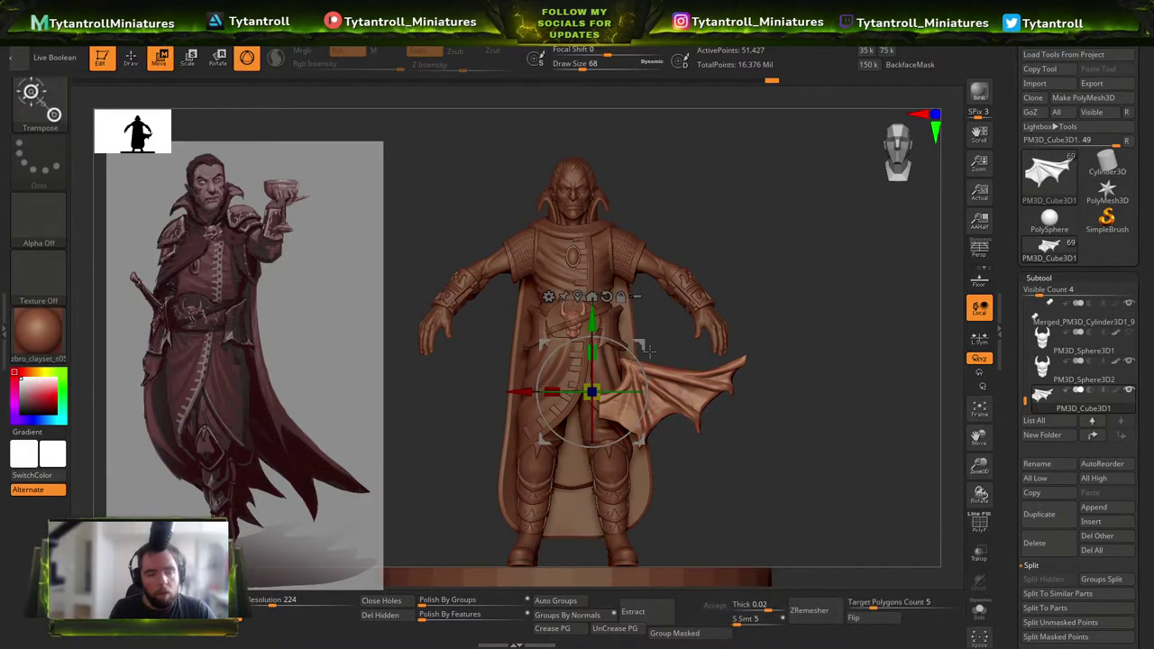
pyautogui.moveTo(642, 353); pyautogui.dragTo(622, 262)
pyautogui.moveTo(572, 309); pyautogui.dragTo(566, 344)
# Adjust the small wing's depth and position so it sits against the belt plate next to the skull.
pyautogui.press('q')
pyautogui.moveTo(742, 408)
pyautogui.keyDown('ctrl'); pyautogui.mouseDown(button='right')
pyautogui.moveTo(749, 430)
pyautogui.moveTo(726, 375)
pyautogui.moveTo(747, 406)
pyautogui.moveTo(750, 451)
pyautogui.moveTo(656, 396)
pyautogui.moveTo(678, 393)
pyautogui.mouseUp(button='right'); pyautogui.keyUp('ctrl')
pyautogui.keyDown('shift'); pyautogui.moveTo(577, 365); pyautogui.dragTo(510, 304, button='right'); pyautogui.keyUp('shift')
pyautogui.press('w')
pyautogui.moveTo(530, 287)
pyautogui.mouseDown()
pyautogui.moveTo(682, 306)
pyautogui.moveTo(661, 321)
pyautogui.moveTo(656, 310)
pyautogui.mouseUp()
pyautogui.press('q')
pyautogui.keyDown('ctrl'); pyautogui.moveTo(755, 297); pyautogui.dragTo(766, 323, button='right'); pyautogui.keyUp('ctrl')
pyautogui.press('w')
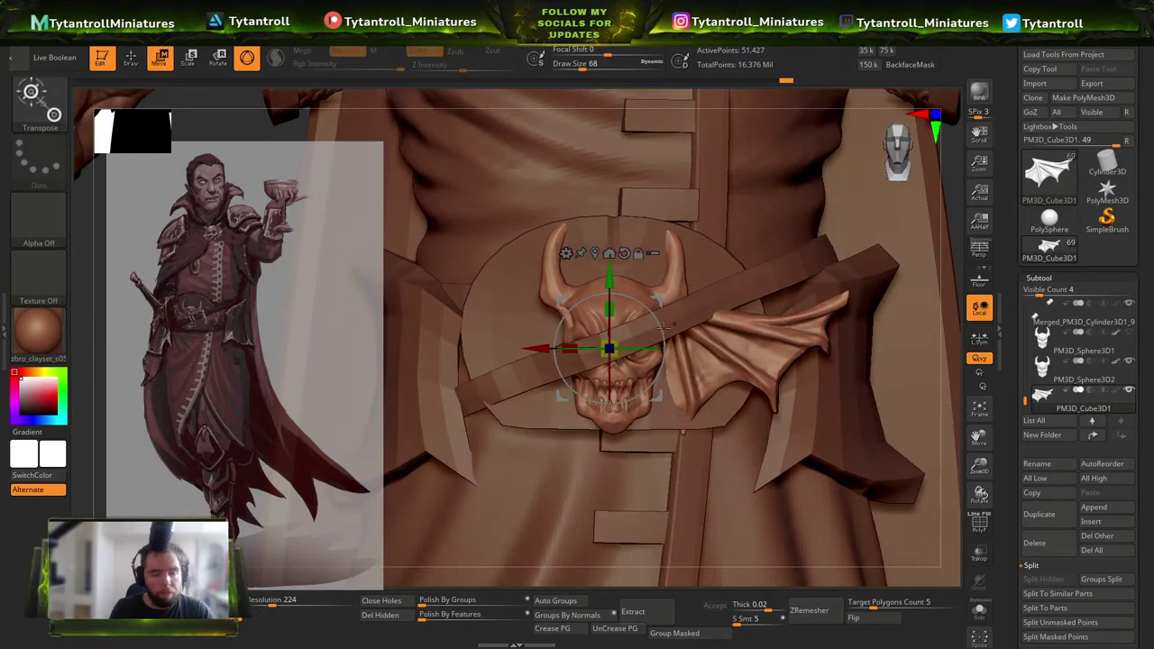
pyautogui.moveTo(618, 339); pyautogui.dragTo(602, 336)
# Reshape the rounded belt plate behind the skull with the SnakeHook brush at draw size 132.
pyautogui.moveTo(790, 285); pyautogui.dragTo(813, 357, button='right')
pyautogui.press('q')
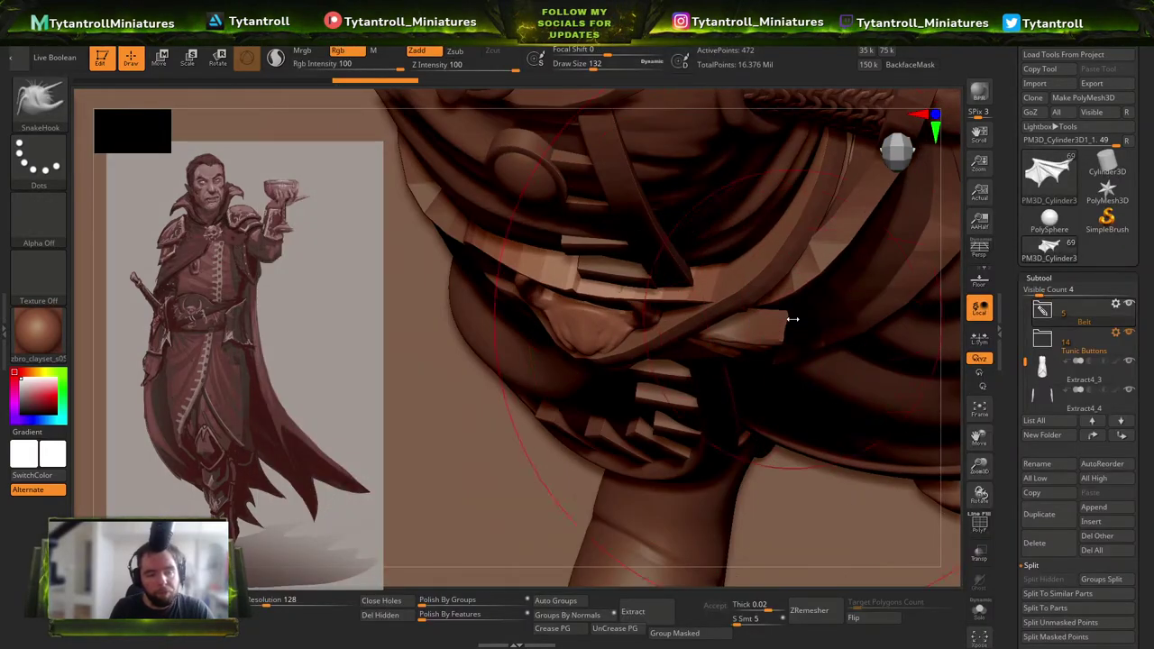
pyautogui.press('s')
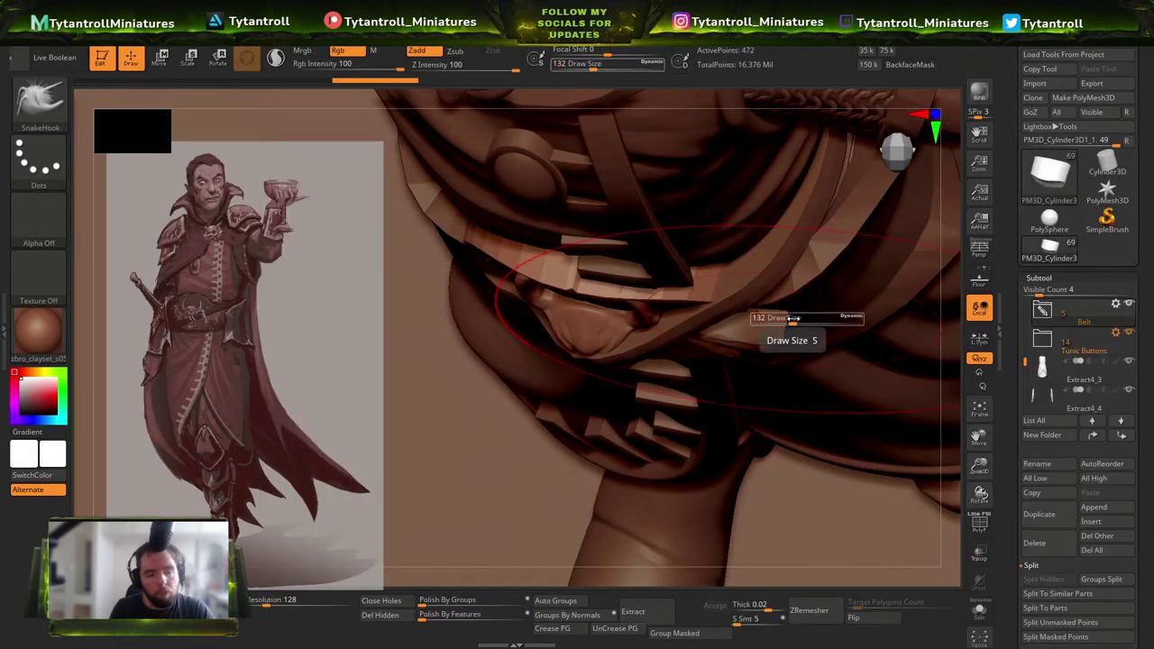
pyautogui.moveTo(793, 312); pyautogui.dragTo(819, 281)
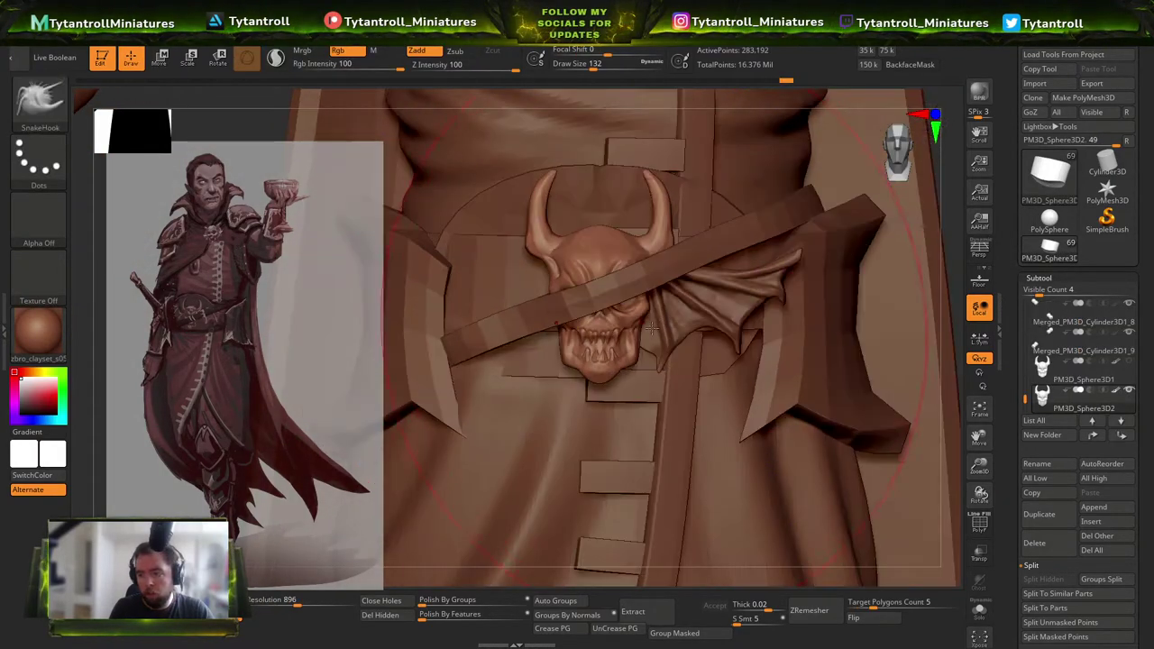
# Rotate the bat wing to follow the belt plate's curve and refine its fit with the Move brush at draw size 104.
pyautogui.press('w')
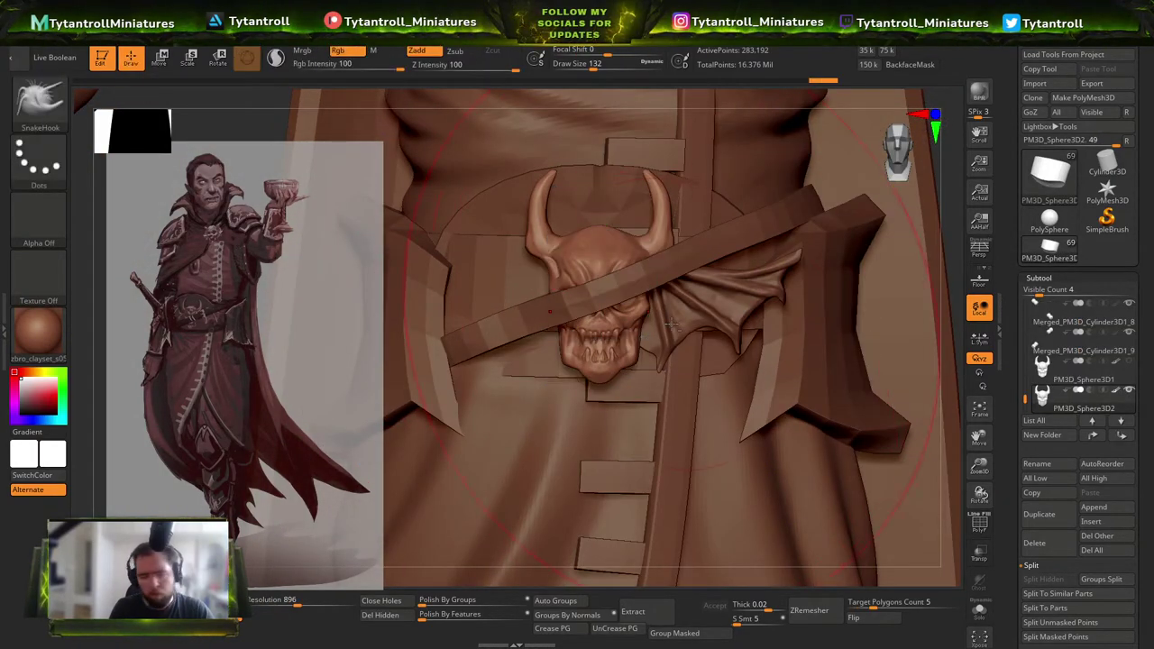
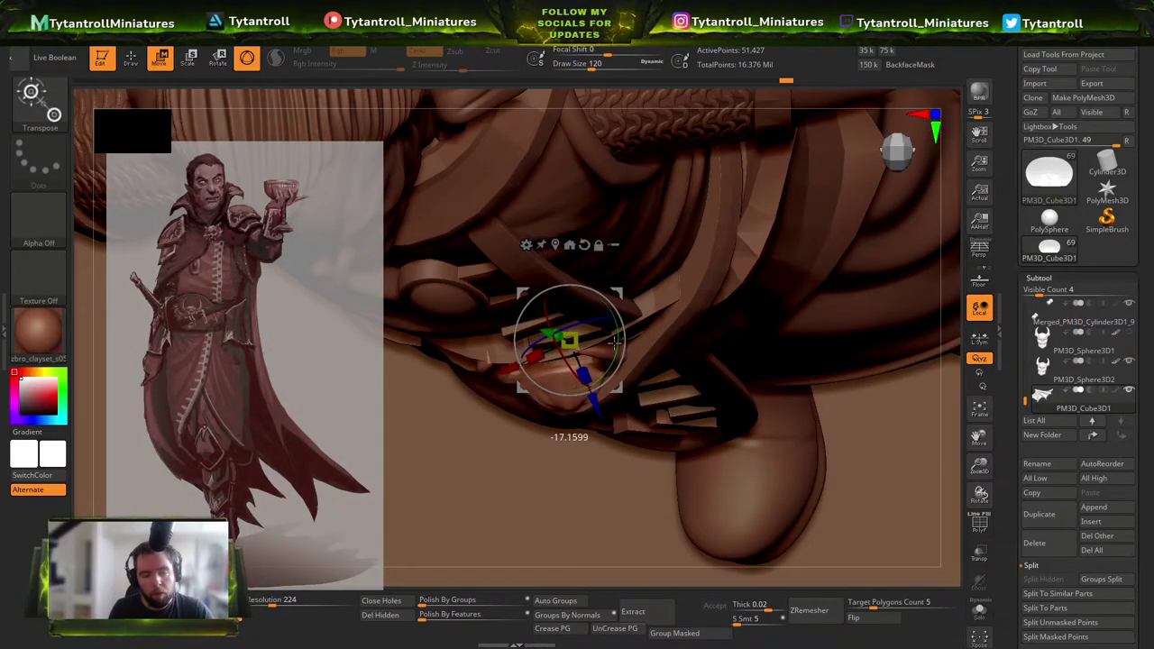
pyautogui.press('q')
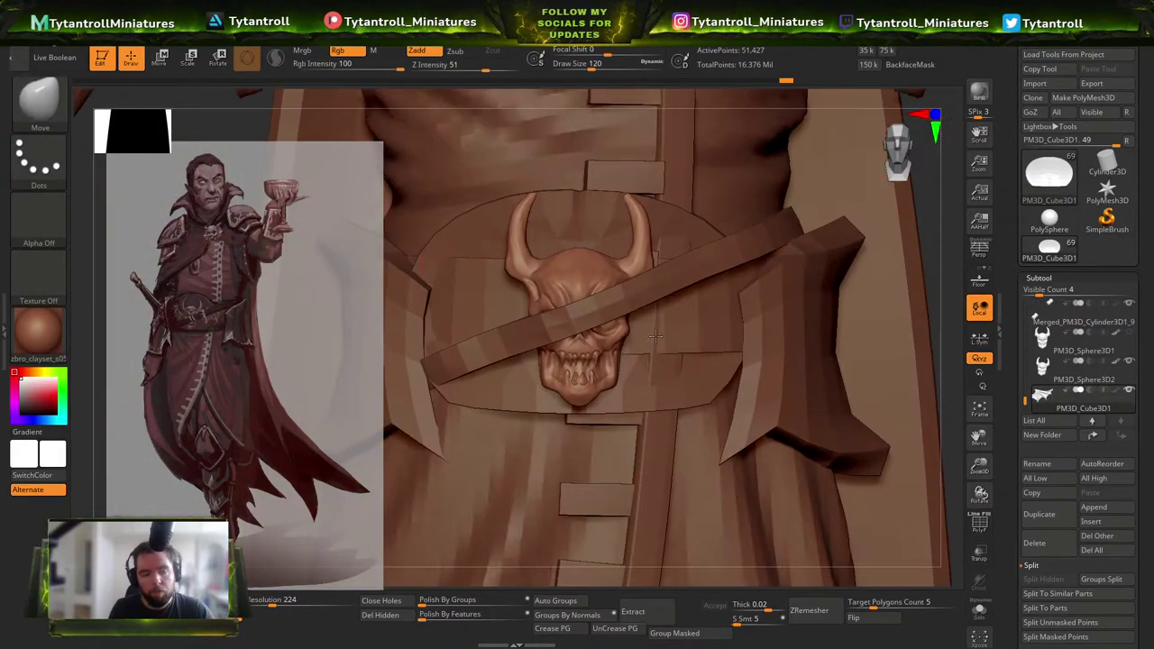
pyautogui.press('b')
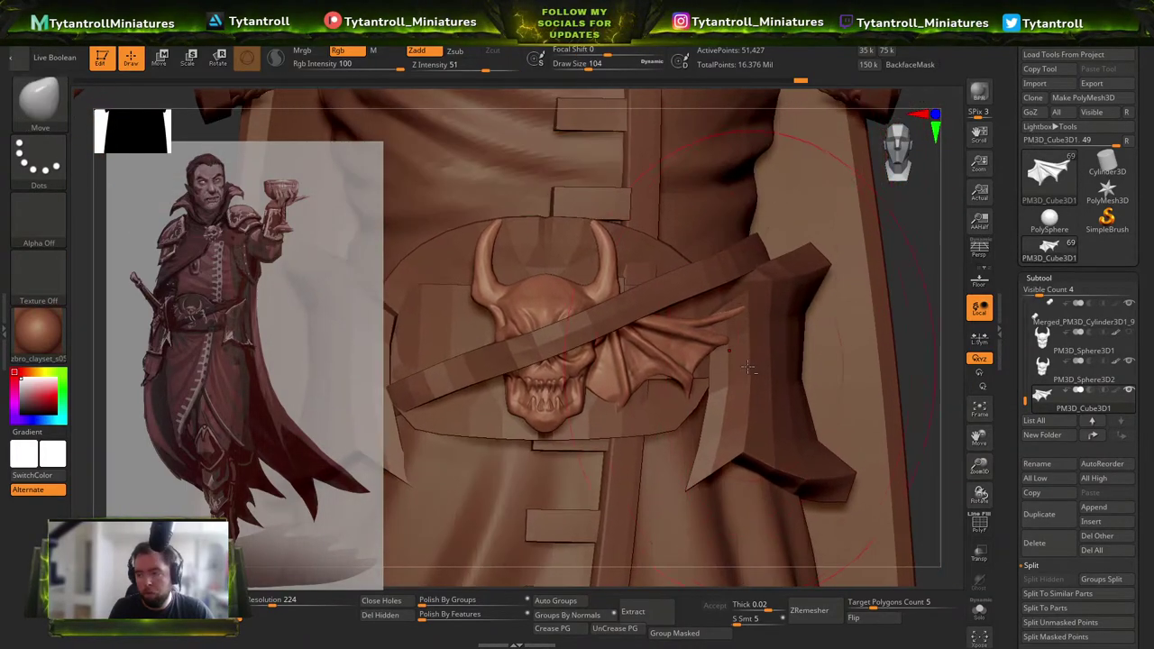
# Reposition the skull slightly on the belt plate and shift the bat wing to match it.
pyautogui.press('w')
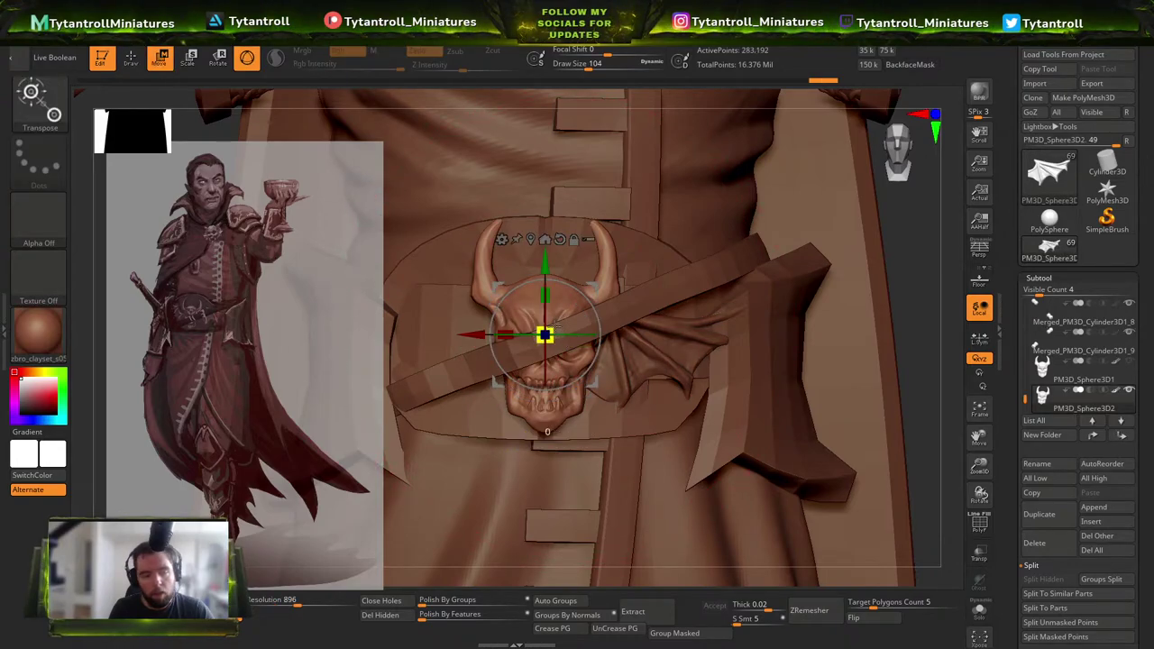
pyautogui.moveTo(546, 333); pyautogui.dragTo(539, 336)
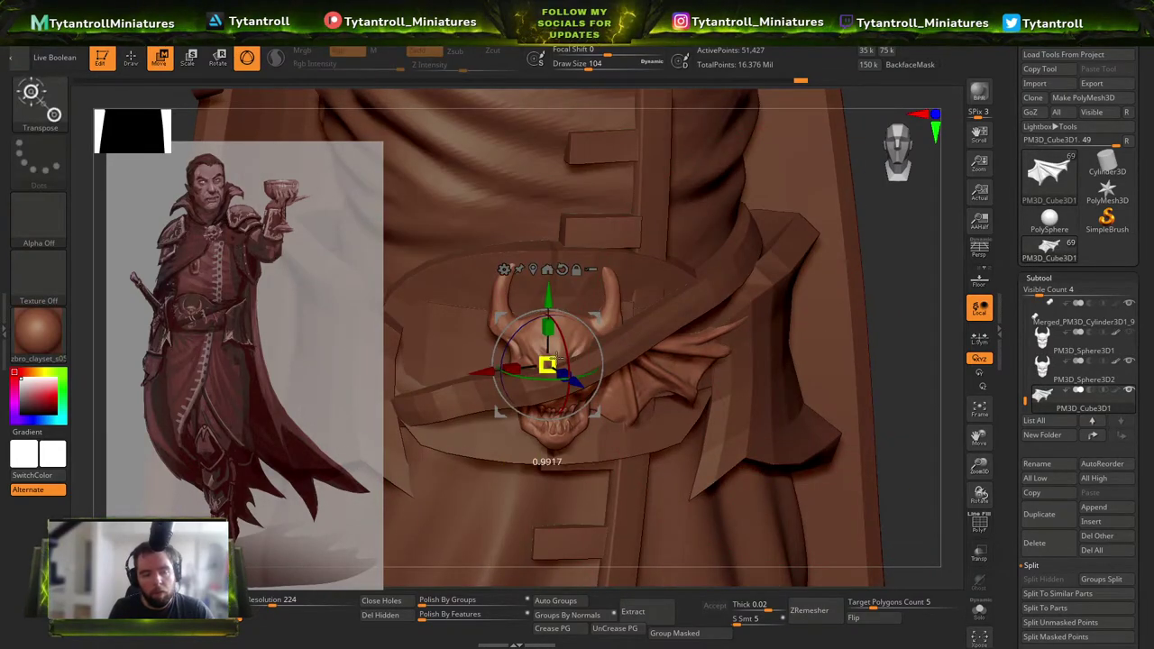
pyautogui.moveTo(556, 358); pyautogui.dragTo(548, 362)
pyautogui.moveTo(766, 302); pyautogui.dragTo(765, 383, button='right')
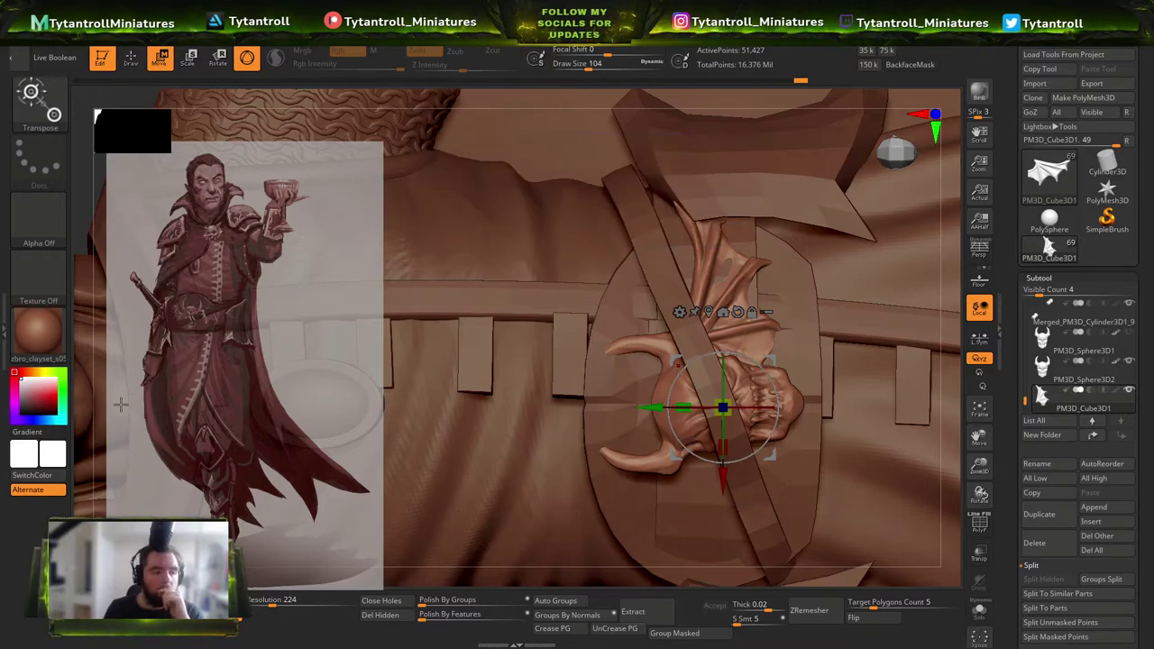
# Move the bat wing's root in closer behind the skull and adjust its tilt against the belt plate.
pyautogui.moveTo(713, 482); pyautogui.dragTo(727, 434)
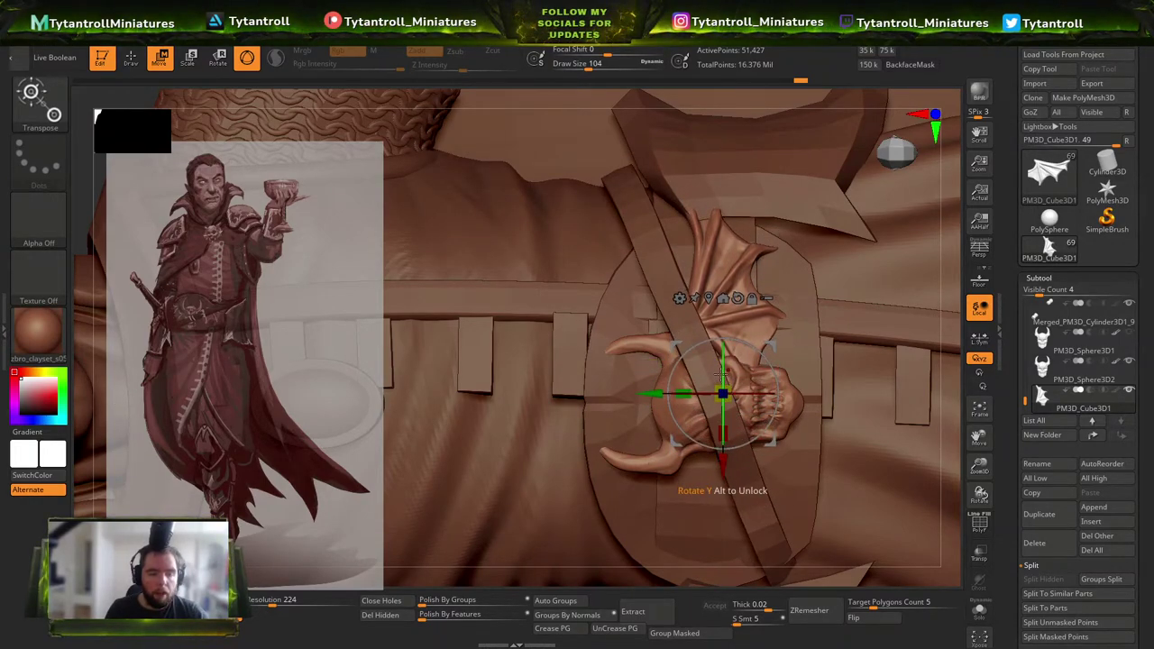
pyautogui.moveTo(722, 370); pyautogui.dragTo(723, 371)
# Bend the bat wing to wrap around the belt plate with the Move brush at draw sizes 65 and 74.
pyautogui.press('q')
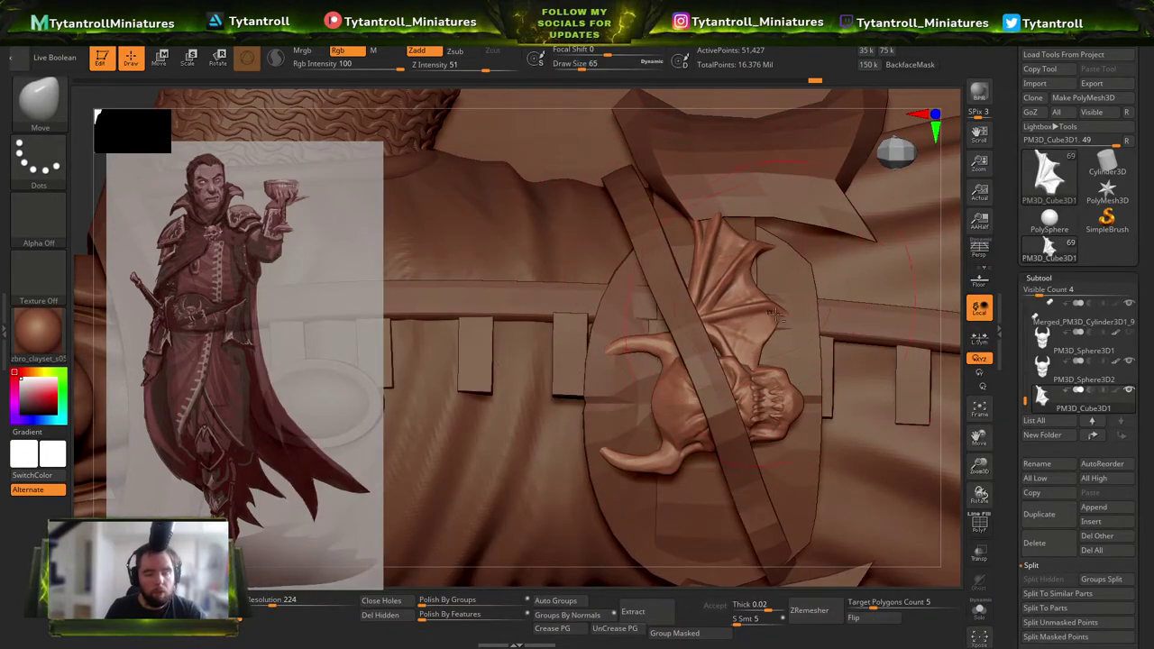
pyautogui.moveTo(810, 318); pyautogui.dragTo(888, 329, button='right')
pyautogui.moveTo(820, 311)
pyautogui.mouseDown(button='right')
pyautogui.moveTo(822, 346)
pyautogui.moveTo(725, 383)
pyautogui.moveTo(733, 413)
pyautogui.moveTo(725, 342)
pyautogui.moveTo(657, 382)
pyautogui.moveTo(704, 332)
pyautogui.moveTo(803, 305)
pyautogui.moveTo(864, 357)
pyautogui.mouseUp(button='right')
pyautogui.moveTo(803, 352); pyautogui.dragTo(833, 305)
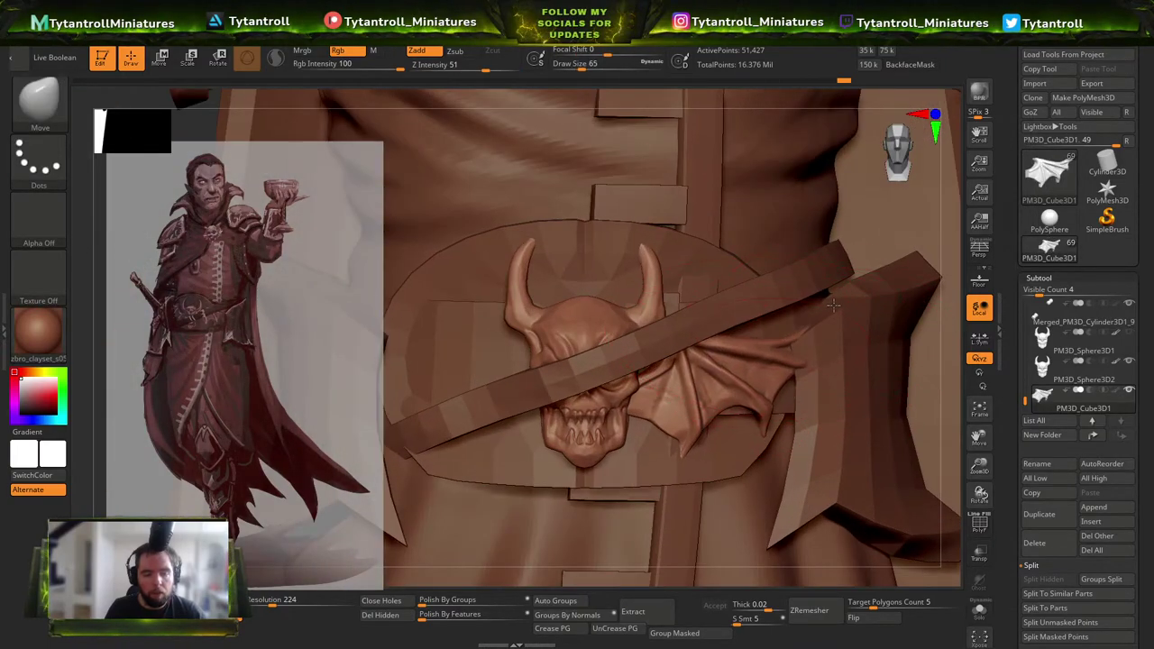
pyautogui.moveTo(822, 303); pyautogui.dragTo(768, 389, button='right')
pyautogui.press('s')
pyautogui.moveTo(767, 388); pyautogui.dragTo(770, 388)
pyautogui.keyDown('shift'); pyautogui.moveTo(770, 388); pyautogui.dragTo(734, 325, button='right'); pyautogui.keyUp('shift')
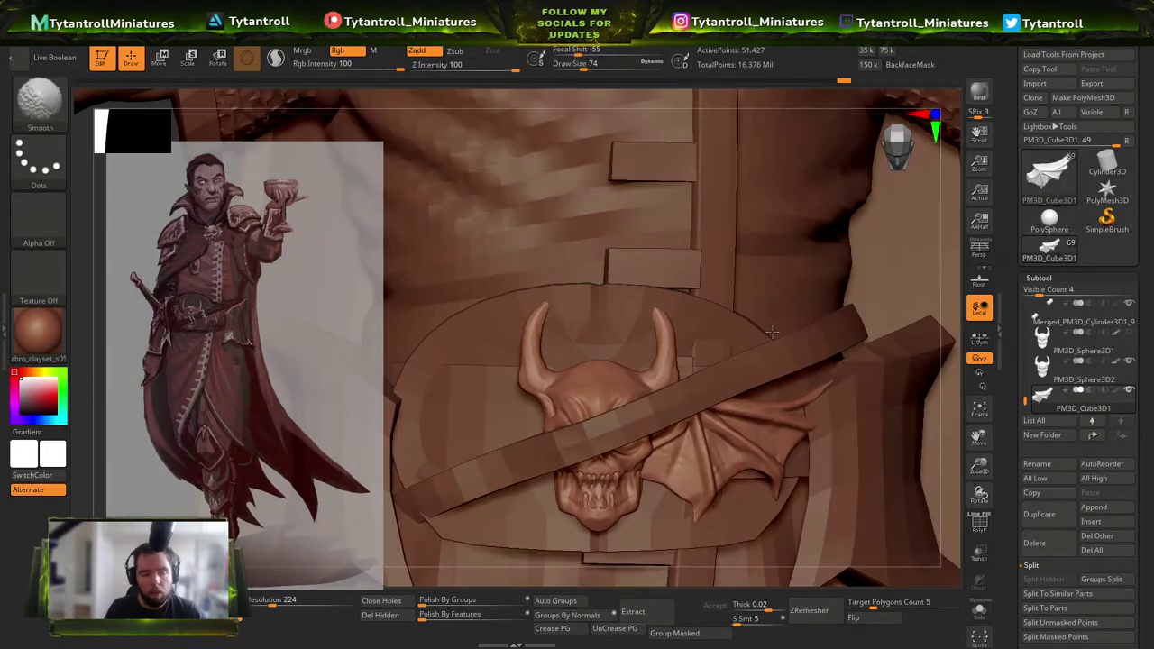
# Touch up the skull's horn with the Move brush at draw size 33 and the belt plate's upper edge at 22.
pyautogui.keyDown('alt'); pyautogui.click(586, 389); pyautogui.keyUp('alt')
pyautogui.moveTo(667, 367); pyautogui.dragTo(651, 365)
pyautogui.press('s')
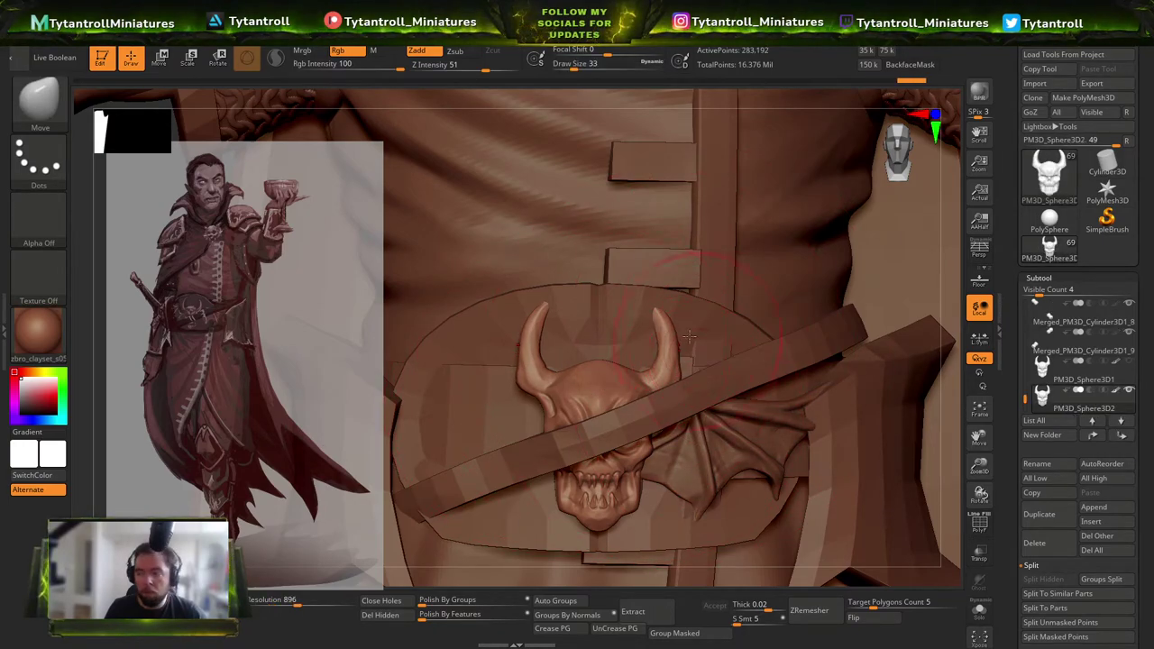
pyautogui.keyDown('alt'); pyautogui.click(606, 308); pyautogui.keyUp('alt')
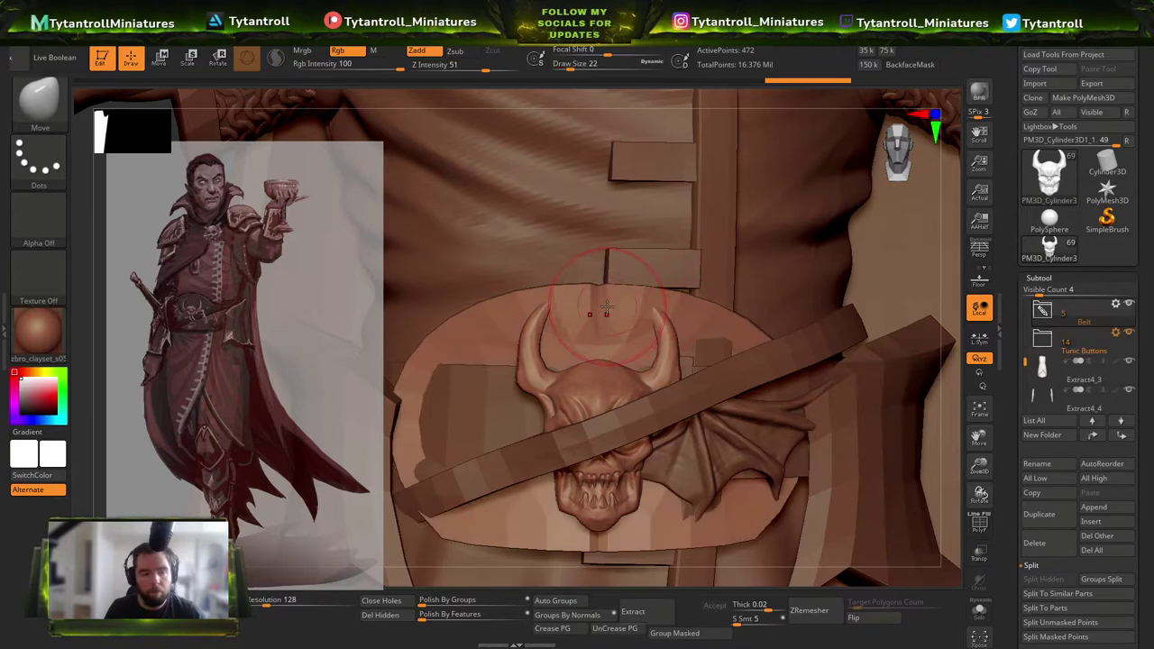
pyautogui.press('d')
pyautogui.press('Escape')
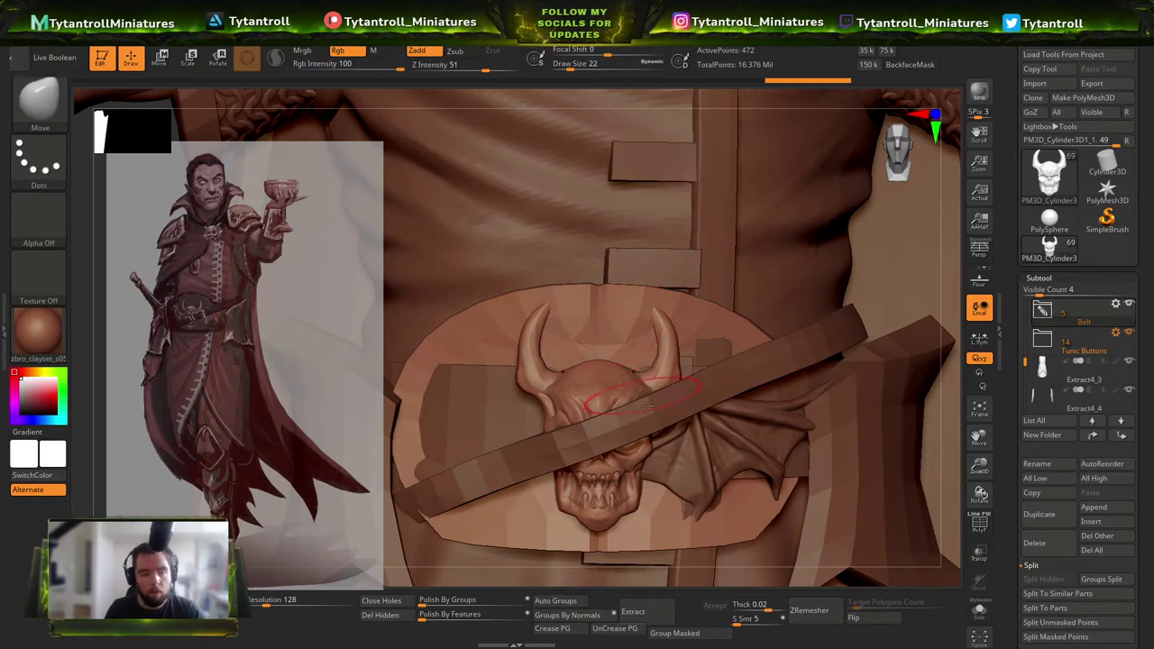
pyautogui.keyDown('alt'); pyautogui.moveTo(642, 396); pyautogui.dragTo(715, 234, button='right'); pyautogui.keyUp('alt')
# Duplicate the bat wing and mirror the copy to the other side of the skull.
pyautogui.keyDown('alt'); pyautogui.click(675, 347); pyautogui.keyUp('alt')
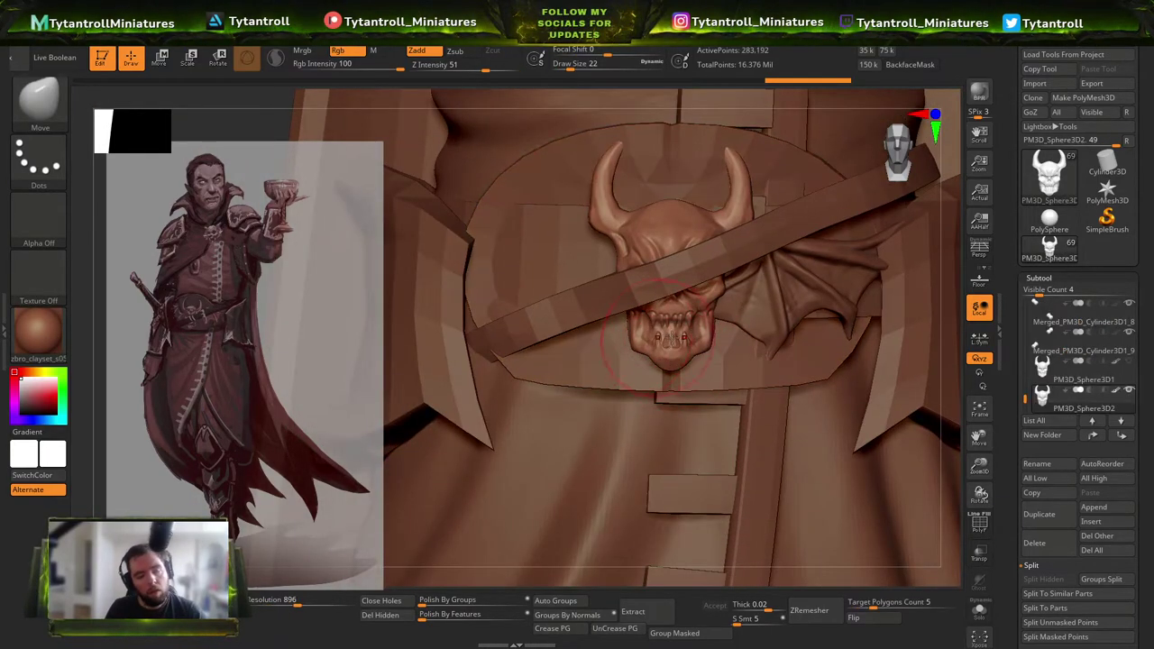
pyautogui.keyDown('alt'); pyautogui.click(831, 304); pyautogui.keyUp('alt')
pyautogui.hotkey('ctrl', 'shift', 'd')
pyautogui.press('m')
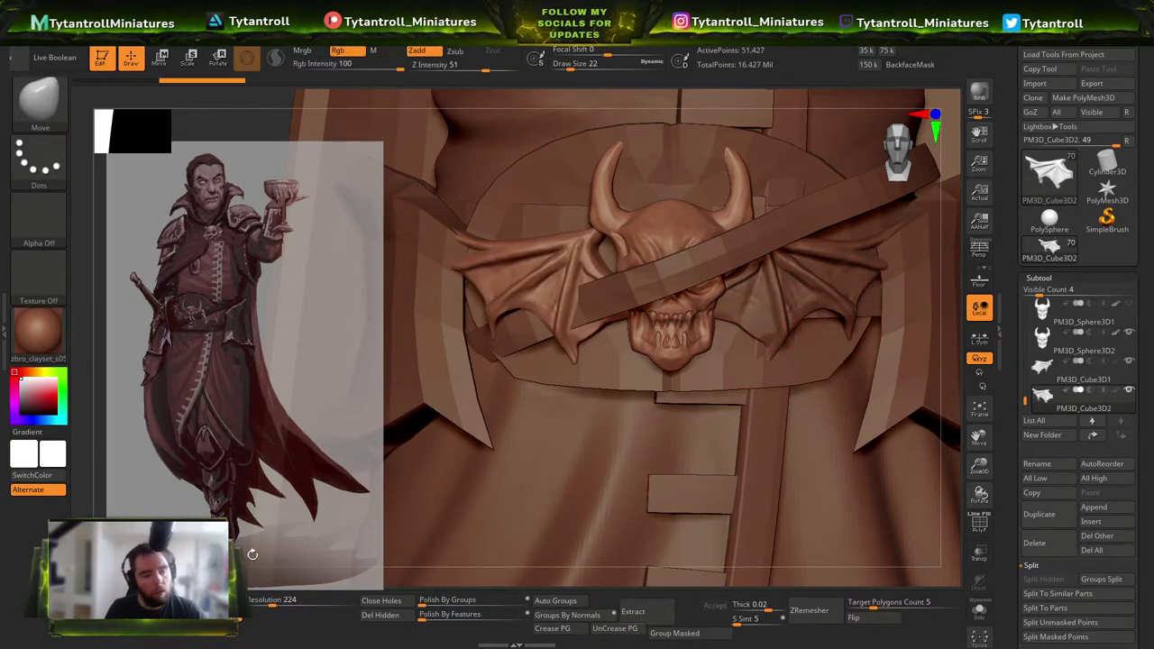
# Adjust the belt plate behind the winged skull with the Move brush at draw size 22 and smooth it.
pyautogui.keyDown('ctrl'); pyautogui.moveTo(663, 334); pyautogui.dragTo(614, 263, button='right'); pyautogui.keyUp('ctrl')
pyautogui.moveTo(614, 263); pyautogui.dragTo(663, 284, button='right')
pyautogui.keyDown('alt'); pyautogui.click(663, 284); pyautogui.keyUp('alt')
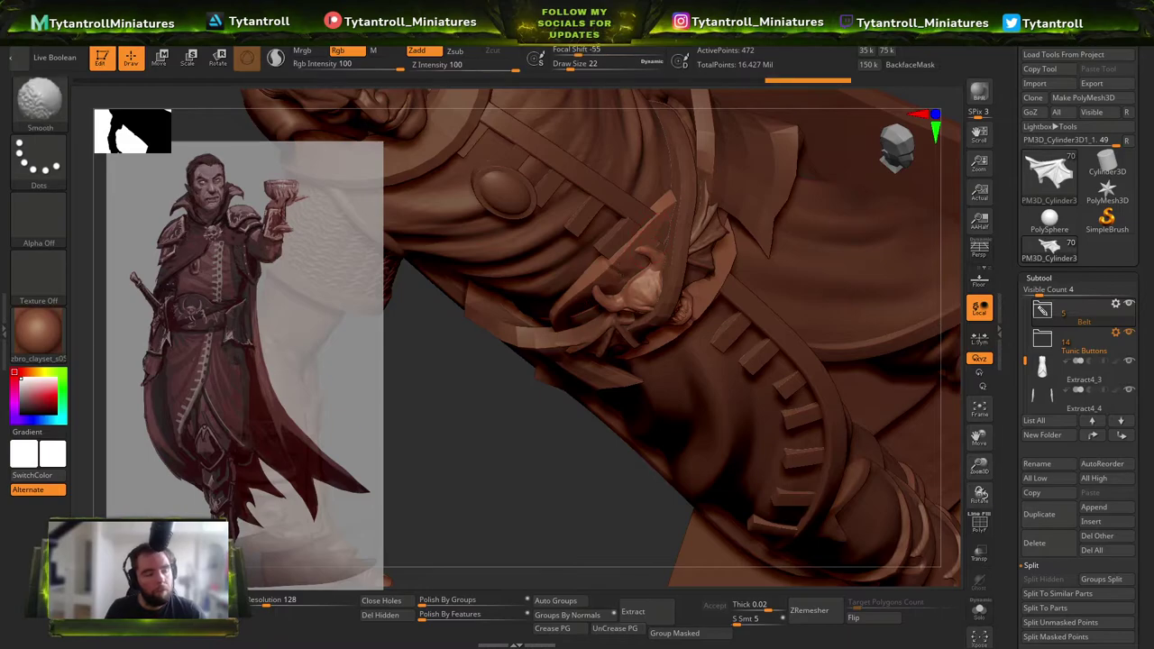
pyautogui.moveTo(577, 311); pyautogui.dragTo(590, 299)
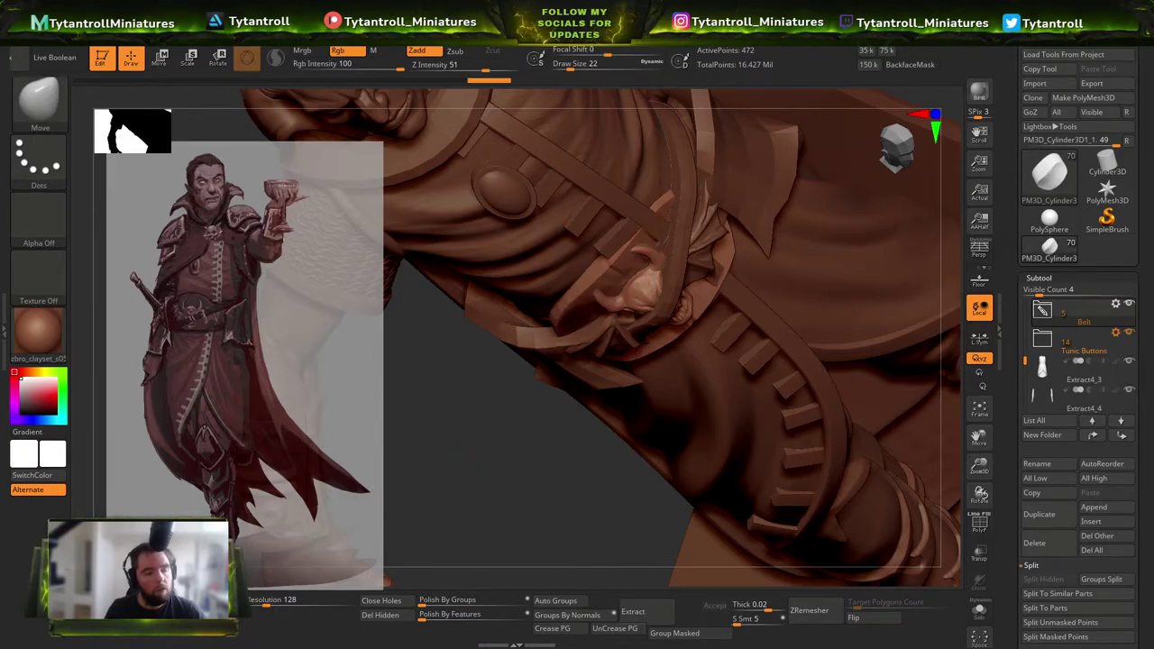
pyautogui.moveTo(711, 394); pyautogui.dragTo(613, 284, button='right')
pyautogui.keyDown('shift'); pyautogui.moveTo(614, 266); pyautogui.dragTo(593, 295); pyautogui.keyUp('shift')
# Select the diagonal strap crossing the skull and pull it into place with the SnakeHook brush at draw size 163.
pyautogui.moveTo(592, 294)
pyautogui.mouseDown(button='right')
pyautogui.moveTo(690, 362)
pyautogui.moveTo(741, 257)
pyautogui.moveTo(699, 307)
pyautogui.moveTo(676, 311)
pyautogui.moveTo(729, 295)
pyautogui.mouseUp(button='right')
pyautogui.keyDown('alt'); pyautogui.click(734, 390); pyautogui.keyUp('alt')
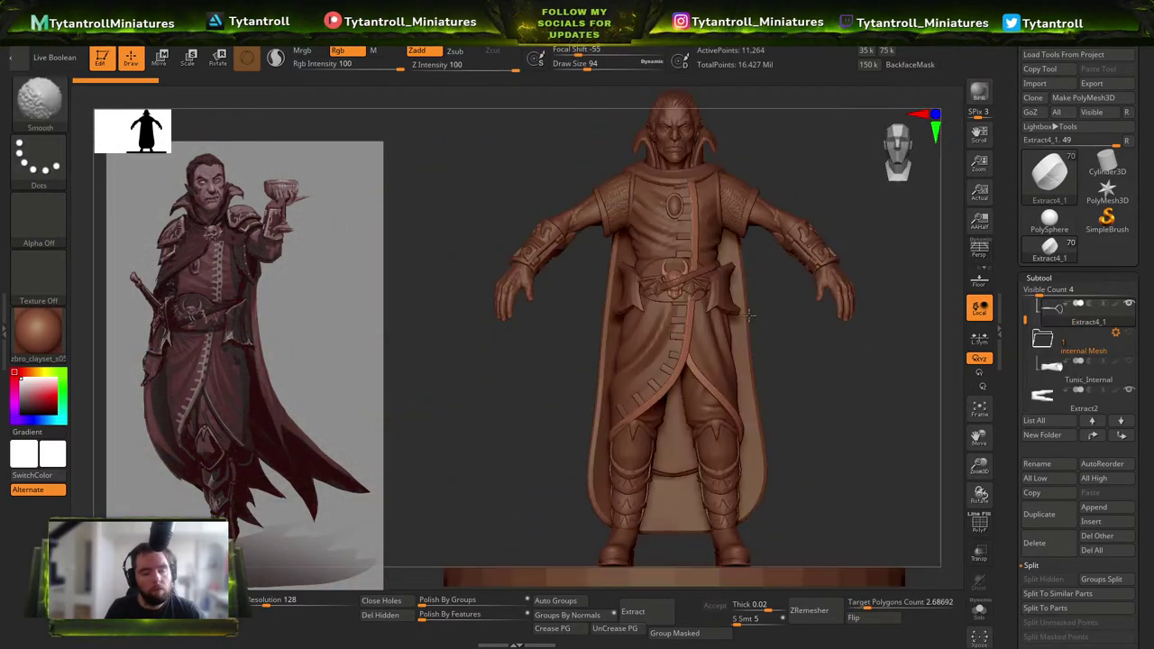
pyautogui.keyDown('ctrl'); pyautogui.moveTo(736, 325); pyautogui.dragTo(741, 291, button='right'); pyautogui.keyUp('ctrl')
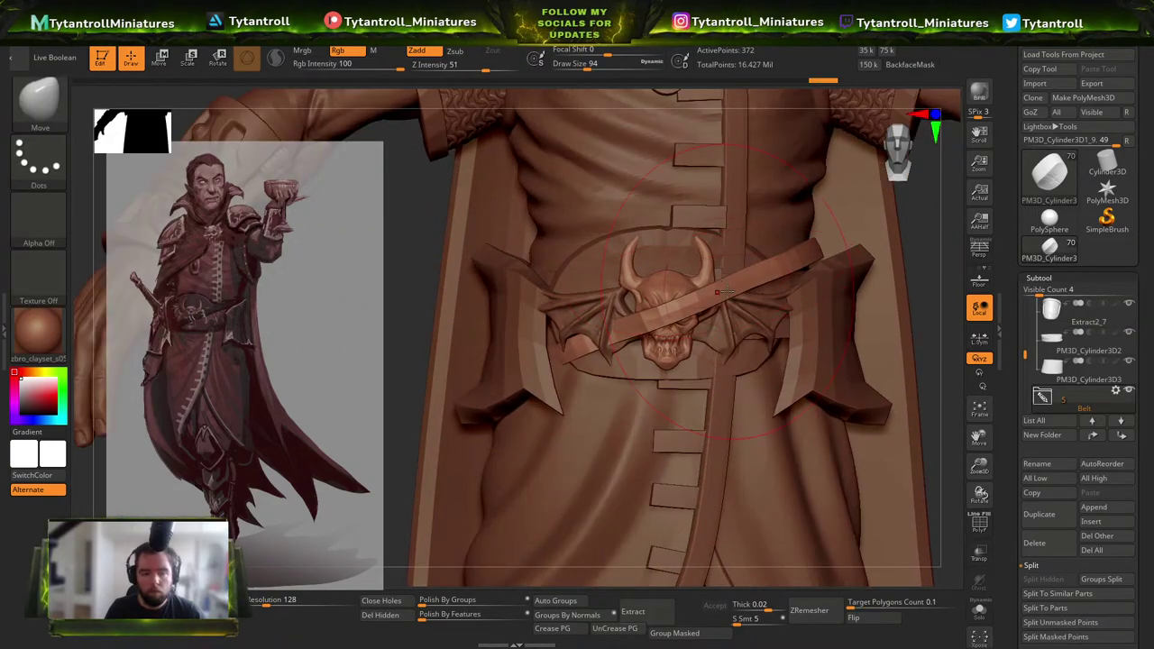
pyautogui.press('b')
pyautogui.press('s')
pyautogui.press('h')
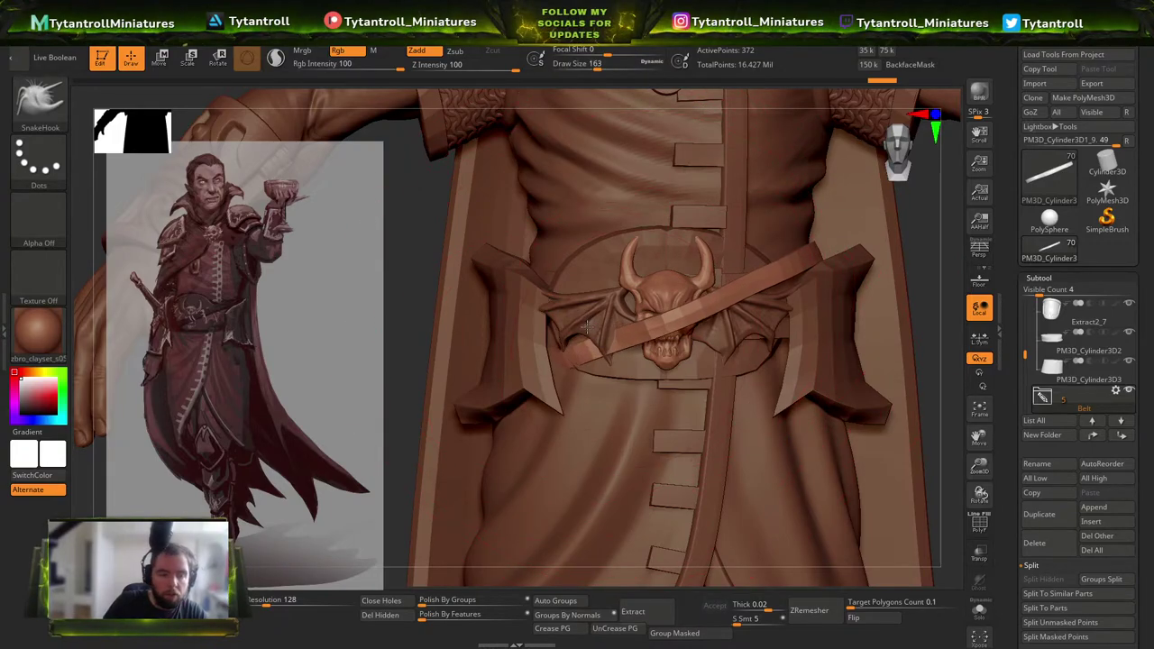
pyautogui.moveTo(899, 256)
pyautogui.mouseDown()
pyautogui.moveTo(938, 242)
pyautogui.moveTo(911, 338)
pyautogui.mouseUp()
pyautogui.press('[')
# Fit the diagonal strap around the wings and waist with the Move brush at draw sizes 39, 65 and 77.
pyautogui.press('b')
pyautogui.press('m')
pyautogui.press('v')
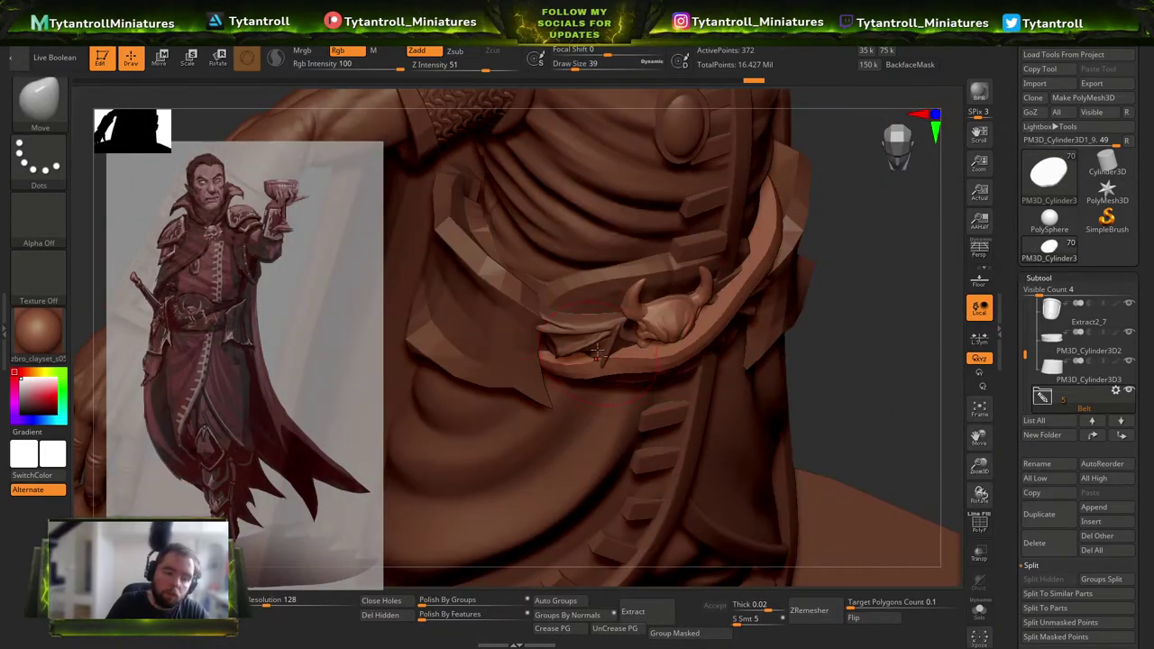
pyautogui.moveTo(670, 340); pyautogui.dragTo(658, 369, button='right')
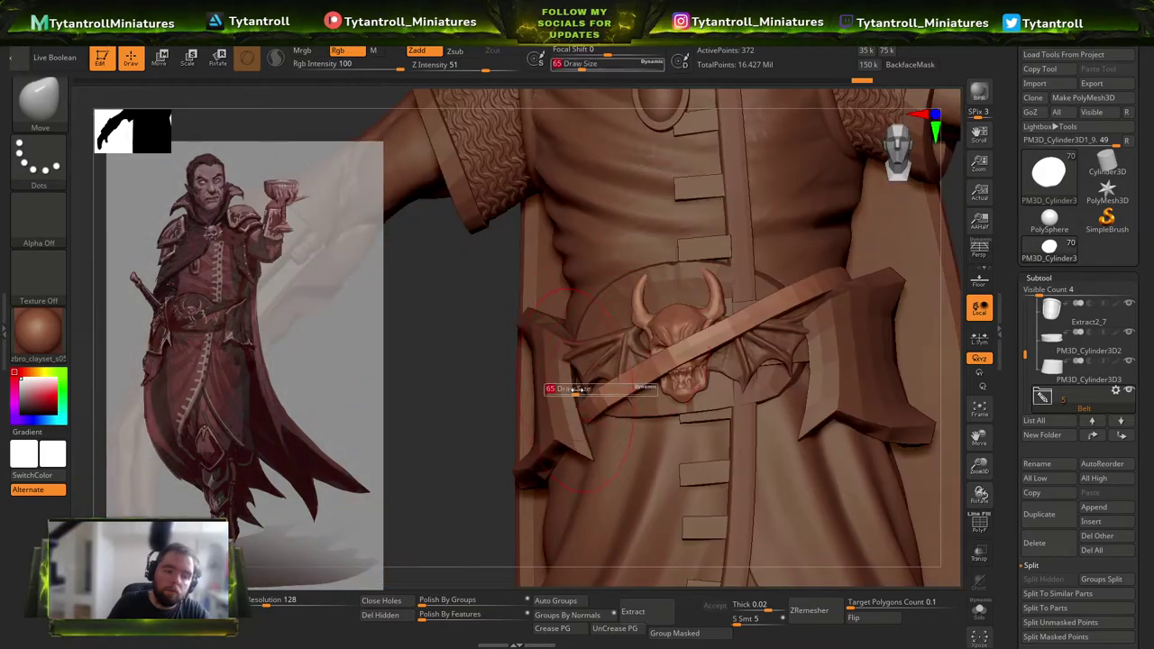
pyautogui.moveTo(548, 391); pyautogui.dragTo(453, 386, button='right')
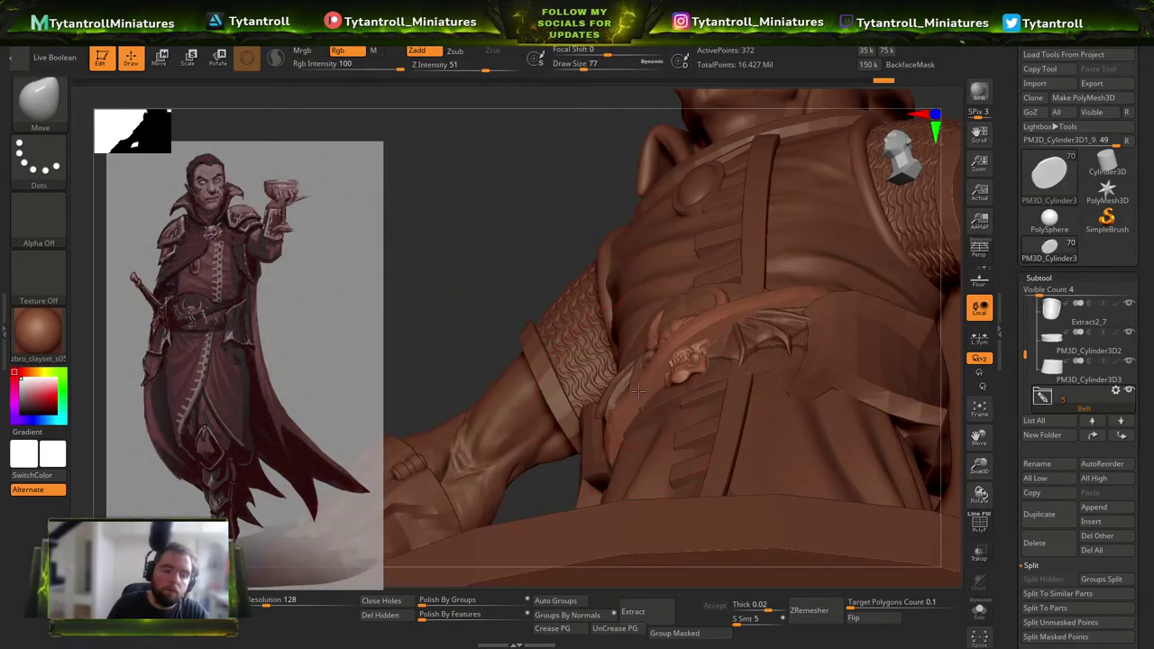
# Isolate the belt skull and step its undo history back to the thinner version with the partial mask.
pyautogui.moveTo(643, 399); pyautogui.dragTo(685, 370, button='right')
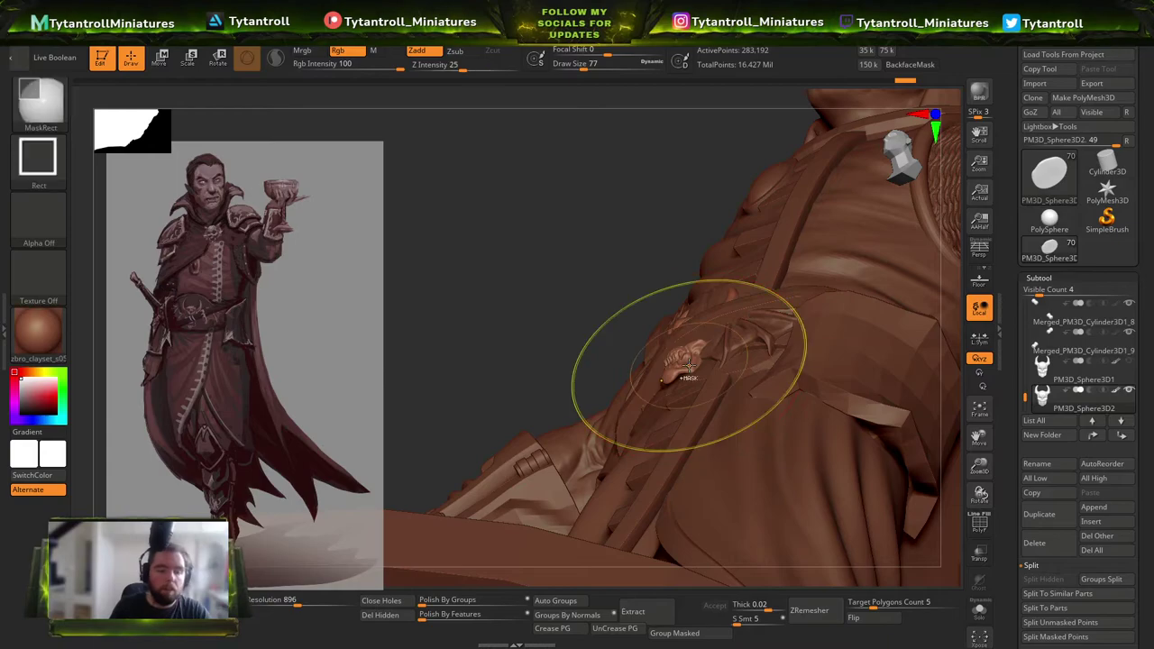
pyautogui.moveTo(716, 366); pyautogui.dragTo(676, 356, button='right')
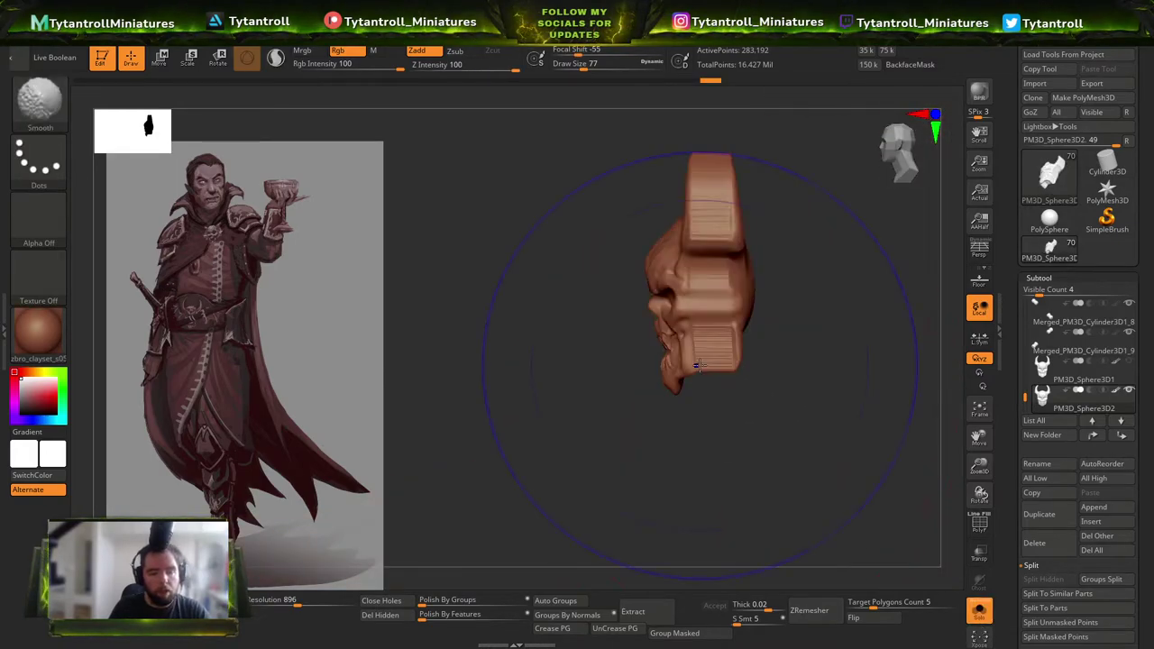
pyautogui.moveTo(721, 388)
pyautogui.mouseDown(button='right')
pyautogui.moveTo(712, 379)
pyautogui.moveTo(728, 375)
pyautogui.mouseUp(button='right')
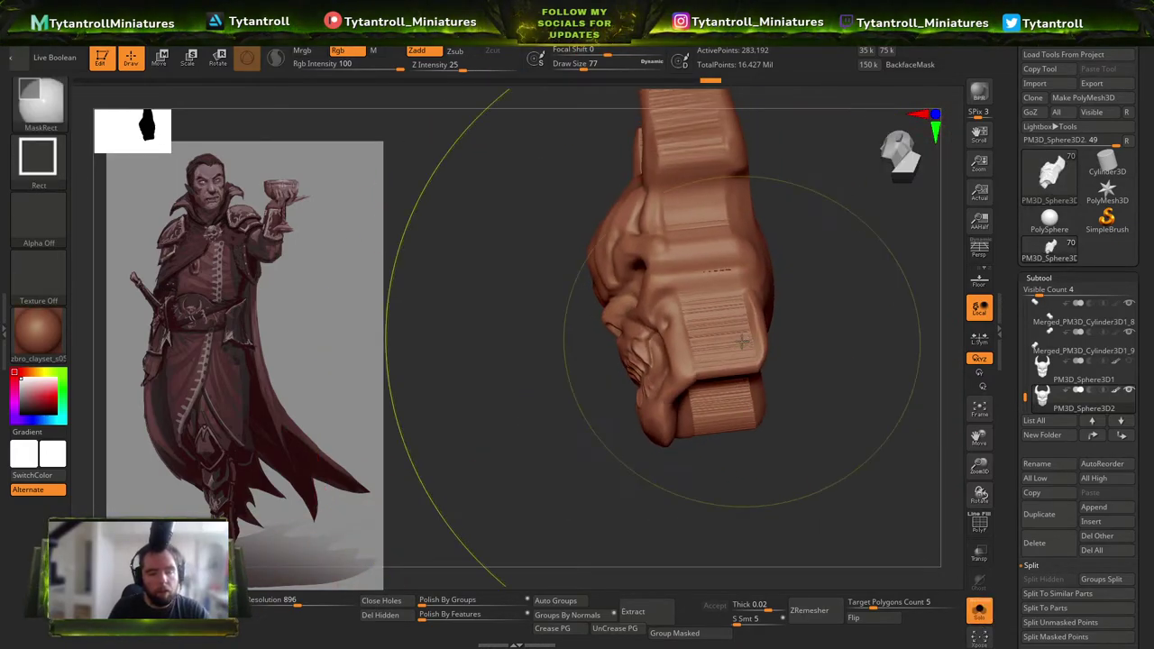
pyautogui.moveTo(721, 360); pyautogui.dragTo(703, 356, button='right')
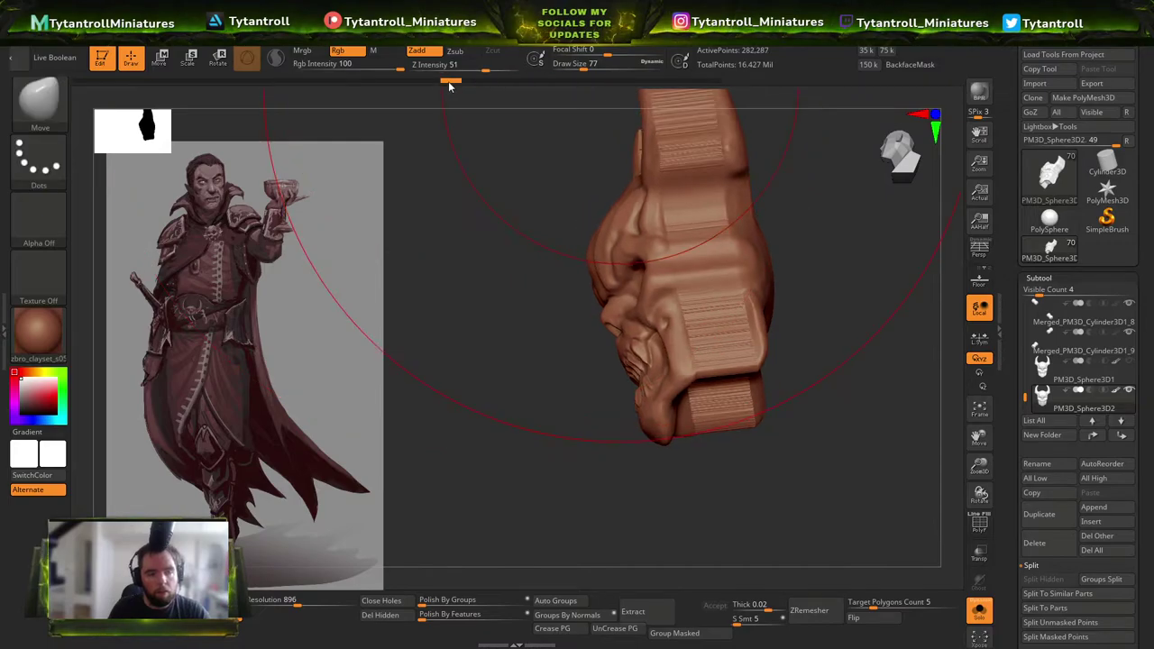
pyautogui.moveTo(360, 91); pyautogui.dragTo(348, 90, button='right')
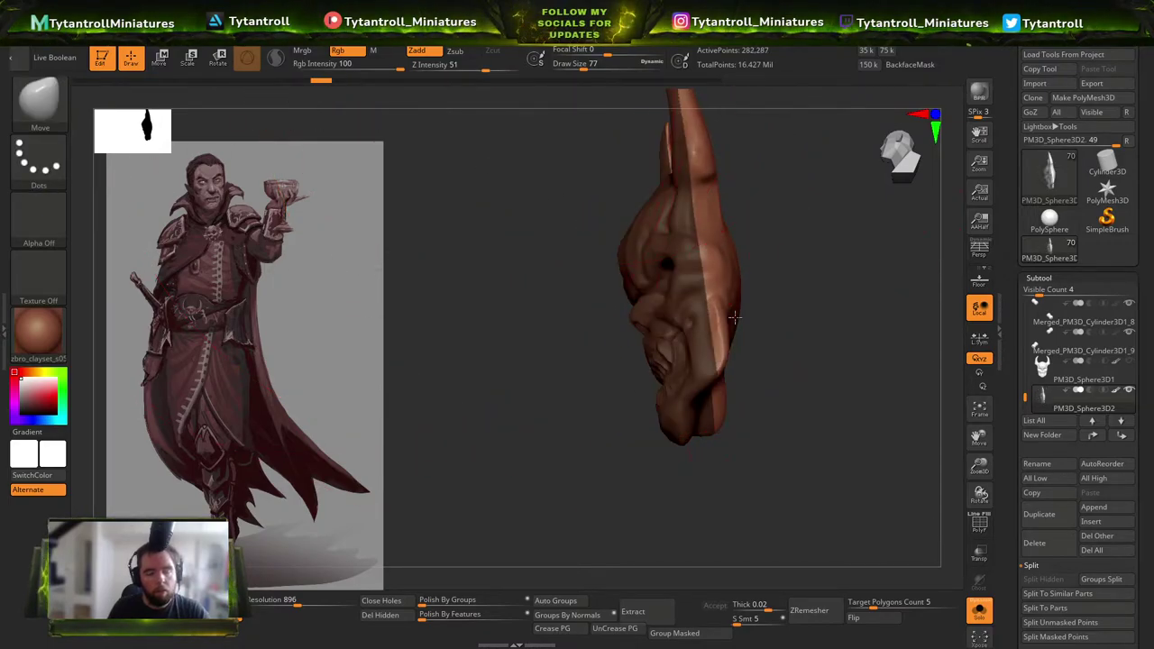
# Blur the mask on the back of the skull's jaw to soften its edge.
pyautogui.moveTo(316, 101); pyautogui.dragTo(342, 101, button='right')
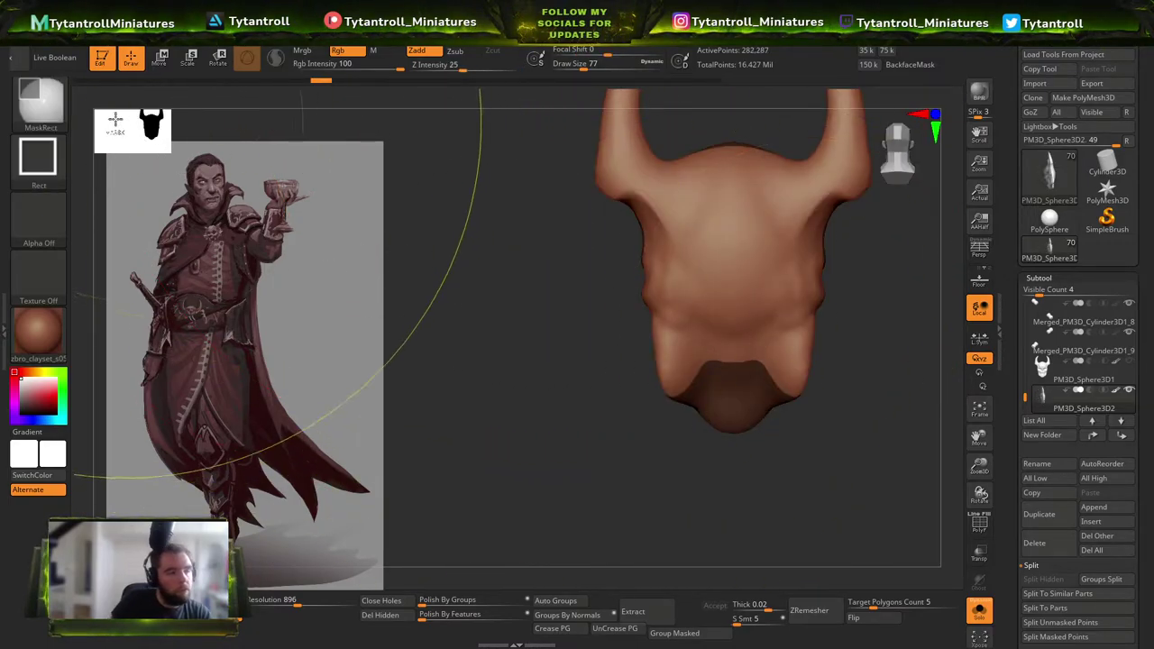
pyautogui.press('b')
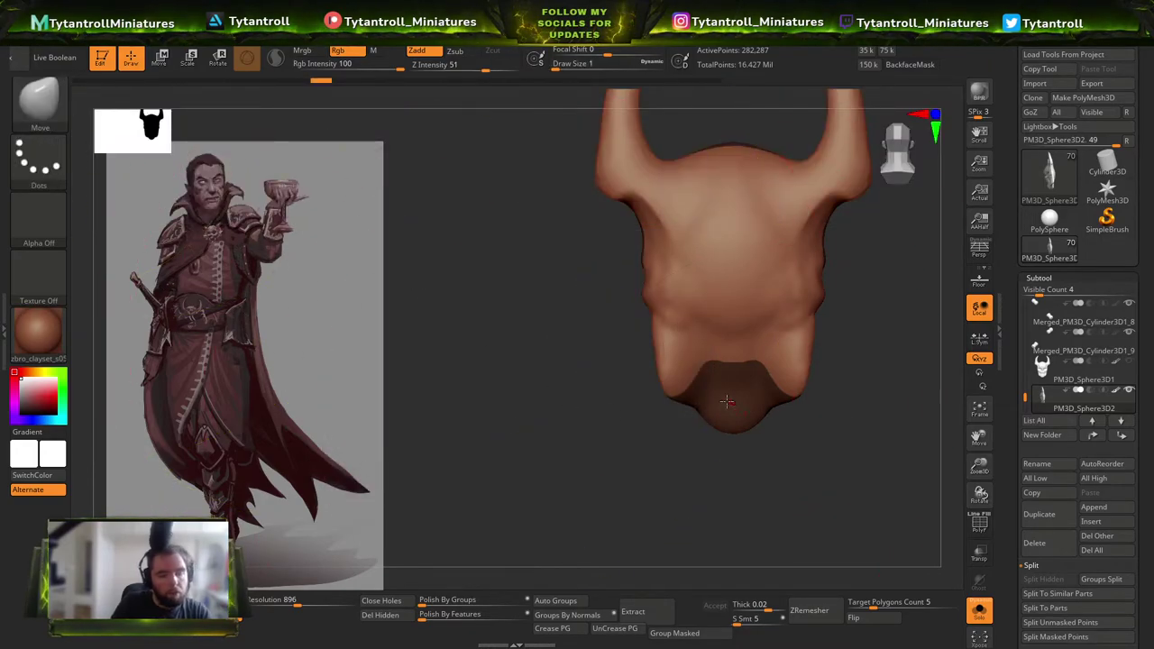
pyautogui.keyDown('ctrl'); pyautogui.click(712, 379); pyautogui.keyUp('ctrl')
pyautogui.keyDown('ctrl'); pyautogui.click(712, 379); pyautogui.keyUp('ctrl')
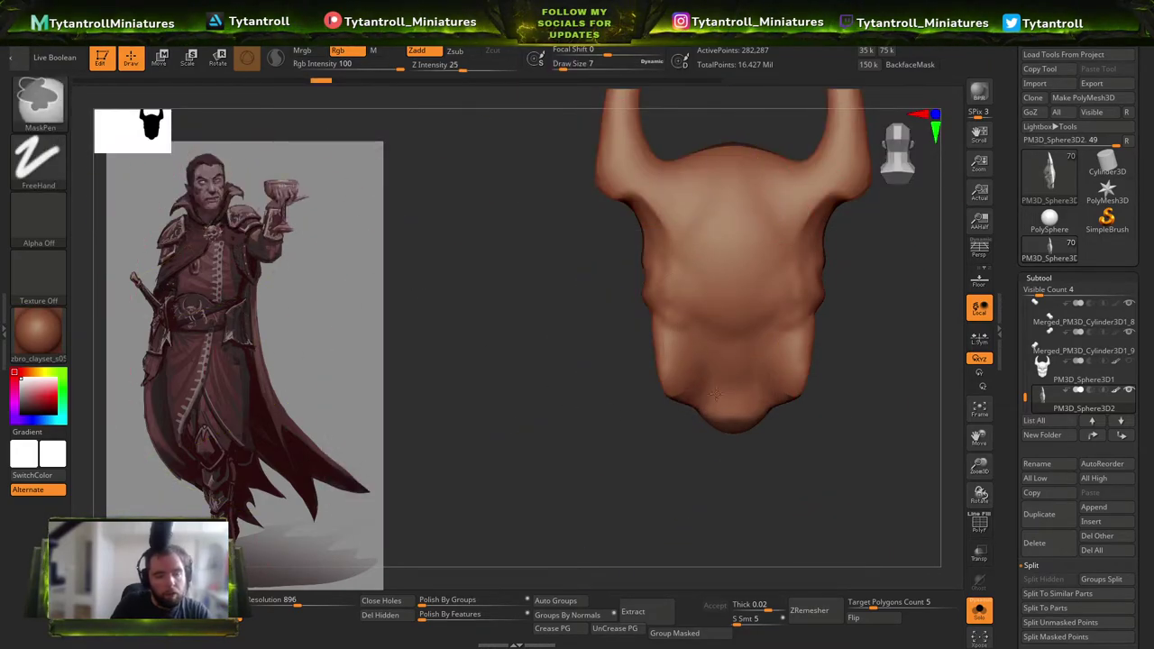
# Turn on backface masking and extend the mask over the skull's cheek, jaw and chin.
pyautogui.moveTo(653, 482); pyautogui.dragTo(752, 468)
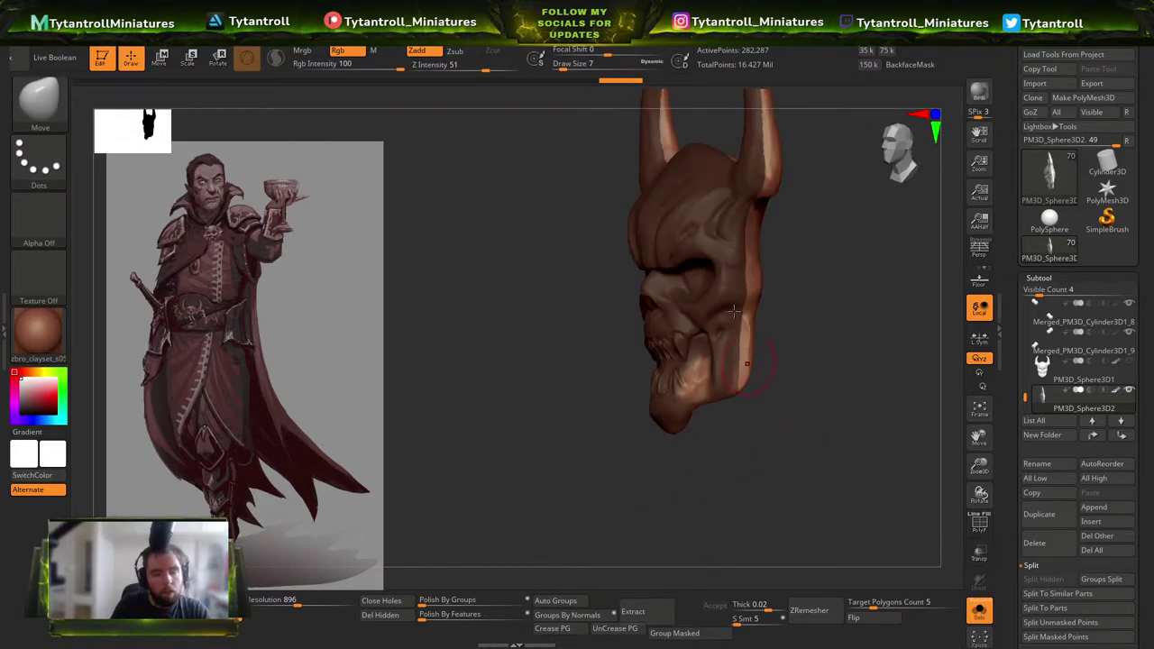
pyautogui.click(912, 65)
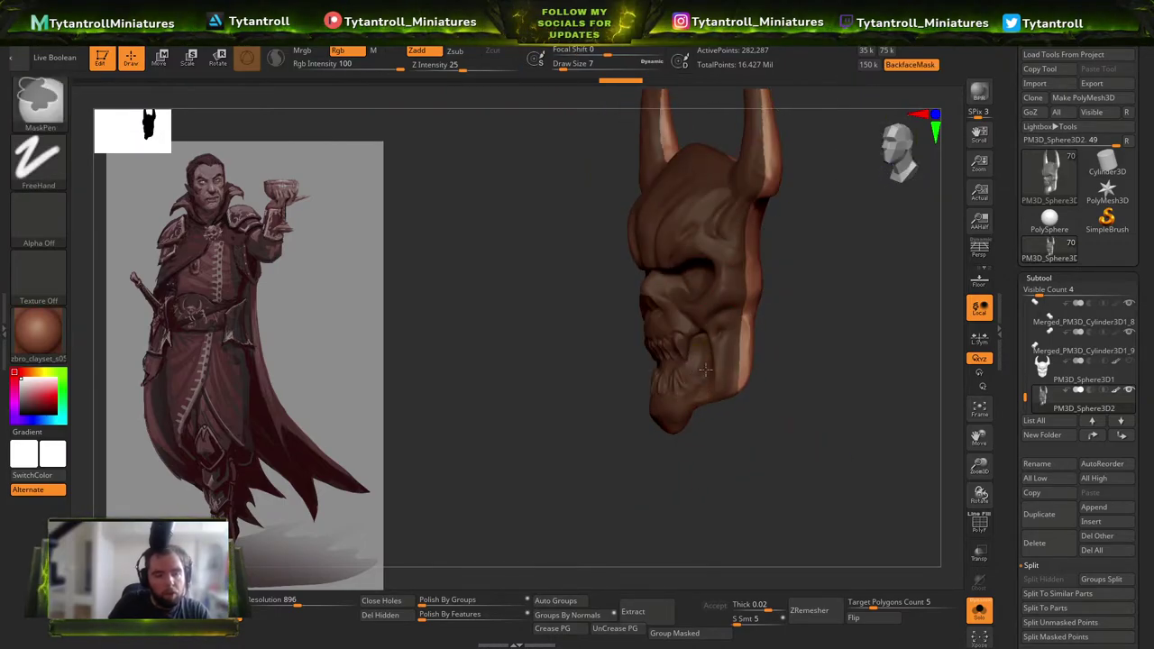
pyautogui.keyDown('shift'); pyautogui.moveTo(691, 373); pyautogui.dragTo(661, 342); pyautogui.keyUp('shift')
pyautogui.moveTo(649, 464)
pyautogui.mouseDown()
pyautogui.moveTo(564, 397)
pyautogui.moveTo(631, 408)
pyautogui.moveTo(621, 357)
pyautogui.moveTo(630, 275)
pyautogui.mouseUp()
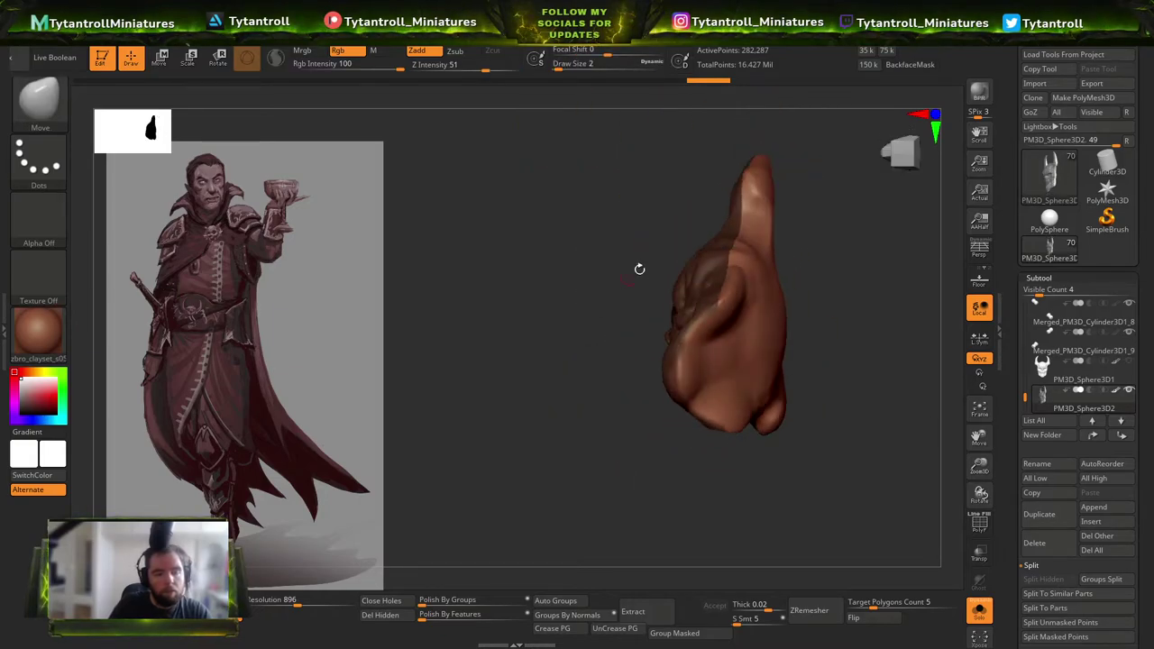
pyautogui.press('ctrl')
pyautogui.moveTo(816, 397)
pyautogui.mouseDown()
pyautogui.moveTo(875, 404)
pyautogui.moveTo(806, 489)
pyautogui.mouseUp()
# Try to pull the unmasked back of the skull and horns backward with the move gizmo.
pyautogui.press('w')
pyautogui.keyDown('ctrl'); pyautogui.click(530, 305); pyautogui.keyUp('ctrl')
pyautogui.moveTo(552, 262); pyautogui.dragTo(618, 263)
pyautogui.moveTo(694, 487)
pyautogui.mouseDown()
pyautogui.moveTo(774, 478)
pyautogui.moveTo(716, 477)
pyautogui.mouseUp()
pyautogui.moveTo(650, 262); pyautogui.dragTo(703, 283)
pyautogui.keyDown('alt'); pyautogui.moveTo(806, 350); pyautogui.dragTo(825, 418); pyautogui.keyUp('alt')
pyautogui.moveTo(825, 418); pyautogui.dragTo(882, 432)
pyautogui.moveTo(919, 518)
pyautogui.mouseDown()
pyautogui.moveTo(883, 481)
pyautogui.moveTo(938, 552)
pyautogui.mouseUp()
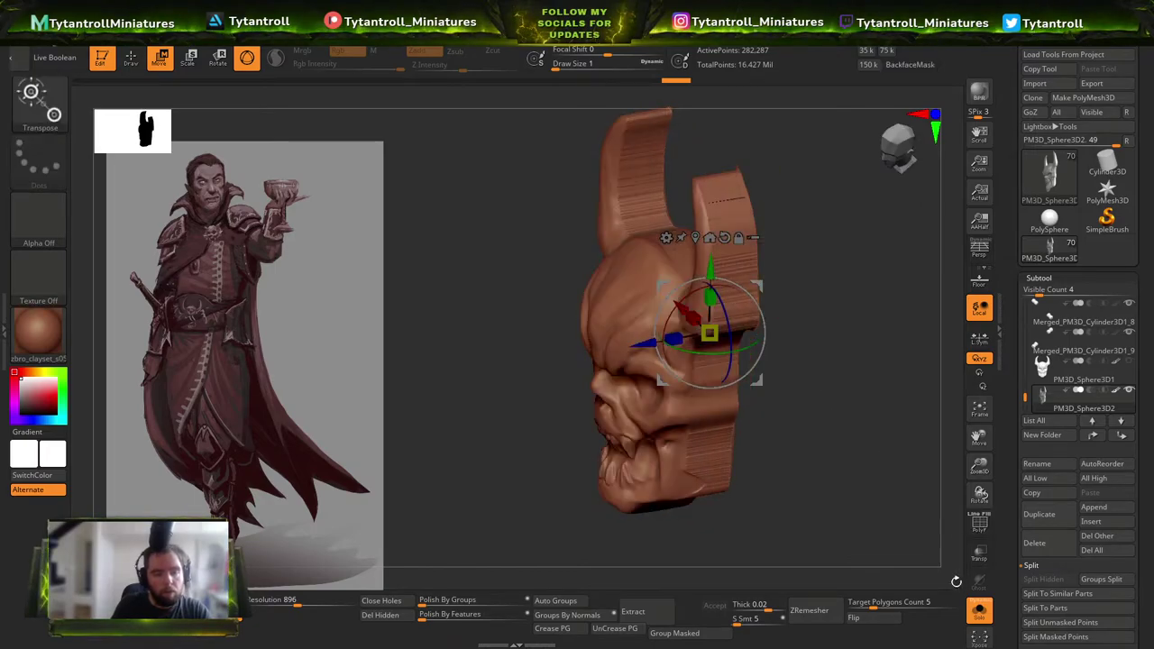
pyautogui.moveTo(891, 485); pyautogui.dragTo(913, 471)
pyautogui.hotkey('ctrl', 'z')
pyautogui.hotkey('ctrl', 'z')
pyautogui.hotkey('ctrl', 'z')
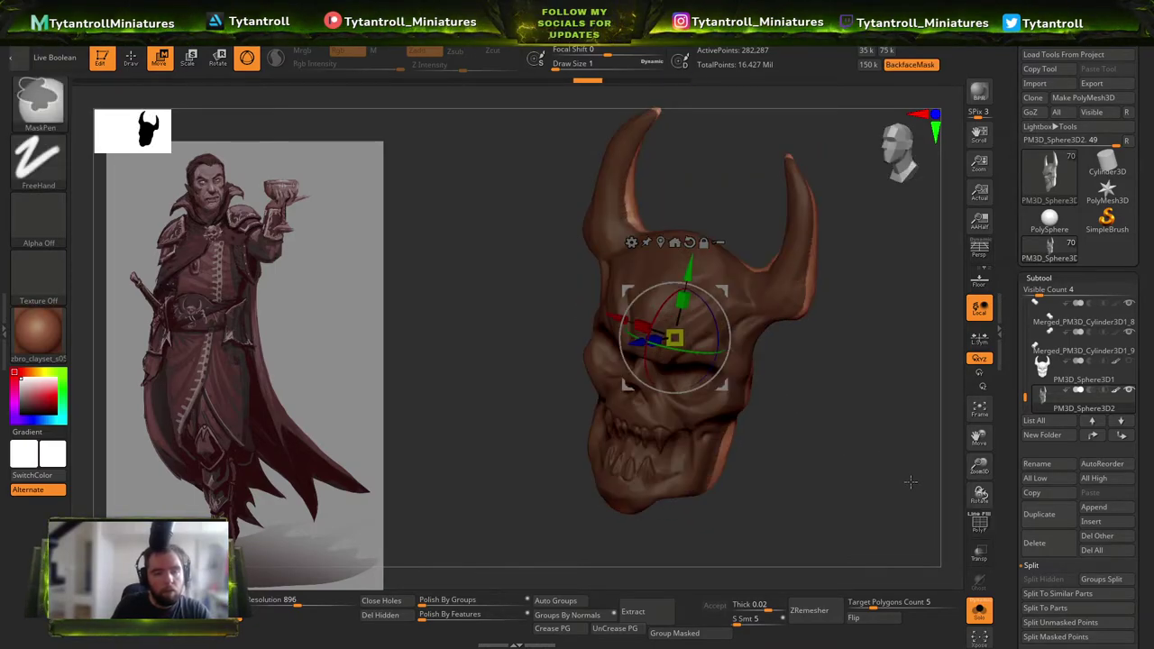
# Reset the gizmo's mesh orientation and shift the unmasked rear half of the skull slightly backward.
pyautogui.moveTo(881, 412)
pyautogui.mouseDown()
pyautogui.moveTo(850, 270)
pyautogui.moveTo(827, 353)
pyautogui.mouseUp()
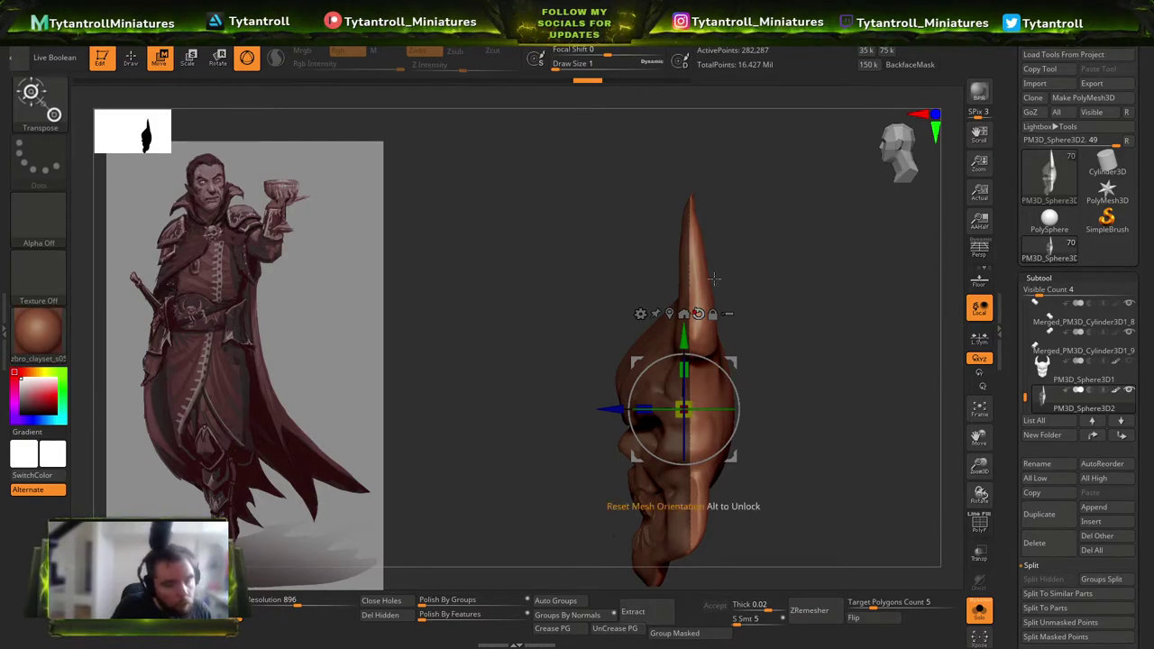
pyautogui.moveTo(615, 409); pyautogui.dragTo(635, 409)
pyautogui.moveTo(433, 347); pyautogui.dragTo(541, 326)
# Flatten the back of the horn tips with the TrimDynamic brush at draw sizes 4 and 7.
pyautogui.press('b')
pyautogui.press('t')
pyautogui.press('d')
pyautogui.press('s')
pyautogui.click(569, 267)
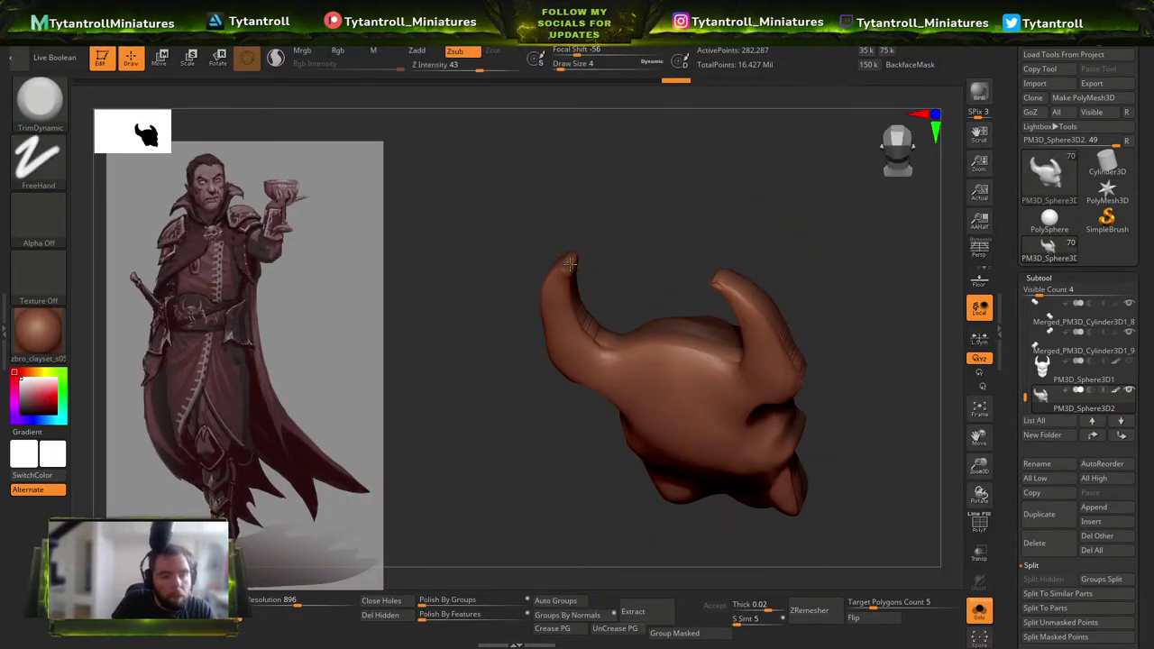
pyautogui.moveTo(605, 249); pyautogui.dragTo(577, 281)
pyautogui.press('s')
pyautogui.click(573, 288)
# Leave solo mode and frame the skull in place on the full figure.
pyautogui.moveTo(504, 361)
pyautogui.mouseDown()
pyautogui.moveTo(587, 265)
pyautogui.moveTo(857, 361)
pyautogui.mouseUp()
pyautogui.click(979, 610)
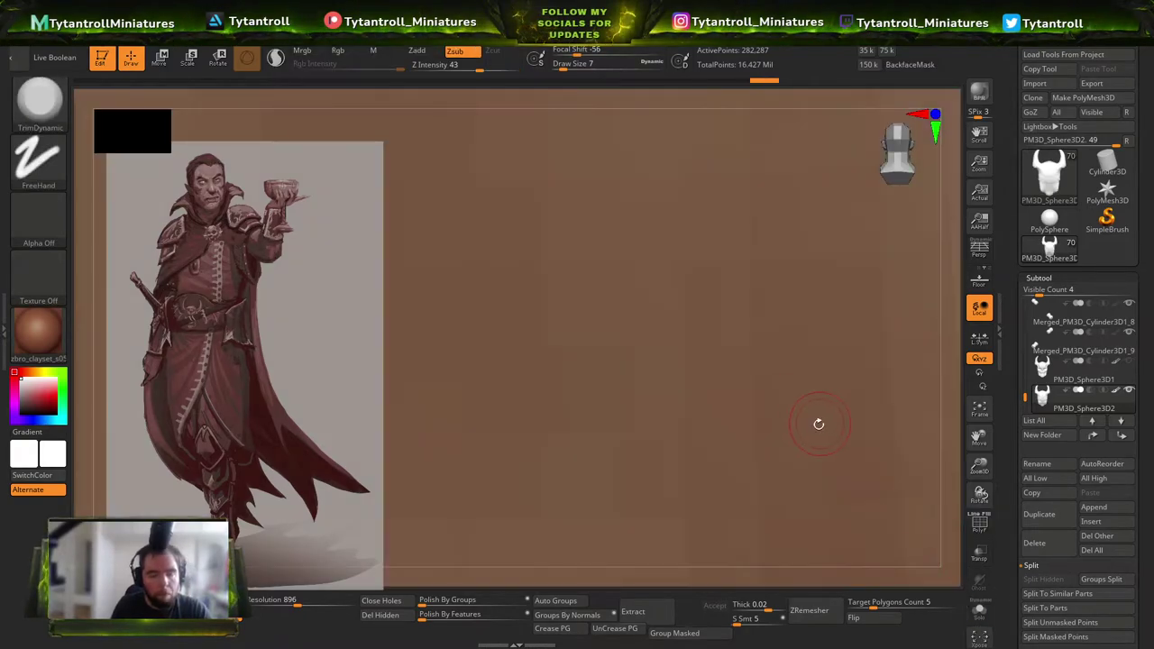
pyautogui.press('f')
pyautogui.moveTo(805, 417); pyautogui.dragTo(858, 424)
pyautogui.moveTo(624, 218)
pyautogui.keyDown('ctrl'); pyautogui.mouseDown(button='right')
pyautogui.moveTo(638, 359)
pyautogui.moveTo(685, 396)
pyautogui.mouseUp(button='right'); pyautogui.keyUp('ctrl')
pyautogui.rightClick(692, 396)
# Adjust the belt plate at the waist with the Move brush.
pyautogui.press('b')
pyautogui.press('m')
pyautogui.press('v')
pyautogui.moveTo(575, 311); pyautogui.dragTo(570, 282)
pyautogui.moveTo(571, 299)
pyautogui.mouseDown(button='right')
pyautogui.moveTo(637, 363)
pyautogui.moveTo(613, 285)
pyautogui.mouseUp(button='right')
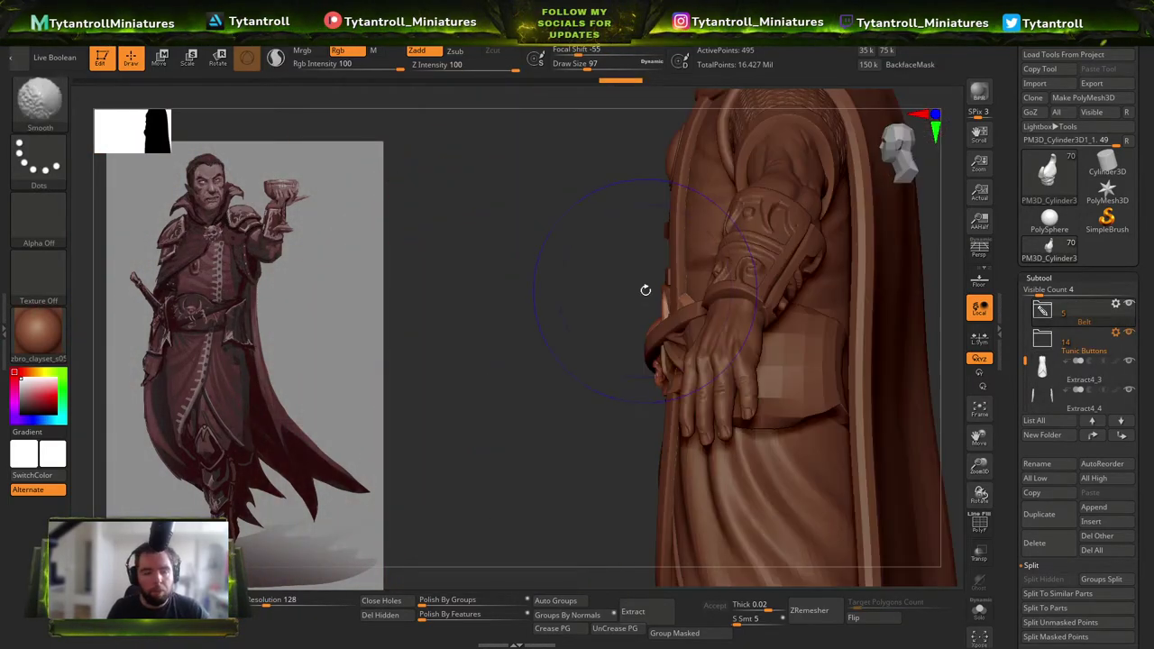
# Hide the two flared pieces hanging at the sides of the belt.
pyautogui.moveTo(646, 290); pyautogui.dragTo(726, 293, button='right')
pyautogui.moveTo(725, 294)
pyautogui.keyDown('ctrl'); pyautogui.mouseDown(button='right')
pyautogui.moveTo(726, 236)
pyautogui.moveTo(776, 351)
pyautogui.moveTo(736, 397)
pyautogui.moveTo(726, 370)
pyautogui.moveTo(737, 364)
pyautogui.mouseUp(button='right'); pyautogui.keyUp('ctrl')
pyautogui.keyDown('alt'); pyautogui.click(726, 394); pyautogui.keyUp('alt')
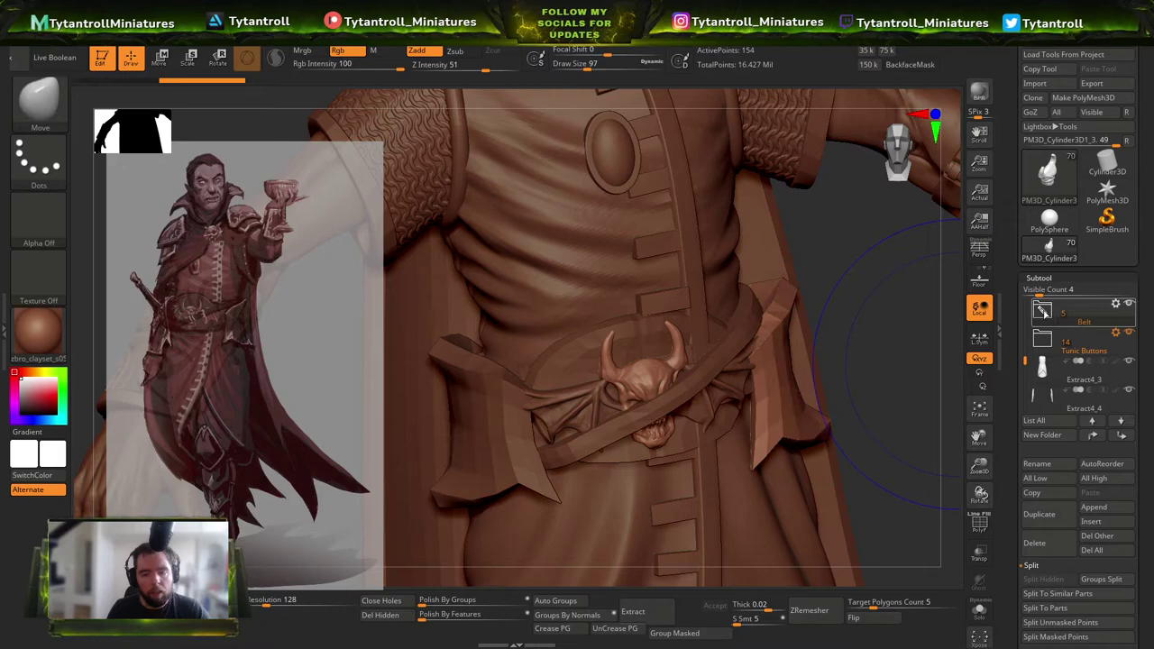
pyautogui.click(1050, 397)
pyautogui.keyDown('alt'); pyautogui.click(502, 395); pyautogui.keyUp('alt')
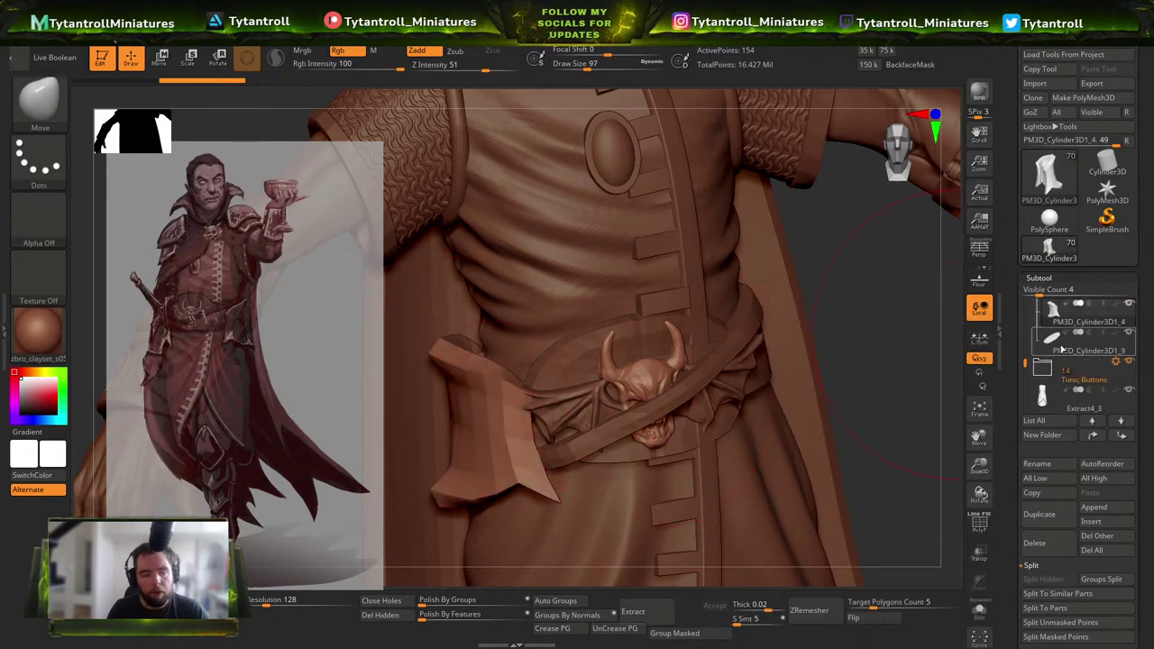
pyautogui.click(1129, 305)
# Select the diagonal strap crossing the skull and fit it around the waist with the Move brush, starting at draw size 145.
pyautogui.keyDown('alt'); pyautogui.click(729, 341); pyautogui.keyUp('alt')
pyautogui.moveTo(831, 357); pyautogui.dragTo(779, 365, button='right')
pyautogui.keyDown('alt'); pyautogui.click(726, 333); pyautogui.keyUp('alt')
pyautogui.keyDown('alt'); pyautogui.click(695, 346); pyautogui.keyUp('alt')
pyautogui.moveTo(577, 379); pyautogui.dragTo(540, 405, button='right')
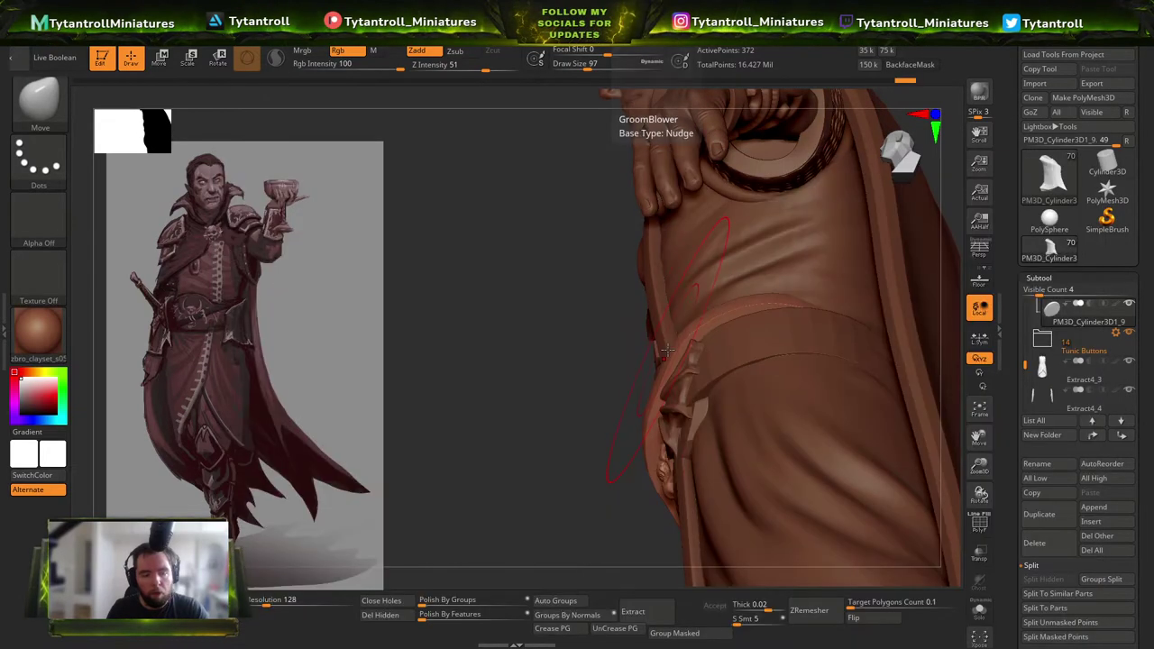
pyautogui.press('s')
pyautogui.moveTo(668, 352); pyautogui.dragTo(675, 351)
pyautogui.moveTo(675, 351); pyautogui.dragTo(833, 302, button='right')
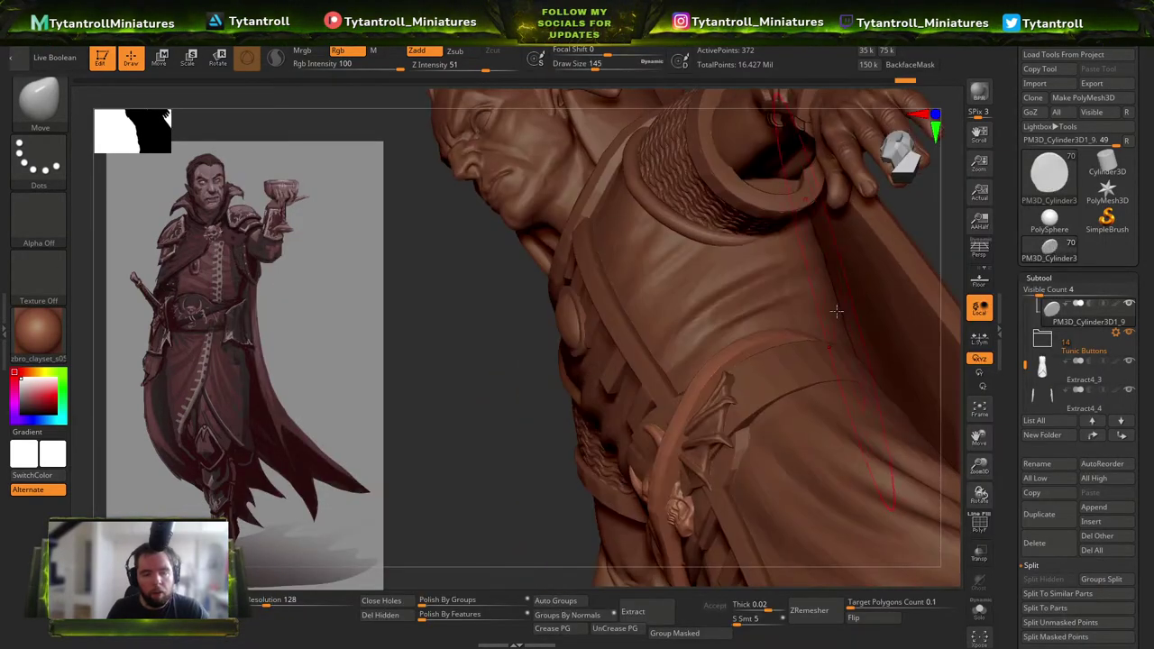
pyautogui.moveTo(887, 347)
pyautogui.mouseDown(button='right')
pyautogui.moveTo(867, 370)
pyautogui.moveTo(718, 421)
pyautogui.moveTo(622, 431)
pyautogui.mouseUp(button='right')
pyautogui.press('s')
pyautogui.moveTo(480, 456); pyautogui.dragTo(486, 456)
pyautogui.moveTo(586, 426); pyautogui.dragTo(507, 404)
# Refine the diagonal strap's fit over the hip with the Move brush at draw size 80.
pyautogui.moveTo(514, 405)
pyautogui.mouseDown(button='right')
pyautogui.moveTo(559, 444)
pyautogui.moveTo(528, 464)
pyautogui.mouseUp(button='right')
pyautogui.press('s')
pyautogui.moveTo(526, 465); pyautogui.dragTo(530, 465)
pyautogui.moveTo(562, 456); pyautogui.dragTo(573, 444)
pyautogui.moveTo(572, 444); pyautogui.dragTo(501, 370, button='right')
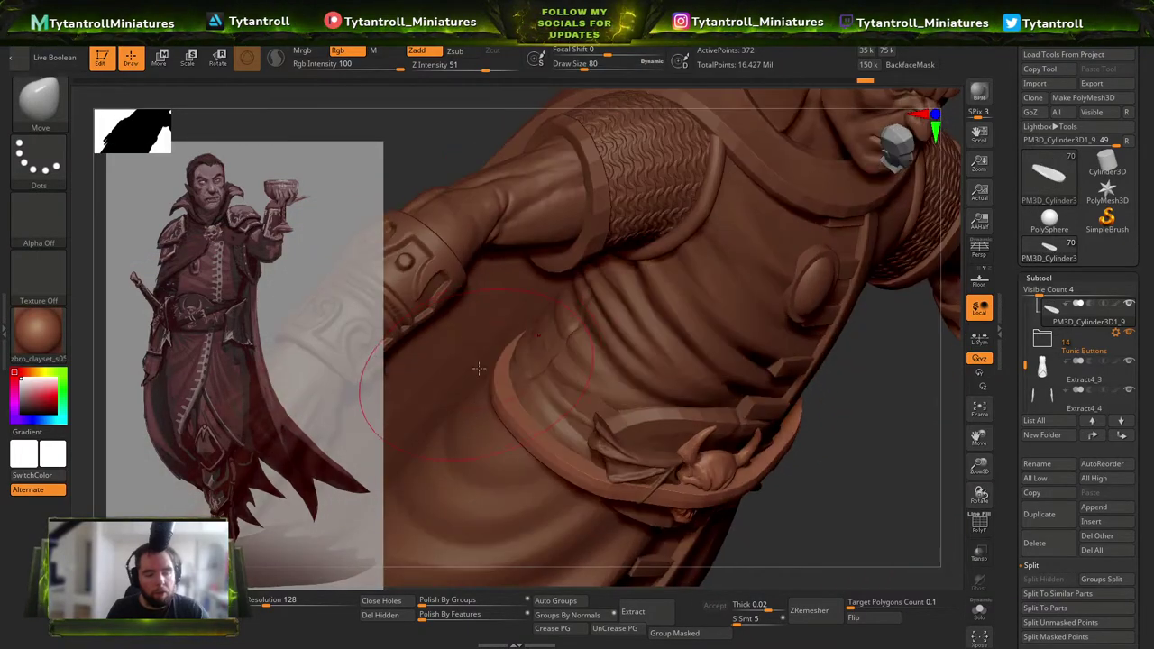
# Select the wide waist belt and nudge its side against the tunic with the Move brush at draw size 108.
pyautogui.keyDown('alt'); pyautogui.click(556, 389); pyautogui.keyUp('alt')
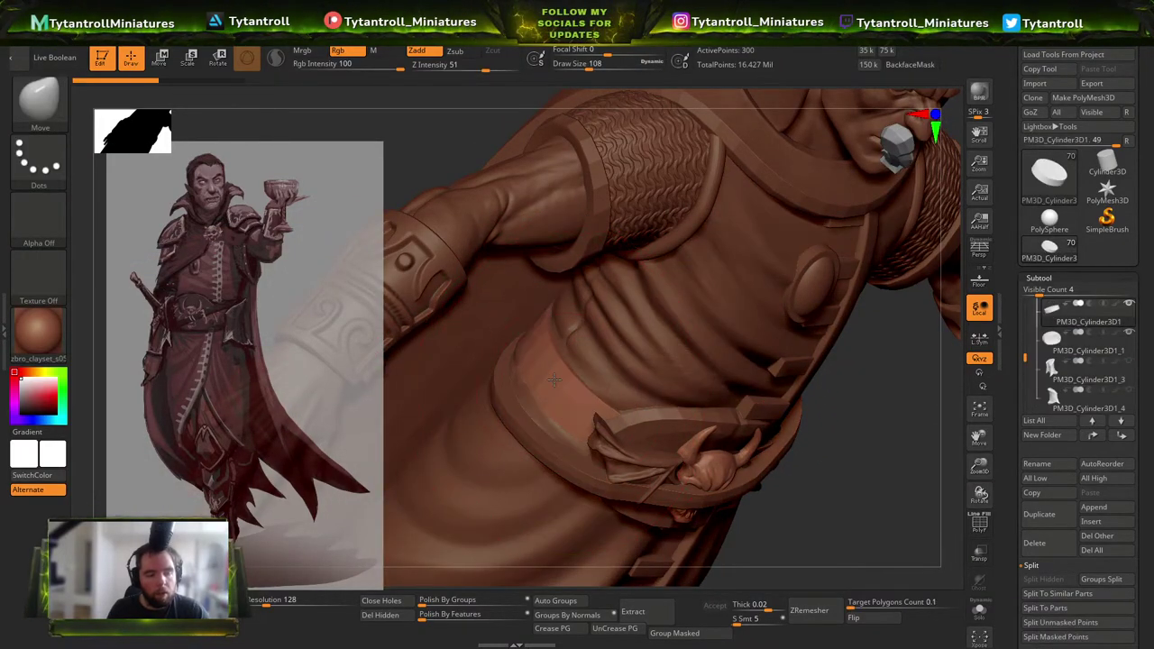
pyautogui.moveTo(520, 348); pyautogui.dragTo(519, 348)
pyautogui.moveTo(519, 348)
pyautogui.mouseDown(button='right')
pyautogui.moveTo(721, 342)
pyautogui.moveTo(790, 358)
pyautogui.mouseUp(button='right')
# Hide the cape to expose the back of the waist.
pyautogui.keyDown('ctrl'); pyautogui.moveTo(797, 416); pyautogui.dragTo(657, 399, button='right'); pyautogui.keyUp('ctrl')
pyautogui.keyDown('alt'); pyautogui.click(606, 375); pyautogui.keyUp('alt')
pyautogui.click(1129, 304)
# Fit the wide belt and the diagonal strap around the figure's back with the Move brush at draw size 234.
pyautogui.keyDown('alt'); pyautogui.click(646, 374); pyautogui.keyUp('alt')
pyautogui.keyDown('ctrl'); pyautogui.moveTo(514, 371); pyautogui.dragTo(506, 410, button='right'); pyautogui.keyUp('ctrl')
pyautogui.keyDown('alt'); pyautogui.click(498, 344); pyautogui.keyUp('alt')
pyautogui.moveTo(546, 318); pyautogui.dragTo(568, 302)
pyautogui.moveTo(580, 297); pyautogui.dragTo(535, 279, button='right')
pyautogui.keyDown('alt'); pyautogui.click(534, 280); pyautogui.keyUp('alt')
pyautogui.moveTo(572, 292); pyautogui.dragTo(606, 316)
pyautogui.keyDown('alt'); pyautogui.click(592, 312); pyautogui.keyUp('alt')
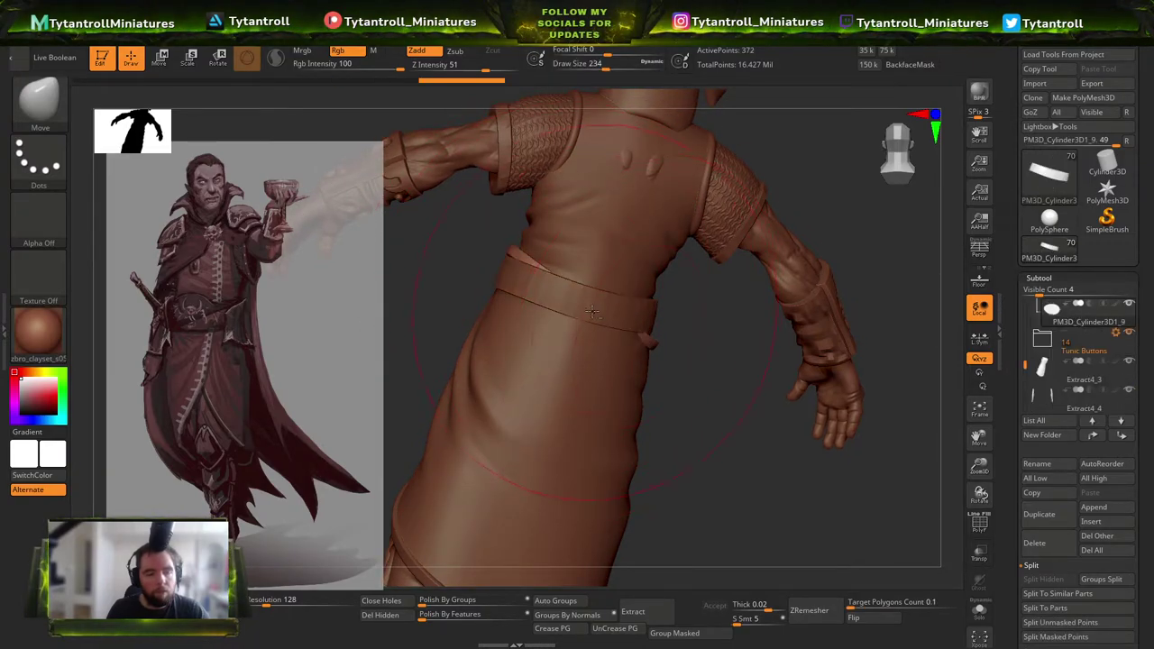
# Select the wide waist belt and adjust it at the hip with the Move brush at draw size 187.
pyautogui.moveTo(624, 305)
pyautogui.mouseDown(button='right')
pyautogui.moveTo(721, 338)
pyautogui.moveTo(626, 355)
pyautogui.moveTo(635, 316)
pyautogui.mouseUp(button='right')
pyautogui.keyDown('alt'); pyautogui.click(635, 315); pyautogui.keyUp('alt')
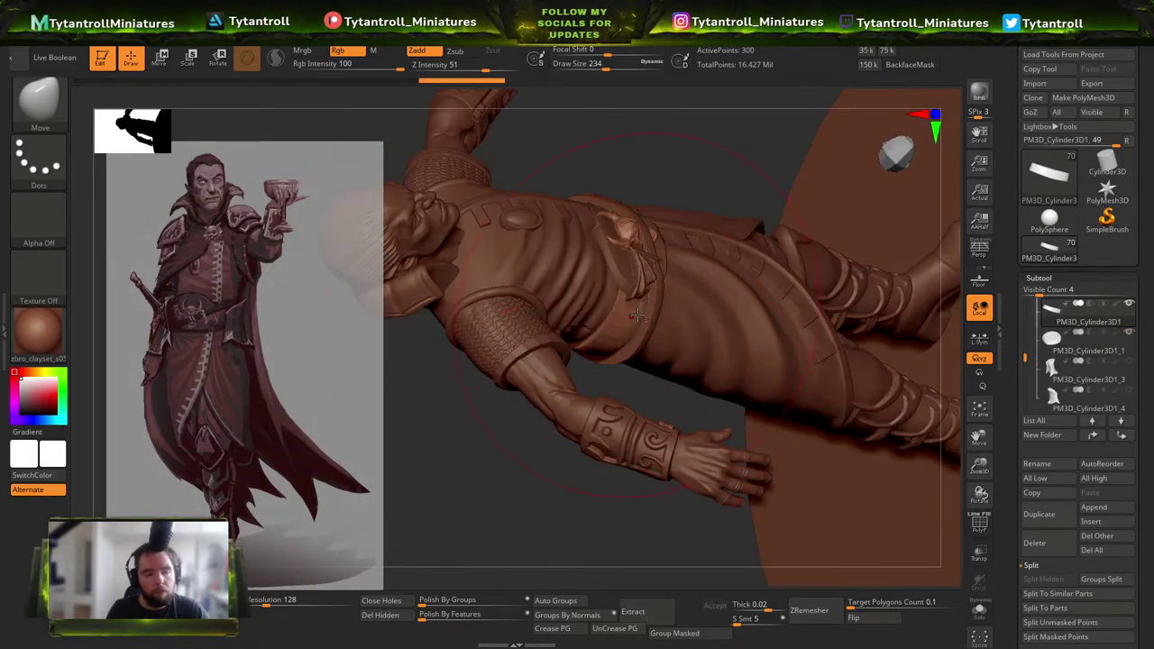
pyautogui.keyDown('alt'); pyautogui.click(641, 315); pyautogui.keyUp('alt')
pyautogui.keyDown('alt'); pyautogui.click(638, 321); pyautogui.keyUp('alt')
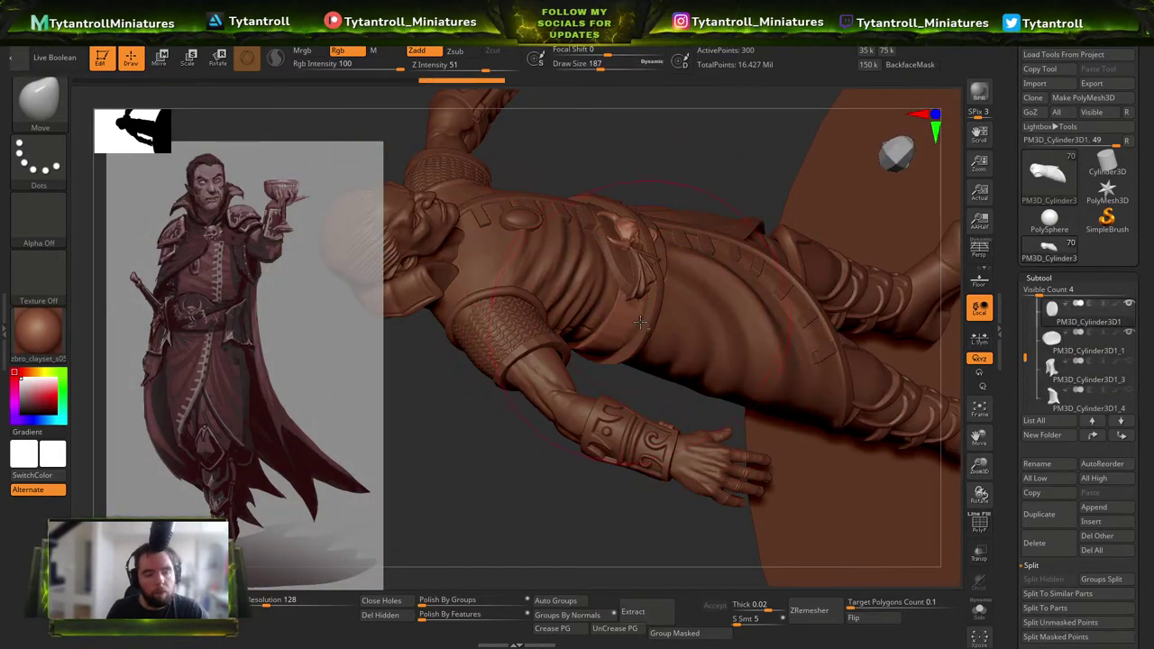
# Select the thin diagonal strap crossing the belt buckle and reduce the Move brush size to 74.
pyautogui.moveTo(648, 322); pyautogui.dragTo(635, 320, button='right')
pyautogui.moveTo(660, 236); pyautogui.dragTo(739, 290, button='right')
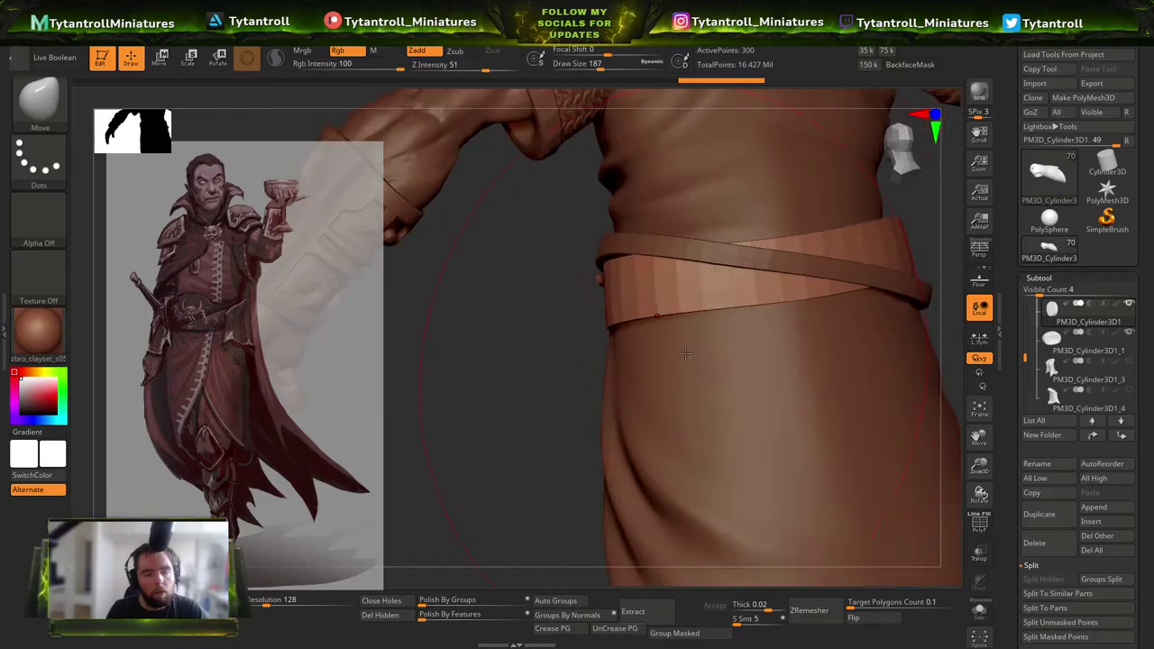
pyautogui.keyDown('alt'); pyautogui.click(762, 254); pyautogui.keyUp('alt')
pyautogui.moveTo(760, 252)
pyautogui.mouseDown(button='right')
pyautogui.moveTo(622, 322)
pyautogui.moveTo(670, 360)
pyautogui.mouseUp(button='right')
pyautogui.press('s')
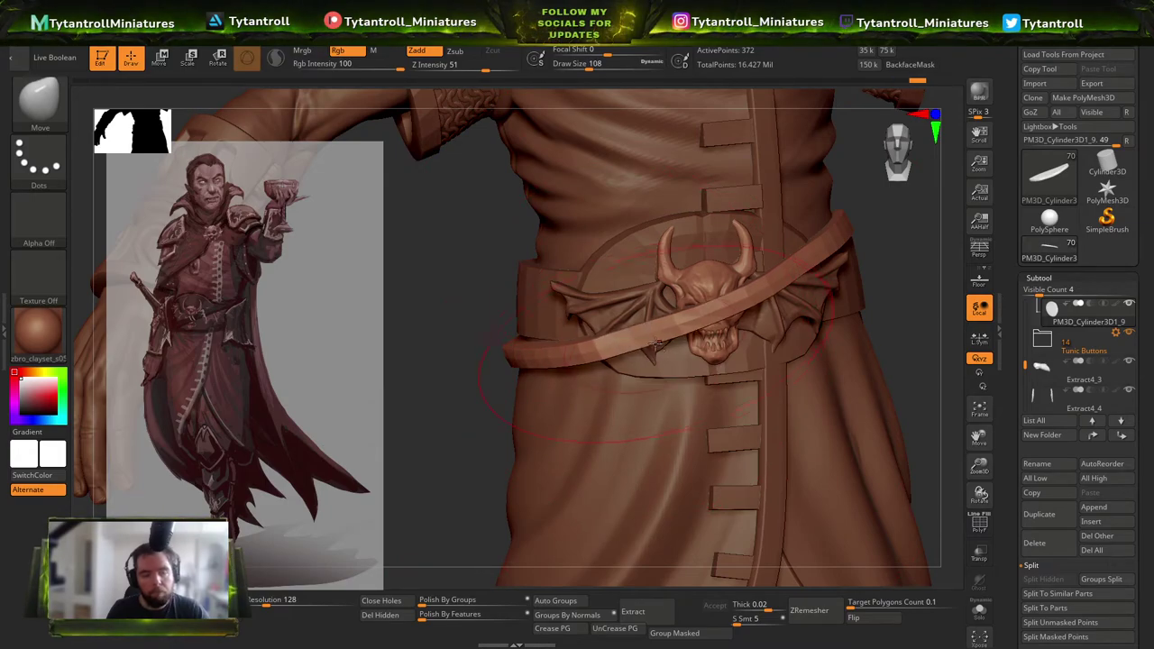
pyautogui.moveTo(725, 331); pyautogui.dragTo(741, 416, button='right')
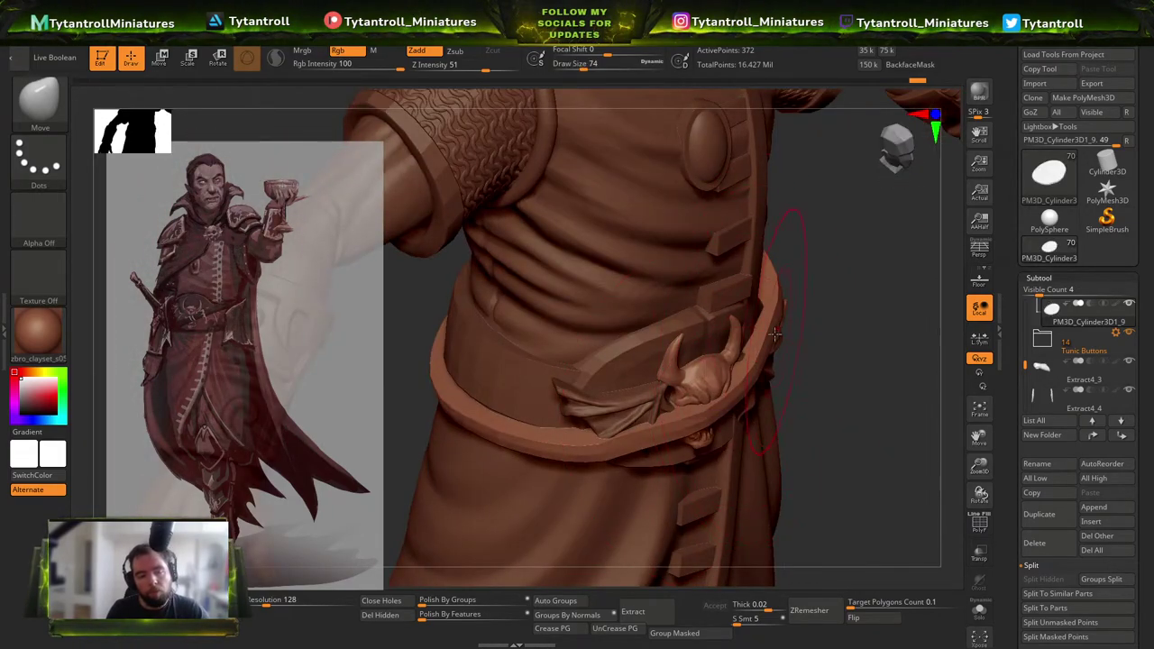
pyautogui.moveTo(836, 291); pyautogui.dragTo(814, 270, button='right')
pyautogui.keyDown('ctrl'); pyautogui.moveTo(901, 311); pyautogui.dragTo(839, 162, button='right'); pyautogui.keyUp('ctrl')
pyautogui.moveTo(838, 163); pyautogui.dragTo(750, 415, button='right')
# Select the oval plate behind the demon-skull buckle and choose the SnakeHook brush with a draw size of 41.
pyautogui.moveTo(749, 414)
pyautogui.keyDown('alt'); pyautogui.mouseDown(button='right')
pyautogui.moveTo(607, 345)
pyautogui.moveTo(783, 384)
pyautogui.moveTo(596, 314)
pyautogui.mouseUp(button='right'); pyautogui.keyUp('alt')
pyautogui.keyDown('alt'); pyautogui.click(581, 264); pyautogui.keyUp('alt')
pyautogui.keyDown('ctrl'); pyautogui.moveTo(584, 270); pyautogui.dragTo(712, 347, button='right'); pyautogui.keyUp('ctrl')
pyautogui.moveTo(712, 347)
pyautogui.mouseDown(button='right')
pyautogui.moveTo(609, 337)
pyautogui.moveTo(676, 330)
pyautogui.moveTo(721, 354)
pyautogui.moveTo(686, 352)
pyautogui.moveTo(634, 277)
pyautogui.moveTo(548, 360)
pyautogui.moveTo(577, 359)
pyautogui.moveTo(602, 326)
pyautogui.mouseUp(button='right')
pyautogui.keyDown('alt'); pyautogui.click(687, 349); pyautogui.keyUp('alt')
pyautogui.keyDown('alt'); pyautogui.click(681, 353); pyautogui.keyUp('alt')
pyautogui.keyDown('alt'); pyautogui.click(680, 359); pyautogui.keyUp('alt')
pyautogui.moveTo(603, 327)
pyautogui.keyDown('shift'); pyautogui.mouseDown(button='right')
pyautogui.moveTo(627, 325)
pyautogui.moveTo(617, 351)
pyautogui.mouseUp(button='right'); pyautogui.keyUp('shift')
pyautogui.press('b')
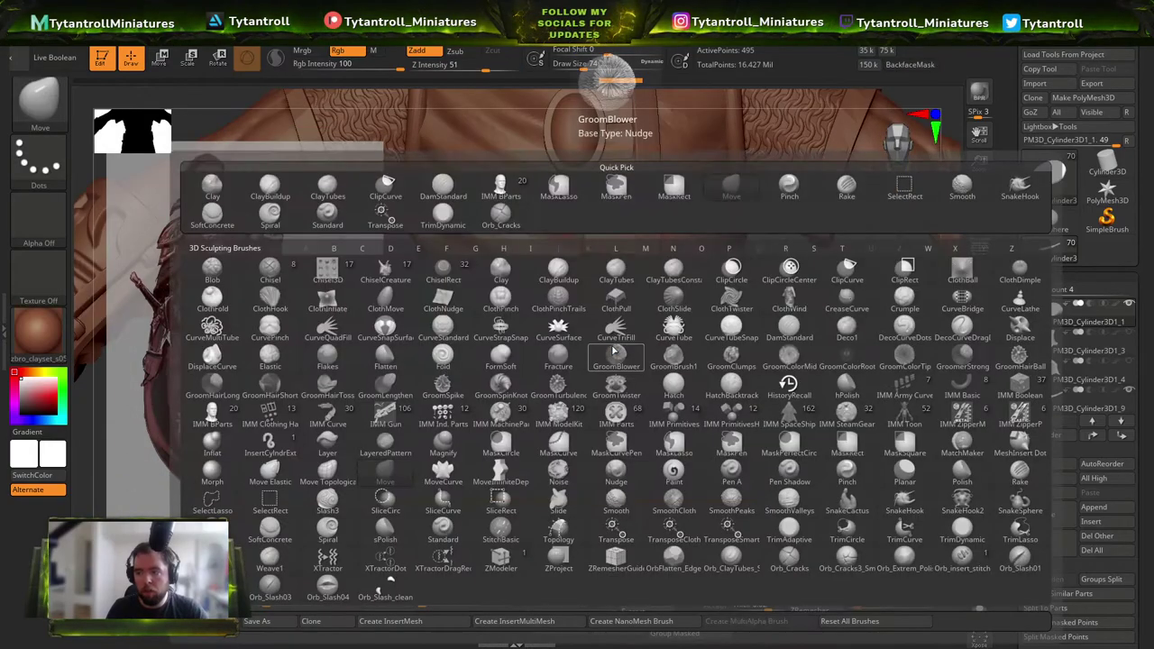
pyautogui.press('s')
pyautogui.press('h')
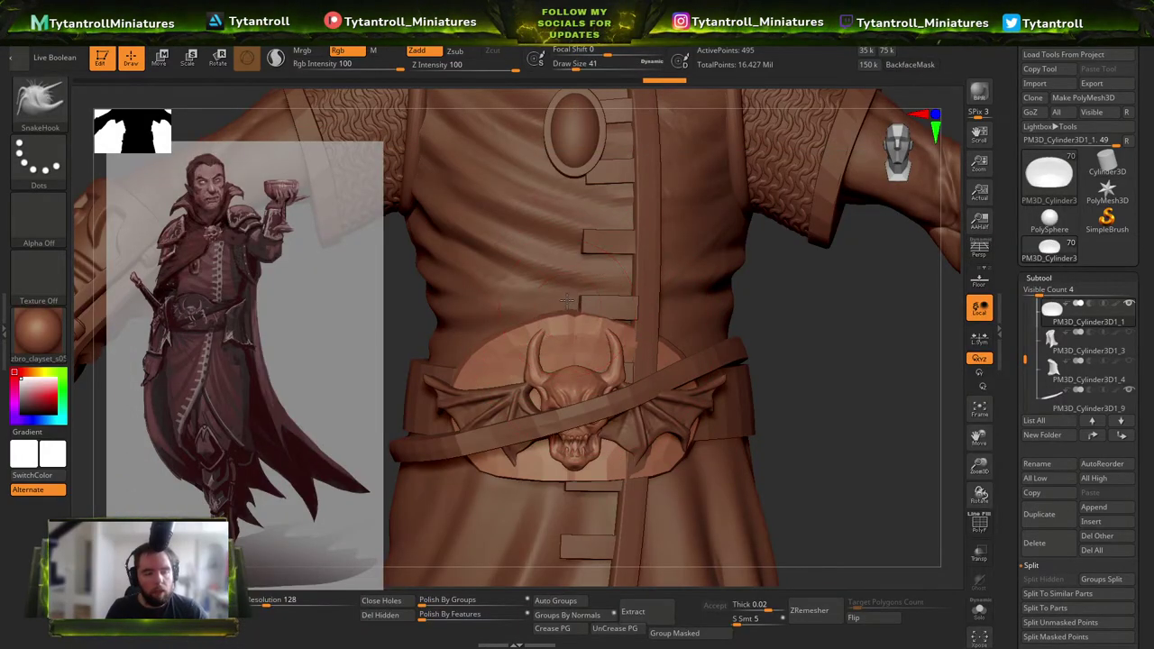
# Append a cube as a new subtool and scale it down beside the belt buckle's wing tip.
pyautogui.moveTo(532, 322); pyautogui.dragTo(793, 401, button='right')
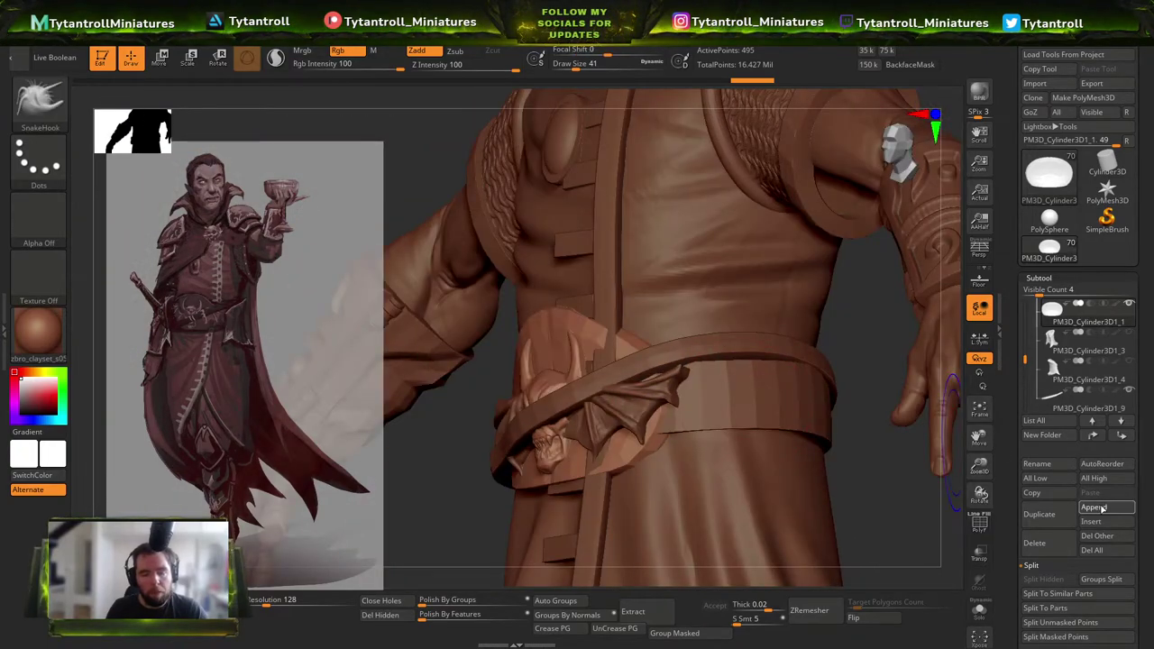
pyautogui.click(1102, 507)
pyautogui.click(642, 453)
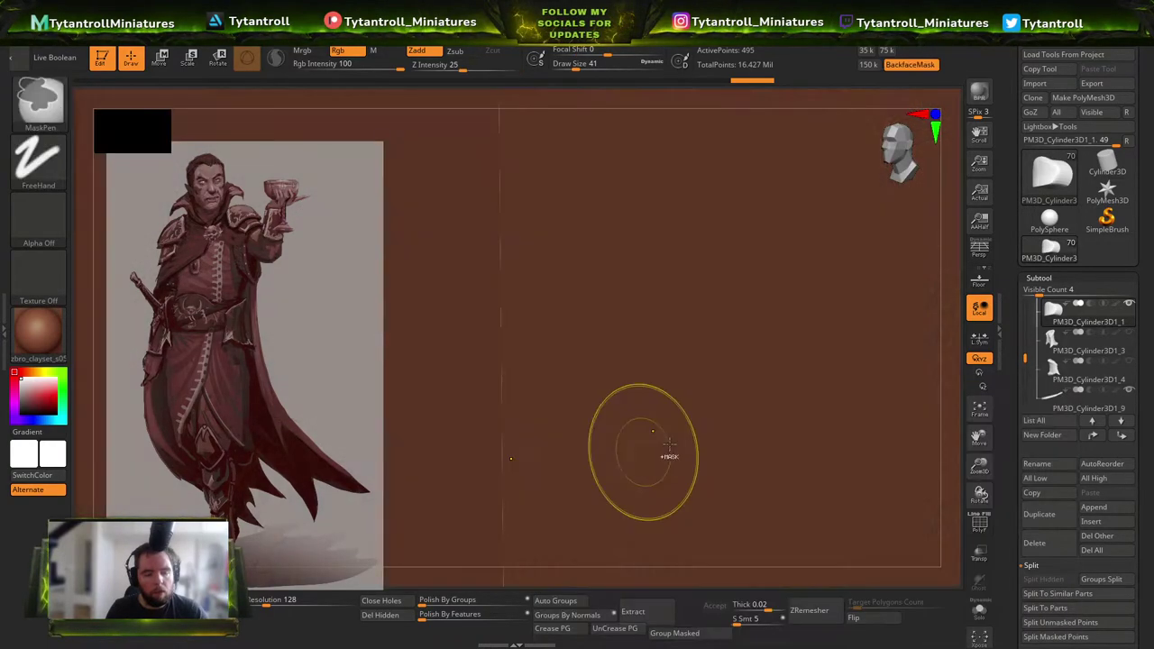
pyautogui.press('r')
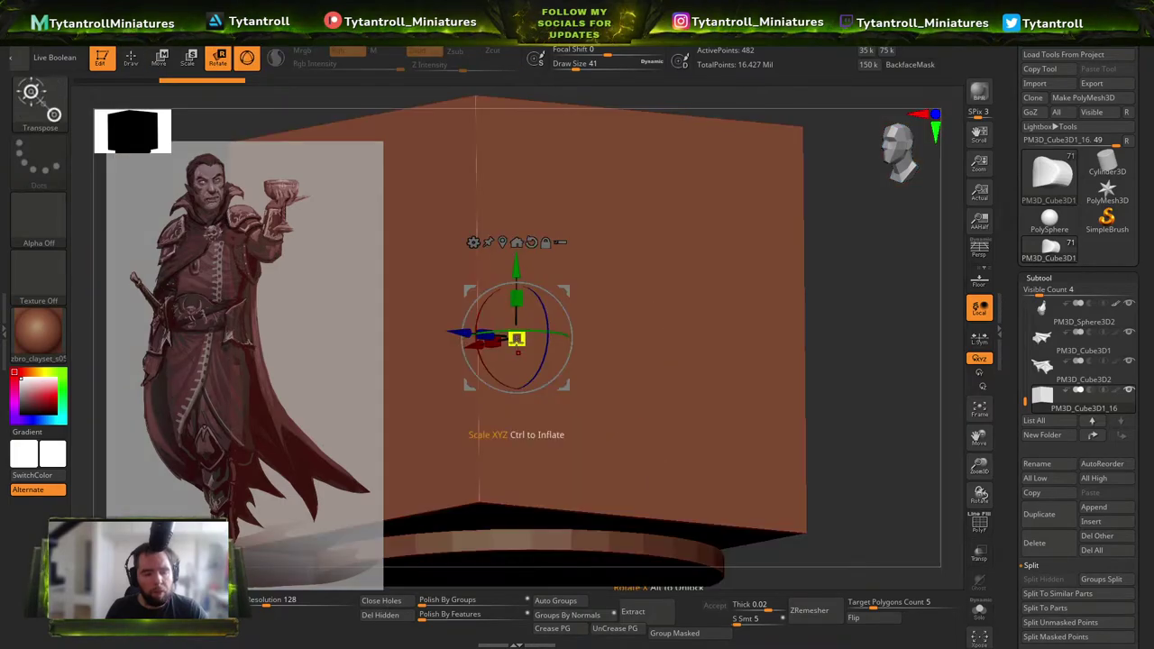
pyautogui.moveTo(515, 338); pyautogui.dragTo(231, 342)
pyautogui.moveTo(379, 322); pyautogui.dragTo(662, 216)
pyautogui.moveTo(588, 327); pyautogui.dragTo(689, 255)
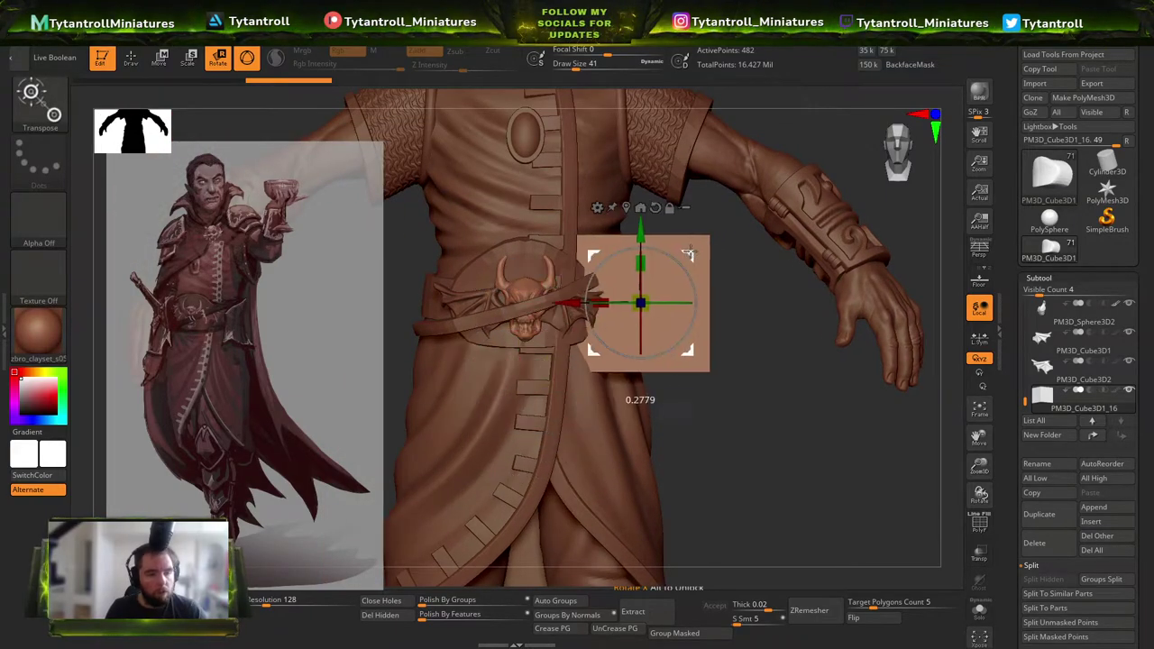
pyautogui.moveTo(667, 303); pyautogui.dragTo(573, 296)
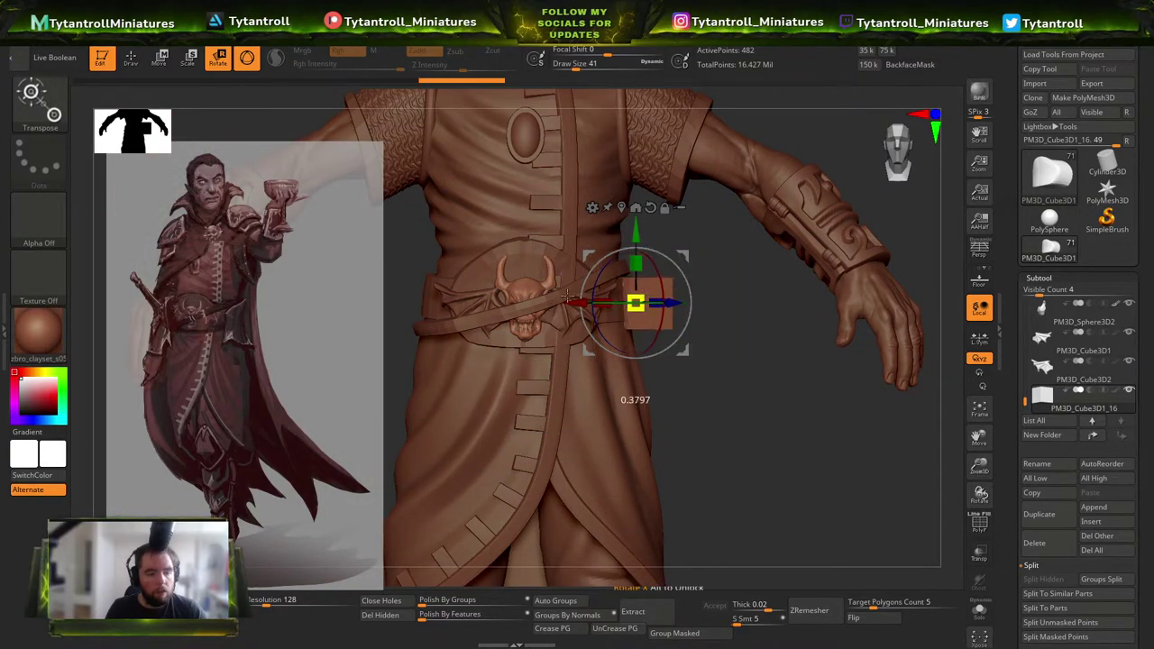
# Shrink the cube further and fit it as a flat block against the belt behind the wing tip.
pyautogui.keyDown('alt'); pyautogui.moveTo(755, 302); pyautogui.dragTo(721, 350); pyautogui.keyUp('alt')
pyautogui.moveTo(678, 265); pyautogui.dragTo(561, 264)
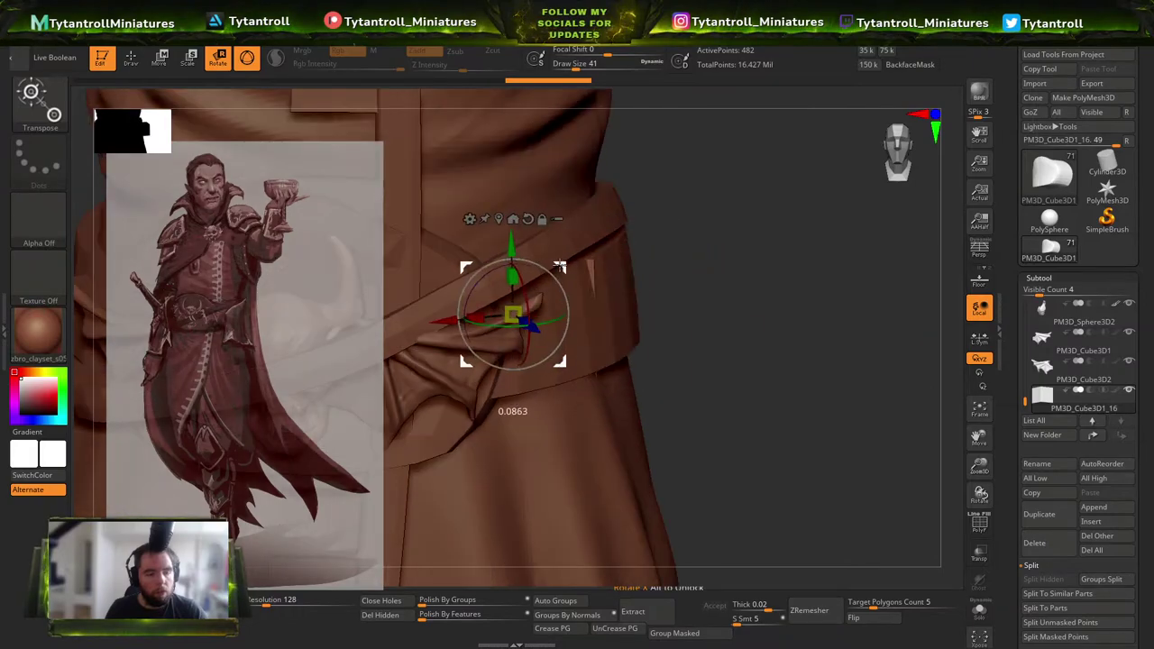
pyautogui.moveTo(740, 302); pyautogui.dragTo(577, 417)
pyautogui.moveTo(625, 277); pyautogui.dragTo(619, 269)
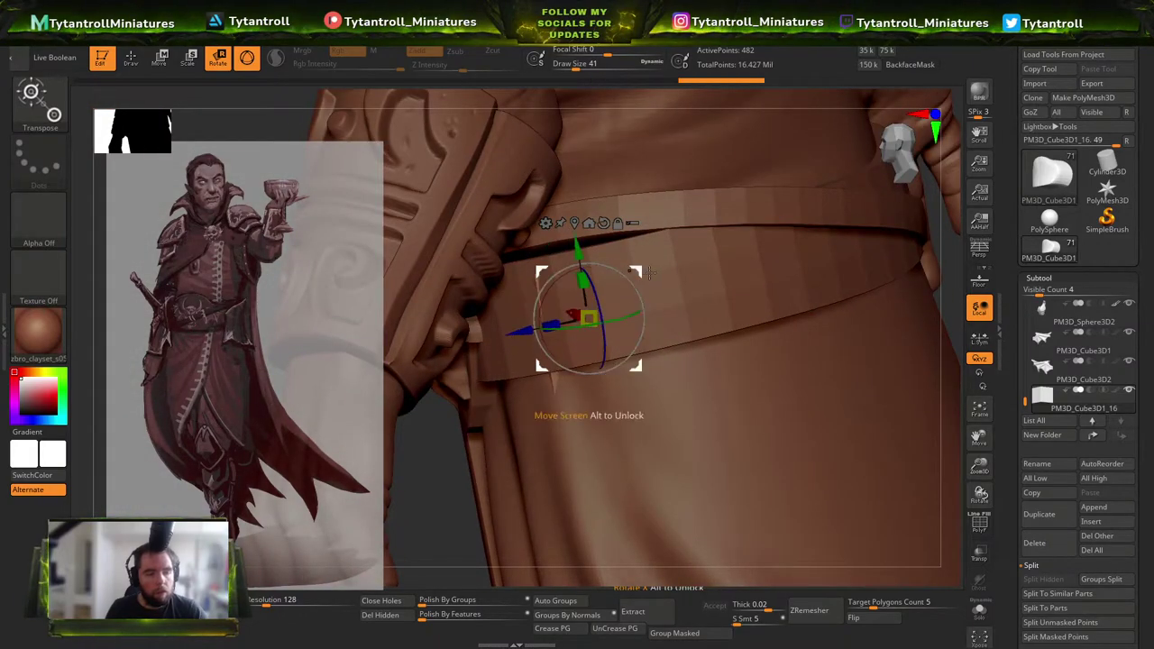
pyautogui.moveTo(577, 268)
pyautogui.mouseDown(button='right')
pyautogui.moveTo(678, 387)
pyautogui.moveTo(631, 336)
pyautogui.moveTo(616, 403)
pyautogui.moveTo(673, 289)
pyautogui.moveTo(631, 290)
pyautogui.moveTo(644, 311)
pyautogui.moveTo(666, 292)
pyautogui.moveTo(622, 275)
pyautogui.moveTo(577, 311)
pyautogui.moveTo(537, 302)
pyautogui.mouseUp(button='right')
# Choose the Move brush, select the buckle's bat wing and set the draw size to 54.
pyautogui.press('q')
pyautogui.press('w')
pyautogui.press('b')
pyautogui.press('m')
pyautogui.press('v')
pyautogui.keyDown('alt'); pyautogui.click(544, 232); pyautogui.keyUp('alt')
pyautogui.press('s')
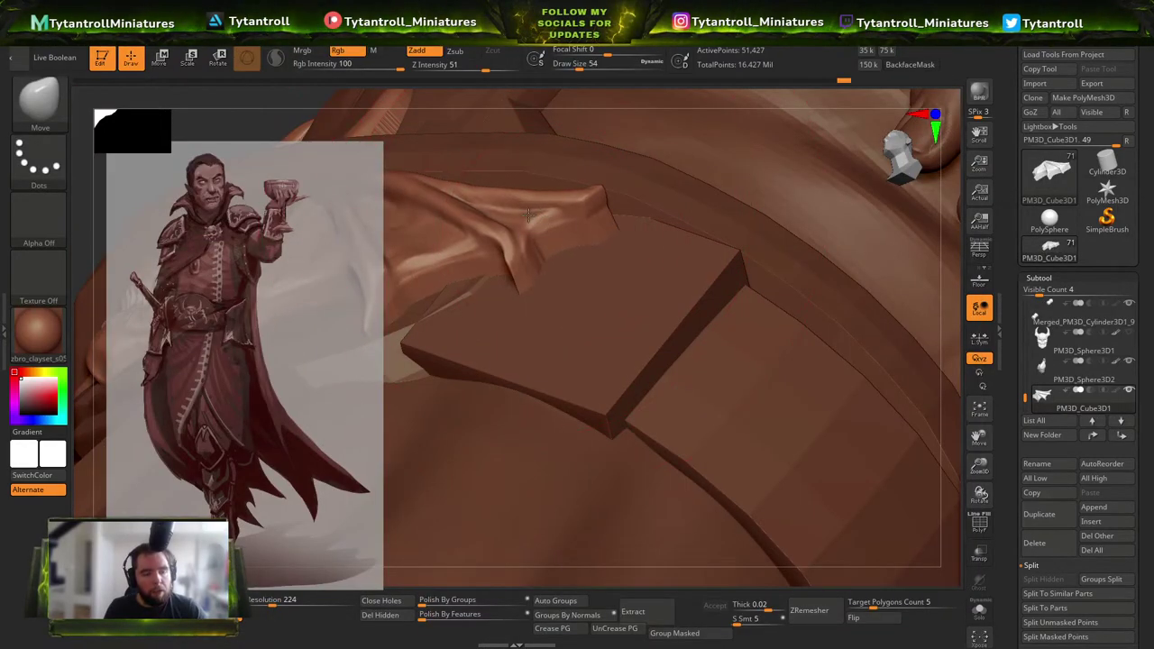
pyautogui.moveTo(529, 215); pyautogui.dragTo(556, 231, button='right')
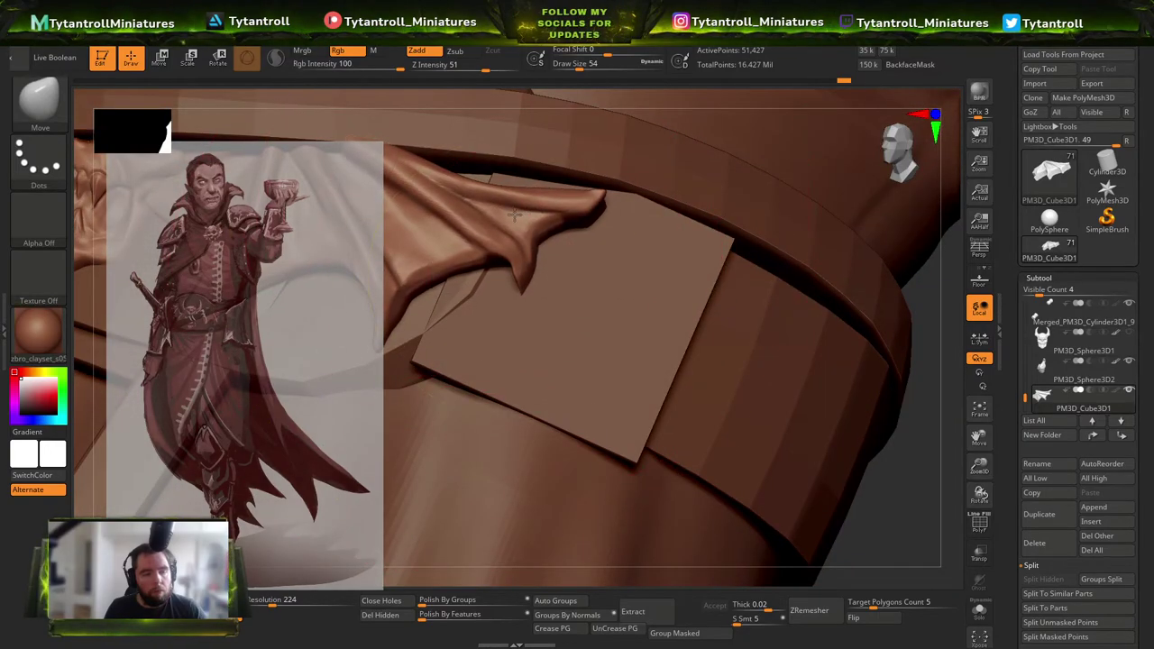
# Adjust the oval plate's edge beneath the wing tip using the Move brush at draw size 39.
pyautogui.keyDown('alt'); pyautogui.click(475, 257); pyautogui.keyUp('alt')
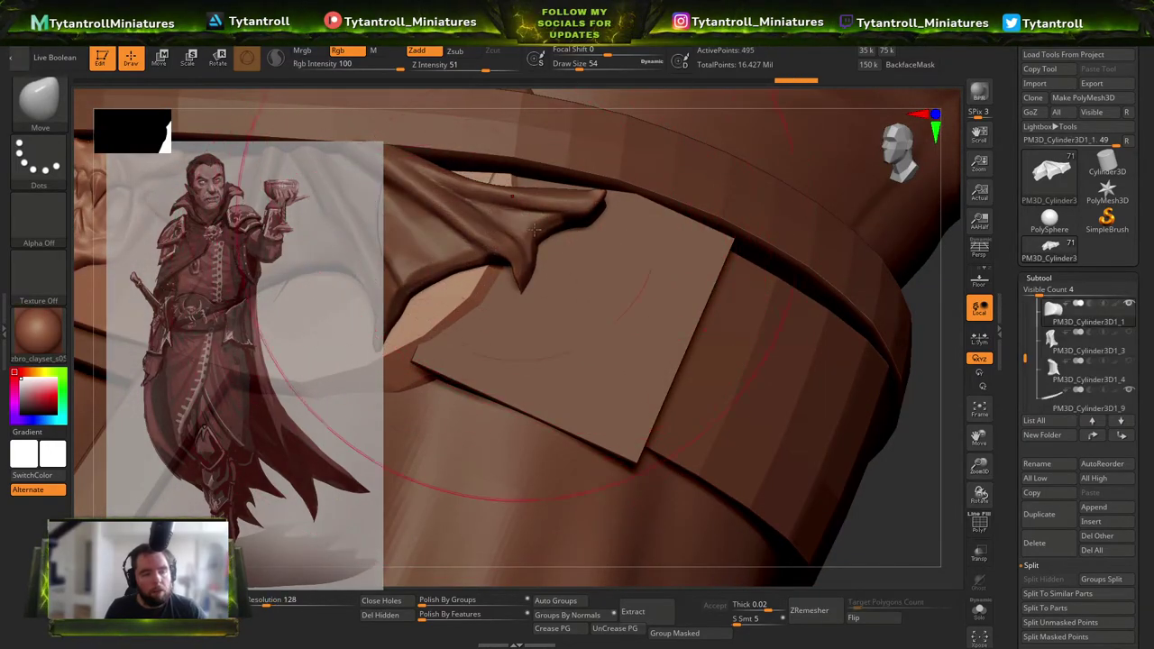
pyautogui.hotkey('ctrl', 'z')
pyautogui.press('s')
pyautogui.moveTo(467, 267); pyautogui.dragTo(459, 264)
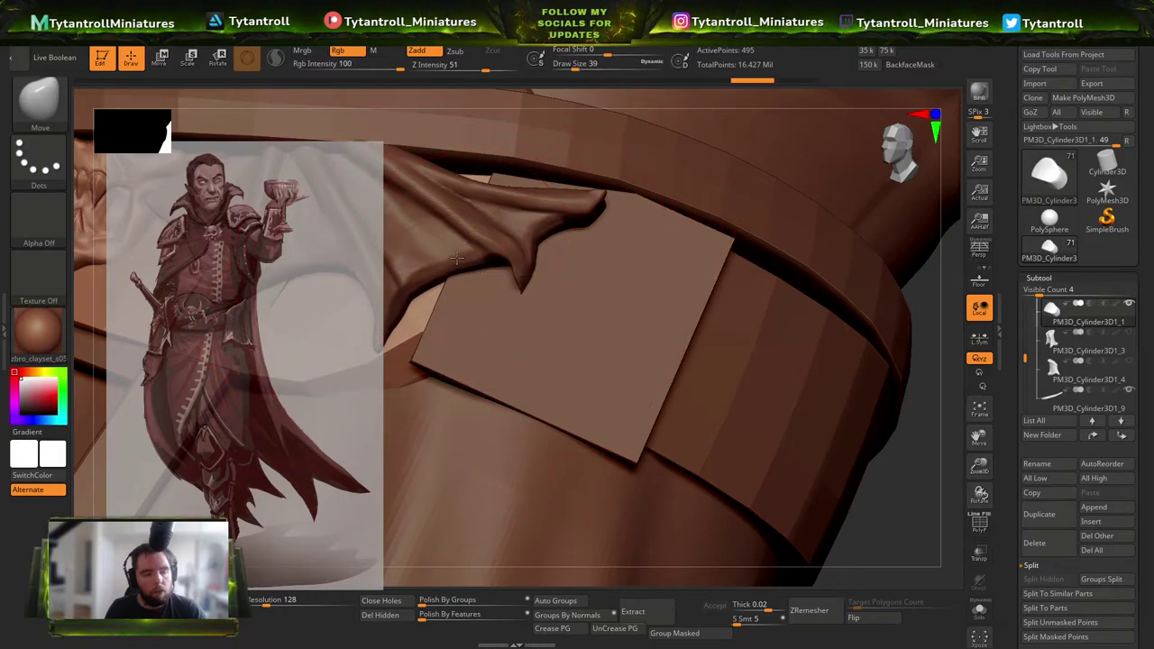
pyautogui.moveTo(518, 282); pyautogui.dragTo(461, 269, button='right')
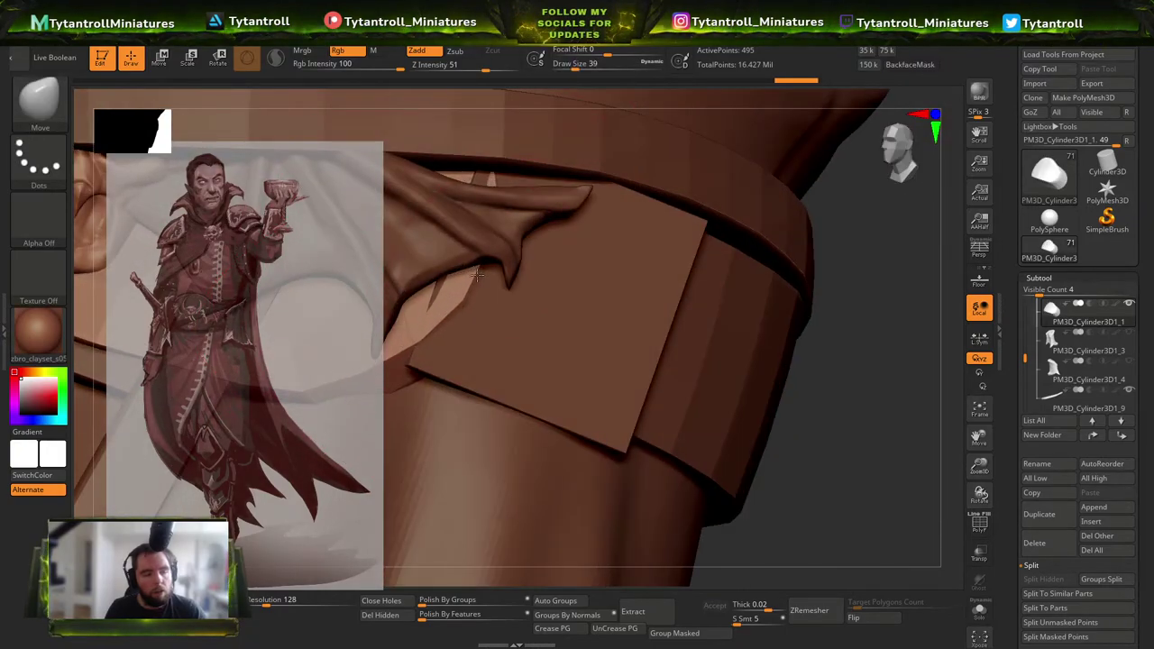
# Select the rectangular block and reposition it more closely against the belt beneath the wing tip.
pyautogui.keyDown('alt'); pyautogui.click(514, 348); pyautogui.keyUp('alt')
pyautogui.press('w')
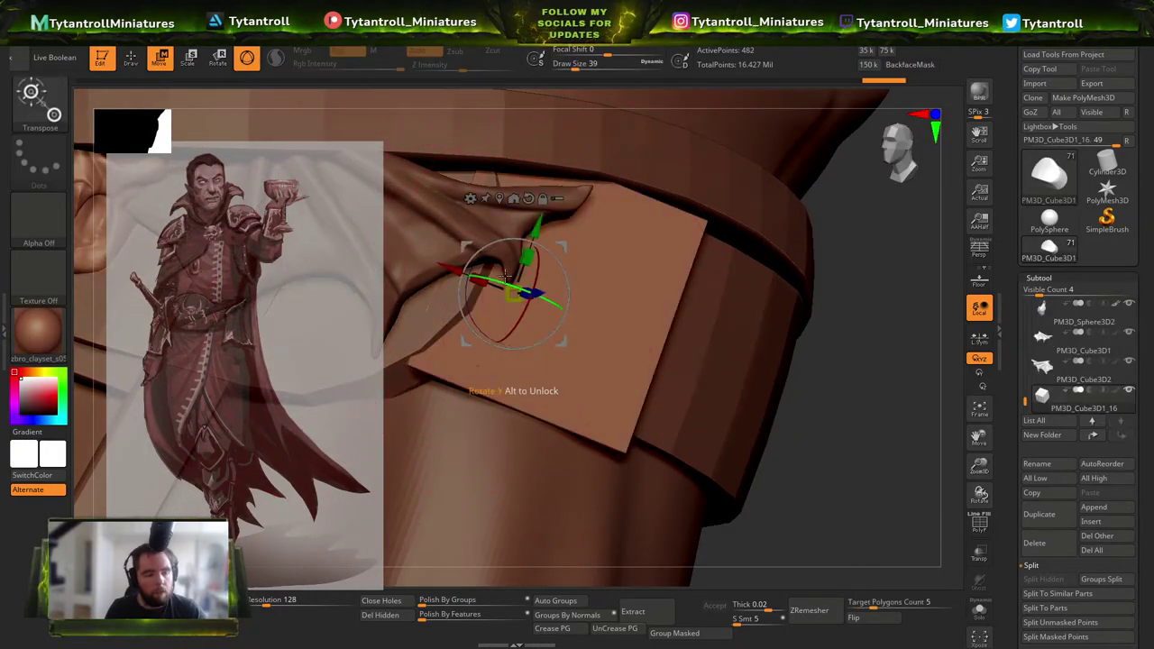
pyautogui.moveTo(477, 271); pyautogui.dragTo(536, 302)
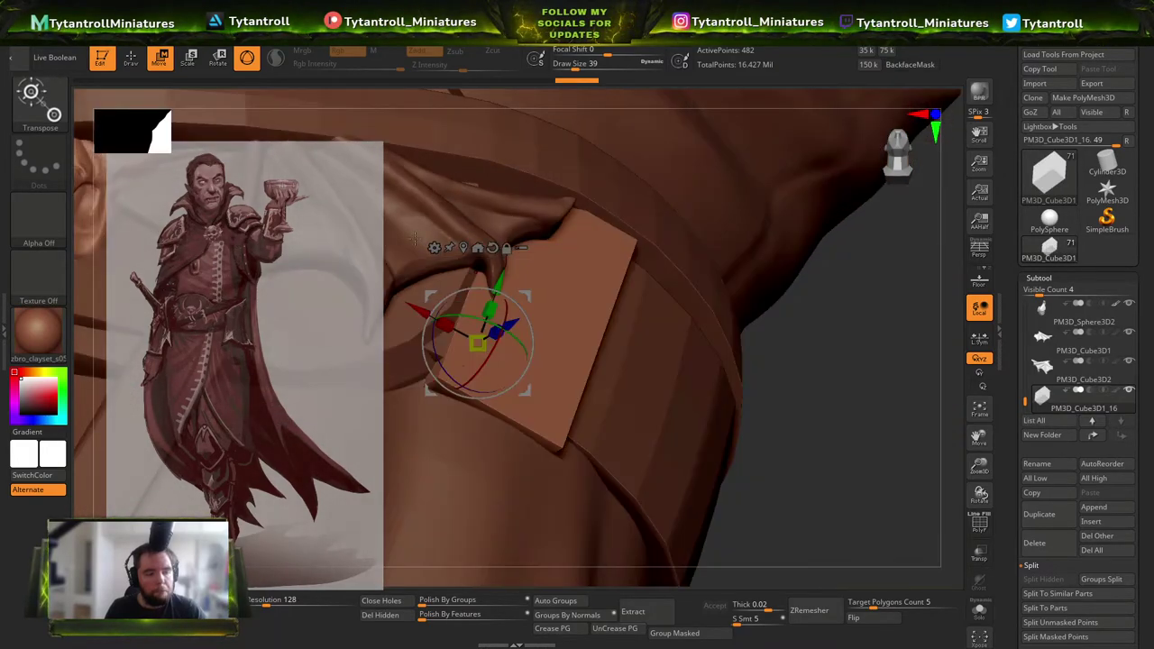
pyautogui.moveTo(417, 309); pyautogui.dragTo(385, 294)
pyautogui.press('q')
pyautogui.moveTo(397, 287)
pyautogui.mouseDown(button='right')
pyautogui.moveTo(492, 234)
pyautogui.moveTo(492, 203)
pyautogui.moveTo(405, 216)
pyautogui.moveTo(557, 234)
pyautogui.mouseUp(button='right')
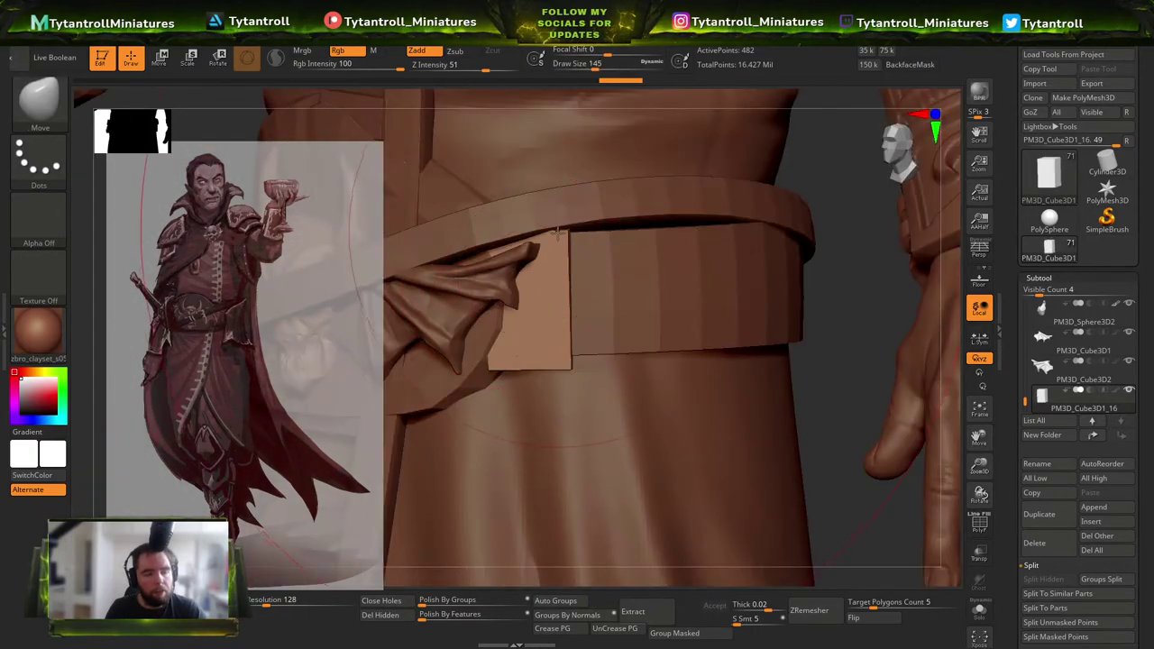
# Append a sphere as a new subtool, scale it down and bring it up to the belt's height.
pyautogui.click(1093, 507)
pyautogui.click(580, 444)
pyautogui.press('r')
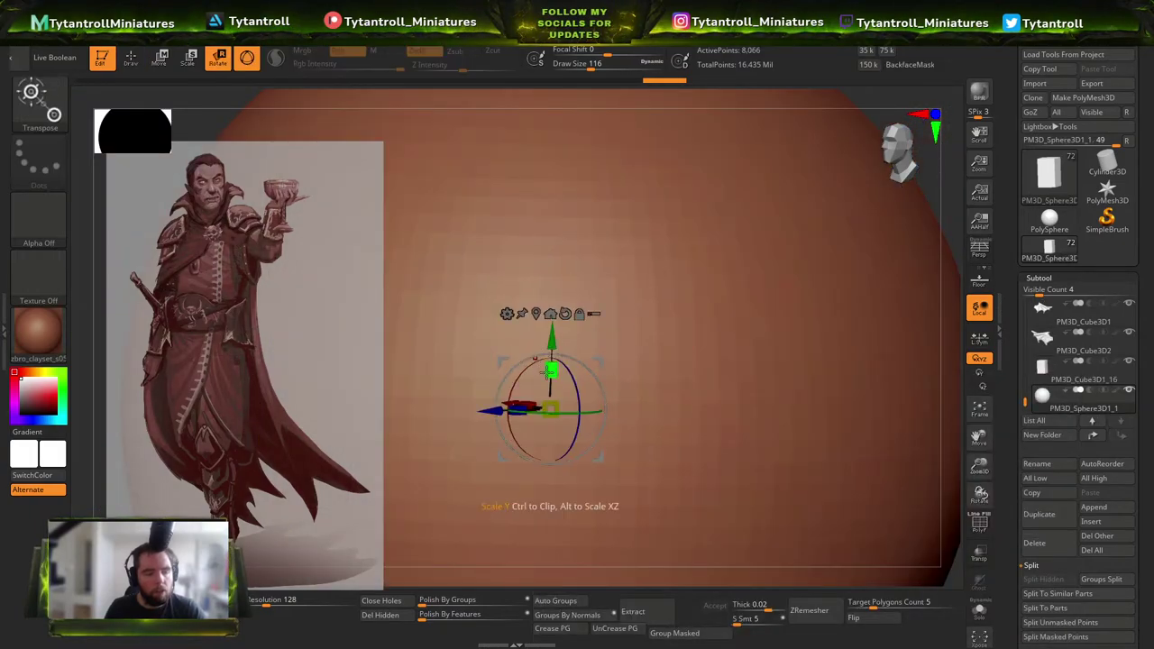
pyautogui.moveTo(550, 407); pyautogui.dragTo(552, 368)
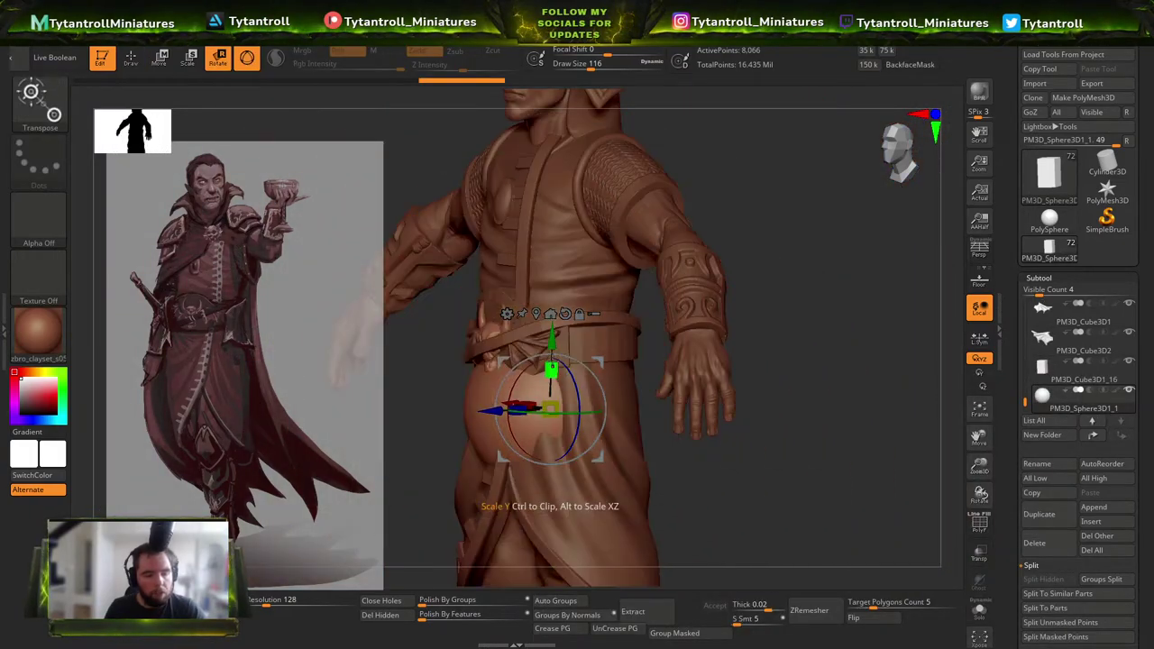
pyautogui.moveTo(606, 348); pyautogui.dragTo(469, 352, button='right')
pyautogui.moveTo(611, 363); pyautogui.dragTo(564, 324)
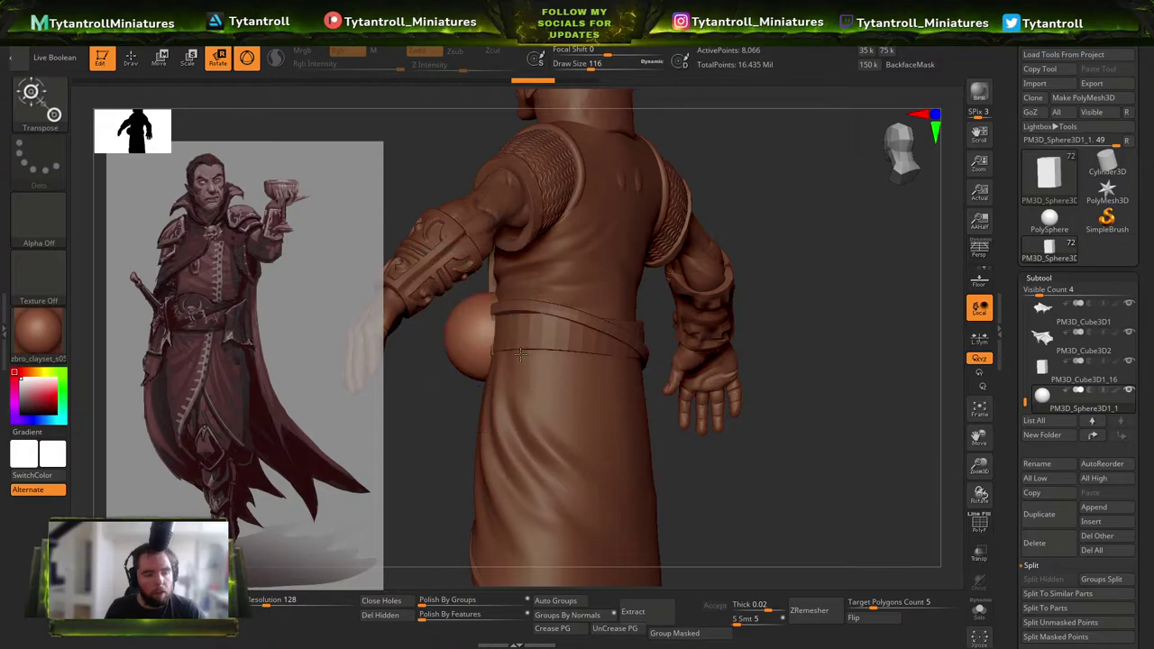
# Move the sphere onto the rectangular belt block and shrink it to rivet size.
pyautogui.keyDown('ctrl'); pyautogui.moveTo(515, 336); pyautogui.dragTo(440, 330, button='right'); pyautogui.keyUp('ctrl')
pyautogui.moveTo(463, 341); pyautogui.dragTo(341, 352)
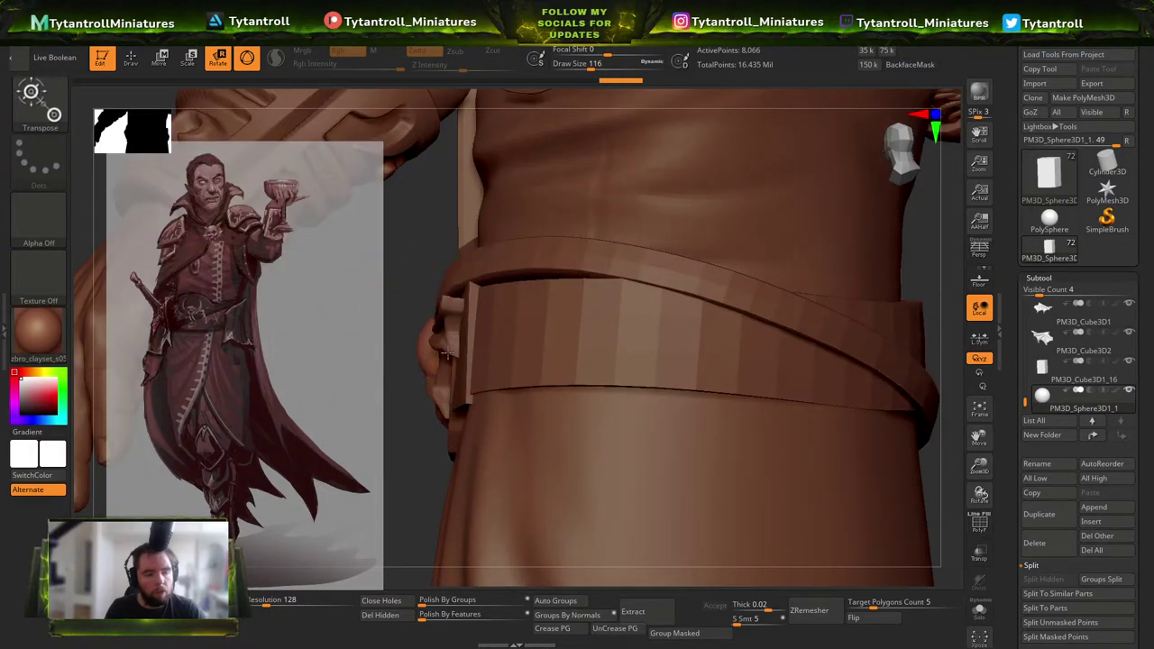
pyautogui.moveTo(441, 353); pyautogui.dragTo(468, 310)
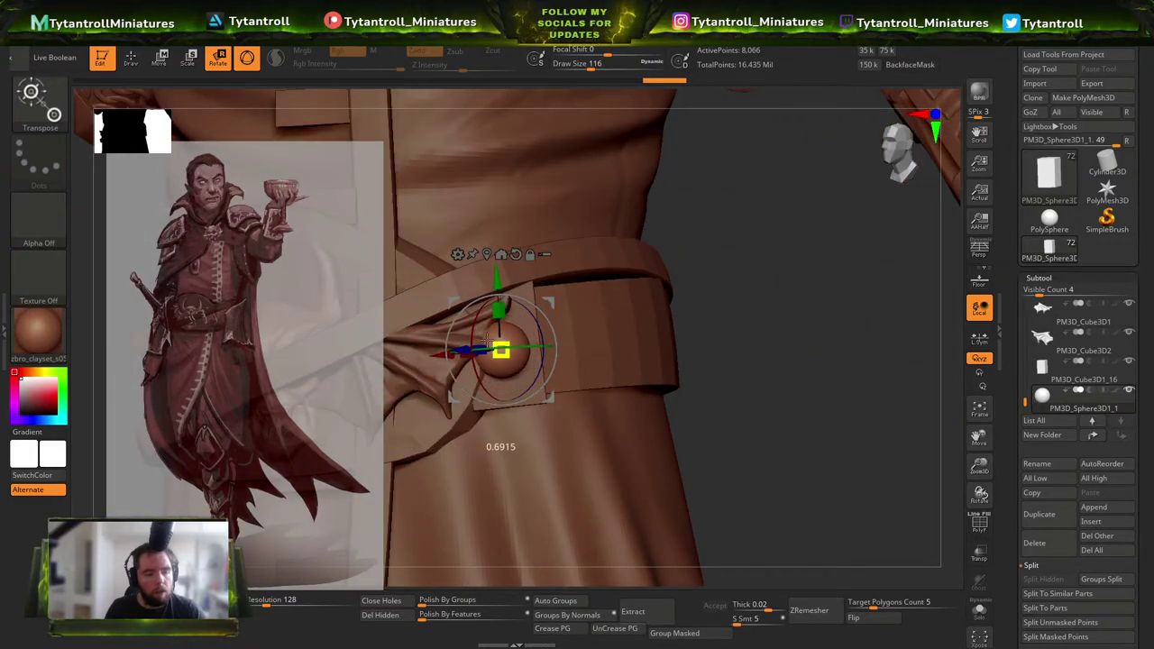
# Seat the rivet sphere on the lower part of the block and place a duplicate above it.
pyautogui.moveTo(523, 334); pyautogui.dragTo(563, 353, button='right')
pyautogui.moveTo(586, 306)
pyautogui.keyDown('ctrl'); pyautogui.mouseDown(button='right')
pyautogui.moveTo(640, 376)
pyautogui.moveTo(608, 301)
pyautogui.mouseUp(button='right'); pyautogui.keyUp('ctrl')
pyautogui.keyDown('alt'); pyautogui.moveTo(529, 294); pyautogui.dragTo(623, 356, button='right'); pyautogui.keyUp('alt')
pyautogui.moveTo(622, 356)
pyautogui.mouseDown()
pyautogui.moveTo(613, 374)
pyautogui.moveTo(561, 355)
pyautogui.moveTo(561, 209)
pyautogui.mouseUp()
pyautogui.press('q')
pyautogui.press('w')
pyautogui.moveTo(724, 251); pyautogui.dragTo(737, 202, button='right')
pyautogui.moveTo(737, 203); pyautogui.dragTo(607, 198)
pyautogui.press('q')
pyautogui.keyDown('ctrl'); pyautogui.moveTo(608, 197); pyautogui.dragTo(690, 304, button='right'); pyautogui.keyUp('ctrl')
pyautogui.moveTo(689, 304); pyautogui.dragTo(633, 236)
pyautogui.press('w')
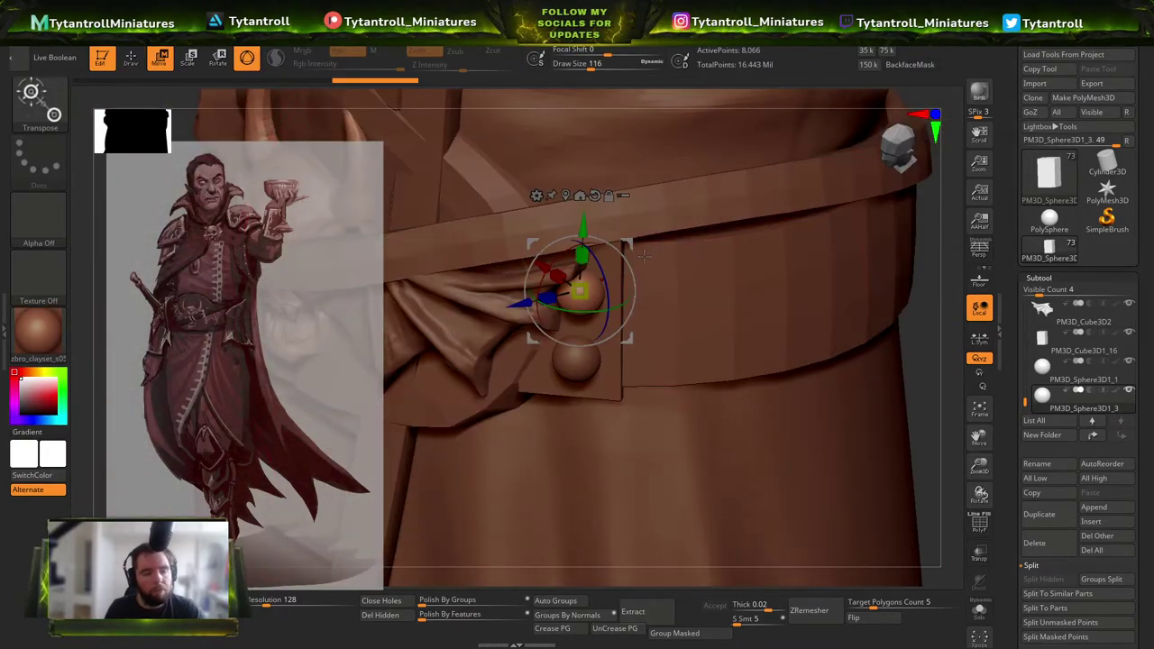
# Select the rectangular block beneath the rivets and subdivide it to round its edges.
pyautogui.press('q')
pyautogui.keyDown('alt'); pyautogui.click(611, 319); pyautogui.keyUp('alt')
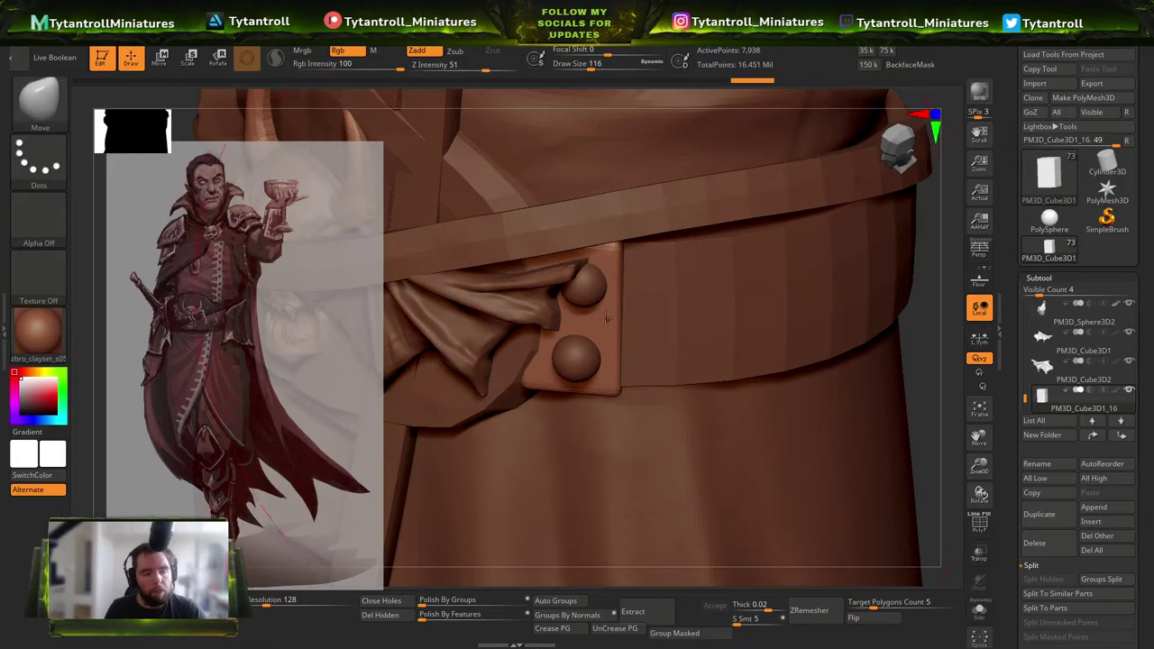
# Try to reposition the lower rivet sphere on the block.
pyautogui.keyDown('alt'); pyautogui.click(595, 291); pyautogui.keyUp('alt')
pyautogui.press('w')
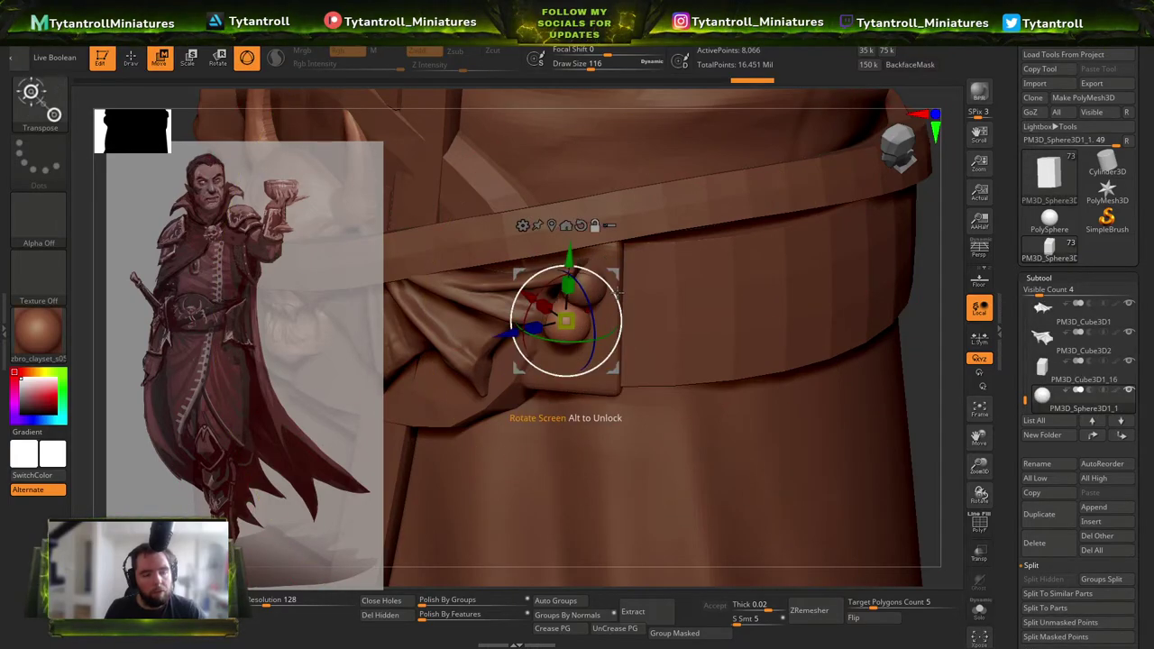
pyautogui.click(762, 80)
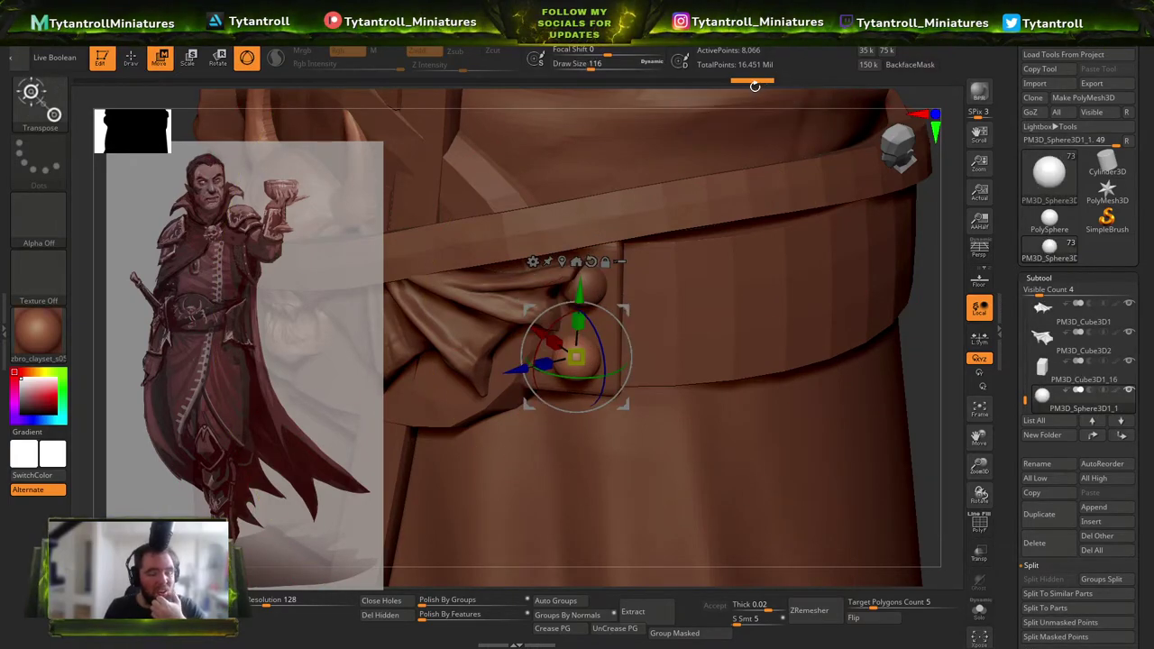
pyautogui.press('q')
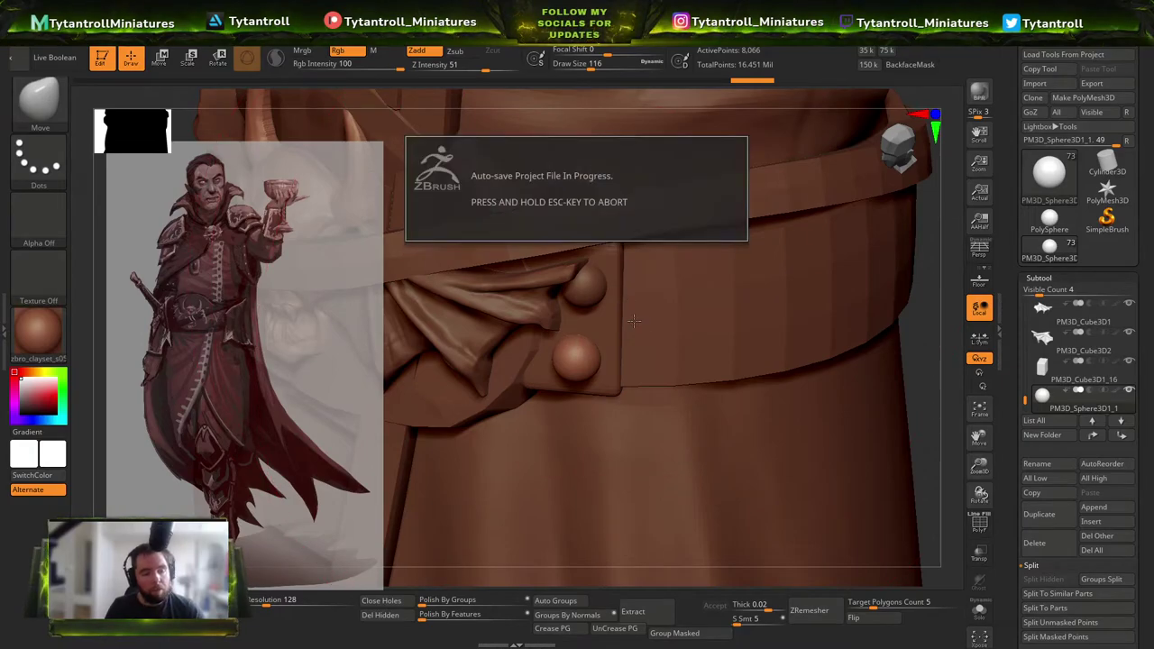
# Crease the oval buckle plate along its polygroups and subdivide it into a smooth surface.
pyautogui.keyDown('alt'); pyautogui.click(622, 325); pyautogui.keyUp('alt')
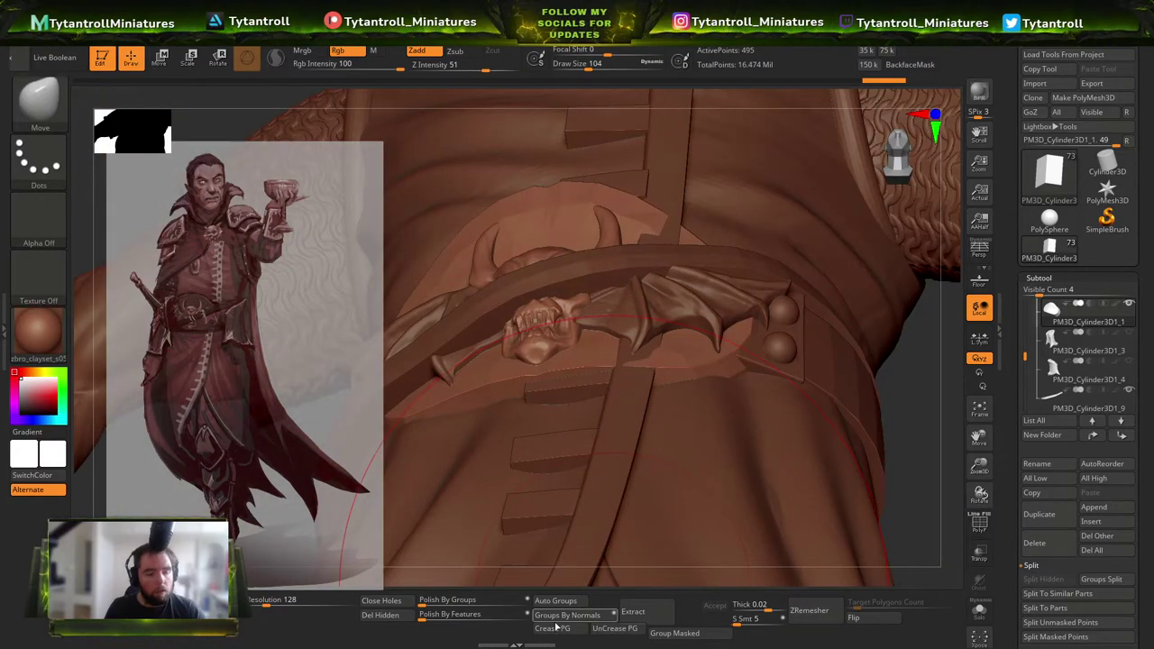
pyautogui.click(554, 628)
pyautogui.press('d')
pyautogui.press('Escape')
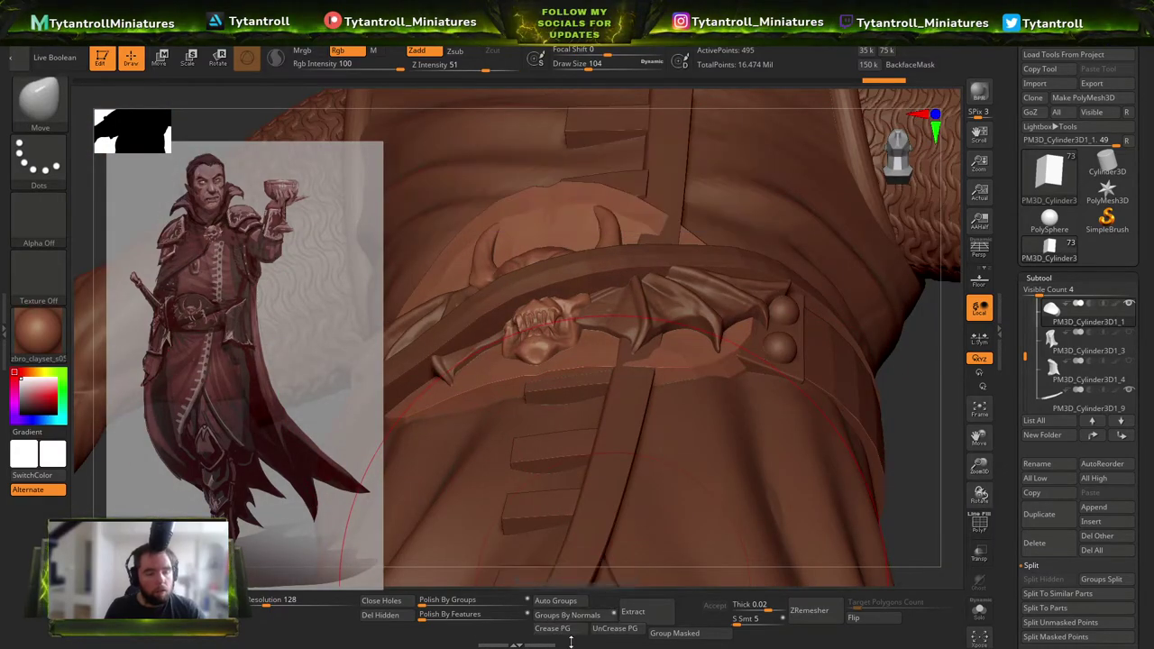
pyautogui.hotkey('ctrl', 'd')
pyautogui.hotkey('ctrl', 'd')
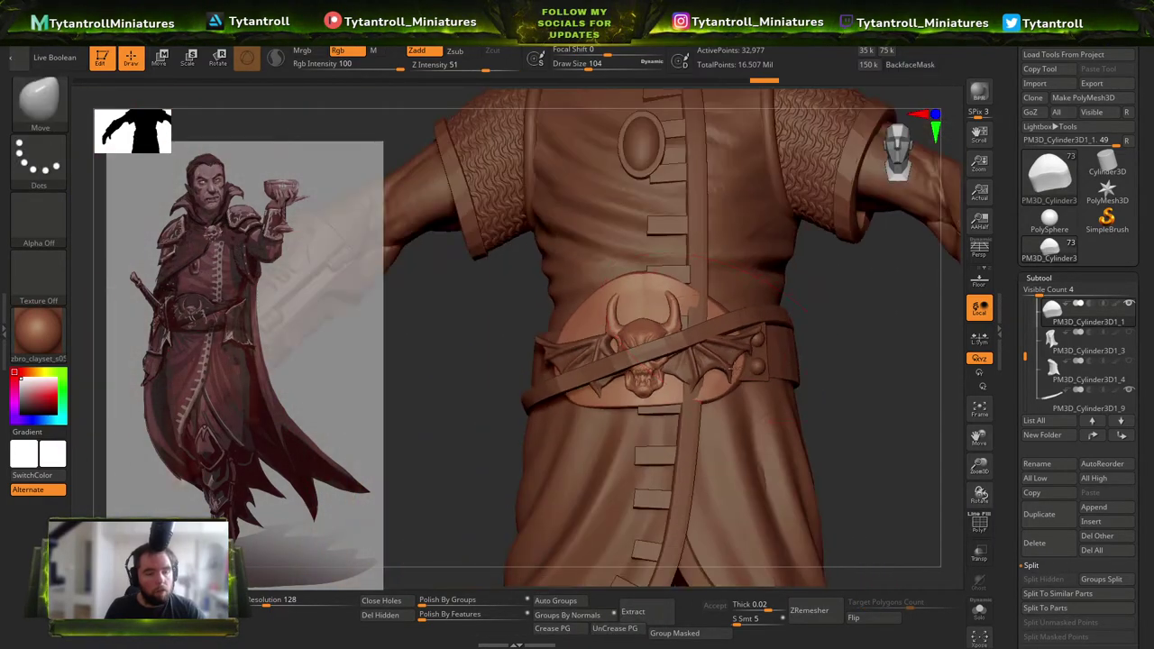
pyautogui.press('shift')
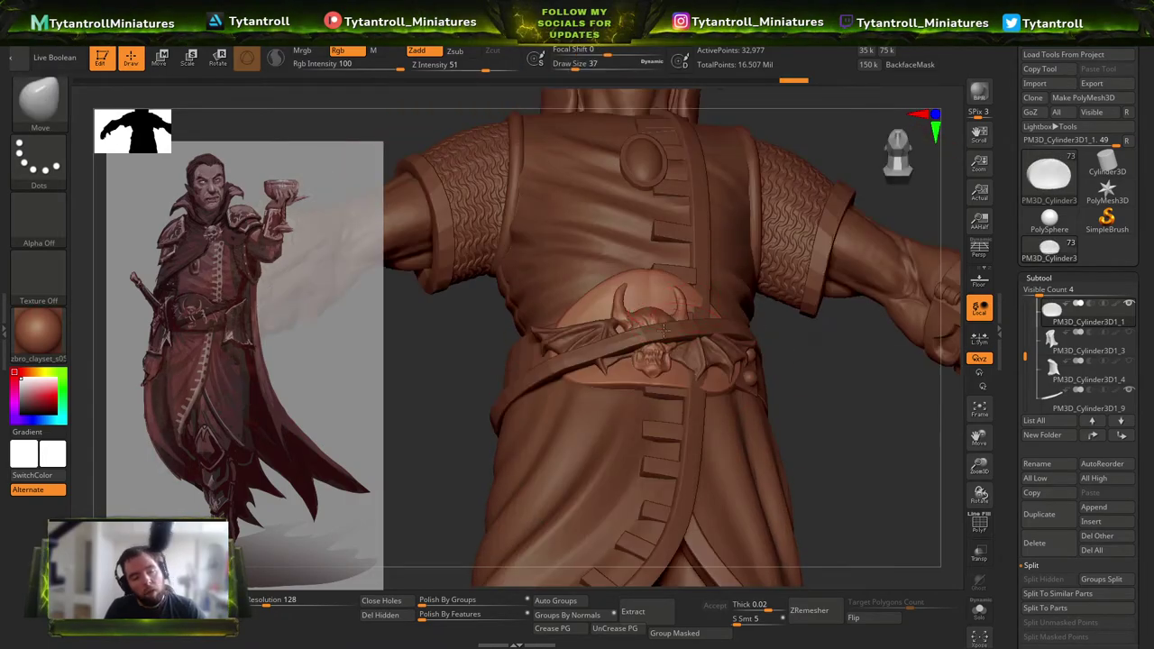
pyautogui.moveTo(901, 387)
pyautogui.mouseDown()
pyautogui.moveTo(793, 388)
pyautogui.moveTo(913, 372)
pyautogui.mouseUp()
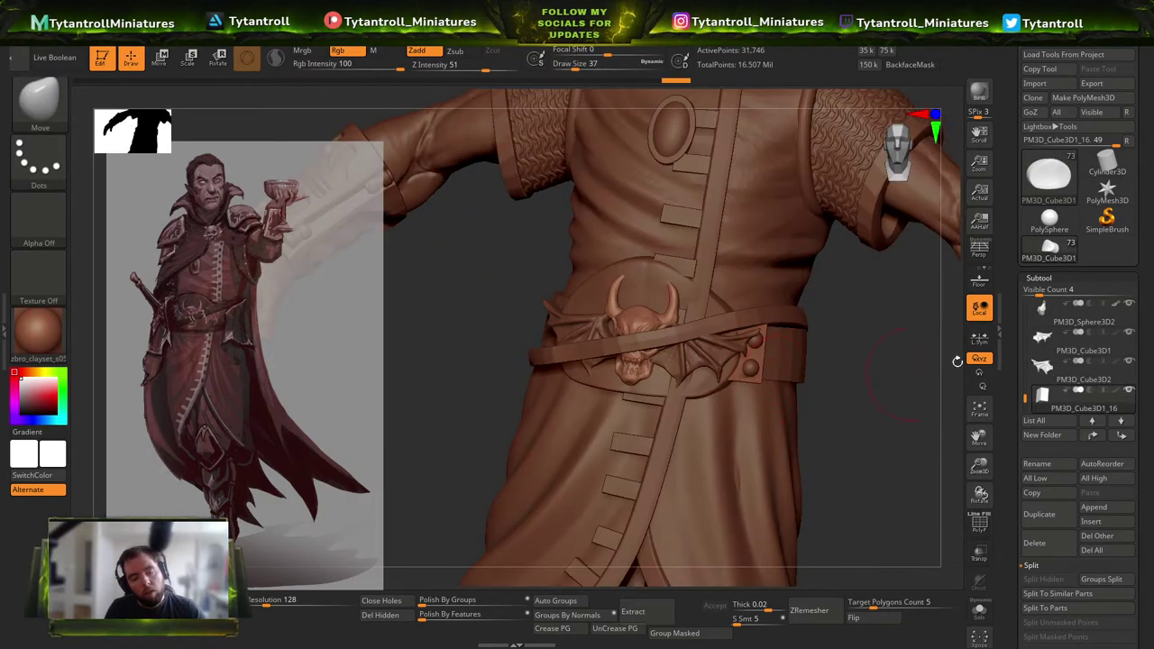
# Duplicate the two rivet spheres and their end block and mirror the copies to the opposite side of the oval buckle plate.
pyautogui.click(1038, 277)
pyautogui.click(1043, 292)
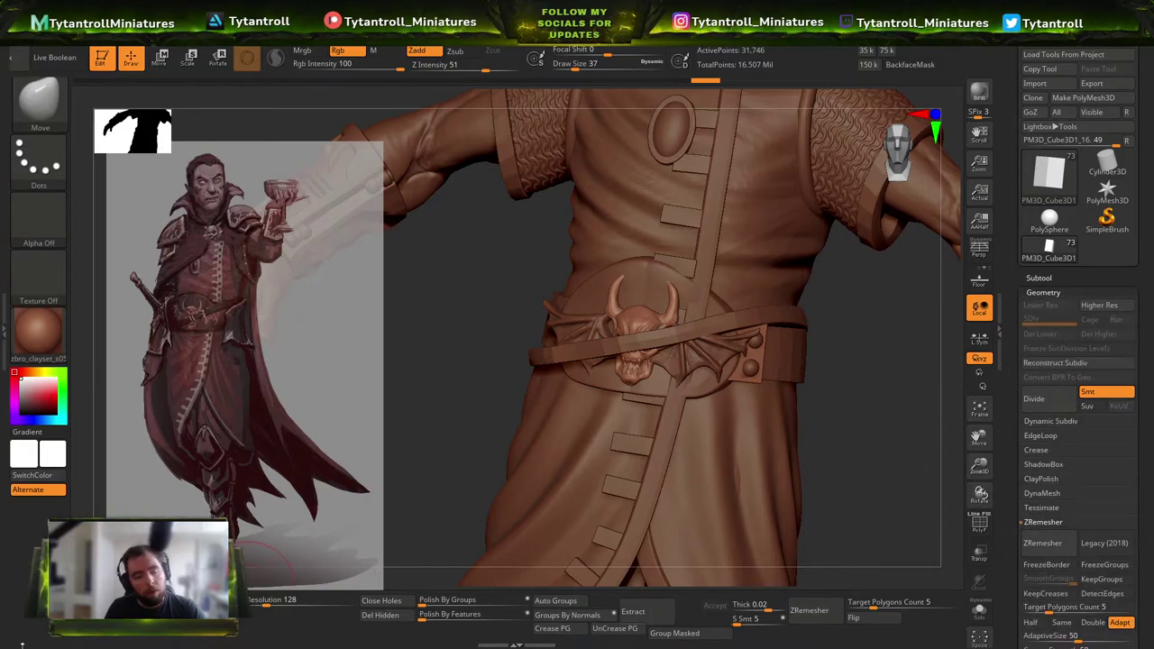
pyautogui.press('ctrl')
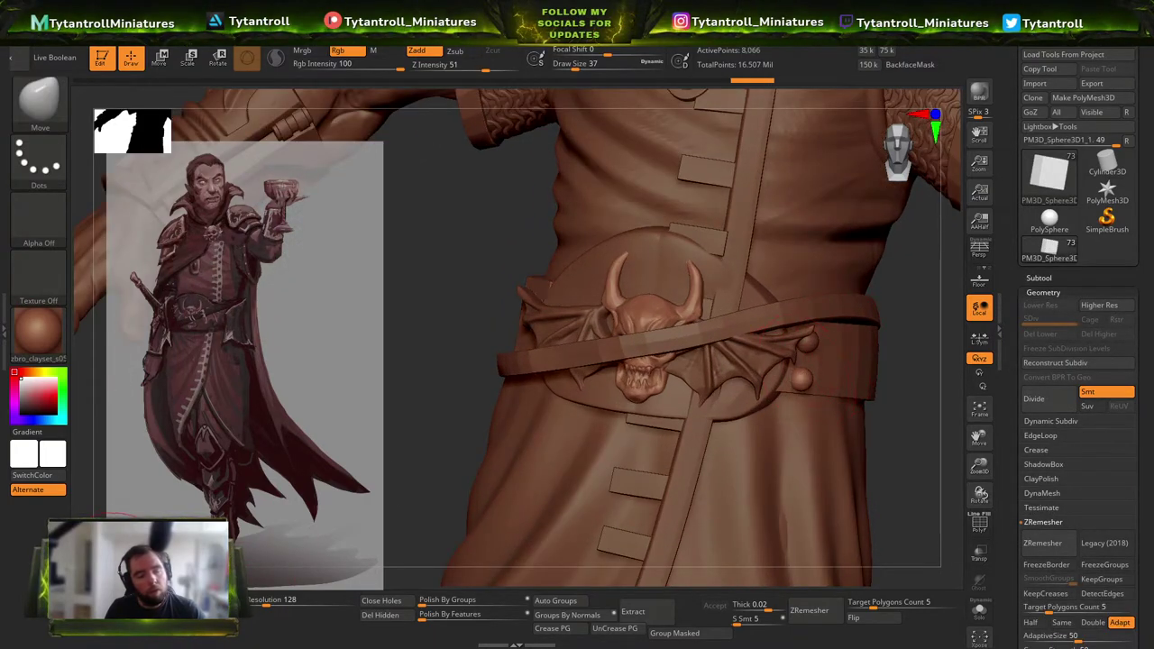
pyautogui.hotkey('ctrl', 'shift')
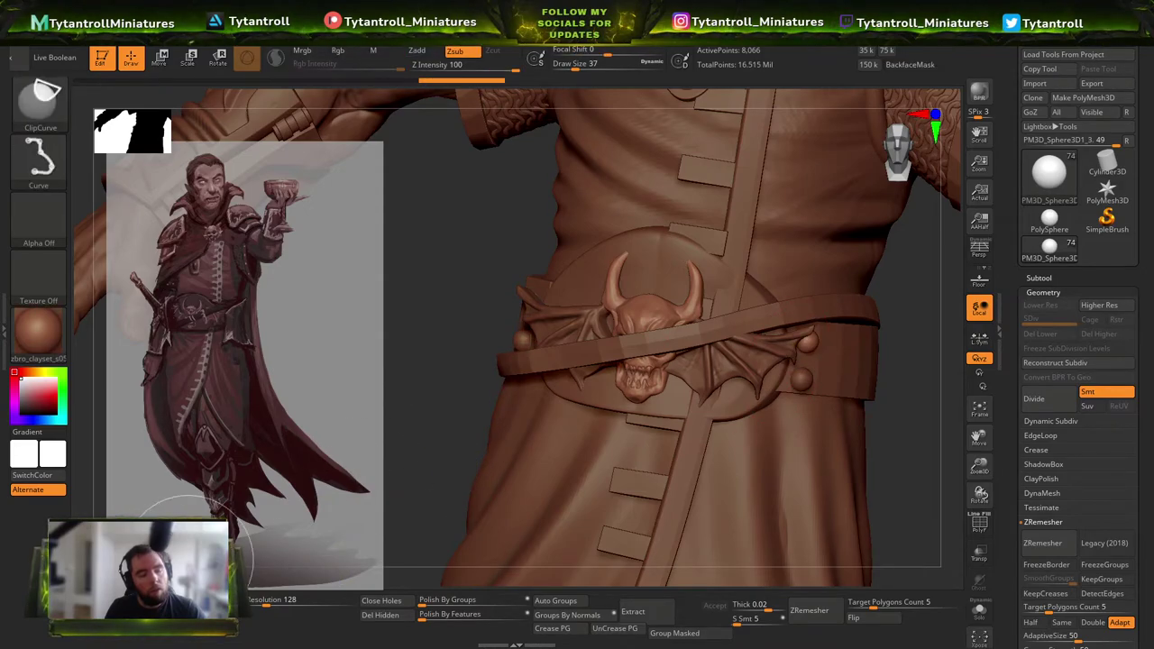
pyautogui.moveTo(776, 400)
pyautogui.mouseDown(button='right')
pyautogui.moveTo(863, 353)
pyautogui.moveTo(803, 359)
pyautogui.moveTo(764, 324)
pyautogui.mouseUp(button='right')
pyautogui.moveTo(765, 326); pyautogui.dragTo(715, 331)
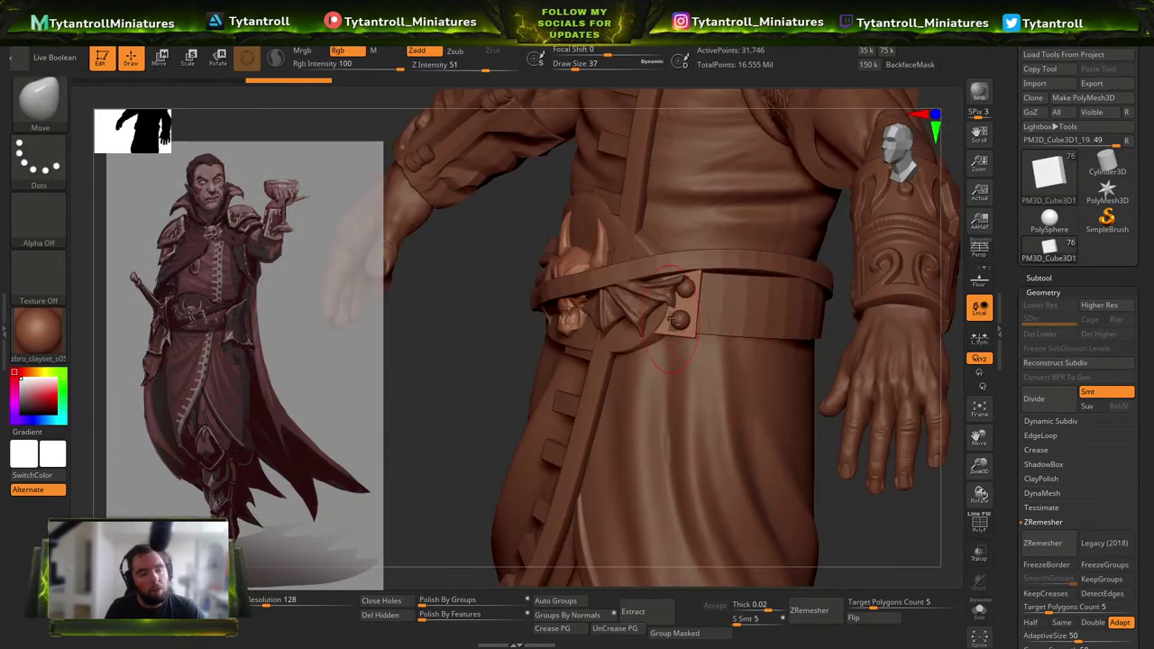
# Select the wide belt band, crease it along its polygroups, and subdivide it three times.
pyautogui.keyDown('alt'); pyautogui.click(715, 319); pyautogui.keyUp('alt')
pyautogui.keyDown('ctrl'); pyautogui.moveTo(716, 319); pyautogui.dragTo(717, 330, button='right'); pyautogui.keyUp('ctrl')
pyautogui.keyDown('ctrl'); pyautogui.moveTo(663, 302); pyautogui.dragTo(753, 279, button='right'); pyautogui.keyUp('ctrl')
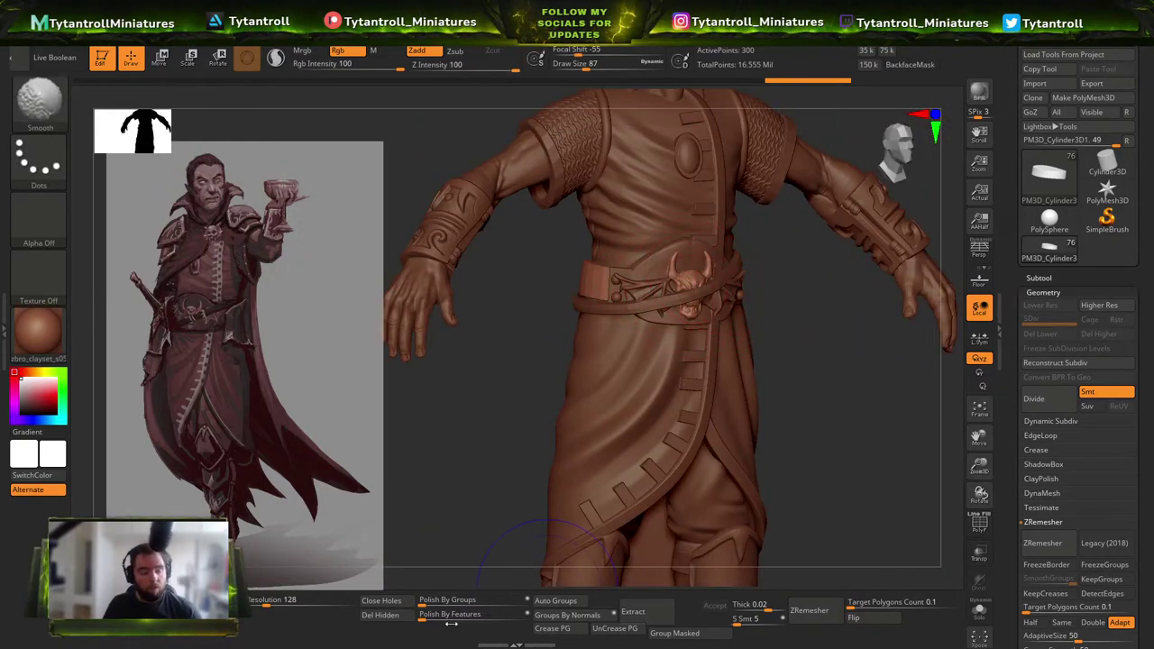
pyautogui.click(578, 628)
pyautogui.hotkey('ctrl', 'd')
pyautogui.hotkey('ctrl', 'd')
pyautogui.hotkey('ctrl', 'd')
# Select the thin diagonal strap and append a Cube3D as a new subtool.
pyautogui.keyDown('shift'); pyautogui.moveTo(847, 373); pyautogui.dragTo(669, 344, button='right'); pyautogui.keyUp('shift')
pyautogui.moveTo(801, 341)
pyautogui.mouseDown(button='right')
pyautogui.moveTo(595, 469)
pyautogui.moveTo(754, 507)
pyautogui.moveTo(778, 433)
pyautogui.mouseUp(button='right')
pyautogui.keyDown('alt'); pyautogui.click(727, 384); pyautogui.keyUp('alt')
pyautogui.moveTo(748, 388)
pyautogui.keyDown('shift'); pyautogui.mouseDown(button='right')
pyautogui.moveTo(811, 412)
pyautogui.moveTo(738, 408)
pyautogui.moveTo(732, 469)
pyautogui.mouseUp(button='right'); pyautogui.keyUp('shift')
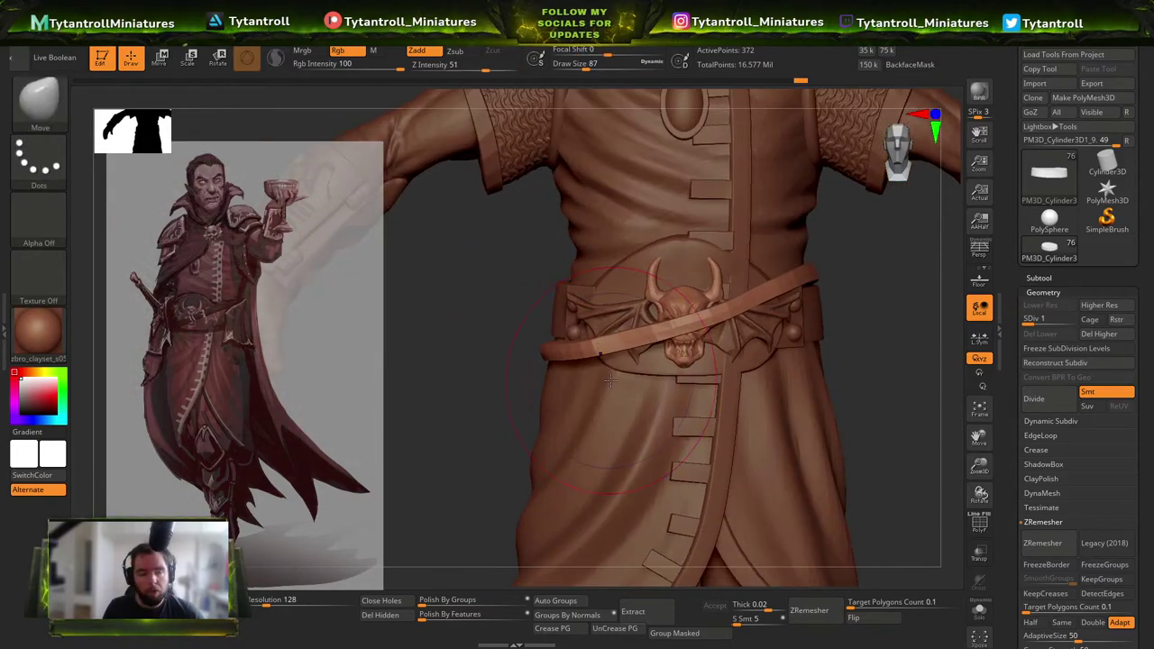
pyautogui.keyDown('ctrl'); pyautogui.moveTo(732, 397); pyautogui.dragTo(758, 468, button='right'); pyautogui.keyUp('ctrl')
pyautogui.click(1063, 280)
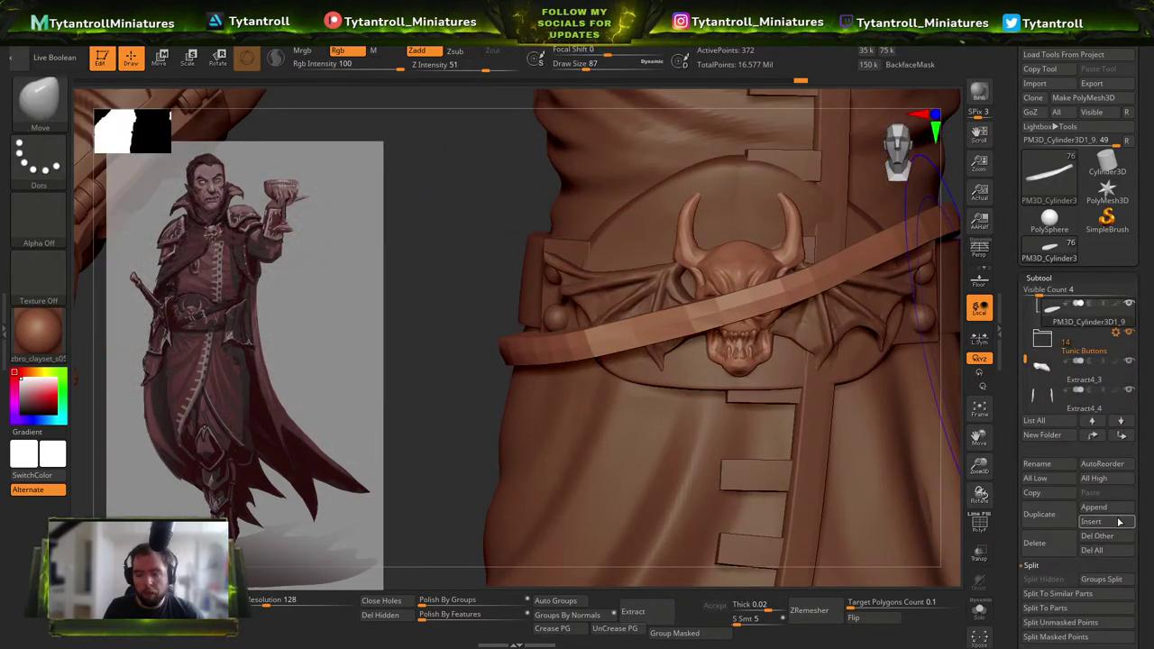
pyautogui.moveTo(833, 361); pyautogui.dragTo(801, 280, button='right')
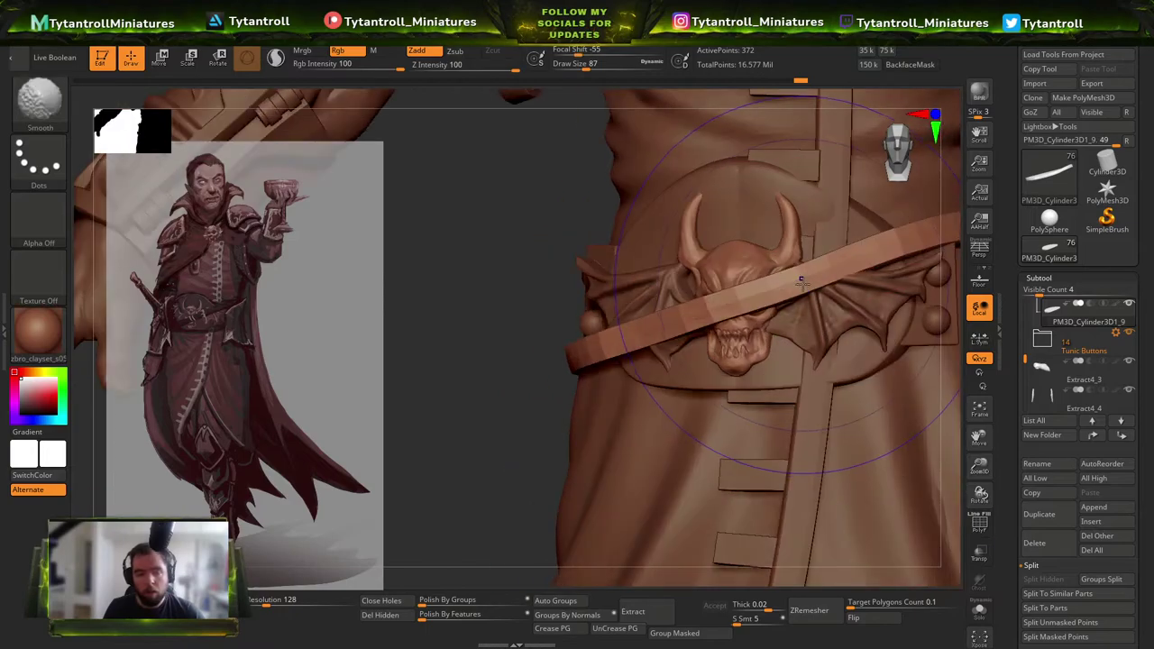
pyautogui.click(1094, 507)
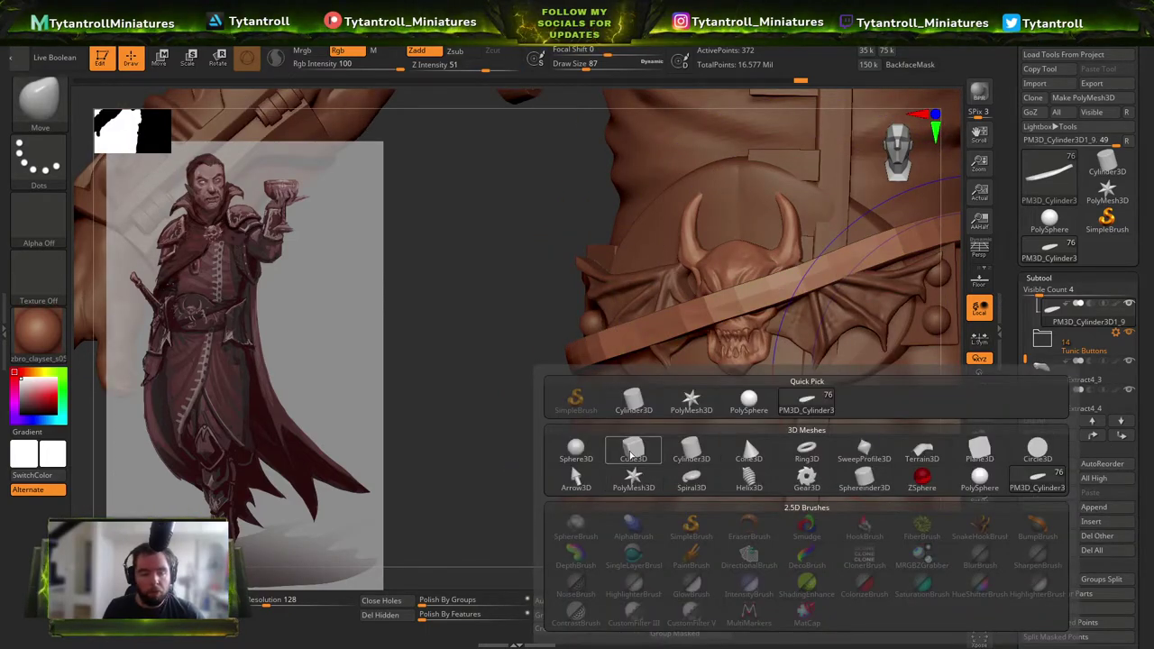
pyautogui.click(685, 446)
pyautogui.press('r')
pyautogui.moveTo(517, 319); pyautogui.dragTo(488, 313)
pyautogui.hotkey('ctrl', 'z')
pyautogui.keyDown('shift'); pyautogui.moveTo(817, 299); pyautogui.dragTo(818, 273, button='right'); pyautogui.keyUp('shift')
pyautogui.keyDown('ctrl'); pyautogui.moveTo(818, 272); pyautogui.dragTo(818, 177, button='right'); pyautogui.keyUp('ctrl')
pyautogui.keyDown('alt'); pyautogui.moveTo(817, 178); pyautogui.dragTo(857, 218, button='right'); pyautogui.keyUp('alt')
pyautogui.moveTo(563, 289); pyautogui.dragTo(564, 249)
pyautogui.hotkey('ctrl', 'z')
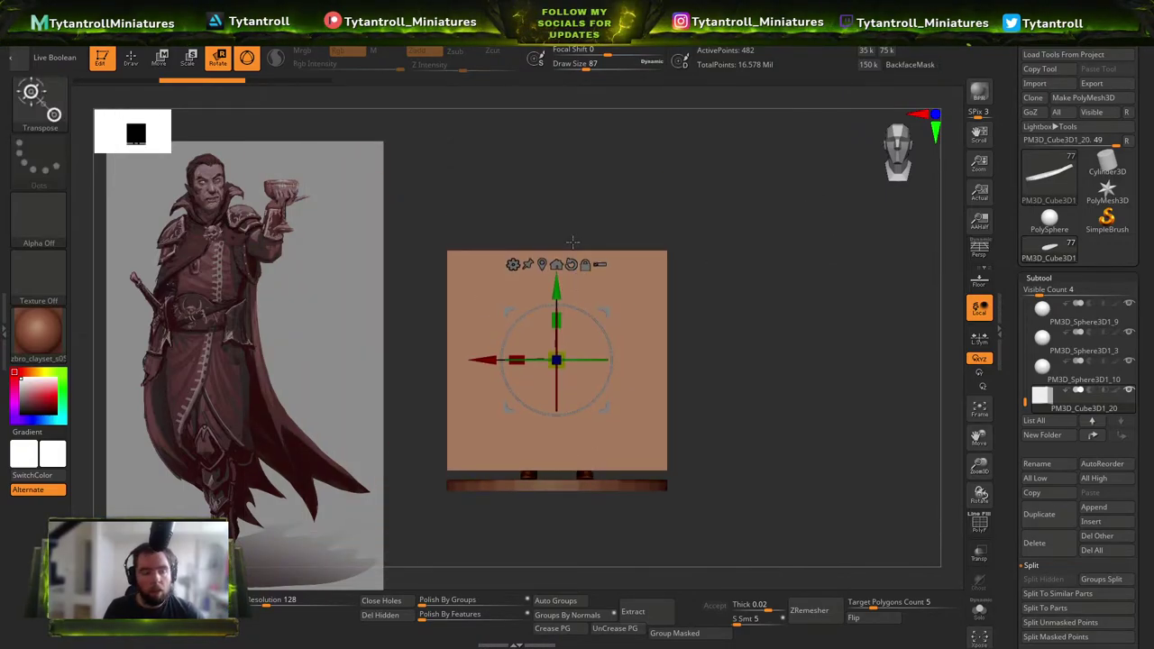
# Put the cube in a new folder with the default title and raise it straight up above the figure's head.
pyautogui.keyDown('alt'); pyautogui.moveTo(594, 235); pyautogui.dragTo(632, 283, button='right'); pyautogui.keyUp('alt')
pyautogui.click(1057, 437)
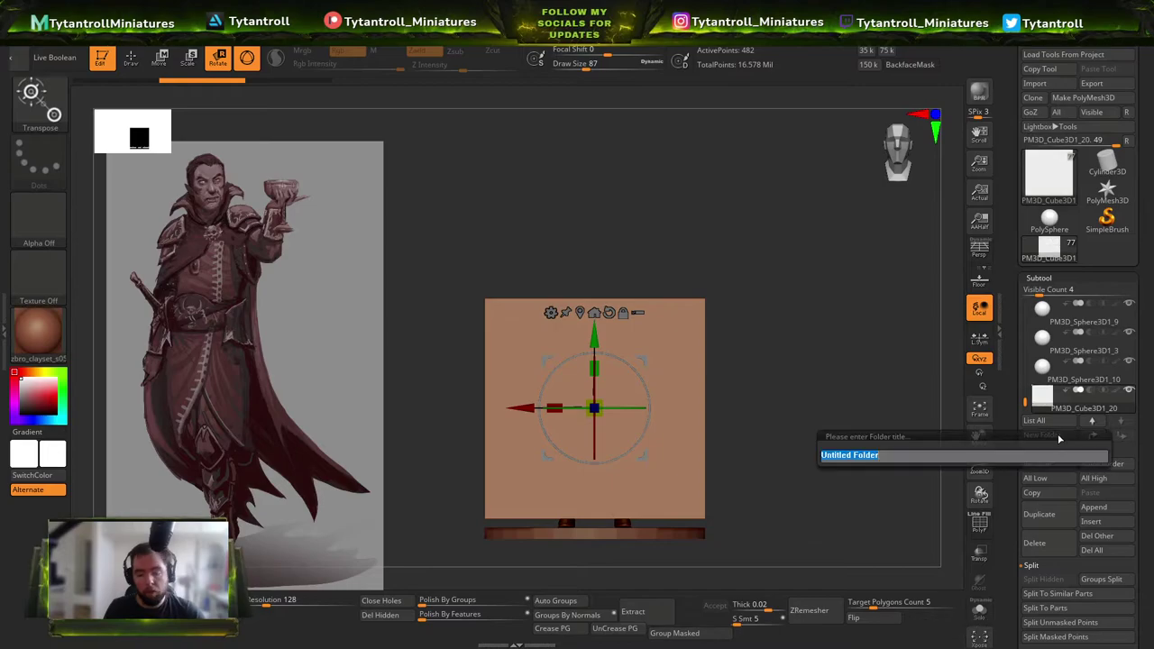
pyautogui.press('Return')
pyautogui.moveTo(596, 335); pyautogui.dragTo(596, 119)
pyautogui.keyDown('alt'); pyautogui.moveTo(631, 181); pyautogui.dragTo(627, 255, button='right'); pyautogui.keyUp('alt')
# Duplicate the cube and reshape the copy into a narrower, elongated box running through the original.
pyautogui.hotkey('ctrl', 'shift', 'd')
pyautogui.moveTo(592, 266); pyautogui.dragTo(586, 262)
pyautogui.moveTo(693, 256); pyautogui.dragTo(523, 284)
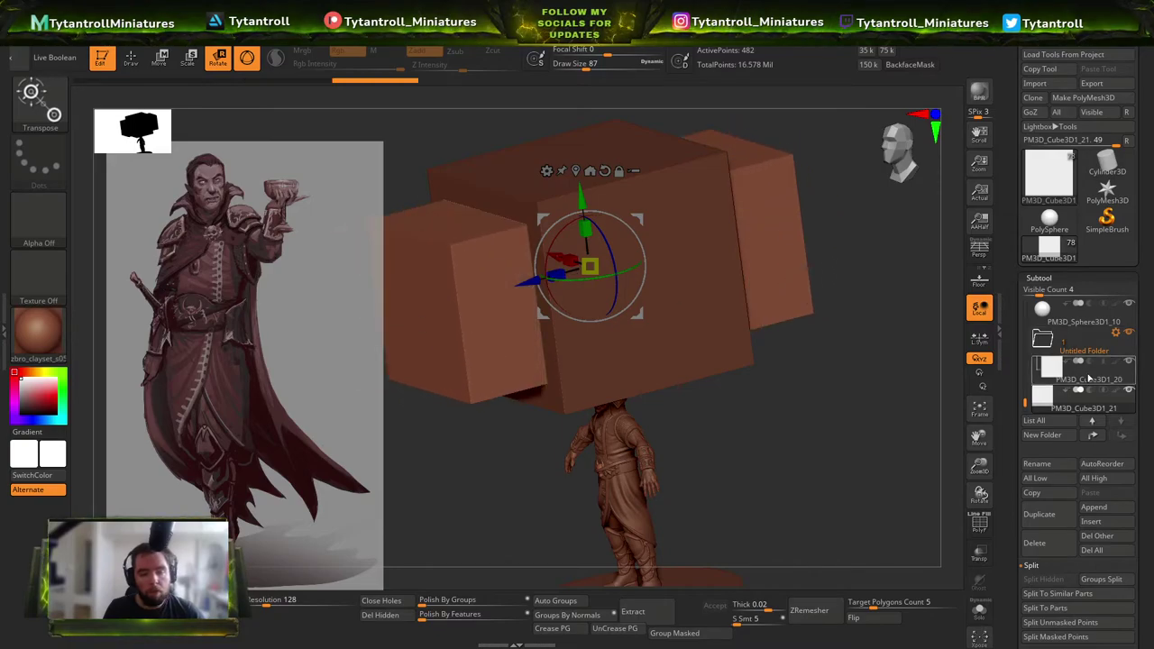
# Enable Live Boolean, set the elongated box to subtract, and include it in the cube's folder to cut a square opening.
pyautogui.click(51, 68)
pyautogui.moveTo(793, 424); pyautogui.dragTo(939, 409)
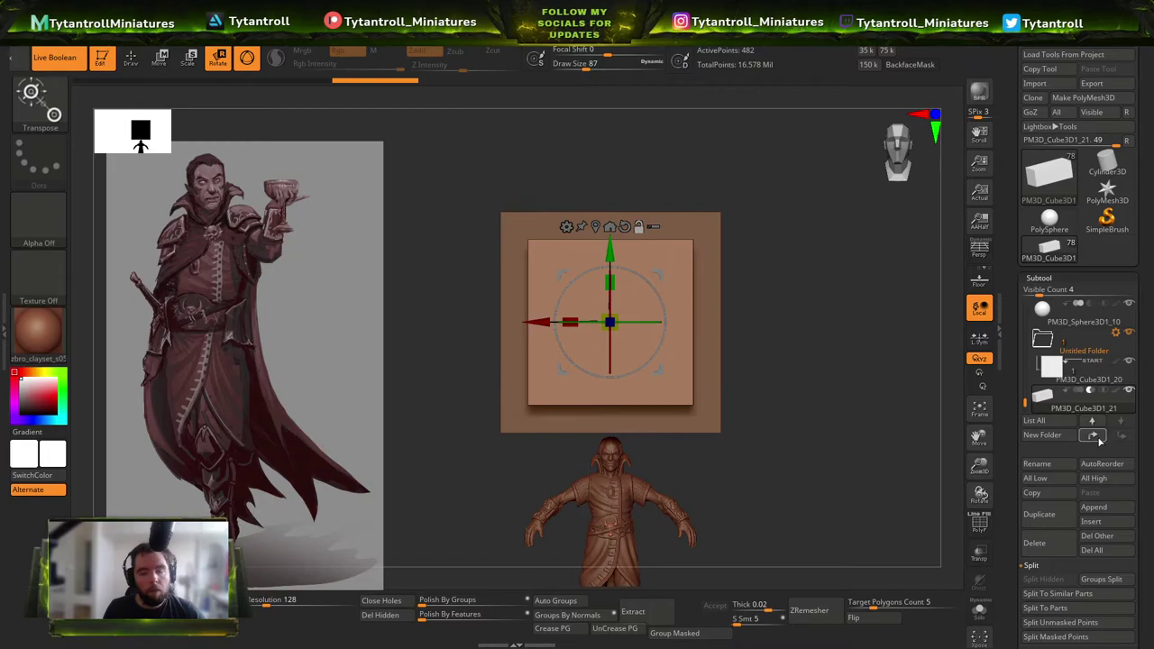
pyautogui.moveTo(756, 290); pyautogui.dragTo(820, 220)
pyautogui.moveTo(609, 322); pyautogui.dragTo(589, 318)
pyautogui.moveTo(703, 273); pyautogui.dragTo(628, 302)
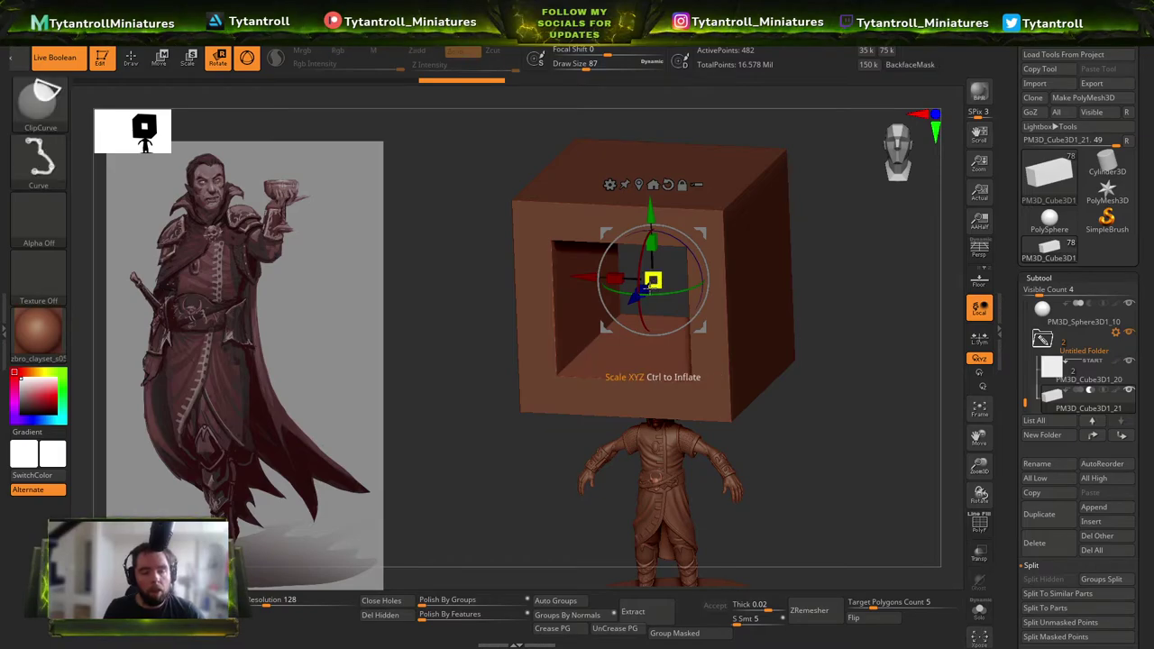
# Duplicate the cutting box and fit the copy as a solid panel recessed inside the frame's opening.
pyautogui.hotkey('ctrl', 'shift', 'd')
pyautogui.moveTo(642, 290); pyautogui.dragTo(713, 252)
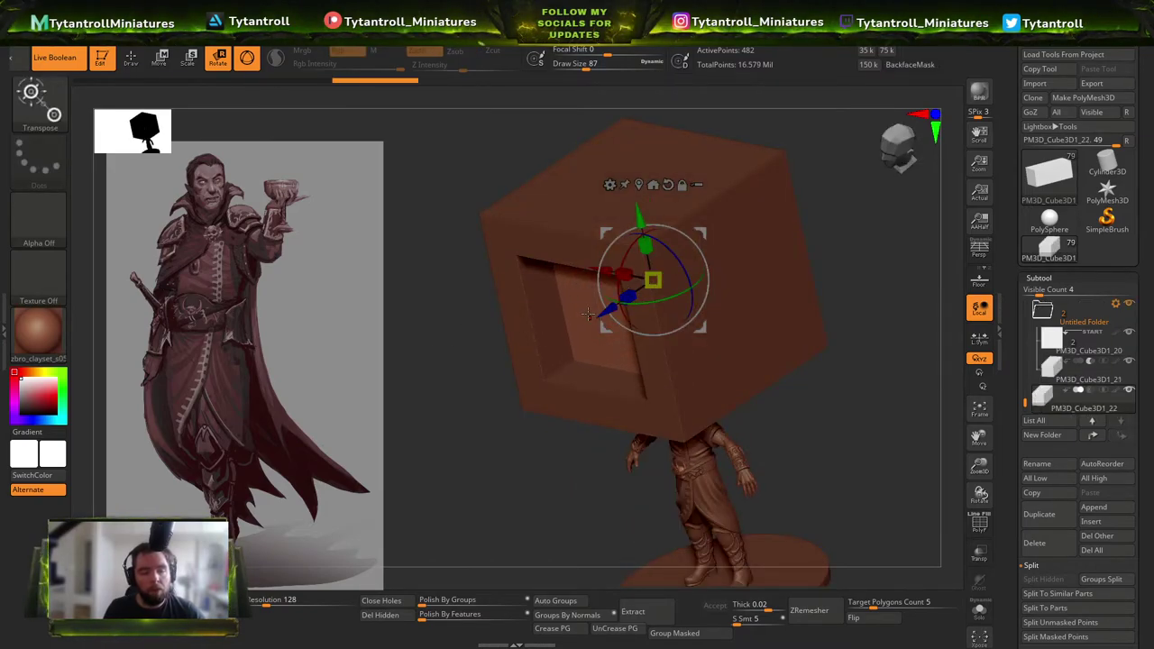
pyautogui.moveTo(593, 321)
pyautogui.mouseDown()
pyautogui.moveTo(541, 343)
pyautogui.moveTo(602, 329)
pyautogui.mouseUp()
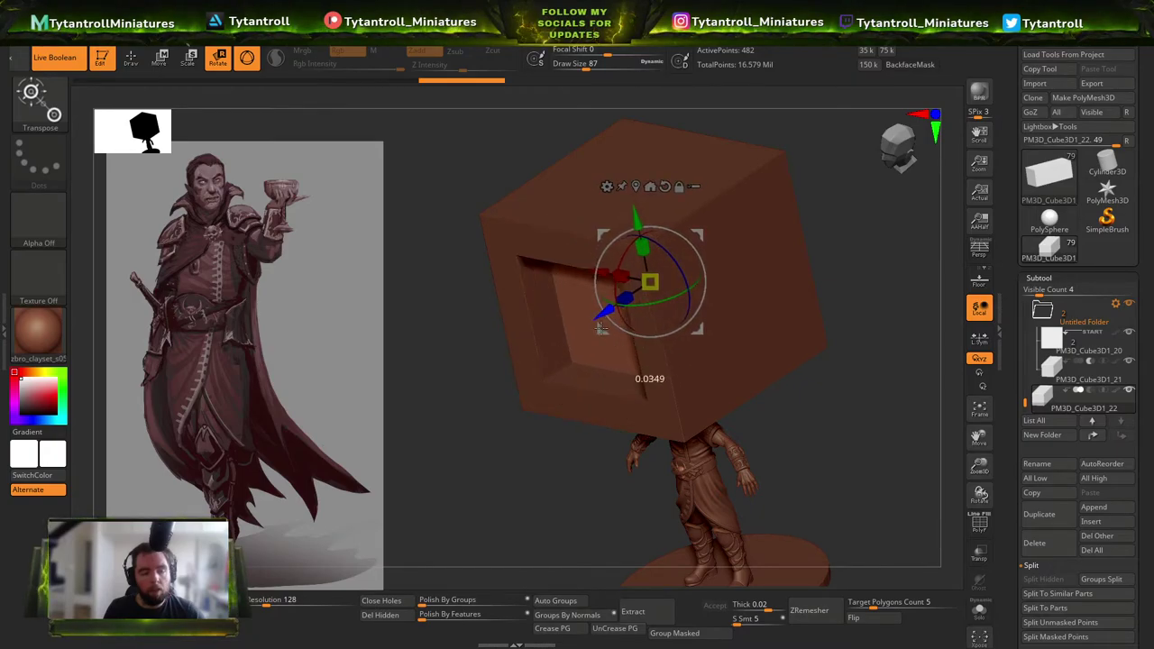
pyautogui.press('q')
pyautogui.moveTo(918, 260); pyautogui.dragTo(944, 236)
# Duplicate the recessed panel, narrow the copy into a thin vertical bar, and tilt it across the frame's opening.
pyautogui.hotkey('ctrl', 'shift', 'd')
pyautogui.press('w')
pyautogui.moveTo(765, 268); pyautogui.dragTo(784, 268, button='right')
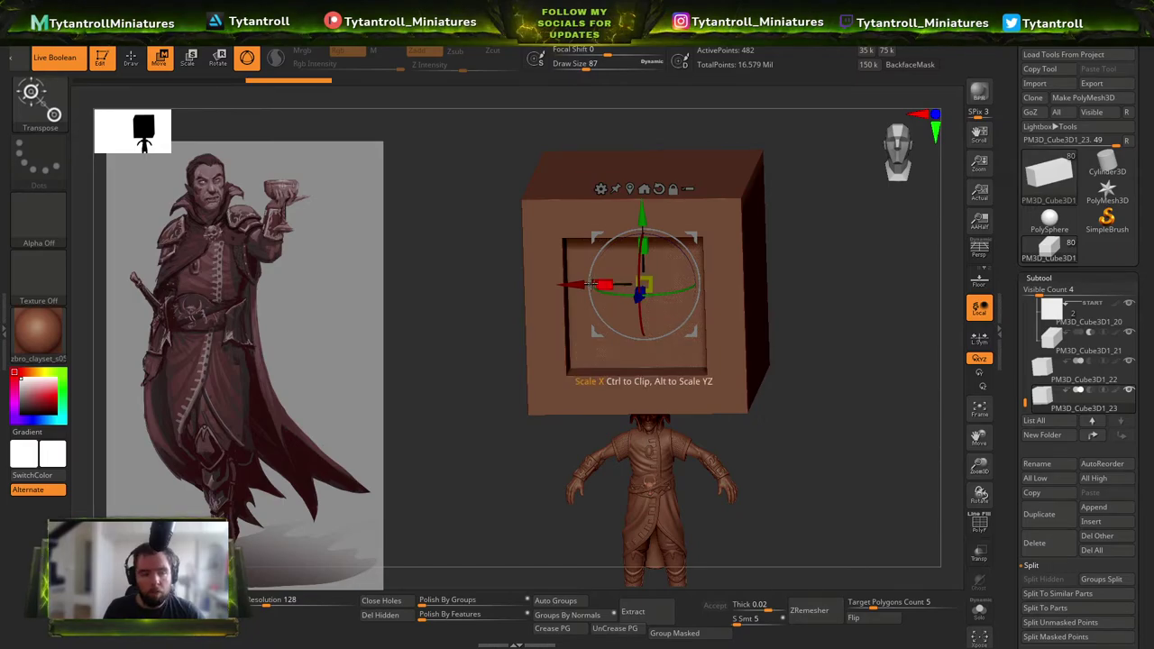
pyautogui.moveTo(692, 289); pyautogui.dragTo(622, 295, button='right')
pyautogui.moveTo(636, 300); pyautogui.dragTo(579, 325)
pyautogui.keyDown('shift'); pyautogui.moveTo(657, 292); pyautogui.dragTo(610, 294, button='right'); pyautogui.keyUp('shift')
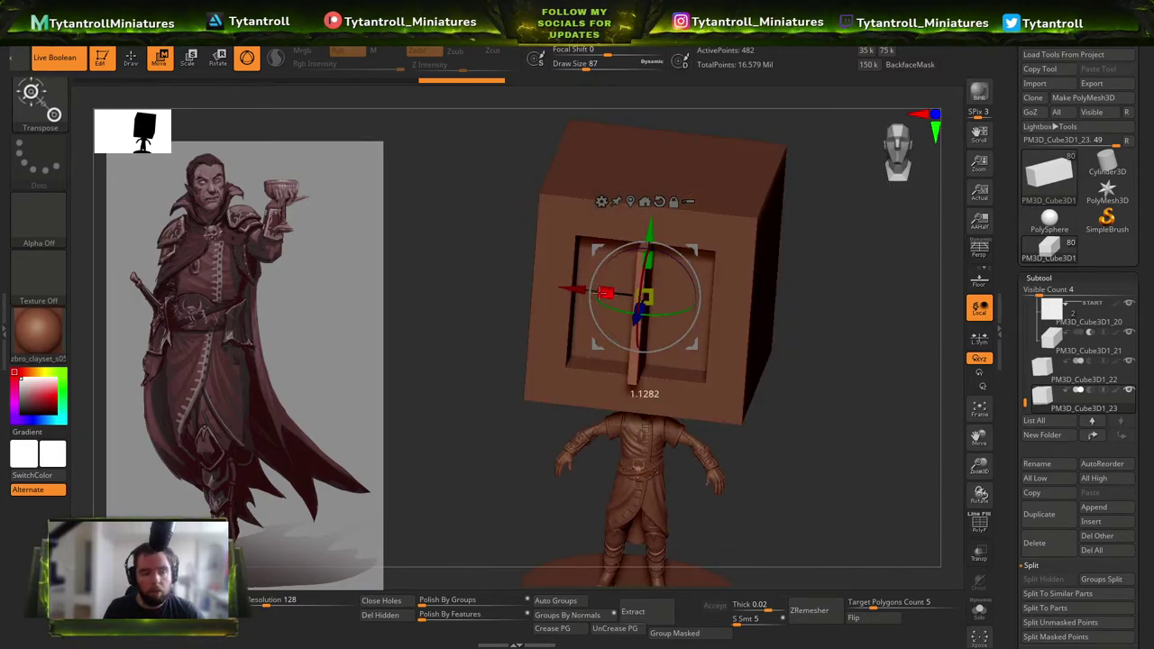
pyautogui.moveTo(604, 291); pyautogui.dragTo(438, 285)
pyautogui.keyDown('shift'); pyautogui.moveTo(600, 286); pyautogui.dragTo(713, 219, button='right'); pyautogui.keyUp('shift')
pyautogui.moveTo(642, 228); pyautogui.dragTo(674, 183)
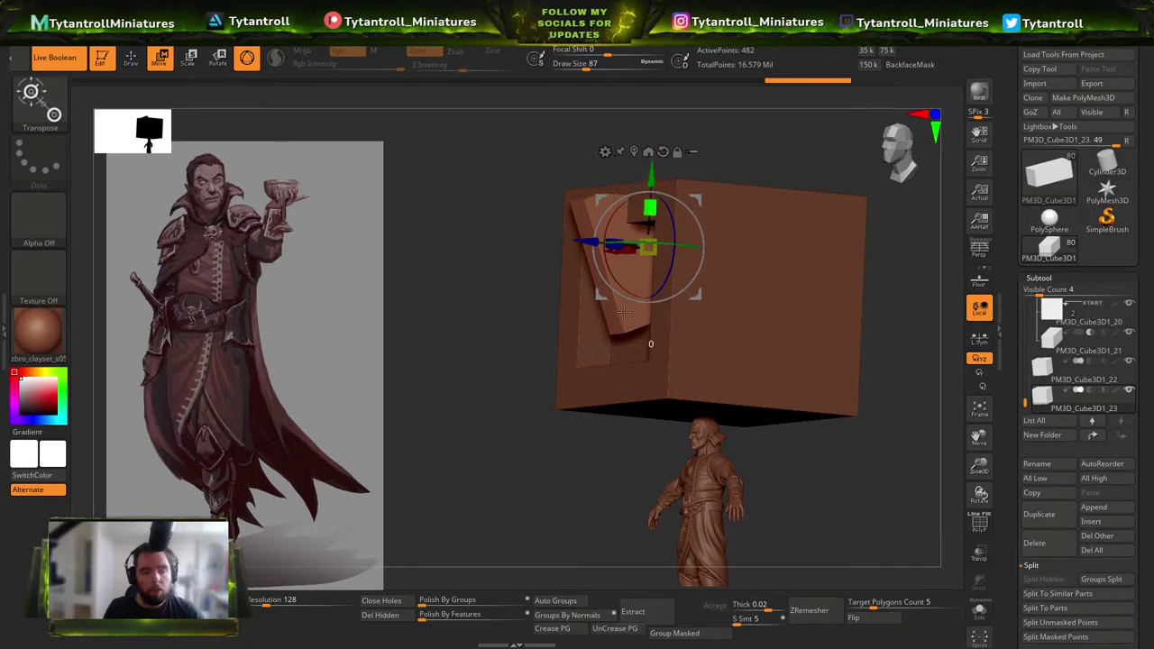
pyautogui.hotkey('ctrl', 'z')
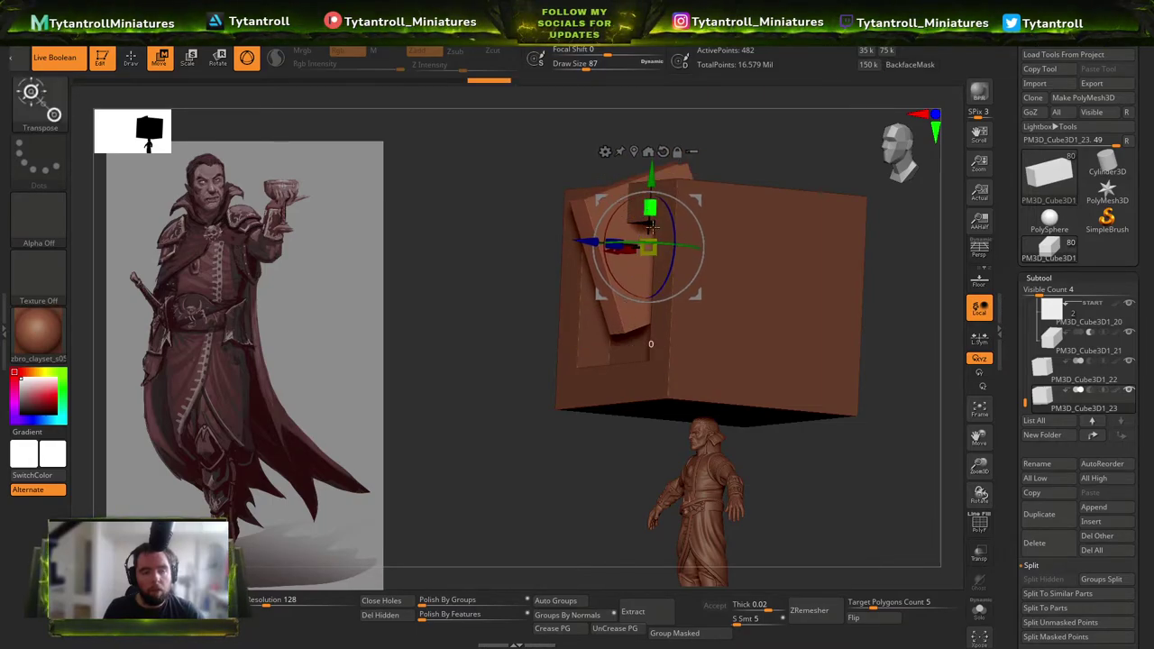
pyautogui.moveTo(536, 328); pyautogui.dragTo(501, 309)
# Isolate the tilted bar's upper end with a mask, nudge it slightly upward, and clear the mask.
pyautogui.keyDown('ctrl'); pyautogui.moveTo(505, 165); pyautogui.dragTo(894, 213); pyautogui.keyUp('ctrl')
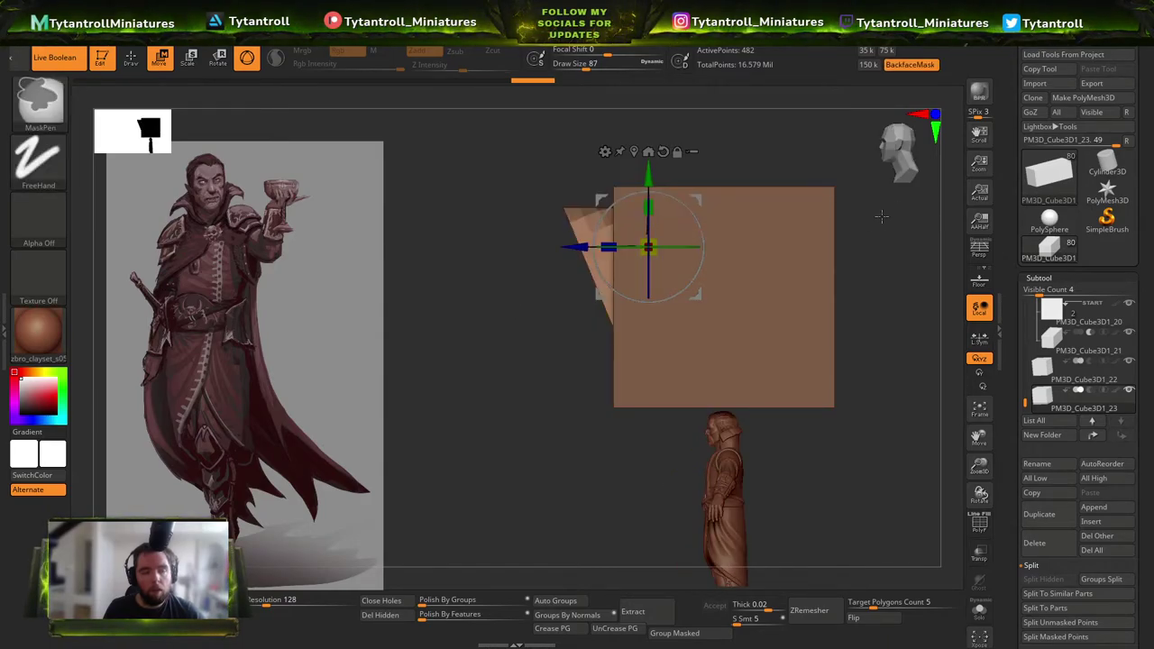
pyautogui.keyDown('ctrl'); pyautogui.click(513, 312); pyautogui.keyUp('ctrl')
pyautogui.moveTo(648, 173)
pyautogui.mouseDown()
pyautogui.moveTo(648, 118)
pyautogui.moveTo(647, 164)
pyautogui.mouseUp()
pyautogui.keyDown('ctrl'); pyautogui.click(525, 206); pyautogui.keyUp('ctrl')
pyautogui.hotkey('ctrl', 'z')
pyautogui.keyDown('ctrl'); pyautogui.click(461, 214); pyautogui.keyUp('ctrl')
pyautogui.press('q')
pyautogui.moveTo(532, 173); pyautogui.dragTo(643, 178)
# Select the frame cube, group it by normals, crease its polygroups and subdivide, and subdivide again after uncreasing to round its edges.
pyautogui.keyDown('alt'); pyautogui.click(706, 200); pyautogui.keyUp('alt')
pyautogui.hotkey('shift', 'f')
pyautogui.hotkey('shift', 'f')
pyautogui.moveTo(762, 178)
pyautogui.mouseDown()
pyautogui.moveTo(804, 229)
pyautogui.moveTo(423, 604)
pyautogui.mouseUp()
pyautogui.click(575, 614)
pyautogui.click(561, 627)
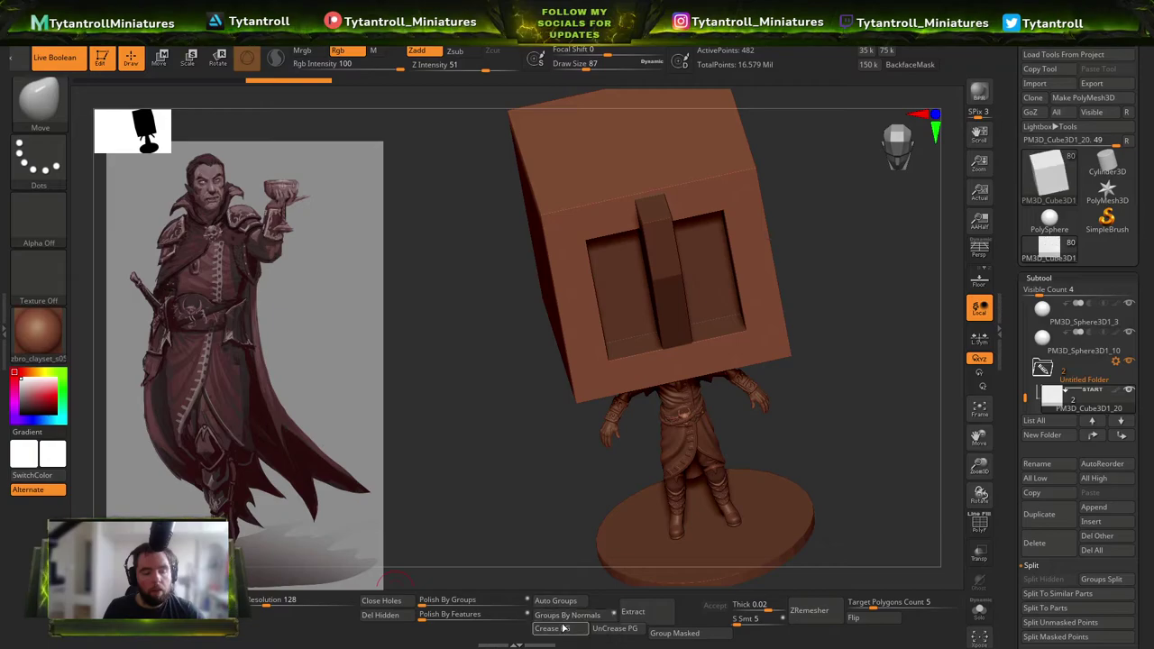
pyautogui.hotkey('ctrl', 'd')
pyautogui.click(605, 628)
pyautogui.hotkey('ctrl', 'd')
# Examine the rounded frame and the angled bar from several directions.
pyautogui.moveTo(641, 541); pyautogui.dragTo(686, 369)
pyautogui.keyDown('shift'); pyautogui.moveTo(686, 370); pyautogui.dragTo(703, 307, button='right'); pyautogui.keyUp('shift')
pyautogui.moveTo(702, 307)
pyautogui.keyDown('alt'); pyautogui.mouseDown(button='right')
pyautogui.moveTo(730, 413)
pyautogui.moveTo(756, 342)
pyautogui.mouseUp(button='right'); pyautogui.keyUp('alt')
pyautogui.keyDown('ctrl'); pyautogui.moveTo(541, 328); pyautogui.dragTo(604, 344, button='right'); pyautogui.keyUp('ctrl')
pyautogui.hotkey('shift', 'f')
pyautogui.hotkey('shift', 'f')
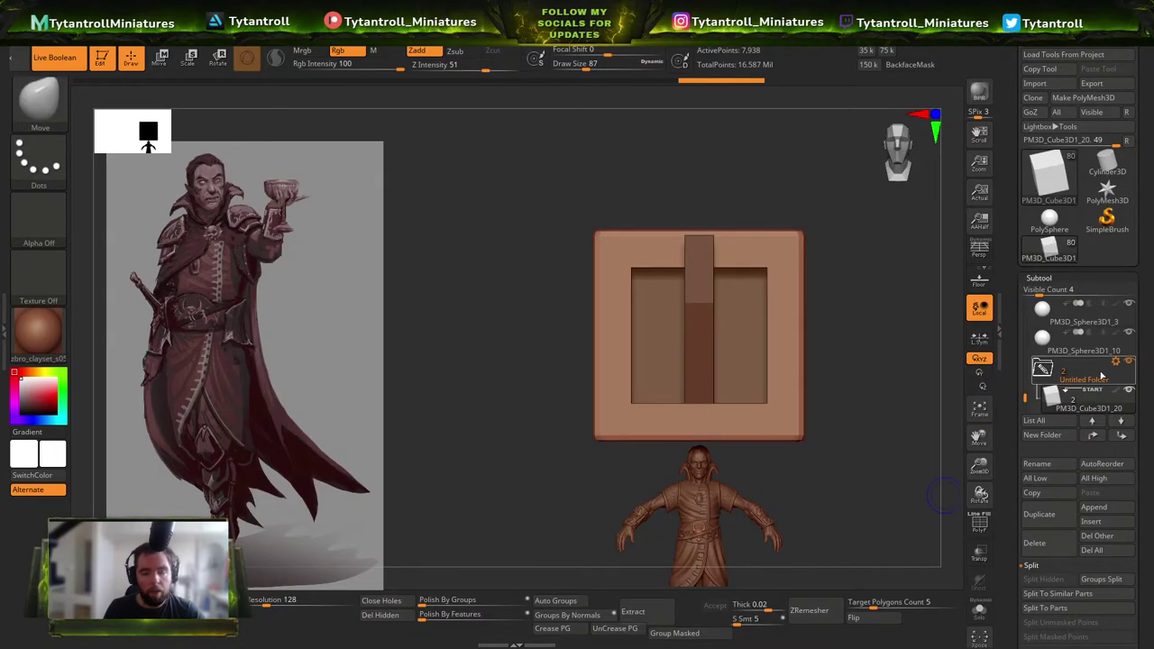
pyautogui.moveTo(708, 364); pyautogui.dragTo(868, 328, button='right')
pyautogui.keyDown('alt'); pyautogui.click(715, 338); pyautogui.keyUp('alt')
pyautogui.moveTo(867, 328)
pyautogui.keyDown('shift'); pyautogui.mouseDown()
pyautogui.moveTo(751, 300)
pyautogui.moveTo(766, 272)
pyautogui.mouseUp(); pyautogui.keyUp('shift')
pyautogui.press('w')
pyautogui.press('q')
pyautogui.moveTo(766, 273); pyautogui.dragTo(601, 352, button='right')
pyautogui.keyDown('alt'); pyautogui.click(615, 353); pyautogui.keyUp('alt')
pyautogui.keyDown('shift'); pyautogui.moveTo(687, 379); pyautogui.dragTo(745, 332); pyautogui.keyUp('shift')
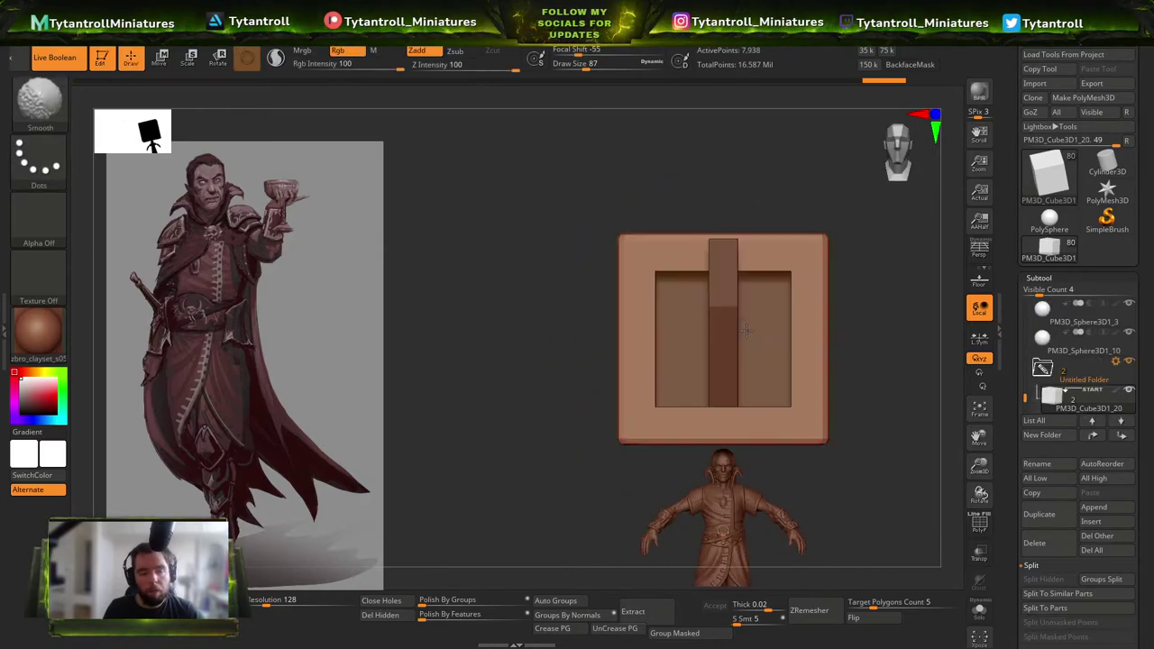
# Run Boolean Folder on the cube's folder to bake the cut frame into its own mesh, and check it against the bar.
pyautogui.click(1116, 362)
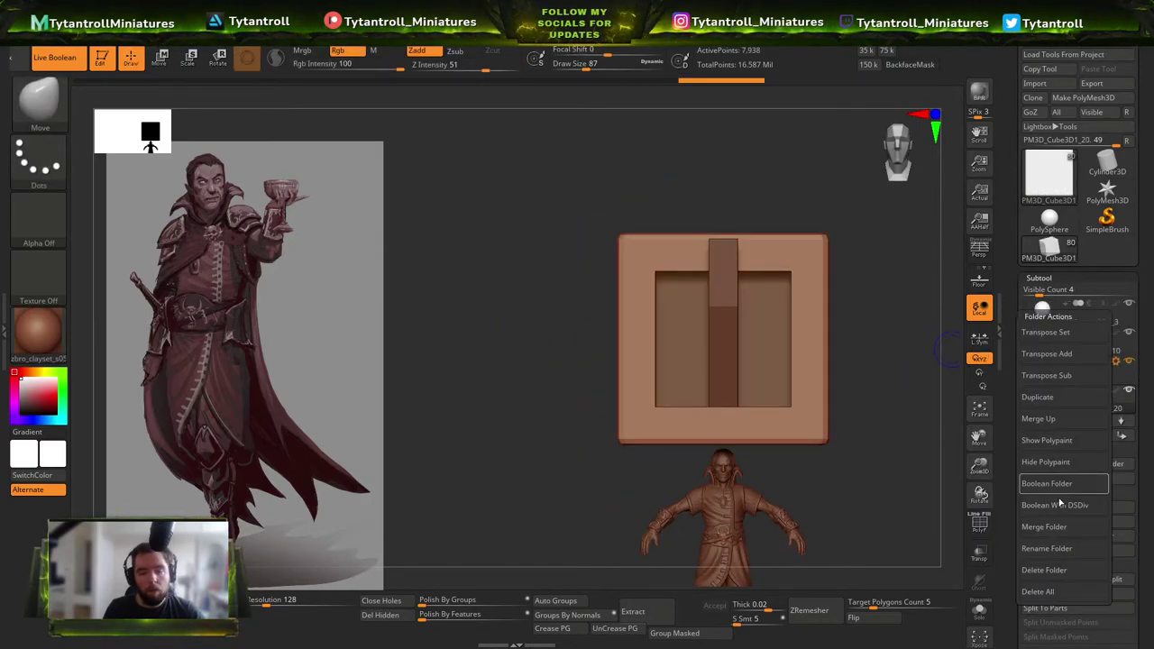
pyautogui.click(1051, 486)
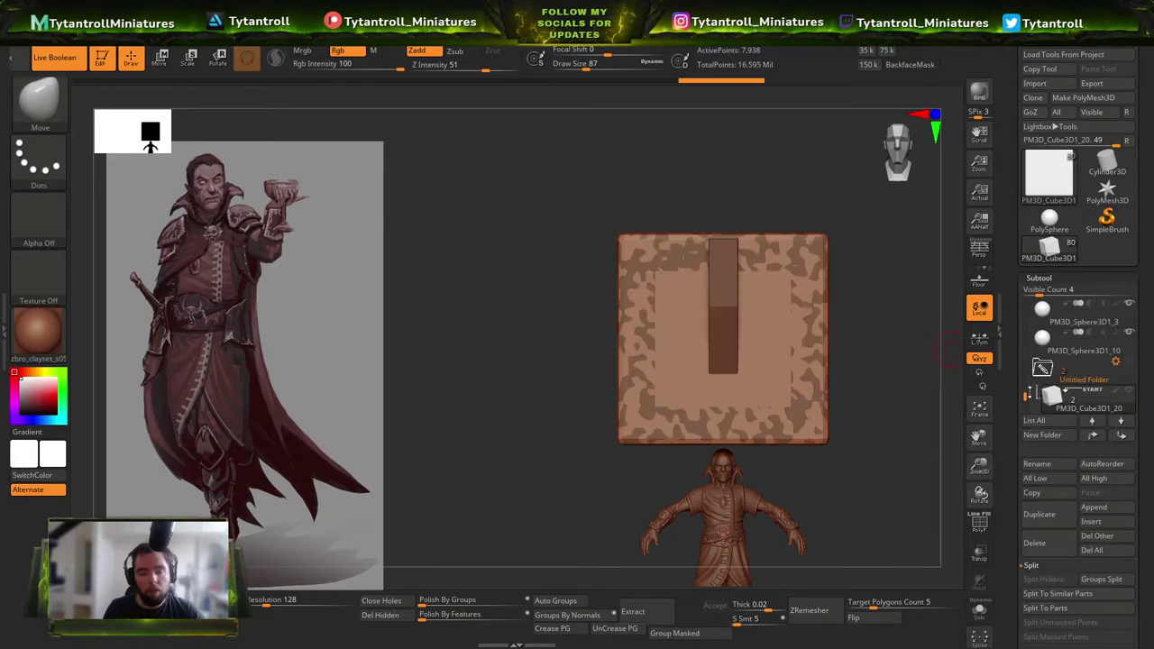
pyautogui.moveTo(1026, 398); pyautogui.dragTo(1026, 403)
pyautogui.click(1045, 377)
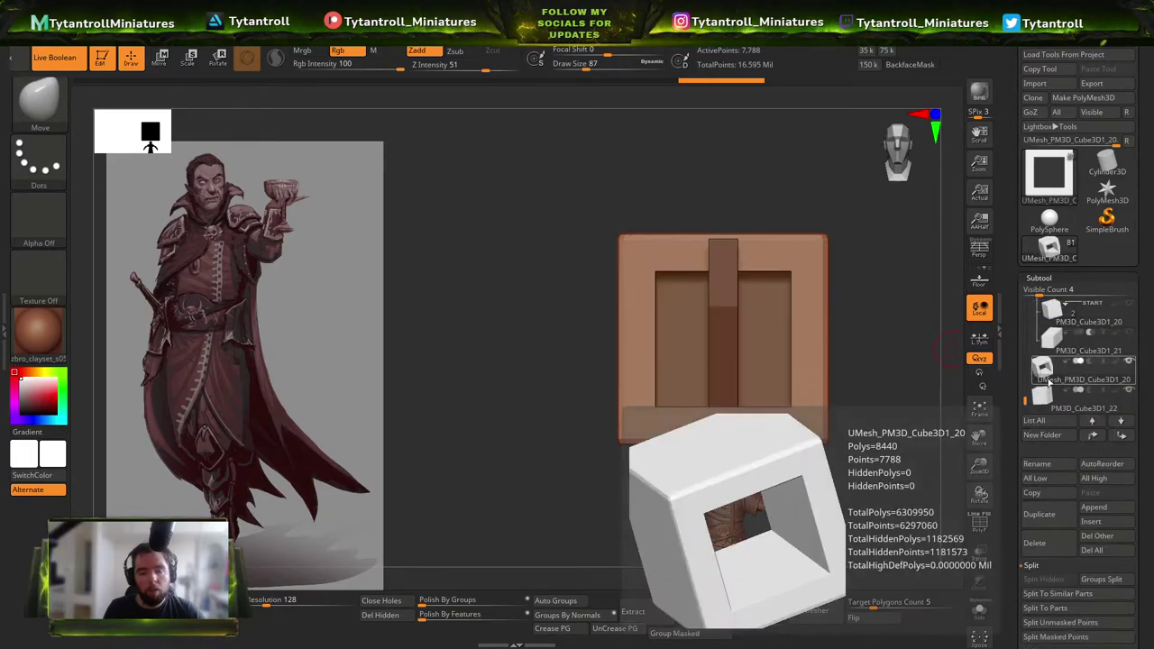
pyautogui.moveTo(956, 389); pyautogui.dragTo(928, 379)
pyautogui.keyDown('alt'); pyautogui.click(692, 298); pyautogui.keyUp('alt')
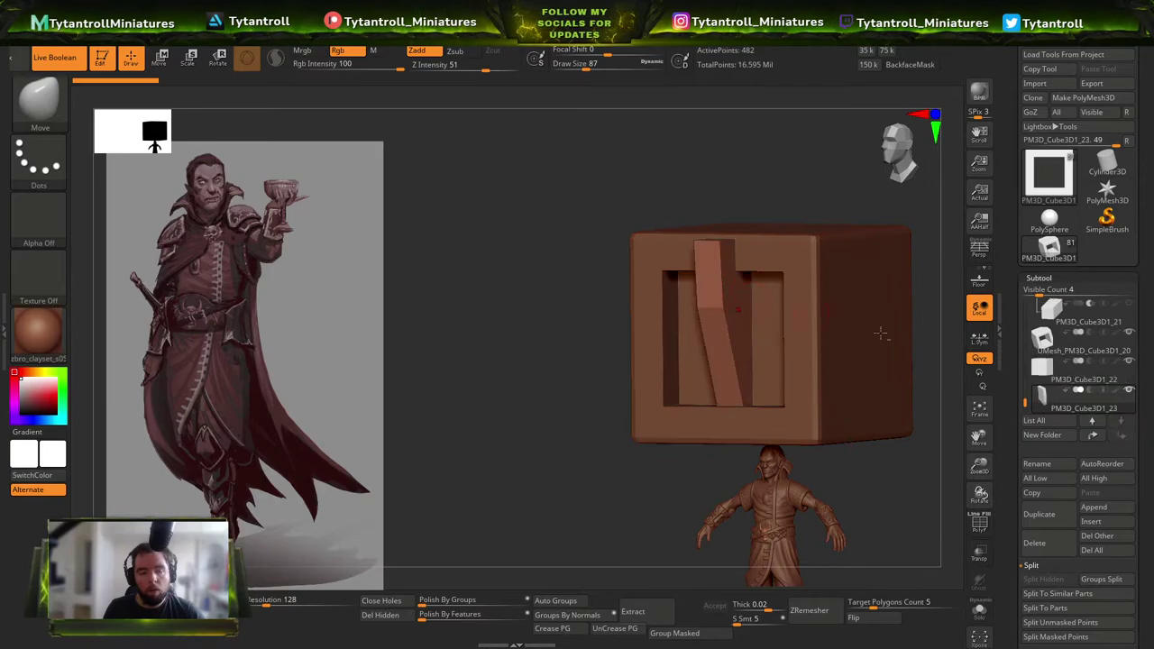
# Merge the baked frame mesh down with the recessed panel and the vertical bar into one subtool.
pyautogui.click(1050, 352)
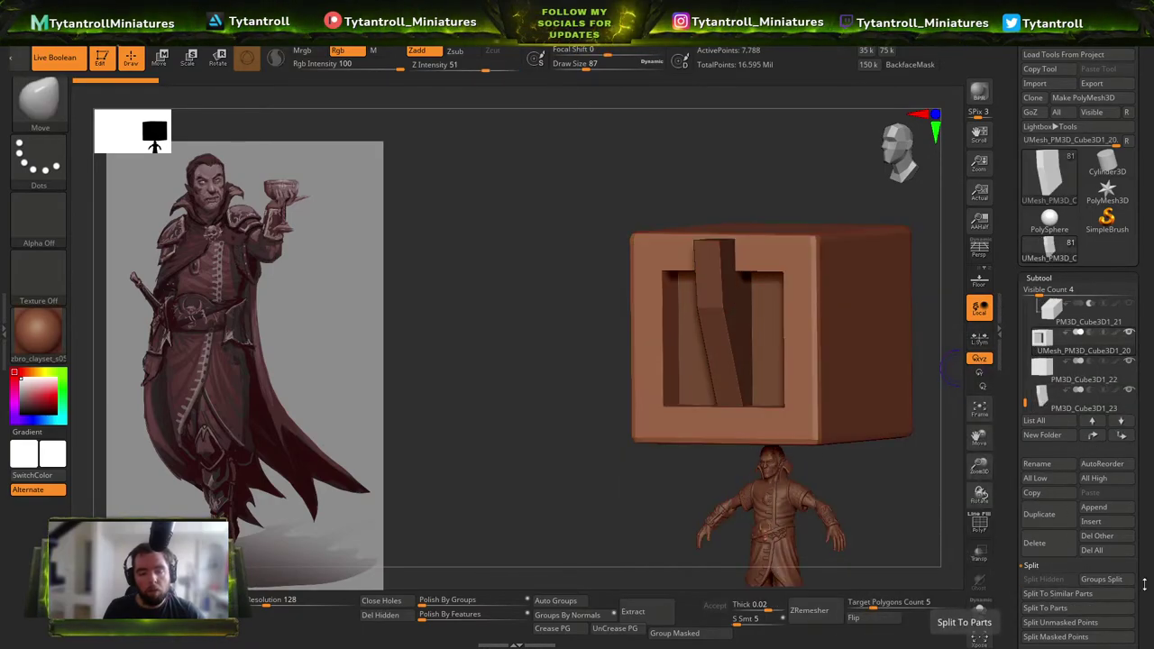
pyautogui.scroll(-3, 1137, 497)
pyautogui.click(1038, 517)
pyautogui.click(1044, 457)
pyautogui.press('Return')
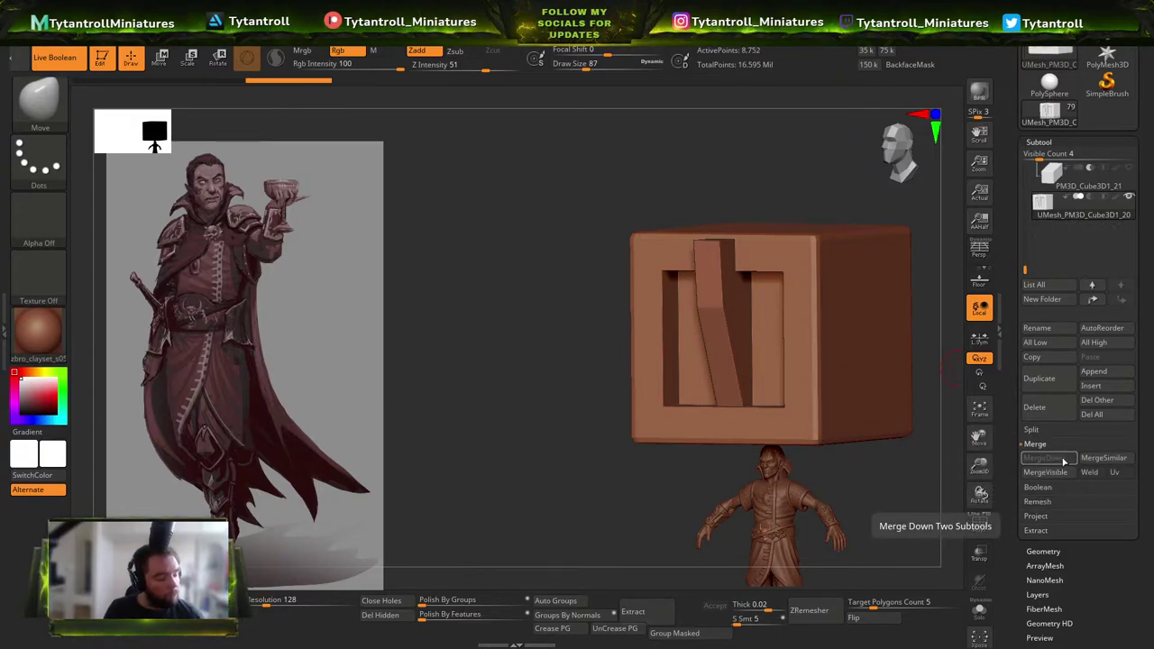
pyautogui.keyDown('shift'); pyautogui.moveTo(892, 394); pyautogui.dragTo(773, 398, button='right'); pyautogui.keyUp('shift')
pyautogui.keyDown('ctrl'); pyautogui.moveTo(865, 397); pyautogui.dragTo(888, 420); pyautogui.keyUp('ctrl')
pyautogui.hotkey('ctrl', 'z')
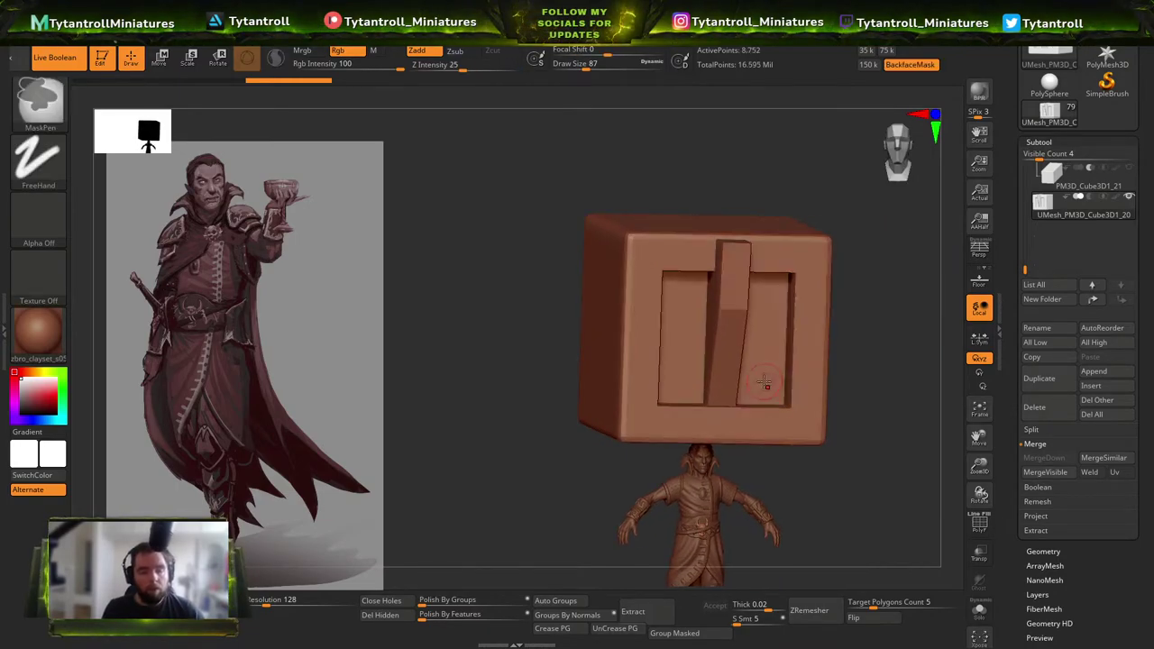
pyautogui.keyDown('shift'); pyautogui.moveTo(787, 367); pyautogui.dragTo(767, 304, button='right'); pyautogui.keyUp('shift')
pyautogui.moveTo(693, 279); pyautogui.dragTo(712, 284, button='right')
pyautogui.keyDown('ctrl'); pyautogui.keyDown('shift'); pyautogui.click(708, 273); pyautogui.keyUp('shift'); pyautogui.keyUp('ctrl')
pyautogui.keyDown('ctrl'); pyautogui.keyDown('shift'); pyautogui.click(614, 322); pyautogui.keyUp('shift'); pyautogui.keyUp('ctrl')
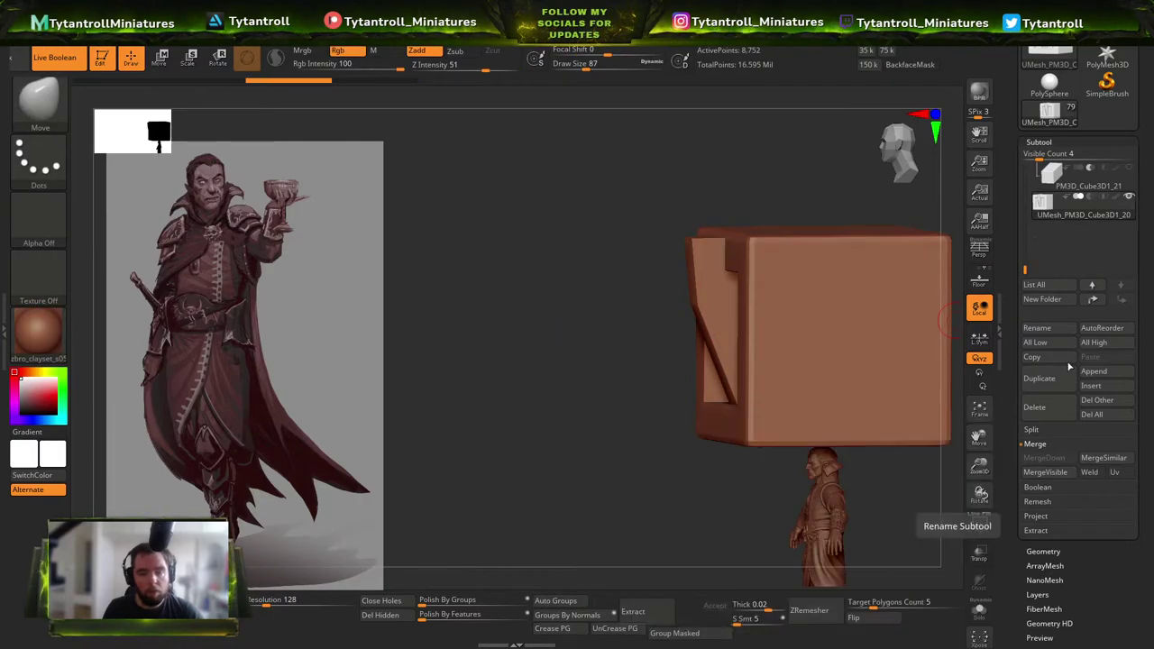
# Delete the merged buckle subtool and make the original boolean folder visible again.
pyautogui.click(1056, 407)
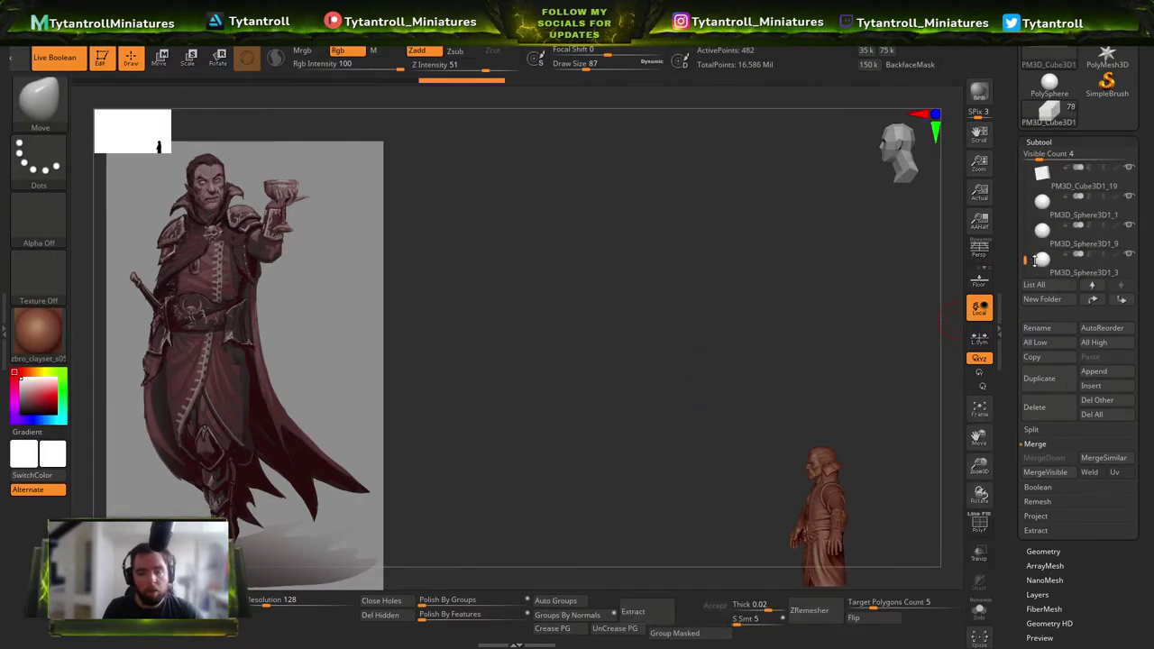
pyautogui.moveTo(1035, 269); pyautogui.dragTo(1036, 263)
pyautogui.click(1128, 226)
pyautogui.moveTo(590, 292)
pyautogui.mouseDown(button='right')
pyautogui.moveTo(829, 283)
pyautogui.moveTo(854, 299)
pyautogui.moveTo(835, 291)
pyautogui.moveTo(874, 258)
pyautogui.moveTo(818, 245)
pyautogui.mouseUp(button='right')
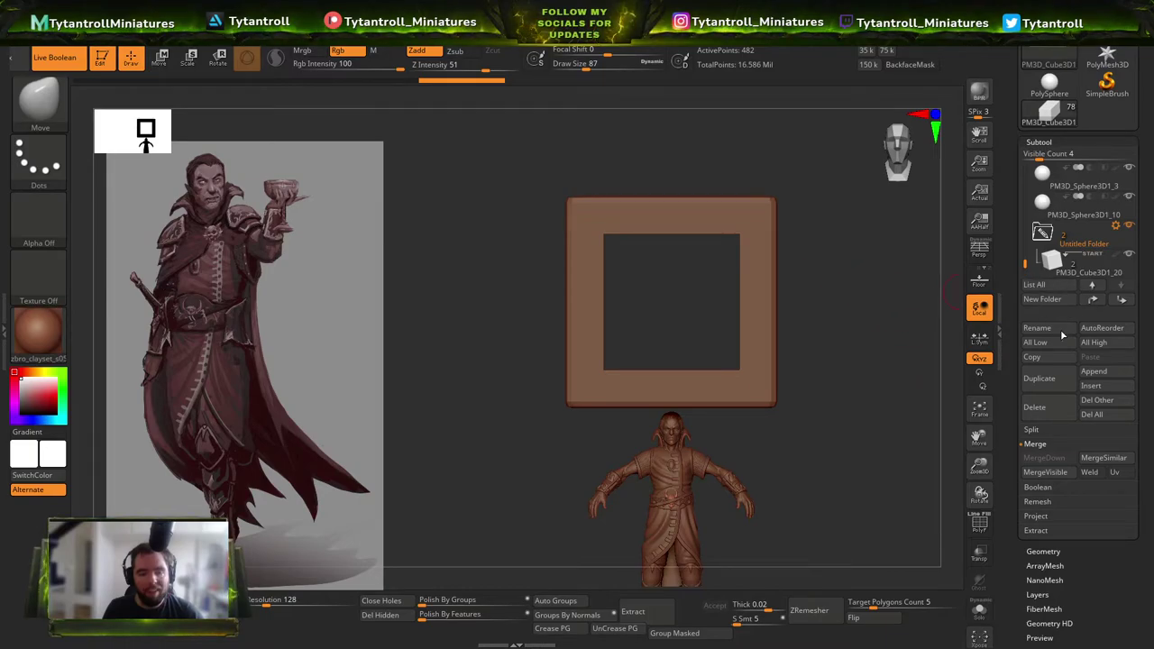
# Duplicate the buckle frame's main cube and fit the copy as a recessed panel inside the frame's opening.
pyautogui.click(1056, 264)
pyautogui.hotkey('shift', 'f')
pyautogui.hotkey('ctrl', 'shift', 'd')
pyautogui.press('r')
pyautogui.moveTo(670, 302); pyautogui.dragTo(645, 300)
pyautogui.hotkey('shift', 'f')
pyautogui.moveTo(786, 290); pyautogui.dragTo(707, 308, button='right')
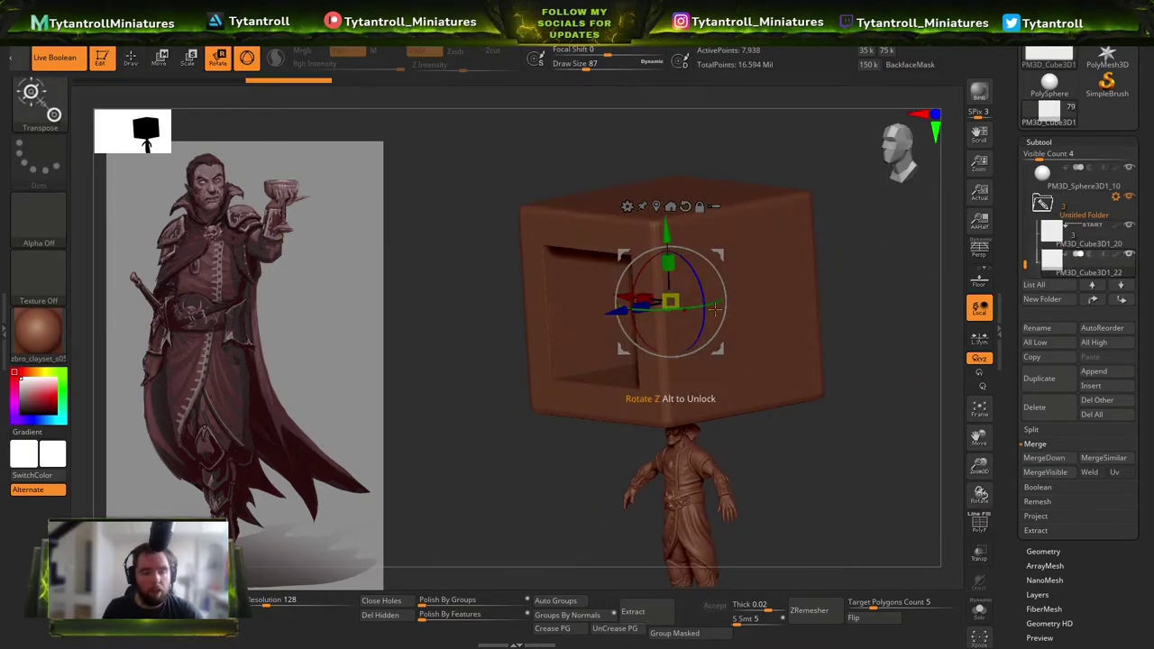
pyautogui.hotkey('shift', 'f')
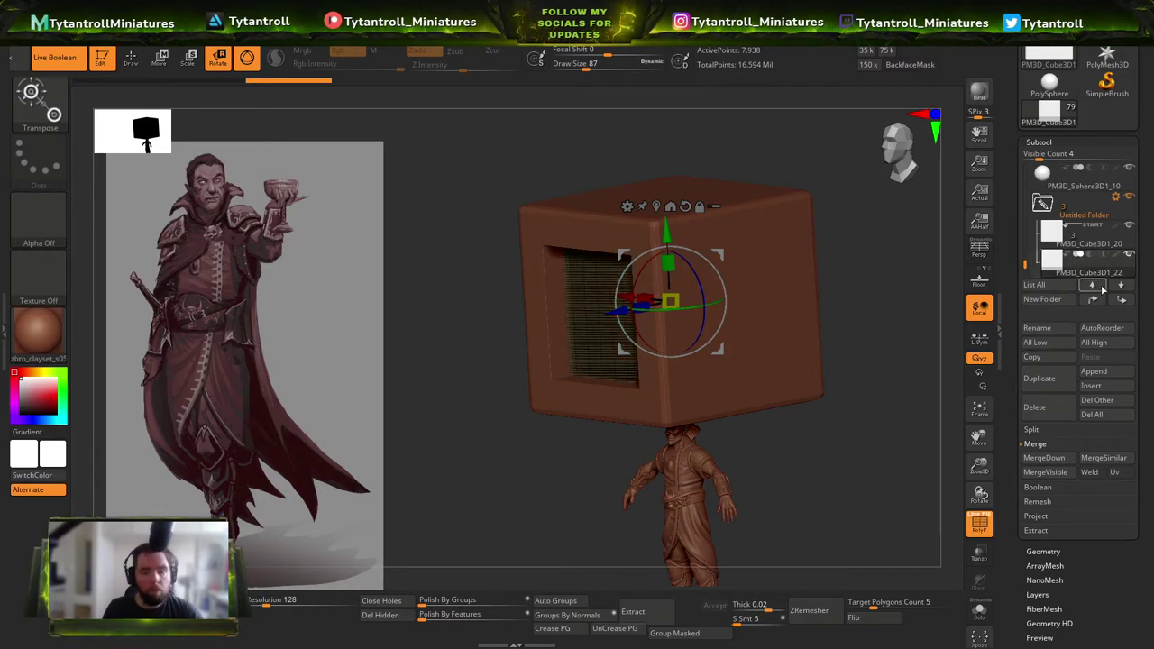
pyautogui.click(1122, 300)
pyautogui.moveTo(712, 293); pyautogui.dragTo(730, 266, button='right')
# Duplicate the cube outside the boolean folder, shape the copy into a narrow bar angled across the frame, and subdivide it.
pyautogui.hotkey('shift', 'f')
pyautogui.hotkey('ctrl', 'shift', 'd')
pyautogui.moveTo(609, 297); pyautogui.dragTo(673, 298)
pyautogui.moveTo(775, 286); pyautogui.dragTo(694, 276, button='right')
pyautogui.moveTo(775, 252); pyautogui.dragTo(524, 220)
pyautogui.click(729, 166)
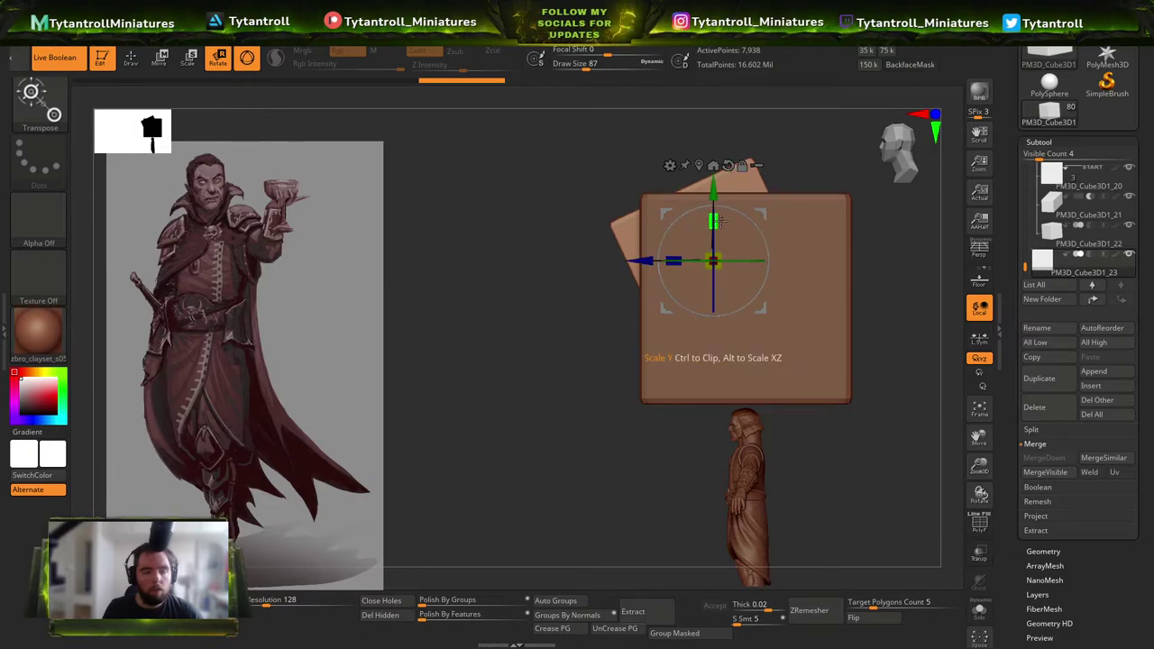
pyautogui.press('q')
pyautogui.moveTo(511, 314); pyautogui.dragTo(622, 316)
pyautogui.hotkey('shift', 'f')
pyautogui.hotkey('shift', 'f')
pyautogui.hotkey('ctrl', 'd')
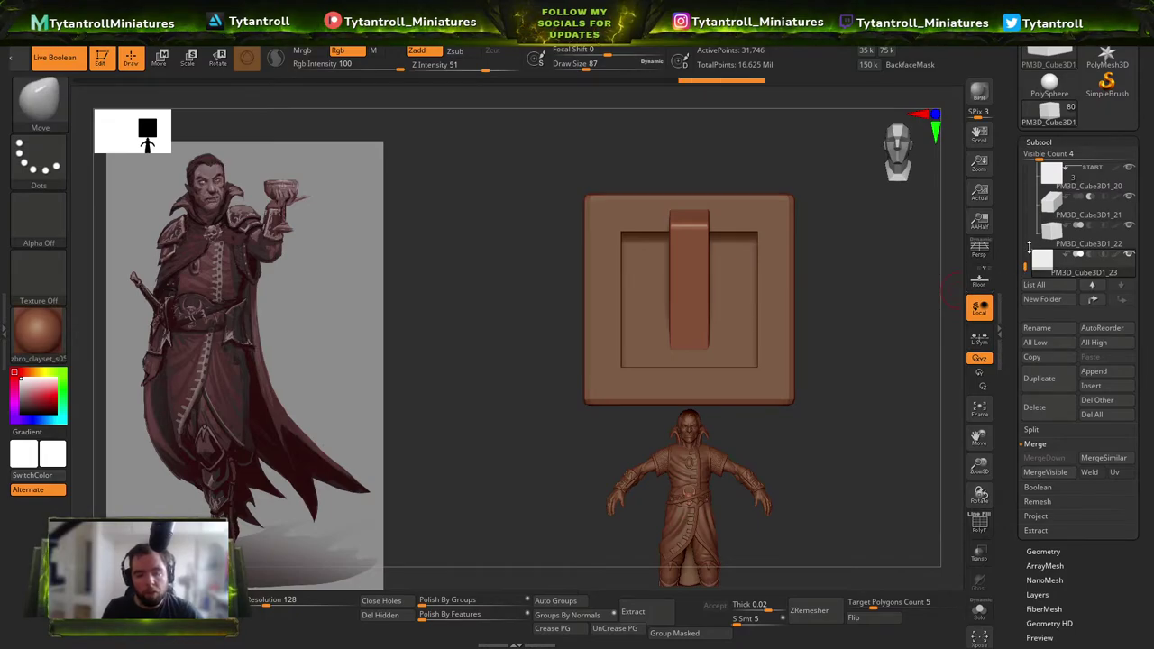
# Run Boolean Folder on the cubes' folder and merge the baked frame mesh down with the vertical bar.
pyautogui.moveTo(1024, 266); pyautogui.dragTo(1026, 263)
pyautogui.click(1118, 197)
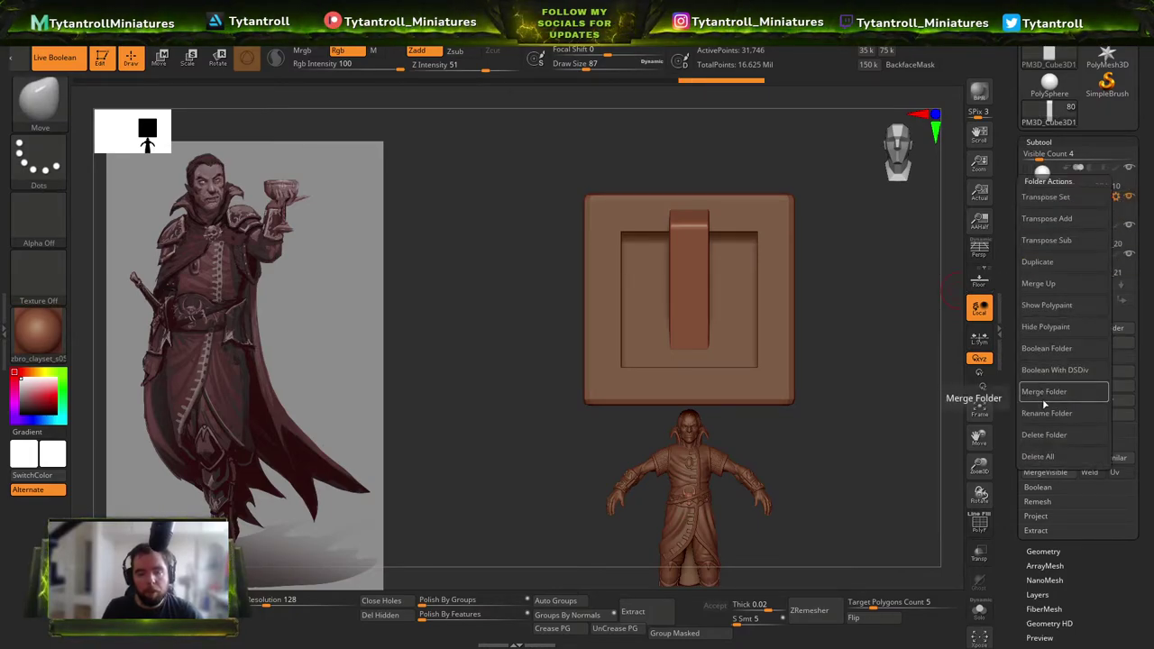
pyautogui.click(1045, 348)
pyautogui.moveTo(1024, 250); pyautogui.dragTo(1026, 269)
pyautogui.click(1057, 234)
pyautogui.click(1050, 206)
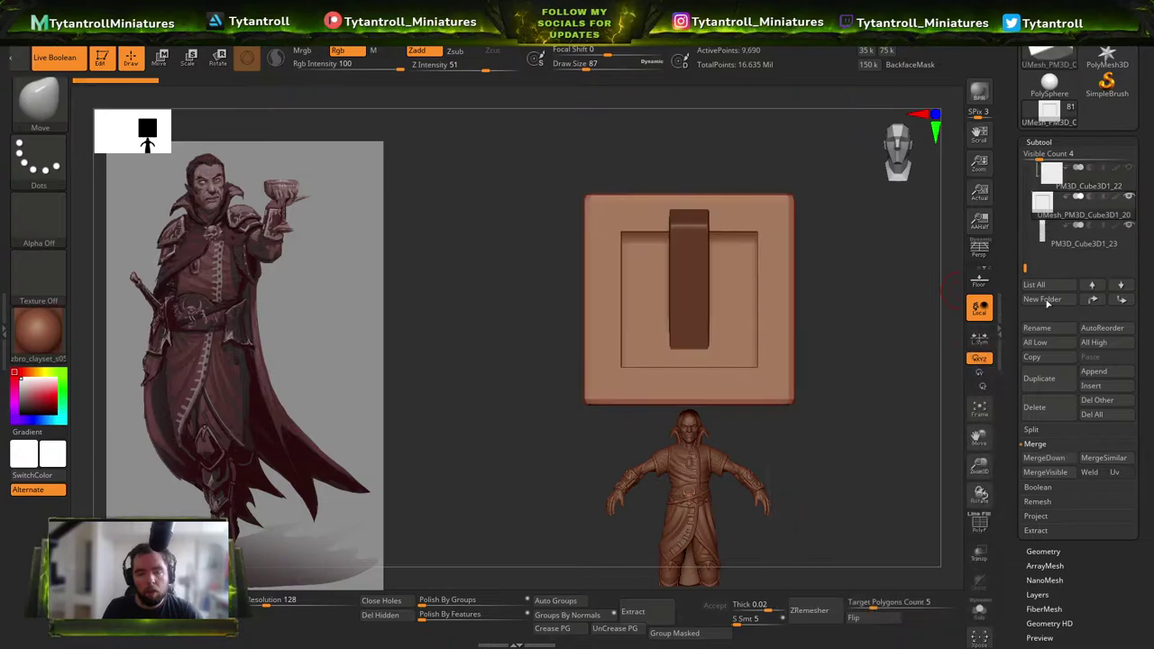
pyautogui.click(1042, 459)
pyautogui.keyDown('shift'); pyautogui.moveTo(837, 363); pyautogui.dragTo(739, 356); pyautogui.keyUp('shift')
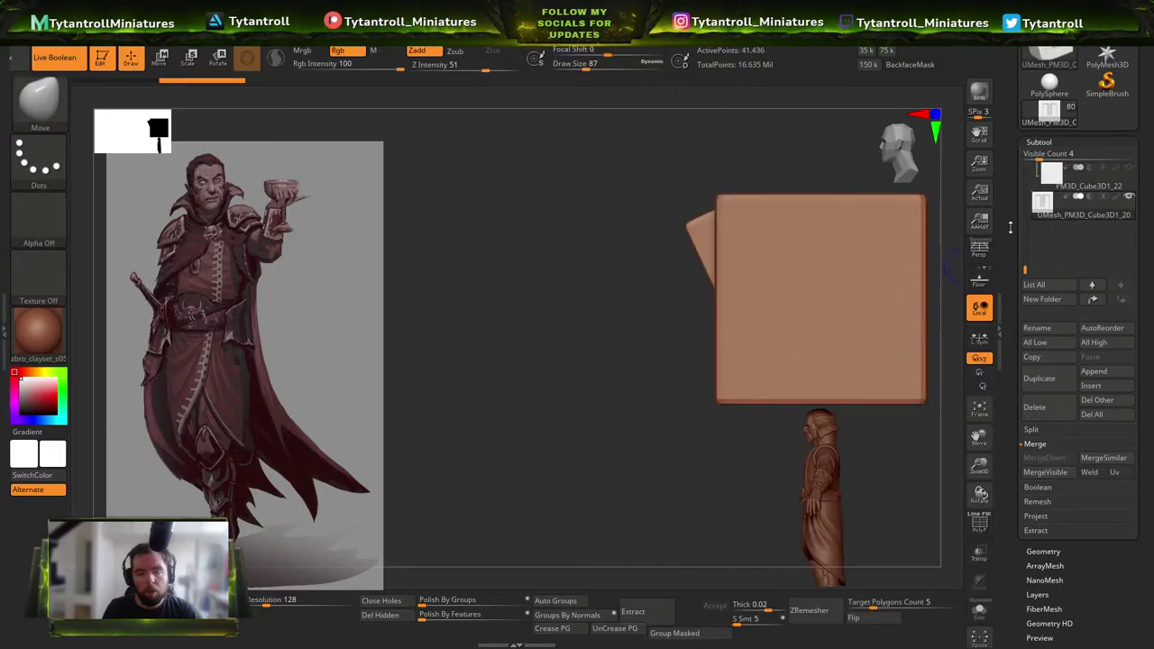
# Delete the original boolean folder and show all of the miniature's other subtools again.
pyautogui.moveTo(1026, 266); pyautogui.dragTo(1026, 260)
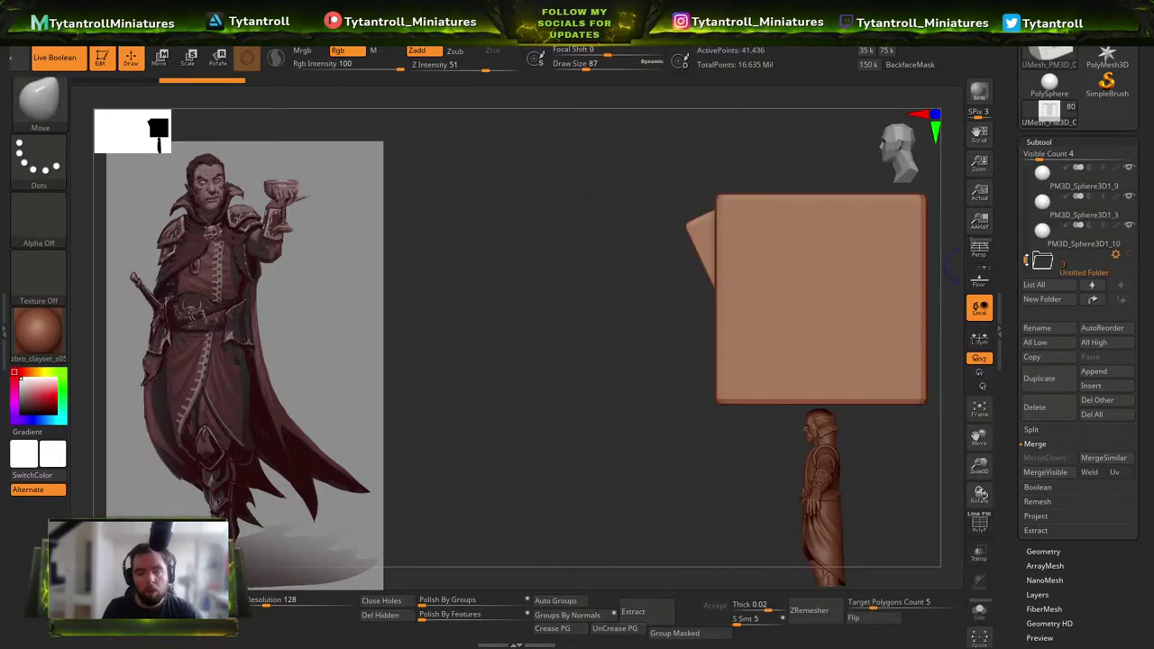
pyautogui.click(1079, 267)
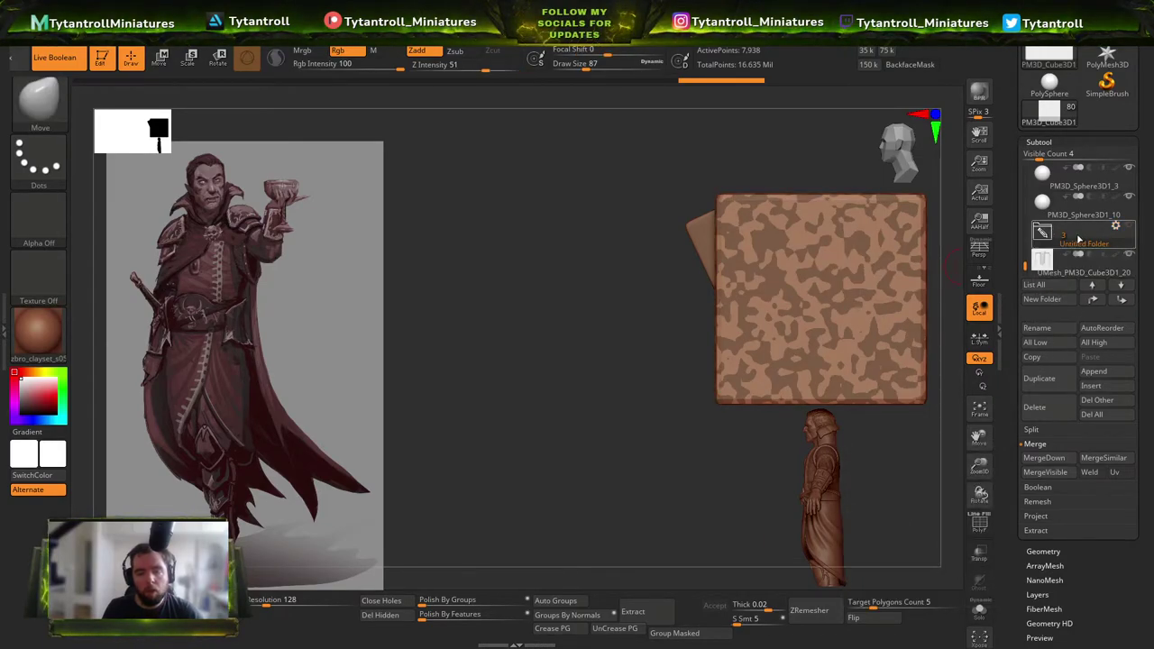
pyautogui.click(1033, 406)
pyautogui.click(938, 451)
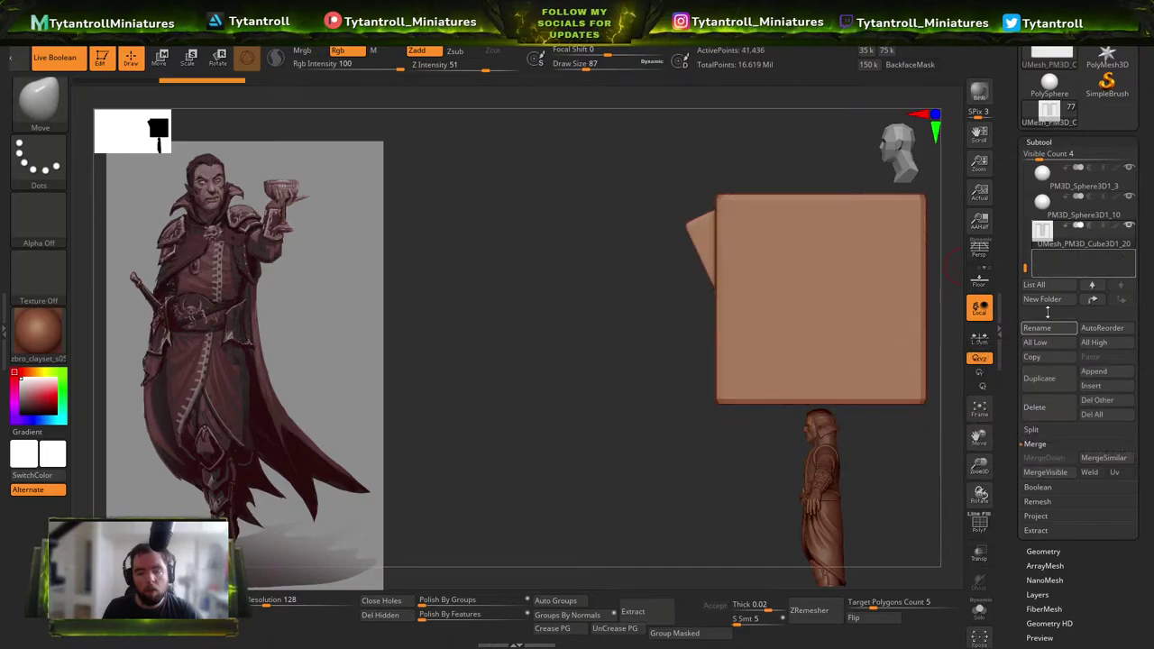
pyautogui.keyDown('shift'); pyautogui.click(1130, 226); pyautogui.keyUp('shift')
pyautogui.keyDown('shift'); pyautogui.click(1131, 226); pyautogui.keyUp('shift')
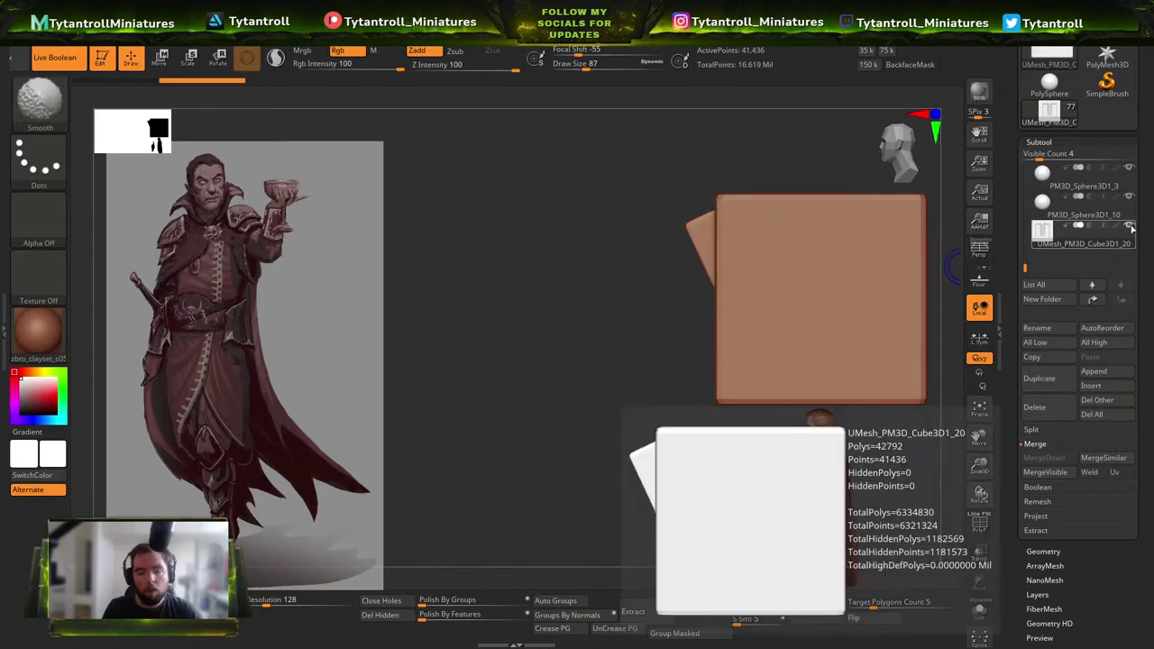
# Select the merged buckle, shrink it, move it beside the vampire's waist and rotate it toward the diagonal strap's angle.
pyautogui.keyDown('alt'); pyautogui.click(758, 515); pyautogui.keyUp('alt')
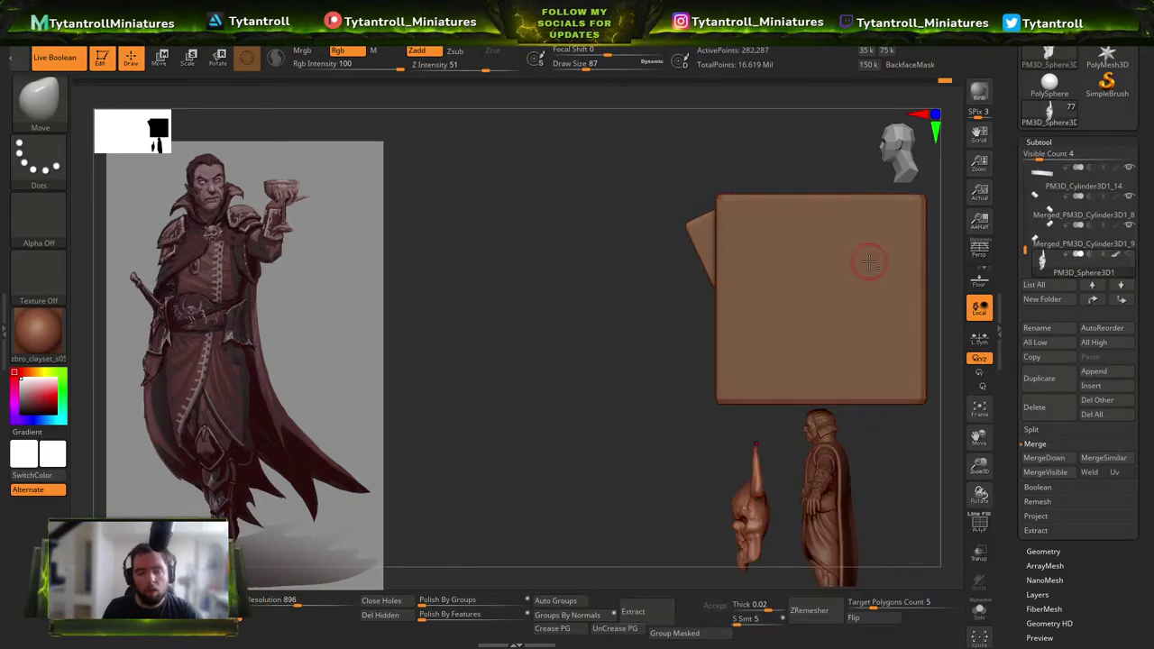
pyautogui.keyDown('alt'); pyautogui.click(879, 334); pyautogui.keyUp('alt')
pyautogui.moveTo(722, 275); pyautogui.dragTo(775, 127, button='right')
pyautogui.keyDown('ctrl'); pyautogui.moveTo(775, 127); pyautogui.dragTo(759, 95, button='right'); pyautogui.keyUp('ctrl')
pyautogui.keyDown('alt'); pyautogui.moveTo(758, 96); pyautogui.dragTo(724, 199, button='right'); pyautogui.keyUp('alt')
pyautogui.press('w')
pyautogui.moveTo(642, 380); pyautogui.dragTo(750, 290)
pyautogui.keyDown('ctrl'); pyautogui.moveTo(796, 410); pyautogui.dragTo(799, 341, button='right'); pyautogui.keyUp('ctrl')
pyautogui.moveTo(745, 285); pyautogui.dragTo(633, 368)
pyautogui.keyDown('ctrl'); pyautogui.moveTo(650, 401); pyautogui.dragTo(649, 340, button='right'); pyautogui.keyUp('ctrl')
pyautogui.moveTo(629, 368); pyautogui.dragTo(744, 433)
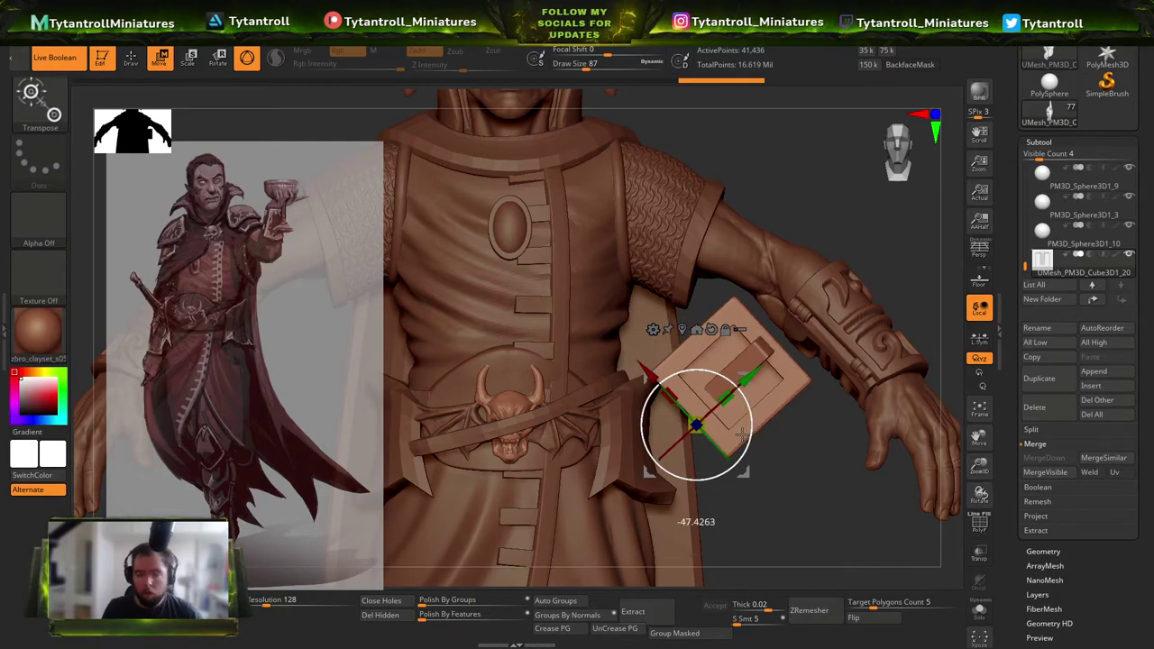
pyautogui.moveTo(848, 415); pyautogui.dragTo(766, 388)
# Place the buckle on the diagonal strap beside the demon skull and scale it to fit the strap's width.
pyautogui.moveTo(641, 378); pyautogui.dragTo(613, 315)
pyautogui.moveTo(766, 329); pyautogui.dragTo(644, 349)
pyautogui.moveTo(577, 392); pyautogui.dragTo(633, 286)
pyautogui.moveTo(660, 230)
pyautogui.mouseDown()
pyautogui.moveTo(713, 412)
pyautogui.moveTo(793, 391)
pyautogui.moveTo(793, 408)
pyautogui.mouseUp()
pyautogui.press('q')
pyautogui.moveTo(586, 397)
pyautogui.keyDown('shift'); pyautogui.mouseDown()
pyautogui.moveTo(849, 379)
pyautogui.moveTo(883, 335)
pyautogui.moveTo(793, 393)
pyautogui.moveTo(717, 349)
pyautogui.mouseUp(); pyautogui.keyUp('shift')
pyautogui.press('w')
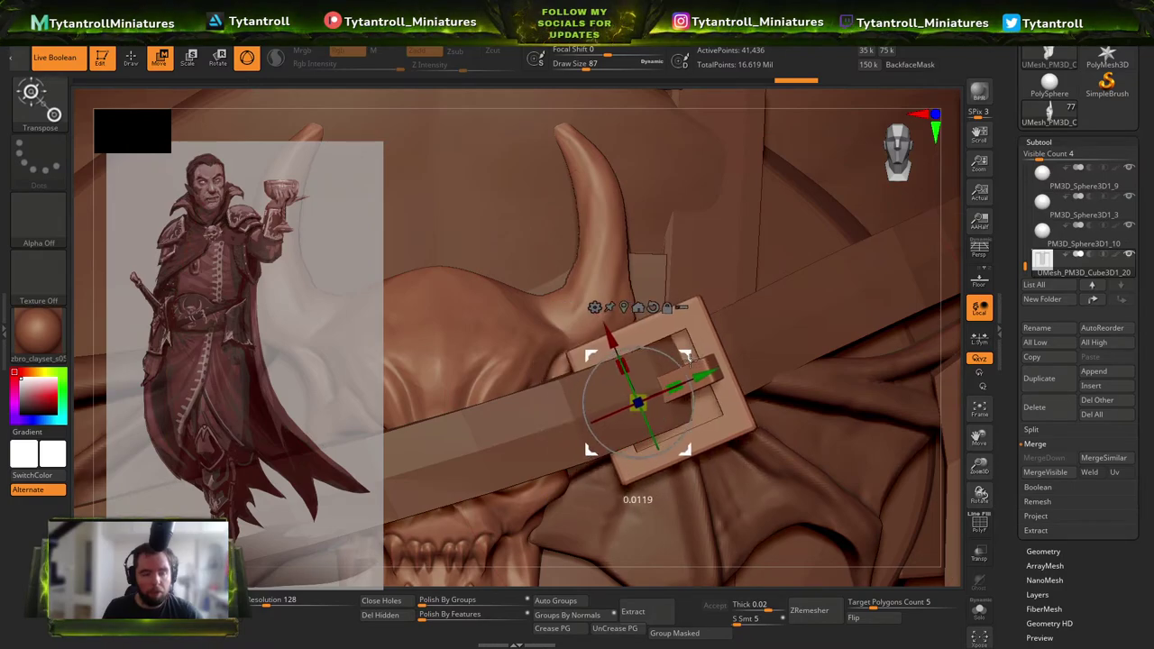
# Adjust the buckle's tilt so that it lies along the strap's curved surface.
pyautogui.keyDown('alt'); pyautogui.click(651, 363); pyautogui.keyUp('alt')
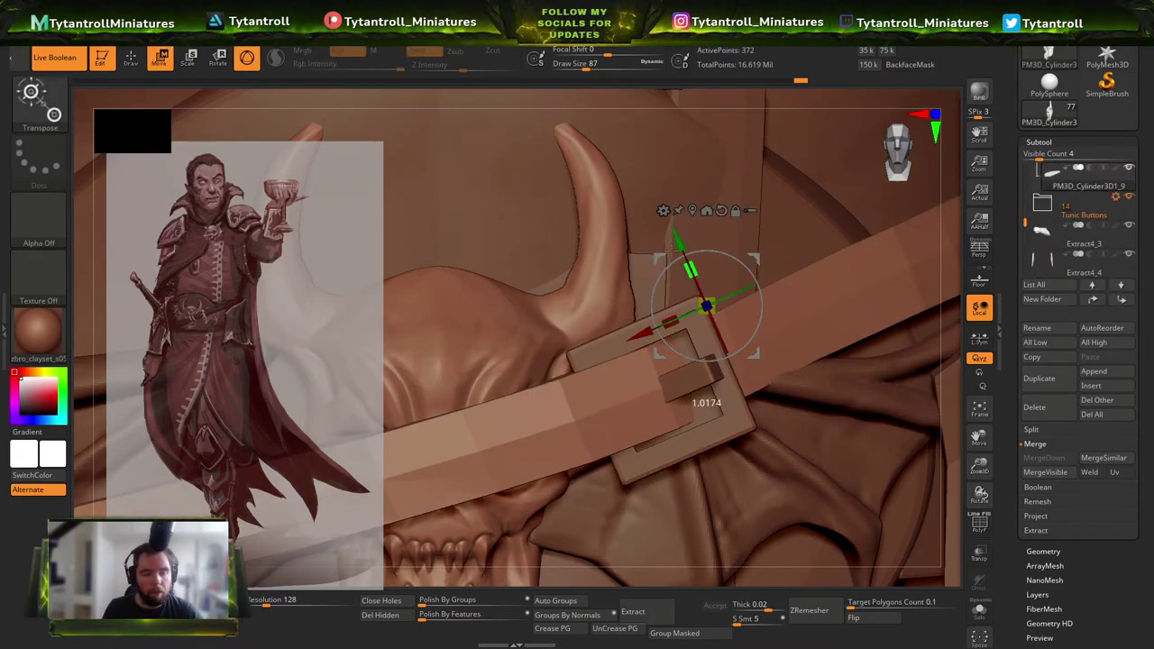
pyautogui.keyDown('alt'); pyautogui.click(718, 354); pyautogui.keyUp('alt')
pyautogui.moveTo(721, 355); pyautogui.dragTo(672, 432, button='right')
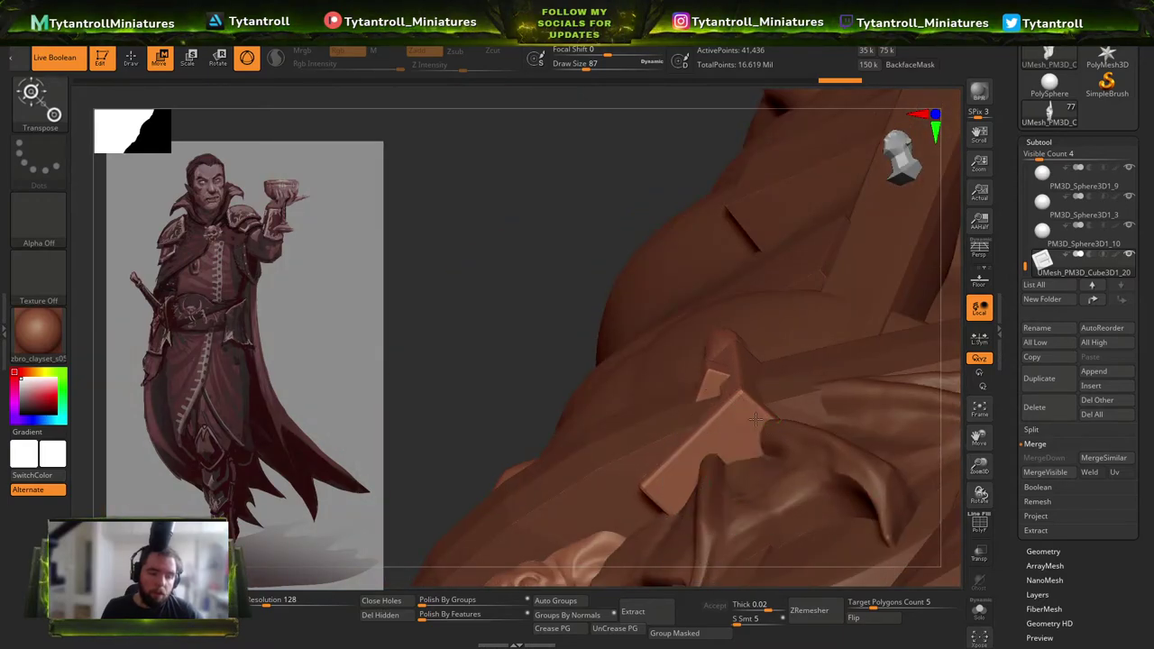
pyautogui.moveTo(752, 414); pyautogui.dragTo(700, 408, button='right')
pyautogui.moveTo(698, 406); pyautogui.dragTo(664, 441)
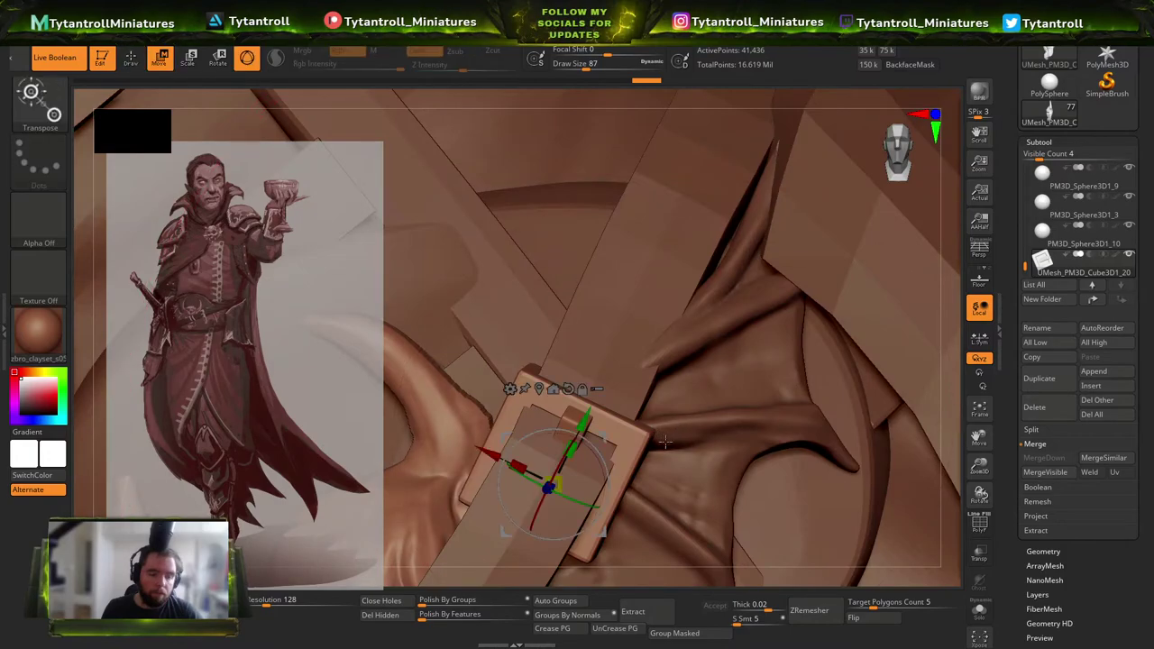
pyautogui.press('q')
# Examine from several angles how the diagonal strap passes through the buckle and around the belt.
pyautogui.keyDown('alt'); pyautogui.click(595, 465); pyautogui.keyUp('alt')
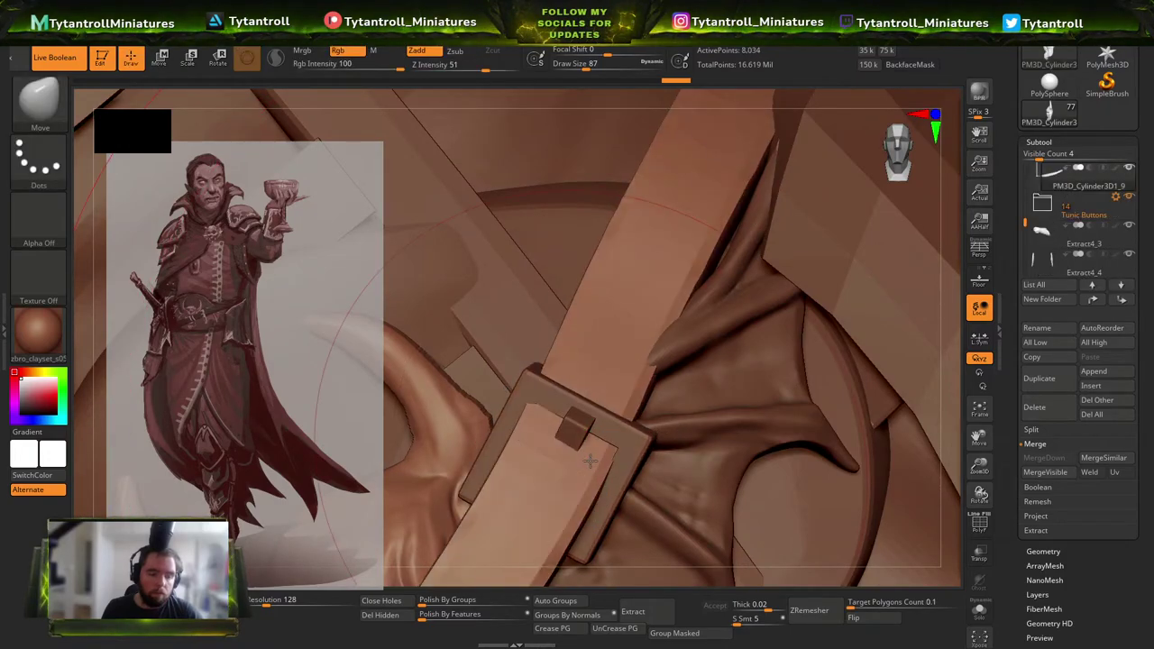
pyautogui.keyDown('ctrl'); pyautogui.moveTo(648, 475); pyautogui.dragTo(657, 334, button='right'); pyautogui.keyUp('ctrl')
pyautogui.moveTo(656, 333); pyautogui.dragTo(725, 325, button='right')
pyautogui.keyDown('alt'); pyautogui.click(696, 361); pyautogui.keyUp('alt')
pyautogui.keyDown('ctrl'); pyautogui.moveTo(692, 363); pyautogui.dragTo(712, 387, button='right'); pyautogui.keyUp('ctrl')
pyautogui.keyDown('alt'); pyautogui.click(703, 510); pyautogui.keyUp('alt')
pyautogui.keyDown('alt'); pyautogui.click(592, 461); pyautogui.keyUp('alt')
pyautogui.keyDown('ctrl'); pyautogui.moveTo(595, 461); pyautogui.dragTo(628, 406, button='right'); pyautogui.keyUp('ctrl')
pyautogui.keyDown('shift'); pyautogui.moveTo(553, 447); pyautogui.dragTo(466, 505, button='right'); pyautogui.keyUp('shift')
# Reshape the end of the skull ornament's bat wing along the belt with the SnakeHook brush.
pyautogui.press('b')
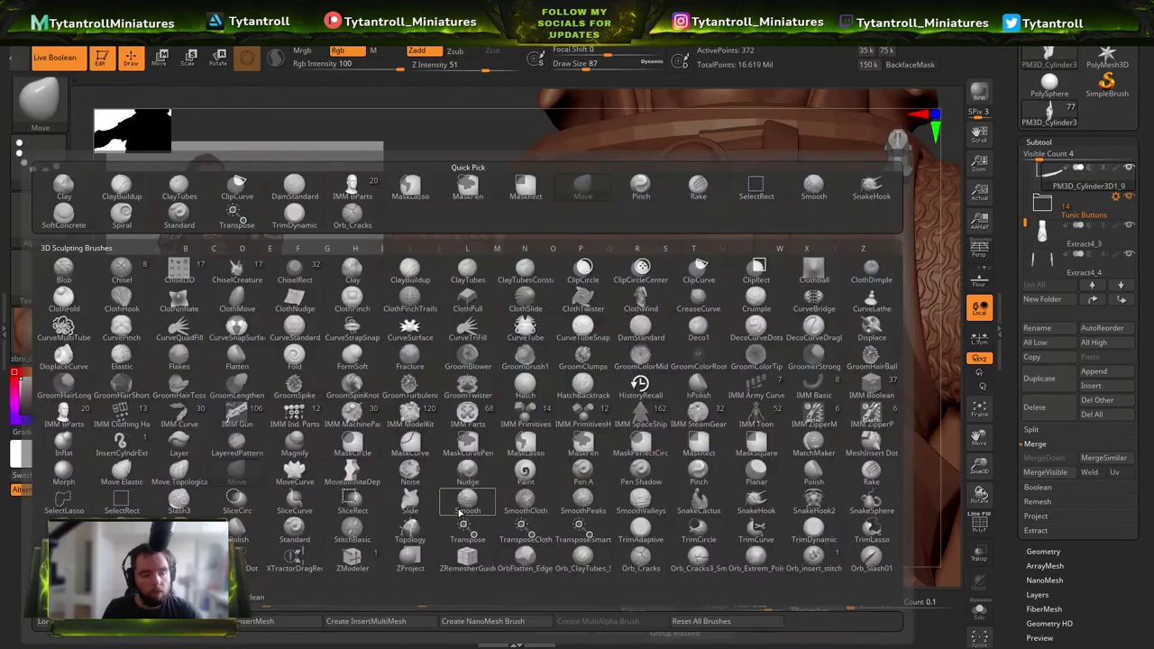
pyautogui.click(464, 506)
pyautogui.moveTo(511, 477)
pyautogui.mouseDown()
pyautogui.moveTo(483, 491)
pyautogui.moveTo(516, 480)
pyautogui.mouseUp()
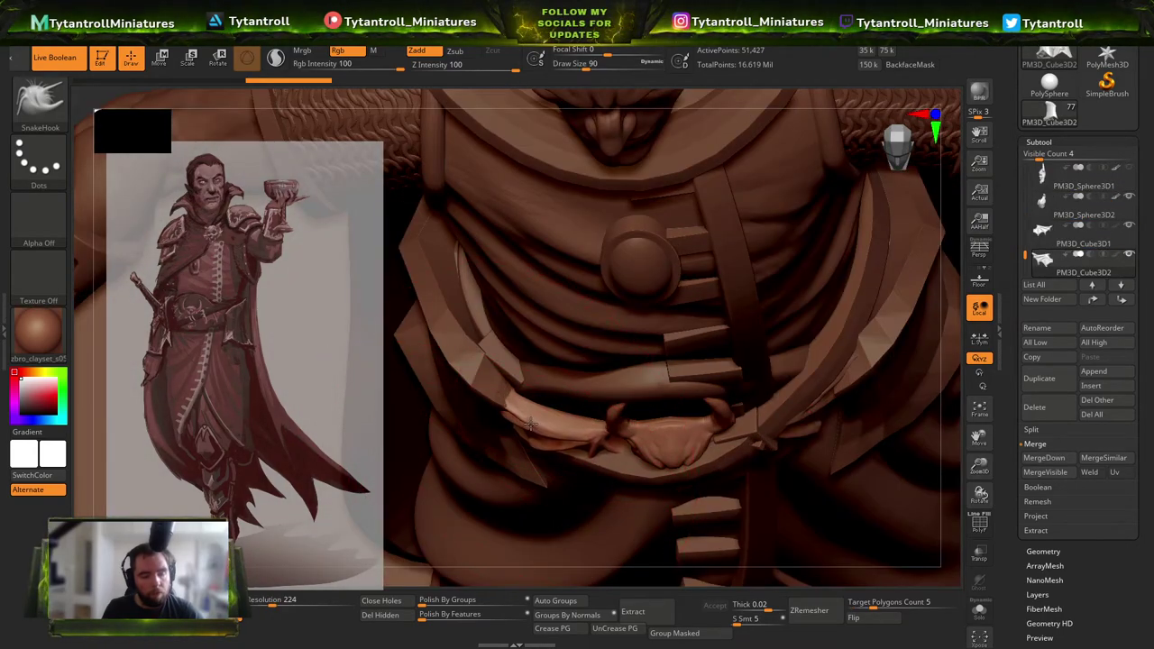
pyautogui.moveTo(533, 422); pyautogui.dragTo(539, 433)
pyautogui.moveTo(567, 415); pyautogui.dragTo(561, 437, button='right')
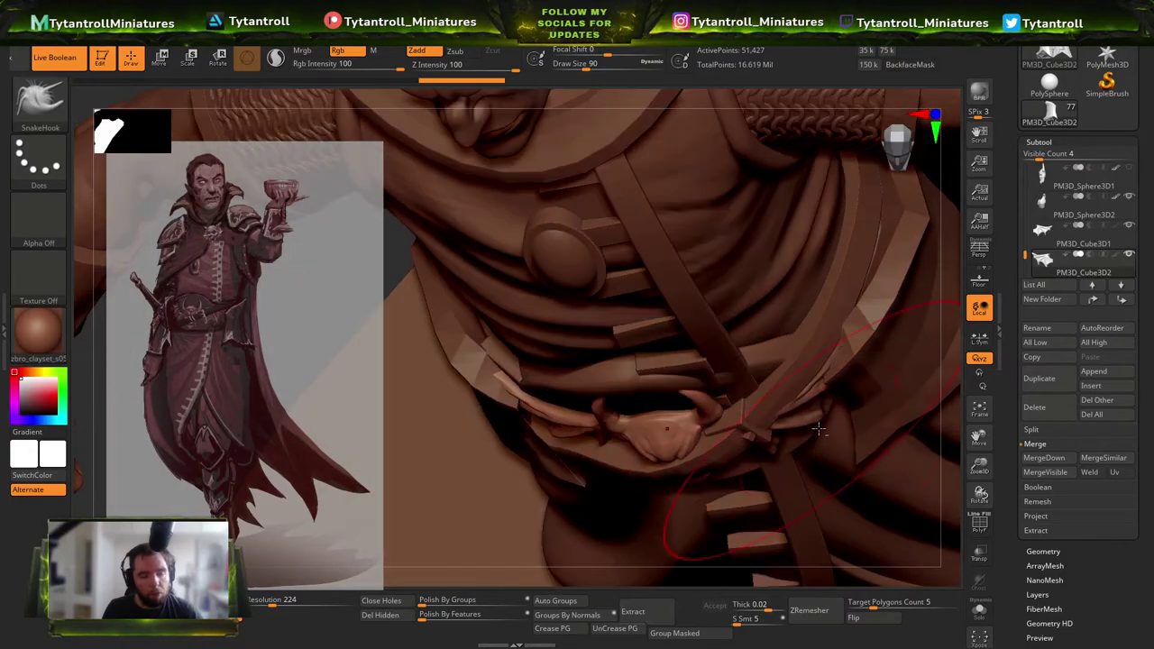
# Duplicate the hip plate on the buckle's side and mirror the copy across to replace the opposite hip plate.
pyautogui.press('s')
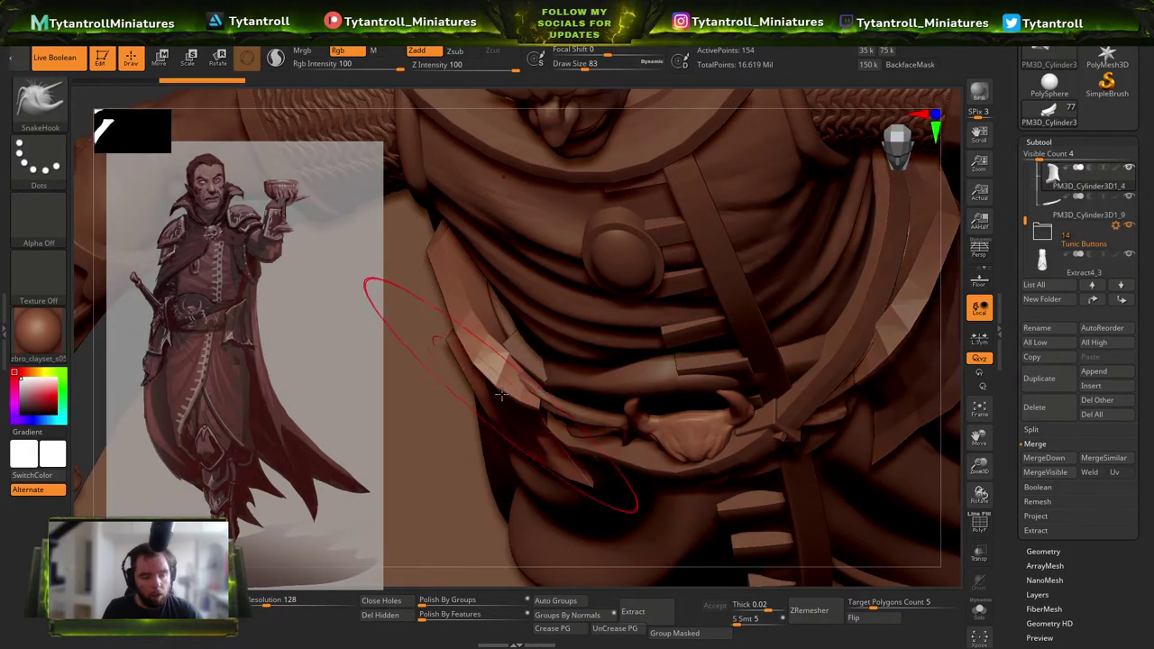
pyautogui.keyDown('alt'); pyautogui.click(901, 349); pyautogui.keyUp('alt')
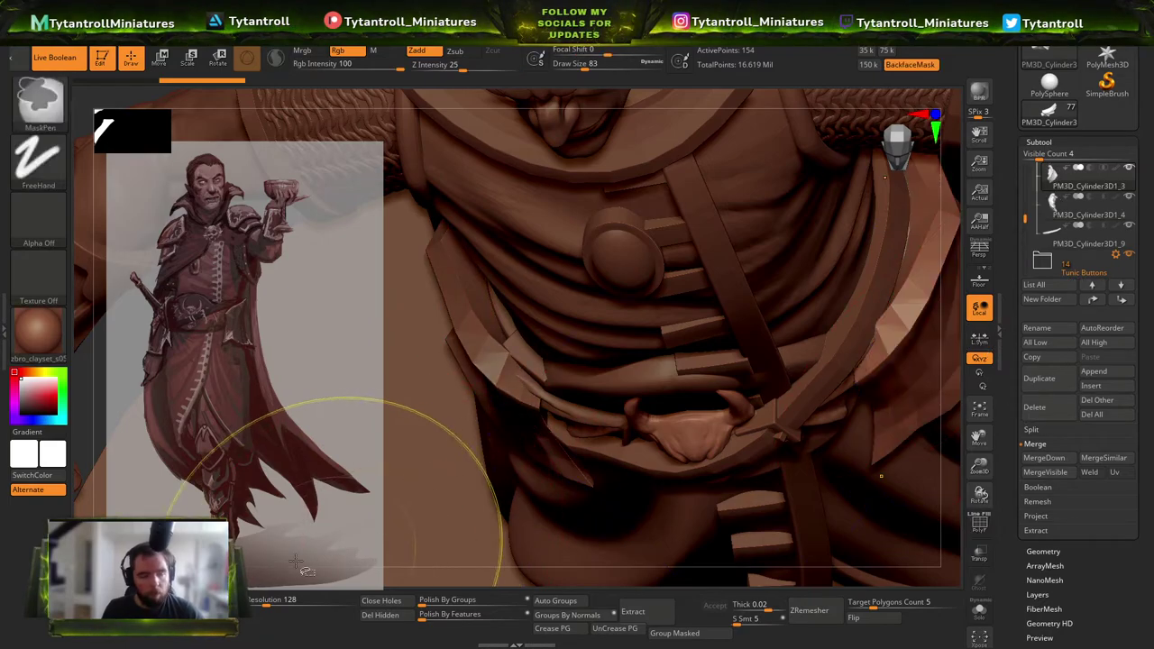
pyautogui.hotkey('ctrl', 'shift', 'd')
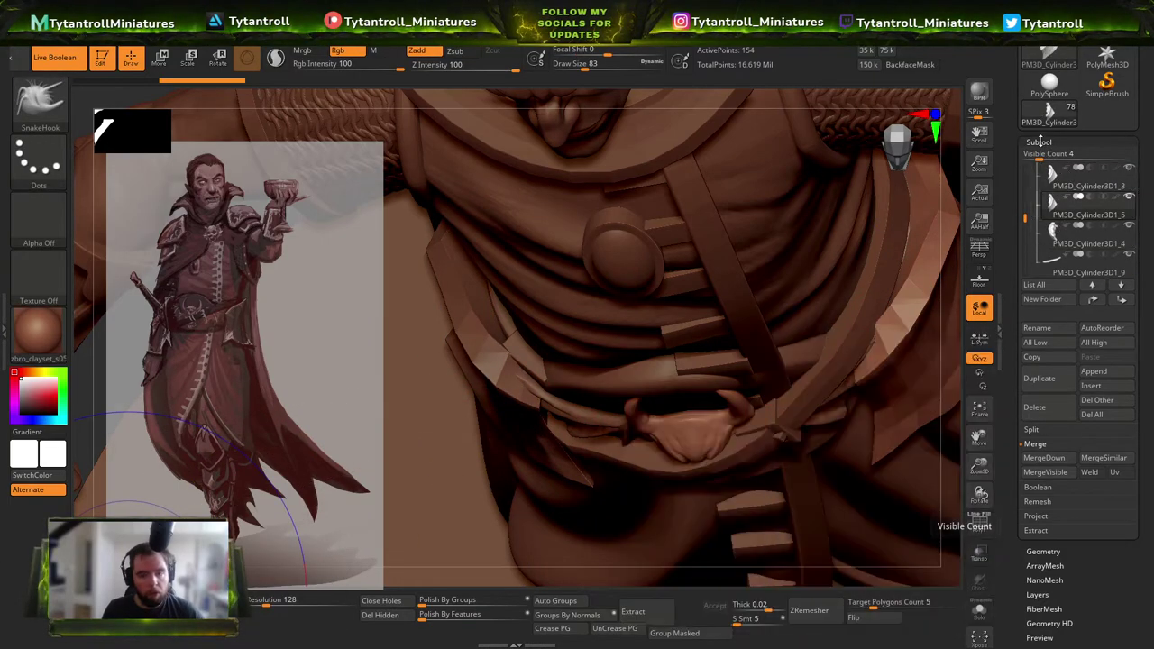
pyautogui.click(1054, 144)
pyautogui.click(1055, 157)
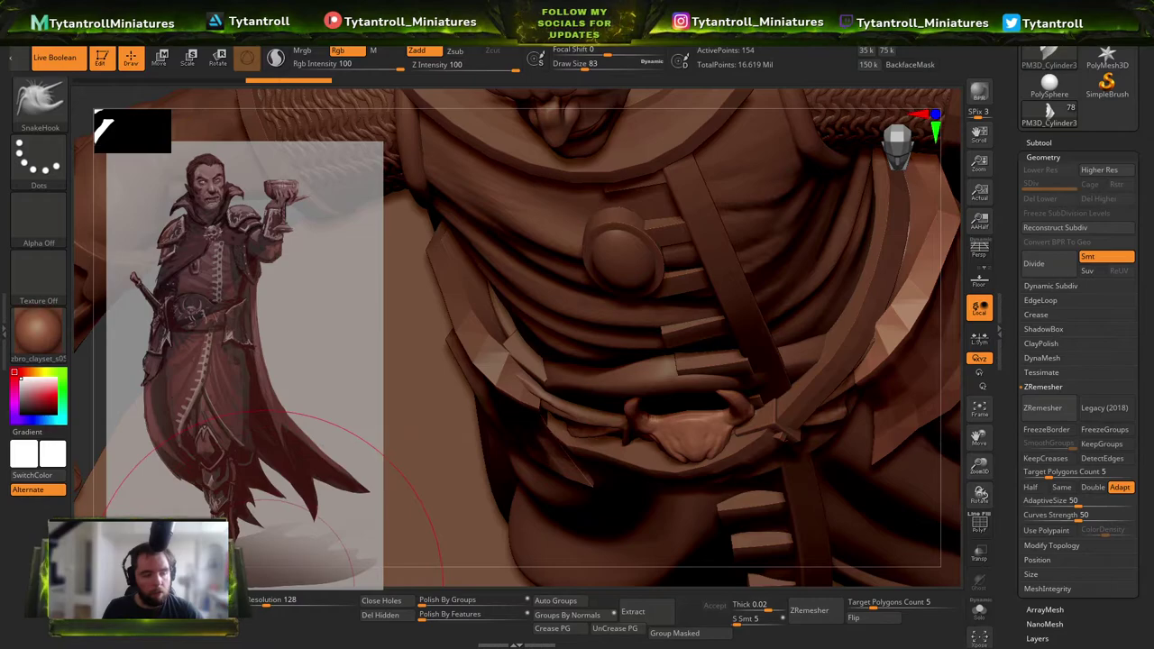
pyautogui.hotkey('ctrl', 'z')
pyautogui.hotkey('ctrl', 'z')
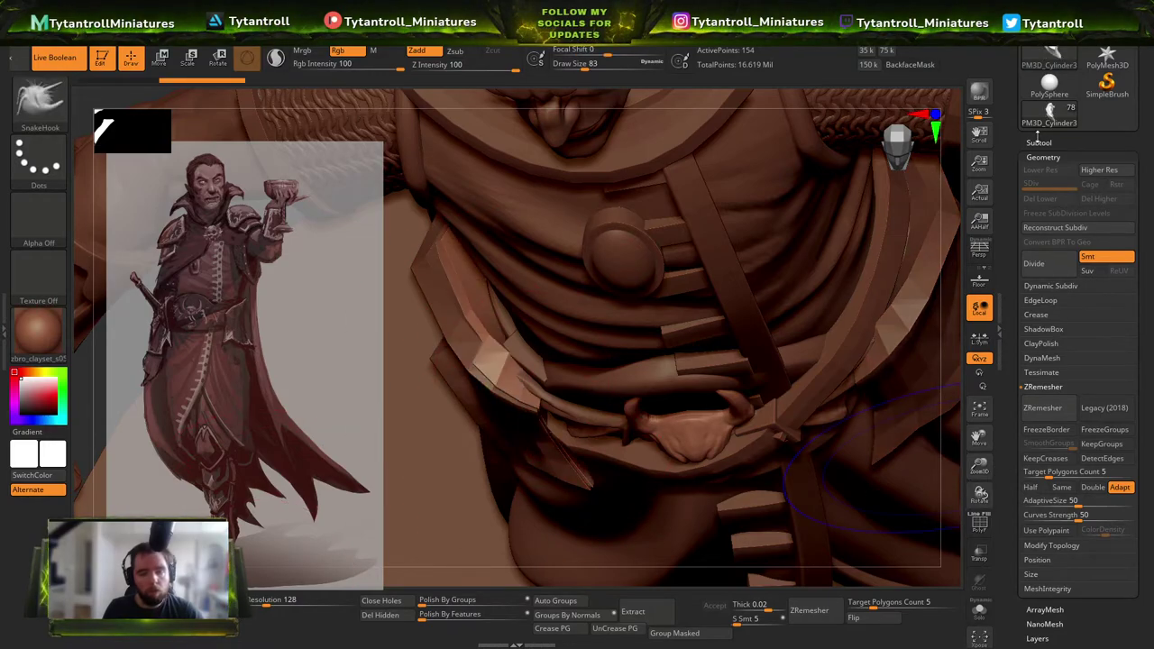
pyautogui.click(1038, 142)
pyautogui.moveTo(569, 421)
pyautogui.mouseDown(button='right')
pyautogui.moveTo(479, 423)
pyautogui.moveTo(541, 383)
pyautogui.moveTo(618, 412)
pyautogui.moveTo(703, 513)
pyautogui.mouseUp(button='right')
pyautogui.keyDown('alt'); pyautogui.click(538, 388); pyautogui.keyUp('alt')
# Nudge the hip plate on the buckle's side slightly inward toward the waist.
pyautogui.press('s')
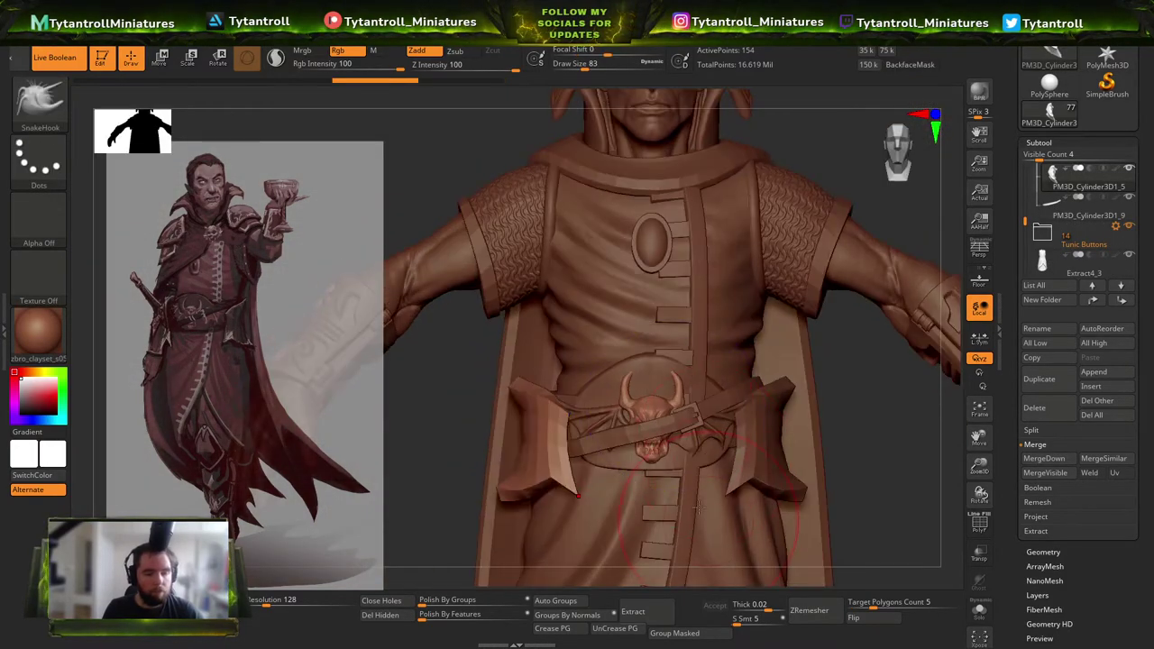
pyautogui.keyDown('alt'); pyautogui.click(618, 502); pyautogui.keyUp('alt')
pyautogui.keyDown('ctrl'); pyautogui.moveTo(621, 496); pyautogui.dragTo(665, 345, button='right'); pyautogui.keyUp('ctrl')
pyautogui.keyDown('alt'); pyautogui.click(700, 280); pyautogui.keyUp('alt')
pyautogui.keyDown('alt'); pyautogui.moveTo(700, 280); pyautogui.dragTo(727, 369, button='right'); pyautogui.keyUp('alt')
pyautogui.press('w')
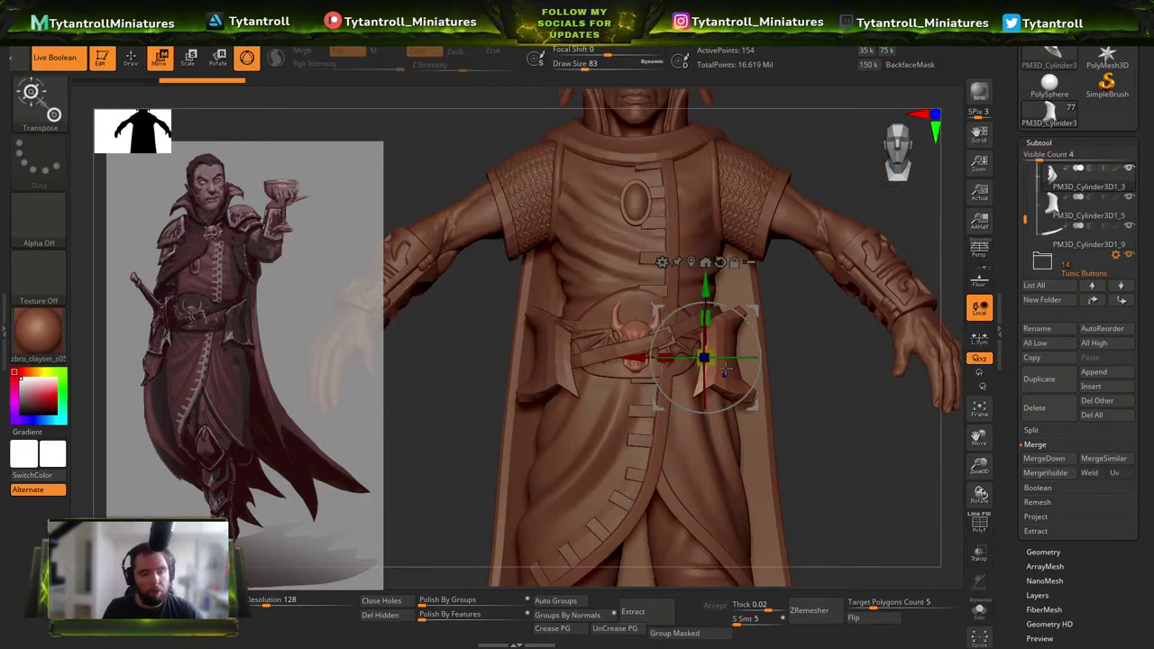
pyautogui.moveTo(642, 358); pyautogui.dragTo(634, 358)
pyautogui.keyDown('ctrl'); pyautogui.moveTo(635, 358); pyautogui.dragTo(687, 374, button='right'); pyautogui.keyUp('ctrl')
pyautogui.moveTo(700, 343); pyautogui.dragTo(697, 351)
pyautogui.press('q')
# Delete the opposite hip plate and replace it with a mirrored duplicate of the repositioned one.
pyautogui.keyDown('alt'); pyautogui.click(407, 348); pyautogui.keyUp('alt')
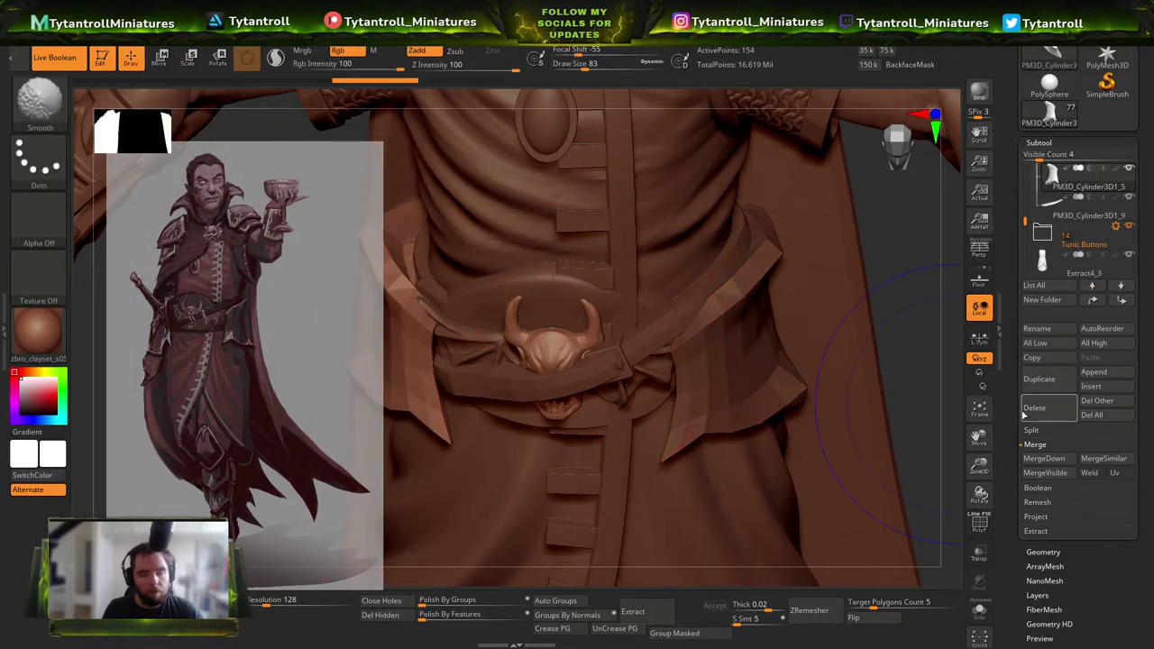
pyautogui.keyDown('shift'); pyautogui.click(1025, 413); pyautogui.keyUp('shift')
pyautogui.keyDown('alt'); pyautogui.click(750, 343); pyautogui.keyUp('alt')
pyautogui.hotkey('ctrl', 'shift', 'd')
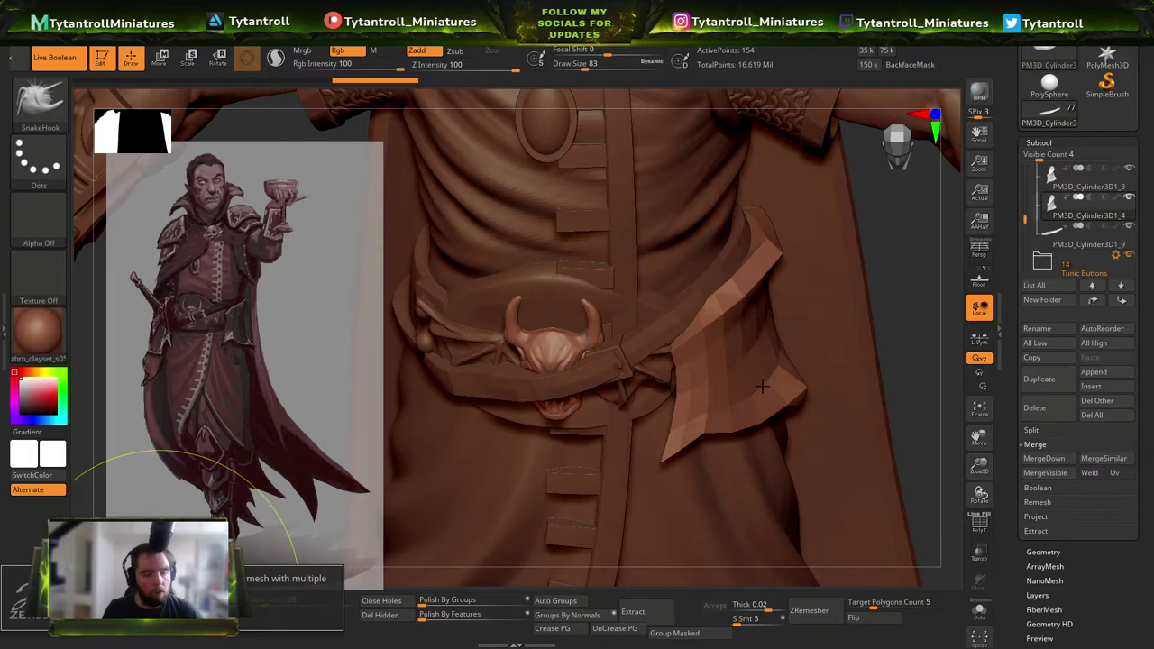
pyautogui.click(1038, 144)
pyautogui.click(1046, 157)
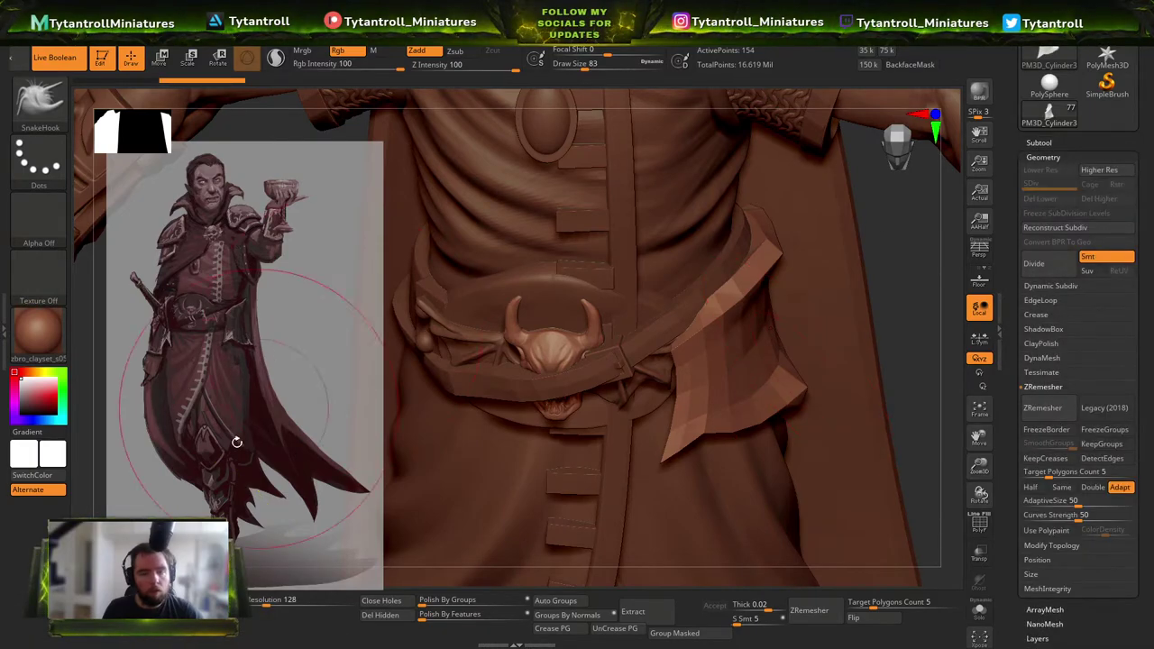
pyautogui.click(113, 602)
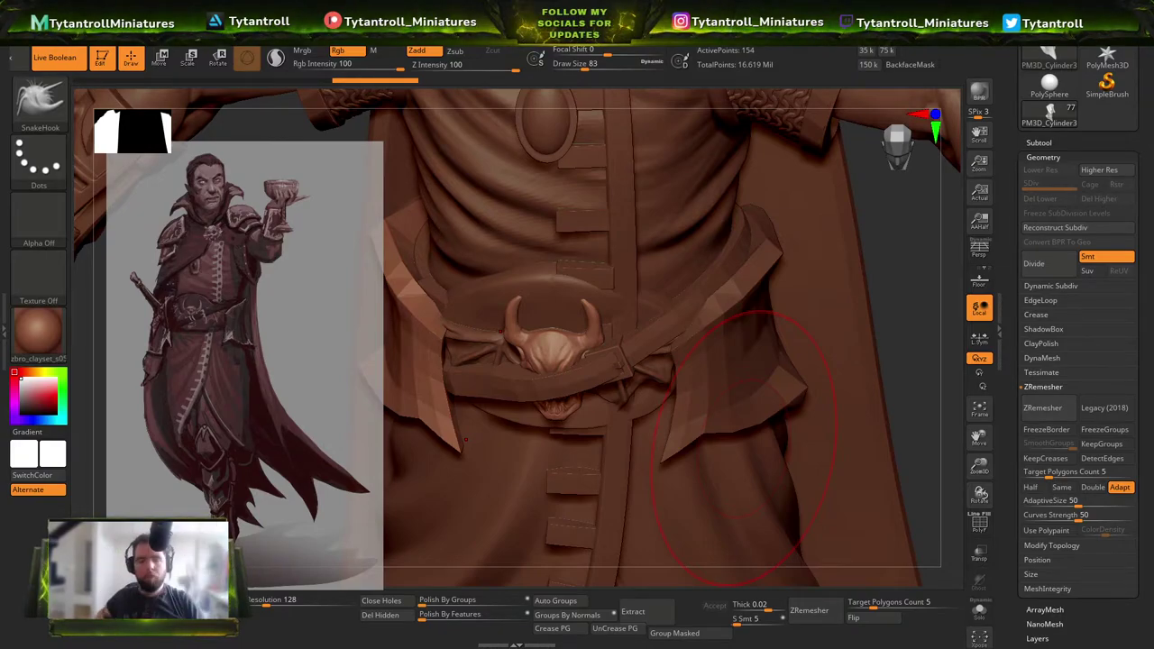
# Adjust the end of the diagonal strap with the SnakeHook brush at draw size 74, and check it against the hip plate.
pyautogui.moveTo(546, 336)
pyautogui.mouseDown(button='right')
pyautogui.moveTo(631, 291)
pyautogui.moveTo(759, 248)
pyautogui.moveTo(780, 273)
pyautogui.mouseUp(button='right')
pyautogui.hotkey('shift', 'f')
pyautogui.hotkey('shift', 'f')
pyautogui.keyDown('alt'); pyautogui.click(692, 336); pyautogui.keyUp('alt')
pyautogui.press('b')
pyautogui.press('s')
pyautogui.press('h')
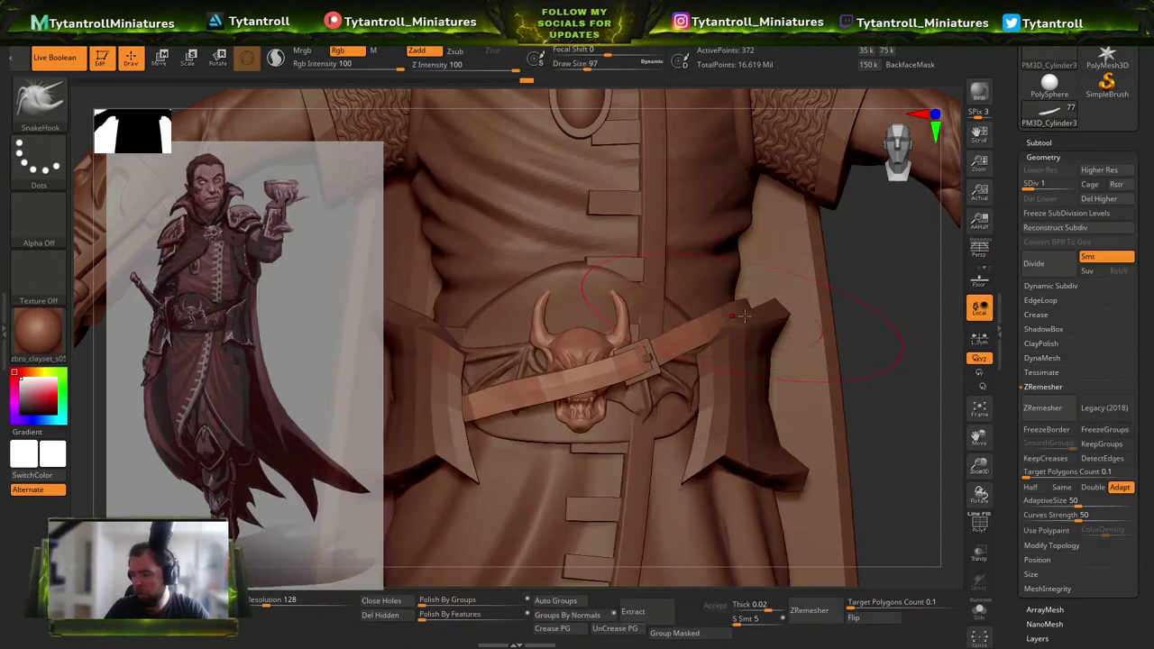
pyautogui.press('s')
pyautogui.moveTo(509, 399); pyautogui.dragTo(506, 399)
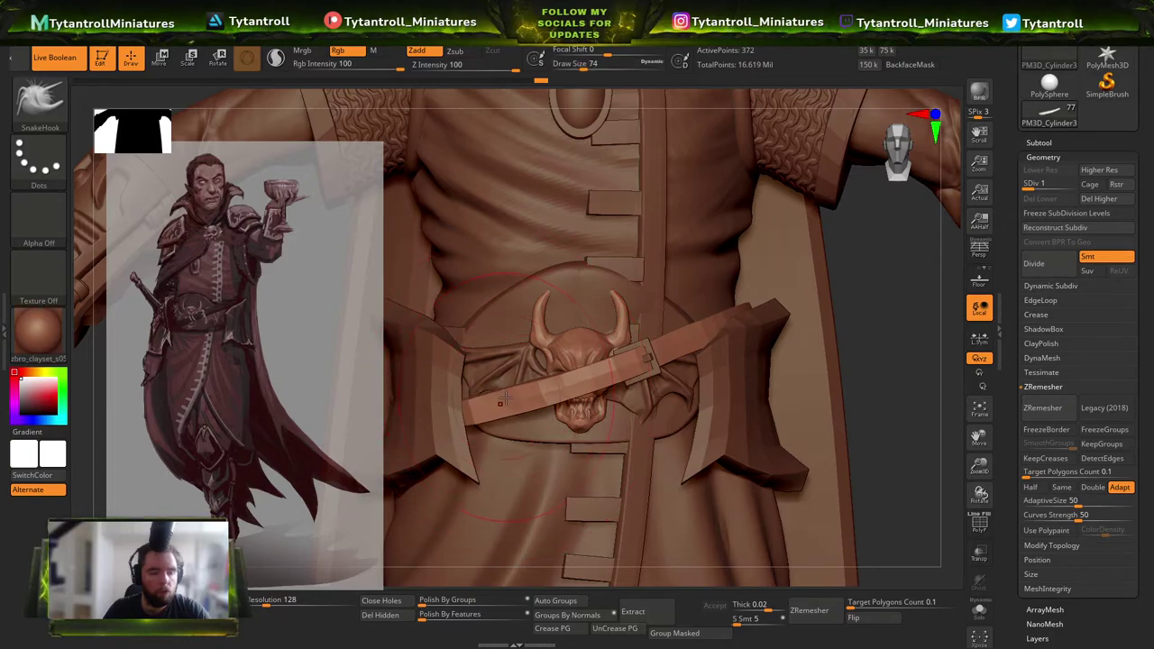
pyautogui.keyDown('ctrl'); pyautogui.moveTo(601, 378); pyautogui.dragTo(739, 361, button='right'); pyautogui.keyUp('ctrl')
pyautogui.keyDown('alt'); pyautogui.click(662, 369); pyautogui.keyUp('alt')
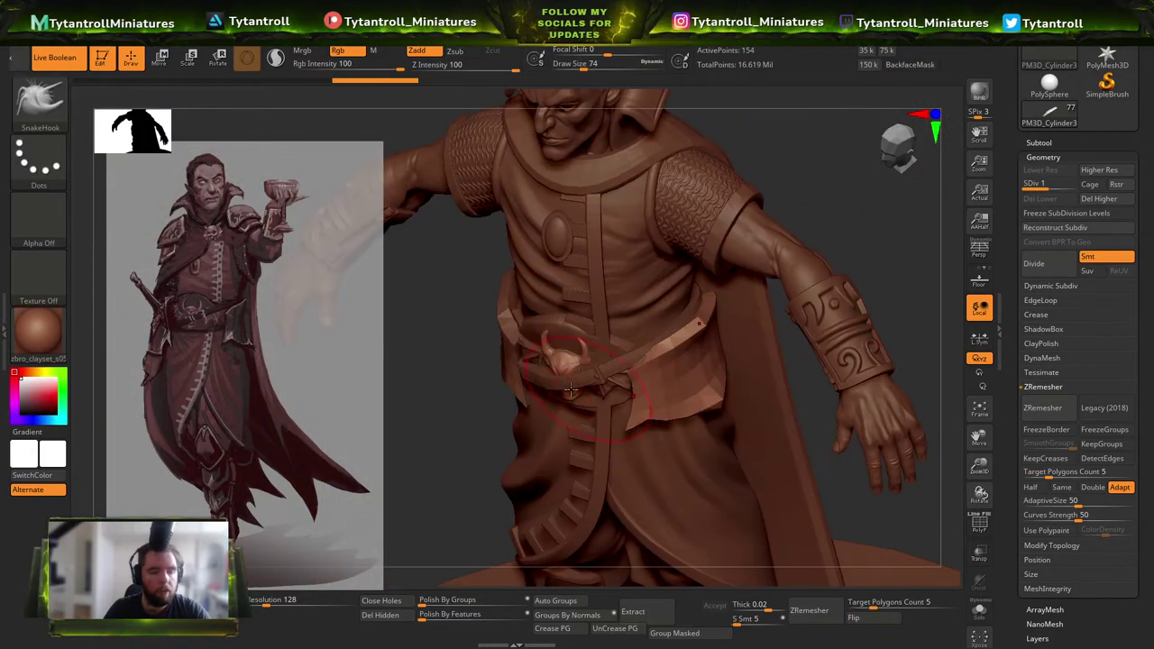
# Select the diagonal belt strap and raise its subdivision by three levels.
pyautogui.keyDown('alt'); pyautogui.click(561, 388); pyautogui.keyUp('alt')
pyautogui.moveTo(561, 388)
pyautogui.mouseDown(button='right')
pyautogui.moveTo(635, 397)
pyautogui.moveTo(599, 369)
pyautogui.moveTo(570, 396)
pyautogui.moveTo(571, 414)
pyautogui.mouseUp(button='right')
pyautogui.press('d')
pyautogui.press('d')
pyautogui.press('d')
# Pull the horn of the belt's skull ornament slightly outward with the SnakeHook brush at draw size 29.
pyautogui.keyDown('alt'); pyautogui.click(565, 356); pyautogui.keyUp('alt')
pyautogui.moveTo(571, 414); pyautogui.dragTo(605, 373, button='right')
pyautogui.press('s')
pyautogui.moveTo(573, 391); pyautogui.dragTo(567, 391)
pyautogui.press('s')
pyautogui.moveTo(549, 339); pyautogui.dragTo(538, 338)
pyautogui.moveTo(563, 361)
pyautogui.keyDown('ctrl'); pyautogui.mouseDown(button='right')
pyautogui.moveTo(543, 316)
pyautogui.moveTo(567, 325)
pyautogui.moveTo(550, 347)
pyautogui.mouseUp(button='right'); pyautogui.keyUp('ctrl')
pyautogui.moveTo(550, 347)
pyautogui.mouseDown(button='right')
pyautogui.moveTo(744, 333)
pyautogui.moveTo(676, 356)
pyautogui.mouseUp(button='right')
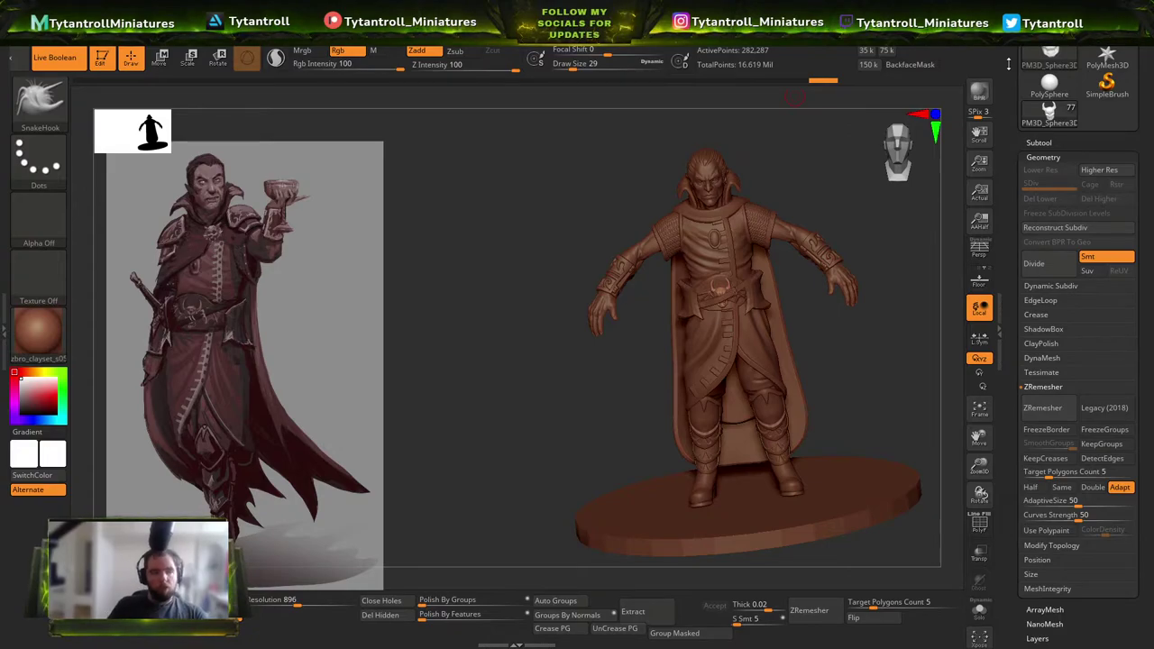
pyautogui.keyDown('ctrl'); pyautogui.moveTo(893, 292); pyautogui.dragTo(870, 283, button='right'); pyautogui.keyUp('ctrl')
pyautogui.keyDown('alt'); pyautogui.click(867, 188); pyautogui.keyUp('alt')
pyautogui.keyDown('alt'); pyautogui.click(902, 216); pyautogui.keyUp('alt')
pyautogui.moveTo(824, 244)
pyautogui.keyDown('alt'); pyautogui.mouseDown(button='right')
pyautogui.moveTo(782, 261)
pyautogui.moveTo(637, 262)
pyautogui.mouseUp(button='right'); pyautogui.keyUp('alt')
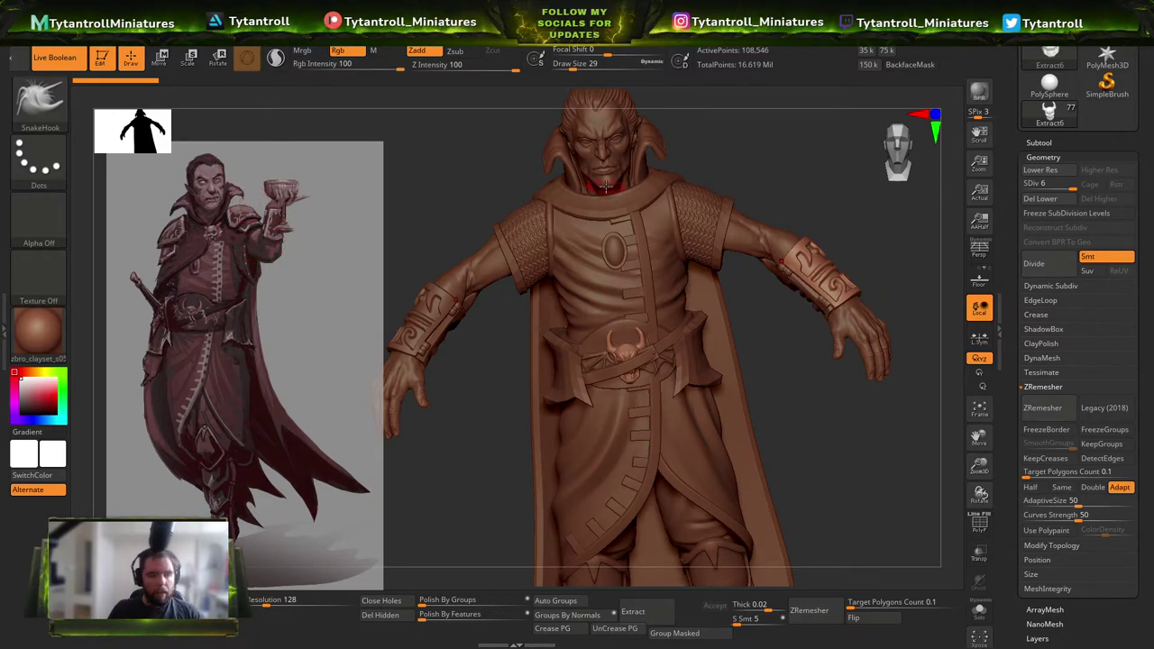
pyautogui.moveTo(634, 190); pyautogui.dragTo(694, 360, button='right')
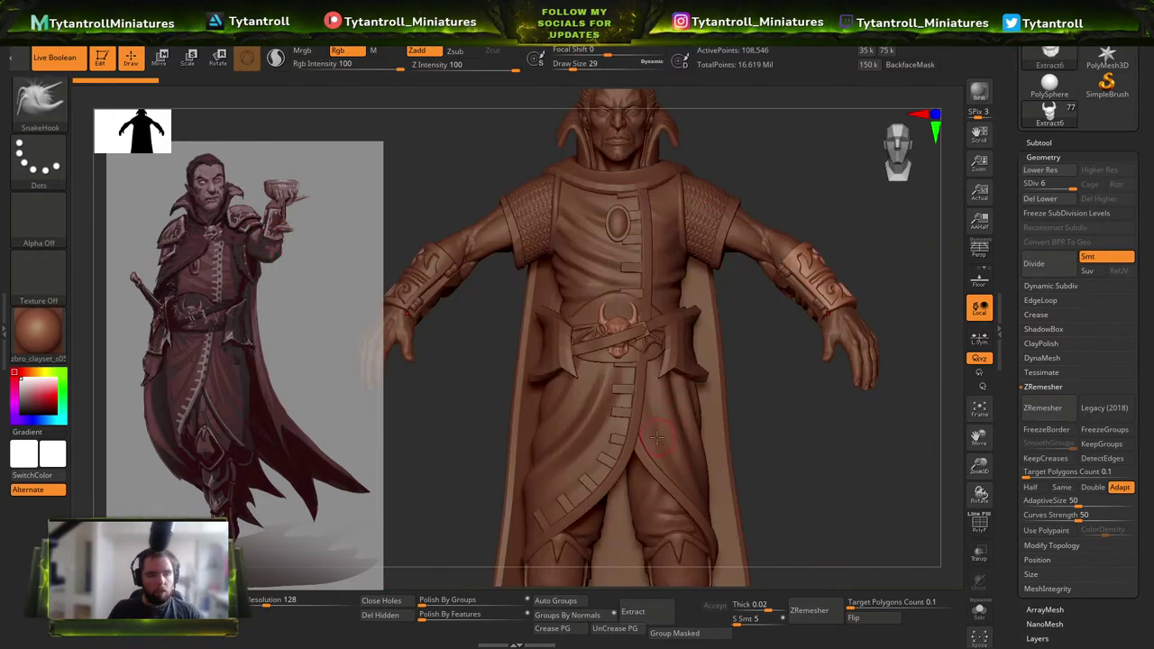
pyautogui.keyDown('alt'); pyautogui.moveTo(660, 464); pyautogui.dragTo(655, 342, button='right'); pyautogui.keyUp('alt')
# Duplicate the knee guard and move the copy up onto the shoulder as a trial pauldron.
pyautogui.keyDown('alt'); pyautogui.click(690, 436); pyautogui.keyUp('alt')
pyautogui.keyDown('alt'); pyautogui.moveTo(705, 478); pyautogui.dragTo(706, 524, button='right'); pyautogui.keyUp('alt')
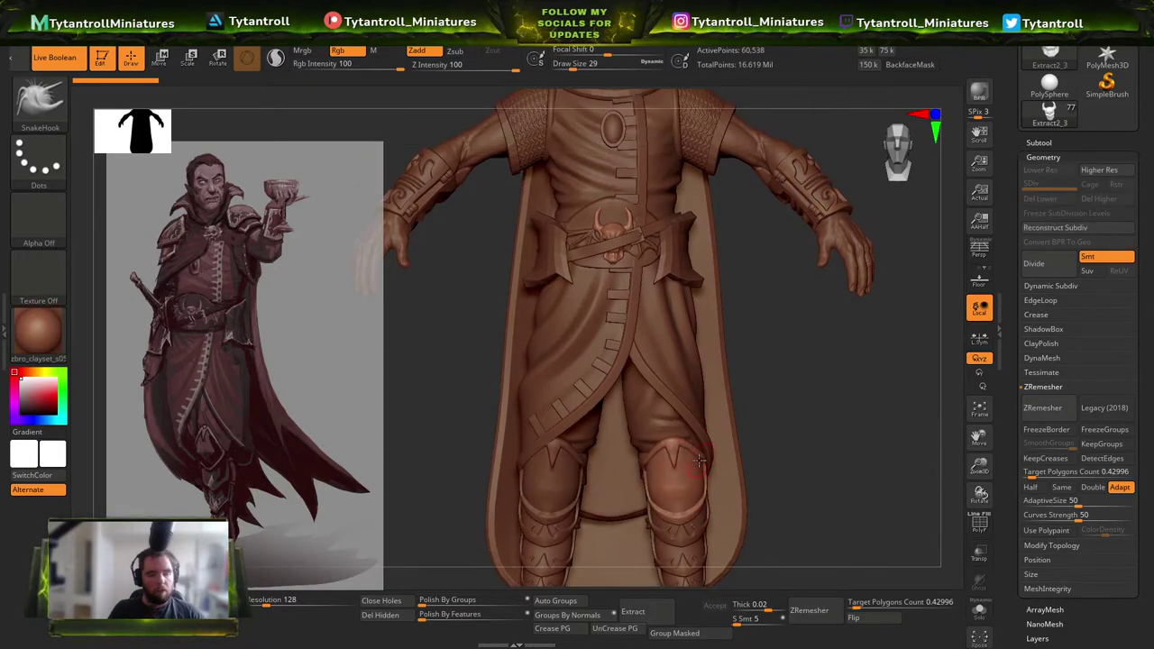
pyautogui.press('w')
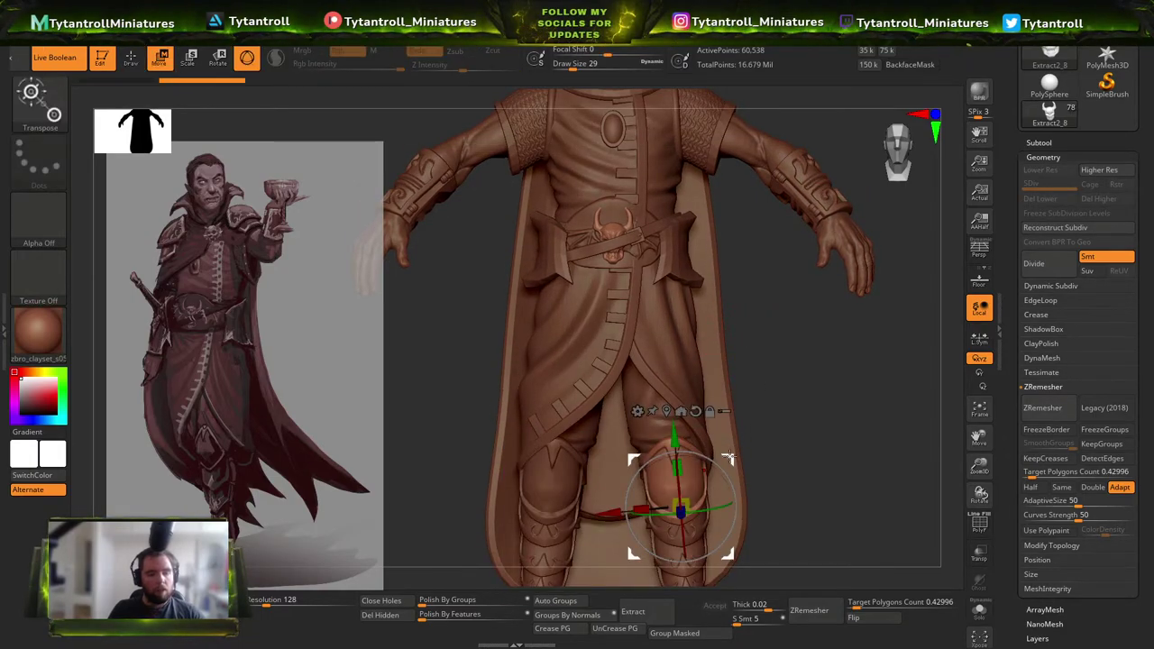
pyautogui.moveTo(730, 457); pyautogui.dragTo(769, 110)
pyautogui.keyDown('alt'); pyautogui.moveTo(768, 110); pyautogui.dragTo(735, 281, button='right'); pyautogui.keyUp('alt')
pyautogui.moveTo(686, 362); pyautogui.dragTo(645, 340)
pyautogui.moveTo(724, 304); pyautogui.dragTo(731, 317)
pyautogui.moveTo(735, 283); pyautogui.dragTo(683, 193)
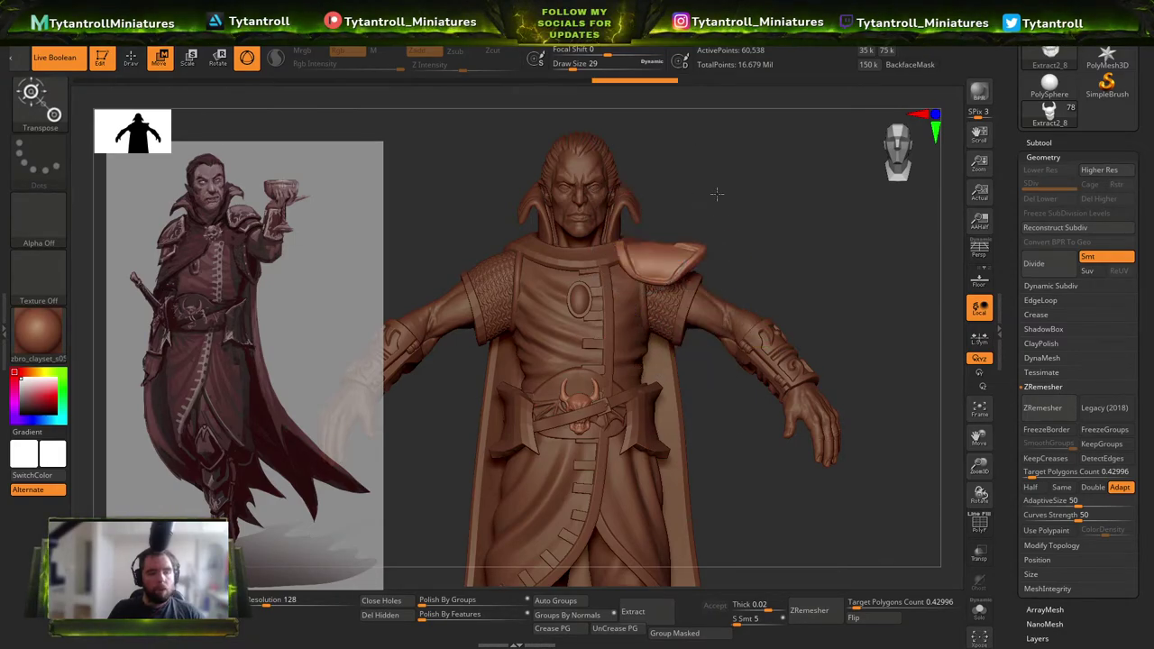
# Try fitting the trial pauldron over the upper arm, checking its placement from the side and above.
pyautogui.moveTo(716, 194); pyautogui.dragTo(705, 196, button='right')
pyautogui.moveTo(690, 192); pyautogui.dragTo(727, 177)
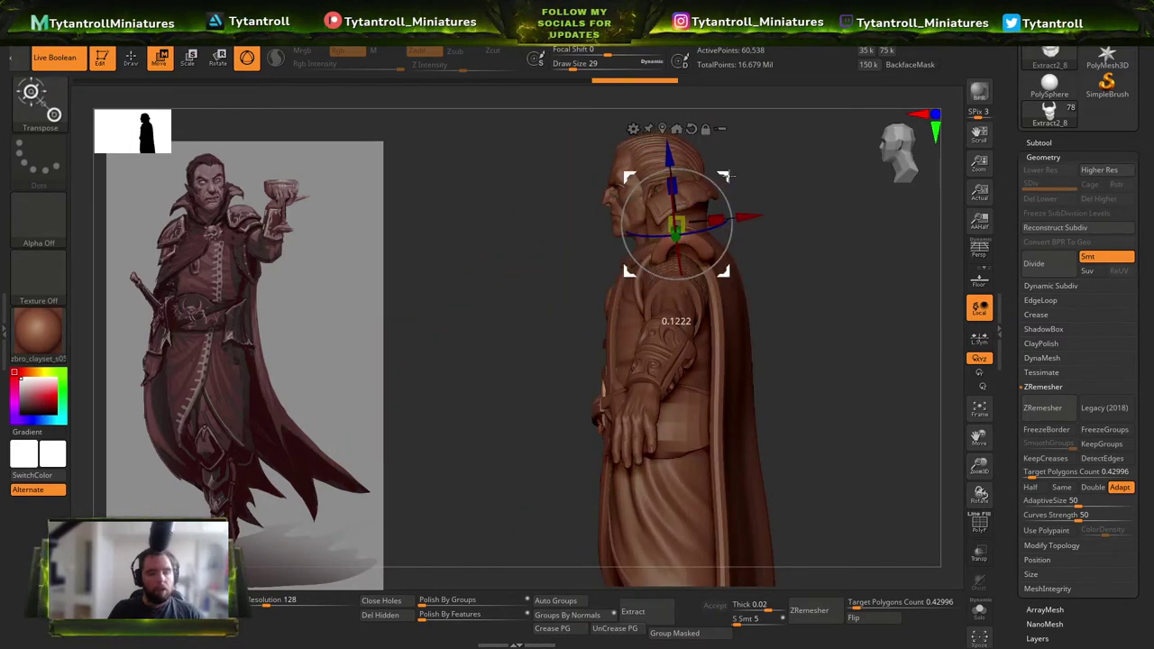
pyautogui.moveTo(715, 188); pyautogui.dragTo(688, 270, button='right')
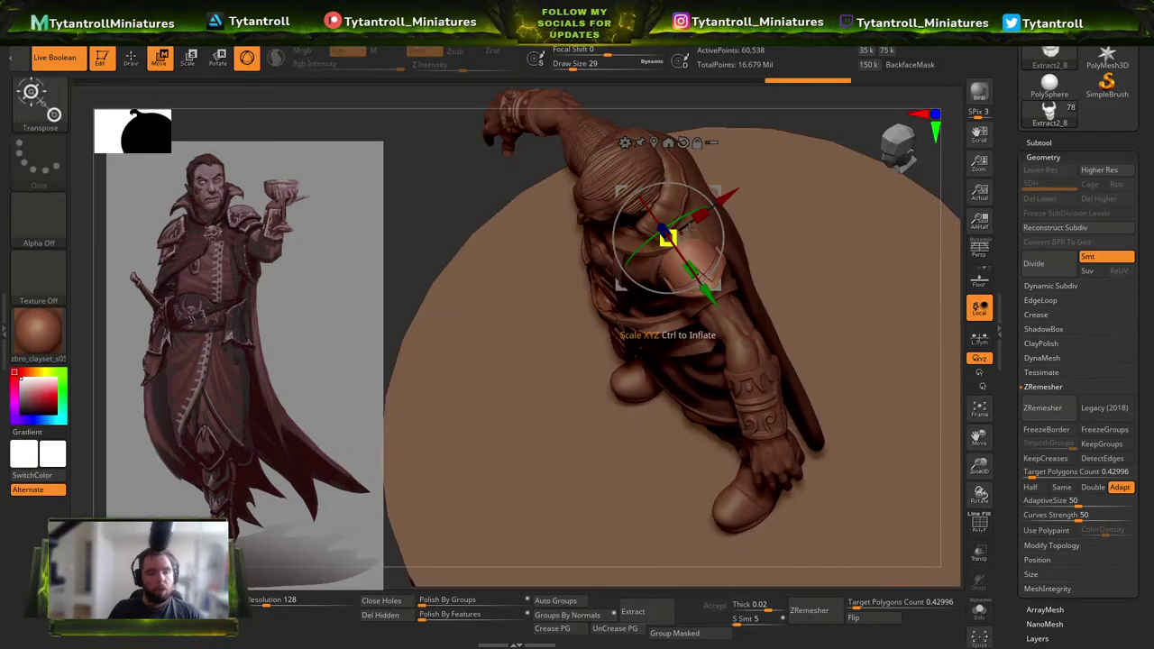
pyautogui.moveTo(710, 221)
pyautogui.keyDown('shift'); pyautogui.mouseDown(button='right')
pyautogui.moveTo(741, 188)
pyautogui.moveTo(656, 186)
pyautogui.moveTo(772, 184)
pyautogui.mouseUp(button='right'); pyautogui.keyUp('shift')
pyautogui.rightClick(775, 183)
pyautogui.moveTo(780, 142); pyautogui.dragTo(703, 164, button='right')
# Duplicate the trial pauldron and offset the copy to test a layered shoulder plate.
pyautogui.press('w')
pyautogui.keyDown('ctrl'); pyautogui.moveTo(754, 171); pyautogui.dragTo(787, 126); pyautogui.keyUp('ctrl')
pyautogui.moveTo(686, 188)
pyautogui.mouseDown(button='right')
pyautogui.moveTo(818, 208)
pyautogui.moveTo(834, 135)
pyautogui.mouseUp(button='right')
pyautogui.press('q')
pyautogui.press('w')
pyautogui.moveTo(783, 148)
pyautogui.mouseDown()
pyautogui.moveTo(784, 135)
pyautogui.moveTo(787, 162)
pyautogui.moveTo(791, 132)
pyautogui.mouseUp()
pyautogui.press('q')
pyautogui.moveTo(793, 154)
pyautogui.mouseDown(button='right')
pyautogui.moveTo(797, 207)
pyautogui.moveTo(694, 236)
pyautogui.moveTo(644, 270)
pyautogui.mouseUp(button='right')
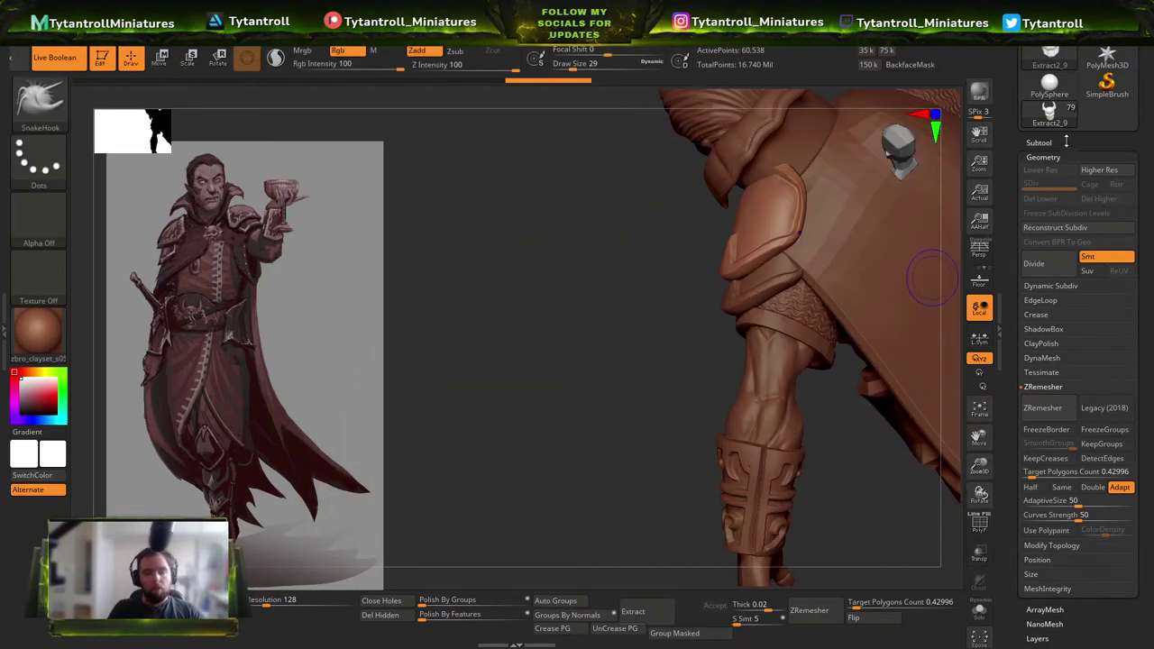
# Delete both trial shoulder plates.
pyautogui.click(1039, 142)
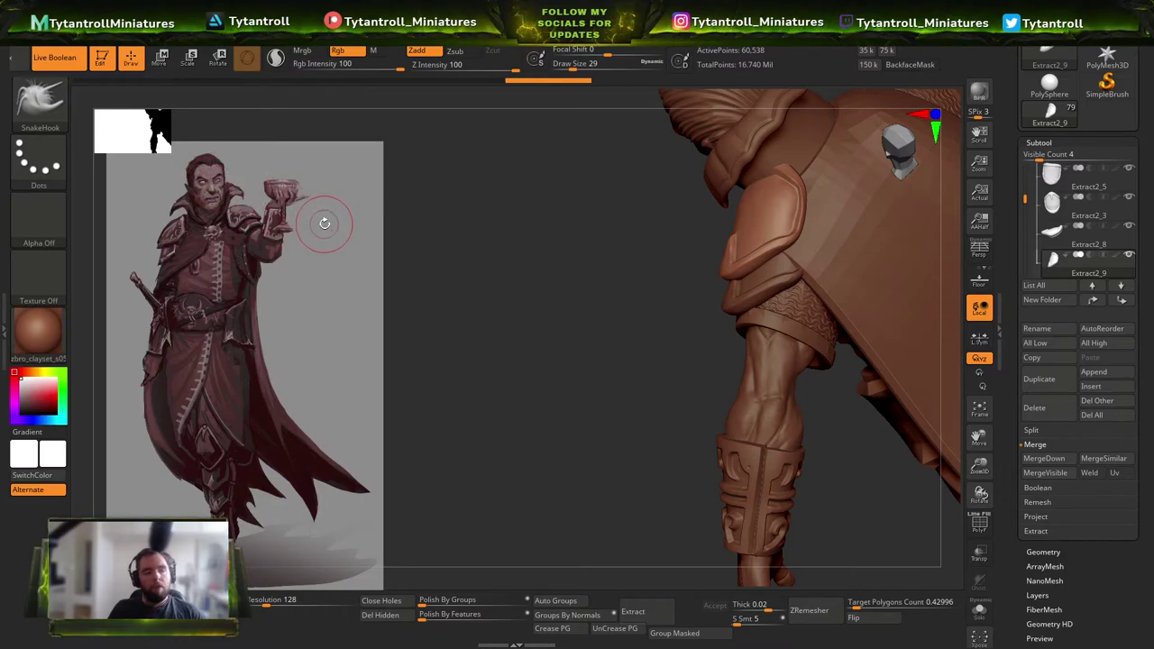
pyautogui.click(1049, 416)
pyautogui.moveTo(689, 332); pyautogui.dragTo(761, 316, button='right')
pyautogui.keyDown('alt'); pyautogui.click(819, 254); pyautogui.keyUp('alt')
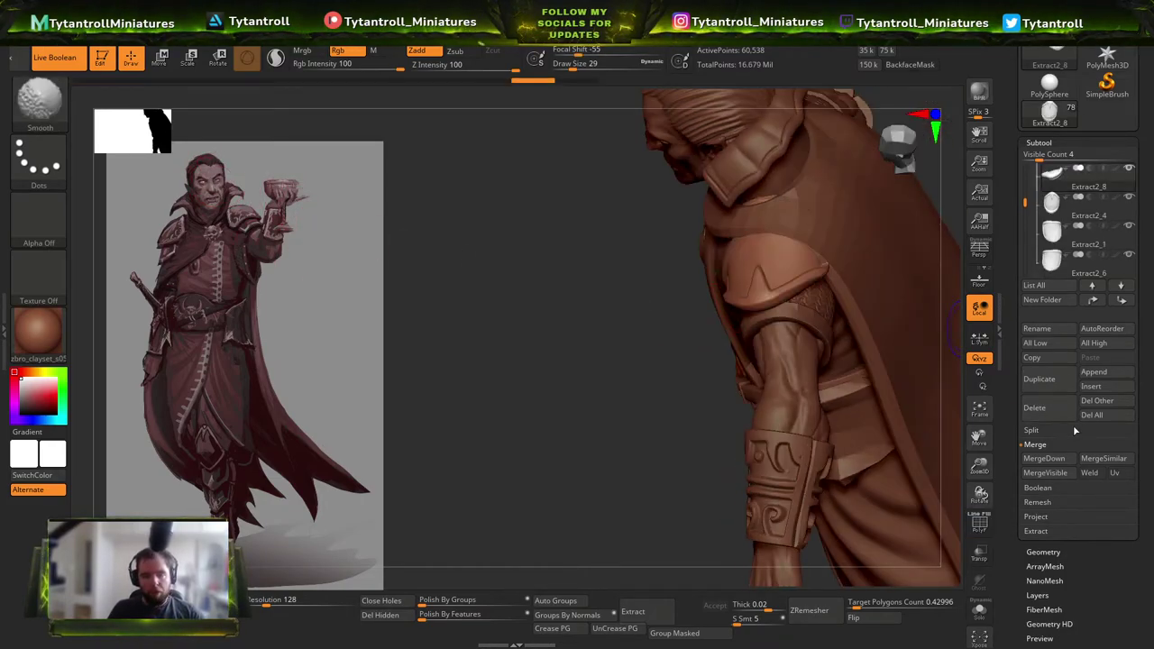
pyautogui.click(1038, 415)
pyautogui.moveTo(590, 343); pyautogui.dragTo(683, 352, button='right')
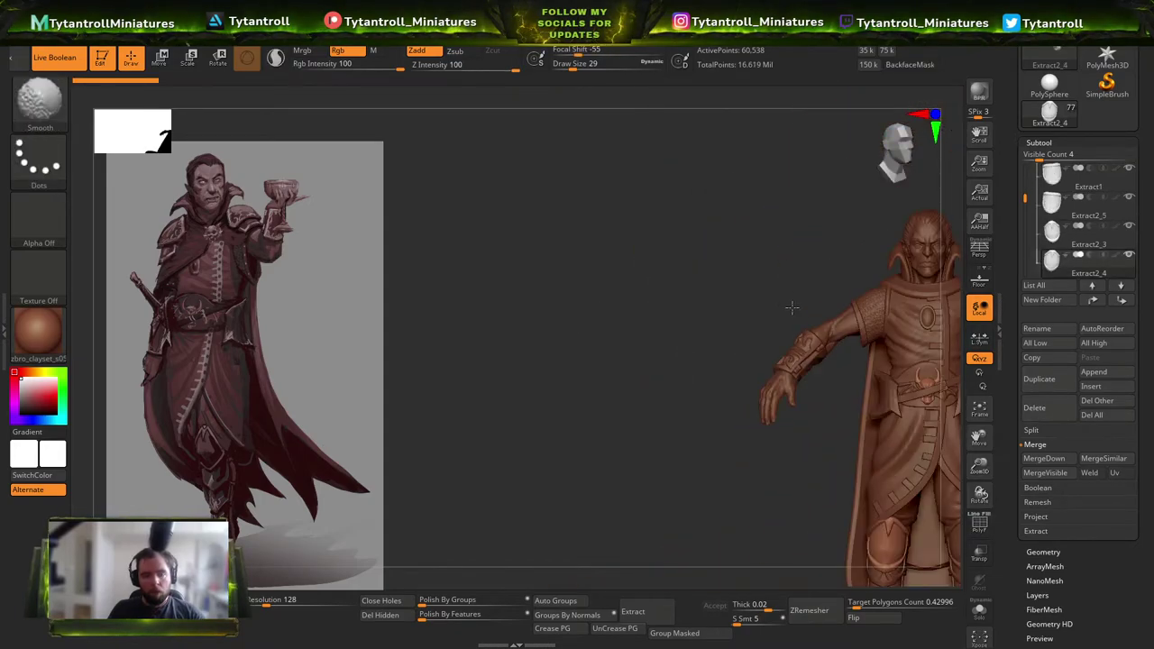
# Select the hip plate on the buckle's side and display its wireframe and polygroups.
pyautogui.keyDown('alt'); pyautogui.click(669, 325); pyautogui.keyUp('alt')
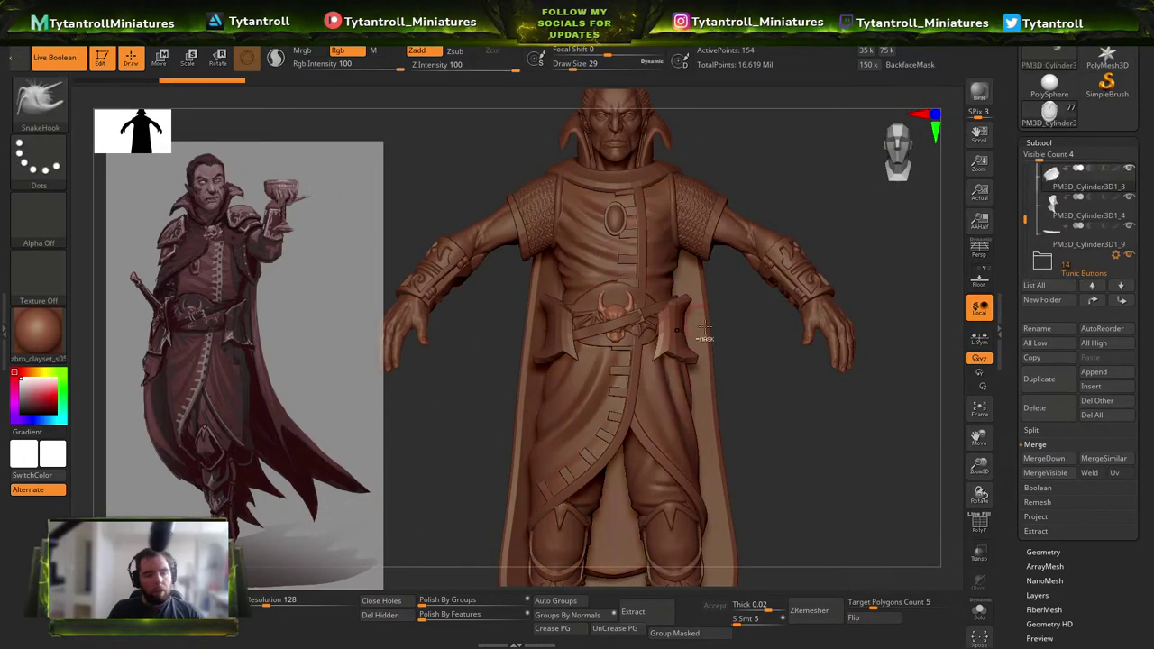
pyautogui.keyDown('ctrl'); pyautogui.moveTo(669, 325); pyautogui.dragTo(765, 420, button='right'); pyautogui.keyUp('ctrl')
pyautogui.hotkey('shift', 'f')
pyautogui.hotkey('shift', 'f')
pyautogui.hotkey('shift', 'f')
# Crease the hip plate's edges along its polygroup borders.
pyautogui.click(558, 632)
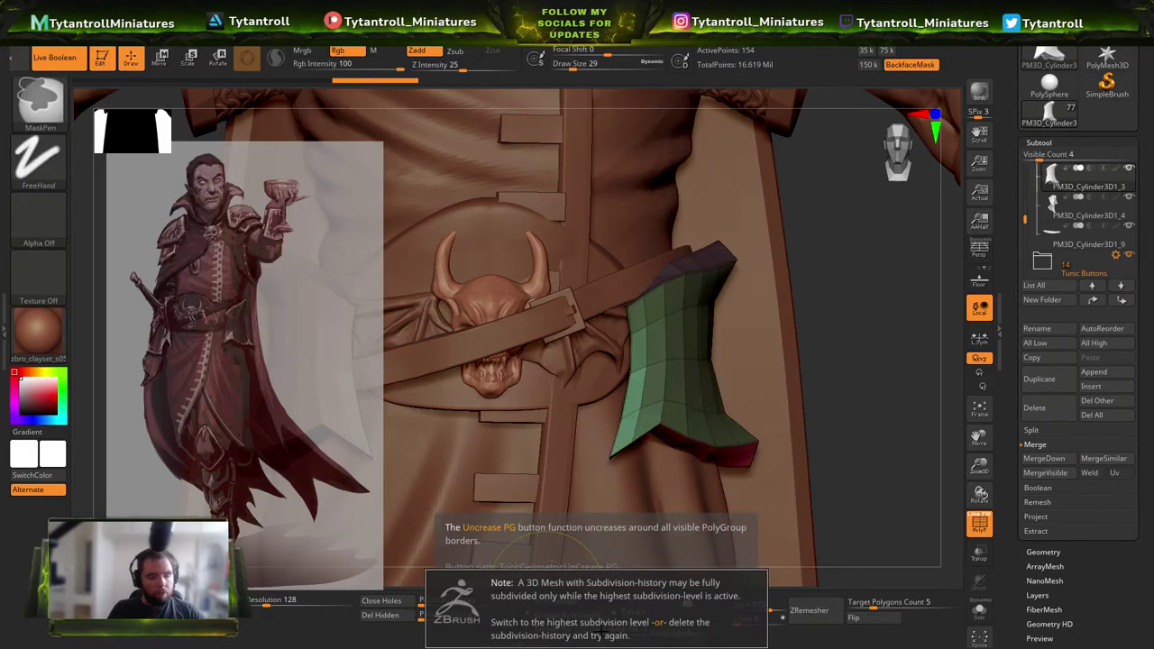
pyautogui.hotkey('shift', 'f')
pyautogui.moveTo(721, 555); pyautogui.dragTo(714, 485, button='right')
pyautogui.hotkey('shift', 'f')
pyautogui.hotkey('shift', 'f')
pyautogui.hotkey('shift', 'f')
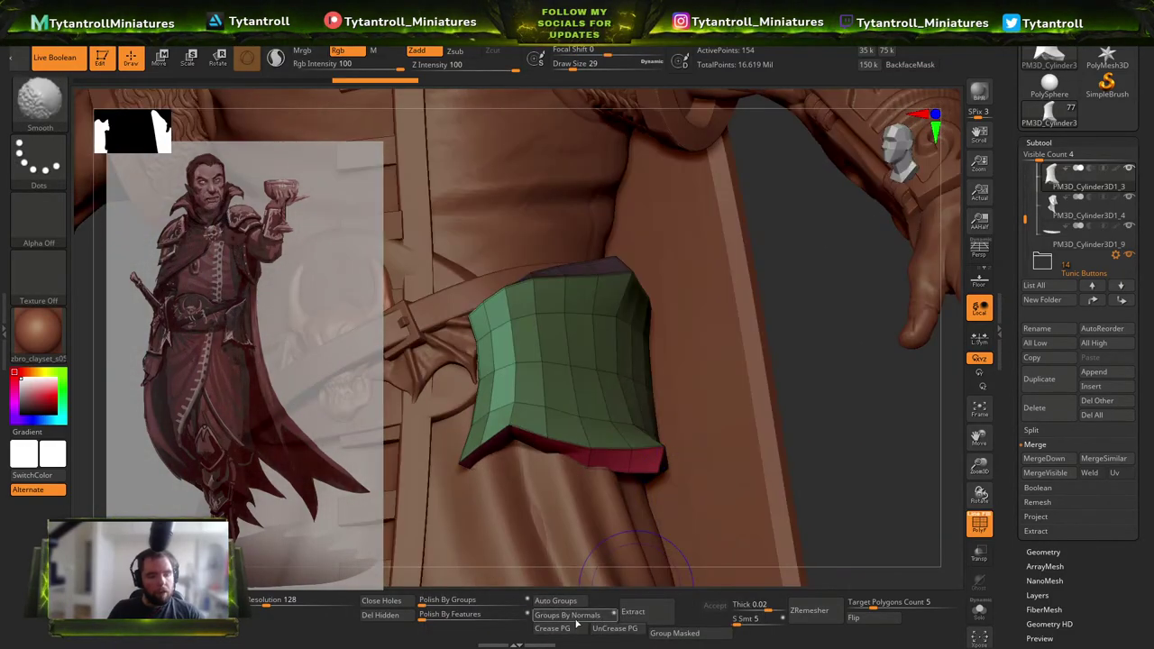
pyautogui.click(560, 628)
pyautogui.moveTo(622, 541); pyautogui.dragTo(690, 541, button='right')
pyautogui.click(629, 629)
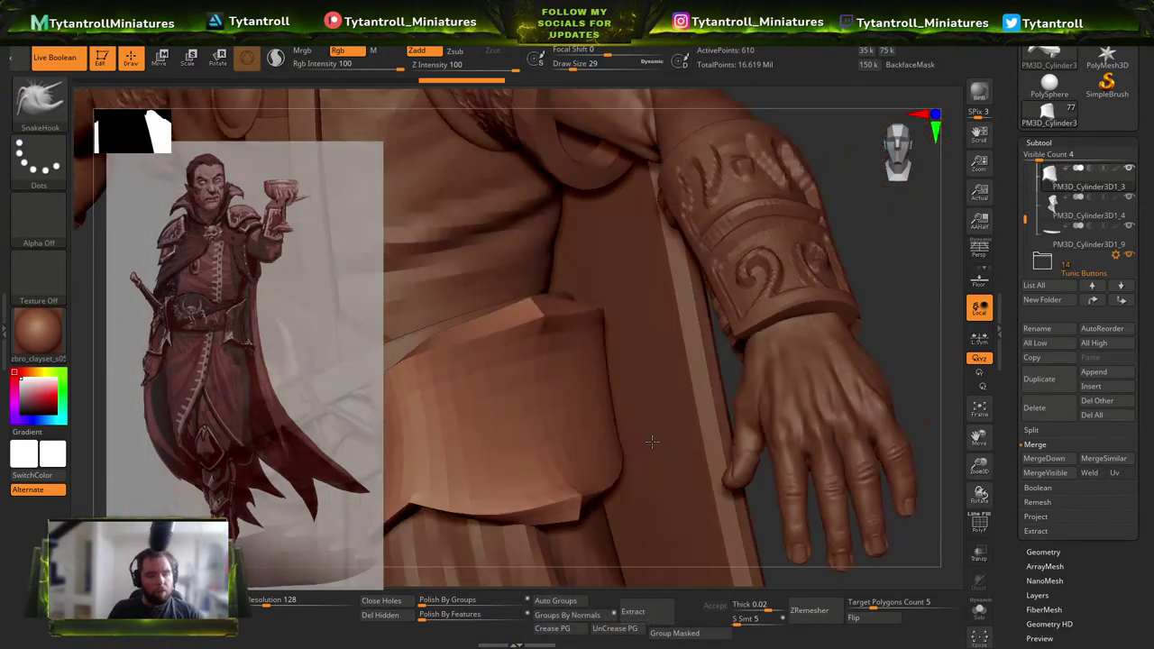
# Subdivide the creased hip plate to smooth its broad surface.
pyautogui.press('ctrl')
pyautogui.keyDown('ctrl'); pyautogui.moveTo(610, 438); pyautogui.dragTo(564, 400, button='right'); pyautogui.keyUp('ctrl')
pyautogui.hotkey('ctrl', 'd')
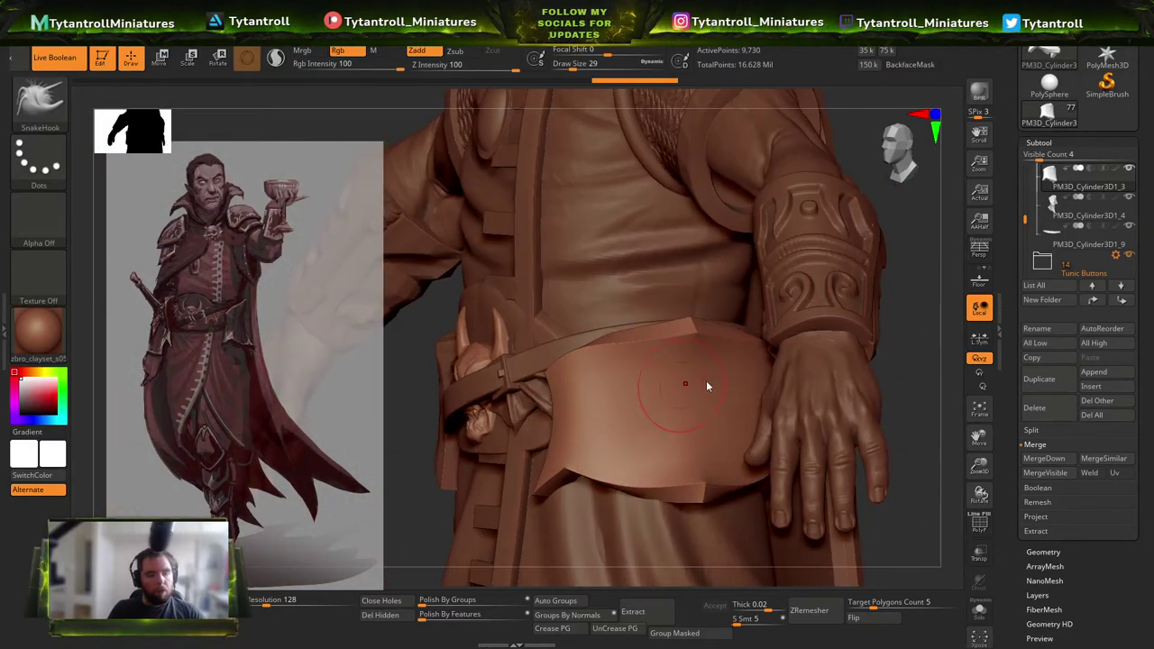
pyautogui.press('shift')
# Switch to the TrimDynamic brush and trim the hip plate's upper edge, reducing the draw size to 6.
pyautogui.press('b')
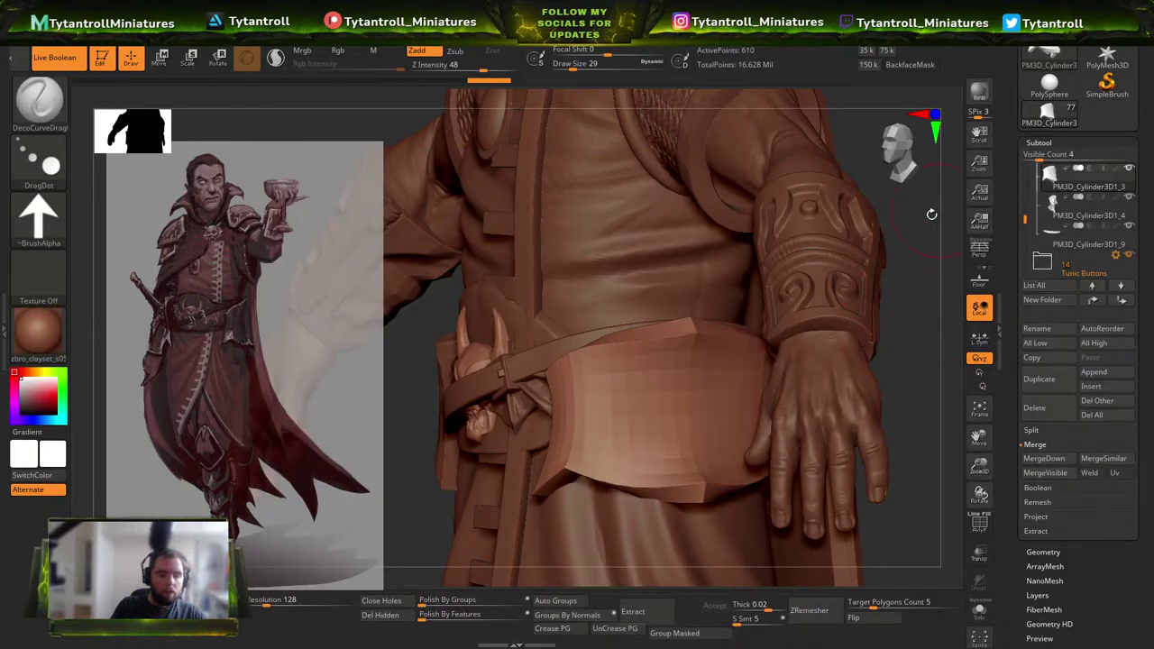
pyautogui.press('b')
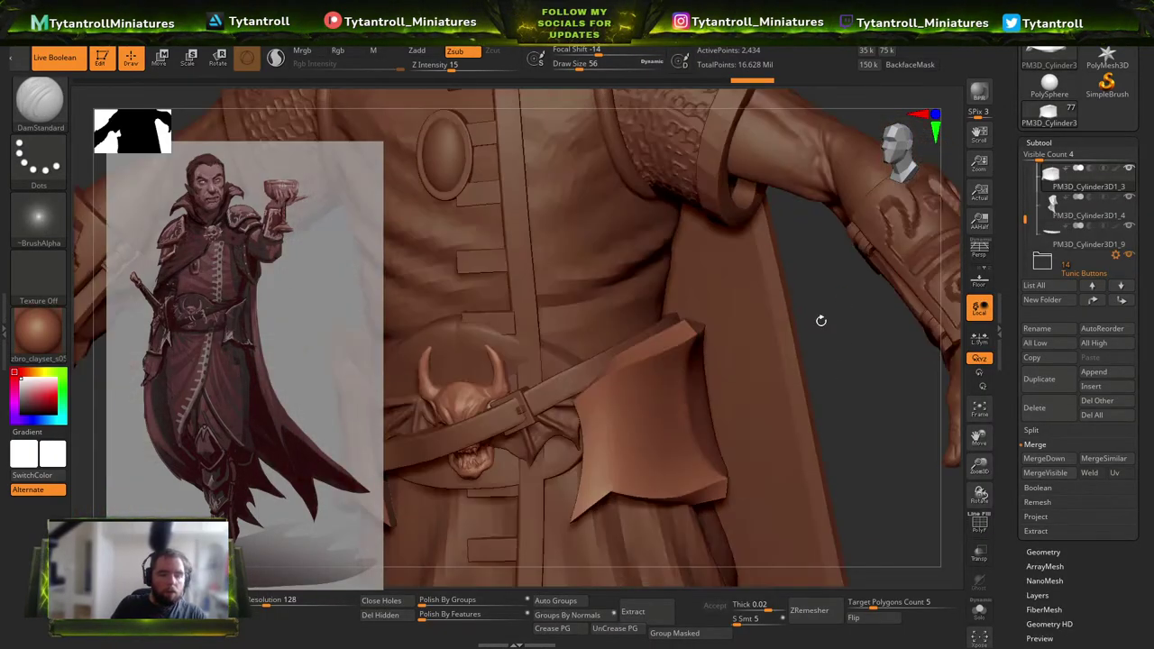
pyautogui.press('b')
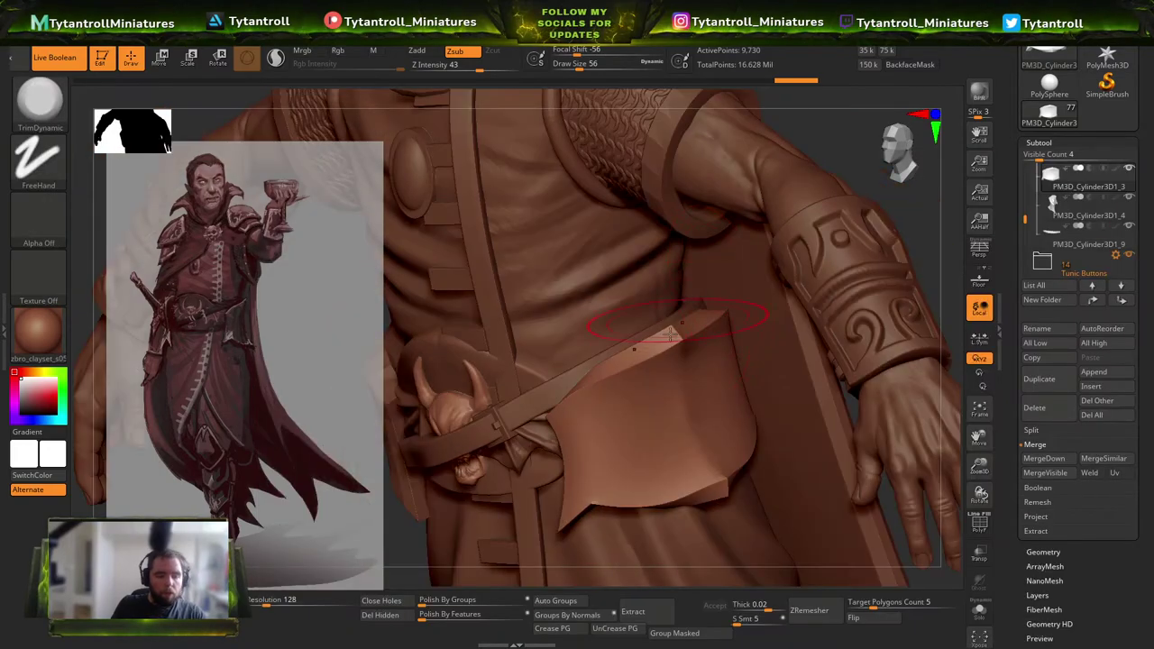
pyautogui.moveTo(670, 333); pyautogui.dragTo(654, 342)
pyautogui.press('s')
pyautogui.moveTo(669, 399); pyautogui.dragTo(645, 399)
pyautogui.moveTo(660, 344)
pyautogui.mouseDown()
pyautogui.moveTo(627, 360)
pyautogui.moveTo(651, 348)
pyautogui.mouseUp()
pyautogui.press('s')
pyautogui.moveTo(663, 342); pyautogui.dragTo(631, 370)
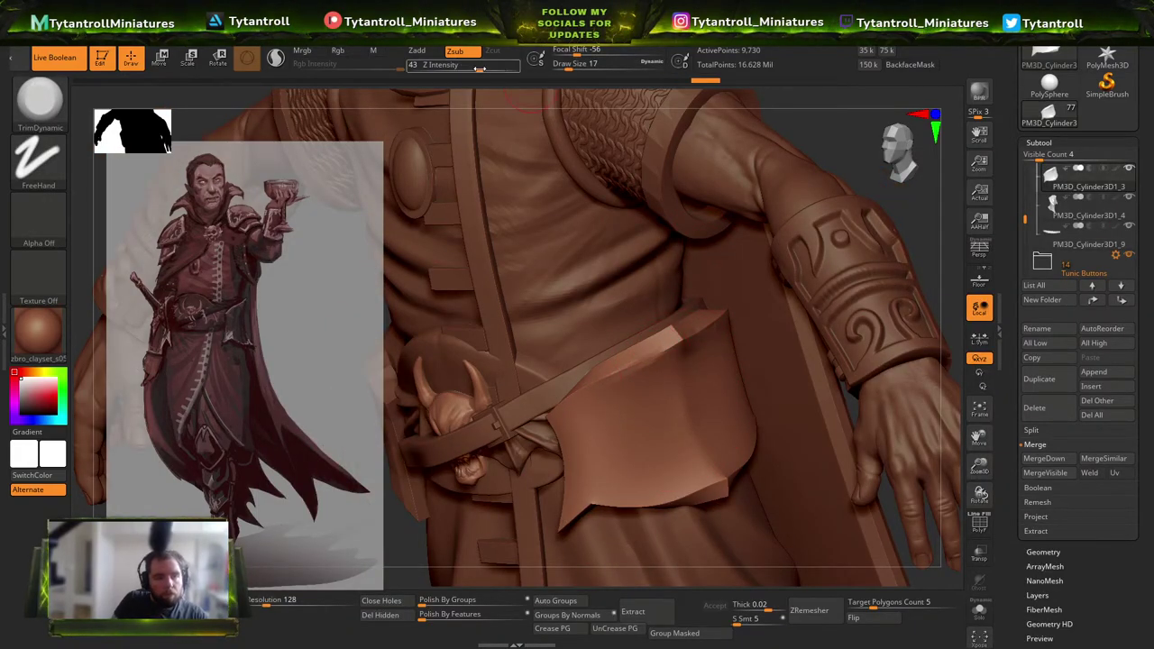
pyautogui.press('[')
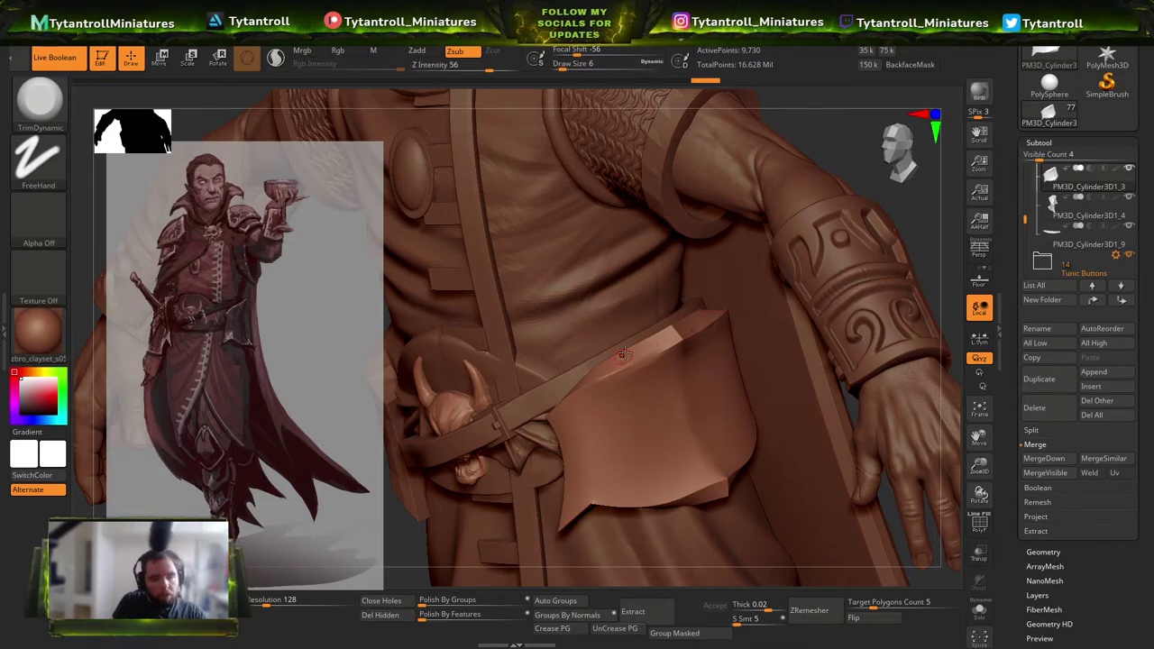
# Subdivide the hip plate further and trim its edge nearest the skull with TrimDynamic at intensity 100.
pyautogui.hotkey('ctrl', 'd')
pyautogui.hotkey('ctrl', 'd')
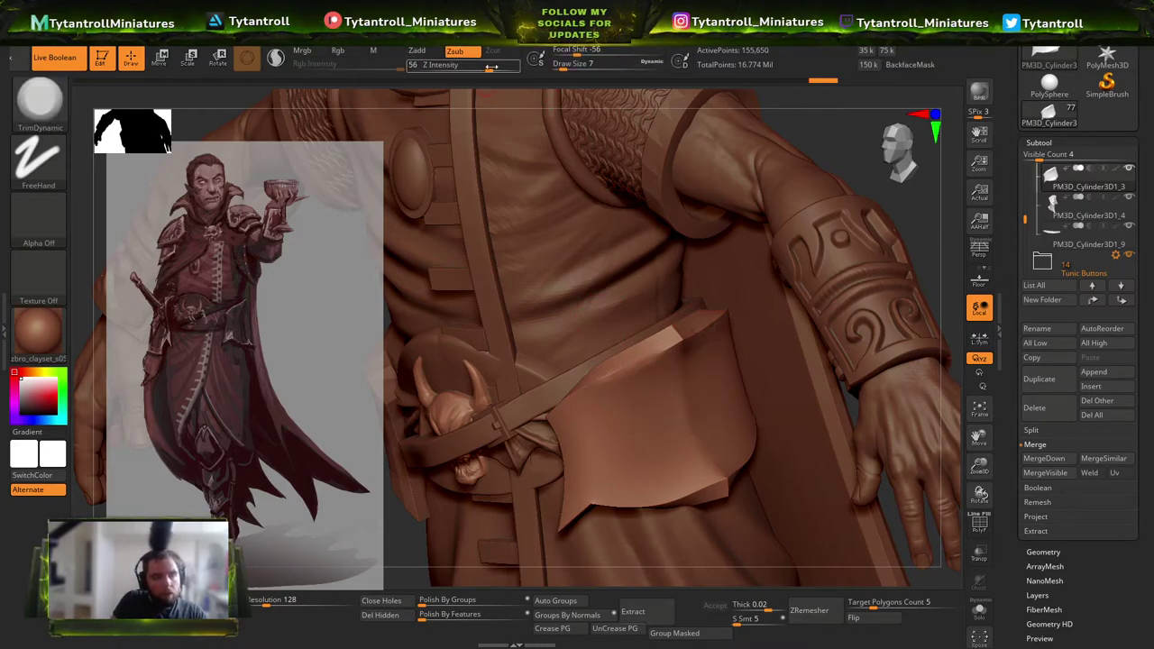
pyautogui.press('d')
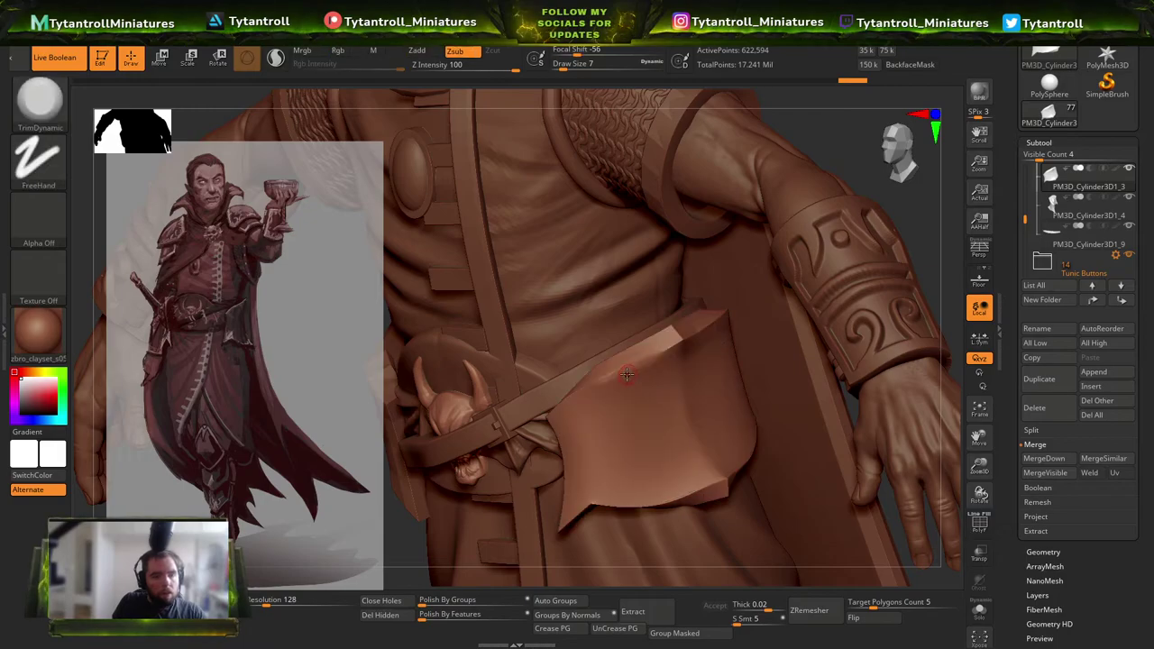
pyautogui.moveTo(918, 199); pyautogui.dragTo(919, 267)
pyautogui.moveTo(805, 365)
pyautogui.mouseDown()
pyautogui.moveTo(814, 348)
pyautogui.moveTo(874, 340)
pyautogui.mouseUp()
pyautogui.press('s')
pyautogui.moveTo(653, 297); pyautogui.dragTo(642, 450)
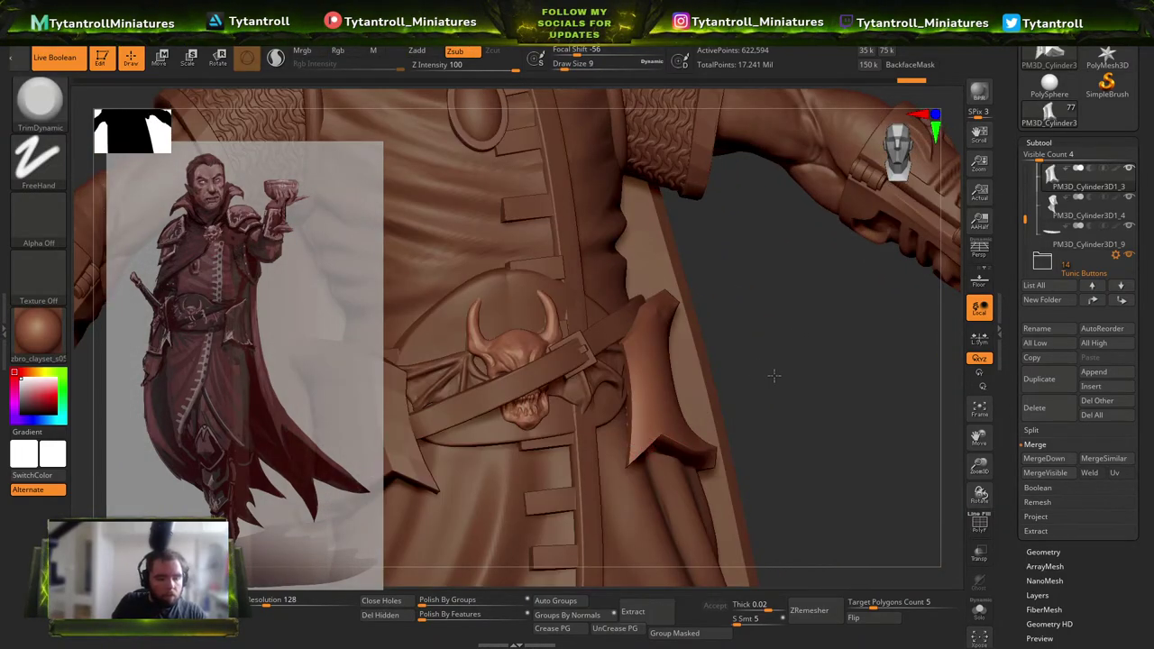
# Bevel the hip plate's front edge down to its lower point with TrimDynamic at draw sizes 5 to 7.
pyautogui.moveTo(770, 379); pyautogui.dragTo(822, 382)
pyautogui.hotkey('shift', 'd')
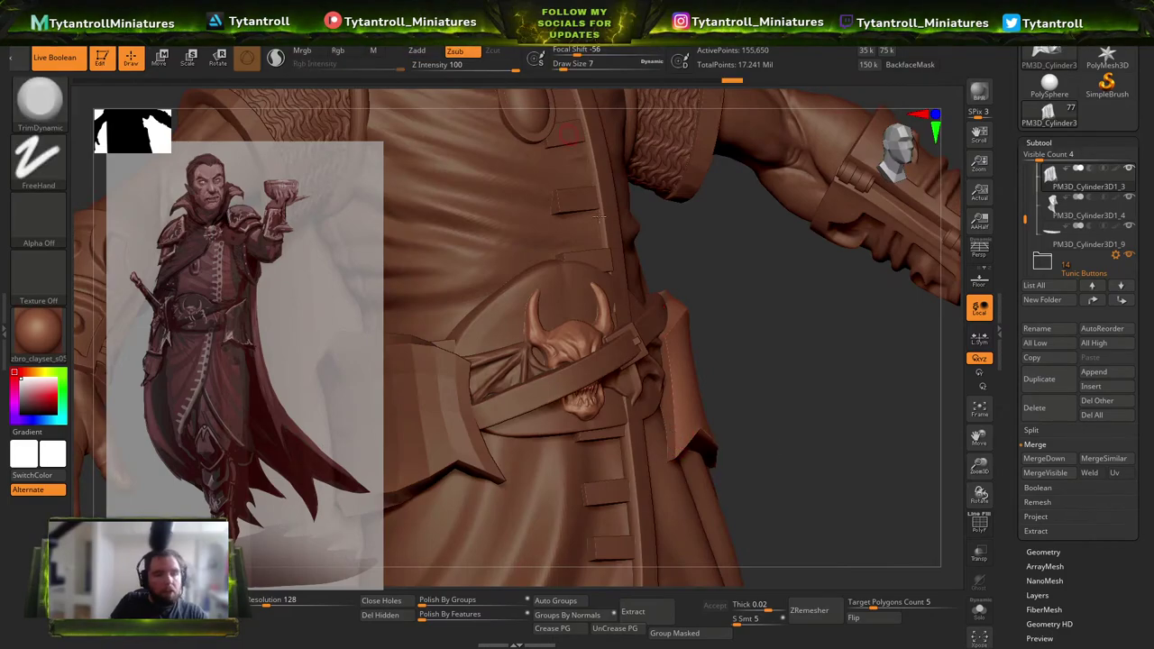
pyautogui.moveTo(780, 255)
pyautogui.mouseDown()
pyautogui.moveTo(694, 416)
pyautogui.moveTo(670, 398)
pyautogui.mouseUp()
pyautogui.press('s')
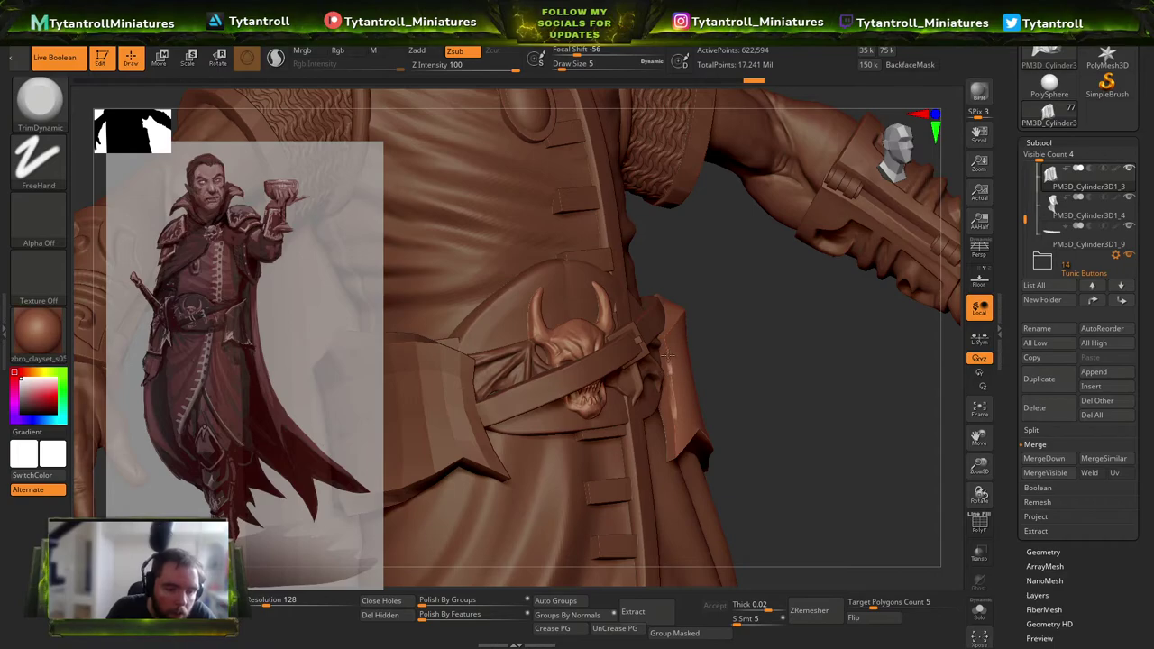
pyautogui.moveTo(566, 130); pyautogui.dragTo(663, 345)
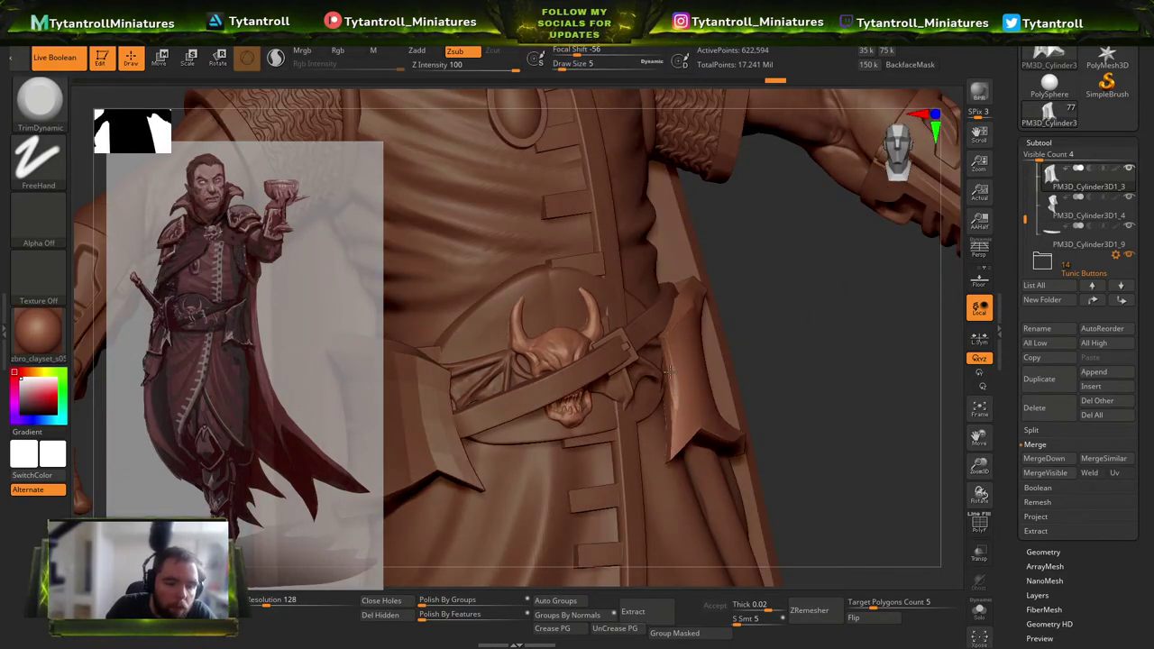
pyautogui.moveTo(777, 305); pyautogui.dragTo(678, 408)
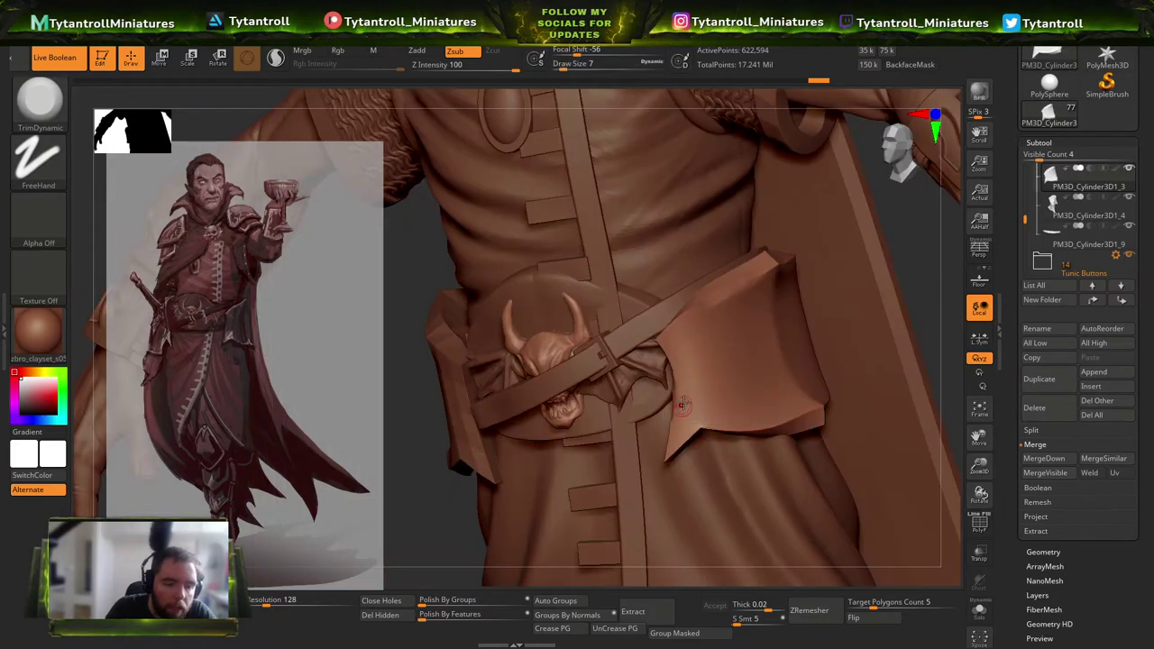
pyautogui.moveTo(390, 549); pyautogui.dragTo(670, 443)
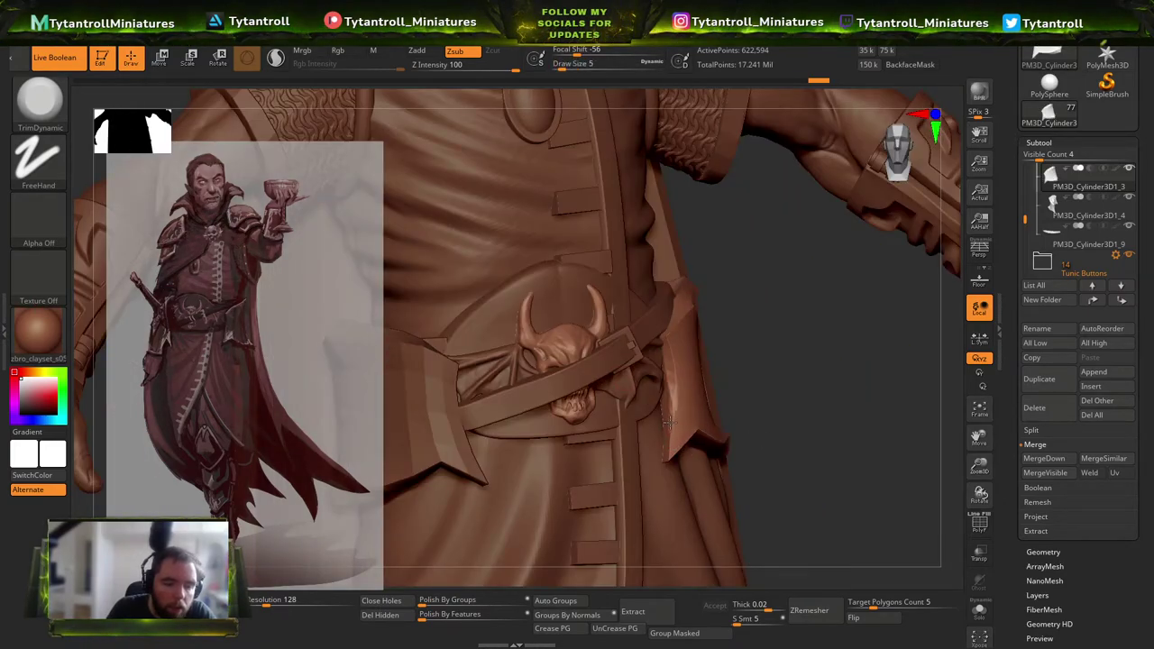
# Bevel the hip plate's lower edge, starting from its front point, with TrimDynamic at draw sizes 5 and 6.
pyautogui.moveTo(702, 354); pyautogui.dragTo(730, 434)
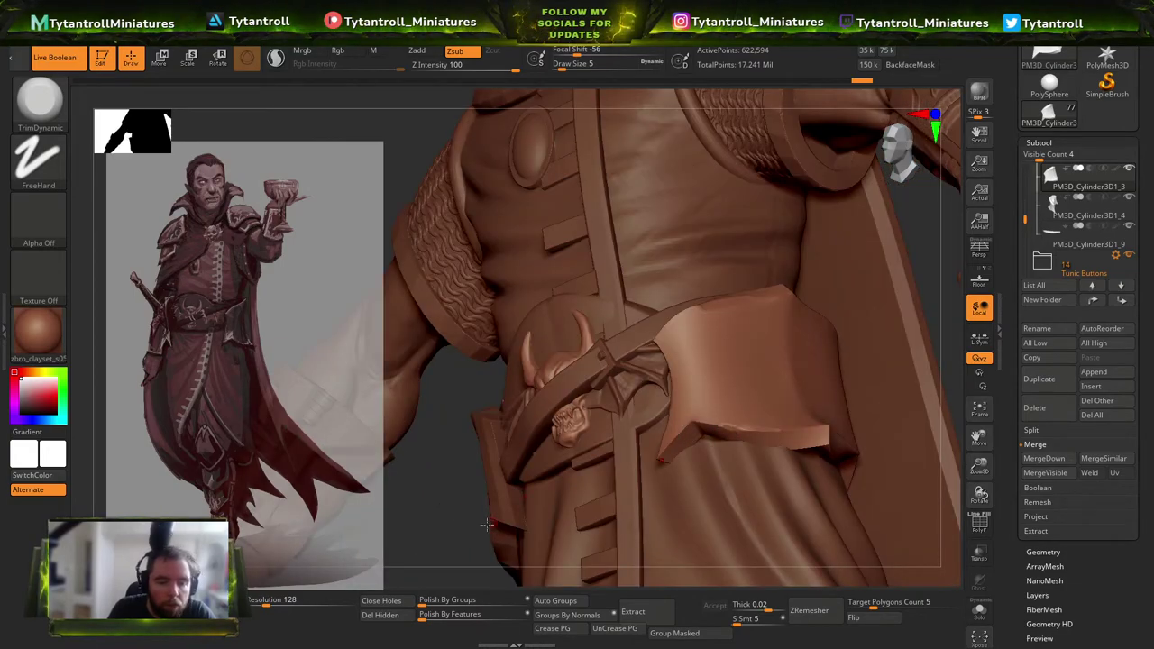
pyautogui.moveTo(487, 523); pyautogui.dragTo(659, 441)
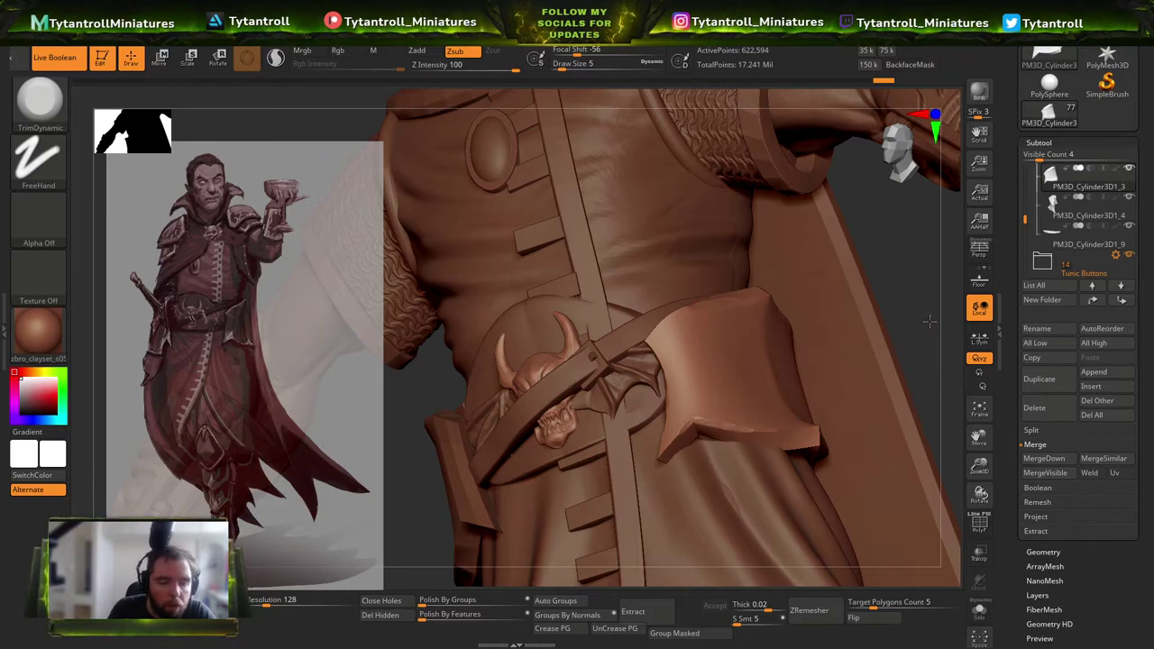
pyautogui.moveTo(929, 319); pyautogui.dragTo(748, 425)
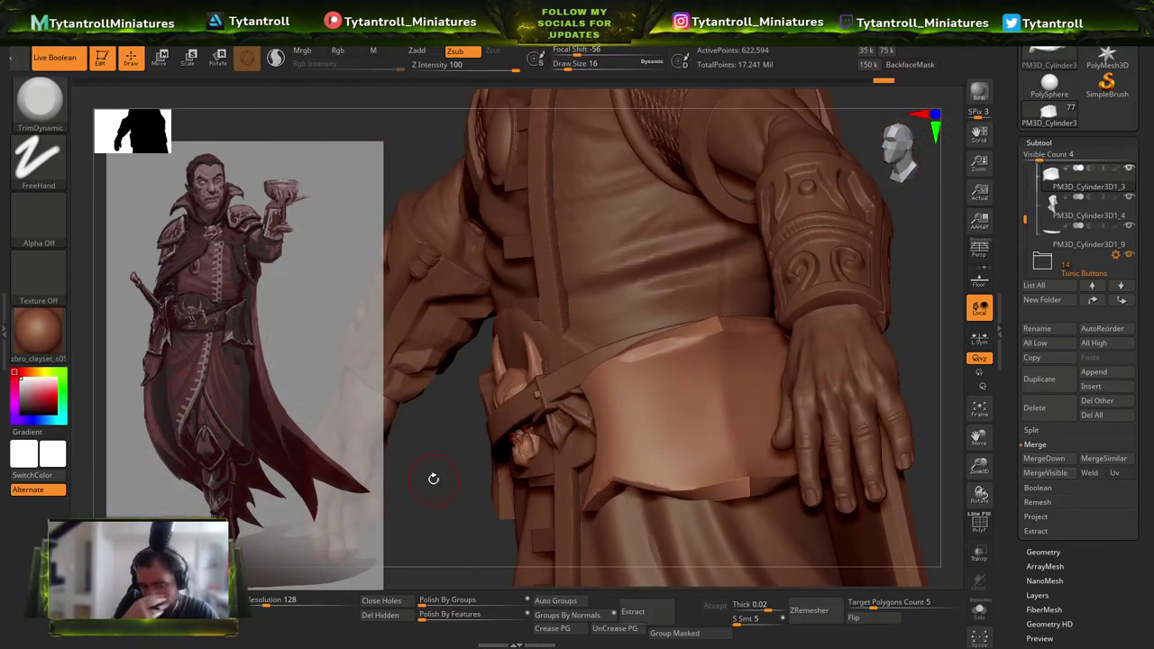
pyautogui.moveTo(432, 478); pyautogui.dragTo(728, 346)
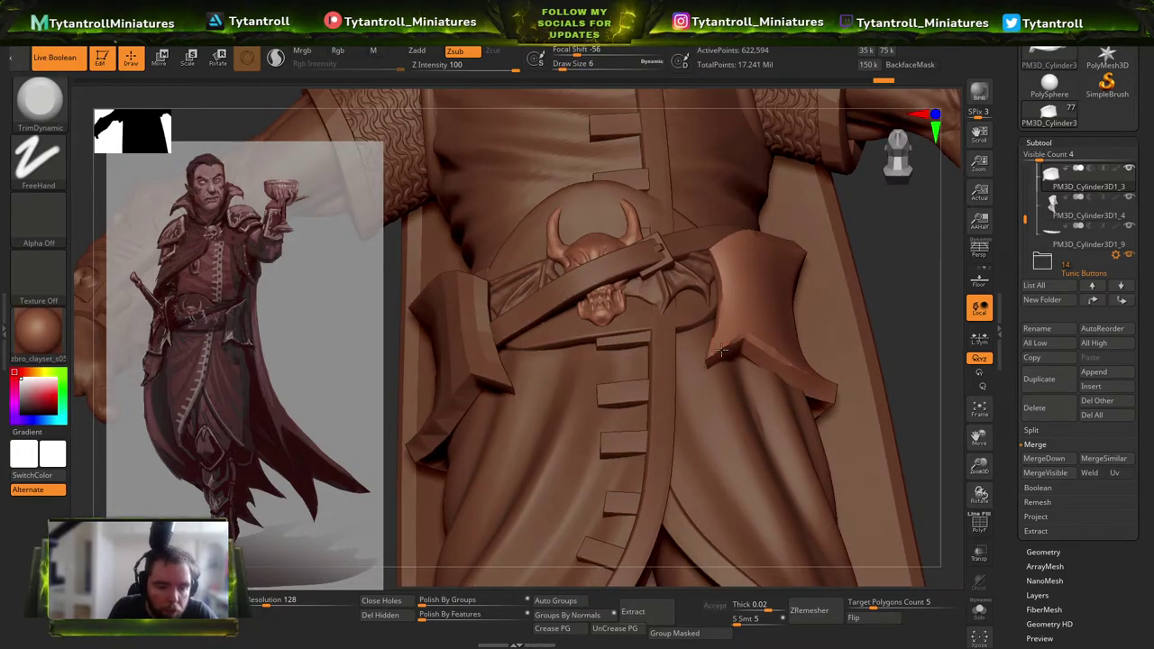
pyautogui.moveTo(900, 306); pyautogui.dragTo(808, 339)
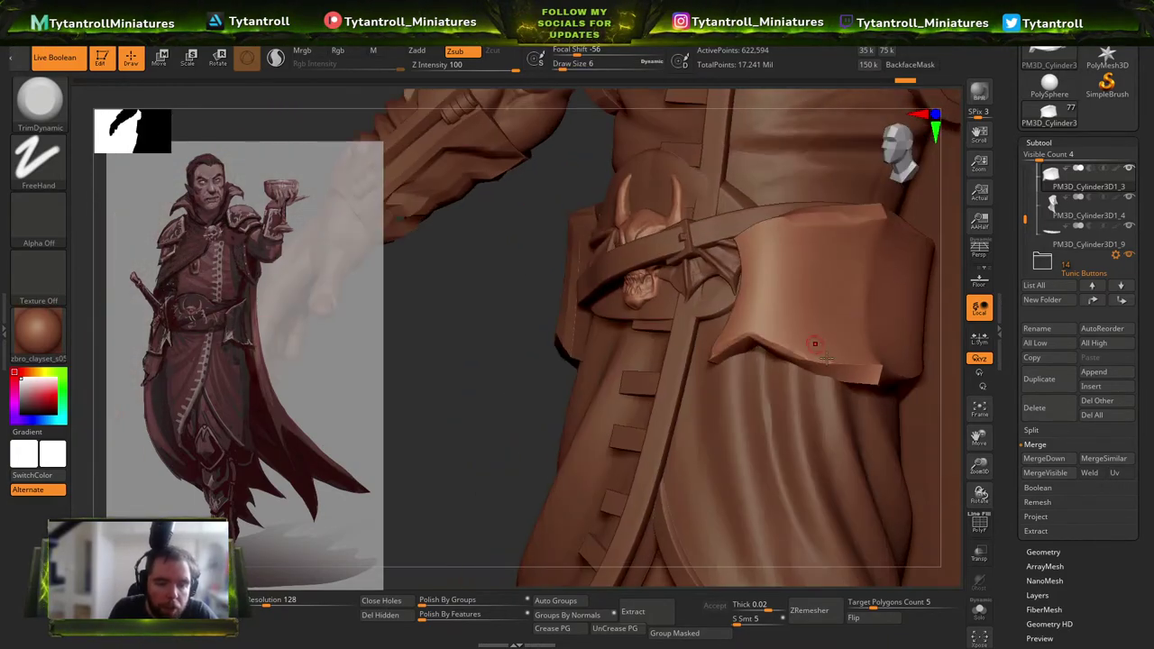
pyautogui.moveTo(483, 413); pyautogui.dragTo(910, 365)
# Trim the rear stretch of the hip plate's lower and upper edges with TrimDynamic at draw size 6.
pyautogui.moveTo(559, 365); pyautogui.dragTo(815, 382)
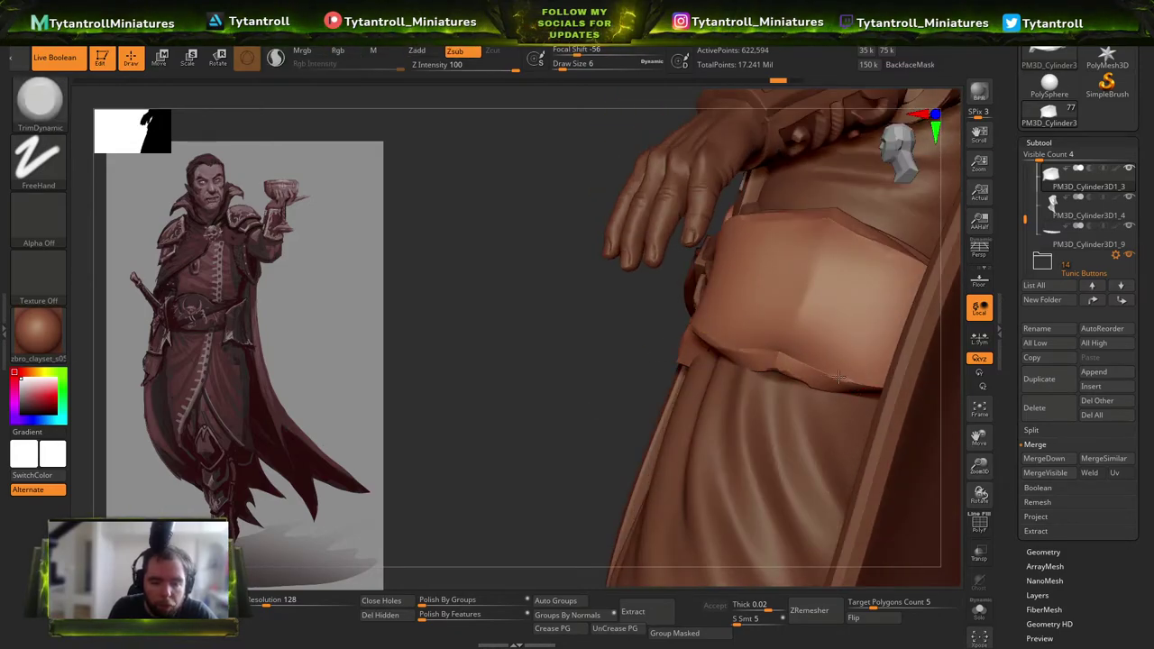
pyautogui.moveTo(831, 375); pyautogui.dragTo(856, 247)
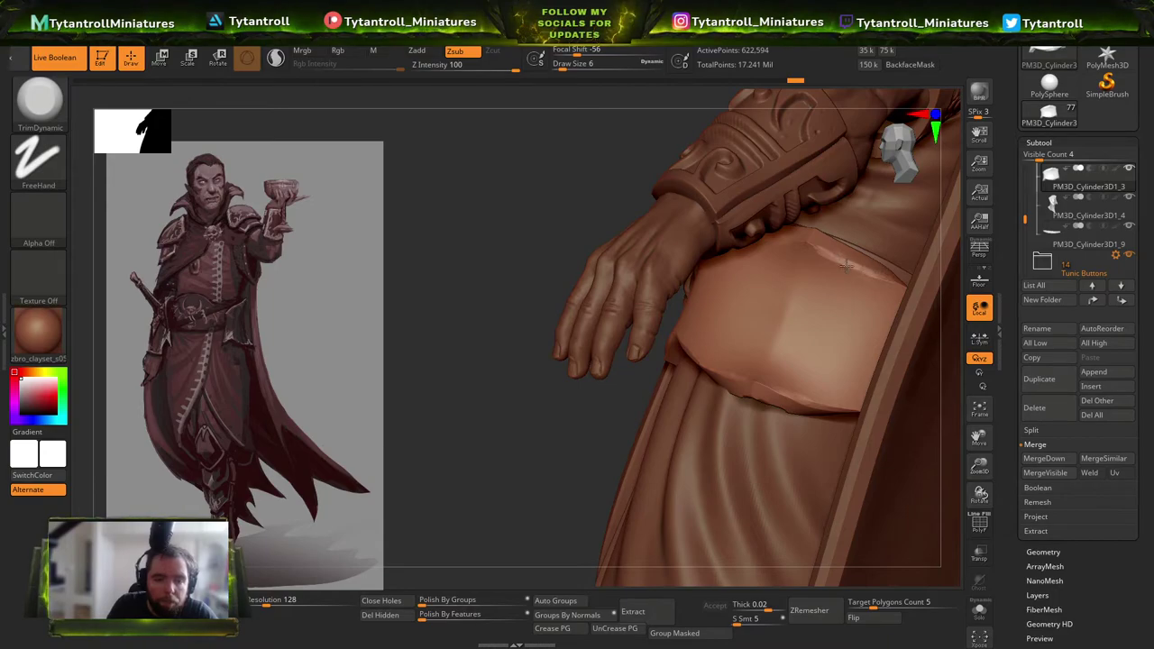
pyautogui.moveTo(422, 322); pyautogui.dragTo(768, 328)
pyautogui.moveTo(449, 502); pyautogui.dragTo(798, 322)
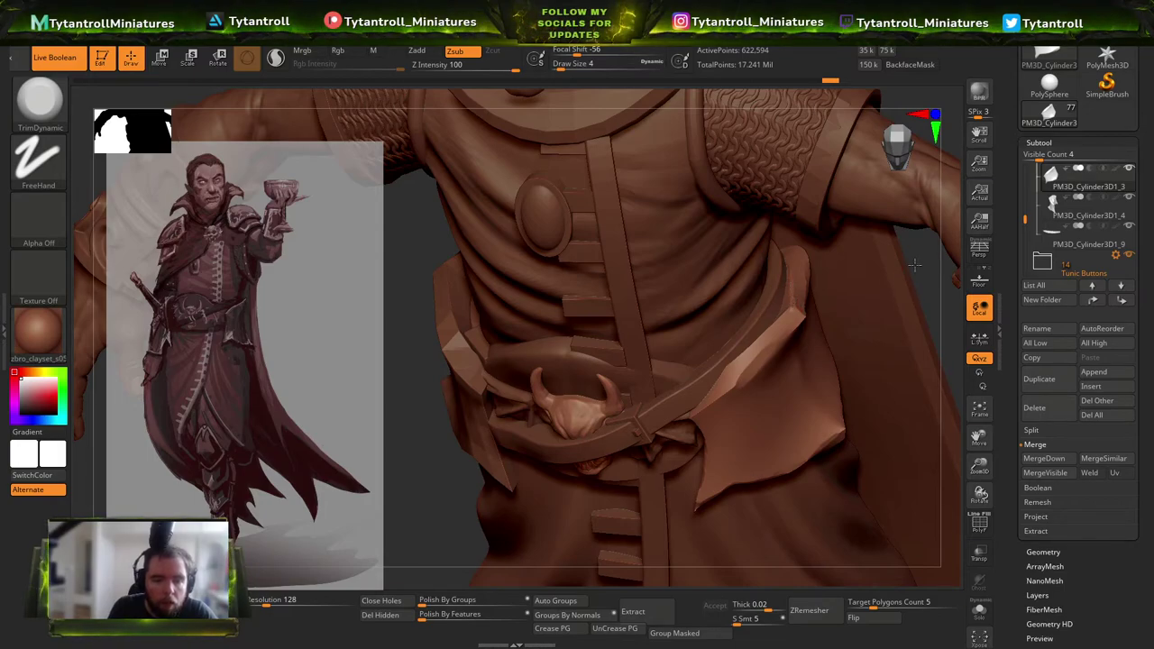
# Chip the hip plate's upper edge around its peak beside the belt, varying the TrimDynamic draw size between 4 and 9.
pyautogui.moveTo(932, 260); pyautogui.dragTo(956, 260)
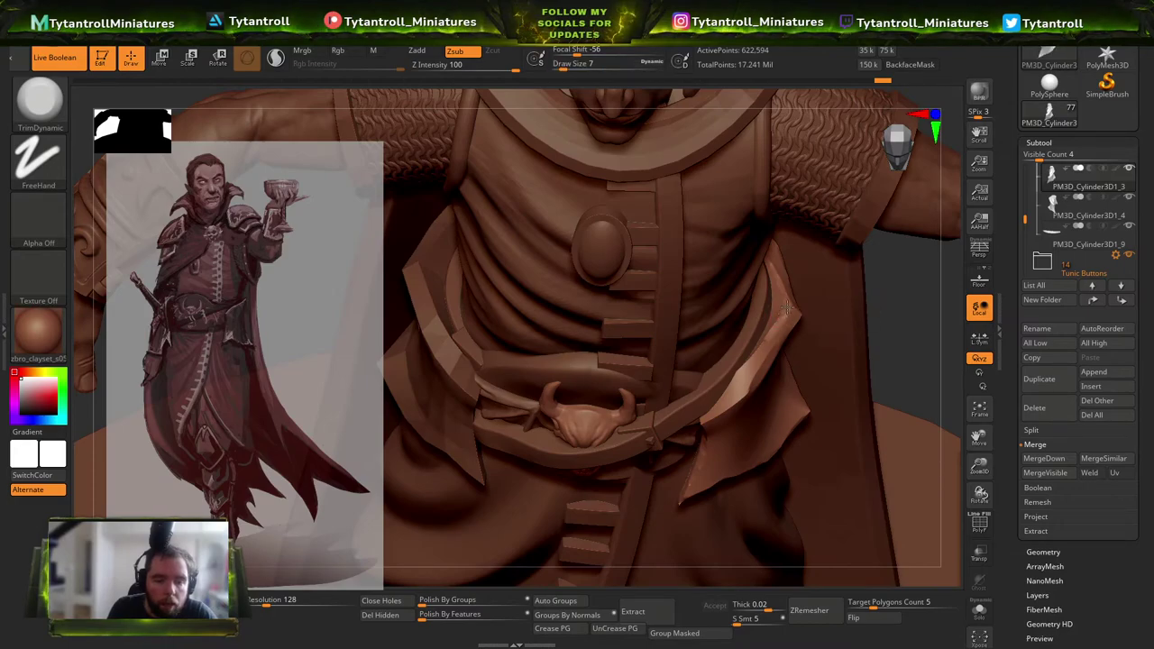
pyautogui.moveTo(914, 277); pyautogui.dragTo(792, 312)
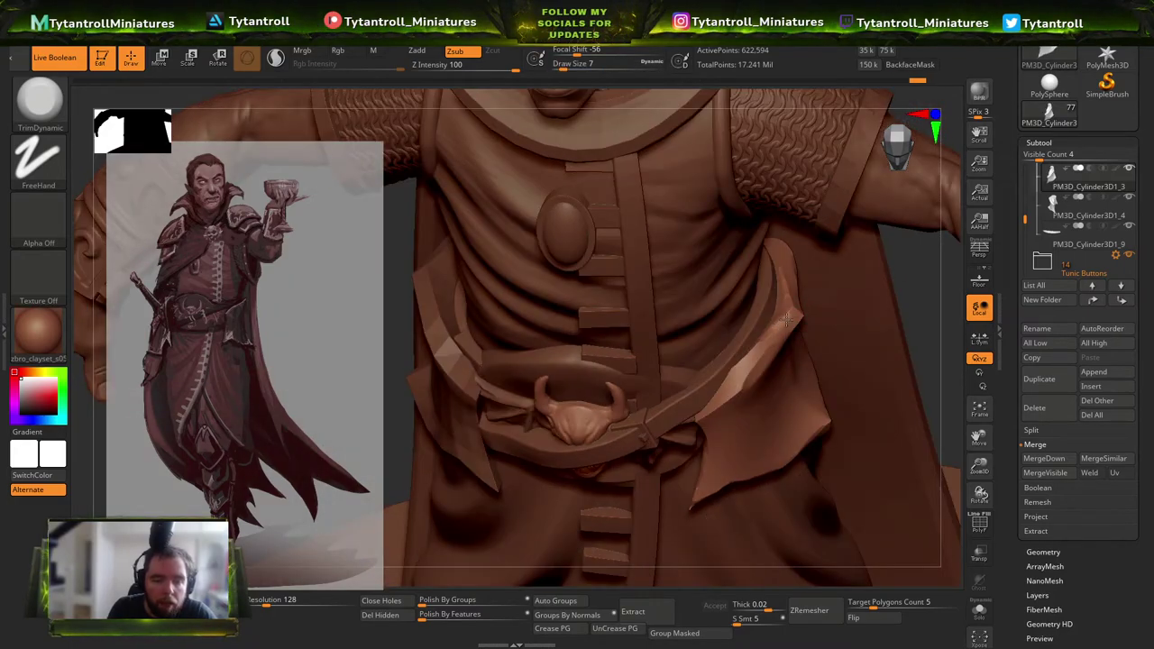
pyautogui.moveTo(914, 277); pyautogui.dragTo(865, 286)
pyautogui.press(']')
pyautogui.moveTo(772, 334); pyautogui.dragTo(742, 364)
pyautogui.moveTo(938, 289)
pyautogui.mouseDown()
pyautogui.moveTo(847, 306)
pyautogui.moveTo(763, 346)
pyautogui.mouseUp()
pyautogui.press('[')
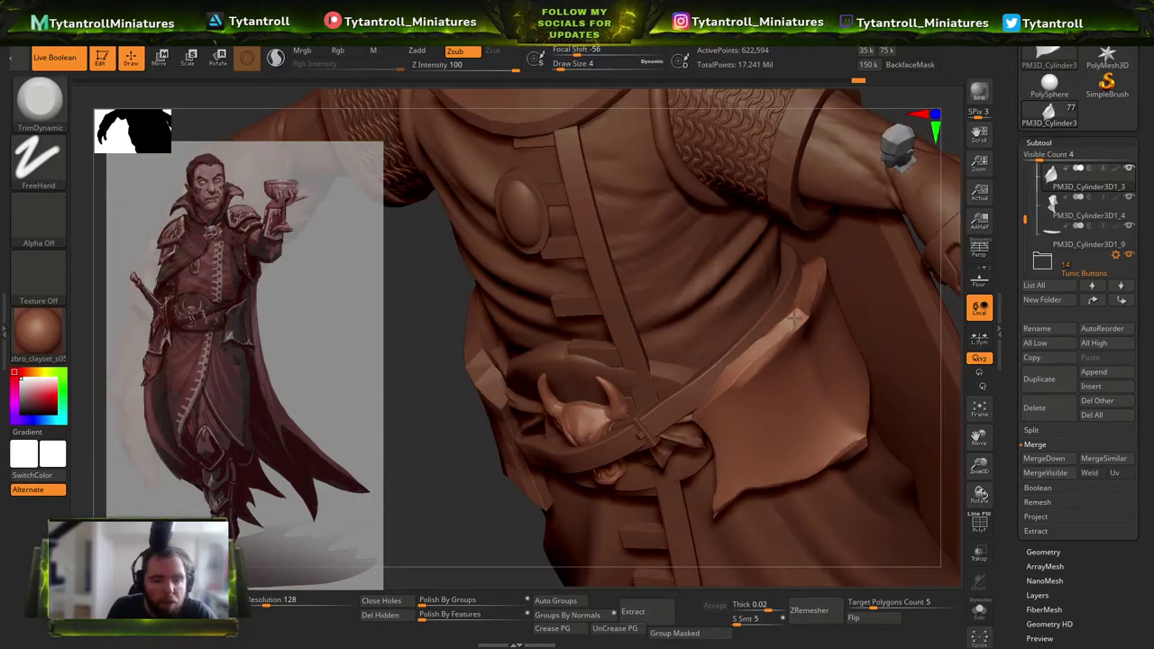
pyautogui.press(']')
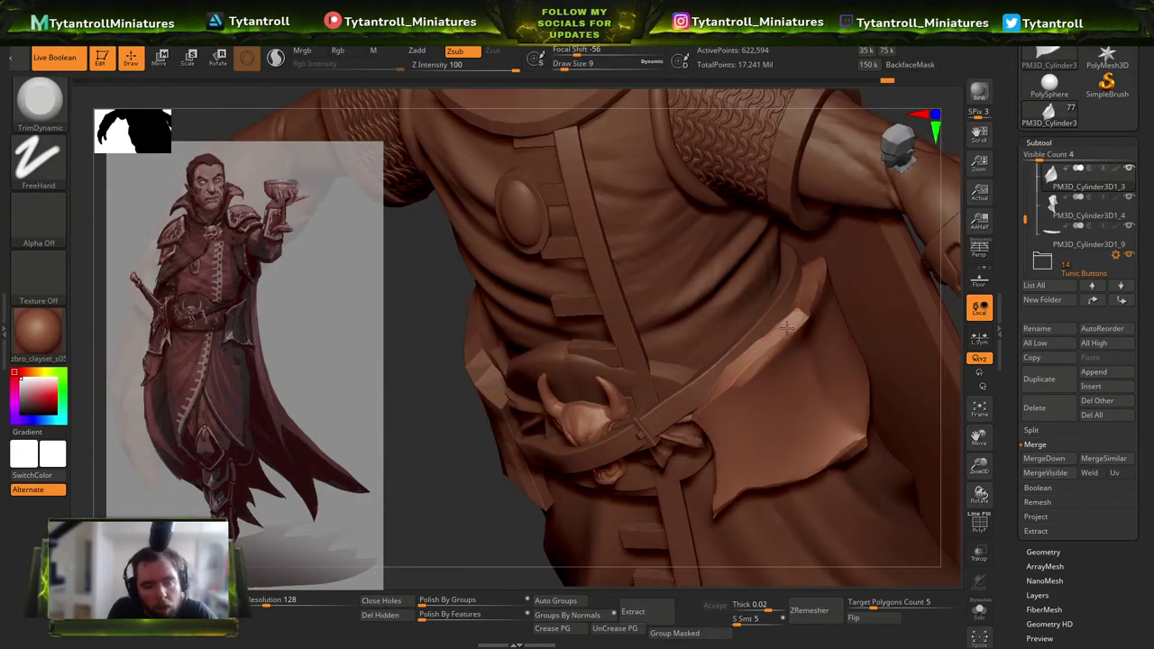
# Flatten the upper edge on either side of the hip plate's peak with TrimDynamic at draw size 7.
pyautogui.moveTo(446, 531); pyautogui.dragTo(515, 471)
pyautogui.press('s')
pyautogui.click(795, 315)
pyautogui.moveTo(819, 294); pyautogui.dragTo(812, 299)
pyautogui.press('s')
pyautogui.click(813, 296)
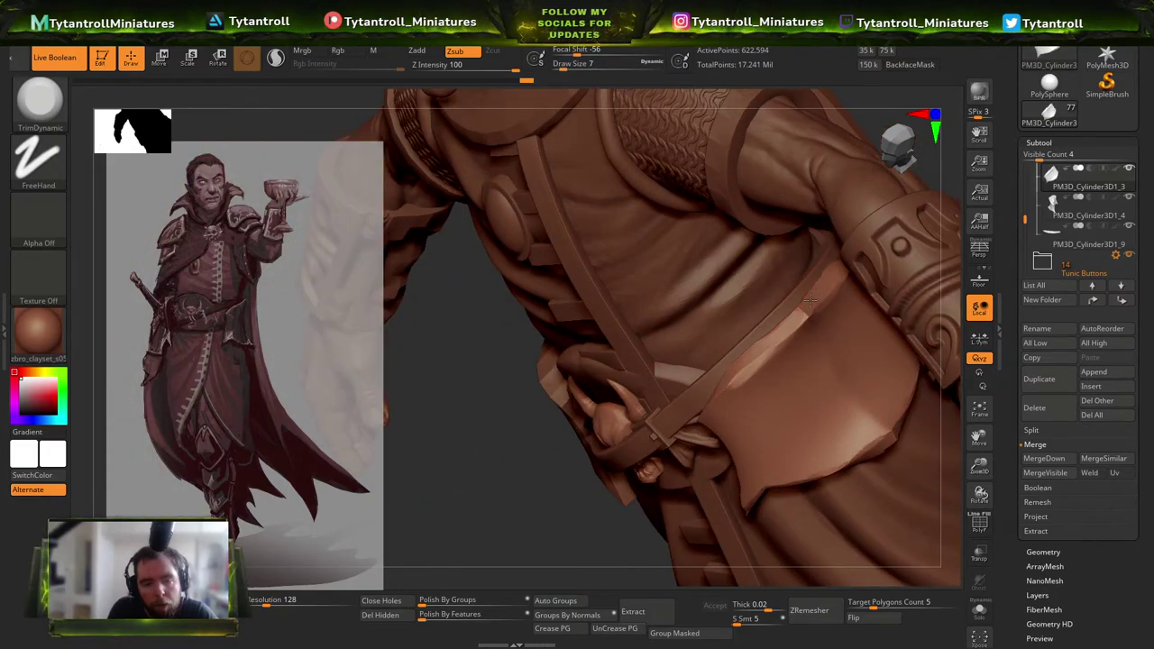
# Refine the corner midway along the hip plate's lower edge with TrimDynamic at draw sizes 4 and 7.
pyautogui.moveTo(538, 459); pyautogui.dragTo(597, 427)
pyautogui.keyDown('shift'); pyautogui.moveTo(442, 428); pyautogui.dragTo(467, 421); pyautogui.keyUp('shift')
pyautogui.press('[')
pyautogui.moveTo(953, 389)
pyautogui.mouseDown(button='right')
pyautogui.moveTo(907, 342)
pyautogui.moveTo(784, 415)
pyautogui.mouseUp(button='right')
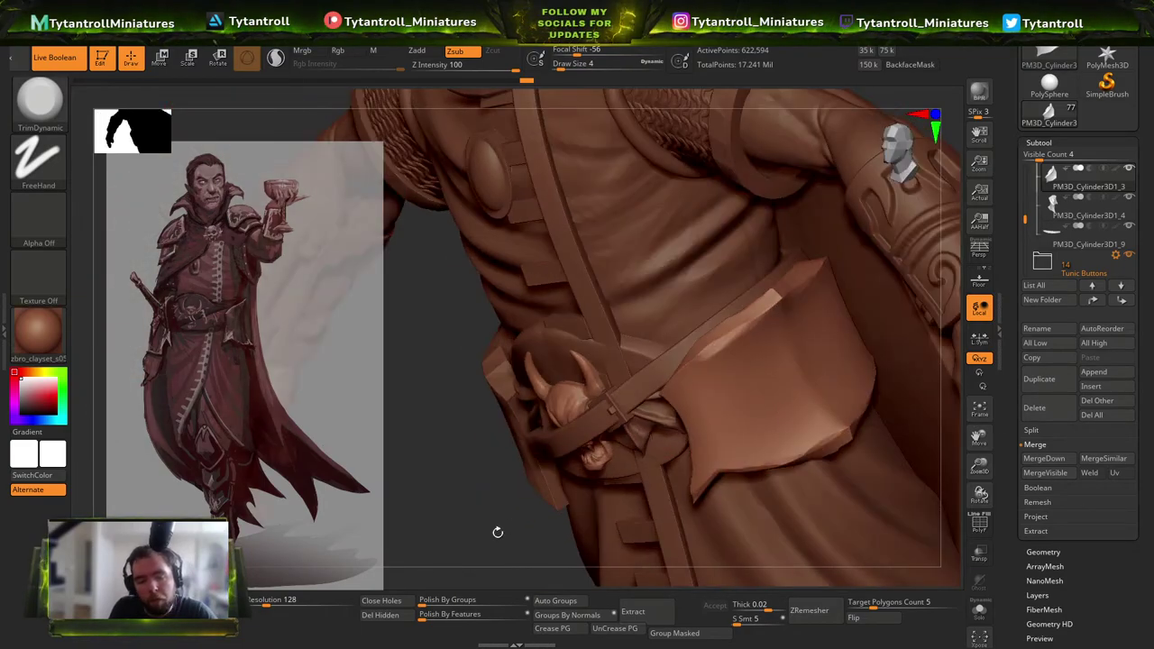
pyautogui.moveTo(510, 527); pyautogui.dragTo(848, 420, button='right')
pyautogui.press(']')
pyautogui.moveTo(484, 528); pyautogui.dragTo(541, 526)
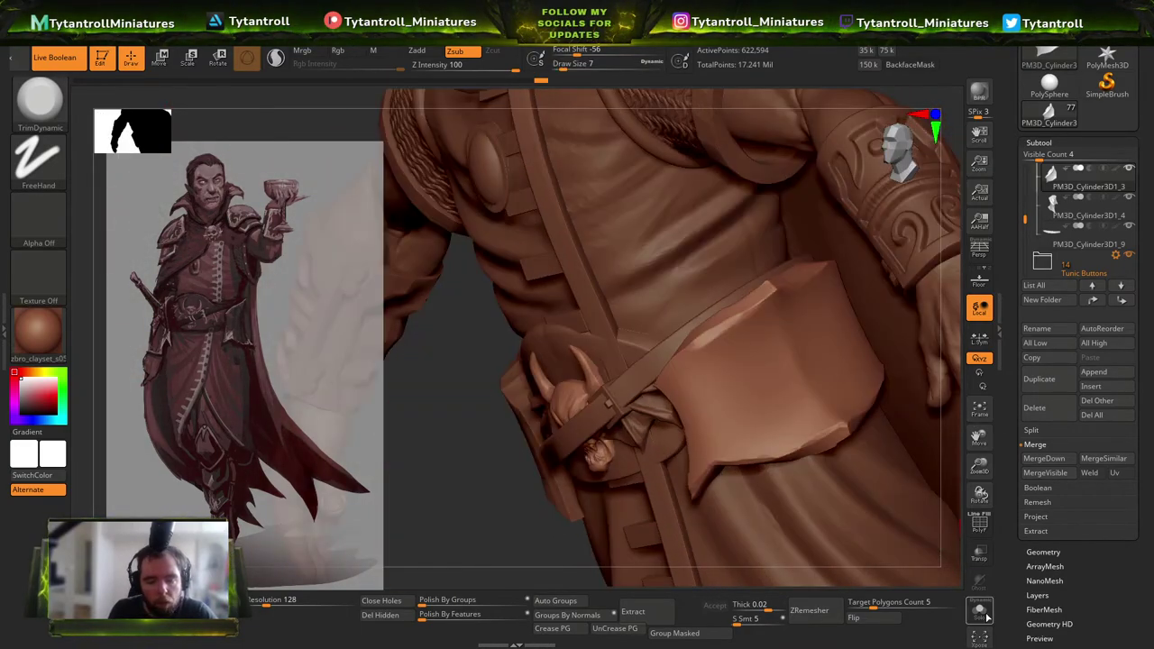
# Isolate the hip plate and trim its lower edge and end corners with TrimDynamic at draw sizes 8 and 9.
pyautogui.click(980, 611)
pyautogui.moveTo(932, 425); pyautogui.dragTo(958, 427)
pyautogui.moveTo(853, 408); pyautogui.dragTo(866, 379, button='right')
pyautogui.press(']')
pyautogui.moveTo(866, 379); pyautogui.dragTo(797, 414)
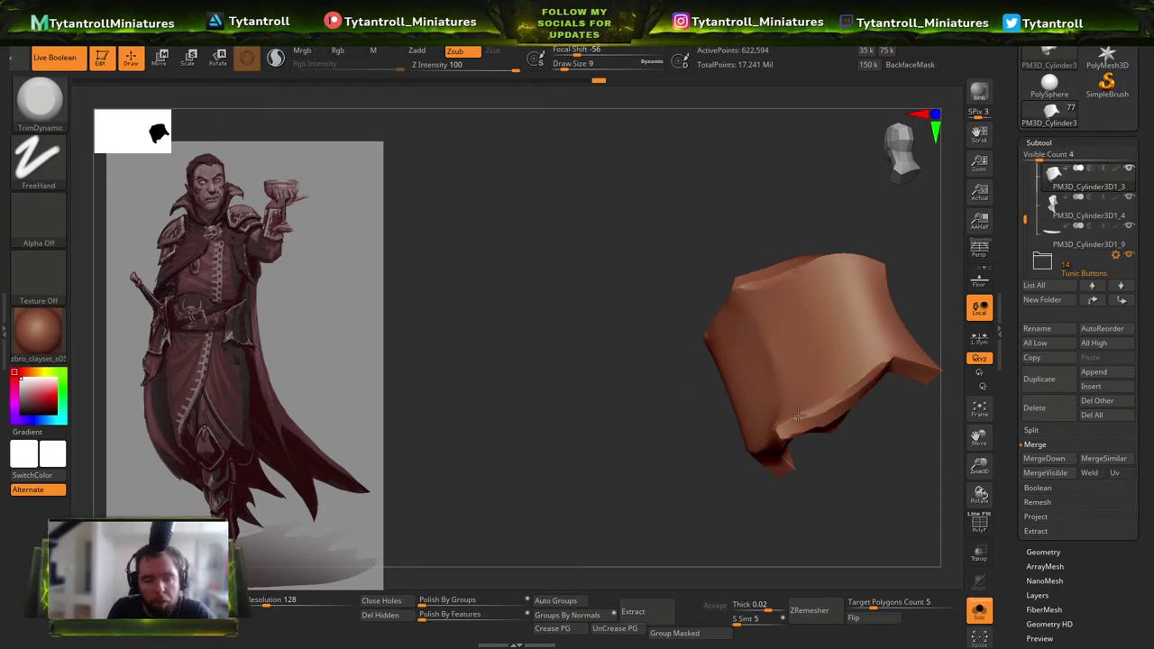
pyautogui.moveTo(885, 443); pyautogui.dragTo(802, 455)
pyautogui.moveTo(856, 384)
pyautogui.mouseDown()
pyautogui.moveTo(831, 403)
pyautogui.moveTo(952, 393)
pyautogui.moveTo(952, 404)
pyautogui.mouseUp()
pyautogui.moveTo(896, 352); pyautogui.dragTo(907, 359)
pyautogui.moveTo(938, 411)
pyautogui.mouseDown()
pyautogui.moveTo(896, 412)
pyautogui.moveTo(956, 371)
pyautogui.mouseUp()
pyautogui.moveTo(860, 368)
pyautogui.mouseDown()
pyautogui.moveTo(880, 371)
pyautogui.moveTo(869, 332)
pyautogui.mouseUp()
pyautogui.press(']')
pyautogui.press(']')
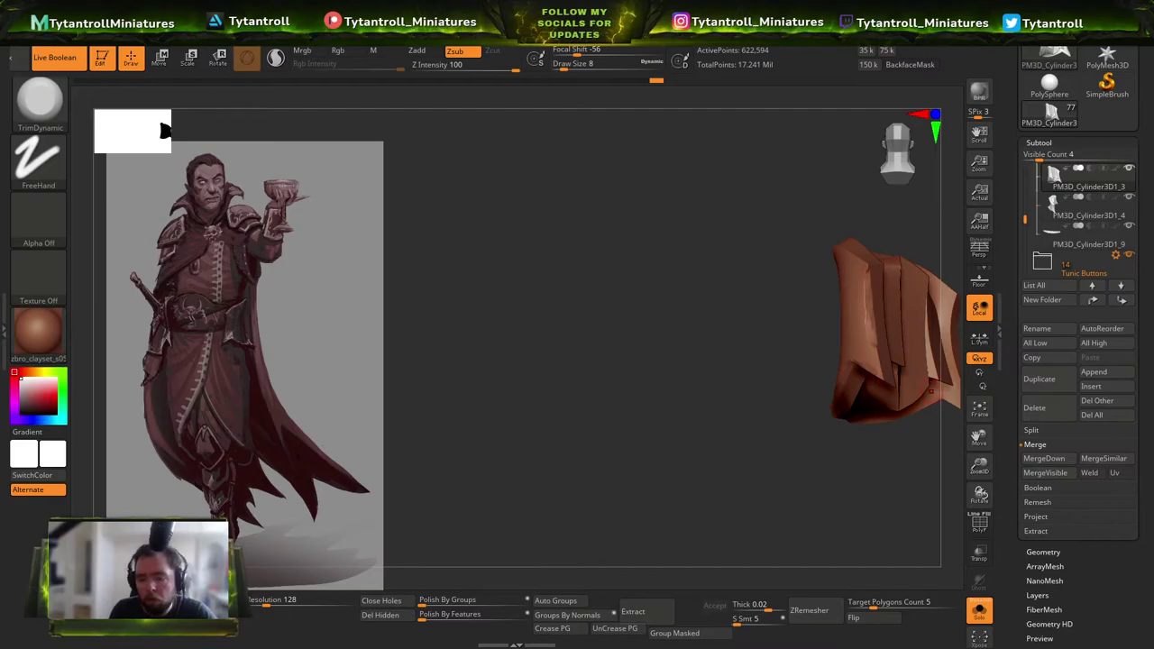
# Switch to the NS_MetalDamage brush for the isolated plate and turn off Live Boolean.
pyautogui.hotkey('alt', 'Tab')
pyautogui.moveTo(207, 9); pyautogui.dragTo(1153, 71)
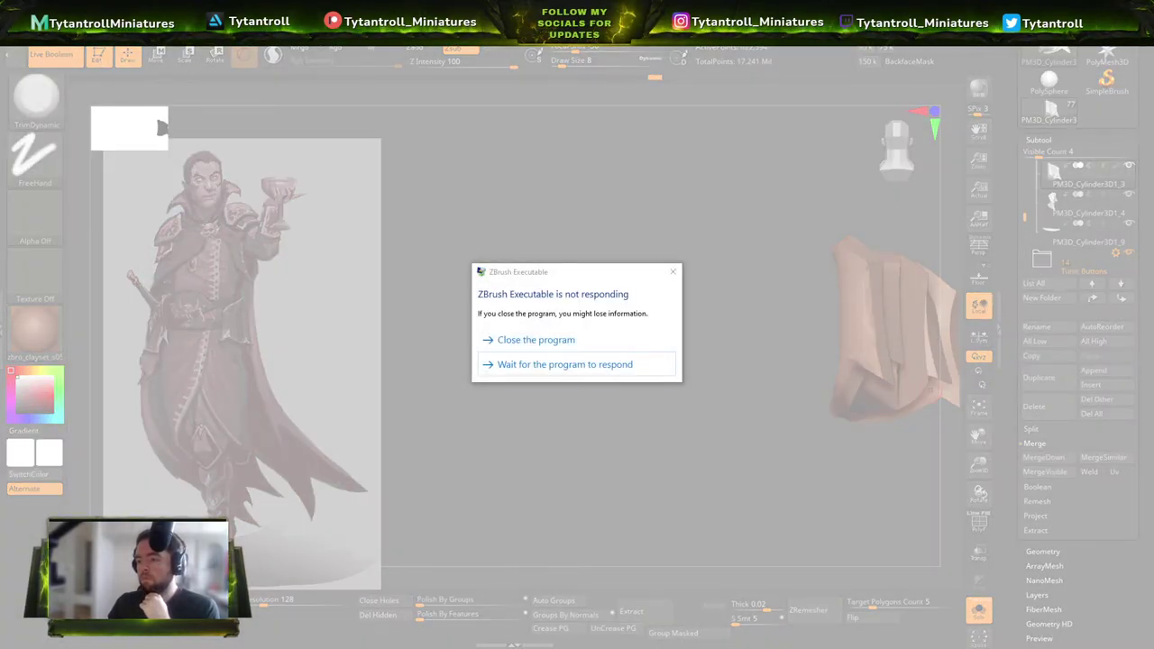
pyautogui.press('space')
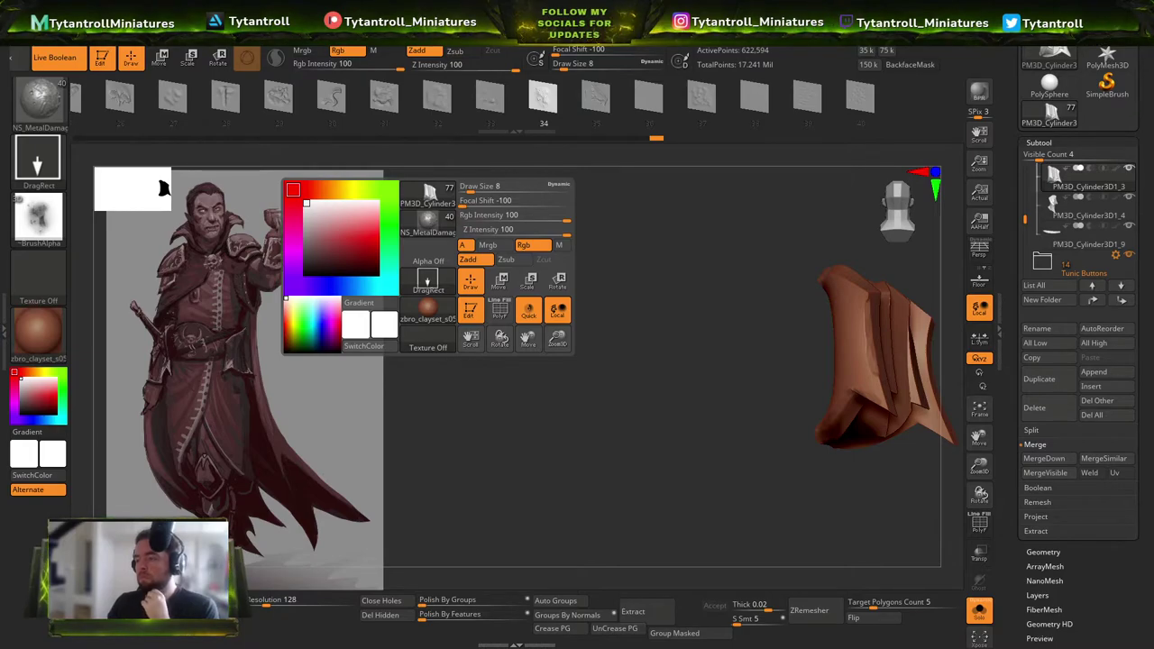
pyautogui.click(53, 59)
pyautogui.moveTo(484, 229)
pyautogui.mouseDown(button='right')
pyautogui.moveTo(825, 384)
pyautogui.moveTo(794, 307)
pyautogui.moveTo(715, 358)
pyautogui.mouseUp(button='right')
pyautogui.moveTo(847, 333)
pyautogui.mouseDown(button='right')
pyautogui.moveTo(764, 305)
pyautogui.moveTo(775, 283)
pyautogui.moveTo(708, 287)
pyautogui.moveTo(713, 348)
pyautogui.mouseUp(button='right')
# Try metal damage stamps 34 and 01 on the hip plate's broad face.
pyautogui.moveTo(673, 343)
pyautogui.mouseDown()
pyautogui.moveTo(692, 429)
pyautogui.moveTo(712, 423)
pyautogui.mouseUp()
pyautogui.hotkey('ctrl', 'z')
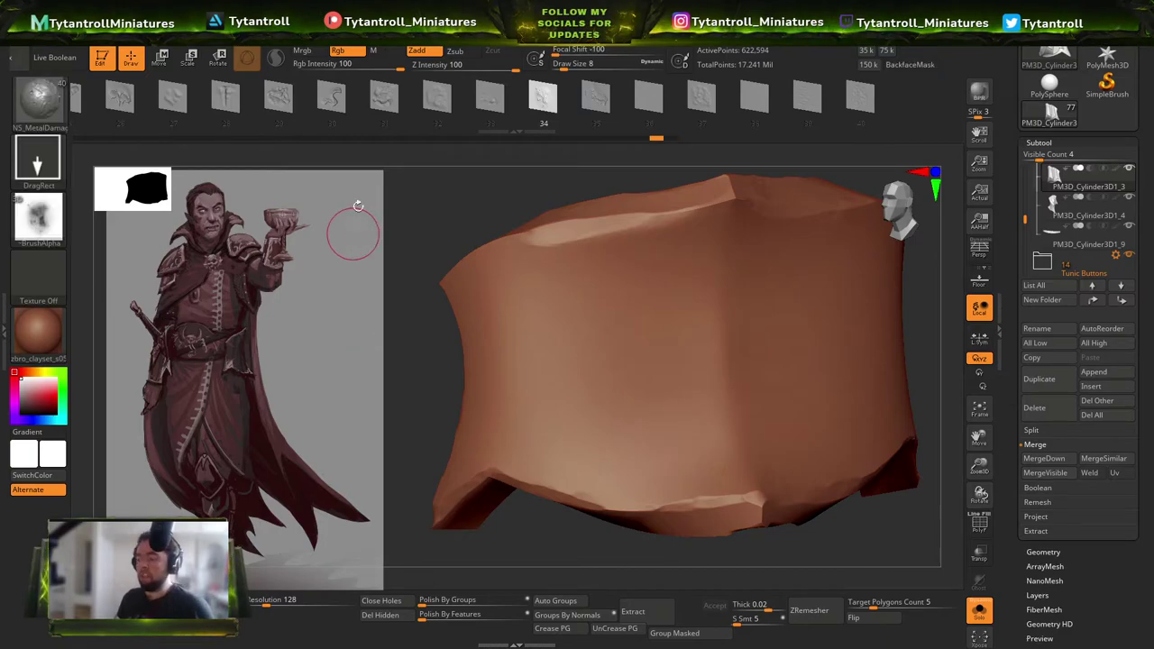
pyautogui.moveTo(351, 237); pyautogui.dragTo(365, 167)
pyautogui.click(385, 96)
pyautogui.moveTo(252, 101)
pyautogui.mouseDown()
pyautogui.moveTo(642, 106)
pyautogui.moveTo(548, 111)
pyautogui.moveTo(597, 111)
pyautogui.mouseUp()
pyautogui.moveTo(216, 107); pyautogui.dragTo(258, 111)
pyautogui.click(169, 101)
pyautogui.moveTo(631, 382); pyautogui.dragTo(582, 517)
pyautogui.moveTo(558, 548); pyautogui.dragTo(608, 505)
pyautogui.hotkey('ctrl', 'z')
pyautogui.moveTo(591, 391); pyautogui.dragTo(529, 540)
pyautogui.hotkey('shift', 'f')
pyautogui.hotkey('shift', 'f')
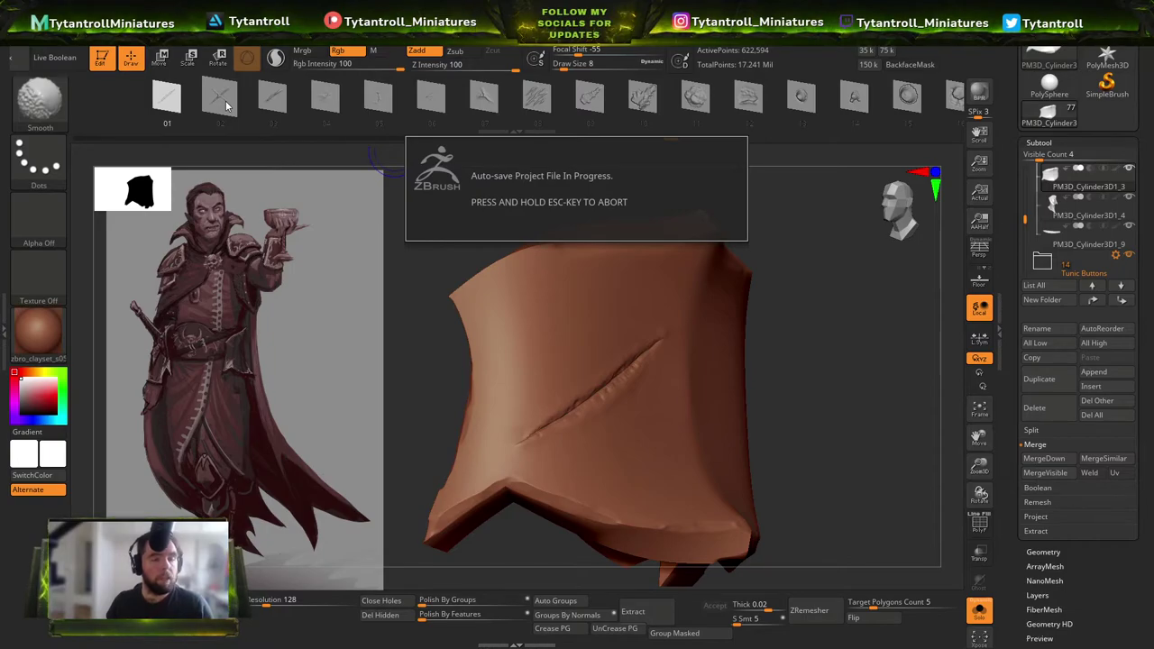
# Try metal damage stamp 03 on the plate's face and undo the stamps made so far.
pyautogui.click(272, 97)
pyautogui.moveTo(442, 231)
pyautogui.mouseDown()
pyautogui.moveTo(609, 370)
pyautogui.moveTo(543, 462)
pyautogui.mouseUp()
pyautogui.hotkey('ctrl', 'z')
pyautogui.hotkey('ctrl', 'z')
# Try metal damage stamp 04 twice on the plate's face, undoing each attempt.
pyautogui.click(325, 97)
pyautogui.moveTo(601, 327); pyautogui.dragTo(728, 431)
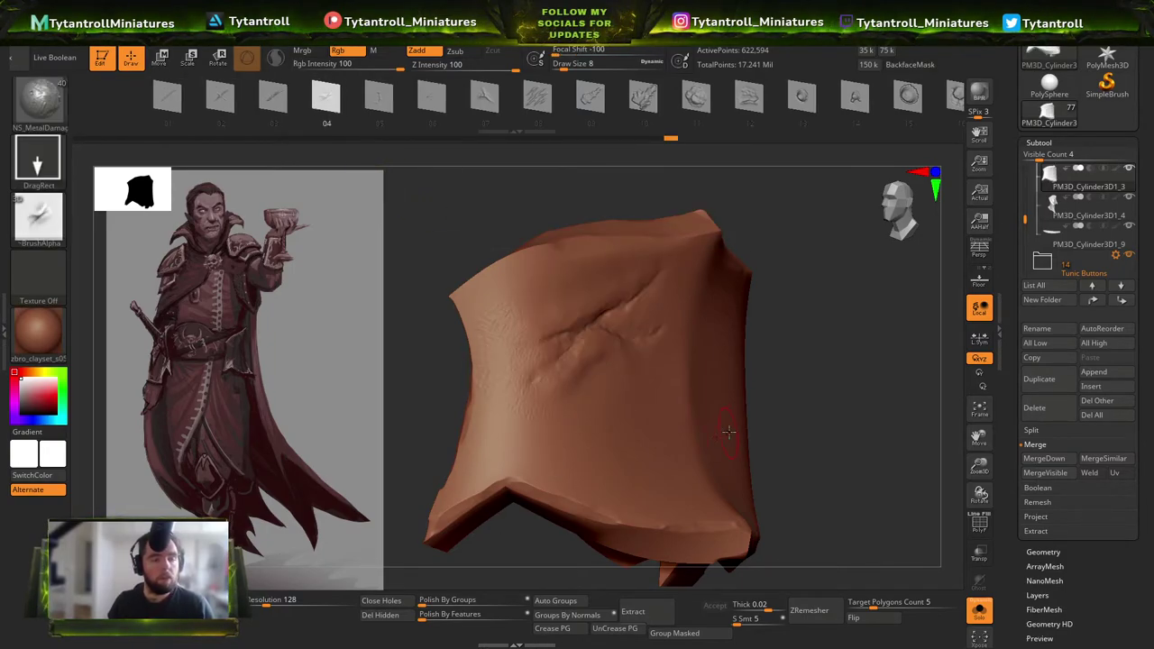
pyautogui.keyDown('shift'); pyautogui.moveTo(729, 432); pyautogui.dragTo(615, 412, button='right'); pyautogui.keyUp('shift')
pyautogui.hotkey('ctrl', 'z')
pyautogui.moveTo(617, 408); pyautogui.dragTo(549, 509)
pyautogui.moveTo(540, 500); pyautogui.dragTo(586, 396, button='right')
pyautogui.keyDown('ctrl'); pyautogui.moveTo(586, 397); pyautogui.dragTo(584, 505, button='right'); pyautogui.keyUp('ctrl')
pyautogui.hotkey('ctrl', 'z')
pyautogui.keyDown('alt'); pyautogui.moveTo(584, 433); pyautogui.dragTo(660, 344, button='right'); pyautogui.keyUp('alt')
# Try metal damage stamps 05 and 06 on the plate's face, undoing each one.
pyautogui.click(384, 91)
pyautogui.moveTo(564, 232); pyautogui.dragTo(577, 425)
pyautogui.hotkey('ctrl', 'z')
pyautogui.moveTo(626, 335); pyautogui.dragTo(468, 474)
pyautogui.moveTo(561, 387)
pyautogui.mouseDown()
pyautogui.moveTo(644, 304)
pyautogui.moveTo(546, 304)
pyautogui.mouseUp()
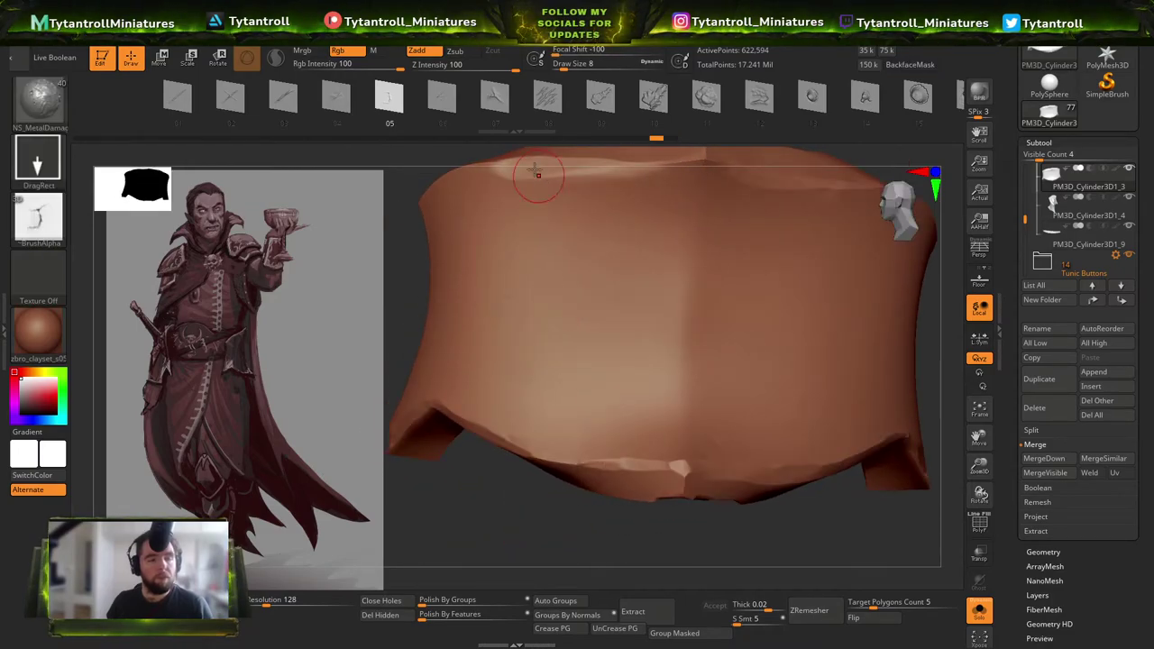
pyautogui.click(442, 97)
pyautogui.moveTo(653, 319); pyautogui.dragTo(319, 573)
pyautogui.hotkey('ctrl', 'z')
pyautogui.moveTo(416, 361); pyautogui.dragTo(481, 337, button='right')
pyautogui.hotkey('ctrl', 'z')
# Try metal damage stamps 07 and 08 at large size on the plate's face, undoing each one.
pyautogui.click(495, 97)
pyautogui.moveTo(638, 348); pyautogui.dragTo(602, 554)
pyautogui.moveTo(676, 469); pyautogui.dragTo(588, 194, button='right')
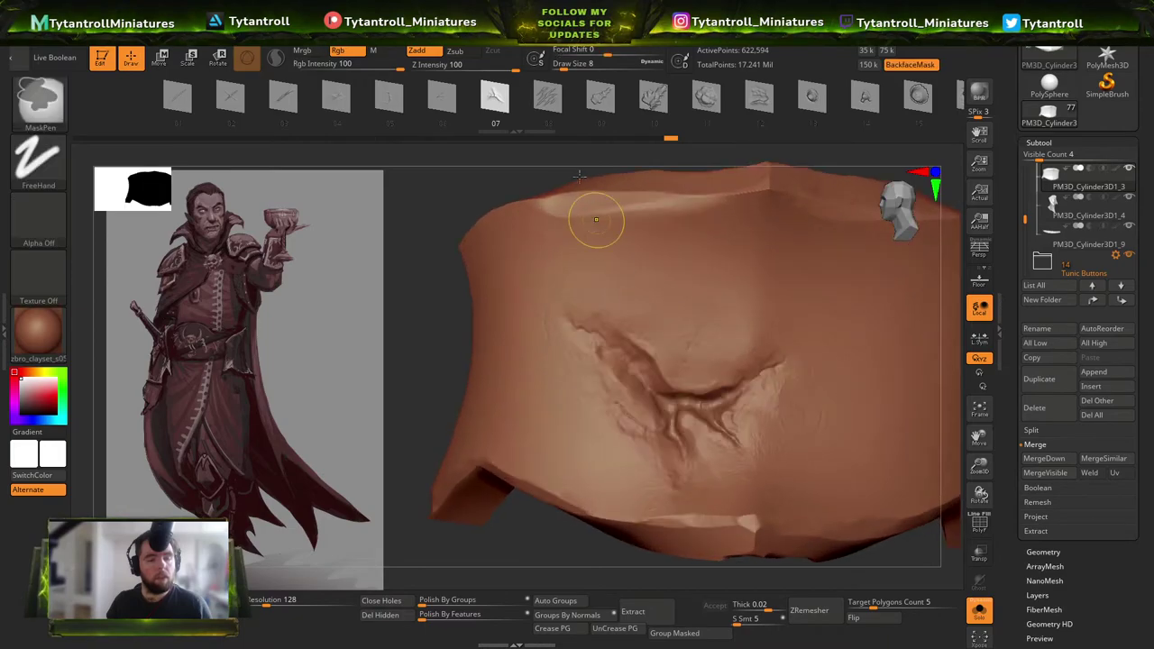
pyautogui.hotkey('ctrl', 'z')
pyautogui.click(548, 99)
pyautogui.moveTo(681, 357); pyautogui.dragTo(647, 528)
pyautogui.hotkey('ctrl', 'z')
# Try metal damage stamps 09 and 10 on the plate's face, undoing each one.
pyautogui.click(602, 99)
pyautogui.moveTo(684, 402); pyautogui.dragTo(606, 550)
pyautogui.hotkey('ctrl', 'z')
pyautogui.click(658, 97)
pyautogui.moveTo(656, 352); pyautogui.dragTo(561, 382)
pyautogui.hotkey('ctrl', 'z')
# Try metal damage stamps 11 and 12 on the plate's face, undoing each one.
pyautogui.click(708, 96)
pyautogui.moveTo(656, 388); pyautogui.dragTo(592, 436)
pyautogui.moveTo(593, 436); pyautogui.dragTo(776, 347, button='right')
pyautogui.hotkey('ctrl', 'z')
pyautogui.click(773, 94)
pyautogui.moveTo(759, 325); pyautogui.dragTo(734, 424)
pyautogui.moveTo(735, 424); pyautogui.dragTo(730, 261, button='right')
pyautogui.hotkey('ctrl', 'z')
# Choose a stamp further along the metal damage set, try it on the plate's face and undo it.
pyautogui.moveTo(812, 104); pyautogui.dragTo(491, 128)
pyautogui.click(598, 100)
pyautogui.moveTo(682, 317); pyautogui.dragTo(606, 460)
pyautogui.hotkey('ctrl', 'z')
# Turn on BackfaceMask for the damage brush and test the current stamp twice on the plate's face, undoing both.
pyautogui.click(911, 65)
pyautogui.moveTo(669, 350); pyautogui.dragTo(662, 478)
pyautogui.moveTo(659, 410); pyautogui.dragTo(803, 397, button='right')
pyautogui.moveTo(878, 392); pyautogui.dragTo(713, 324, button='right')
pyautogui.hotkey('ctrl', 'z')
pyautogui.moveTo(713, 323); pyautogui.dragTo(796, 472)
pyautogui.moveTo(796, 471); pyautogui.dragTo(743, 424, button='right')
pyautogui.hotkey('ctrl', 'z')
# Try three more metal damage stamps in turn on the plate's face, undoing each one.
pyautogui.click(704, 97)
pyautogui.moveTo(690, 328); pyautogui.dragTo(734, 539)
pyautogui.moveTo(734, 539); pyautogui.dragTo(792, 514, button='right')
pyautogui.hotkey('ctrl', 'z')
pyautogui.click(800, 104)
pyautogui.moveTo(617, 293); pyautogui.dragTo(703, 472)
pyautogui.hotkey('ctrl', 'z')
pyautogui.click(754, 95)
pyautogui.moveTo(656, 334); pyautogui.dragTo(850, 412)
pyautogui.hotkey('ctrl', 'z')
# Try metal damage stamps 21 and 22 on the plate's face, undoing each one.
pyautogui.click(861, 97)
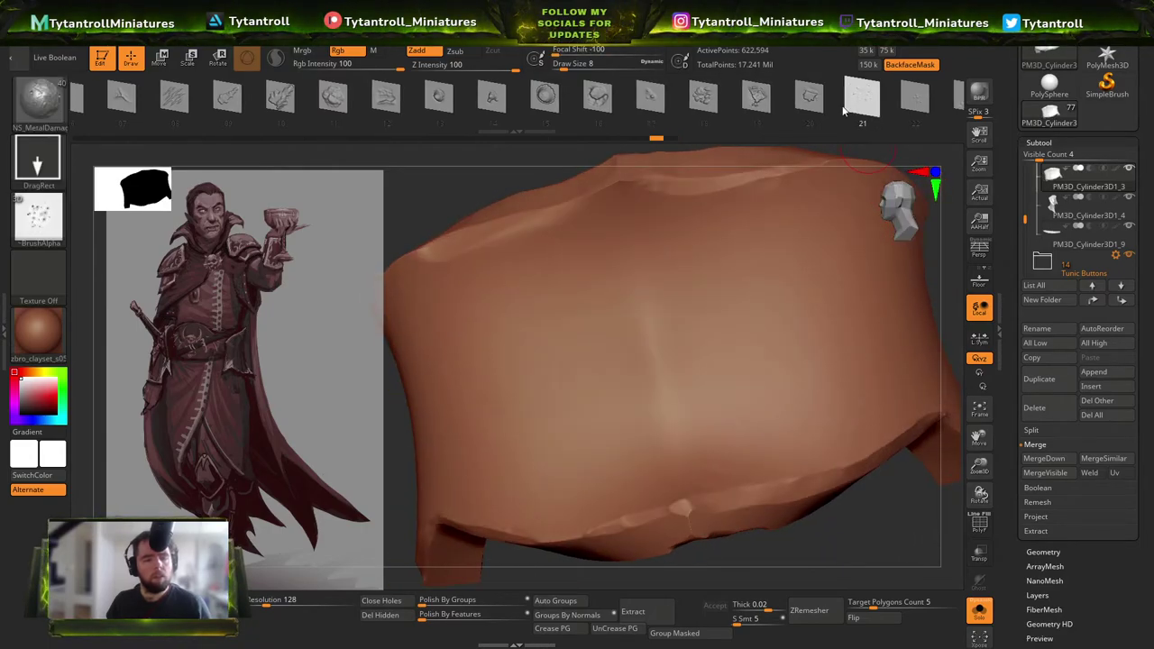
pyautogui.moveTo(848, 106); pyautogui.dragTo(782, 100)
pyautogui.click(792, 99)
pyautogui.moveTo(680, 312); pyautogui.dragTo(773, 580)
pyautogui.moveTo(760, 383); pyautogui.dragTo(786, 386, button='right')
pyautogui.hotkey('ctrl', 'z')
pyautogui.click(850, 97)
pyautogui.moveTo(609, 262); pyautogui.dragTo(654, 306)
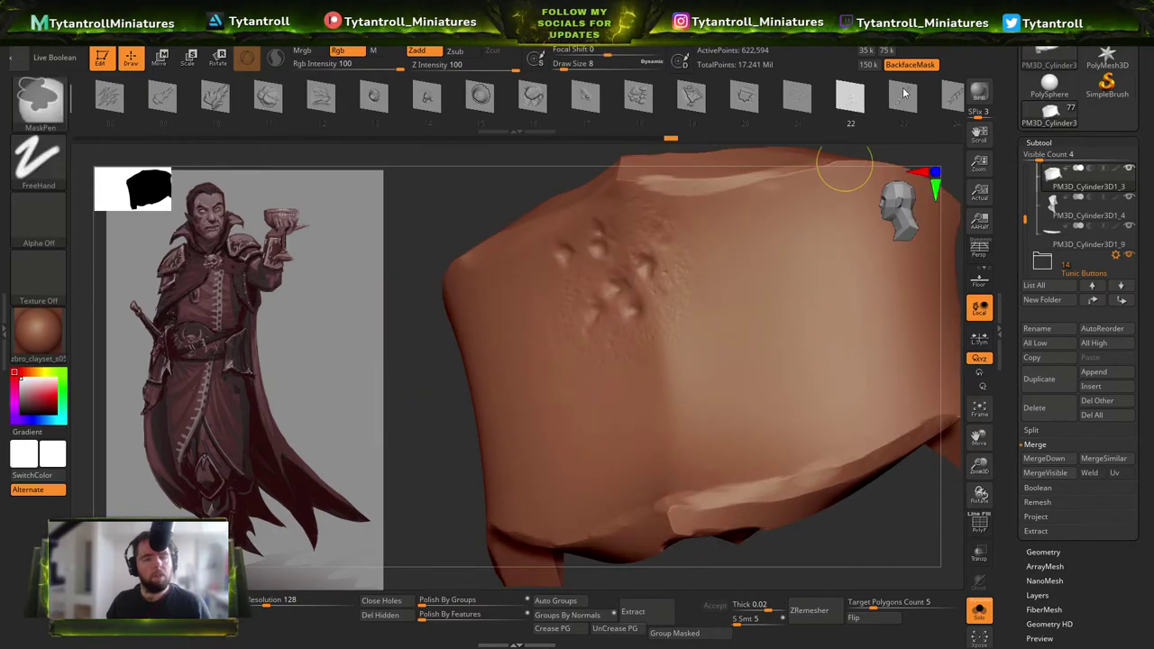
pyautogui.hotkey('ctrl', 'z')
# Stamp metal damage shape 23 as a vertical strip down the hip plate's broad face.
pyautogui.click(901, 97)
pyautogui.moveTo(619, 354); pyautogui.dragTo(701, 461)
pyautogui.moveTo(780, 417); pyautogui.dragTo(811, 403, button='right')
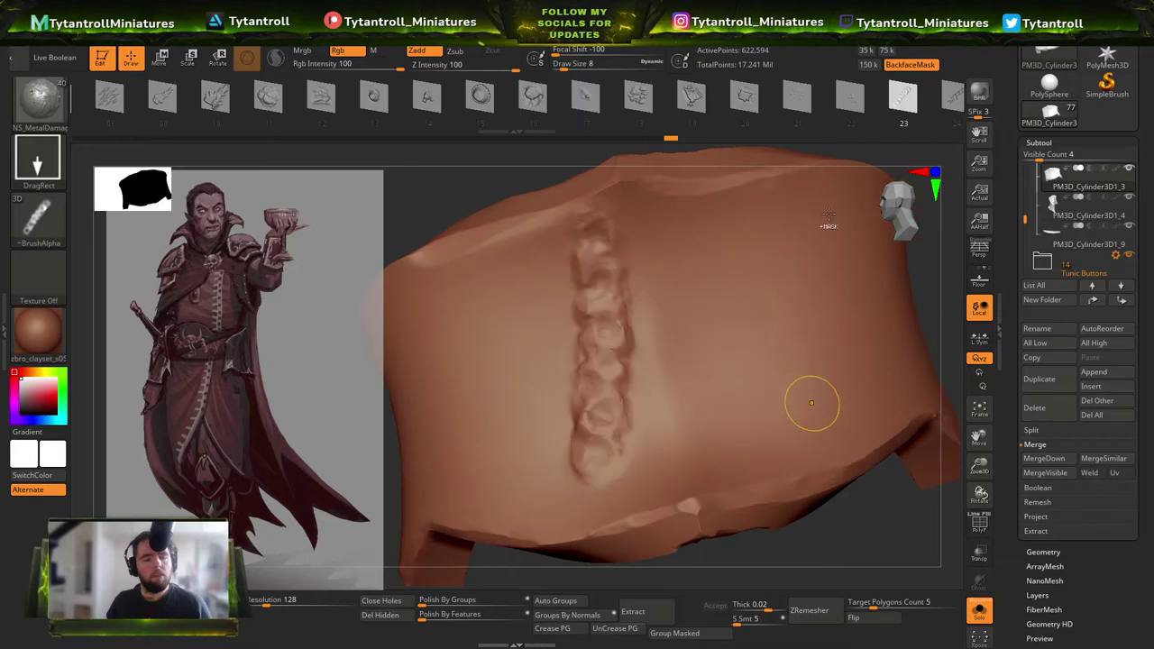
# Undo the shape 23 strip on the hip plate and try two further metal damage stamps on its face, undoing each.
pyautogui.hotkey('ctrl', 'z')
pyautogui.click(951, 97)
pyautogui.moveTo(643, 350); pyautogui.dragTo(571, 579)
pyautogui.hotkey('ctrl', 'z')
pyautogui.click(953, 97)
pyautogui.moveTo(654, 369); pyautogui.dragTo(427, 590)
pyautogui.hotkey('ctrl', 'z')
# Test metal damage shape 23 again and another shape further along the set on the plate's face, undoing both.
pyautogui.click(901, 99)
pyautogui.click(897, 101)
pyautogui.moveTo(689, 369); pyautogui.dragTo(776, 325)
pyautogui.hotkey('ctrl', 'z')
pyautogui.moveTo(844, 119); pyautogui.dragTo(742, 98)
pyautogui.click(742, 99)
pyautogui.moveTo(670, 349); pyautogui.dragTo(590, 534)
pyautogui.moveTo(782, 551); pyautogui.dragTo(879, 541)
pyautogui.hotkey('ctrl', 'z')
# Try another metal damage shape on the plate's face three times, undoing every stamp.
pyautogui.click(832, 100)
pyautogui.moveTo(701, 363); pyautogui.dragTo(630, 577)
pyautogui.hotkey('ctrl', 'z')
pyautogui.moveTo(561, 347); pyautogui.dragTo(595, 531)
pyautogui.hotkey('ctrl', 'z')
pyautogui.keyDown('ctrl'); pyautogui.moveTo(632, 291); pyautogui.dragTo(632, 239, button='right'); pyautogui.keyUp('ctrl')
pyautogui.moveTo(640, 304); pyautogui.dragTo(761, 343)
pyautogui.hotkey('ctrl', 'z')
# Browse back toward the start of the metal damage shapes and test one on the plate's face, undoing it.
pyautogui.click(464, 97)
pyautogui.moveTo(147, 97); pyautogui.dragTo(662, 98)
pyautogui.click(345, 98)
pyautogui.moveTo(275, 97); pyautogui.dragTo(743, 100)
pyautogui.click(340, 101)
pyautogui.click(289, 99)
pyautogui.moveTo(592, 371); pyautogui.dragTo(680, 403)
pyautogui.hotkey('ctrl', 'z')
# Stamp metal damage shape 01 diagonally across the plate's broad face.
pyautogui.moveTo(236, 97); pyautogui.dragTo(275, 101)
pyautogui.moveTo(551, 425); pyautogui.dragTo(604, 396, button='right')
pyautogui.click(239, 97)
pyautogui.moveTo(622, 397); pyautogui.dragTo(738, 346)
# Turn off solo mode to show the whole figure around the hip plate.
pyautogui.click(986, 618)
pyautogui.keyDown('ctrl'); pyautogui.moveTo(577, 423); pyautogui.dragTo(811, 451, button='right'); pyautogui.keyUp('ctrl')
pyautogui.moveTo(839, 406)
pyautogui.mouseDown(button='right')
pyautogui.moveTo(622, 401)
pyautogui.moveTo(651, 335)
pyautogui.moveTo(703, 339)
pyautogui.moveTo(785, 381)
pyautogui.moveTo(768, 347)
pyautogui.moveTo(721, 383)
pyautogui.moveTo(630, 410)
pyautogui.moveTo(577, 369)
pyautogui.mouseUp(button='right')
pyautogui.moveTo(577, 369); pyautogui.dragTo(611, 326, button='right')
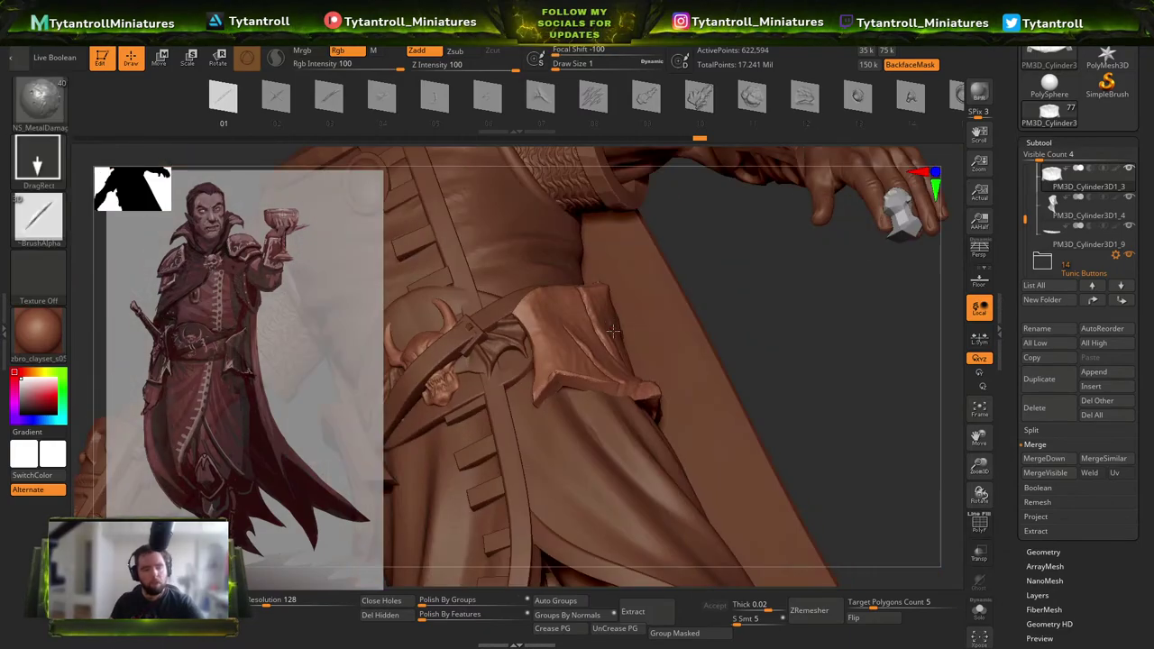
# Try blending the stamped damage with the TrimDynamic brush, and undo the plate's recent surface damage.
pyautogui.moveTo(611, 326); pyautogui.dragTo(635, 365)
pyautogui.press('b')
pyautogui.press('t')
pyautogui.press('d')
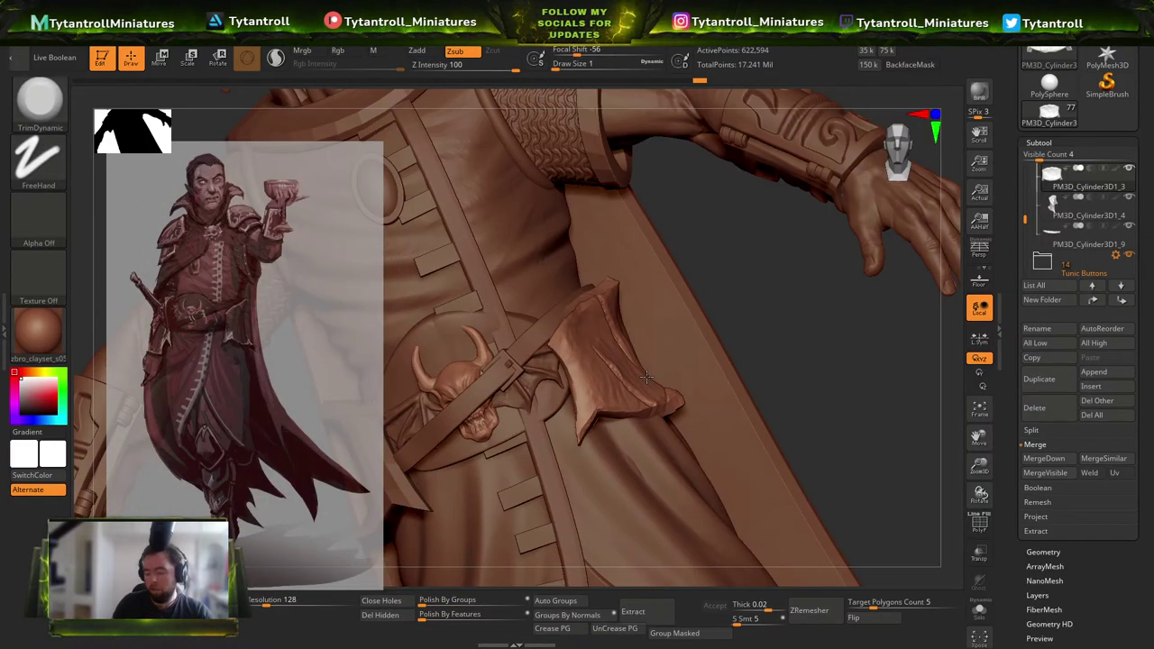
pyautogui.moveTo(831, 360); pyautogui.dragTo(807, 443, button='right')
pyautogui.hotkey('ctrl', 'z')
pyautogui.hotkey('ctrl', 'z')
pyautogui.hotkey('ctrl', 'z')
pyautogui.hotkey('ctrl', 'z')
pyautogui.hotkey('ctrl', 'z')
pyautogui.hotkey('ctrl', 'z')
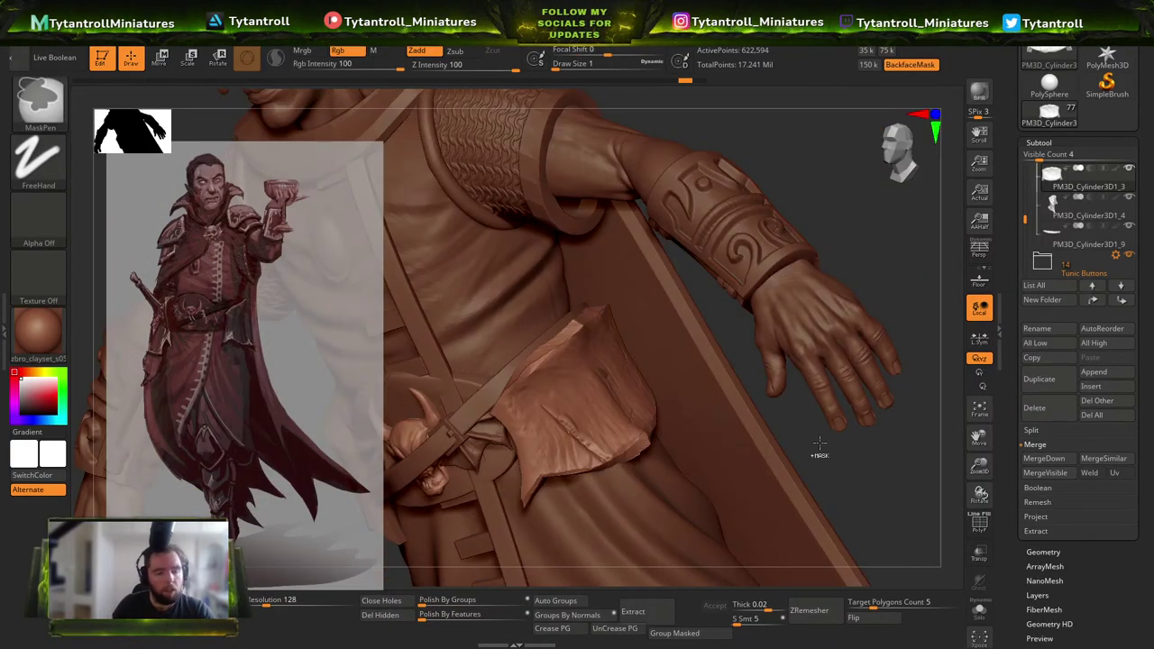
# Test the NS_MetalDamage brush once more on the plate with the whole figure visible, and undo the stamp.
pyautogui.moveTo(649, 329)
pyautogui.mouseDown(button='right')
pyautogui.moveTo(761, 302)
pyautogui.moveTo(716, 299)
pyautogui.mouseUp(button='right')
pyautogui.press('b')
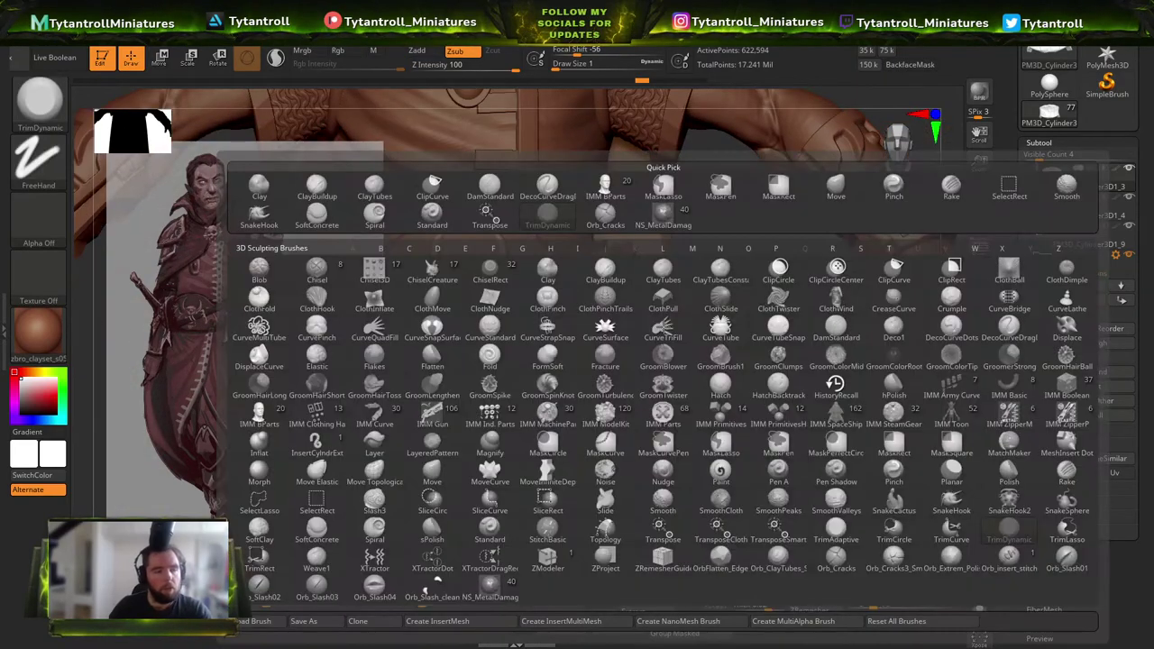
pyautogui.press('t')
pyautogui.press('d')
pyautogui.moveTo(761, 392); pyautogui.dragTo(777, 393, button='right')
pyautogui.press('b')
pyautogui.click(530, 586)
pyautogui.press('s')
pyautogui.moveTo(555, 376); pyautogui.dragTo(611, 397)
pyautogui.moveTo(737, 422); pyautogui.dragTo(672, 415)
pyautogui.hotkey('ctrl', 'z')
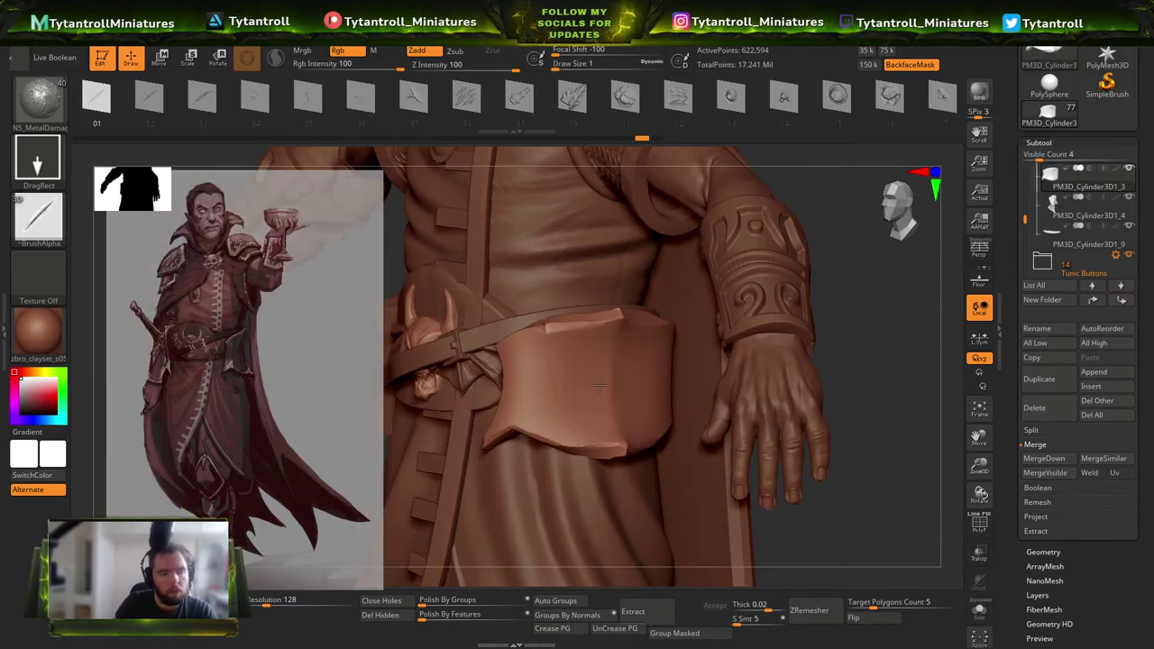
# Carve a short test crack down from the plate's upper edge with the Orb_Cracks brush.
pyautogui.press('b')
pyautogui.press('o')
pyautogui.press('c')
pyautogui.press('s')
pyautogui.moveTo(532, 296); pyautogui.dragTo(571, 306)
pyautogui.press('s')
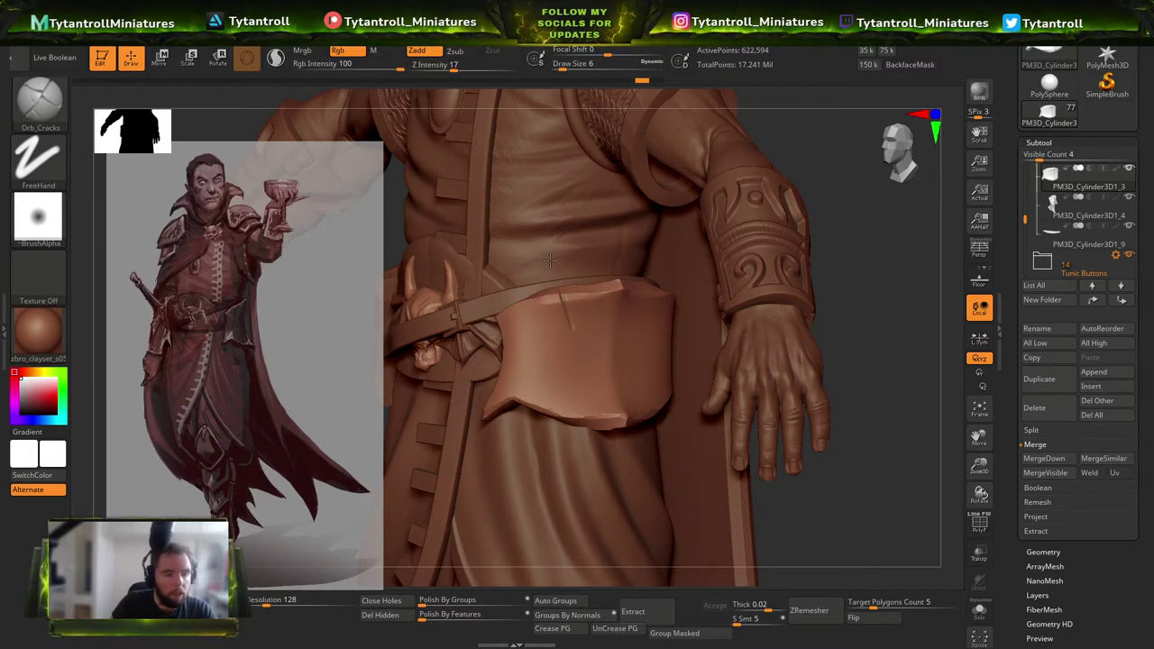
# Undo the test crack and carve a deeper diagonal one from the plate's upper edge at Z Intensity 33.
pyautogui.moveTo(461, 64); pyautogui.dragTo(471, 64)
pyautogui.hotkey('ctrl', 'z')
pyautogui.press('s')
pyautogui.moveTo(575, 317)
pyautogui.mouseDown()
pyautogui.moveTo(596, 377)
pyautogui.moveTo(576, 357)
pyautogui.mouseUp()
pyautogui.press('s')
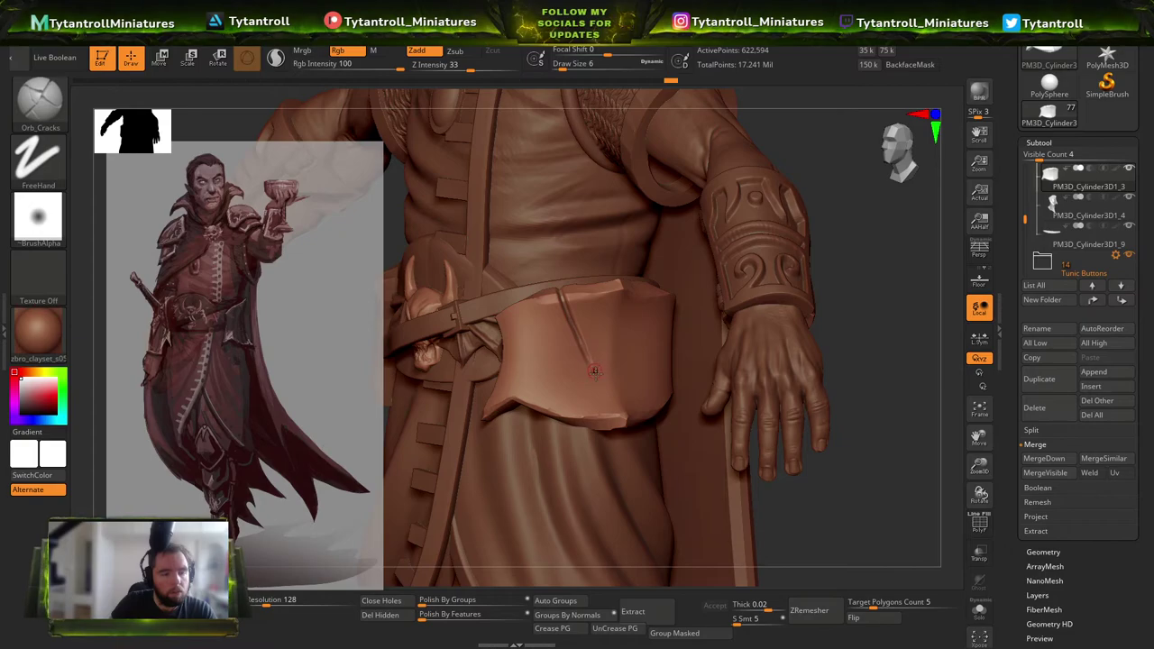
# Carve thin scratches across and below the main crack with Orb_Cracks, using a draw size of 2.
pyautogui.moveTo(564, 303); pyautogui.dragTo(606, 331, button='right')
pyautogui.press('[')
pyautogui.press('[')
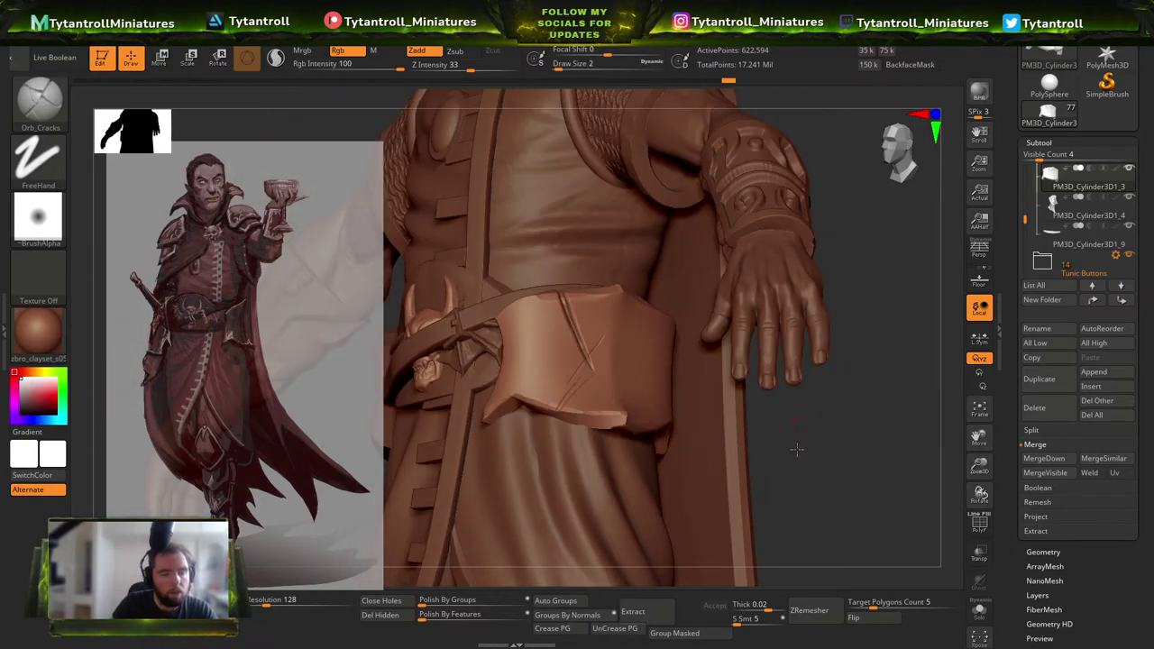
pyautogui.moveTo(795, 423); pyautogui.dragTo(797, 471)
pyautogui.hotkey('ctrl', 'z')
pyautogui.moveTo(865, 275); pyautogui.dragTo(911, 267)
pyautogui.press(']')
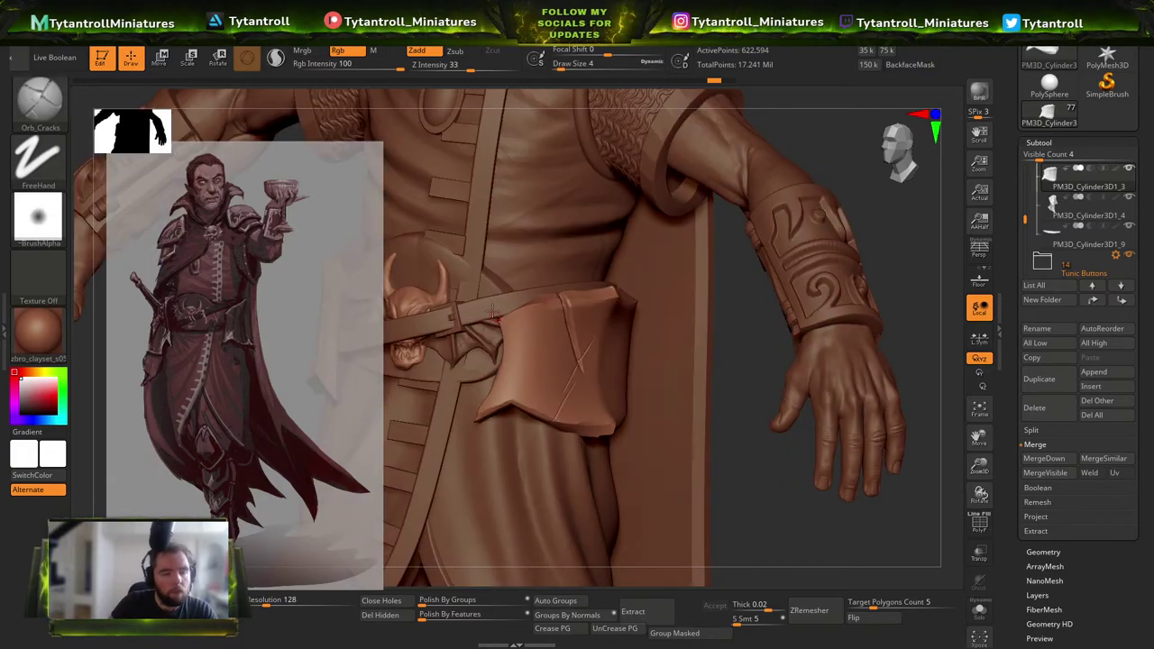
pyautogui.moveTo(551, 358); pyautogui.dragTo(566, 364, button='right')
pyautogui.press('[')
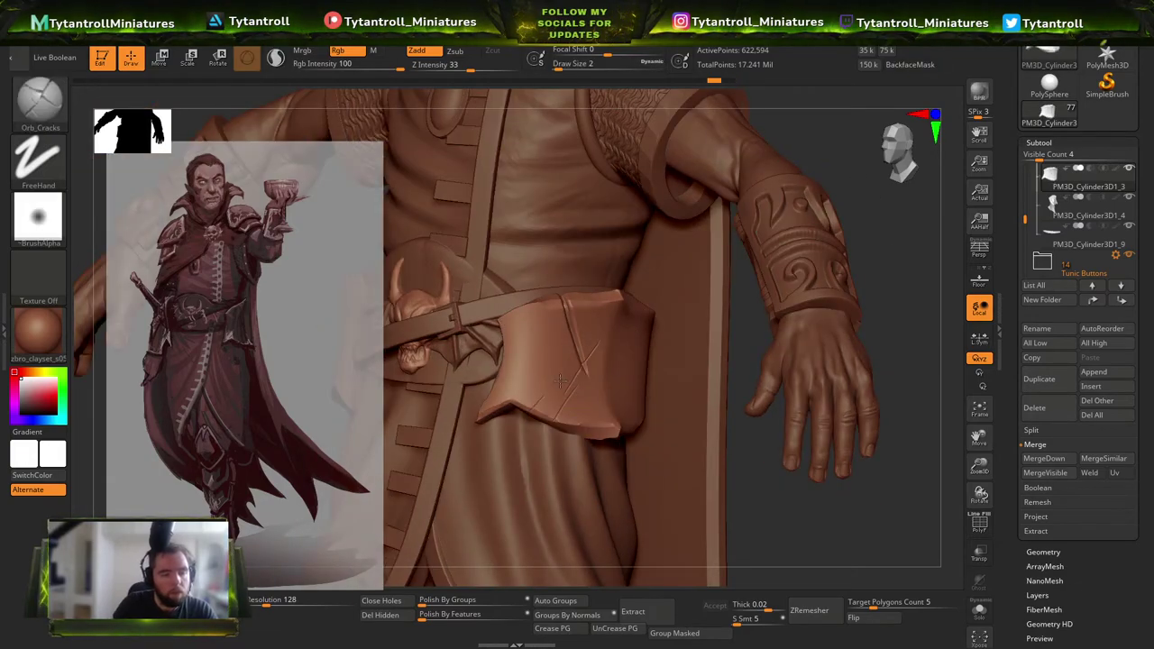
# Add more fine Orb_Cracks scratches around the plate's side and along its upper and lower edges.
pyautogui.moveTo(643, 442); pyautogui.dragTo(641, 453, button='right')
pyautogui.moveTo(863, 334); pyautogui.dragTo(816, 320)
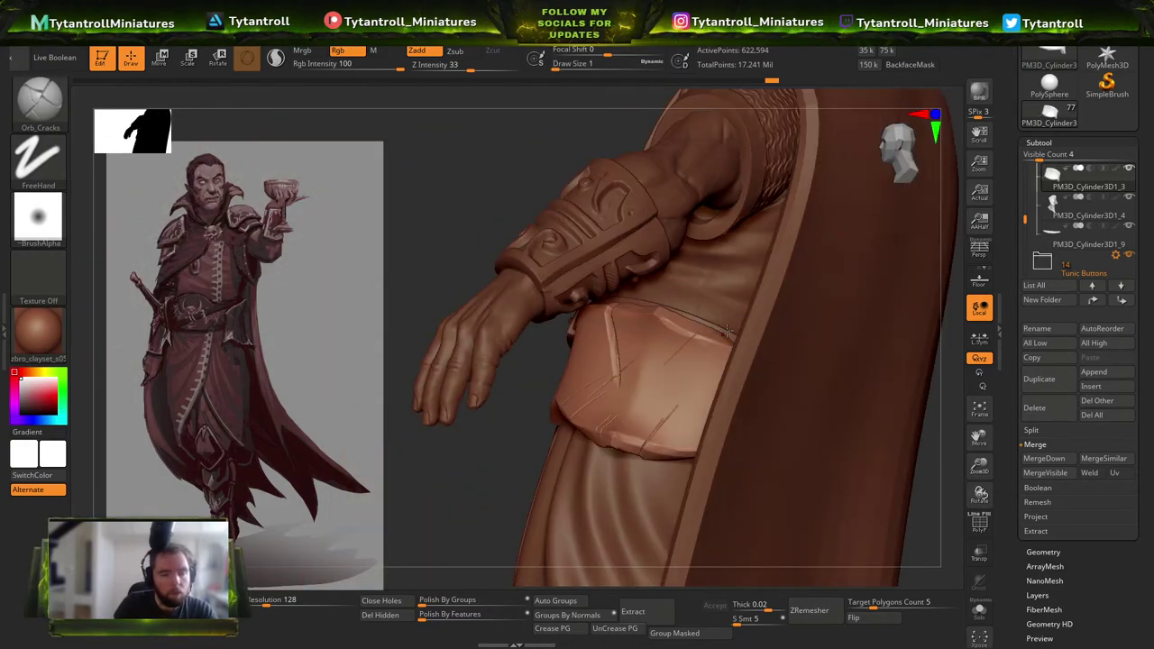
pyautogui.moveTo(508, 487); pyautogui.dragTo(641, 327, button='right')
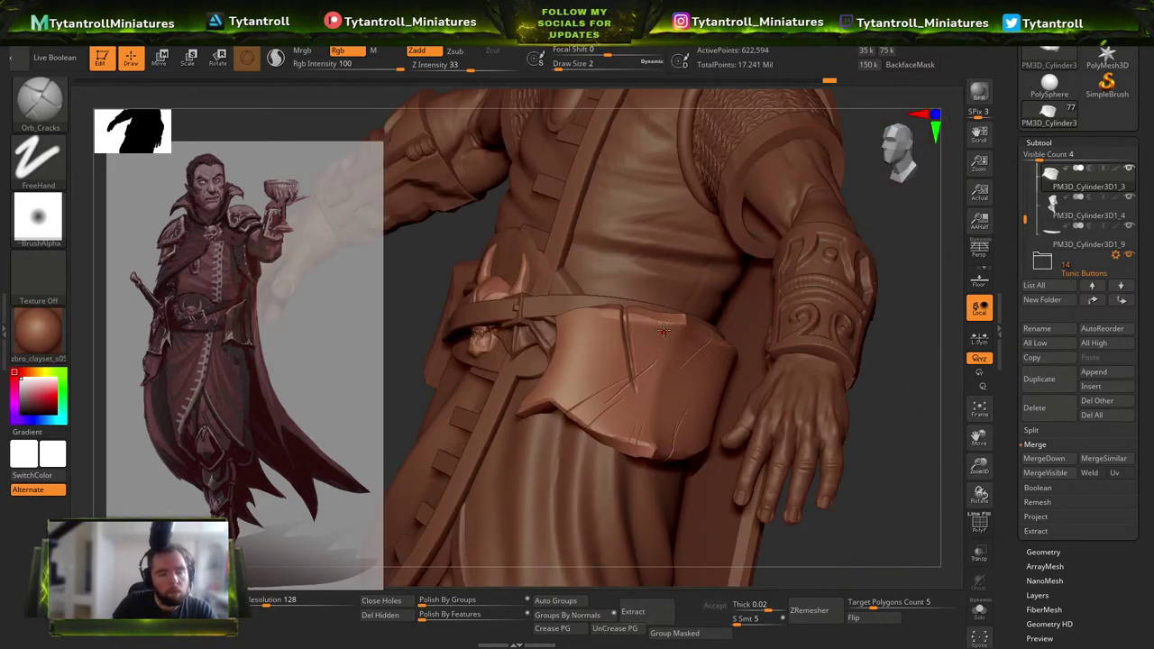
pyautogui.moveTo(663, 332); pyautogui.dragTo(561, 320, button='right')
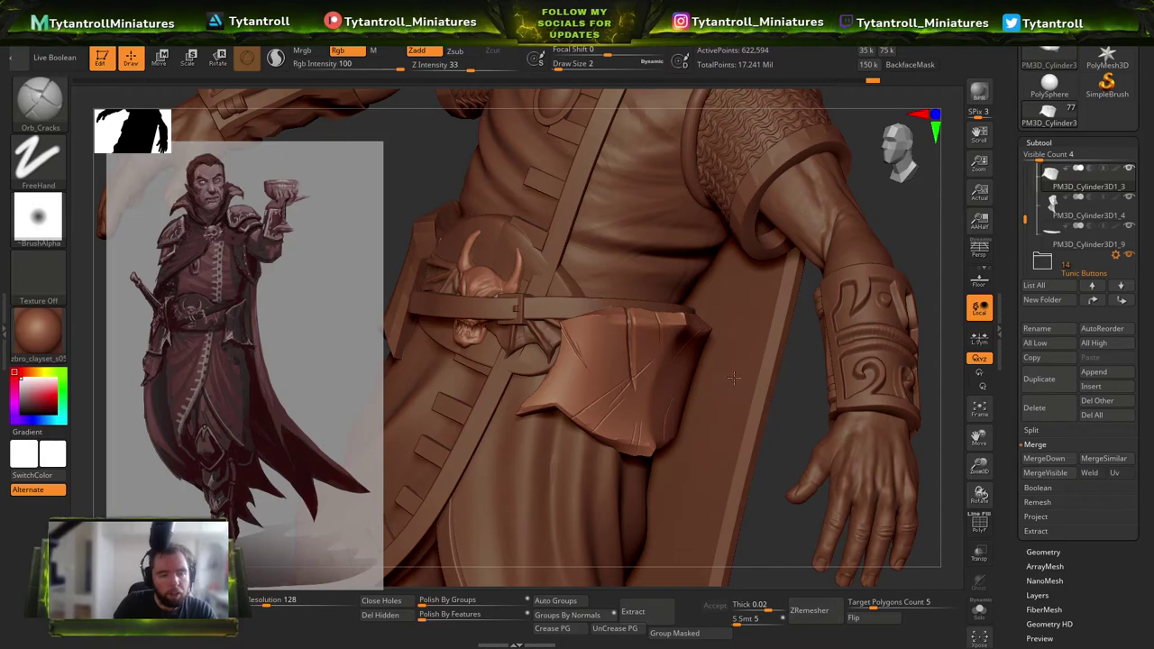
pyautogui.moveTo(714, 382); pyautogui.dragTo(685, 336, button='right')
# Flatten the plate's surface around the scratches with TrimDynamic, enlarging the draw size to 20.
pyautogui.press('b')
pyautogui.press('t')
pyautogui.press('d')
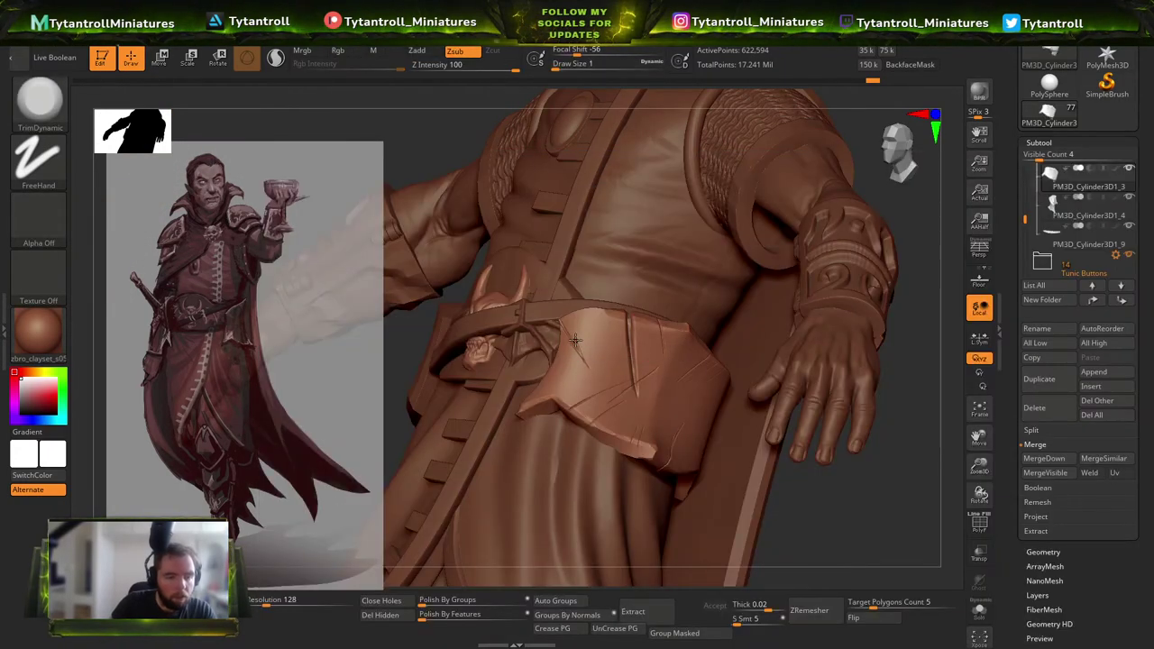
pyautogui.moveTo(566, 339); pyautogui.dragTo(577, 343, button='right')
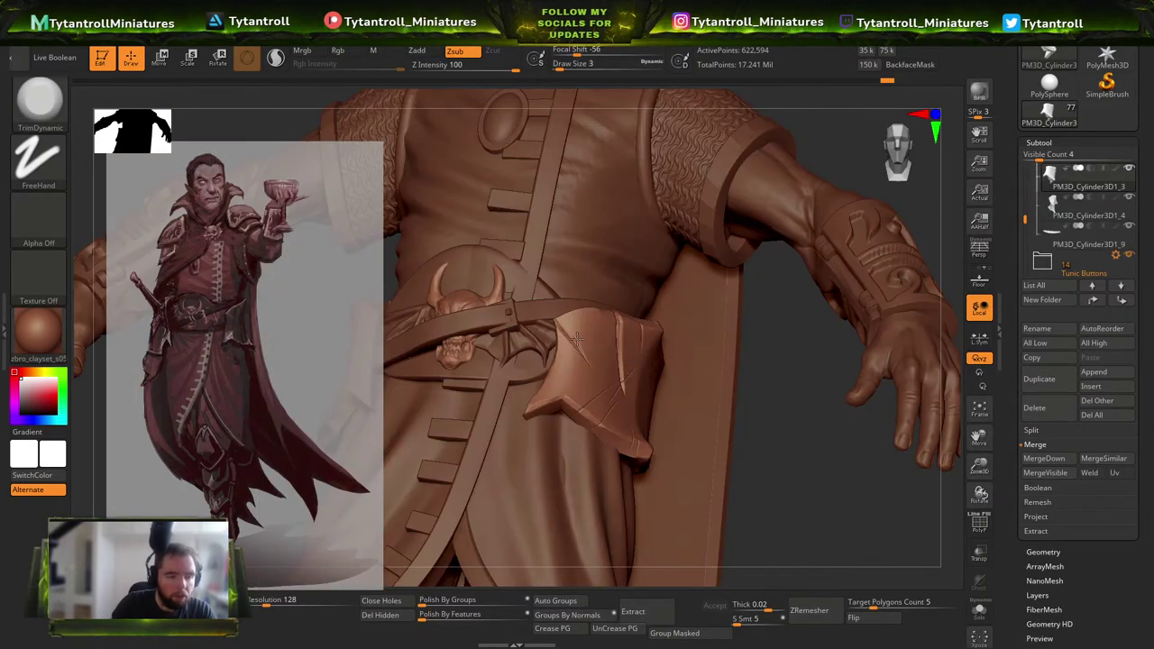
pyautogui.press(']')
pyautogui.moveTo(638, 370); pyautogui.dragTo(567, 364, button='right')
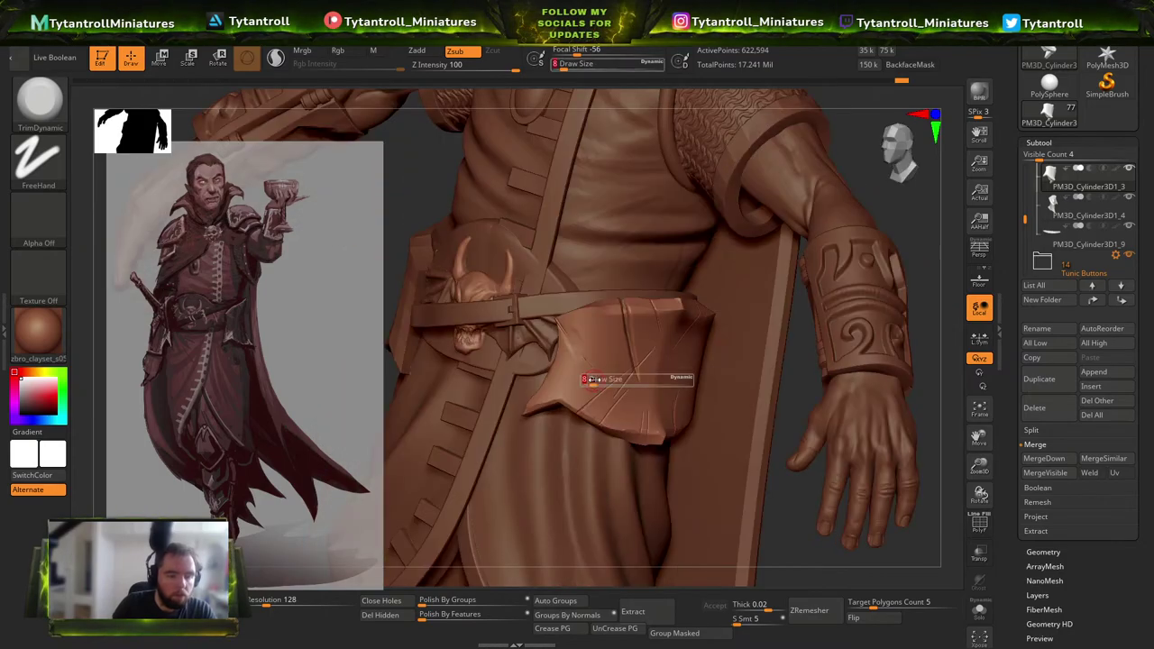
pyautogui.moveTo(812, 392)
pyautogui.mouseDown(button='right')
pyautogui.moveTo(865, 355)
pyautogui.moveTo(806, 399)
pyautogui.moveTo(558, 439)
pyautogui.mouseUp(button='right')
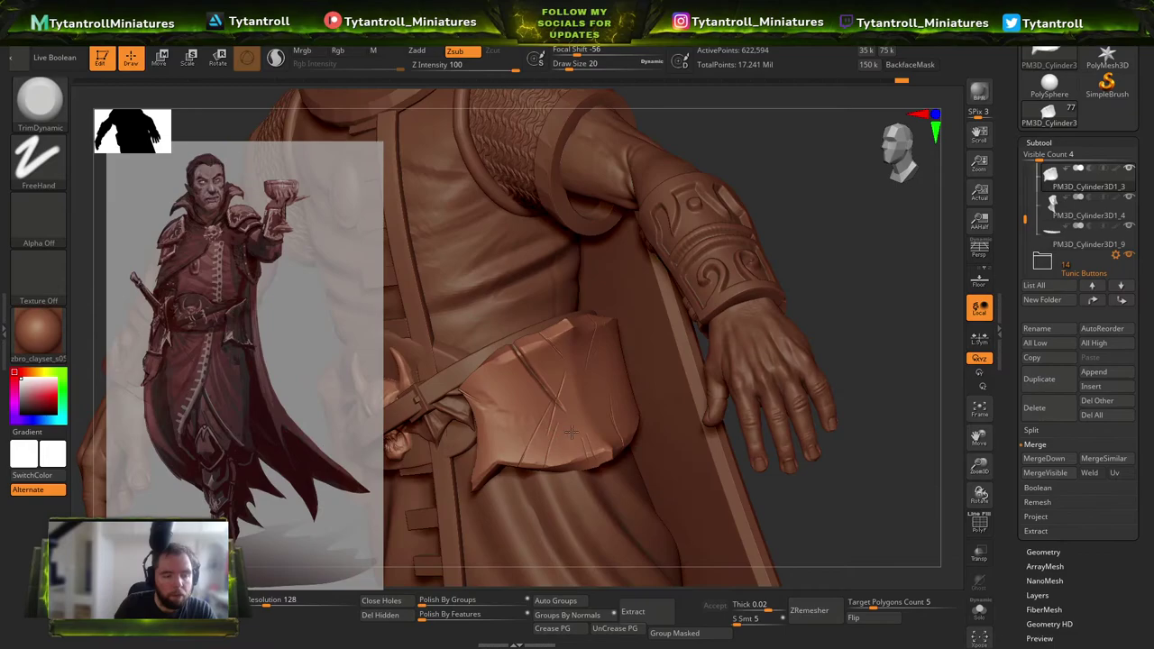
pyautogui.press('b')
pyautogui.press('c')
pyautogui.press('l')
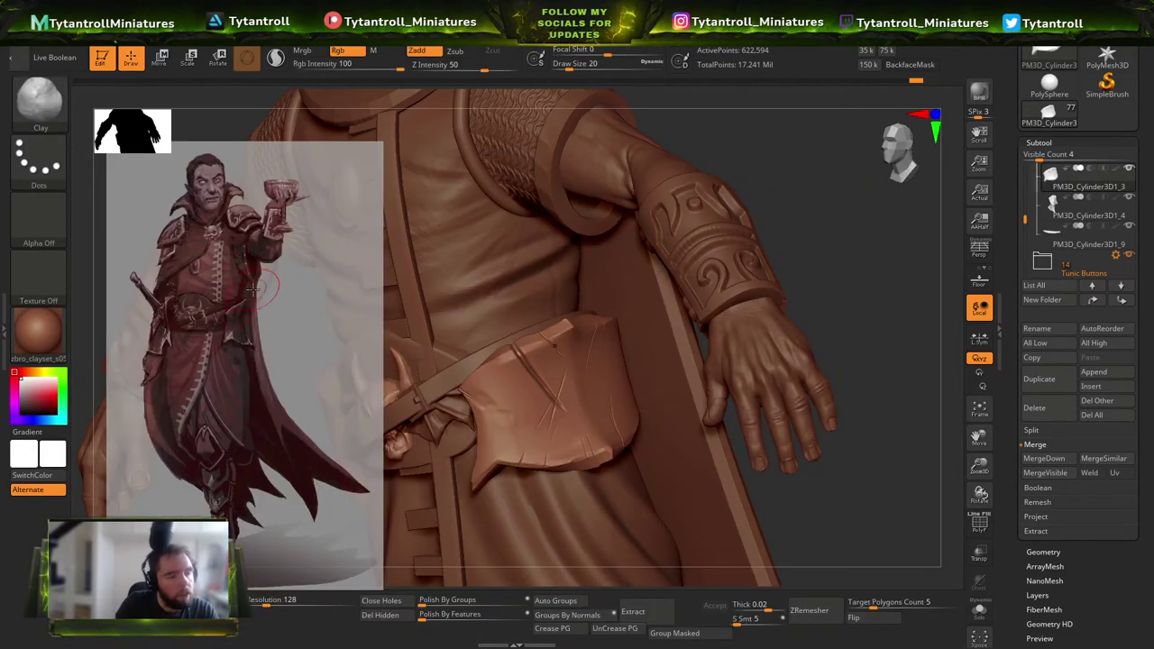
pyautogui.moveTo(403, 396)
pyautogui.mouseDown(button='right')
pyautogui.moveTo(631, 388)
pyautogui.moveTo(566, 385)
pyautogui.mouseUp(button='right')
pyautogui.press('b')
pyautogui.press('s')
pyautogui.press('m')
# Deepen the long diagonal crack on the plate with DamStandard at a lower subdivision level.
pyautogui.press('b')
pyautogui.press('d')
pyautogui.press('s')
pyautogui.moveTo(521, 352); pyautogui.dragTo(569, 413)
pyautogui.moveTo(822, 427); pyautogui.dragTo(721, 442, button='right')
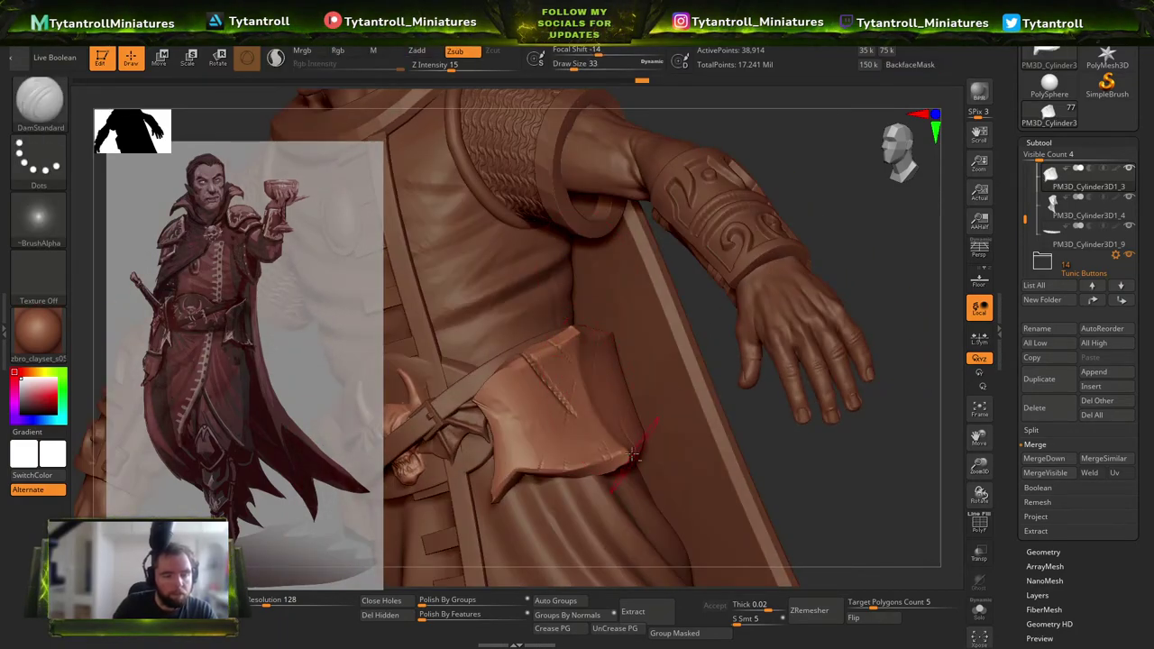
# Cut a vertical crease down the middle of the plate's side with DamStandard, reducing the draw size to 27.
pyautogui.moveTo(798, 462); pyautogui.dragTo(663, 458, button='right')
pyautogui.moveTo(624, 347); pyautogui.dragTo(608, 373)
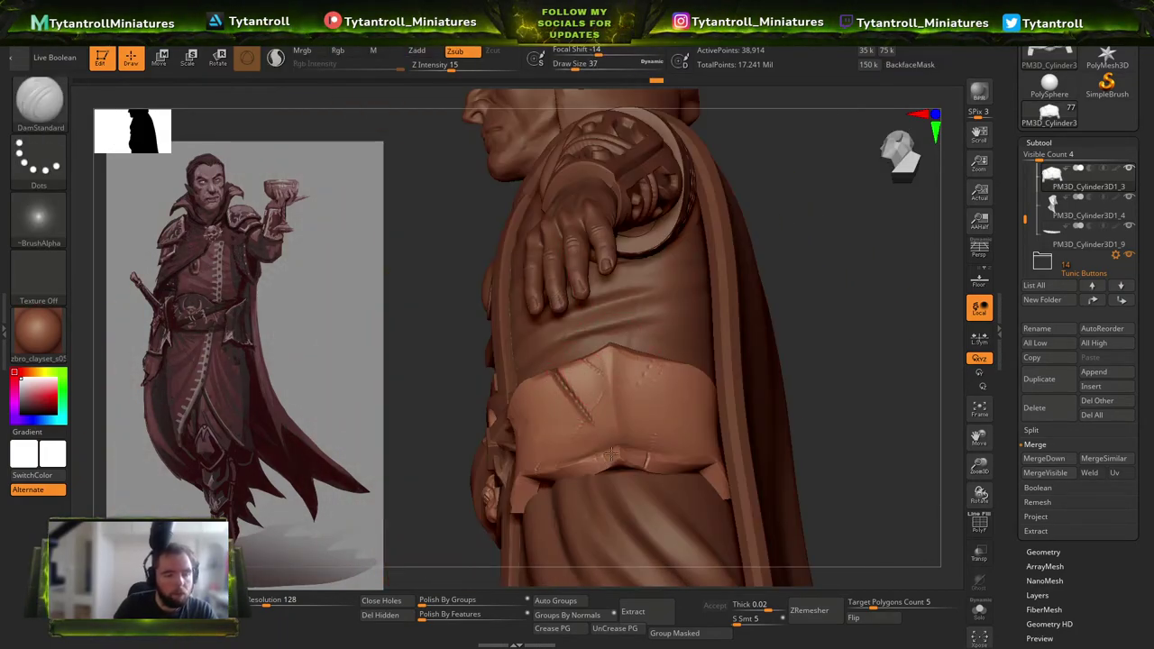
pyautogui.keyDown('ctrl'); pyautogui.moveTo(769, 416); pyautogui.dragTo(757, 318, button='right'); pyautogui.keyUp('ctrl')
pyautogui.press('s')
pyautogui.moveTo(620, 389); pyautogui.dragTo(624, 433)
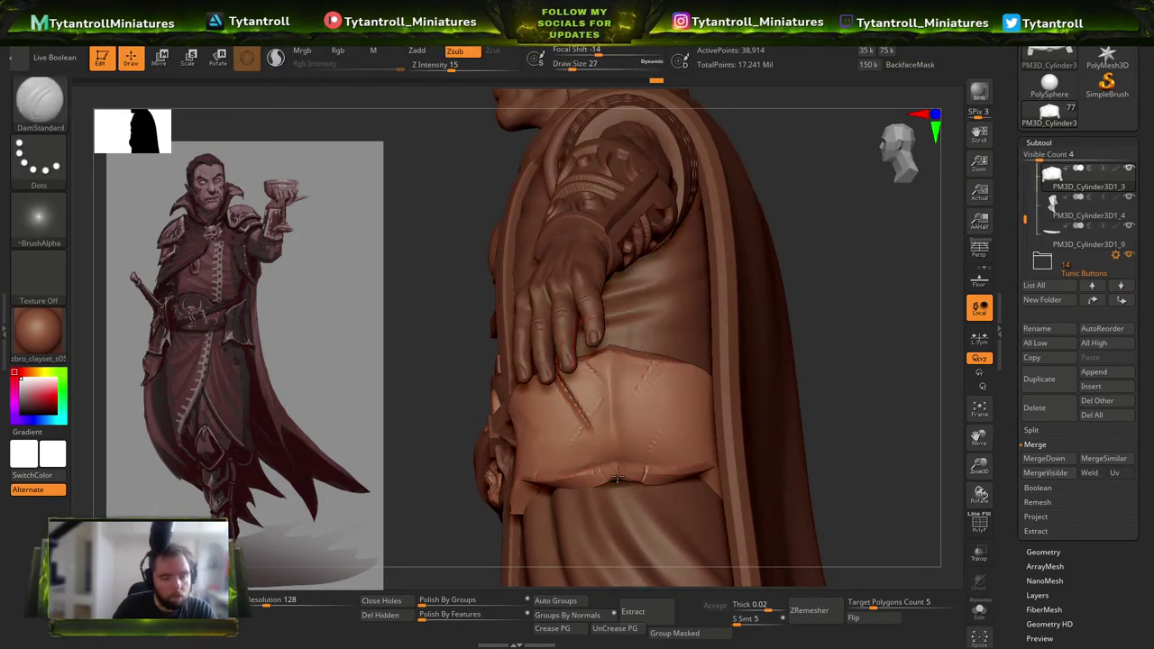
# Trim the plate's side ridge and upper edge with TrimDynamic, and refine its front face at a higher subdivision level.
pyautogui.press('b')
pyautogui.press('t')
pyautogui.press('d')
pyautogui.moveTo(865, 361); pyautogui.dragTo(782, 372, button='right')
pyautogui.moveTo(637, 399); pyautogui.dragTo(622, 364)
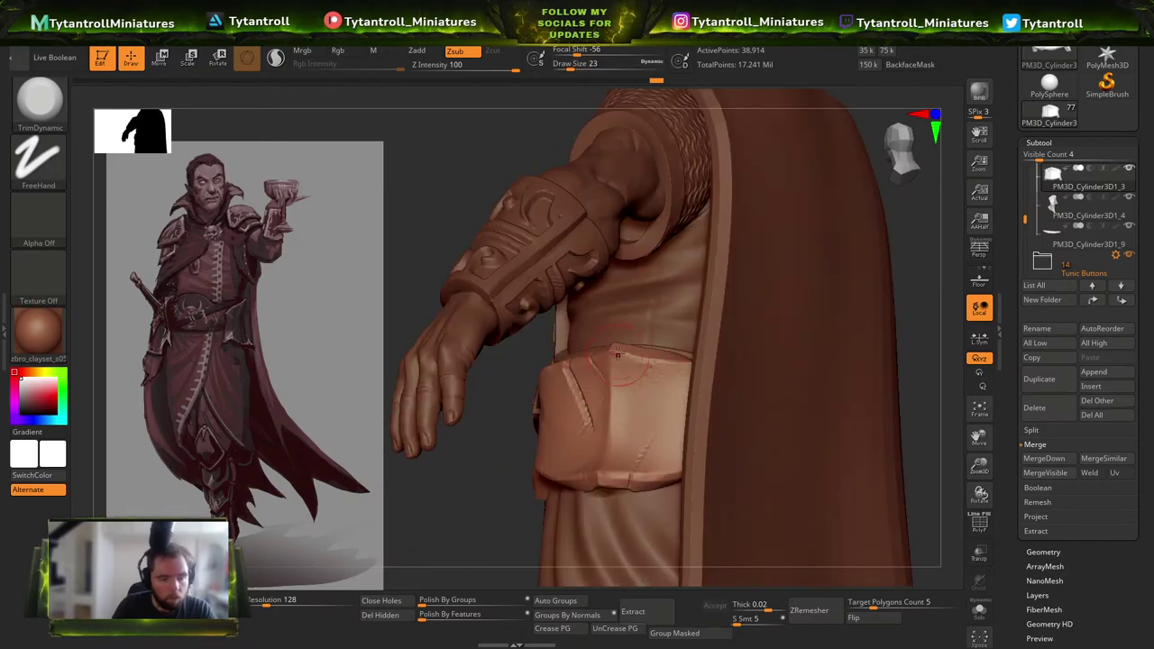
pyautogui.moveTo(504, 475)
pyautogui.mouseDown()
pyautogui.moveTo(631, 431)
pyautogui.moveTo(576, 307)
pyautogui.mouseUp()
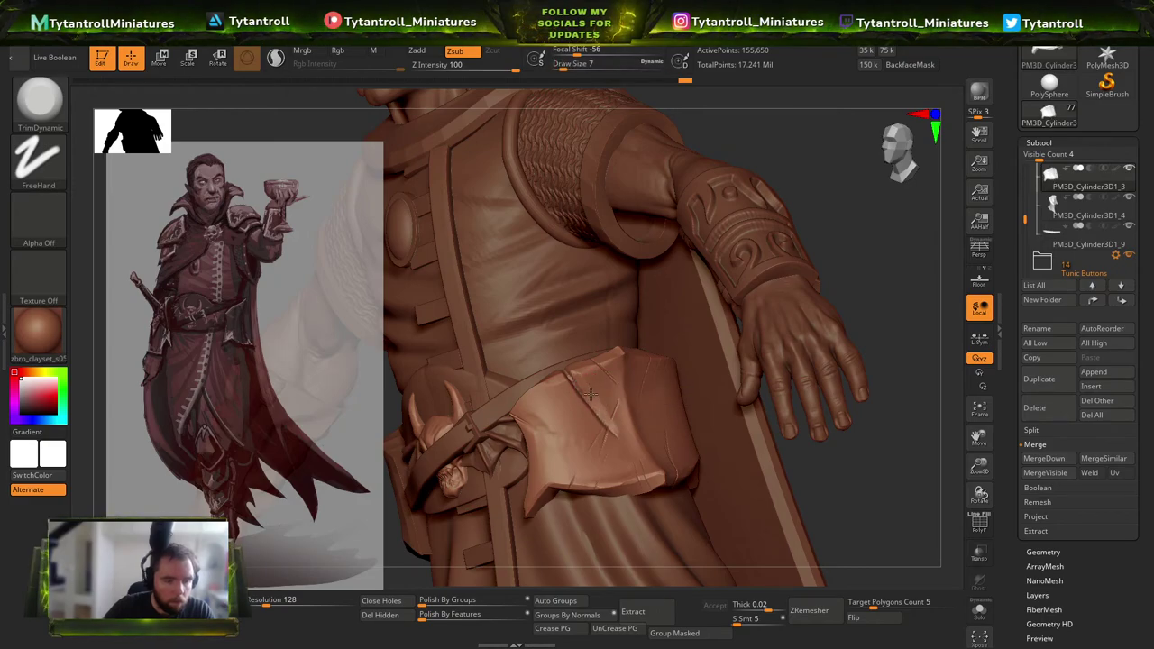
pyautogui.moveTo(753, 400); pyautogui.dragTo(613, 415, button='right')
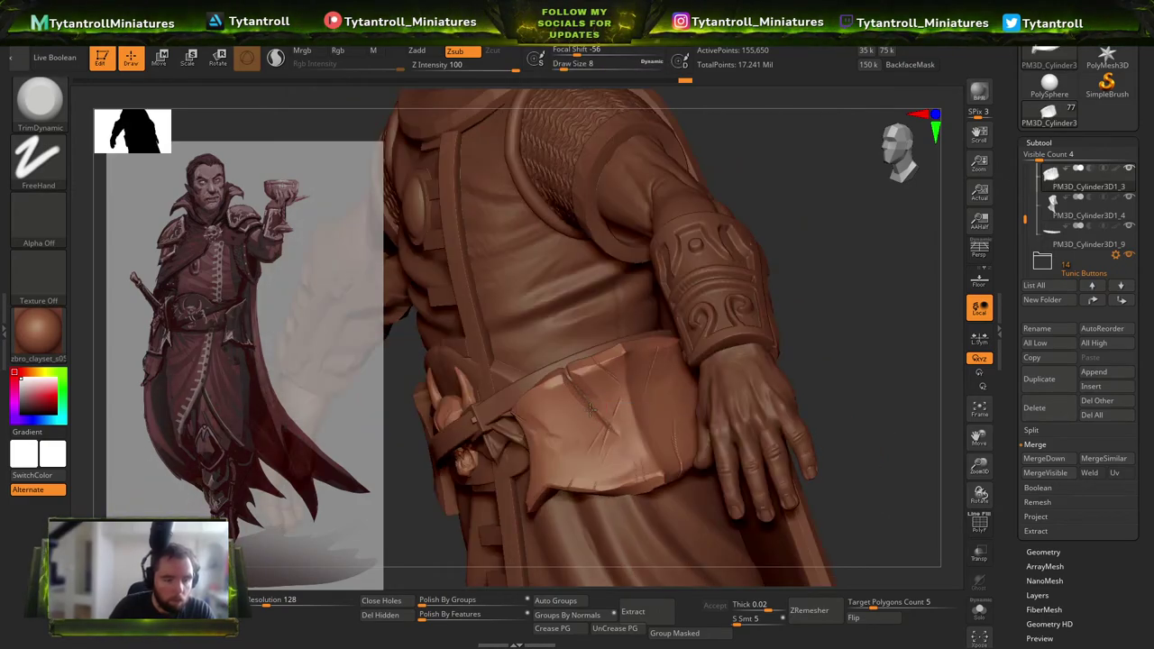
pyautogui.press('b')
pyautogui.press('s')
pyautogui.press('t')
pyautogui.press('b')
pyautogui.press('c')
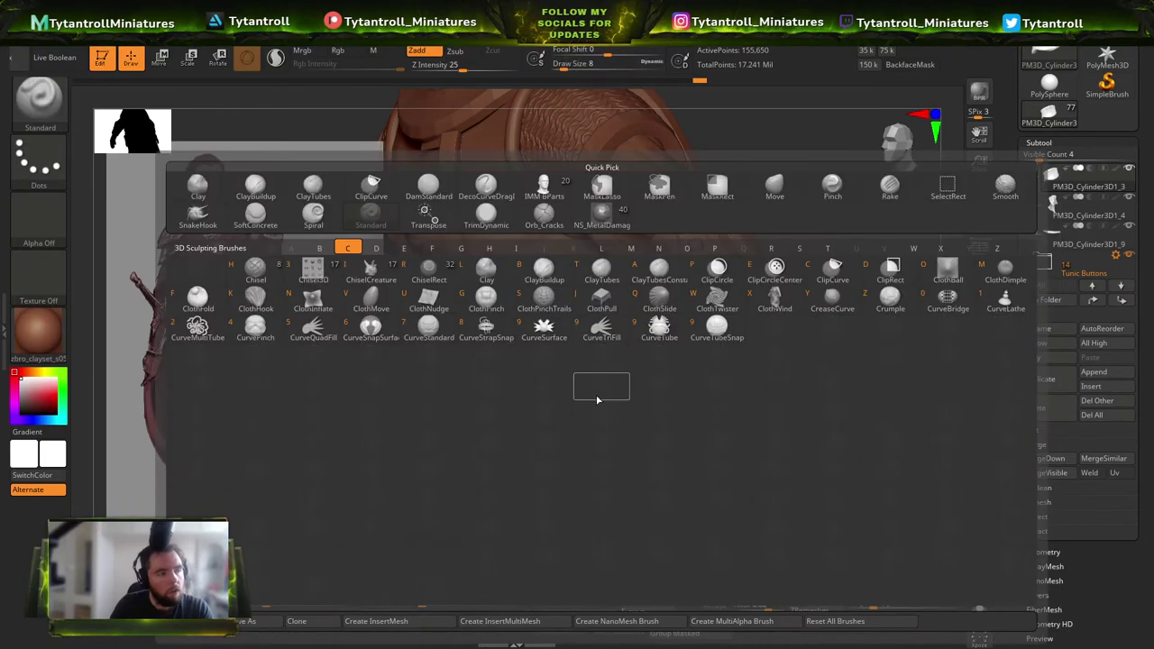
pyautogui.press('r')
pyautogui.press('b')
pyautogui.press('b')
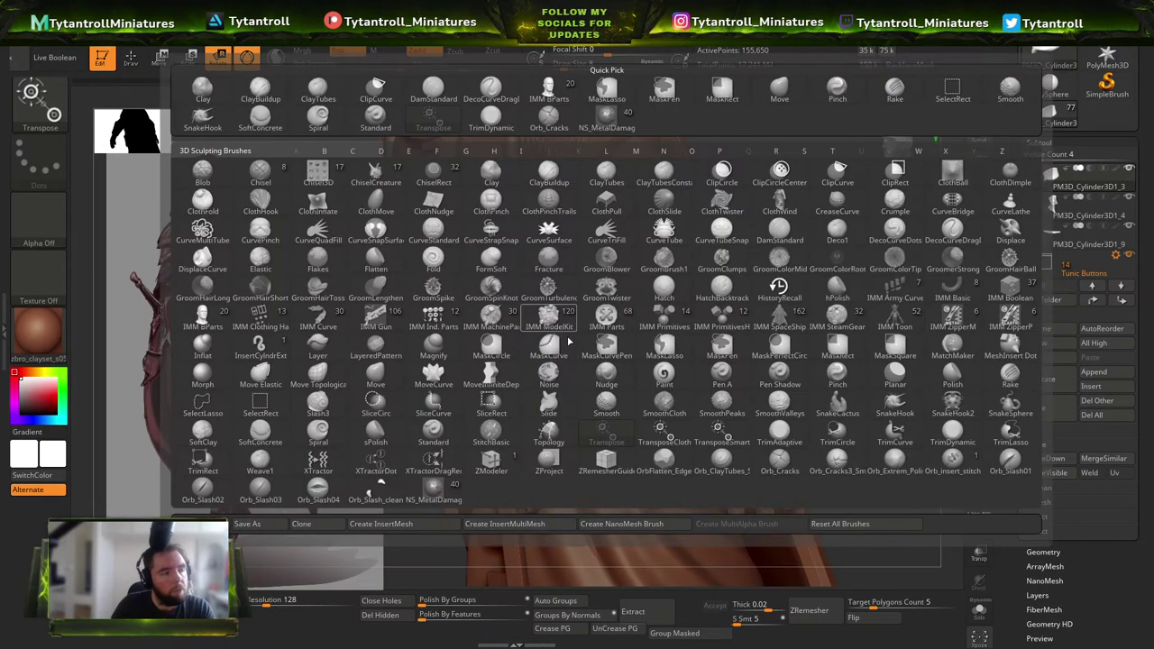
# Build up slight surface unevenness on the plate's front face with ClayTubes at draw size 8.
pyautogui.press('b')
pyautogui.press('c')
pyautogui.press('t')
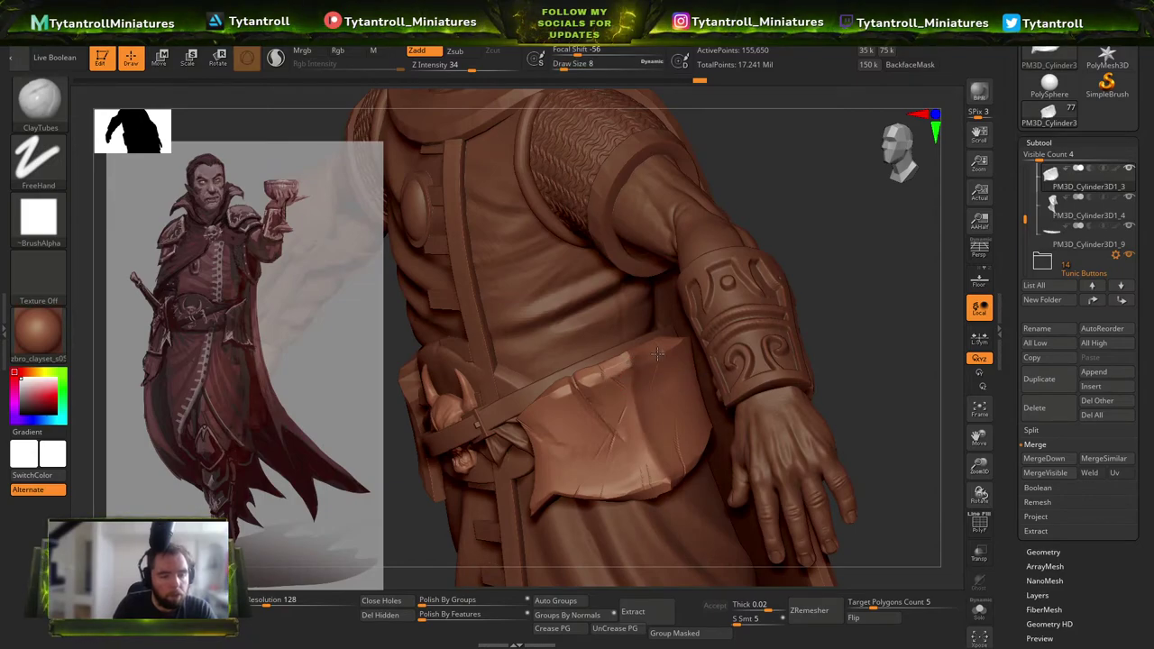
pyautogui.moveTo(730, 324); pyautogui.dragTo(581, 396, button='right')
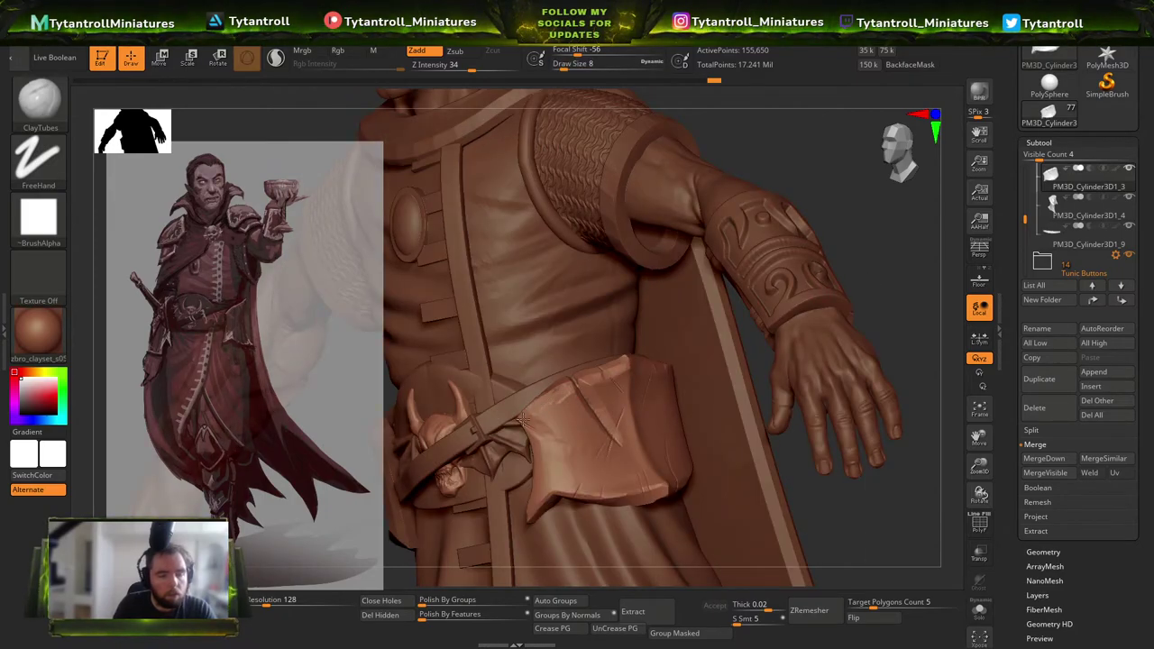
pyautogui.moveTo(923, 277); pyautogui.dragTo(812, 385)
# Trim the plate's front edge beside the belt and its lower edge with TrimDynamic at draw sizes 5 to 7.
pyautogui.press('b')
pyautogui.press('t')
pyautogui.press('d')
pyautogui.moveTo(548, 405); pyautogui.dragTo(551, 397)
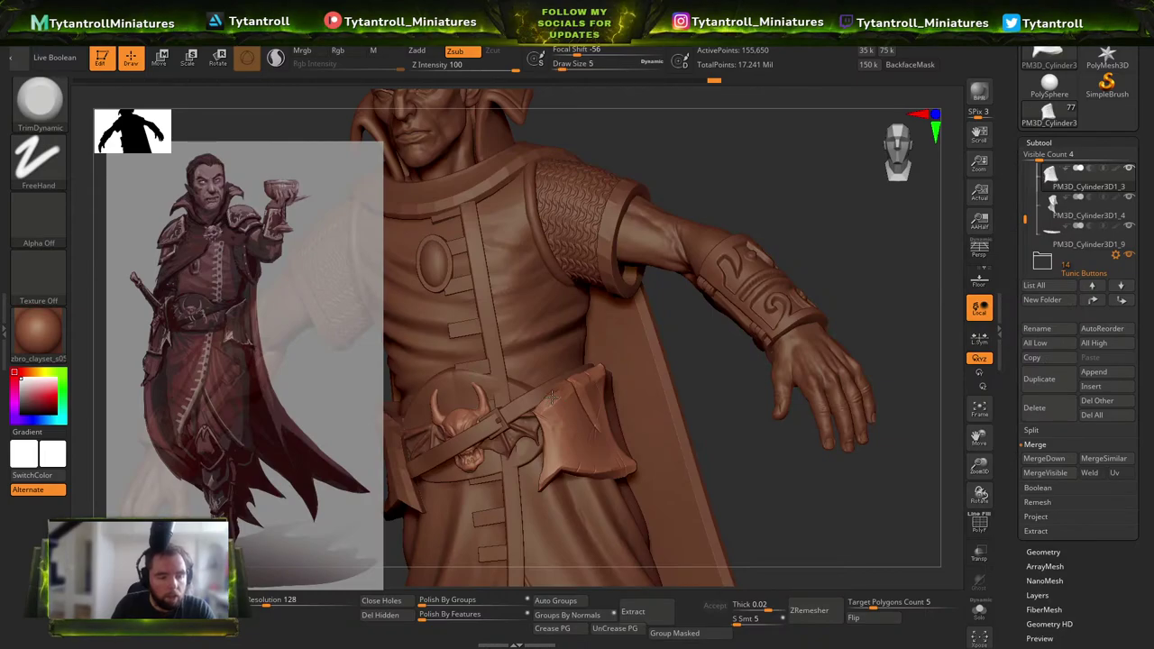
pyautogui.moveTo(656, 412); pyautogui.dragTo(559, 389, button='right')
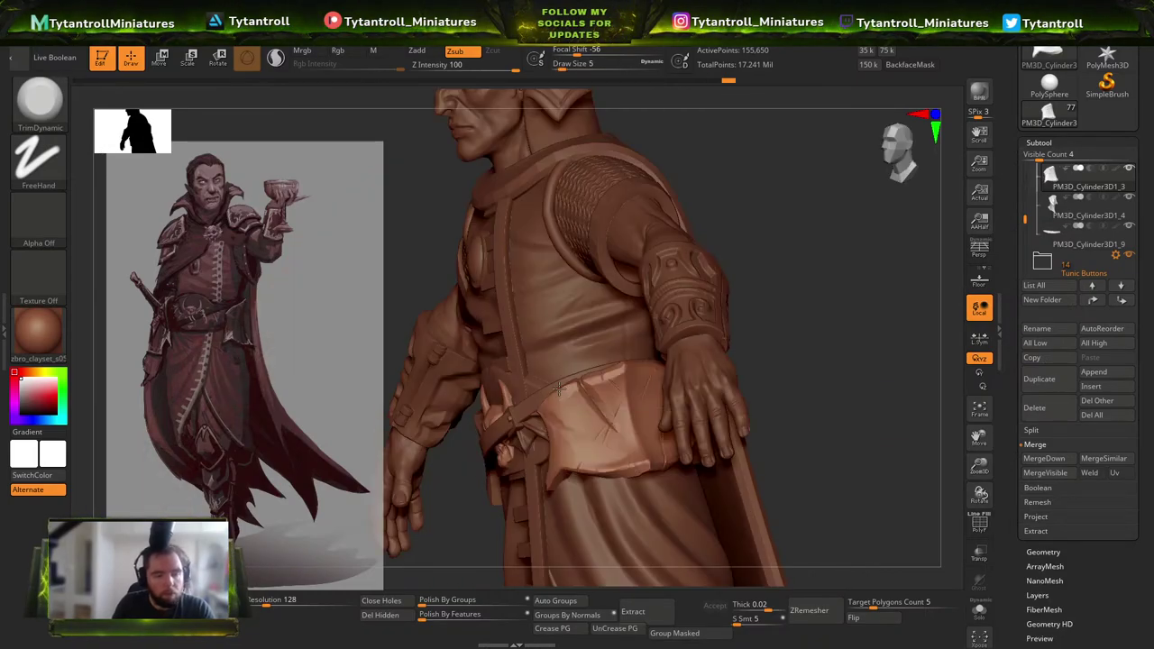
pyautogui.moveTo(432, 529); pyautogui.dragTo(549, 392, button='right')
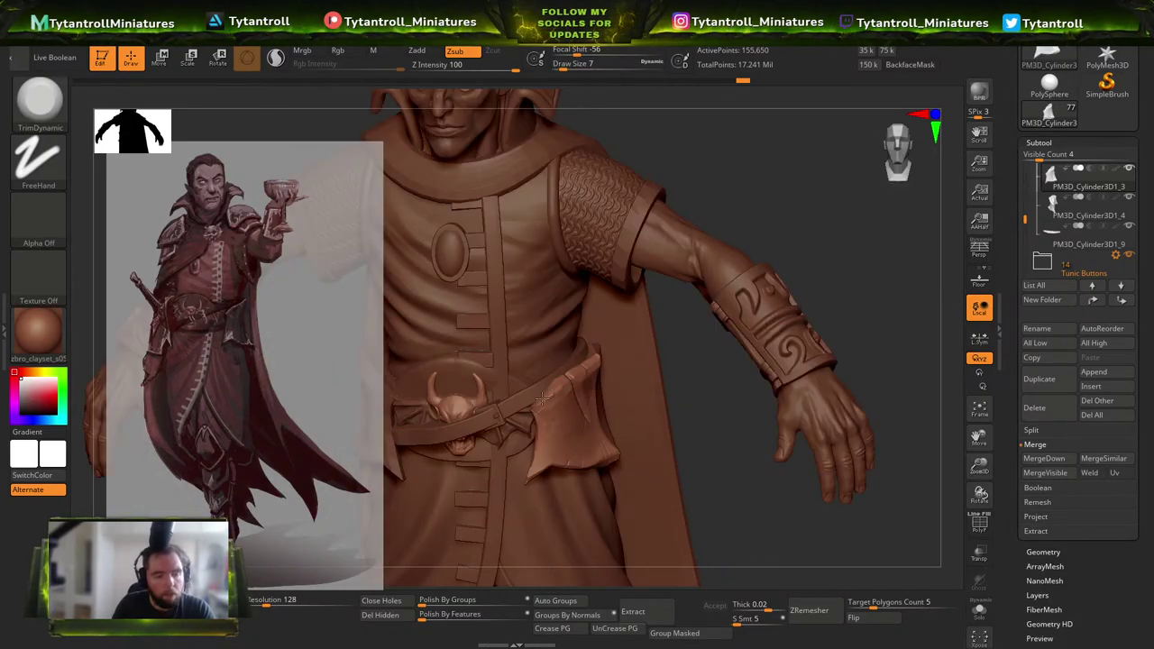
pyautogui.moveTo(690, 358); pyautogui.dragTo(565, 463, button='right')
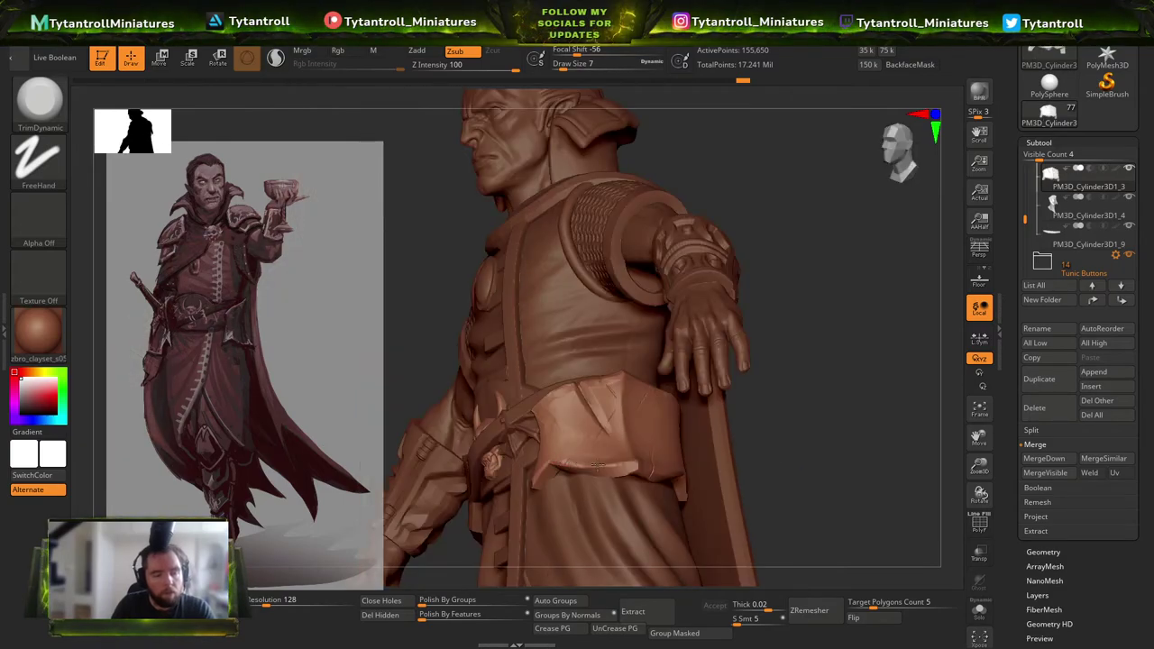
pyautogui.moveTo(817, 466); pyautogui.dragTo(547, 372, button='right')
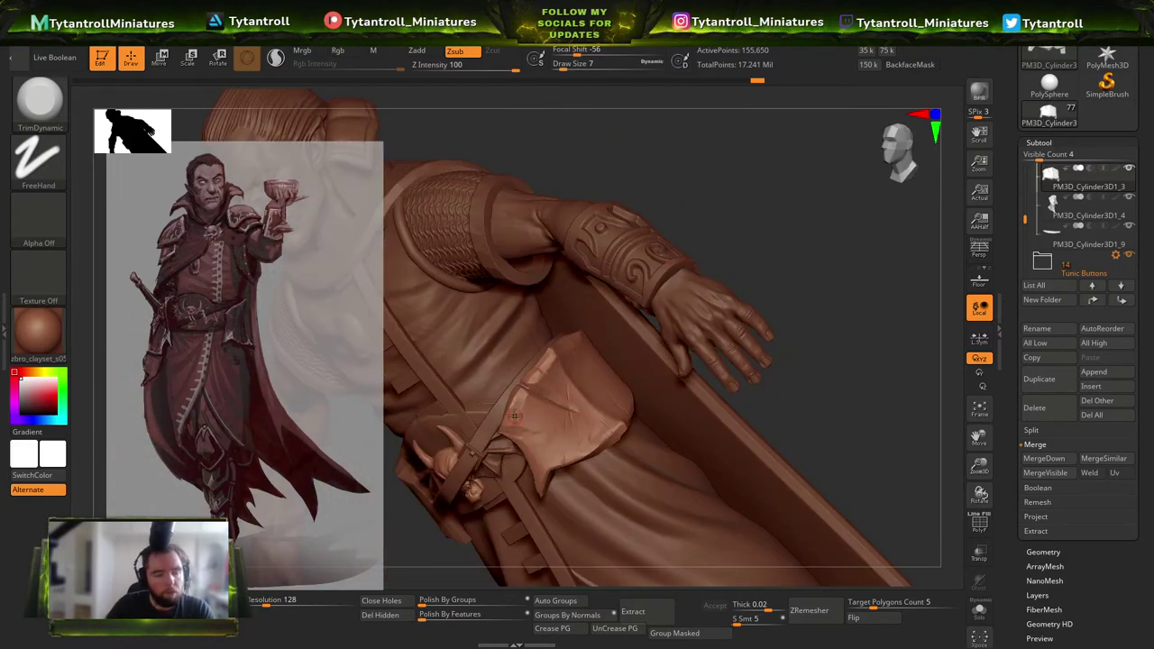
# Choose the Clay brush for the plate and lower its Z Intensity to 17.
pyautogui.press('b')
pyautogui.click(66, 189)
pyautogui.moveTo(787, 284); pyautogui.dragTo(667, 334, button='right')
pyautogui.moveTo(484, 69); pyautogui.dragTo(453, 69)
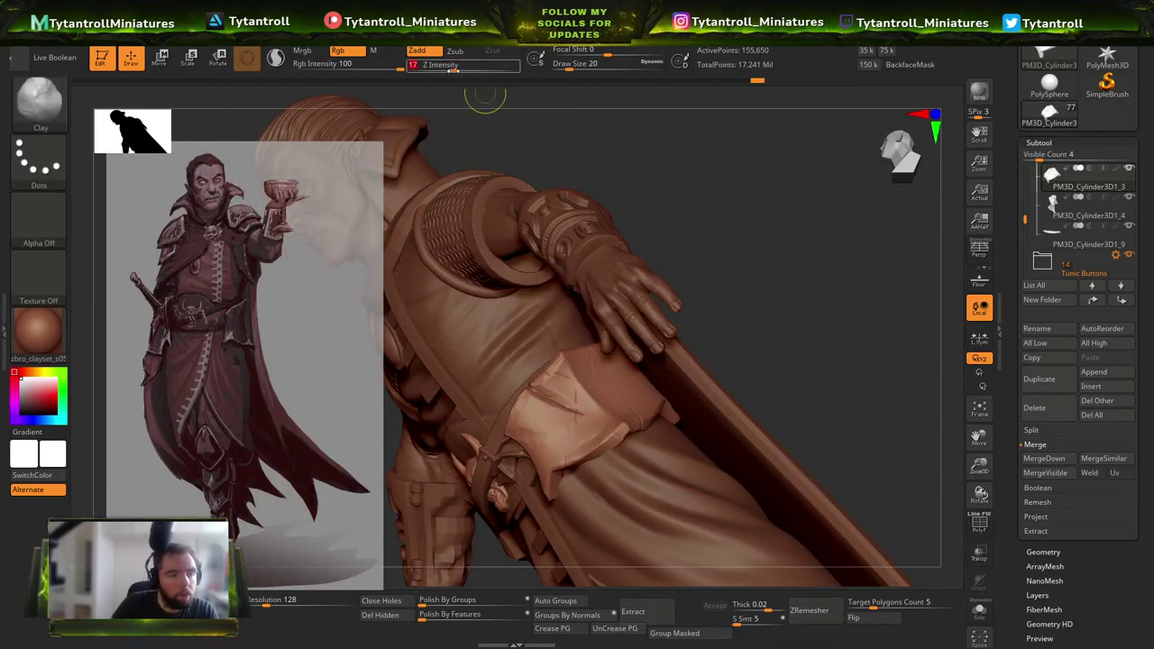
# Trim the hip plate's outer surface with TrimDynamic at draw size 13.
pyautogui.press('b')
pyautogui.press('t')
pyautogui.press('d')
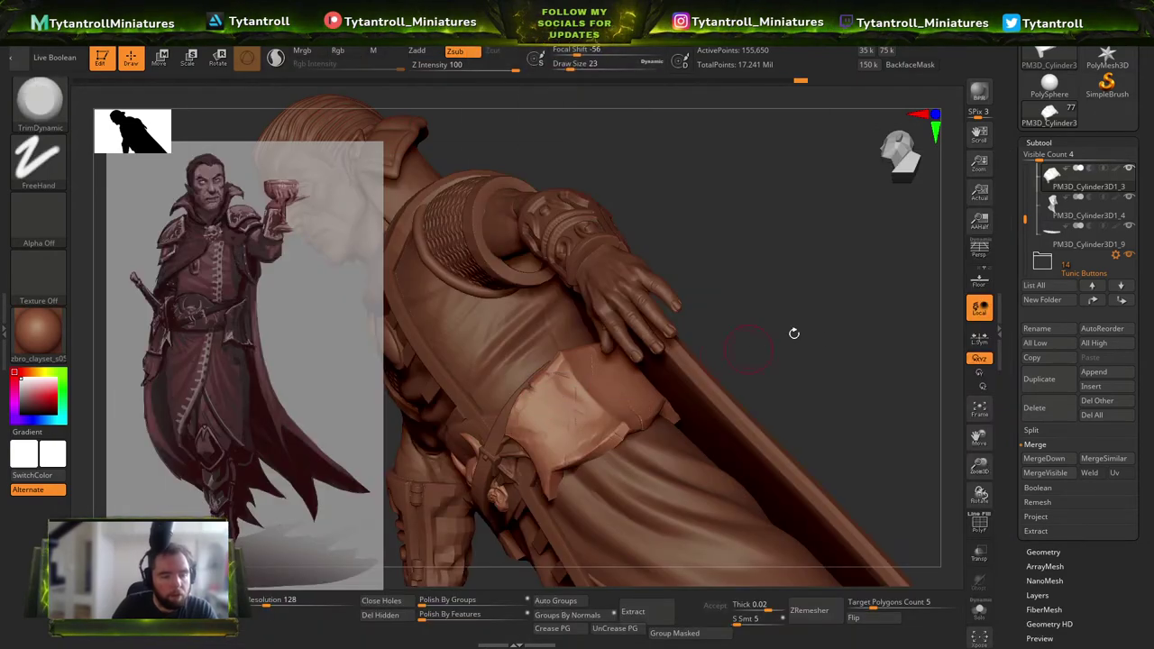
pyautogui.moveTo(777, 338); pyautogui.dragTo(561, 397, button='right')
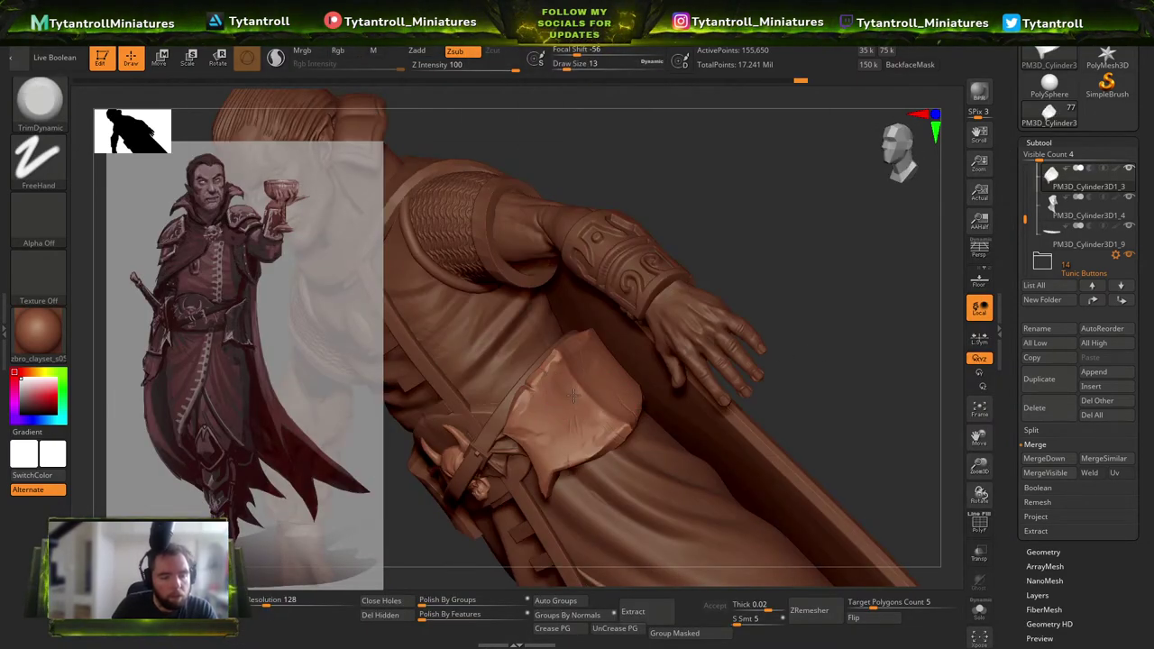
pyautogui.moveTo(672, 352)
pyautogui.mouseDown(button='right')
pyautogui.moveTo(778, 333)
pyautogui.moveTo(634, 392)
pyautogui.mouseUp(button='right')
# Carve fine cracks into the plate's rear and front faces with Orb_Cracks at draw size 6, undoing the unwanted stroke.
pyautogui.press('b')
pyautogui.press('o')
pyautogui.press('c')
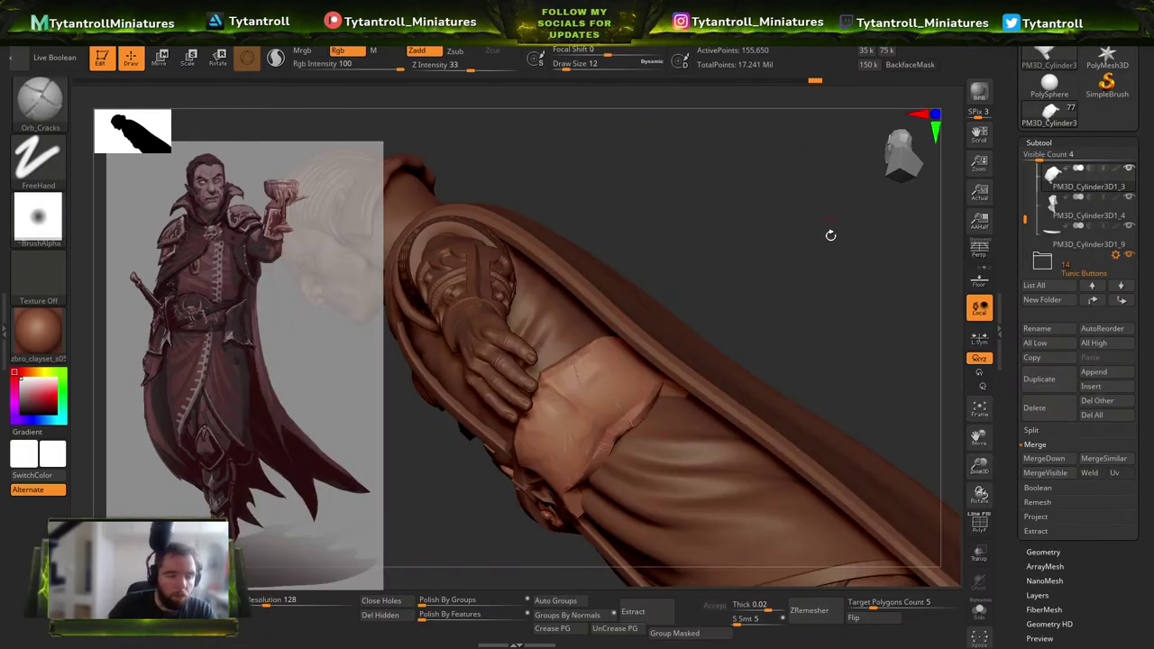
pyautogui.moveTo(821, 211); pyautogui.dragTo(639, 413, button='right')
pyautogui.press('[')
pyautogui.moveTo(641, 416); pyautogui.dragTo(611, 351)
pyautogui.hotkey('ctrl', 'z')
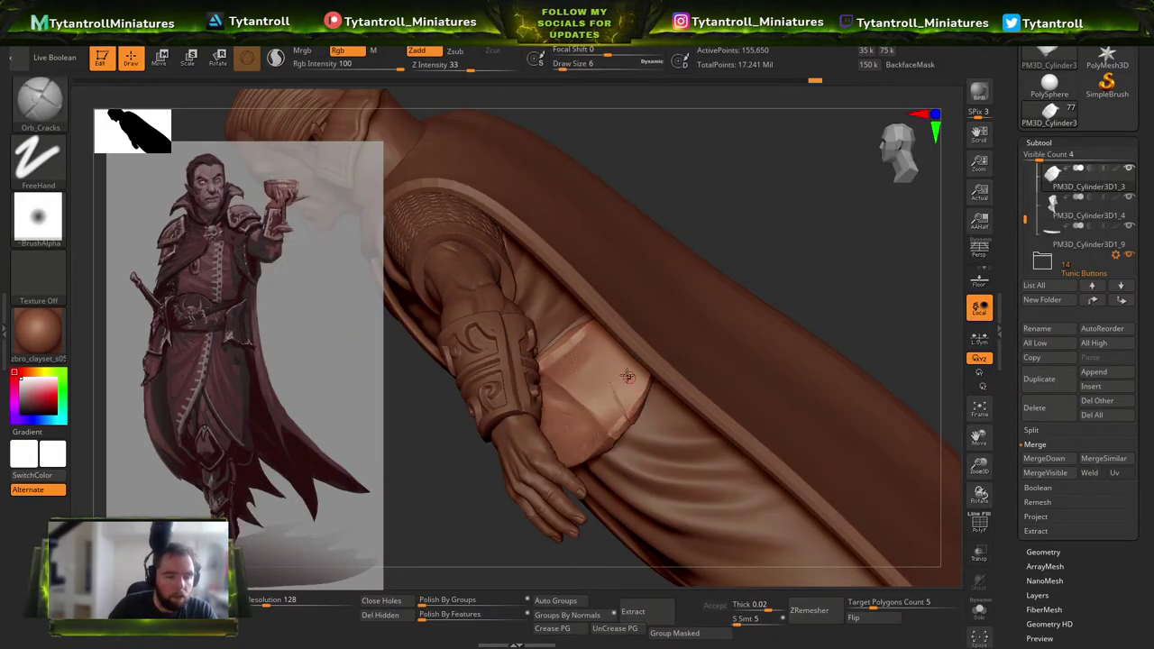
pyautogui.moveTo(814, 211); pyautogui.dragTo(663, 329, button='right')
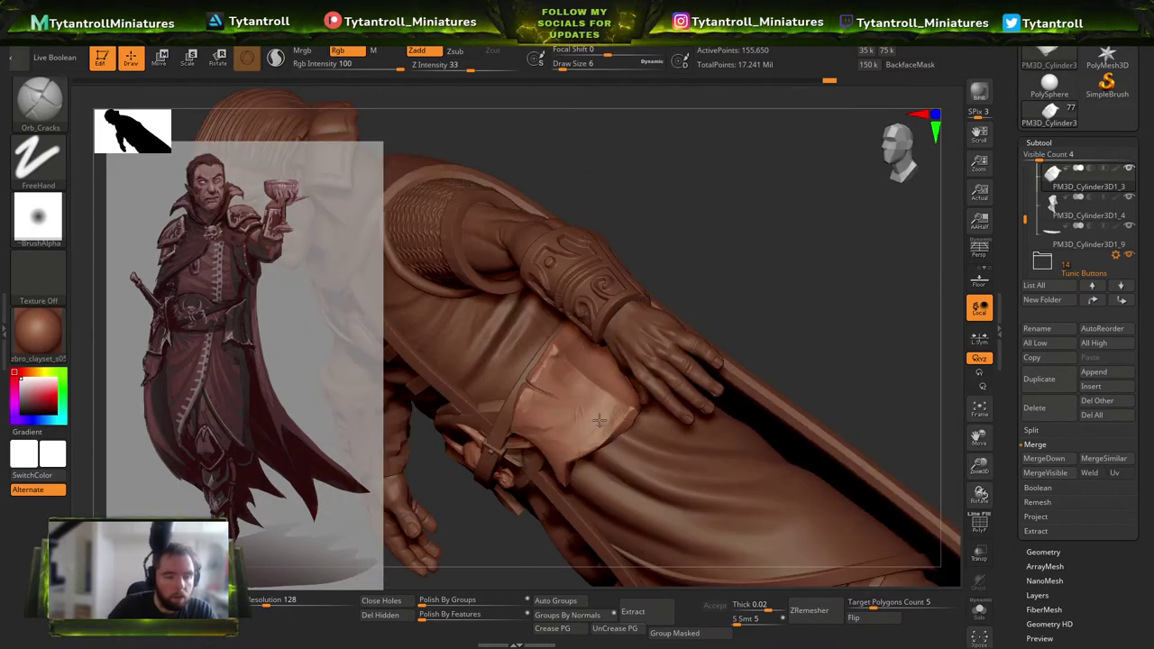
pyautogui.moveTo(774, 224); pyautogui.dragTo(588, 357, button='right')
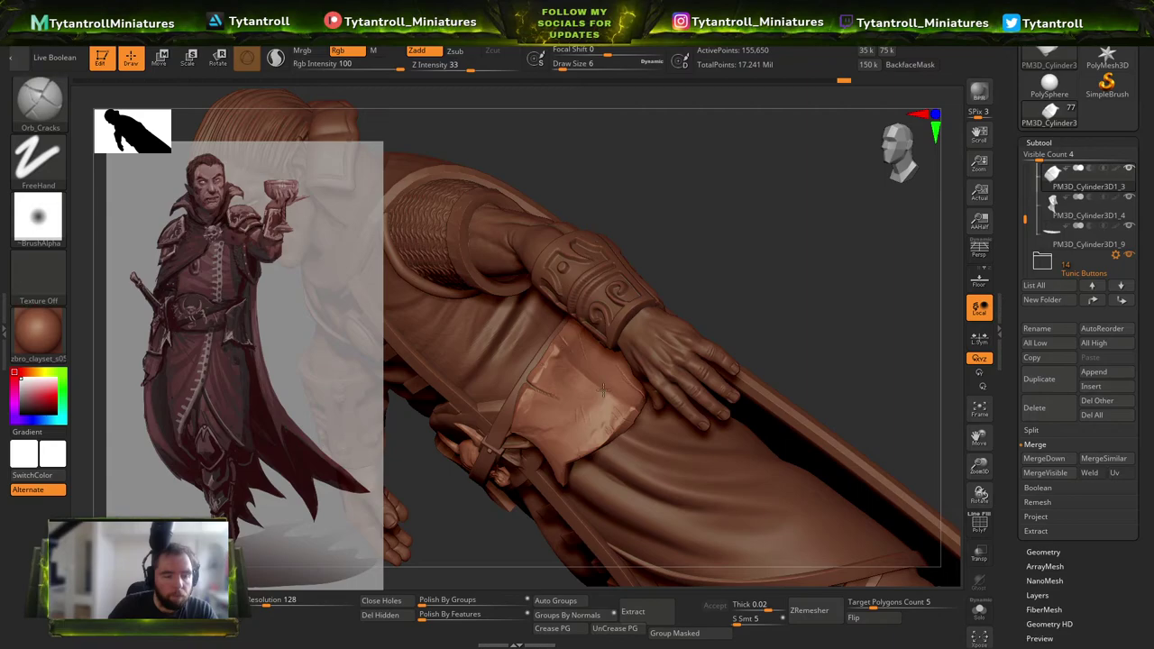
pyautogui.moveTo(660, 288)
pyautogui.mouseDown(button='right')
pyautogui.moveTo(554, 361)
pyautogui.moveTo(577, 379)
pyautogui.moveTo(566, 431)
pyautogui.moveTo(664, 296)
pyautogui.mouseUp(button='right')
# Smooth and flatten the plate's side and front faces with TrimDynamic at draw sizes 17 and 18.
pyautogui.press('b')
pyautogui.press('t')
pyautogui.press('d')
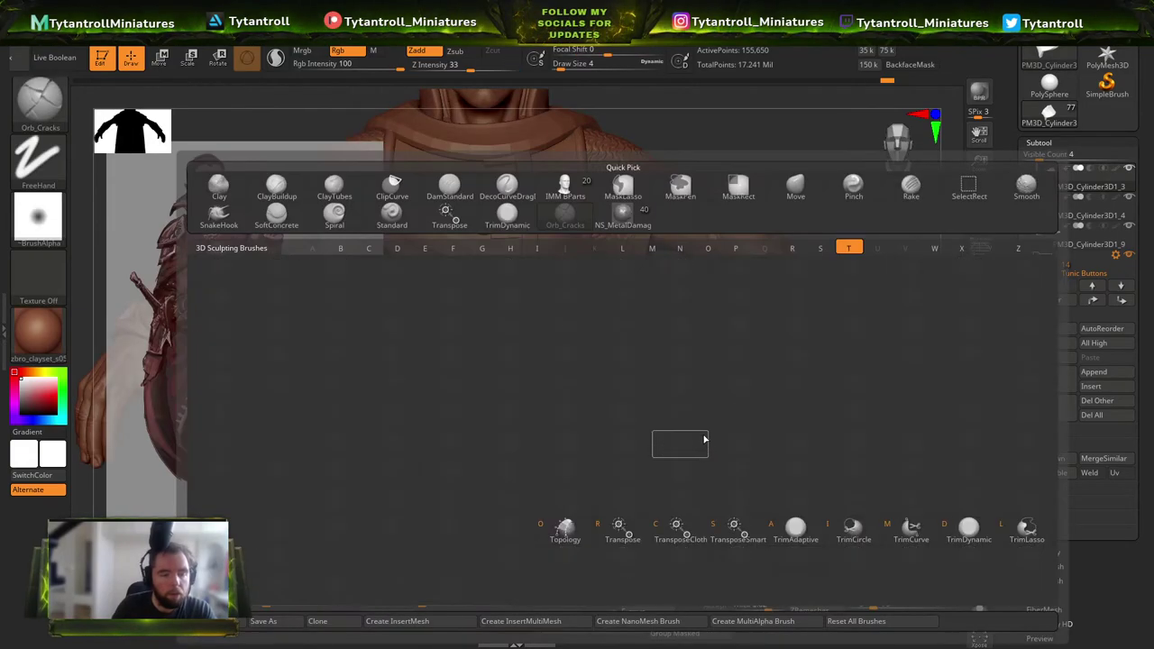
pyautogui.moveTo(706, 442); pyautogui.dragTo(581, 424, button='right')
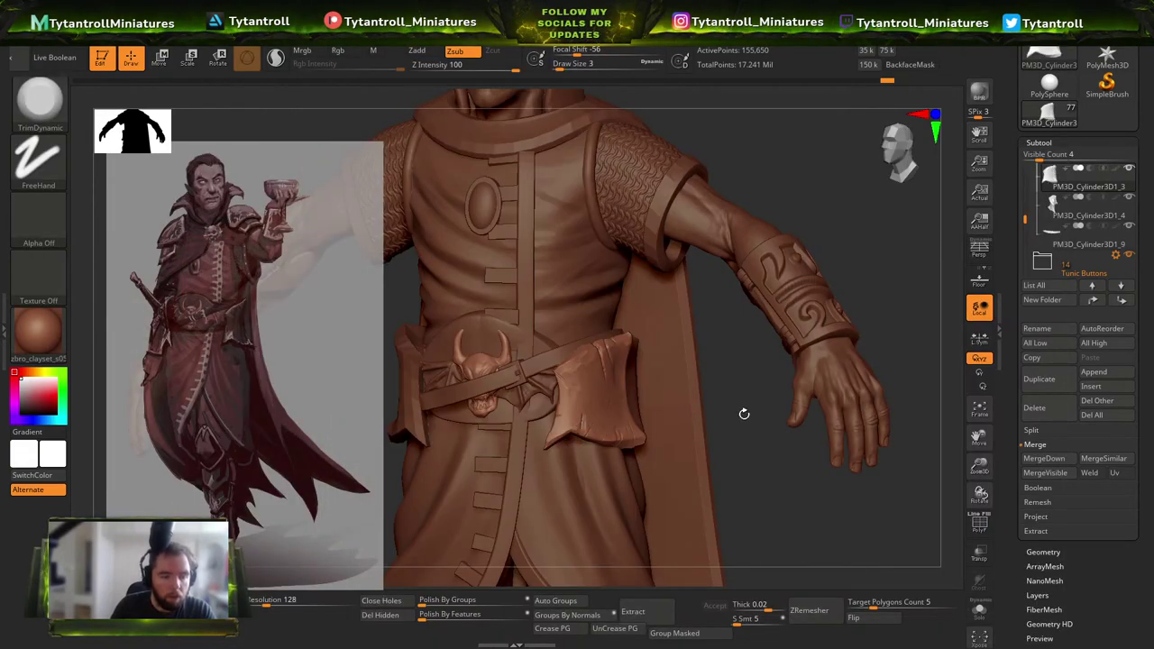
pyautogui.moveTo(738, 414); pyautogui.dragTo(583, 417, button='right')
pyautogui.moveTo(512, 447); pyautogui.dragTo(530, 412, button='right')
pyautogui.moveTo(621, 407); pyautogui.dragTo(633, 404)
pyautogui.press('[')
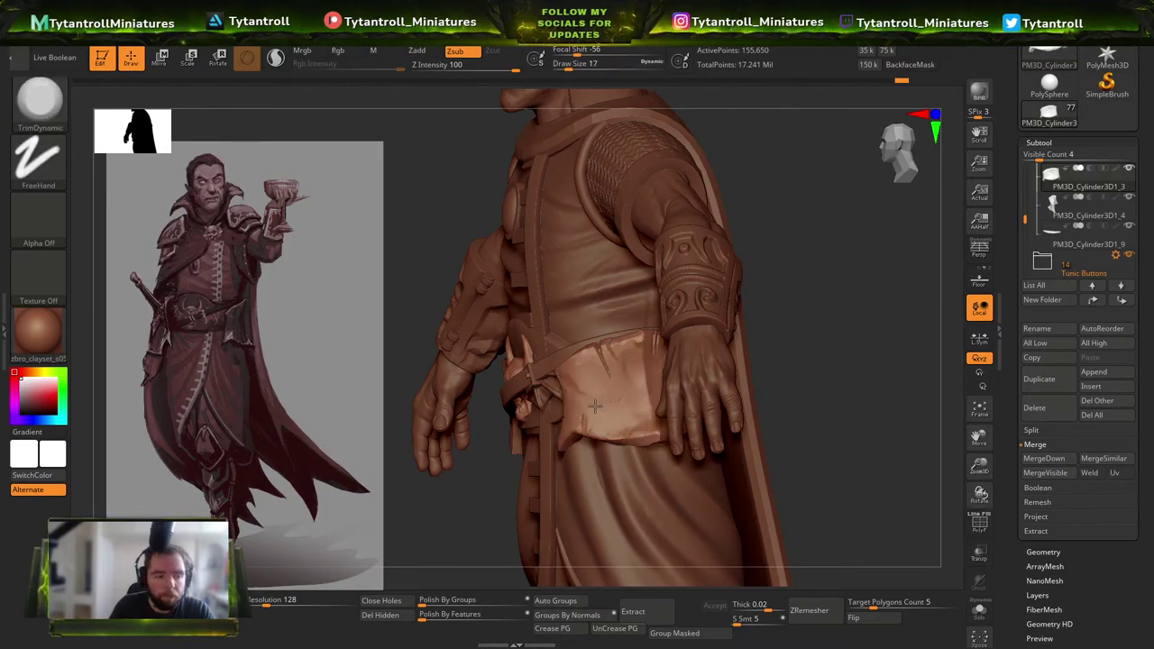
pyautogui.moveTo(566, 394); pyautogui.dragTo(581, 362, button='right')
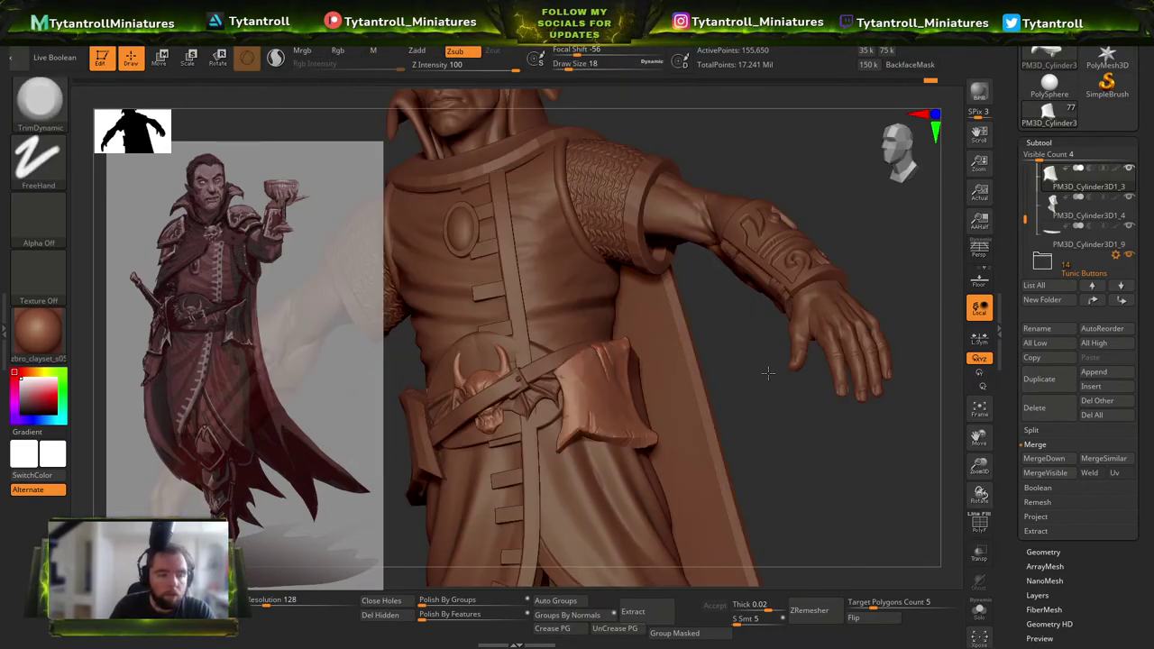
# Select the oval belt plate and adjust its shape beside the strap with the Move brush at draw sizes 128 and 116.
pyautogui.moveTo(764, 360); pyautogui.dragTo(726, 368, button='right')
pyautogui.keyDown('alt'); pyautogui.click(543, 355); pyautogui.keyUp('alt')
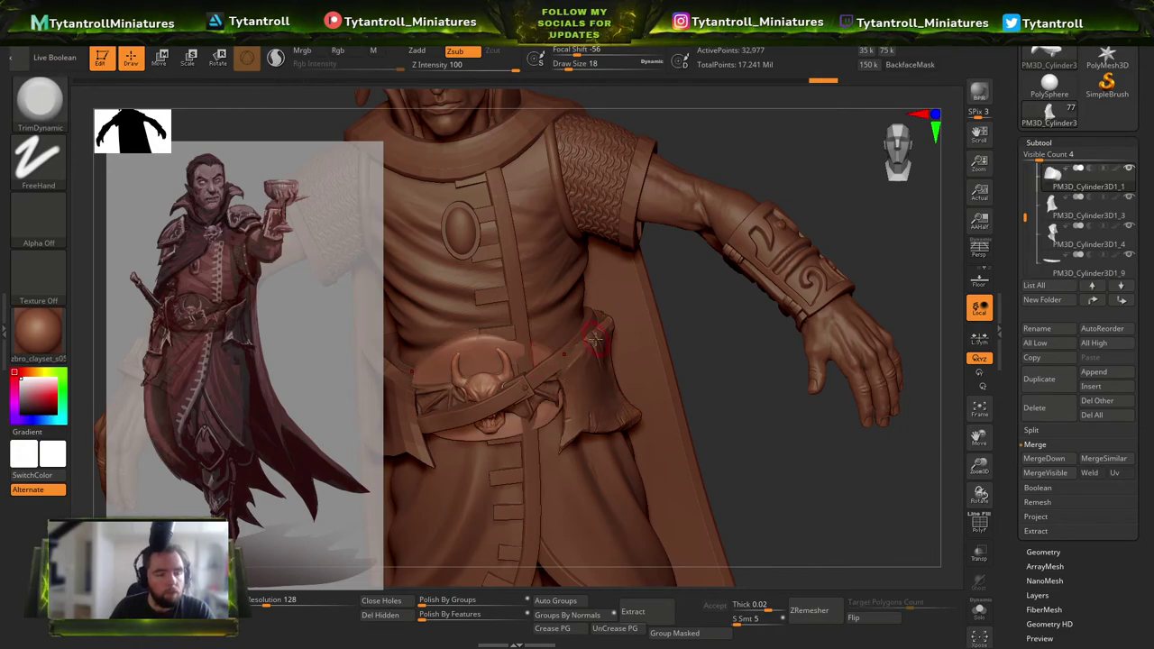
pyautogui.press('b')
pyautogui.press('m')
pyautogui.press('v')
pyautogui.moveTo(749, 329); pyautogui.dragTo(717, 337, button='right')
pyautogui.moveTo(523, 373); pyautogui.dragTo(522, 376)
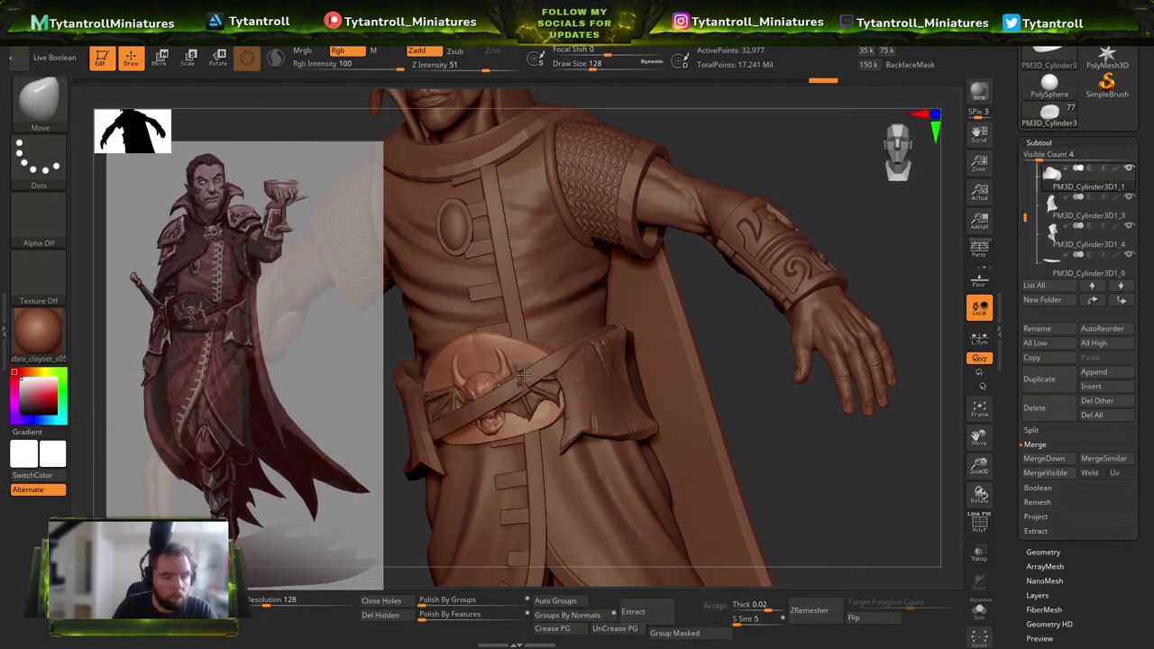
pyautogui.moveTo(765, 314); pyautogui.dragTo(767, 365, button='right')
pyautogui.press('s')
pyautogui.moveTo(534, 396); pyautogui.dragTo(531, 397)
pyautogui.moveTo(524, 385); pyautogui.dragTo(523, 377)
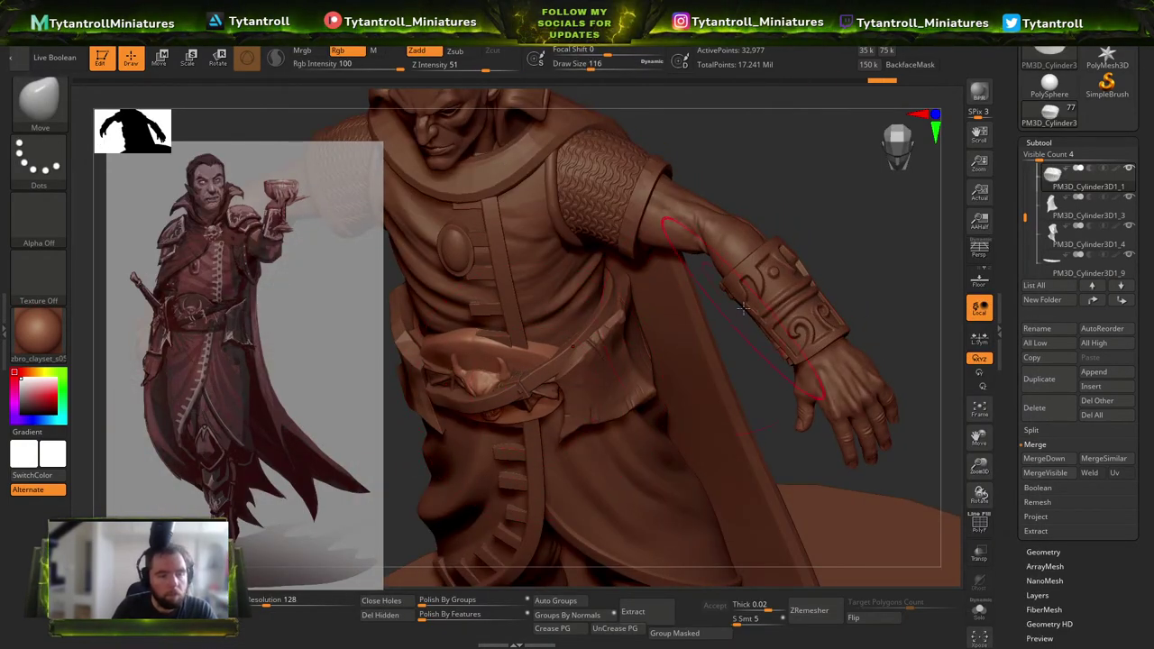
pyautogui.moveTo(527, 359)
pyautogui.mouseDown(button='right')
pyautogui.moveTo(796, 477)
pyautogui.moveTo(732, 402)
pyautogui.mouseUp(button='right')
# Delete the detailed hip plate's lower subdivision levels, duplicate the plate and mirror the copy to the opposite hip.
pyautogui.press('b')
pyautogui.press('s')
pyautogui.press('t')
pyautogui.keyDown('alt'); pyautogui.click(732, 394); pyautogui.keyUp('alt')
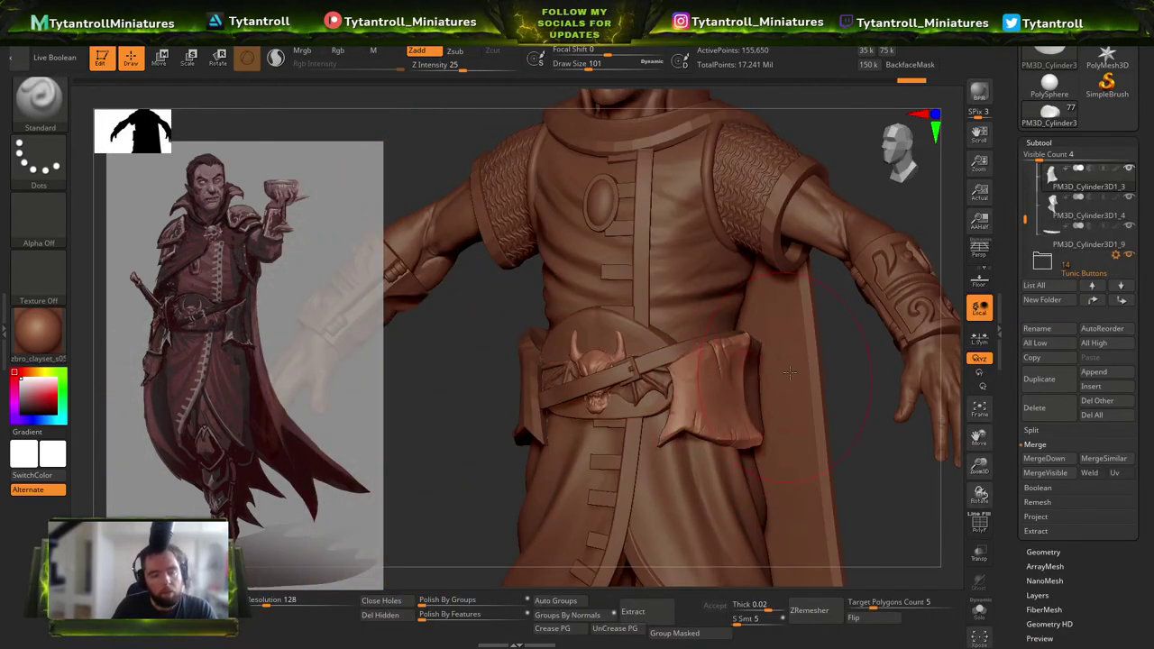
pyautogui.click(1039, 142)
pyautogui.click(1043, 157)
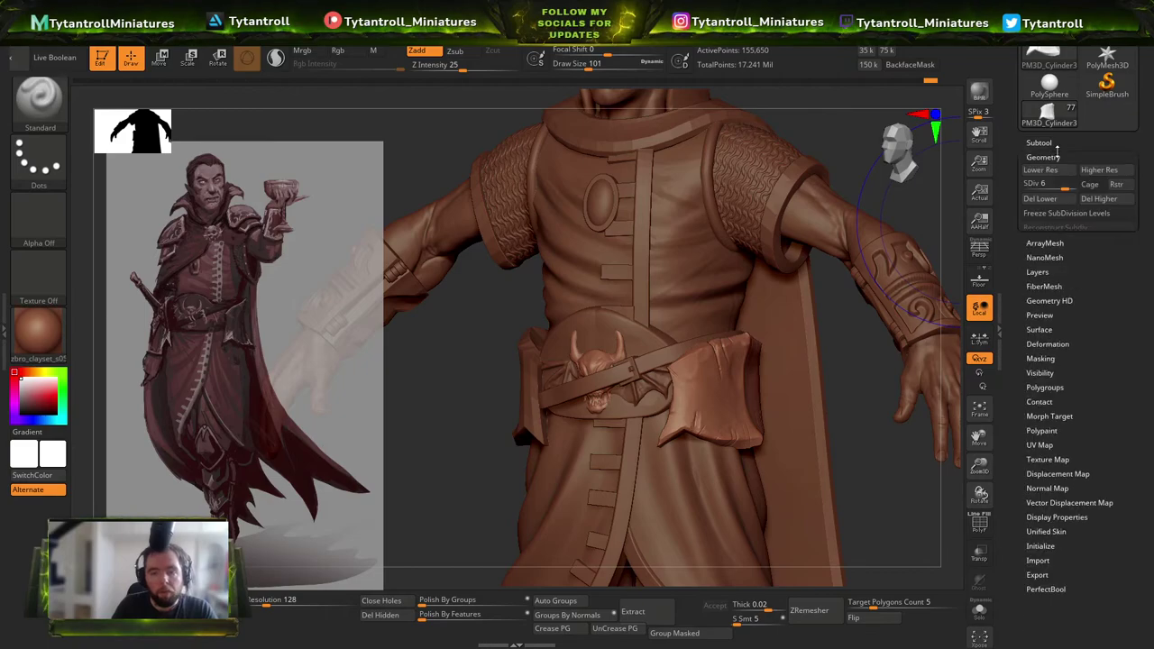
pyautogui.click(1056, 198)
pyautogui.click(1096, 201)
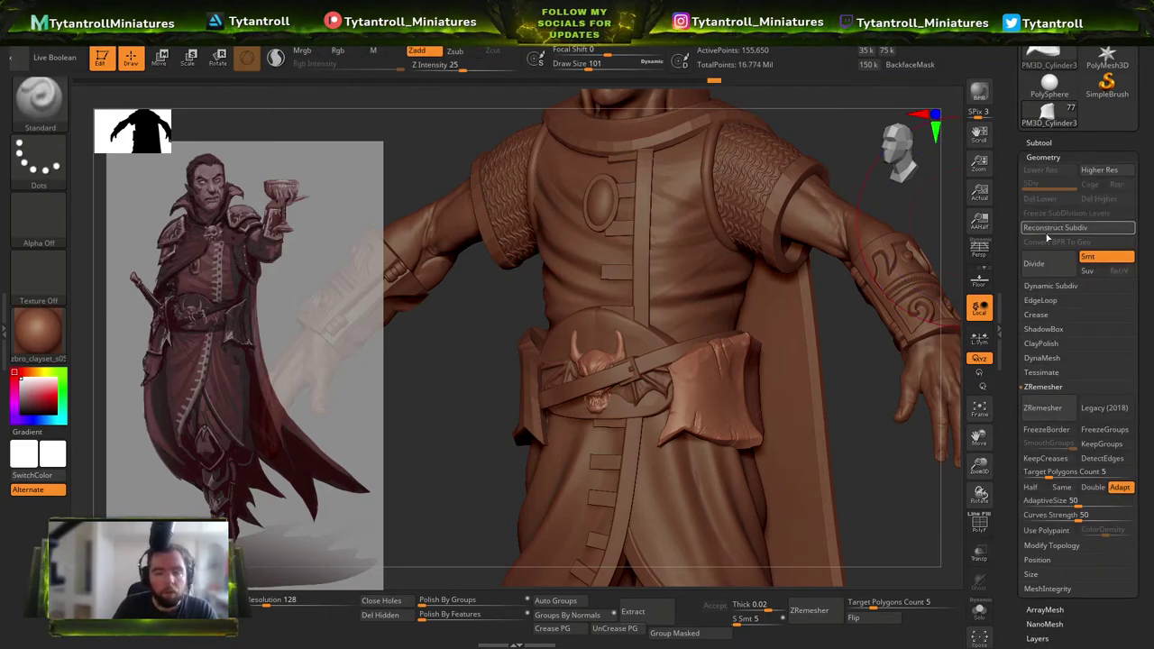
pyautogui.hotkey('ctrl', 'shift', 'd')
pyautogui.click(216, 620)
pyautogui.moveTo(401, 496); pyautogui.dragTo(481, 459, button='right')
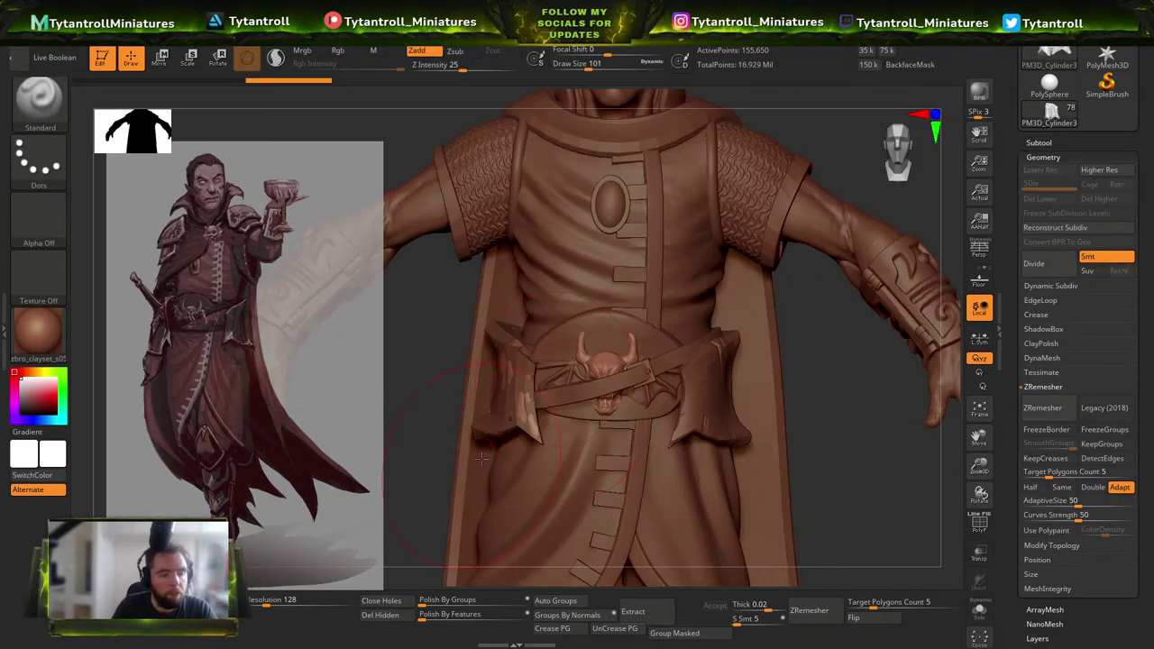
# Delete the old undetailed plate, PM3D_Cylinder3D1_4, from the hip that received the mirrored copy.
pyautogui.keyDown('alt'); pyautogui.click(521, 359); pyautogui.keyUp('alt')
pyautogui.click(1039, 143)
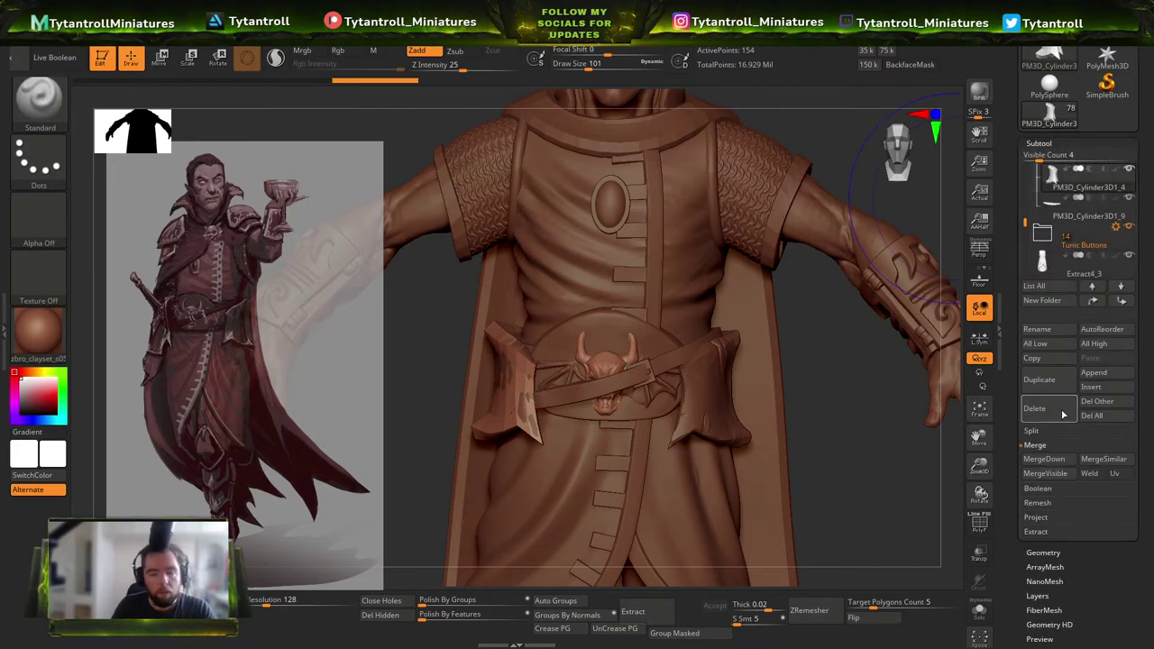
pyautogui.click(1046, 408)
# Trim the mirrored plate's upper edge with TrimDynamic at draw size 6.
pyautogui.moveTo(937, 423)
pyautogui.mouseDown()
pyautogui.moveTo(908, 428)
pyautogui.moveTo(876, 384)
pyautogui.moveTo(901, 424)
pyautogui.mouseUp()
pyautogui.press('b')
pyautogui.press('t')
pyautogui.press('d')
pyautogui.press('s')
pyautogui.moveTo(552, 366); pyautogui.dragTo(528, 366)
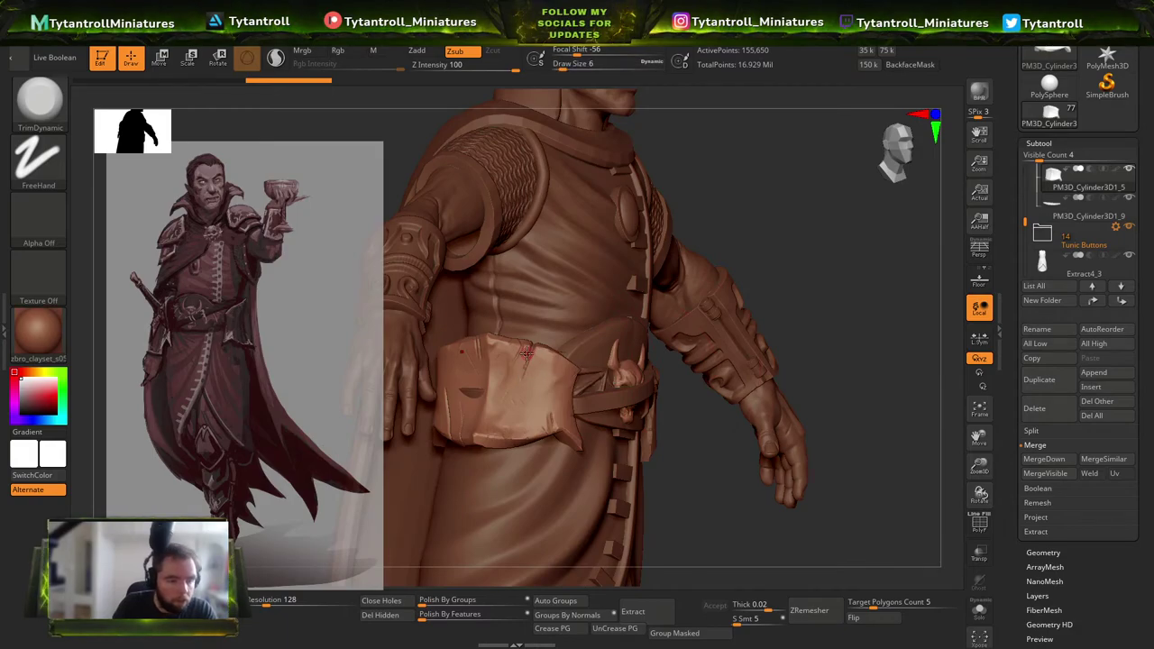
# Build up the mirrored plate's upper edge with the Clay brush at draw sizes 6 to 8.
pyautogui.press('b')
pyautogui.press('c')
pyautogui.press('l')
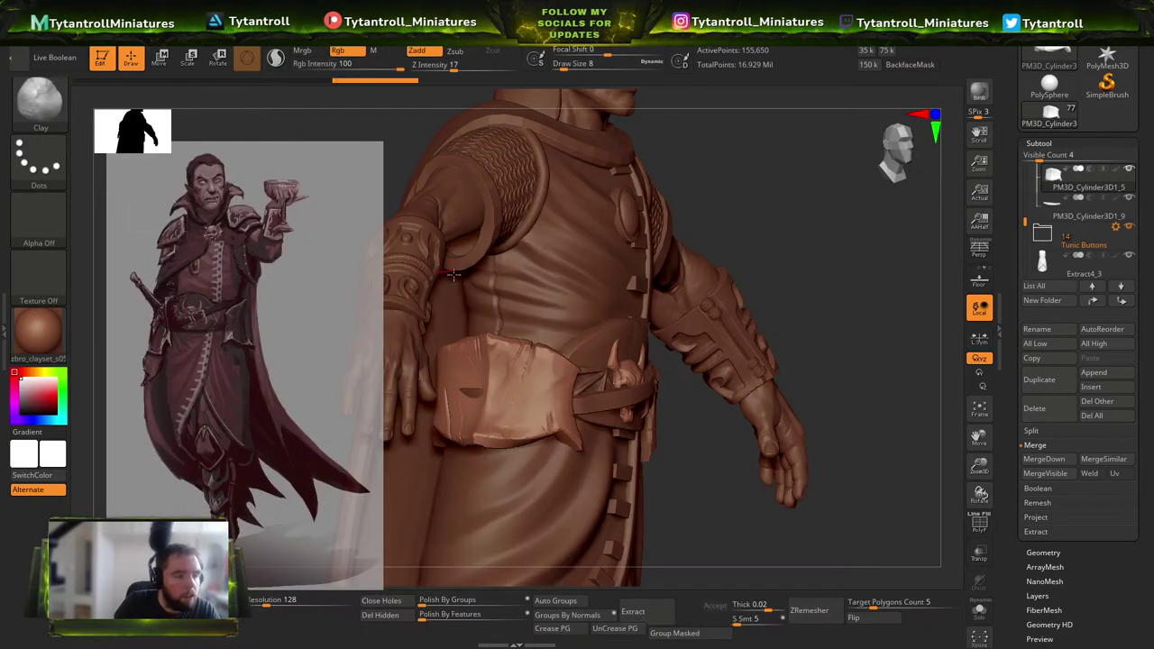
pyautogui.moveTo(738, 264); pyautogui.dragTo(621, 314)
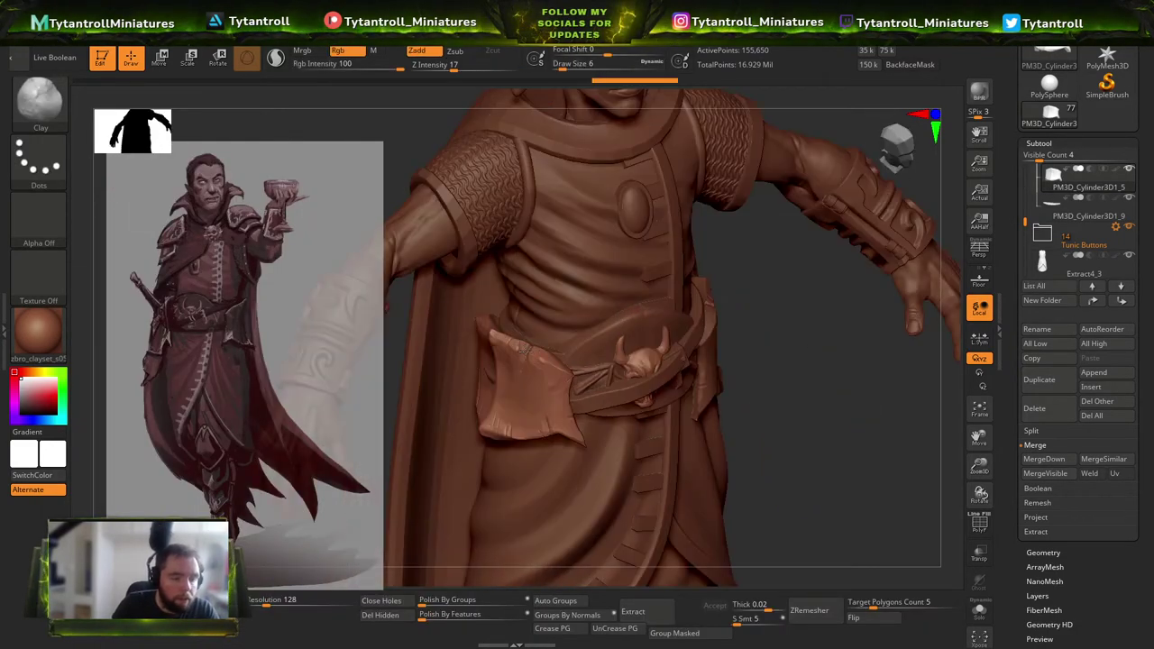
pyautogui.press(']')
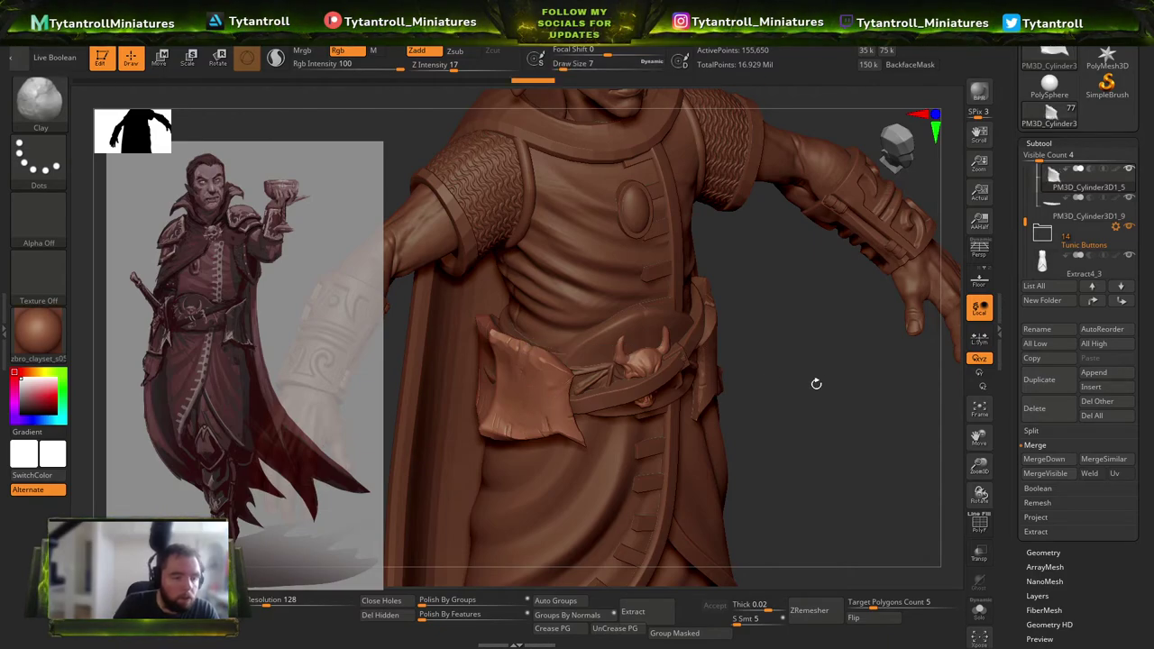
pyautogui.moveTo(778, 374); pyautogui.dragTo(775, 382)
# Trim the mirrored plate's lower edge and front face with TrimDynamic at draw sizes 4 and 14.
pyautogui.press('b')
pyautogui.press('t')
pyautogui.press('d')
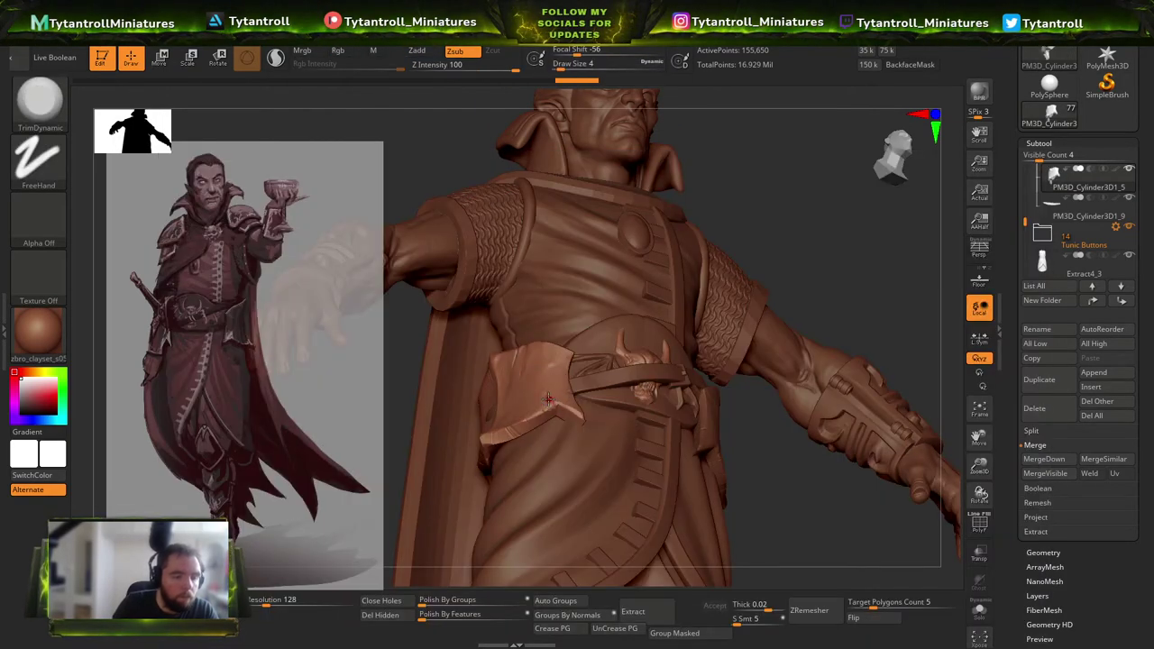
pyautogui.moveTo(786, 181); pyautogui.dragTo(539, 371)
pyautogui.press('s')
pyautogui.click(502, 411)
pyautogui.moveTo(710, 404); pyautogui.dragTo(708, 361)
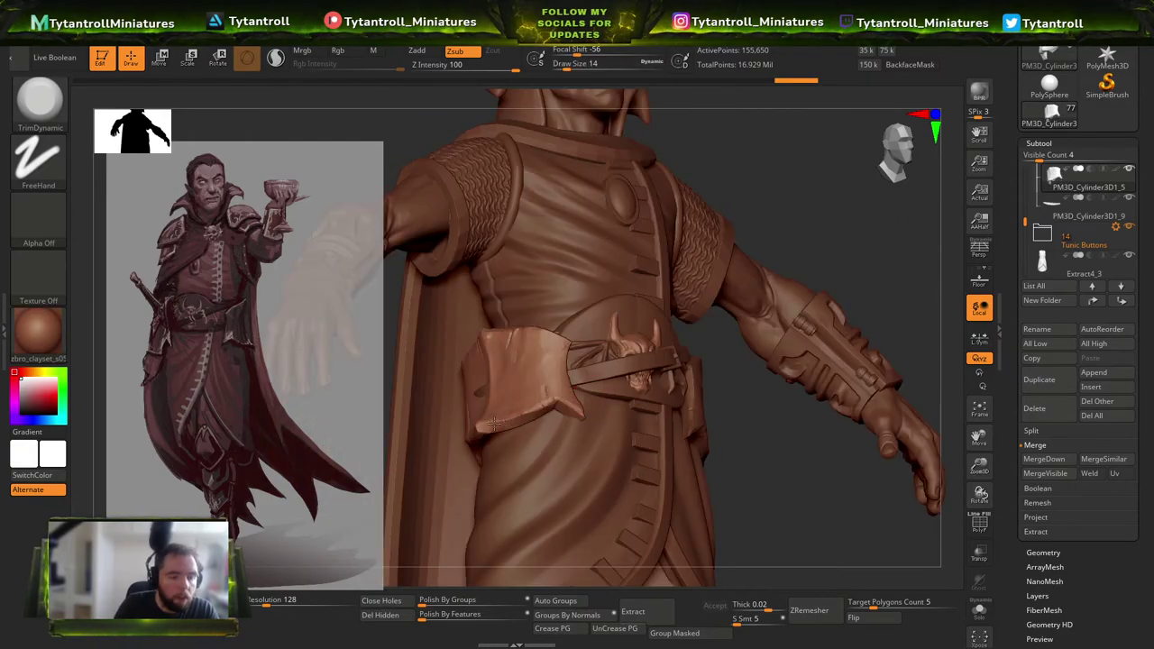
pyautogui.moveTo(581, 414); pyautogui.dragTo(577, 387)
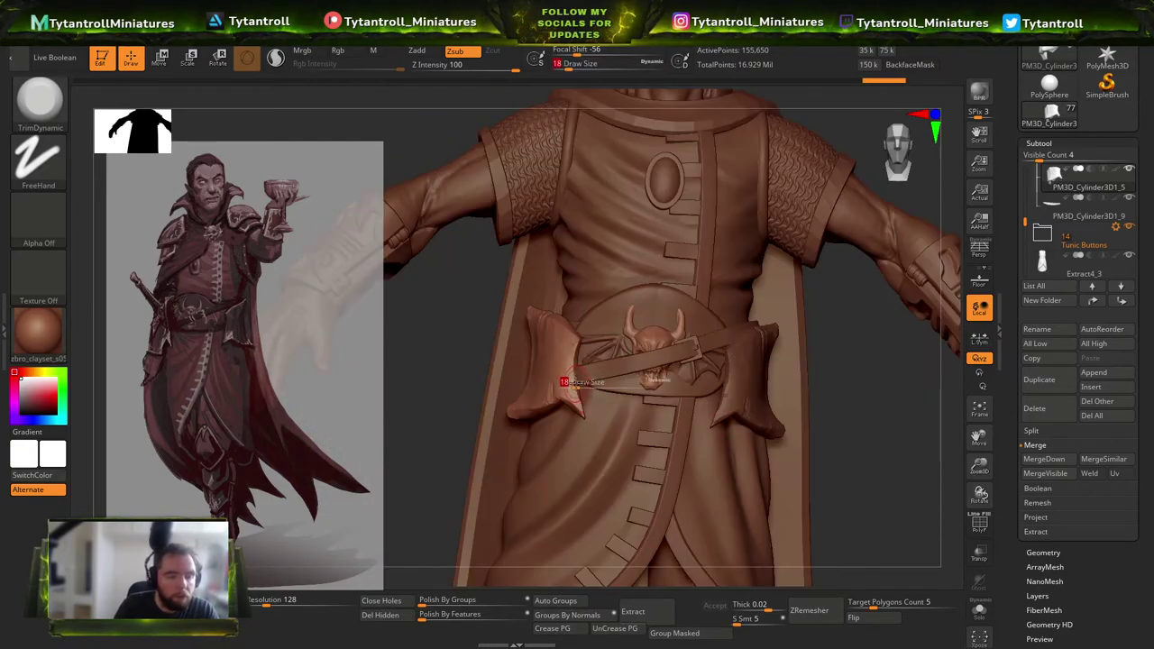
# Trim the mirrored plate's front edge beside the belt, reducing the TrimDynamic draw size from 18 to 7.
pyautogui.moveTo(424, 375); pyautogui.dragTo(559, 379)
pyautogui.press('[')
pyautogui.press('[')
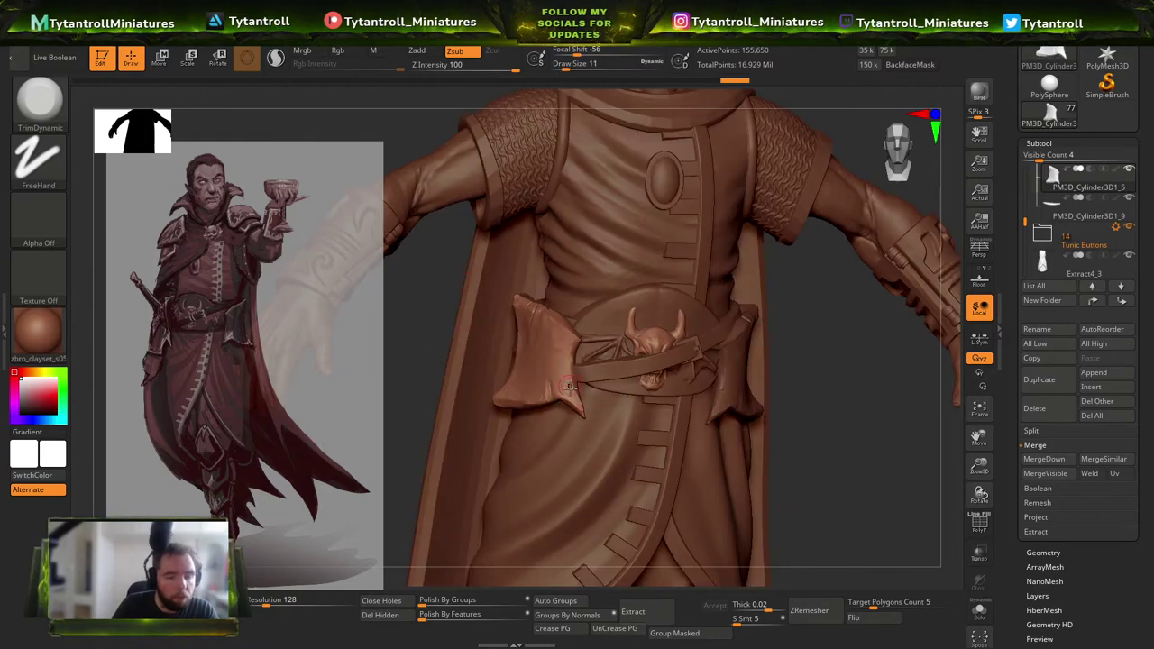
pyautogui.press('[')
pyautogui.press('[')
pyautogui.press('[')
pyautogui.press('[')
pyautogui.moveTo(649, 401); pyautogui.dragTo(570, 383, button='right')
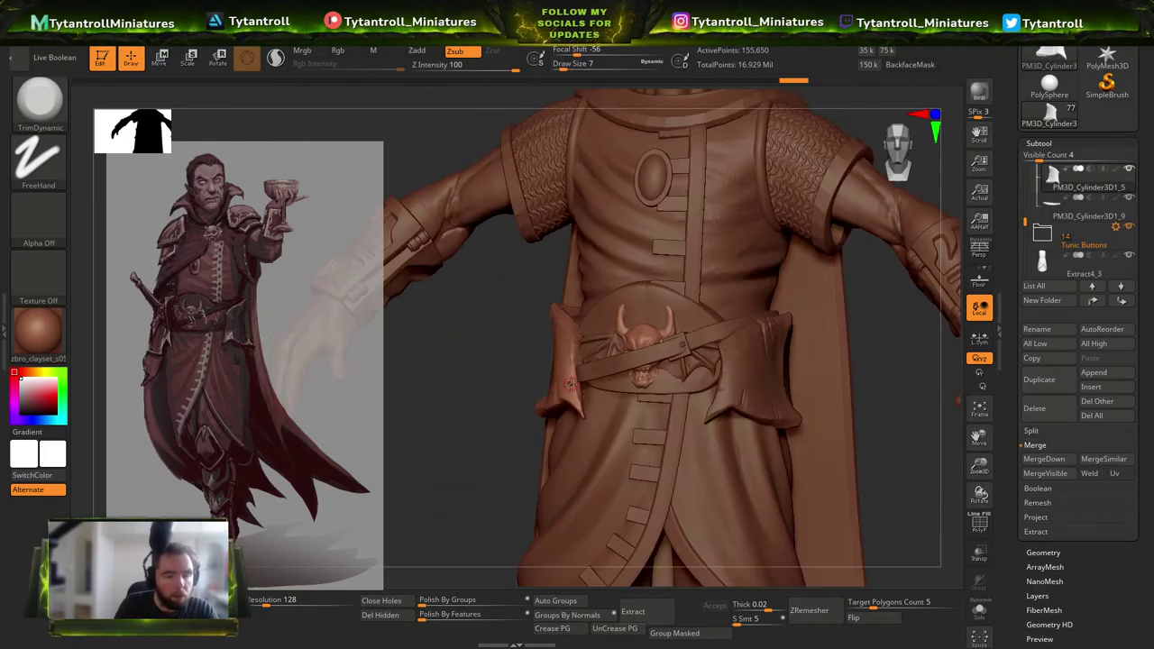
pyautogui.moveTo(628, 277); pyautogui.dragTo(578, 393, button='right')
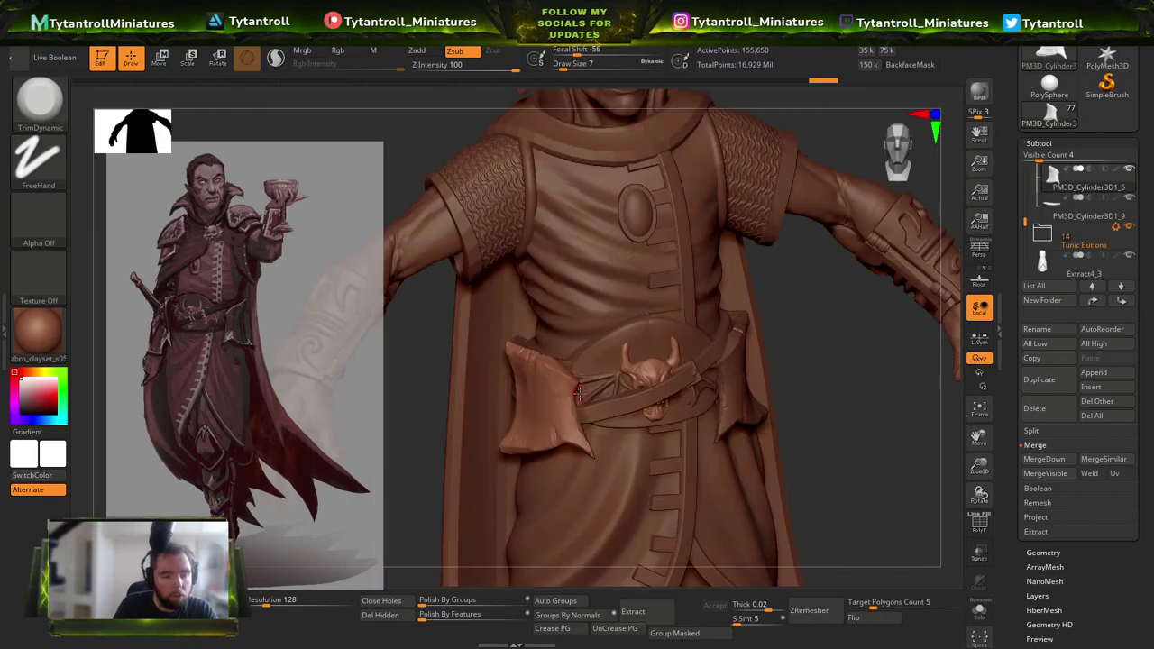
pyautogui.moveTo(802, 361); pyautogui.dragTo(754, 372, button='right')
pyautogui.moveTo(463, 483)
pyautogui.mouseDown(button='right')
pyautogui.moveTo(544, 468)
pyautogui.moveTo(559, 419)
pyautogui.mouseUp(button='right')
pyautogui.moveTo(610, 343); pyautogui.dragTo(441, 455, button='right')
# Trim the mirrored plate's rear face at draw size 13 and build up its surface with ClayTubes at draw size 18.
pyautogui.press('s')
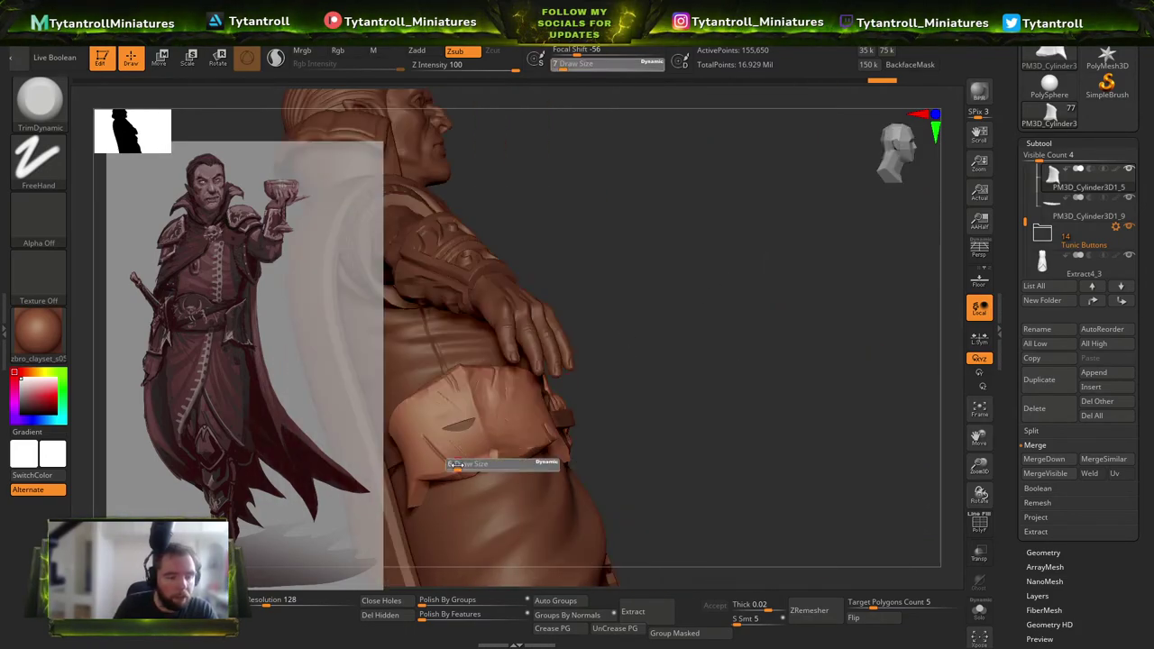
pyautogui.moveTo(430, 445); pyautogui.dragTo(408, 433)
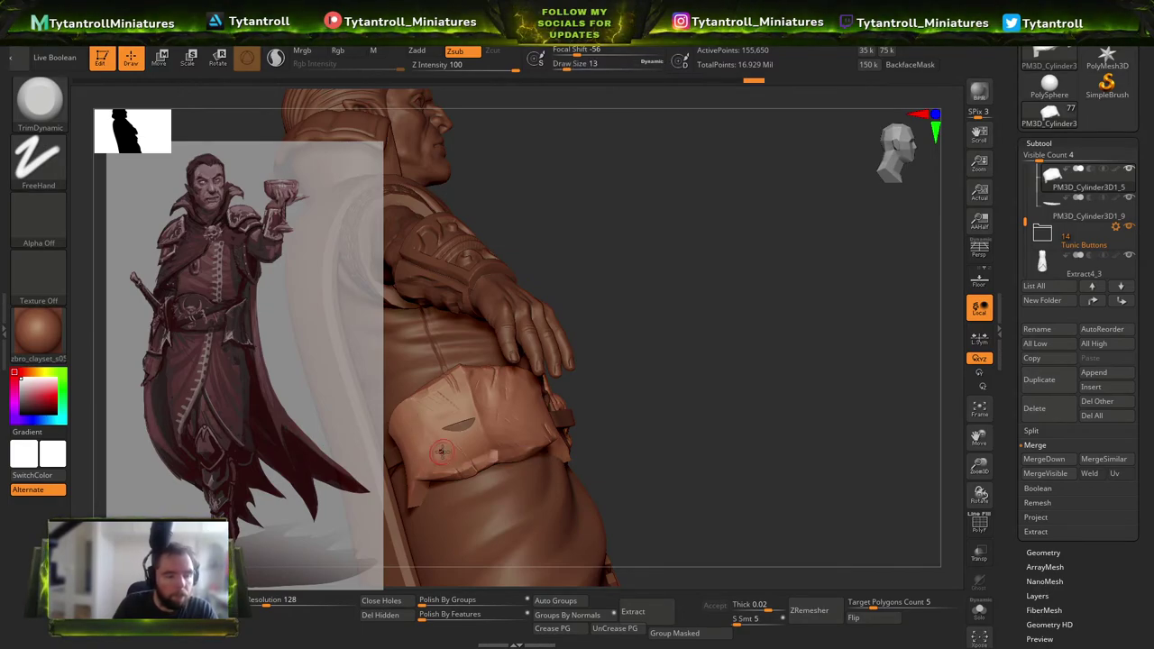
pyautogui.press('b')
pyautogui.press('c')
pyautogui.press('t')
pyautogui.moveTo(700, 304); pyautogui.dragTo(437, 419, button='right')
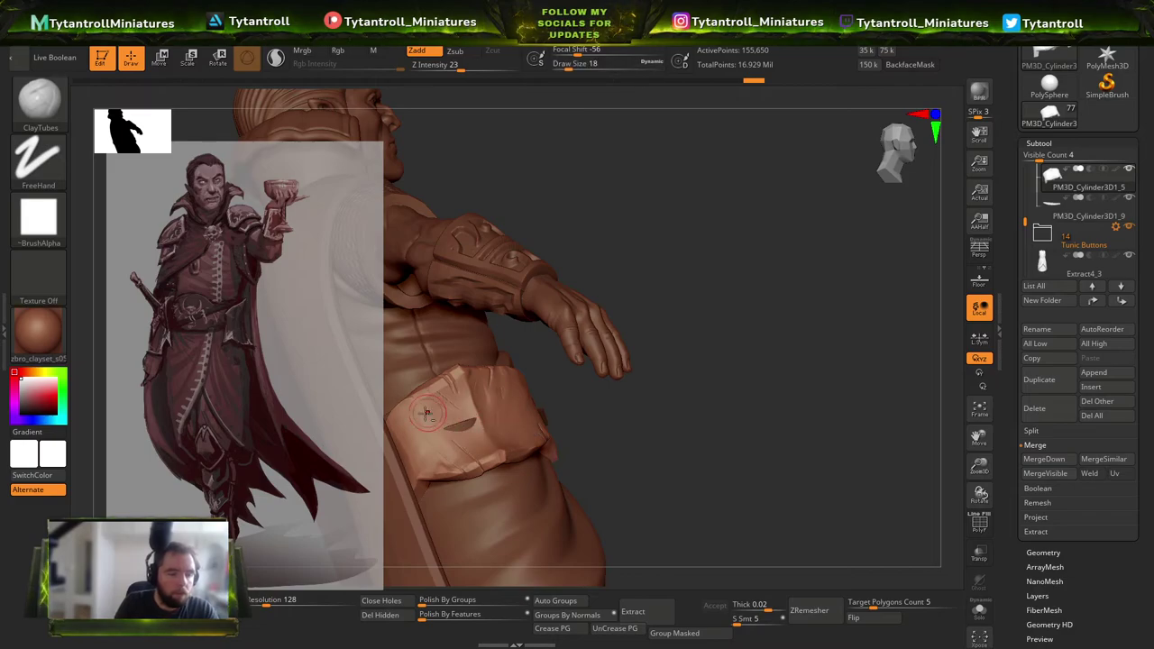
# Flatten the built-up rear face and side ridge of the mirrored plate with TrimDynamic at draw size 17.
pyautogui.press('b')
pyautogui.press('t')
pyautogui.press('d')
pyautogui.moveTo(419, 455)
pyautogui.mouseDown()
pyautogui.moveTo(420, 411)
pyautogui.moveTo(448, 380)
pyautogui.moveTo(434, 422)
pyautogui.mouseUp()
pyautogui.moveTo(612, 413); pyautogui.dragTo(605, 438, button='right')
pyautogui.moveTo(451, 405); pyautogui.dragTo(407, 465)
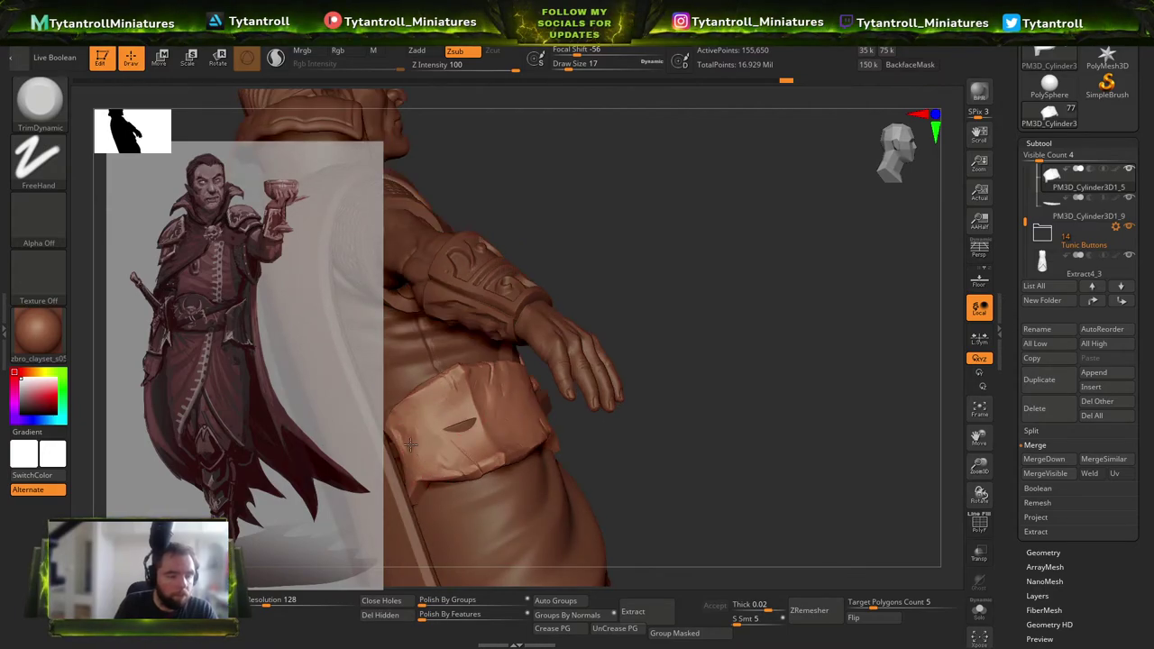
pyautogui.moveTo(628, 452); pyautogui.dragTo(584, 448, button='right')
pyautogui.moveTo(581, 441); pyautogui.dragTo(504, 428)
pyautogui.moveTo(631, 425); pyautogui.dragTo(553, 423, button='right')
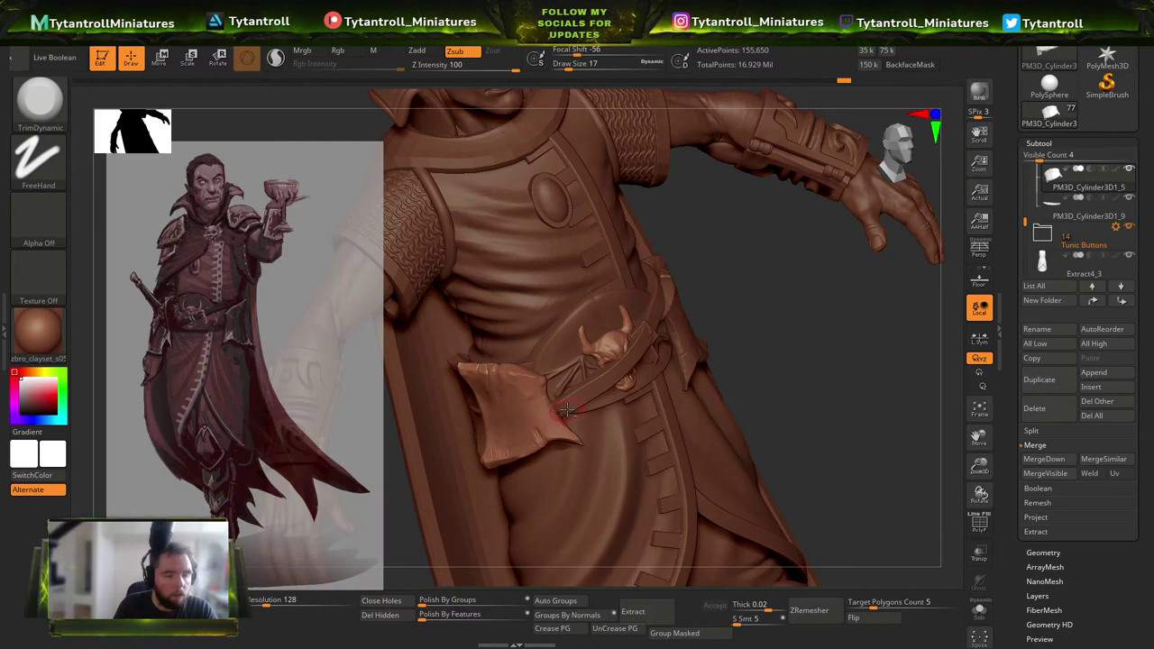
pyautogui.moveTo(707, 395); pyautogui.dragTo(658, 383, button='right')
# Select the belt strap crossing the horned skull and choose the DamStandard brush for it.
pyautogui.keyDown('alt'); pyautogui.click(631, 359); pyautogui.keyUp('alt')
pyautogui.moveTo(766, 270); pyautogui.dragTo(731, 258, button='right')
pyautogui.press('b')
pyautogui.press('d')
pyautogui.press('s')
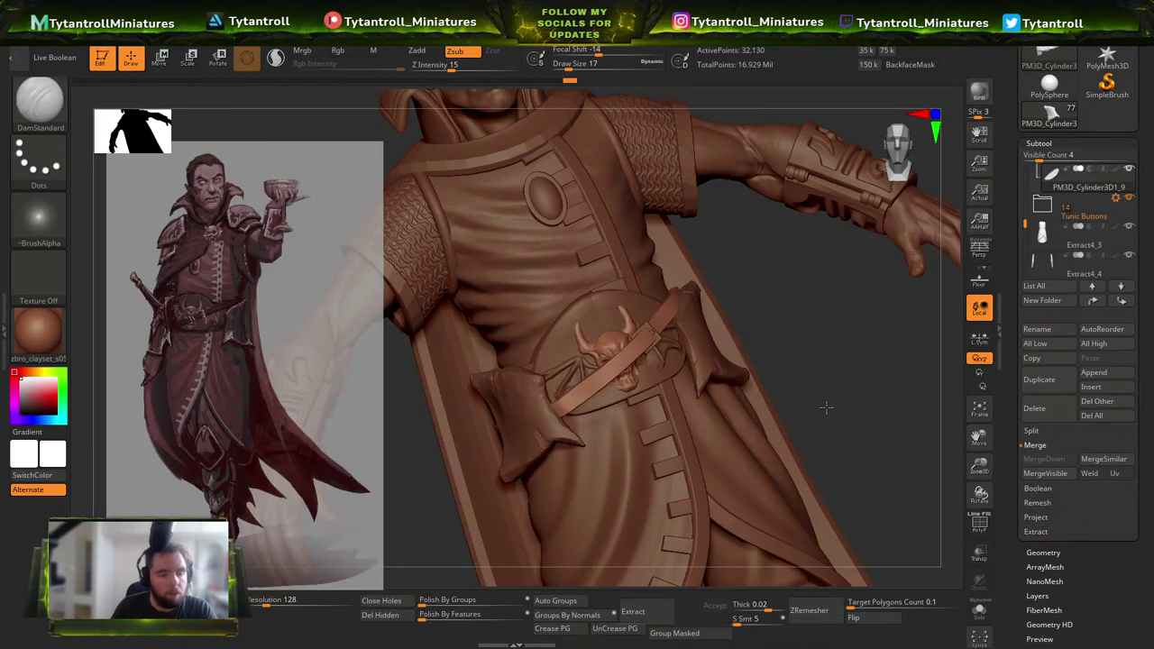
pyautogui.moveTo(827, 401); pyautogui.dragTo(804, 398, button='right')
pyautogui.hotkey('shift', 'd')
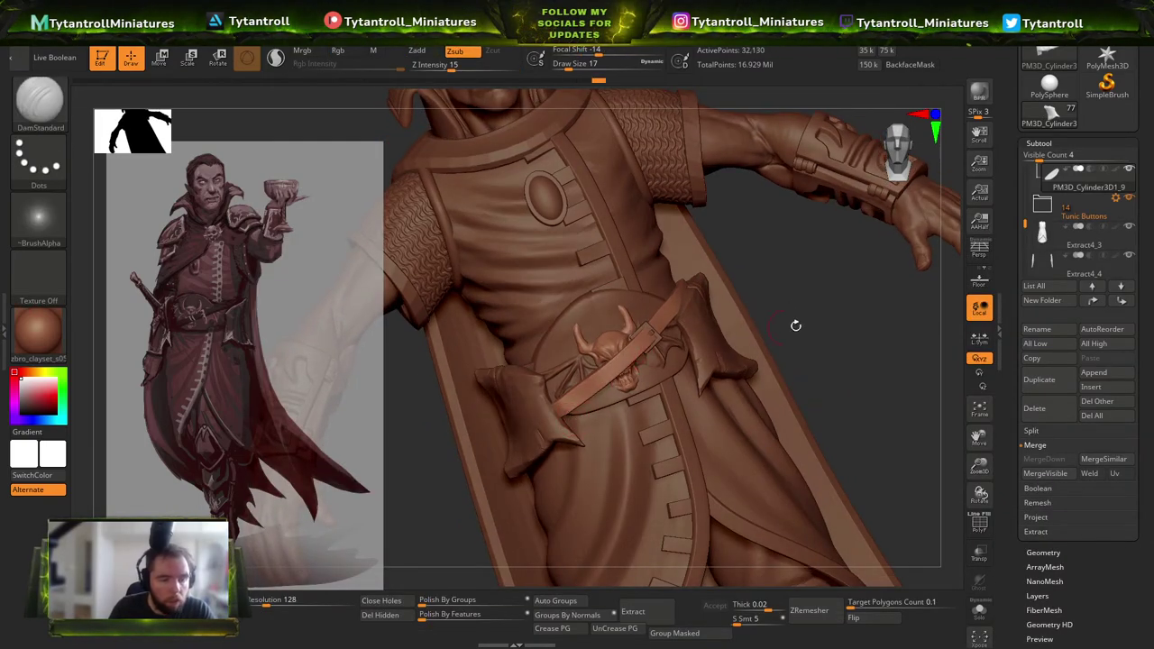
pyautogui.moveTo(847, 374); pyautogui.dragTo(898, 369)
pyautogui.moveTo(519, 401); pyautogui.dragTo(649, 424)
pyautogui.hotkey('shift', 'f')
pyautogui.hotkey('shift', 'f')
# Append a Cube3D, scale it down to a narrow upright bar and place it over the strap in front of the skull.
pyautogui.click(1112, 370)
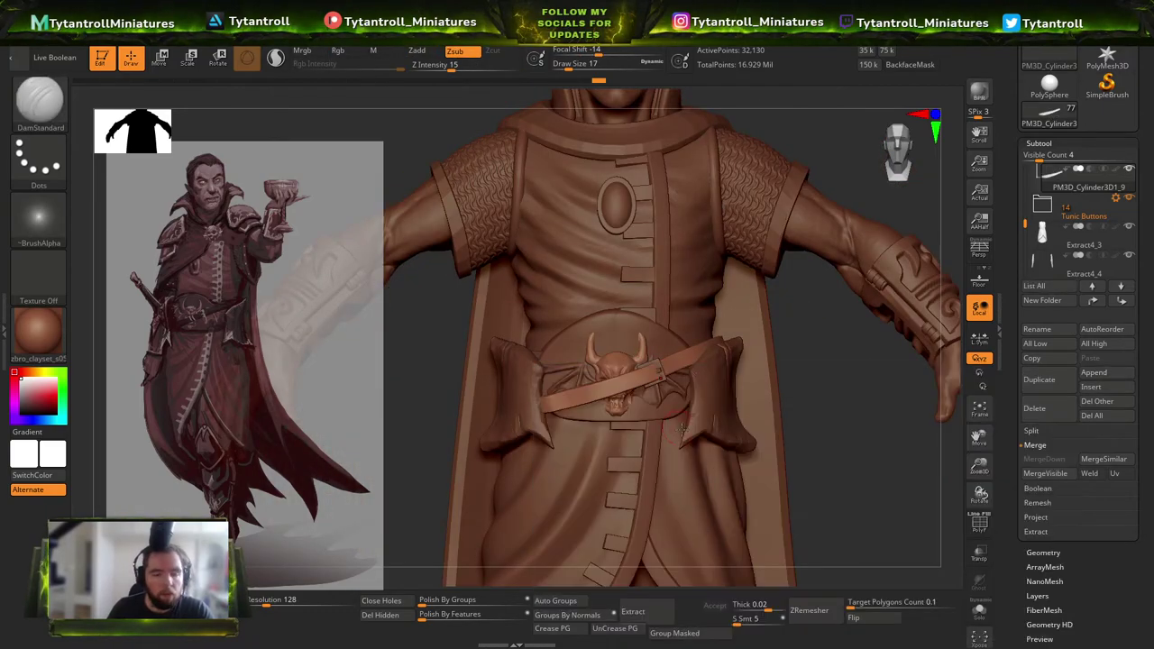
pyautogui.click(1102, 373)
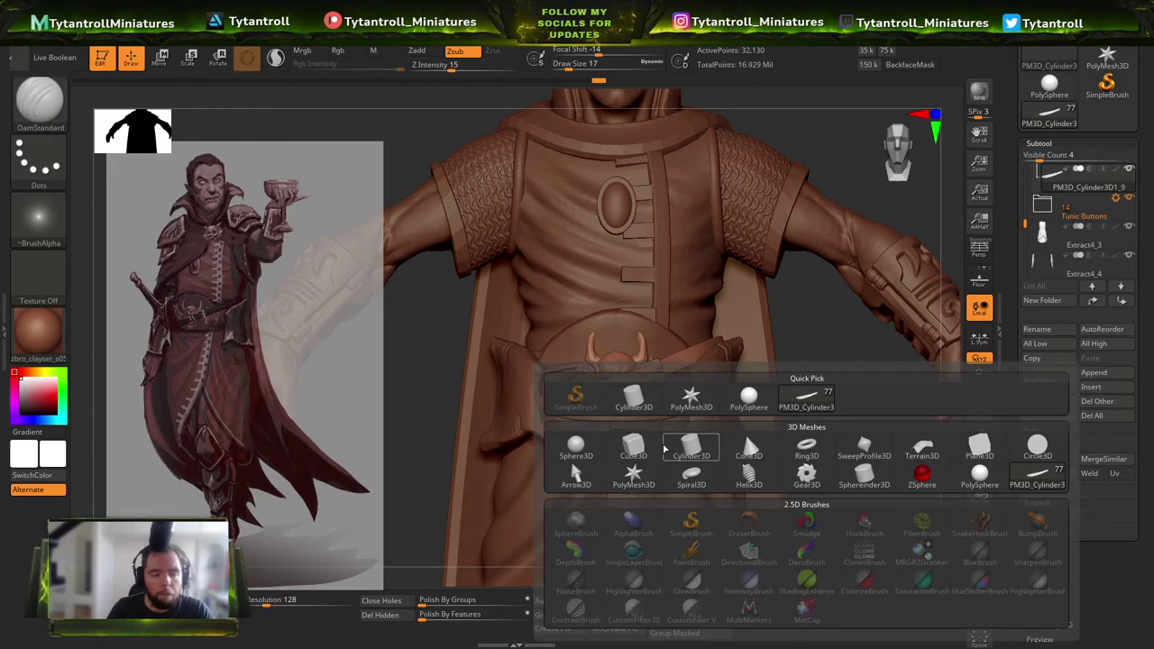
pyautogui.click(657, 448)
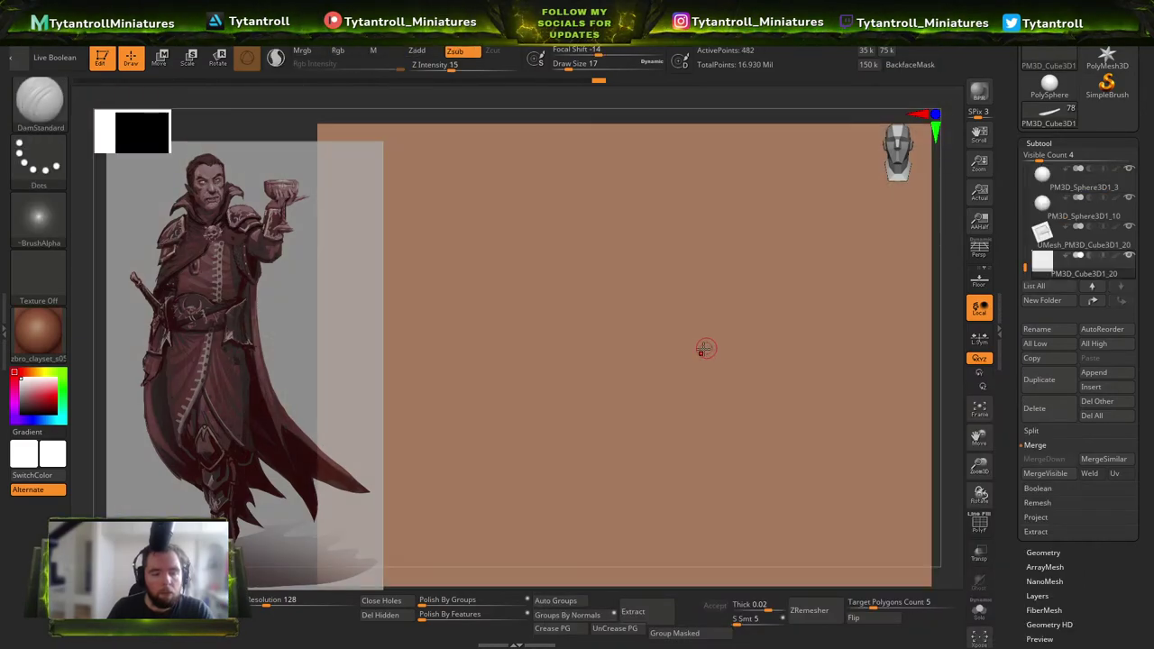
pyautogui.press('w')
pyautogui.moveTo(475, 442); pyautogui.dragTo(360, 444)
pyautogui.moveTo(839, 383); pyautogui.dragTo(668, 386, button='right')
pyautogui.moveTo(668, 386); pyautogui.dragTo(581, 316)
pyautogui.moveTo(581, 317); pyautogui.dragTo(685, 325, button='right')
pyautogui.moveTo(753, 354); pyautogui.dragTo(776, 333)
pyautogui.keyDown('shift'); pyautogui.moveTo(801, 320); pyautogui.dragTo(813, 371, button='right'); pyautogui.keyUp('shift')
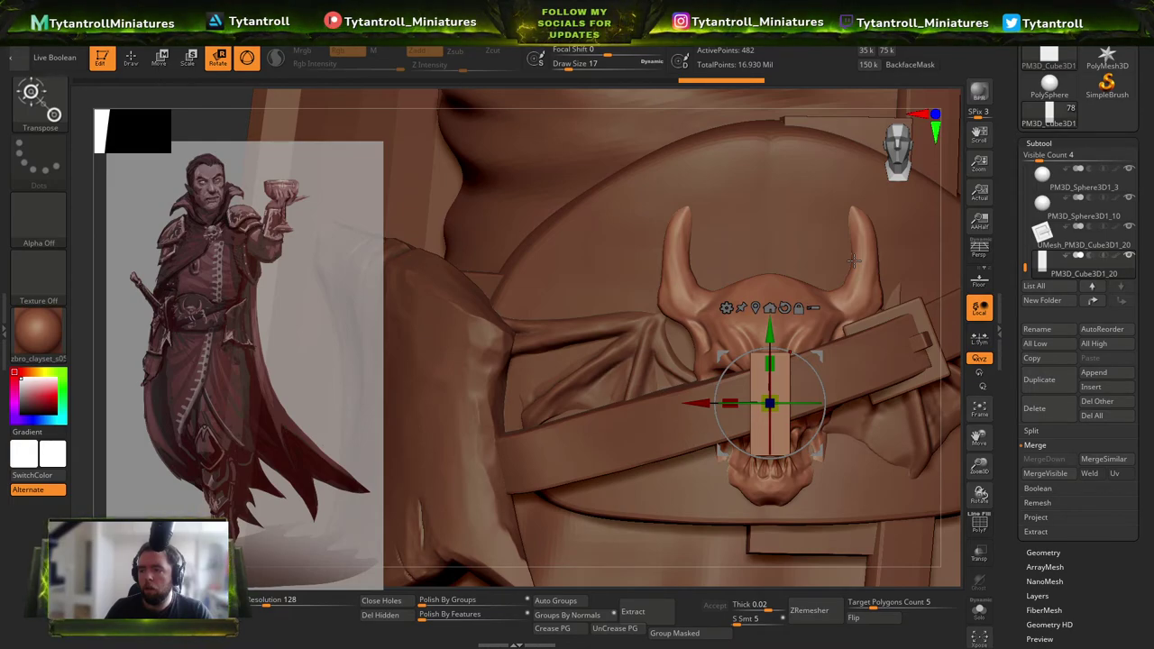
# Rotate the bar square to the slanted strap, shorten it and shift it so it wraps the strap as a loop.
pyautogui.moveTo(1072, 264)
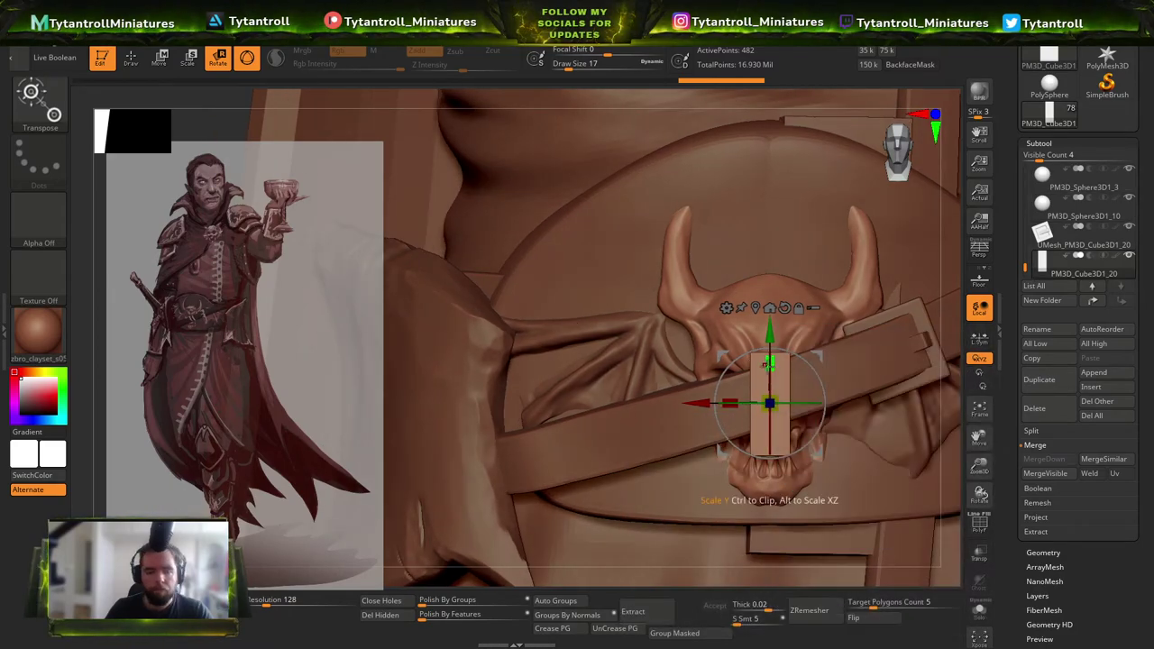
pyautogui.moveTo(804, 350); pyautogui.dragTo(784, 341)
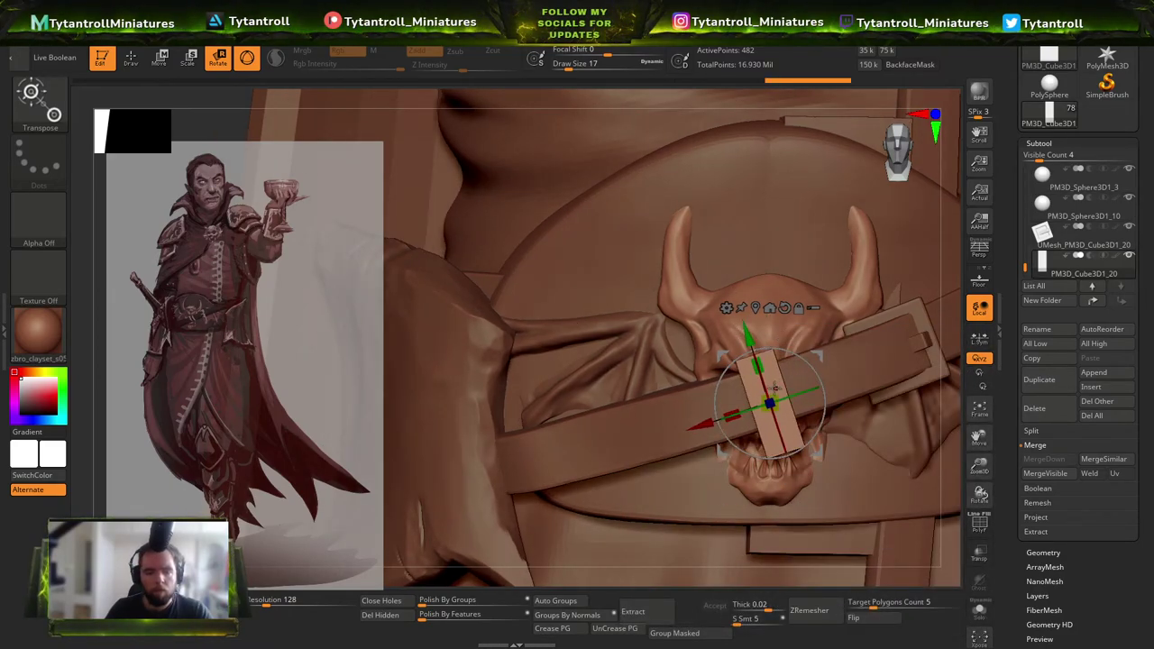
pyautogui.press('w')
pyautogui.moveTo(763, 394); pyautogui.dragTo(760, 391)
pyautogui.moveTo(817, 358); pyautogui.dragTo(800, 354)
pyautogui.press('q')
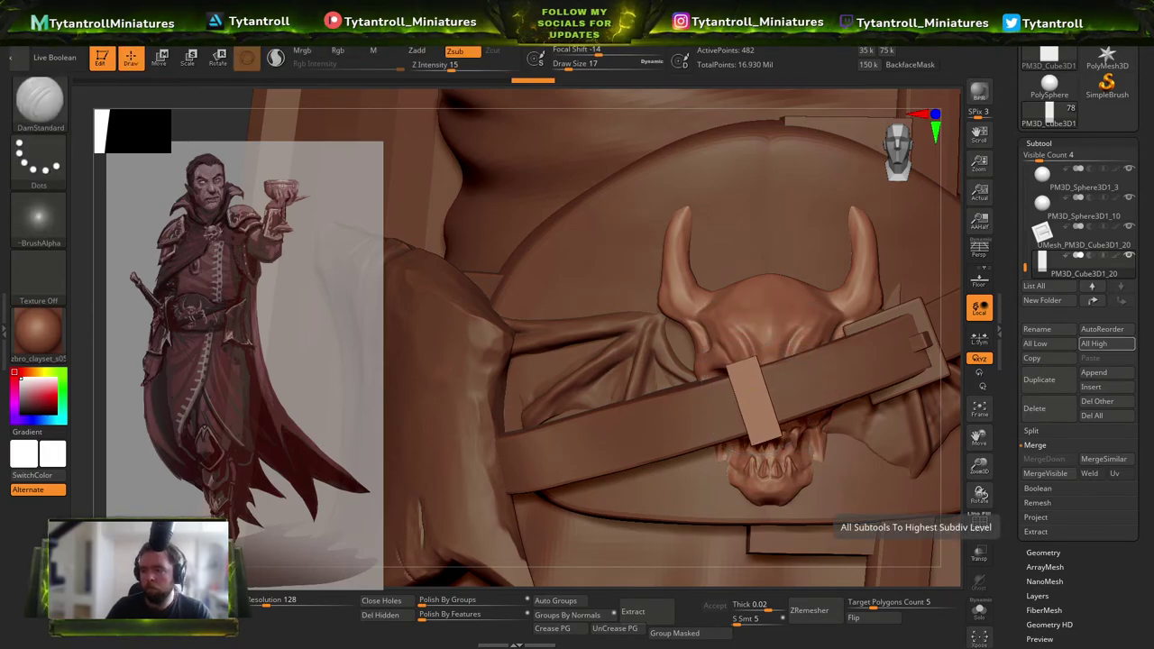
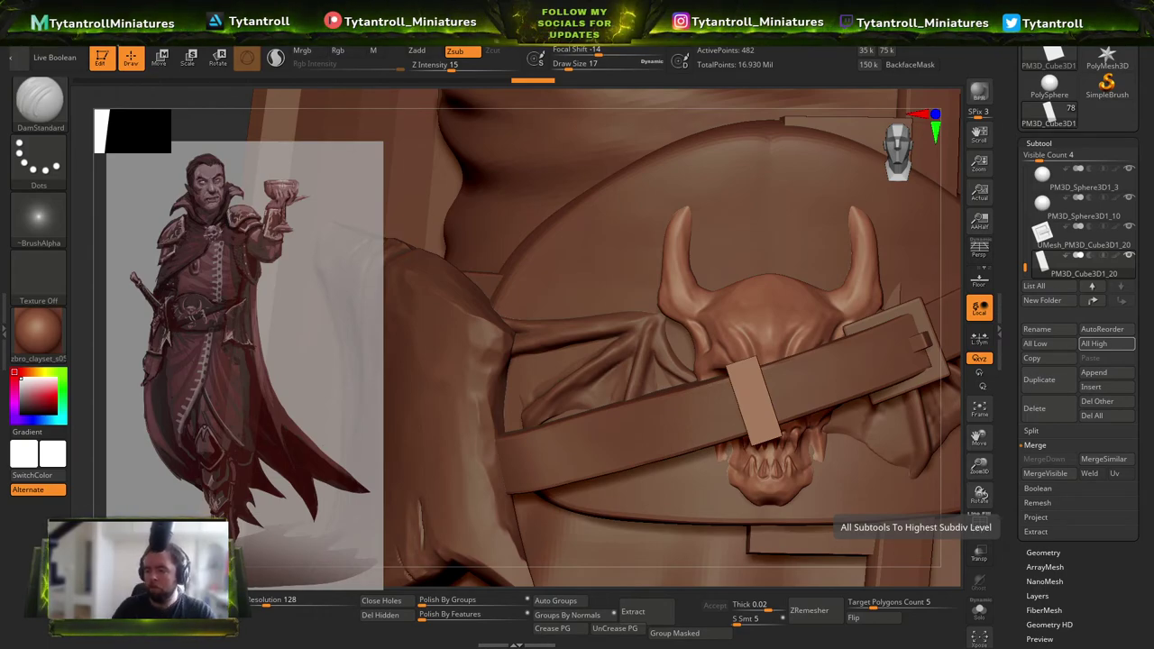
# Subdivide the strap loop once and adjust its depth so it sits around the front of the strap.
pyautogui.moveTo(438, 186); pyautogui.dragTo(775, 315)
pyautogui.hotkey('ctrl', 'd')
pyautogui.moveTo(676, 342); pyautogui.dragTo(813, 352)
pyautogui.press('w')
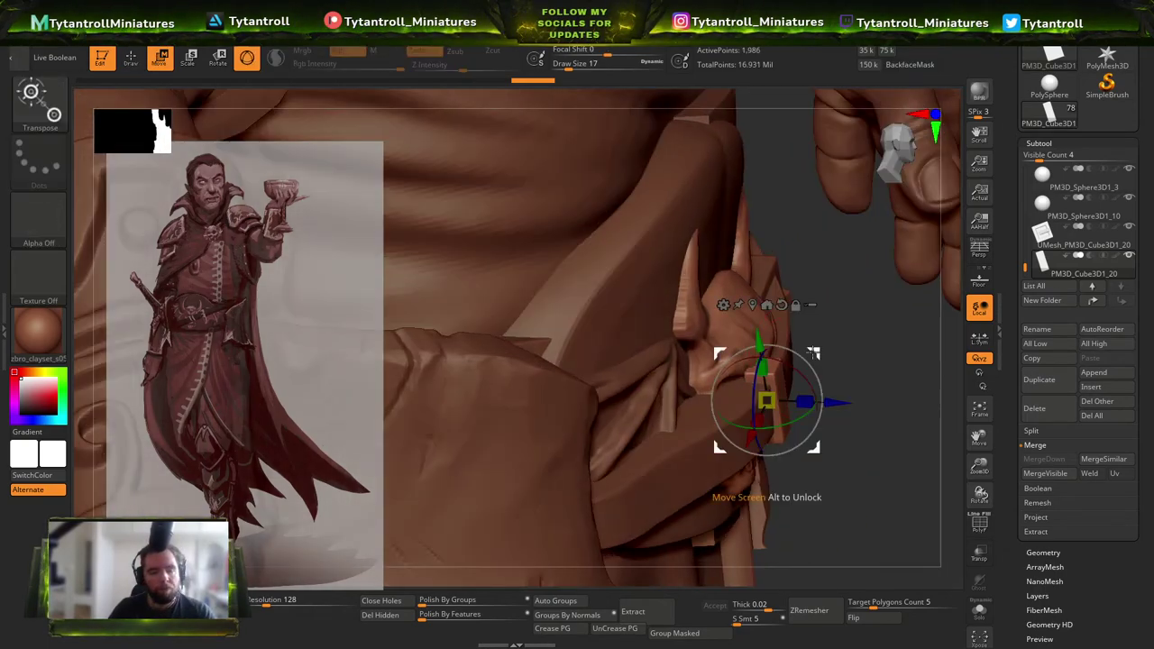
pyautogui.moveTo(813, 352); pyautogui.dragTo(857, 366, button='right')
pyautogui.moveTo(804, 402); pyautogui.dragTo(835, 403)
pyautogui.moveTo(837, 405); pyautogui.dragTo(816, 405)
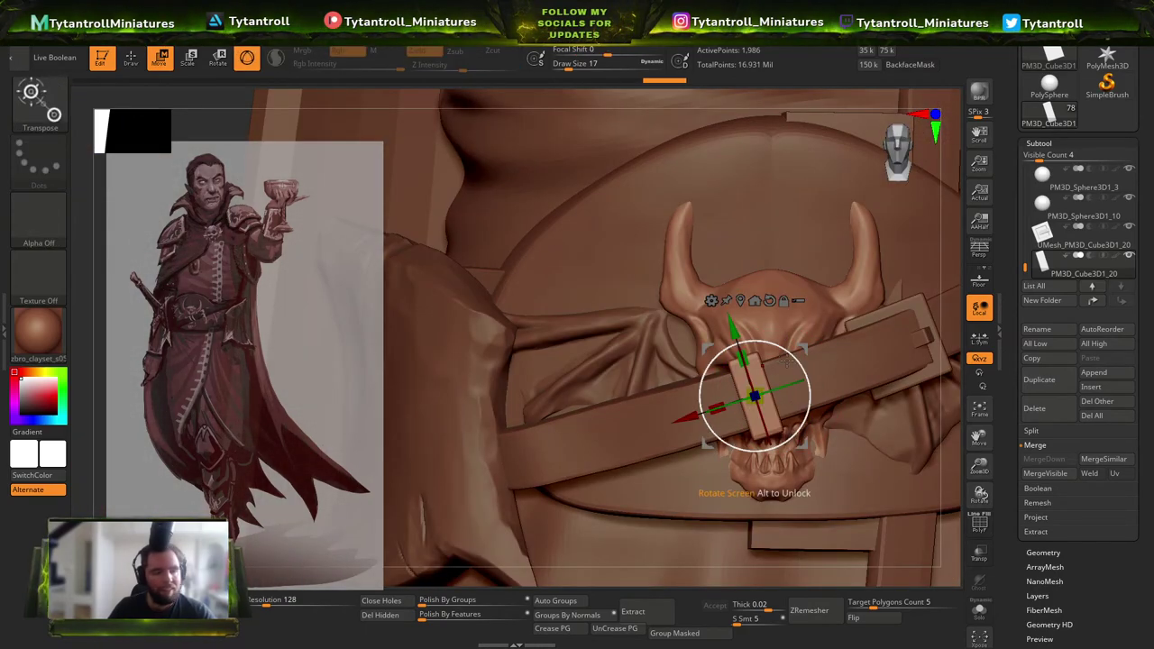
# Duplicate the loop, place the copy beside the first one on the strap and adjust its depth.
pyautogui.keyDown('alt'); pyautogui.moveTo(786, 361); pyautogui.dragTo(802, 343, button='right'); pyautogui.keyUp('alt')
pyautogui.hotkey('shift', 'f')
pyautogui.hotkey('shift', 'f')
pyautogui.moveTo(746, 313); pyautogui.dragTo(669, 331)
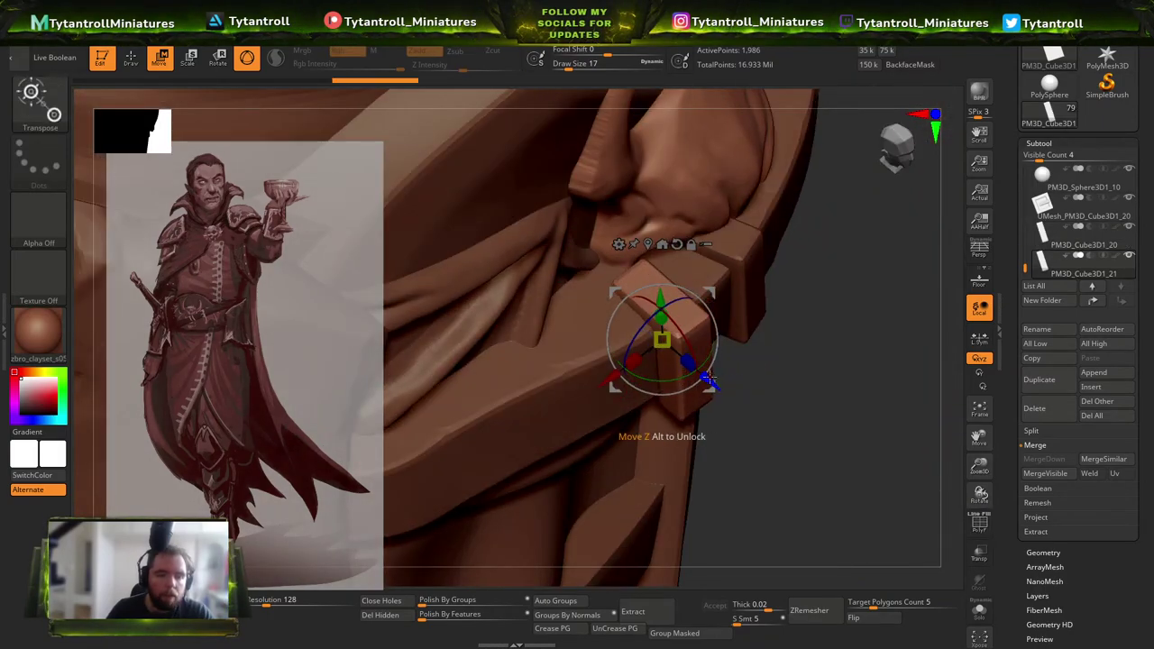
pyautogui.moveTo(690, 362)
pyautogui.mouseDown()
pyautogui.moveTo(712, 382)
pyautogui.moveTo(696, 371)
pyautogui.mouseUp()
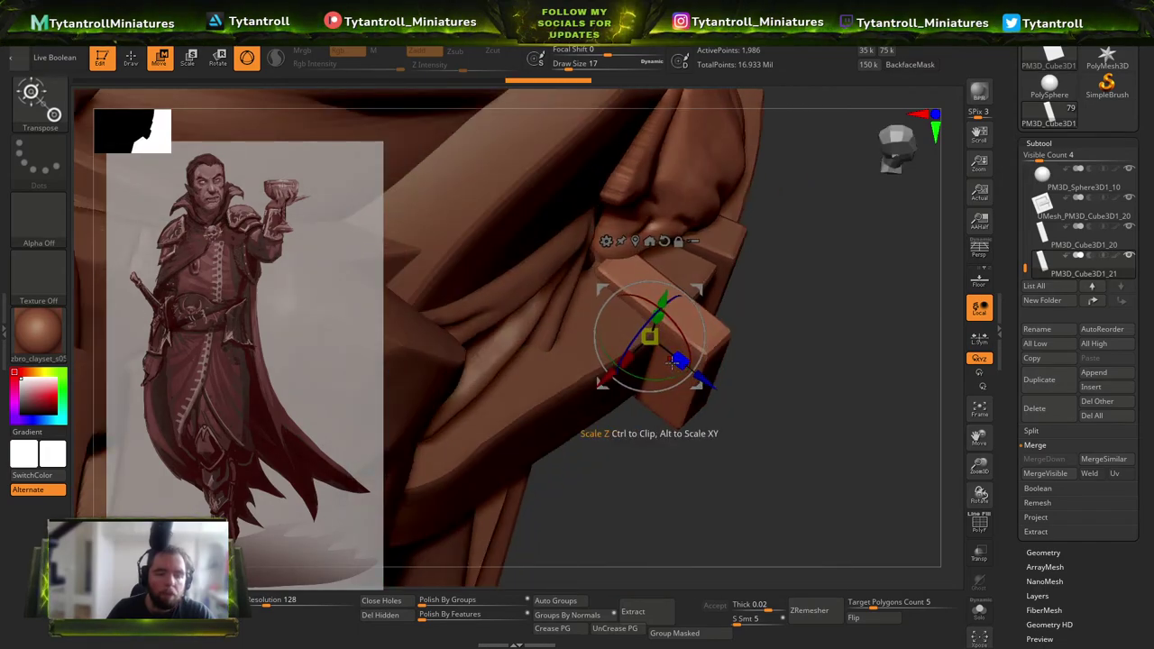
pyautogui.moveTo(700, 379); pyautogui.dragTo(702, 380)
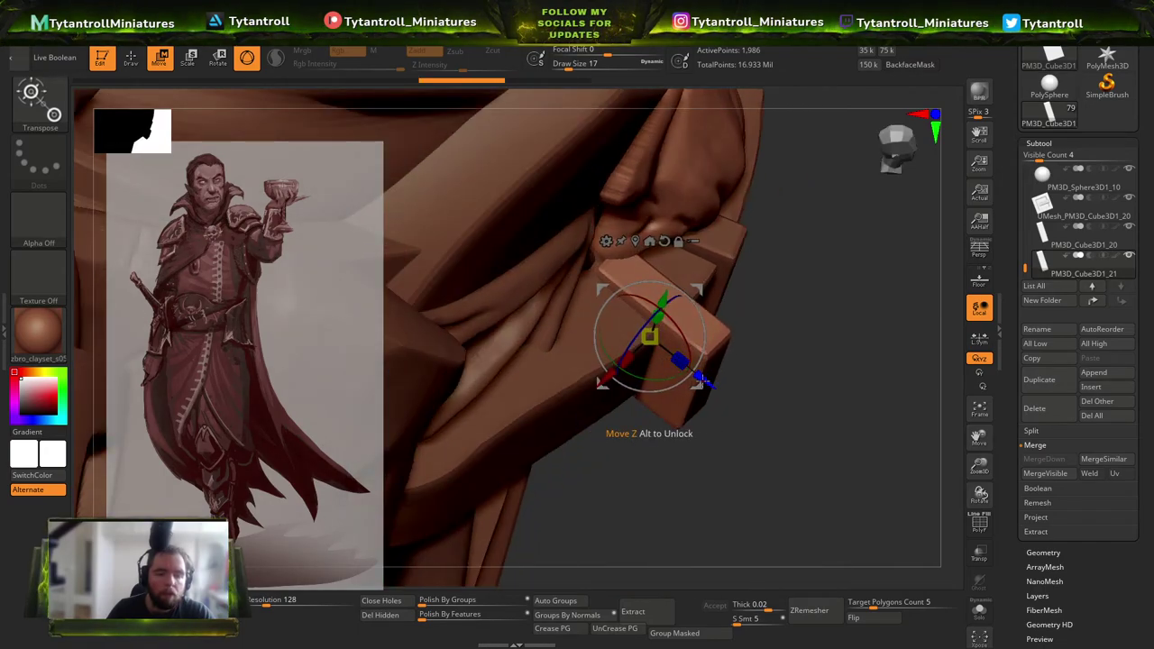
pyautogui.press('q')
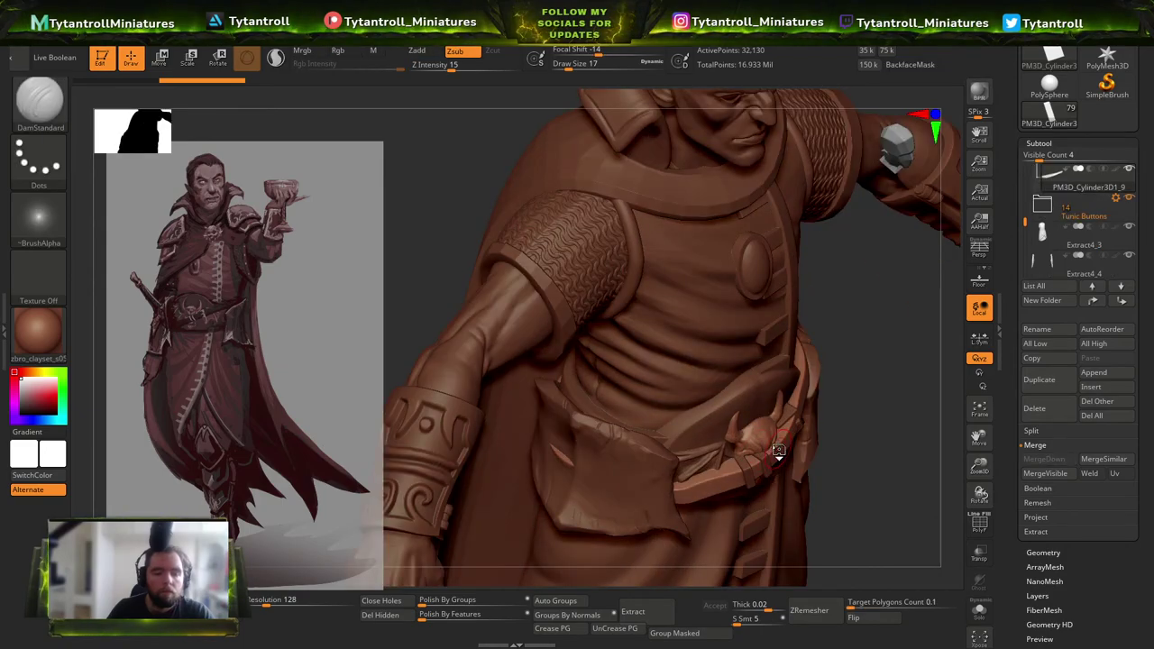
# Adjust the strap and its first loop with the SnakeHook brush at draw sizes 65 and 74.
pyautogui.press('b')
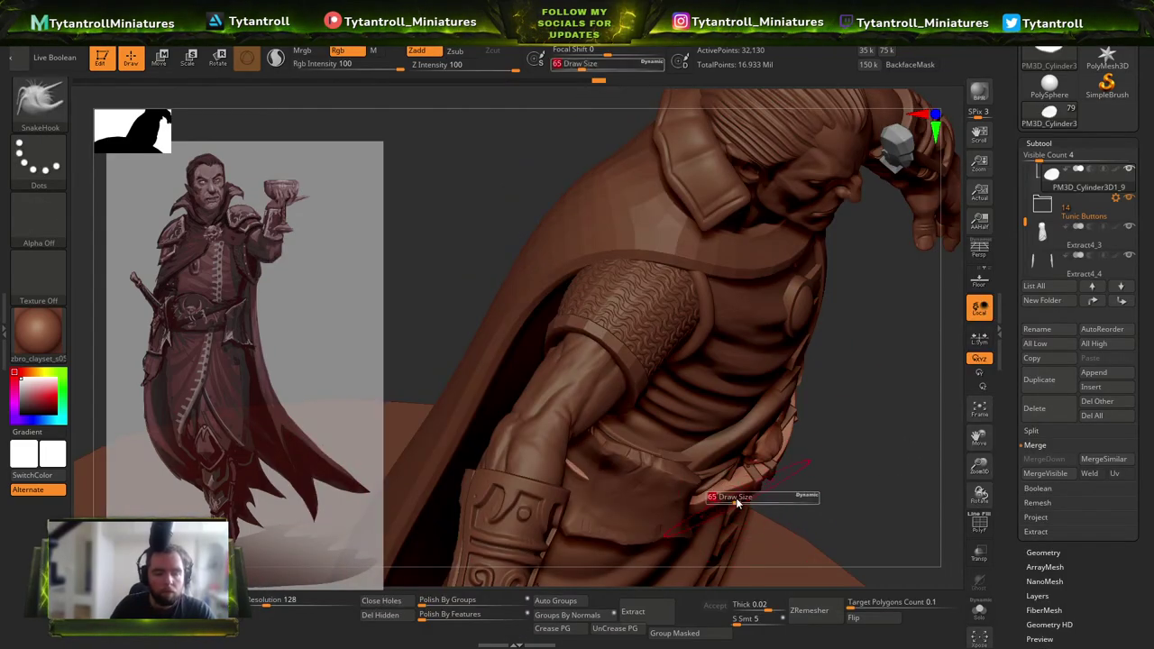
pyautogui.press('b')
pyautogui.press('s')
pyautogui.press('h')
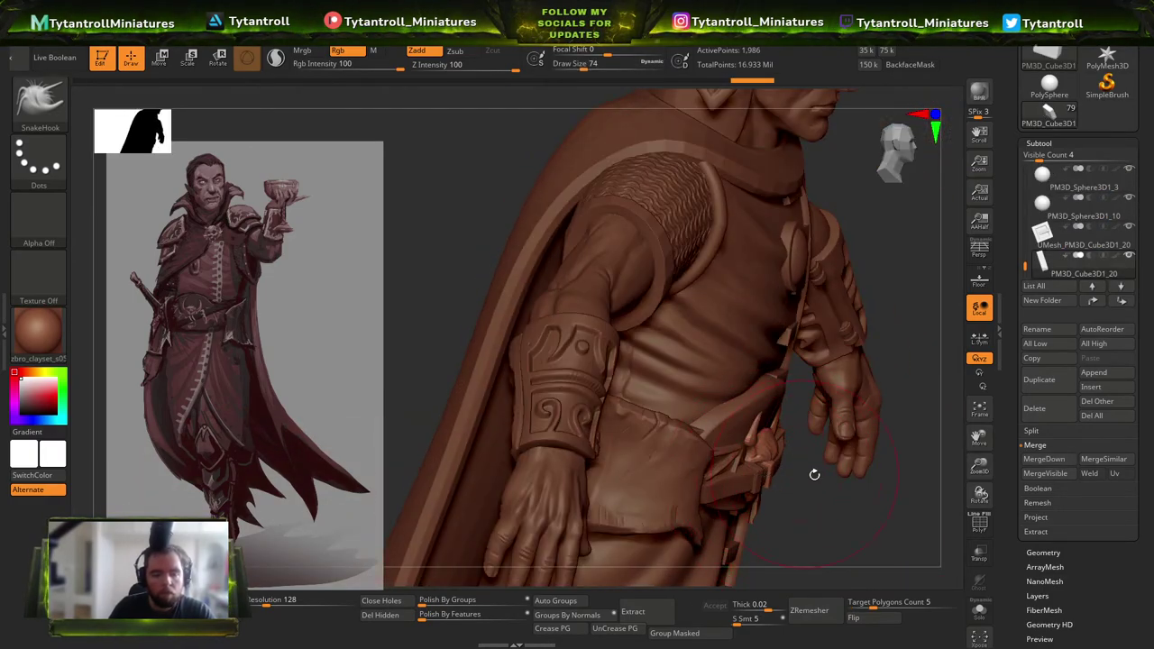
pyautogui.moveTo(805, 473); pyautogui.dragTo(751, 487)
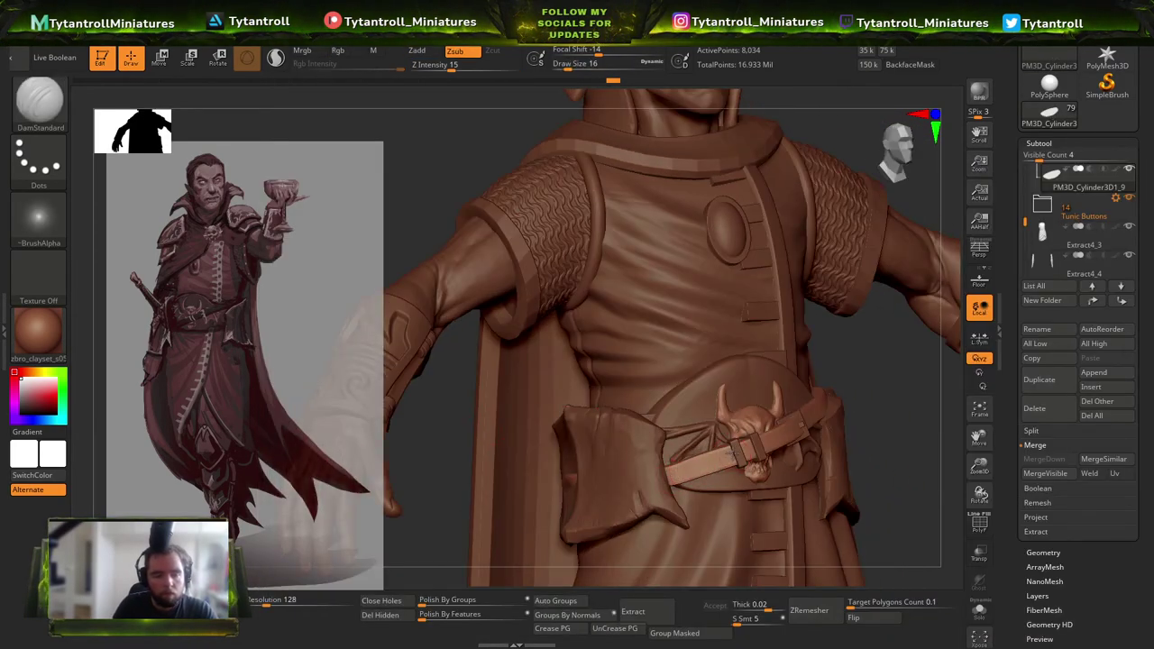
# Raise the strap's subdivision level and carve along its front with DamStandard at draw size 16.
pyautogui.hotkey('ctrl', 'd')
pyautogui.moveTo(966, 445); pyautogui.dragTo(893, 424)
pyautogui.moveTo(777, 453); pyautogui.dragTo(814, 418)
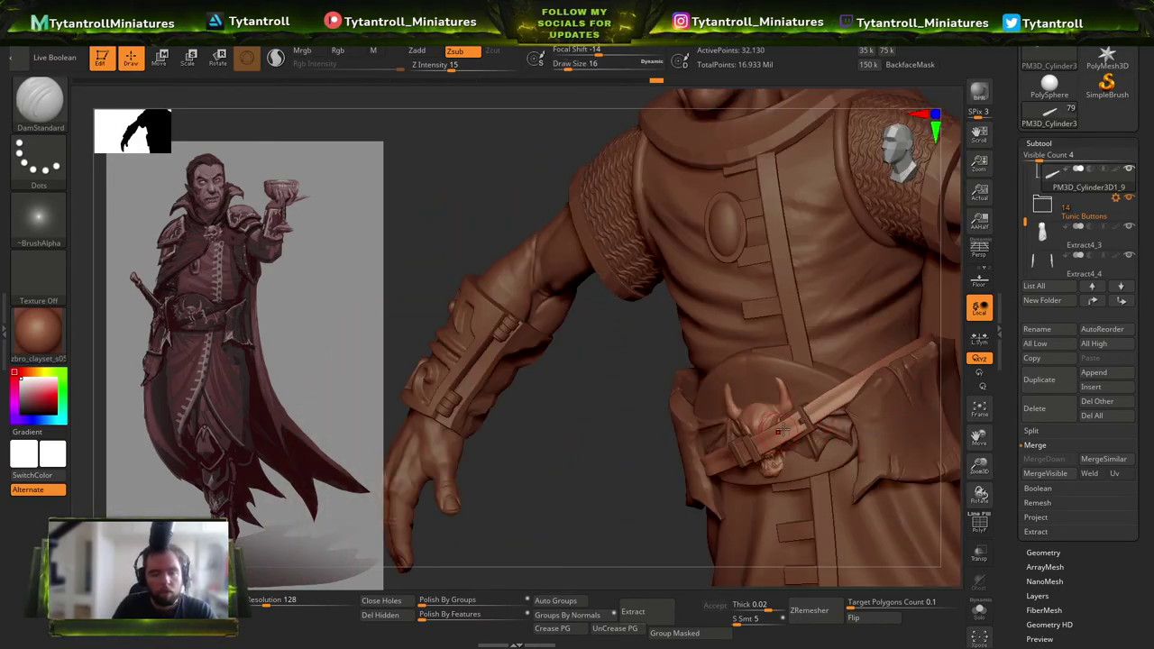
# Isolate the strap, score its outer face with Orb_Cracks at draw size 14, and show the whole figure again.
pyautogui.press('b')
pyautogui.press('o')
pyautogui.press('c')
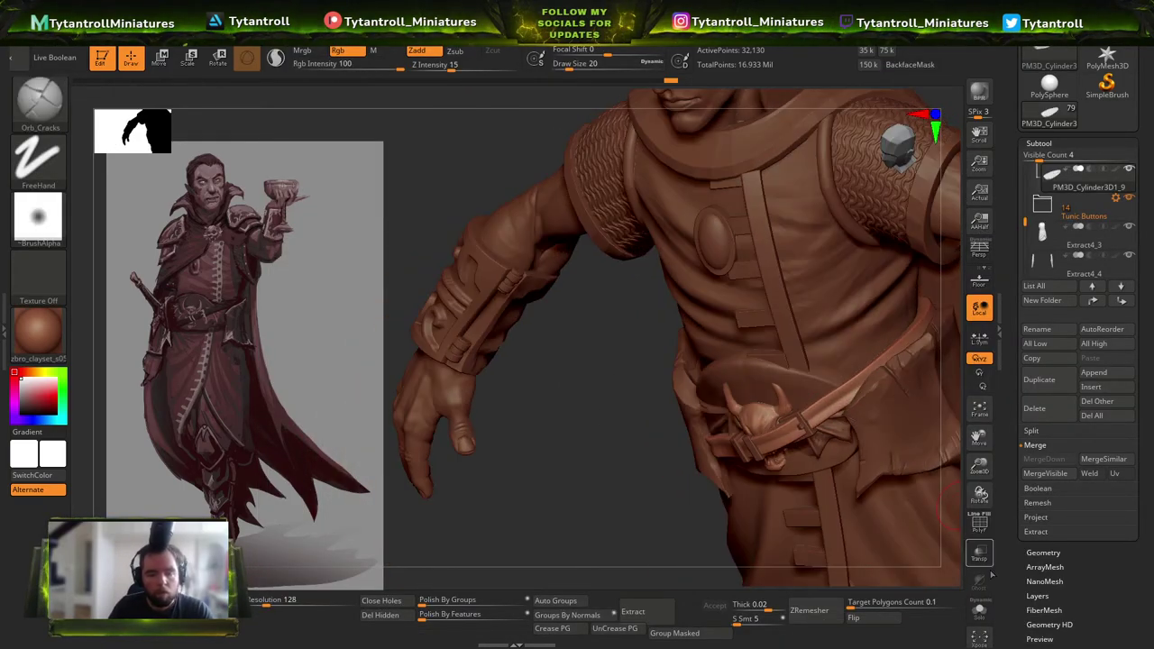
pyautogui.click(980, 611)
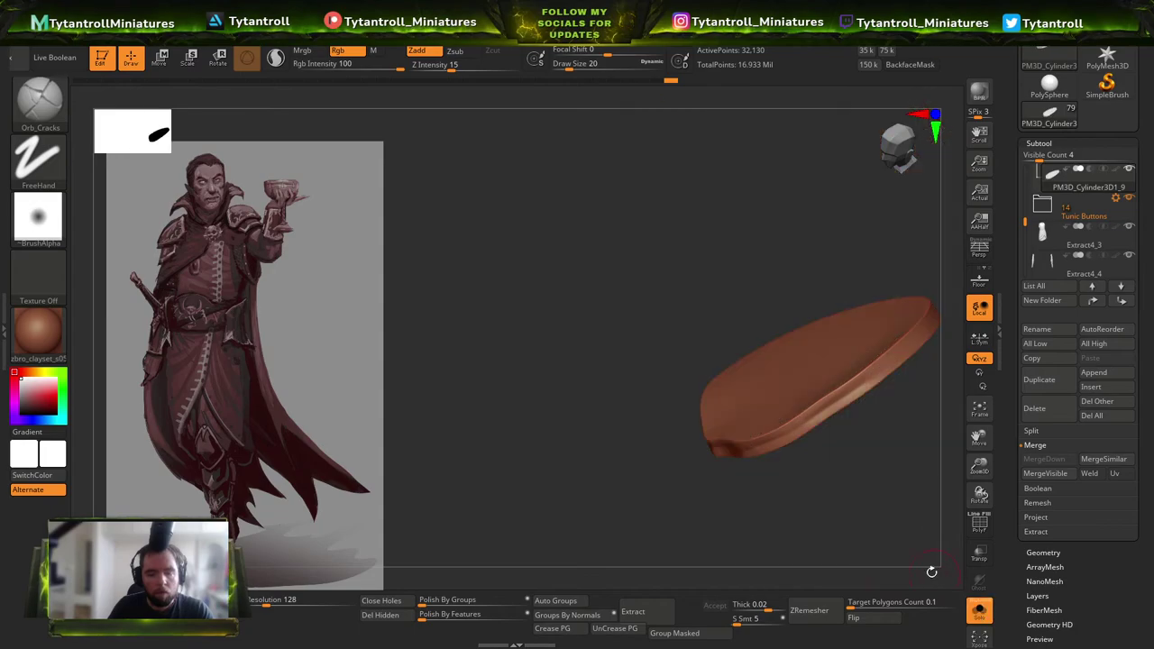
pyautogui.moveTo(690, 460); pyautogui.dragTo(680, 510)
pyautogui.moveTo(898, 380)
pyautogui.mouseDown()
pyautogui.moveTo(869, 357)
pyautogui.moveTo(836, 385)
pyautogui.moveTo(906, 314)
pyautogui.moveTo(855, 360)
pyautogui.mouseUp()
pyautogui.press('s')
pyautogui.moveTo(856, 468); pyautogui.dragTo(809, 411)
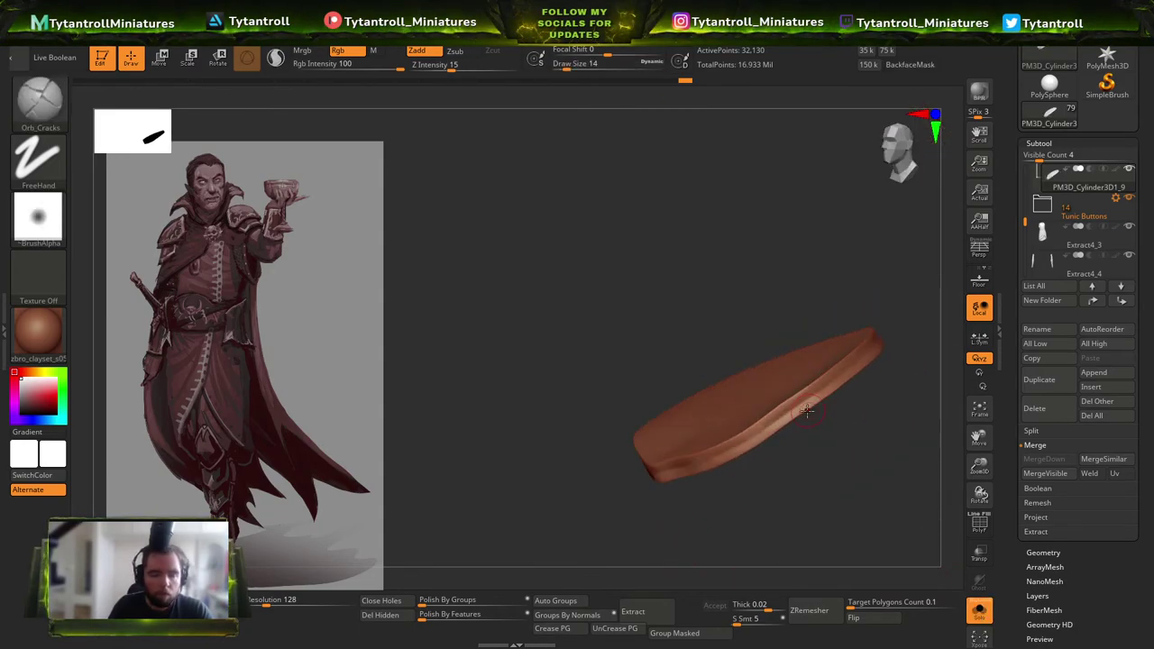
pyautogui.click(979, 612)
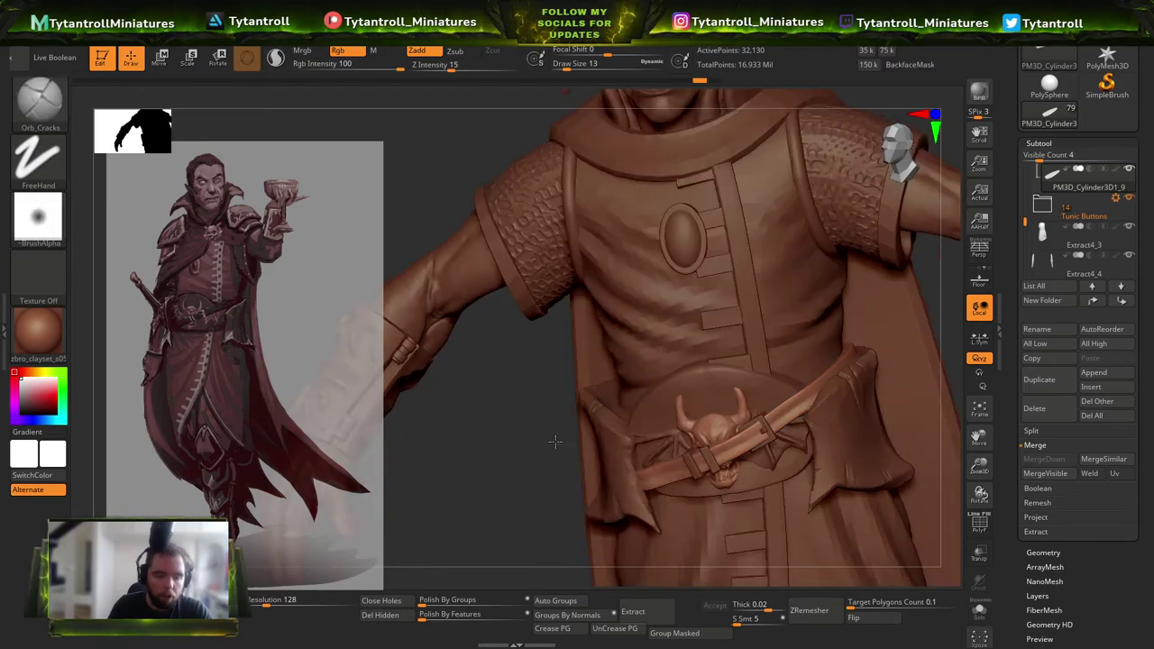
# Detail the strap's end beside the hip plate with fine Standard brush strokes, starting at draw size 4.
pyautogui.press('b')
pyautogui.press('t')
pyautogui.press('d')
pyautogui.moveTo(774, 414); pyautogui.dragTo(777, 396, button='right')
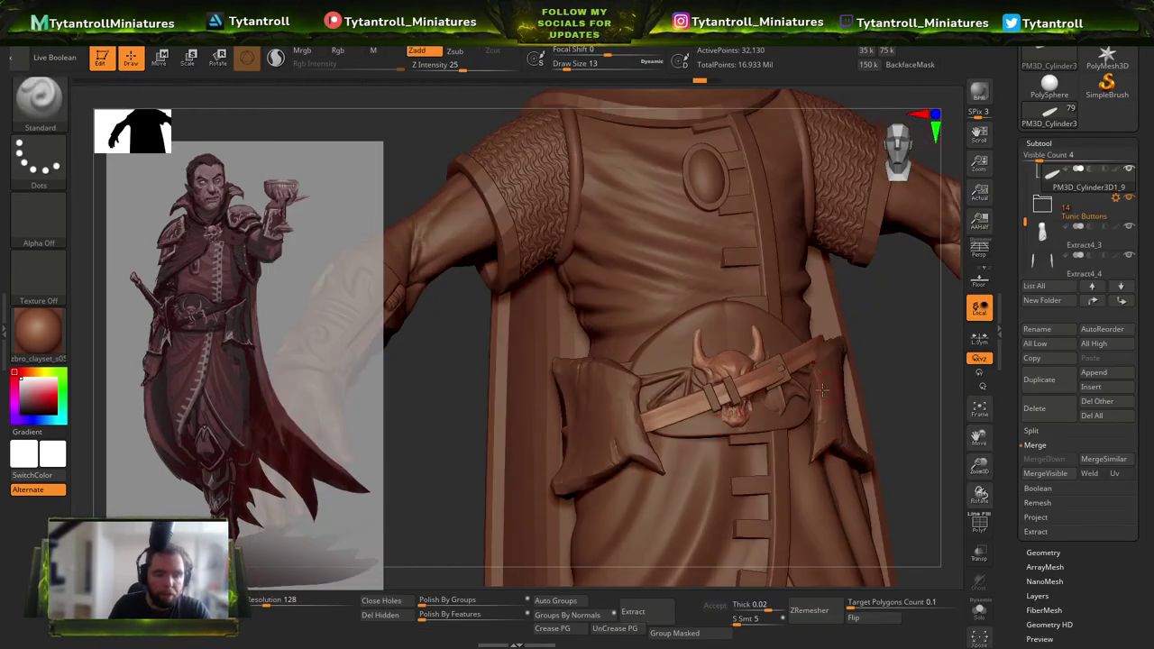
pyautogui.keyDown('alt'); pyautogui.click(631, 426); pyautogui.keyUp('alt')
pyautogui.keyDown('alt'); pyautogui.click(663, 418); pyautogui.keyUp('alt')
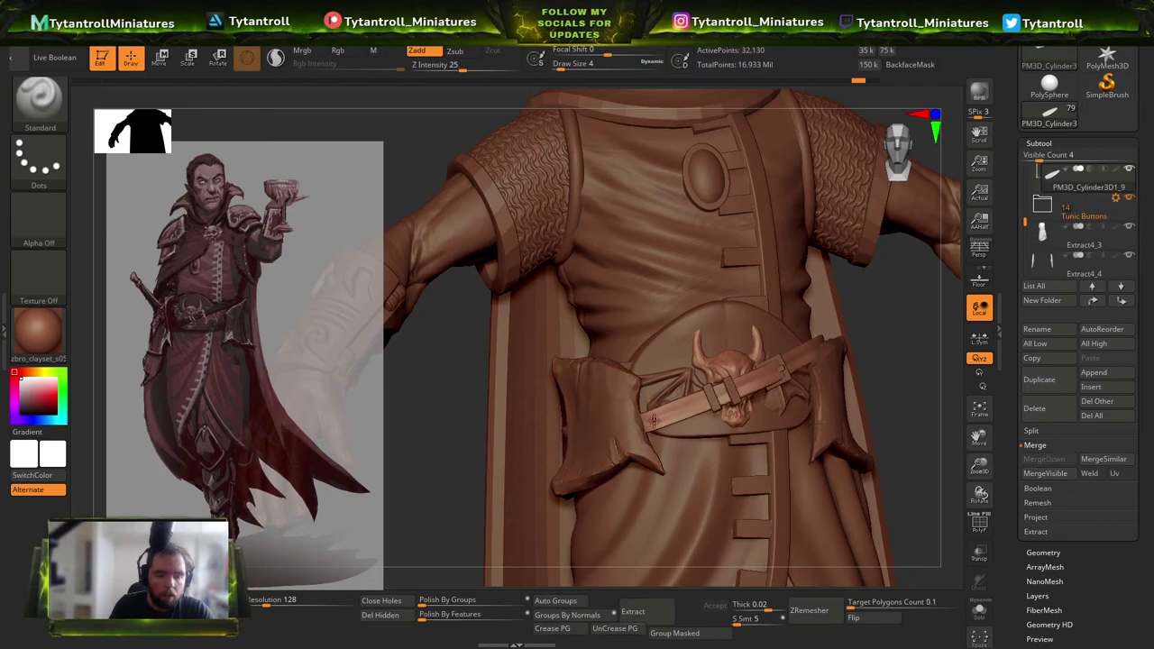
pyautogui.press('s')
pyautogui.moveTo(679, 415); pyautogui.dragTo(677, 415)
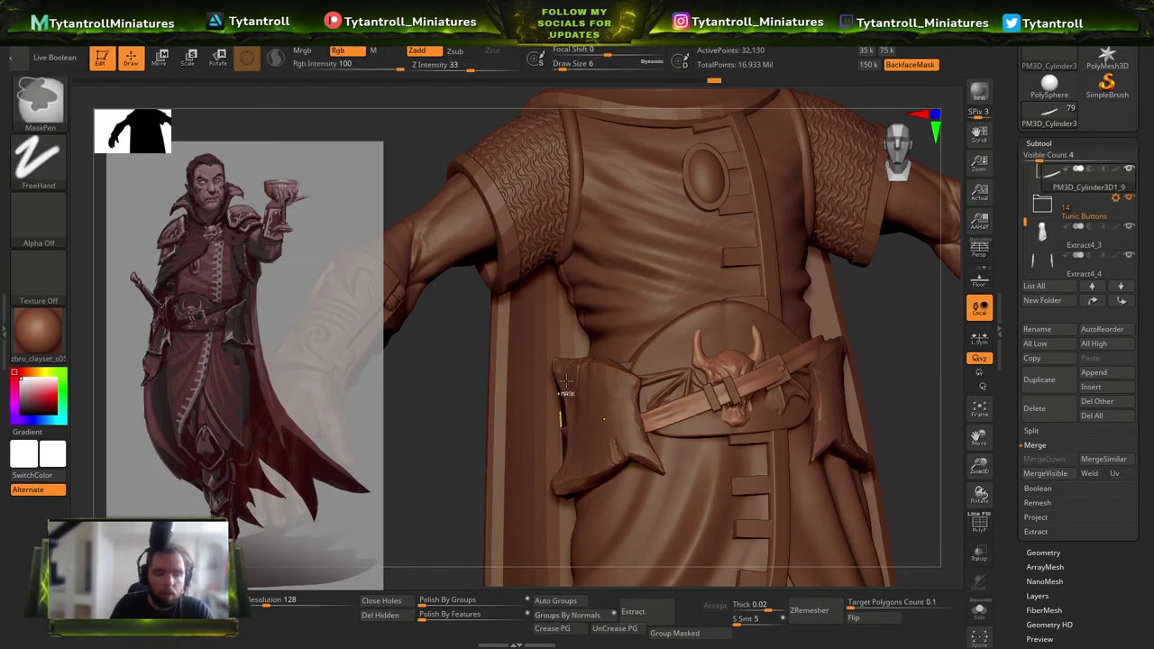
# Continue the lengthwise lines along the strap with the Standard brush at intensity 21, changing draw size from 7 to 2.
pyautogui.moveTo(451, 408); pyautogui.dragTo(677, 441, button='right')
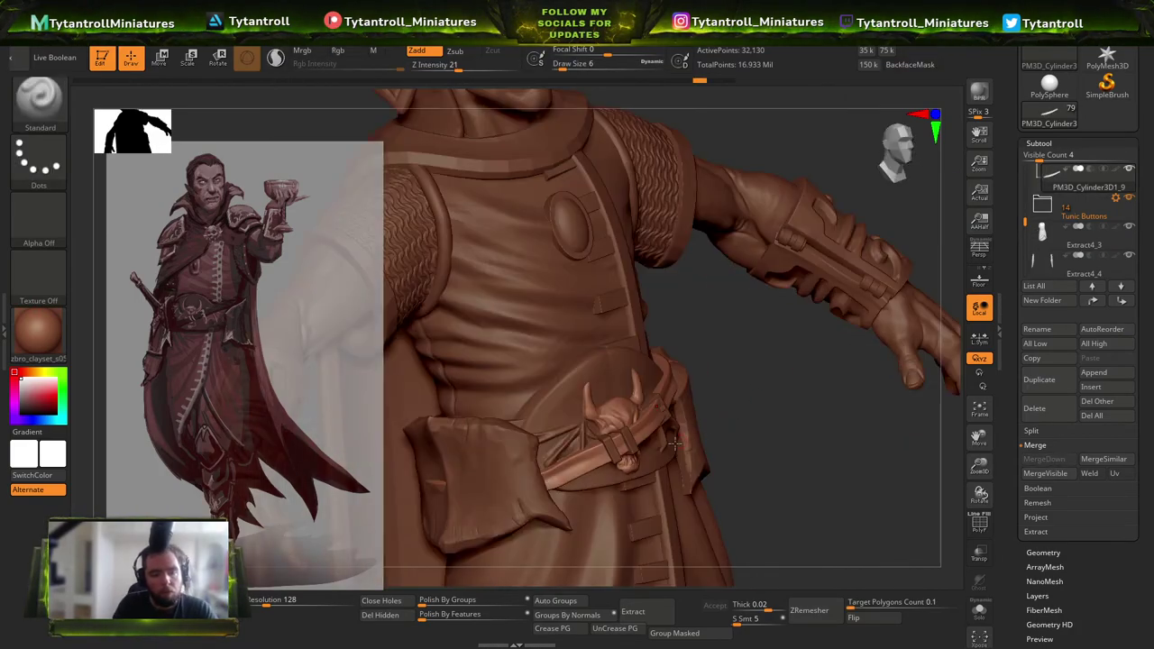
pyautogui.moveTo(751, 405); pyautogui.dragTo(591, 335, button='right')
pyautogui.press('s')
pyautogui.moveTo(590, 398)
pyautogui.mouseDown()
pyautogui.moveTo(541, 423)
pyautogui.moveTo(589, 403)
pyautogui.moveTo(561, 426)
pyautogui.mouseUp()
pyautogui.press('s')
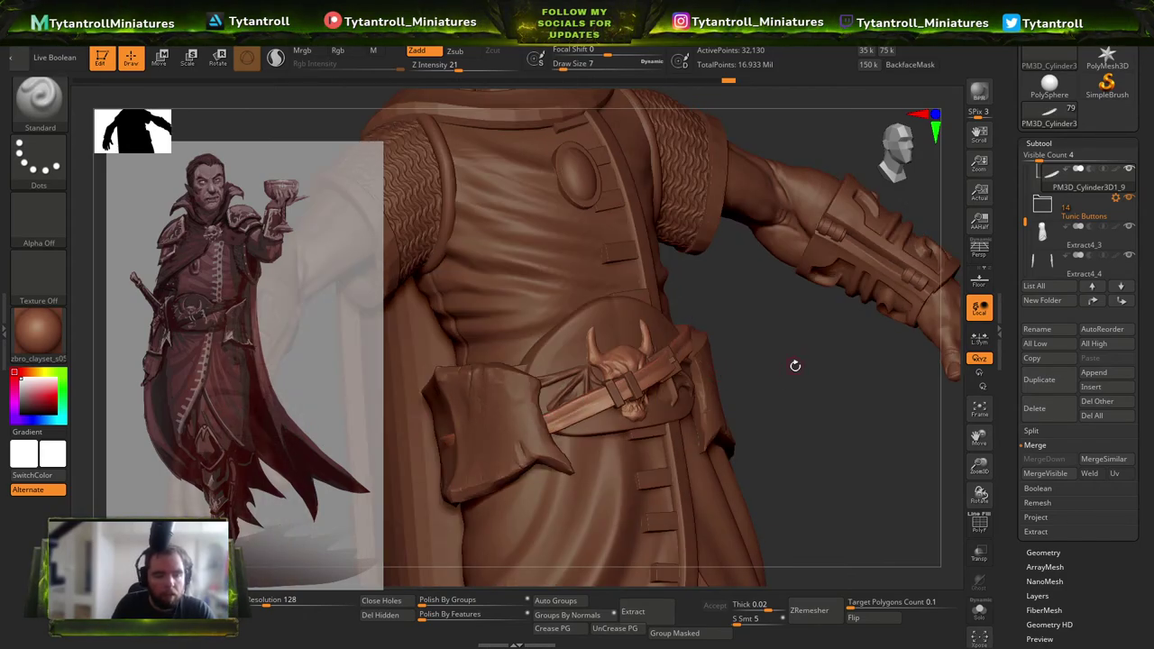
pyautogui.moveTo(796, 363); pyautogui.dragTo(627, 413, button='right')
pyautogui.press('s')
pyautogui.keyDown('alt'); pyautogui.click(662, 365); pyautogui.keyUp('alt')
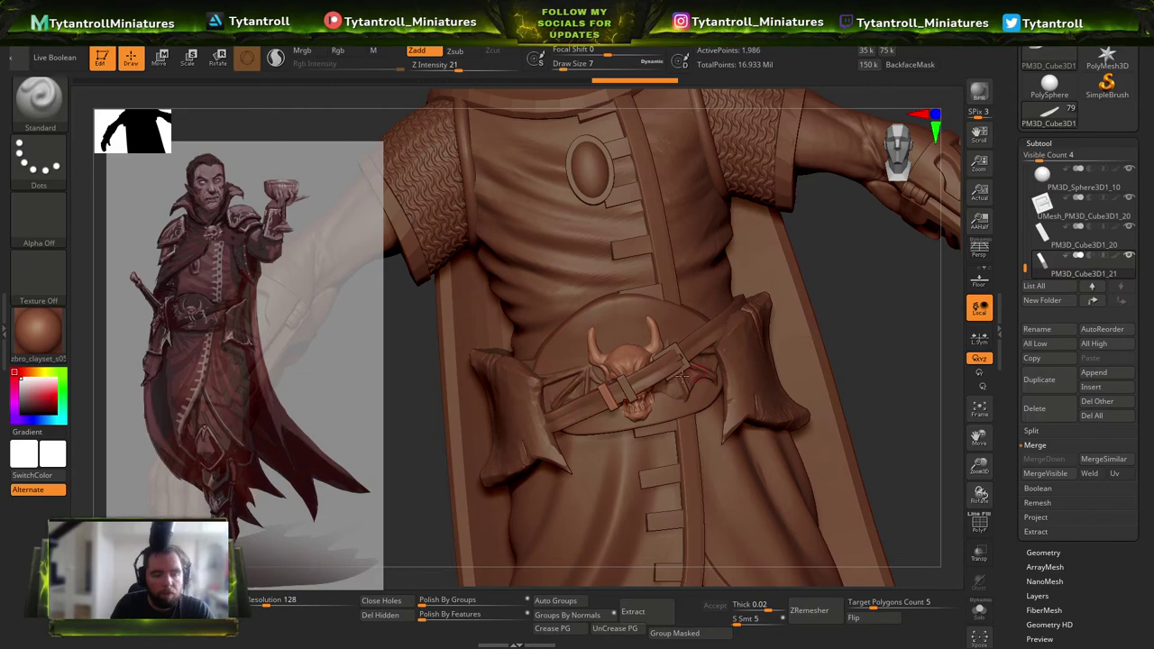
pyautogui.keyDown('alt'); pyautogui.click(660, 376); pyautogui.keyUp('alt')
pyautogui.moveTo(892, 347); pyautogui.dragTo(883, 312, button='right')
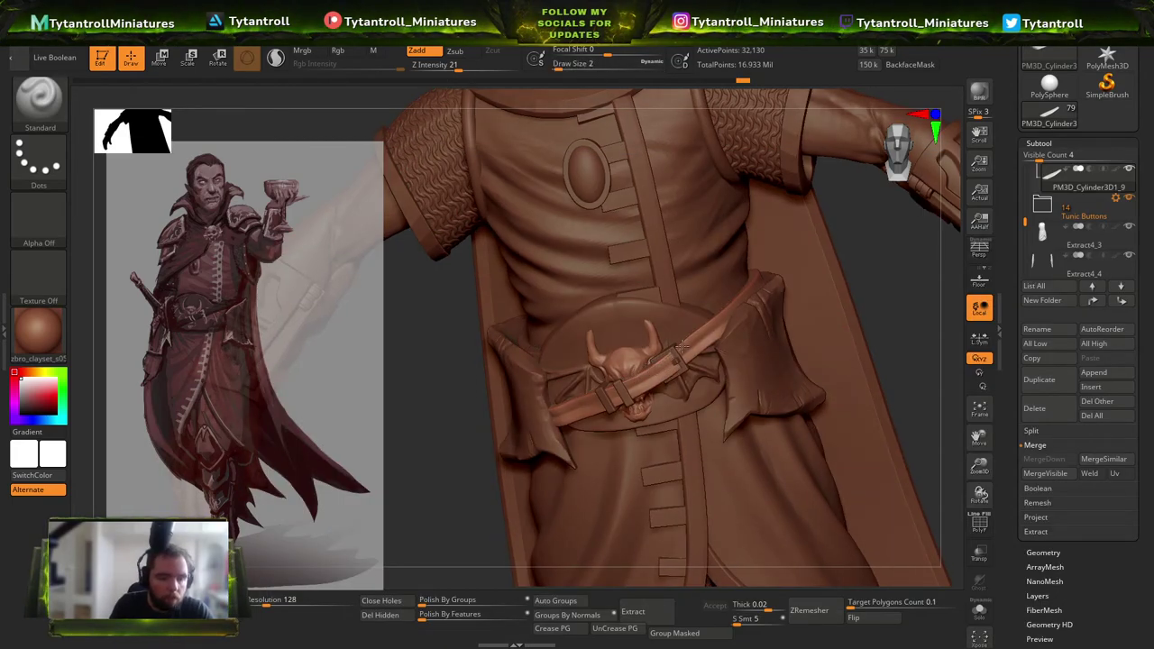
# Switch the strap's detailing to Orb_Cracks at draw size 3 and intensity 23.
pyautogui.moveTo(850, 249); pyautogui.dragTo(875, 385, button='right')
pyautogui.press('b')
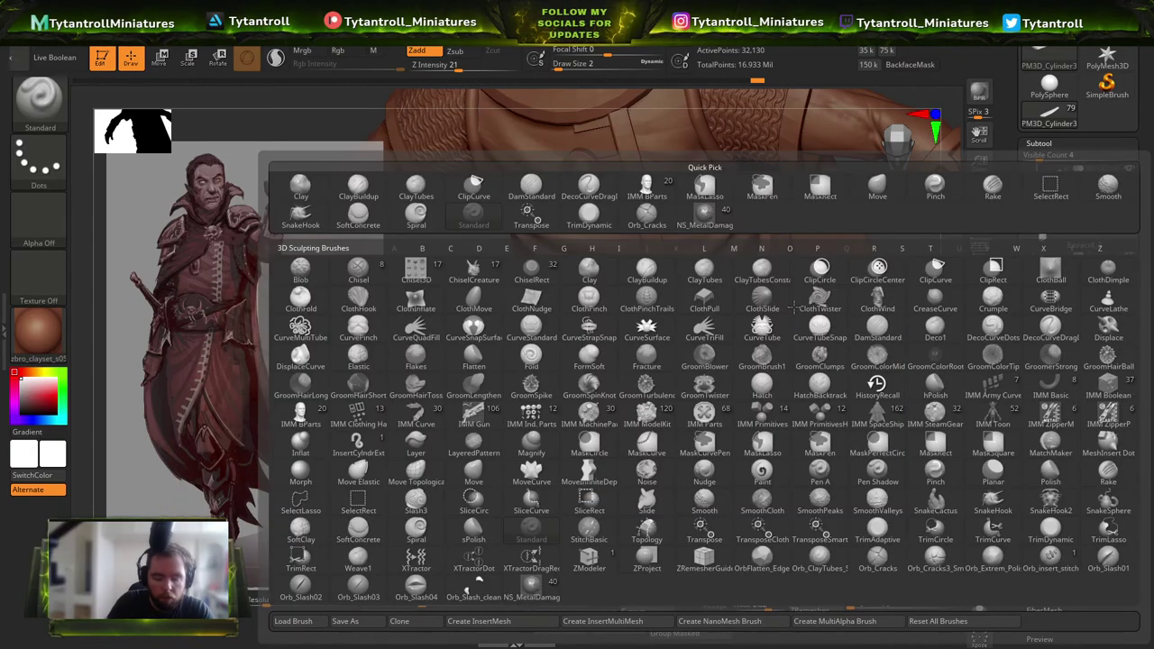
pyautogui.press('o')
pyautogui.press('c')
pyautogui.press('s')
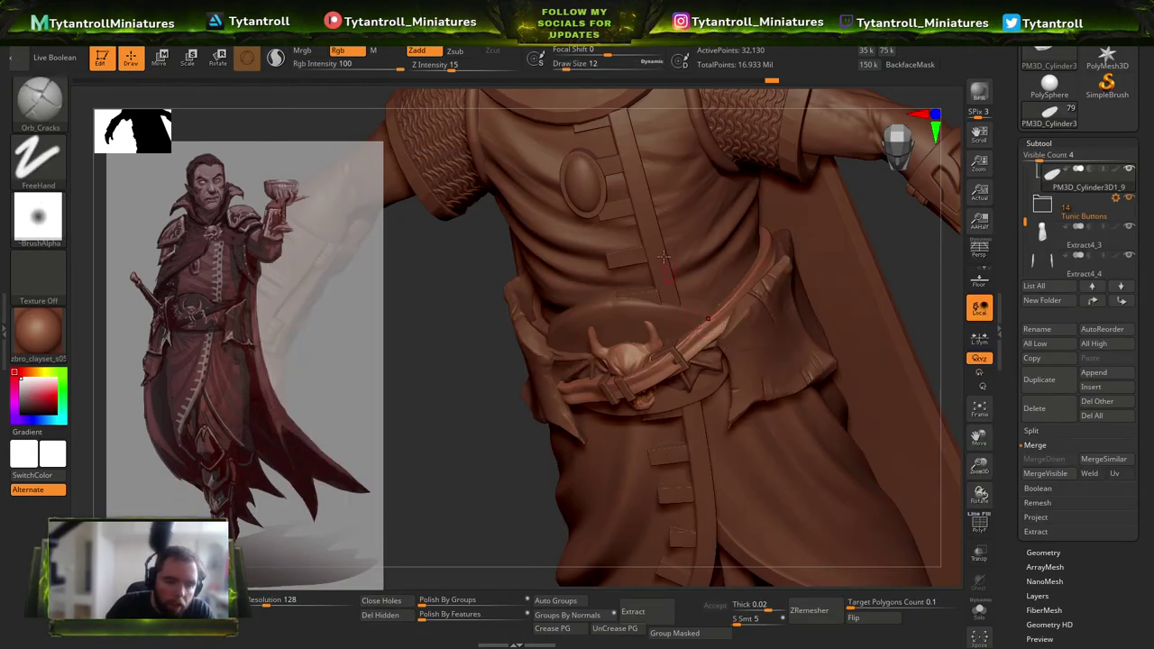
pyautogui.press('[')
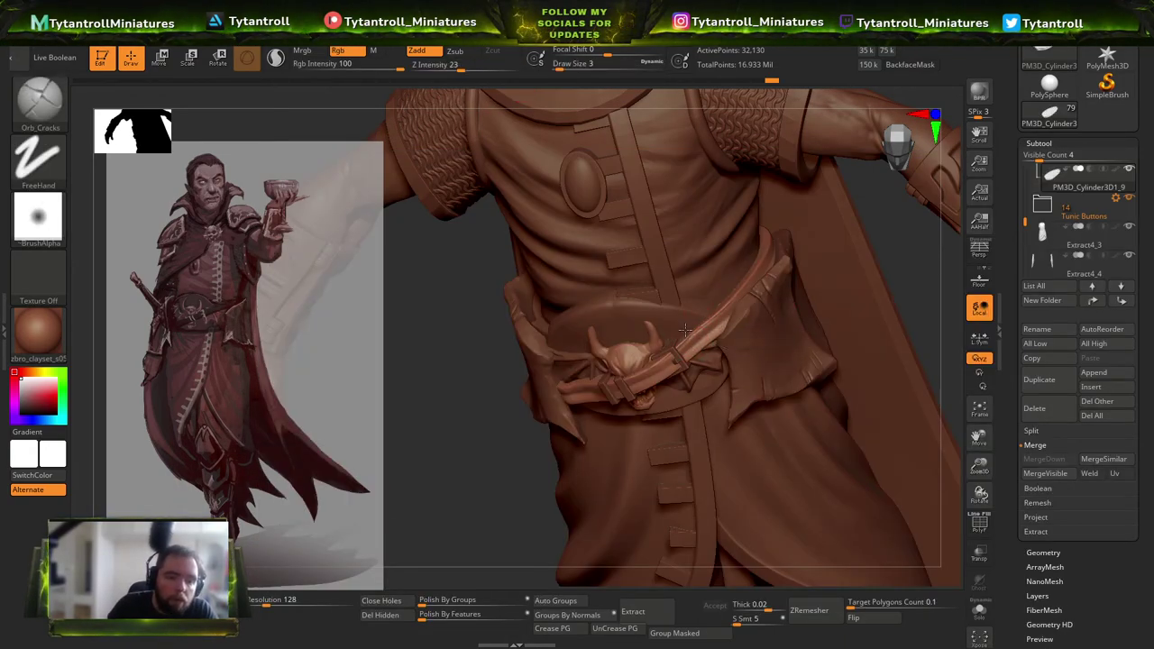
pyautogui.keyDown('alt'); pyautogui.click(791, 160); pyautogui.keyUp('alt')
pyautogui.keyDown('alt'); pyautogui.moveTo(927, 316); pyautogui.dragTo(944, 392); pyautogui.keyUp('alt')
pyautogui.hotkey('shift', 'f')
pyautogui.hotkey('shift', 'f')
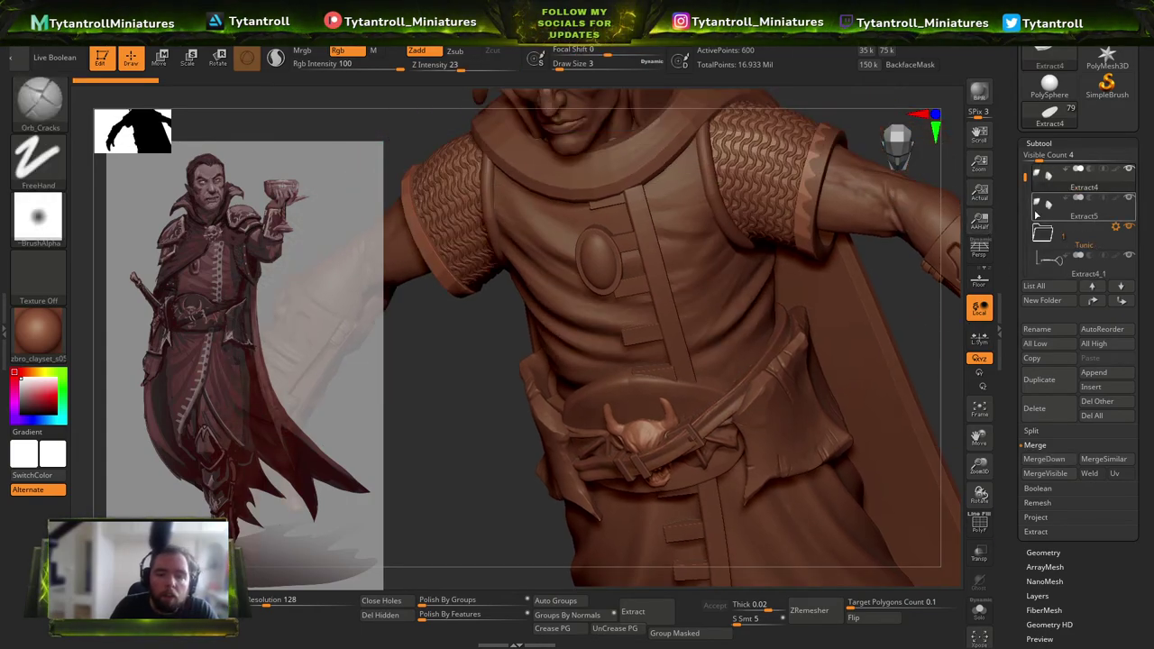
pyautogui.keyDown('alt'); pyautogui.click(905, 205); pyautogui.keyUp('alt')
pyautogui.keyDown('shift'); pyautogui.moveTo(888, 300); pyautogui.dragTo(860, 311); pyautogui.keyUp('shift')
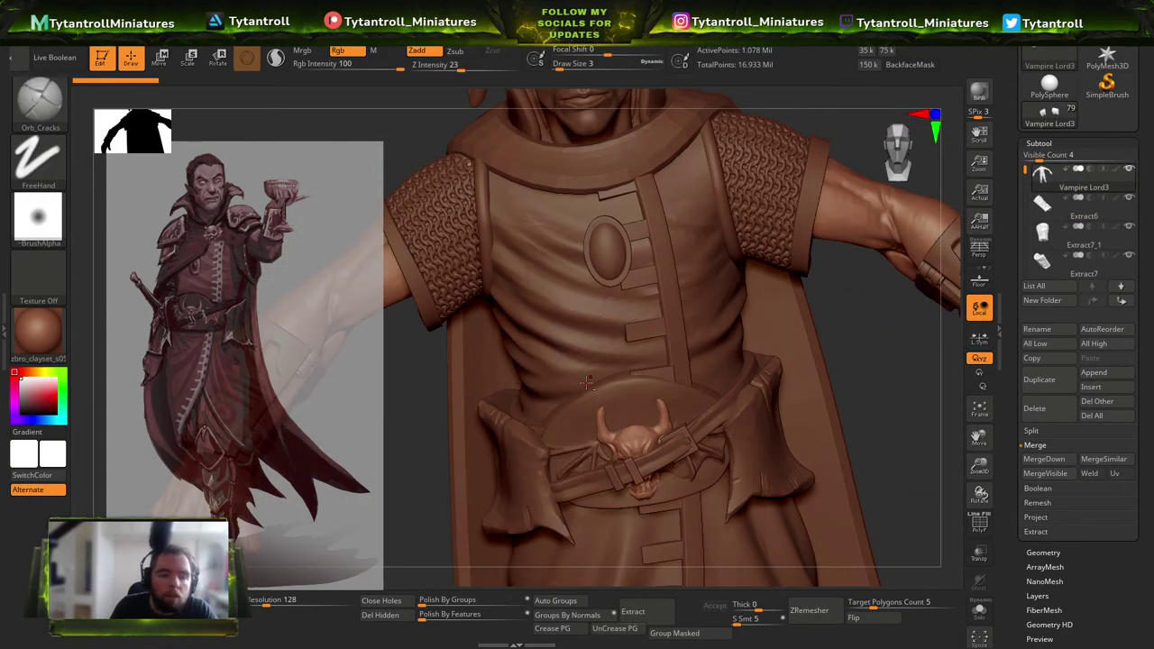
# Carve a border groove along the upper edge of the belt plate behind the skull with DamStandard at draw size 7.
pyautogui.keyDown('alt'); pyautogui.click(586, 365); pyautogui.keyUp('alt')
pyautogui.moveTo(427, 413)
pyautogui.keyDown('alt'); pyautogui.mouseDown()
pyautogui.moveTo(469, 378)
pyautogui.moveTo(558, 385)
pyautogui.mouseUp(); pyautogui.keyUp('alt')
pyautogui.moveTo(824, 381); pyautogui.dragTo(758, 383)
pyautogui.keyDown('alt'); pyautogui.click(739, 353); pyautogui.keyUp('alt')
pyautogui.moveTo(851, 293)
pyautogui.keyDown('shift'); pyautogui.mouseDown()
pyautogui.moveTo(878, 263)
pyautogui.moveTo(901, 394)
pyautogui.mouseUp(); pyautogui.keyUp('shift')
pyautogui.press('d')
pyautogui.press('s')
pyautogui.moveTo(417, 360)
pyautogui.keyDown('alt'); pyautogui.mouseDown()
pyautogui.moveTo(319, 397)
pyautogui.moveTo(336, 408)
pyautogui.mouseUp(); pyautogui.keyUp('alt')
pyautogui.press('b')
pyautogui.press('d')
pyautogui.press('s')
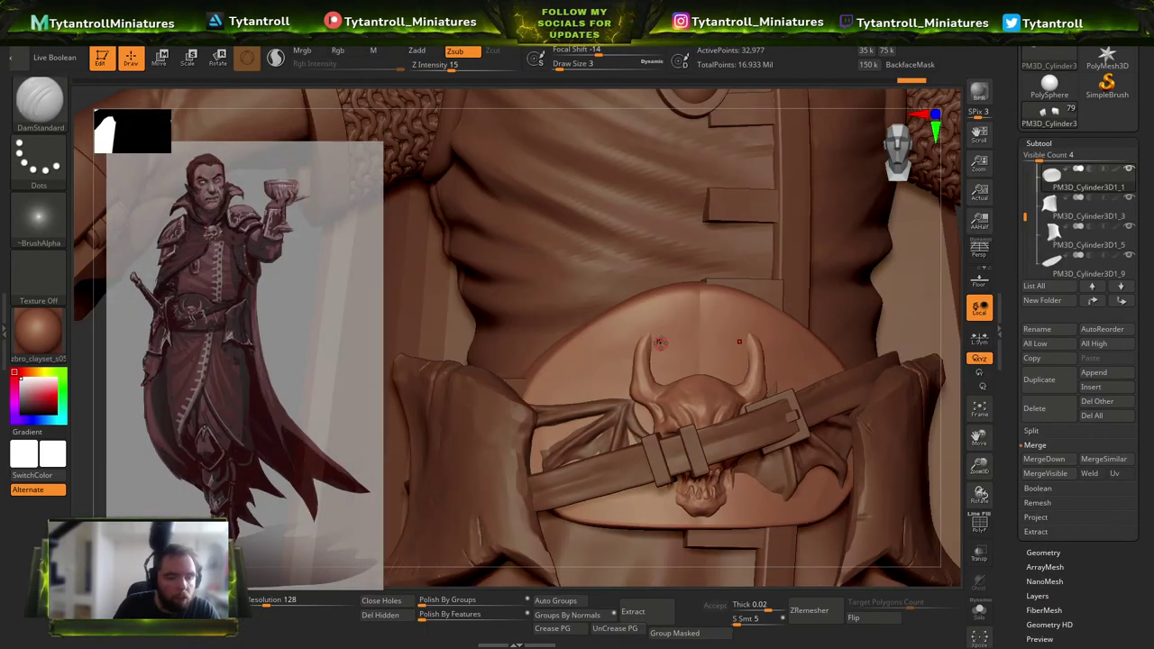
pyautogui.press('s')
pyautogui.press('Return')
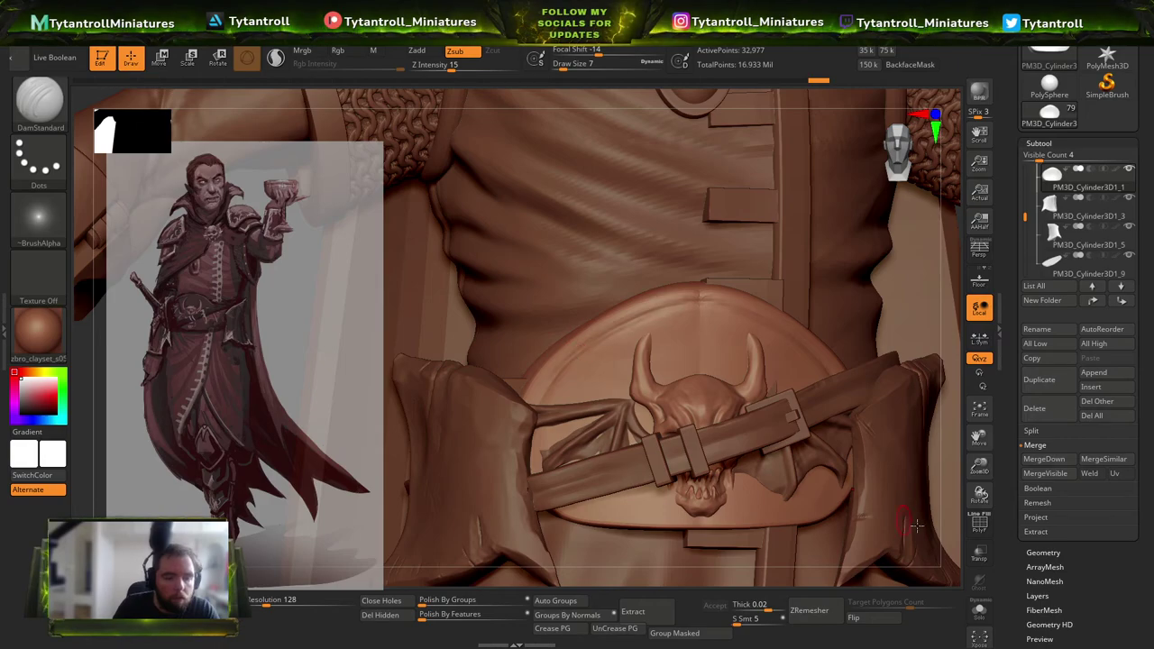
# Isolate the belt plate, subdivide it once, and carve the border groove along its lower edge with DamStandard.
pyautogui.click(979, 610)
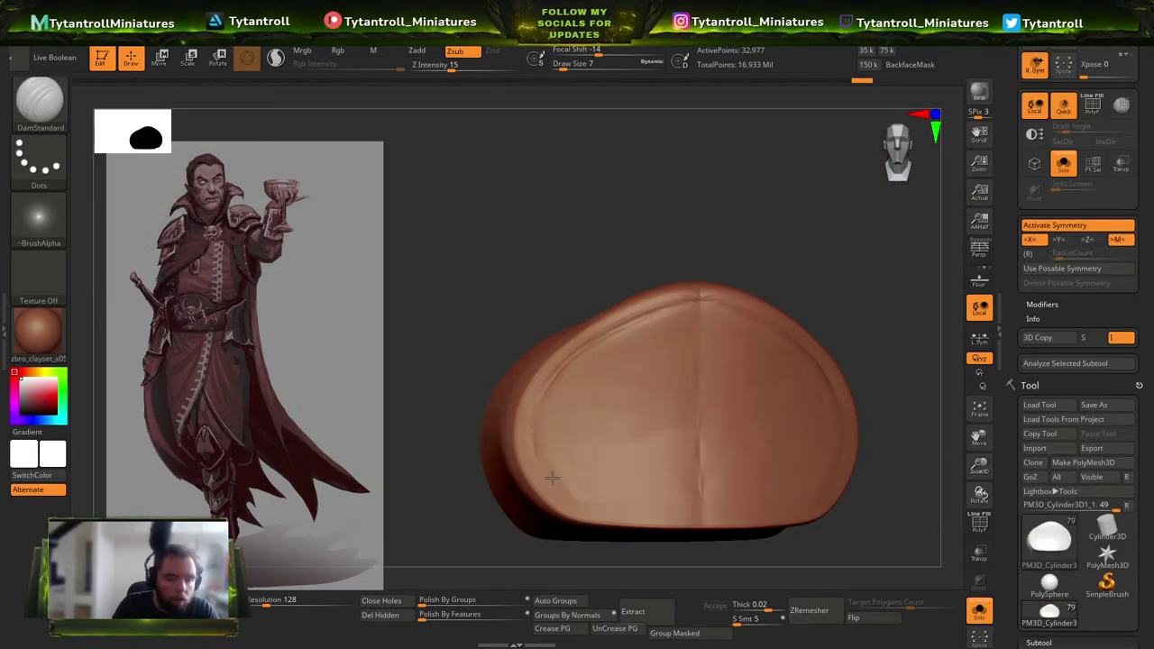
pyautogui.moveTo(919, 468)
pyautogui.mouseDown()
pyautogui.moveTo(927, 464)
pyautogui.moveTo(932, 479)
pyautogui.moveTo(622, 428)
pyautogui.mouseUp()
pyautogui.moveTo(815, 478); pyautogui.dragTo(766, 473)
pyautogui.hotkey('ctrl', 'd')
pyautogui.hotkey('shift', 'f')
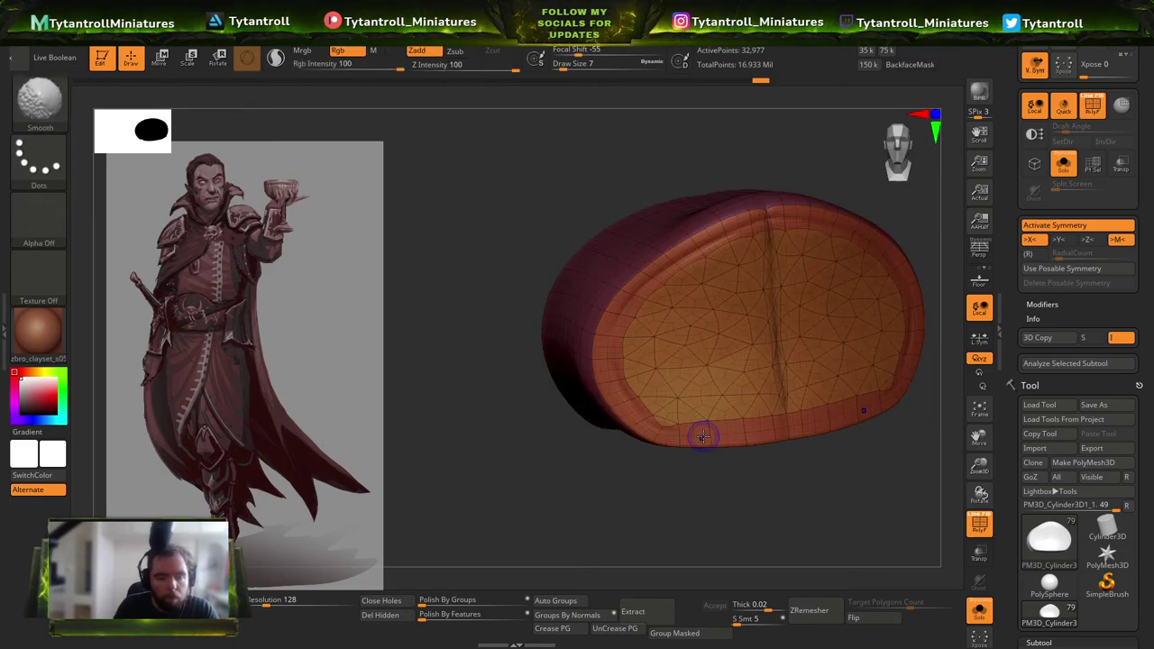
pyautogui.hotkey('shift', 'f')
pyautogui.moveTo(668, 430)
pyautogui.mouseDown()
pyautogui.moveTo(638, 410)
pyautogui.moveTo(851, 410)
pyautogui.mouseUp()
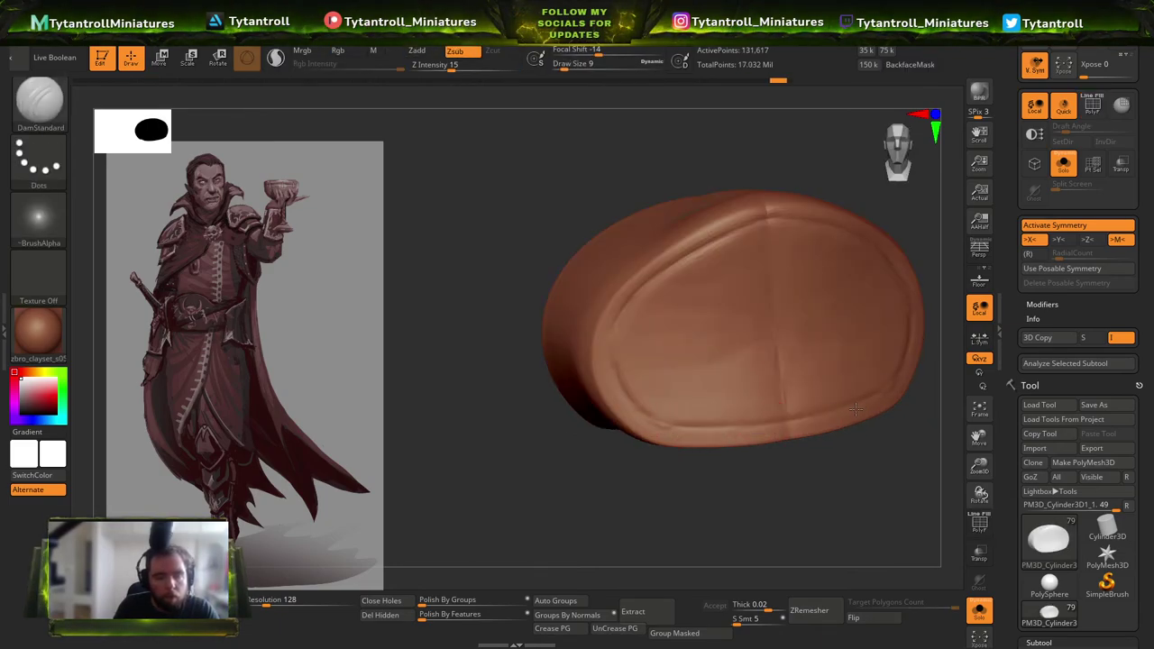
# Deepen and join the groove around the whole belt plate with DamStandard, using draw sizes 6 to 8.
pyautogui.press('s')
pyautogui.moveTo(726, 422); pyautogui.dragTo(631, 409)
pyautogui.click(674, 421)
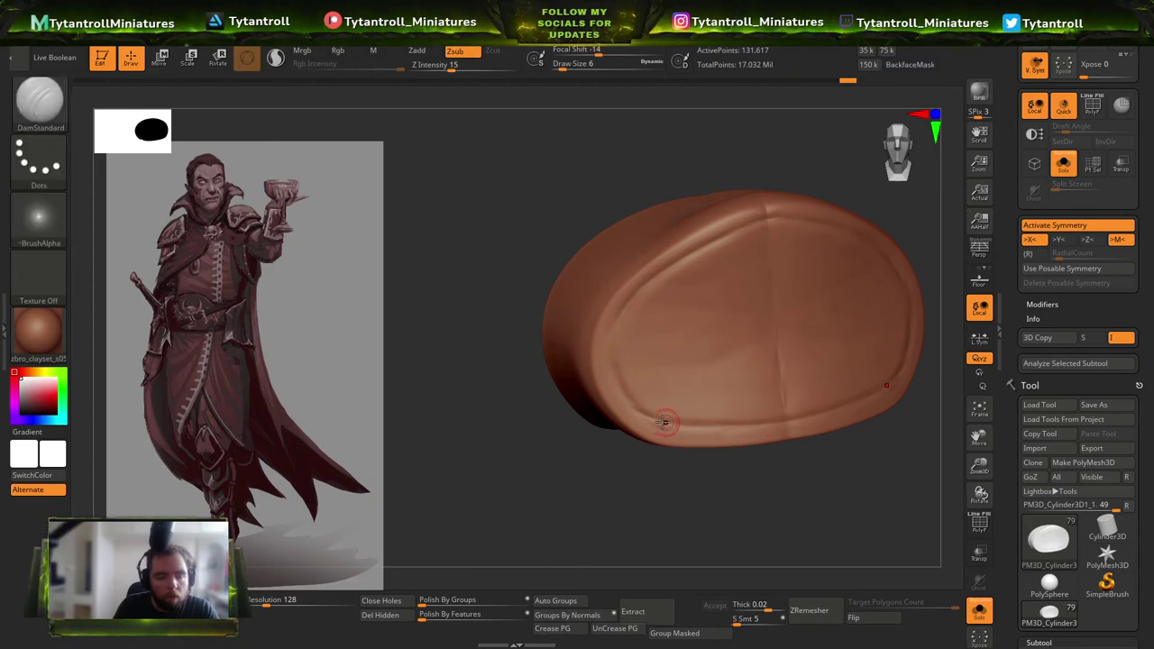
pyautogui.moveTo(760, 477); pyautogui.dragTo(631, 462)
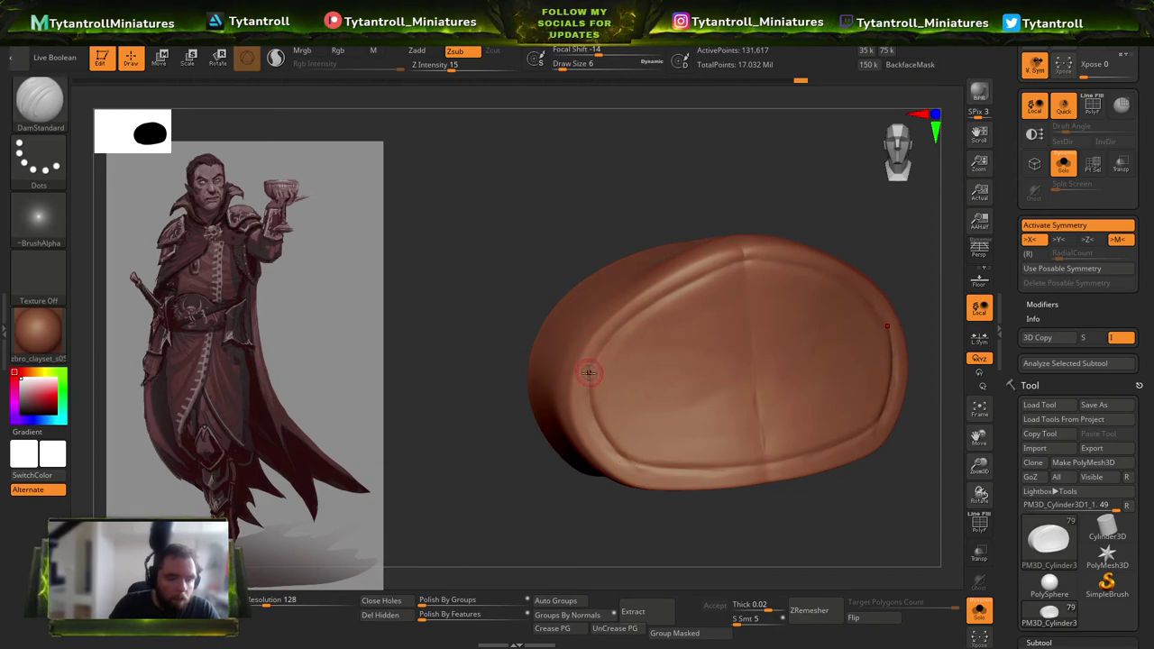
pyautogui.moveTo(667, 292); pyautogui.dragTo(746, 262)
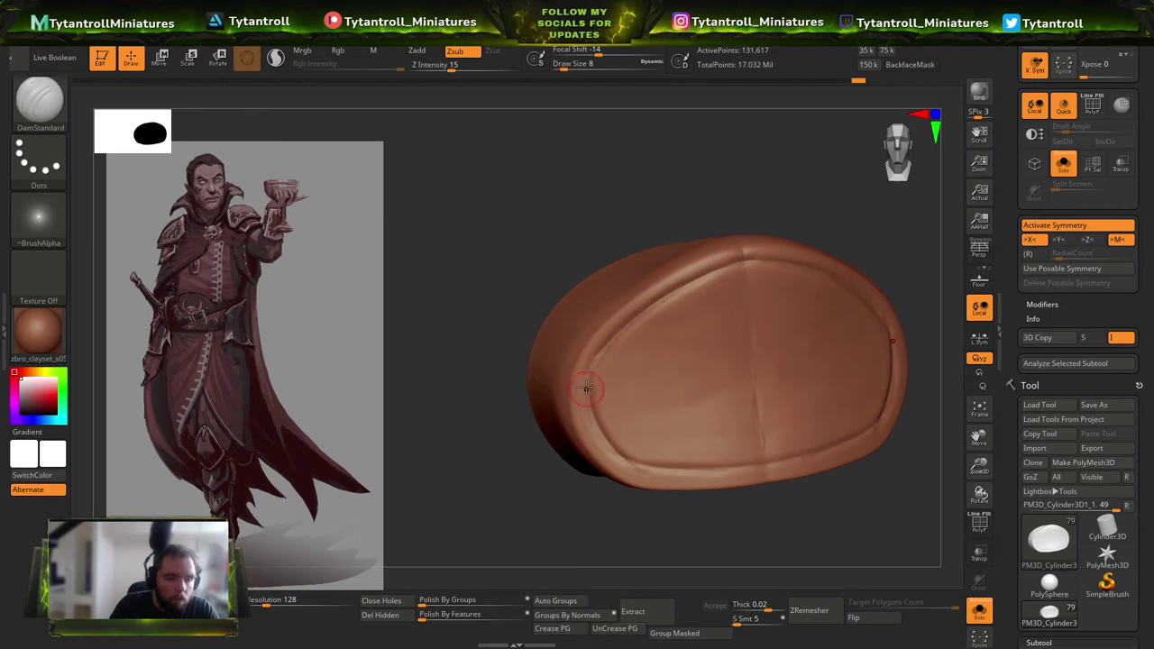
# Flatten the belt plate's raised rim with TrimDynamic at draw sizes 6 to 8, and show the whole figure again.
pyautogui.press('b')
pyautogui.press('t')
pyautogui.press('d')
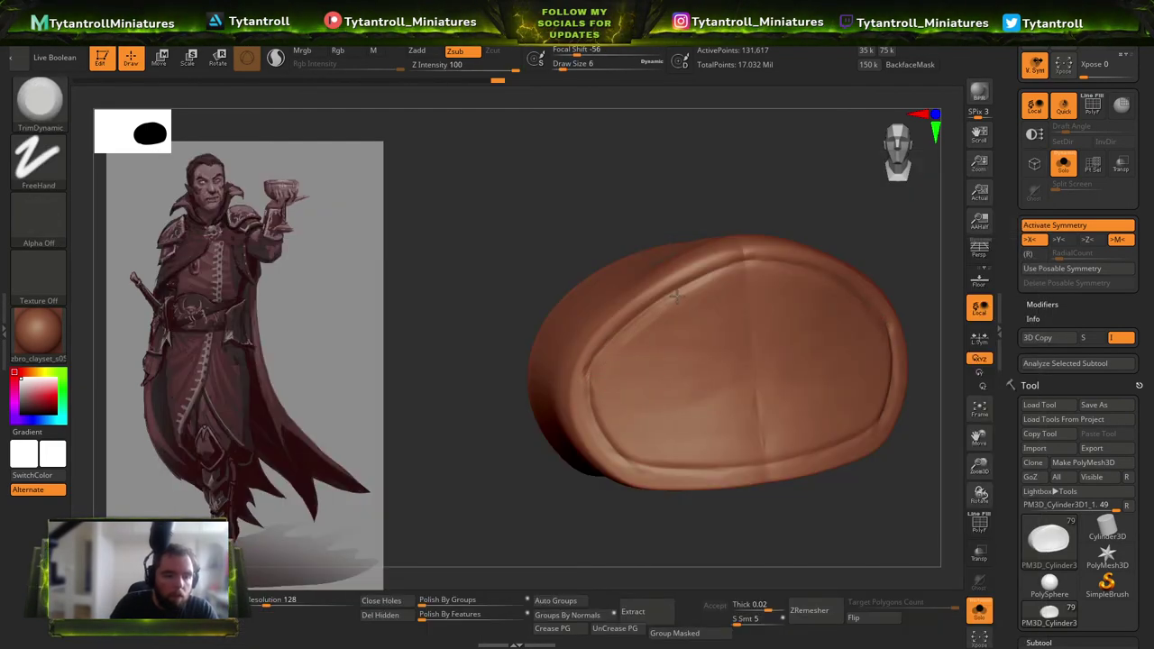
pyautogui.moveTo(671, 294); pyautogui.dragTo(755, 263)
pyautogui.moveTo(782, 210); pyautogui.dragTo(744, 175)
pyautogui.moveTo(762, 253)
pyautogui.mouseDown()
pyautogui.moveTo(676, 270)
pyautogui.moveTo(705, 256)
pyautogui.mouseUp()
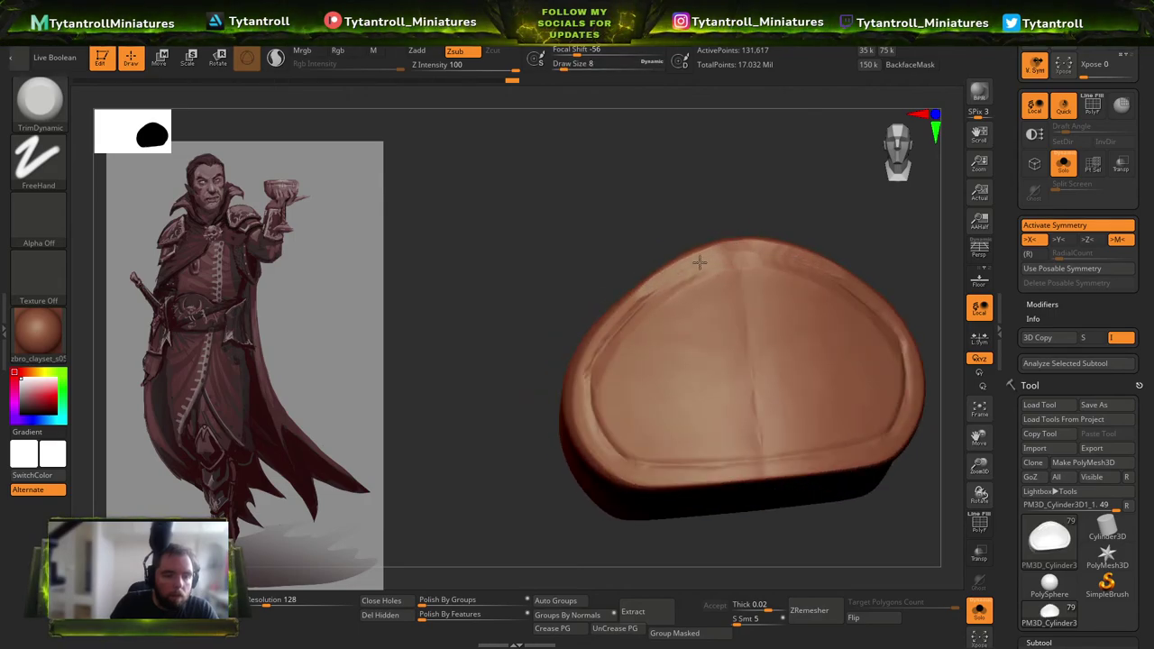
pyautogui.moveTo(586, 361); pyautogui.dragTo(590, 416, button='right')
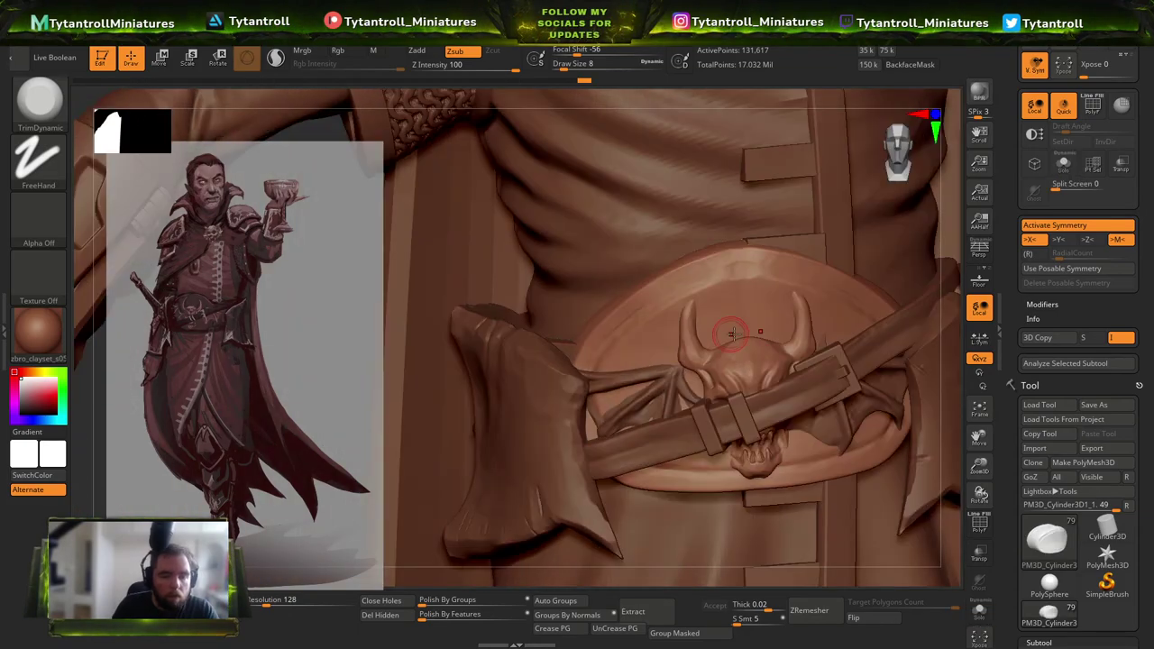
# Plane the outer upper edge of the belt plate with TrimDynamic at draw size 14.
pyautogui.press('b')
pyautogui.press('t')
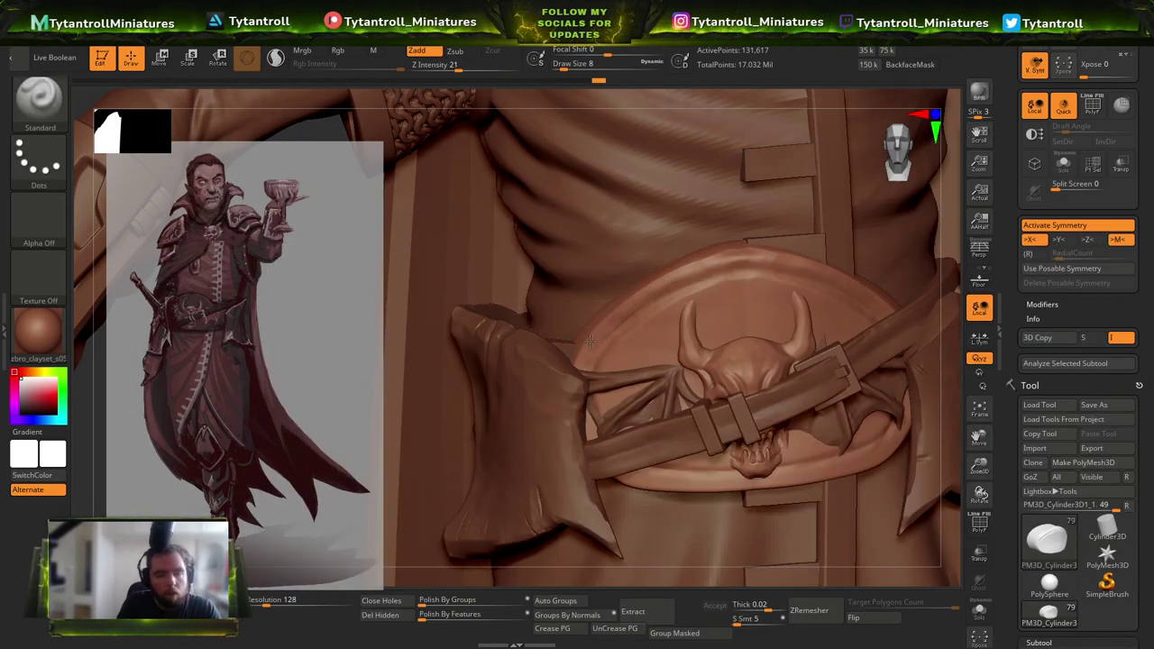
pyautogui.moveTo(486, 320)
pyautogui.mouseDown(button='right')
pyautogui.moveTo(314, 353)
pyautogui.moveTo(752, 287)
pyautogui.mouseUp(button='right')
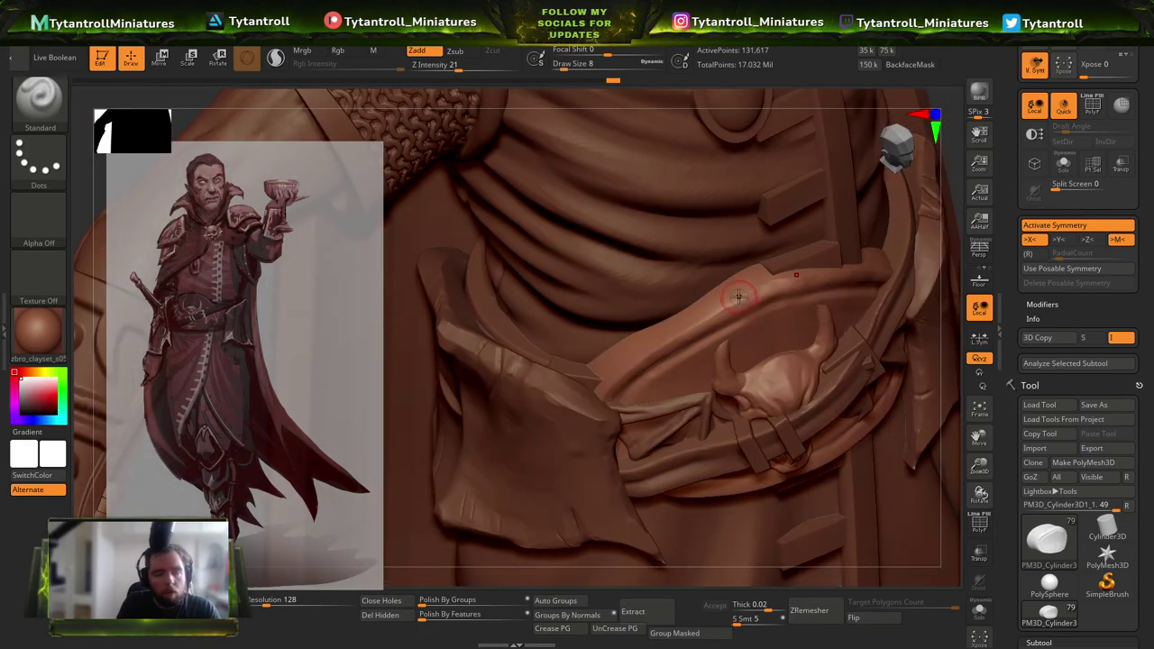
pyautogui.press('b')
pyautogui.press('t')
pyautogui.press('d')
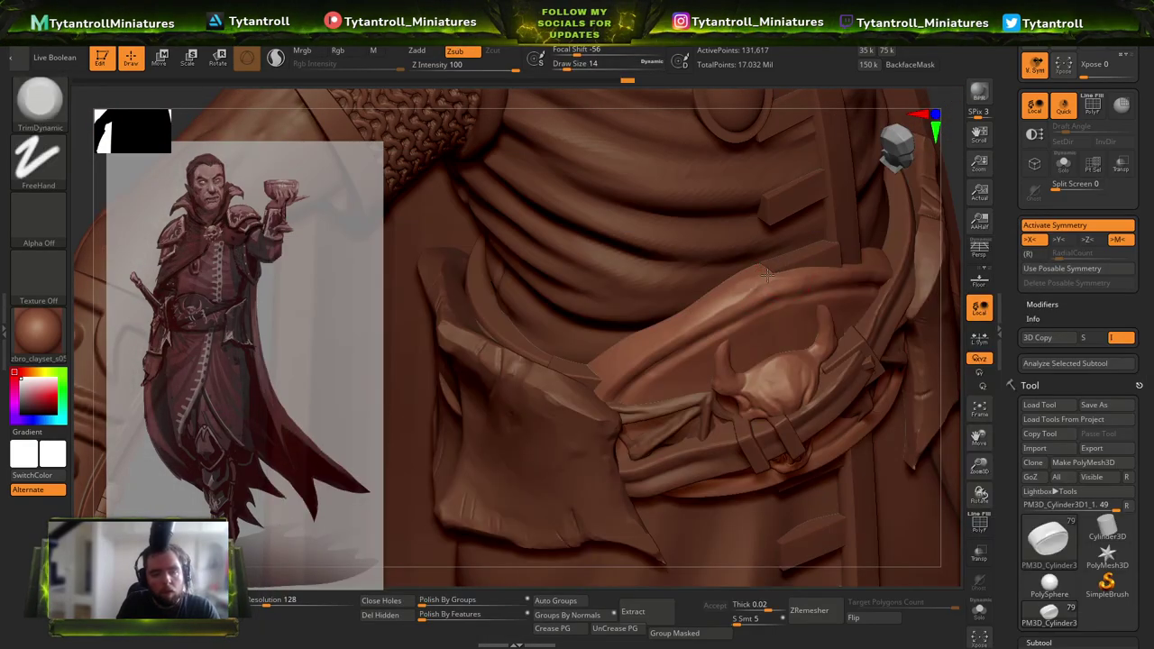
# Nick the belt plate's upper edge with DamStandard at draw size 9, and chamfer it with TrimDynamic at draw size 13.
pyautogui.press('b')
pyautogui.press('d')
pyautogui.press('s')
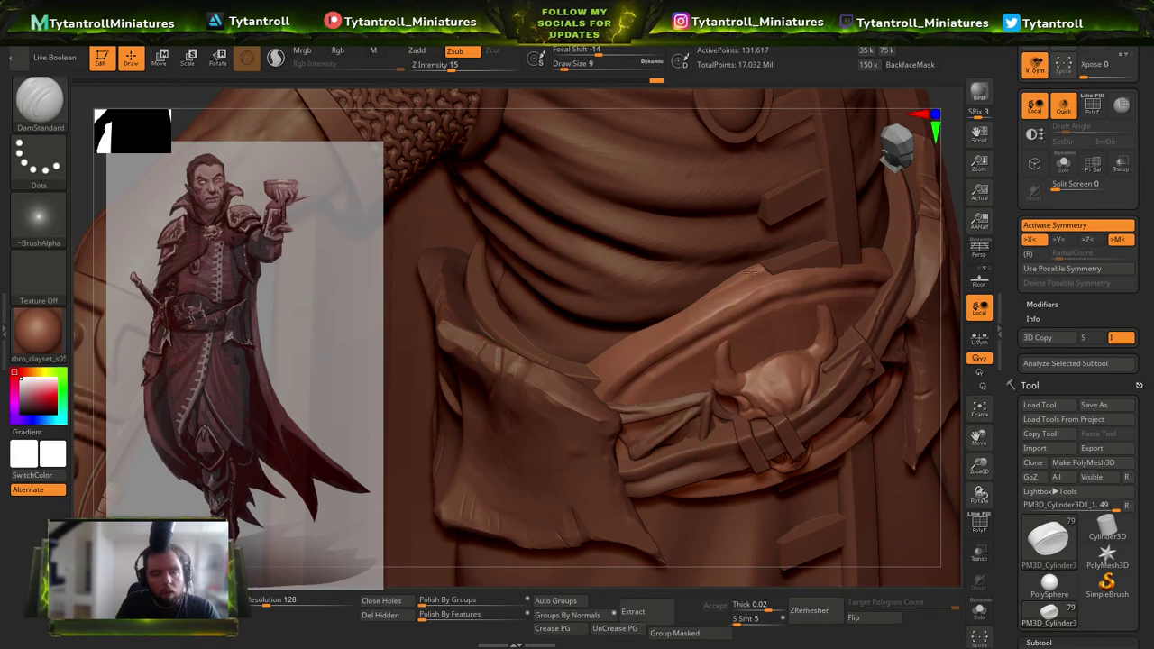
pyautogui.press('b')
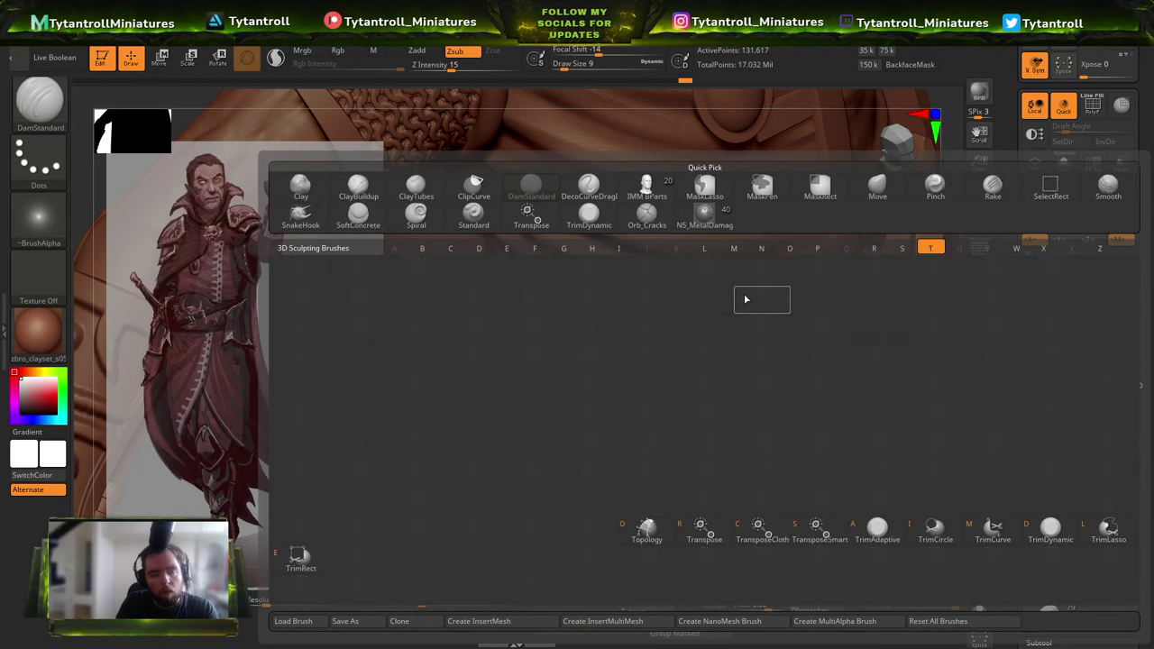
pyautogui.press('t')
pyautogui.press('d')
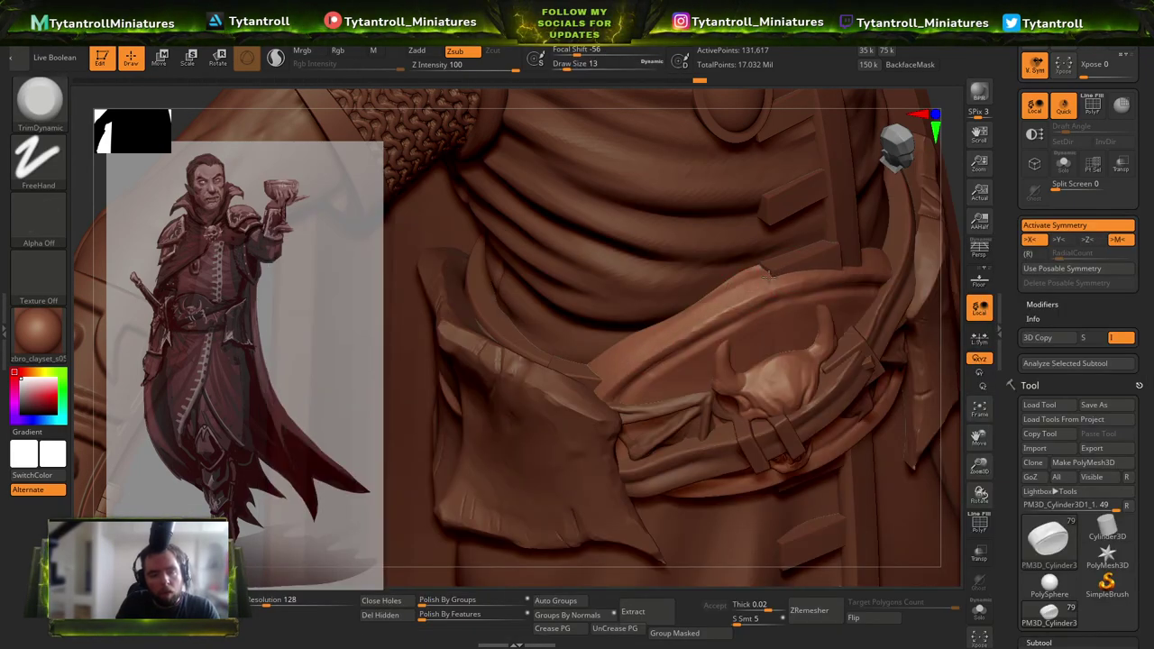
# Try scoring the belt plate's border groove with Orb_Cracks at draw size 6, and undo the strokes.
pyautogui.moveTo(784, 584)
pyautogui.mouseDown(button='right')
pyautogui.moveTo(728, 304)
pyautogui.moveTo(712, 333)
pyautogui.mouseUp(button='right')
pyautogui.press('b')
pyautogui.press('o')
pyautogui.press('c')
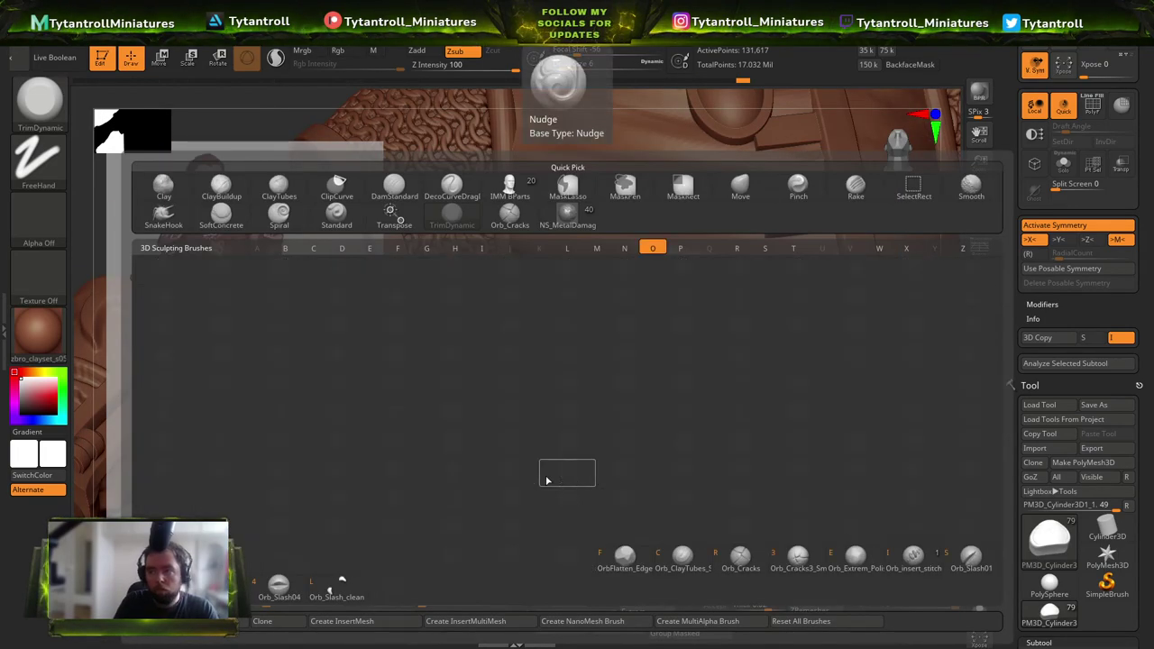
pyautogui.moveTo(777, 308); pyautogui.dragTo(714, 333)
pyautogui.hotkey('ctrl', 'z')
pyautogui.press('[')
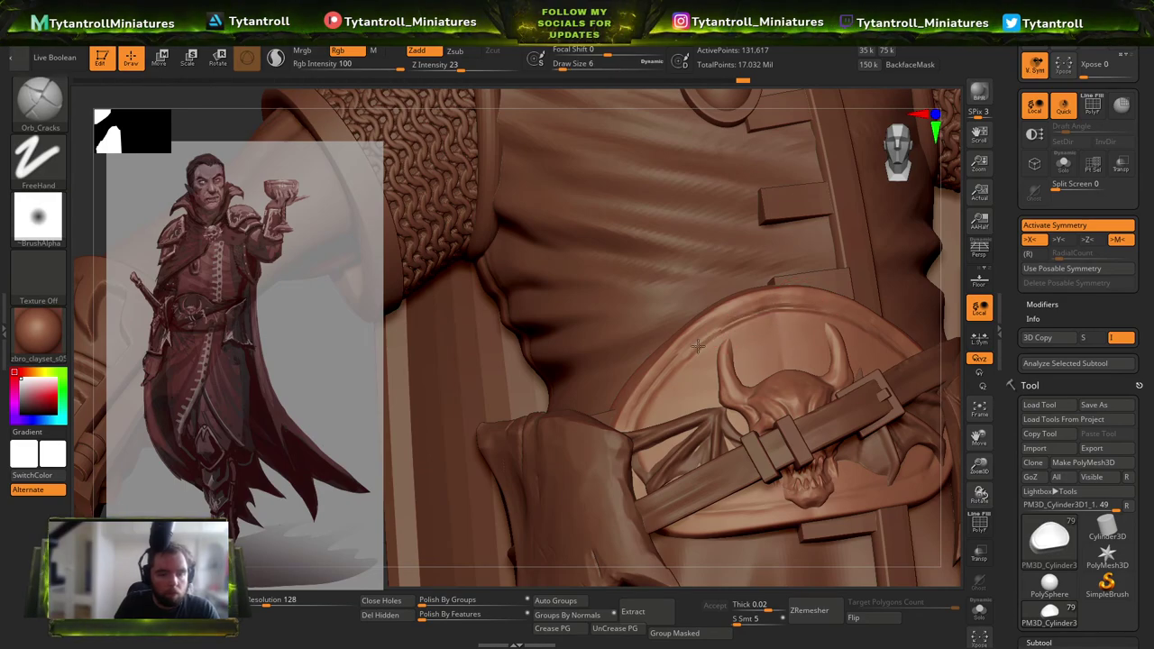
pyautogui.moveTo(633, 412); pyautogui.dragTo(463, 388, button='right')
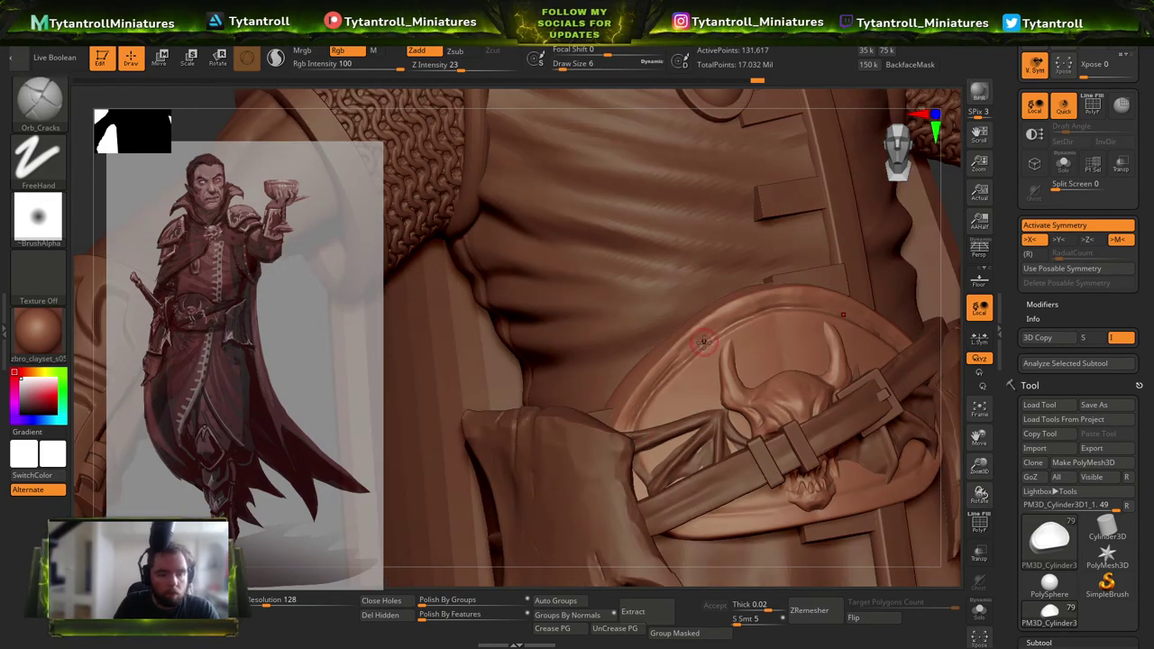
pyautogui.press('shift')
pyautogui.moveTo(643, 420)
pyautogui.mouseDown()
pyautogui.moveTo(687, 363)
pyautogui.moveTo(776, 318)
pyautogui.mouseUp()
pyautogui.hotkey('ctrl', 'z')
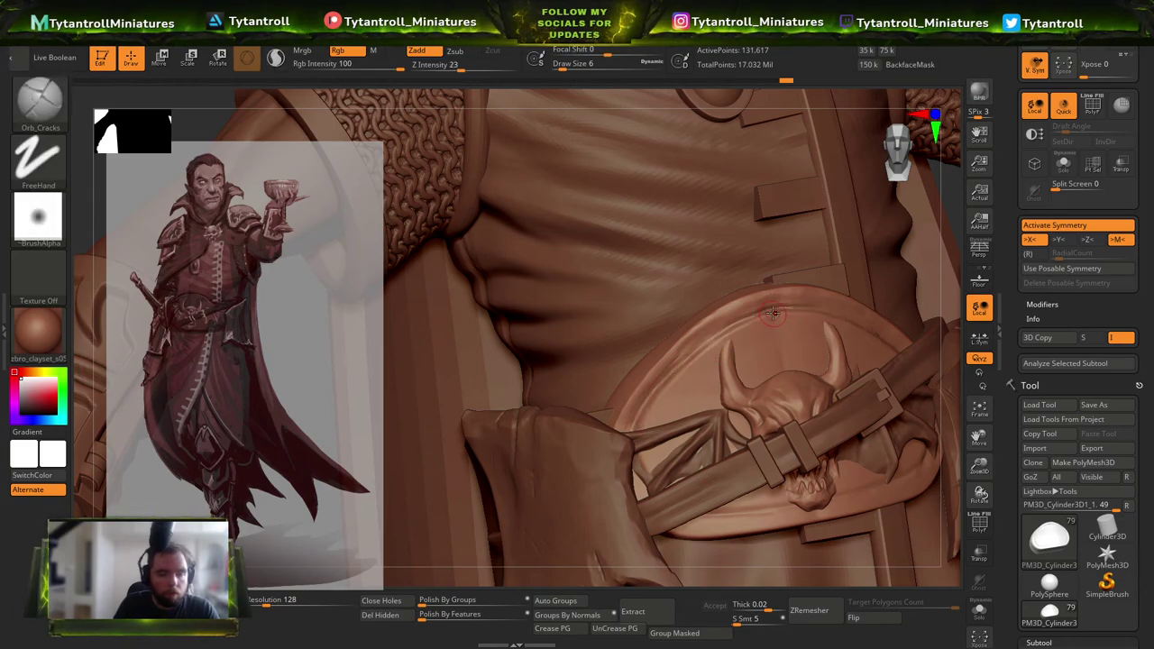
# Subdivide the belt plate once more and trim its rim with TrimDynamic at draw size 8.
pyautogui.hotkey('ctrl', 'd')
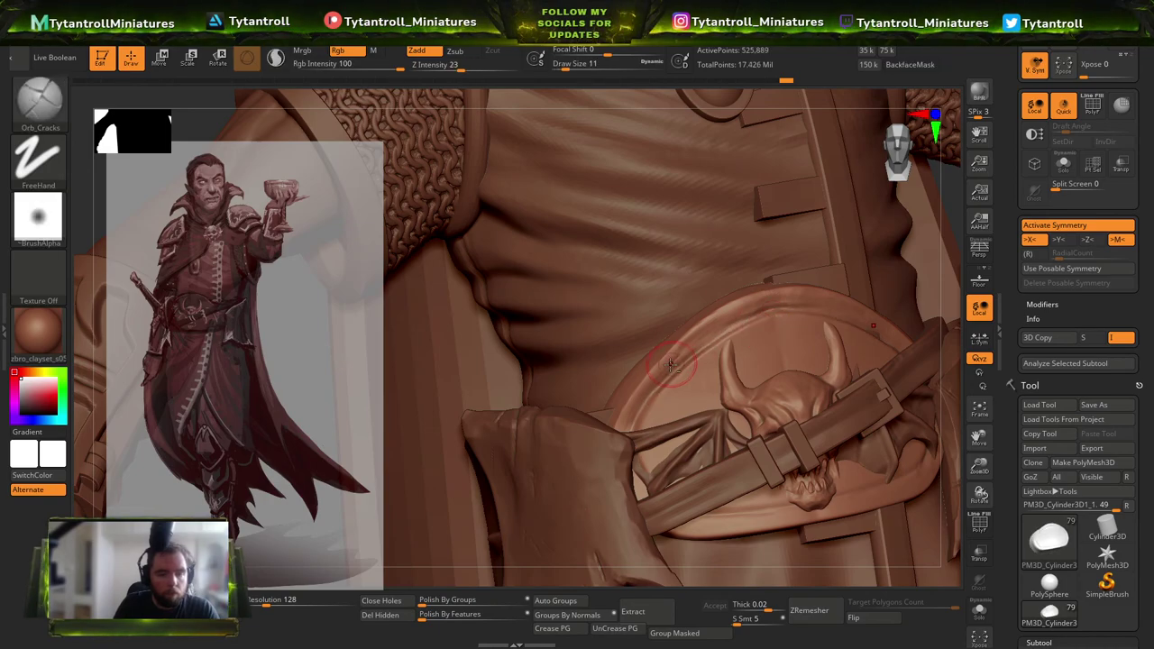
pyautogui.press('b')
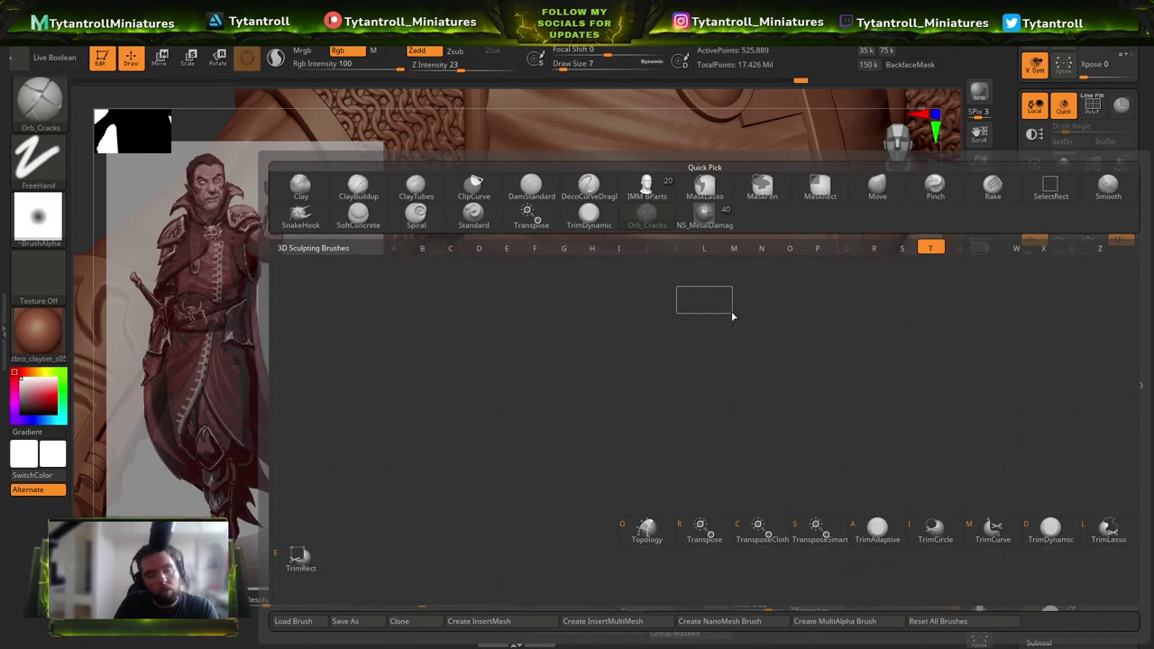
pyautogui.press('t')
pyautogui.press('d')
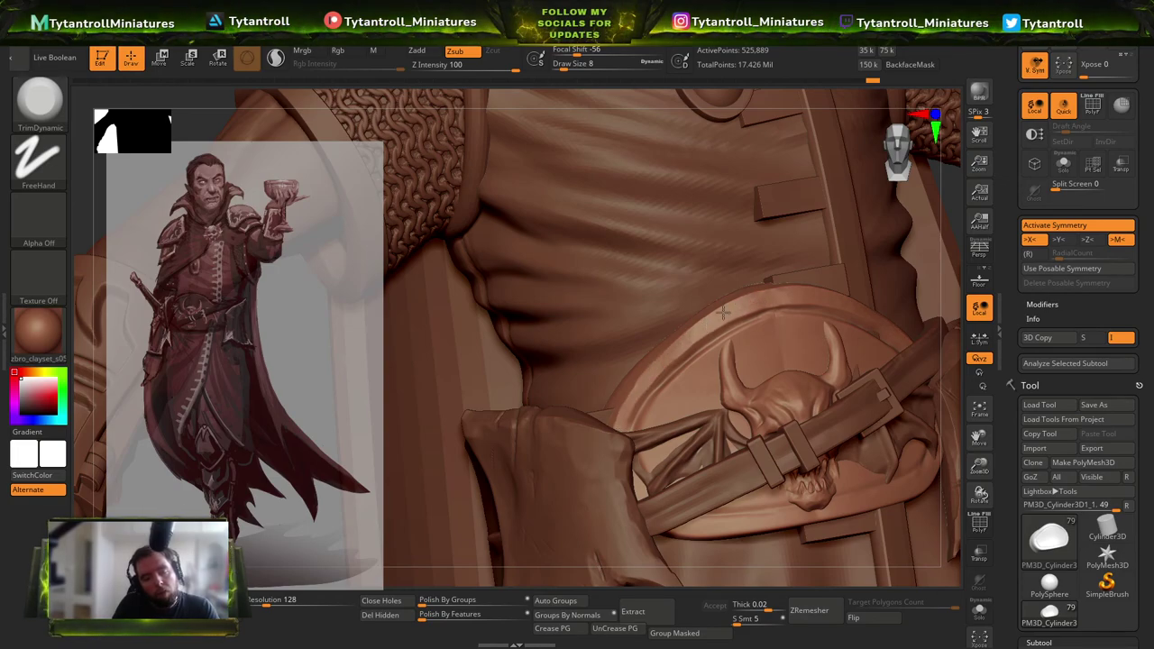
# Work the belt plate's surface around the skull's wing with the Clay brush at intensity 17, raising draw size to 29.
pyautogui.press('b')
pyautogui.click(272, 201)
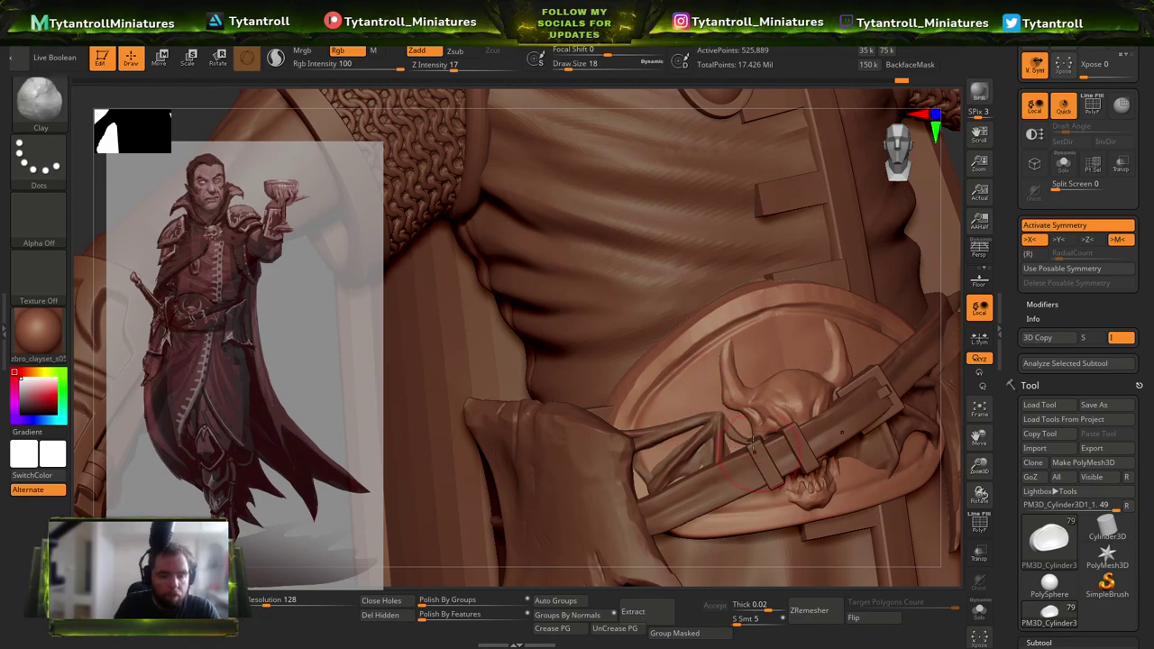
pyautogui.moveTo(719, 435)
pyautogui.mouseDown()
pyautogui.moveTo(721, 451)
pyautogui.moveTo(660, 461)
pyautogui.moveTo(697, 443)
pyautogui.moveTo(709, 451)
pyautogui.moveTo(687, 464)
pyautogui.mouseUp()
pyautogui.press(']')
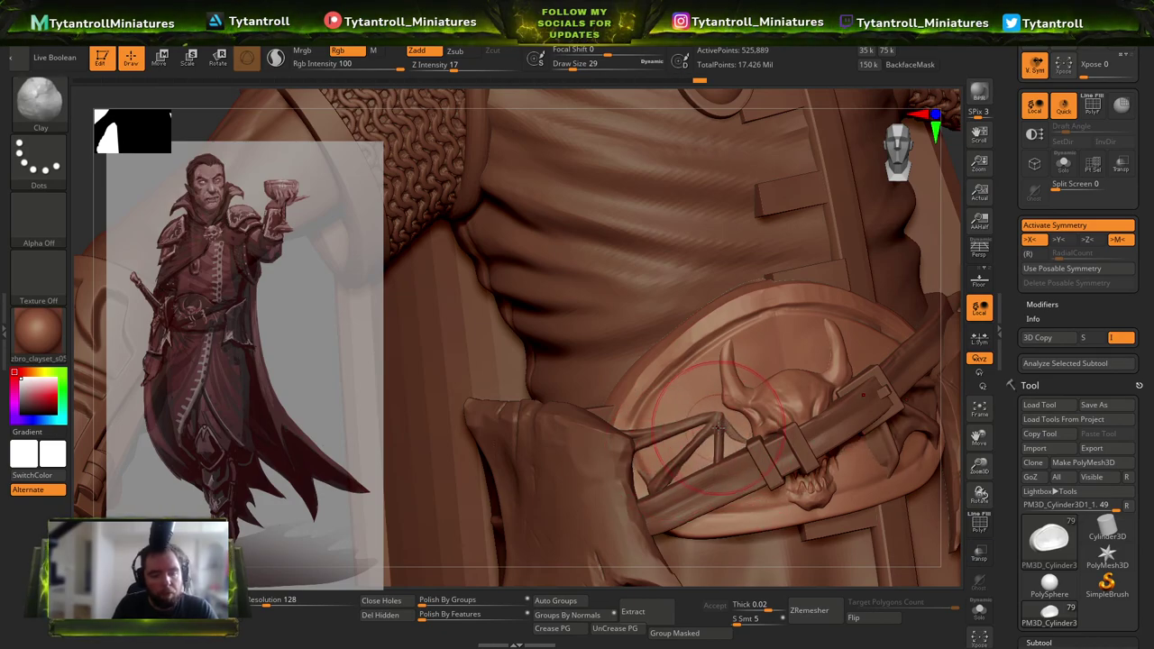
# Select the bat wings beside the skull and reshape them against the belt plate with the Move brush, starting at draw size 51.
pyautogui.keyDown('alt'); pyautogui.click(719, 431); pyautogui.keyUp('alt')
pyautogui.press('b')
pyautogui.press('m')
pyautogui.press('v')
pyautogui.moveTo(729, 438); pyautogui.dragTo(745, 476)
pyautogui.moveTo(734, 584); pyautogui.dragTo(728, 627)
pyautogui.moveTo(696, 470); pyautogui.dragTo(704, 467)
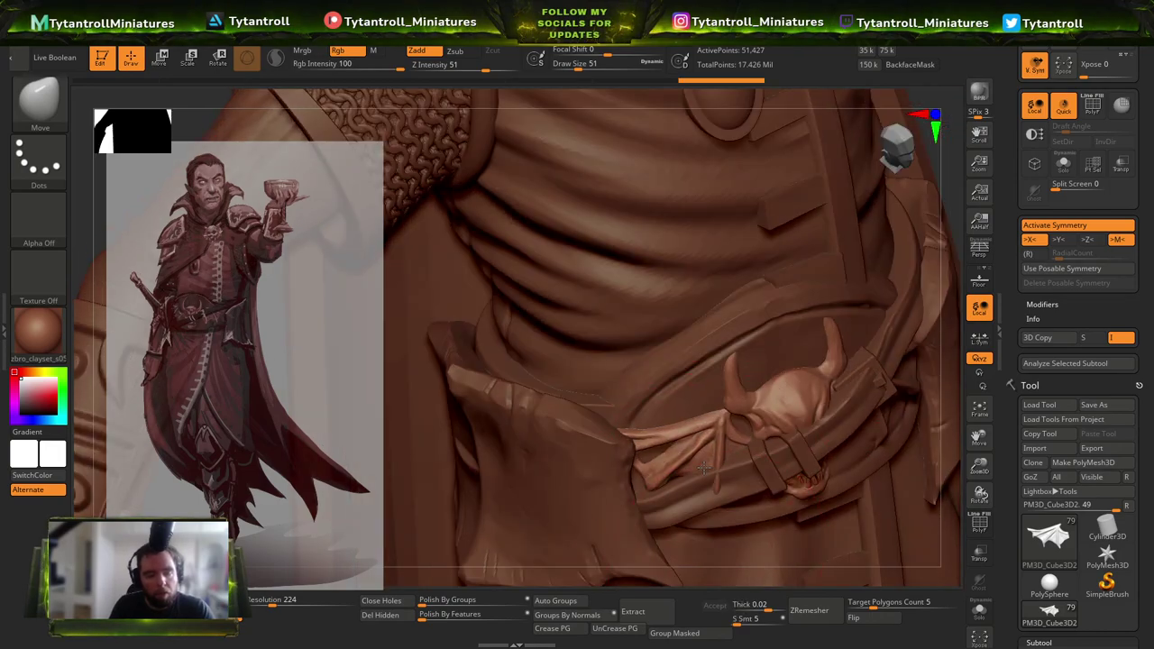
pyautogui.moveTo(740, 586); pyautogui.dragTo(721, 532)
pyautogui.press('s')
pyautogui.moveTo(688, 461); pyautogui.dragTo(666, 477)
pyautogui.moveTo(694, 574); pyautogui.dragTo(668, 453)
# Select the horned skull, adjust its horn with the Move brush at draw size 16, and frame the whole figure.
pyautogui.keyDown('alt'); pyautogui.click(690, 379); pyautogui.keyUp('alt')
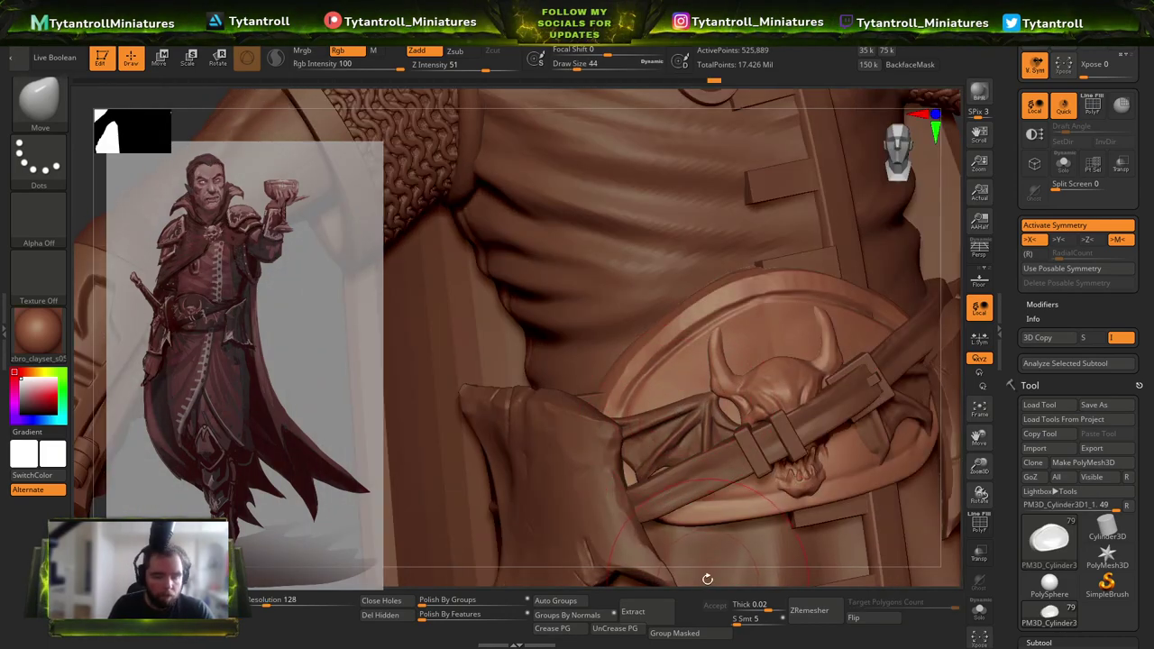
pyautogui.moveTo(708, 580); pyautogui.dragTo(732, 513)
pyautogui.keyDown('shift'); pyautogui.moveTo(388, 433); pyautogui.dragTo(437, 423); pyautogui.keyUp('shift')
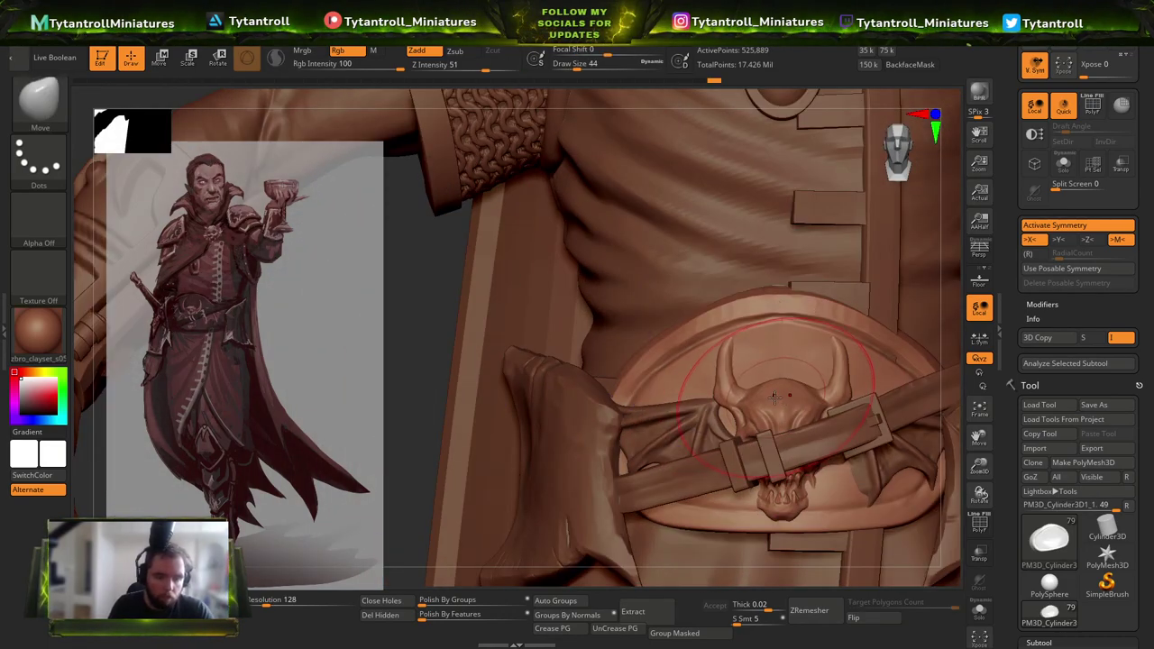
pyautogui.keyDown('alt'); pyautogui.click(773, 395); pyautogui.keyUp('alt')
pyautogui.press('[')
pyautogui.press('[')
pyautogui.press('[')
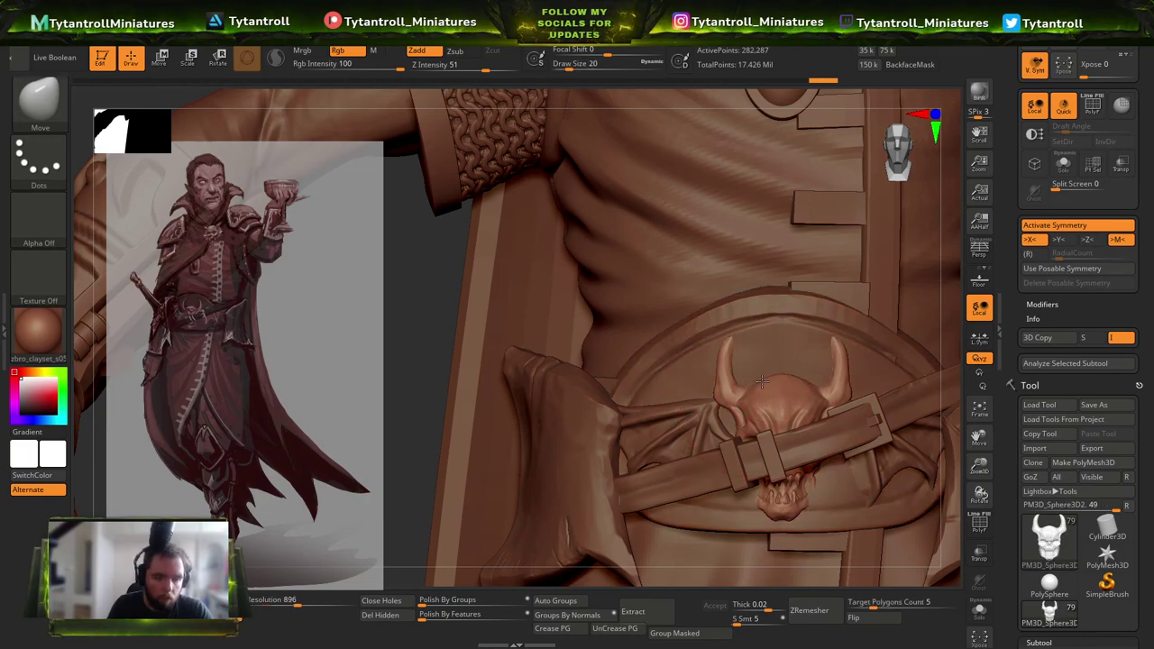
pyautogui.press('[')
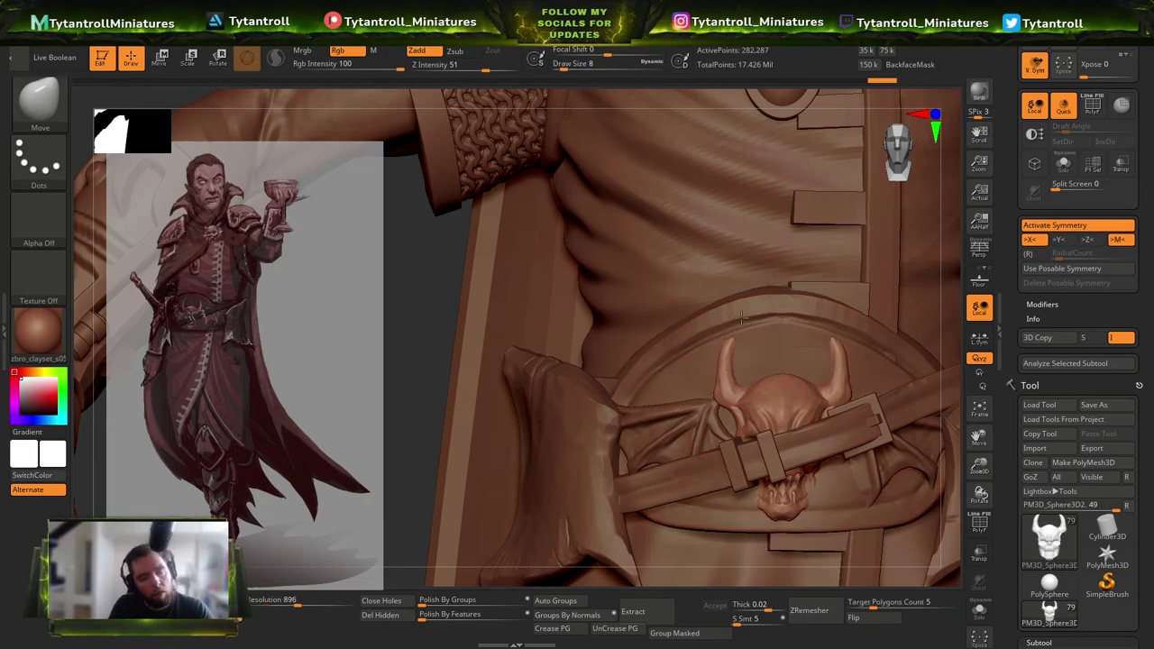
pyautogui.press(']')
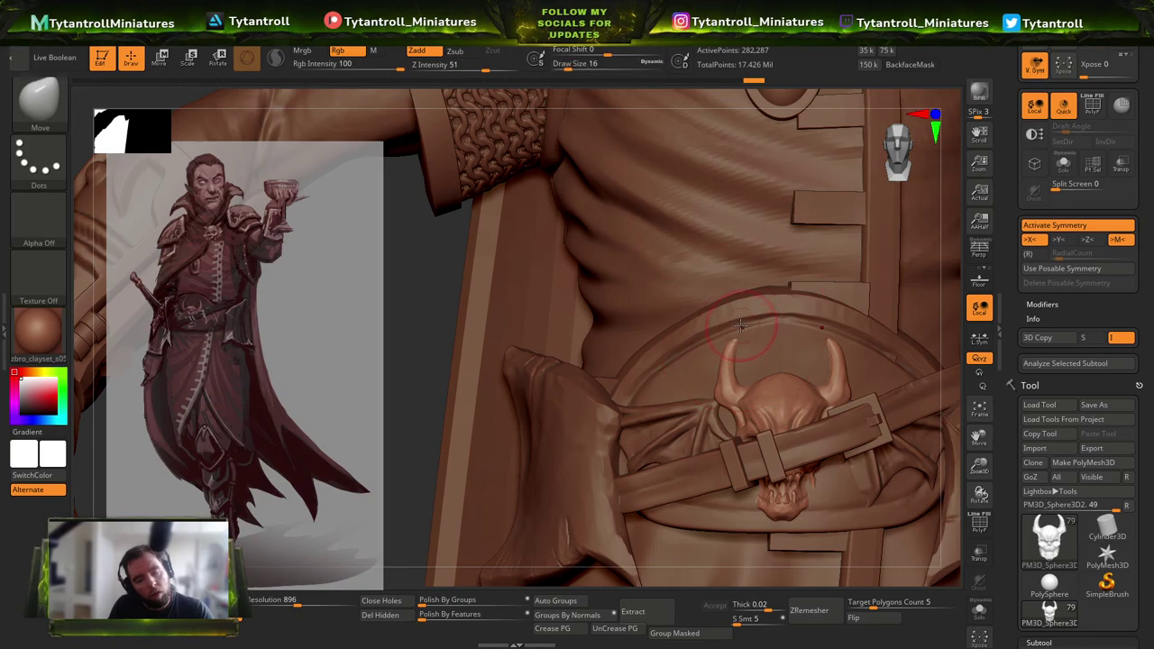
pyautogui.press('s')
pyautogui.moveTo(726, 357); pyautogui.dragTo(711, 381)
pyautogui.press('s')
pyautogui.press('f')
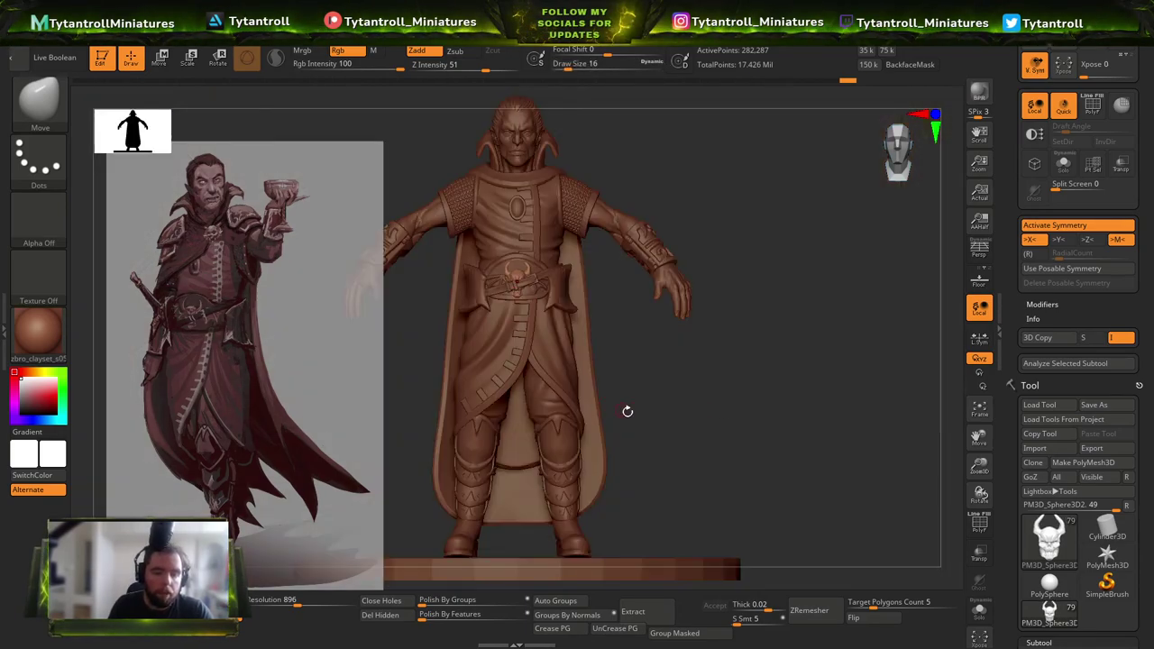
# Select the belt plate and adjust its rim below the skull with the Move brush at draw size 16.
pyautogui.keyDown('ctrl'); pyautogui.moveTo(547, 329); pyautogui.dragTo(622, 401, button='right'); pyautogui.keyUp('ctrl')
pyautogui.keyDown('alt'); pyautogui.click(584, 317); pyautogui.keyUp('alt')
pyautogui.keyDown('alt'); pyautogui.click(591, 330); pyautogui.keyUp('alt')
pyautogui.keyDown('ctrl'); pyautogui.moveTo(591, 331); pyautogui.dragTo(653, 390, button='right'); pyautogui.keyUp('ctrl')
pyautogui.press('b')
pyautogui.press('m')
pyautogui.press('v')
pyautogui.moveTo(631, 326); pyautogui.dragTo(545, 311, button='right')
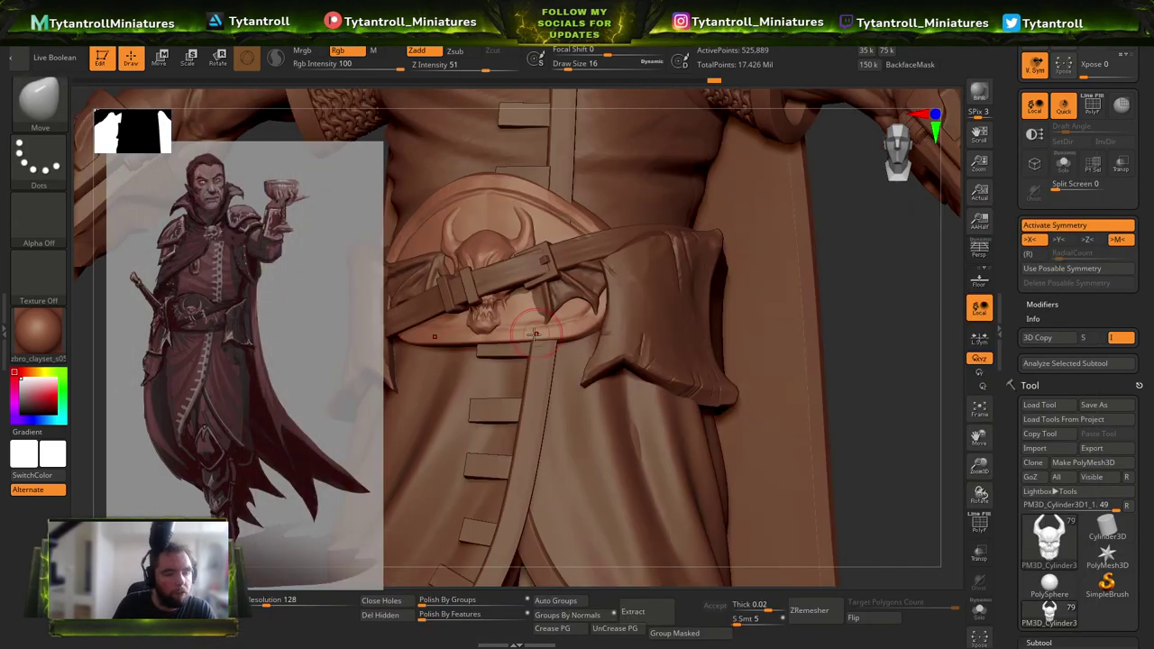
# Try reshaping the bat wings and skull against the belt plate with the Move brush at draw sizes 44 and 35, and undo the moves.
pyautogui.moveTo(855, 315); pyautogui.dragTo(929, 339, button='right')
pyautogui.keyDown('alt'); pyautogui.click(600, 327); pyautogui.keyUp('alt')
pyautogui.moveTo(843, 332); pyautogui.dragTo(806, 347, button='right')
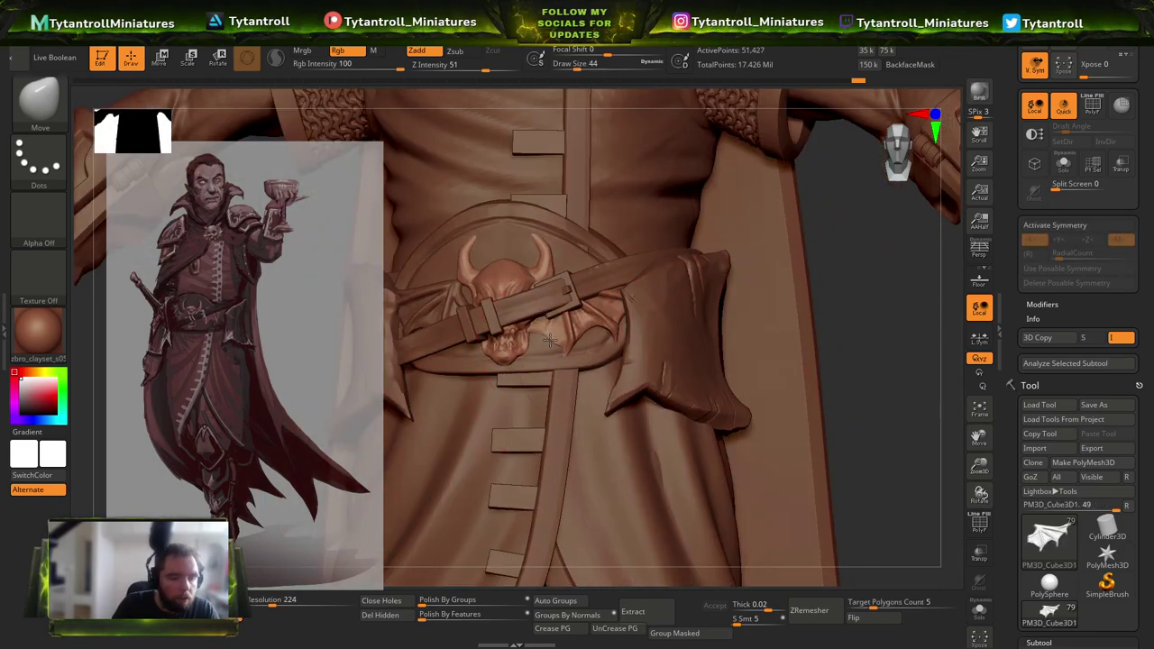
pyautogui.hotkey('ctrl', 'z')
pyautogui.hotkey('ctrl', 'z')
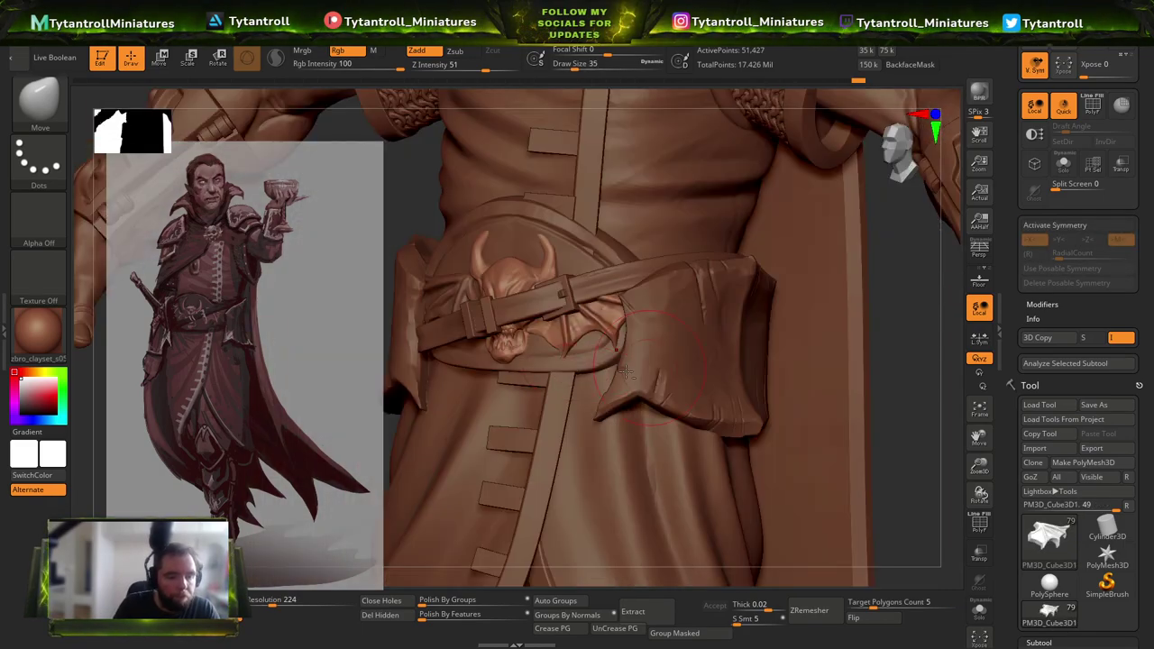
pyautogui.hotkey('ctrl', 'z')
pyautogui.hotkey('ctrl', 'z')
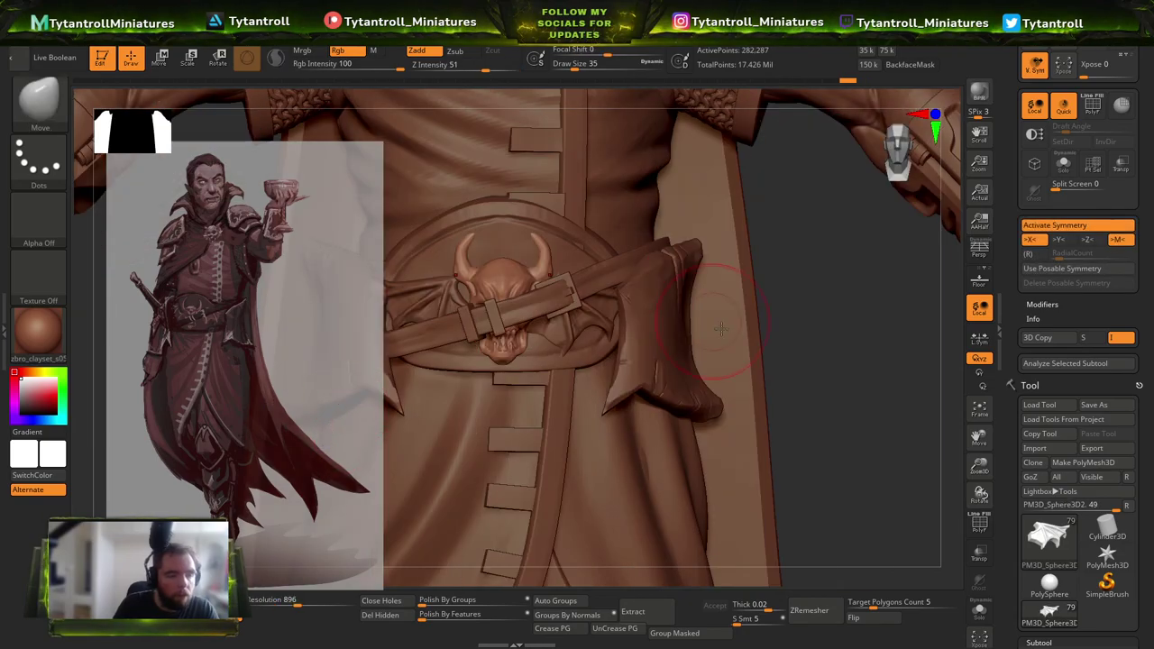
pyautogui.hotkey('ctrl', 'z')
pyautogui.hotkey('ctrl', 'z')
# Draw fine detail around the skull's nose and teeth with the Standard brush at intensity 32 and draw size 2.
pyautogui.moveTo(805, 370); pyautogui.dragTo(780, 360, button='right')
pyautogui.press('b')
pyautogui.press('d')
pyautogui.press('s')
pyautogui.moveTo(672, 289)
pyautogui.keyDown('ctrl'); pyautogui.mouseDown(button='right')
pyautogui.moveTo(675, 337)
pyautogui.moveTo(783, 327)
pyautogui.mouseUp(button='right'); pyautogui.keyUp('ctrl')
pyautogui.hotkey('ctrl', 'z')
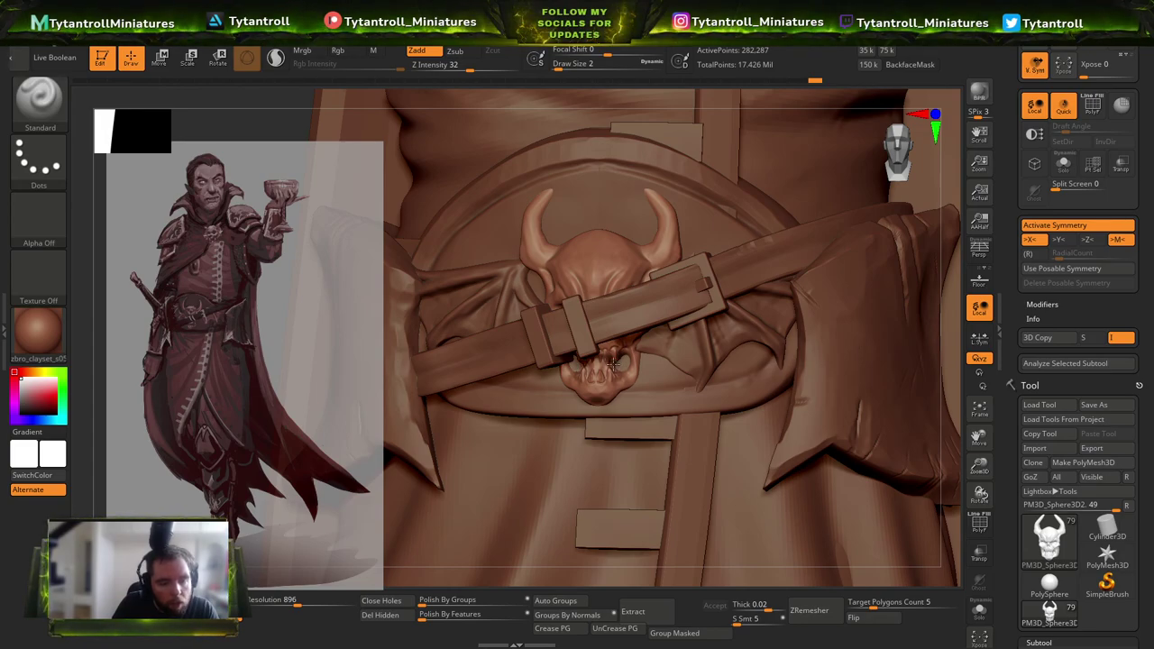
pyautogui.moveTo(603, 370); pyautogui.dragTo(605, 366)
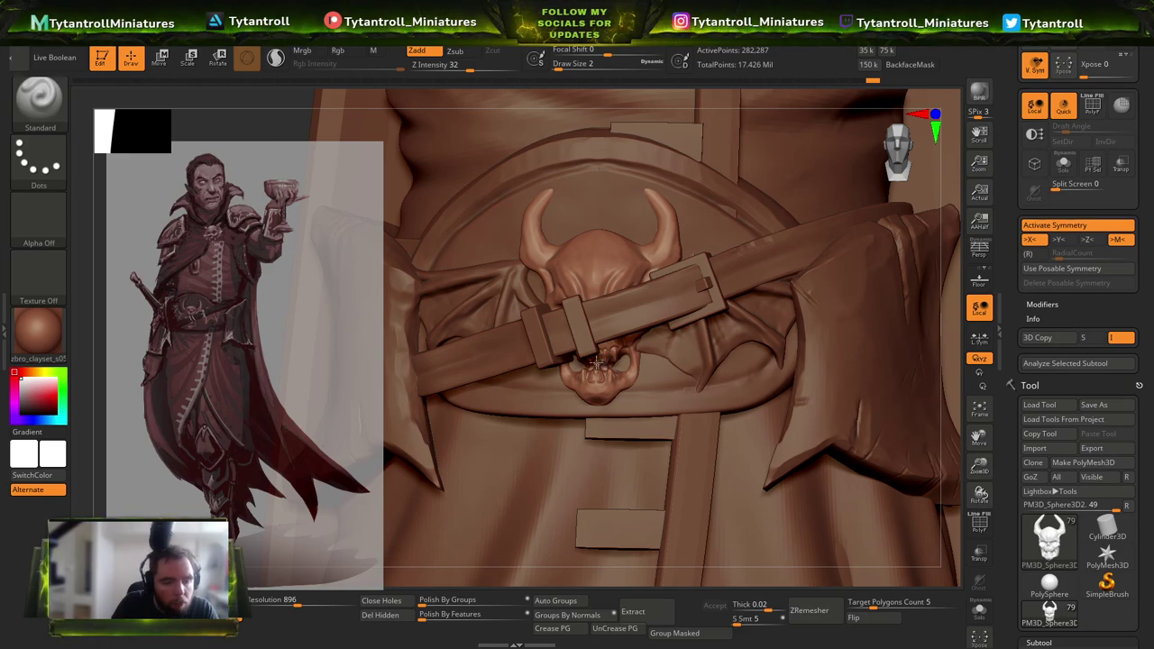
# Undo the last detail strokes on the skull's face and return to drawing mode.
pyautogui.press('w')
pyautogui.keyDown('shift'); pyautogui.moveTo(191, 348); pyautogui.dragTo(217, 348); pyautogui.keyUp('shift')
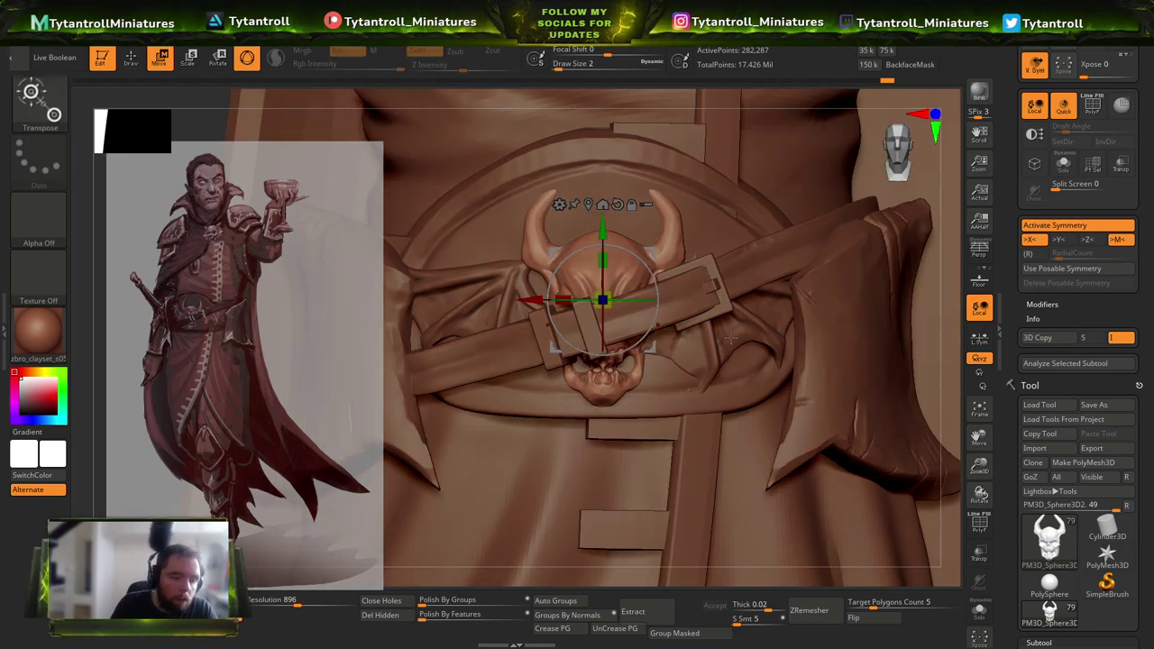
pyautogui.hotkey('ctrl', 'z')
pyautogui.hotkey('ctrl', 'z')
pyautogui.hotkey('ctrl', 'z')
pyautogui.hotkey('ctrl', 'z')
pyautogui.hotkey('ctrl', 'z')
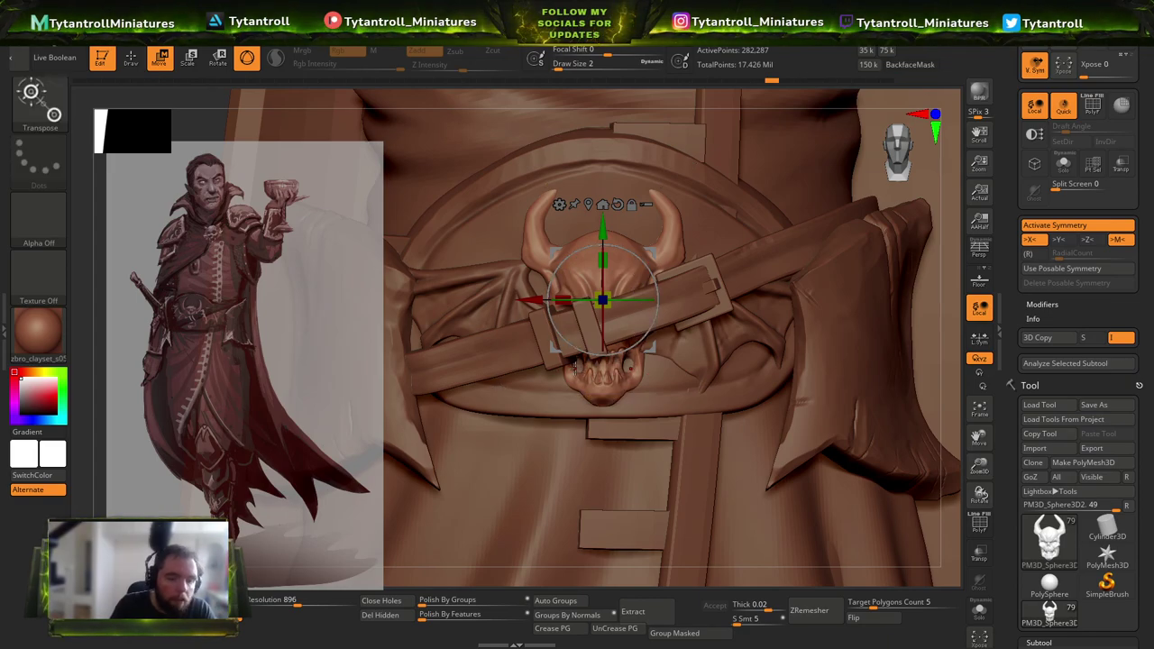
pyautogui.press('q')
# Examine the whole figure from the front, side and back, comparing the arms, belt and cloak with the concept art.
pyautogui.keyDown('ctrl'); pyautogui.moveTo(707, 387); pyautogui.dragTo(722, 295, button='right'); pyautogui.keyUp('ctrl')
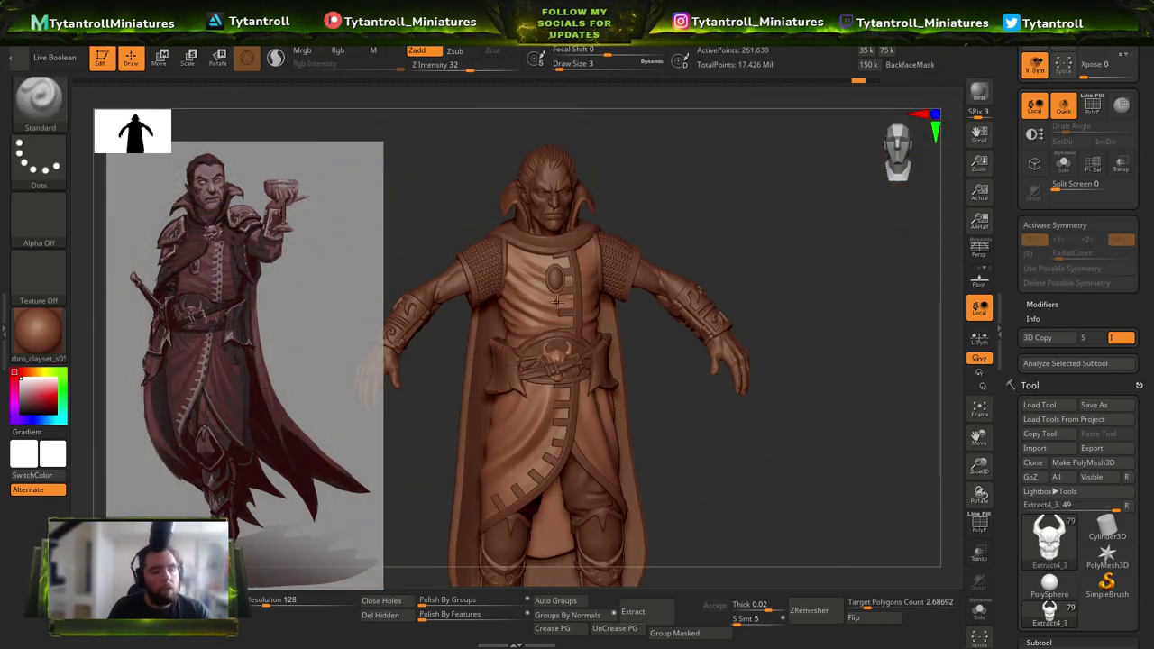
pyautogui.moveTo(577, 289)
pyautogui.mouseDown()
pyautogui.moveTo(497, 288)
pyautogui.moveTo(457, 361)
pyautogui.mouseUp()
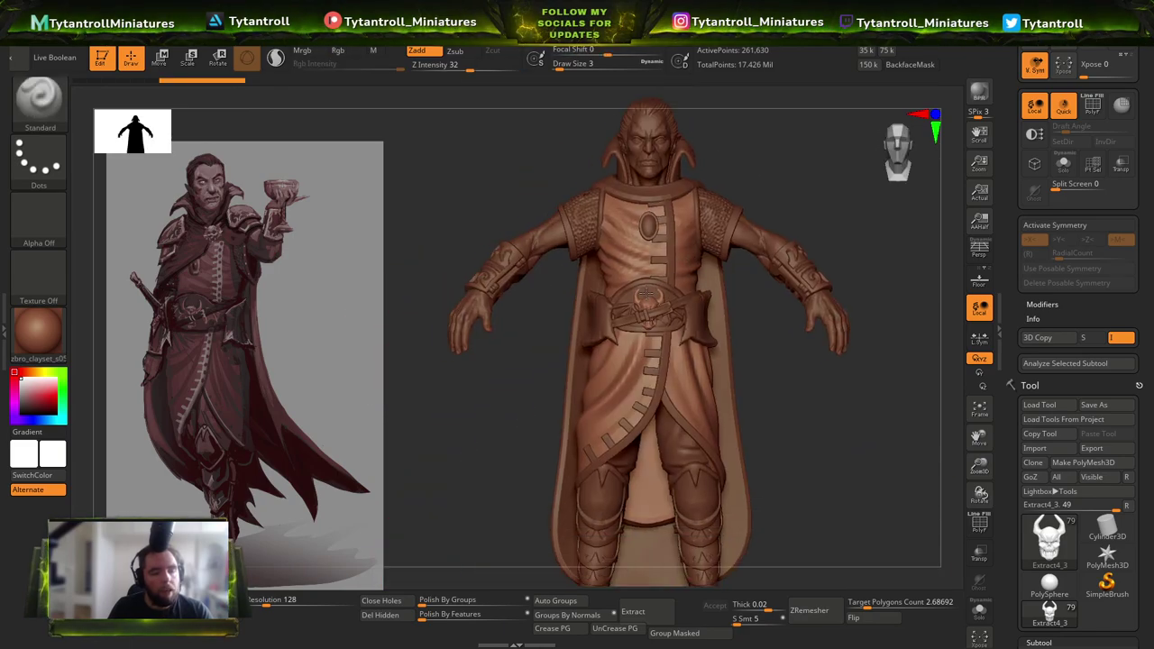
pyautogui.moveTo(775, 378)
pyautogui.mouseDown()
pyautogui.moveTo(703, 379)
pyautogui.moveTo(767, 379)
pyautogui.mouseUp()
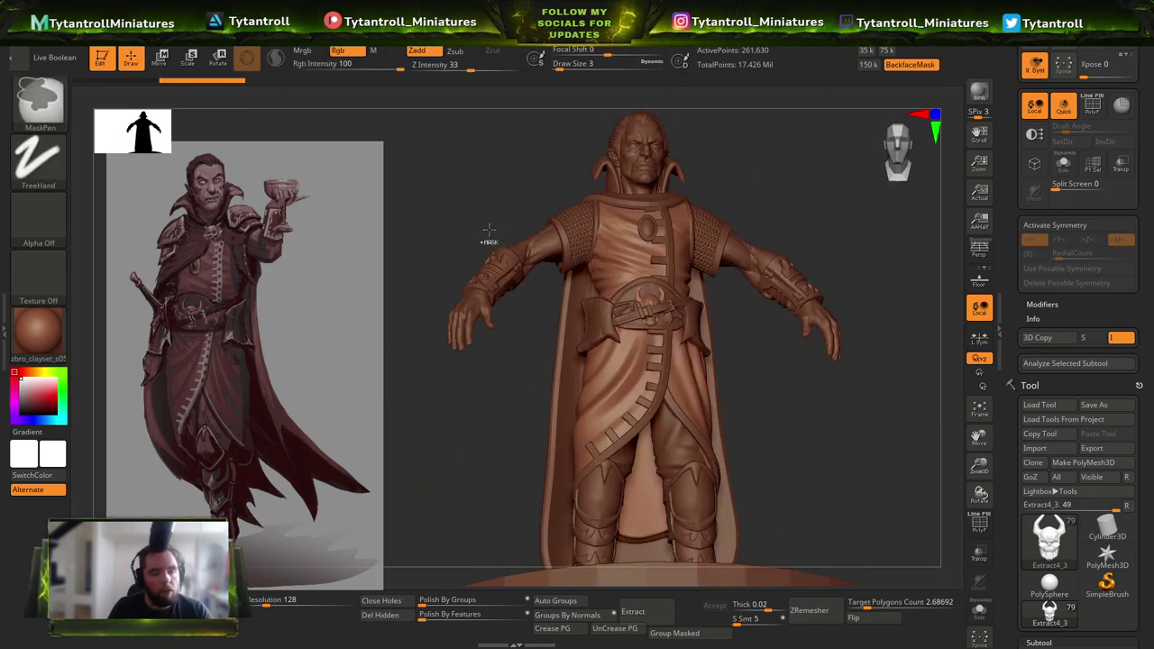
pyautogui.moveTo(631, 271); pyautogui.dragTo(703, 322)
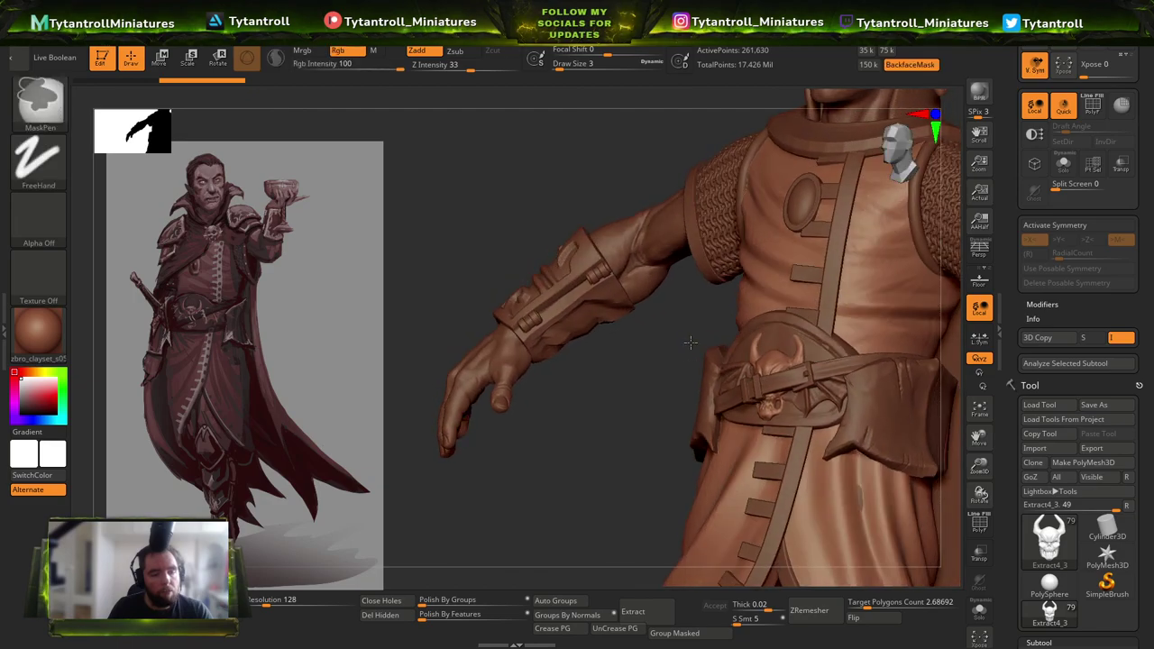
pyautogui.moveTo(667, 307); pyautogui.dragTo(595, 316)
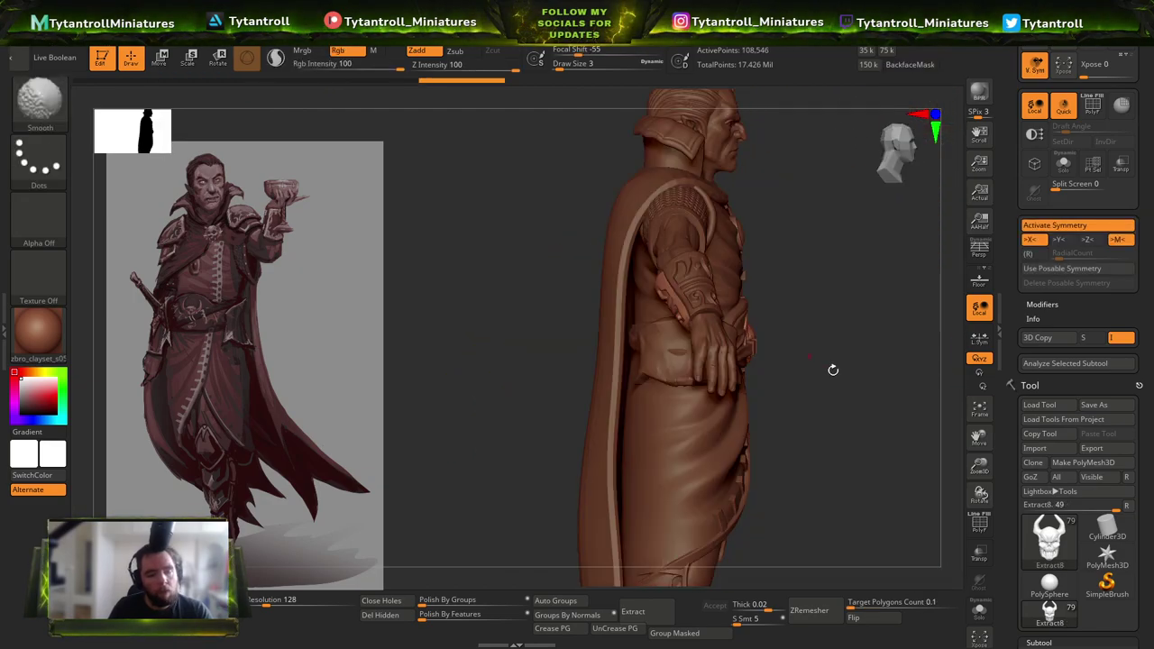
pyautogui.moveTo(832, 369)
pyautogui.mouseDown()
pyautogui.moveTo(727, 314)
pyautogui.moveTo(772, 361)
pyautogui.mouseUp()
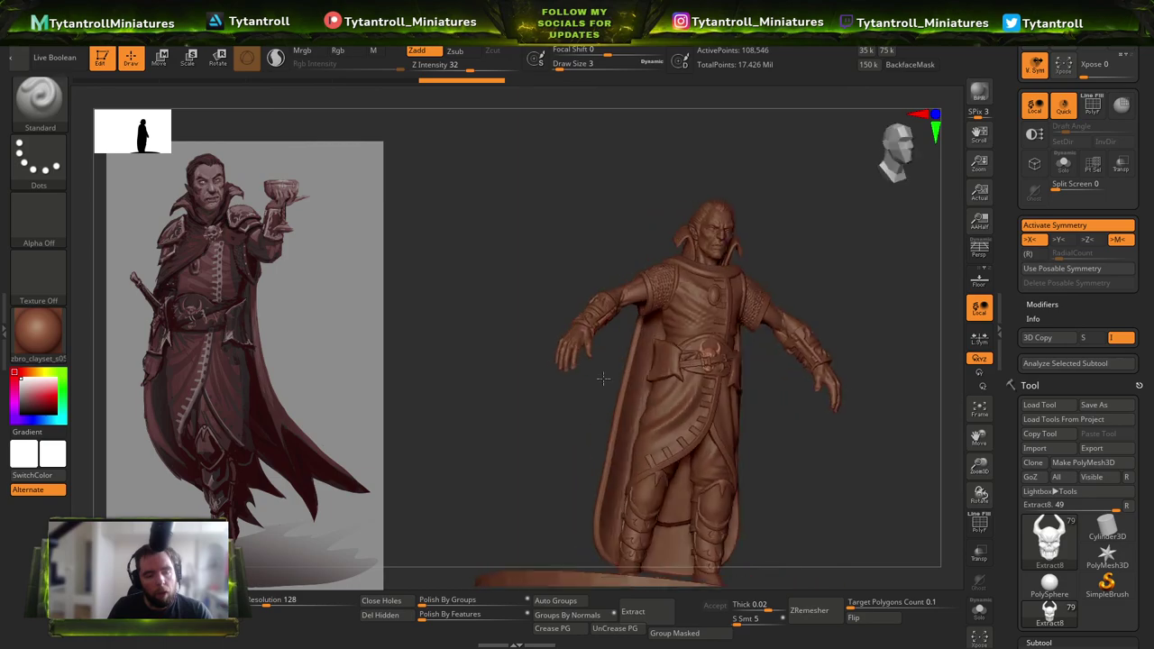
pyautogui.moveTo(766, 360); pyautogui.dragTo(685, 361)
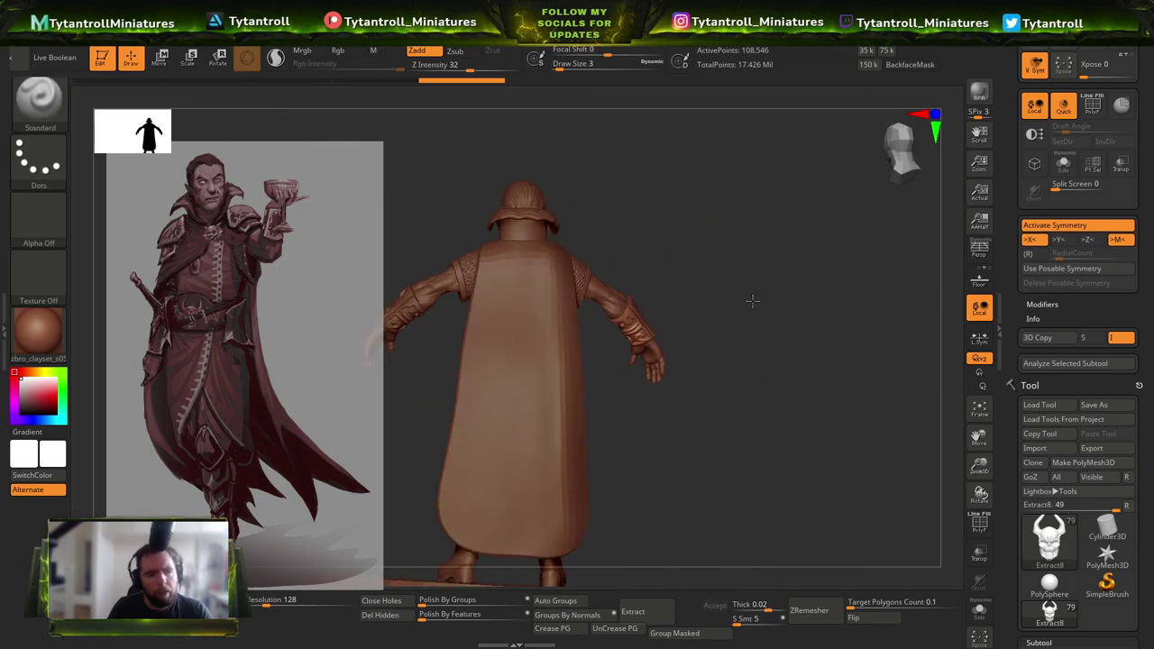
pyautogui.moveTo(721, 361); pyautogui.dragTo(649, 360)
pyautogui.moveTo(793, 360); pyautogui.dragTo(712, 360)
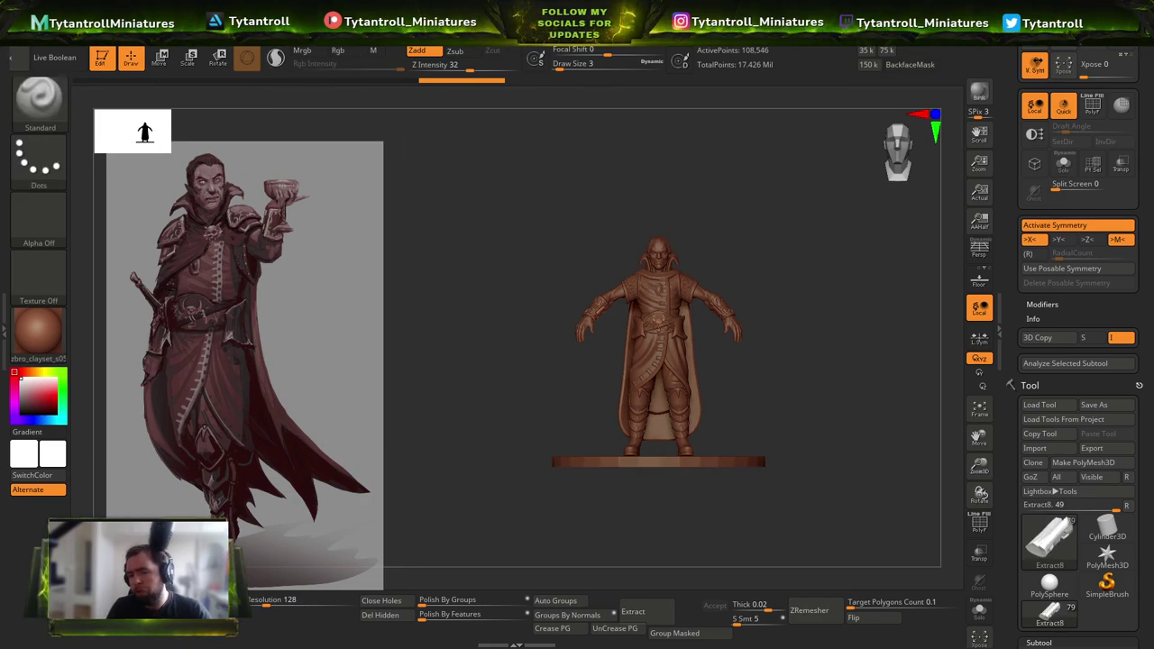
# Frame the figure's upper body and select the vampire's head for editing.
pyautogui.moveTo(563, 320); pyautogui.dragTo(570, 354, button='right')
pyautogui.moveTo(570, 353); pyautogui.dragTo(568, 270)
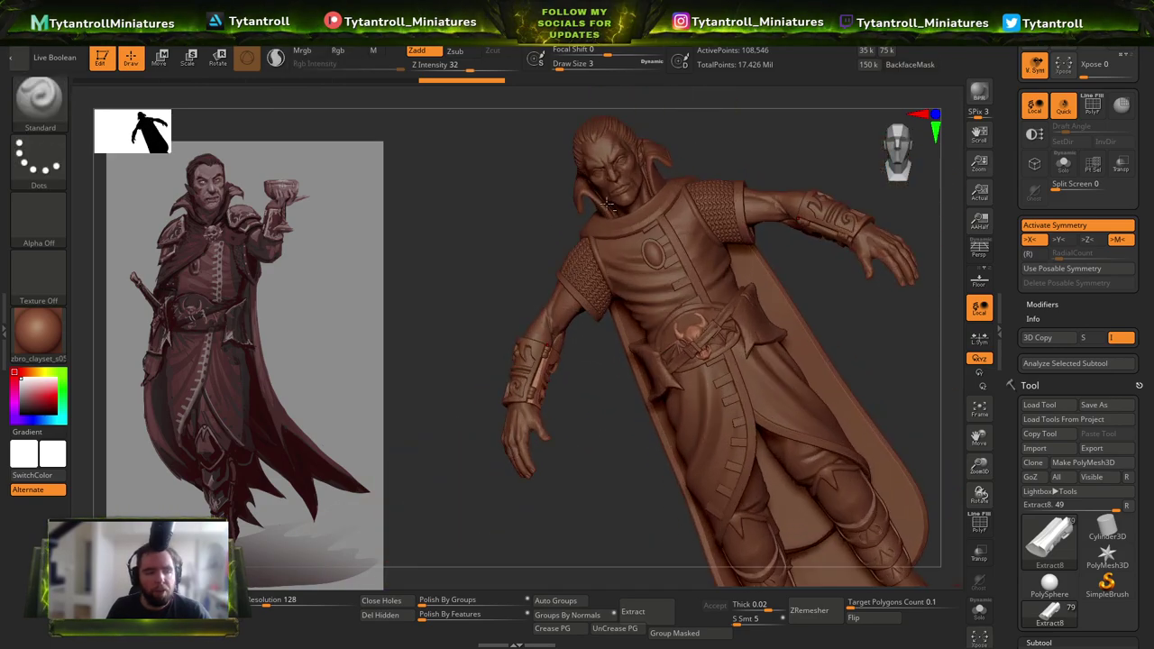
pyautogui.moveTo(606, 205); pyautogui.dragTo(607, 192)
pyautogui.keyDown('alt'); pyautogui.click(607, 192); pyautogui.keyUp('alt')
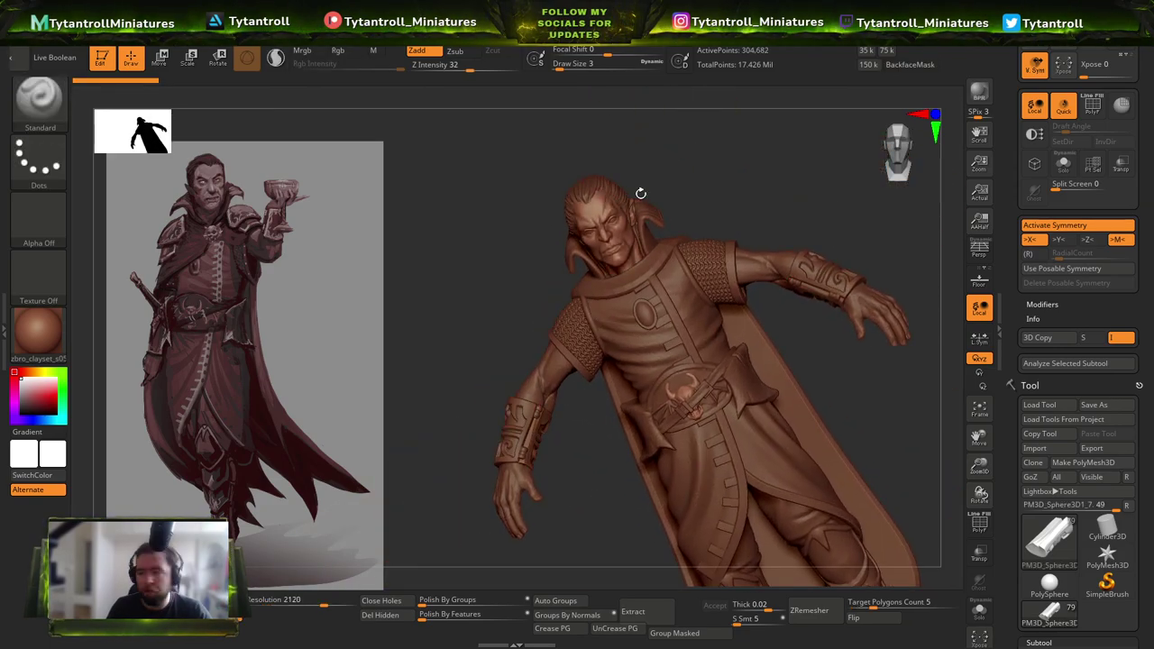